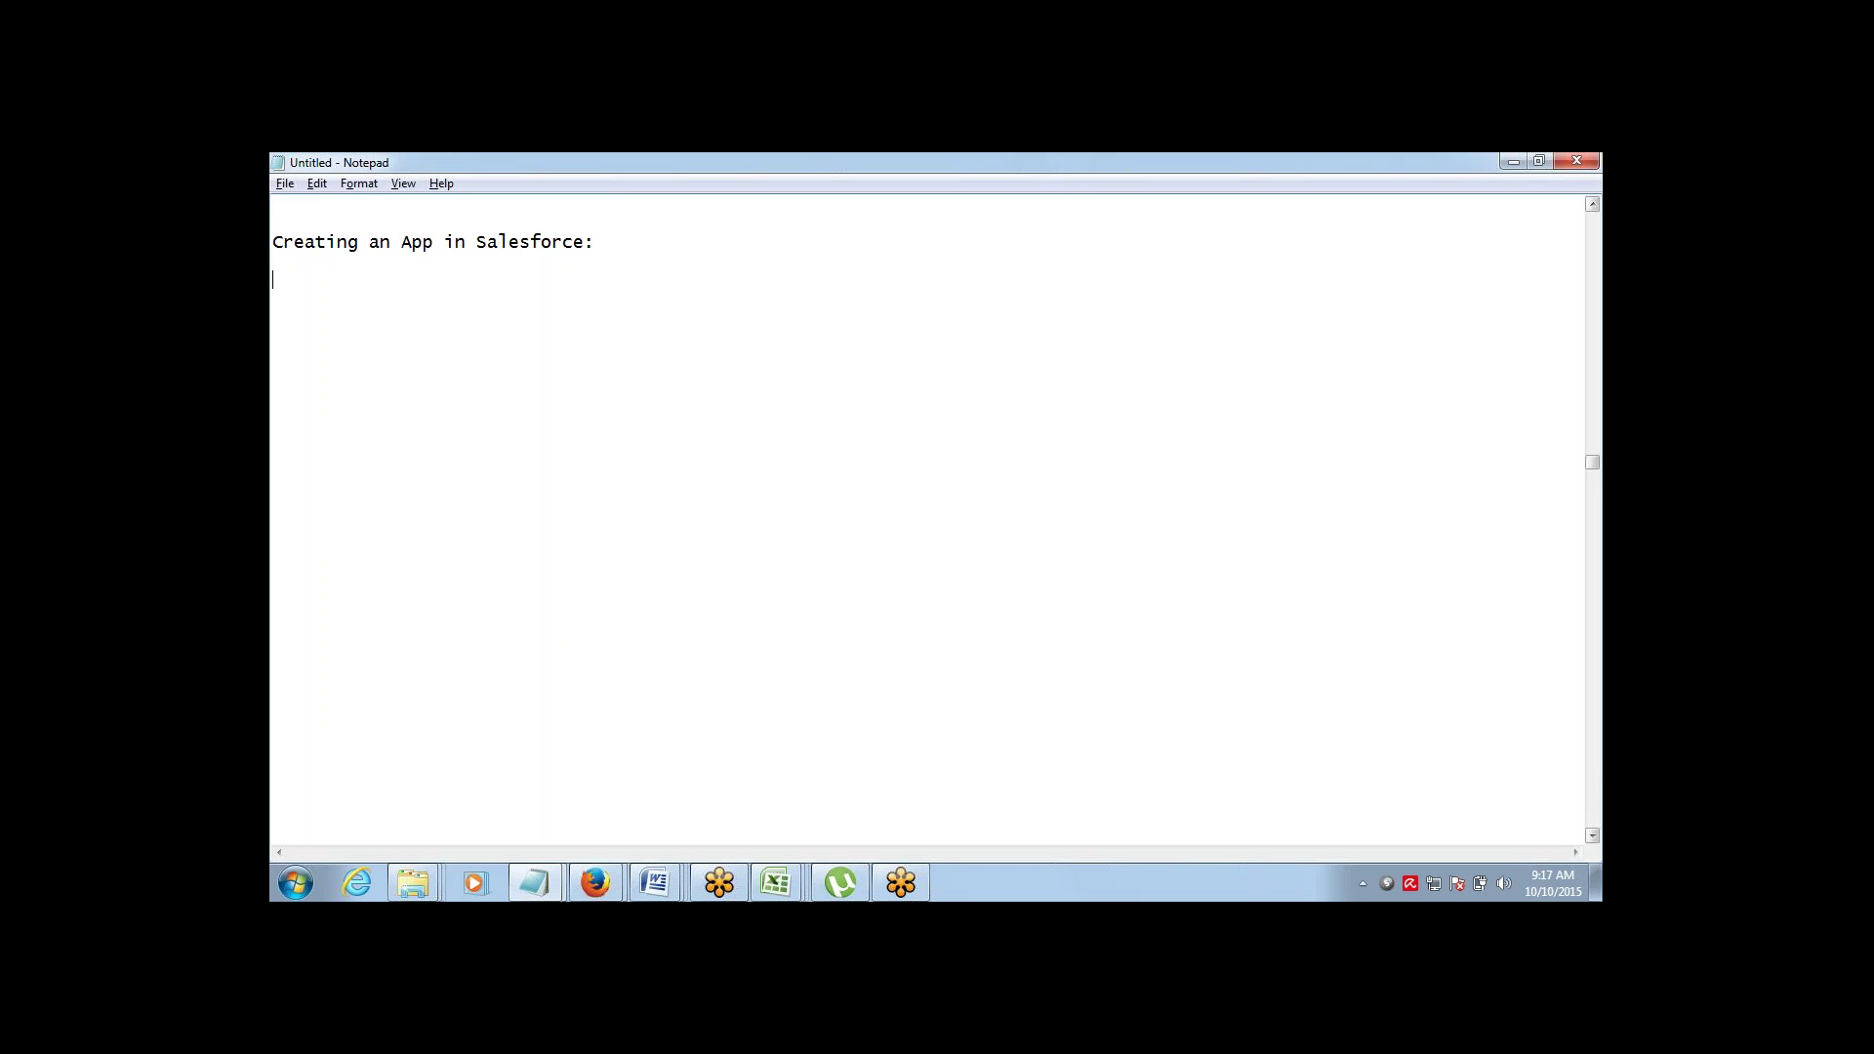
Write "App" in the notes under the heading "Creating an App in Salesforce:"
type("App")
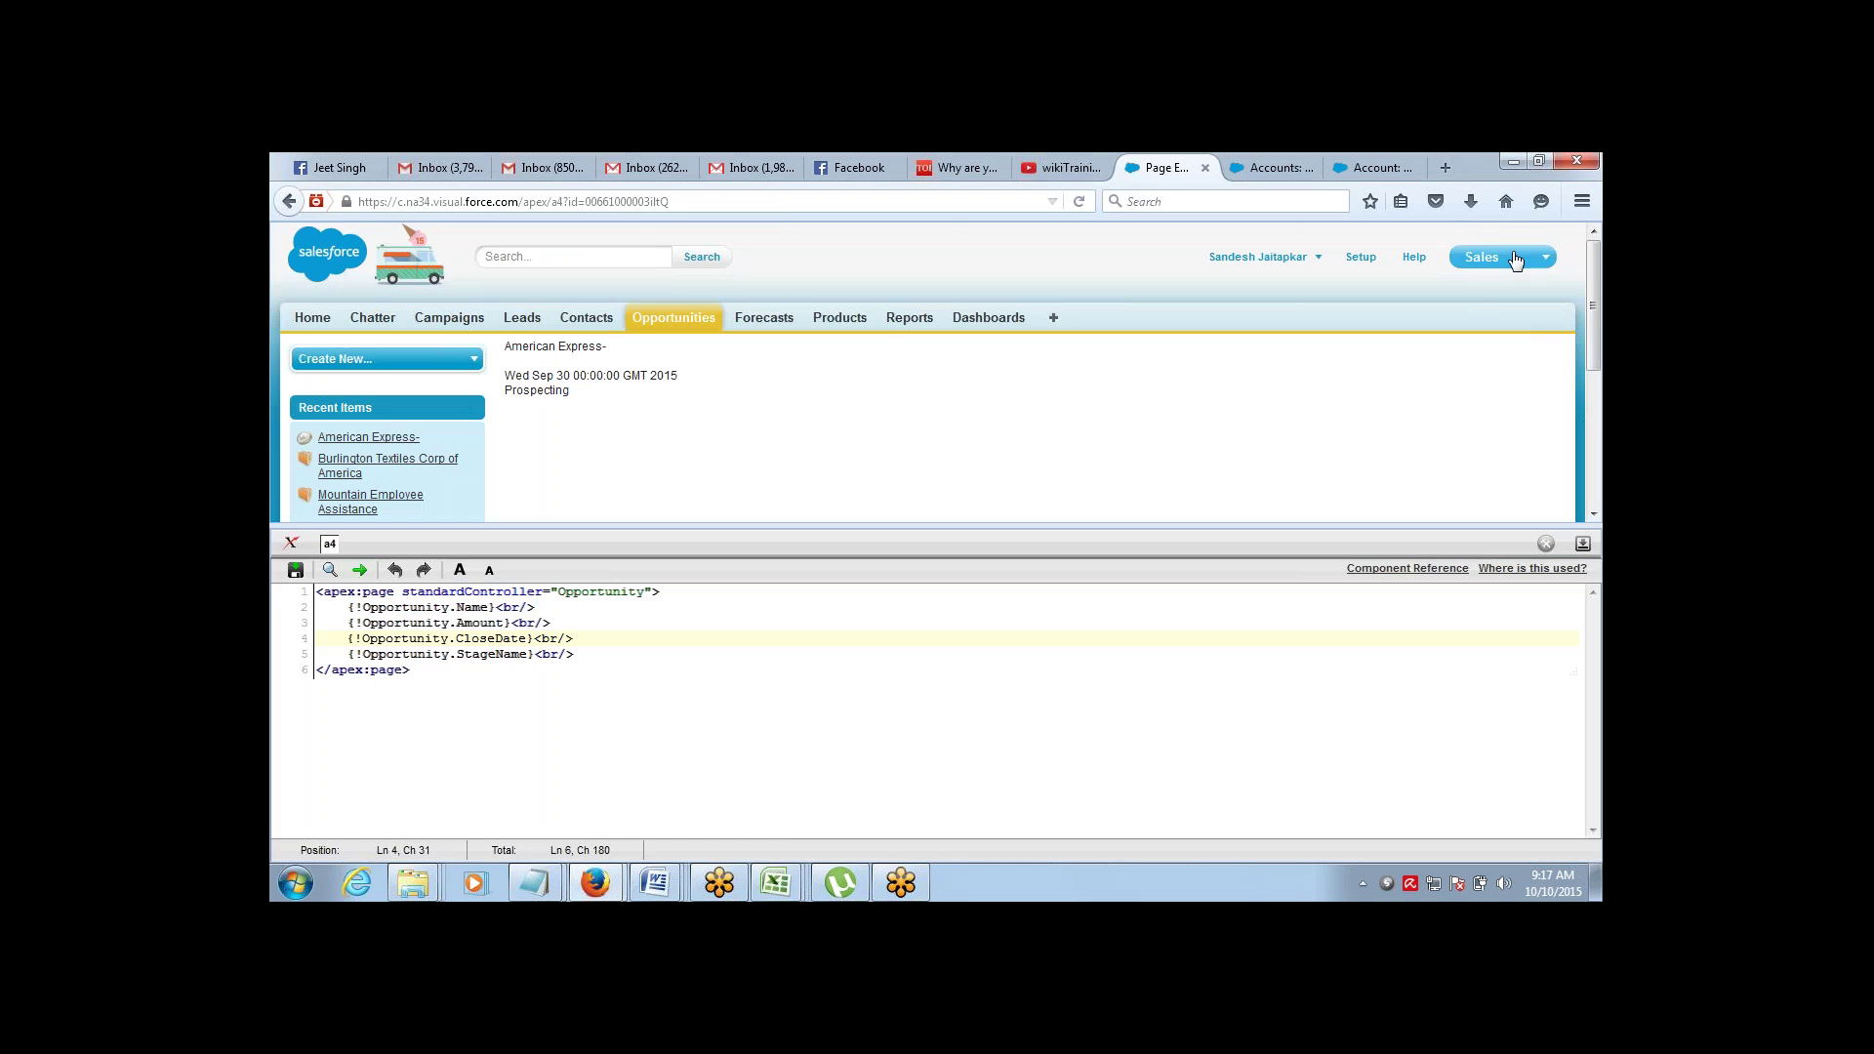
Switch to the Salesforce page in Firefox and collapse the code editor of Visualforce page a4
left_click(1513, 257)
left_click_drag(1380, 527, 1379, 724)
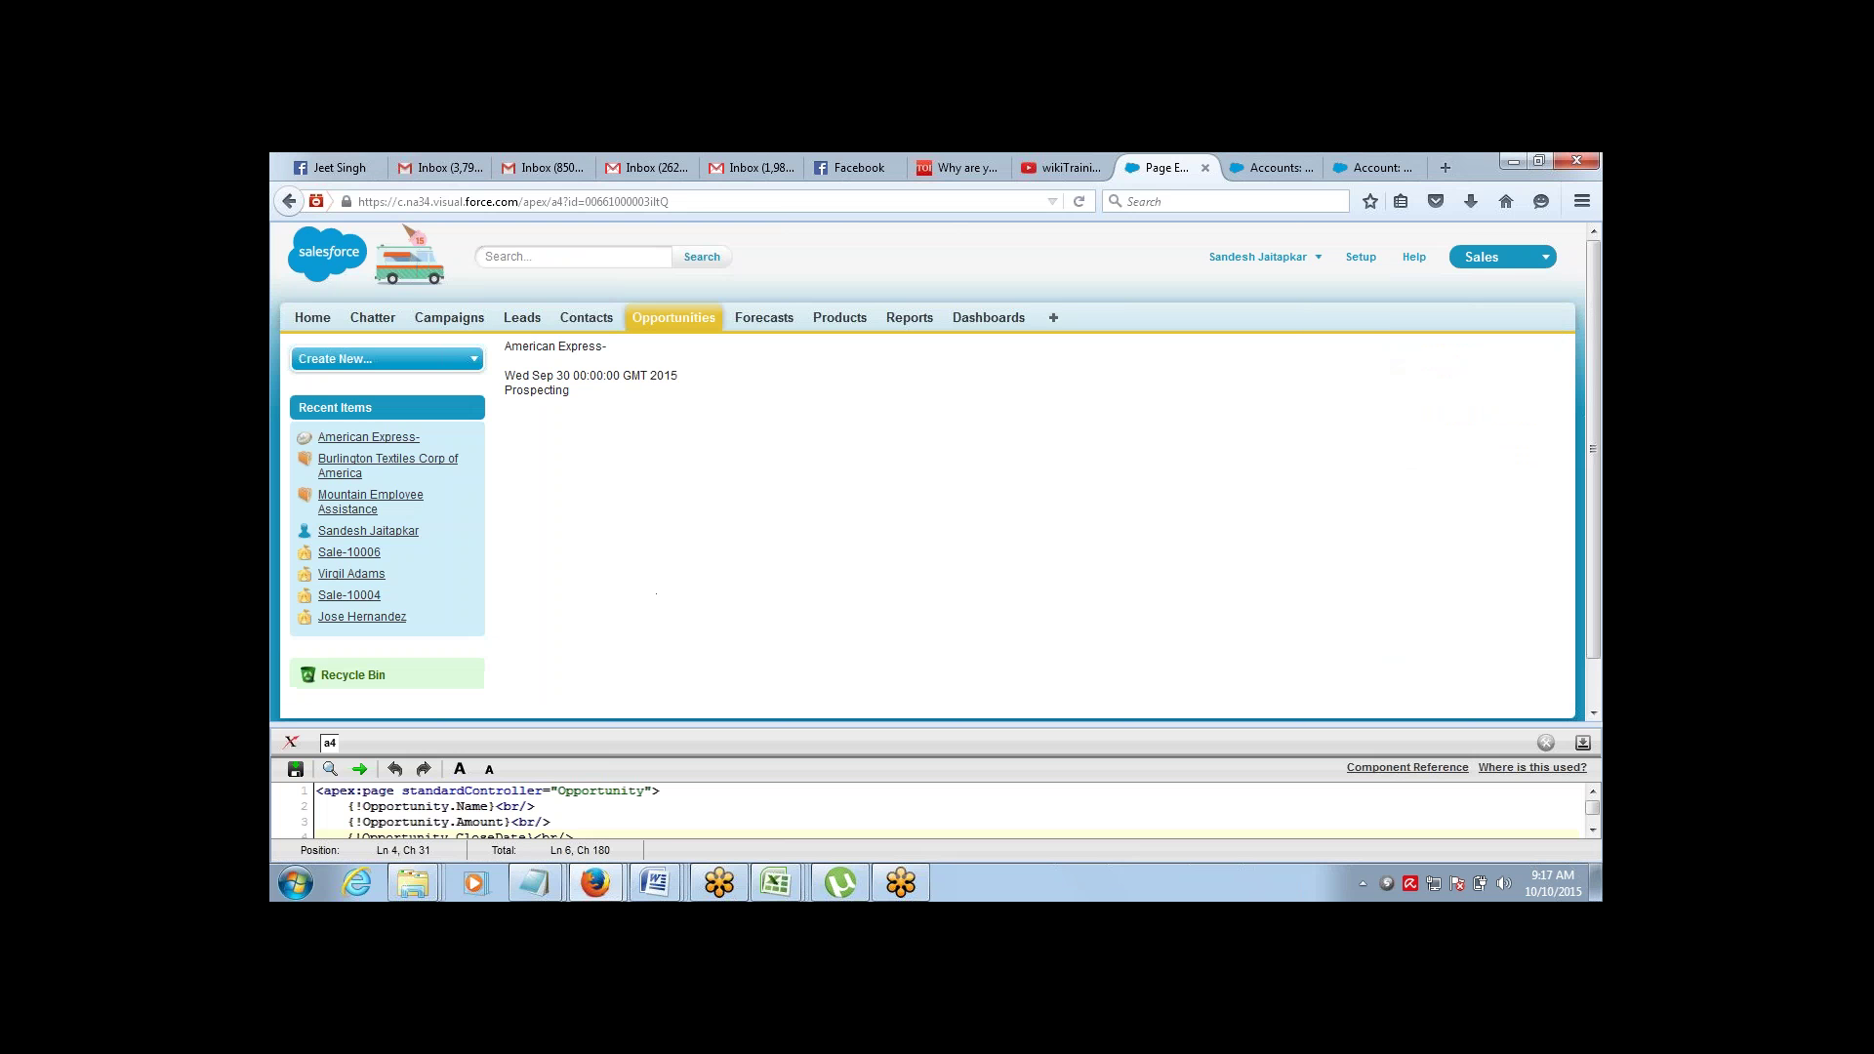
left_click(1584, 744)
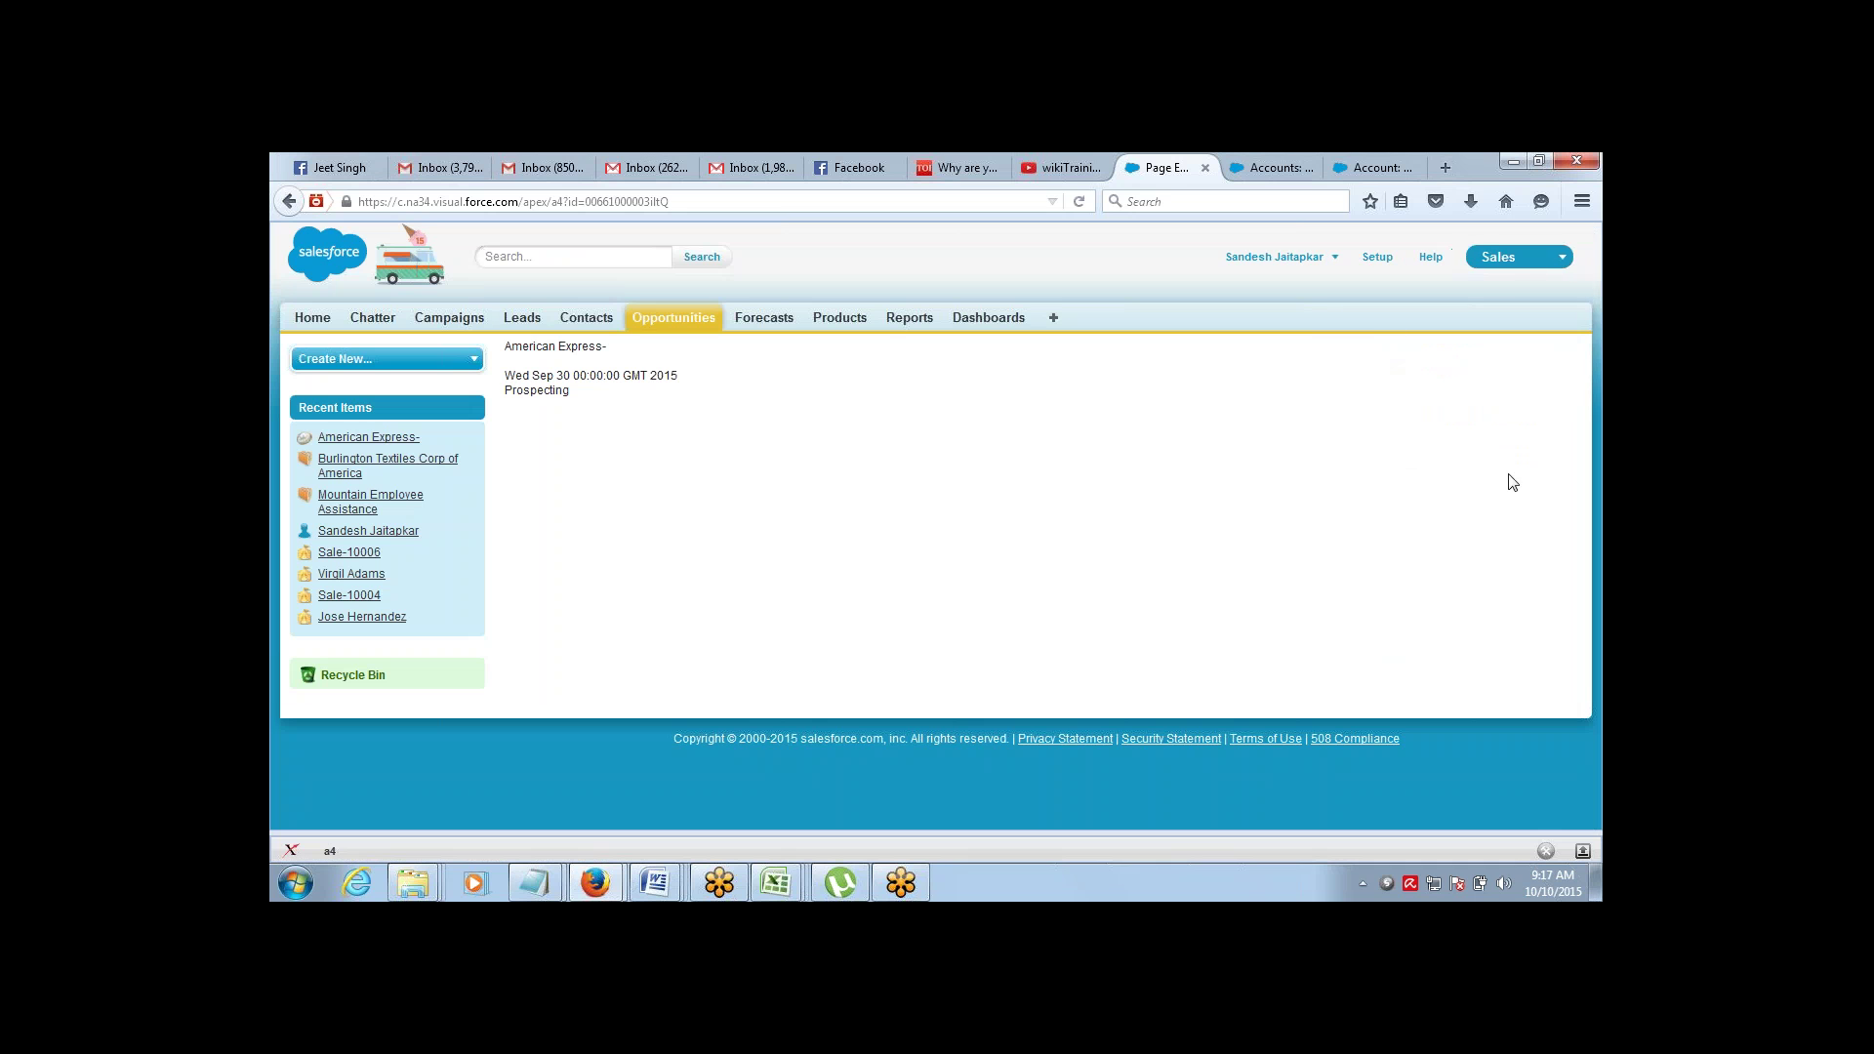
Choose Marketing from the list of available Salesforce apps, and switch from Sales to the Community app
left_click(1505, 261)
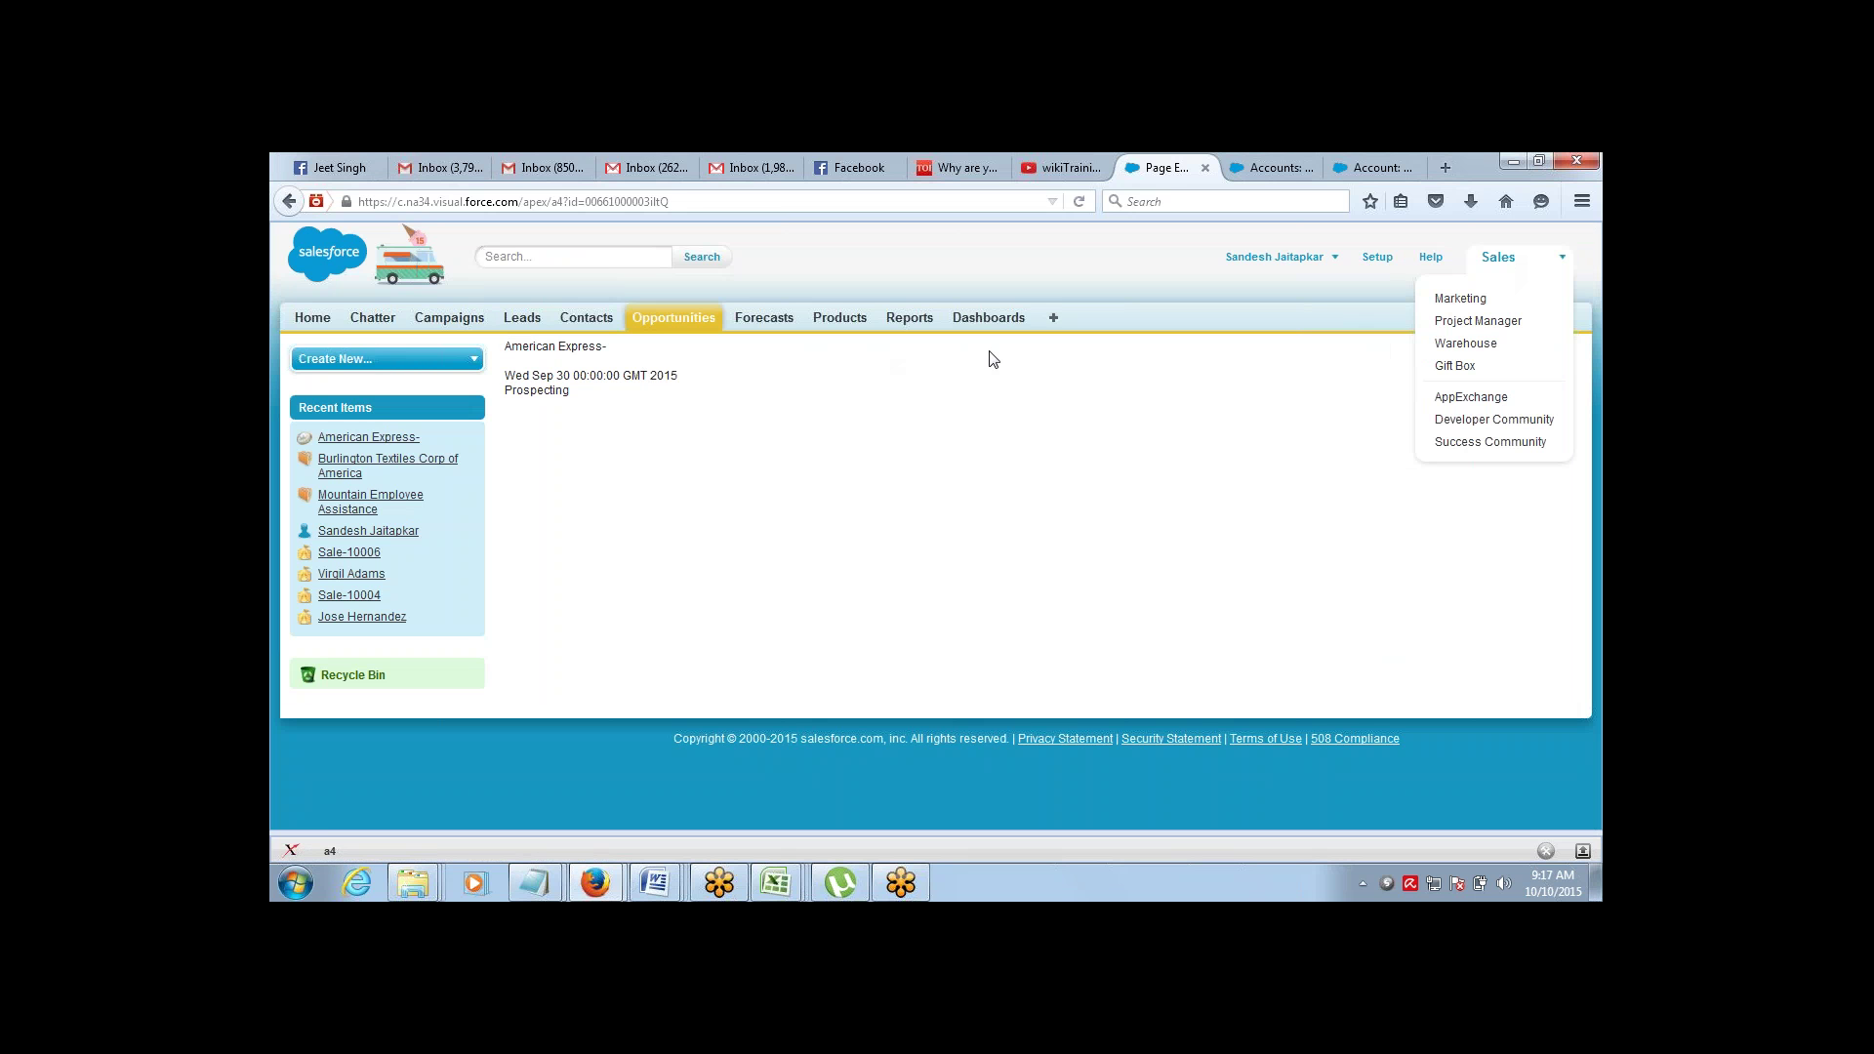
left_click(1461, 300)
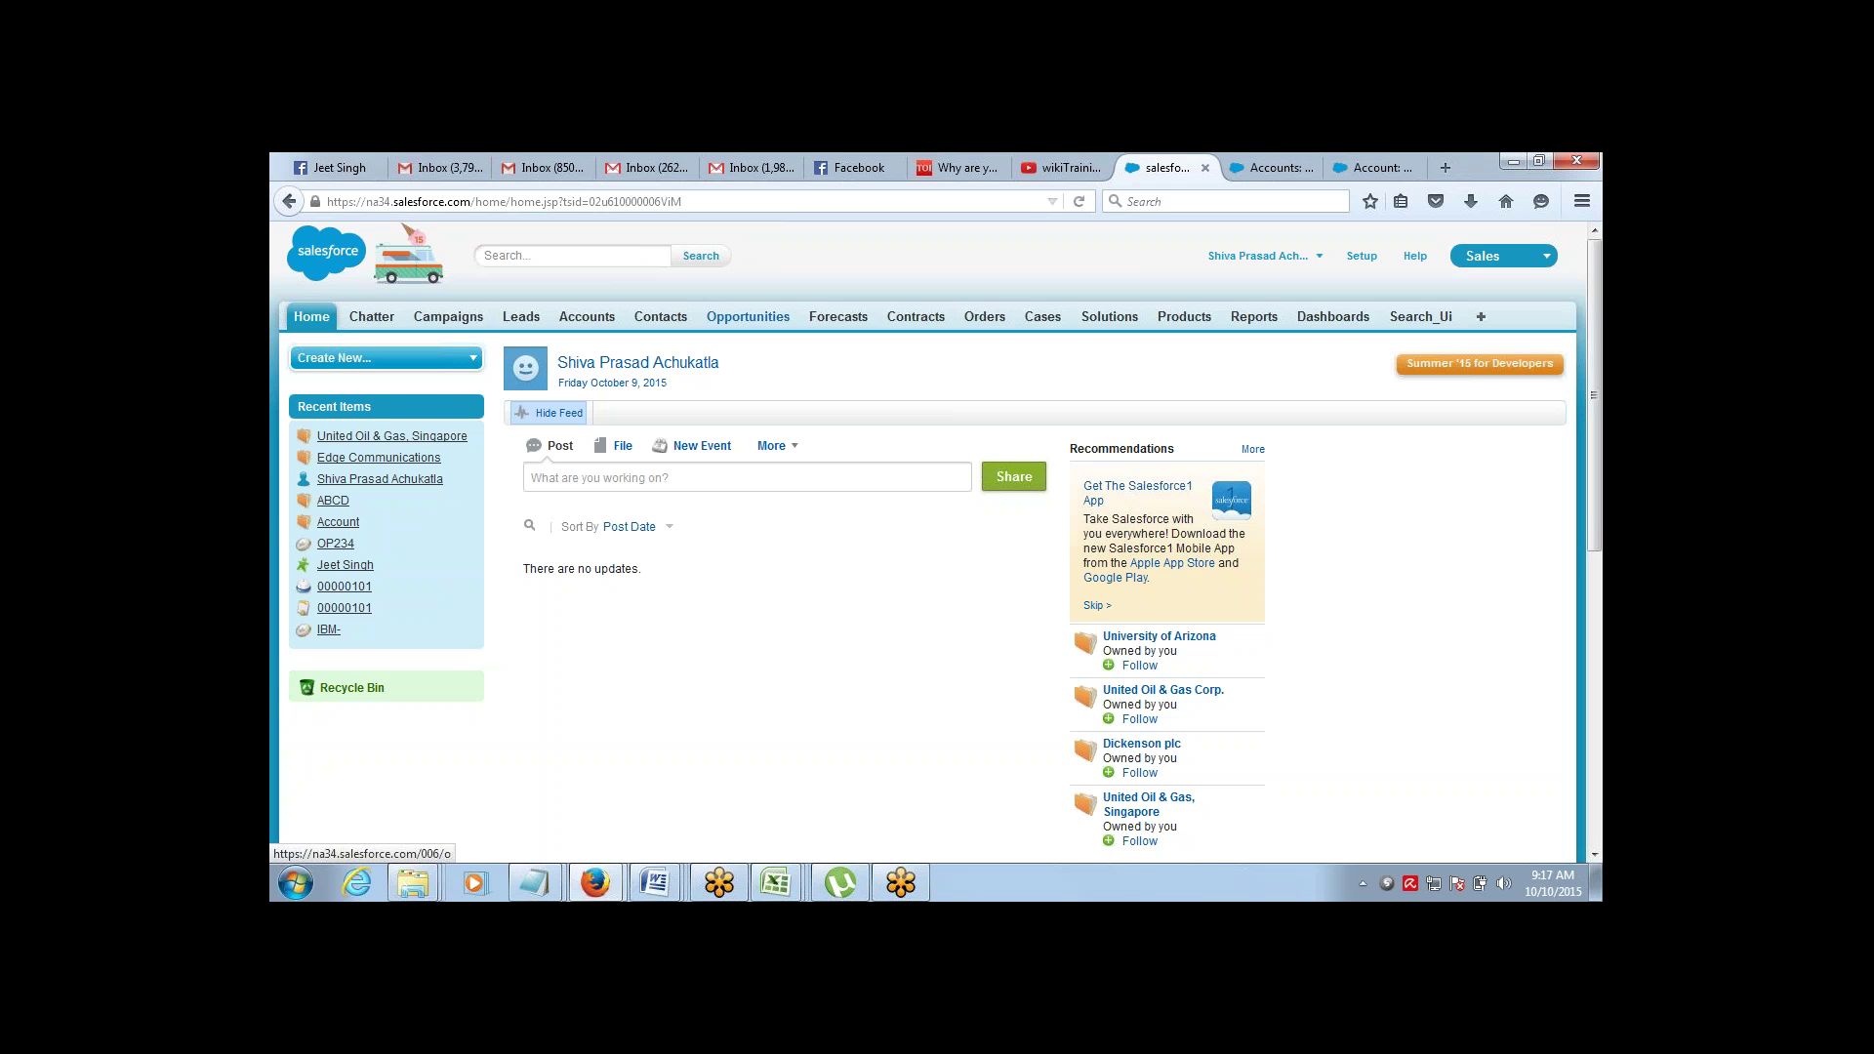
left_click(1538, 262)
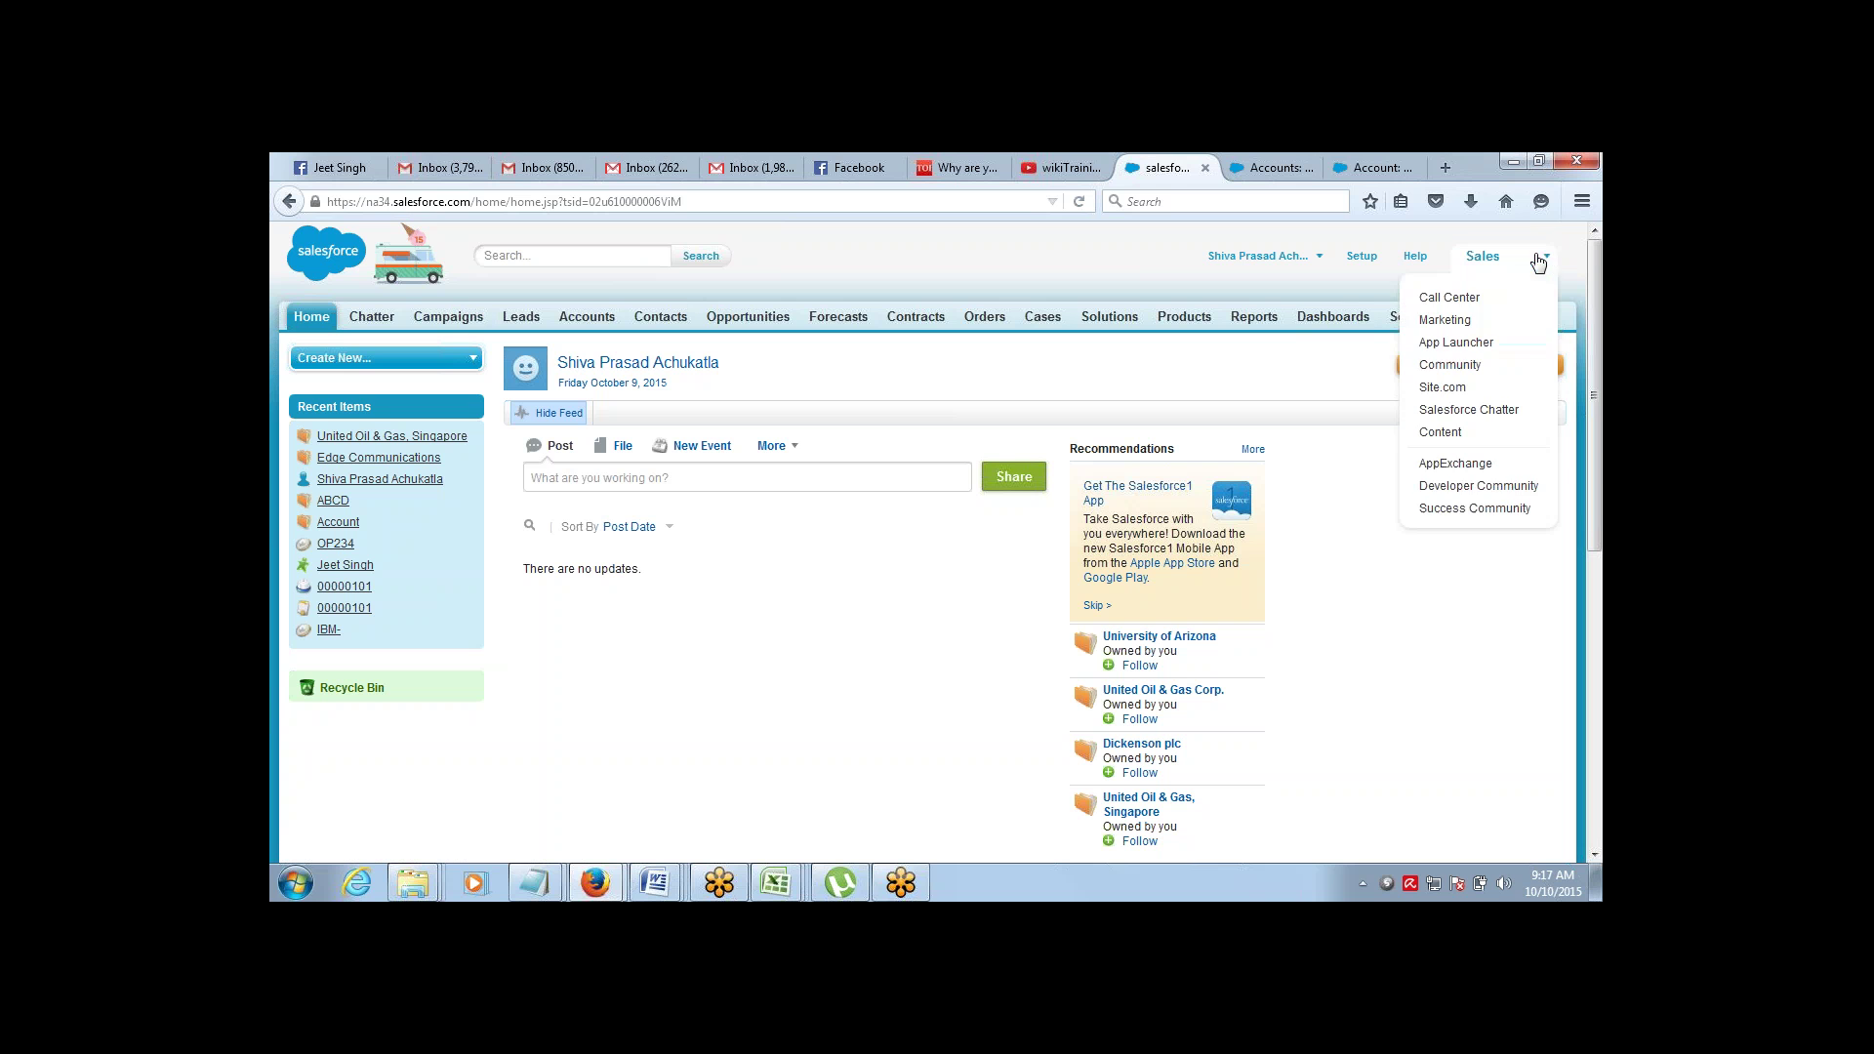
left_click(1452, 366)
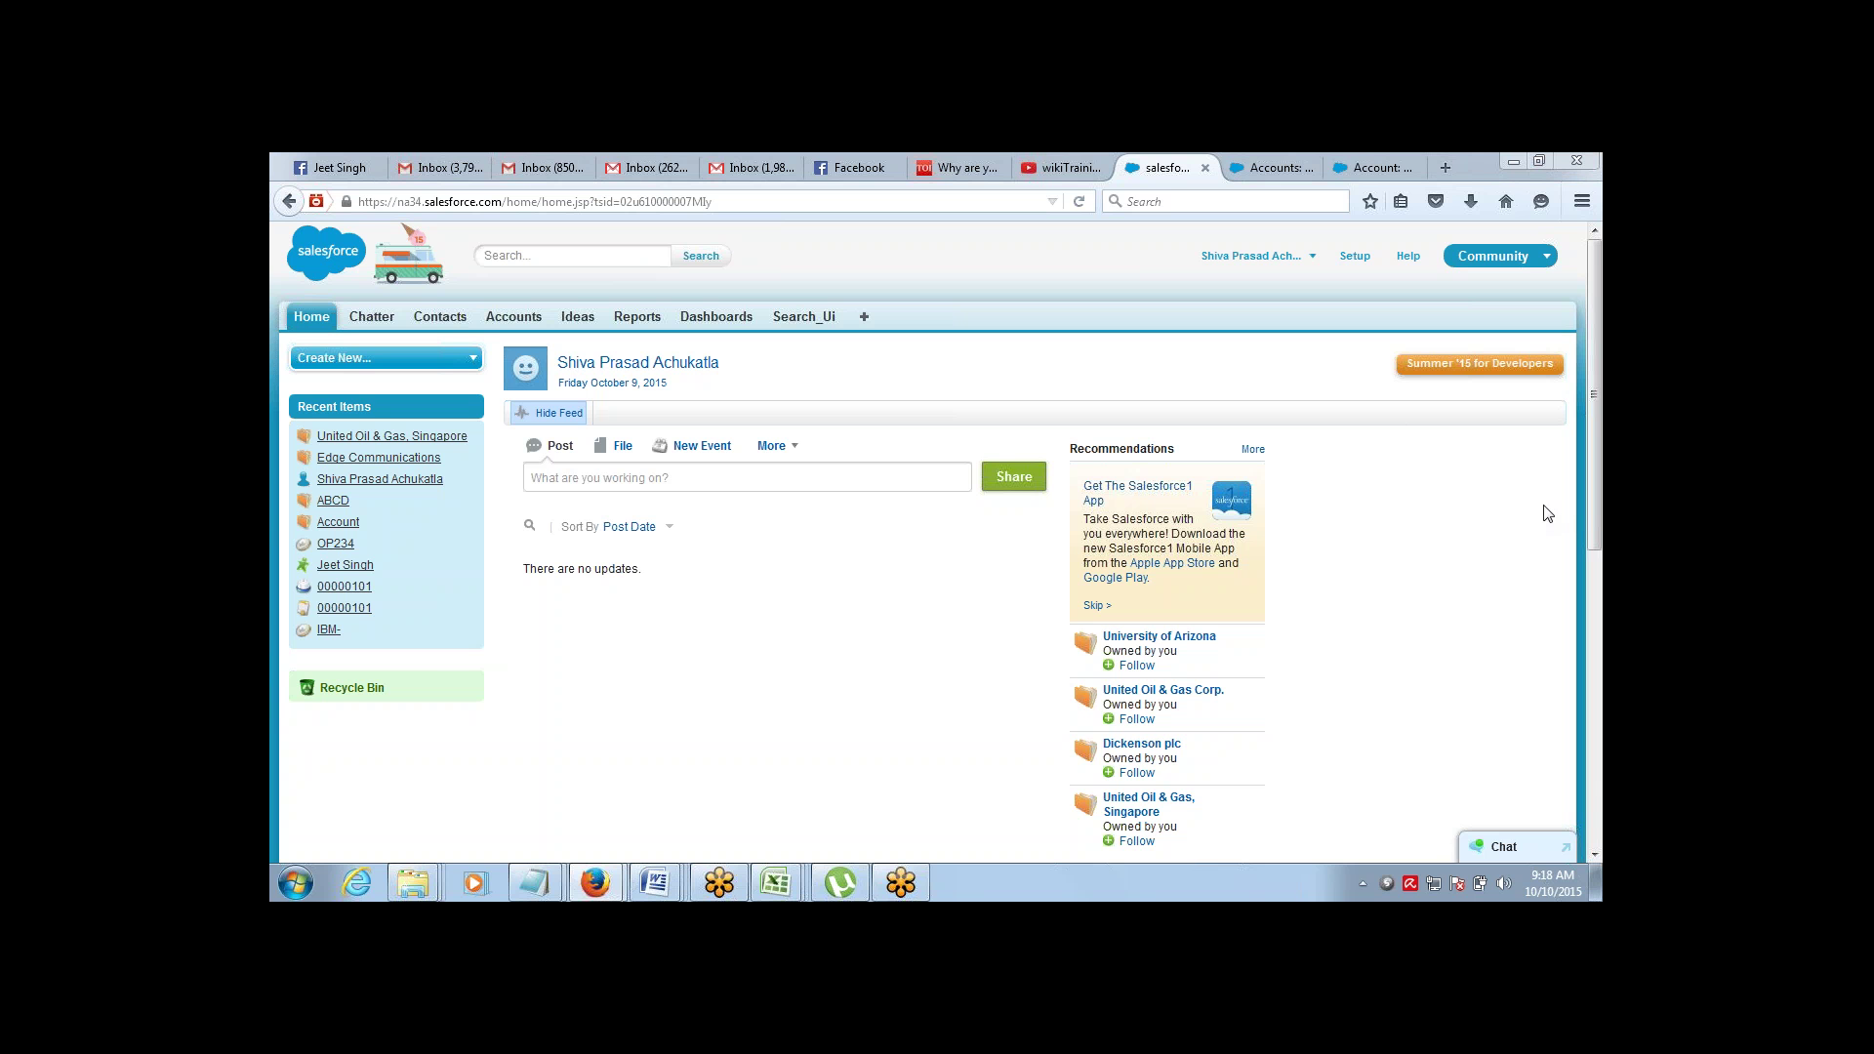
Switch to the blank Excel workbook and merge and center cells B2:C2 on Sheet1
key("alt+Tab")
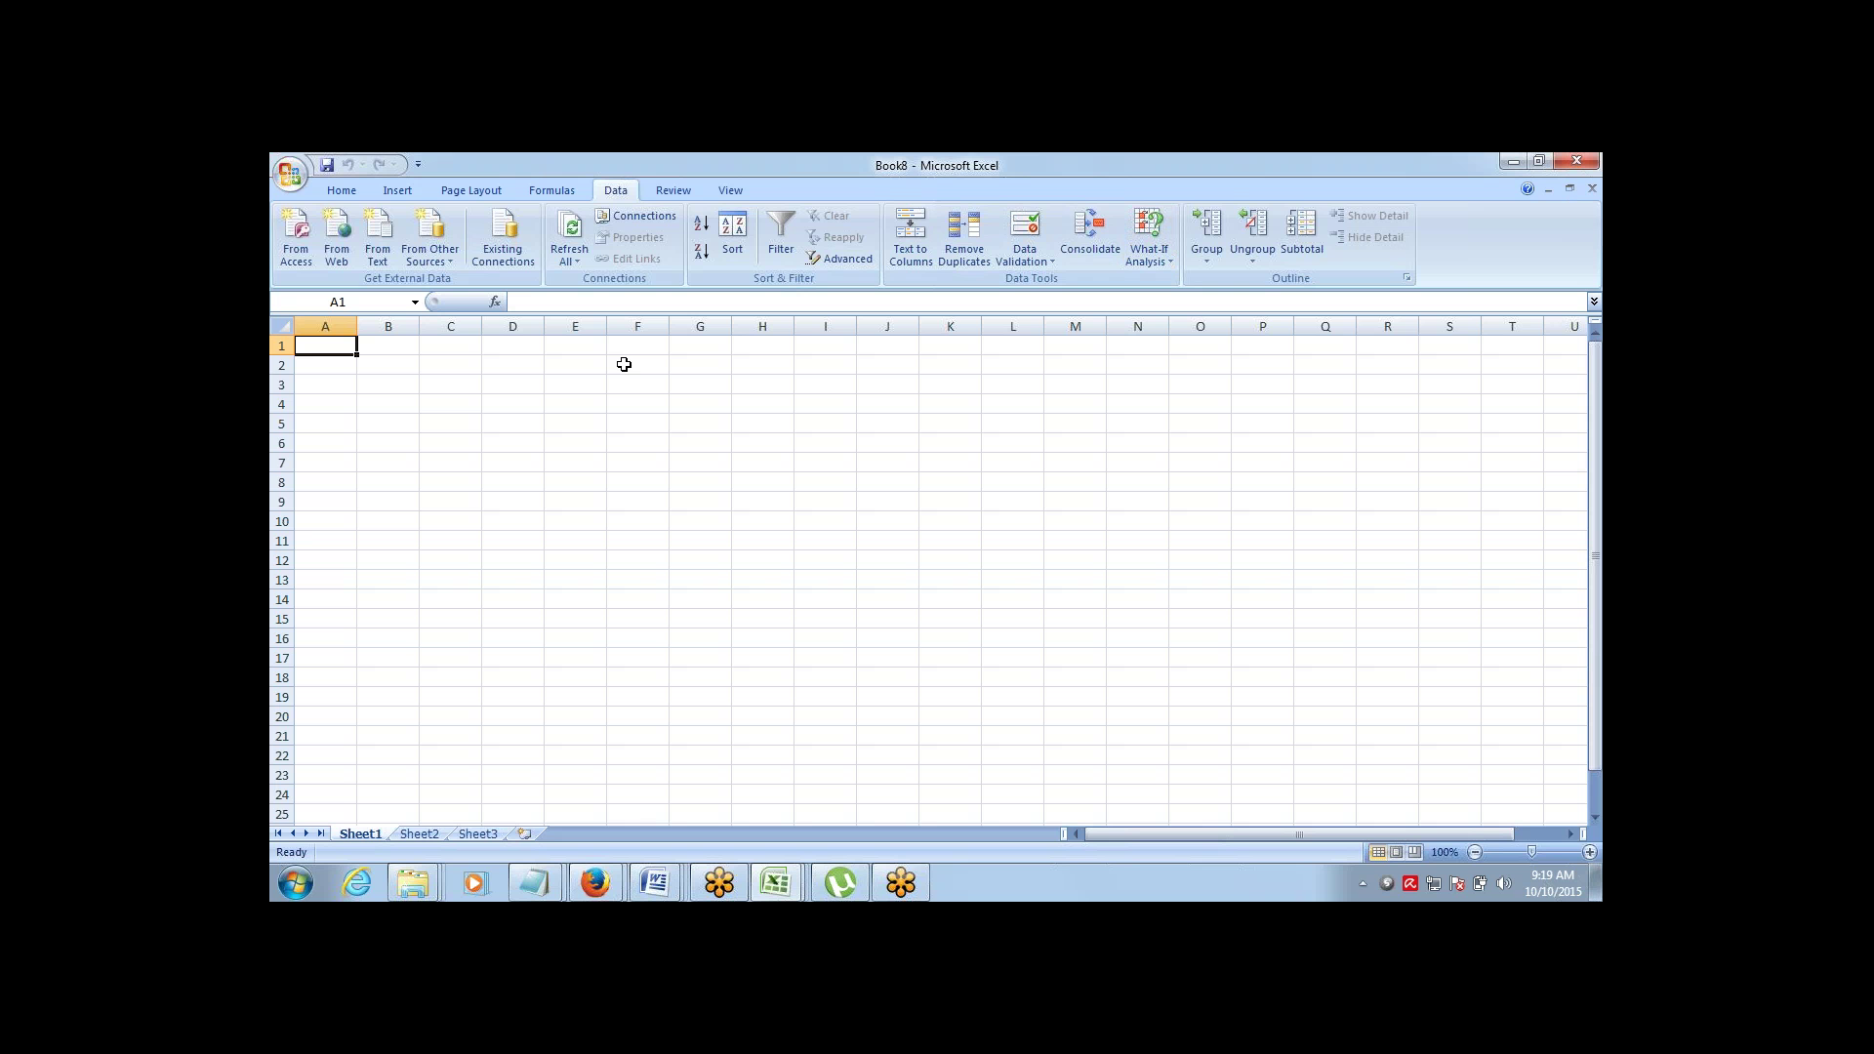
left_click(400, 362)
key("shift+Right")
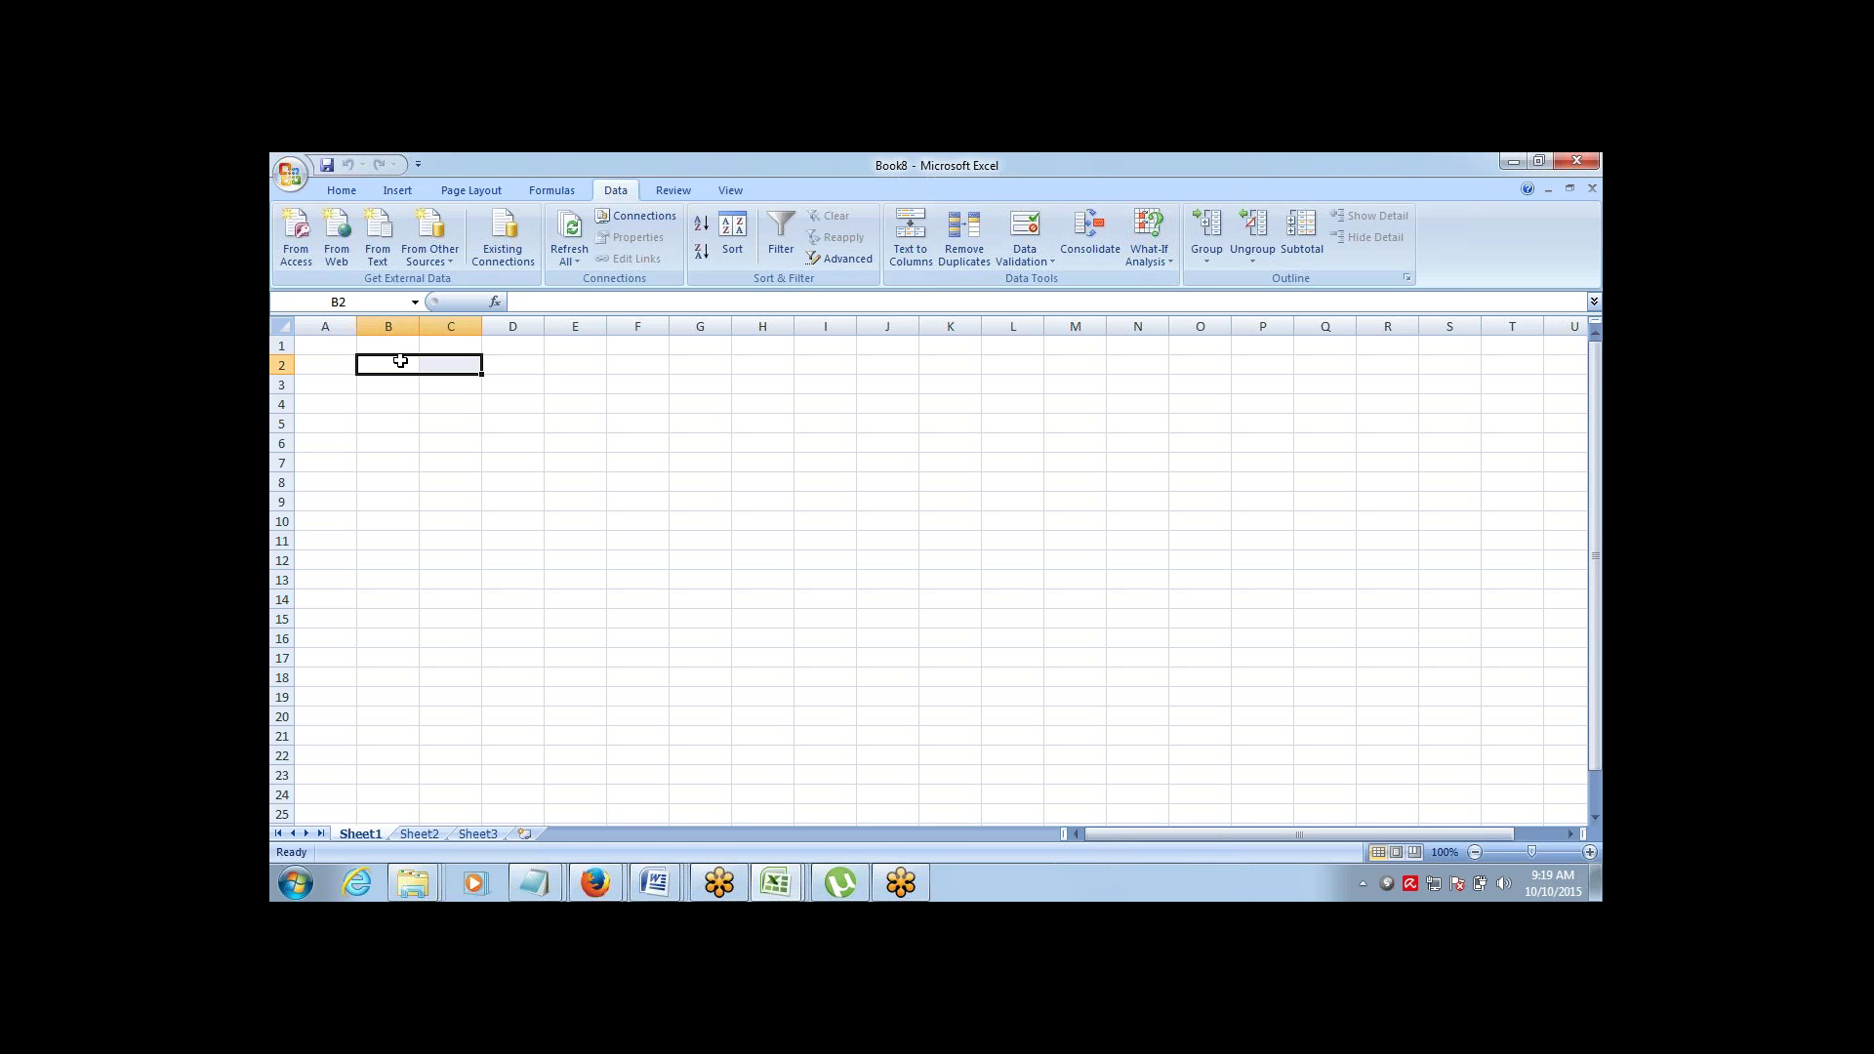
left_click(343, 194)
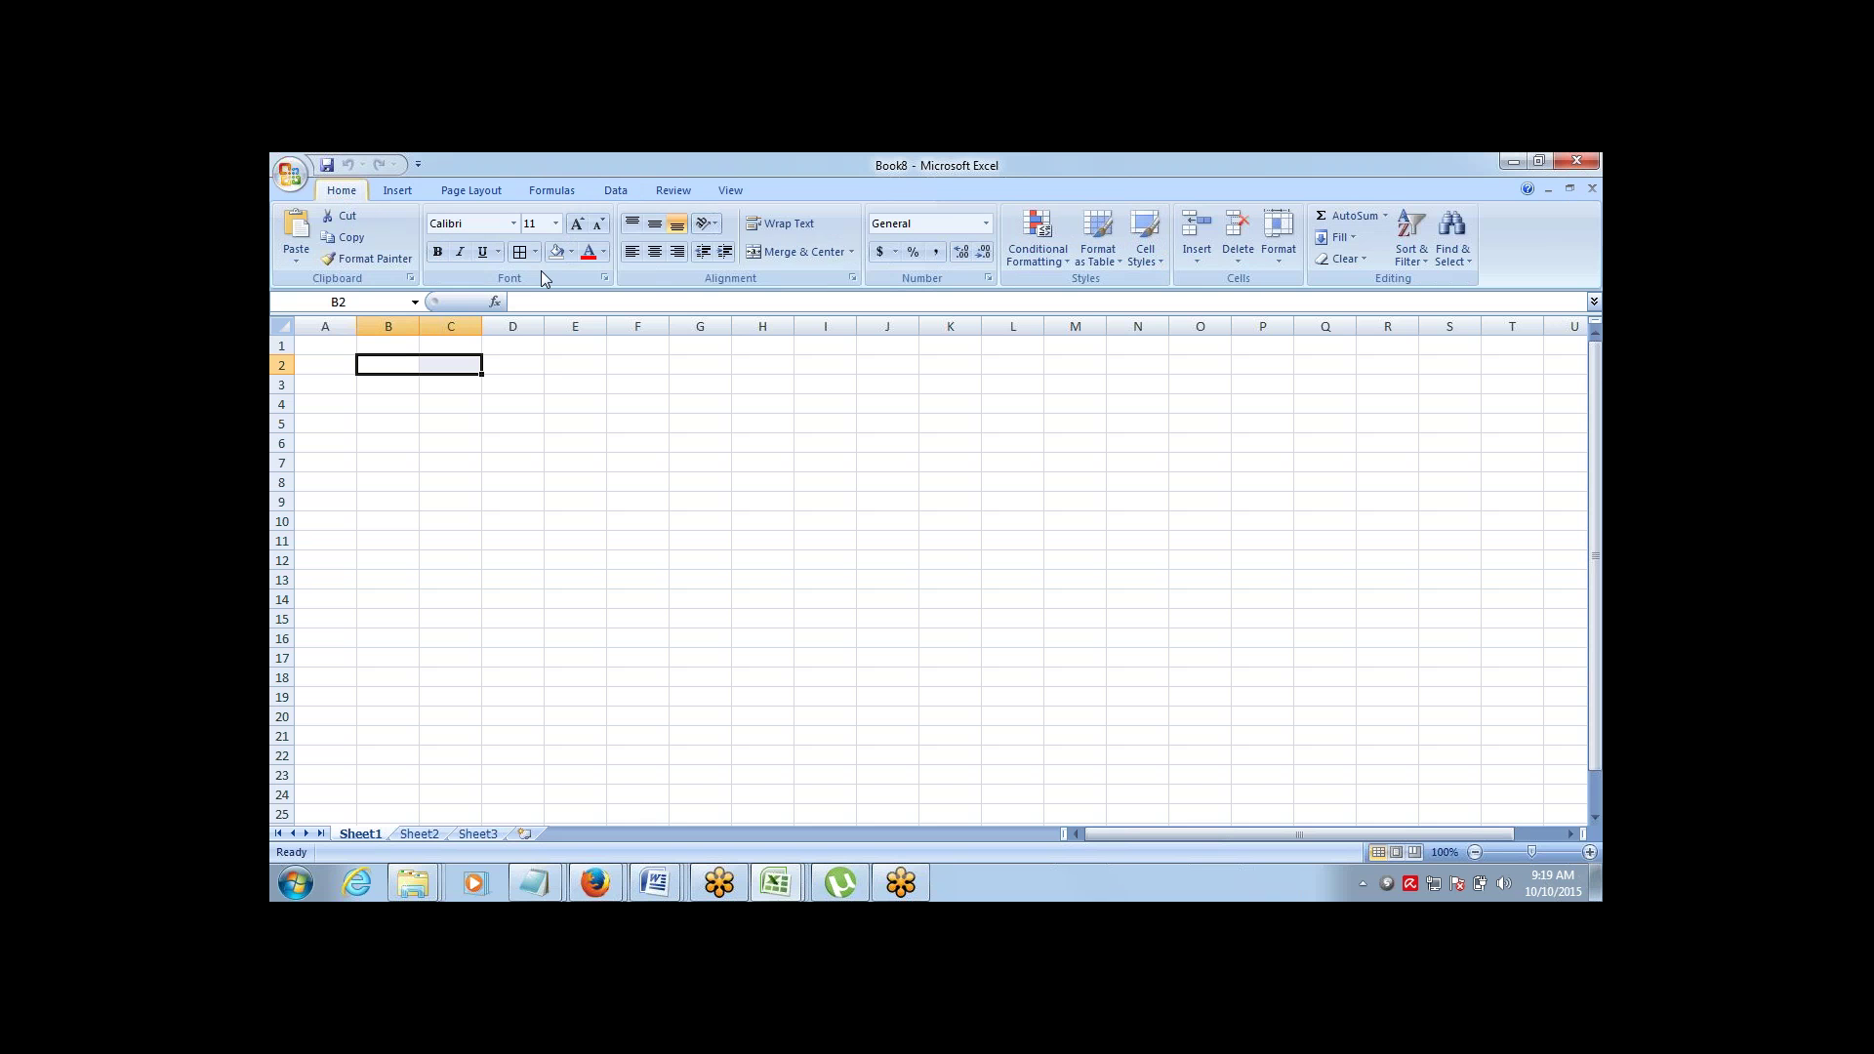
left_click(790, 251)
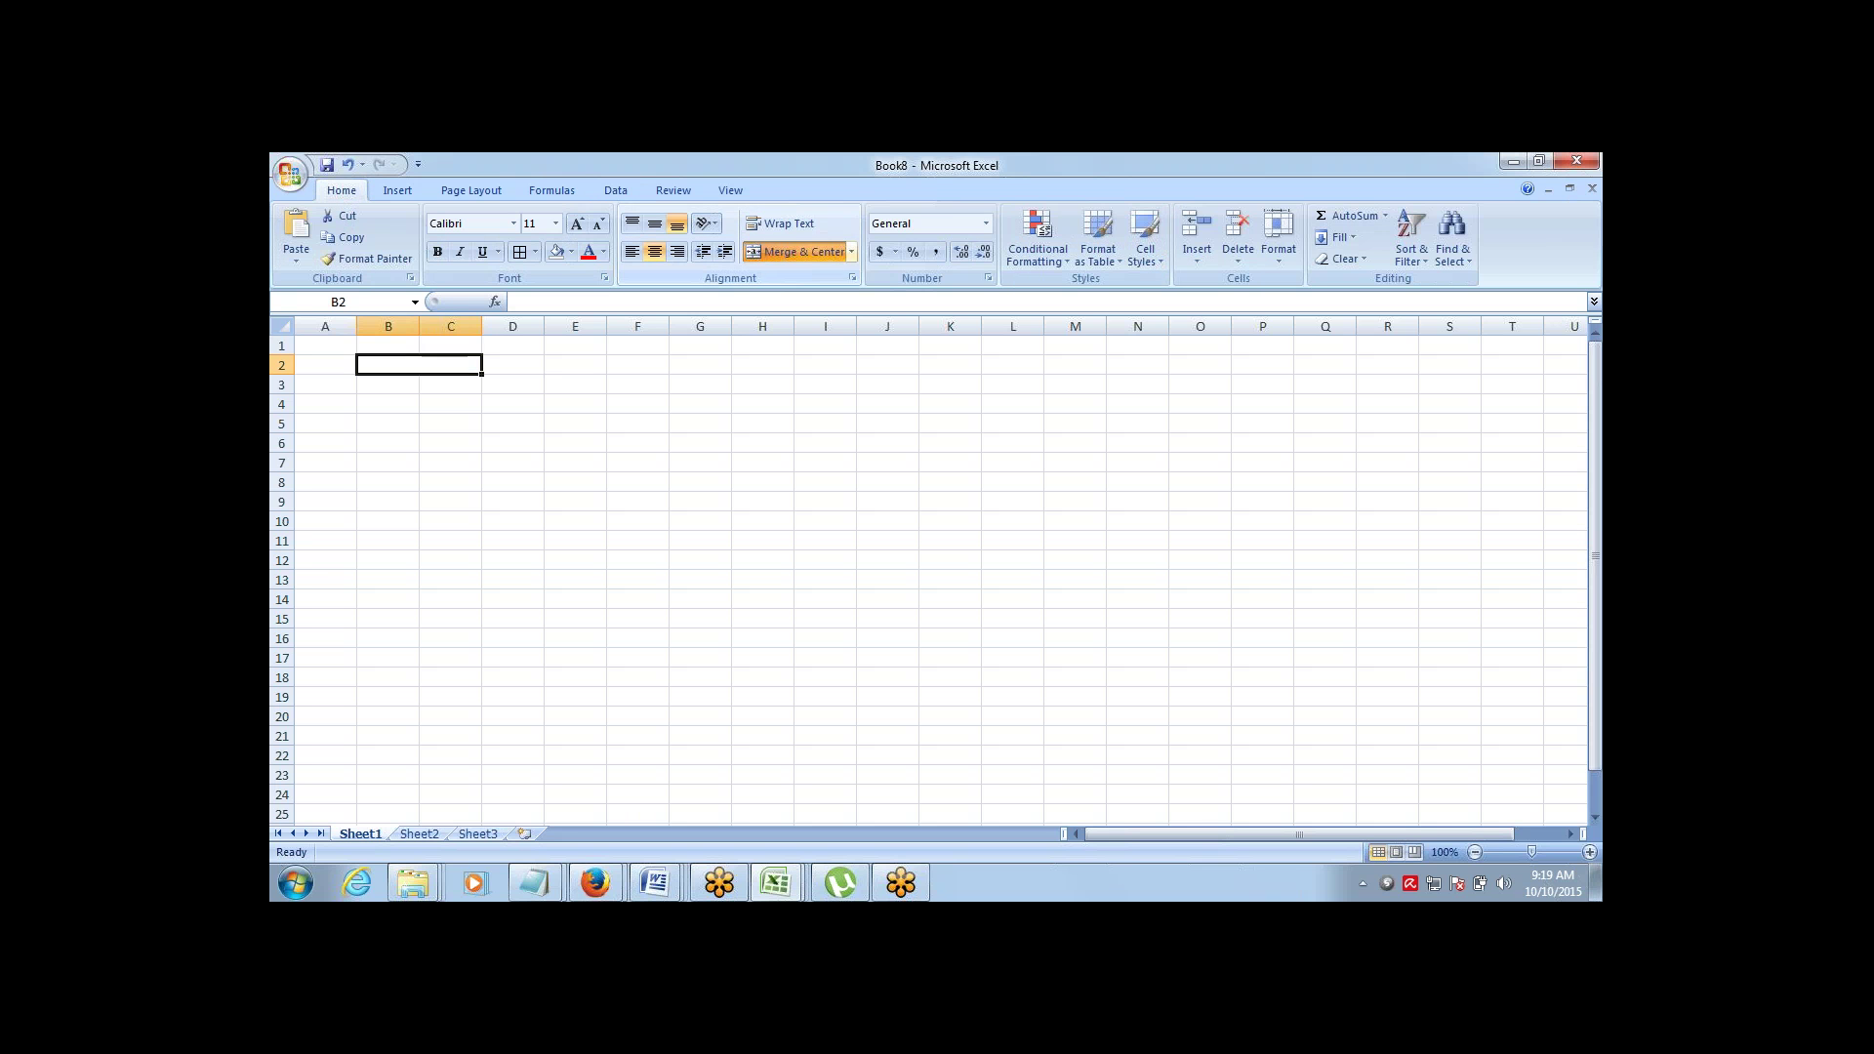
Enter the heading "Projects" in merged cell B2 and make it bold
type("Projects")
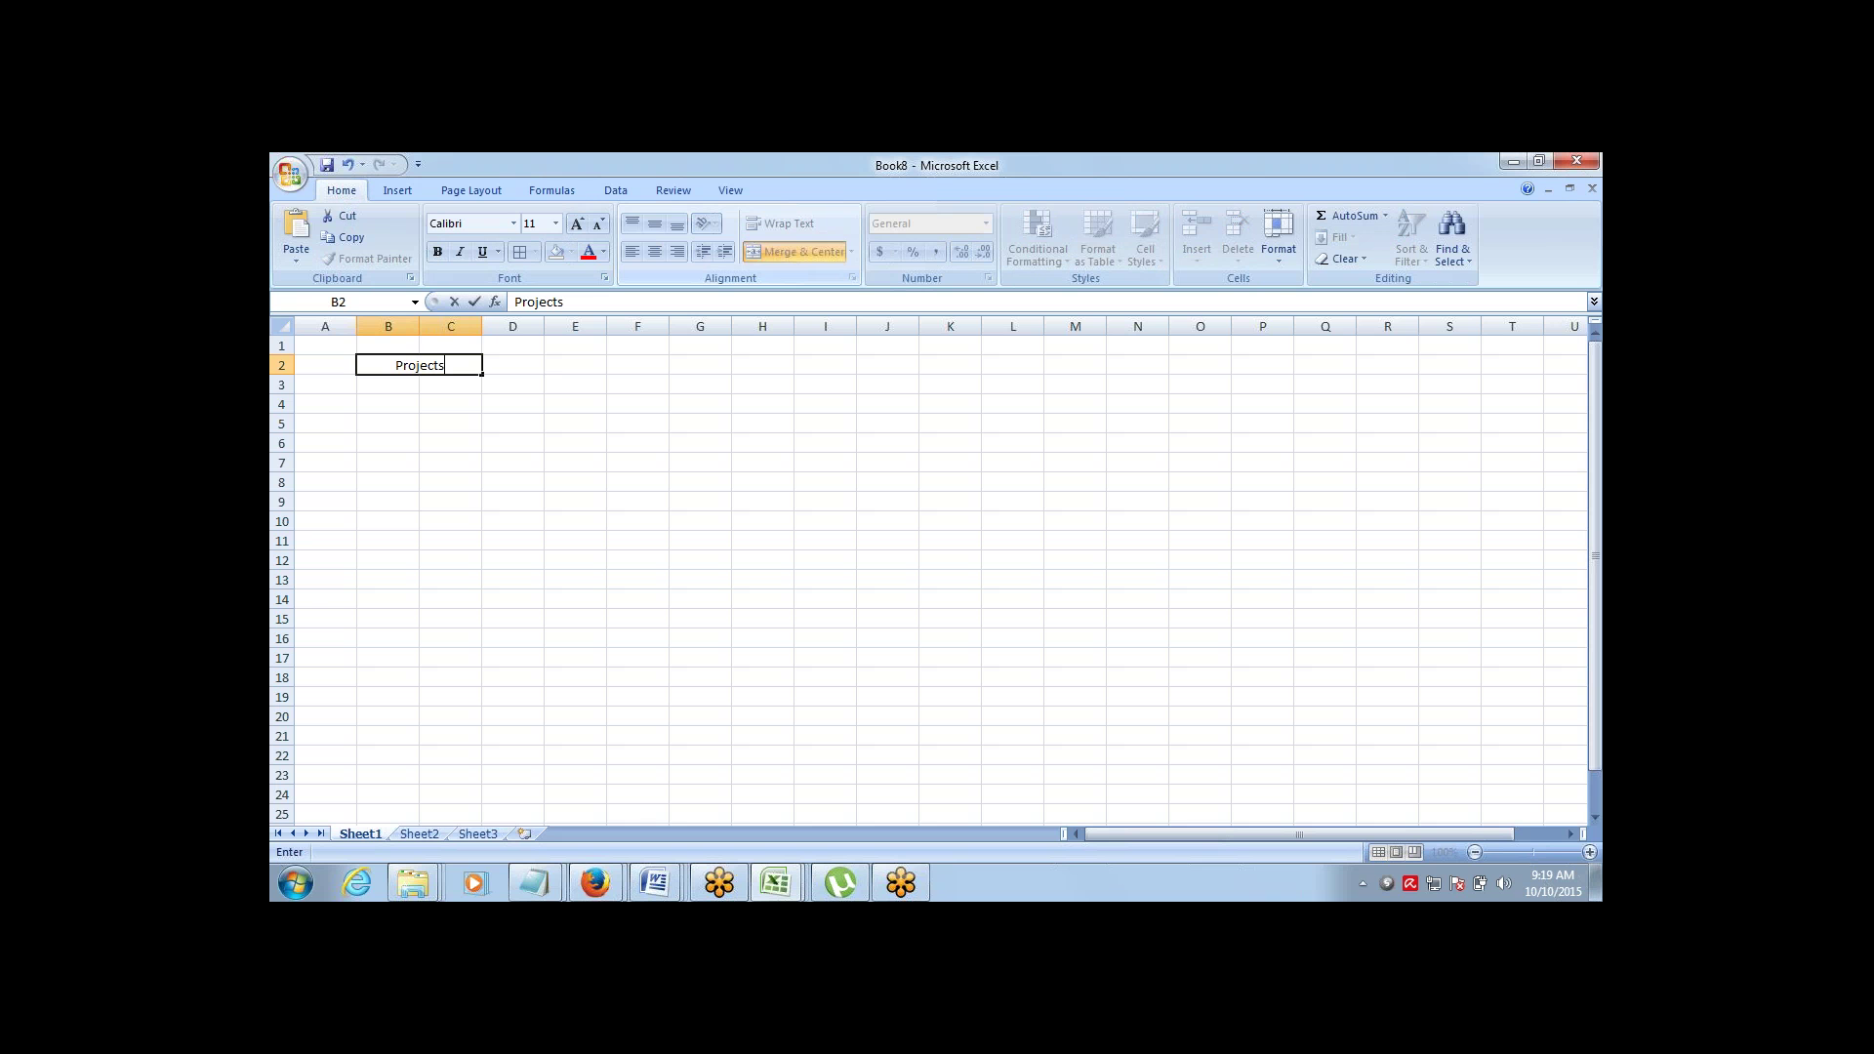
key("Return")
key("Up")
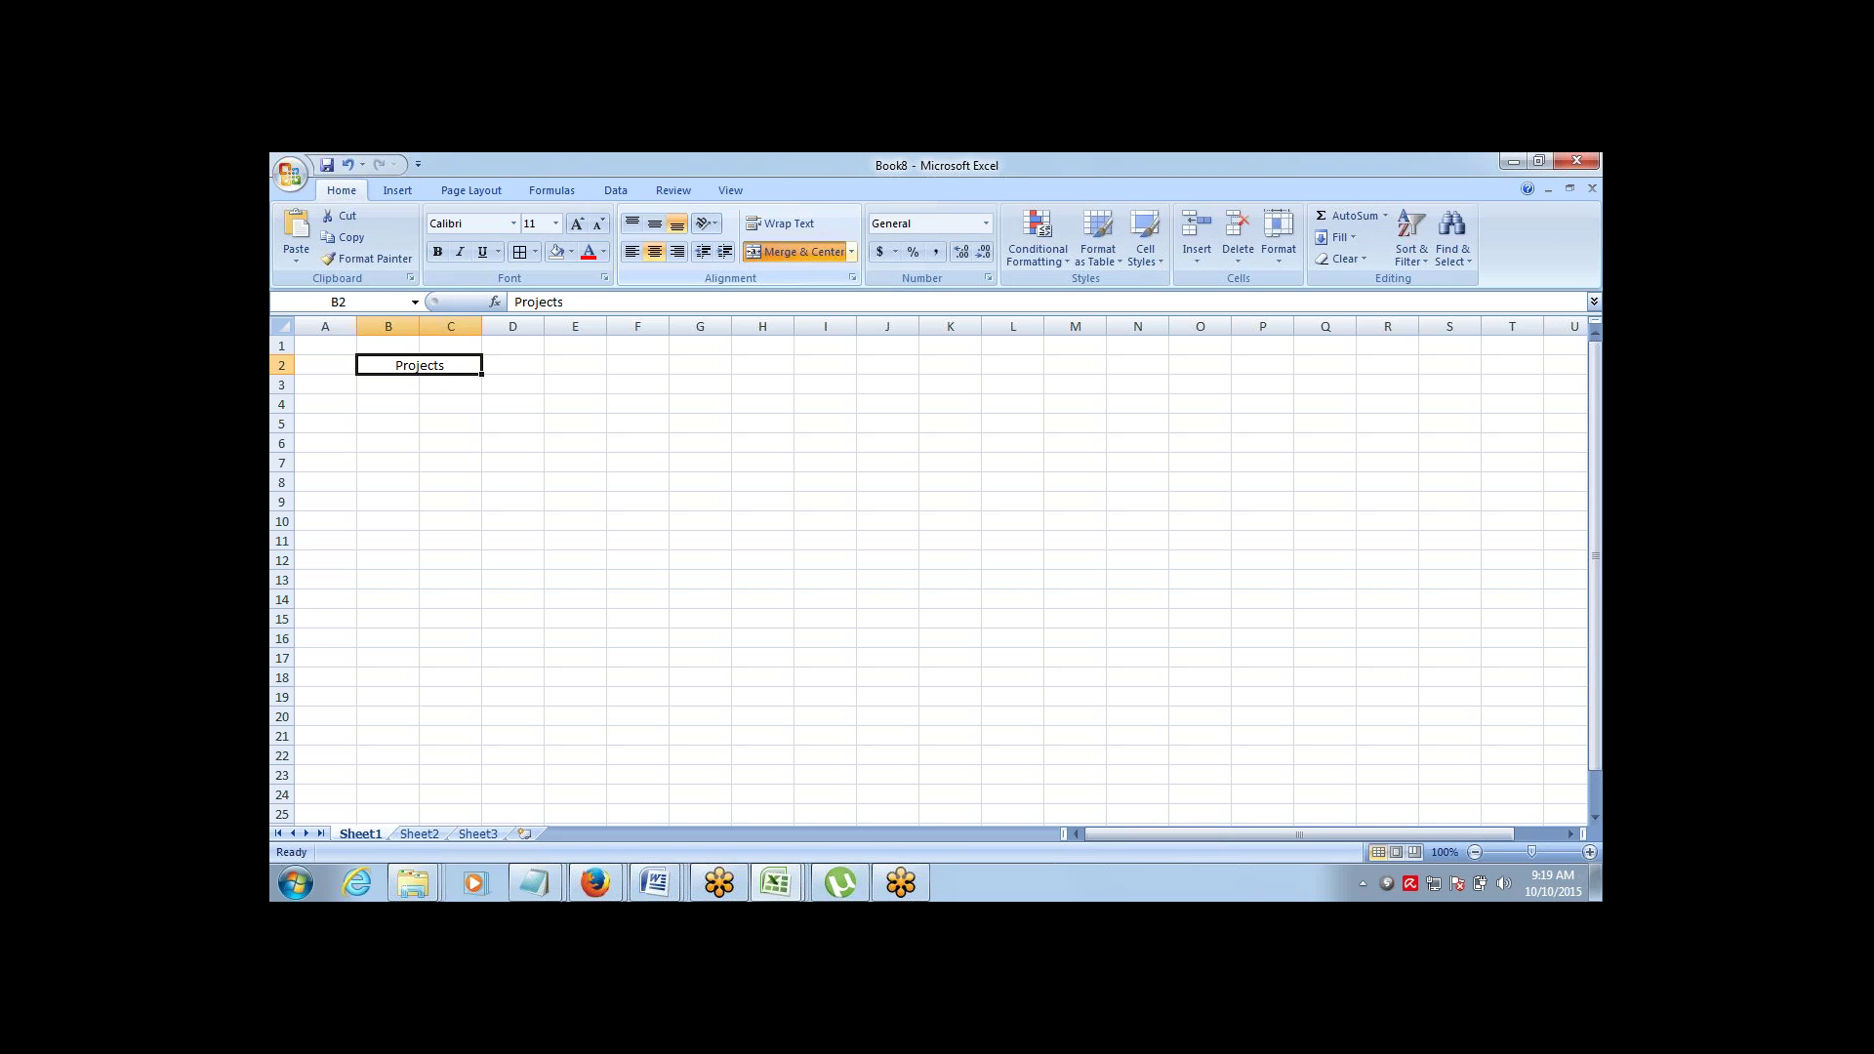
key("ctrl+b")
Merge and center cells E2:F2 in the same row as the Projects heading
left_click(575, 365)
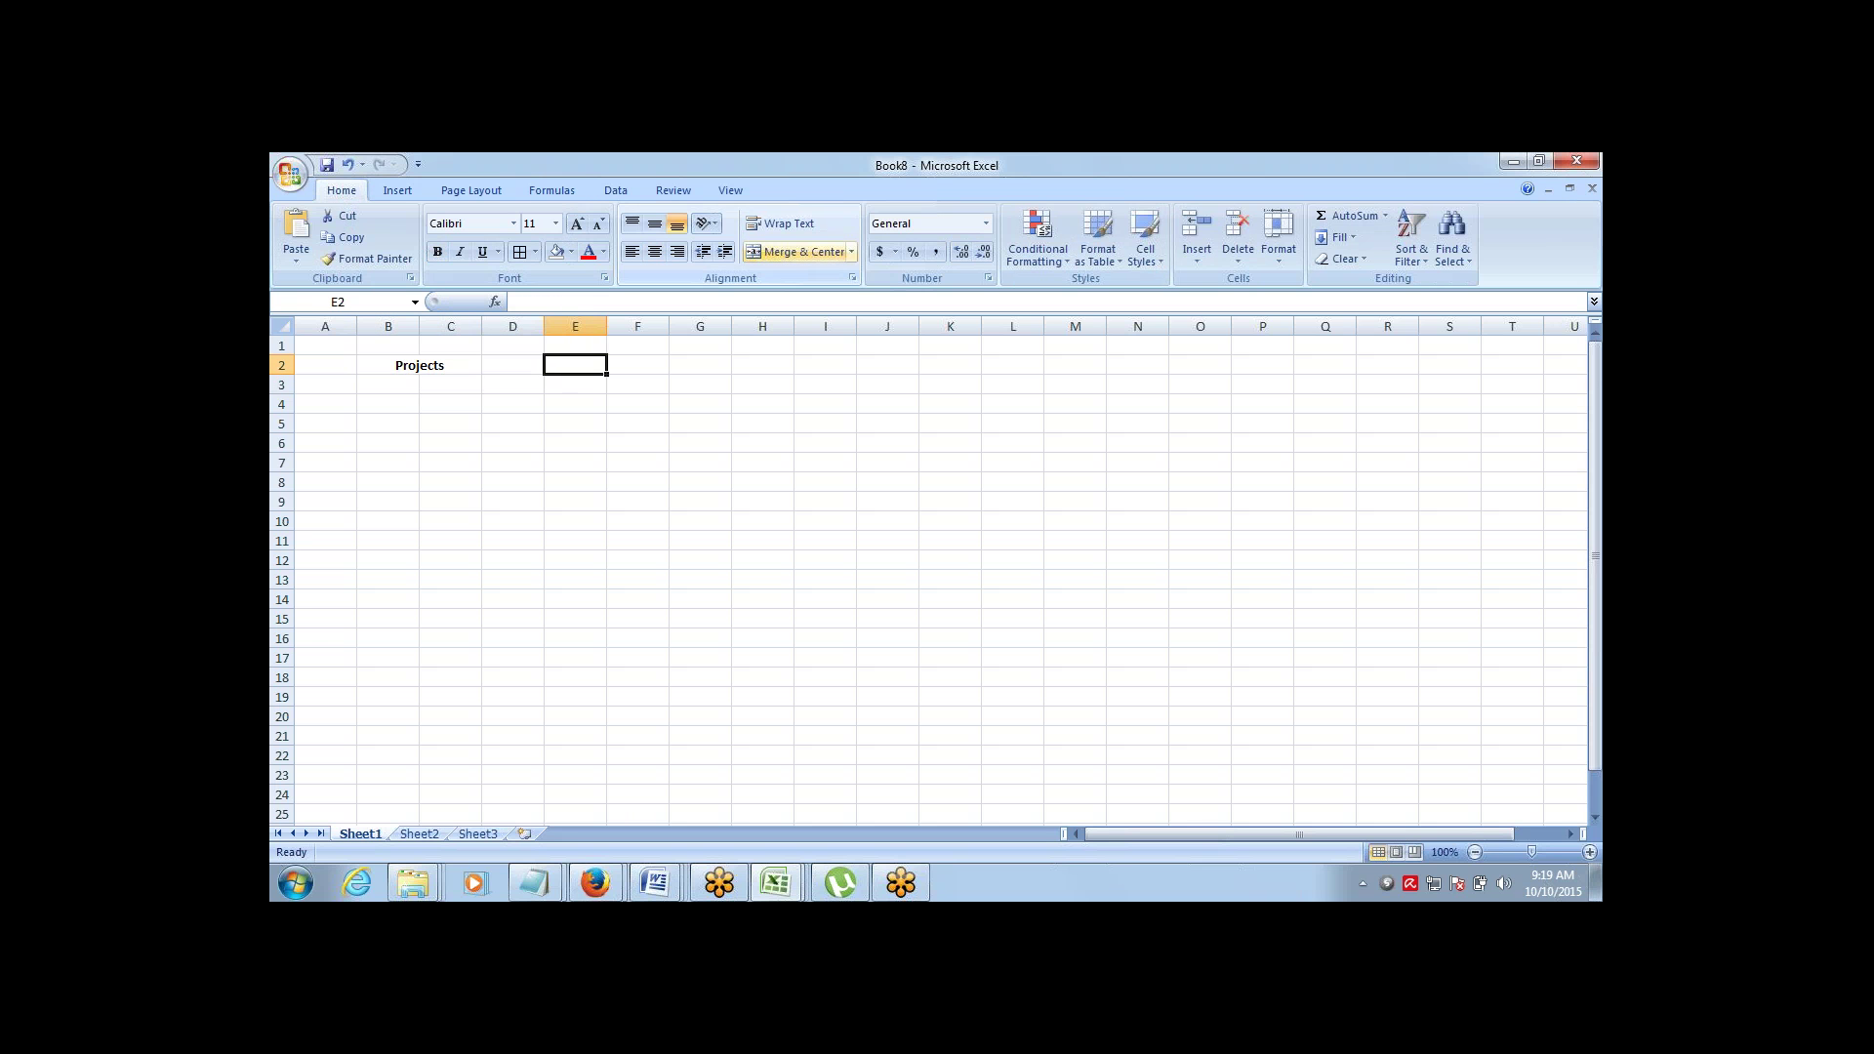
left_click_drag(575, 365, 637, 365)
left_click(796, 251)
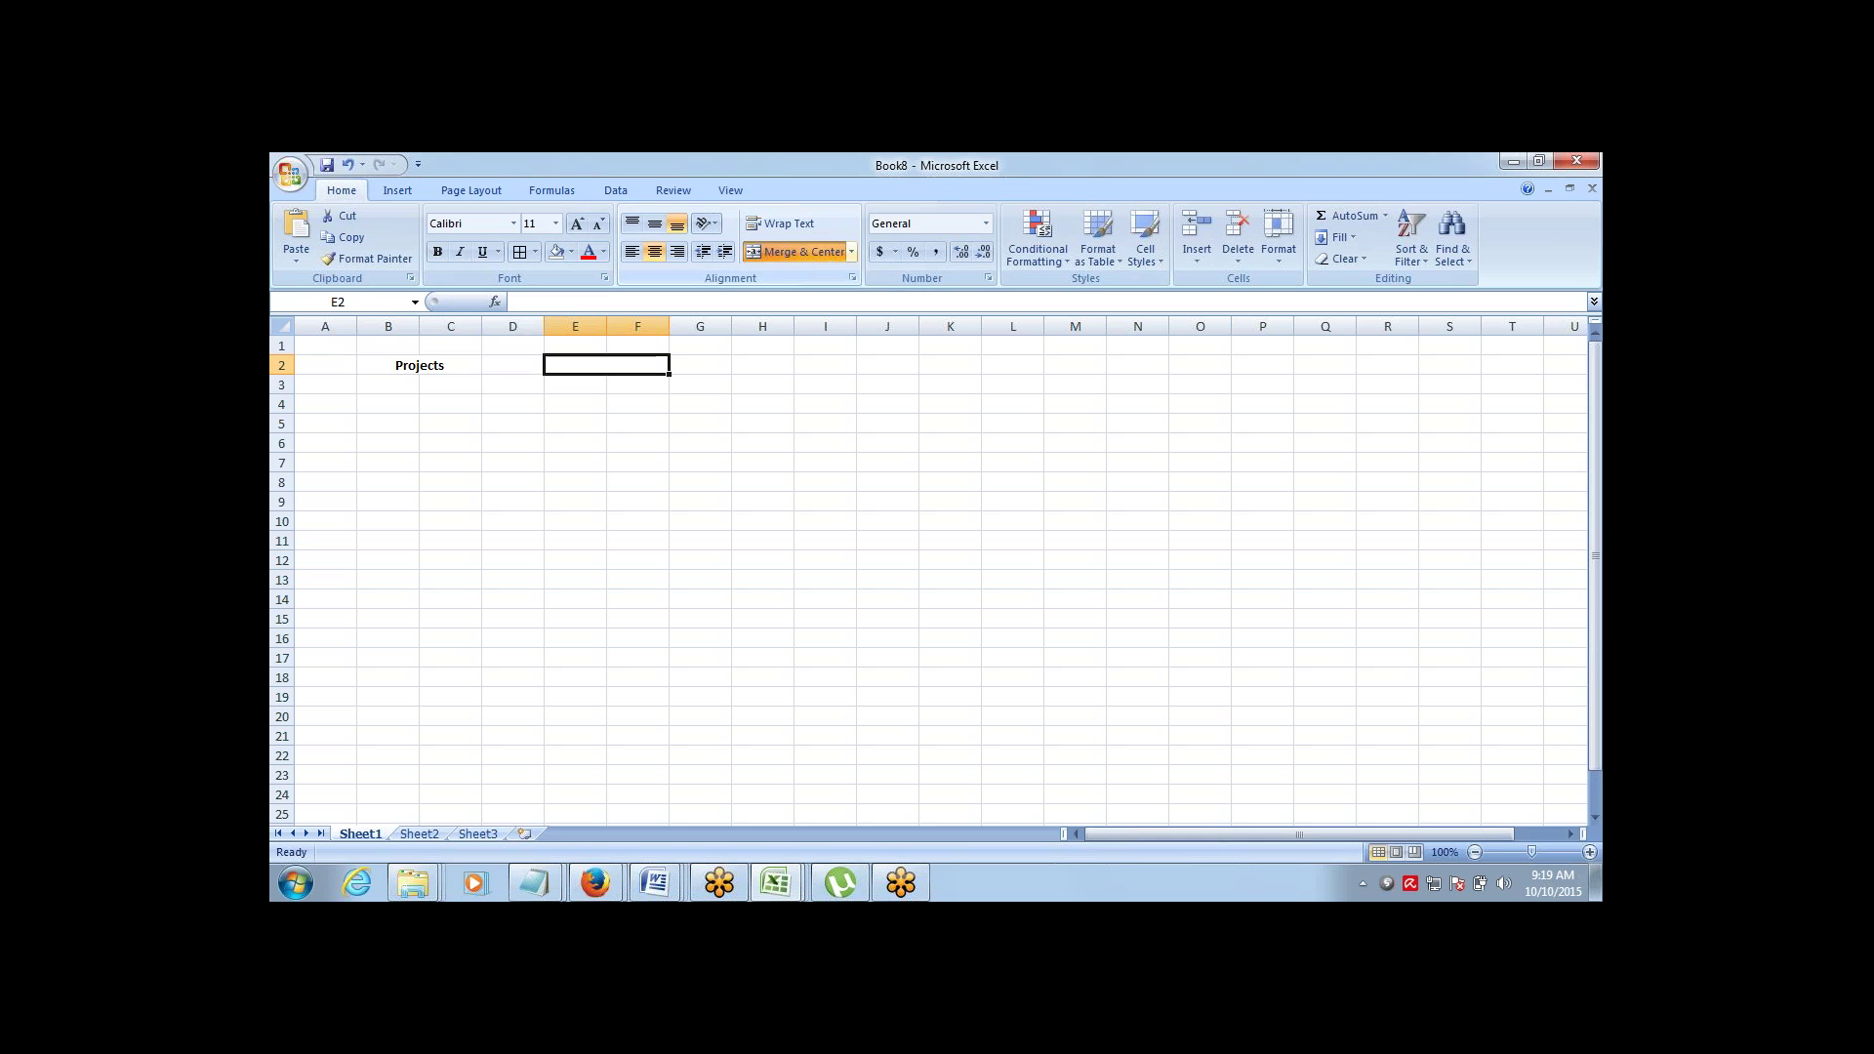
left_click(325, 366)
left_click(512, 365)
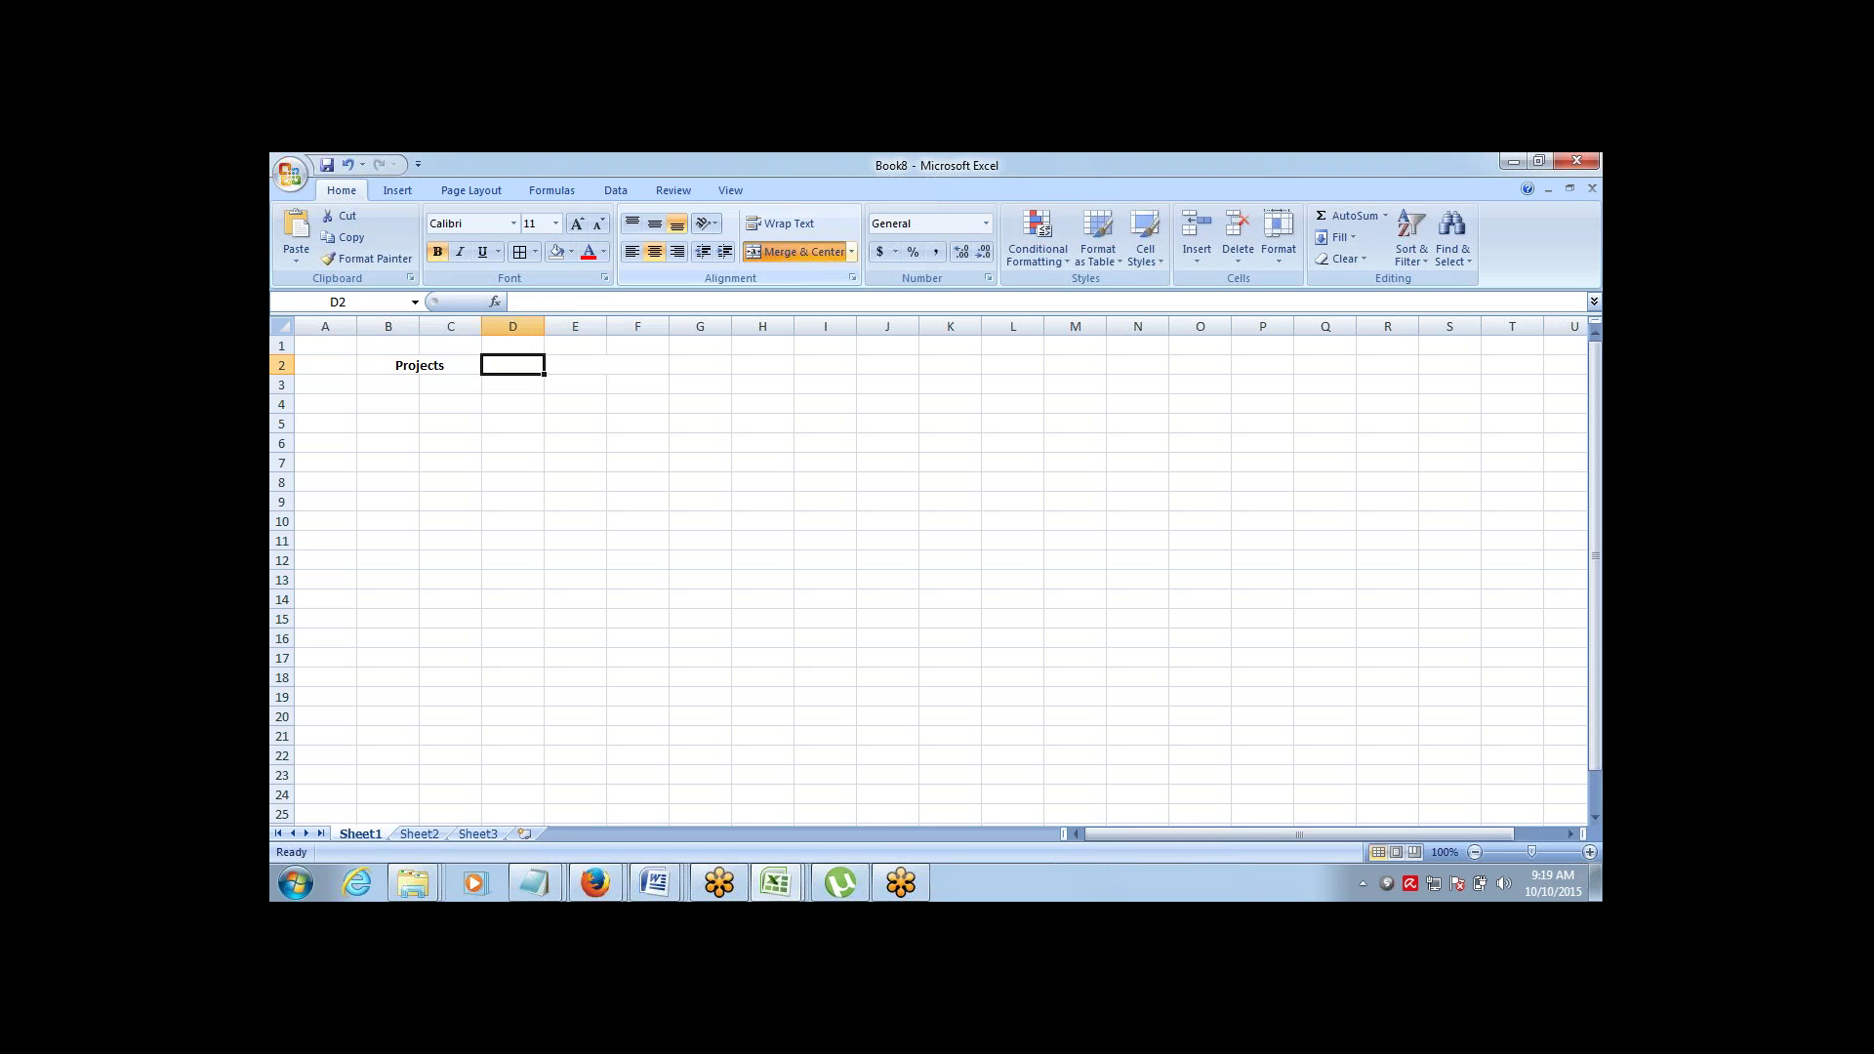
left_click(419, 365)
left_click(326, 365)
left_click(419, 365)
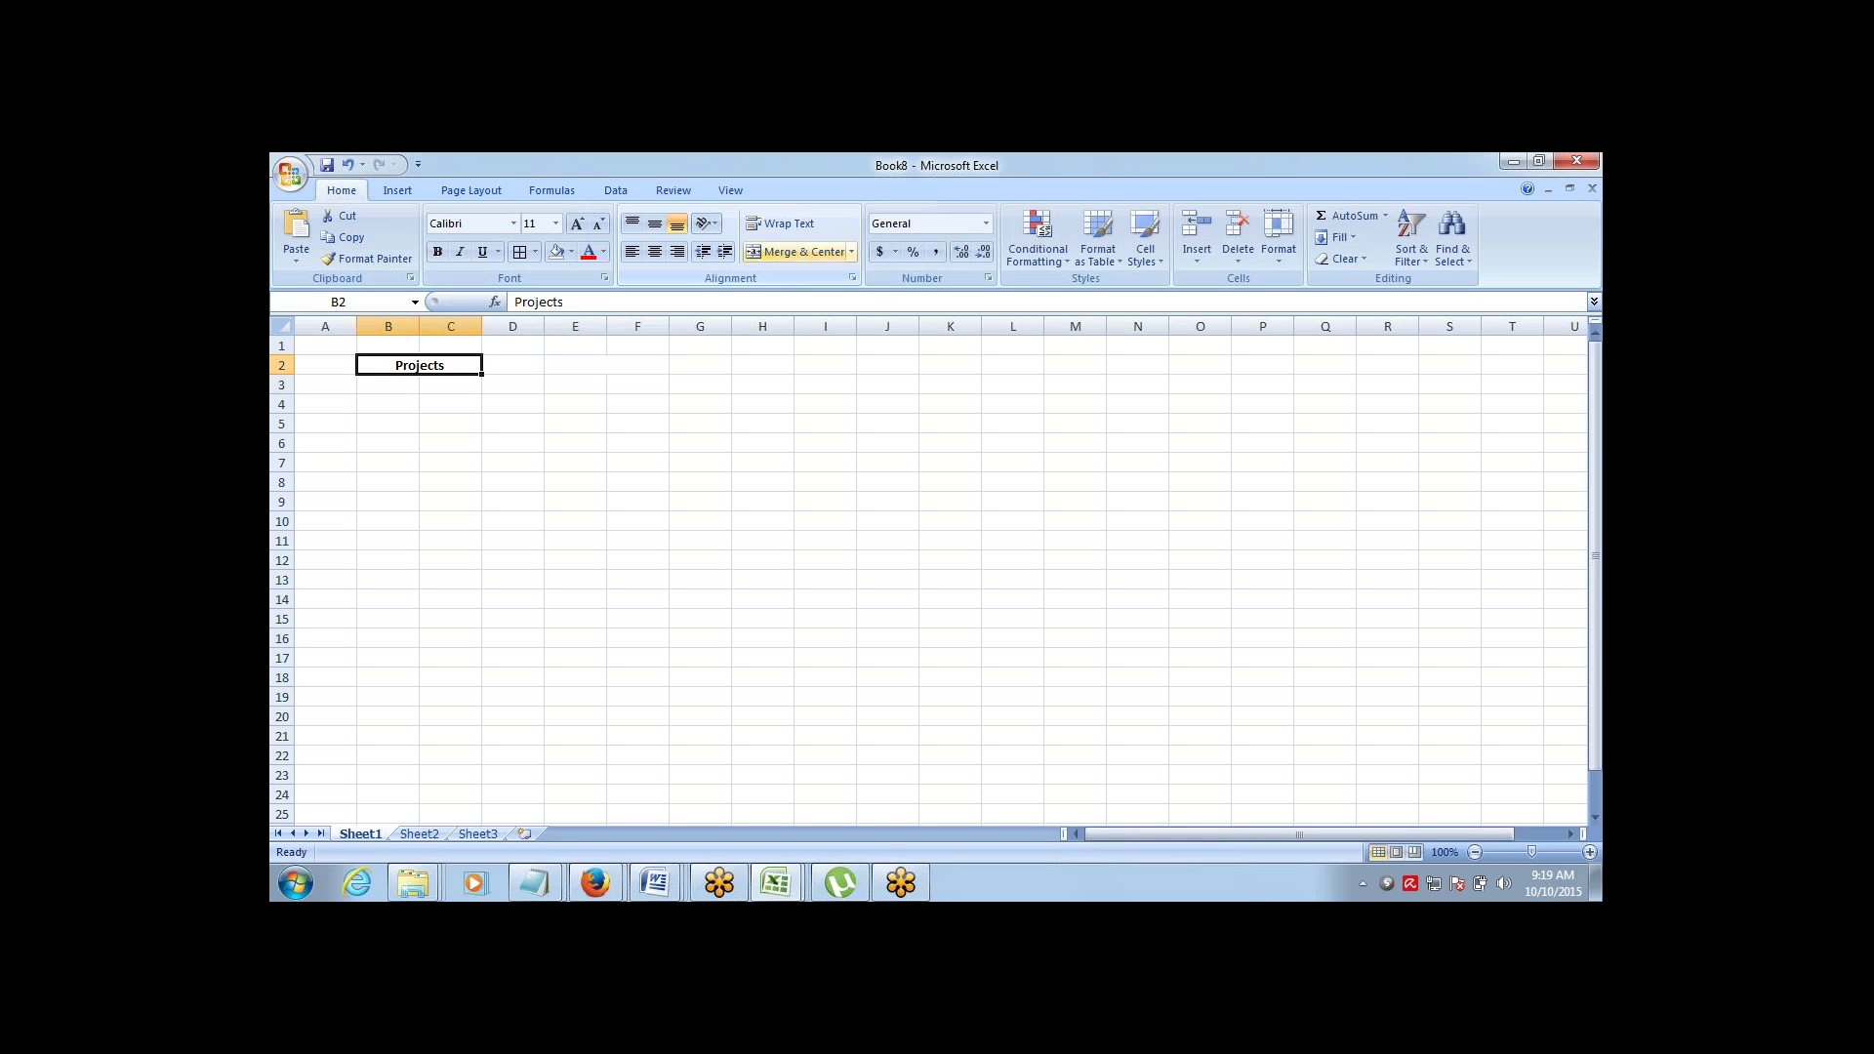
left_click(388, 385)
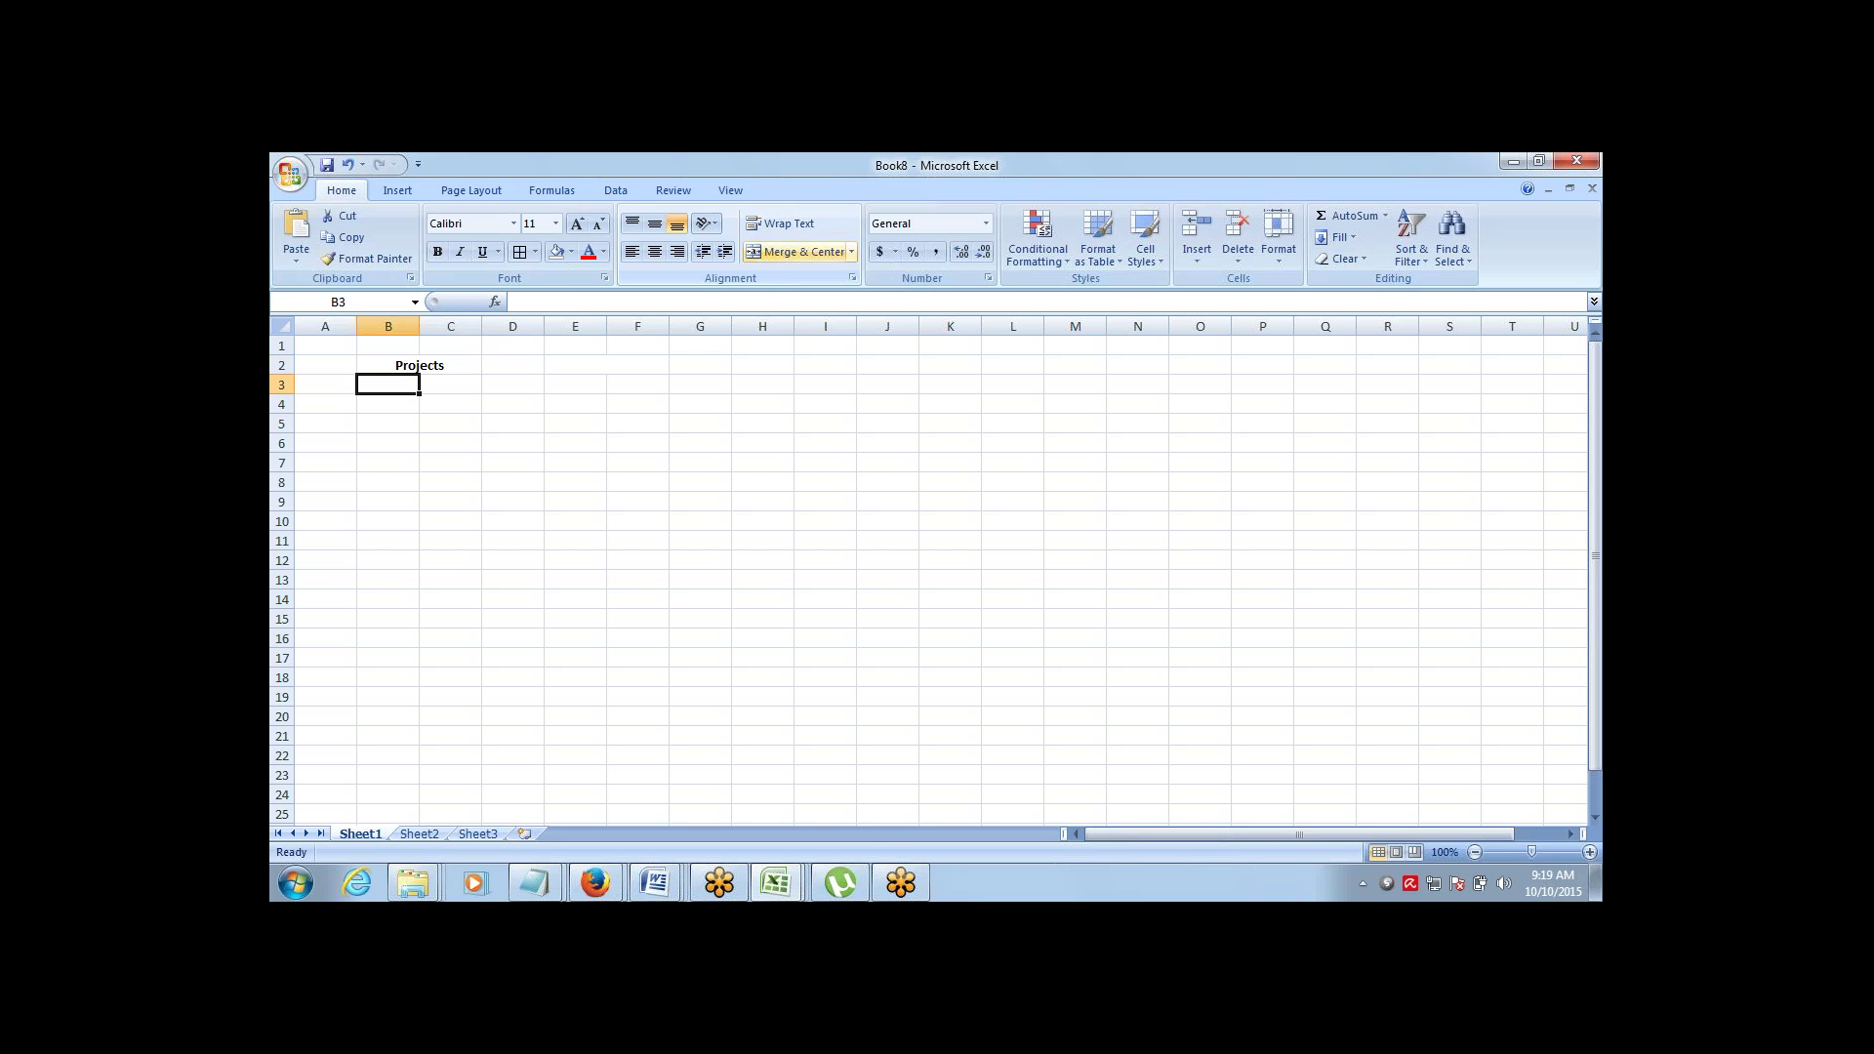
left_click(420, 365)
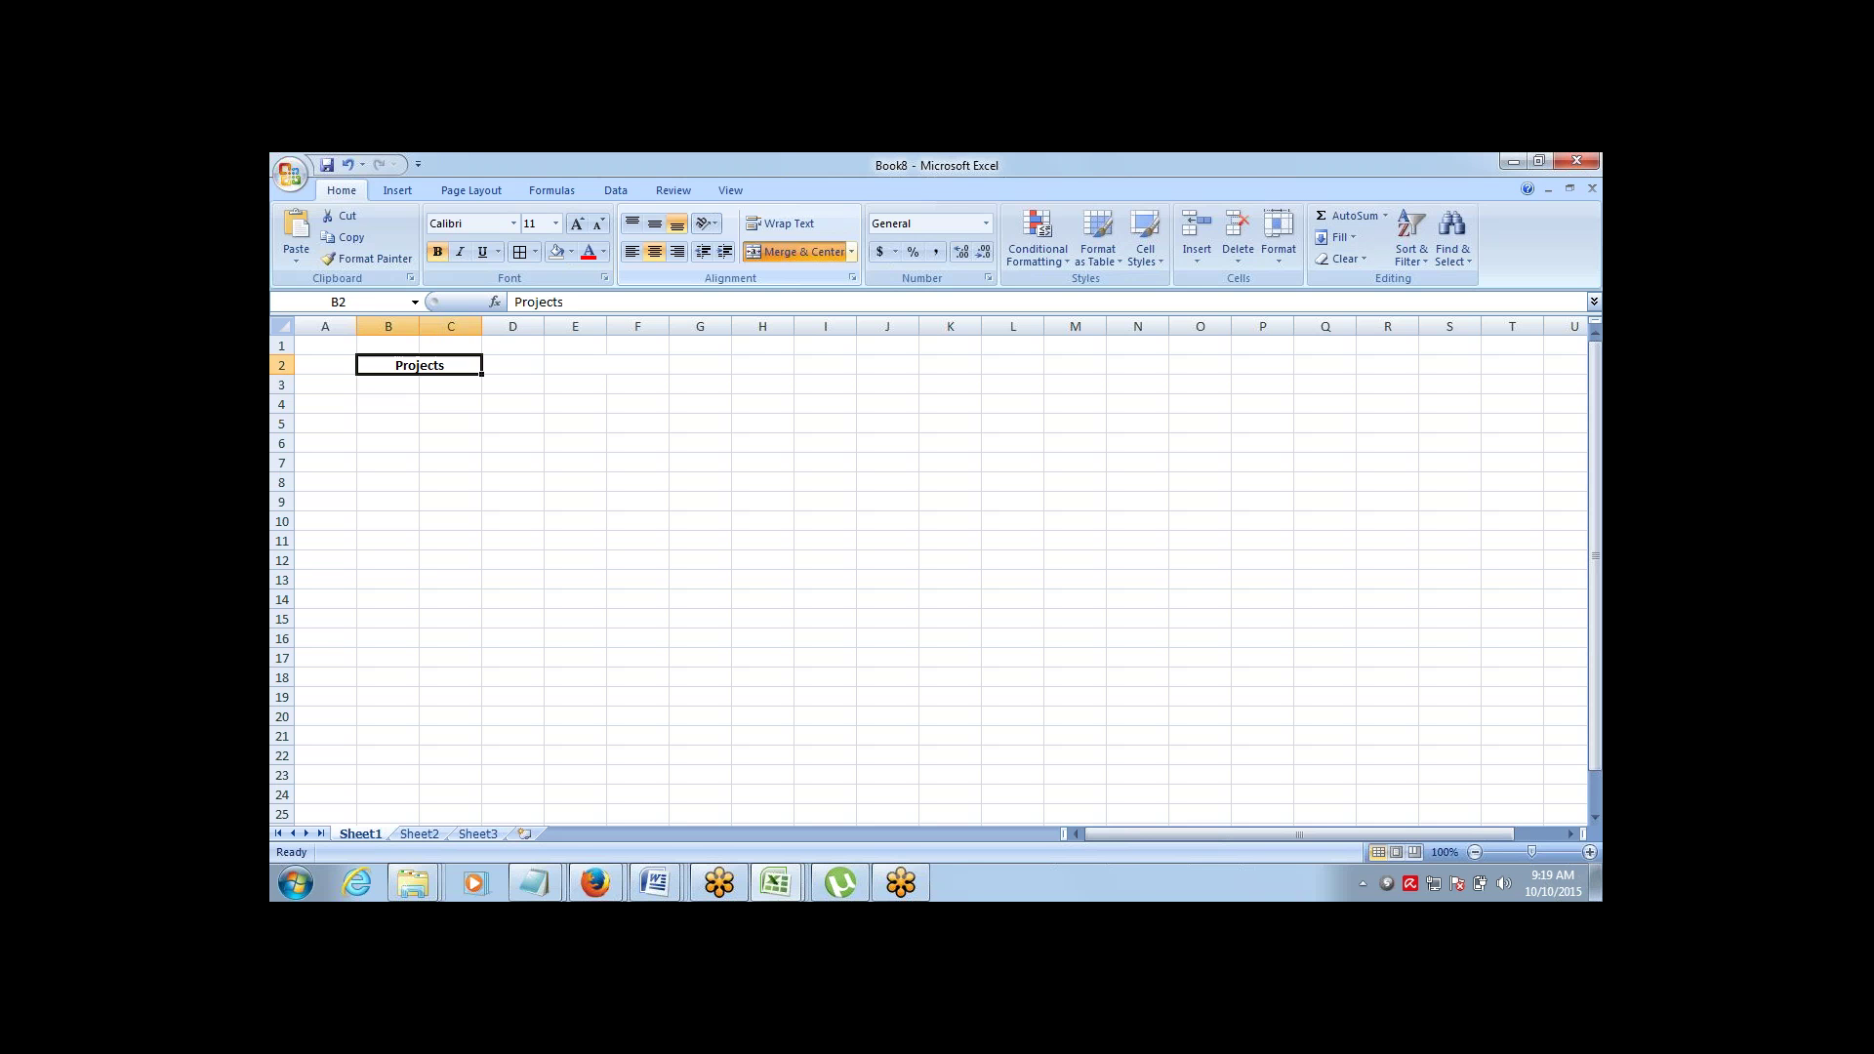
left_click(387, 346)
left_click(420, 365)
left_click(388, 384)
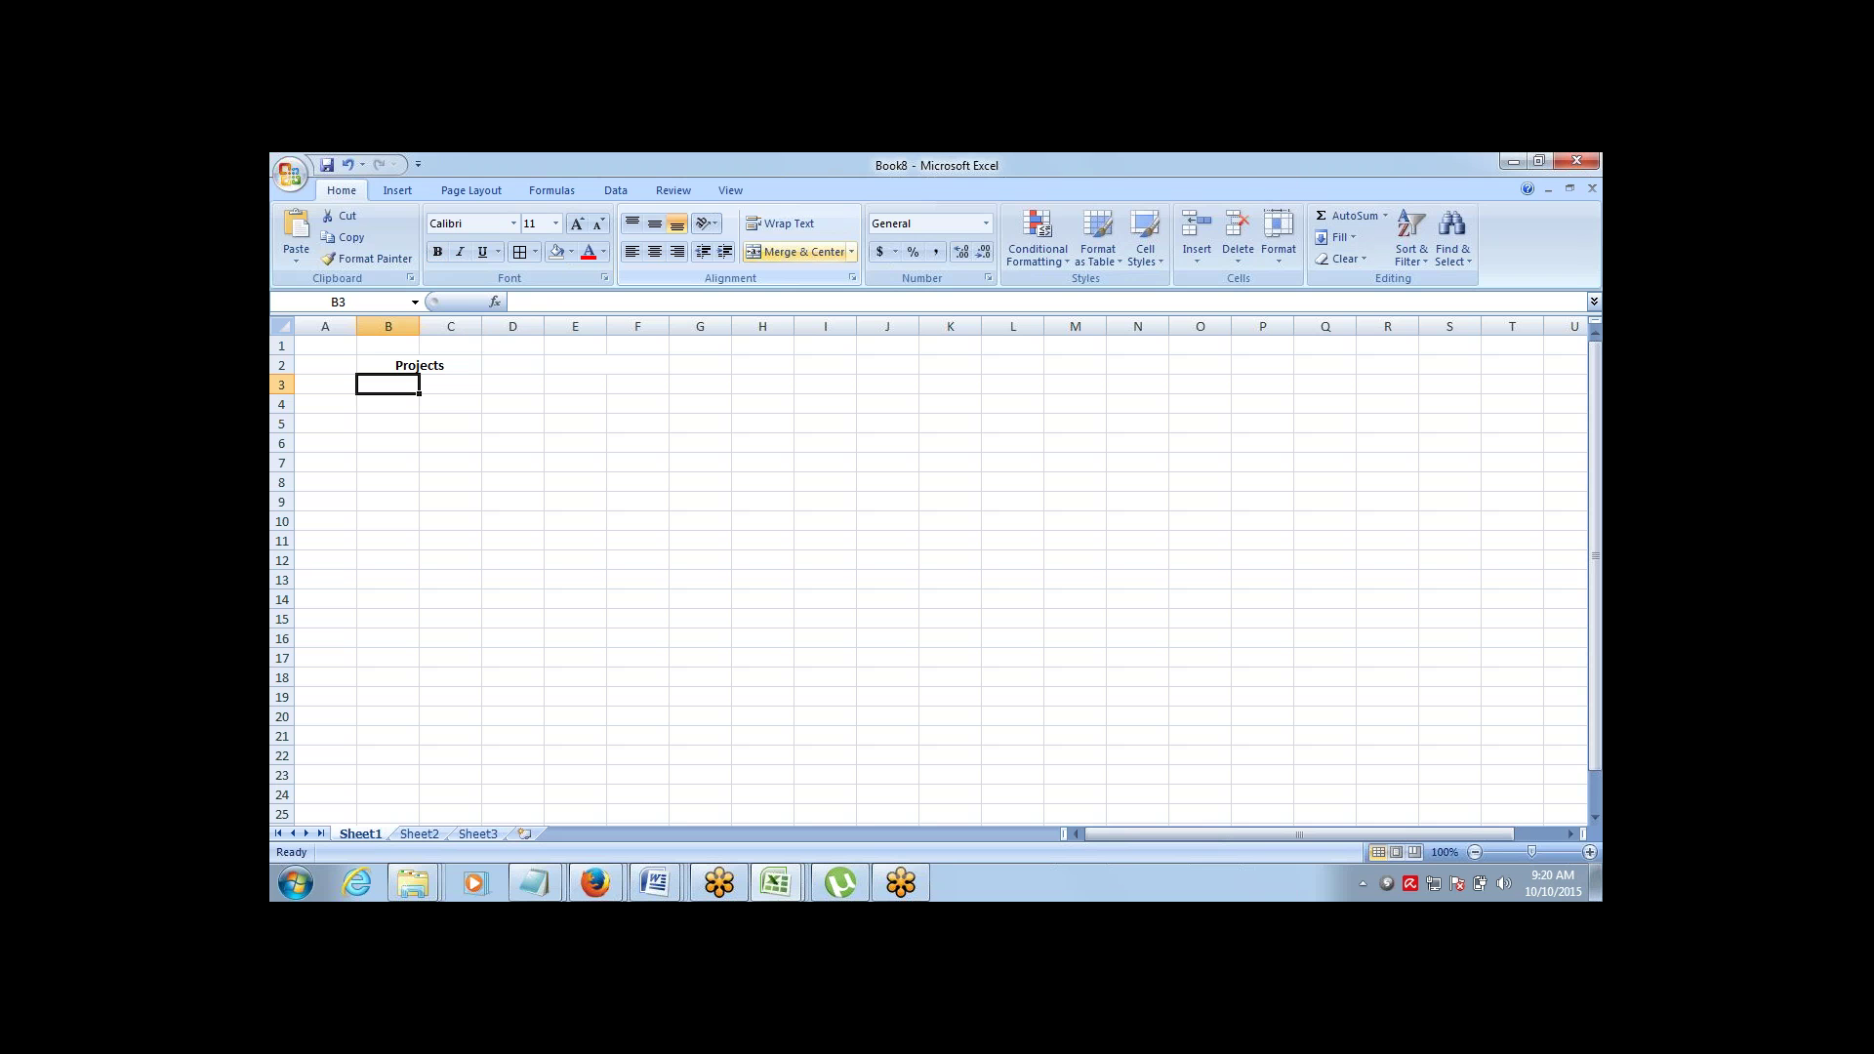
left_click(607, 365)
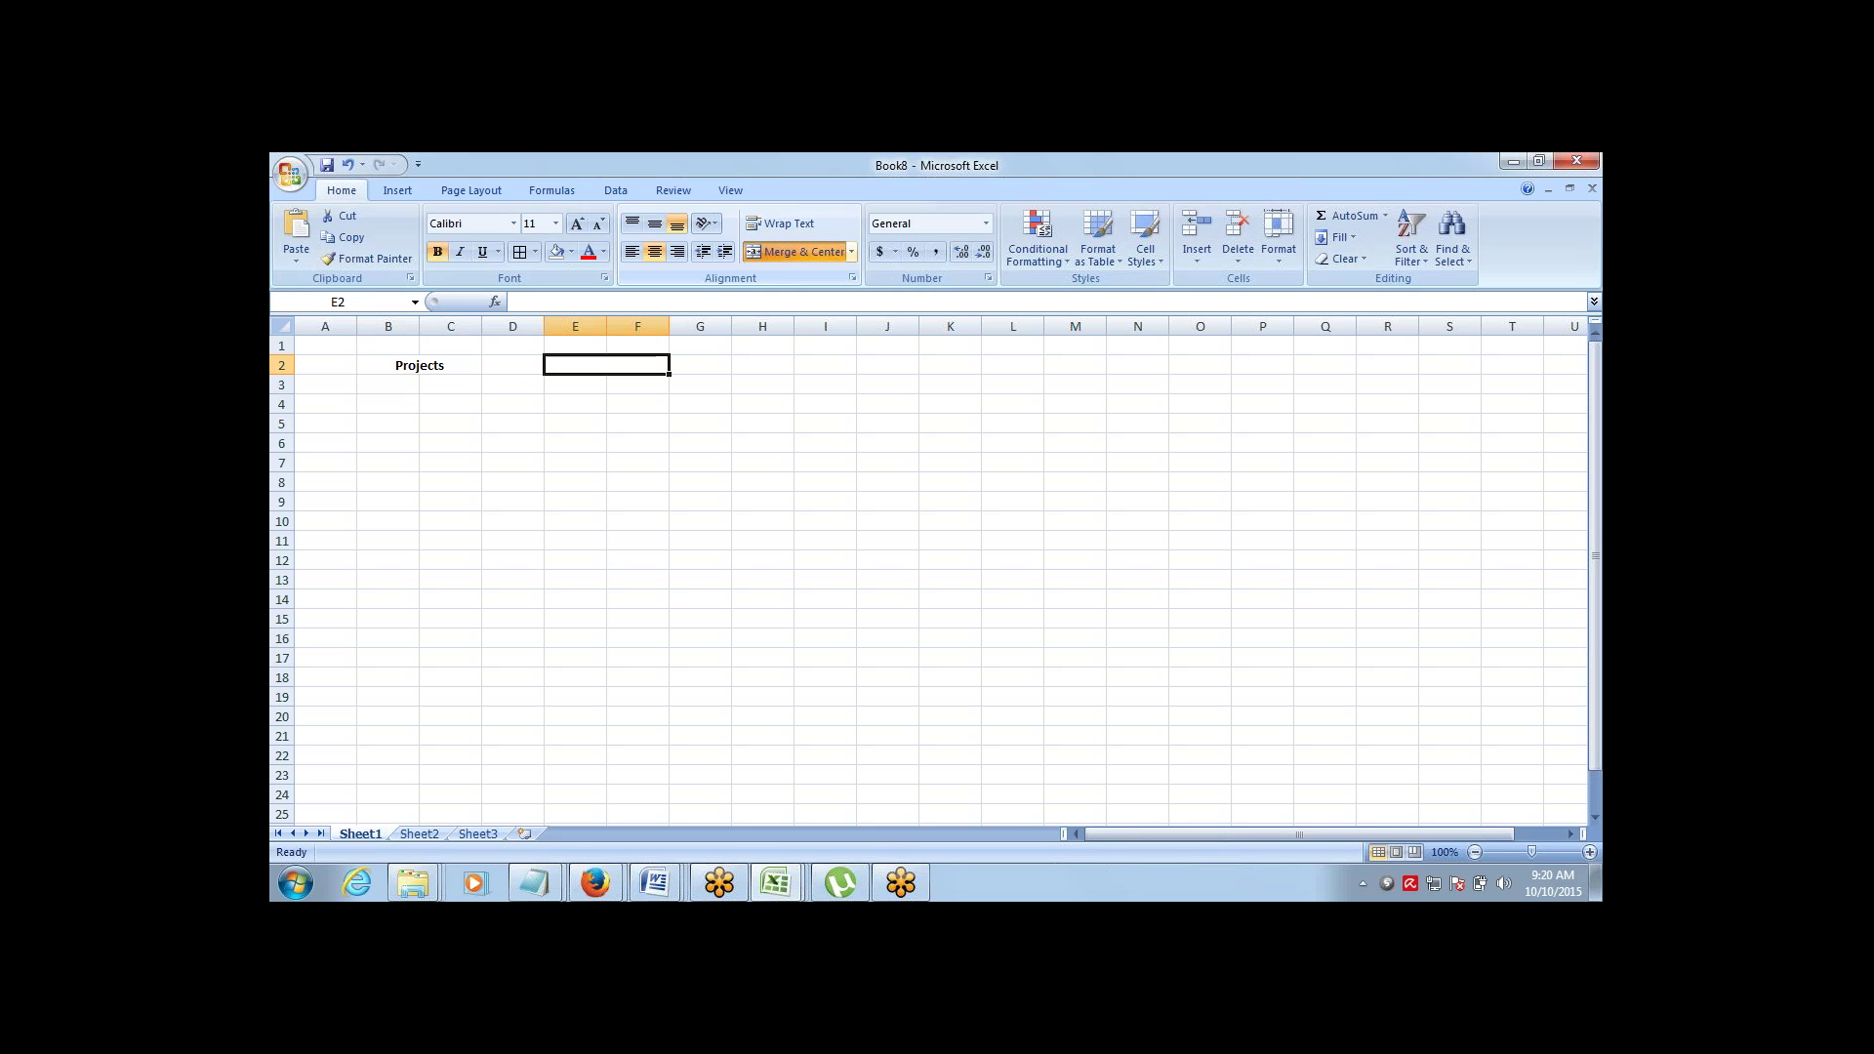
left_click(419, 365)
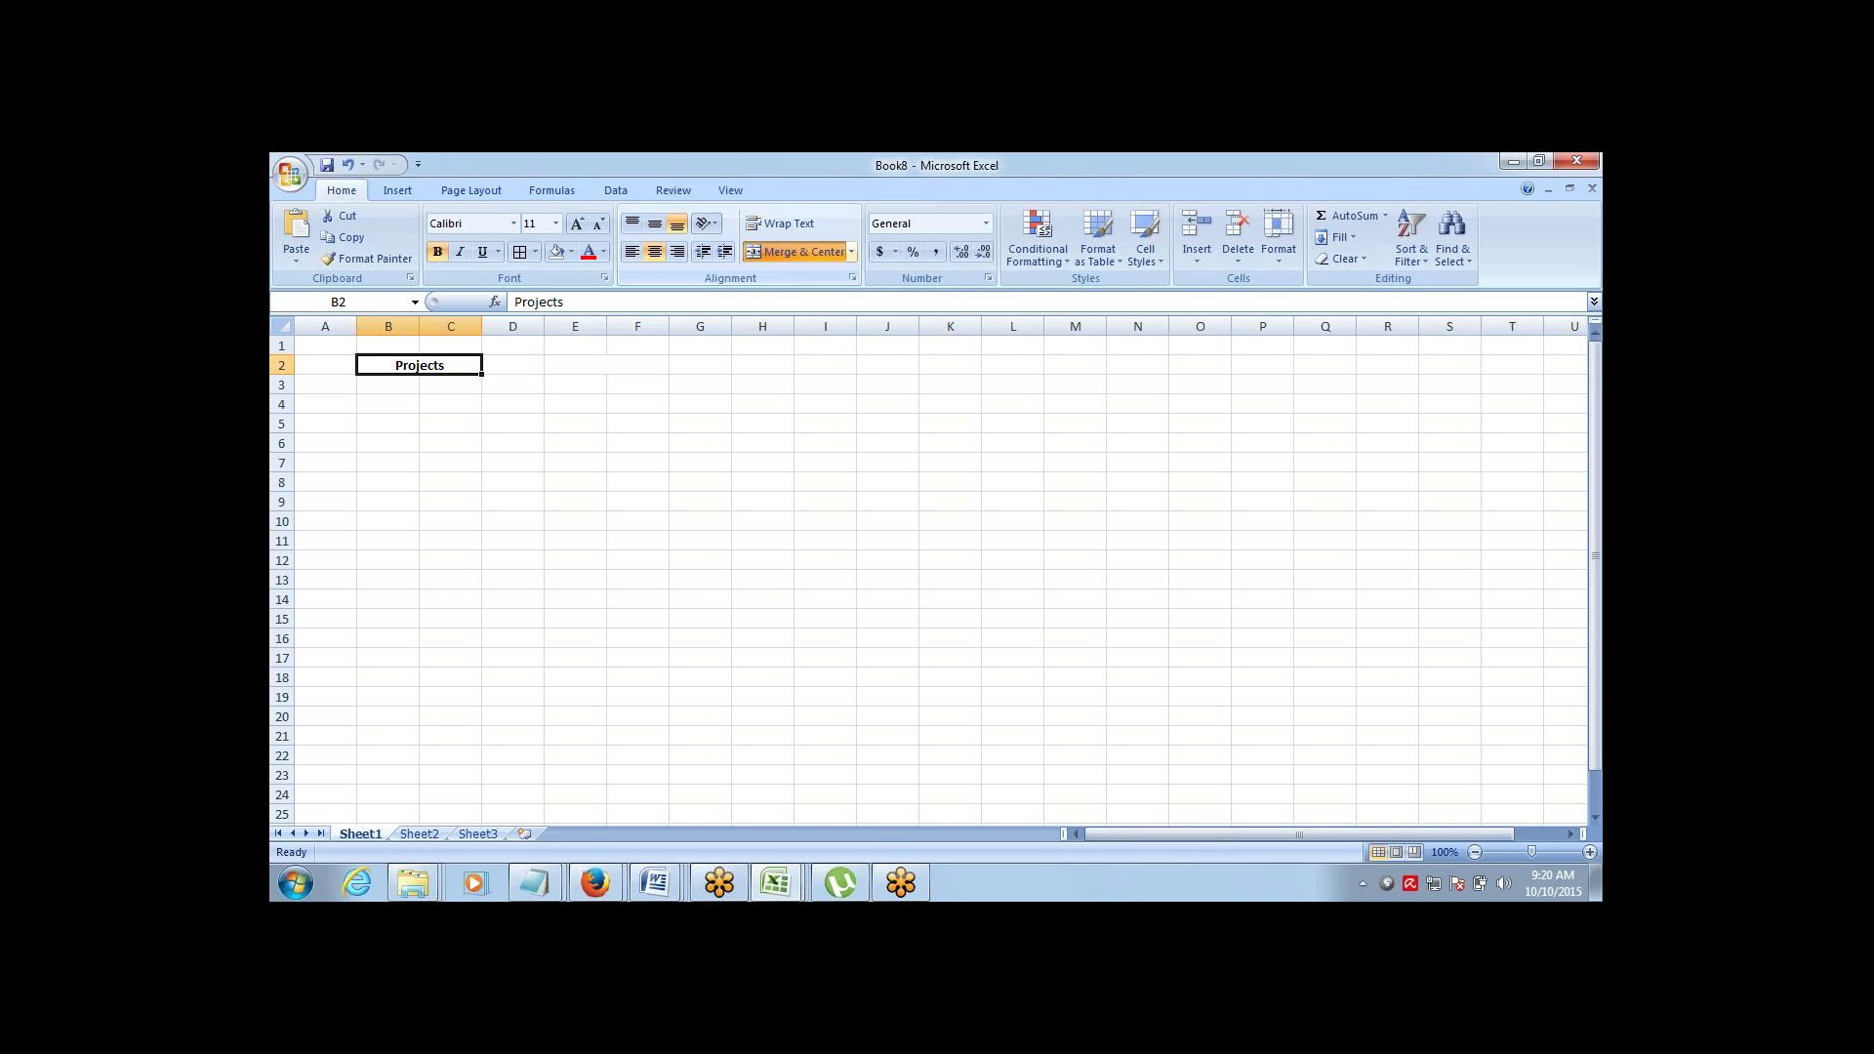
List the project fields "Name", "Start Date" and "End Date" in cells B3 to B5 under the Projects heading
left_click(387, 384)
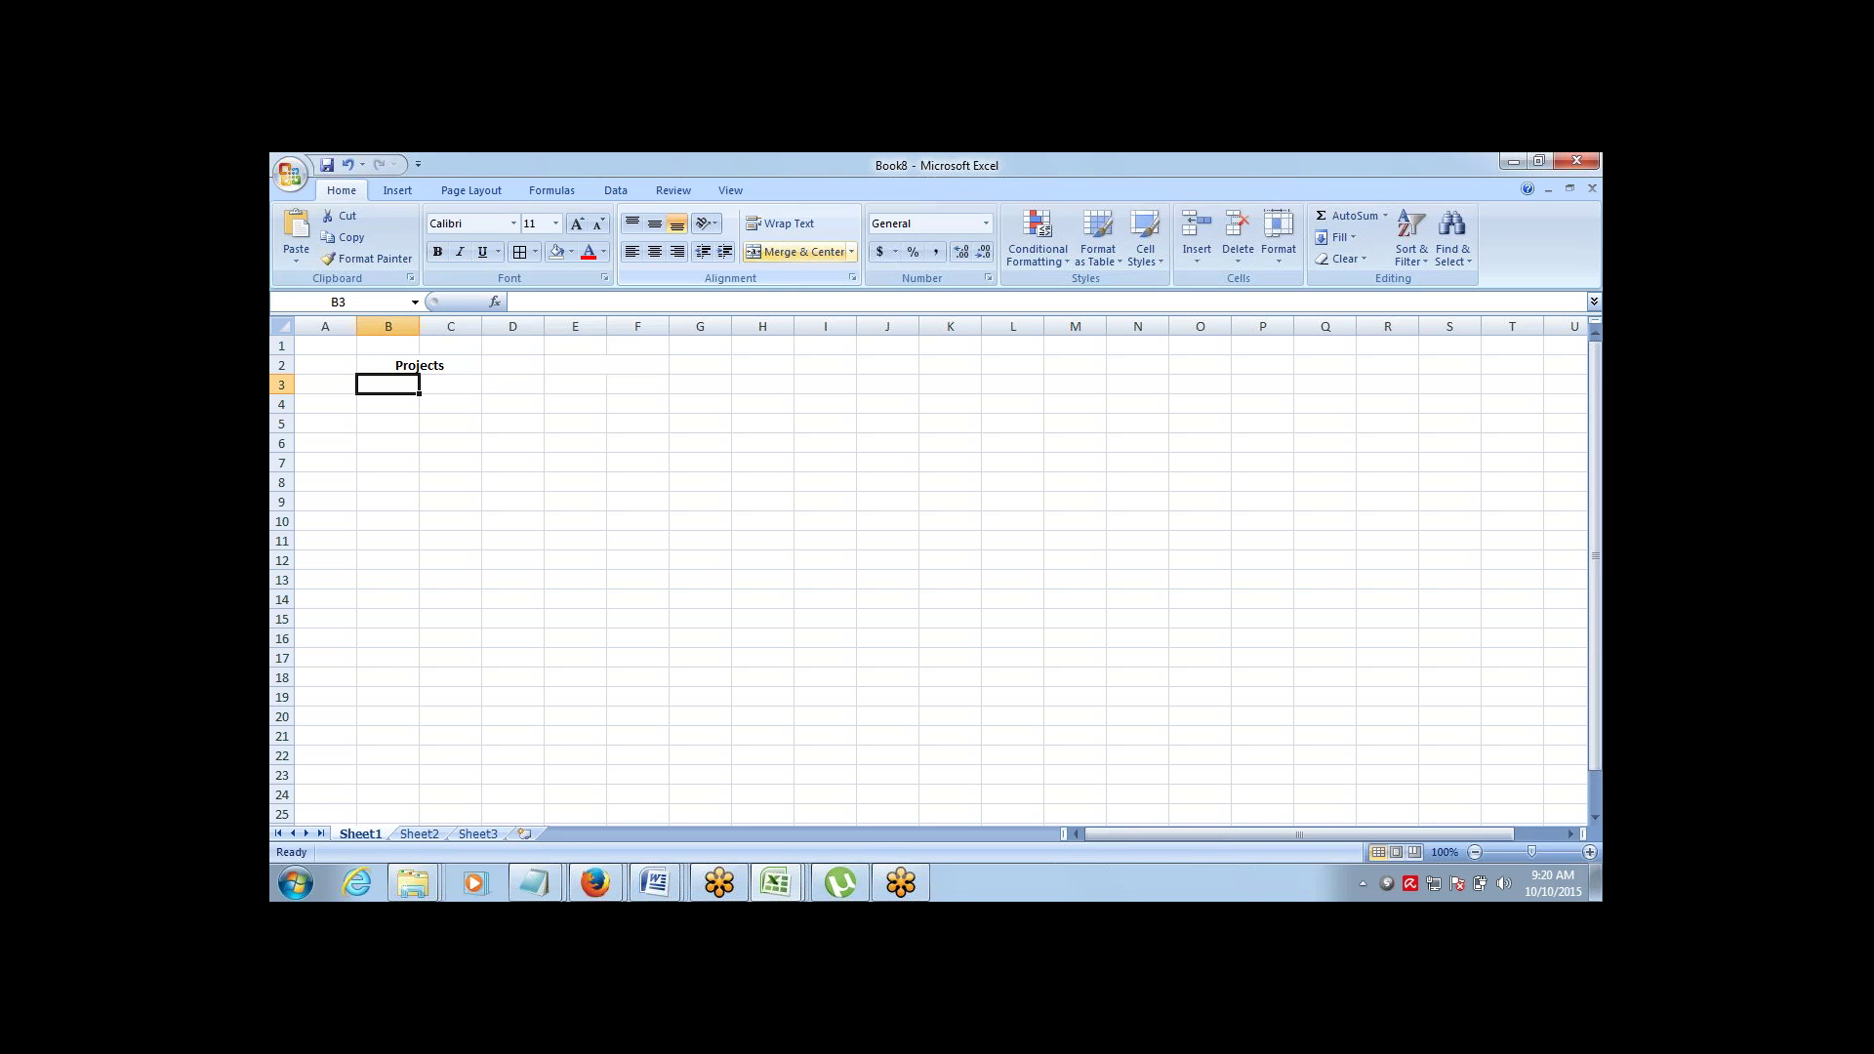
type("Name")
key("Return")
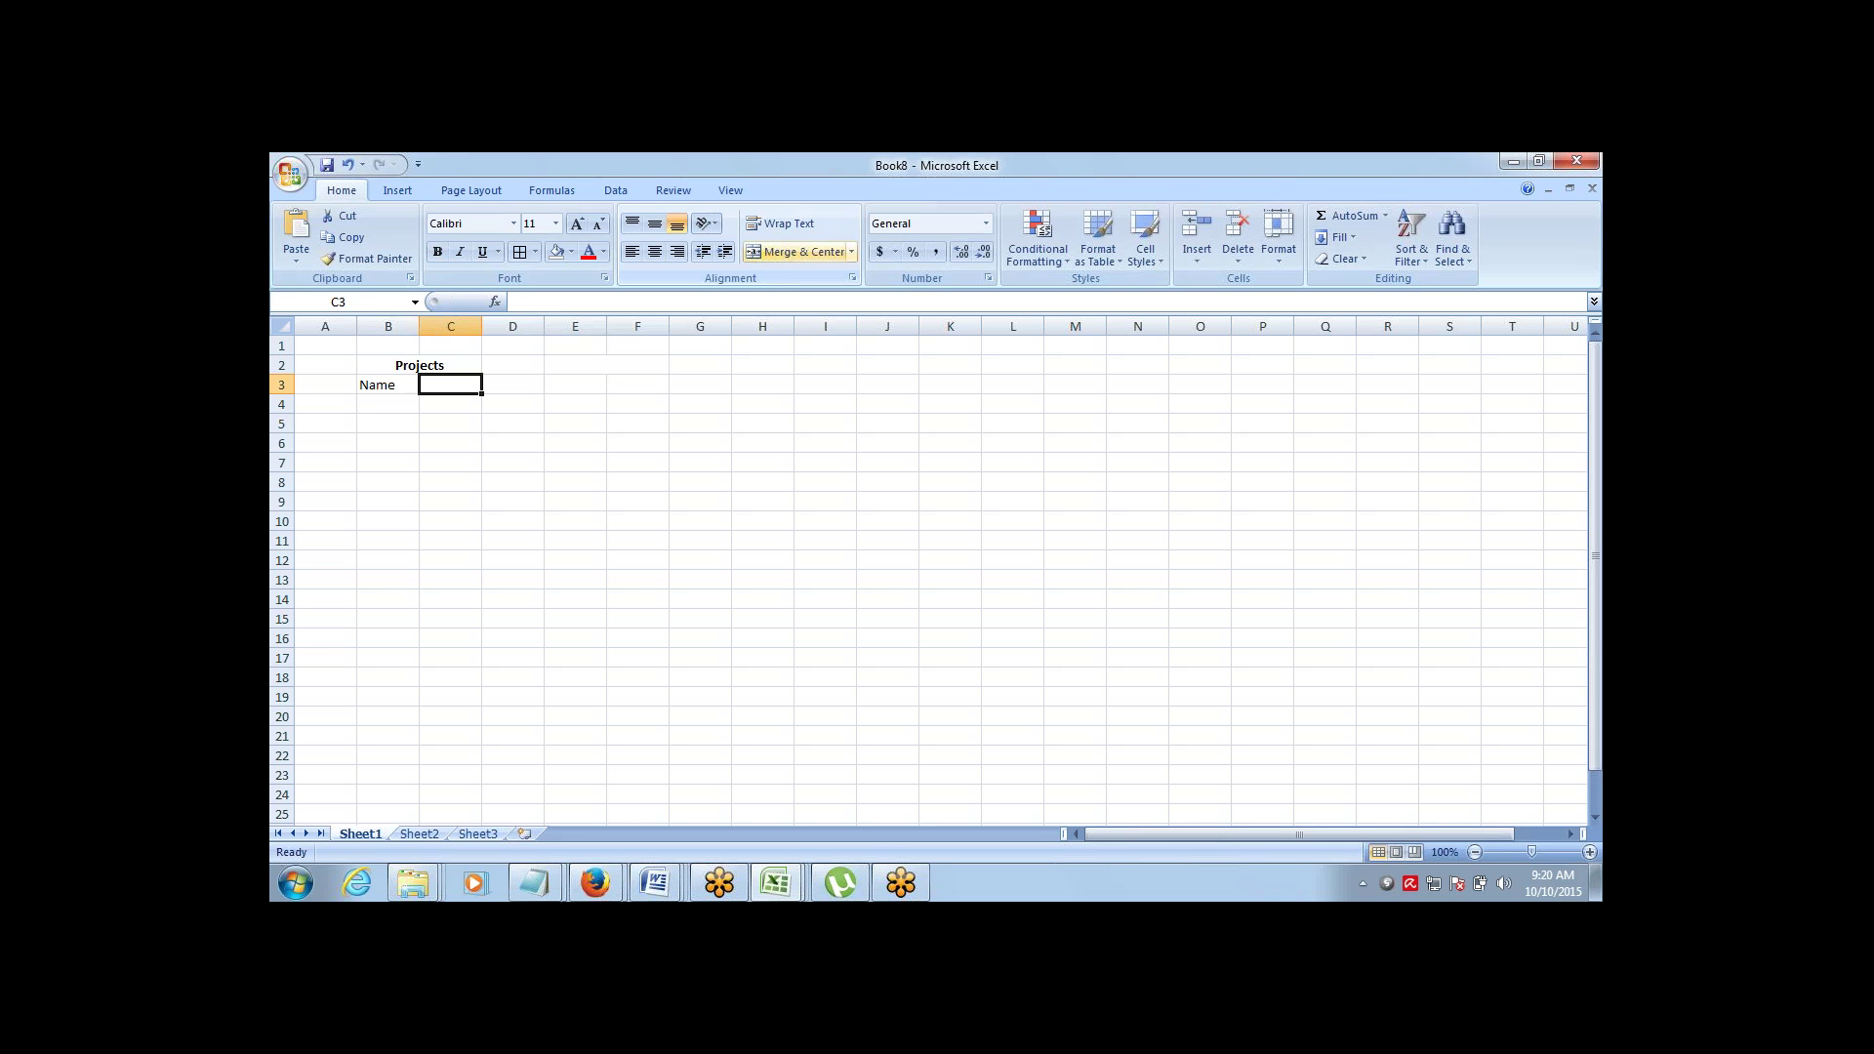
type("Start Date")
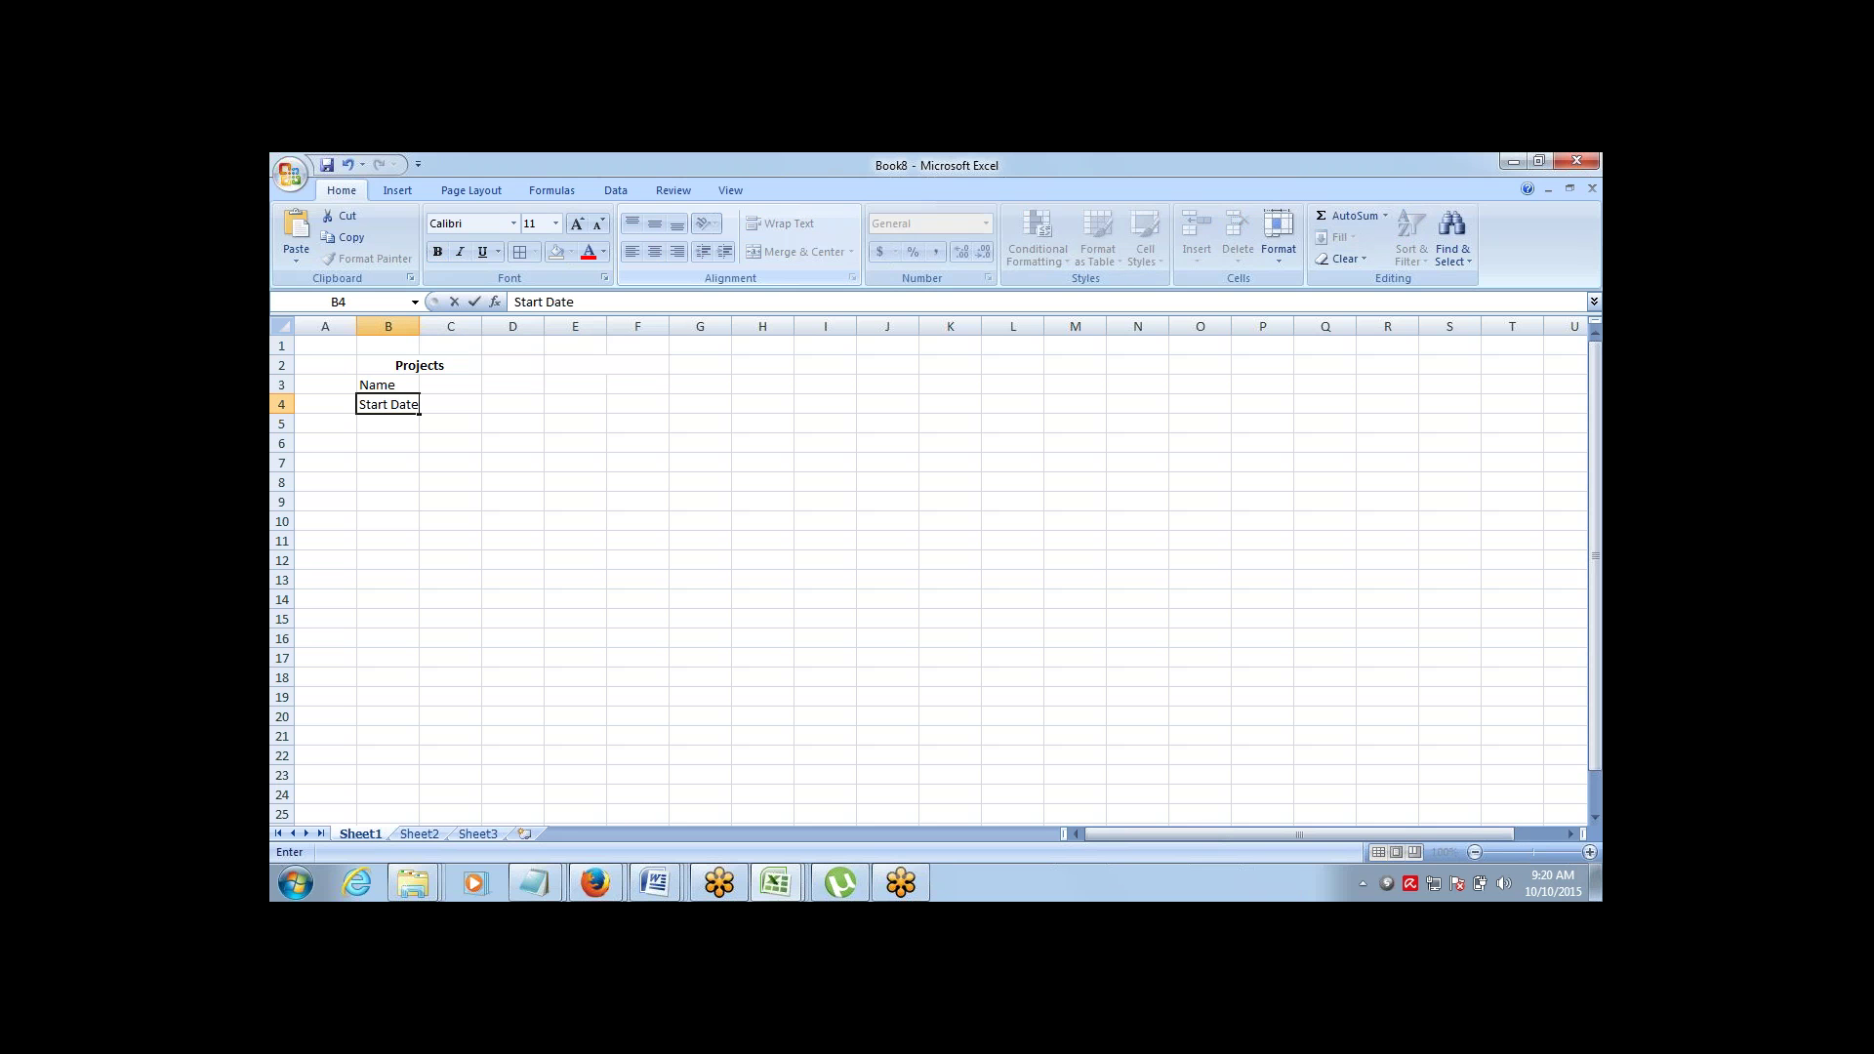
key("Return")
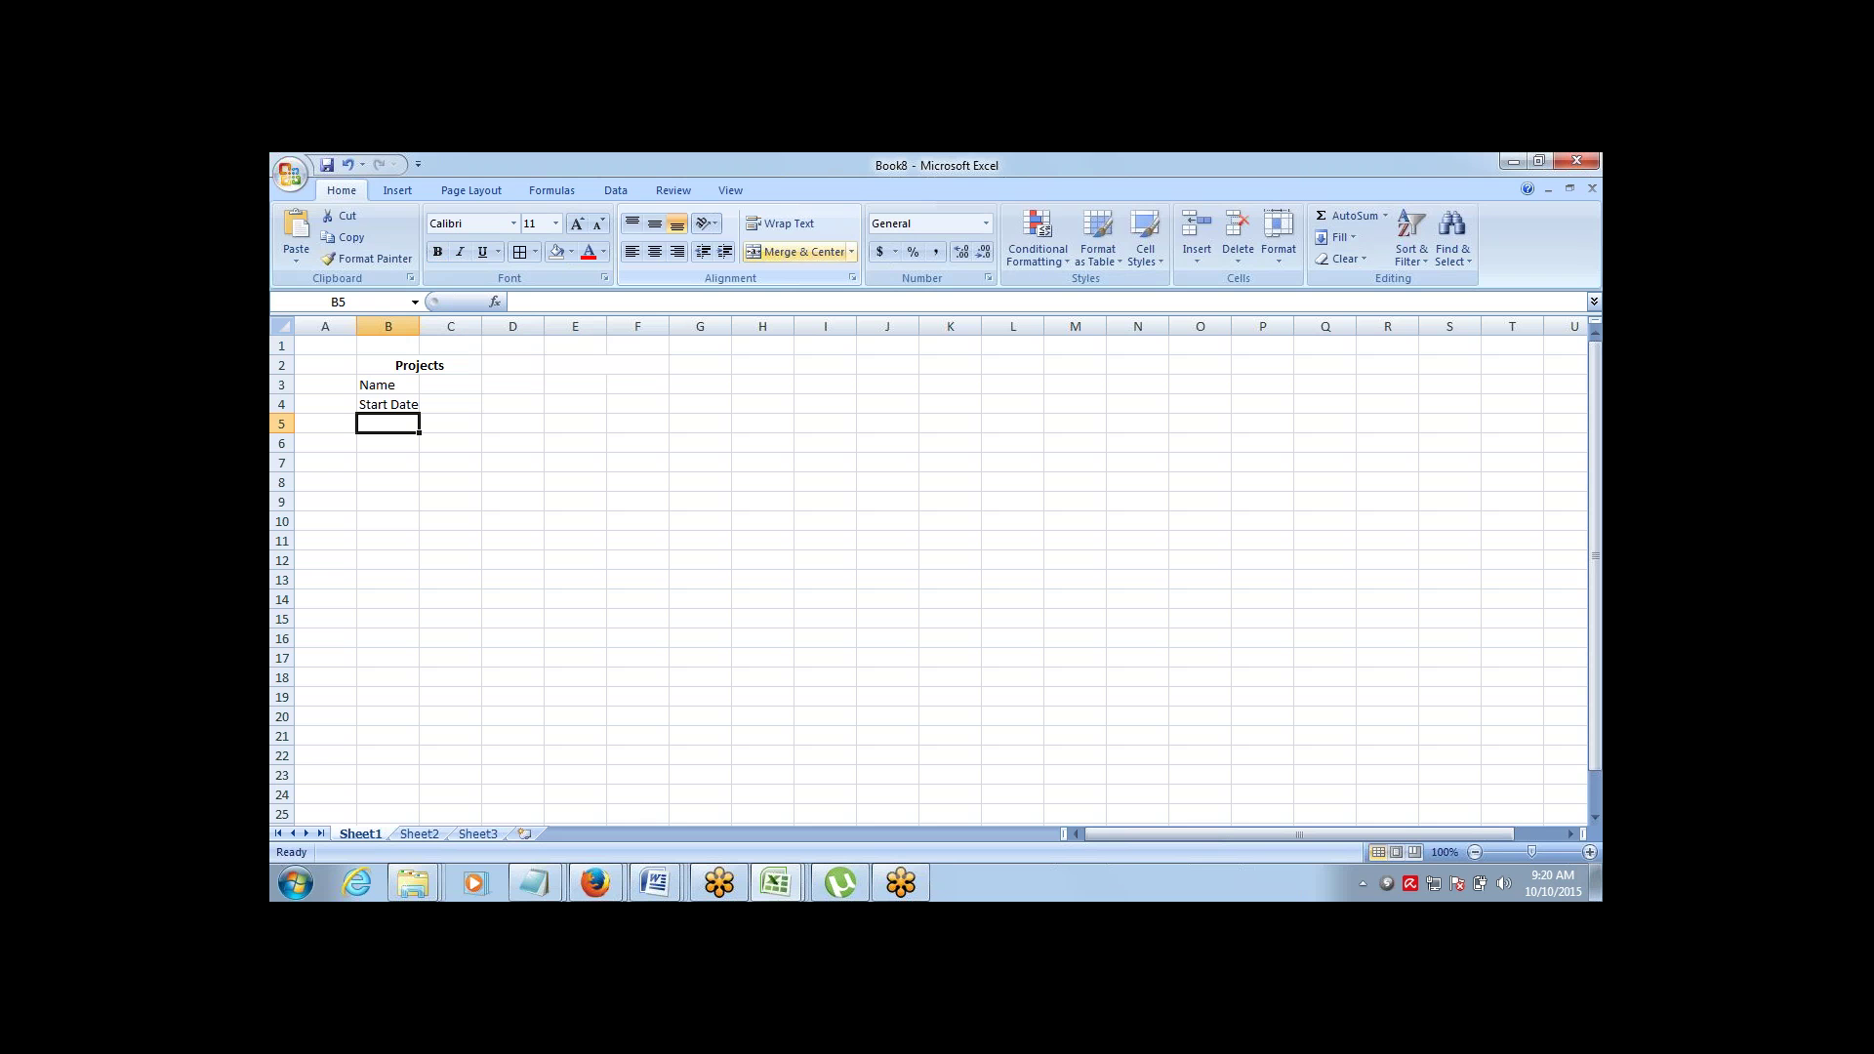
type("End")
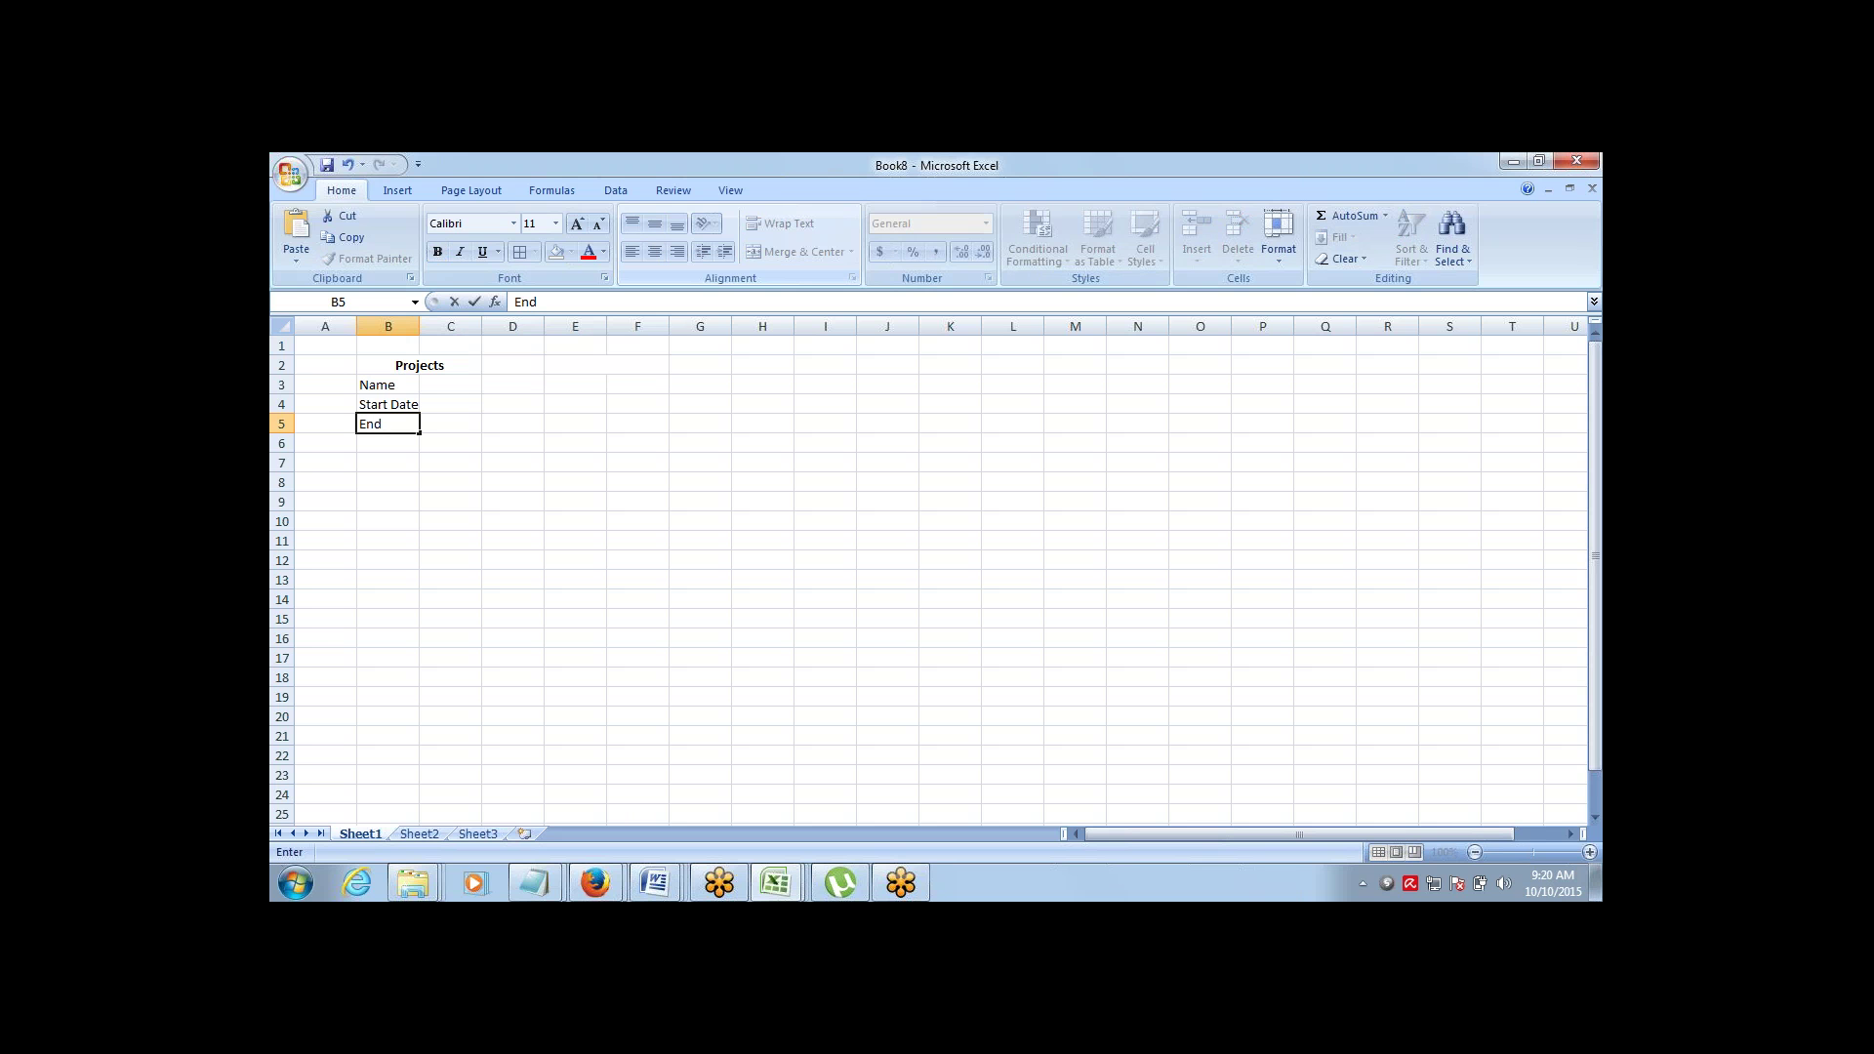
type(" Date")
key("Return")
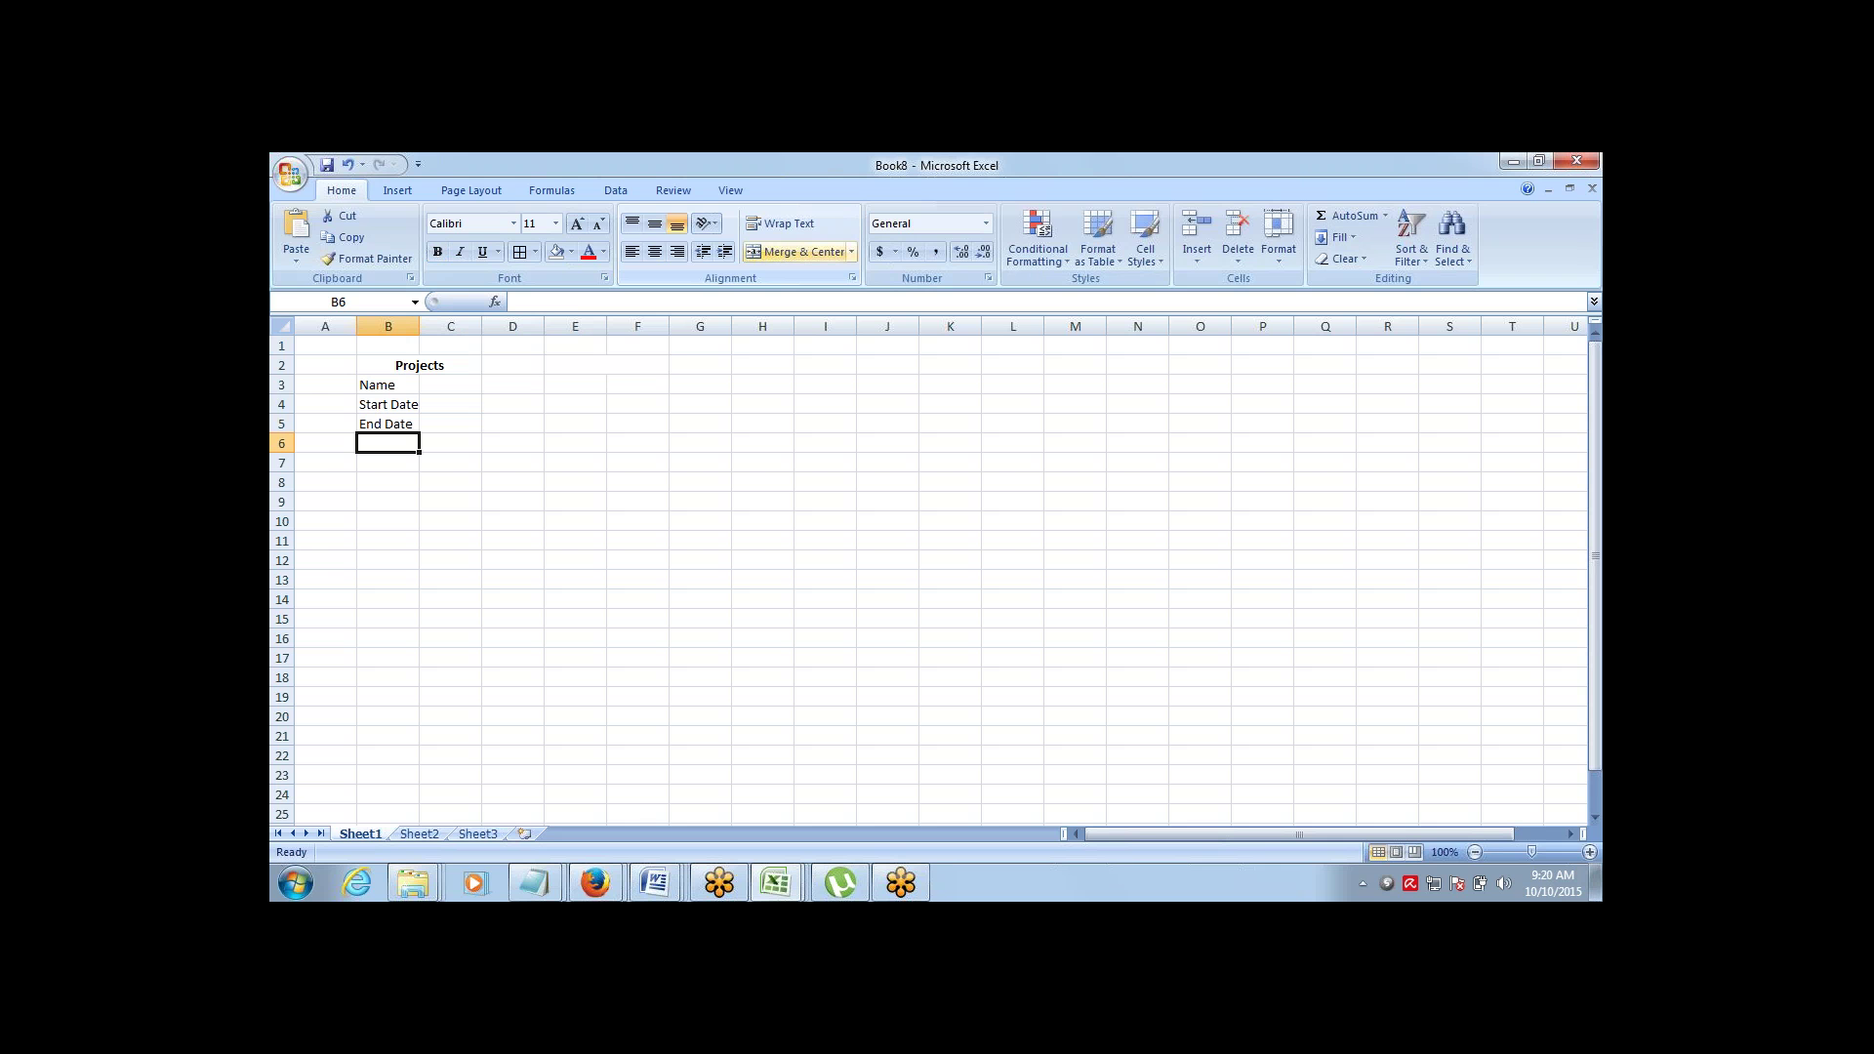
Add the project fields "Priority" and "Status" in cells B6 and B7
type("riority")
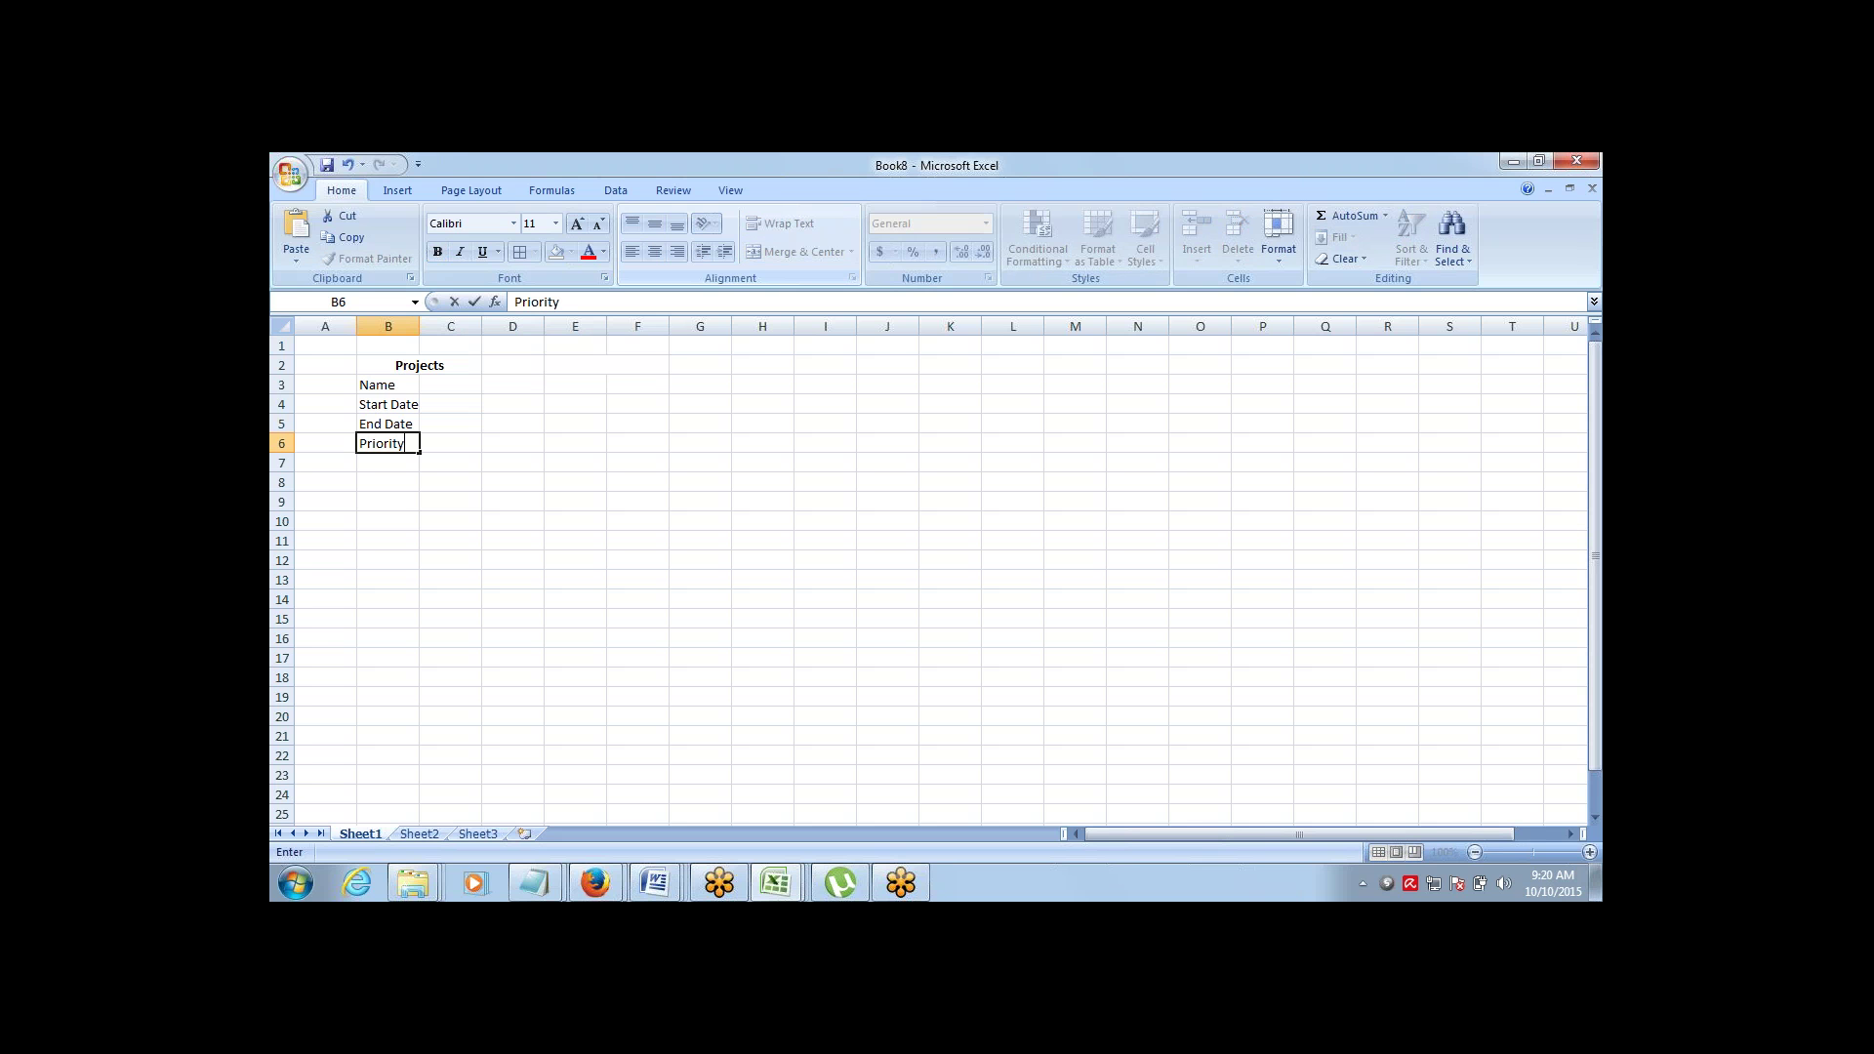
key("Tab")
key("Return")
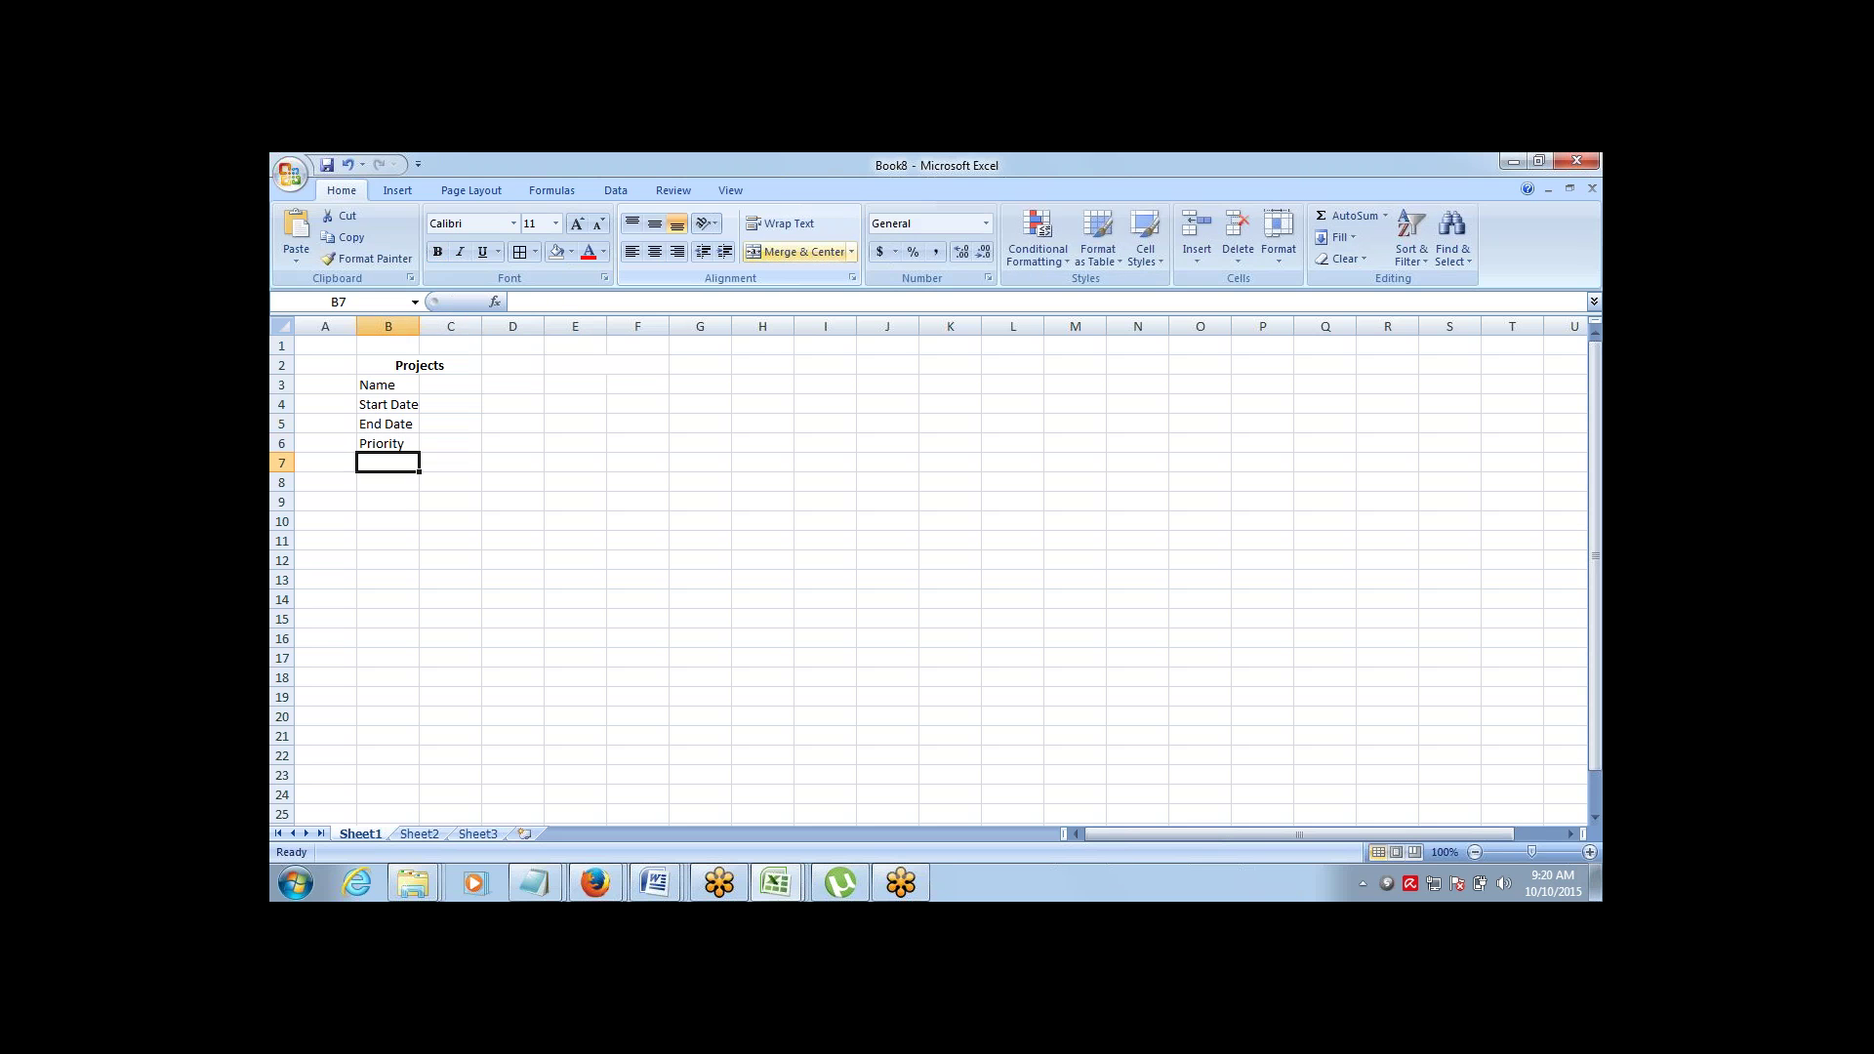
type("Status")
key("Return")
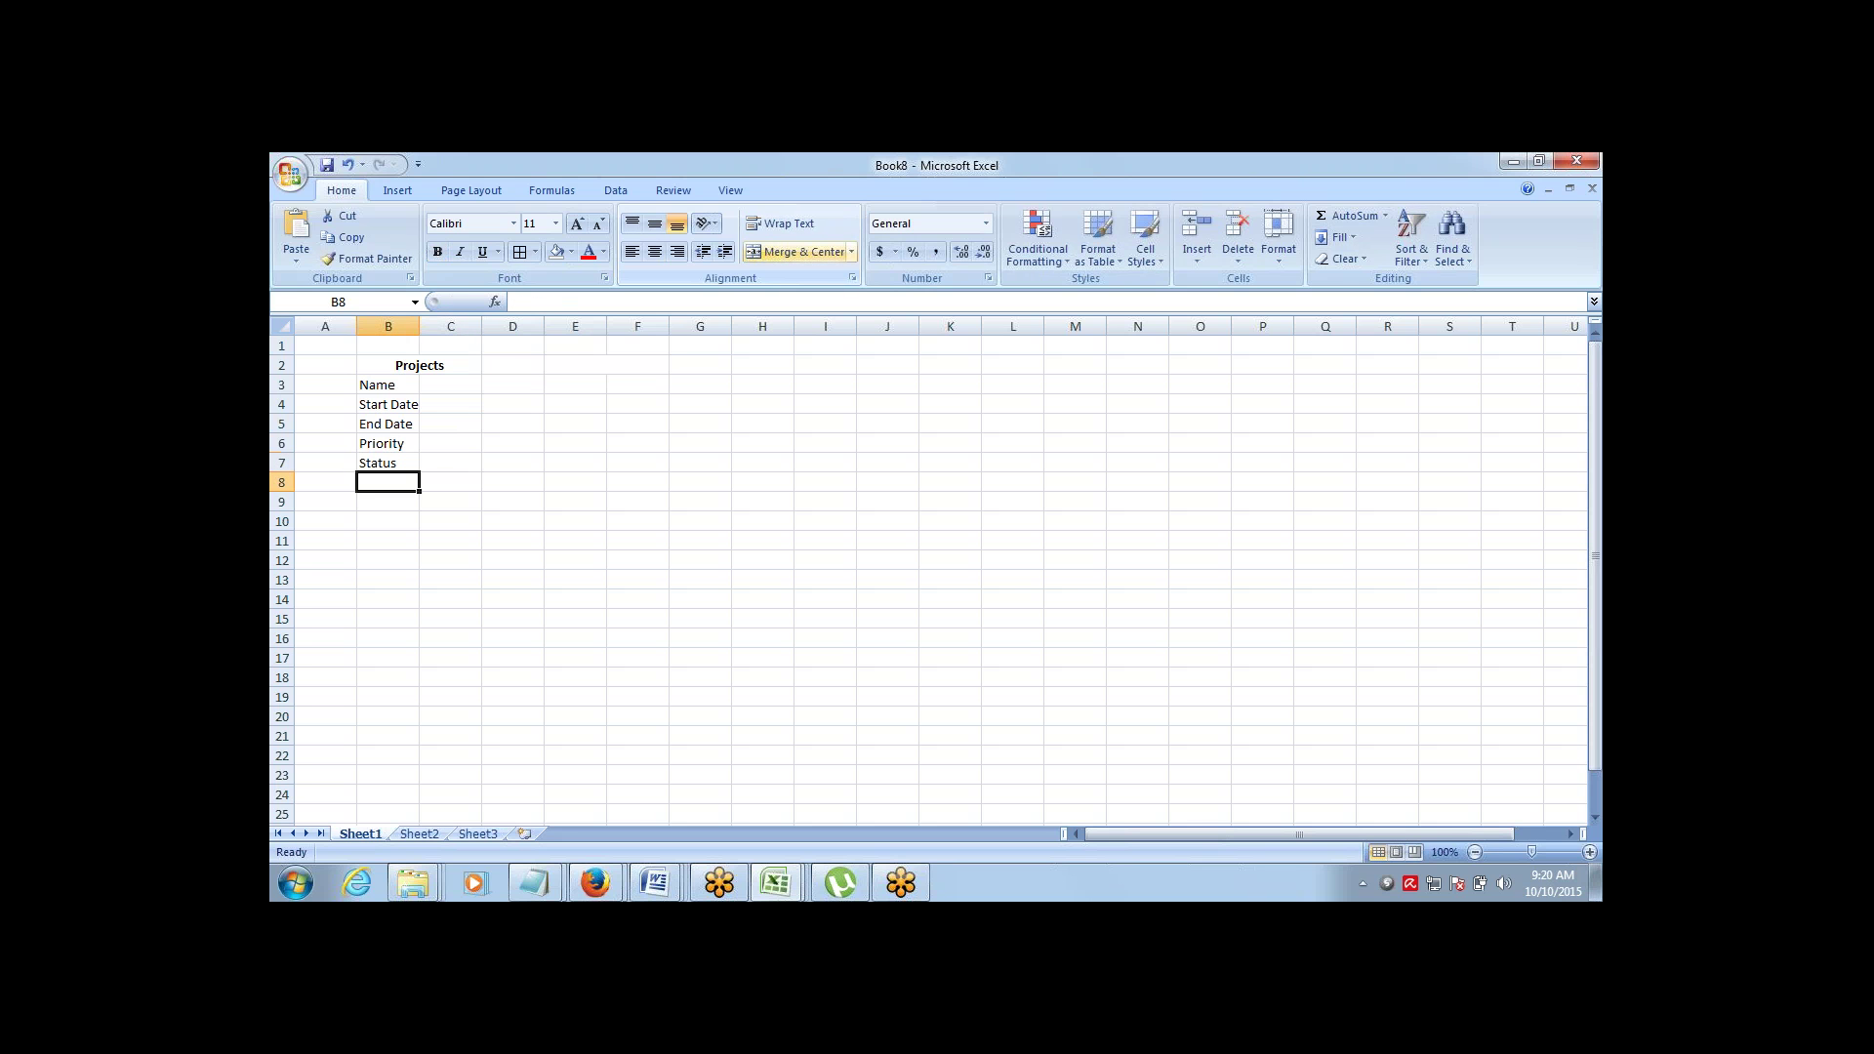
Apply borders around every cell of the Projects table in B2:C7
key("Up")
key("Up")
key("Up")
key("Up")
key("Up")
key("Up")
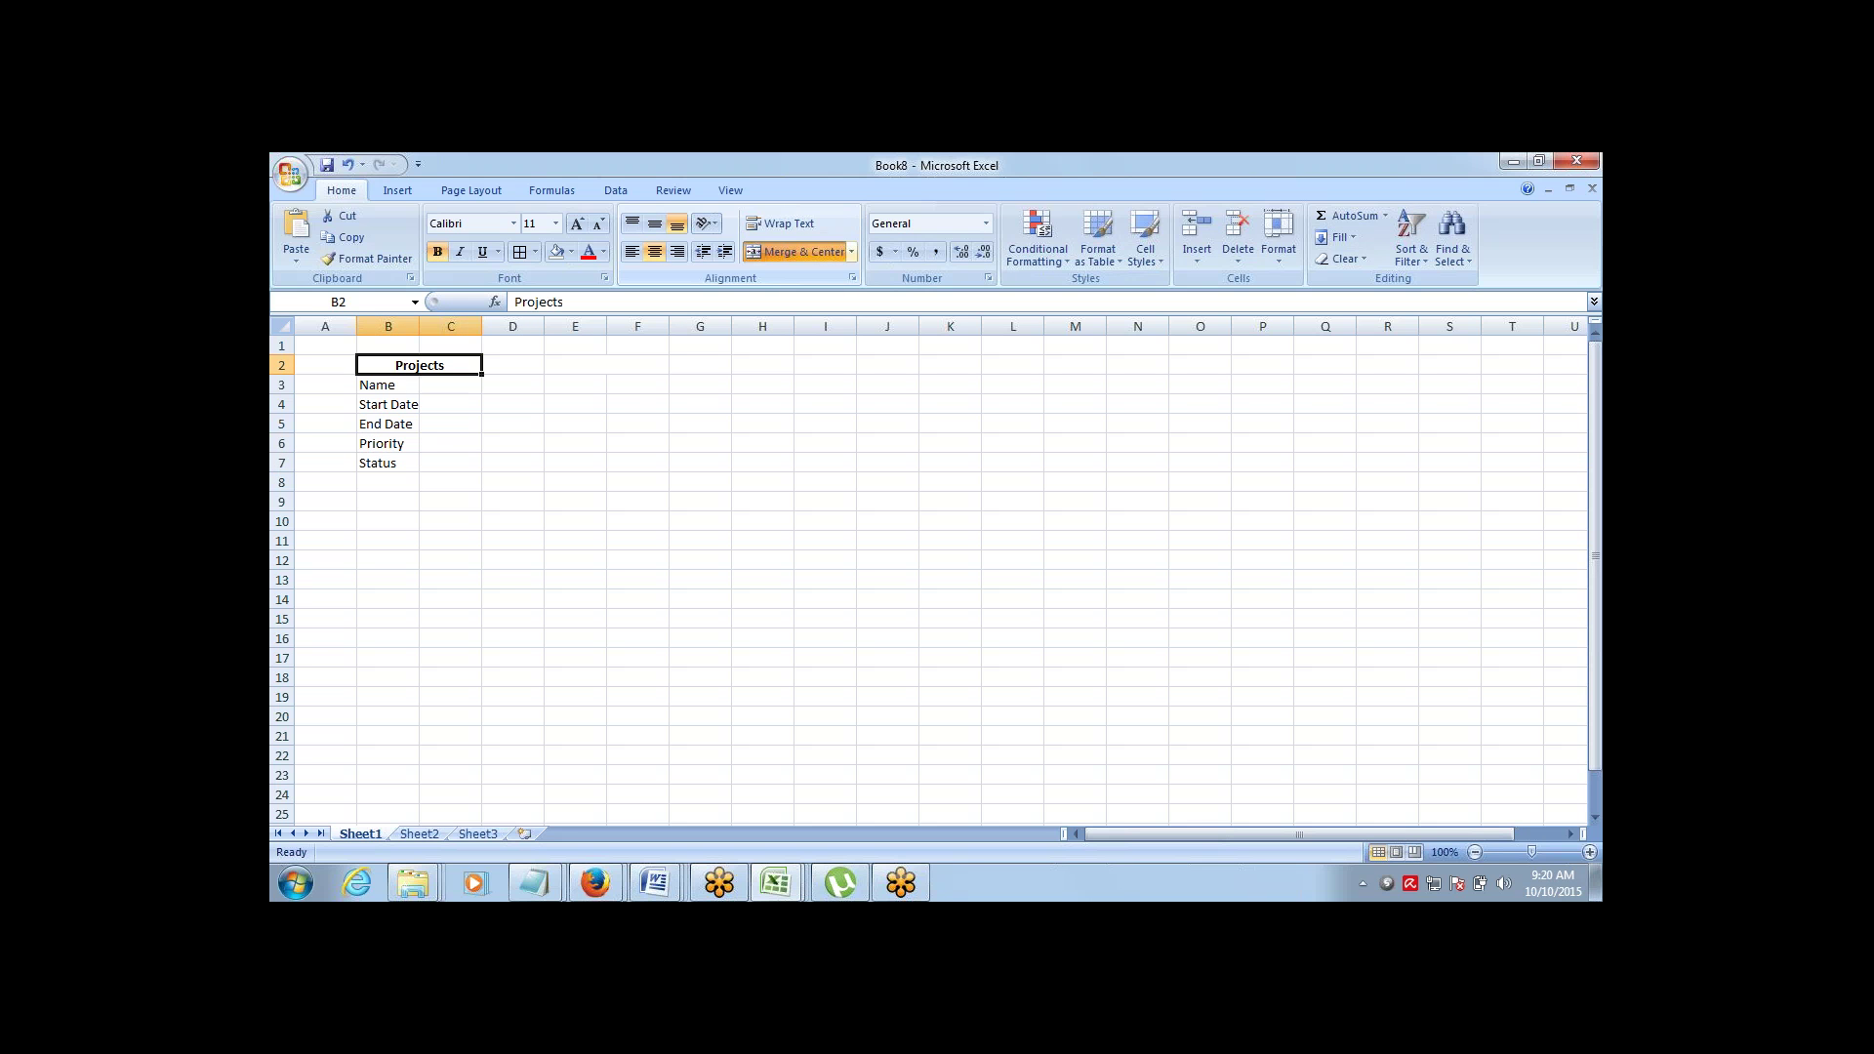
key("shift+Down")
key("shift+Down")
key("shift+Down")
key("shift+Down")
key("shift+Down")
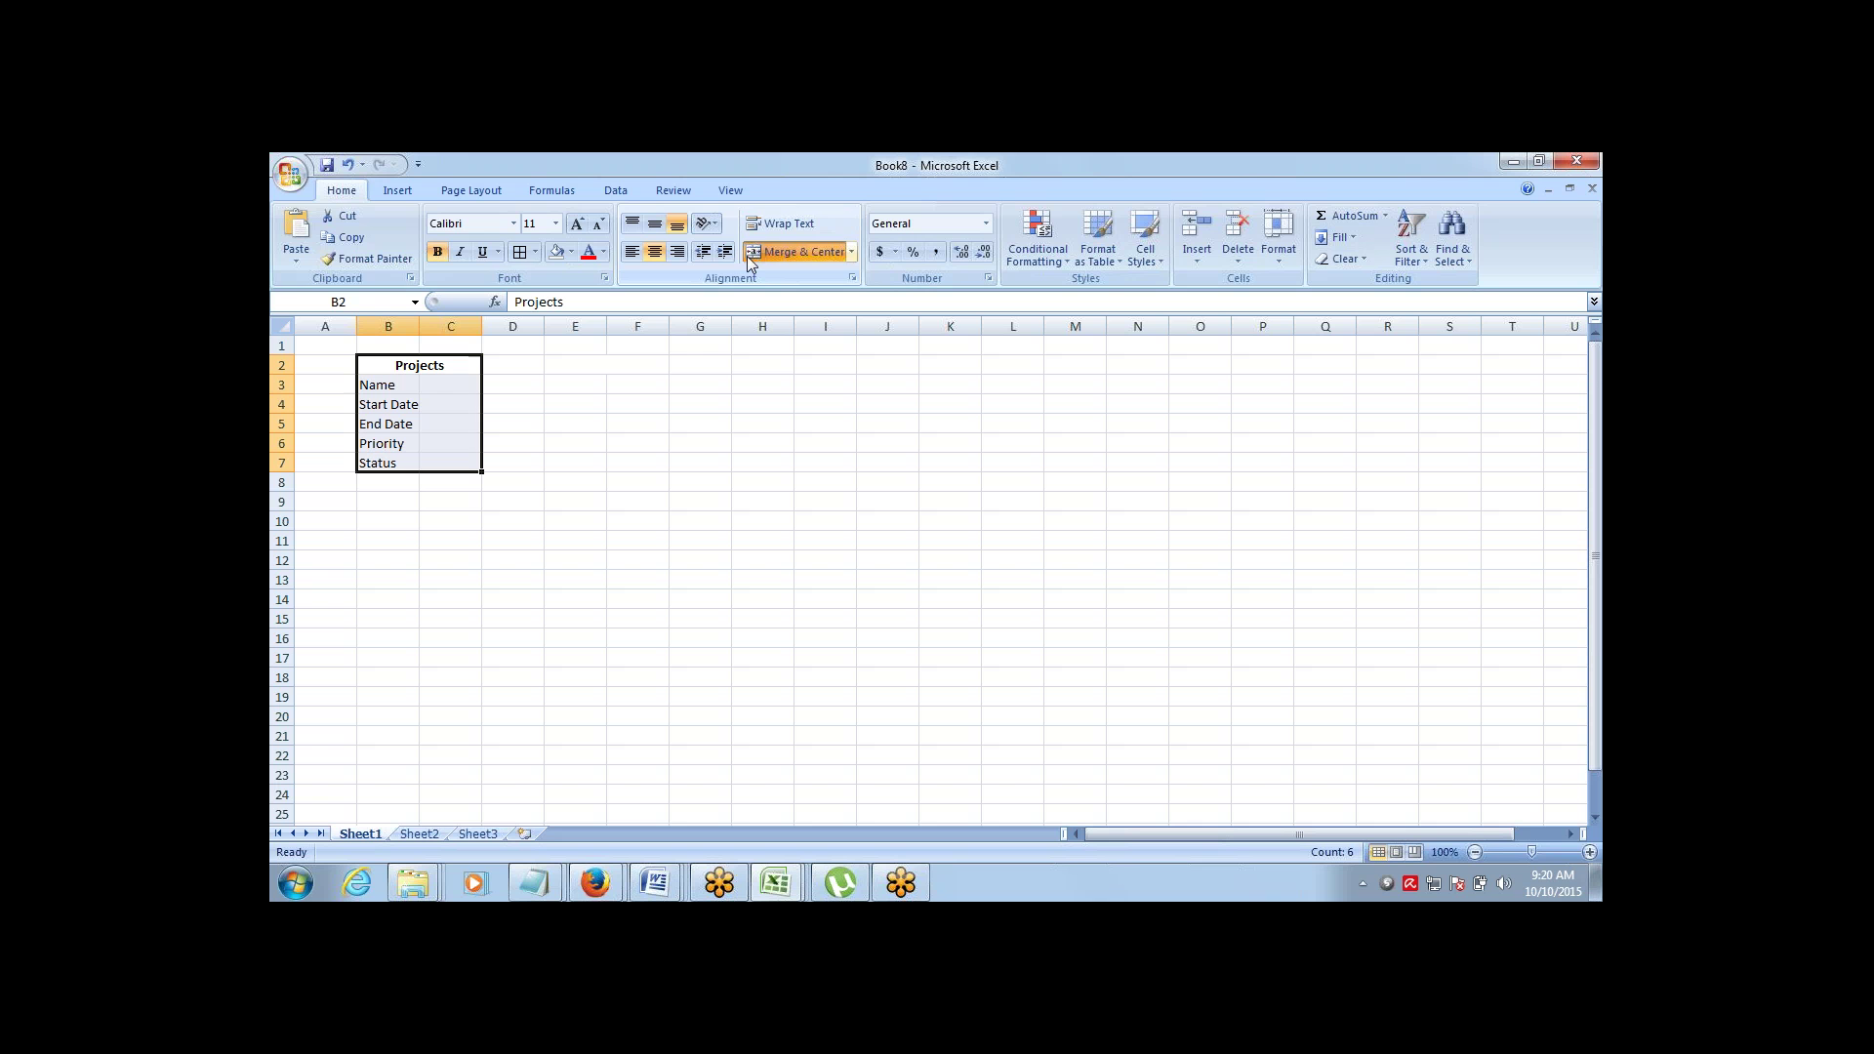
left_click(519, 254)
Widen columns B and C of the Projects table
left_click_drag(420, 326, 484, 463)
left_click(483, 384)
left_click(444, 365)
left_click(484, 346)
left_click(443, 365)
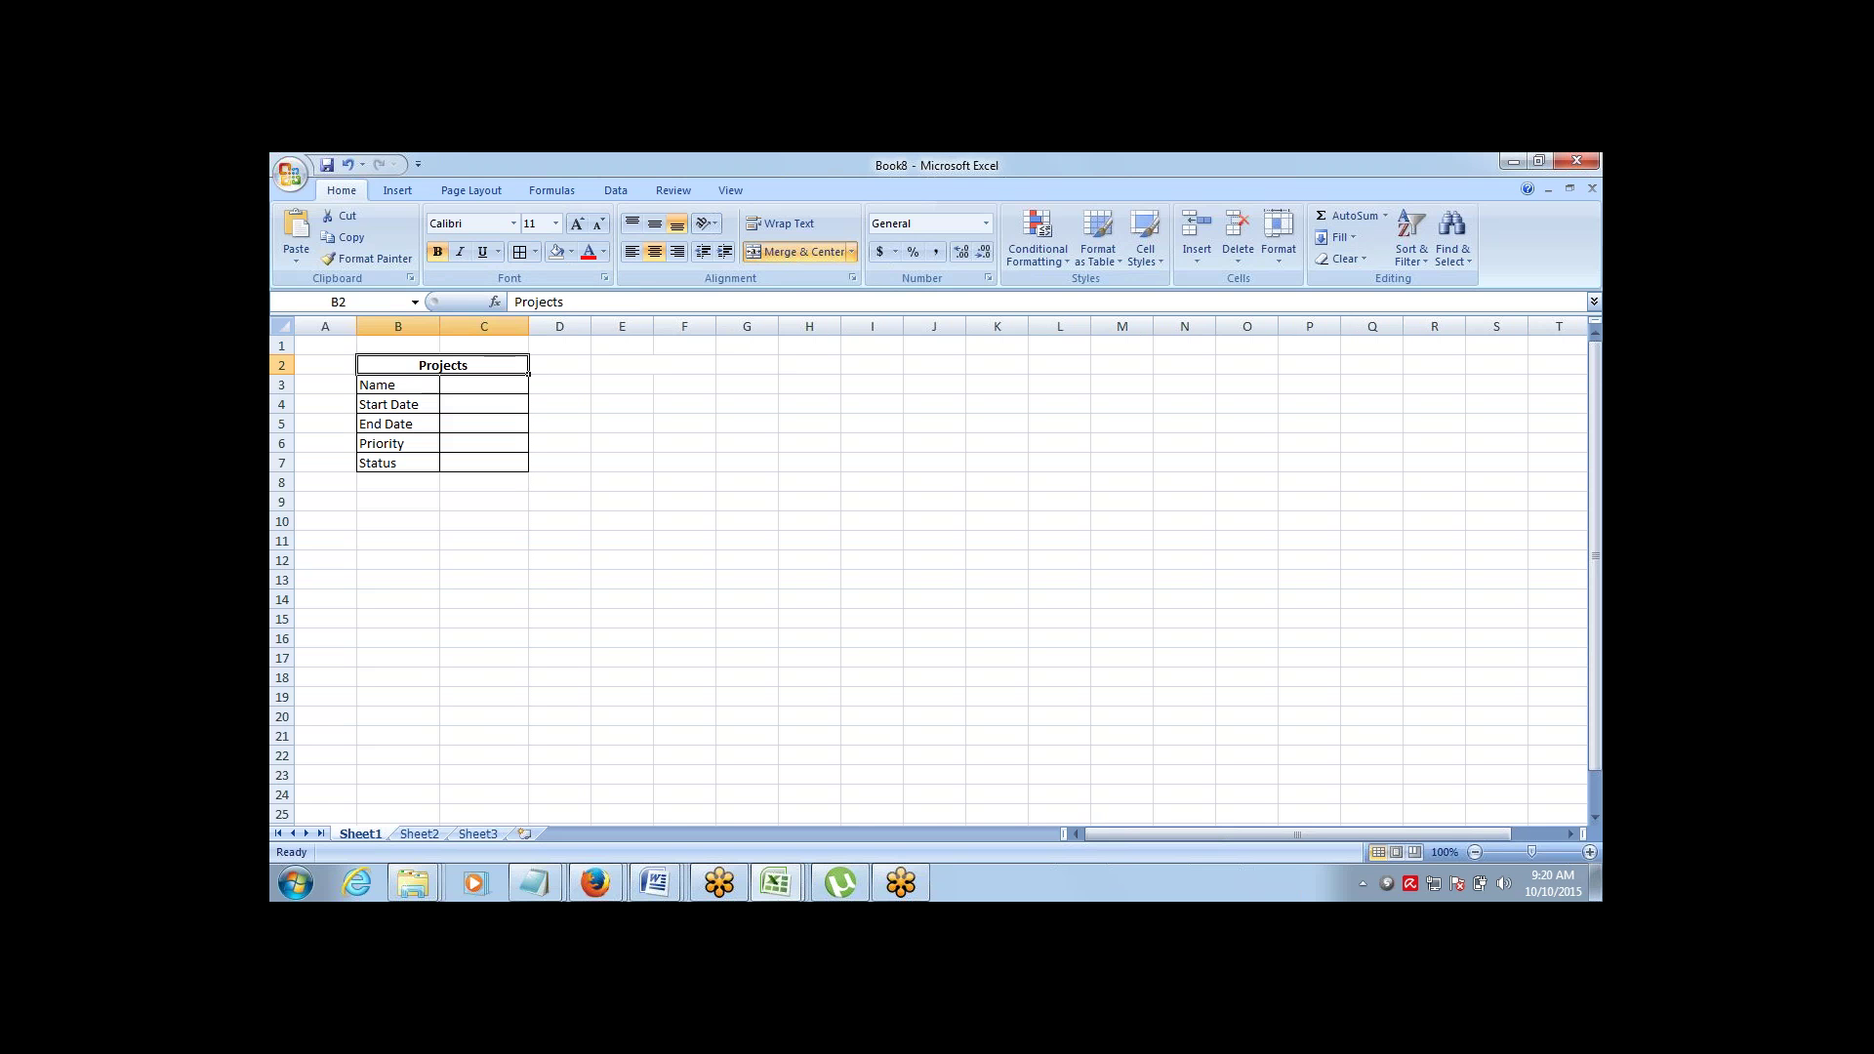
Merge and center cells E2:F2 and enter the bold heading "Clients" there
left_click_drag(622, 365, 684, 365)
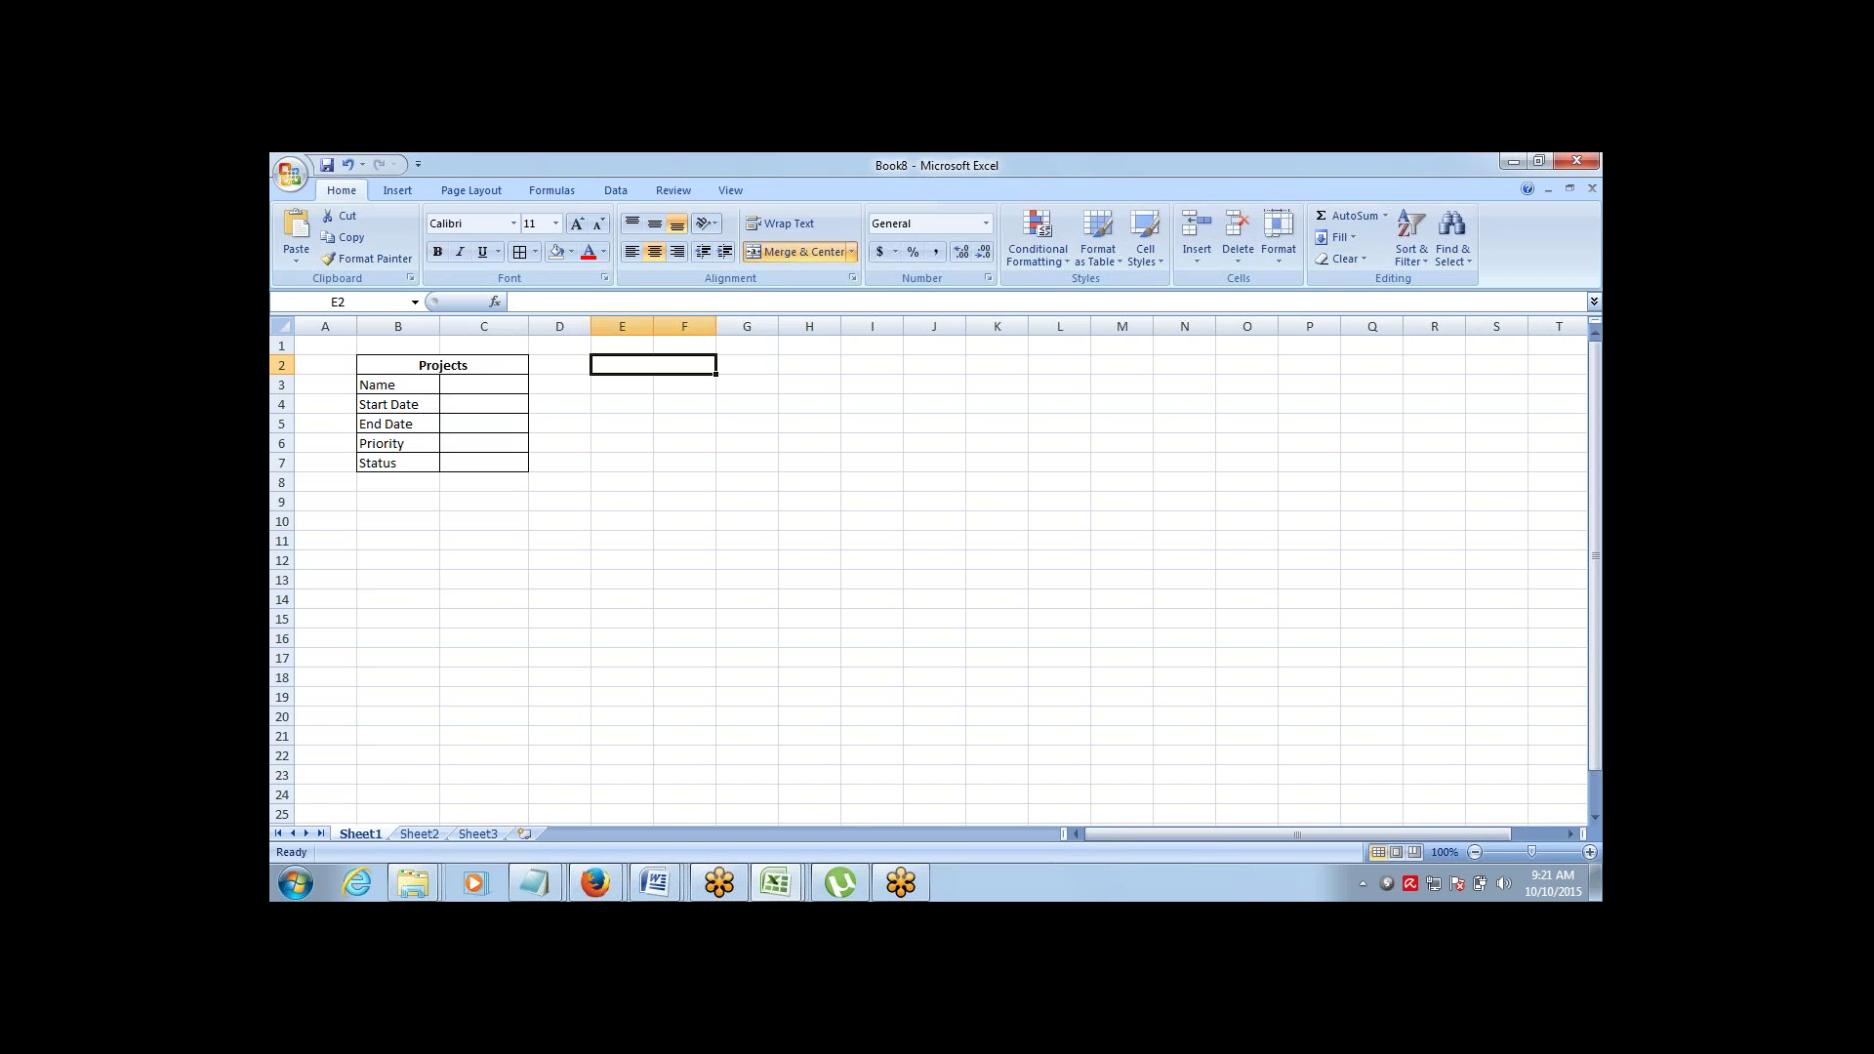
type("Clients")
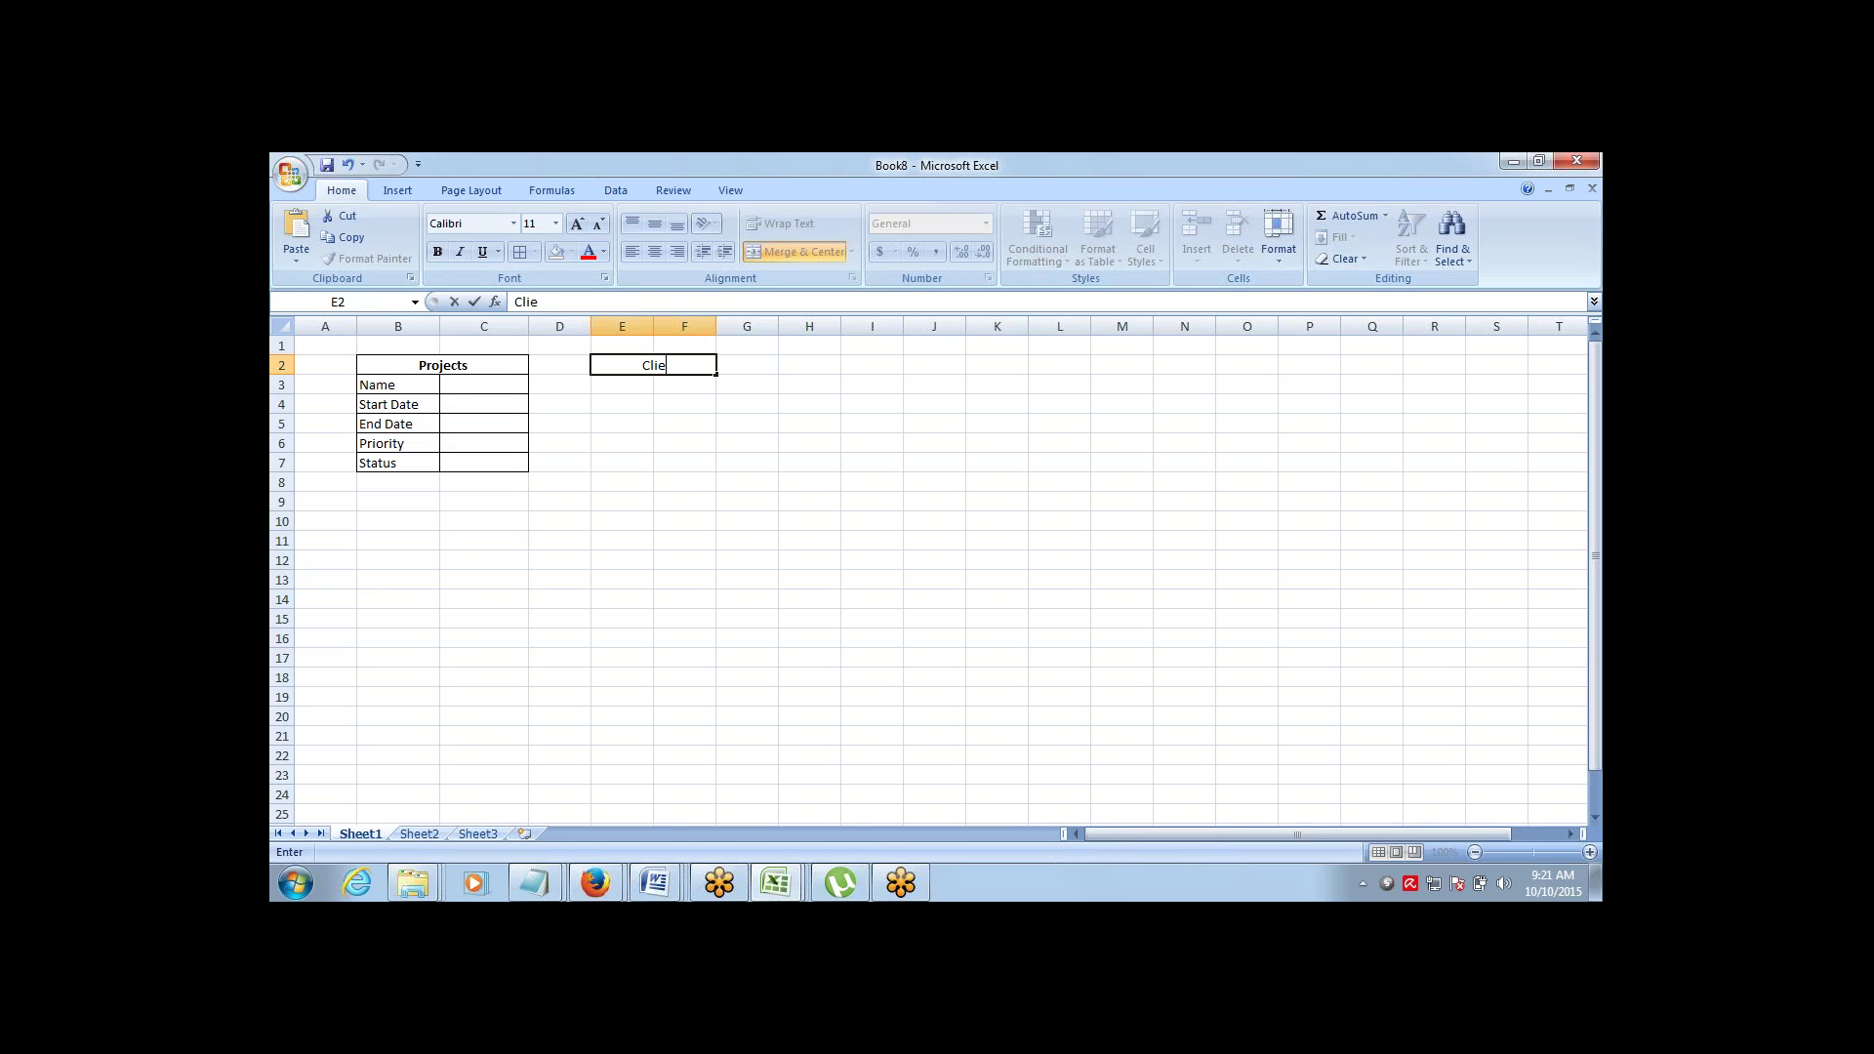
key("Tab")
left_click(653, 365)
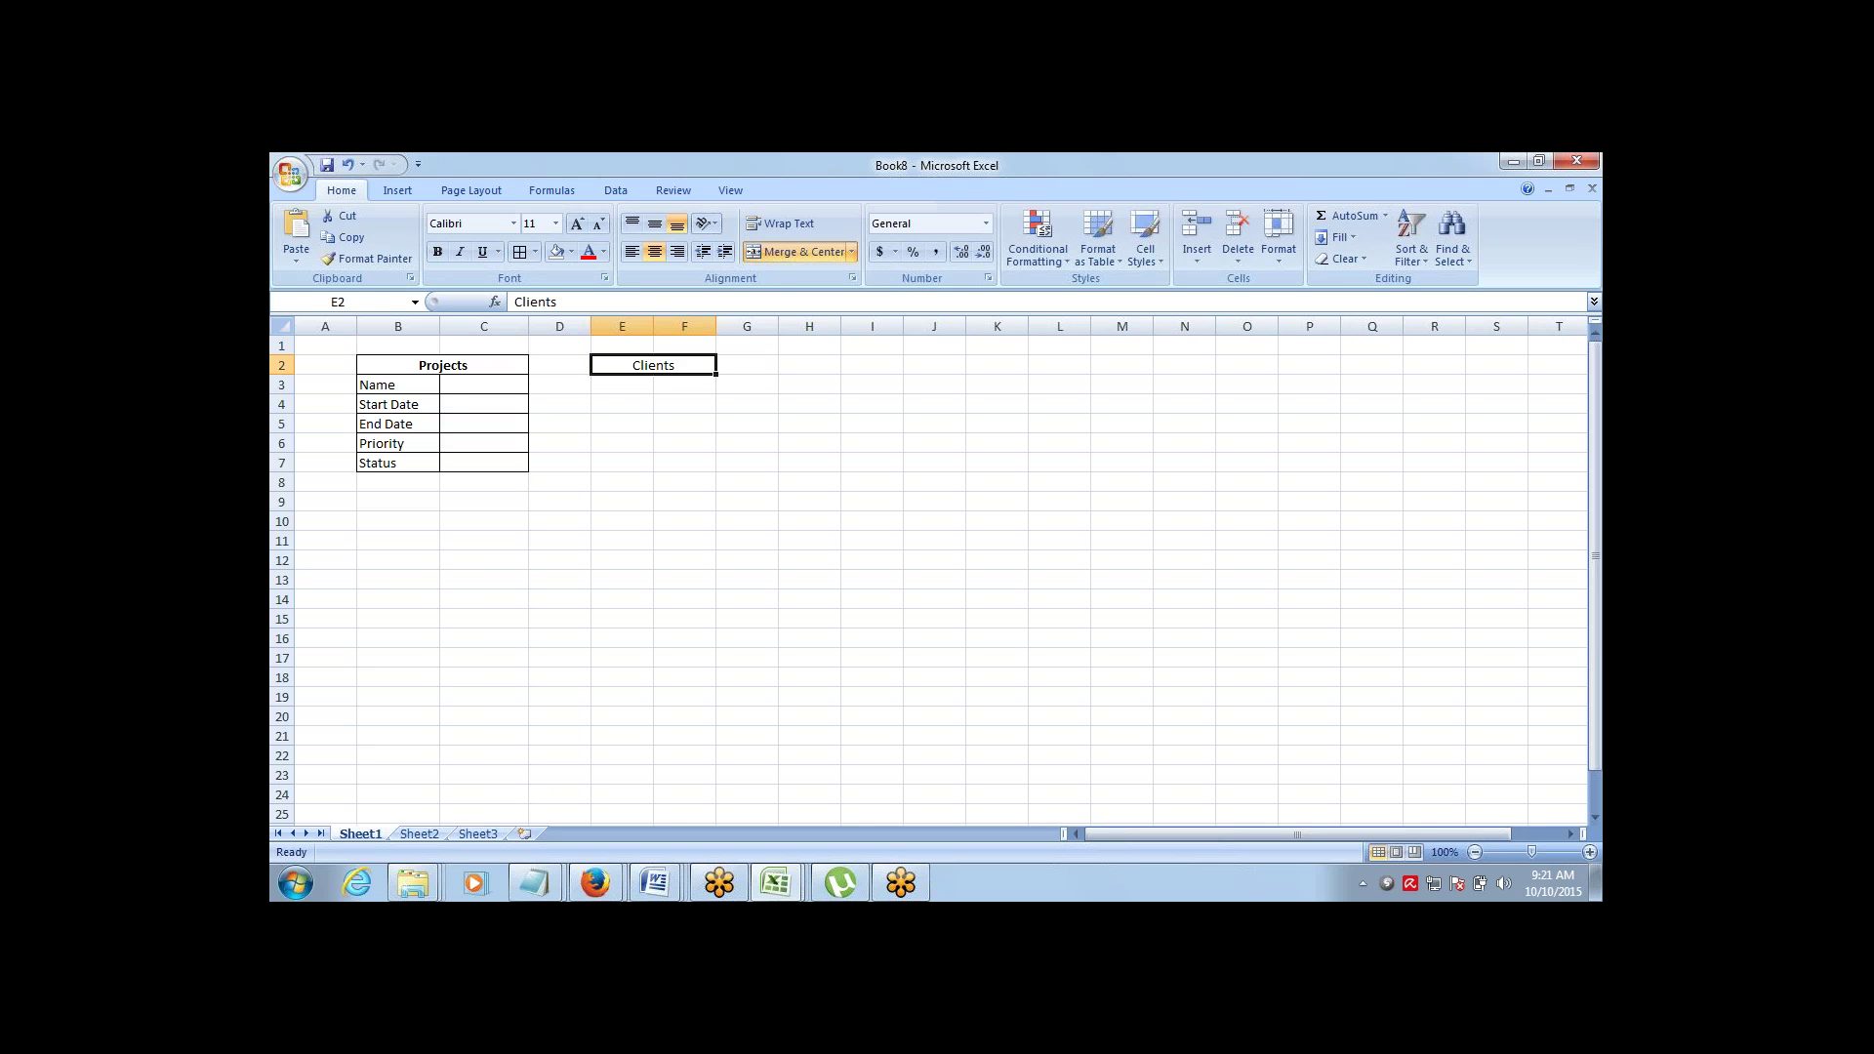
key("ctrl+b")
List the client fields "Name" and "Street Address" in cells E3 and E4 under the Clients heading
left_click(684, 385)
left_click(622, 385)
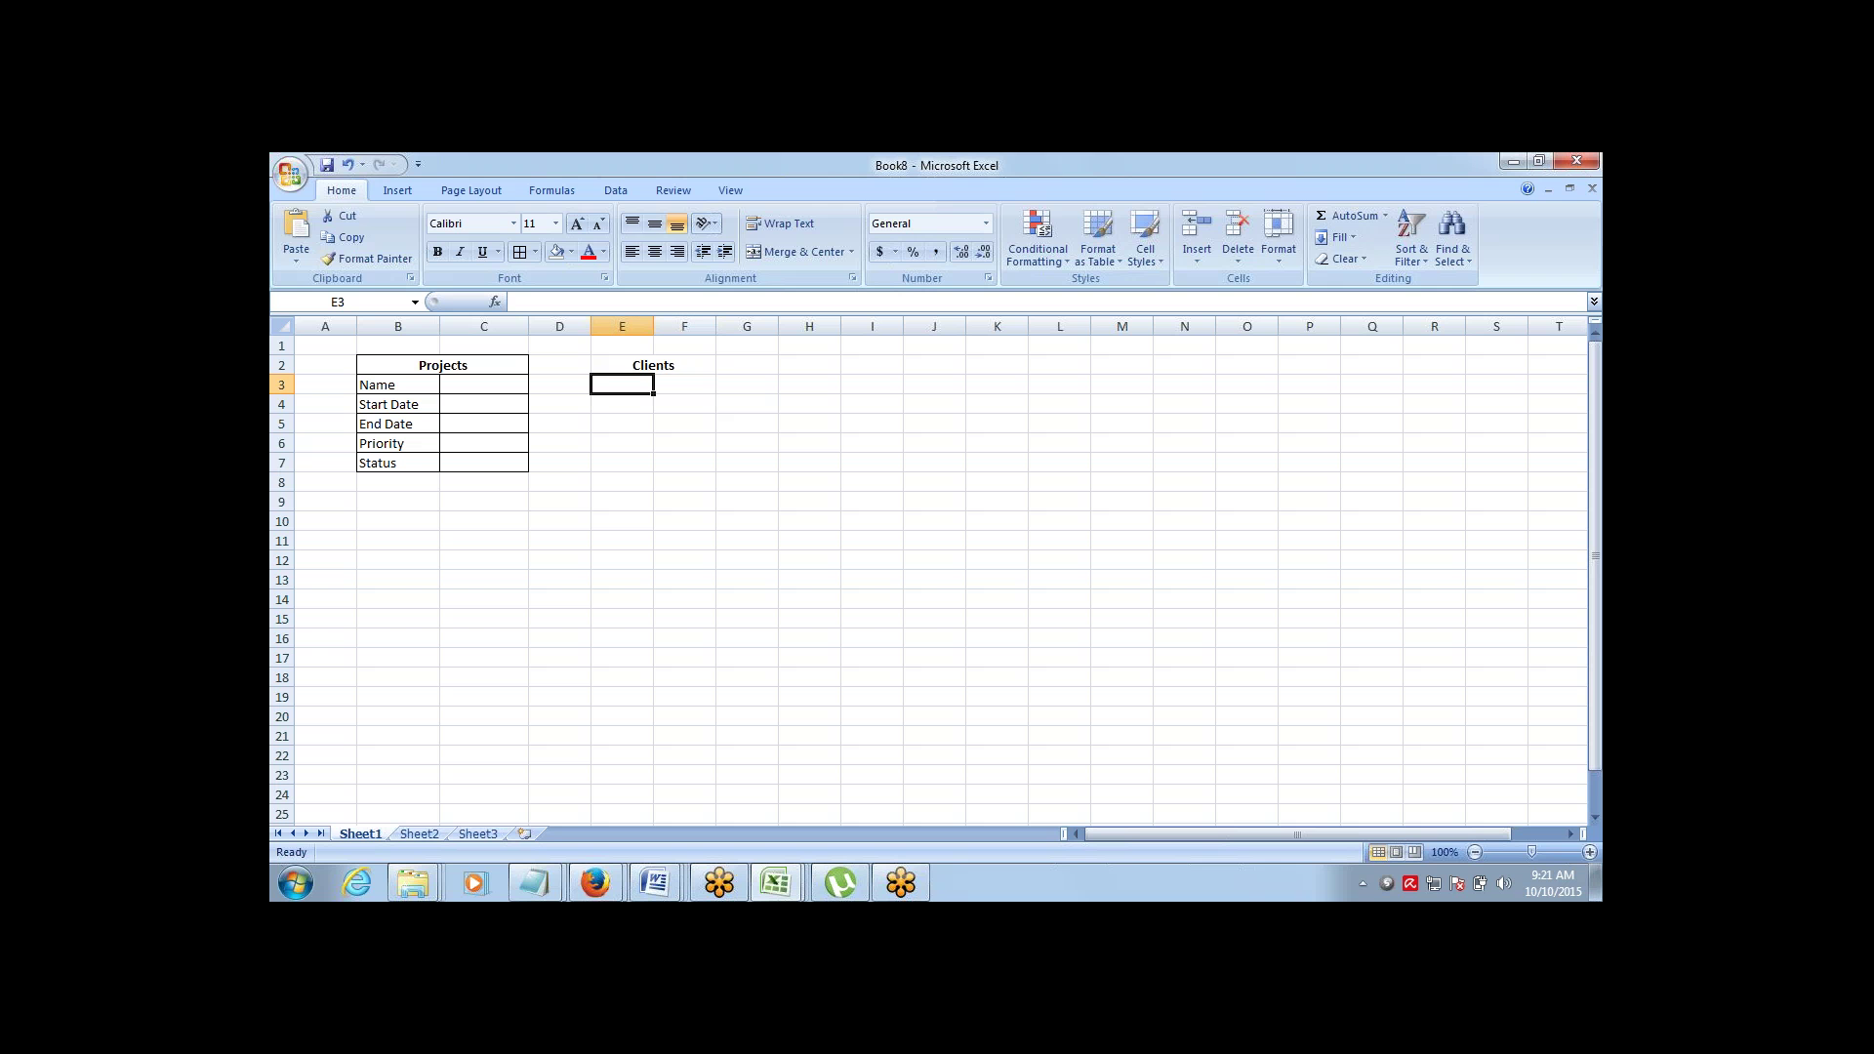
type("Name")
key("Return")
type("St")
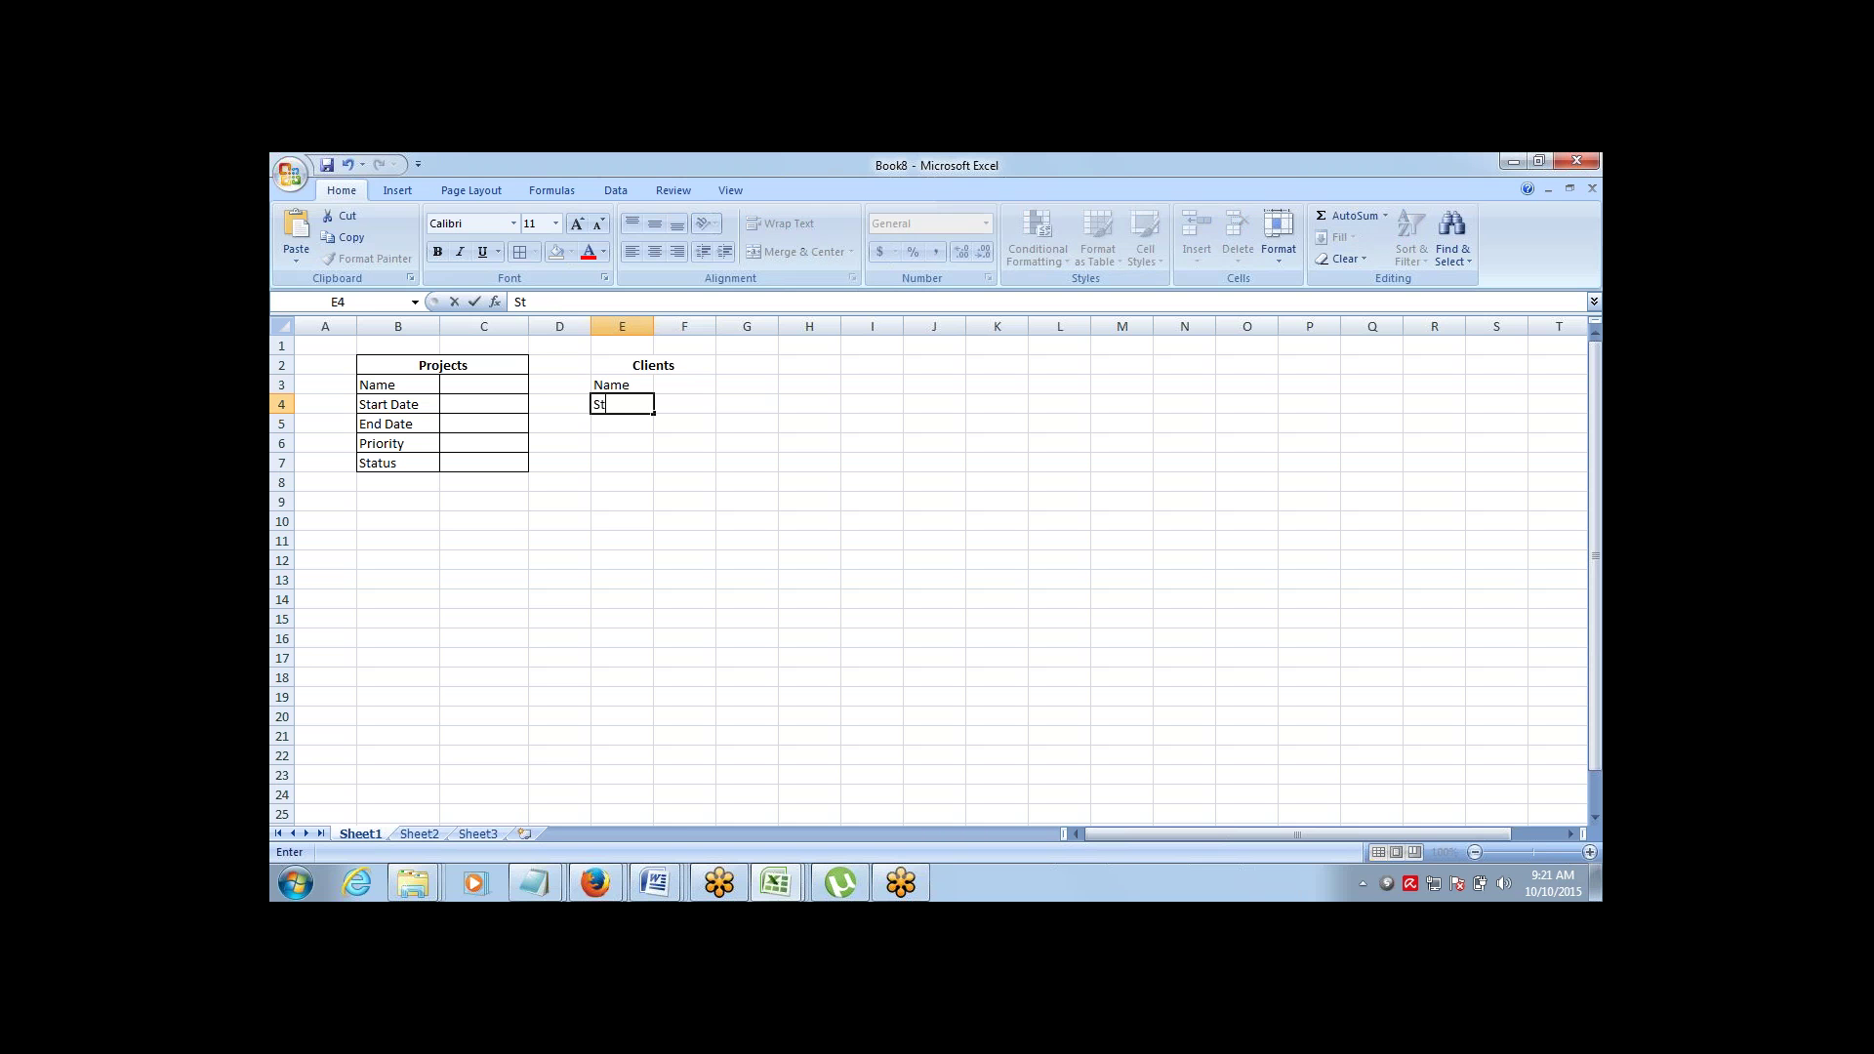
type("reet Address")
key("Tab")
key("Return")
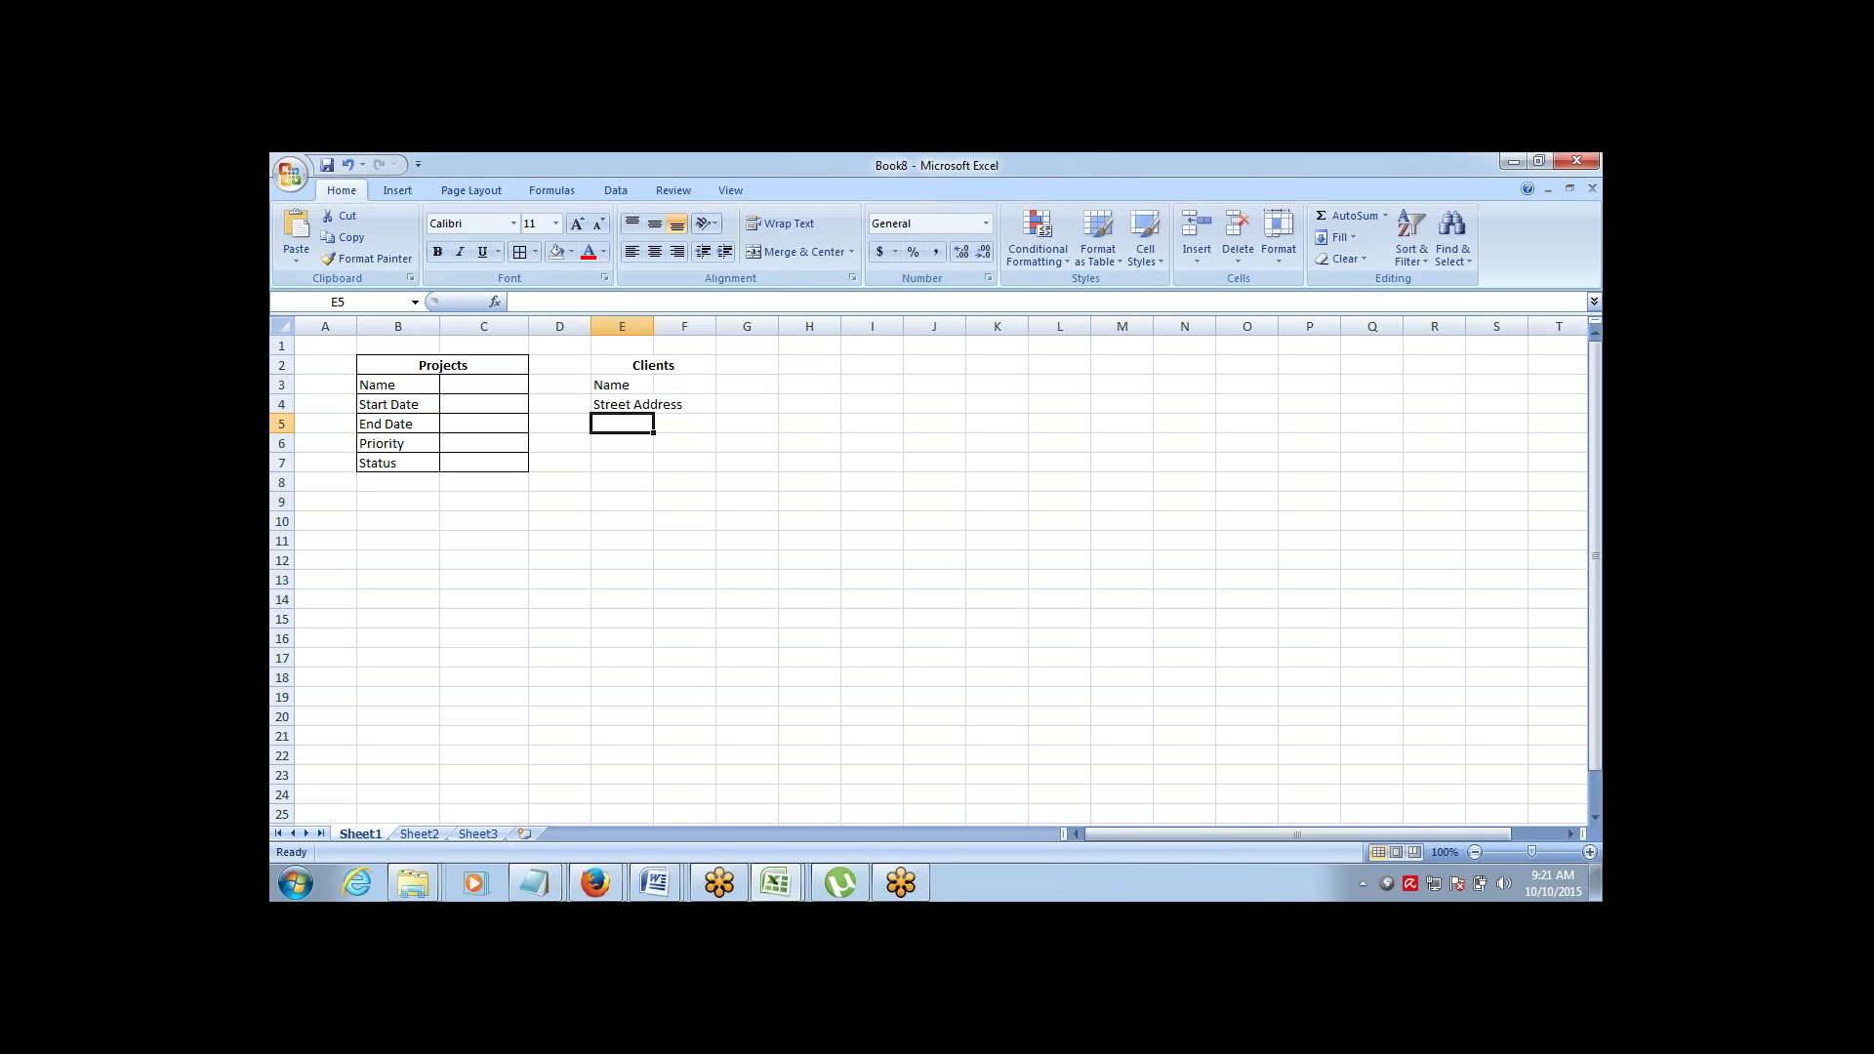
Add the client fields "City", "State" and "Country" in cells E5 to E7
type("C")
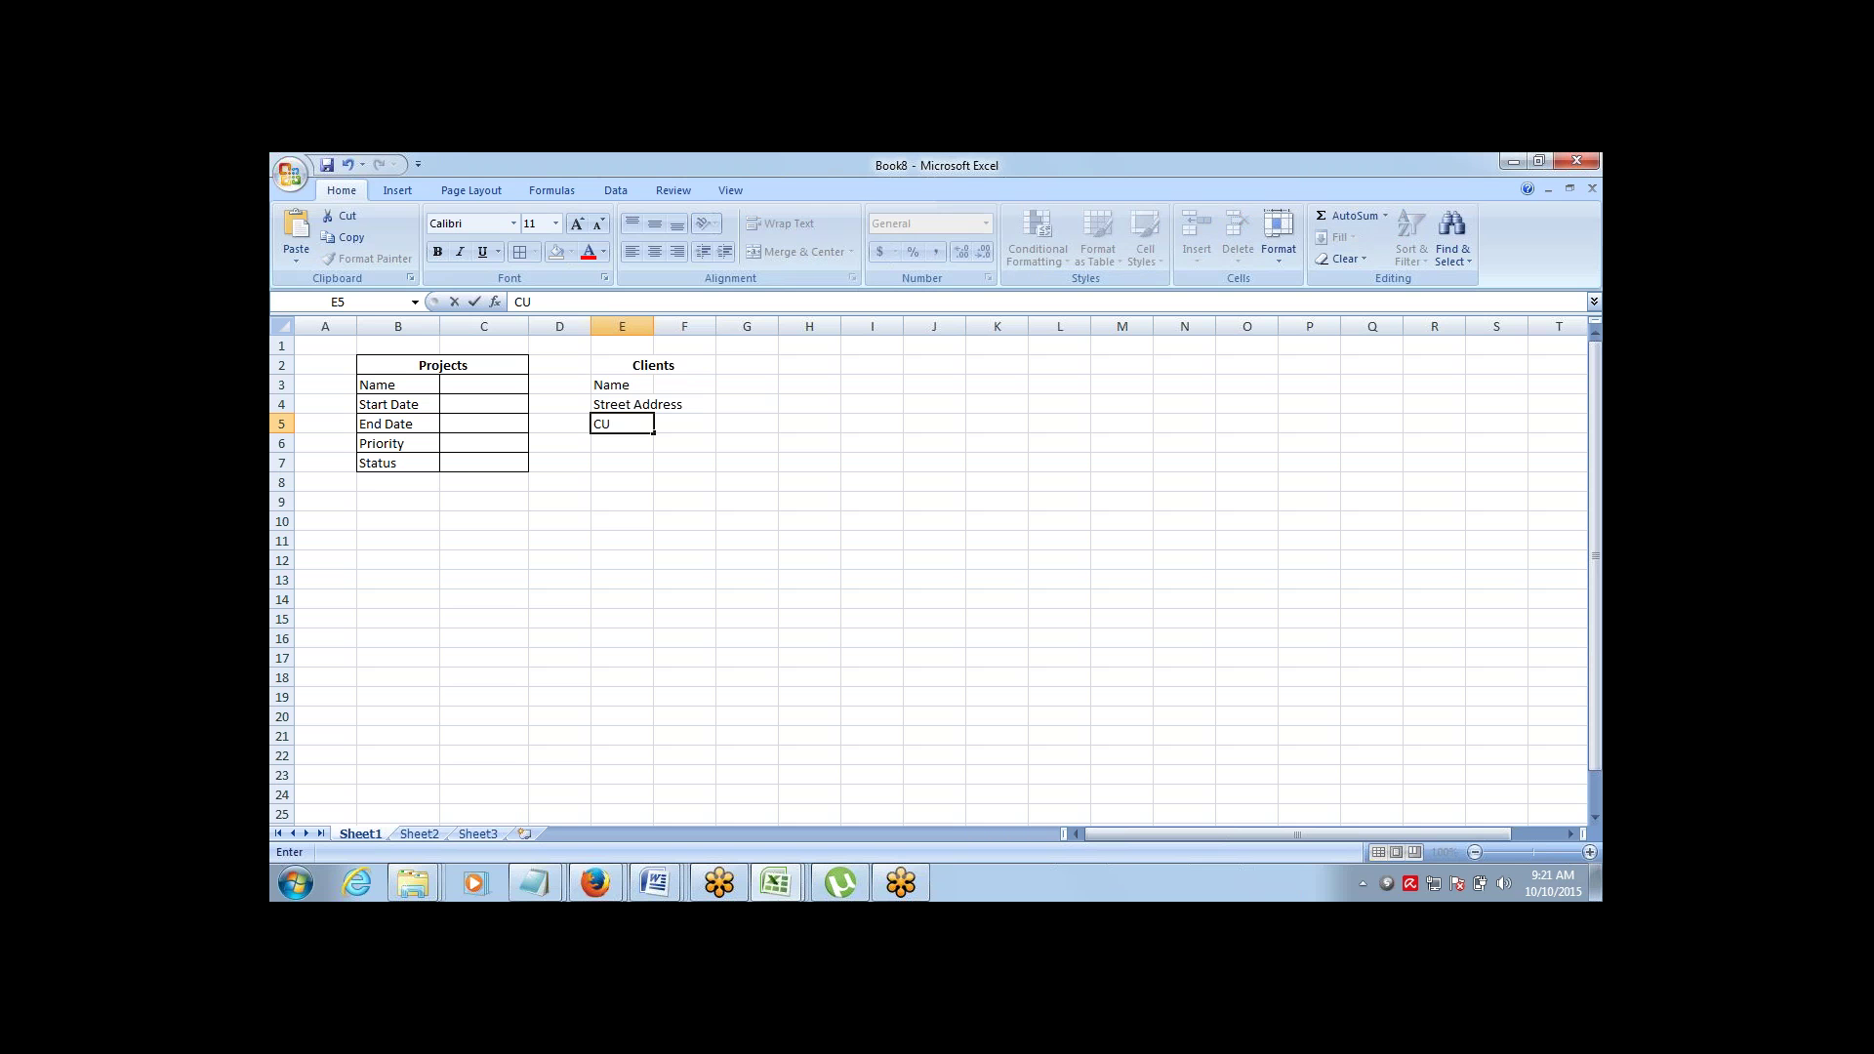
type("ity")
key("Return")
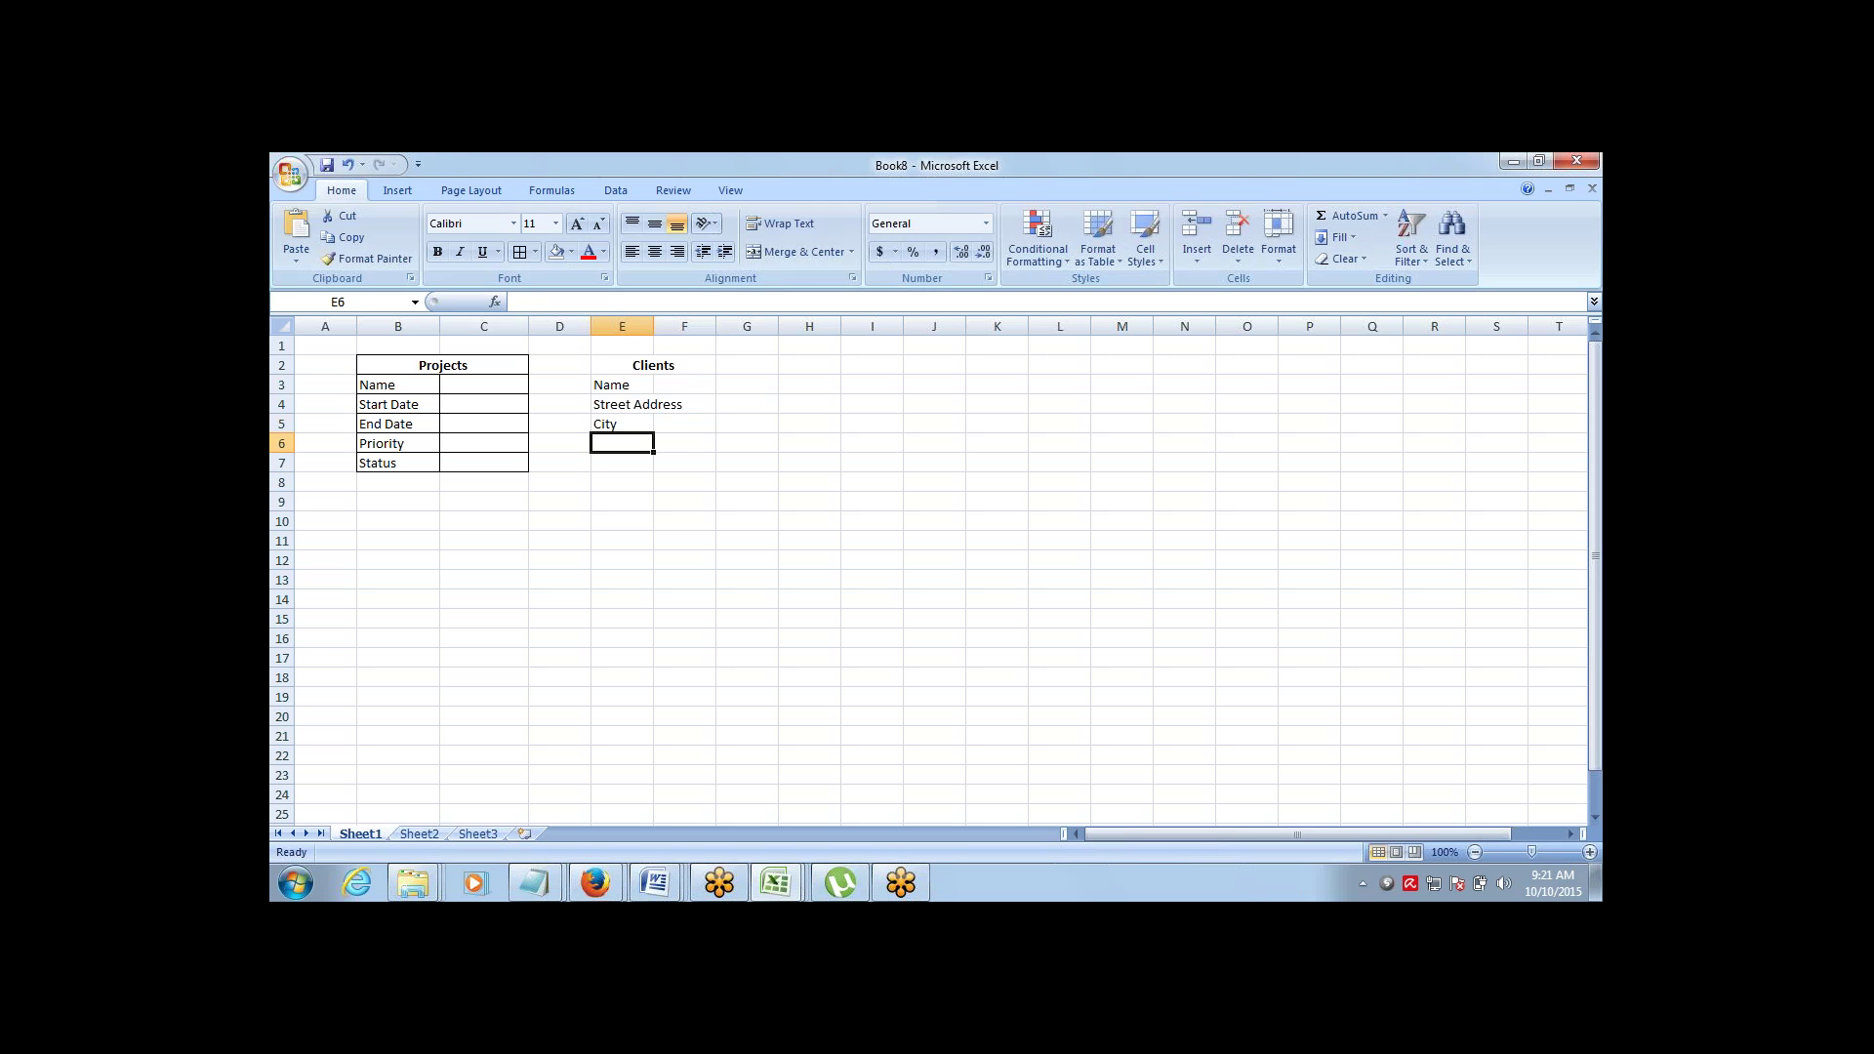
type("State")
key("Return")
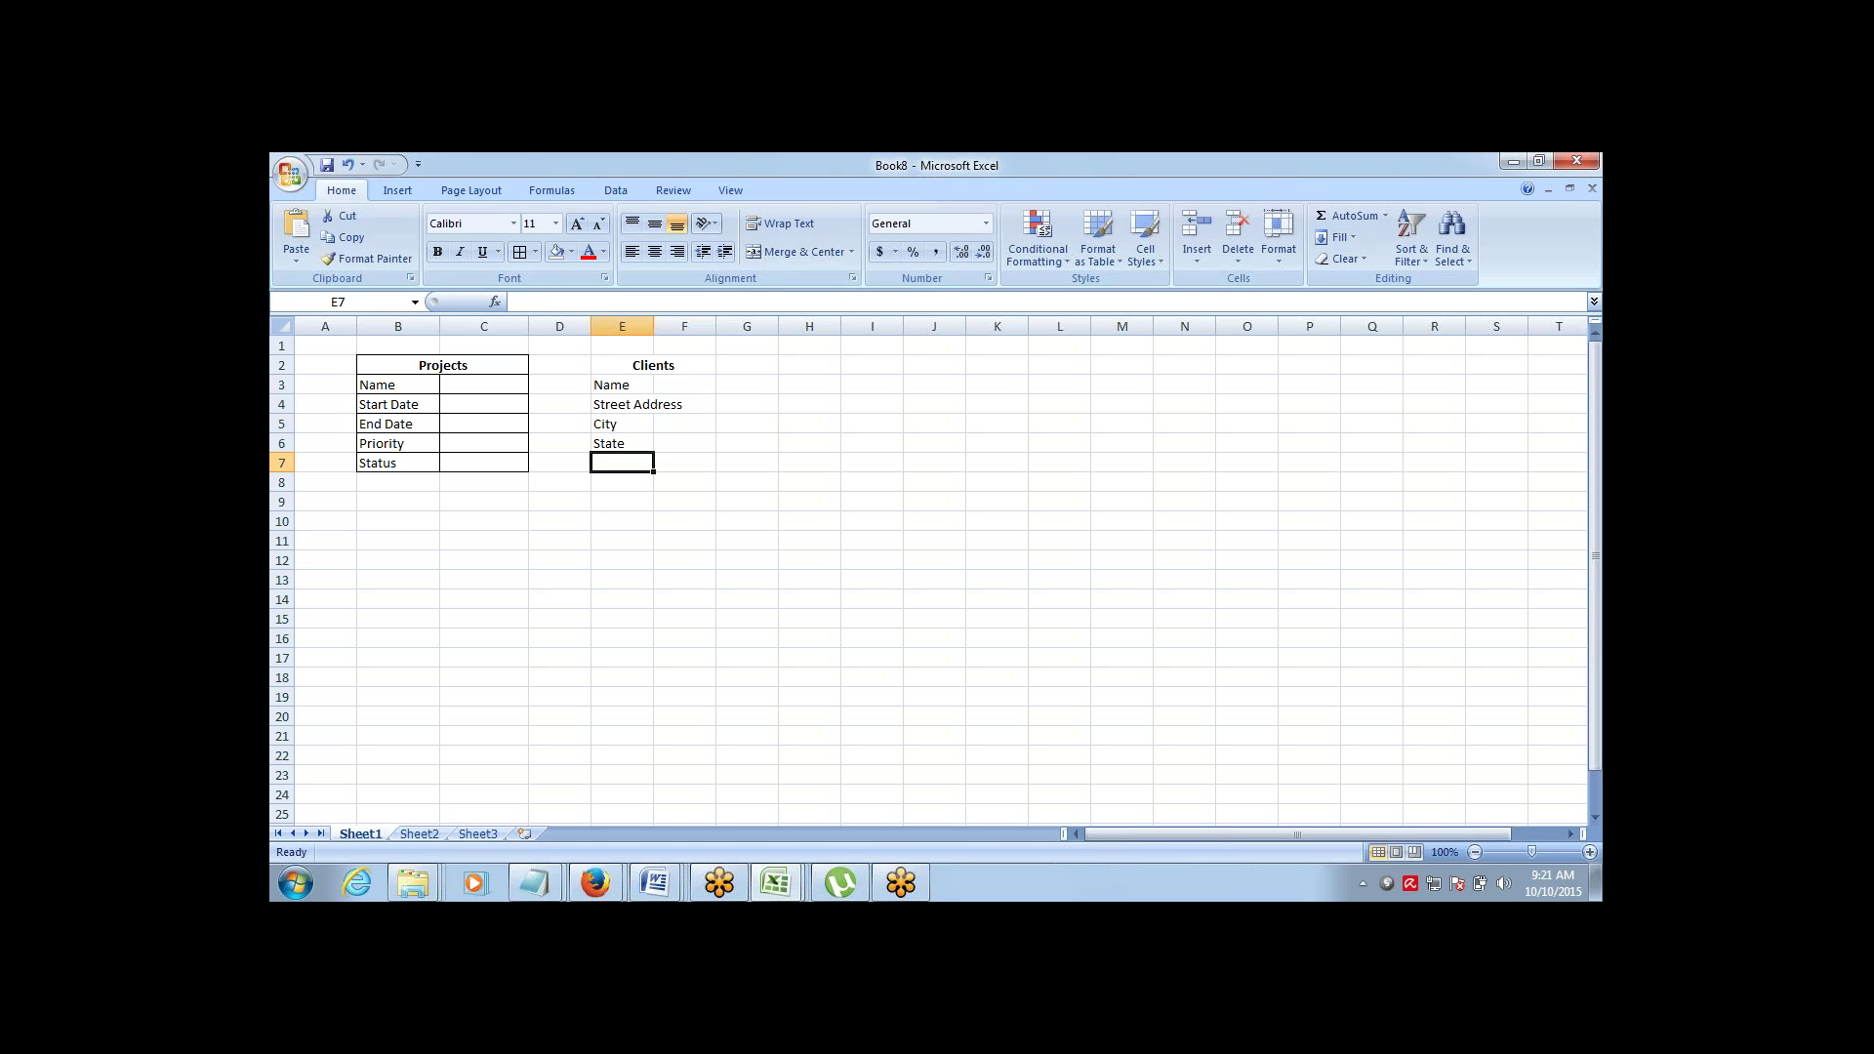
type("Cou")
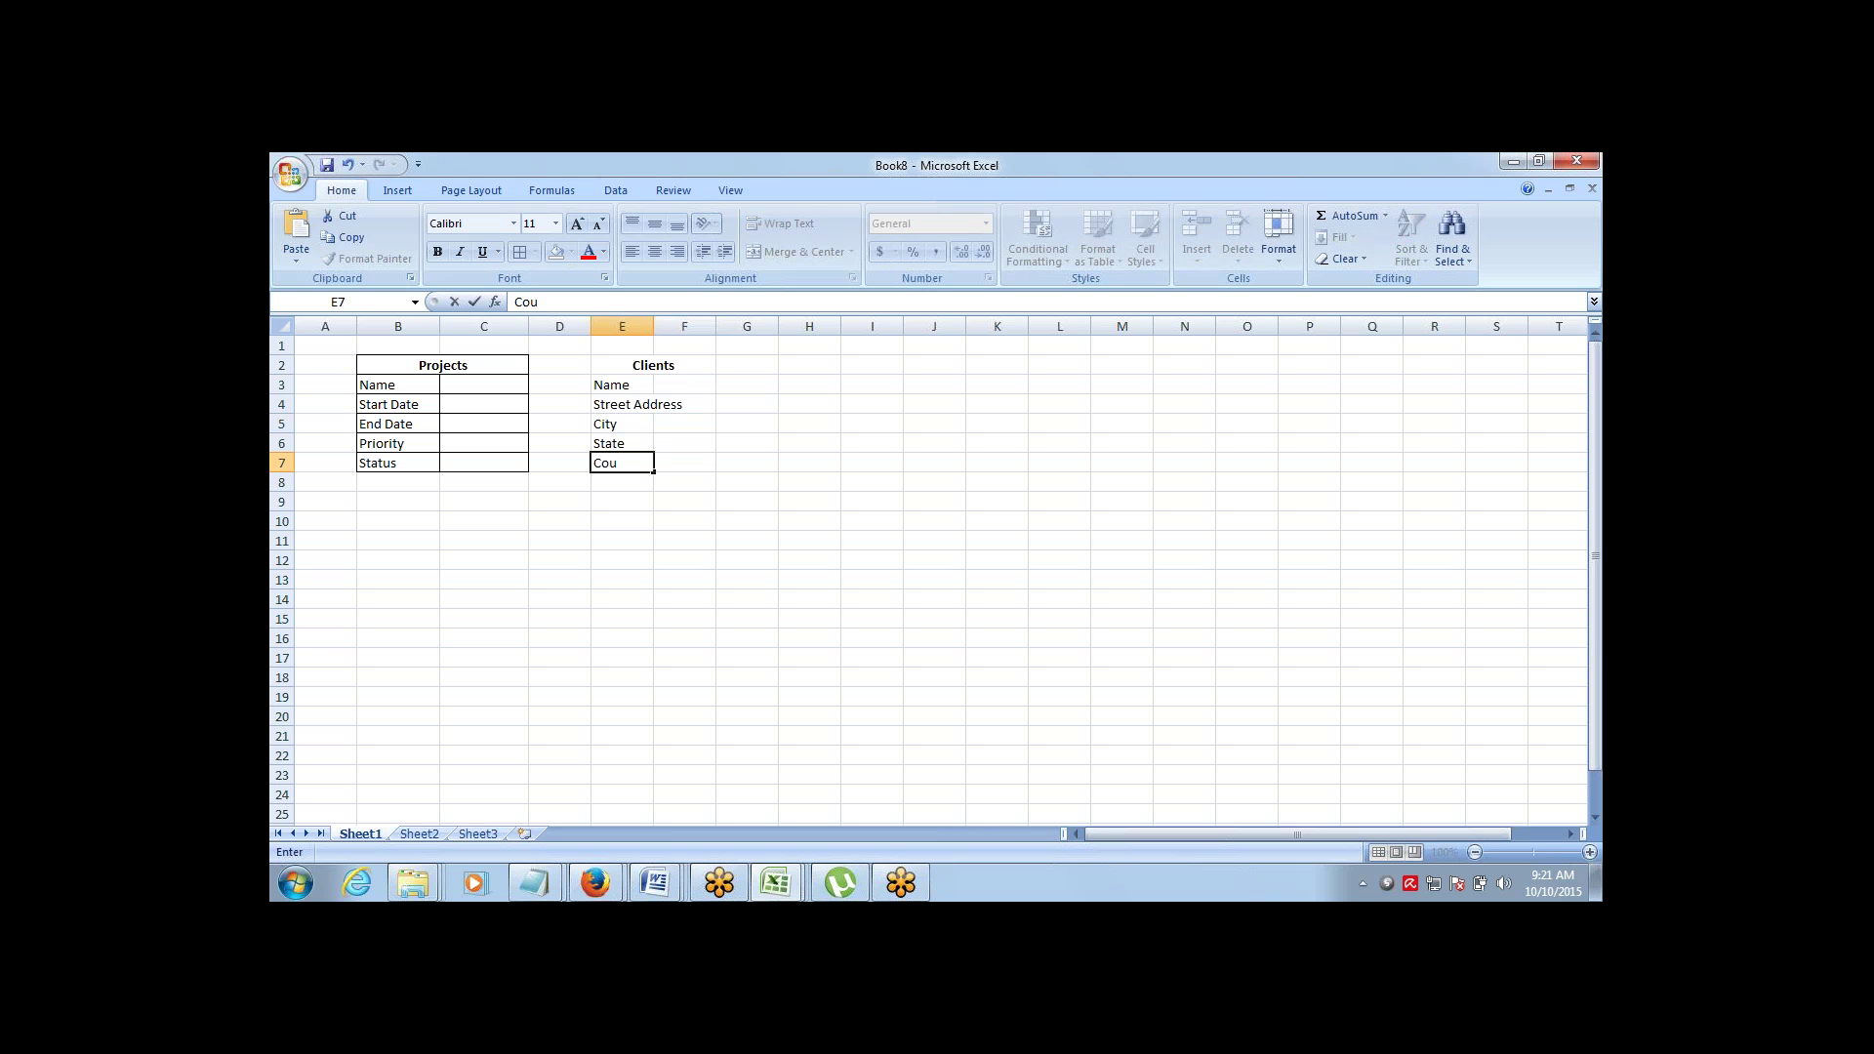
type("ntry")
key("Return")
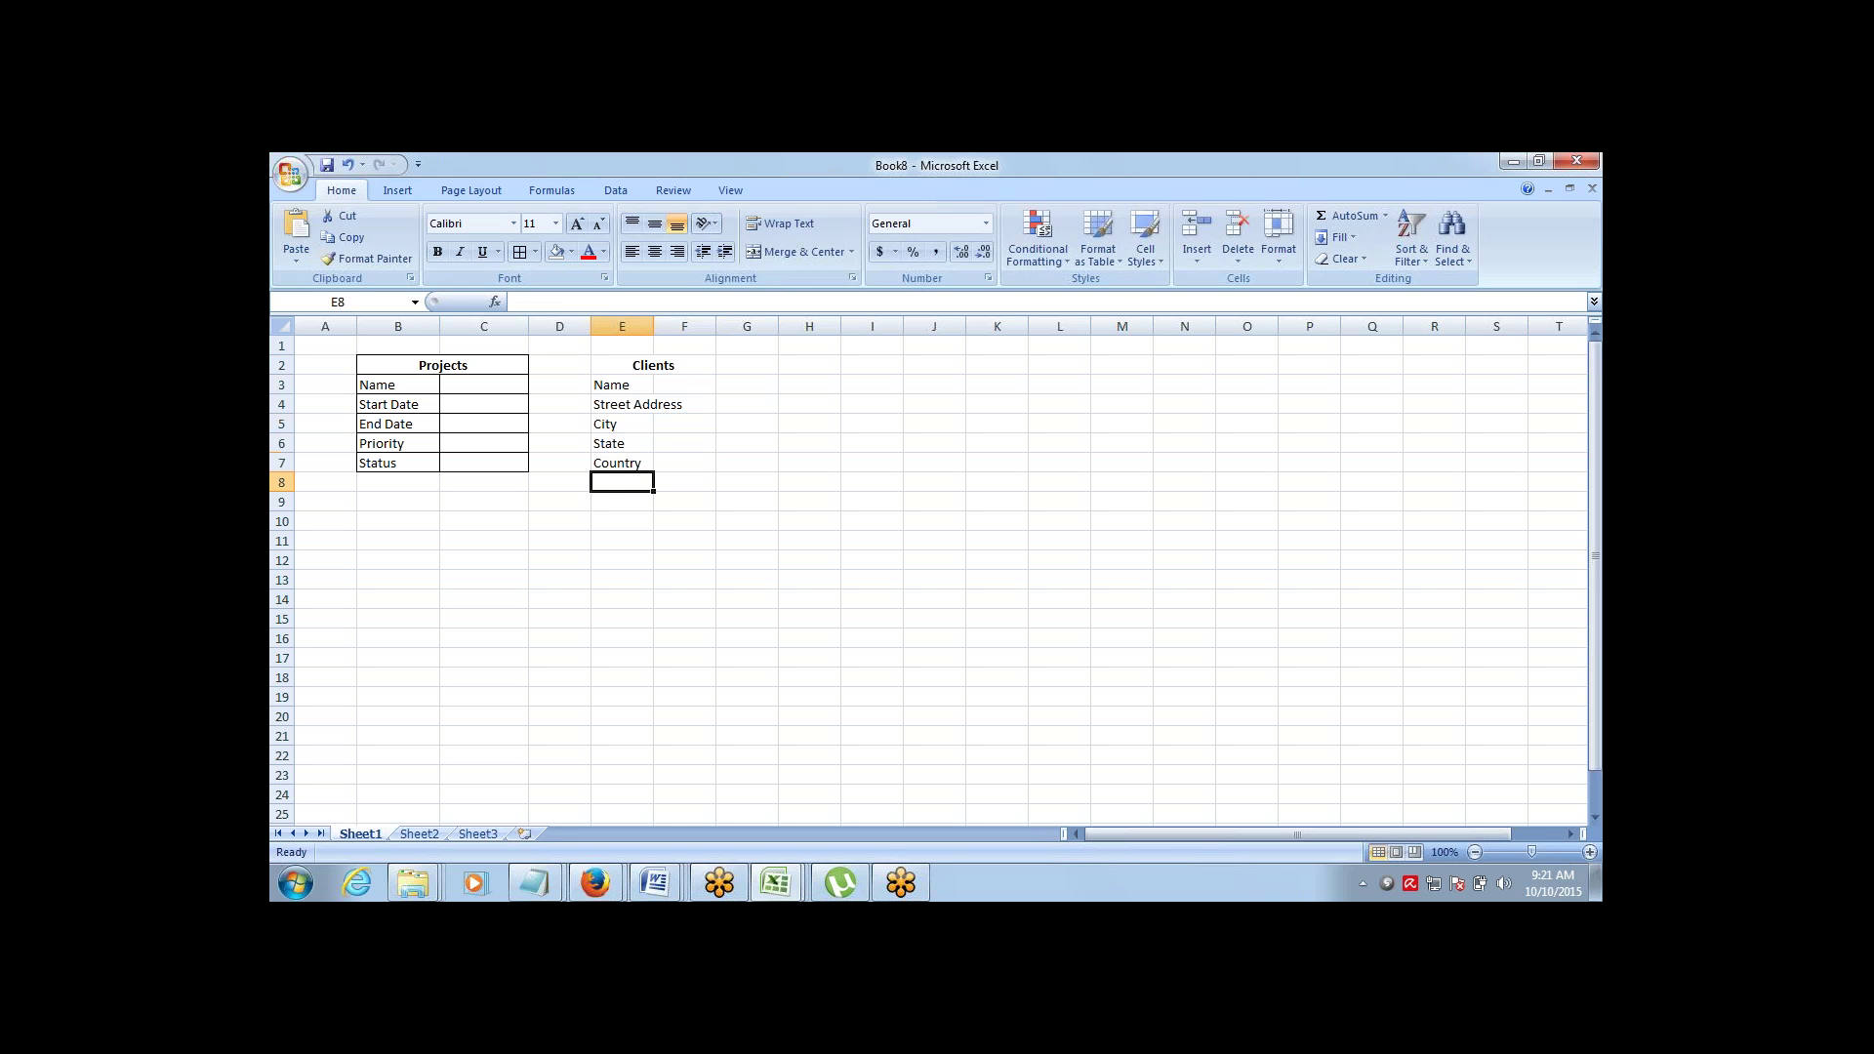
Add the client fields "Phone", "Fax" and "Website" in cells E8 to E10
type("O")
key("BackSpace")
type("Phone")
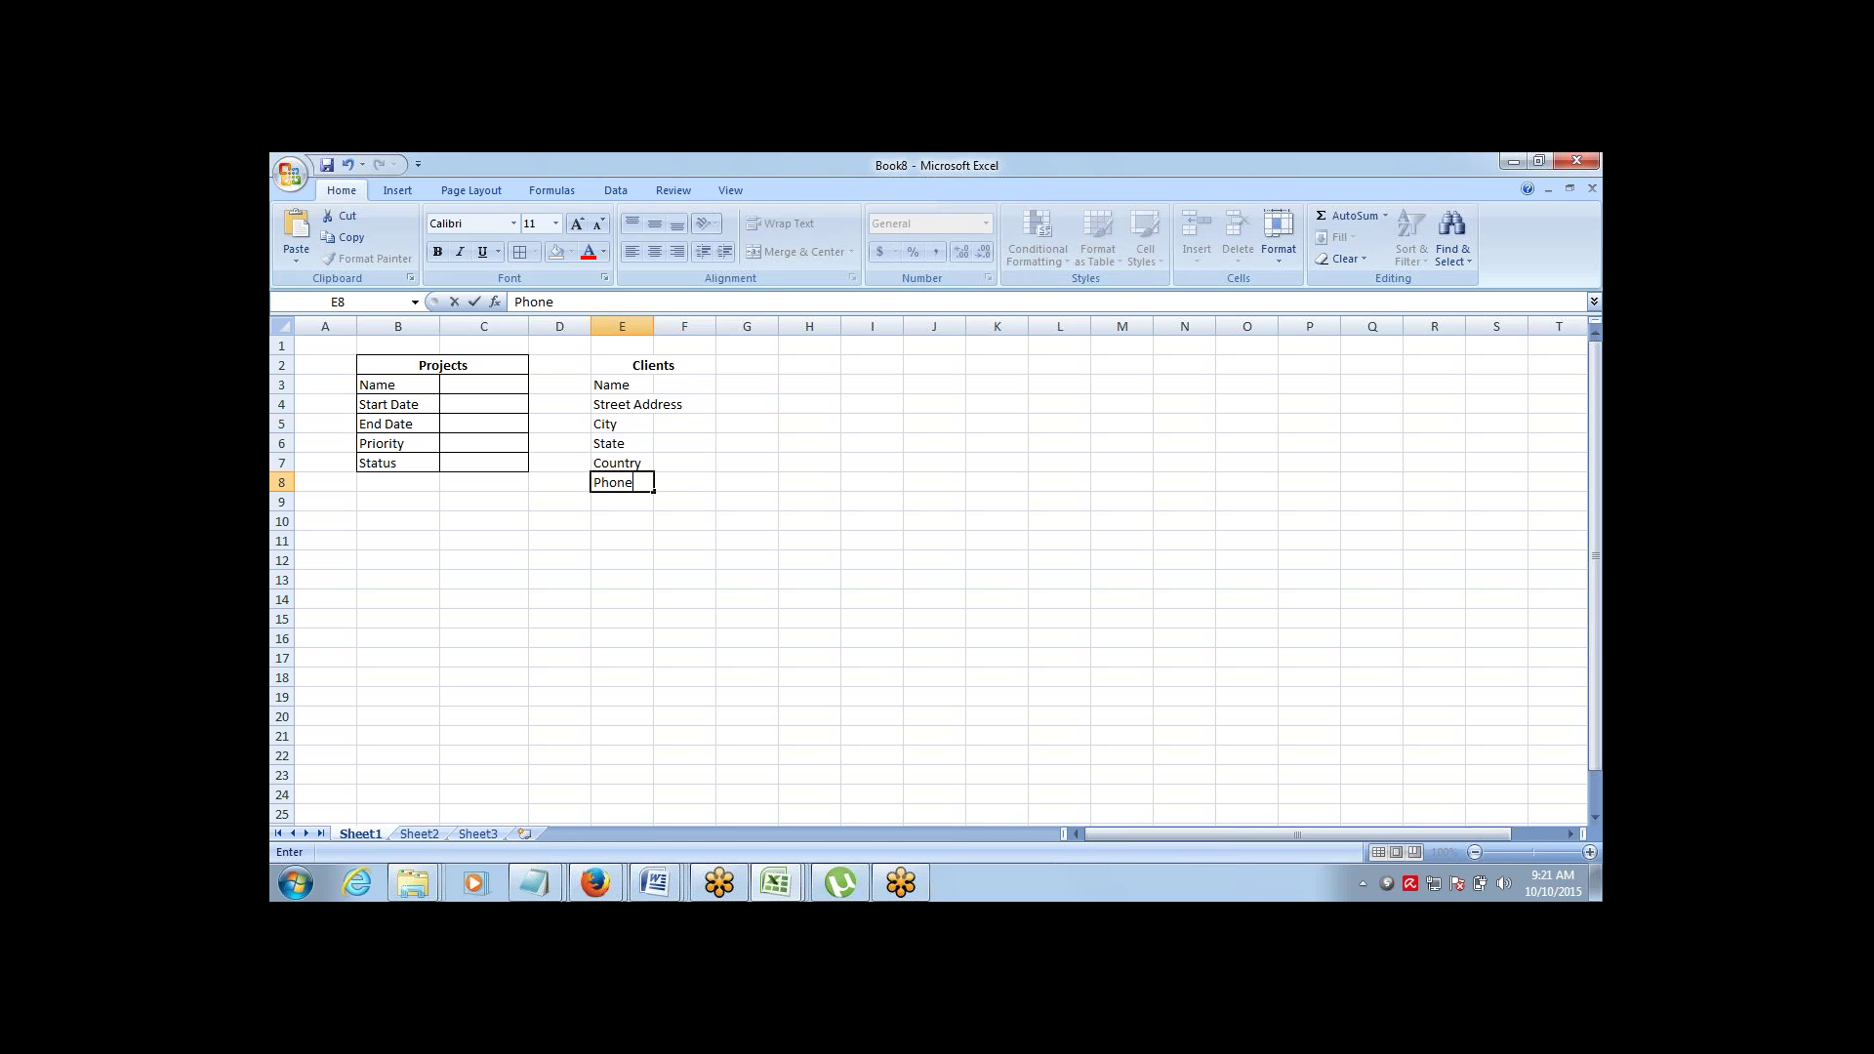
key("Return")
type("Fax")
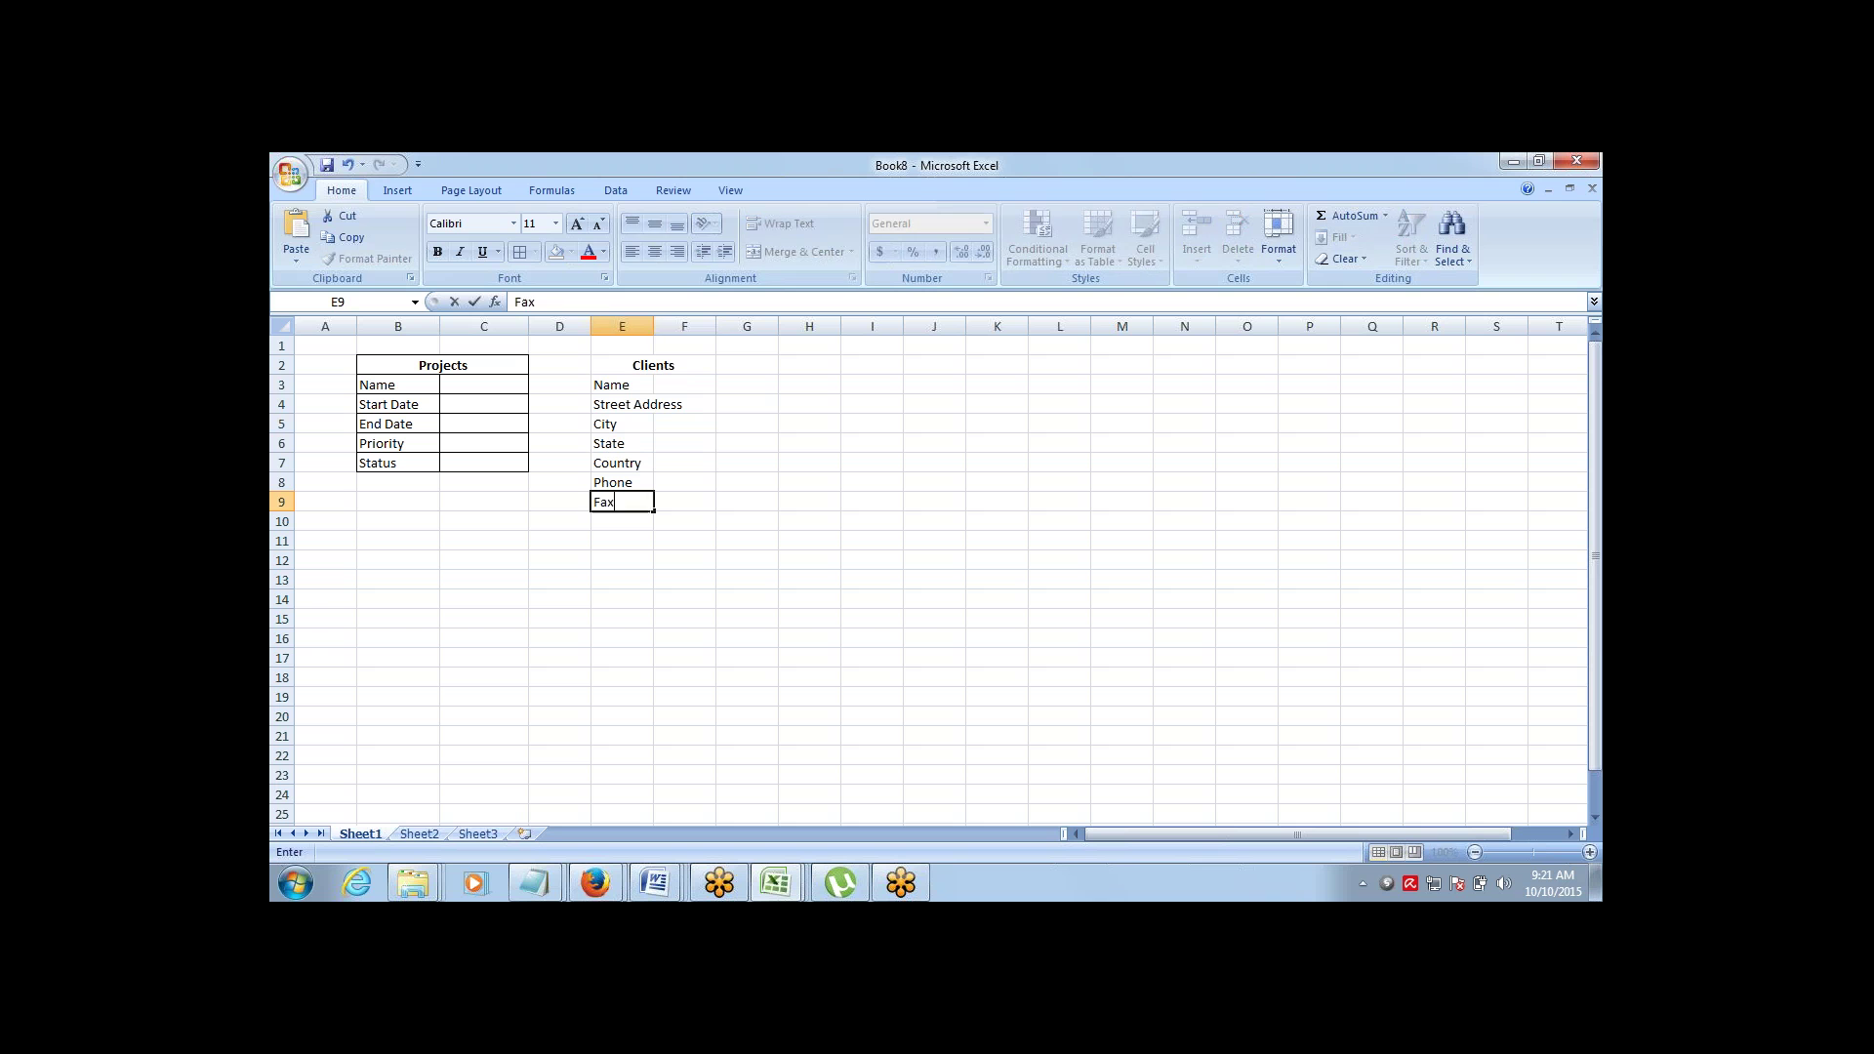
key("Return")
type("Website")
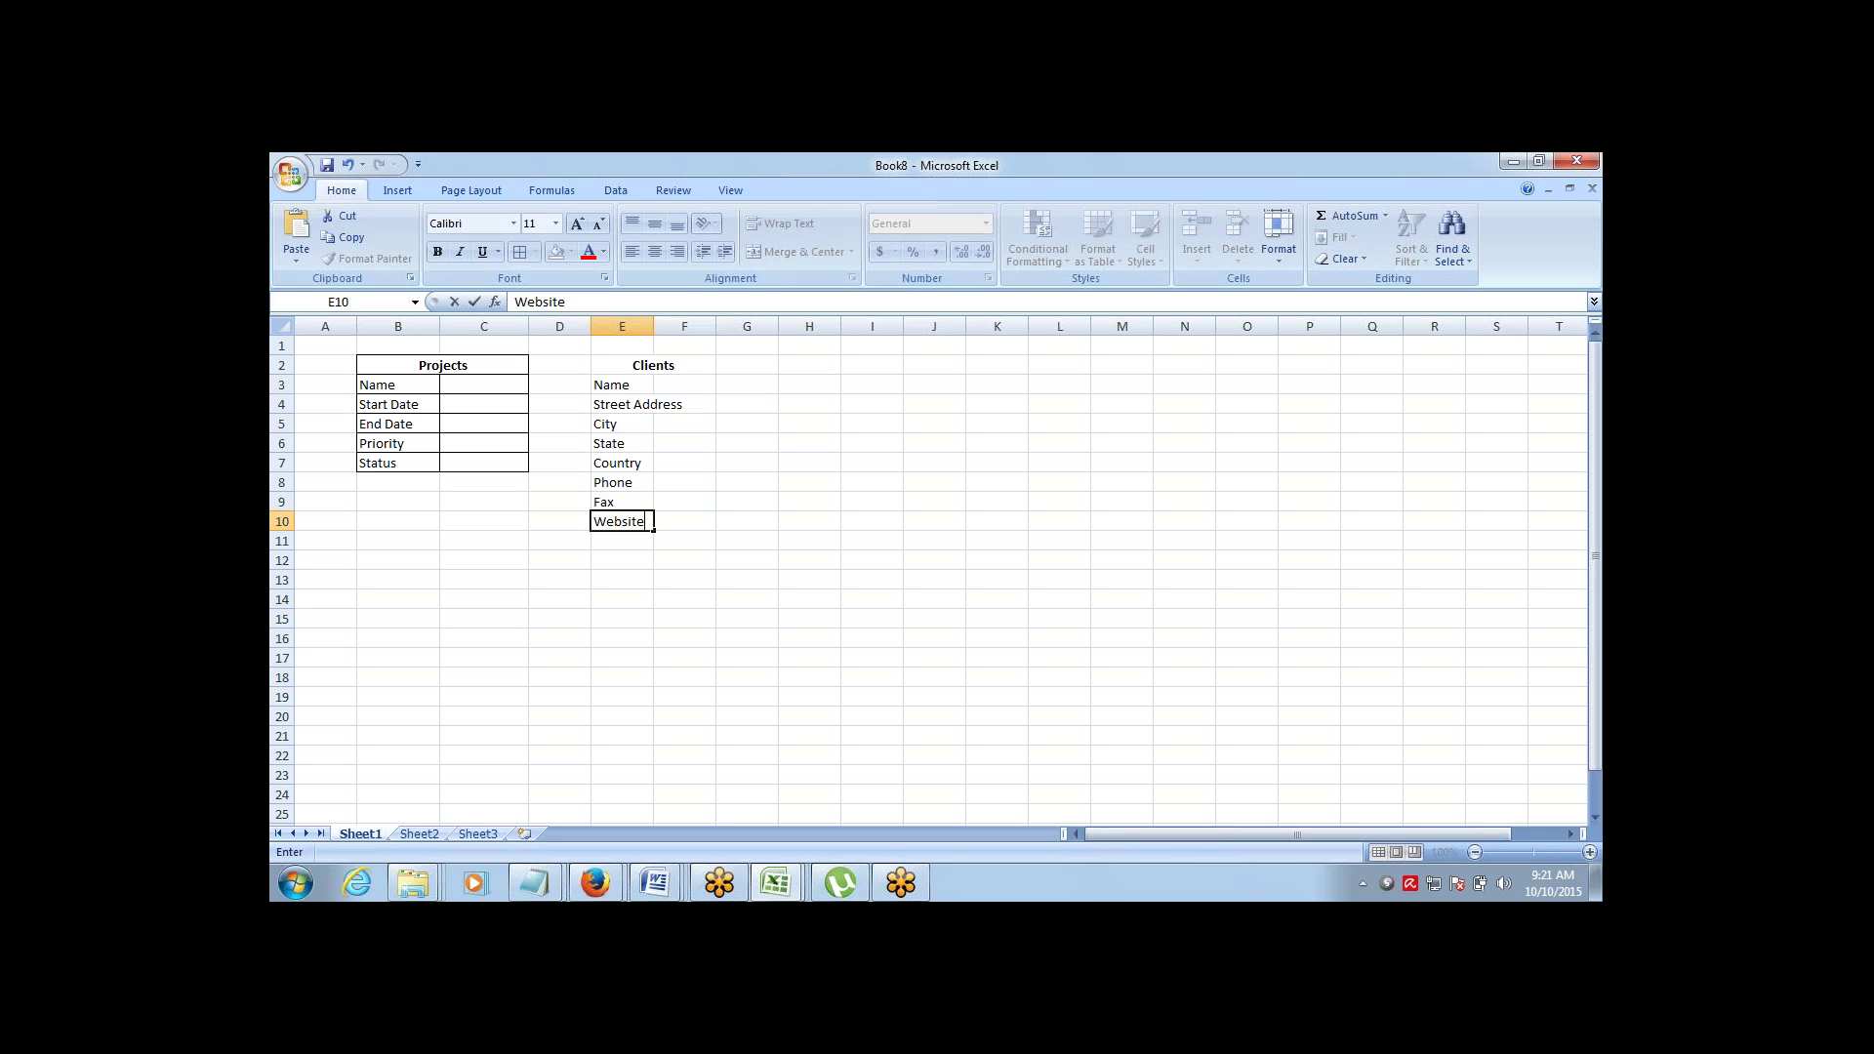
key("Tab")
Apply borders around every cell of the Clients table in E2:F10 and widen columns E and F
left_click_drag(646, 367, 689, 524)
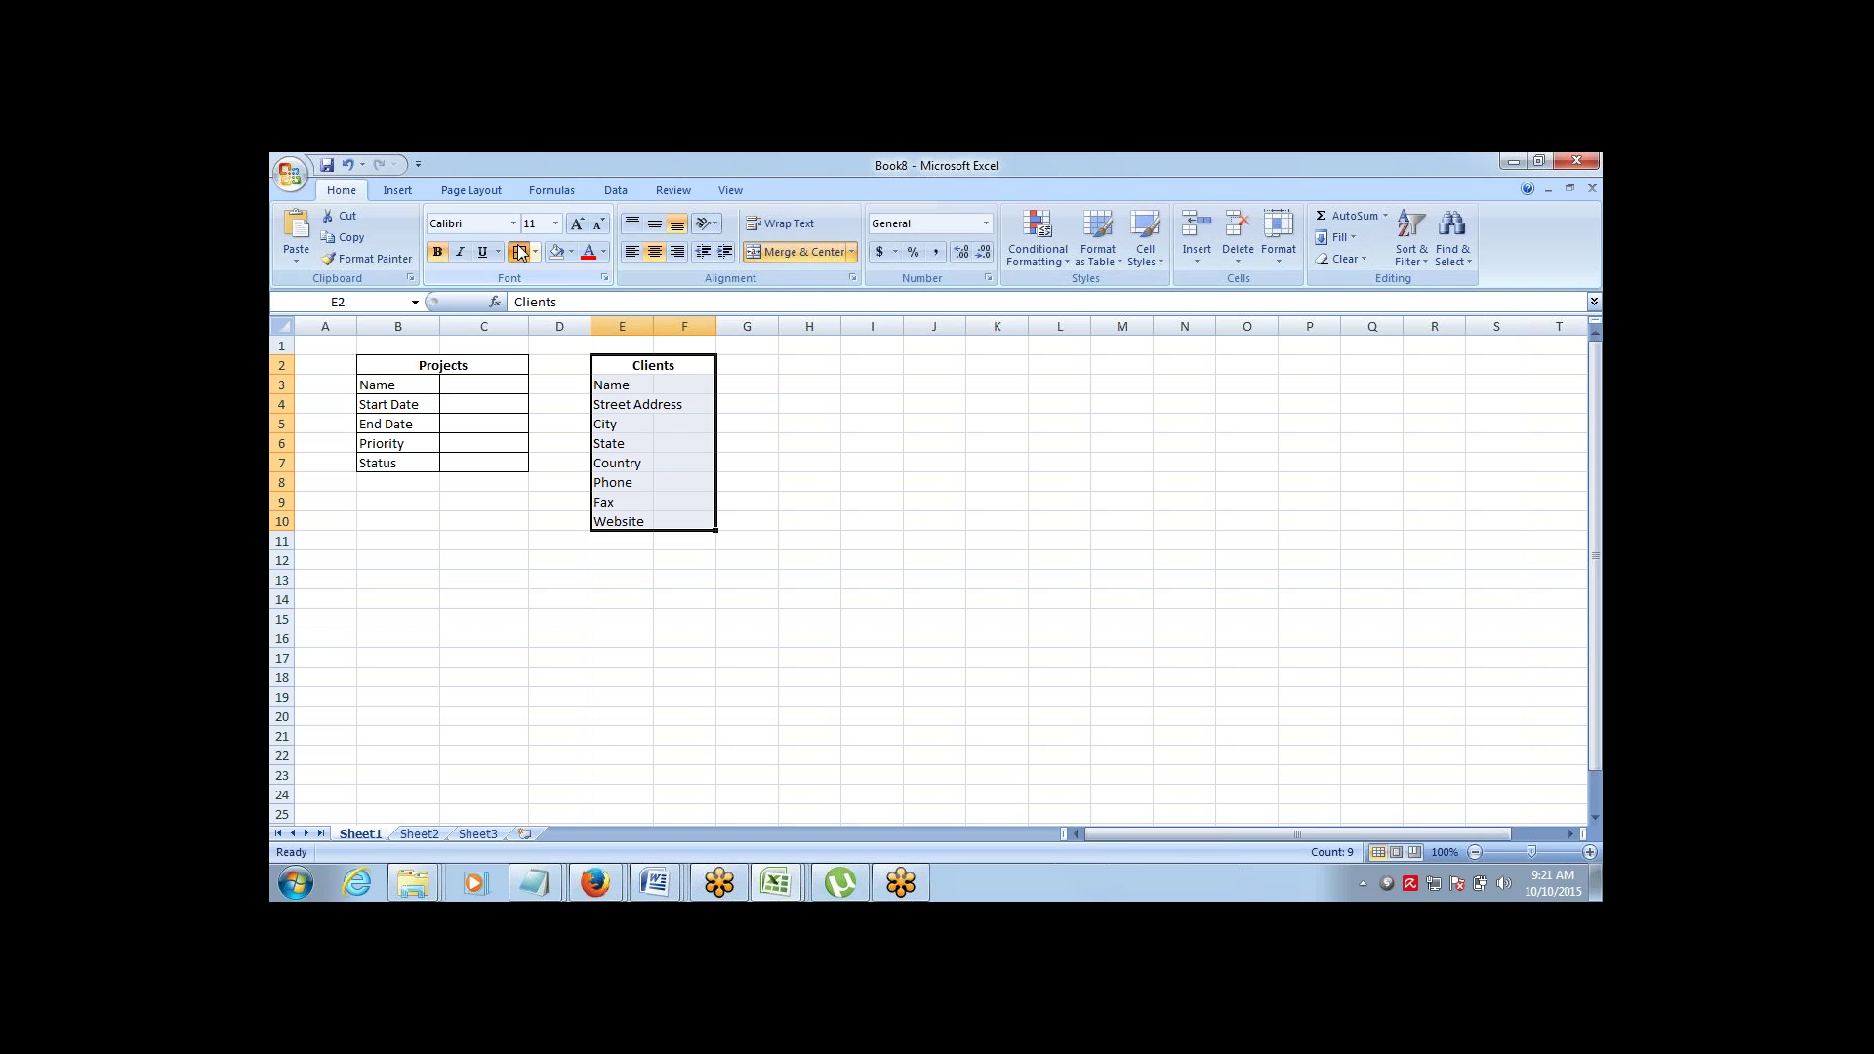
left_click_drag(652, 325, 792, 329)
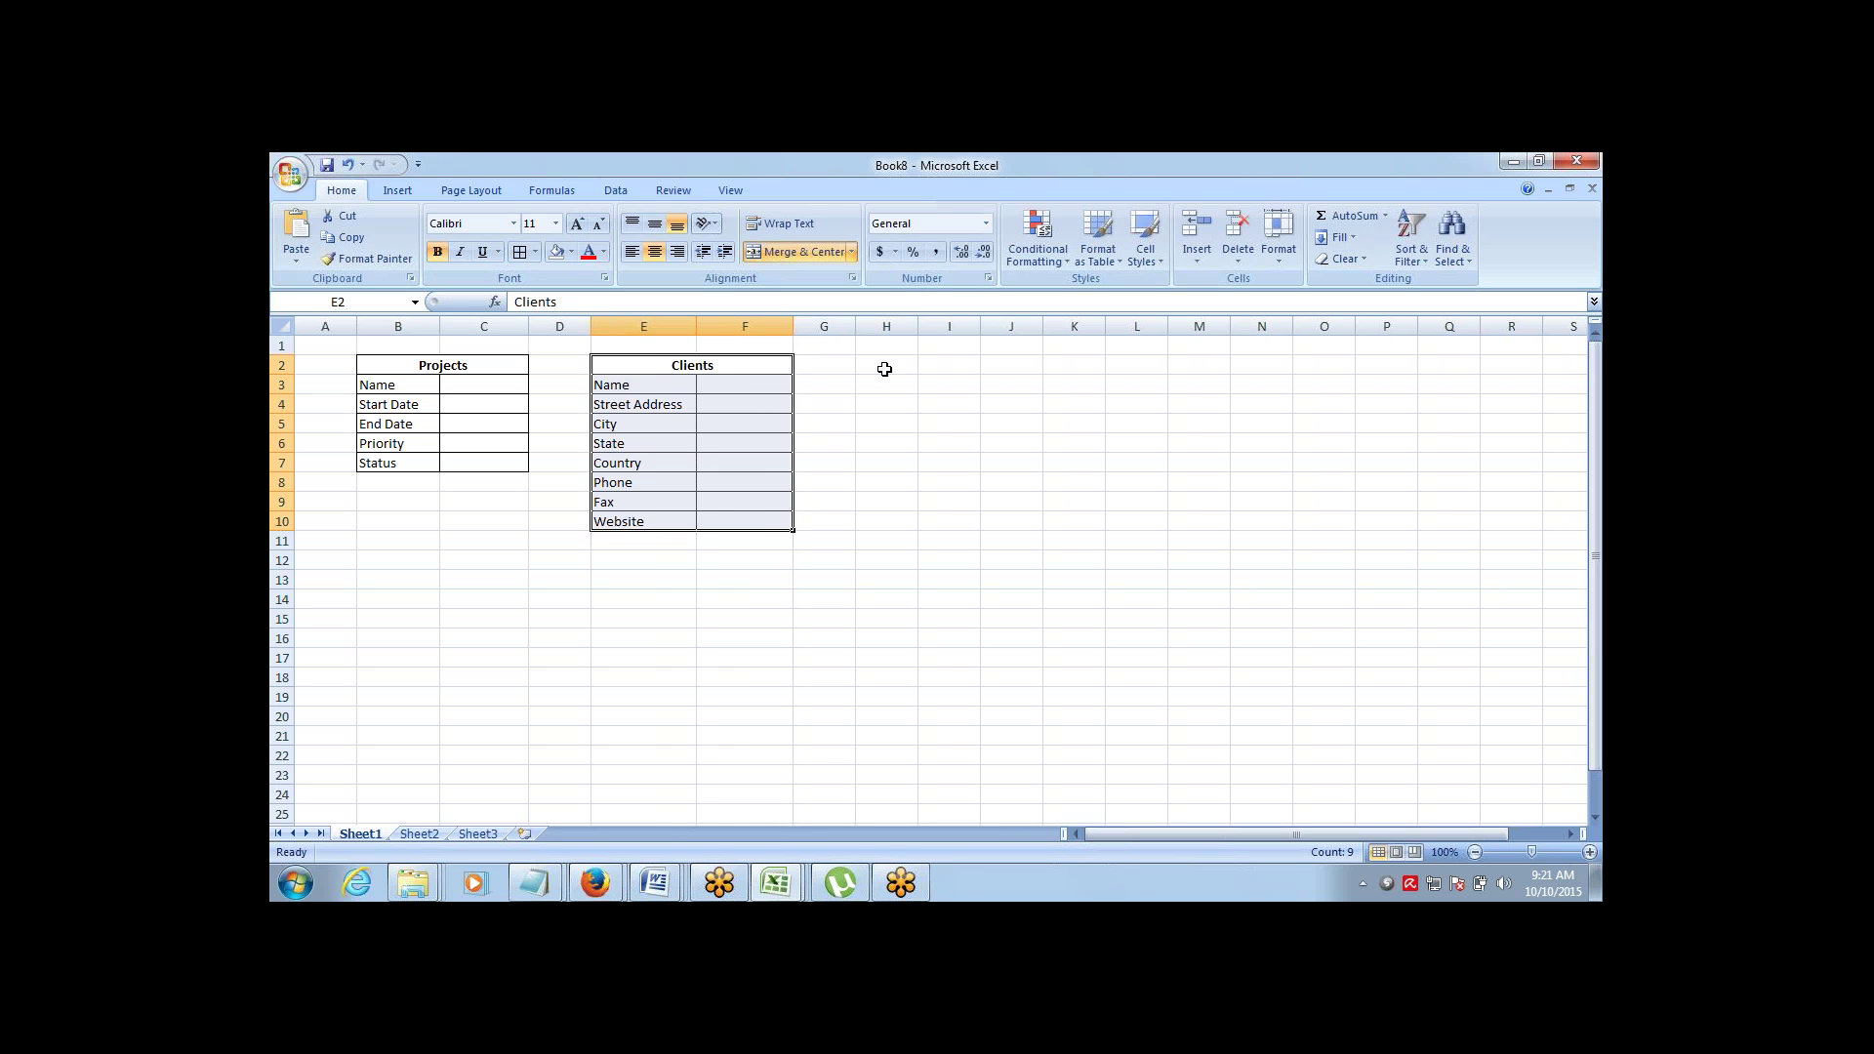
Merge and center cells H2:I2 and enter the bold heading "Consultants" there
left_click_drag(883, 367, 942, 367)
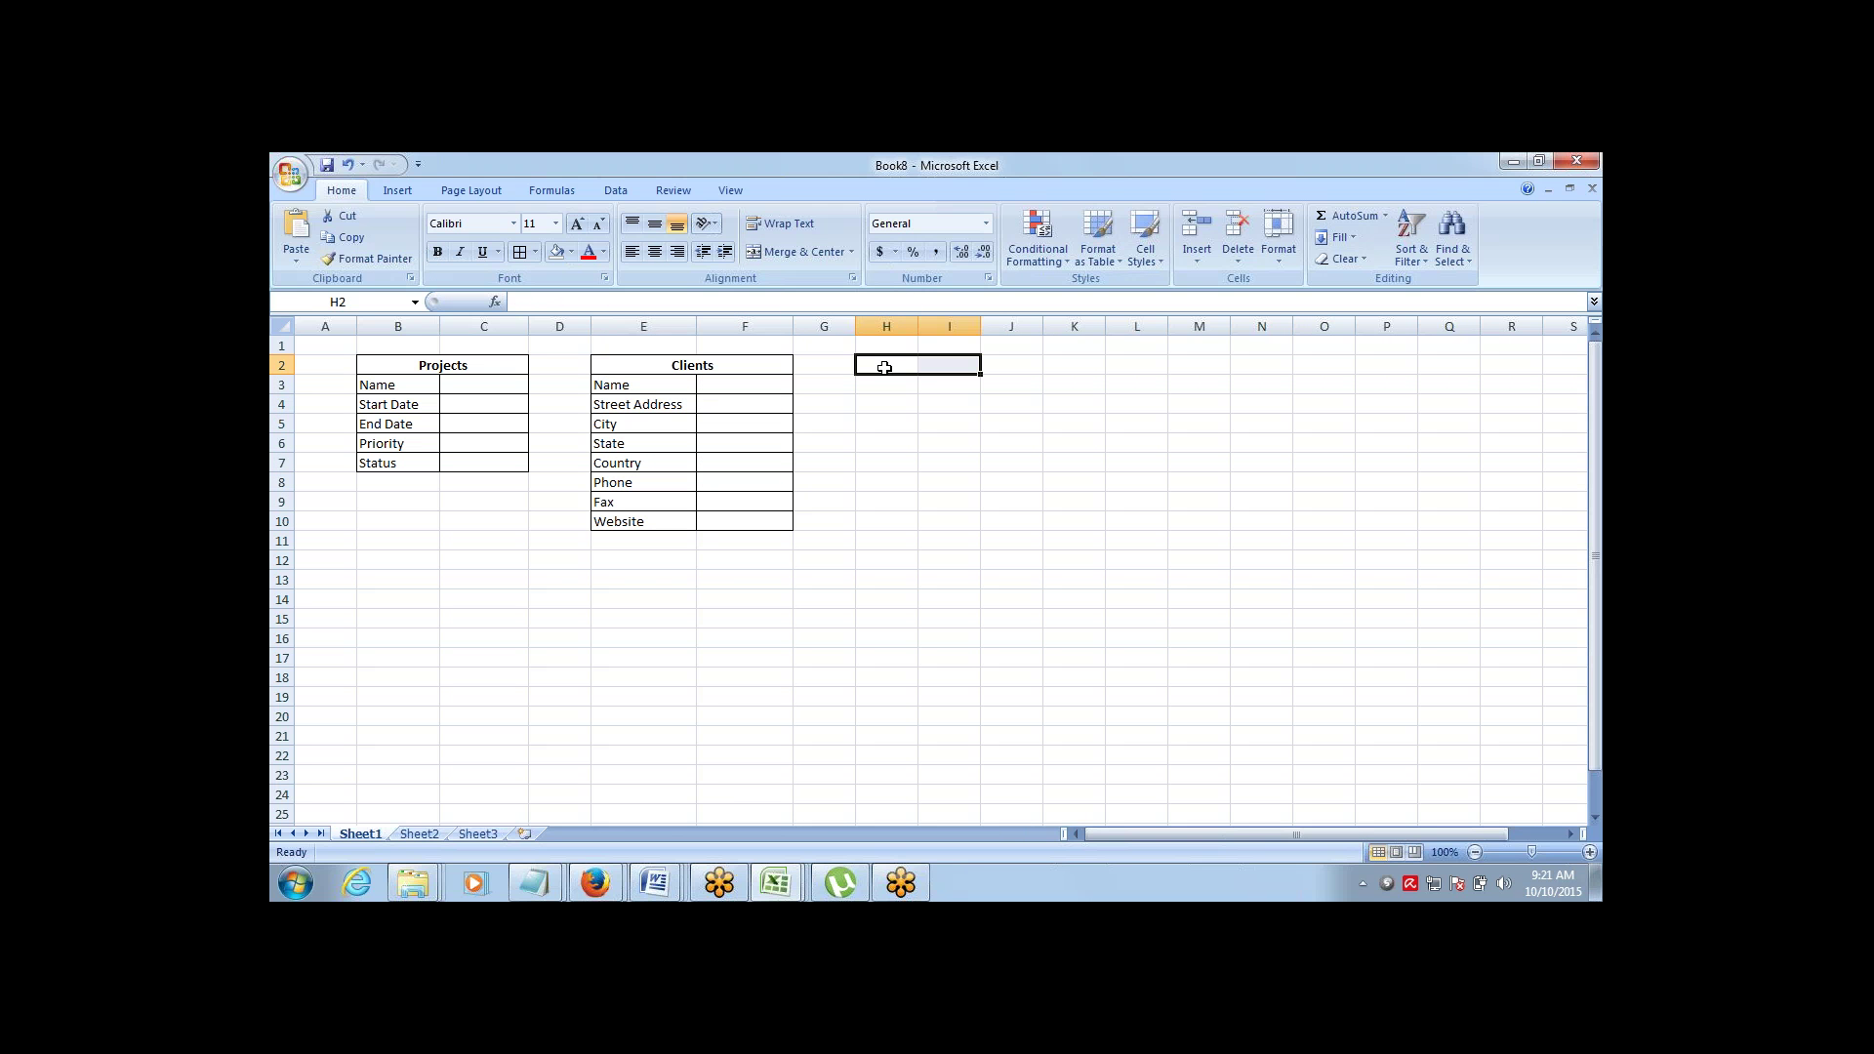
left_click(814, 256)
type("Co")
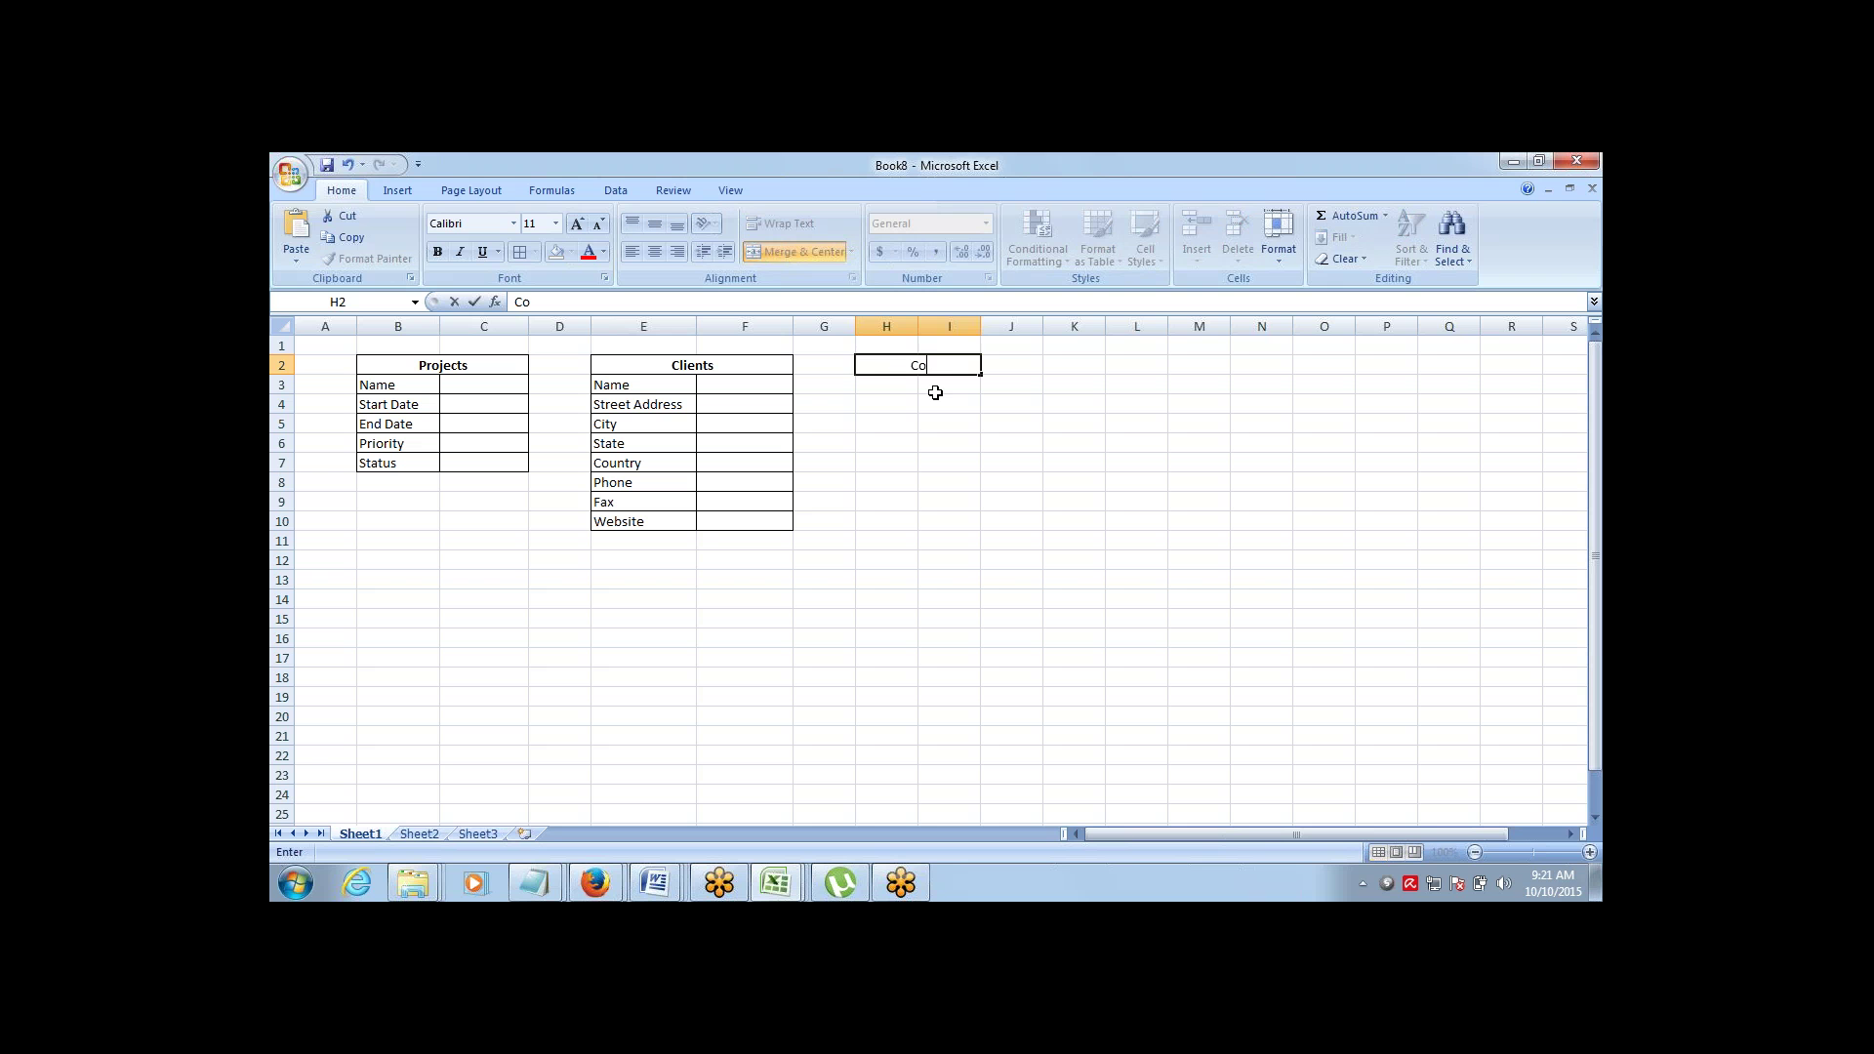
type("nsultants")
key("Tab")
key("shift+Tab")
key("ctrl+b")
List the consultant fields "First Name" and "Last Name" in cells H3 and H4 under the Consultants heading
left_click(935, 393)
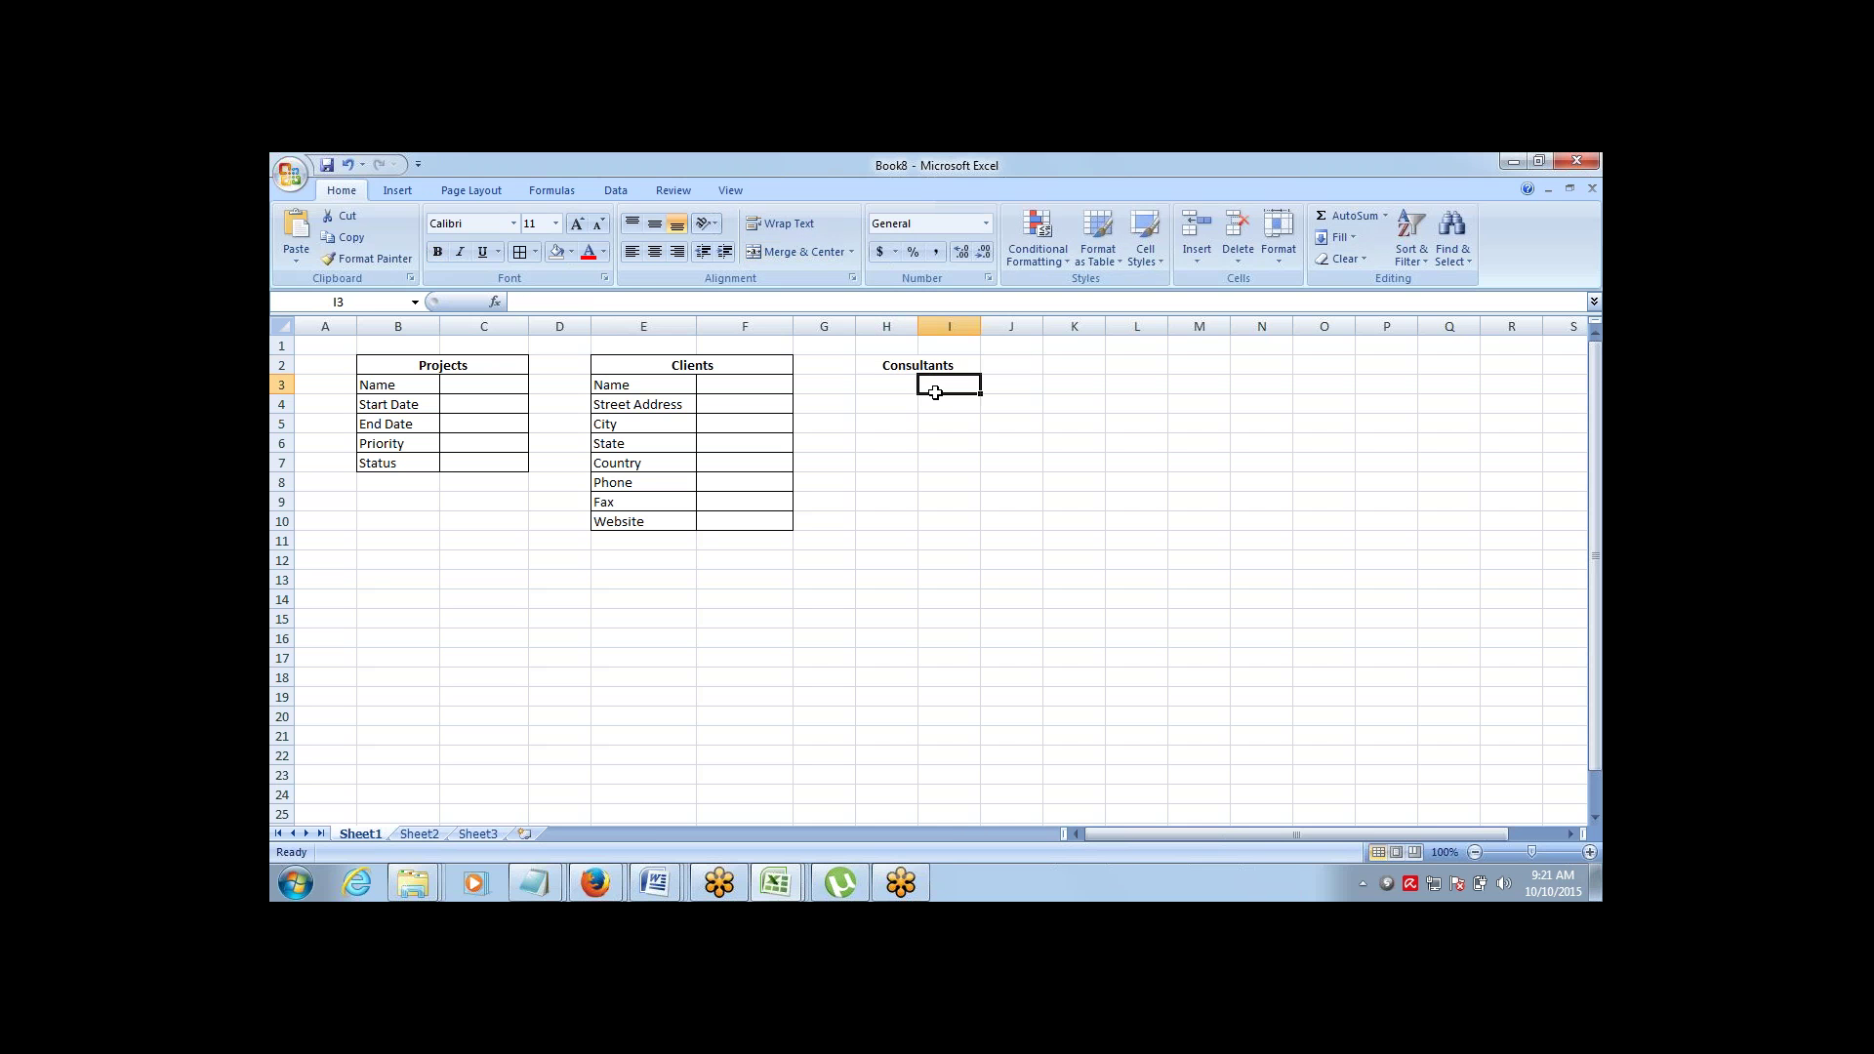
key("Up")
key("Down")
left_click(887, 385)
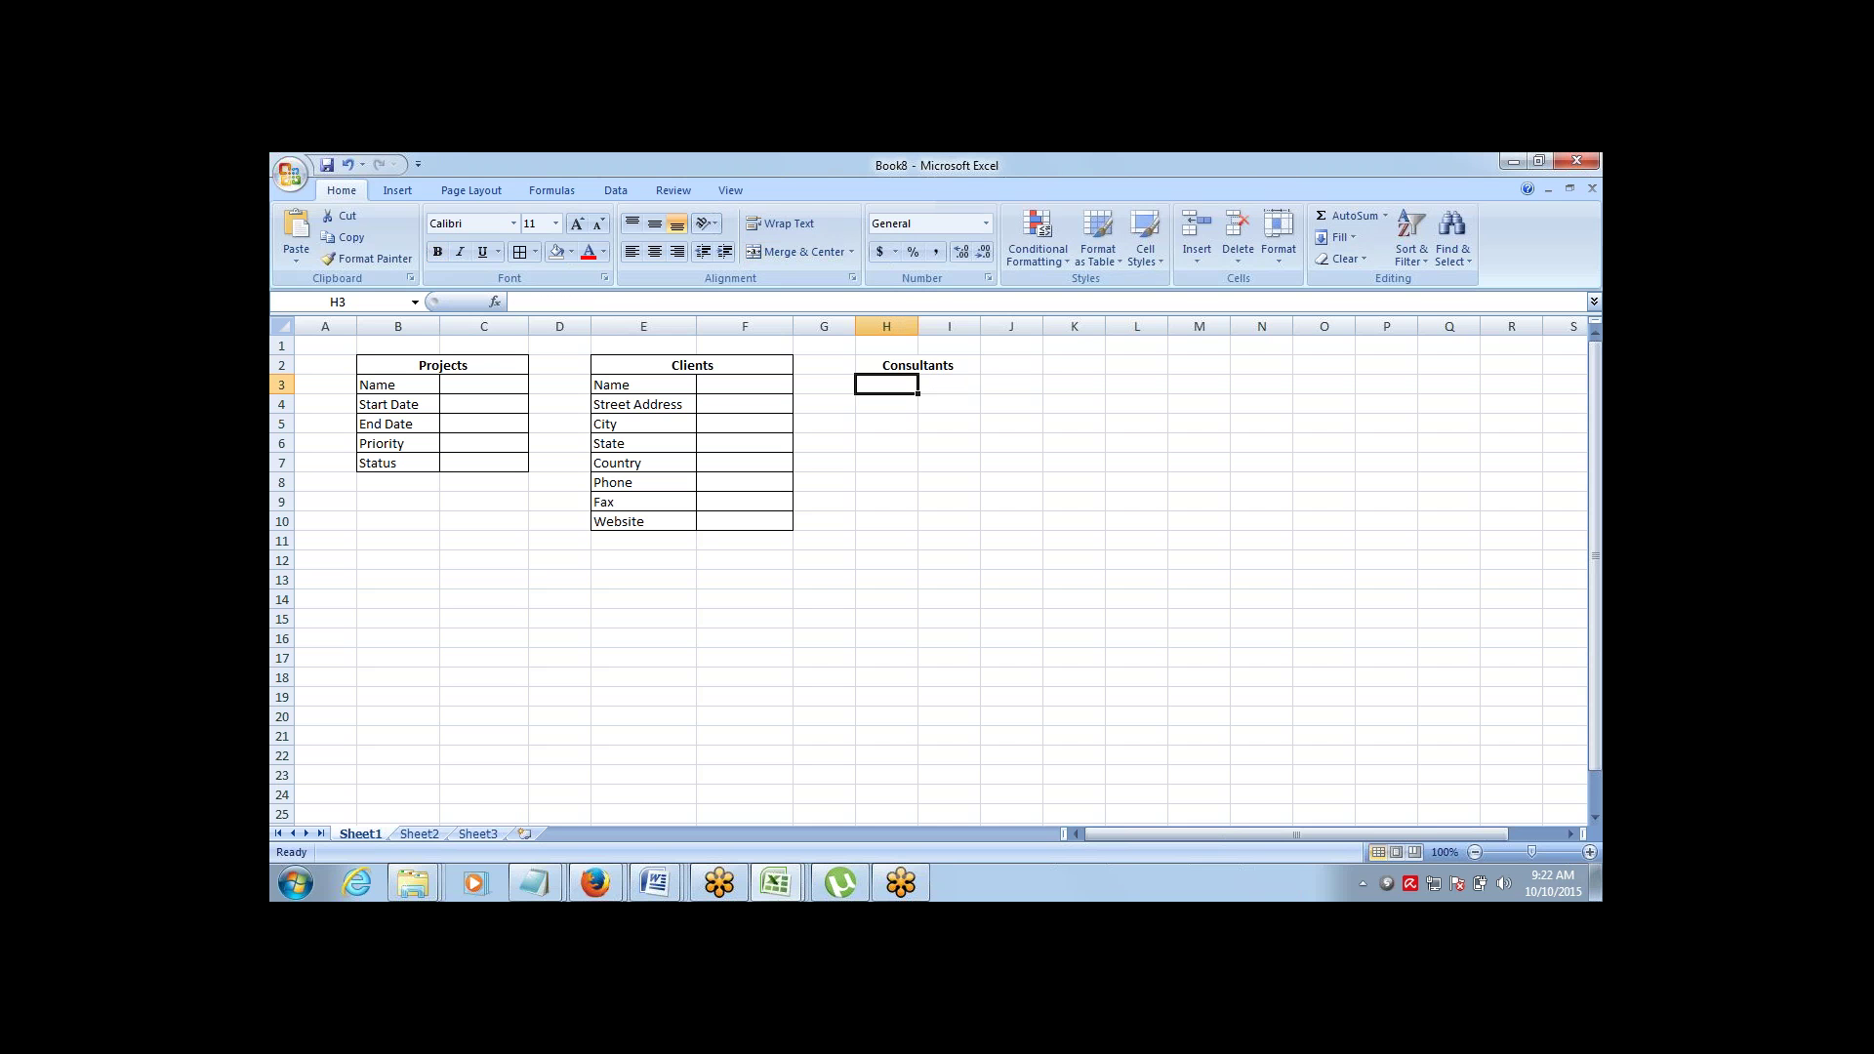
type("Fi")
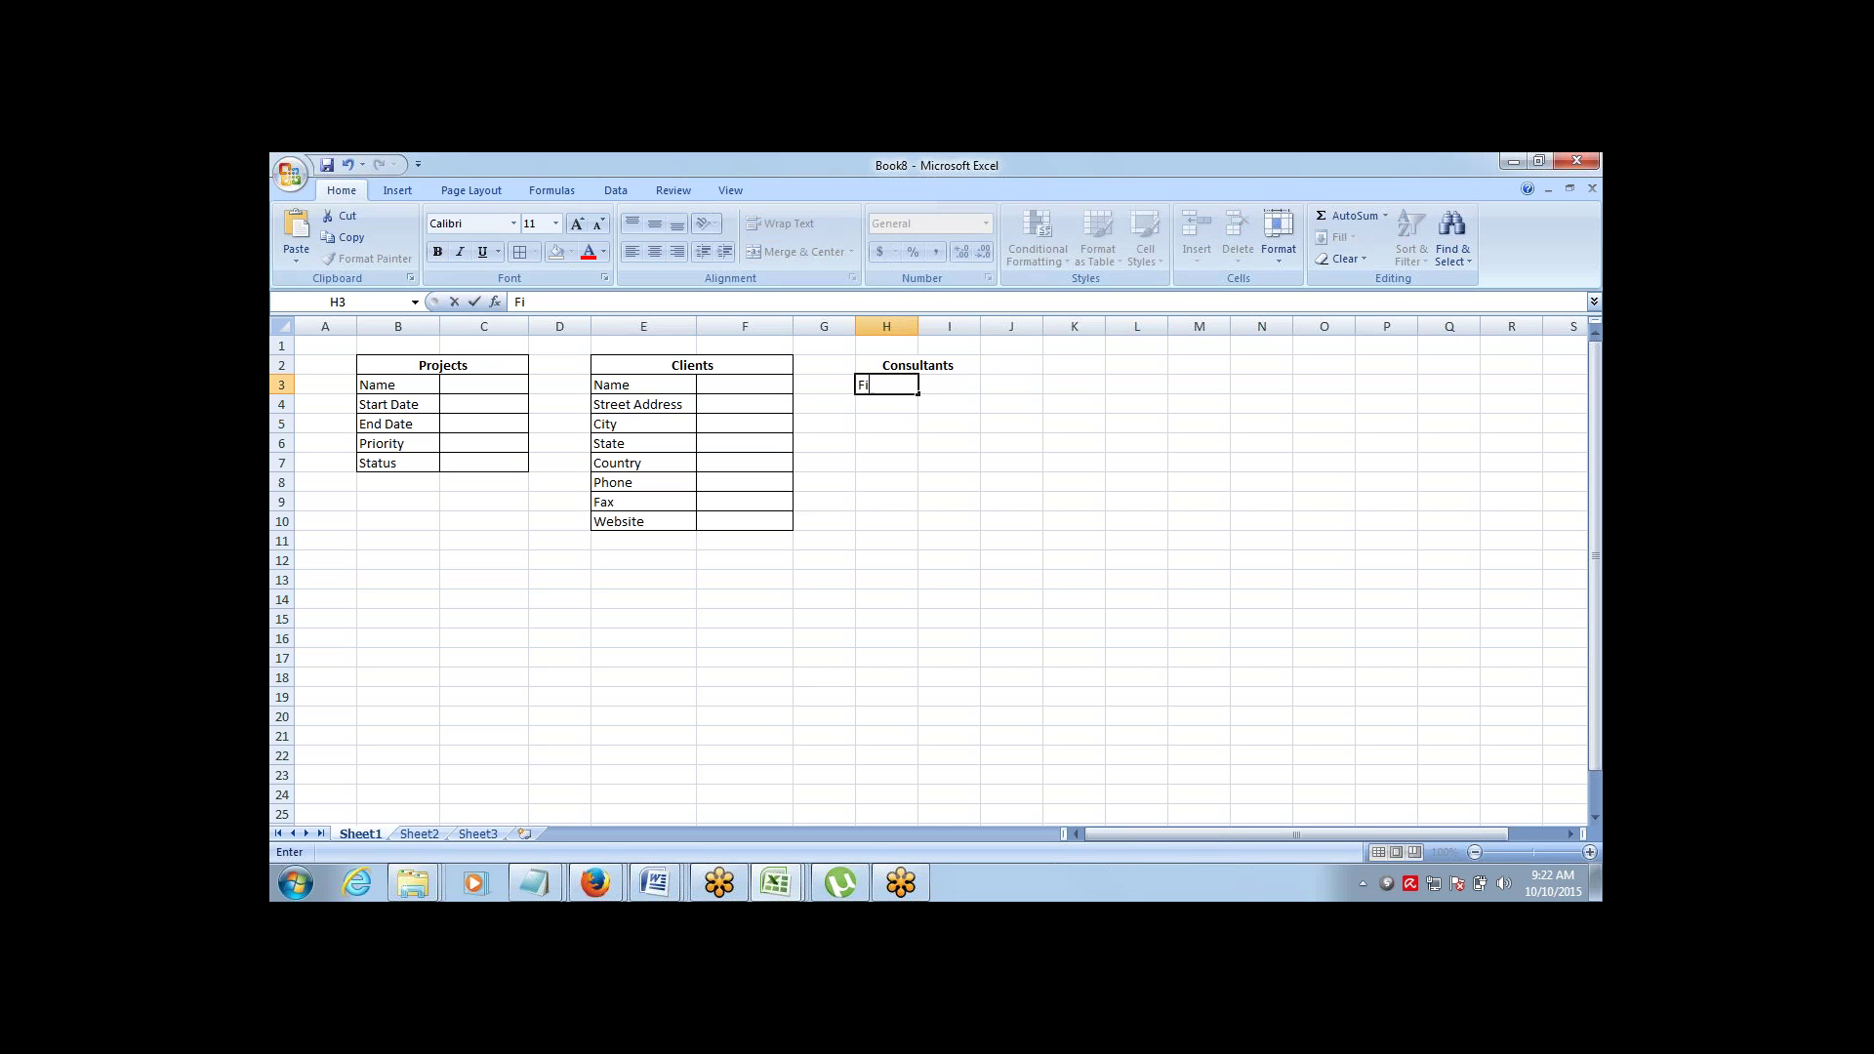
type("rst Name")
key("Tab")
key("Return")
type("Last Name")
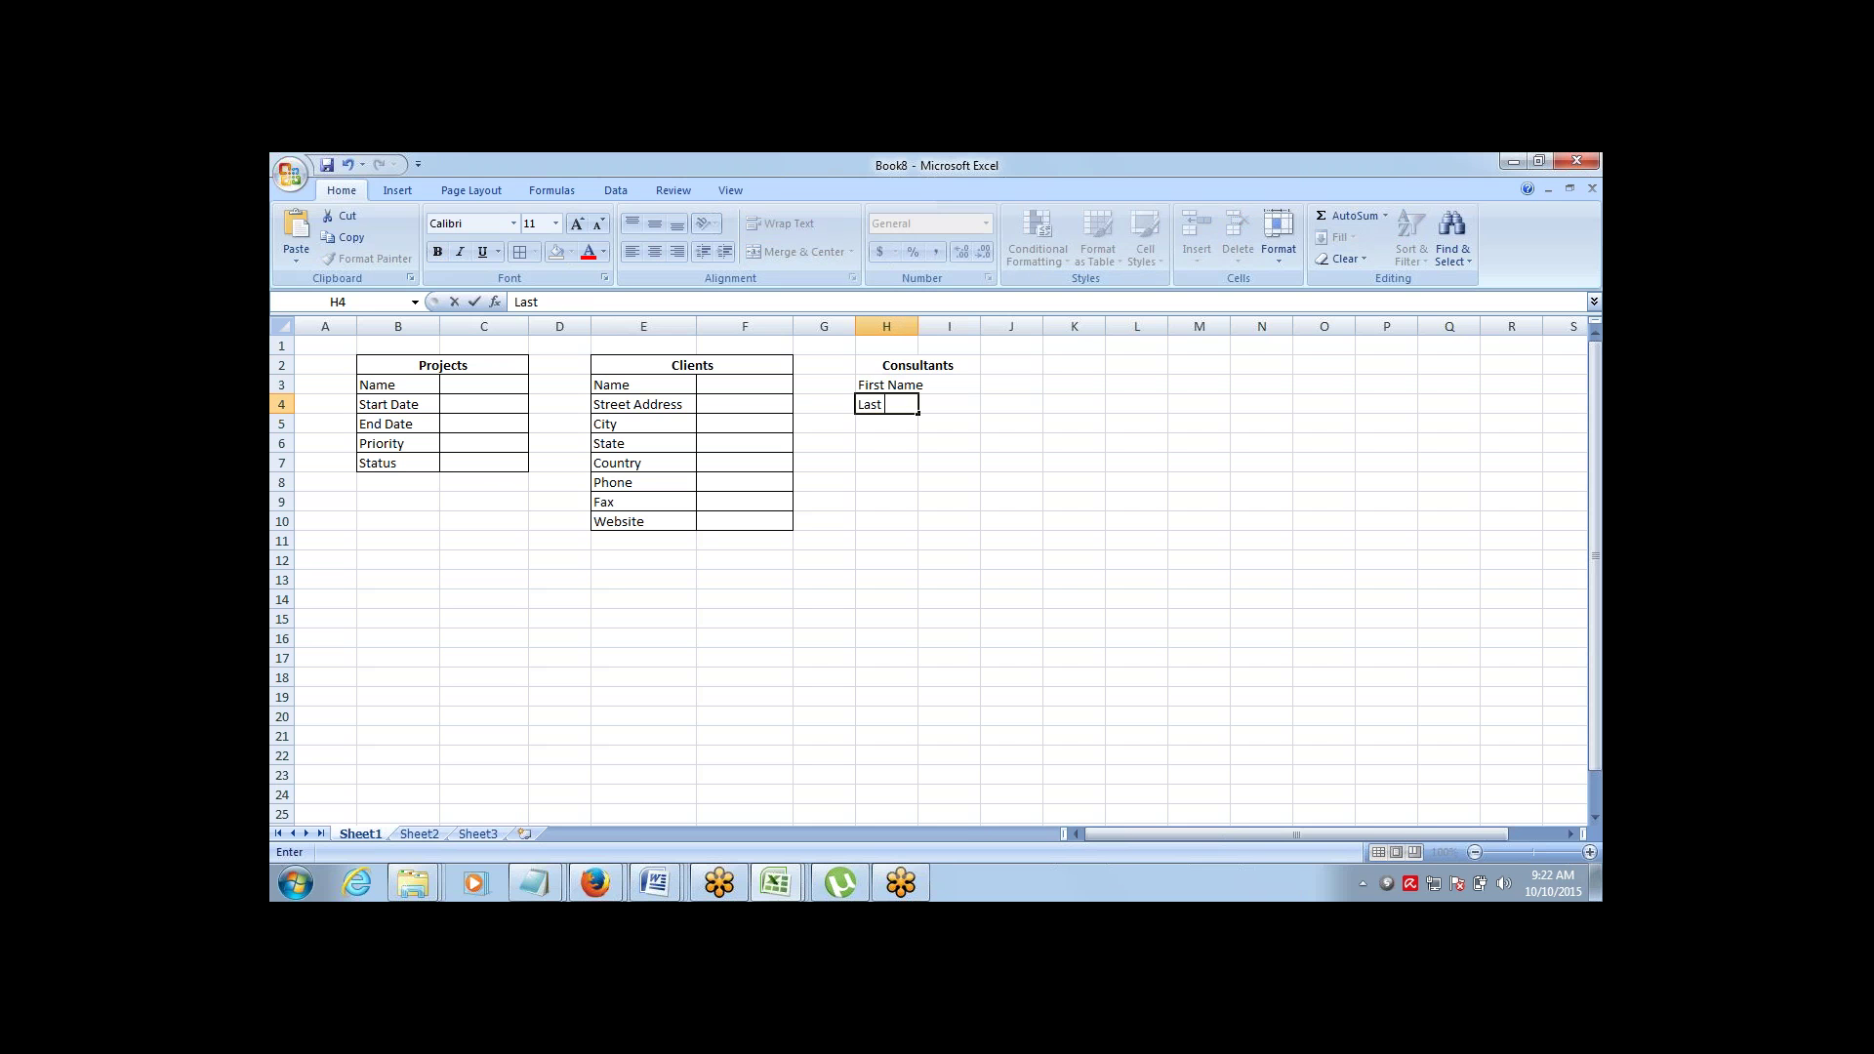
key("Tab")
key("Return")
Add the consultant fields "Email", "Phone" and "Mobile" in cells H5 to H7
type("Email")
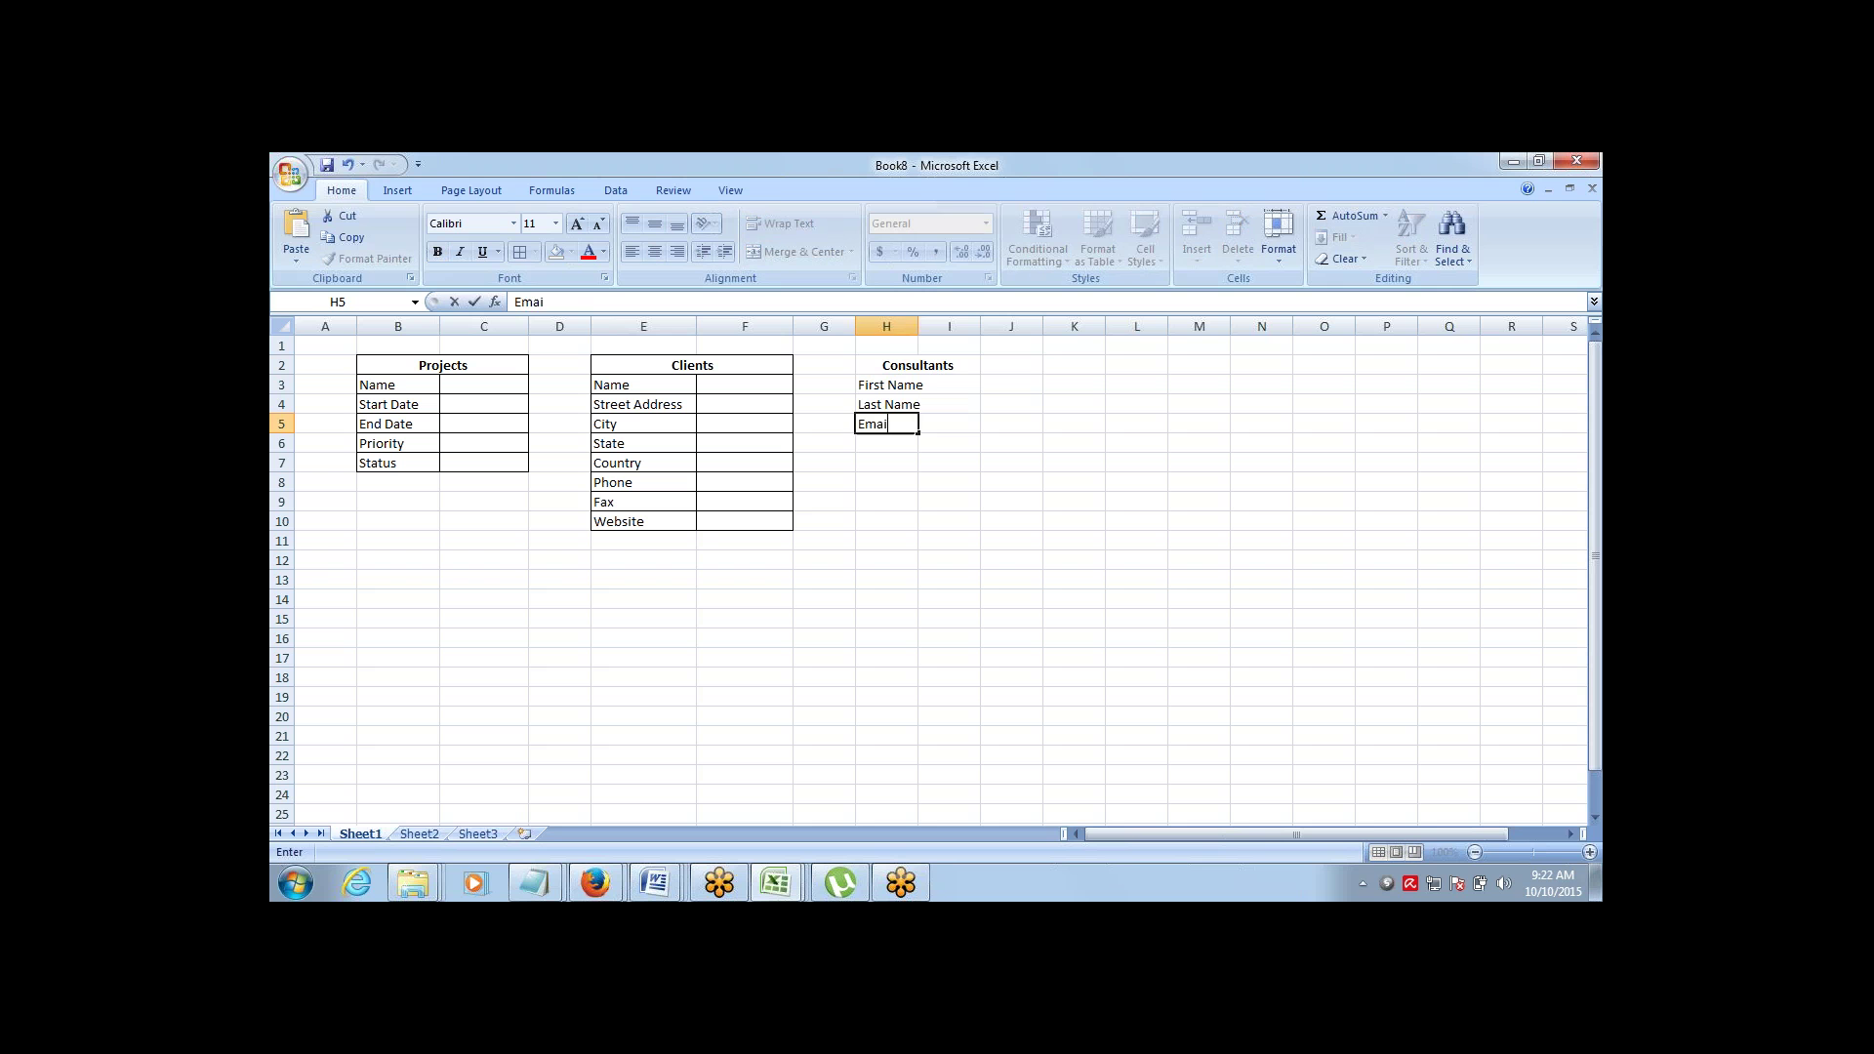
key("Tab")
key("Return")
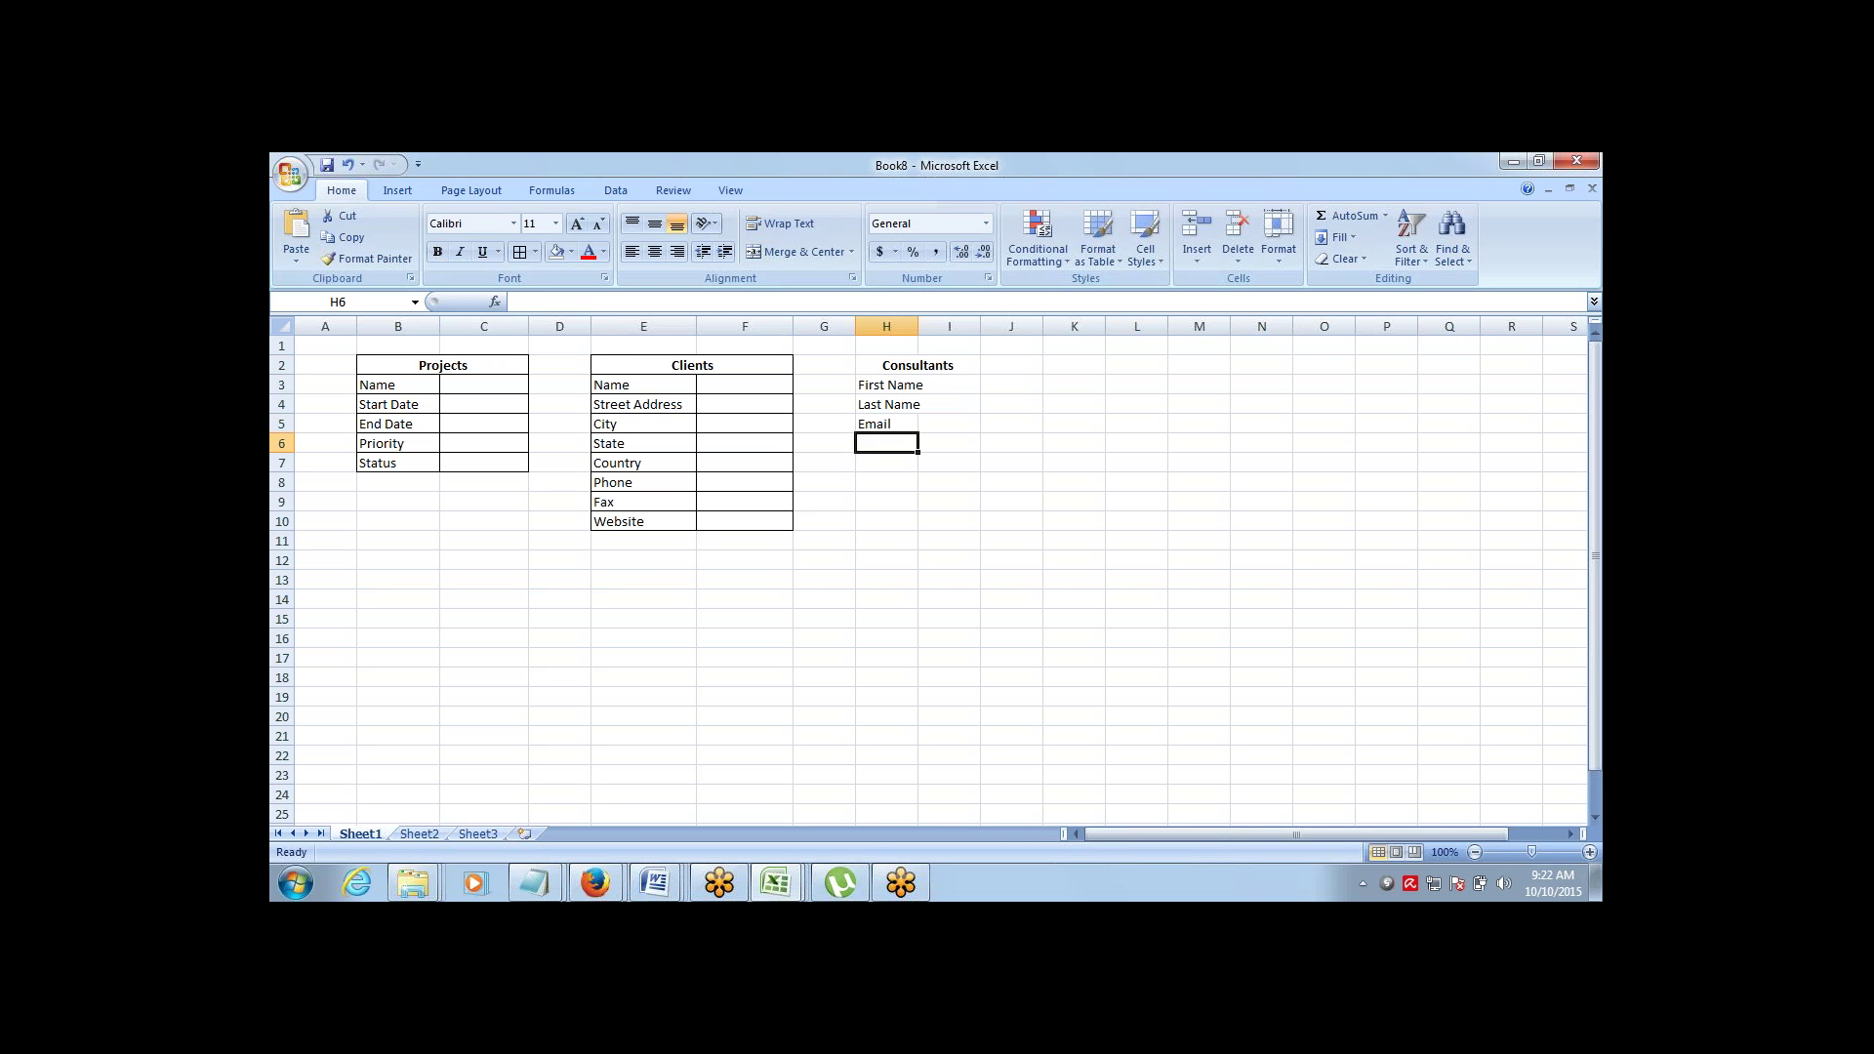
type("Phone")
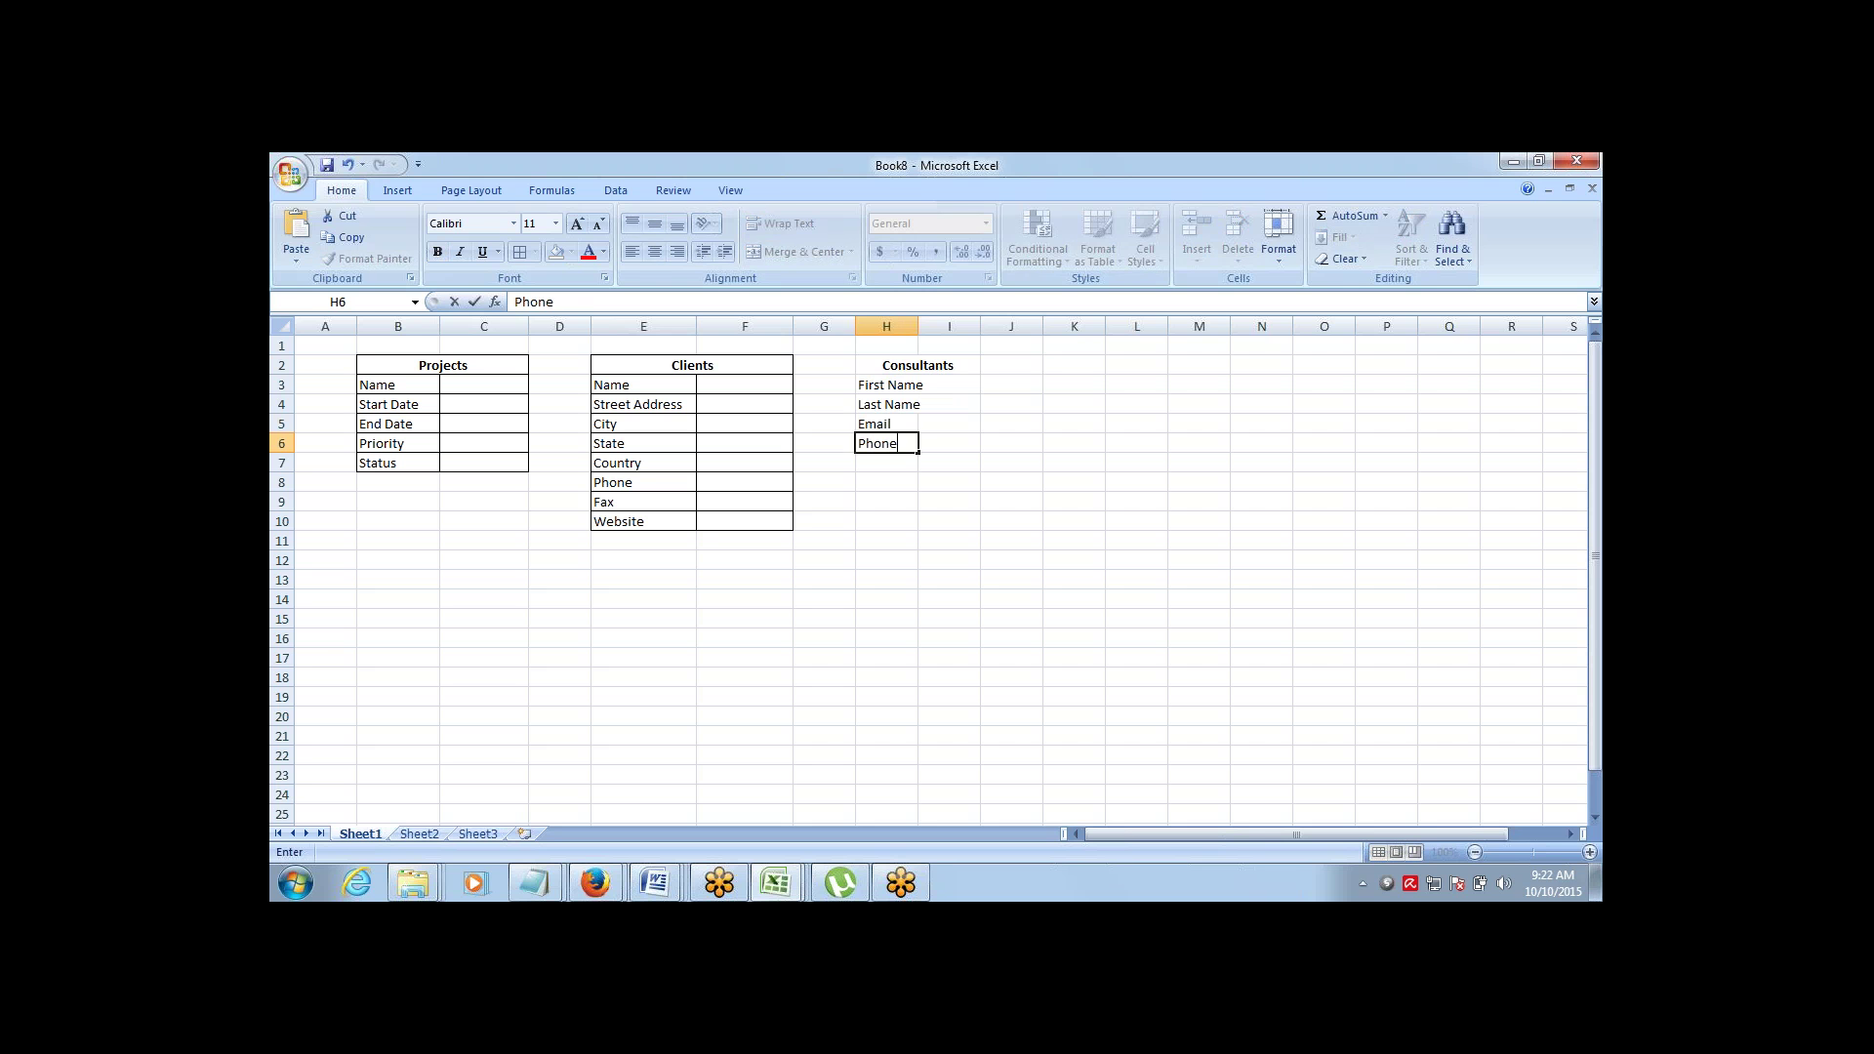
key("Tab")
key("Return")
type("Mov")
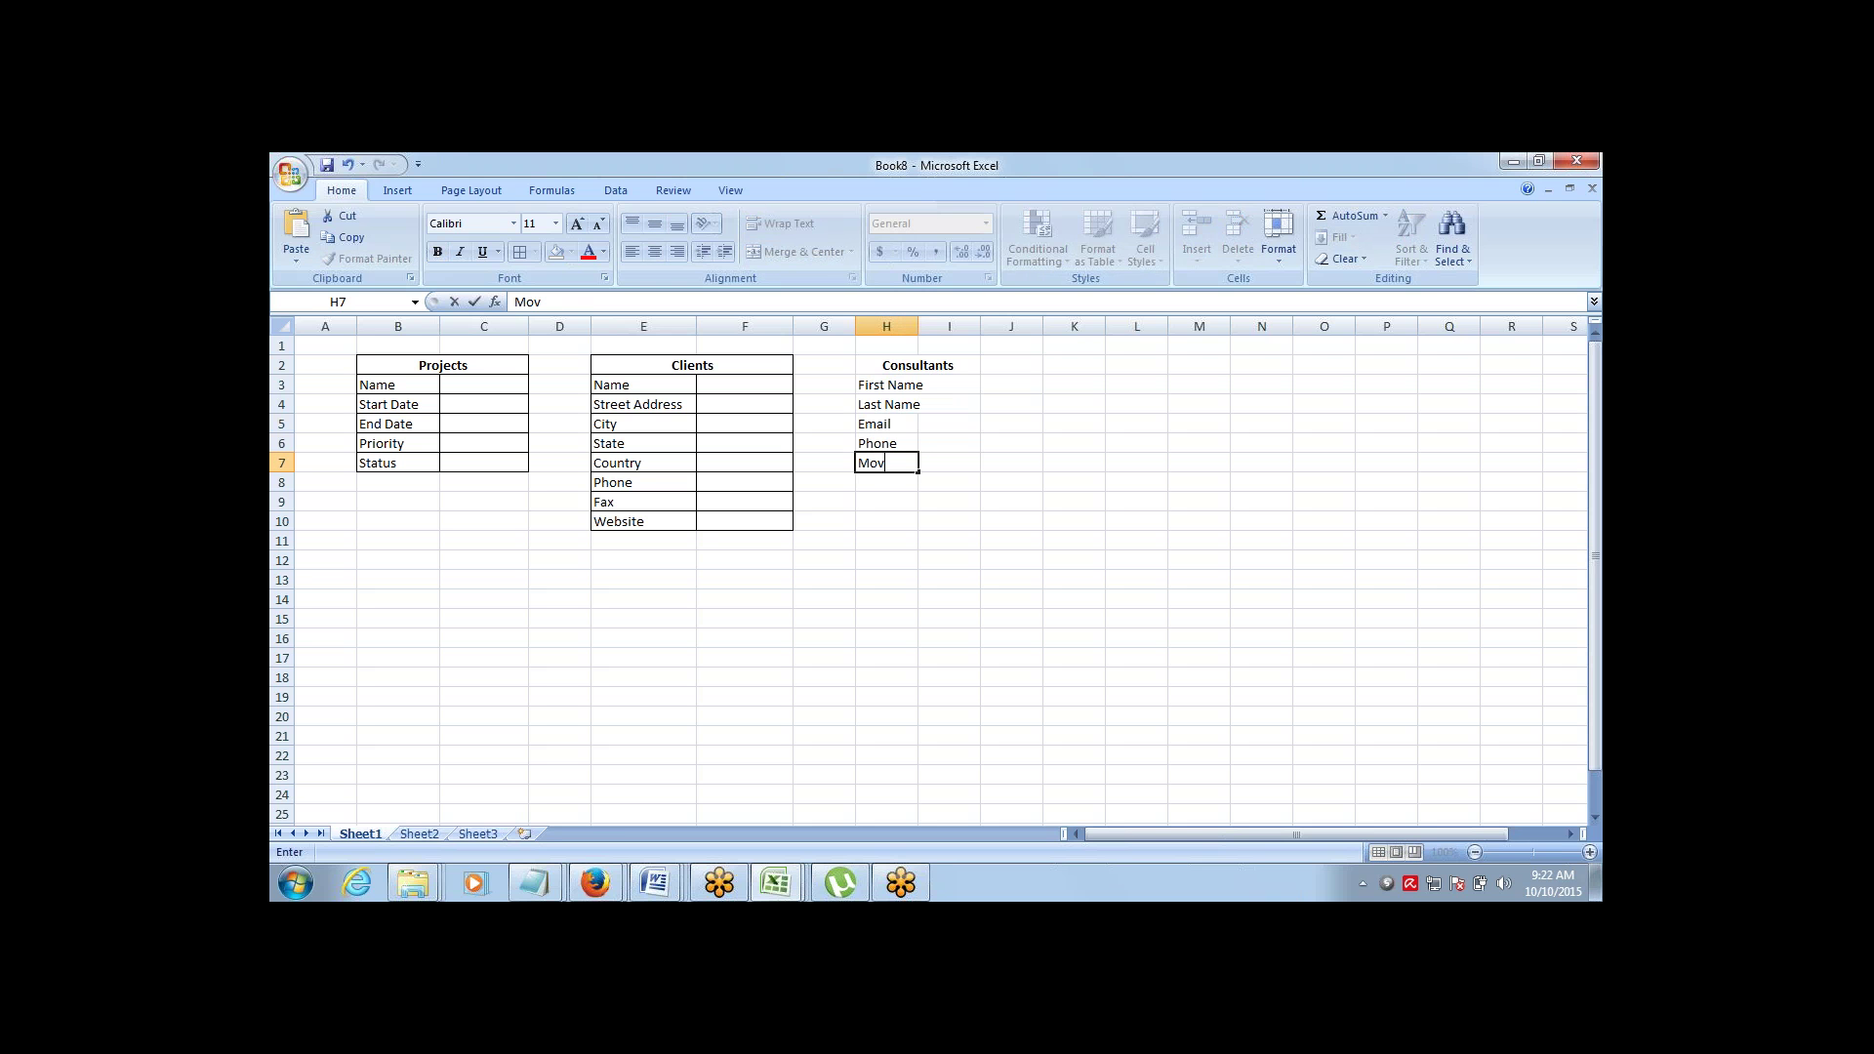
key("BackSpace")
type("bile")
key("Return")
Widen column H and apply borders around every cell of the Consultants table in H2:I7
key("Up")
key("Up")
key("Up")
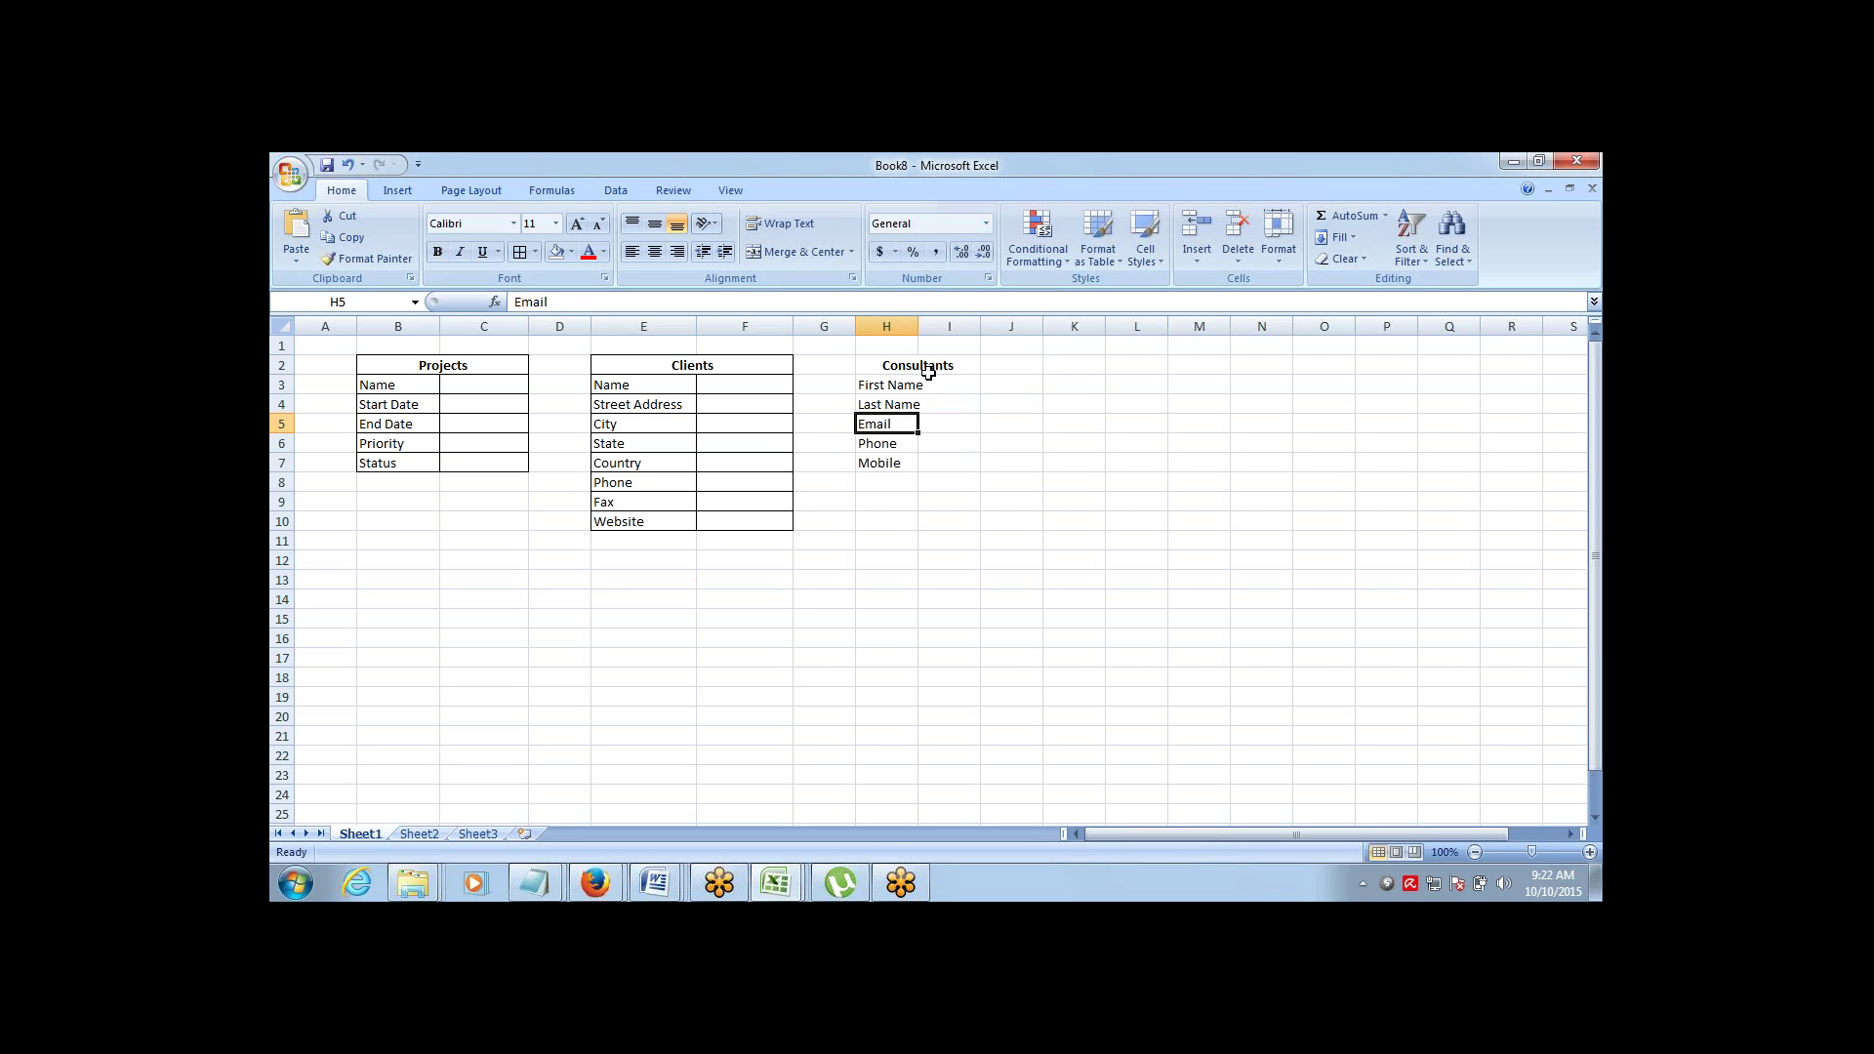
left_click_drag(918, 327, 919, 461)
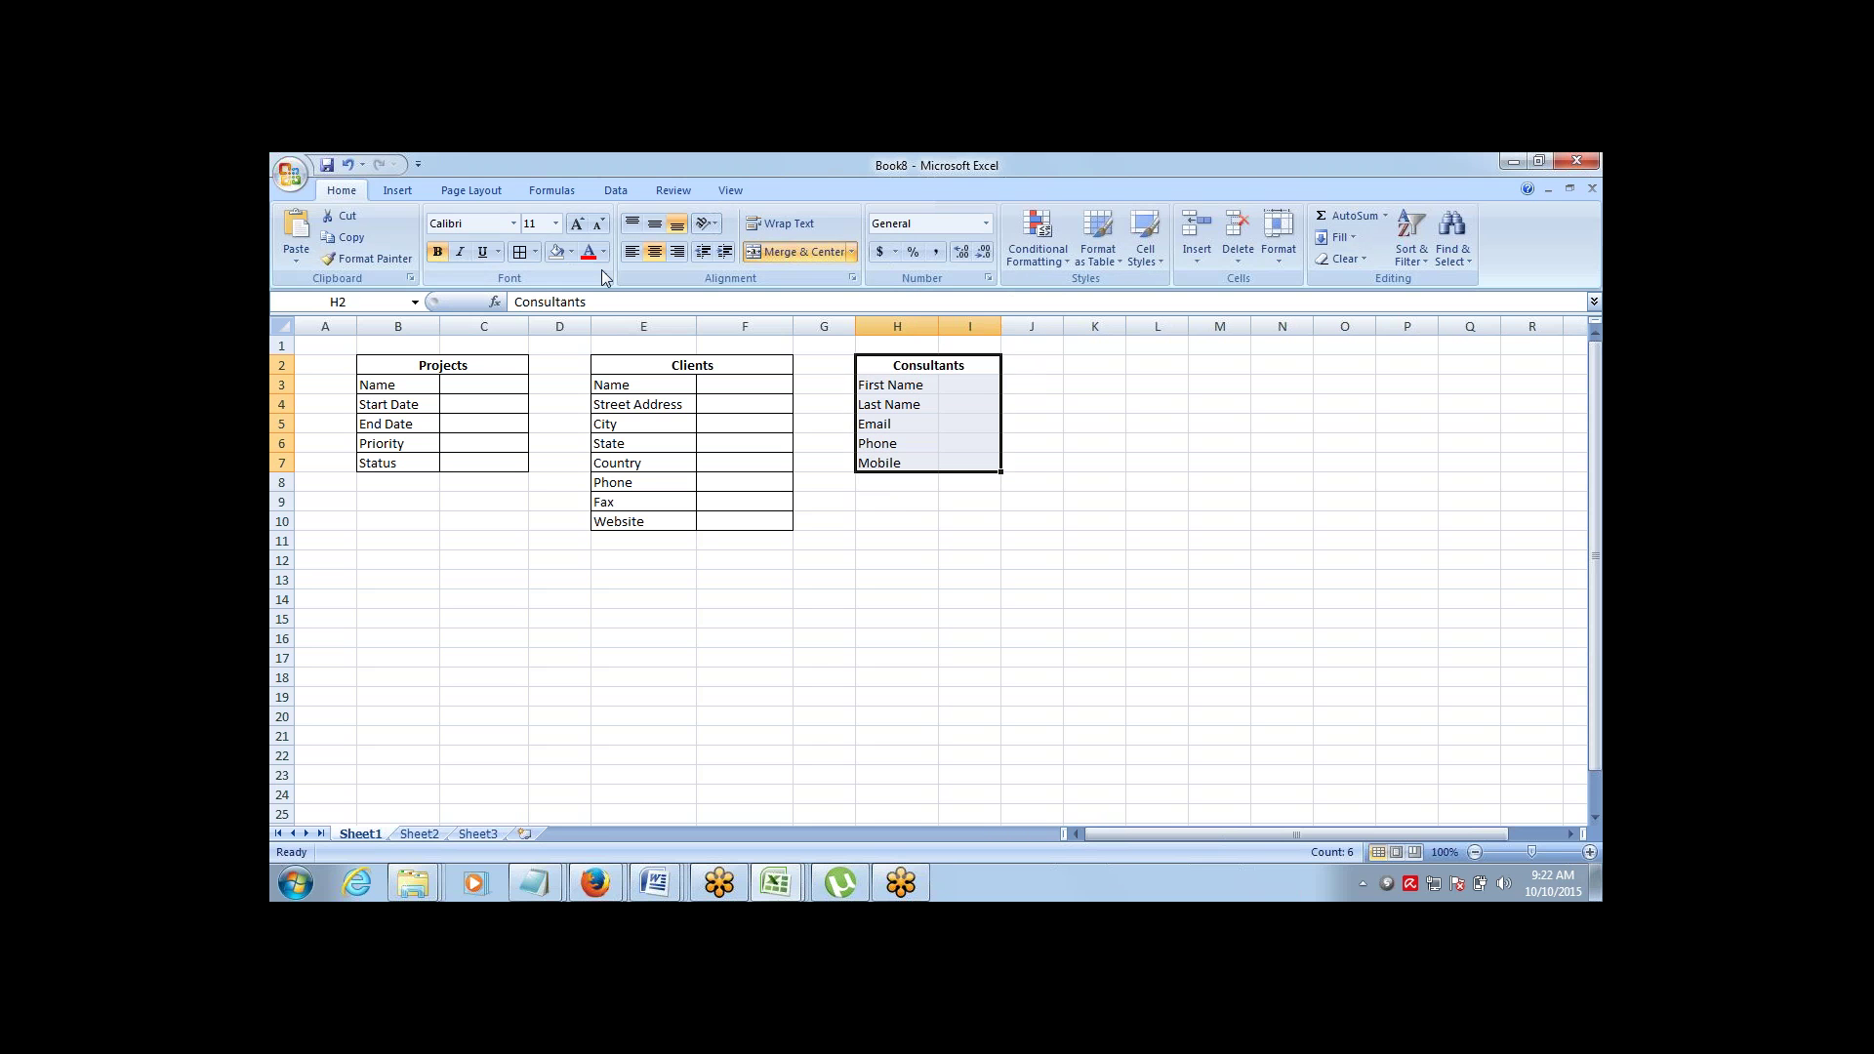
left_click(521, 252)
Review the Projects, Clients and Consultants tables by selecting each in turn, plus the blank Projects value cells C3:C7
left_click(707, 479)
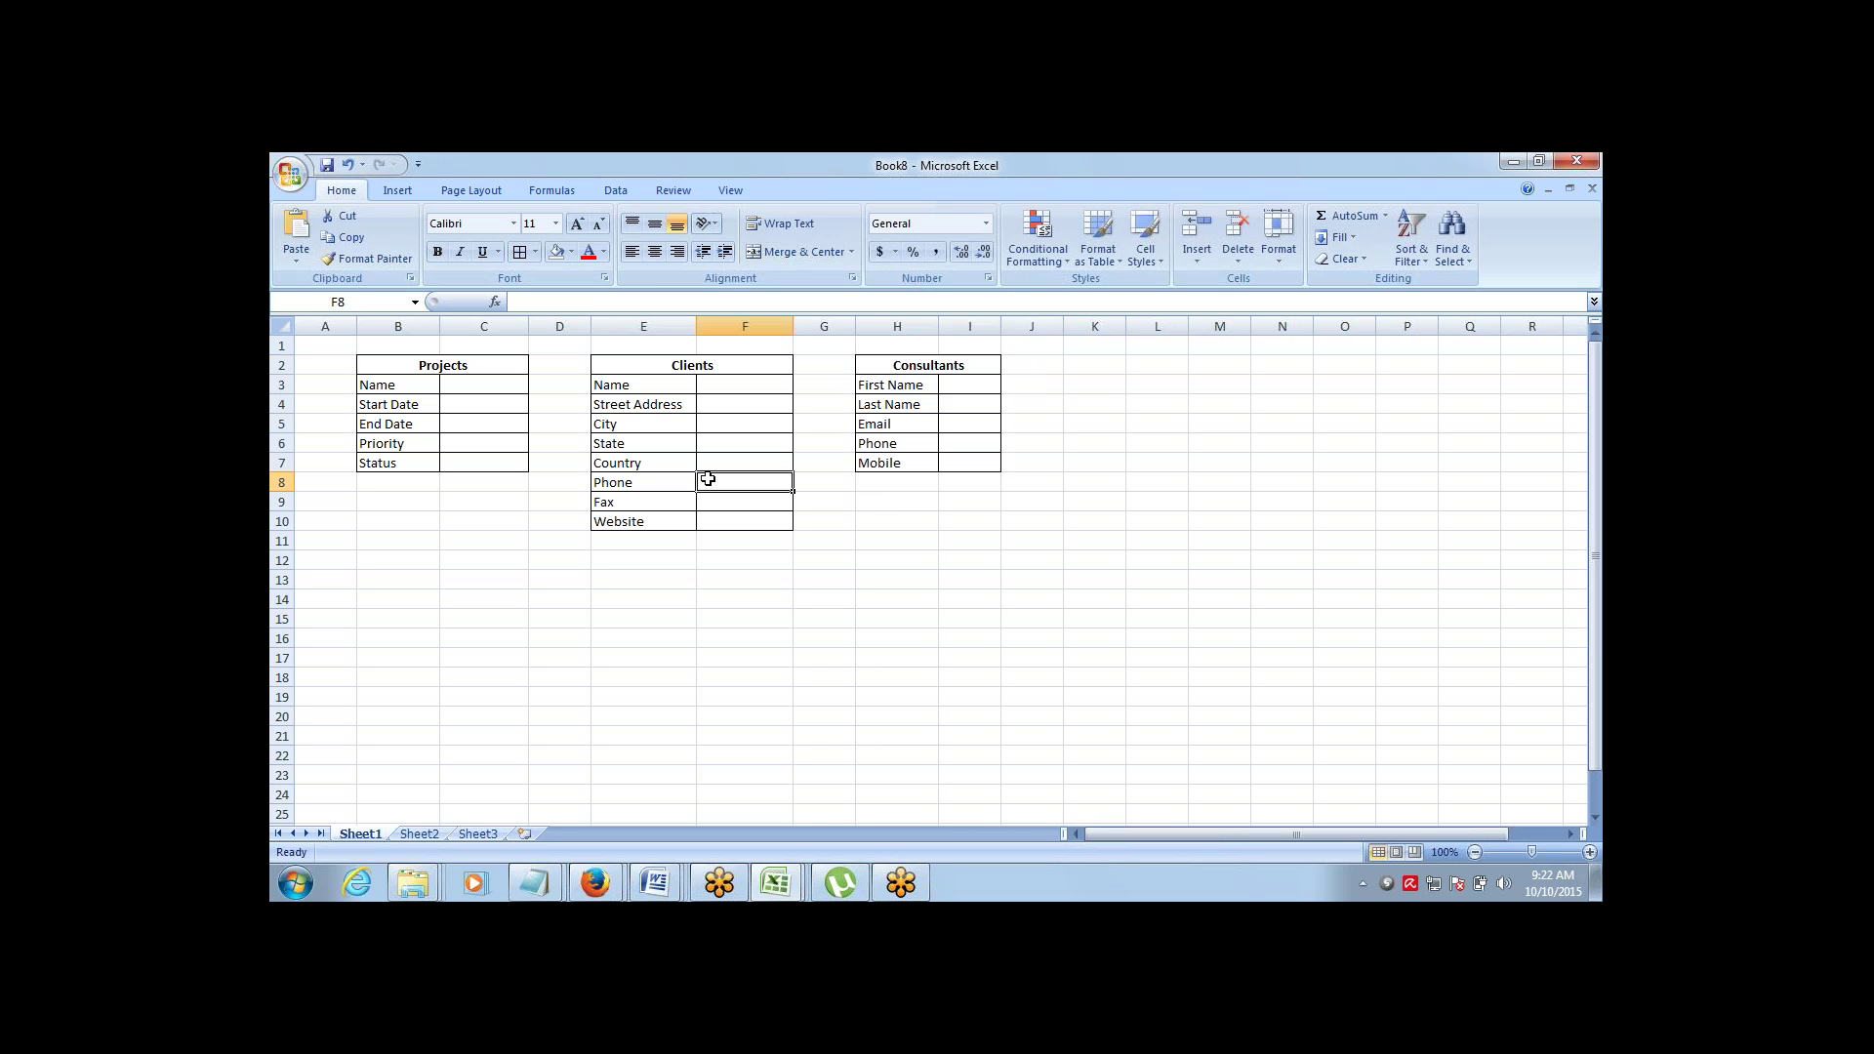
key("Left")
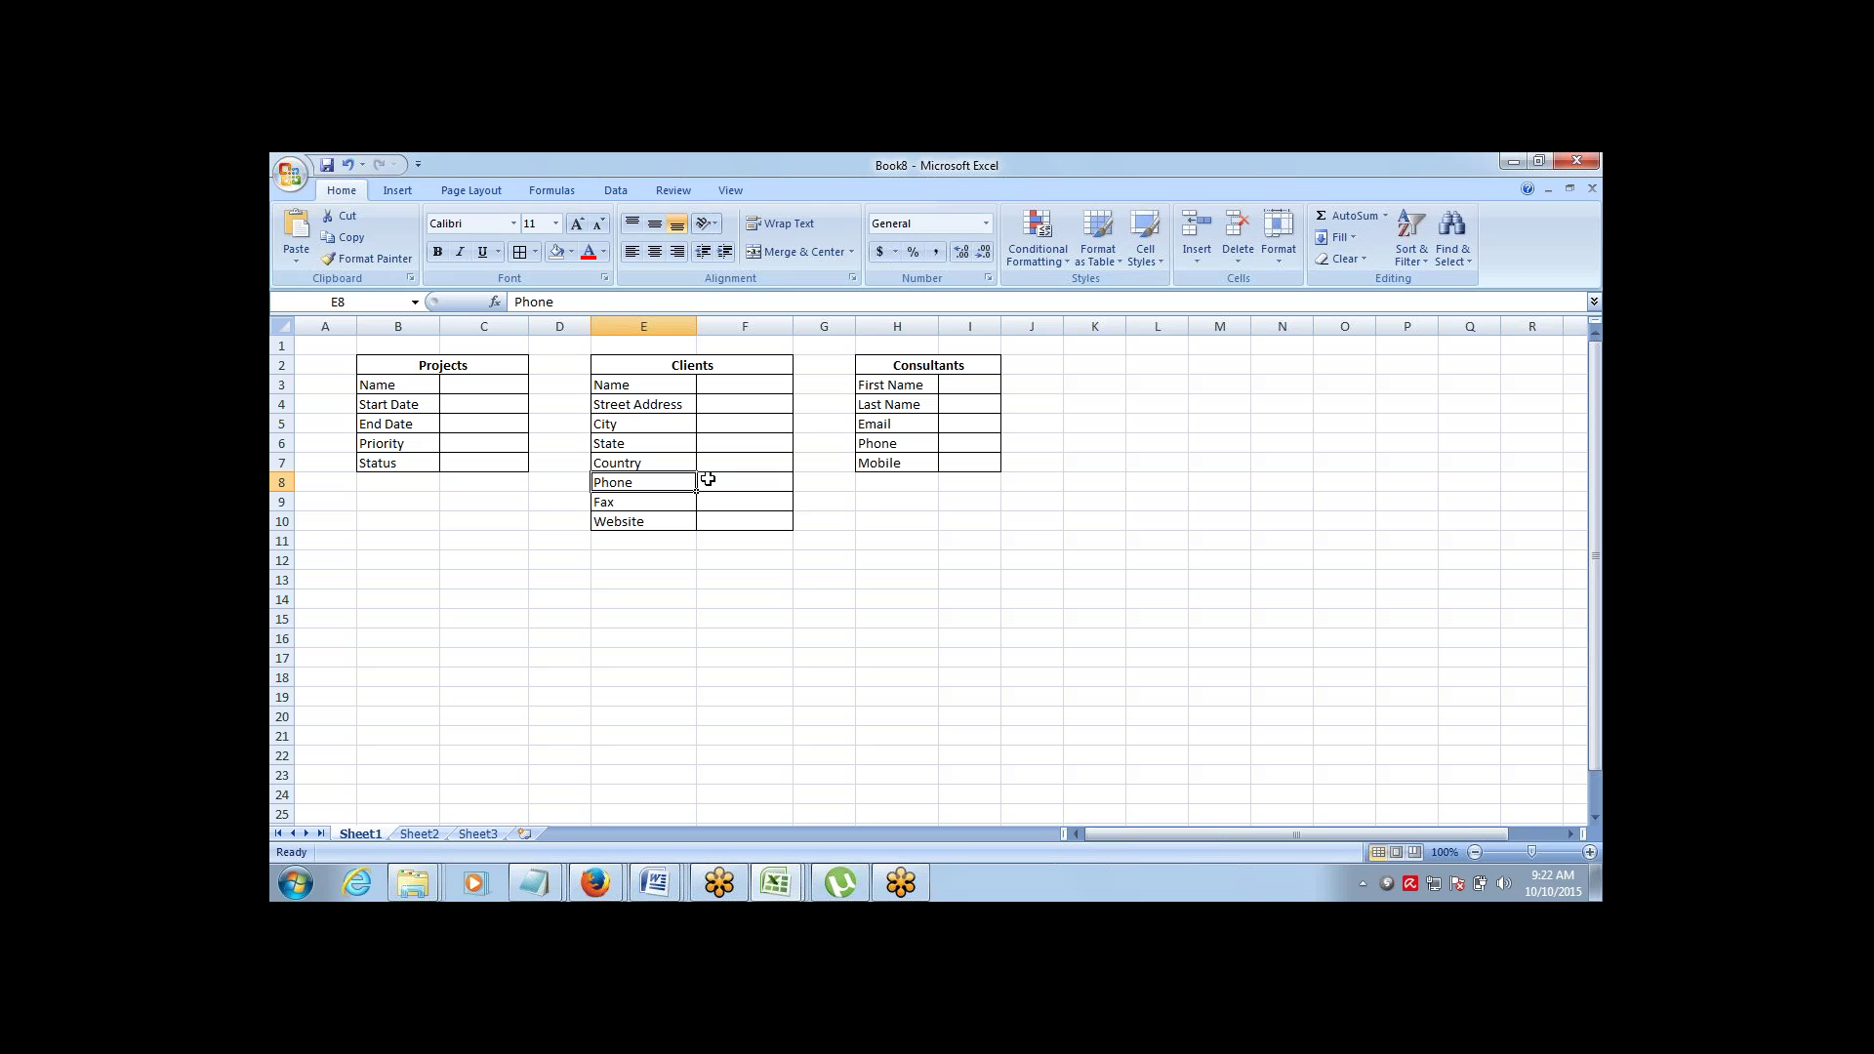
key("Up")
key("Up")
key("Up")
key("Up")
key("Up")
key("Up")
key("Up")
key("Down")
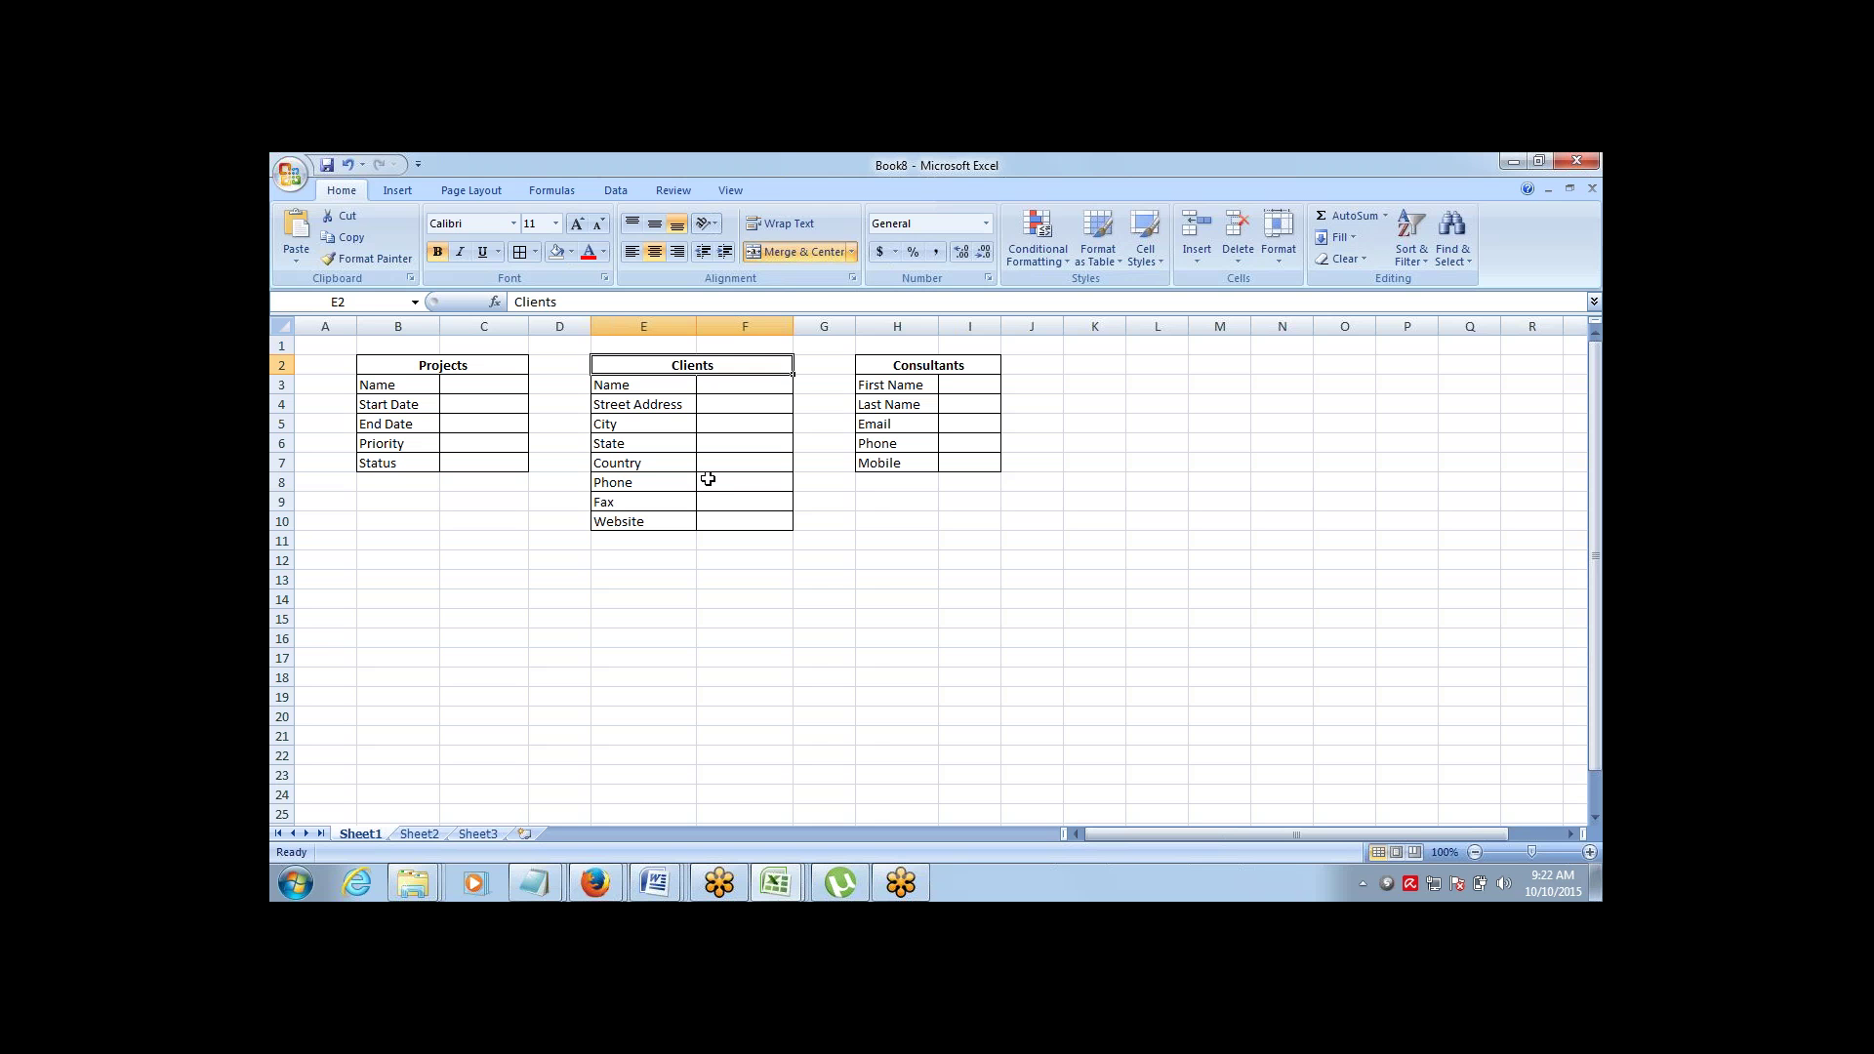
key("Left")
key("Left")
key("ctrl+a")
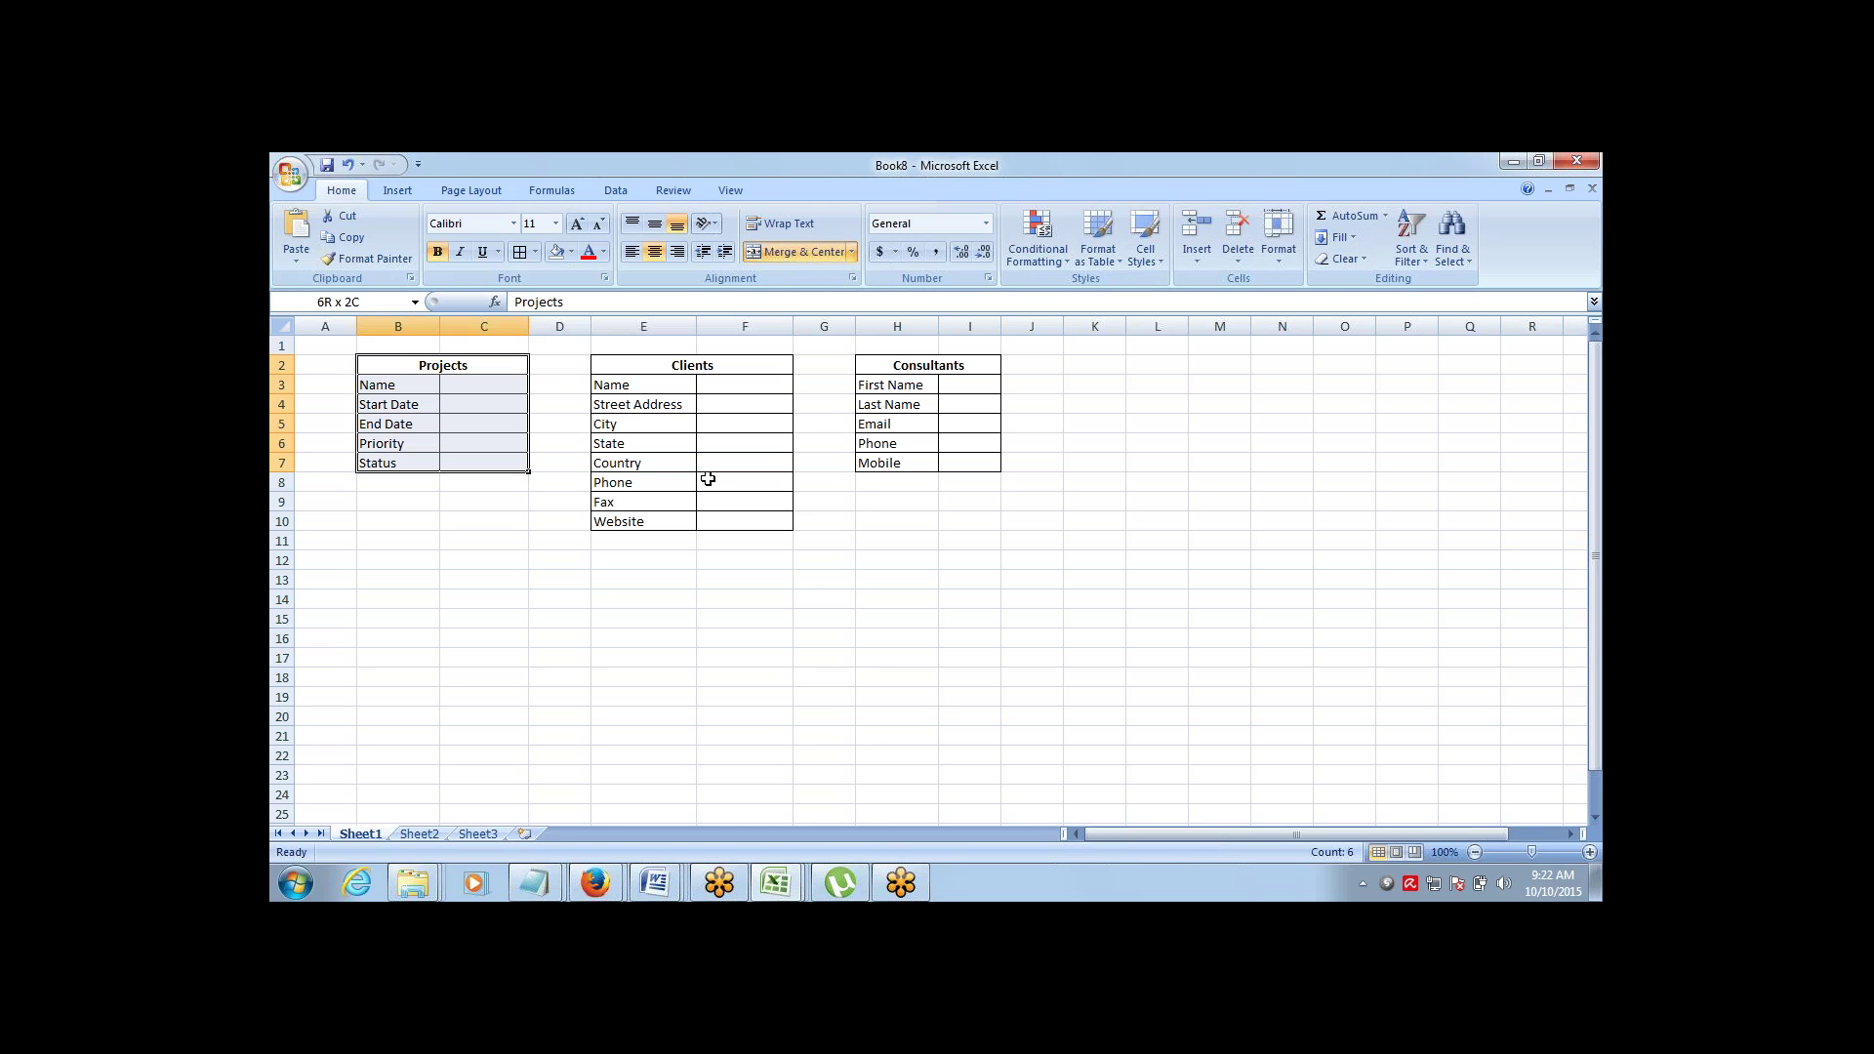
key("Right")
key("Right")
key("ctrl+a")
key("Up")
key("Down")
key("Right")
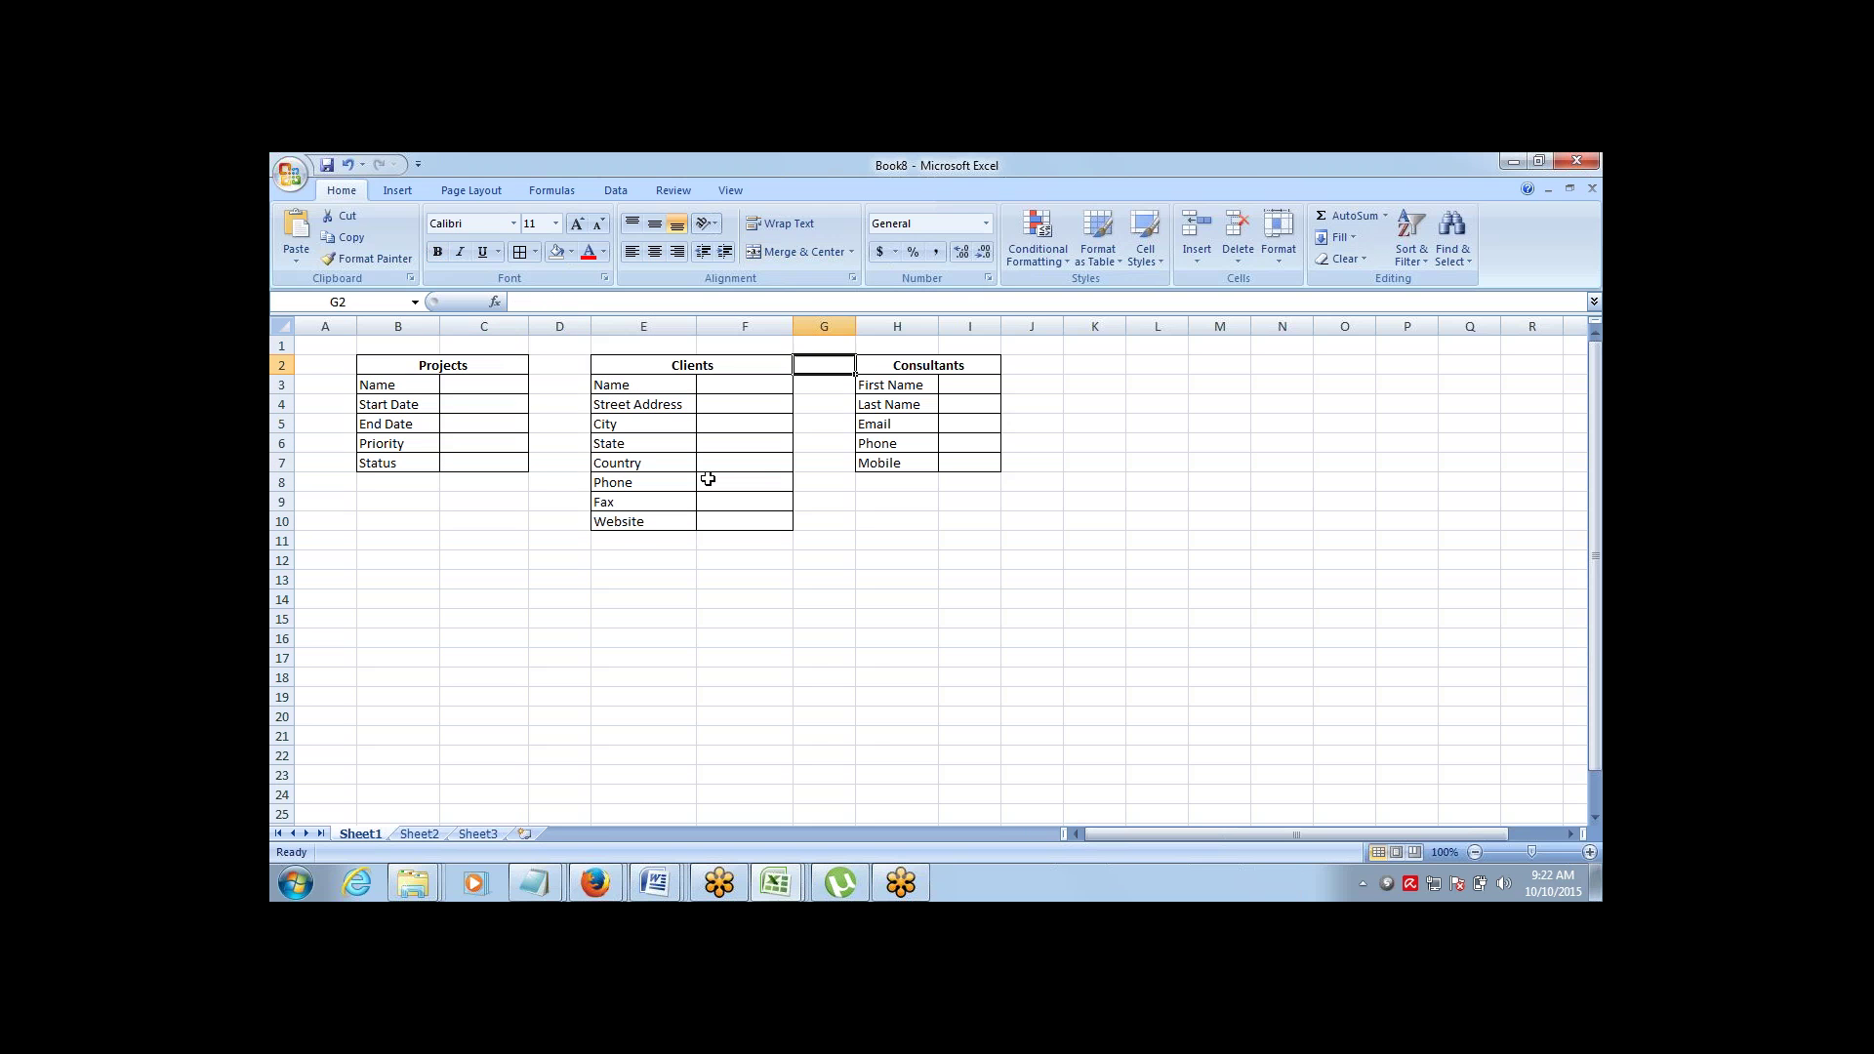
key("Right")
key("ctrl+a")
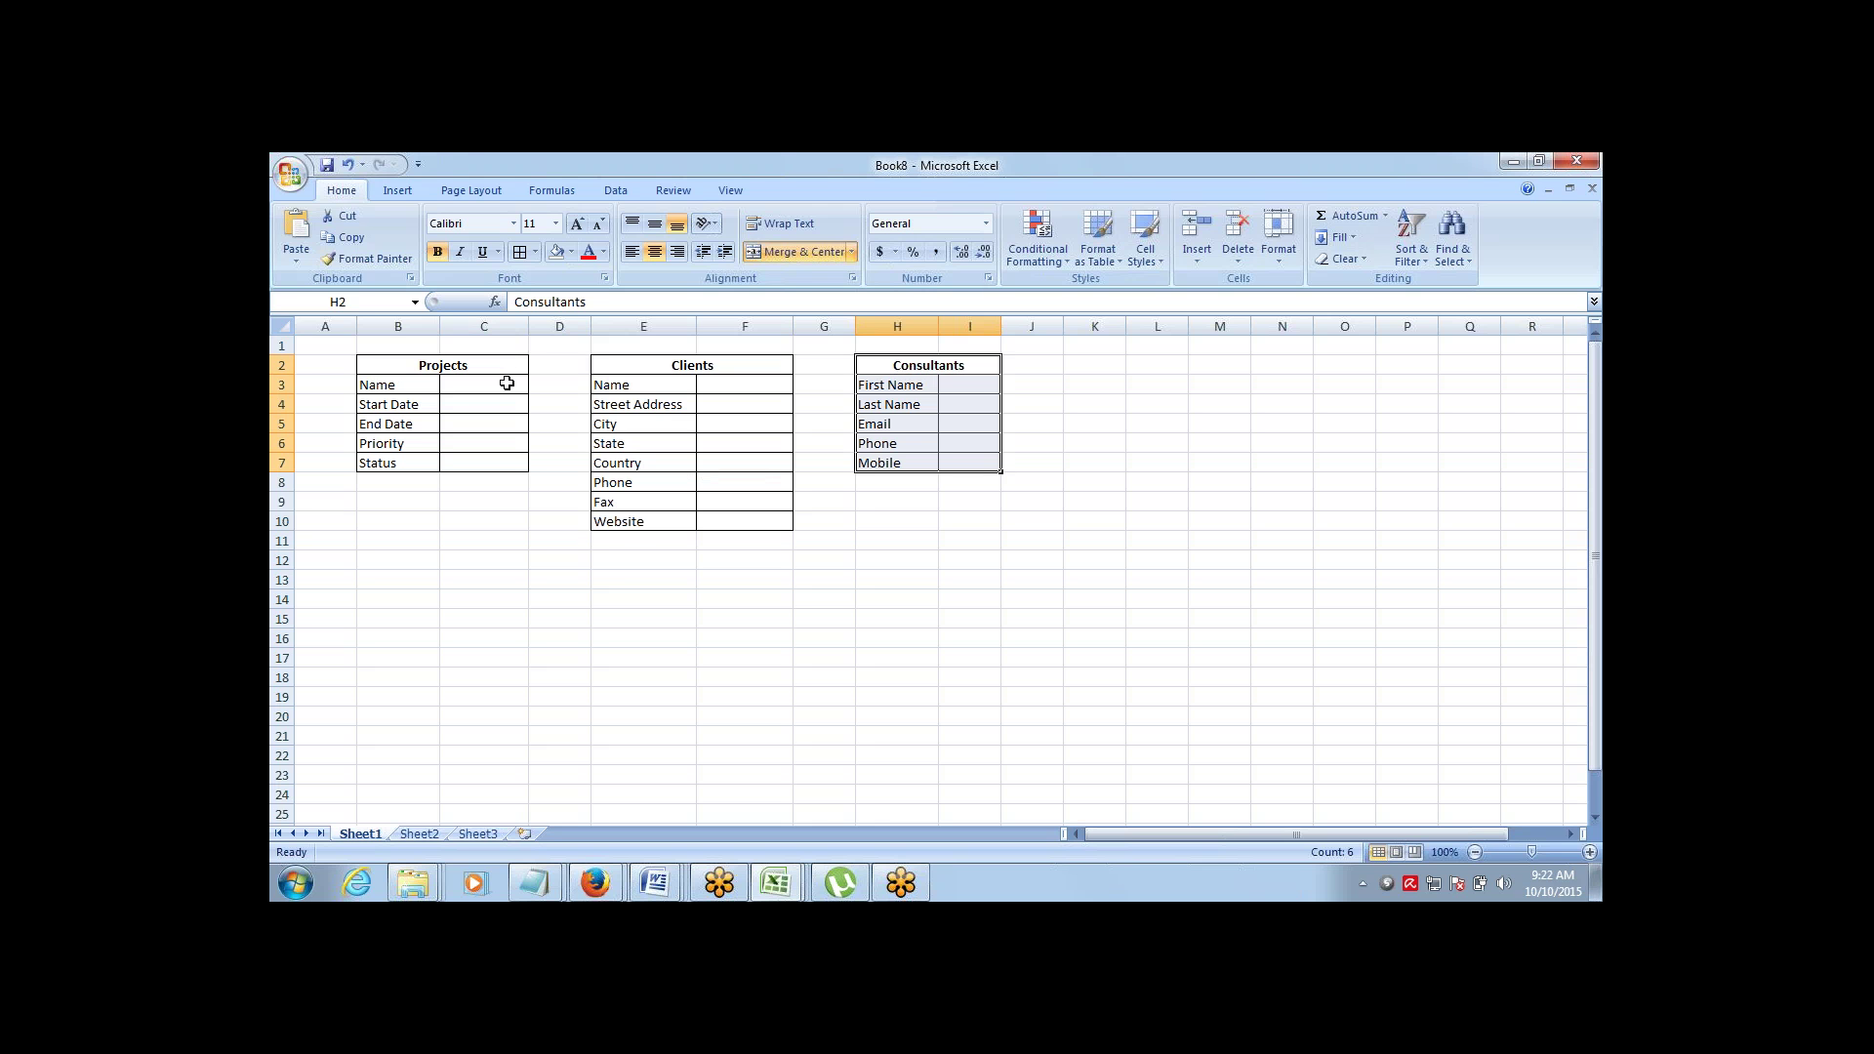
left_click_drag(507, 383, 509, 447)
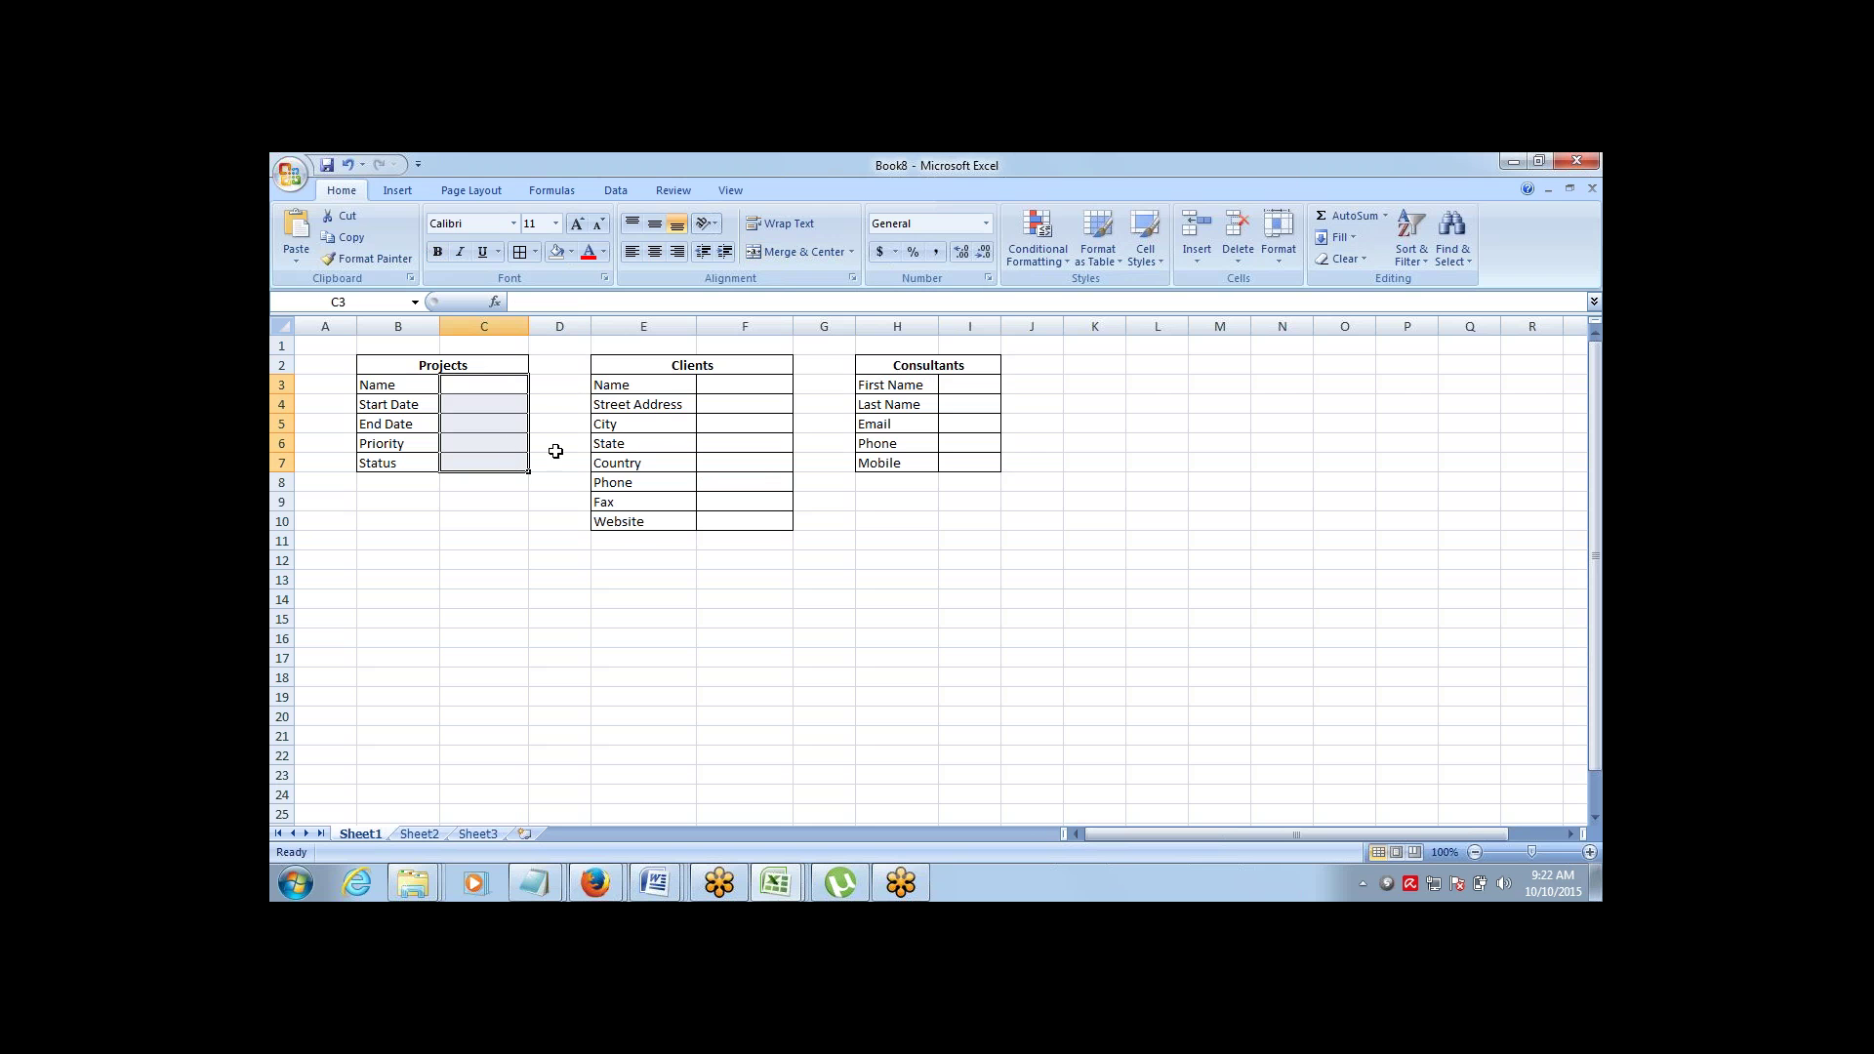
Review the Clients table in Excel and the list of available apps in Salesforce, dismissing the activation notice and the reminder window
left_click_drag(695, 363, 697, 514)
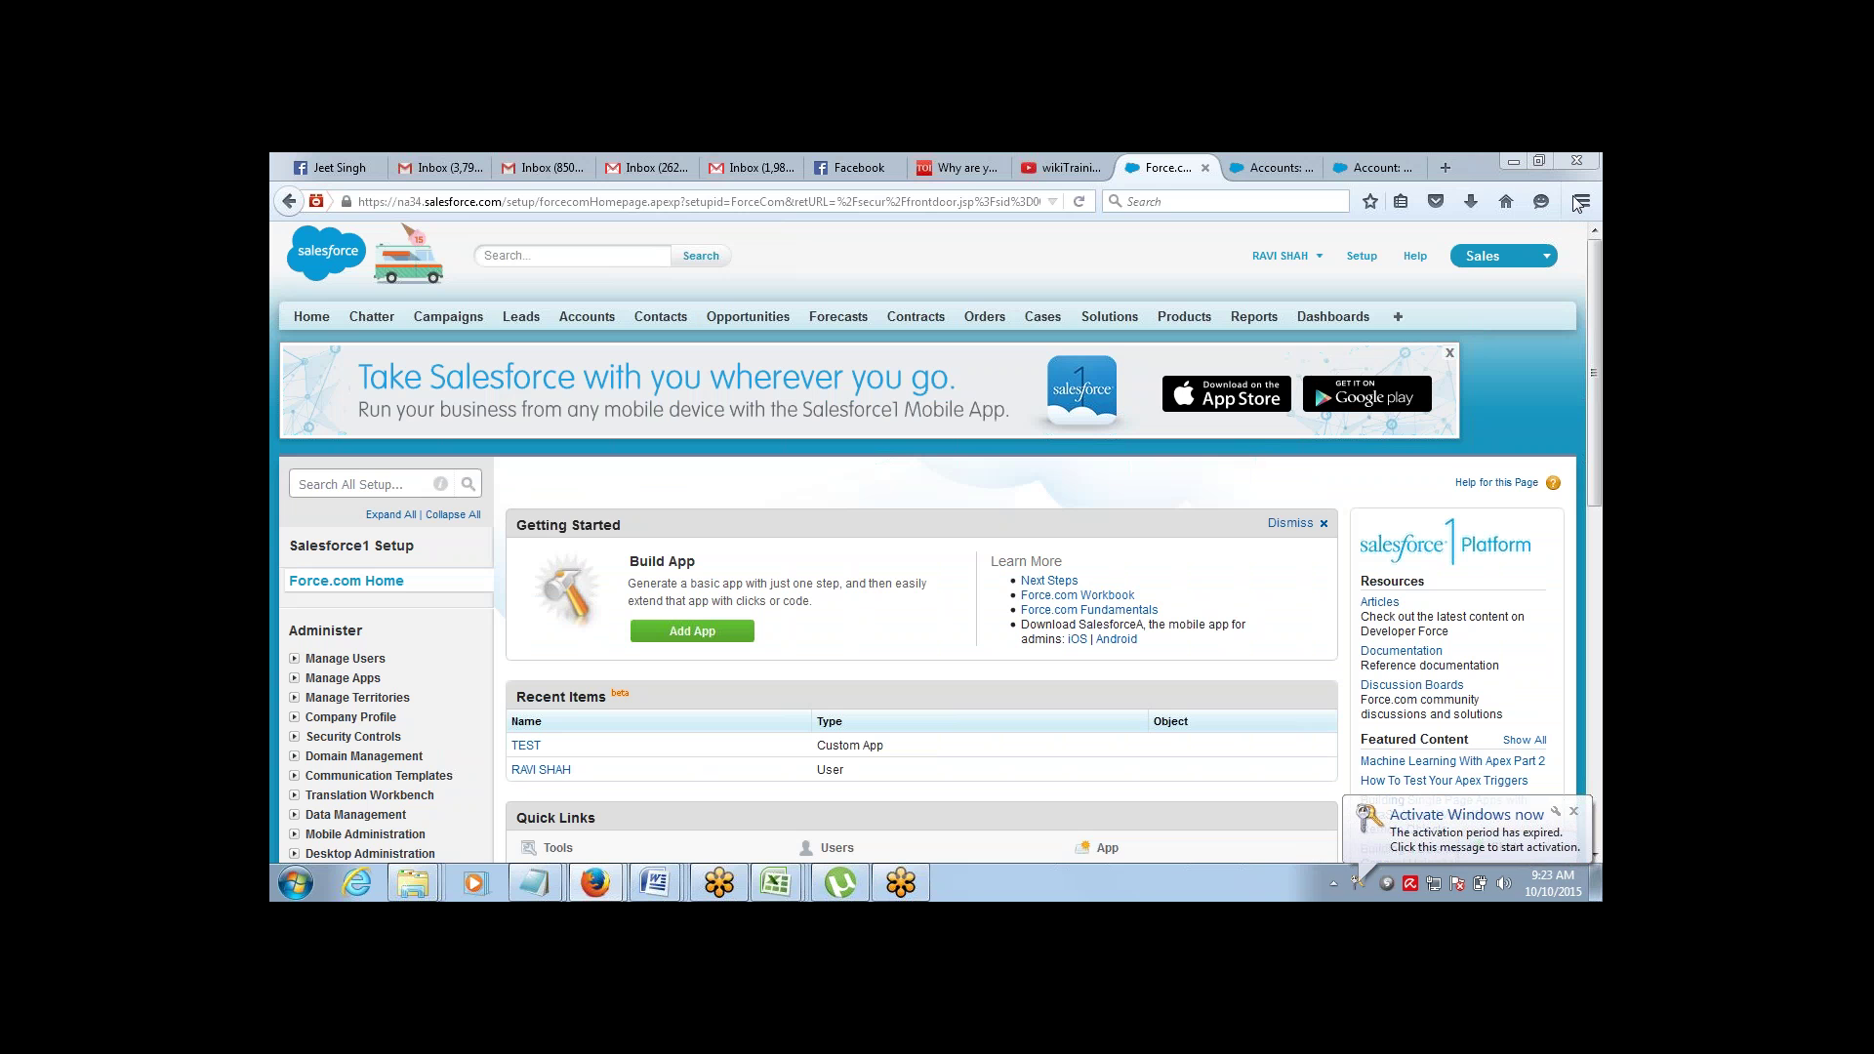
left_click(1573, 815)
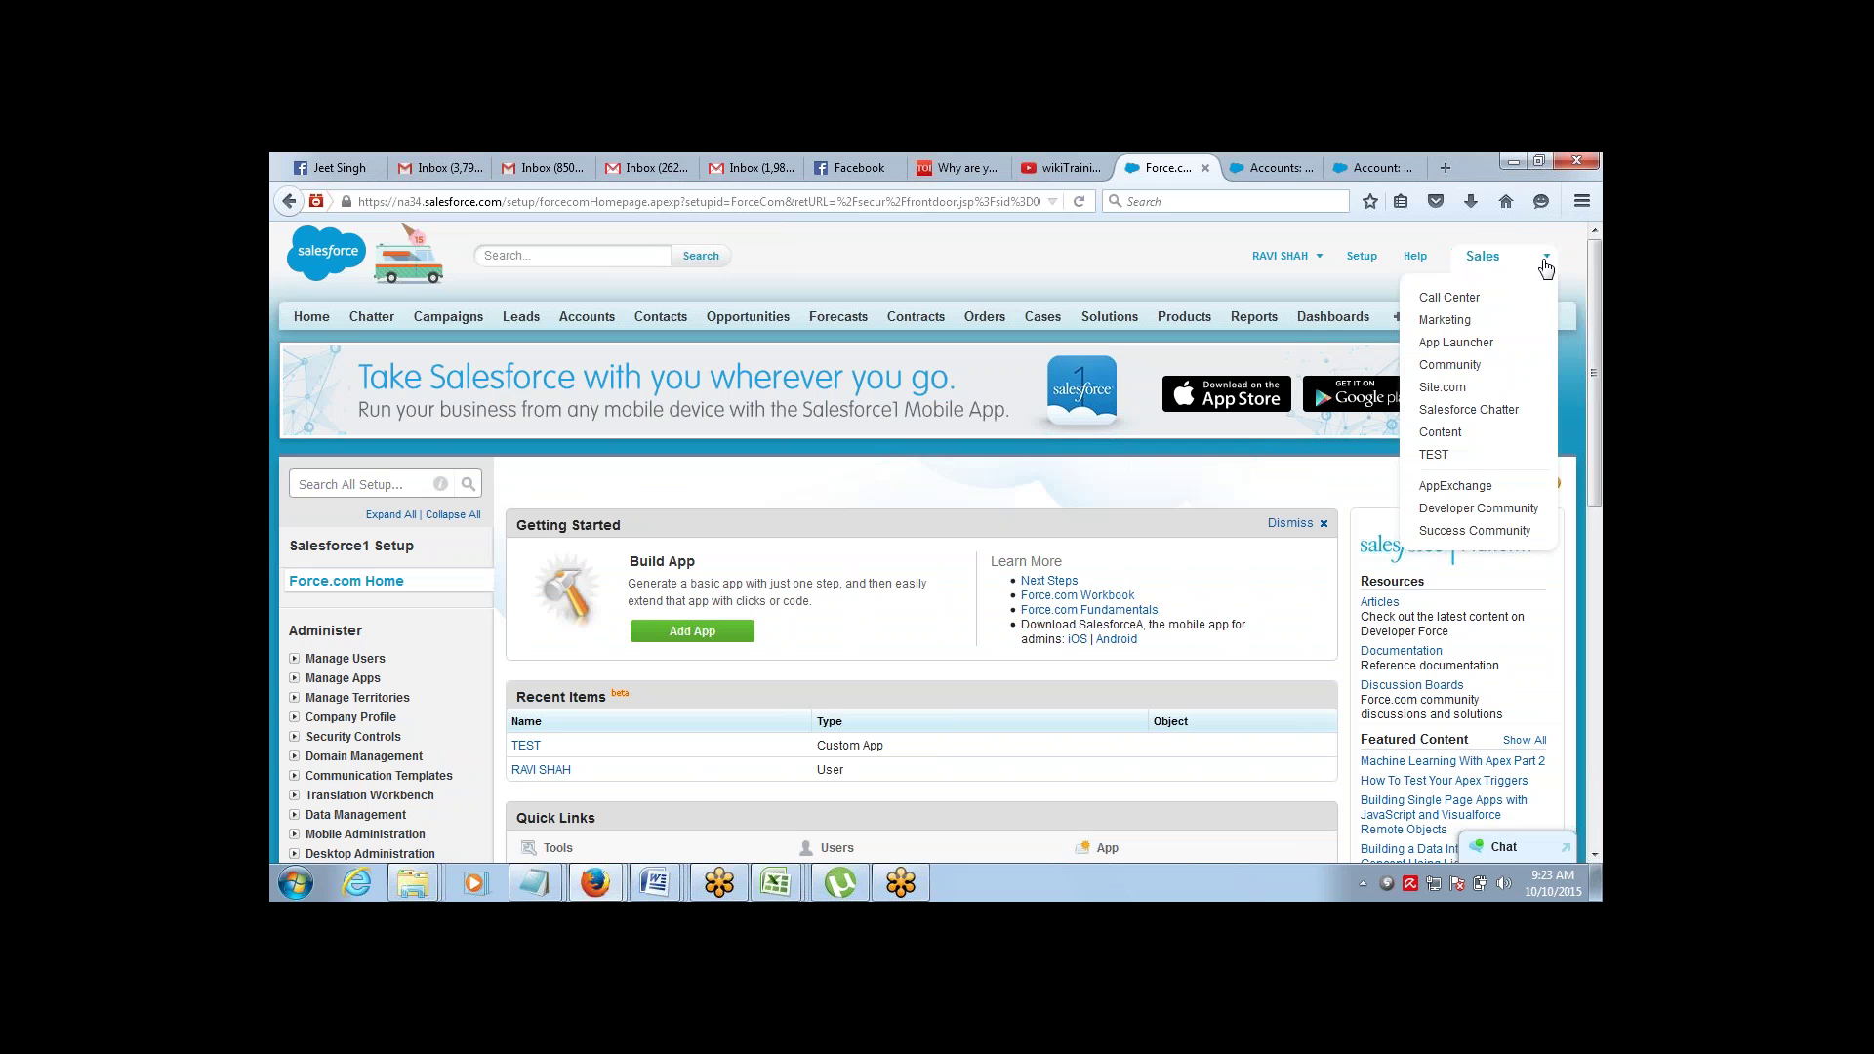
left_click(1175, 271)
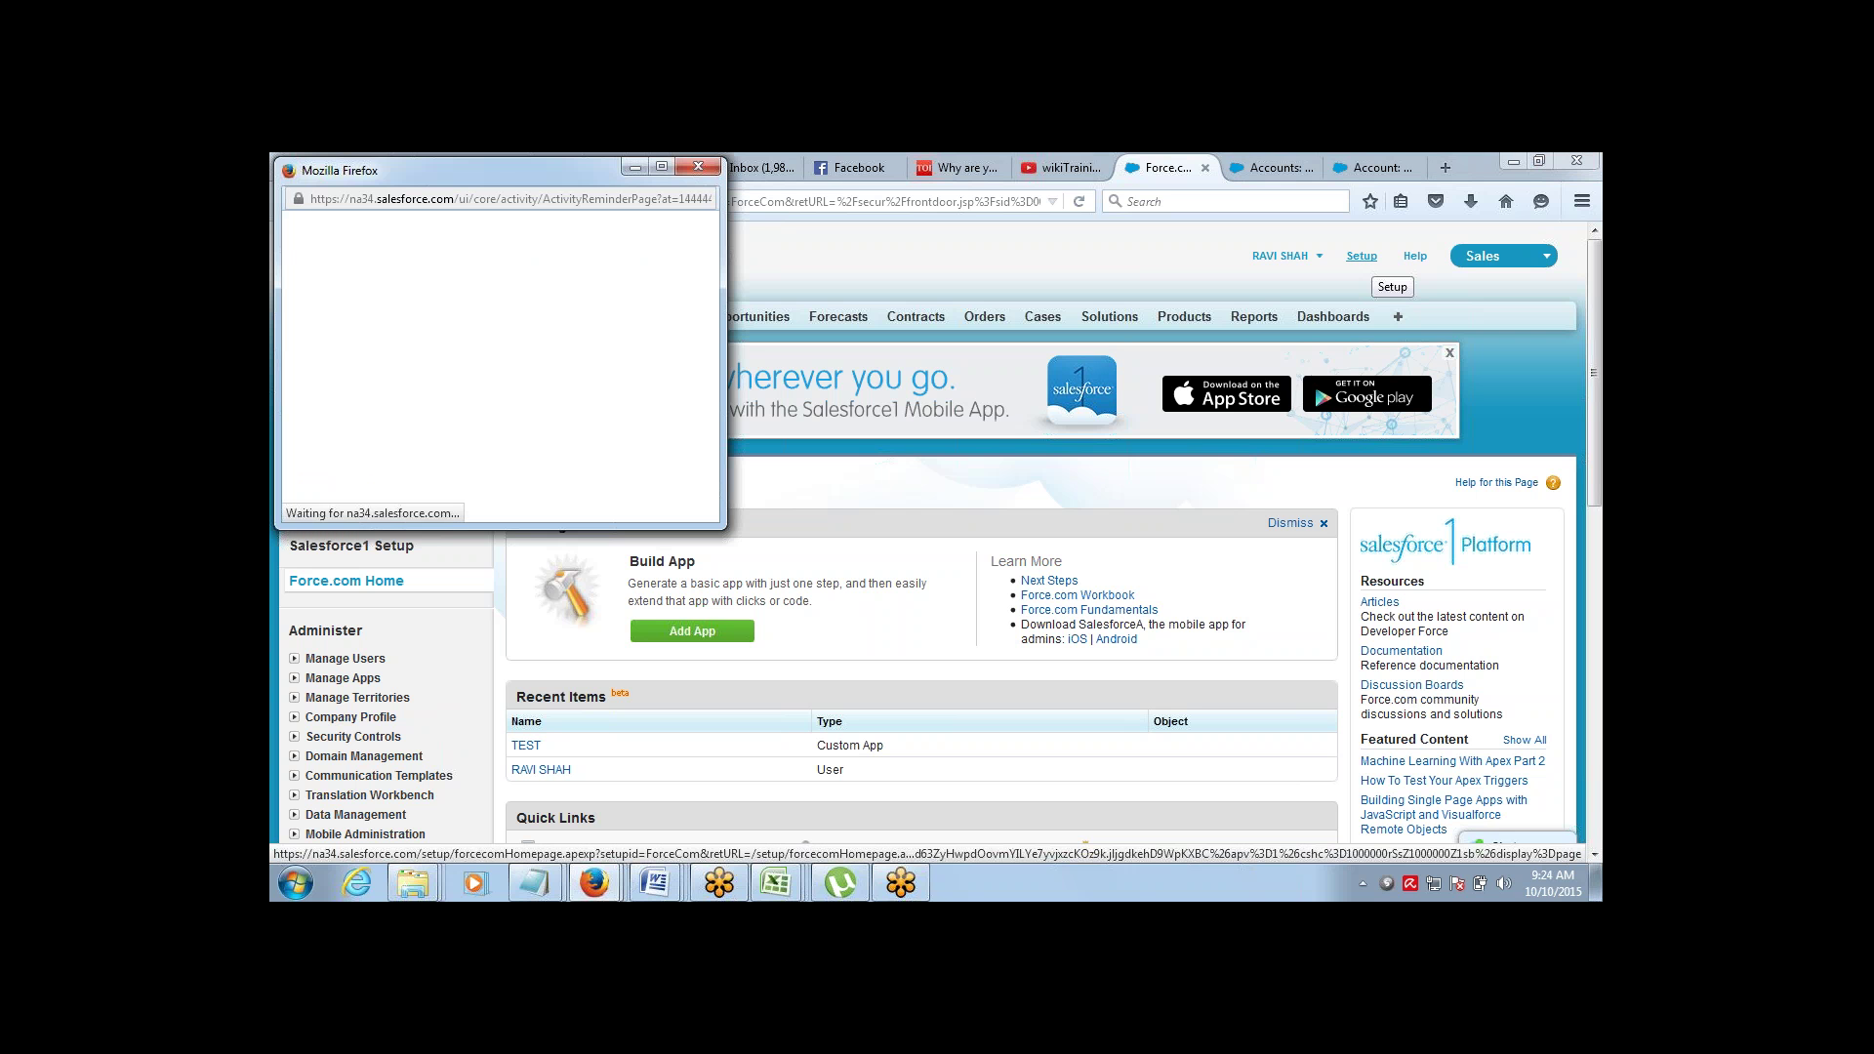
left_click(699, 173)
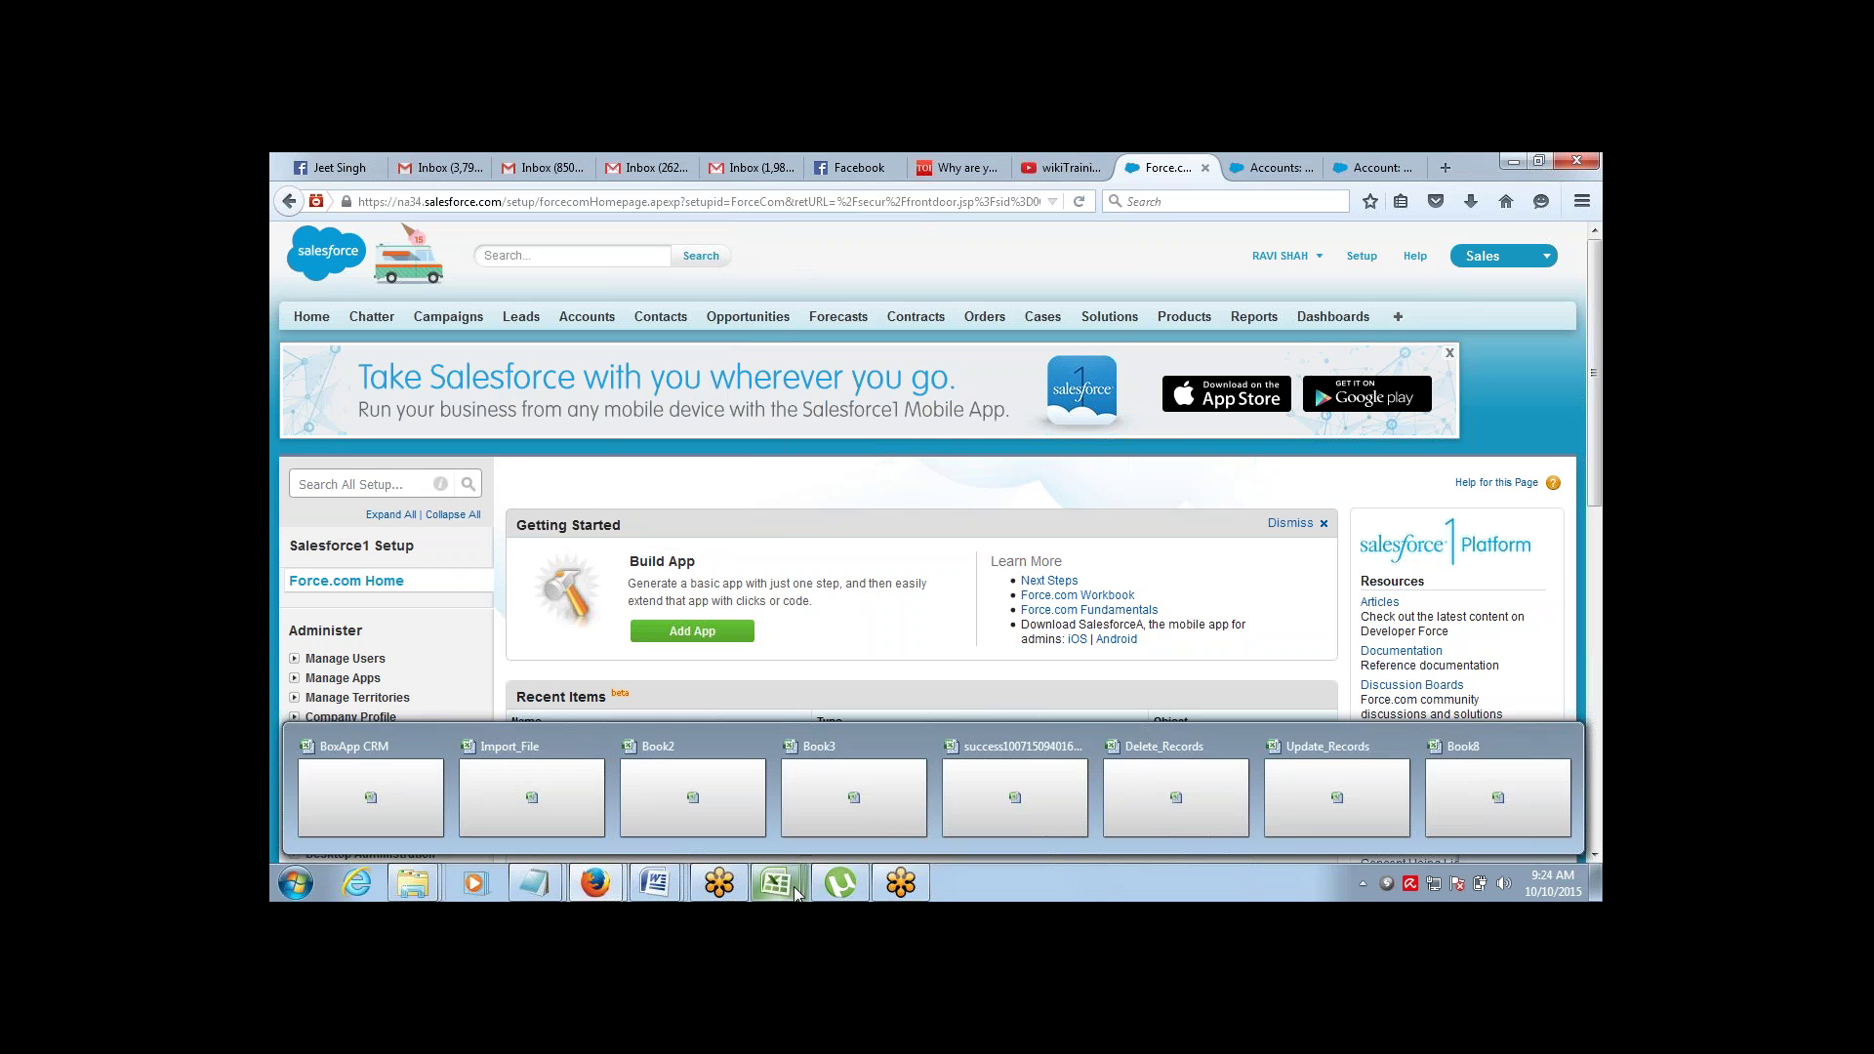
key("alt+Tab")
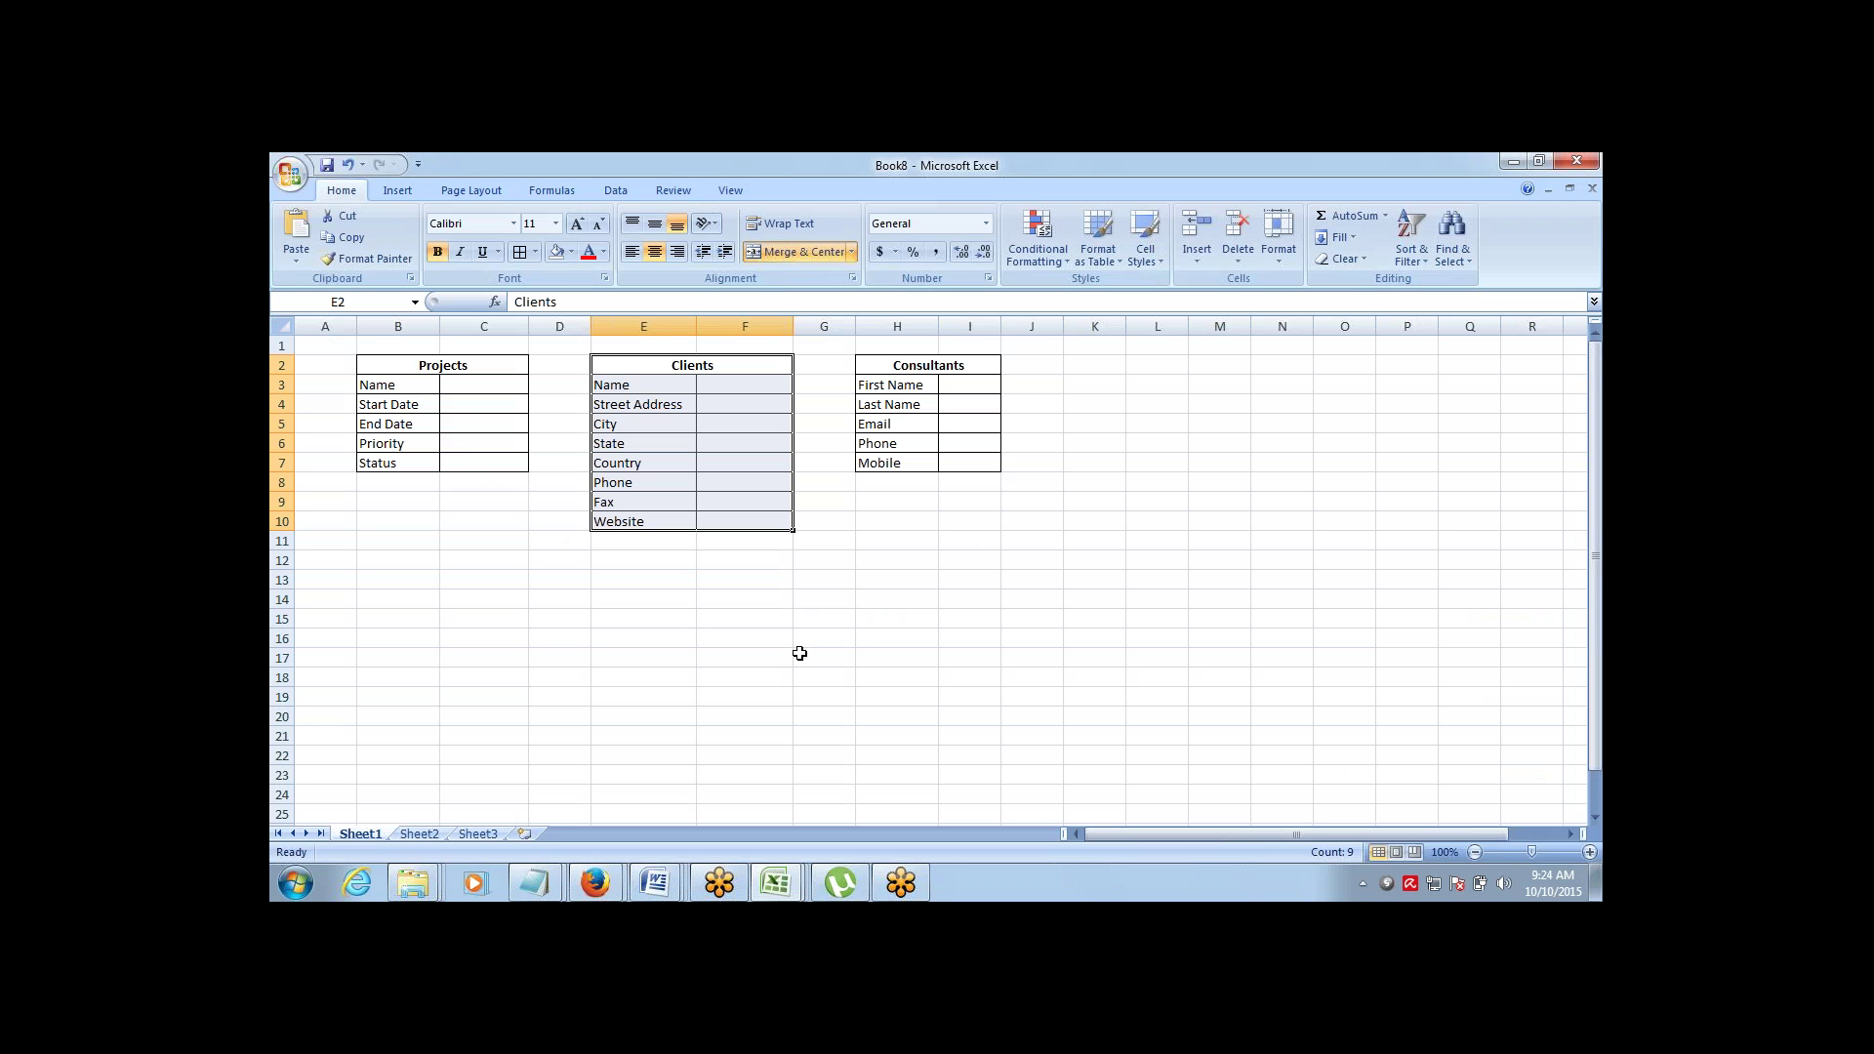
Switch to Salesforce in Firefox and start a new app of type Custom app from the Apps setup page
mouse_move(592, 883)
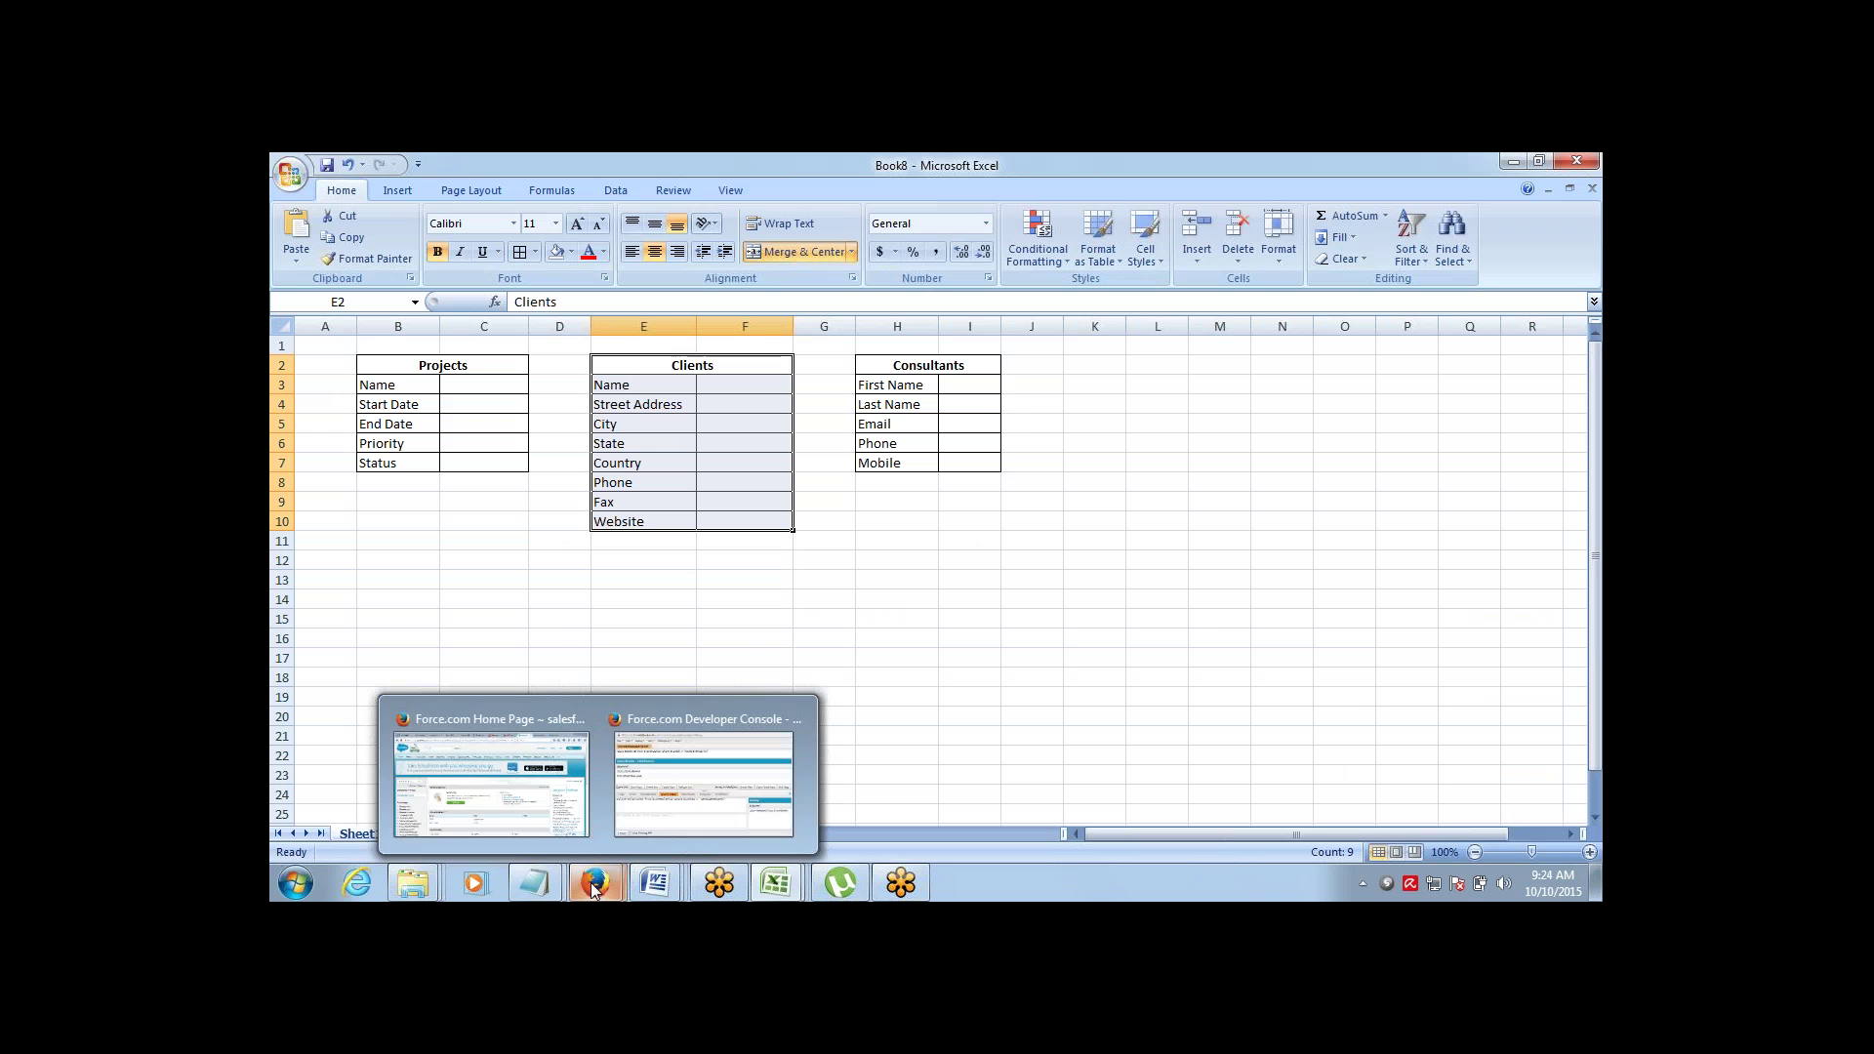
left_click(552, 818)
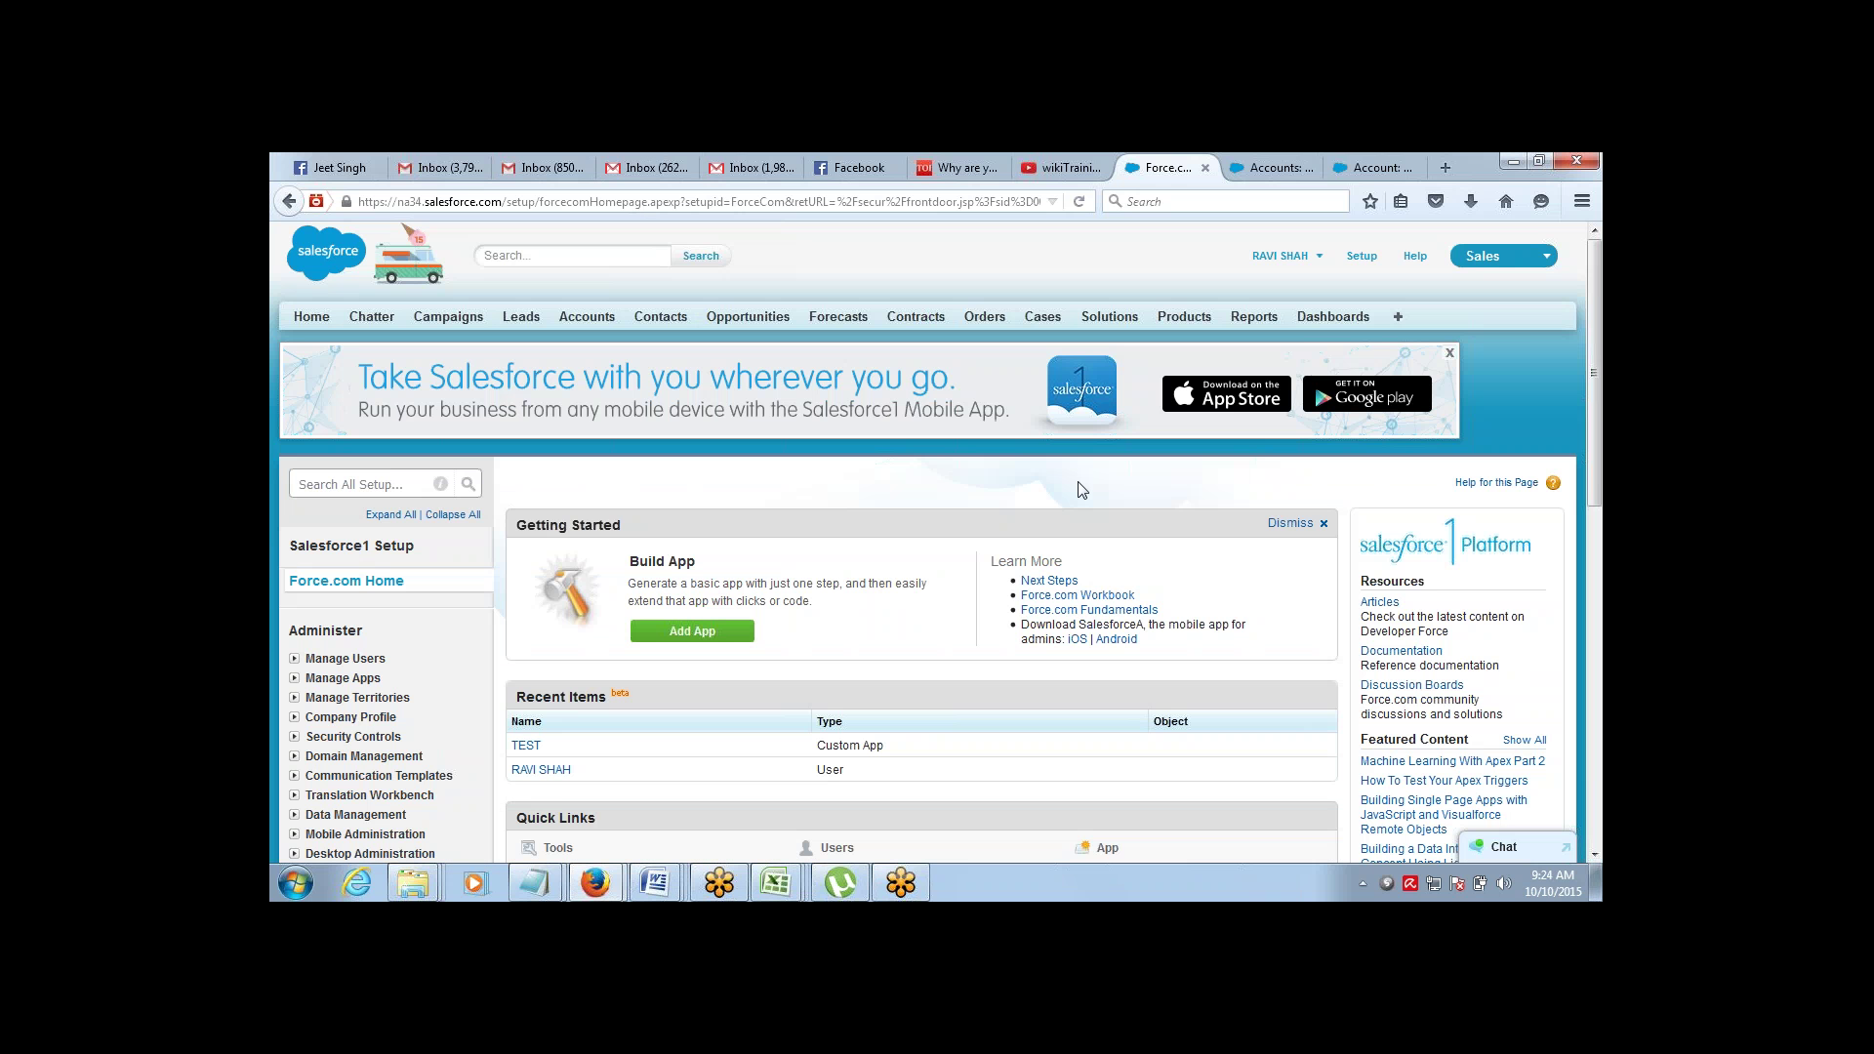
left_click_drag(1598, 296, 1598, 289)
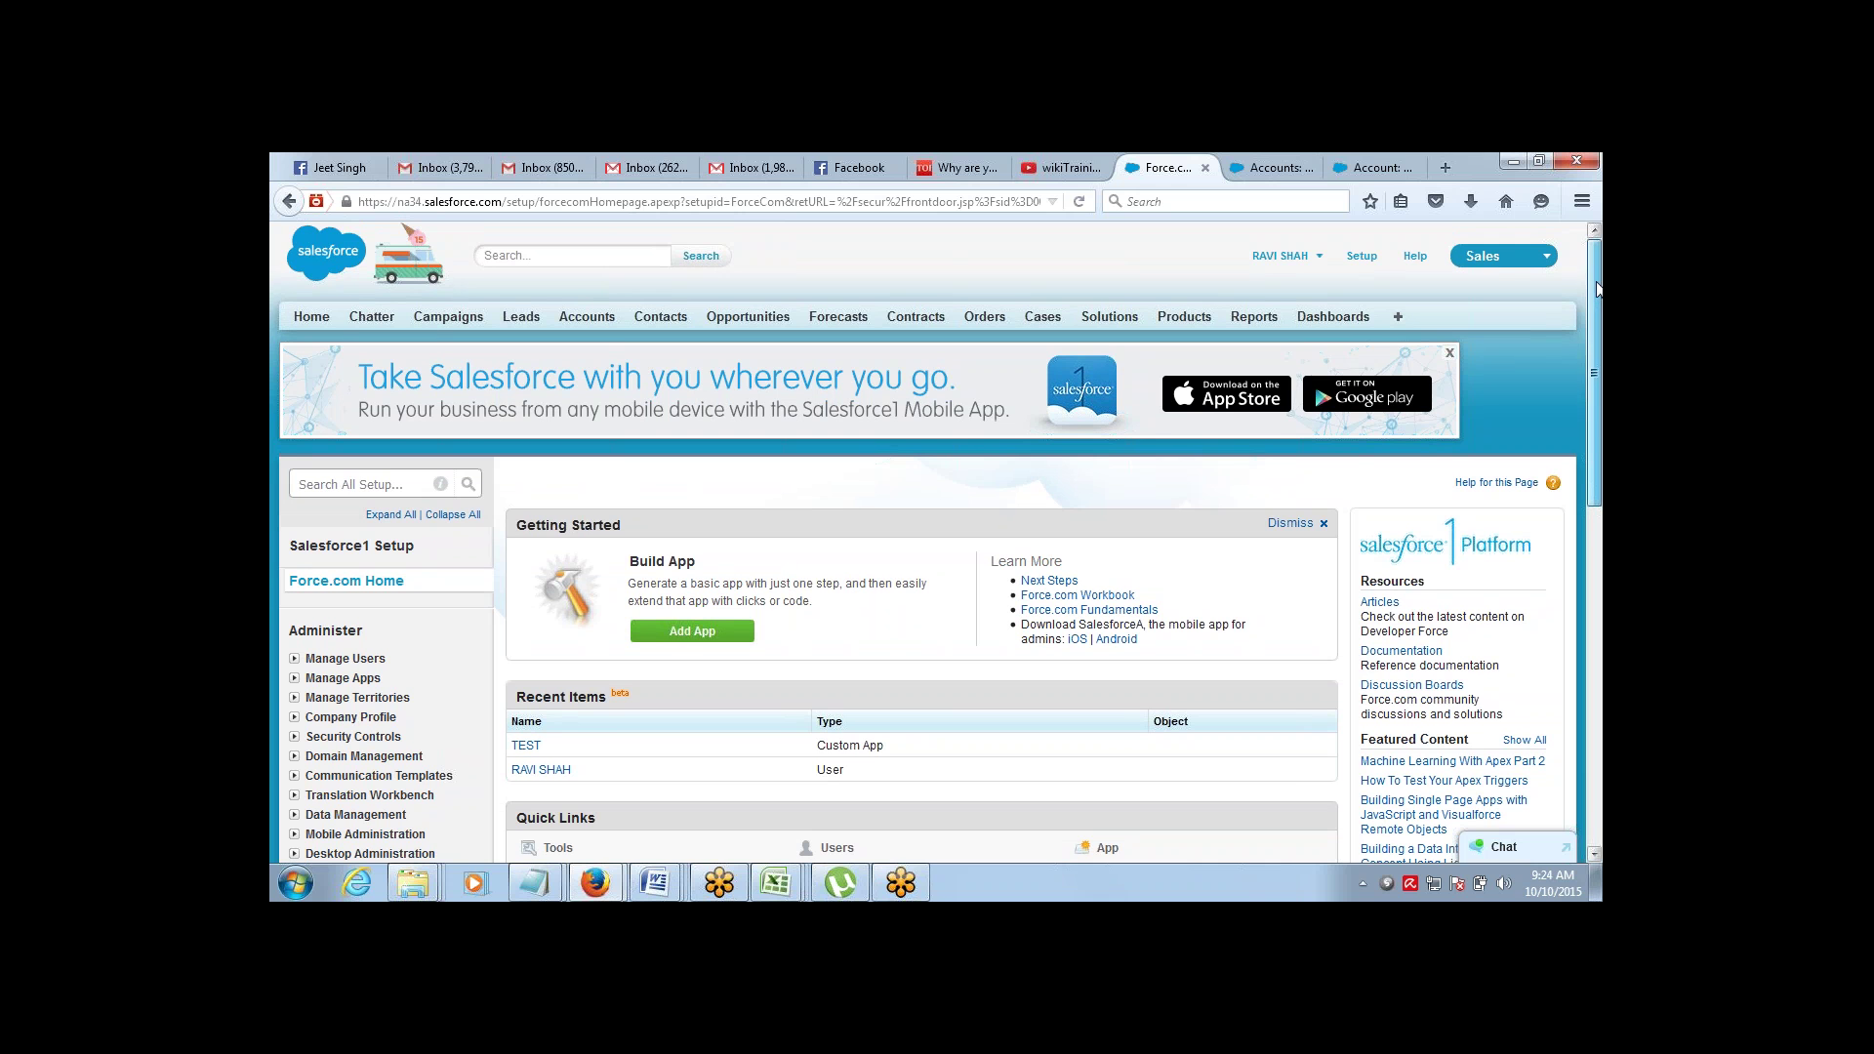
scroll(1576, 320, "down", 5)
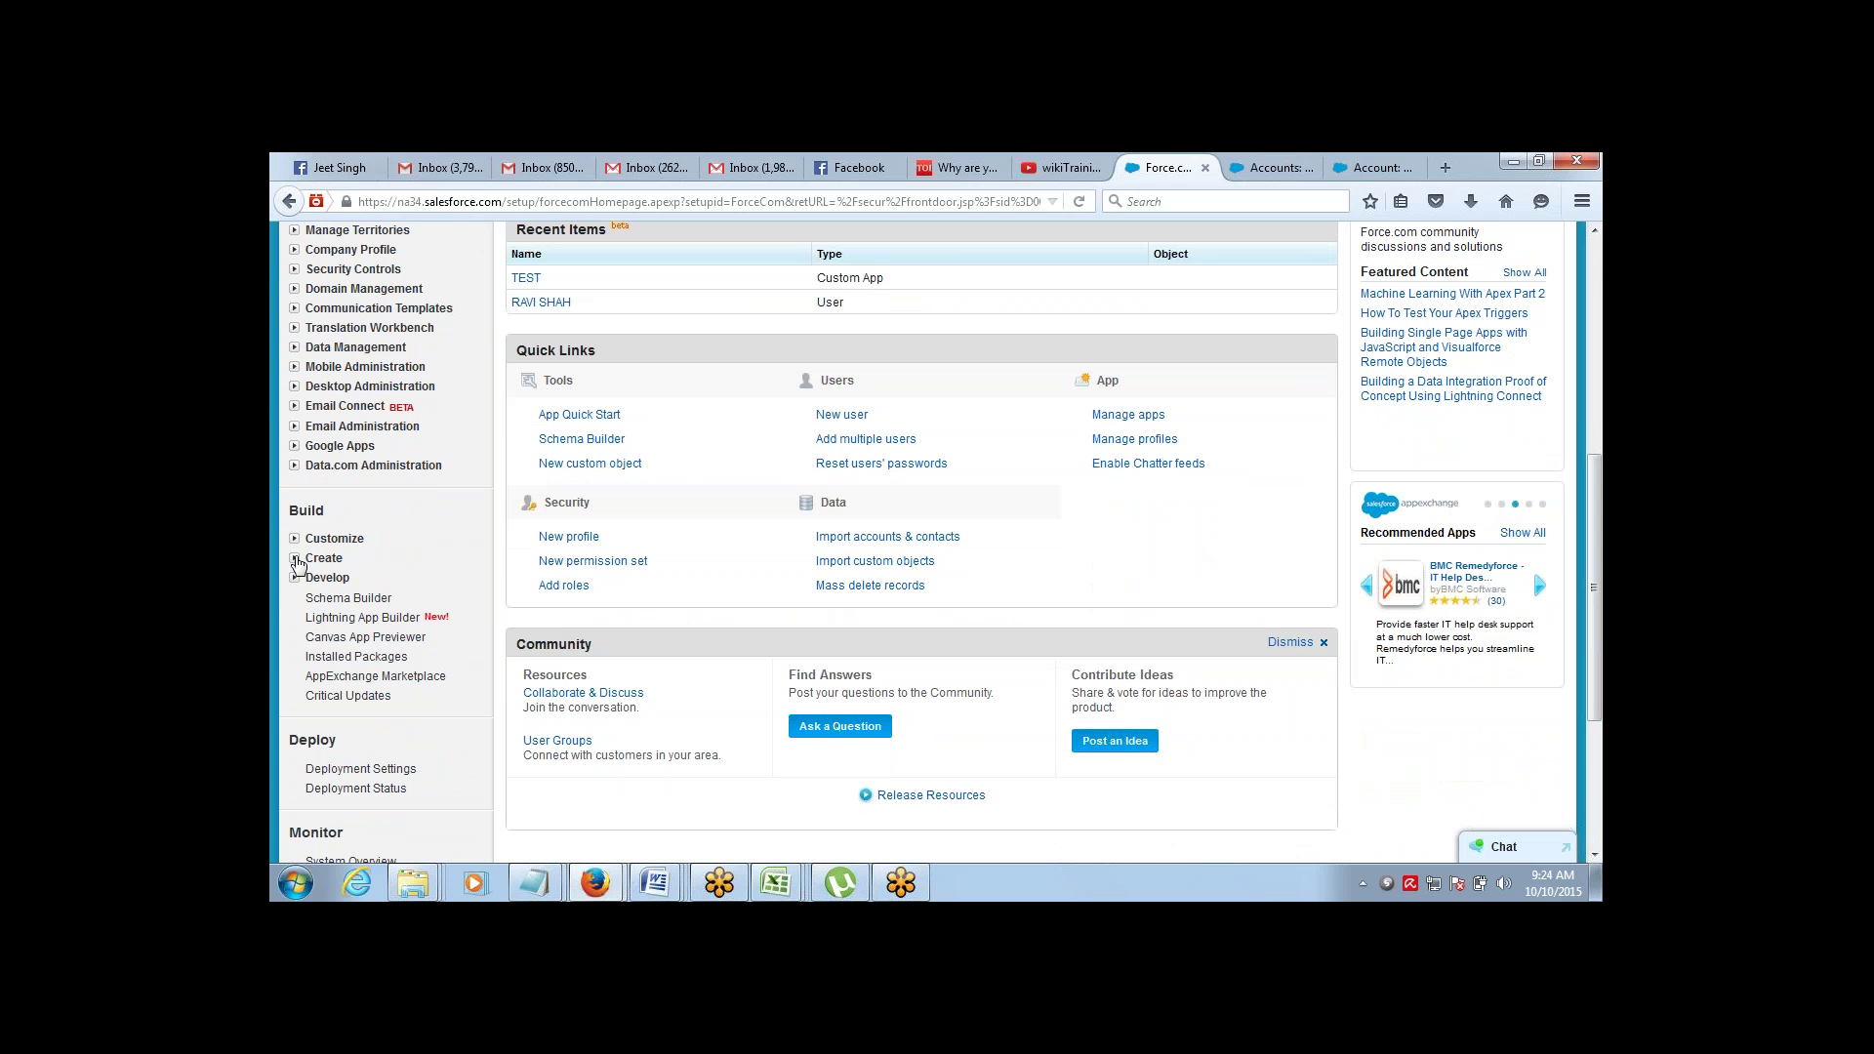
left_click(294, 558)
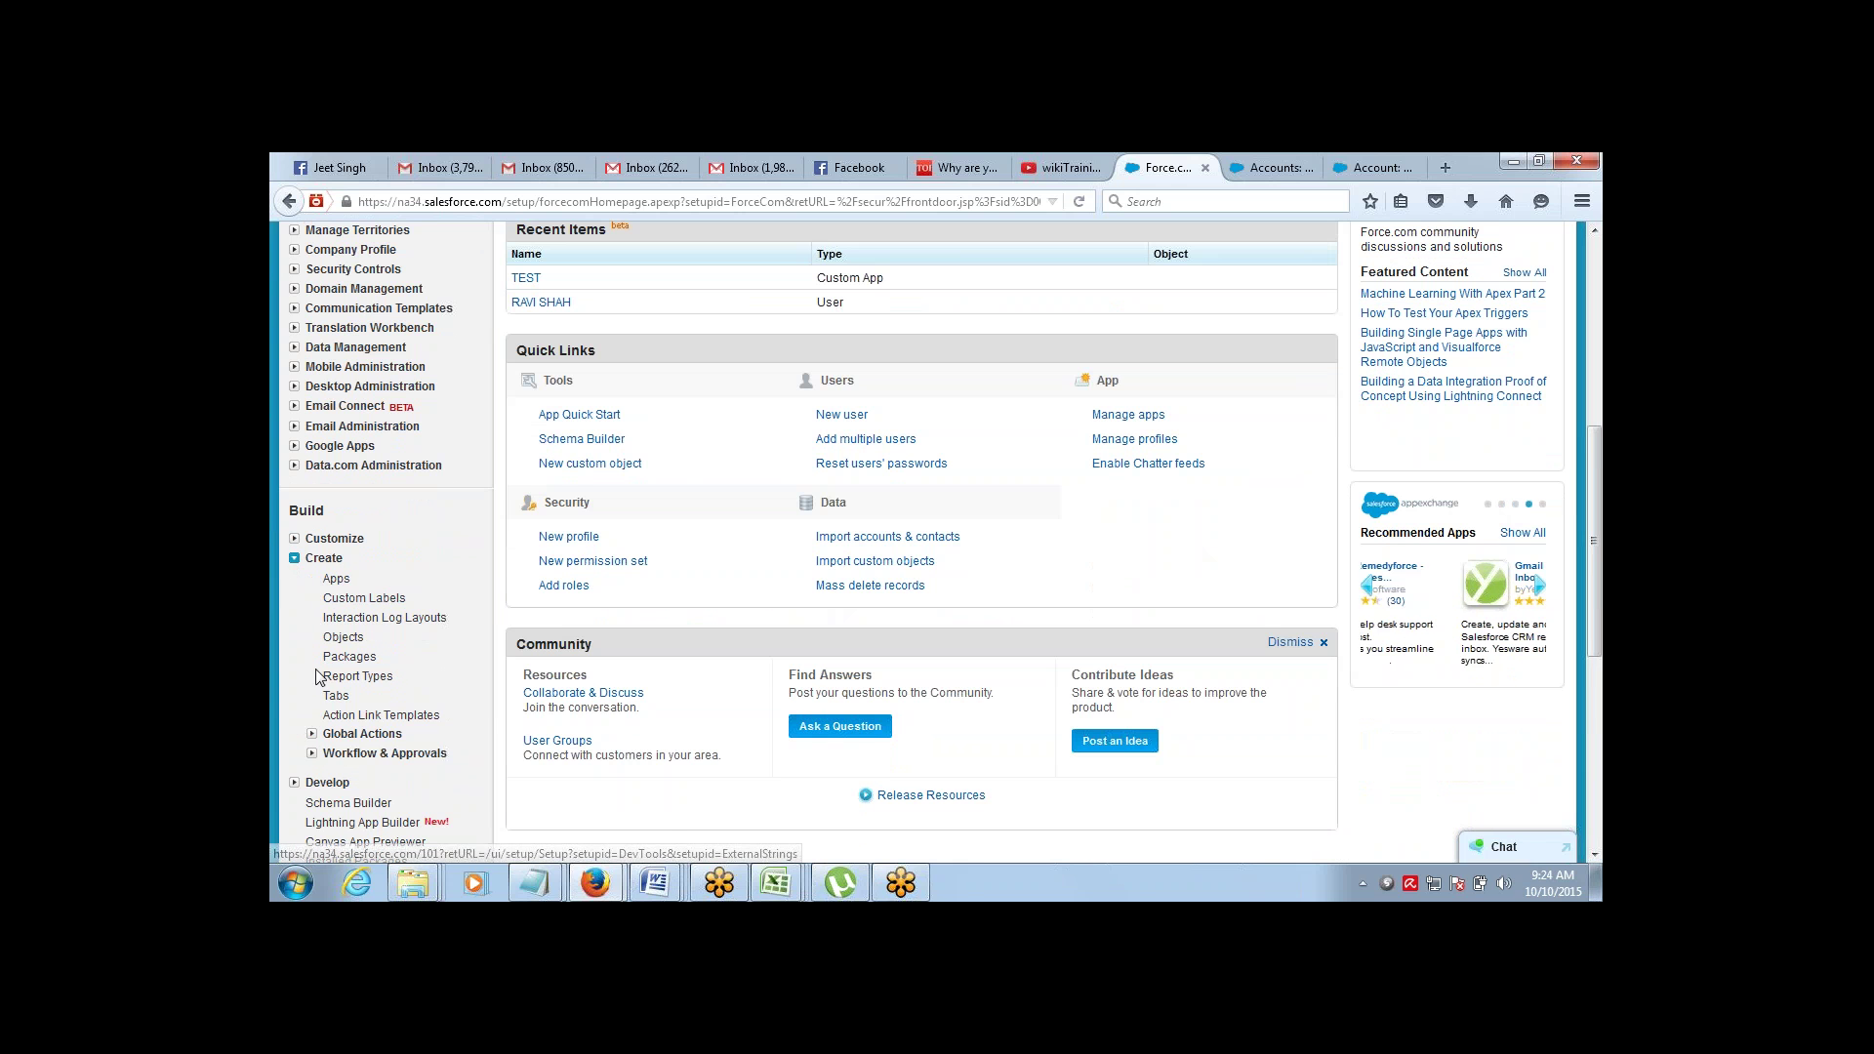
left_click(337, 579)
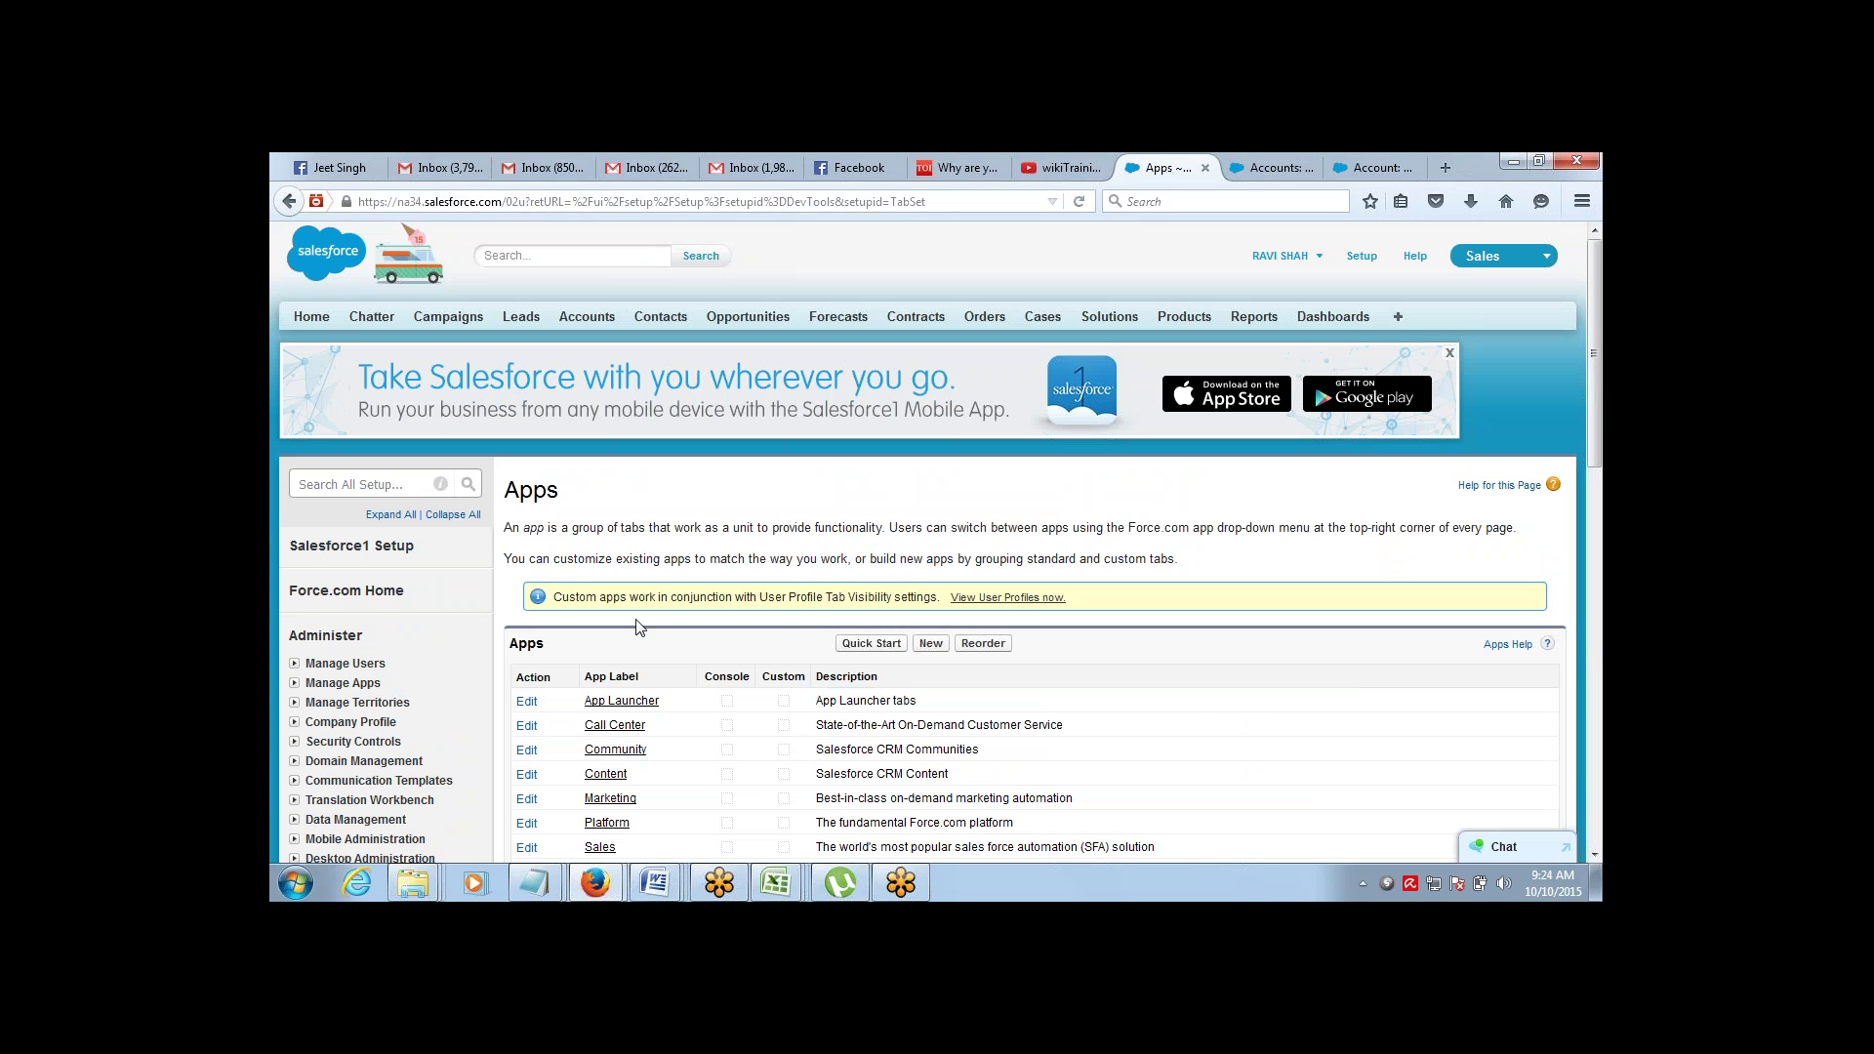
left_click(930, 644)
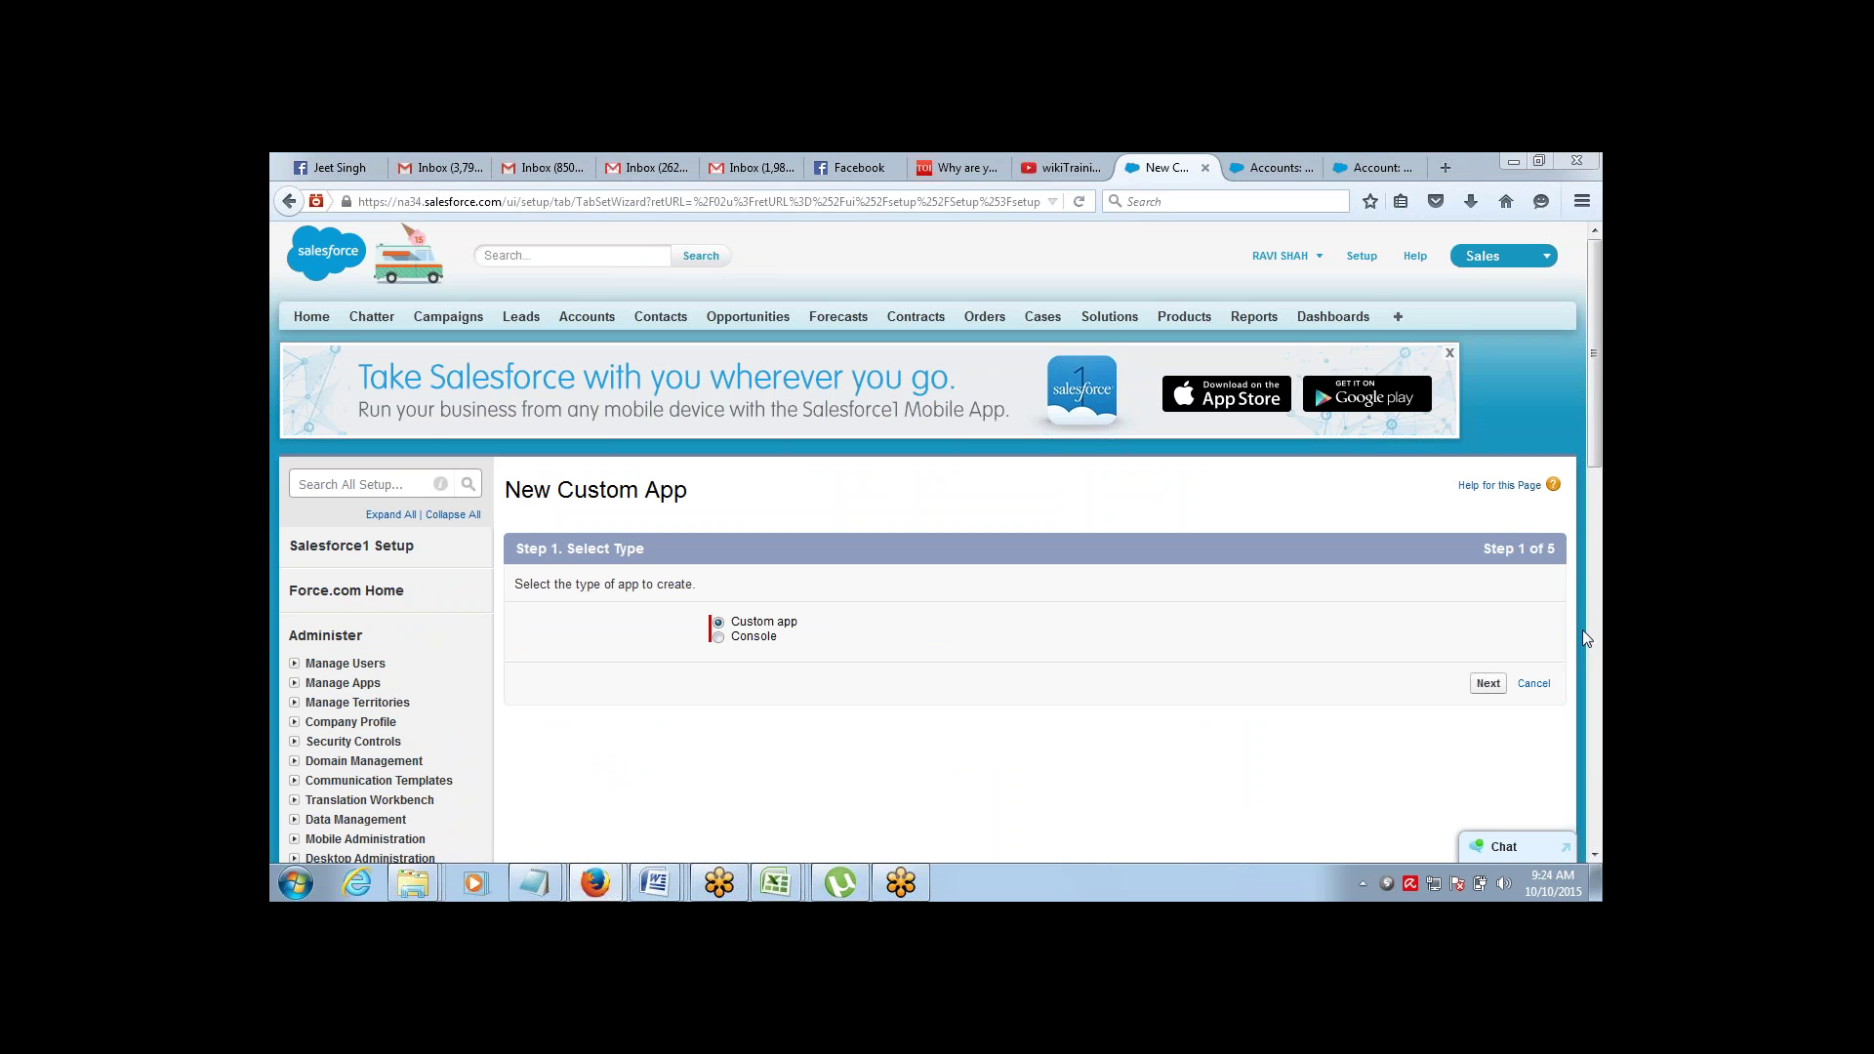
key("Return")
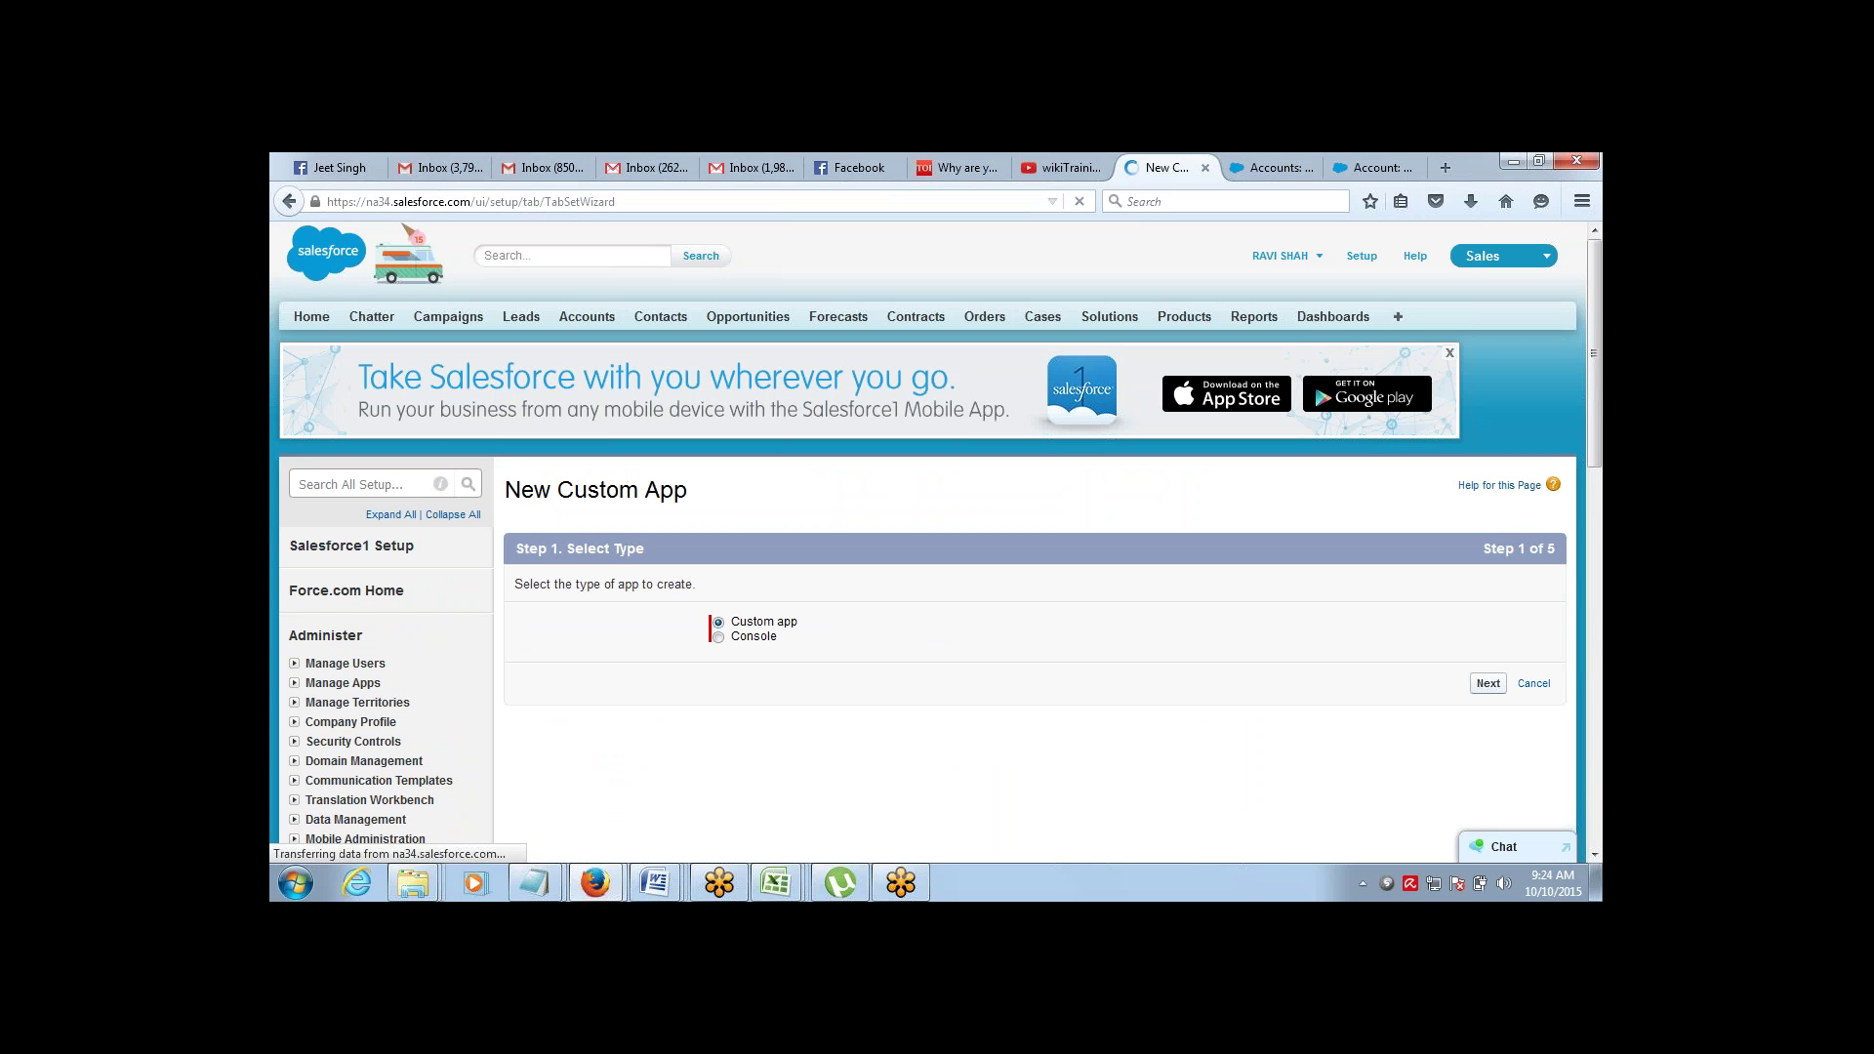
Set the app label to "Project Manager" with the app name Project_Manager, and keep the default logo
left_click(912, 668)
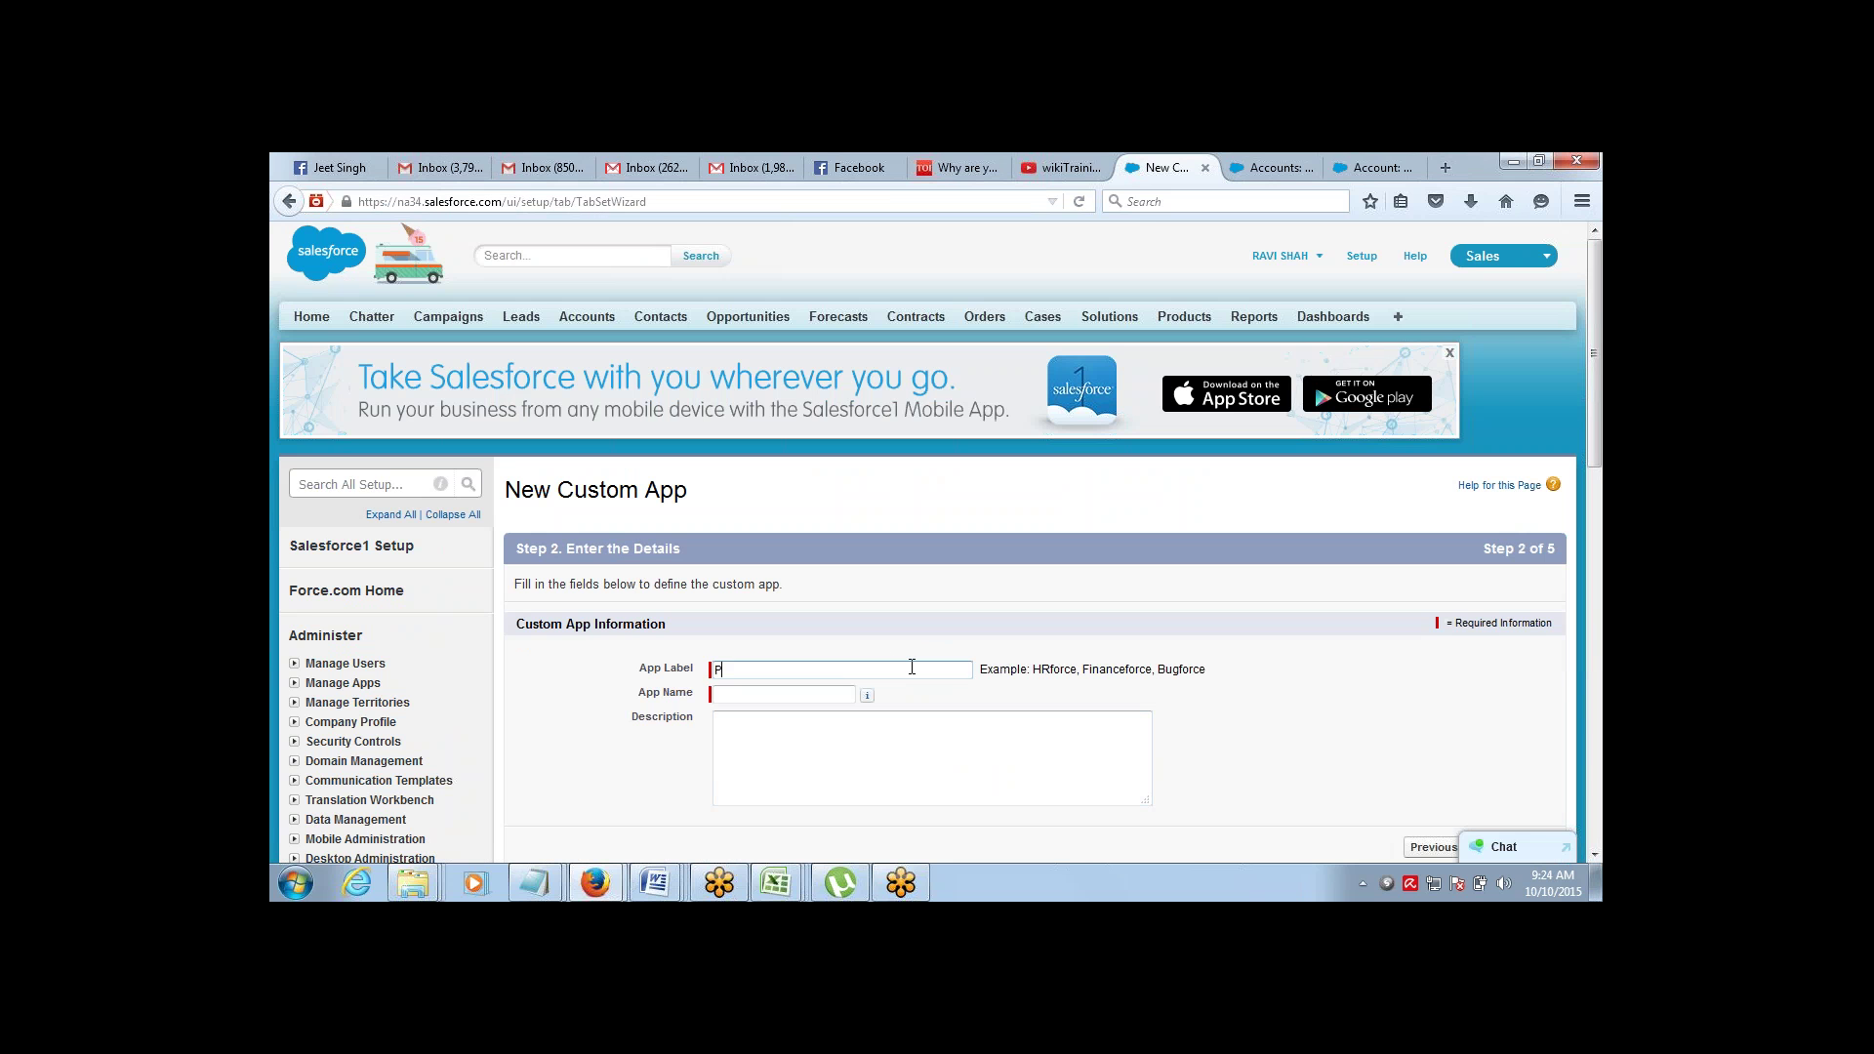
type("Project Manager")
key("Tab")
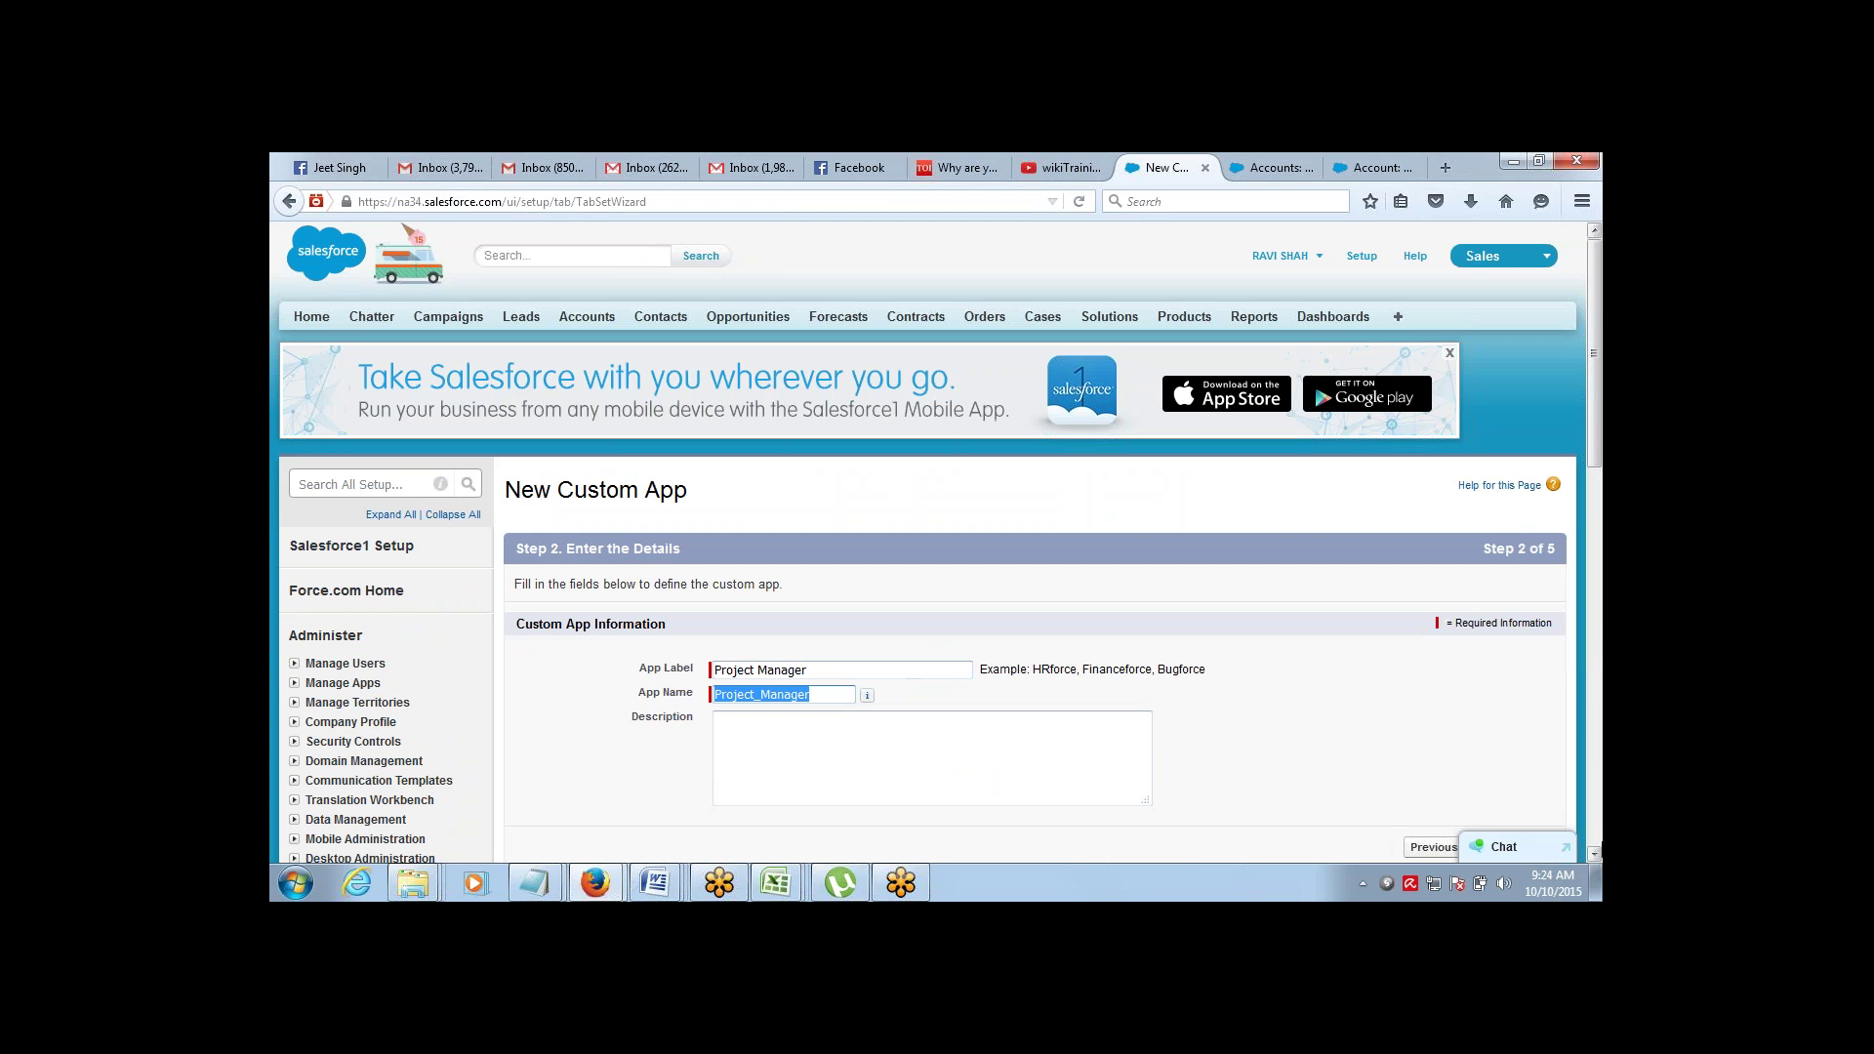
scroll(1598, 853, "down", 3)
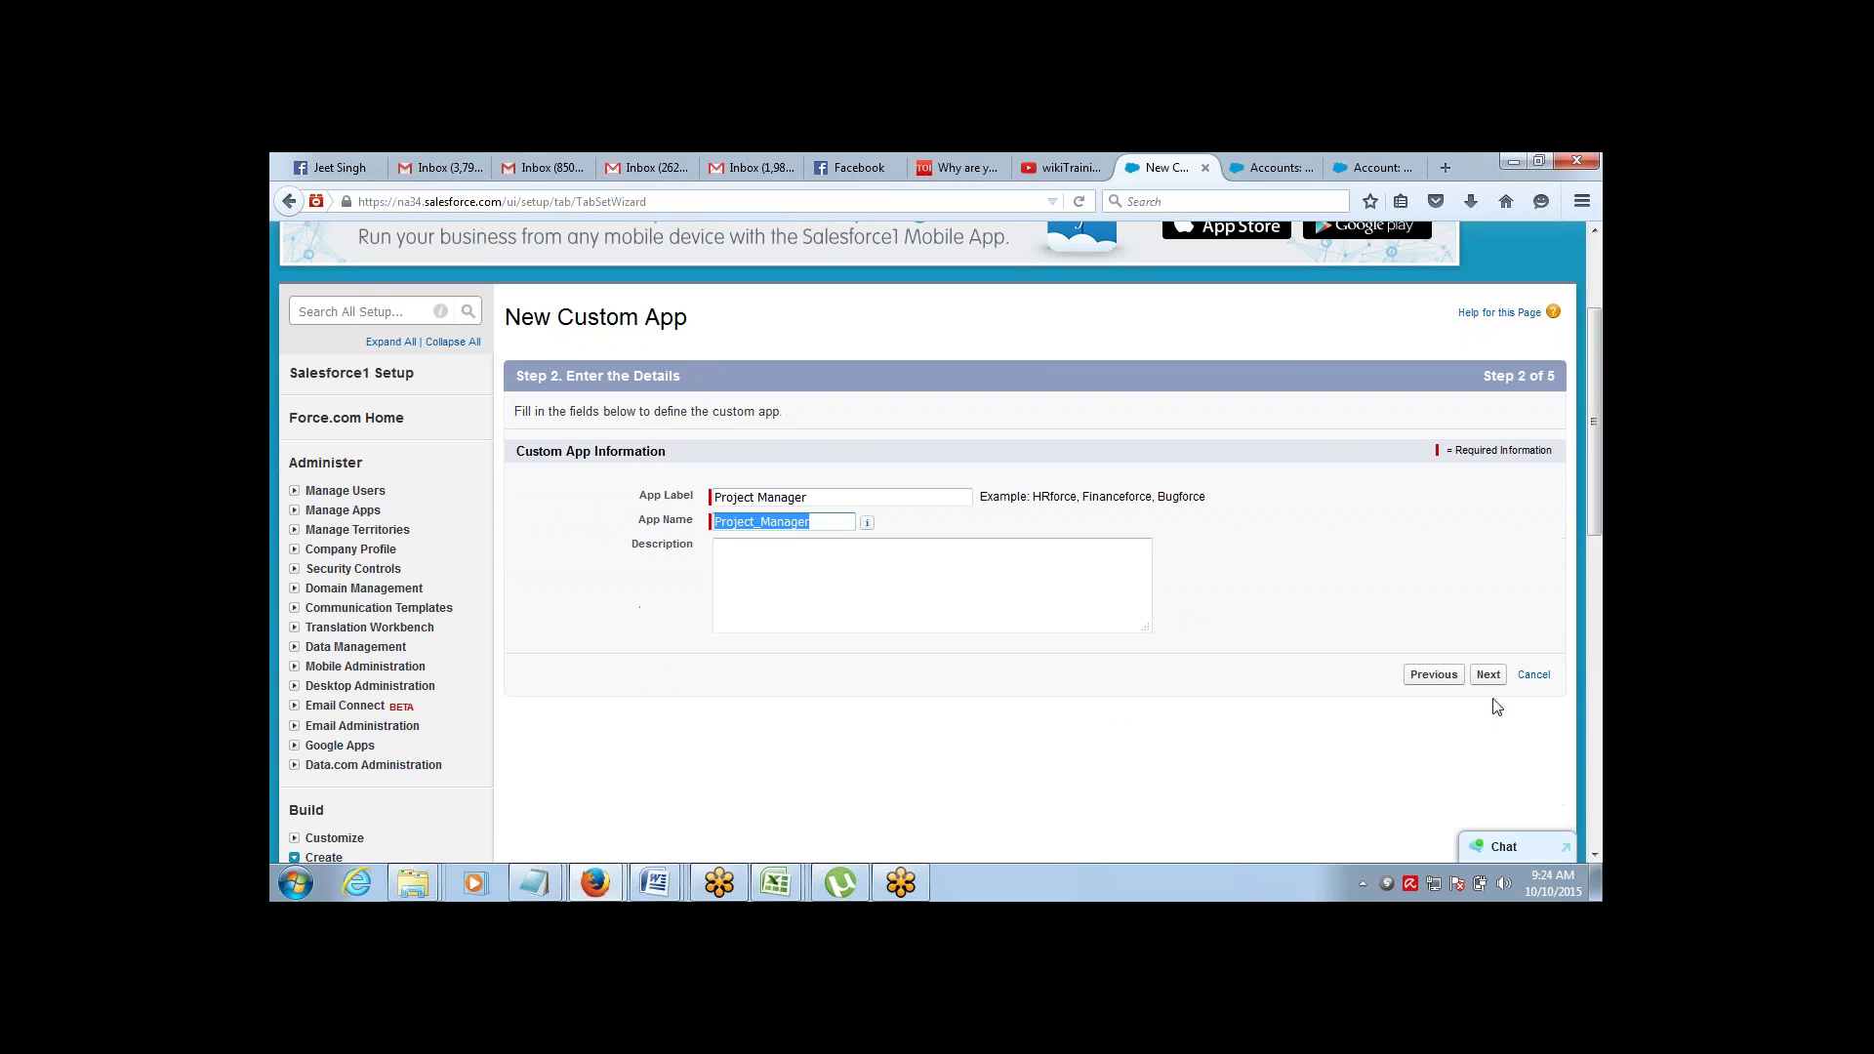
left_click(1488, 675)
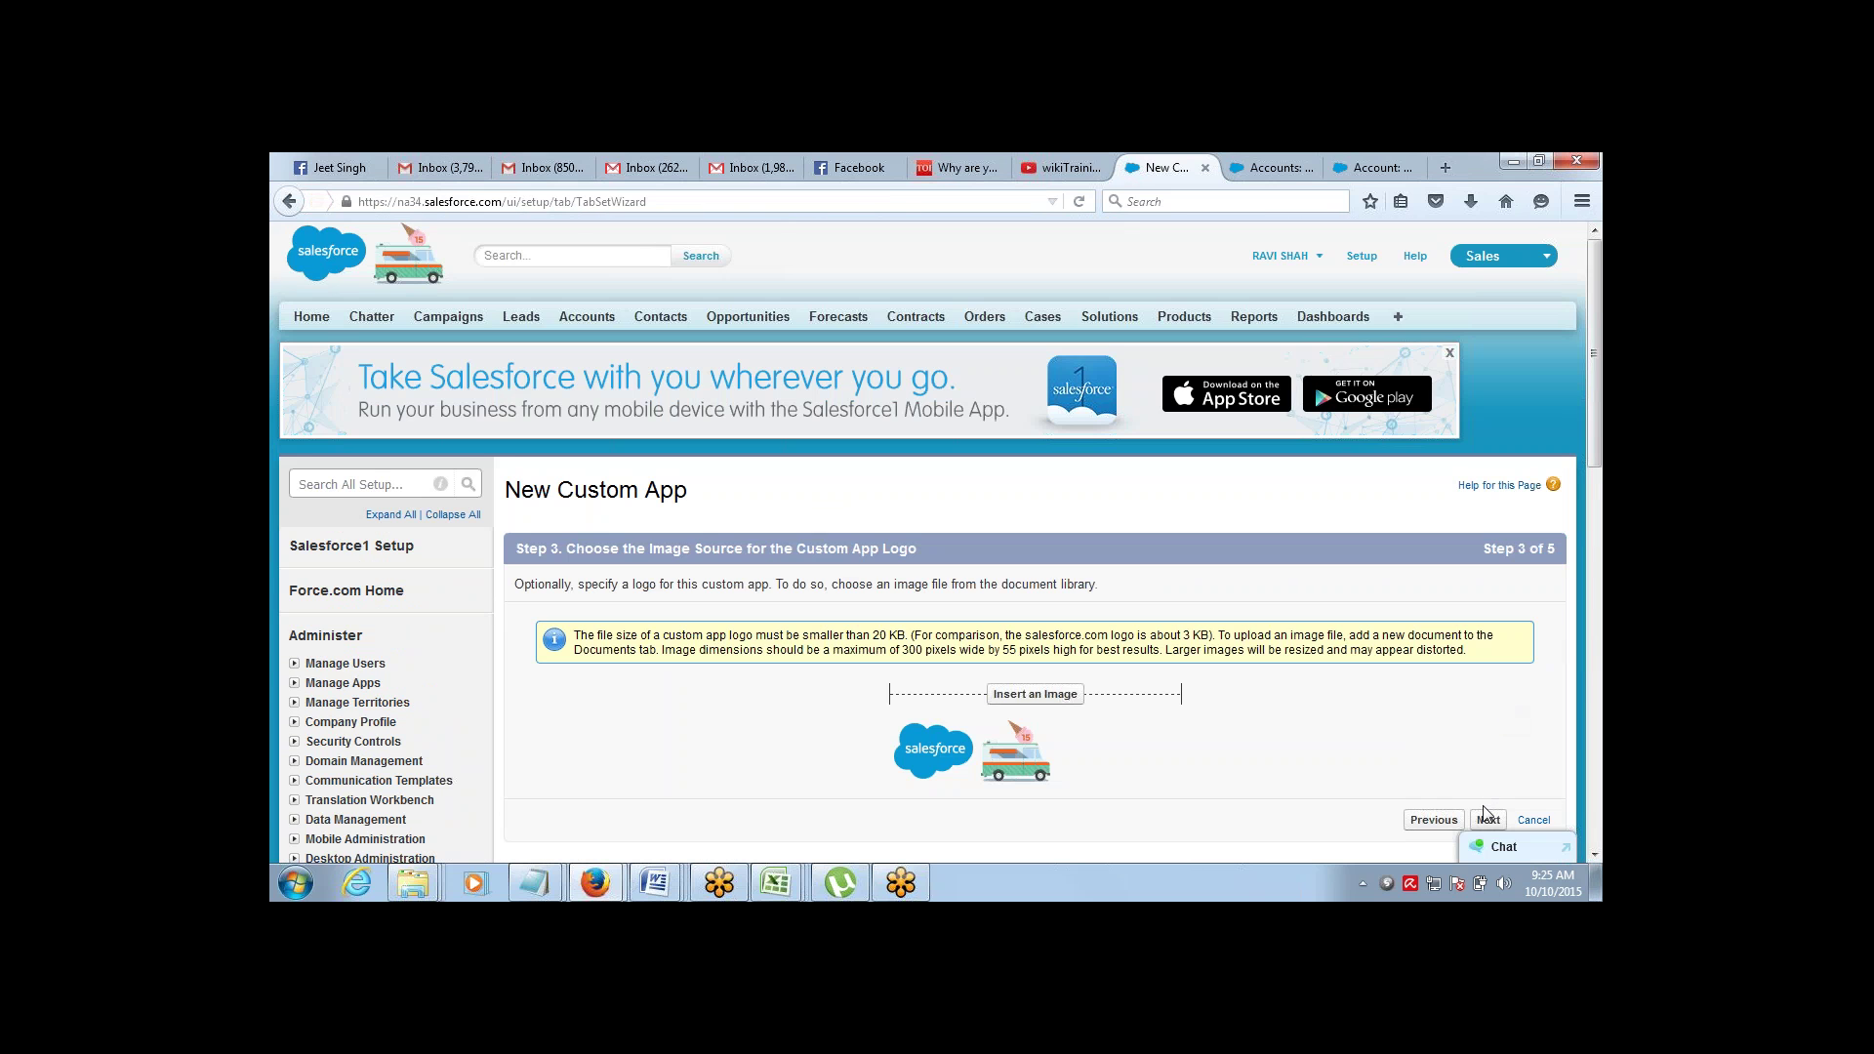
scroll(1597, 855, "down", 3)
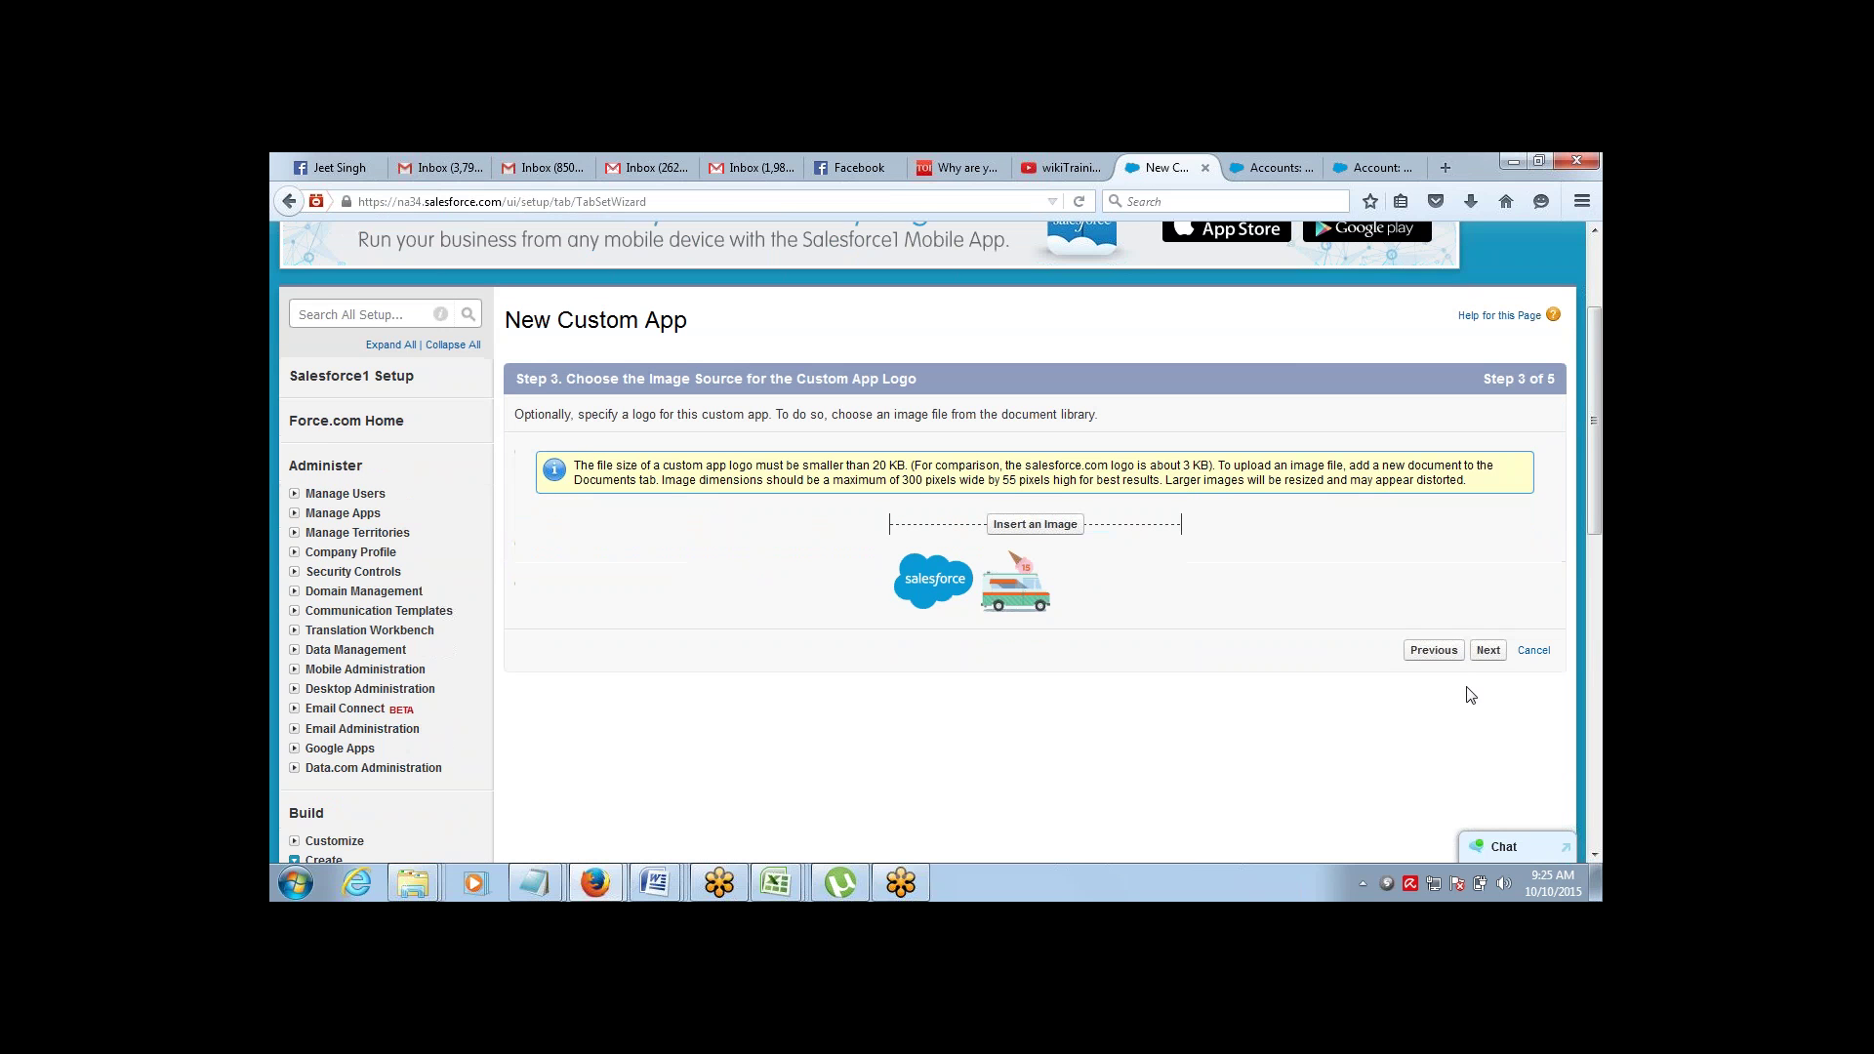
left_click(1487, 656)
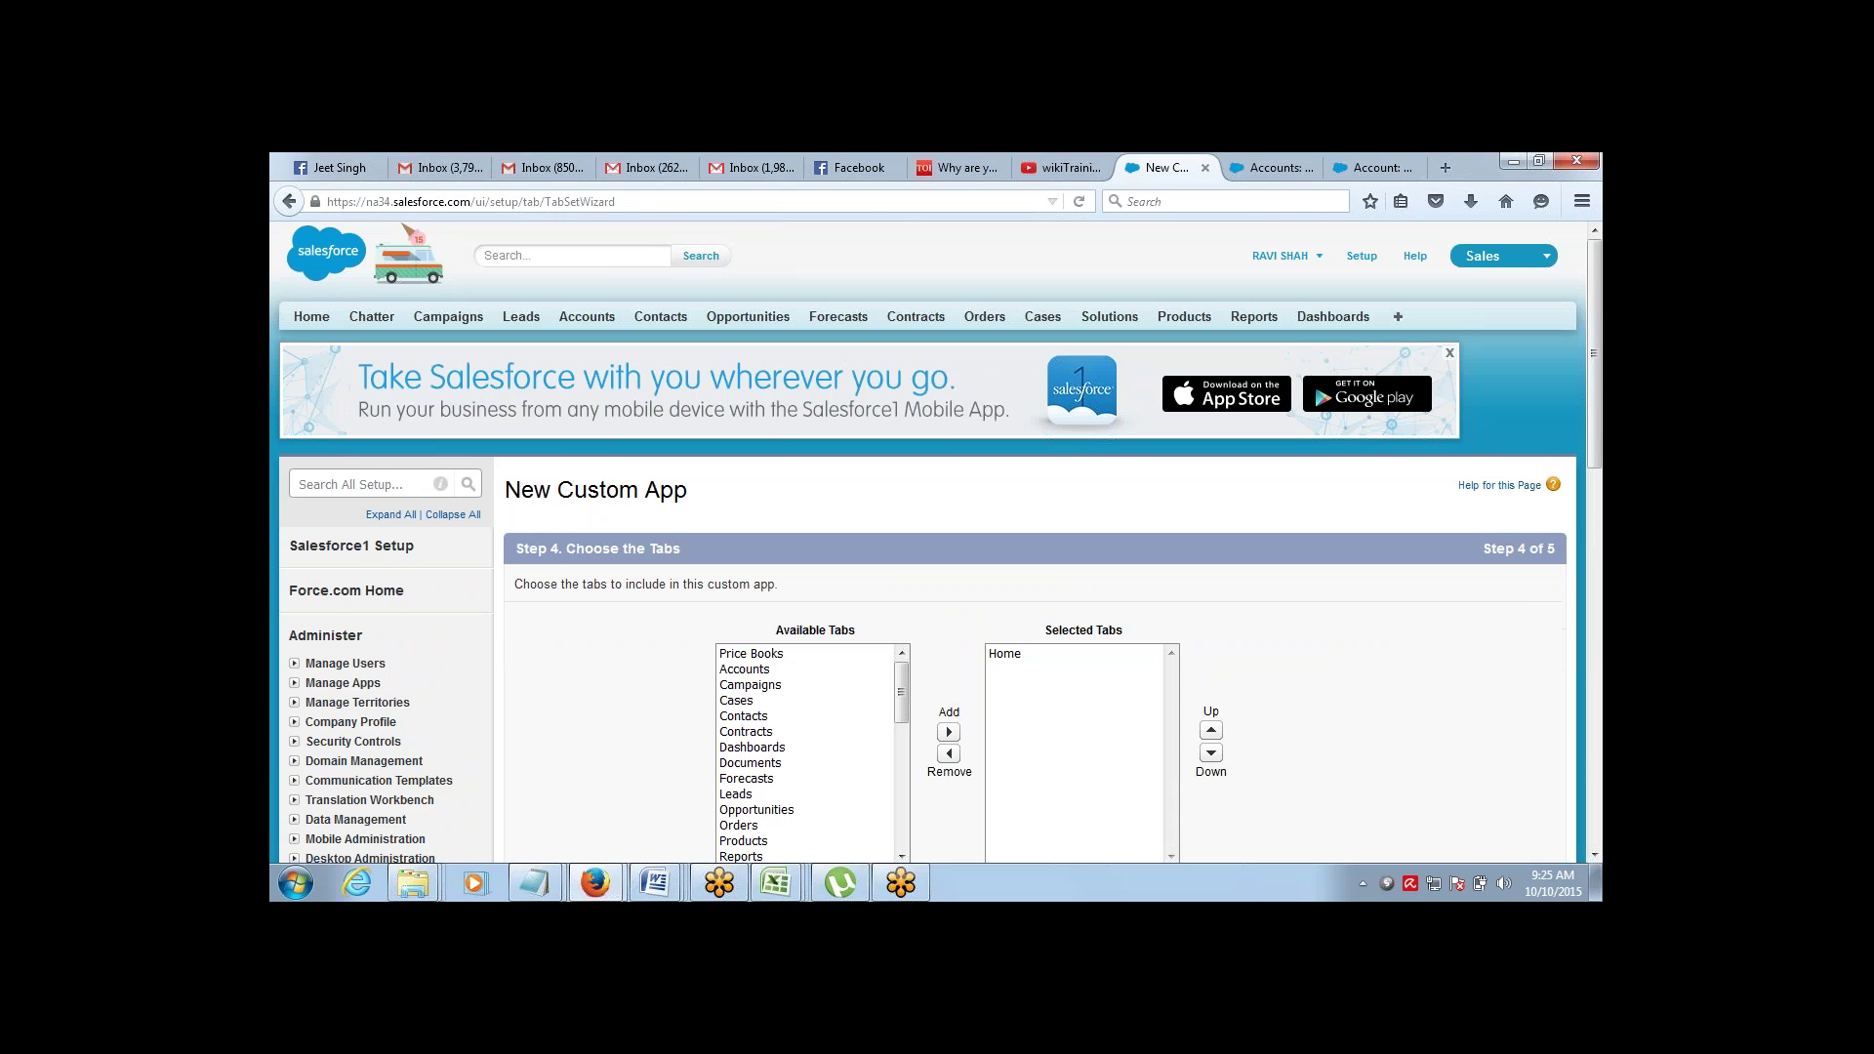
Keep Home as the app's only selected tab and default landing tab, and continue to the profile assignment
scroll(1584, 325, "down", 3)
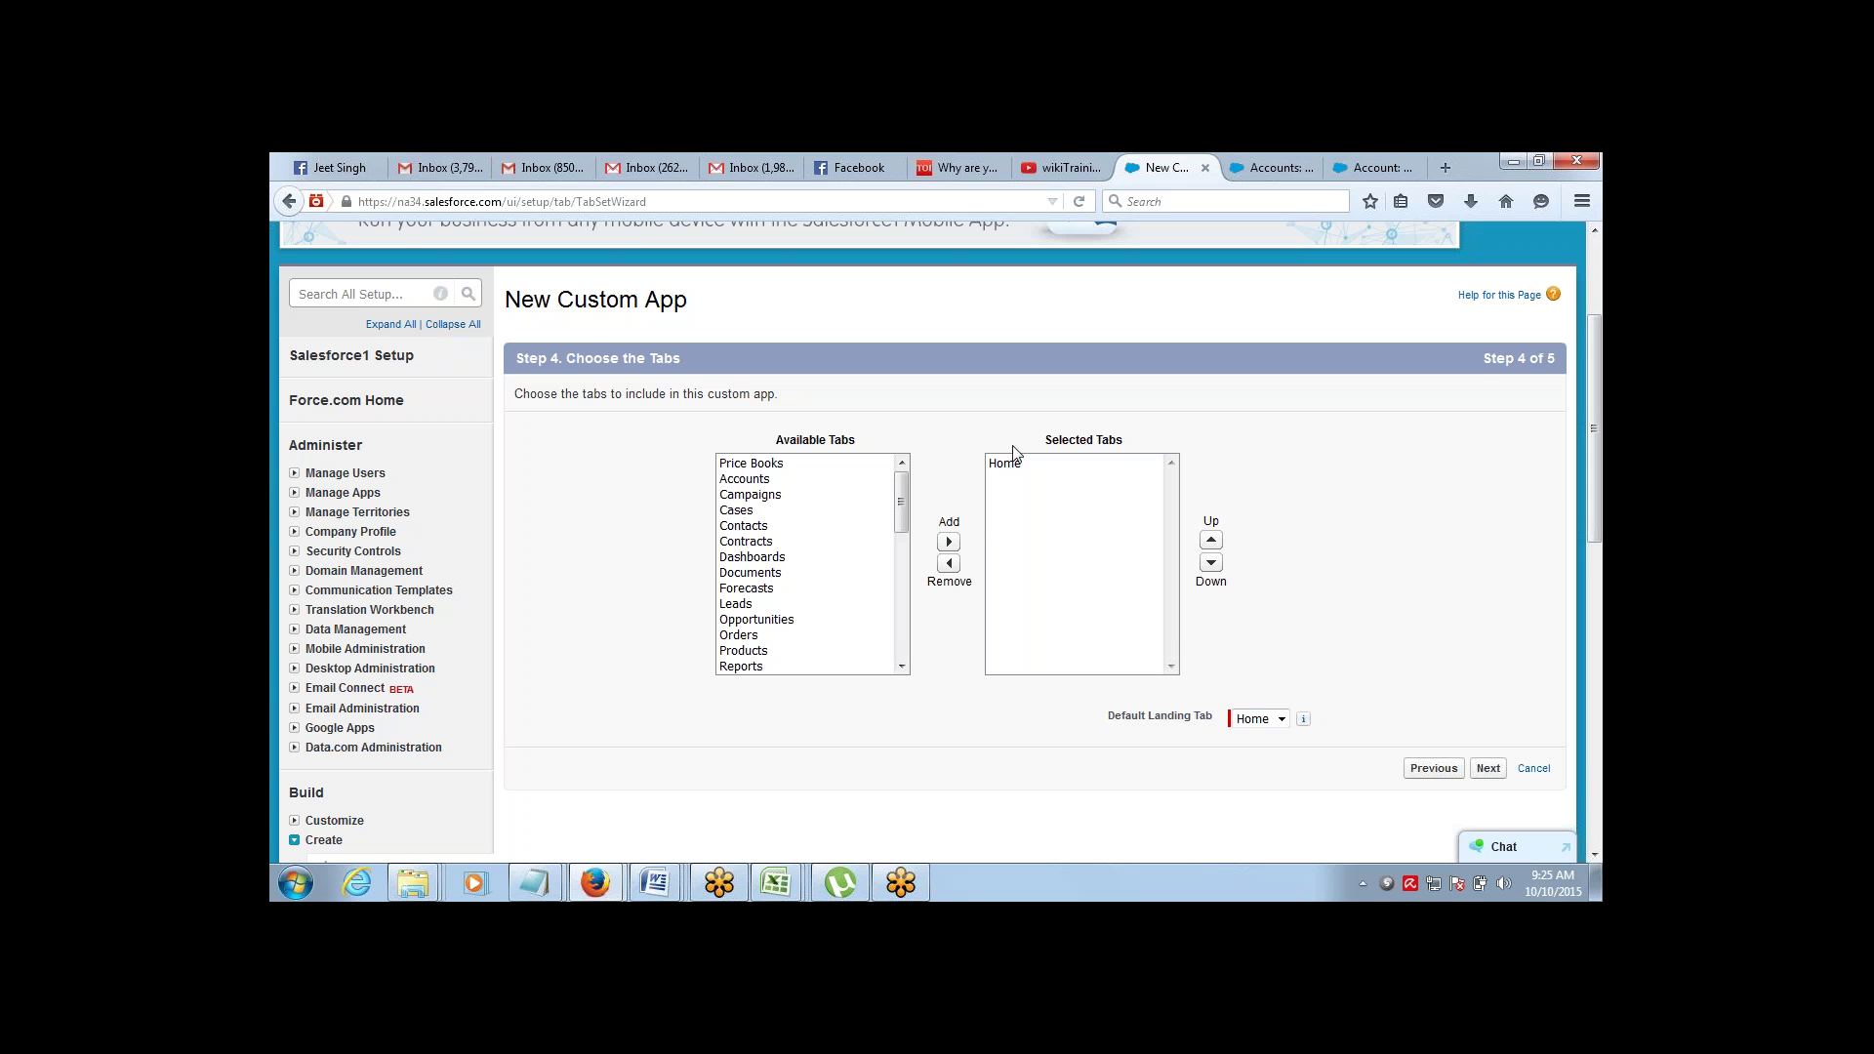
scroll(1594, 315, "up", 3)
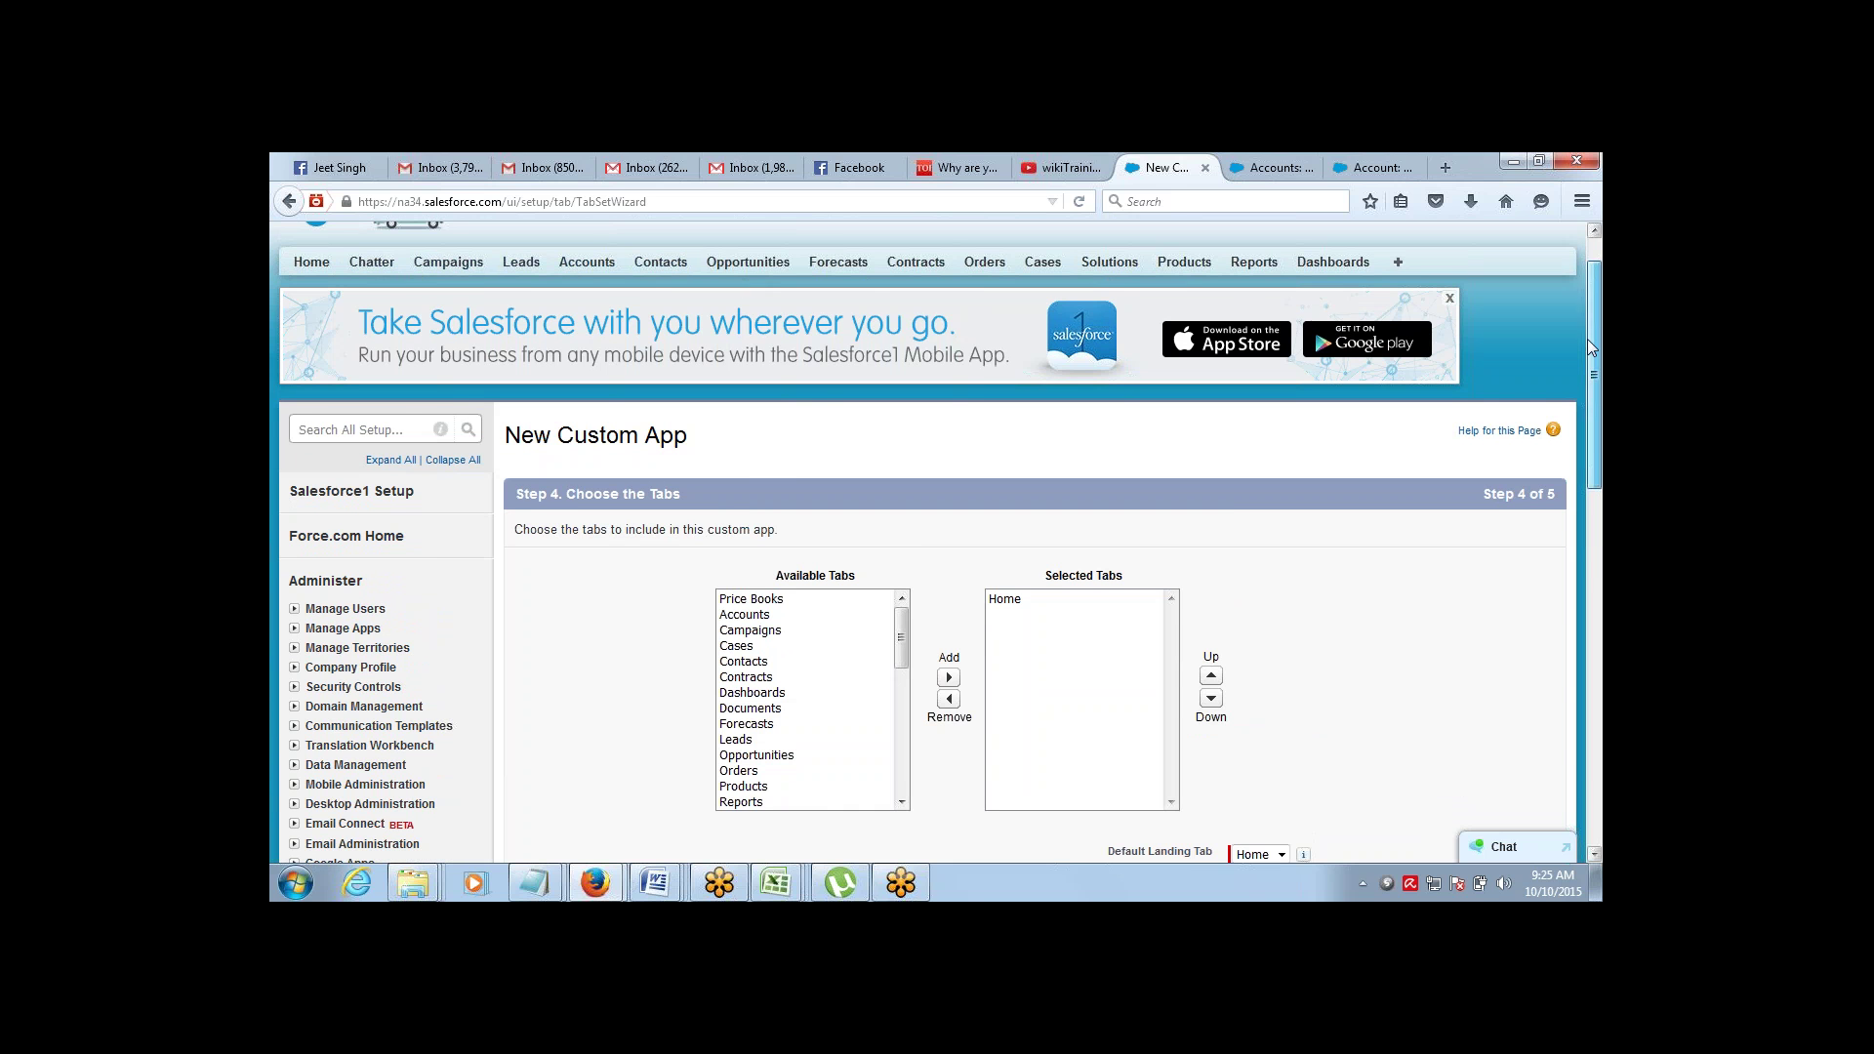
scroll(1574, 371, "down", 3)
left_click(1008, 415)
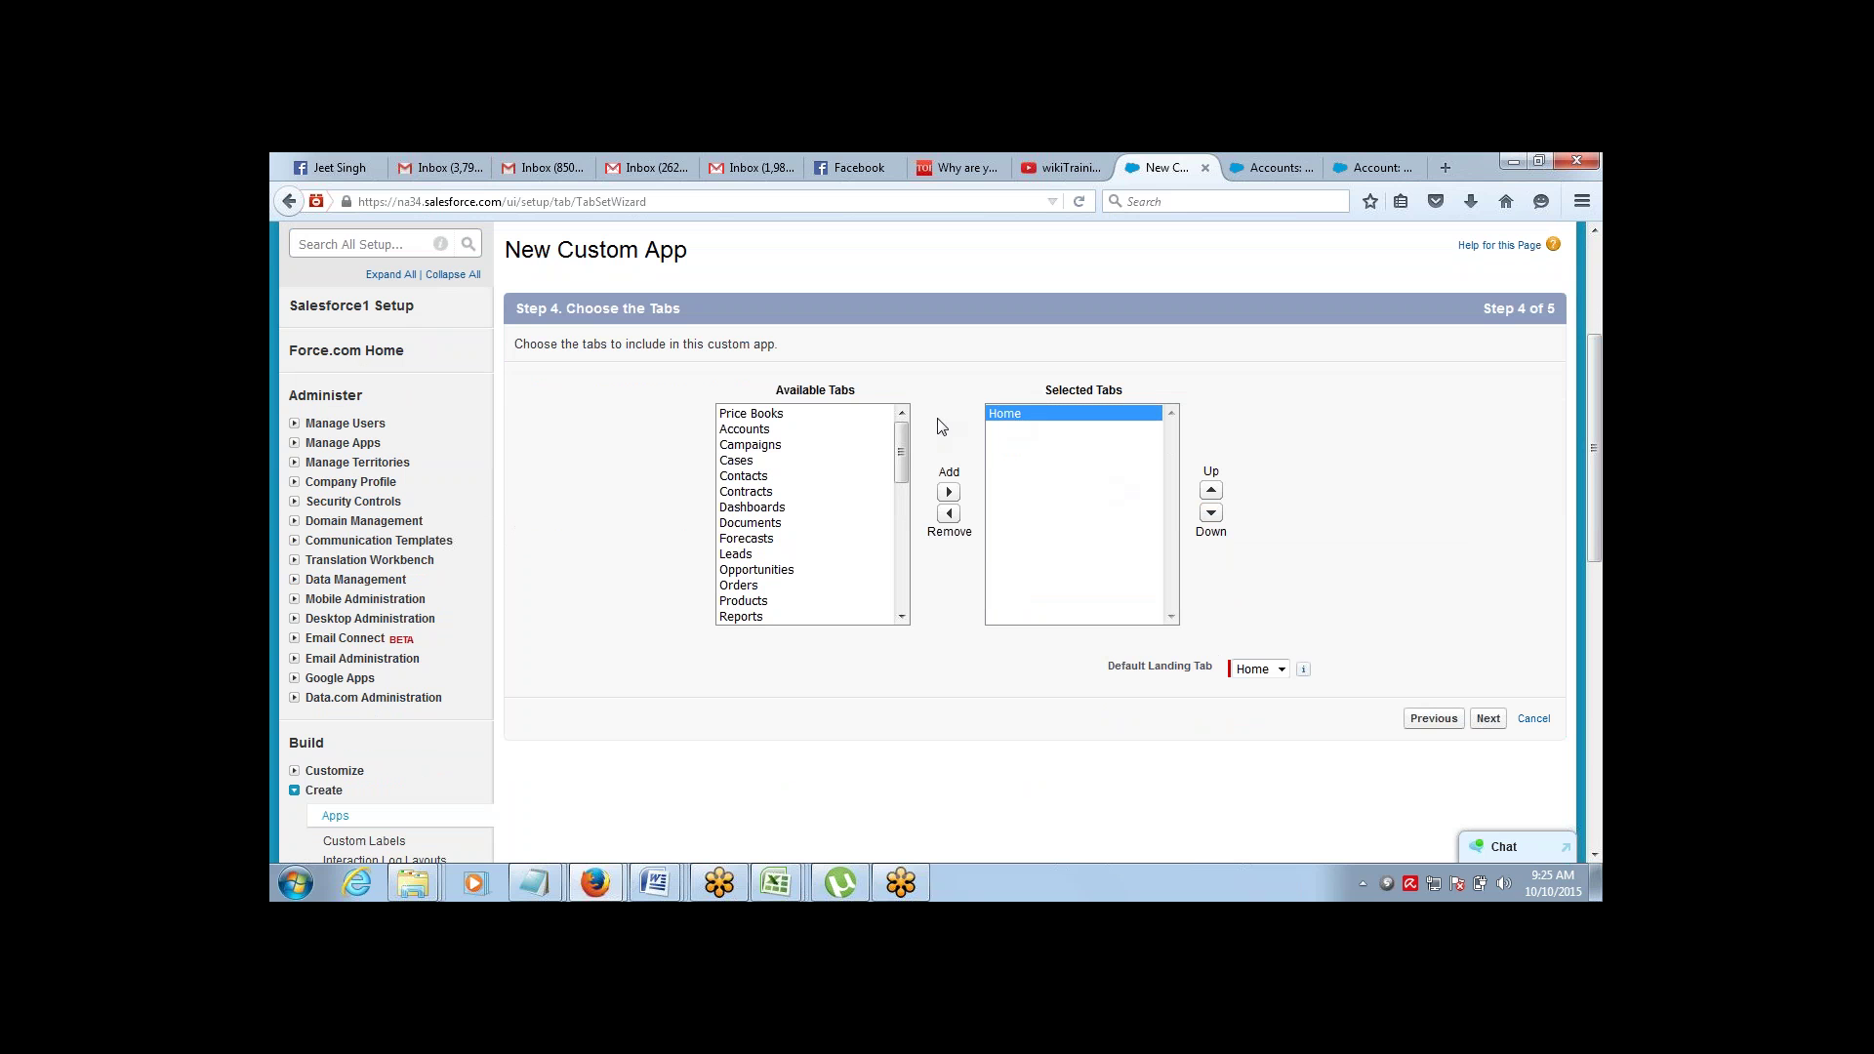
left_click(1489, 720)
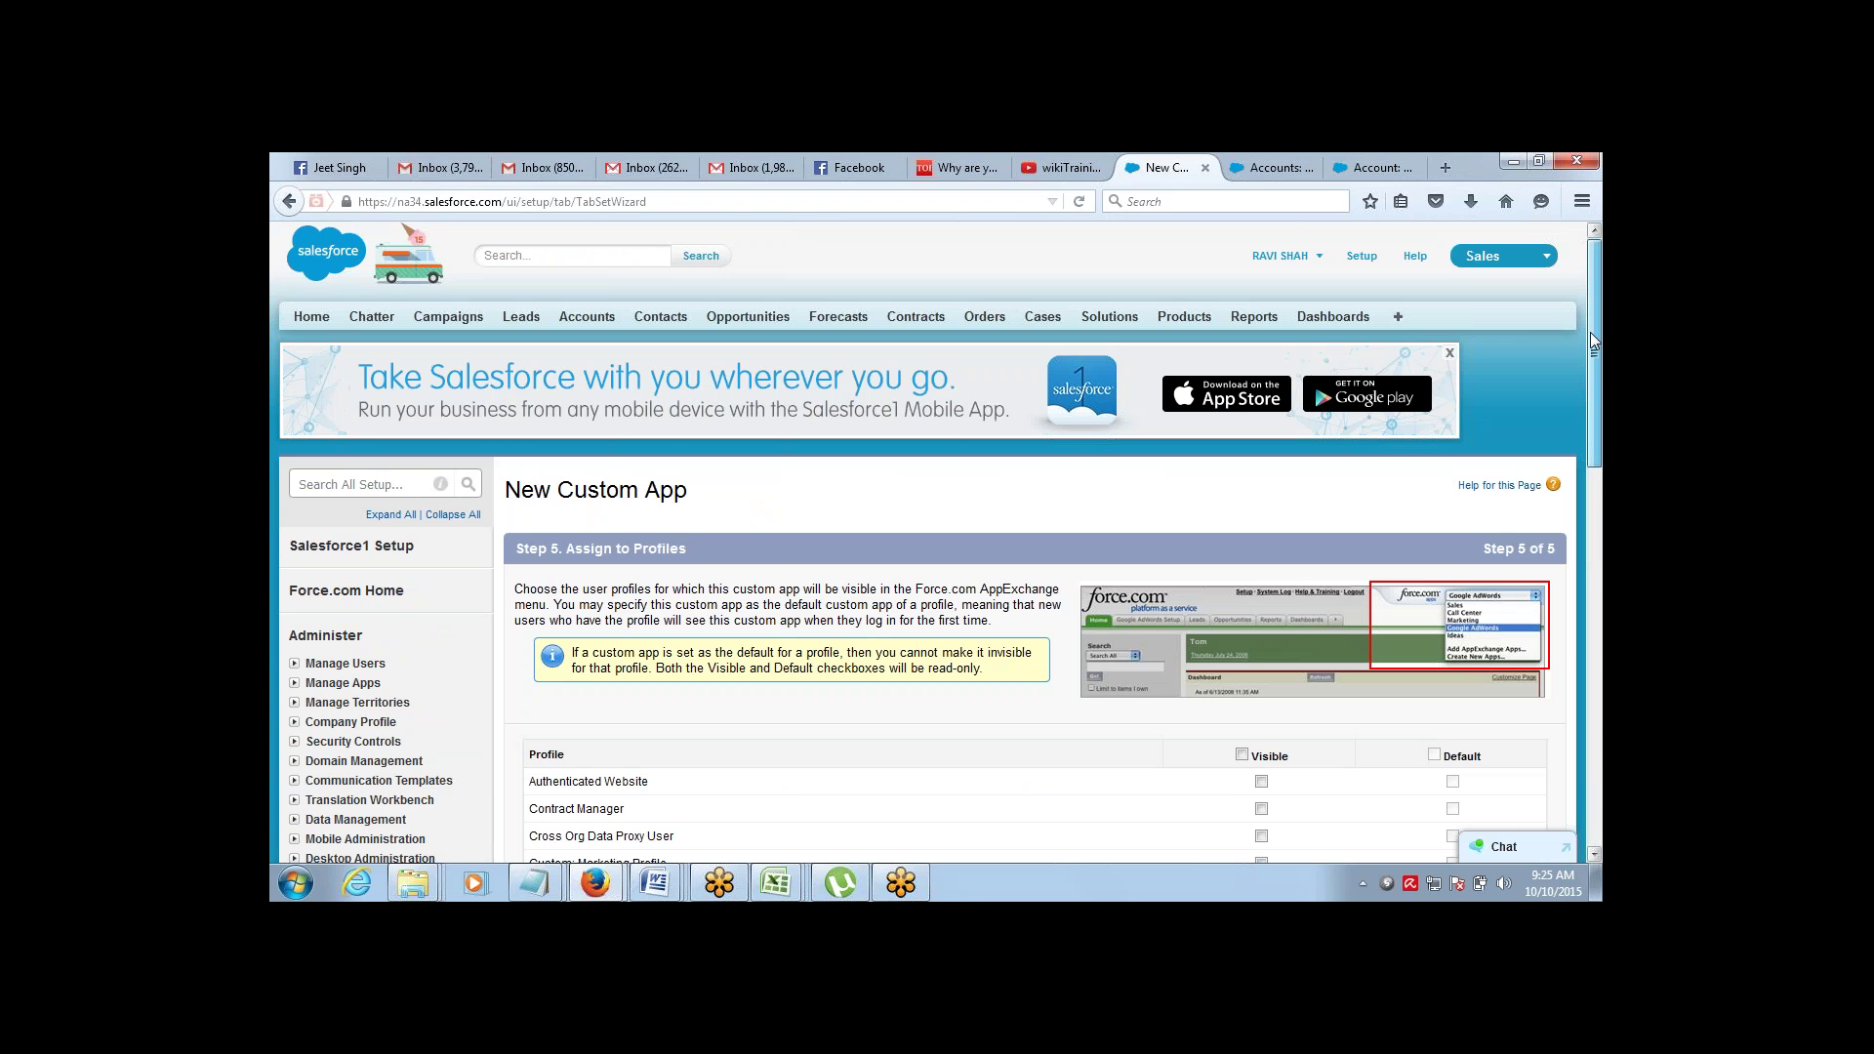
Make the custom app visible to all user profiles and save it
scroll(1567, 414, "down", 3)
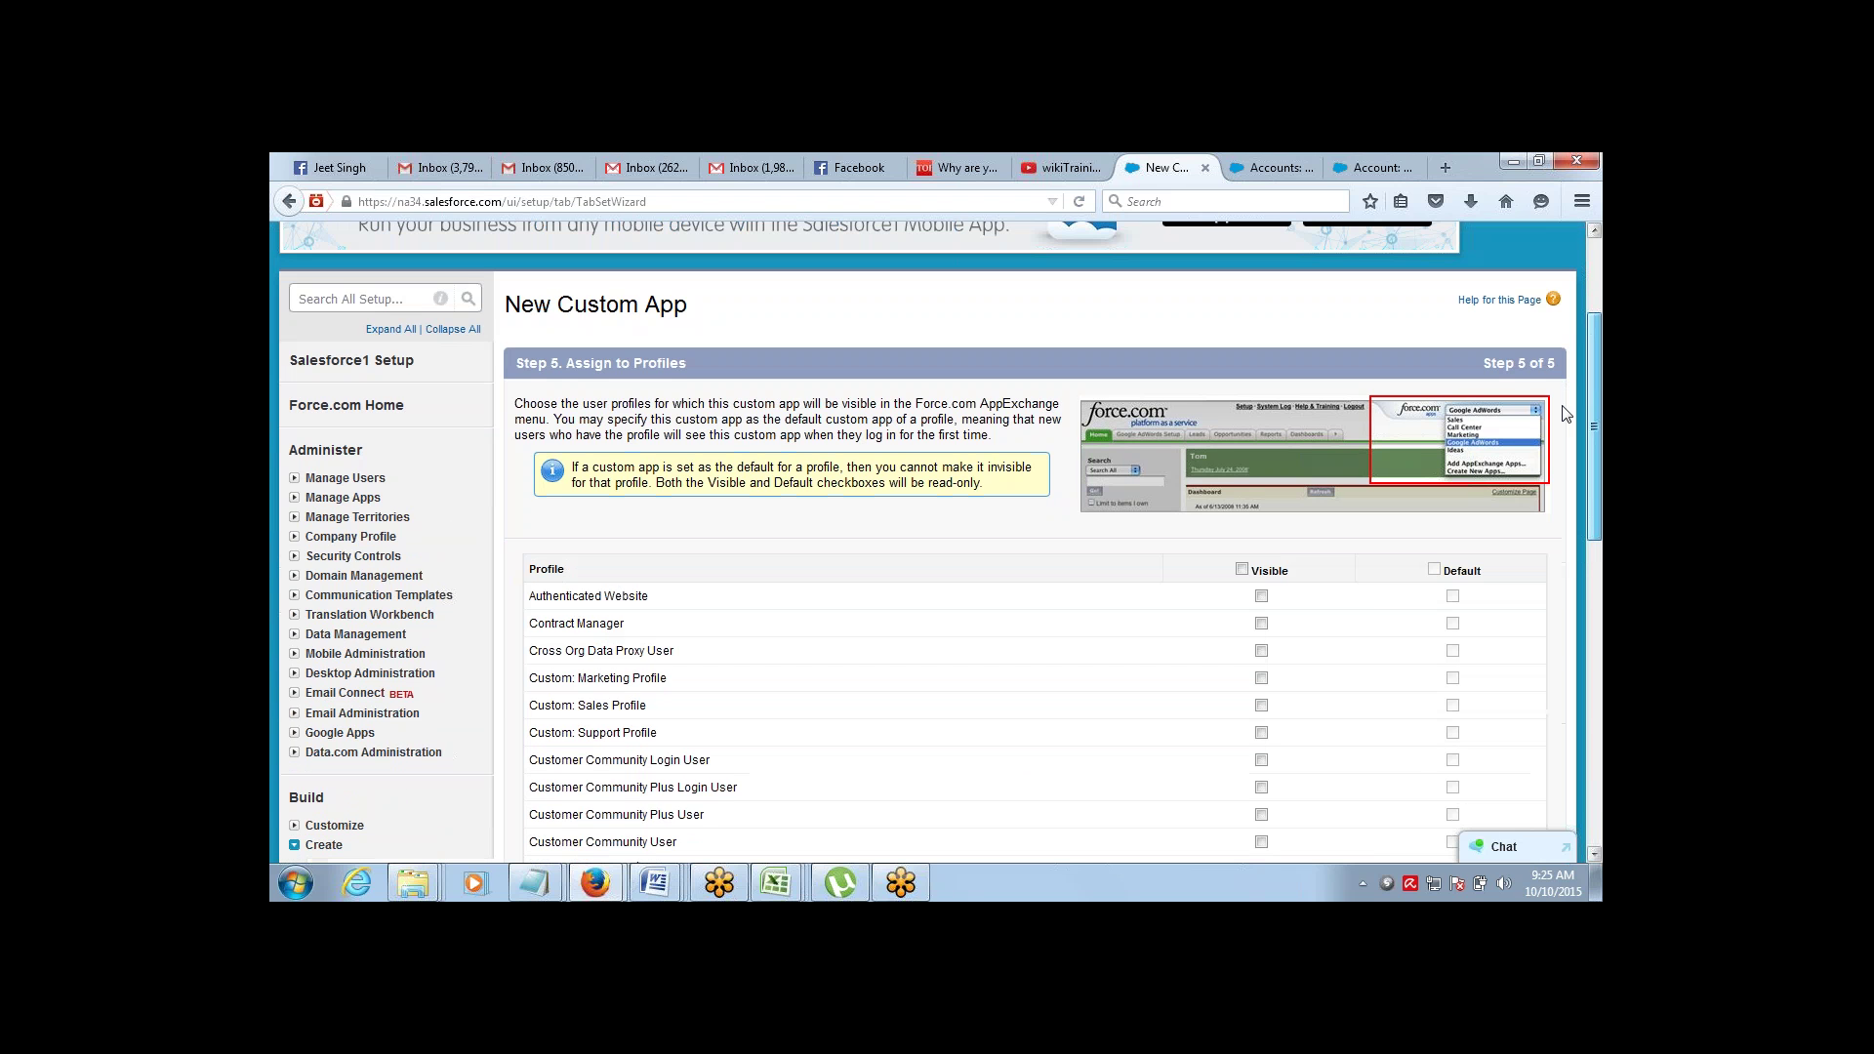
left_click(1242, 570)
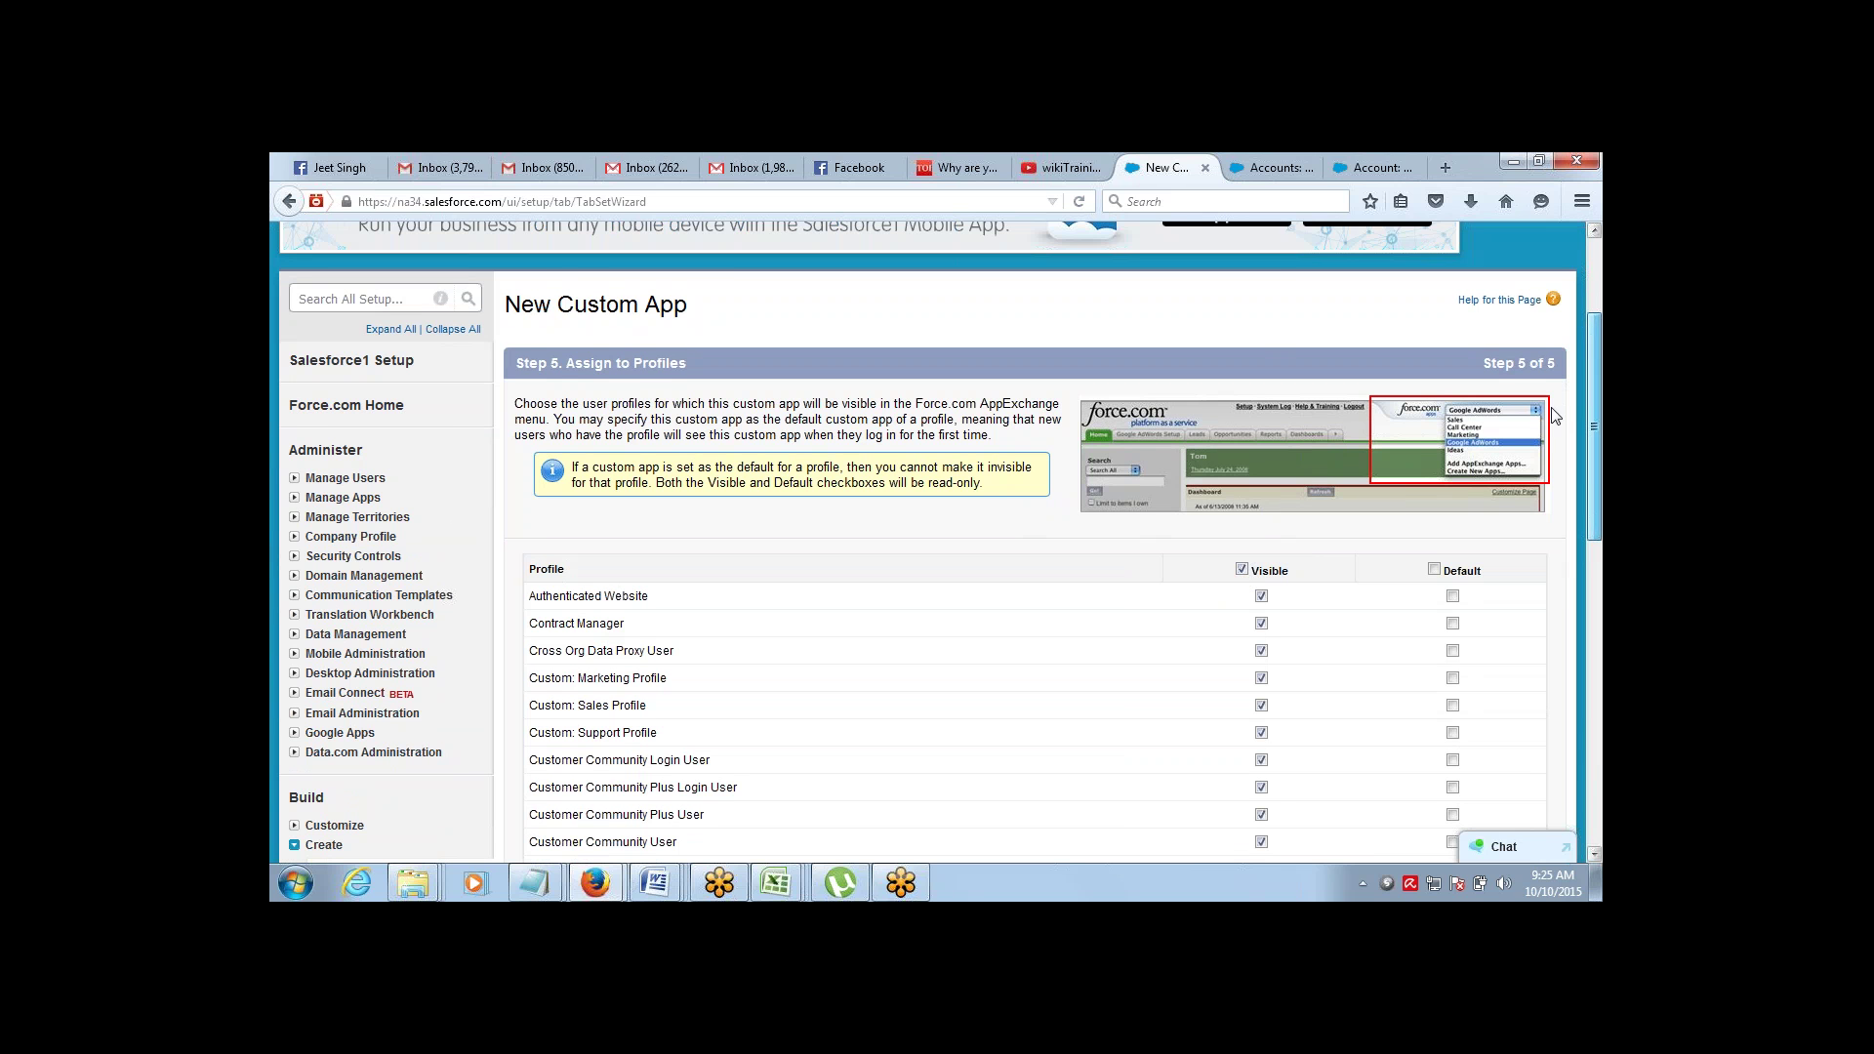
scroll(1555, 416, "down", 5)
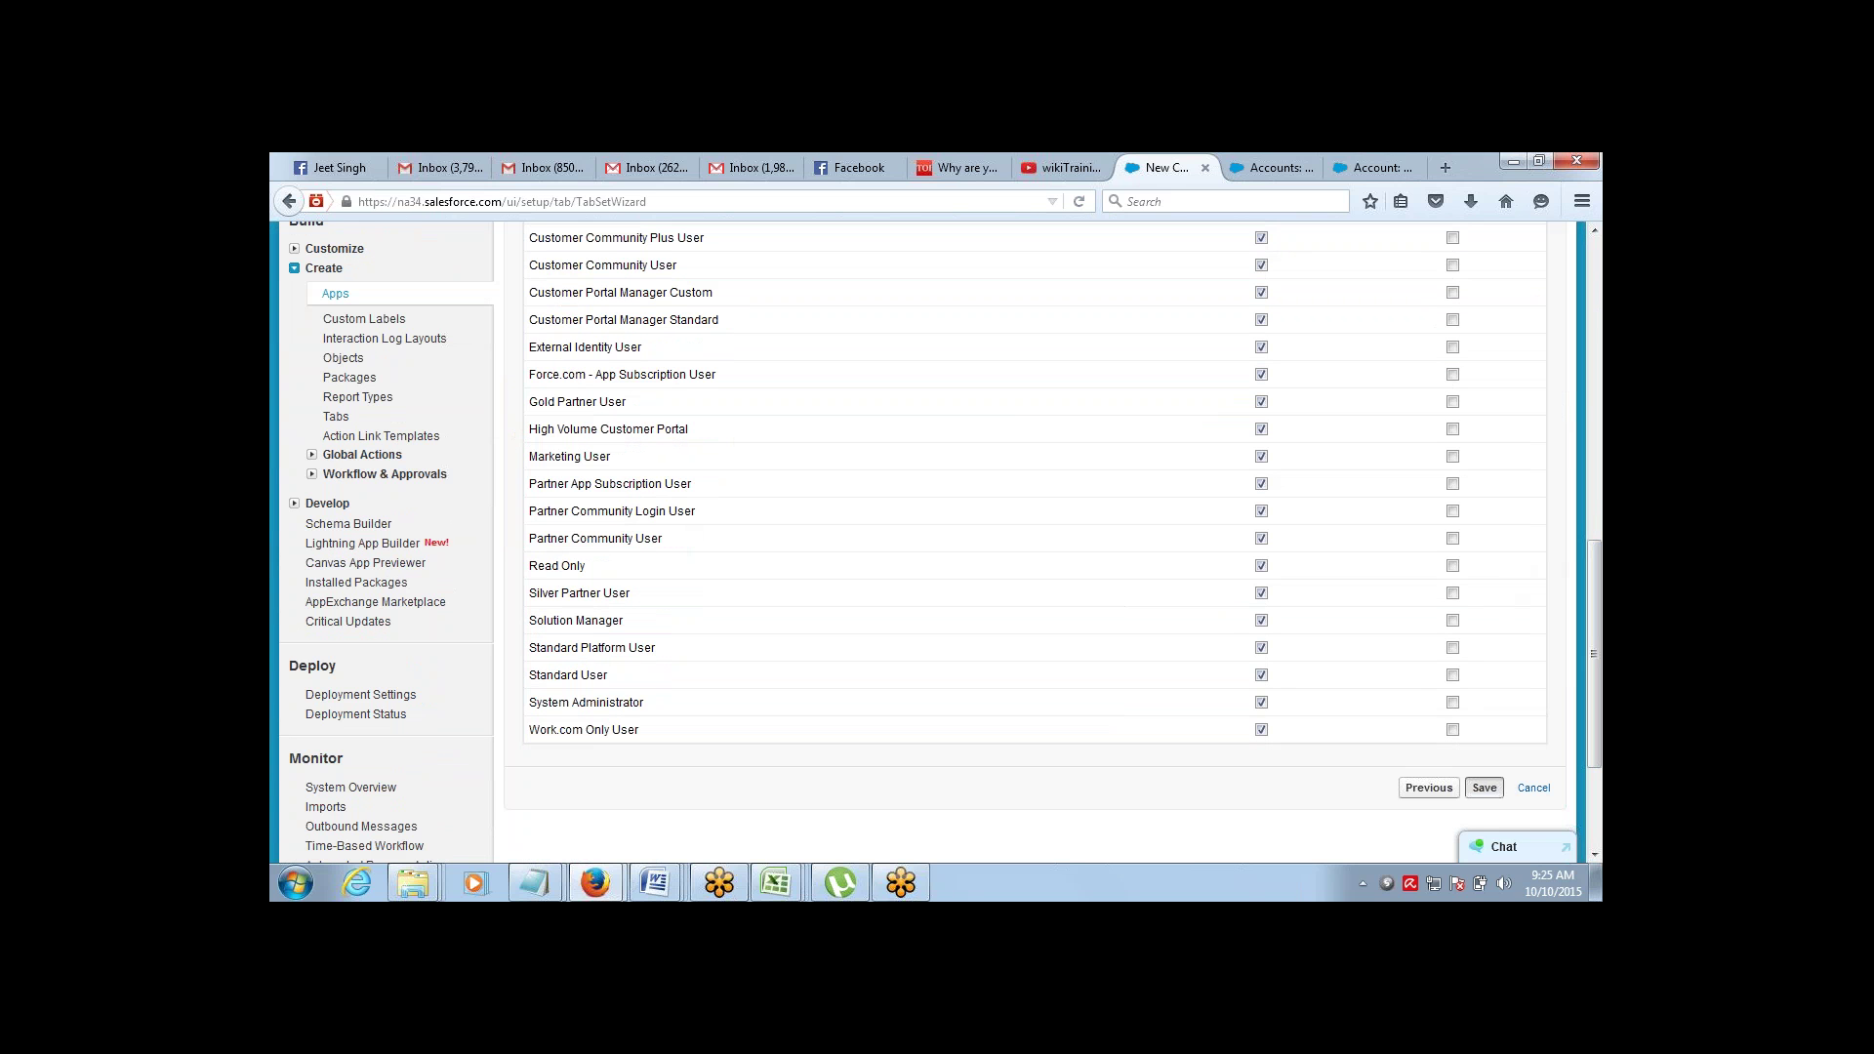
left_click(1484, 788)
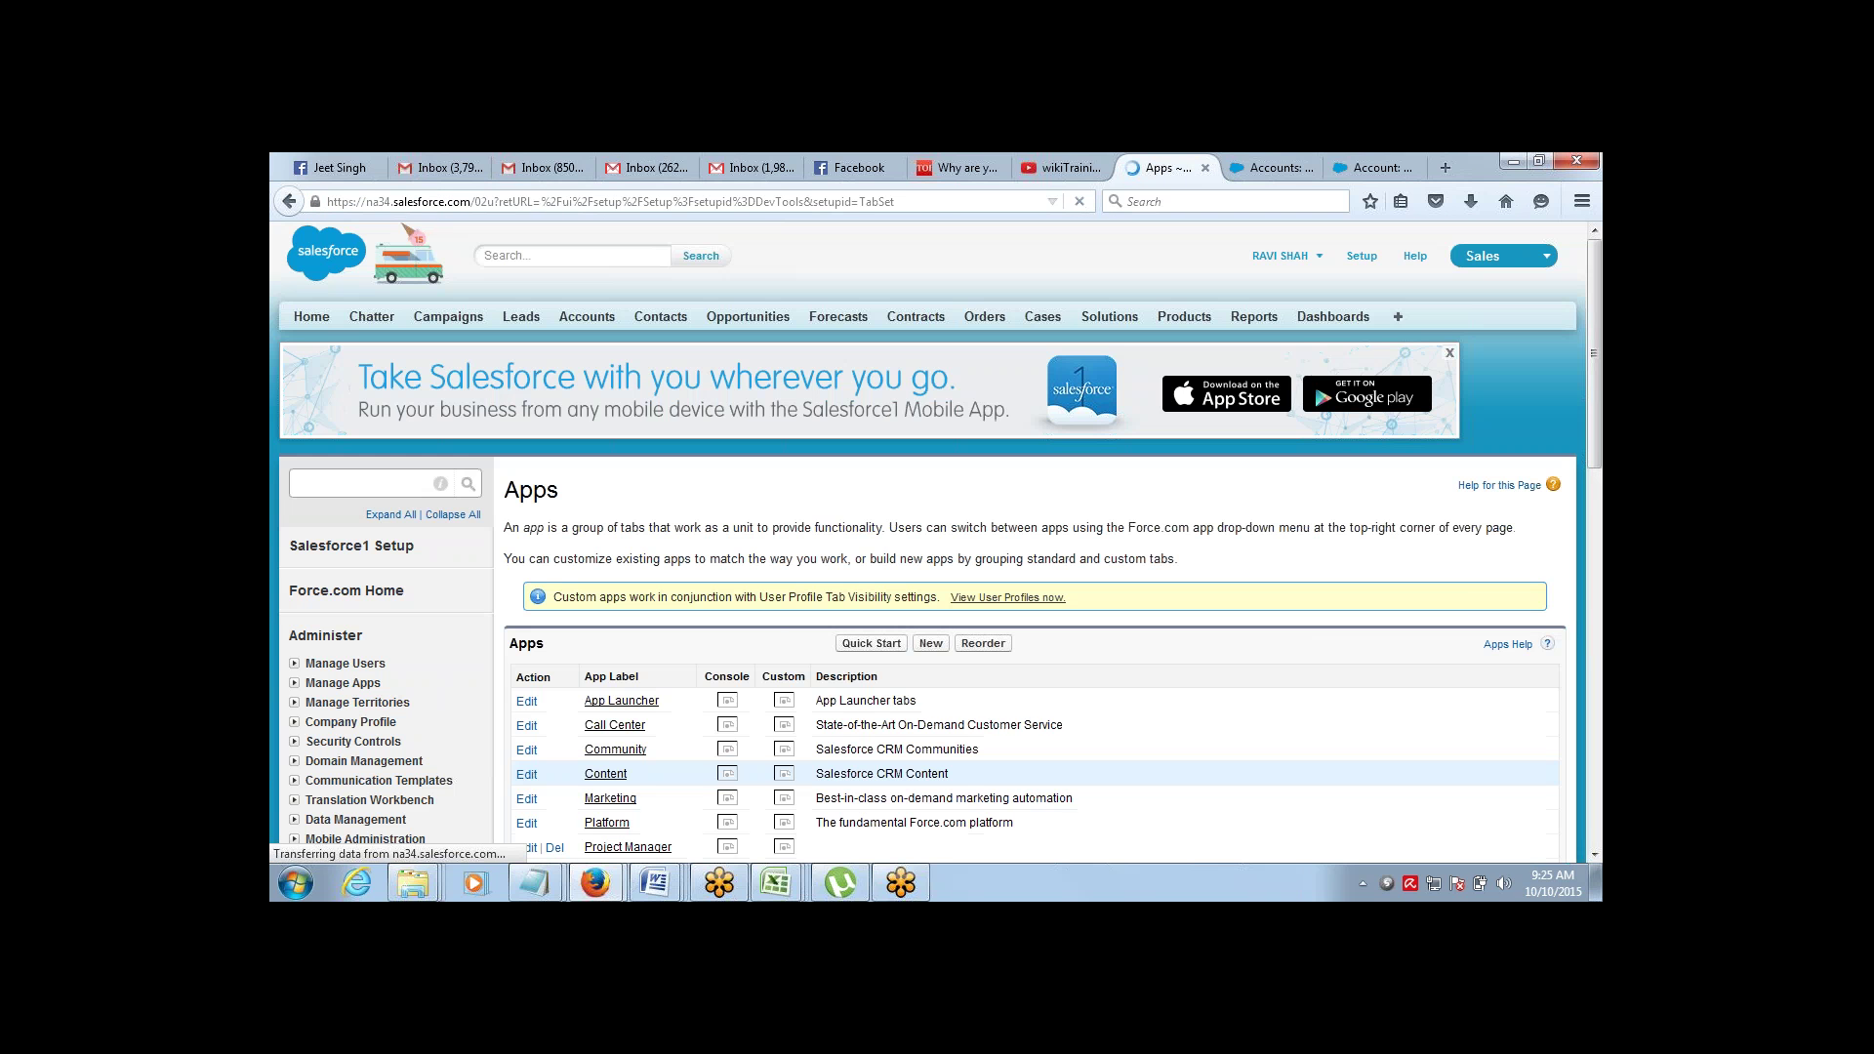
Switch Salesforce from the Sales app to the Project Manager app
left_click(1522, 265)
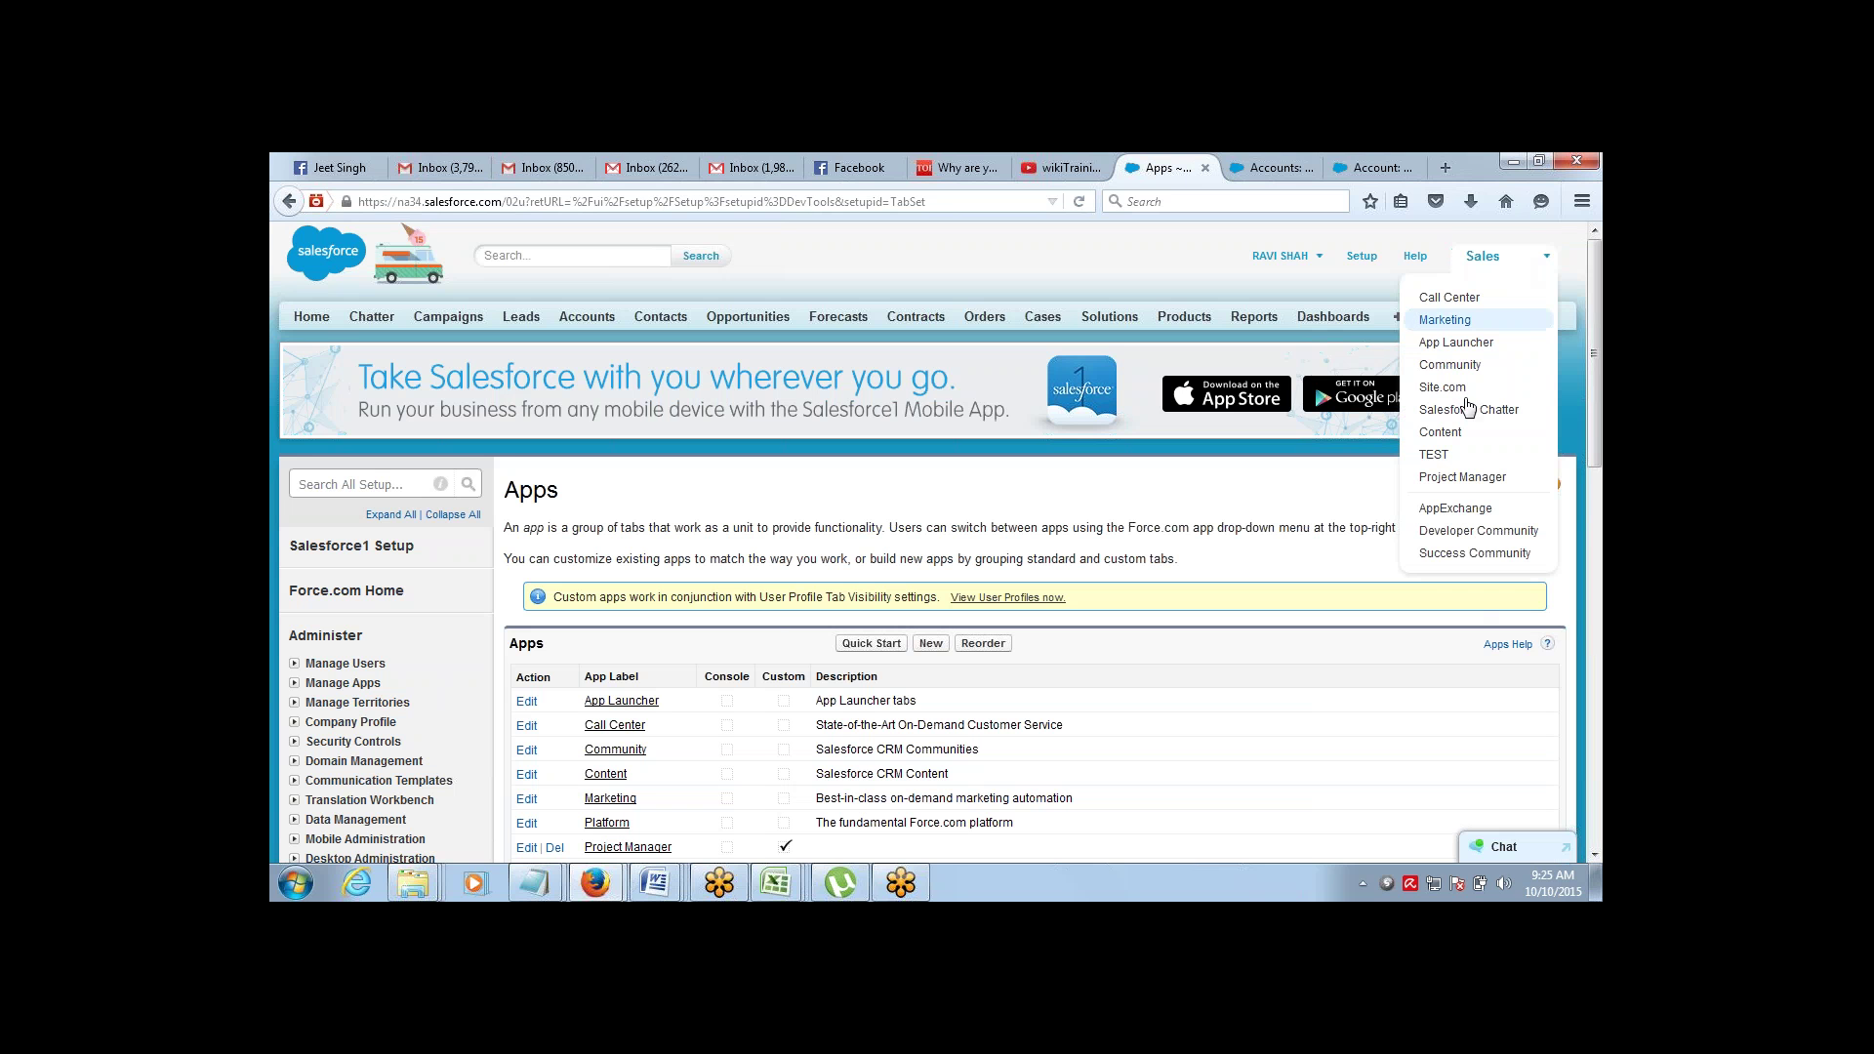
left_click(1459, 478)
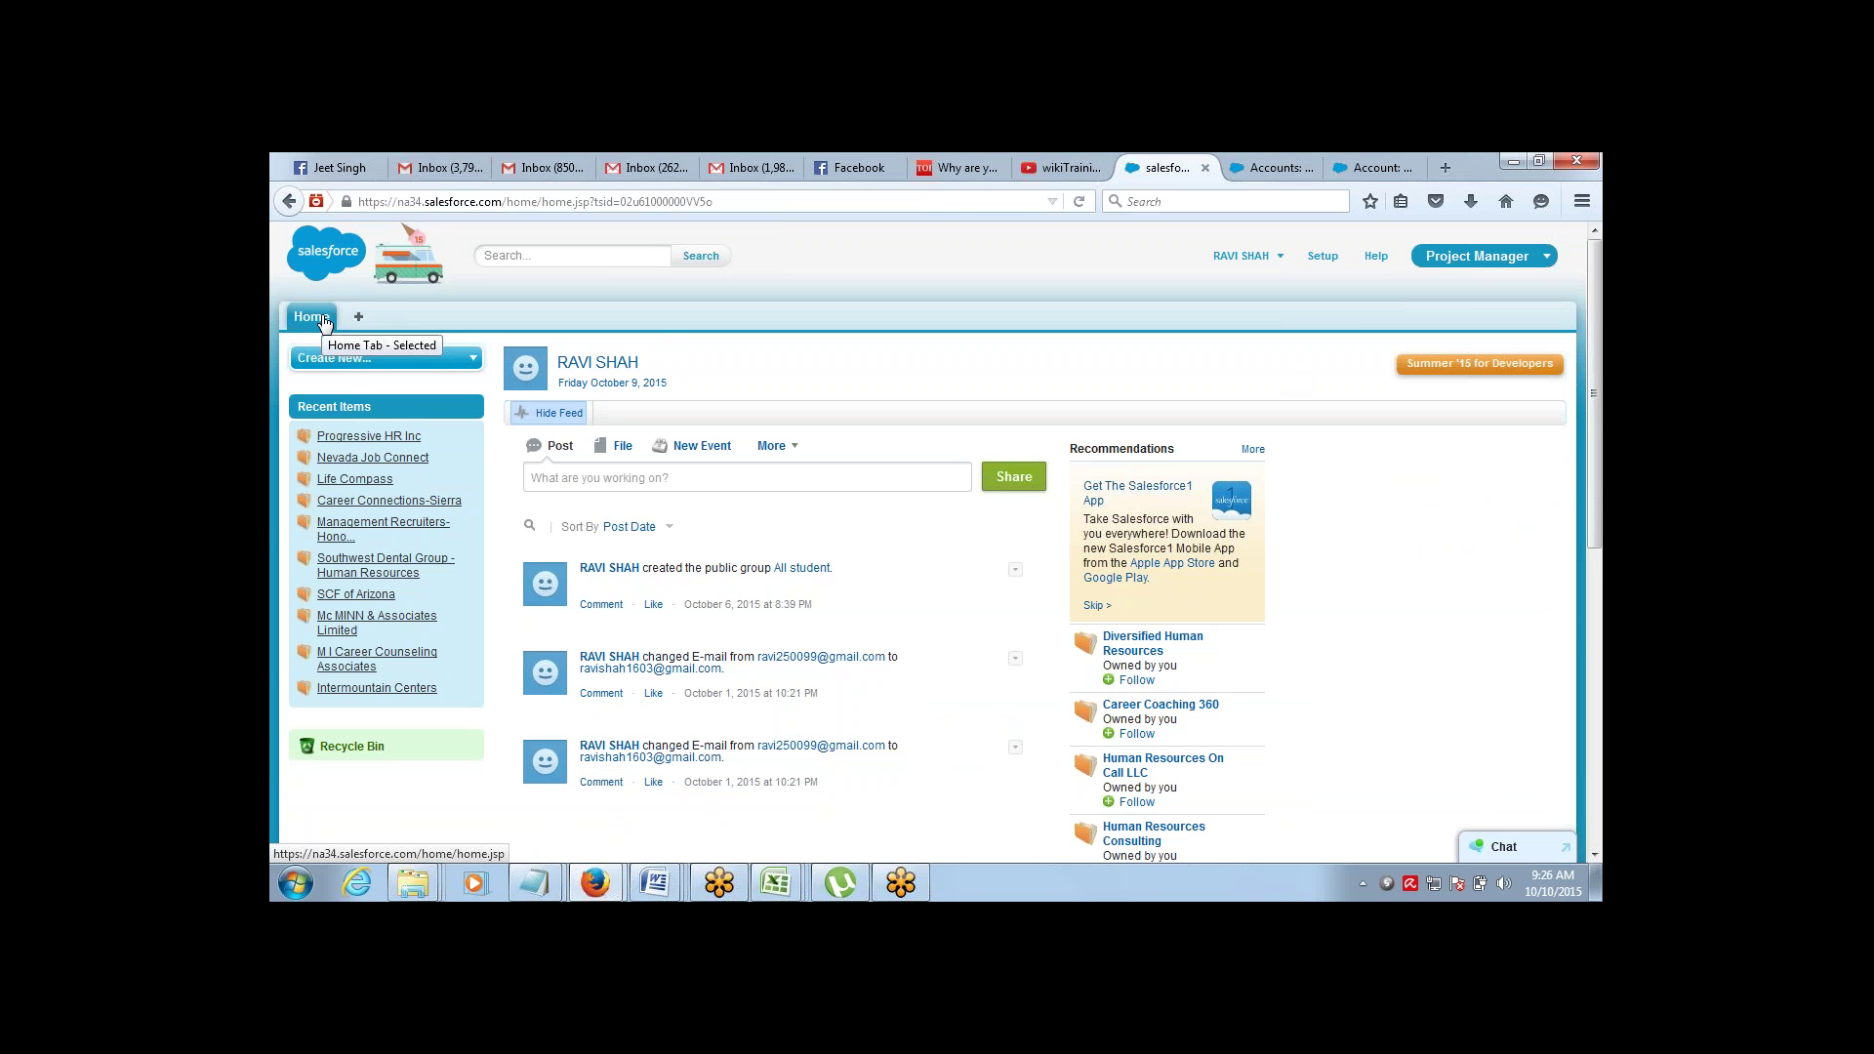
Compare the Project Manager app's tabs with the Projects, Clients and Consultants tables in Excel's Book8 workbook, selecting each table
key("alt+Tab")
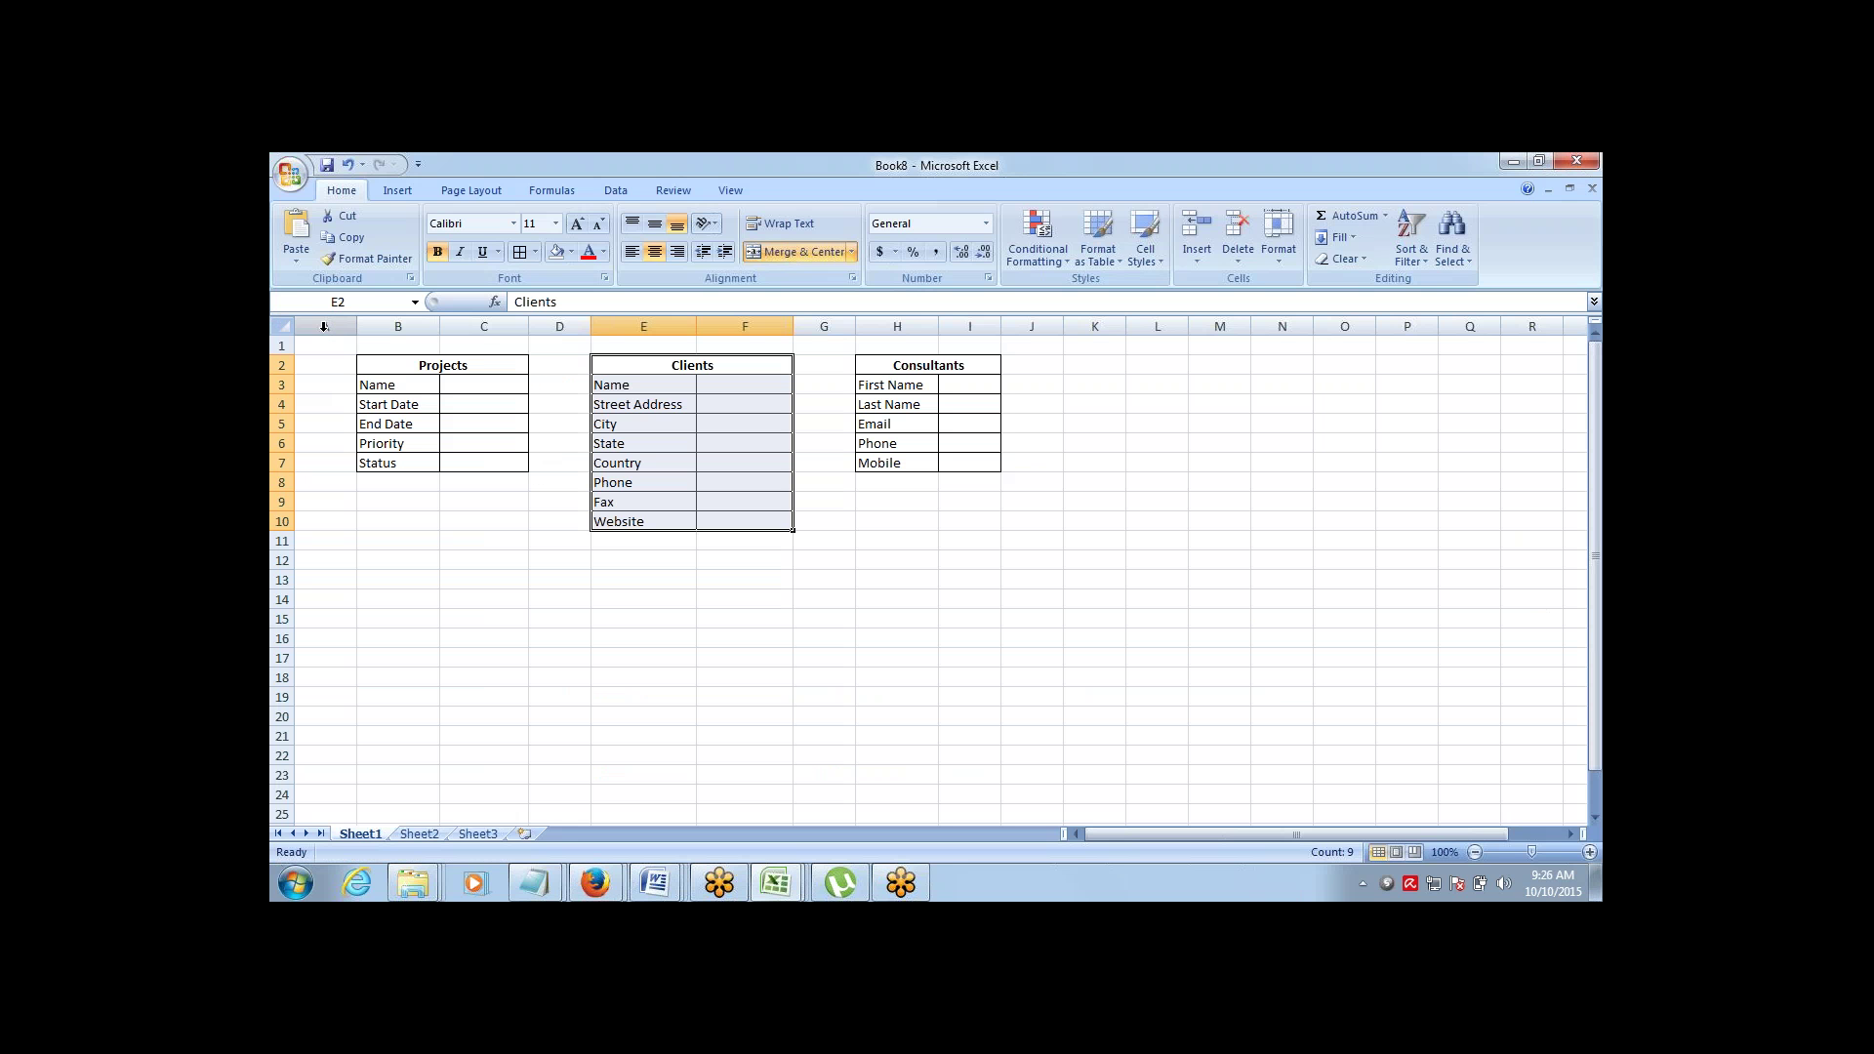
left_click(417, 367)
left_click_drag(417, 367, 427, 459)
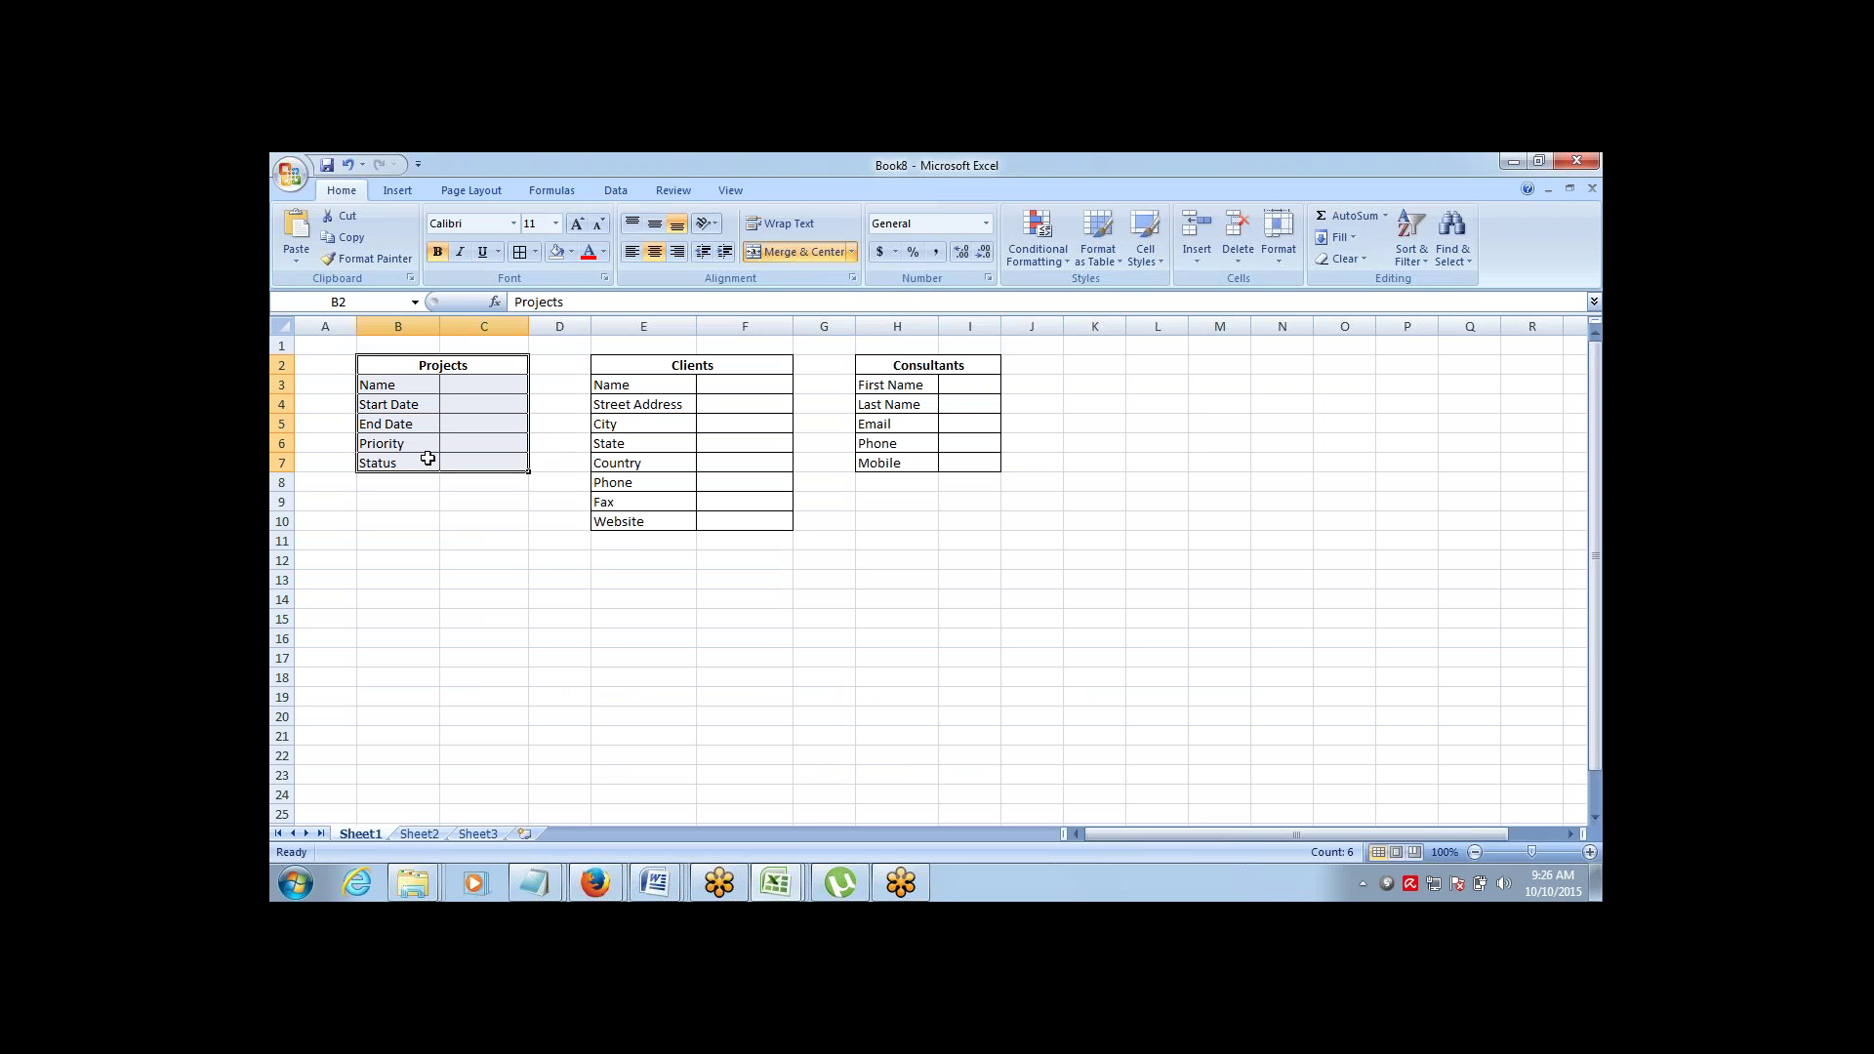
left_click(593, 880)
left_click(491, 776)
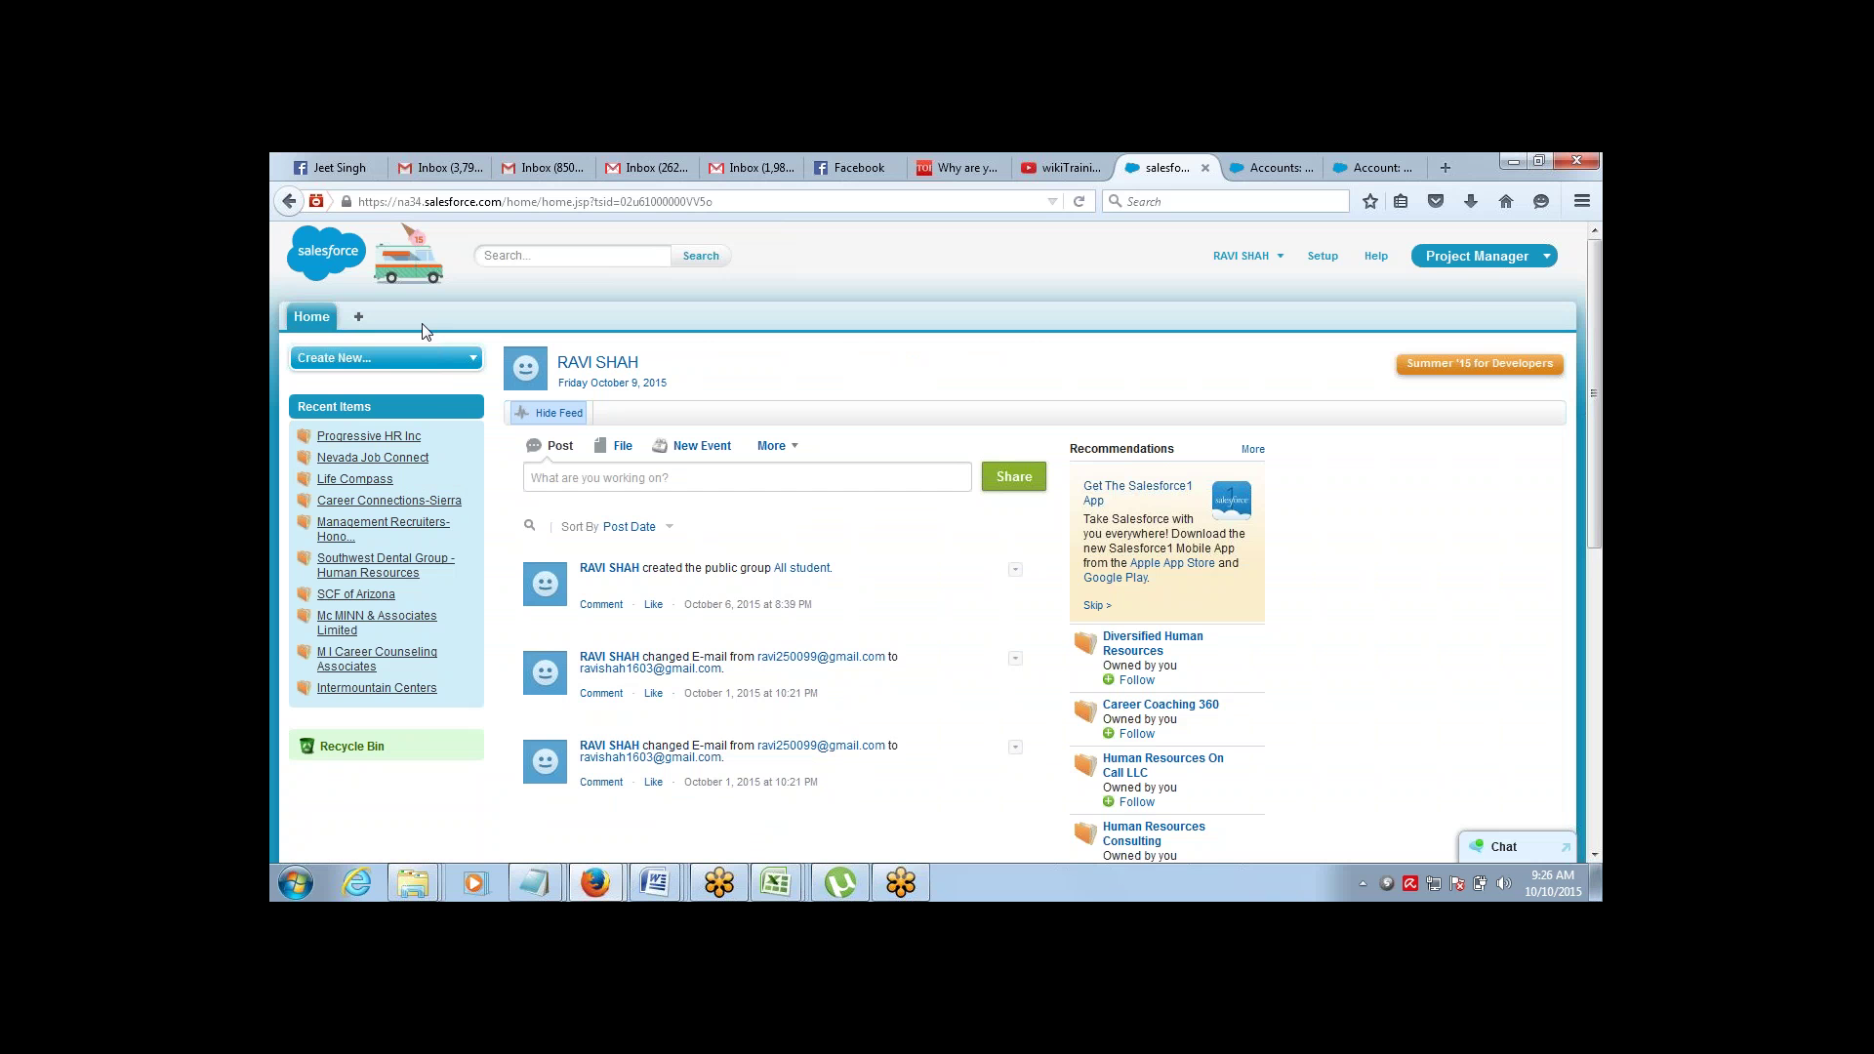
left_click(776, 884)
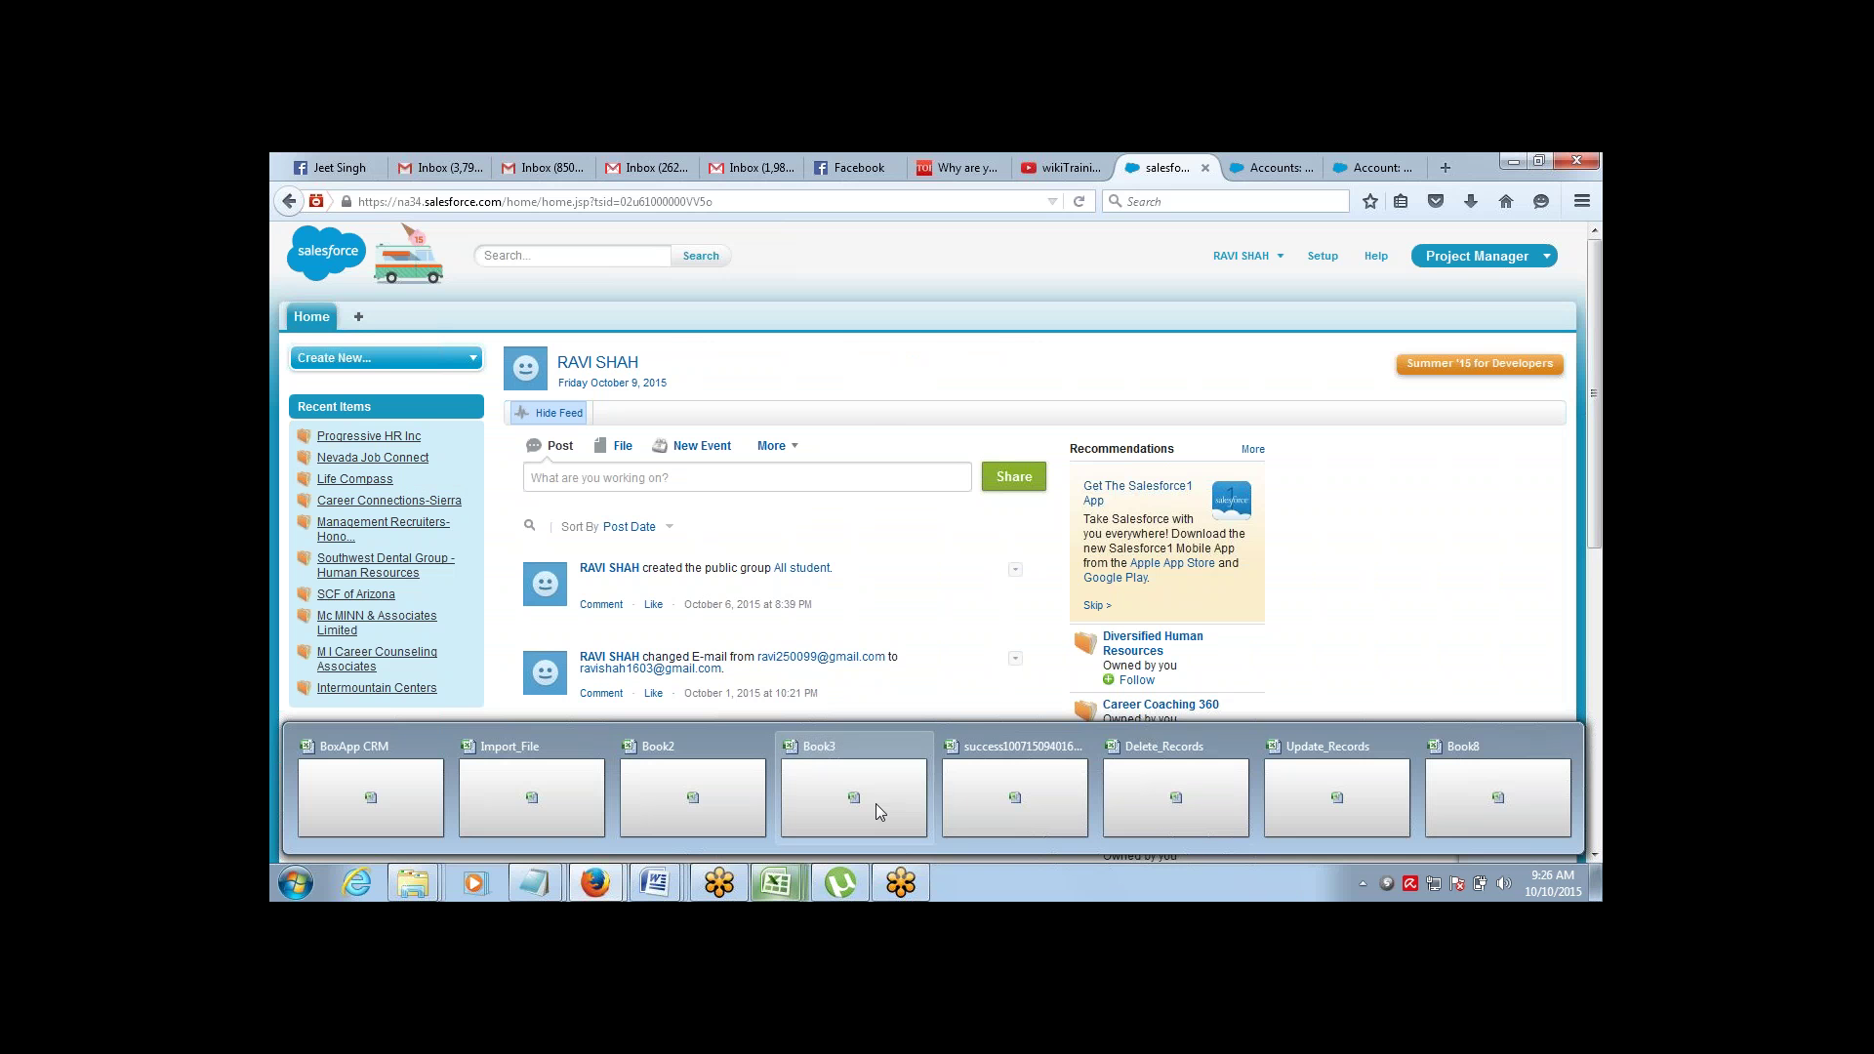
left_click(1484, 829)
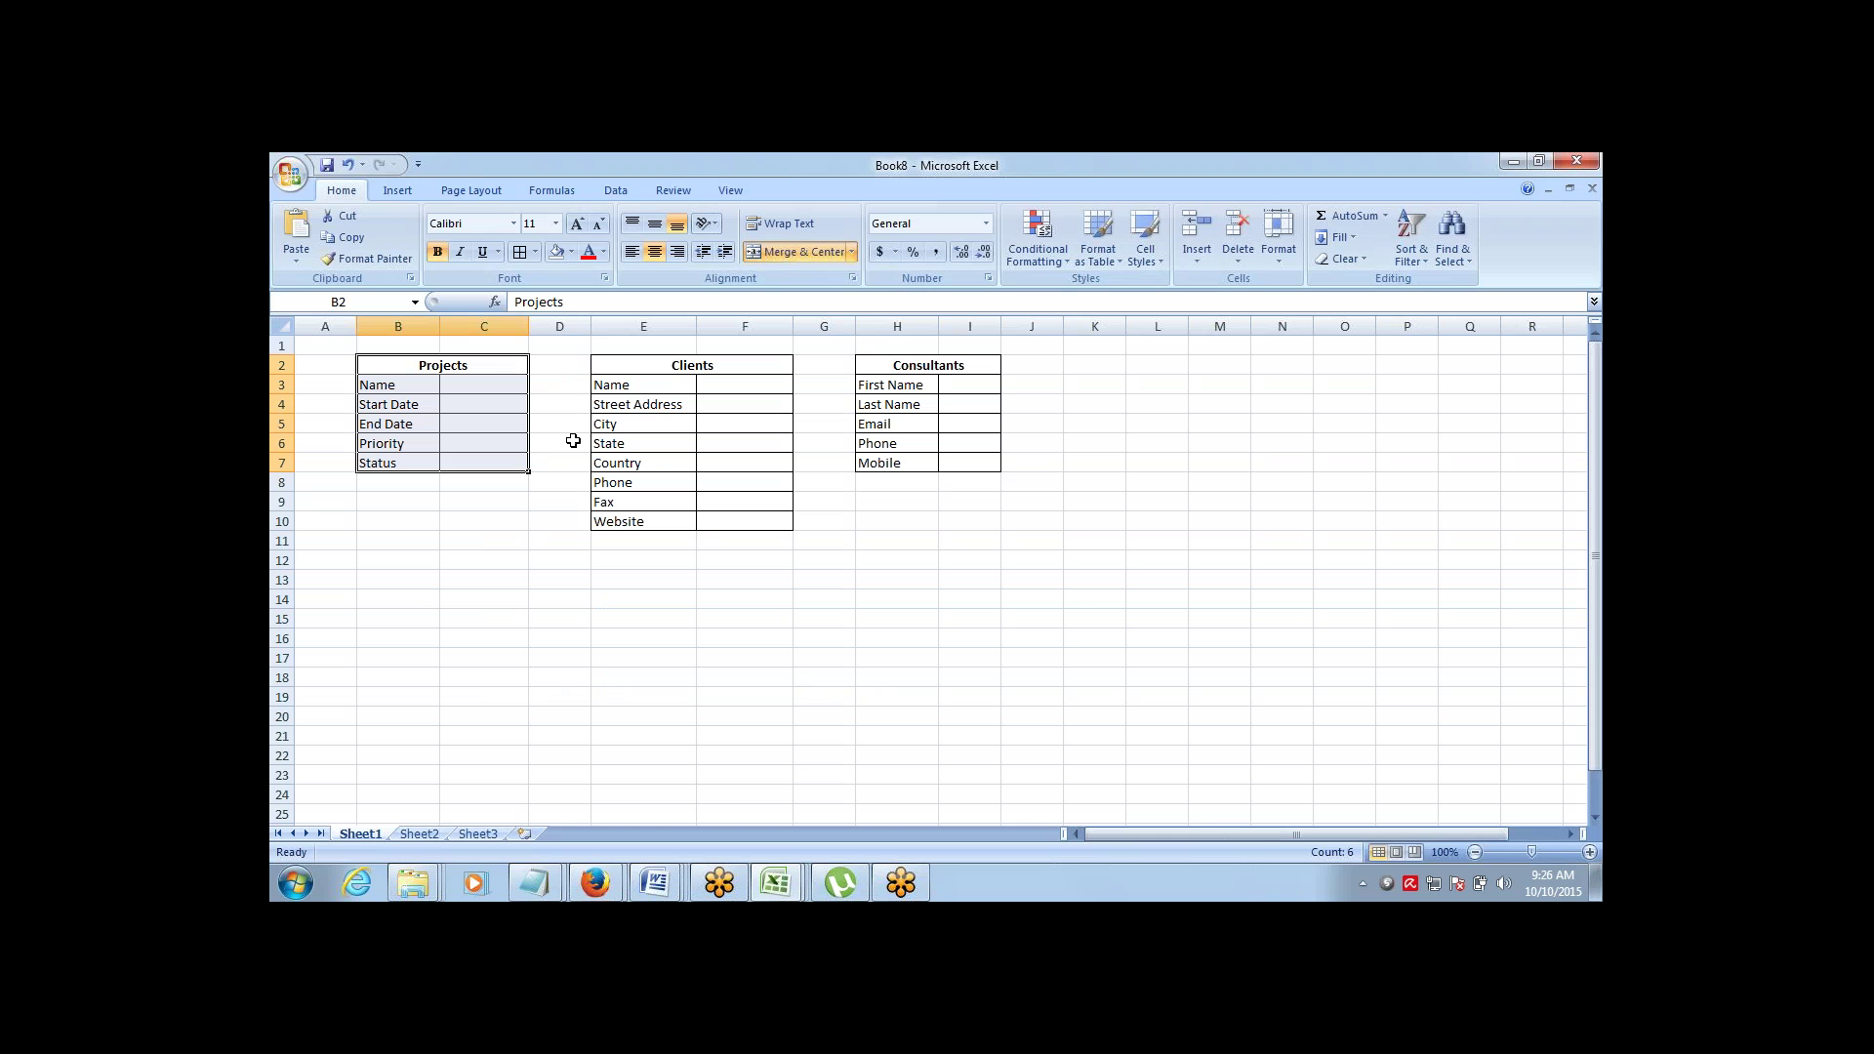
left_click_drag(449, 364, 456, 460)
left_click_drag(728, 364, 740, 527)
left_click_drag(970, 361, 975, 460)
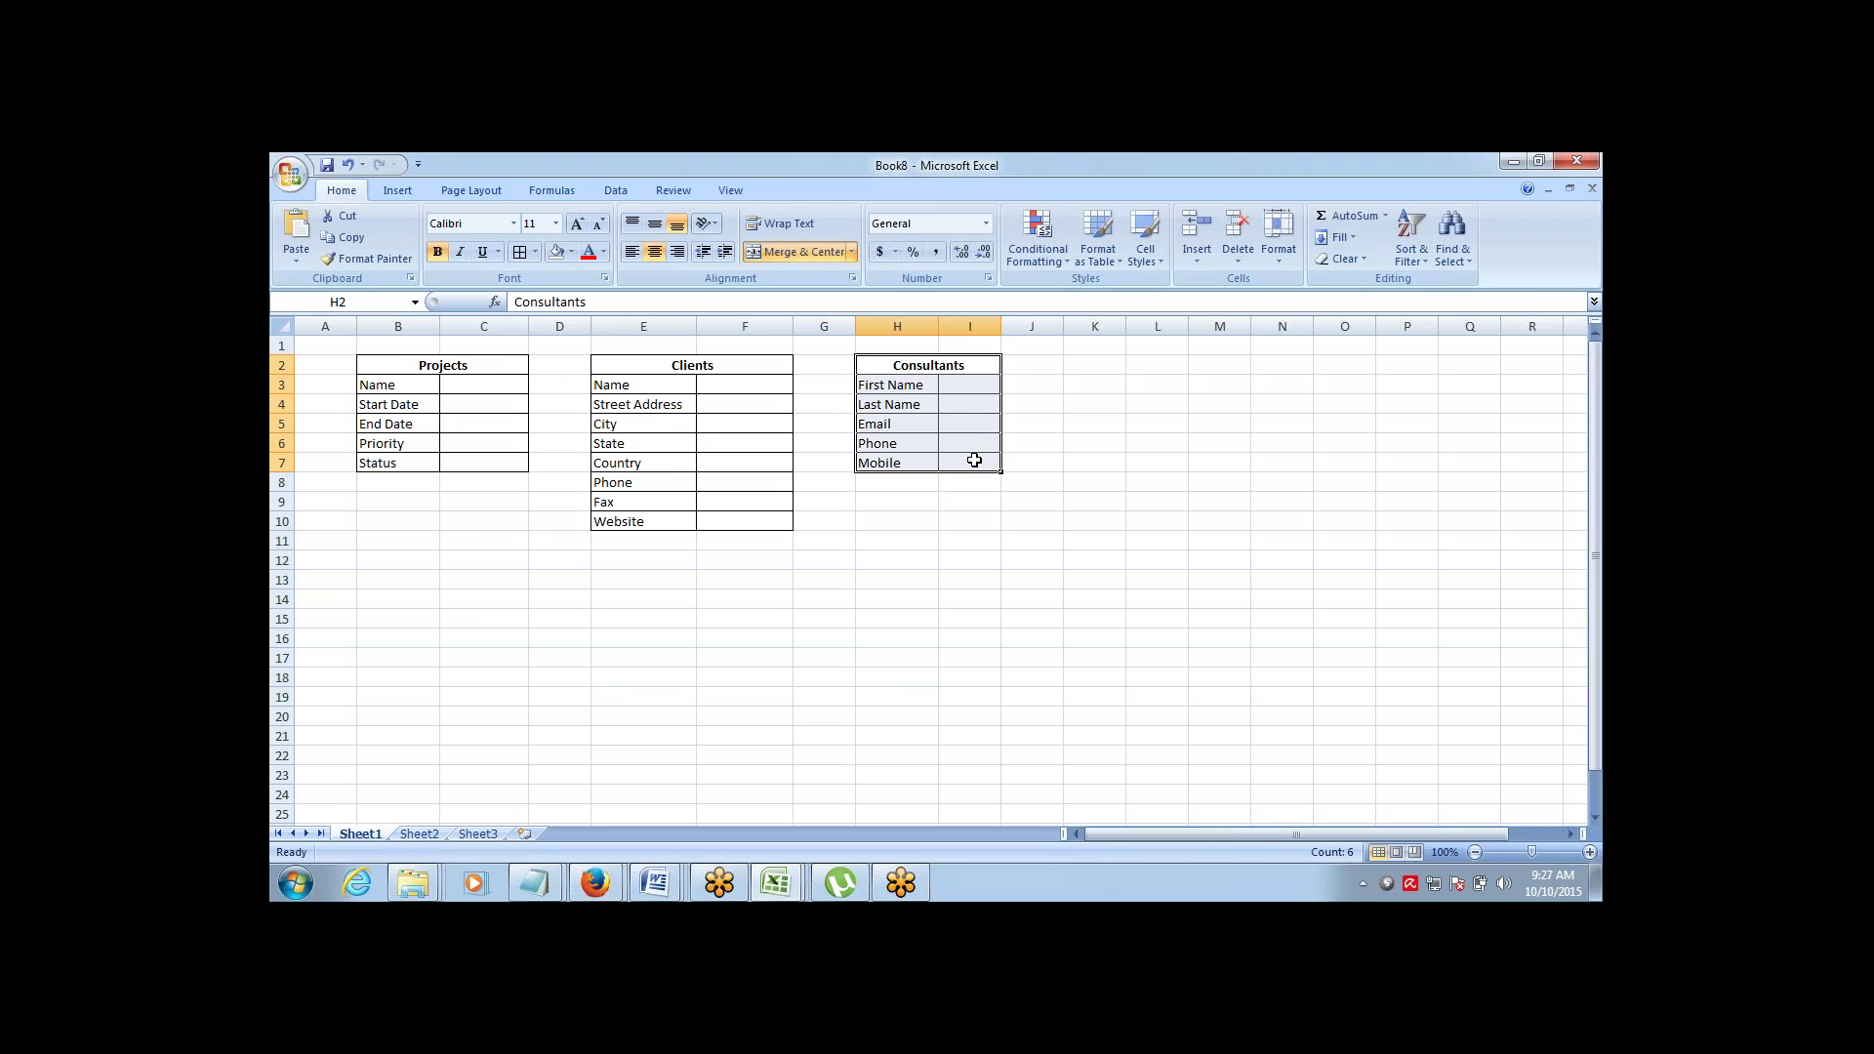
Select the Projects table in Excel, switch to Salesforce and start a new custom object from Setup's custom objects page
left_click_drag(467, 363, 463, 468)
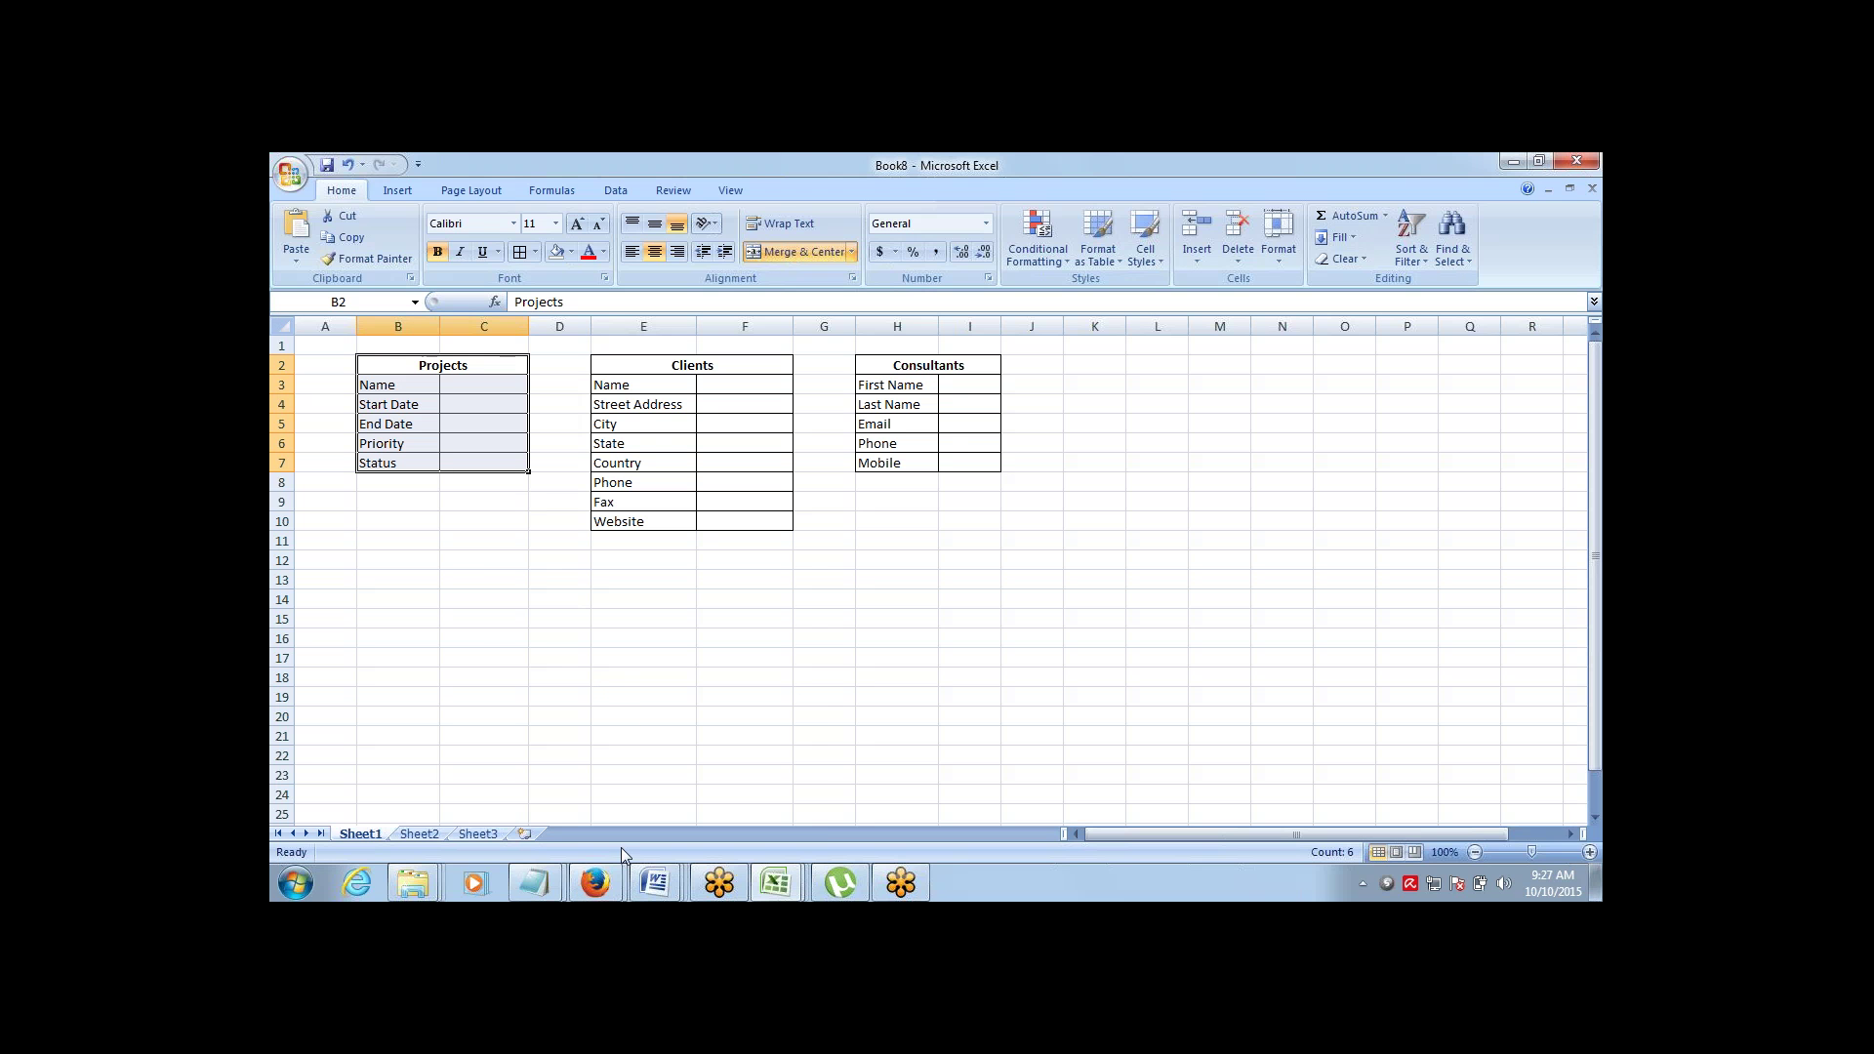
mouse_move(600, 861)
left_click(492, 771)
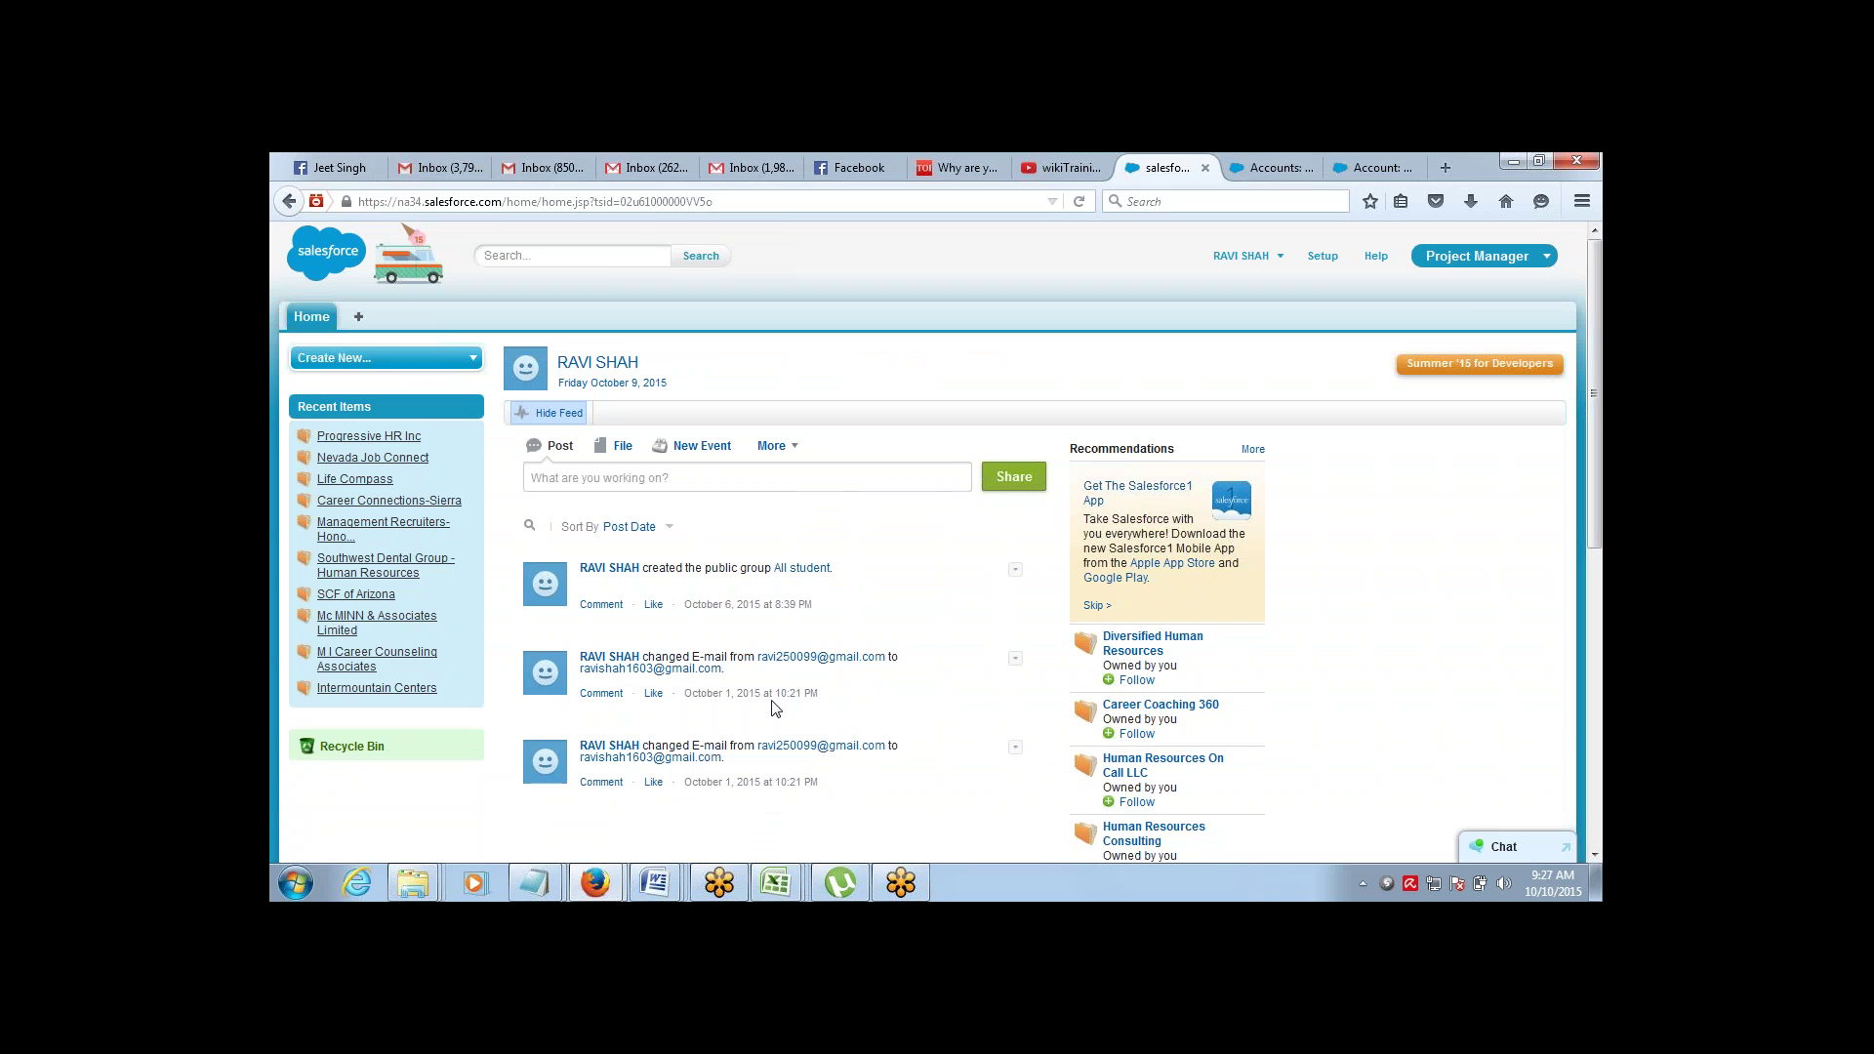
left_click(1323, 259)
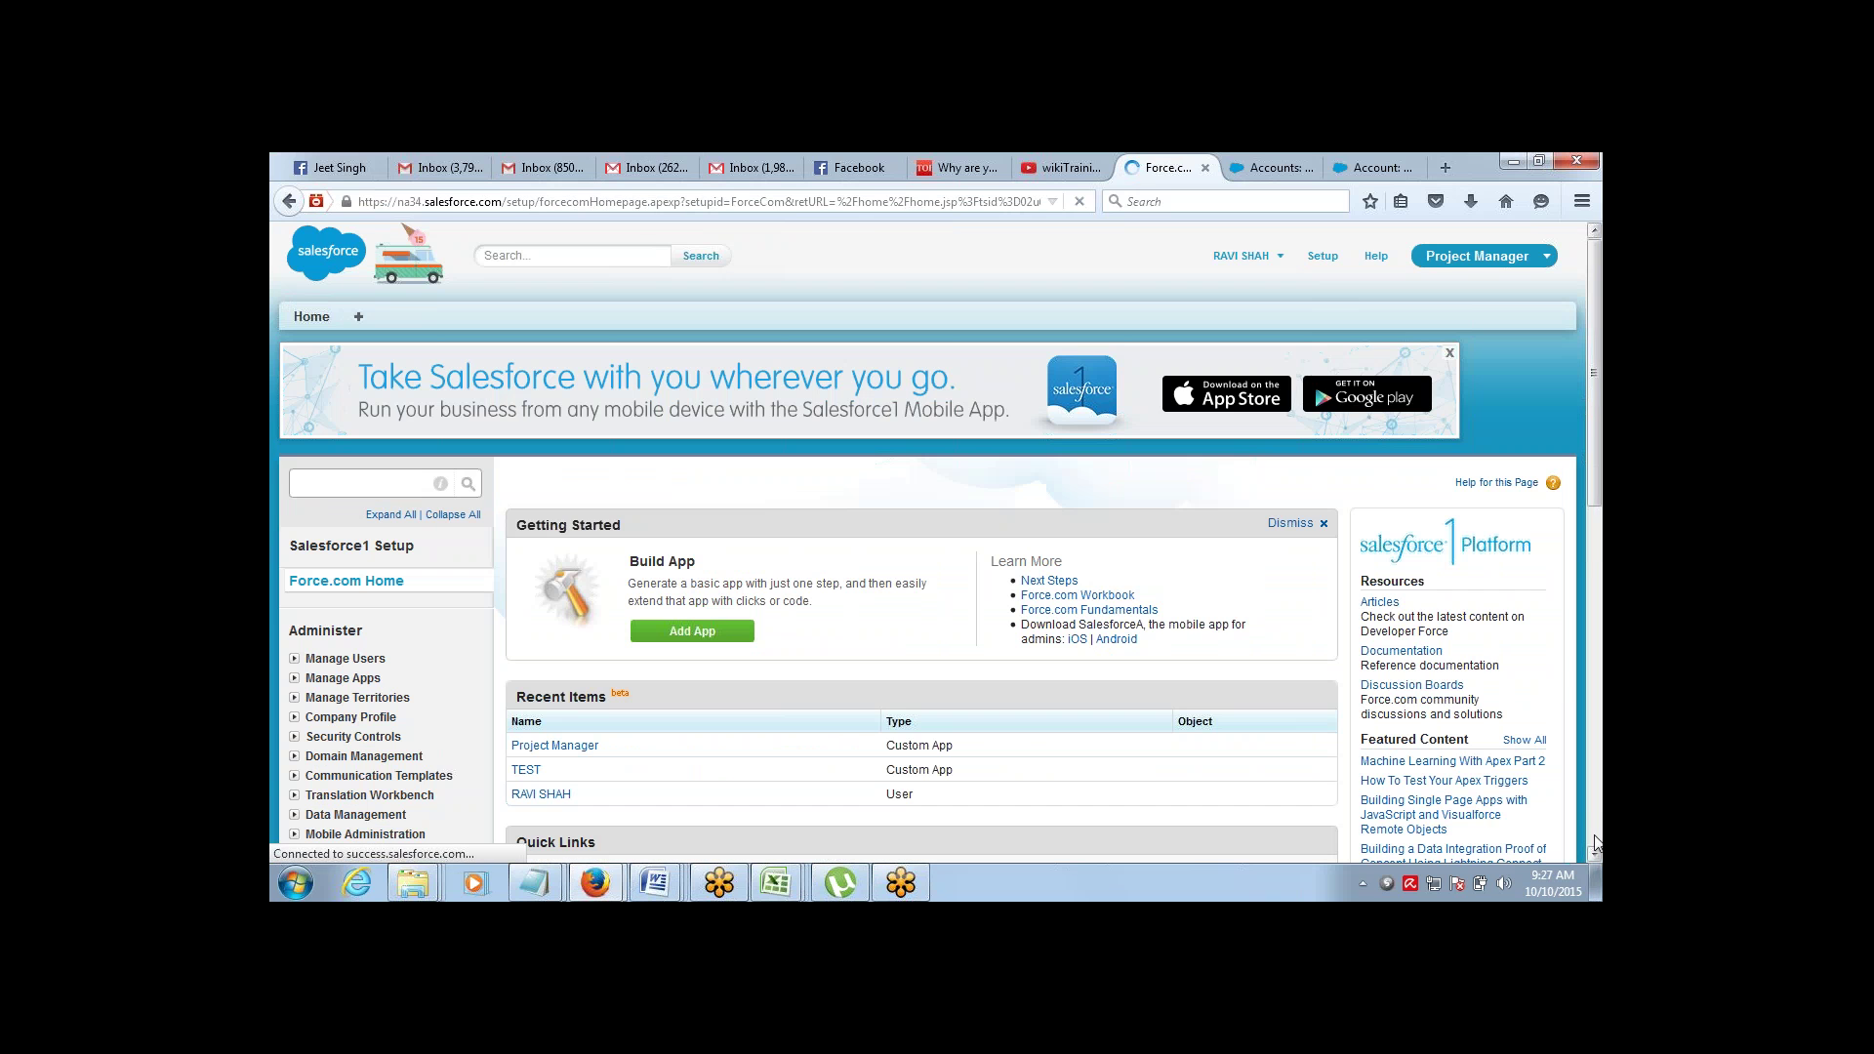
scroll(1595, 855, "down", 10)
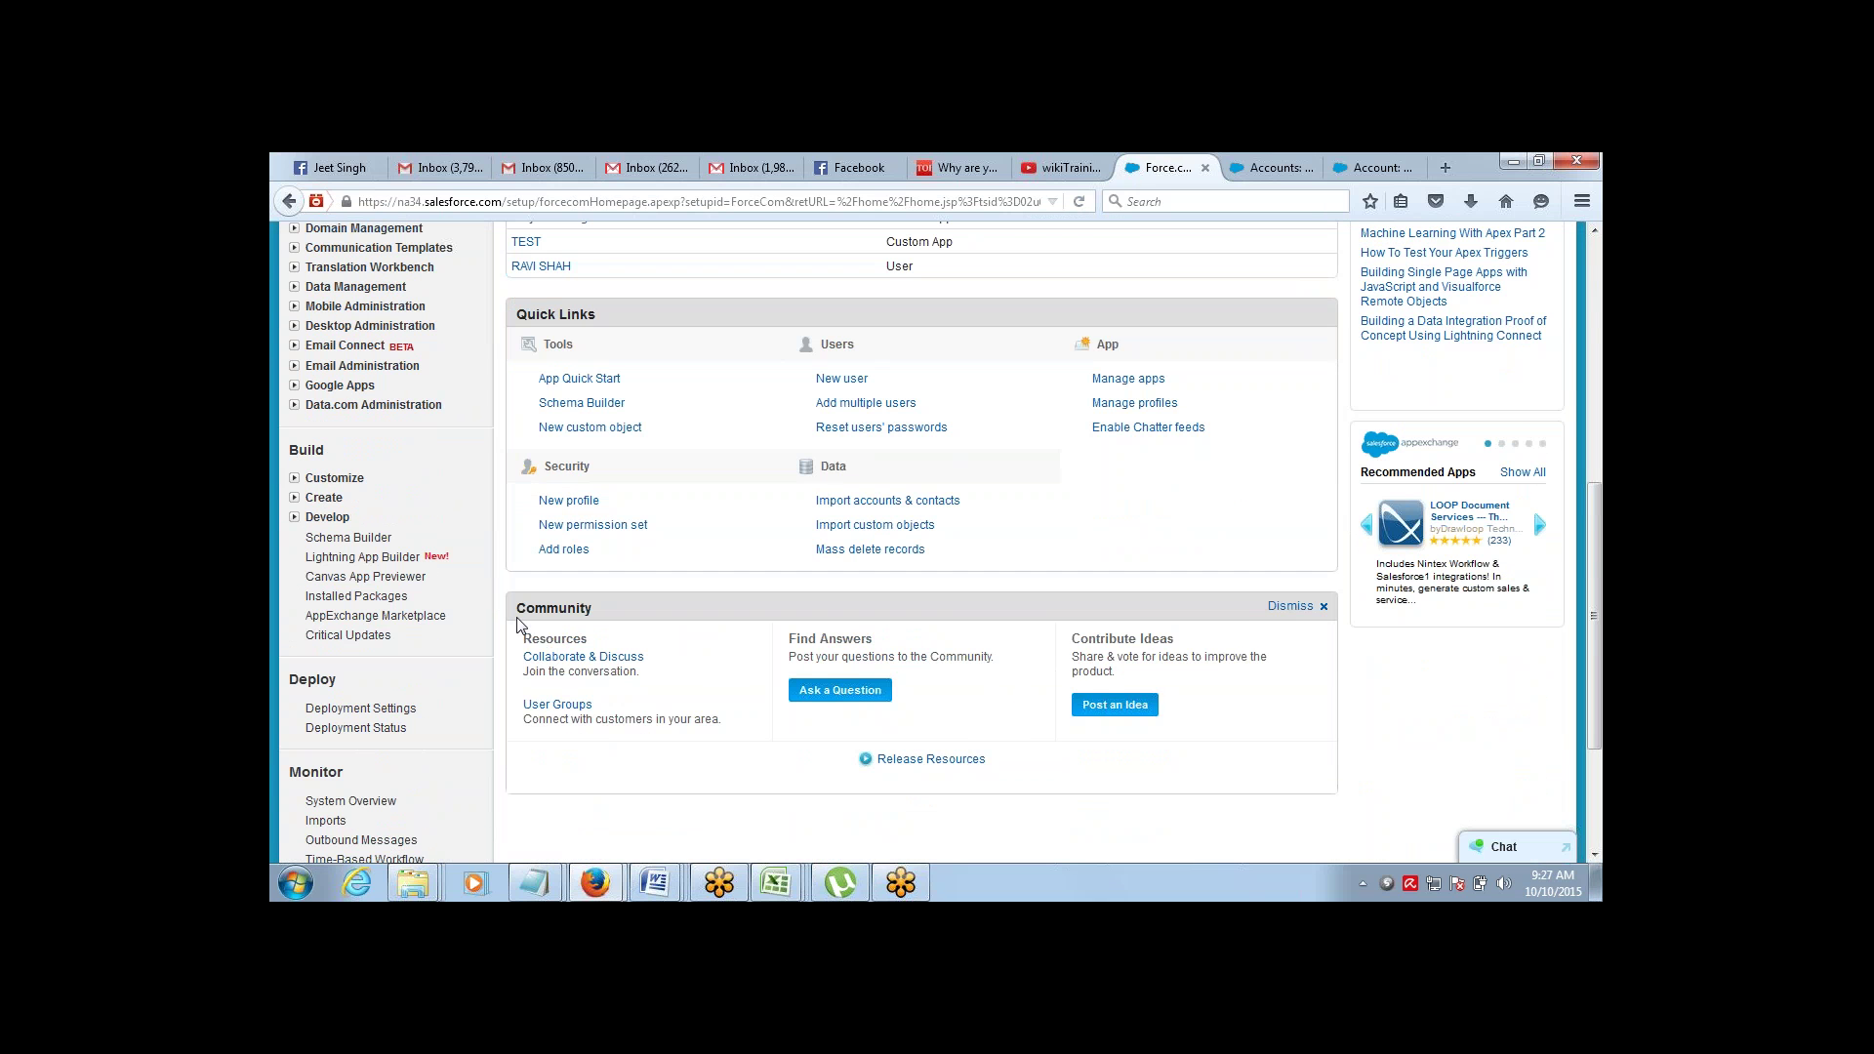
left_click(323, 498)
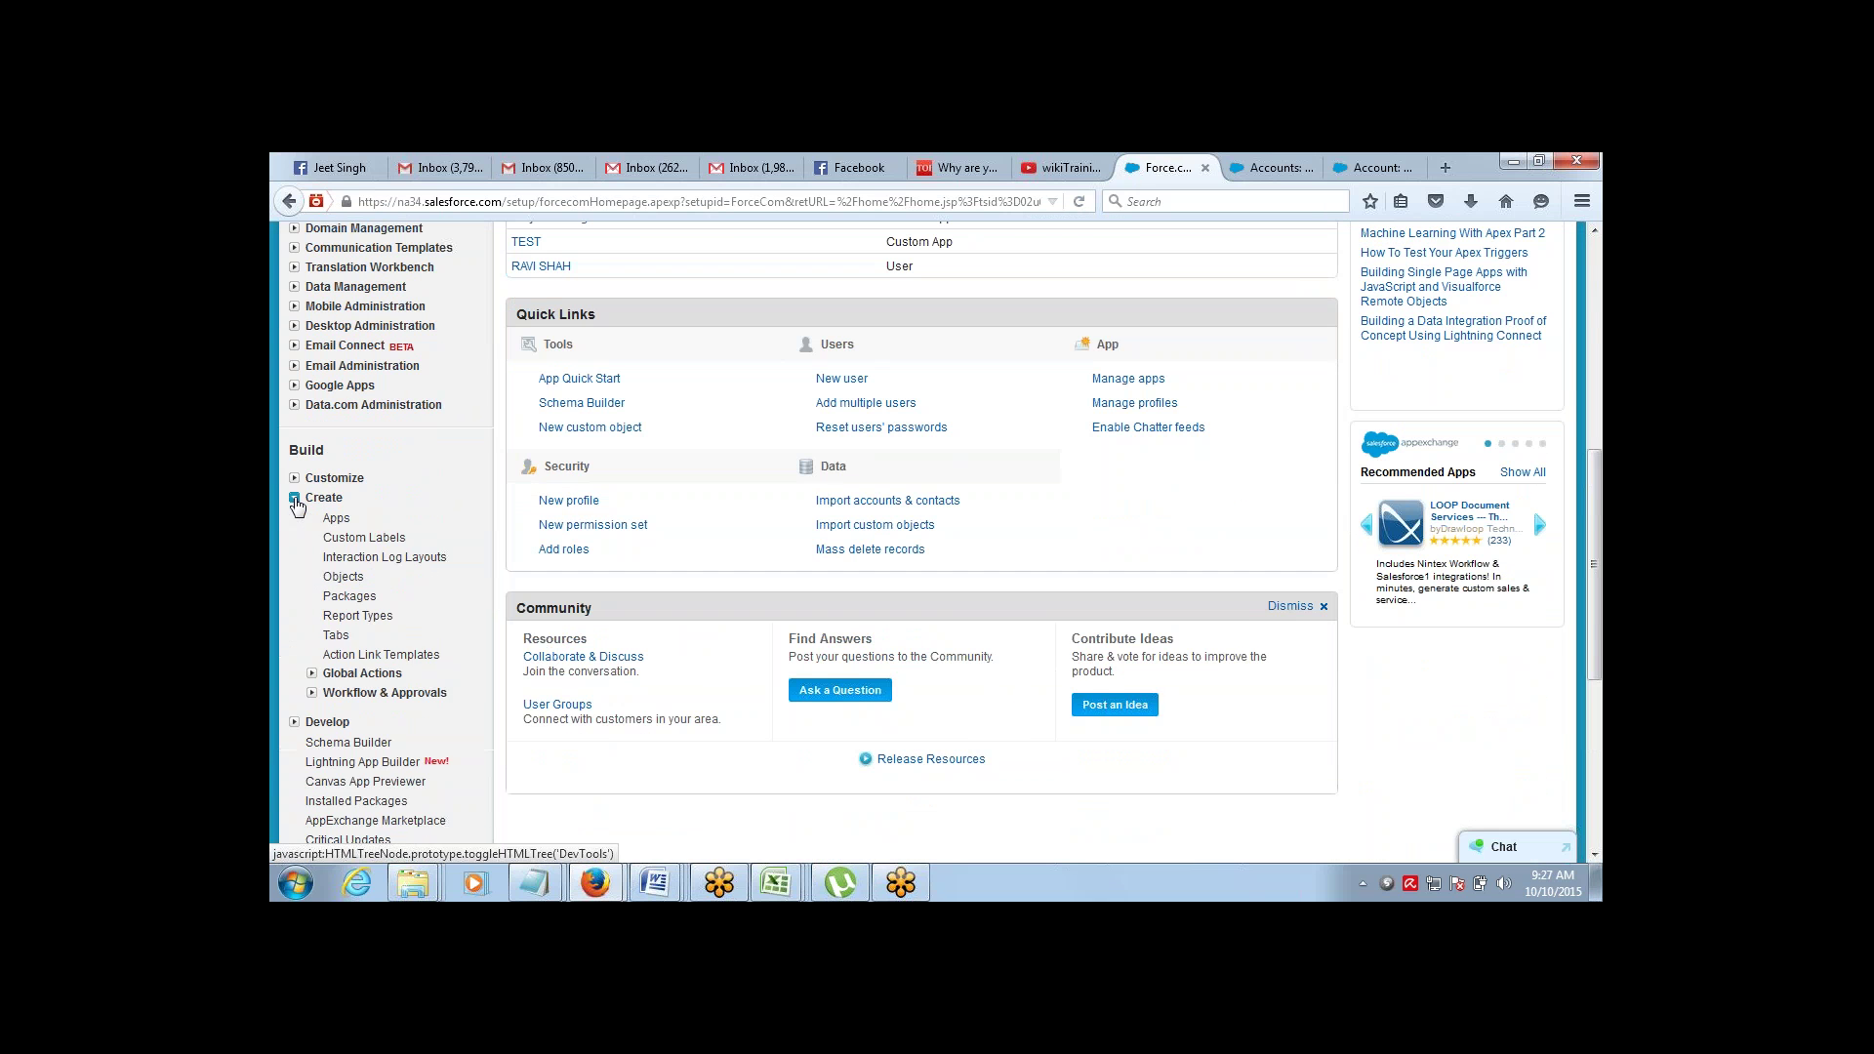
left_click(351, 579)
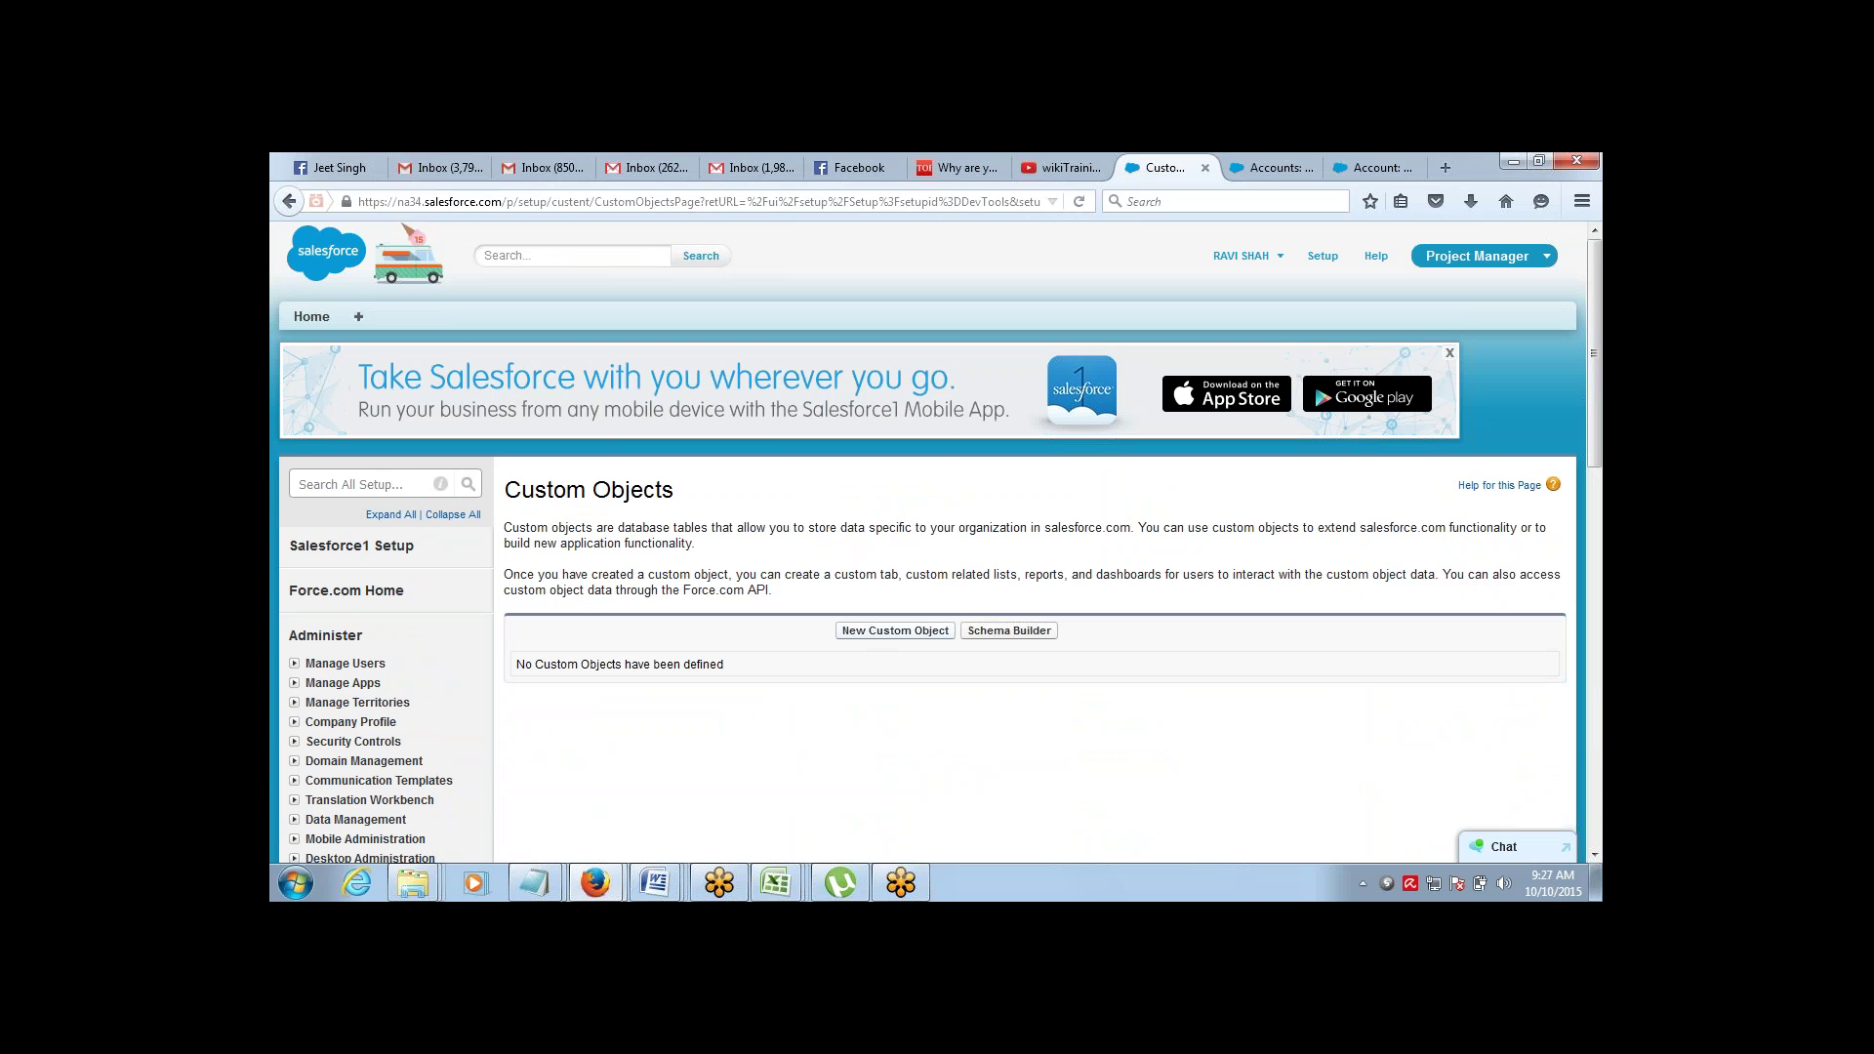
left_click(895, 630)
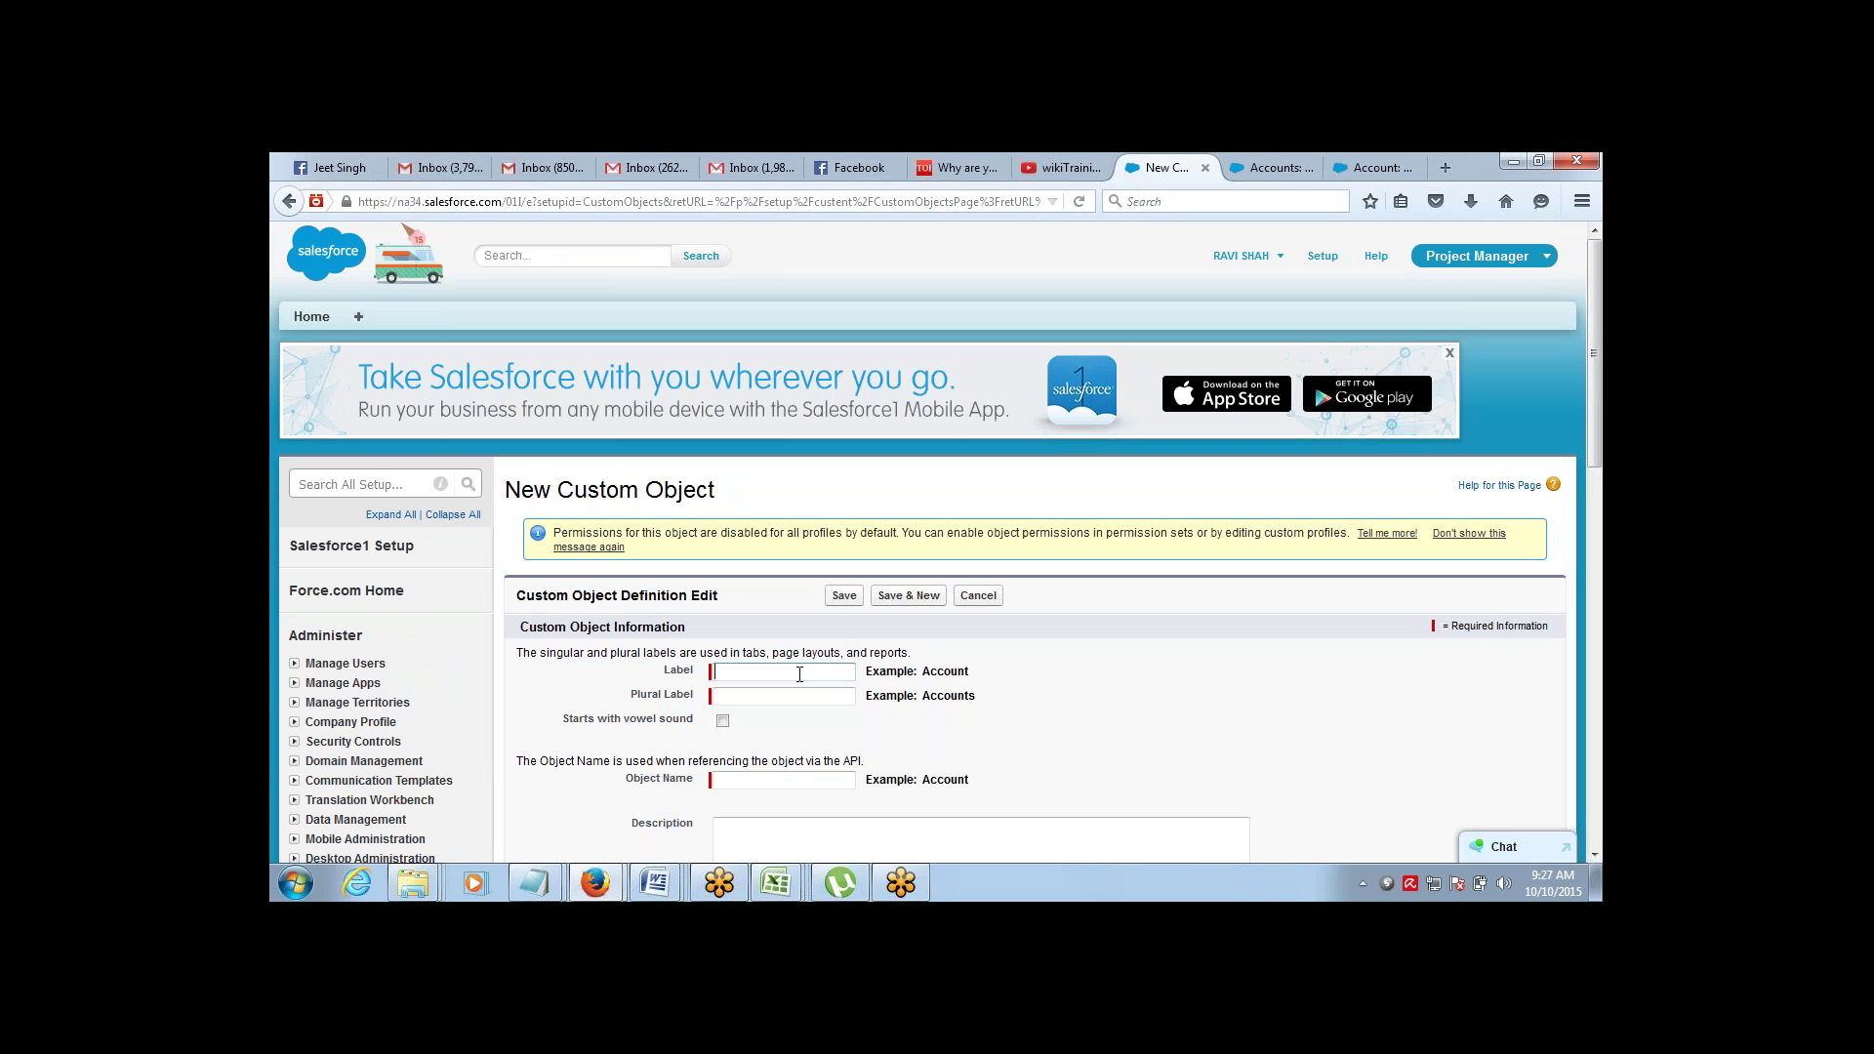
Define the custom object with label Project, plural label Projects and object name Project, and save it
type("Projects")
key("Tab")
left_click(799, 674)
key("Tab")
left_click_drag(800, 675, 672, 680)
key("ctrl+c")
left_click(739, 694)
key("ctrl+v")
type("s")
left_click(761, 780)
left_click(1036, 761)
left_click(845, 596)
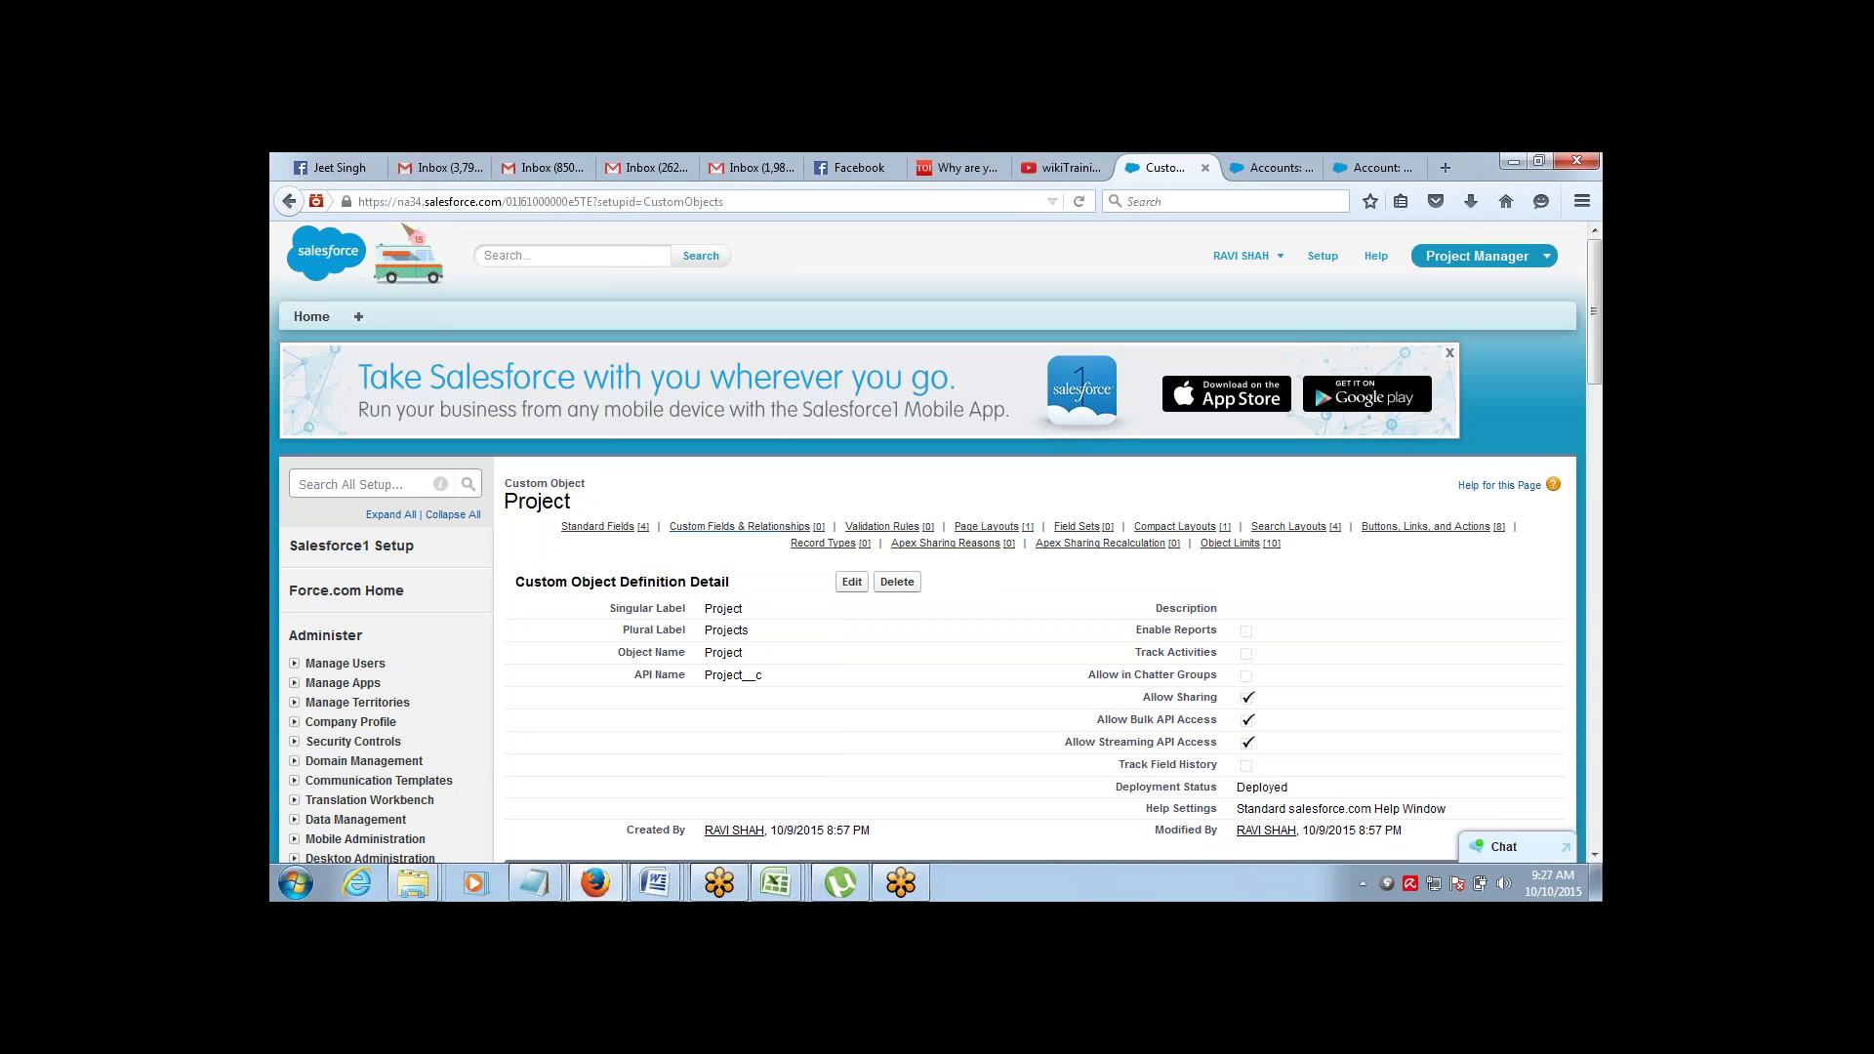
Examine the Project custom object's title, definition details and standard fields
left_click_drag(505, 502, 575, 512)
left_click(575, 511)
left_click_drag(507, 482, 608, 489)
double_click(558, 502)
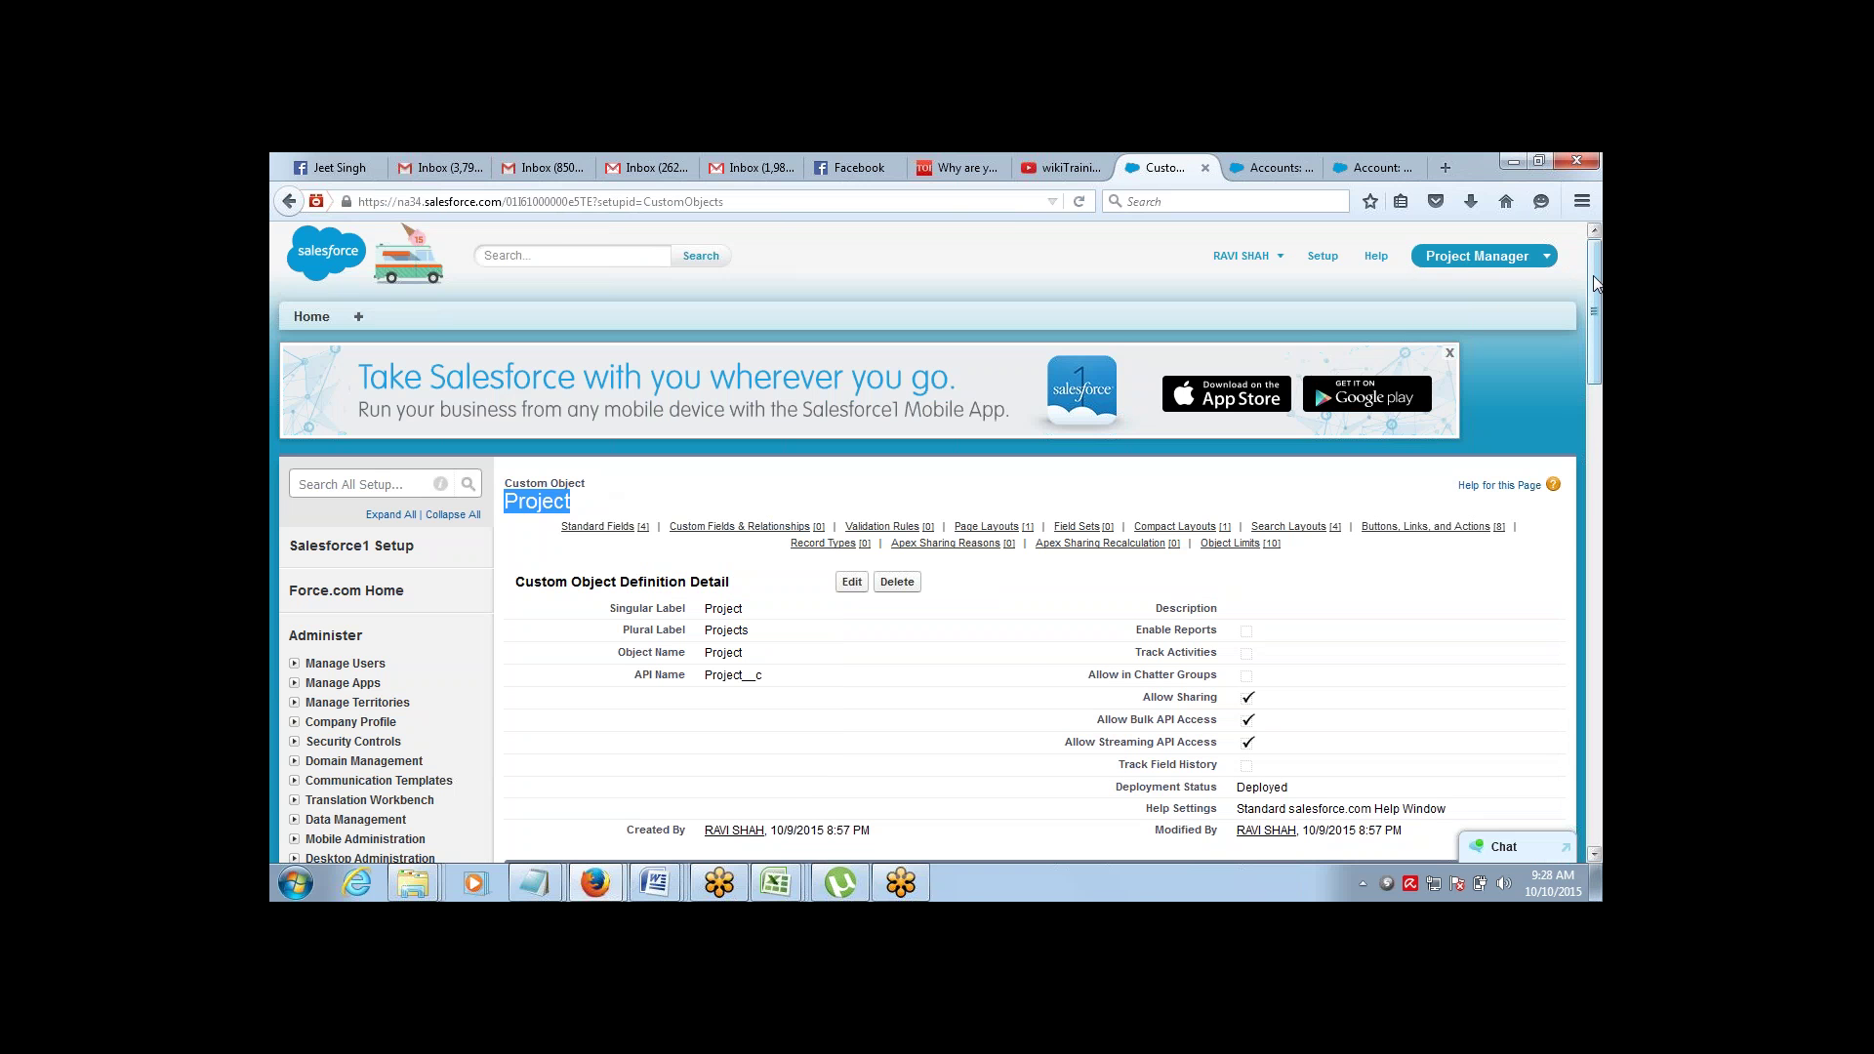
left_click_drag(1590, 291, 1559, 402)
Switch to Excel's Book8 workbook and review the Projects table with its field names from Name to Status
key("alt+Tab")
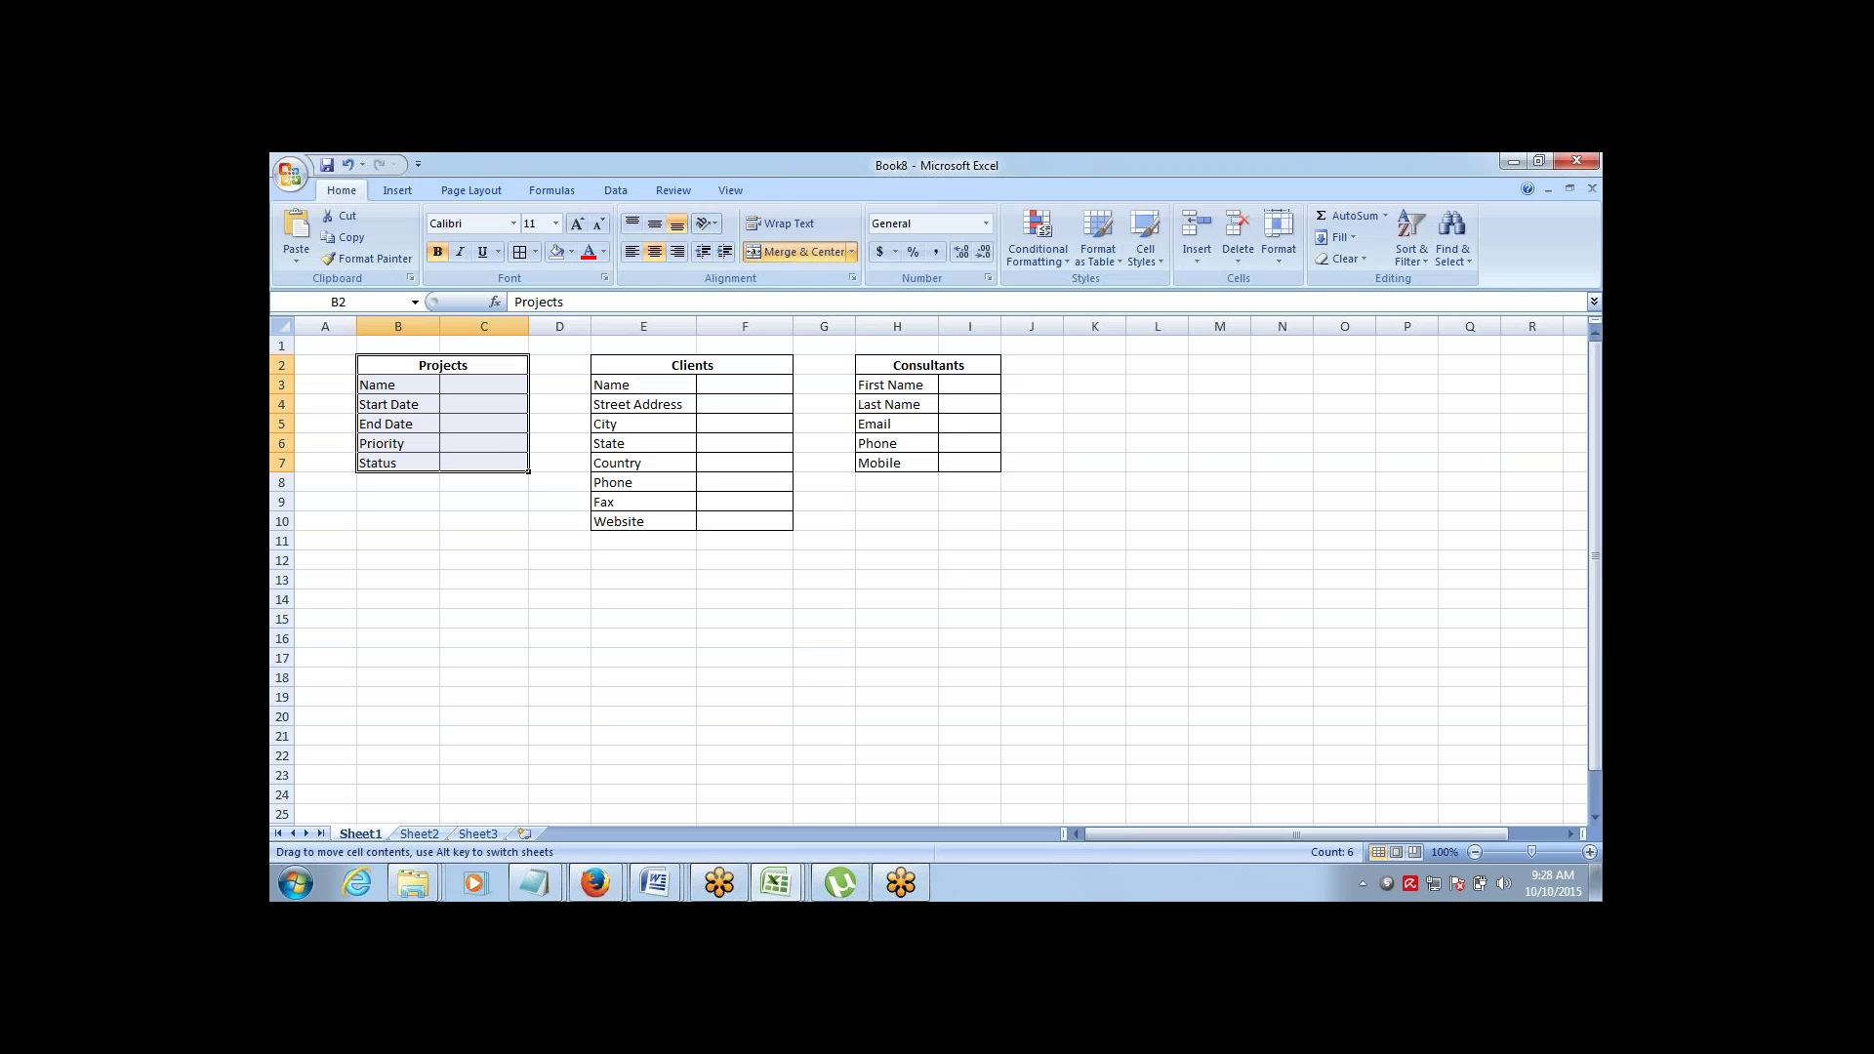
left_click(499, 458)
left_click_drag(490, 365, 486, 461)
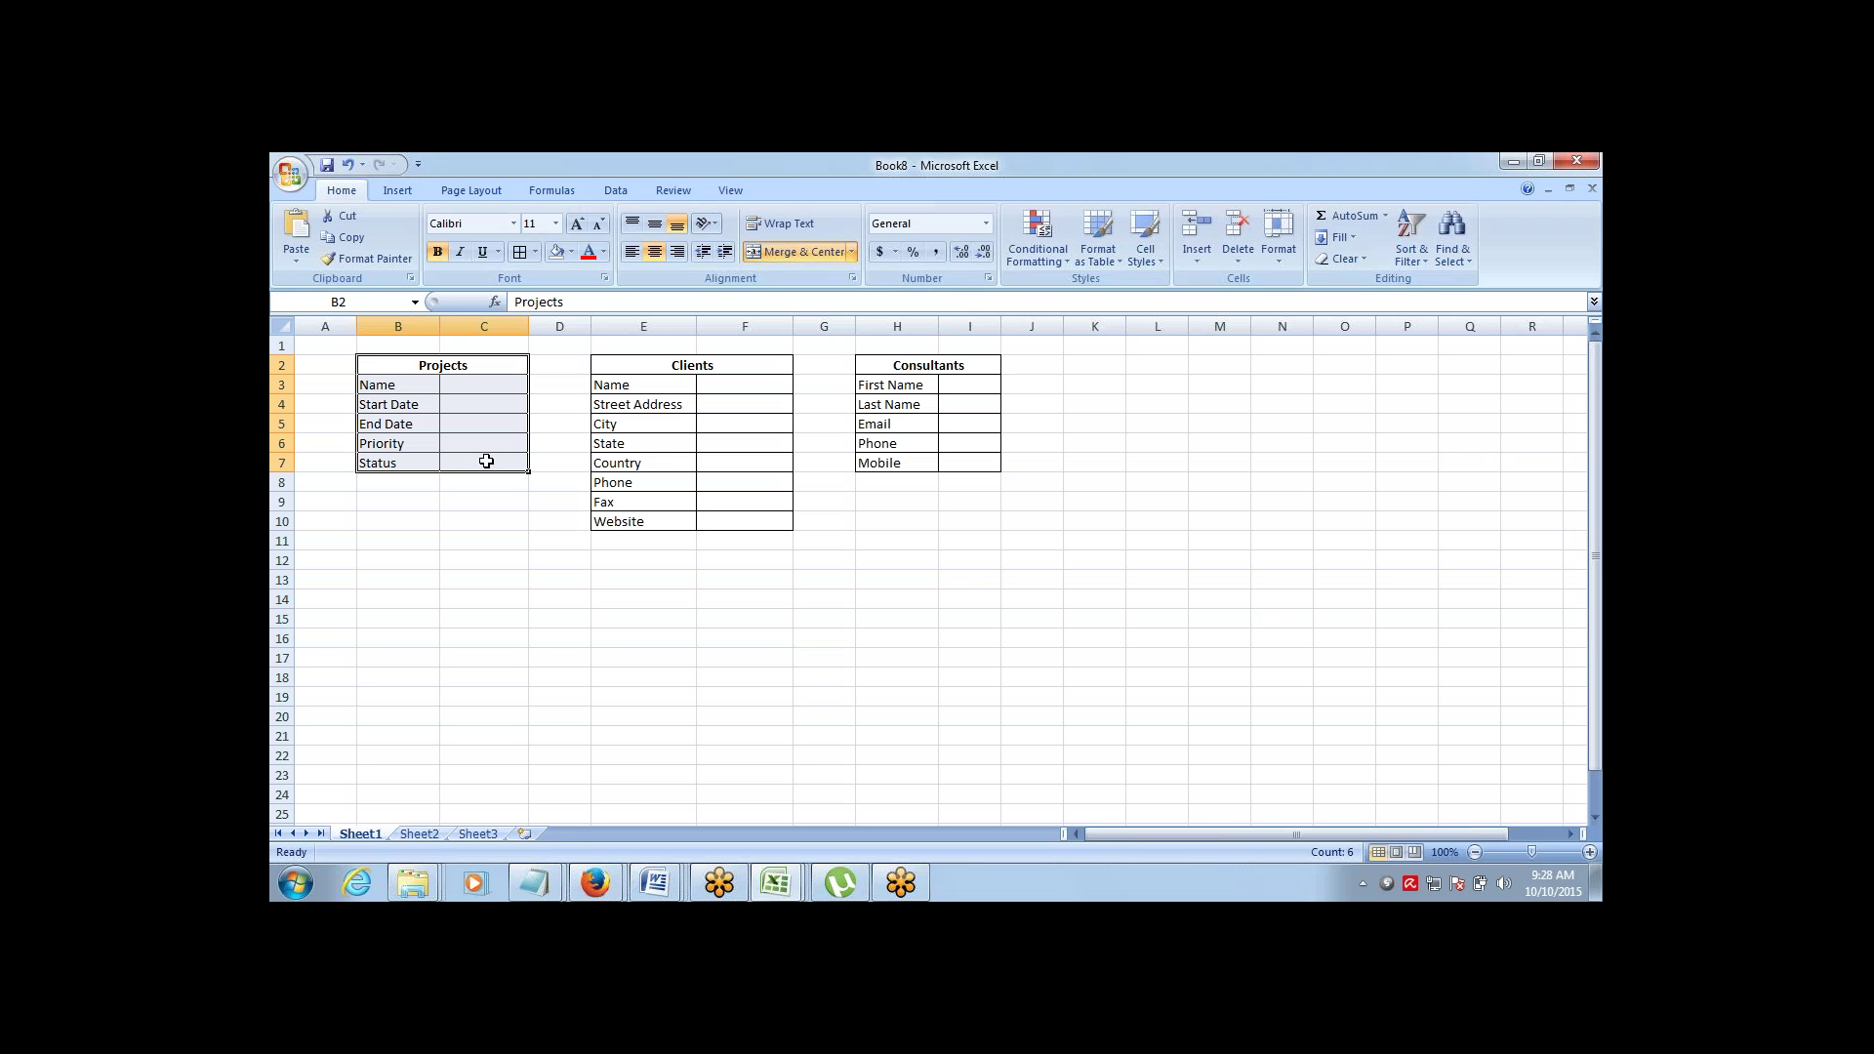
left_click(486, 461)
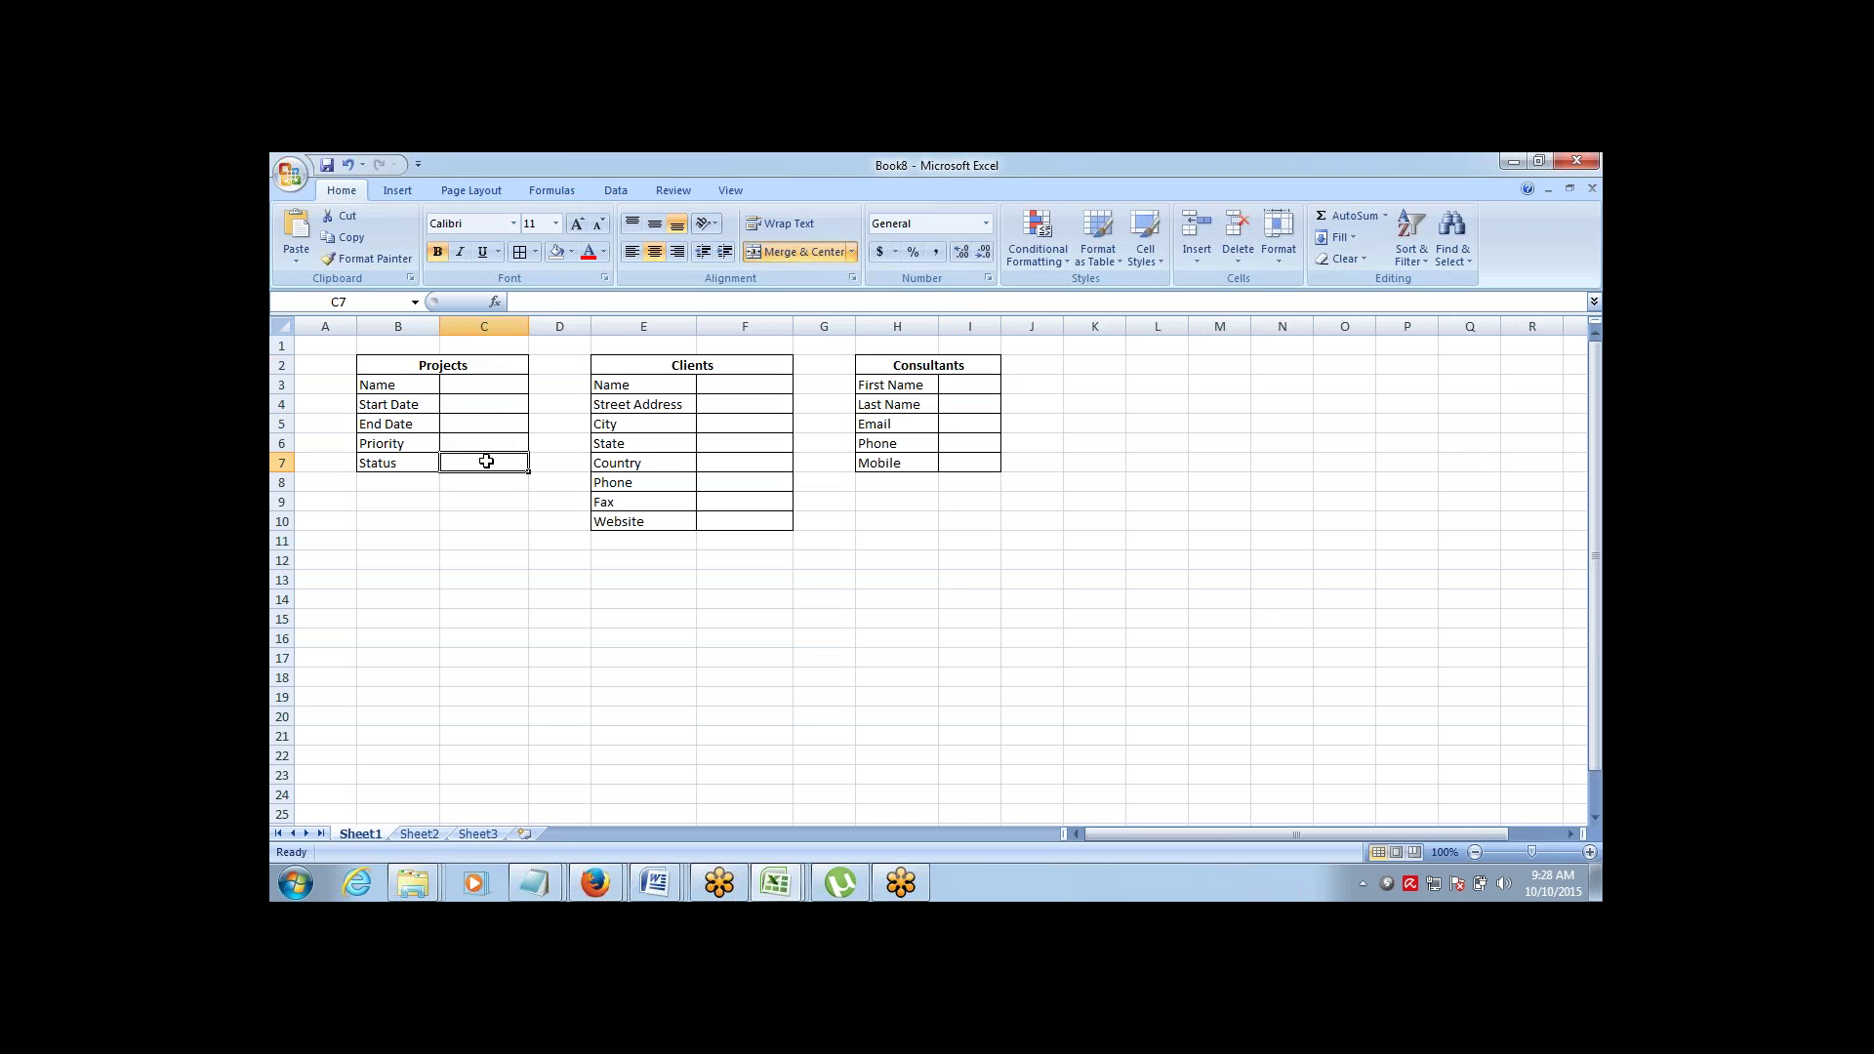
left_click(409, 386)
left_click_drag(409, 386, 412, 463)
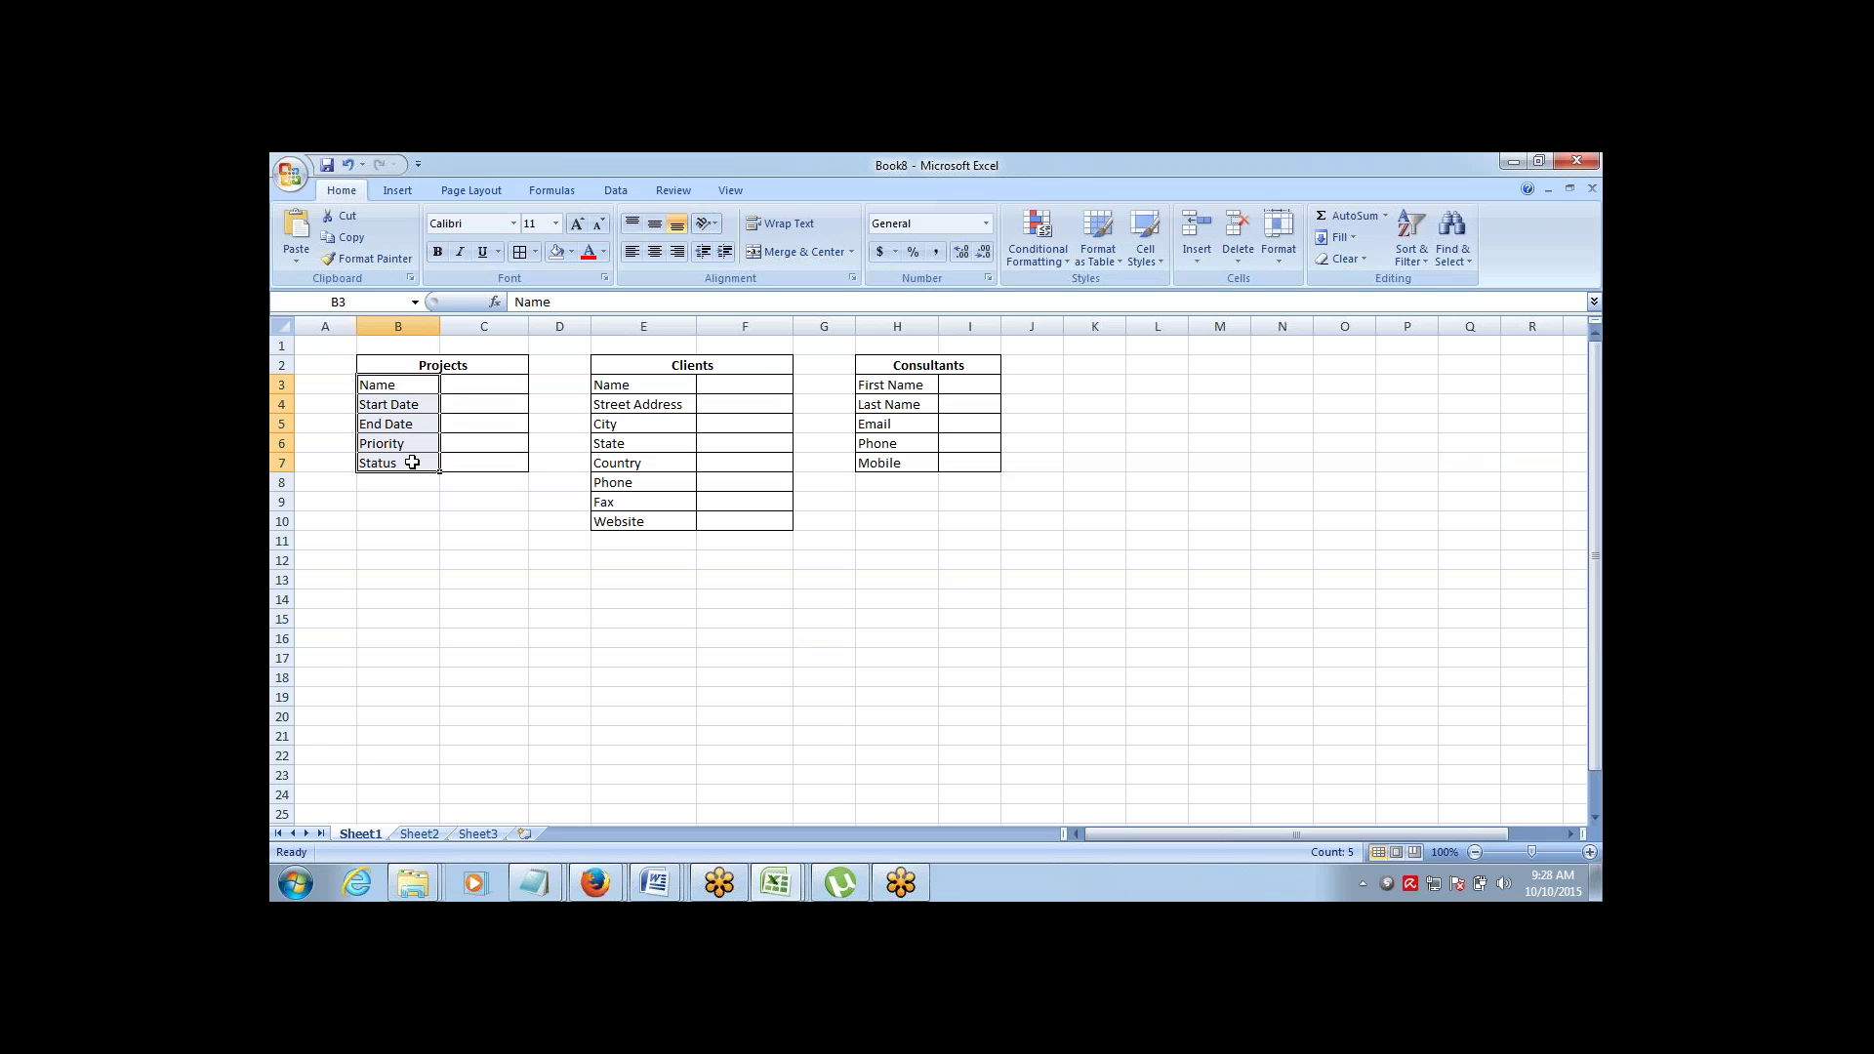
Switch to Salesforce and compare the Project object's Standard Fields section with its Custom Fields & Relationships section
key("alt+Tab")
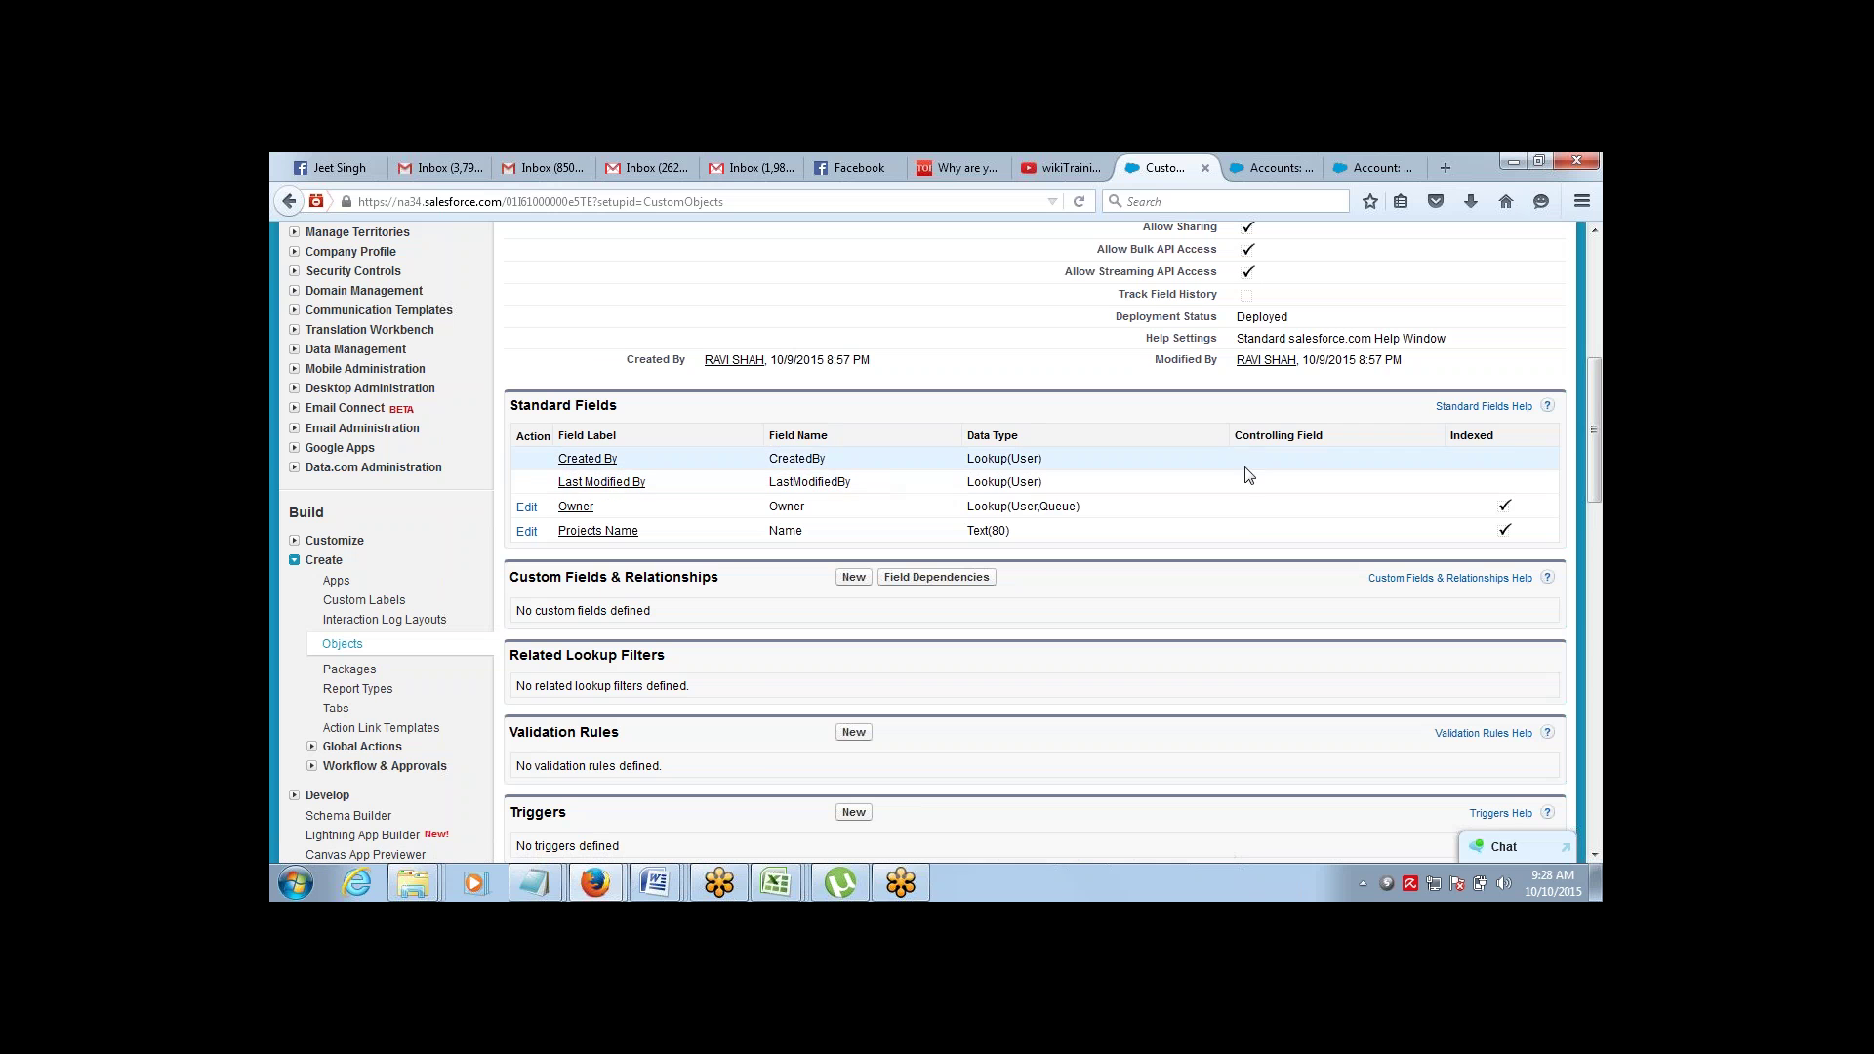
mouse_move(1593, 375)
left_mouse_down()
mouse_move(1589, 244)
mouse_move(1579, 349)
left_mouse_up()
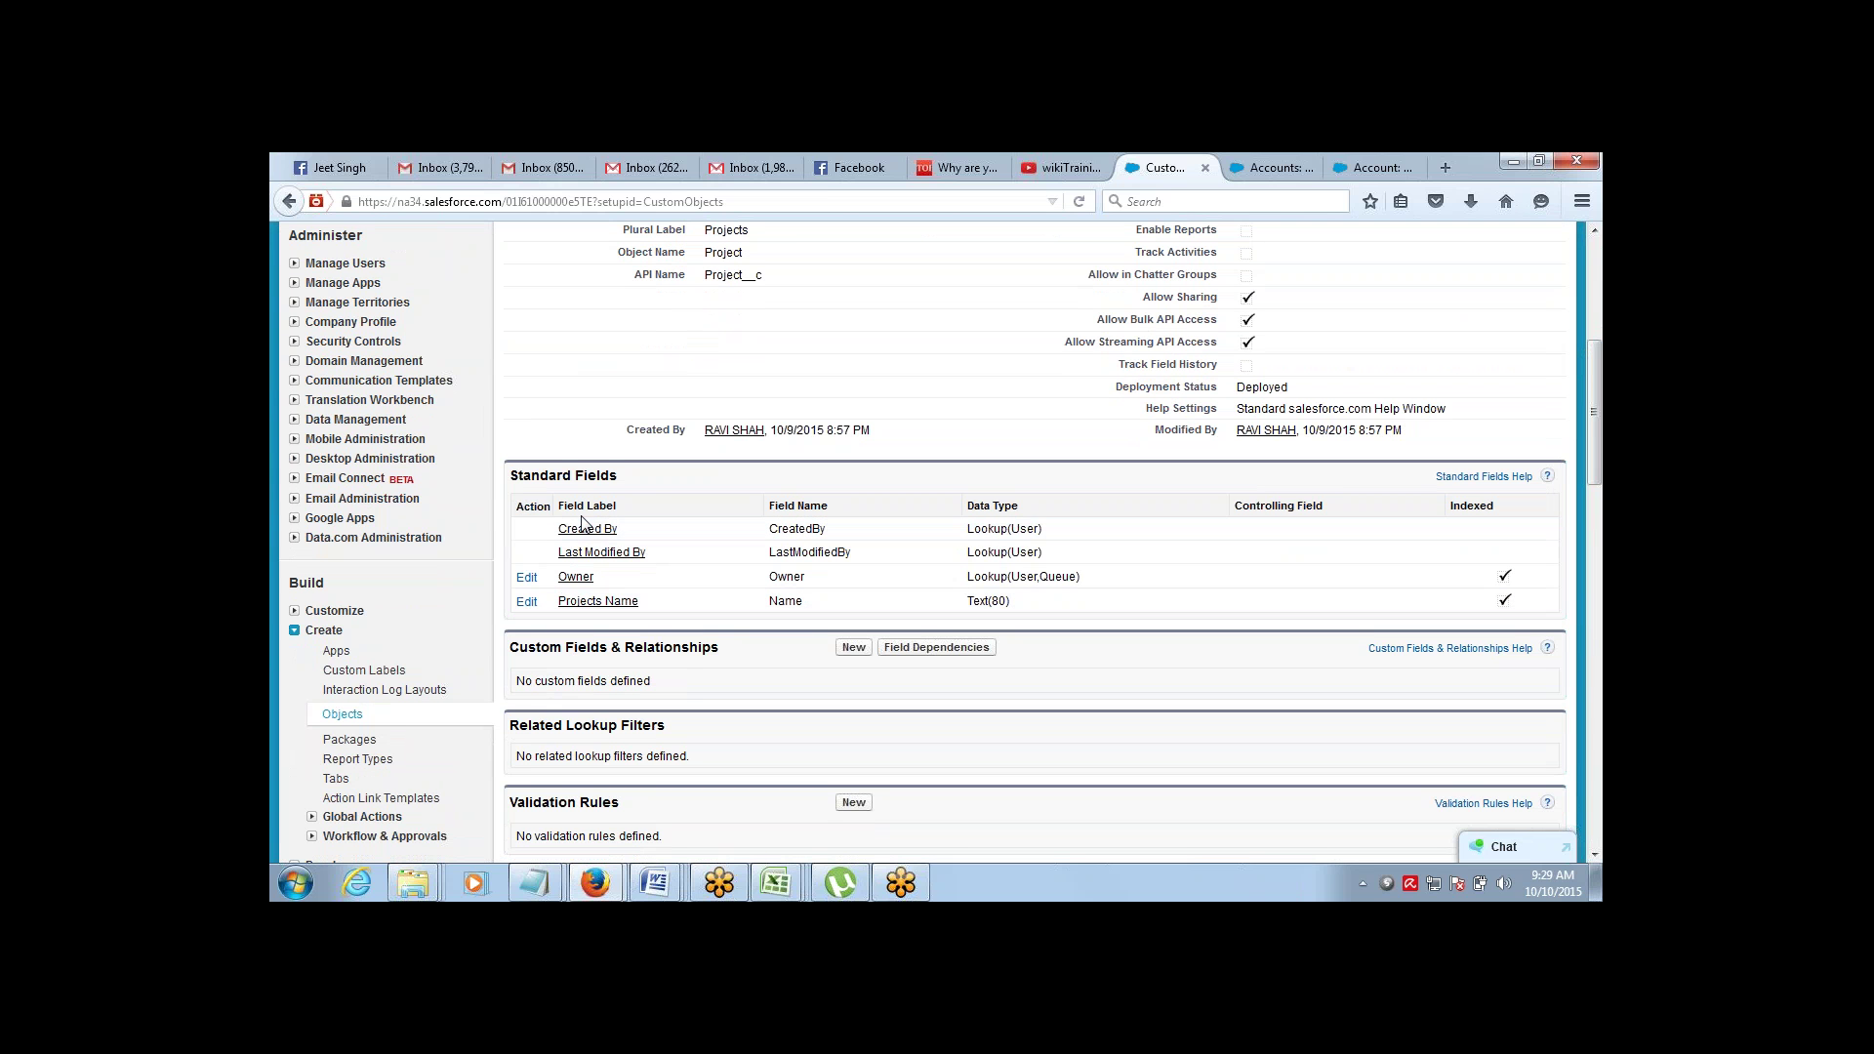
left_click_drag(531, 476, 630, 478)
left_click_drag(510, 649, 604, 651)
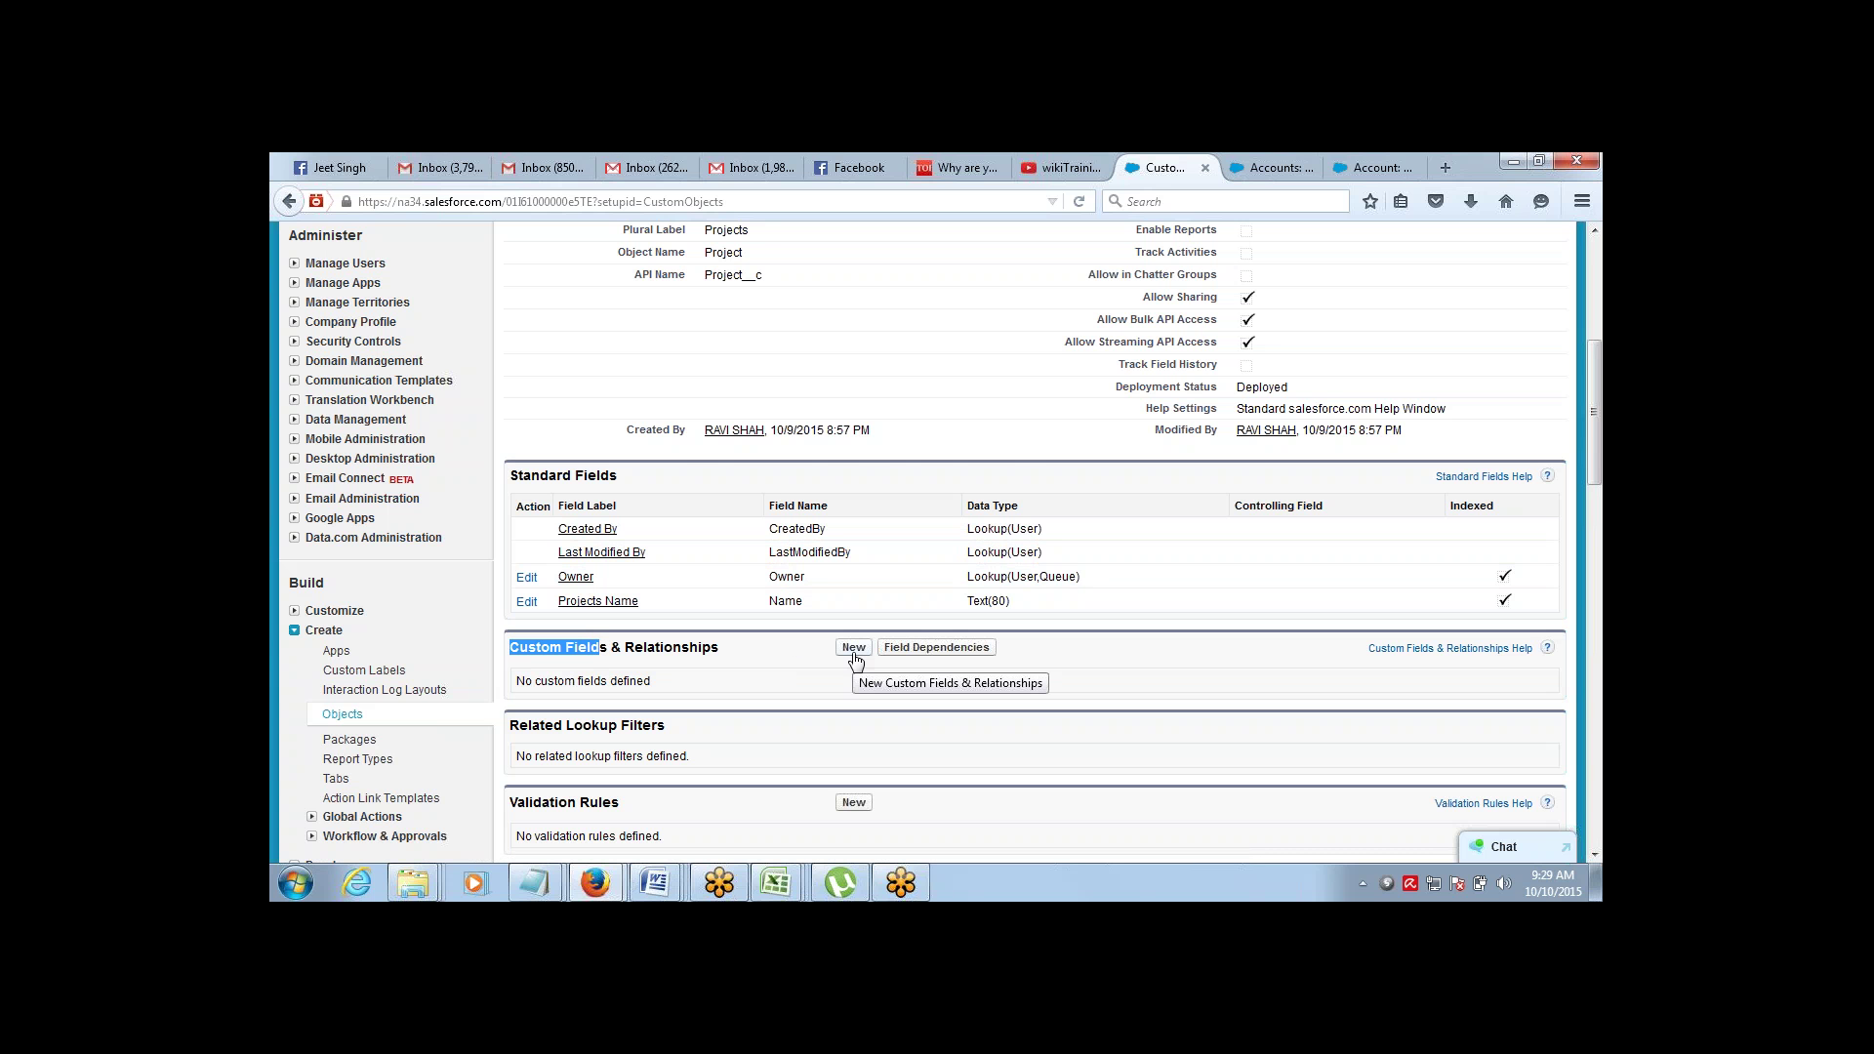
Switch to Excel and go through the Projects field names one by one, finishing on Start Date
key("alt+Tab")
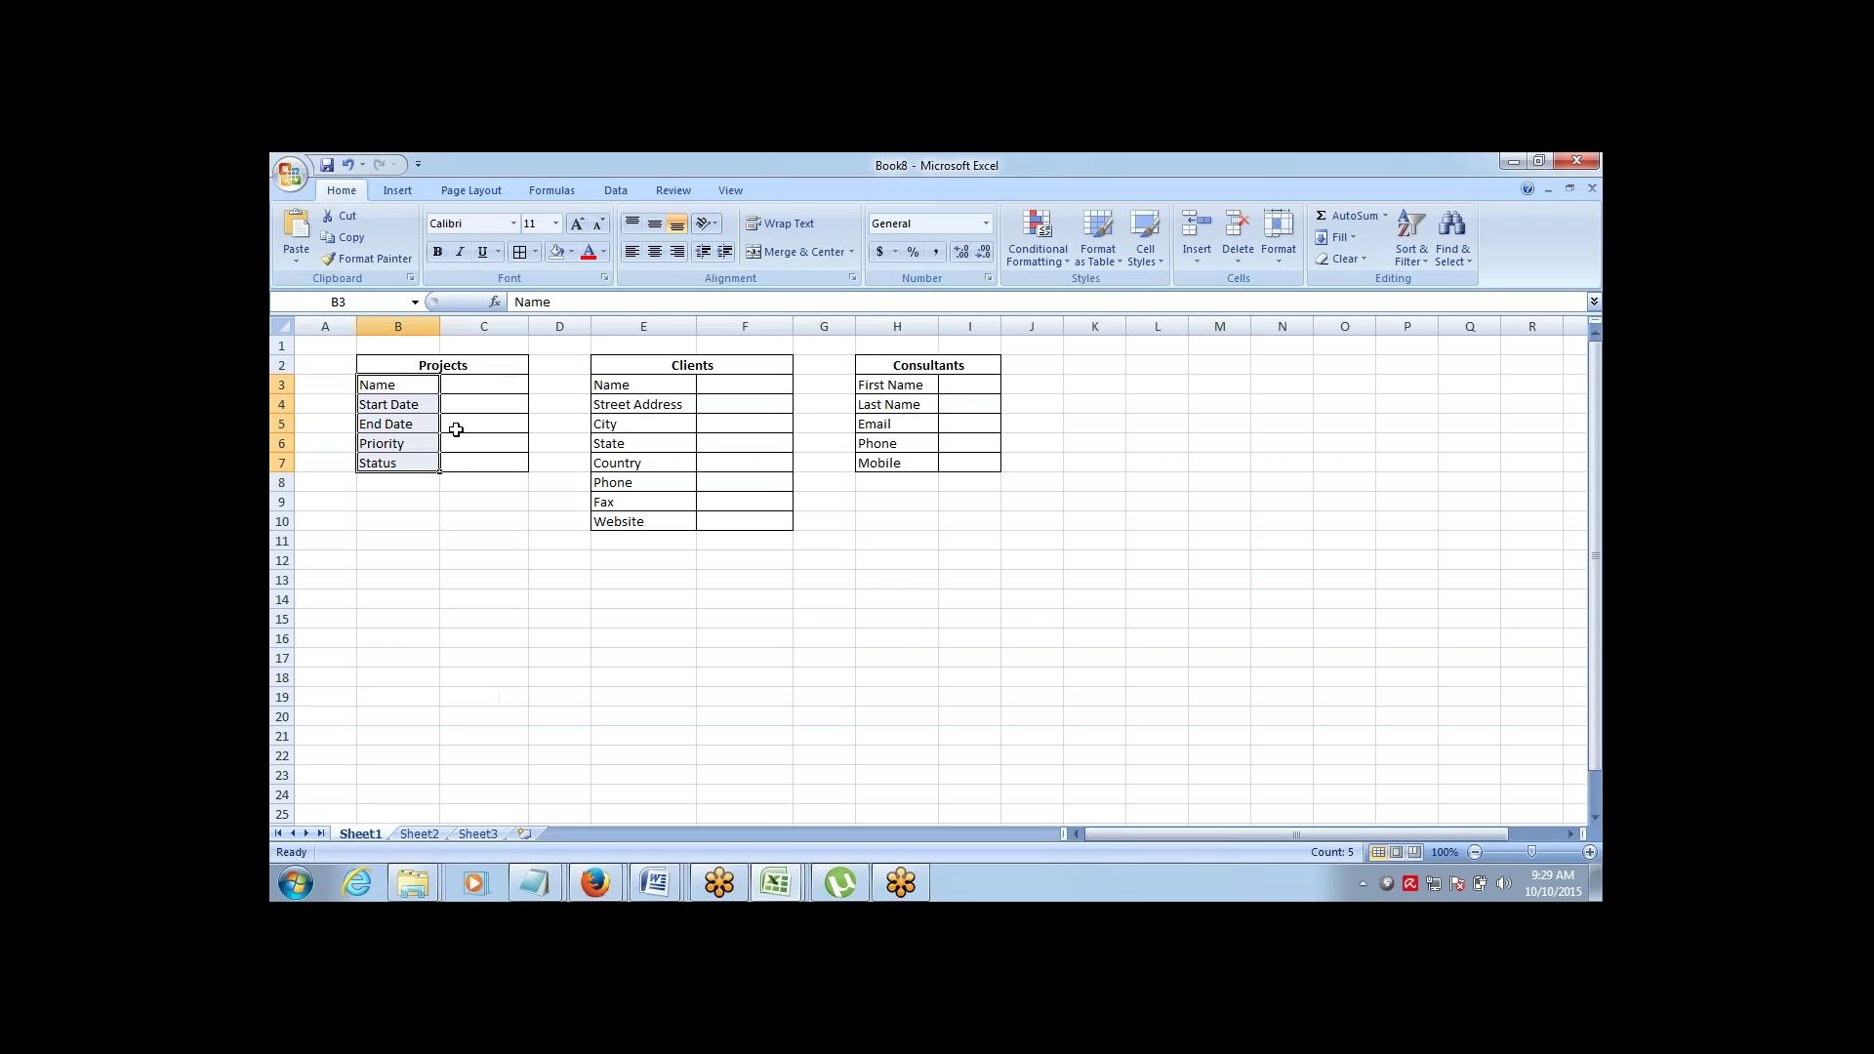
left_click(434, 389)
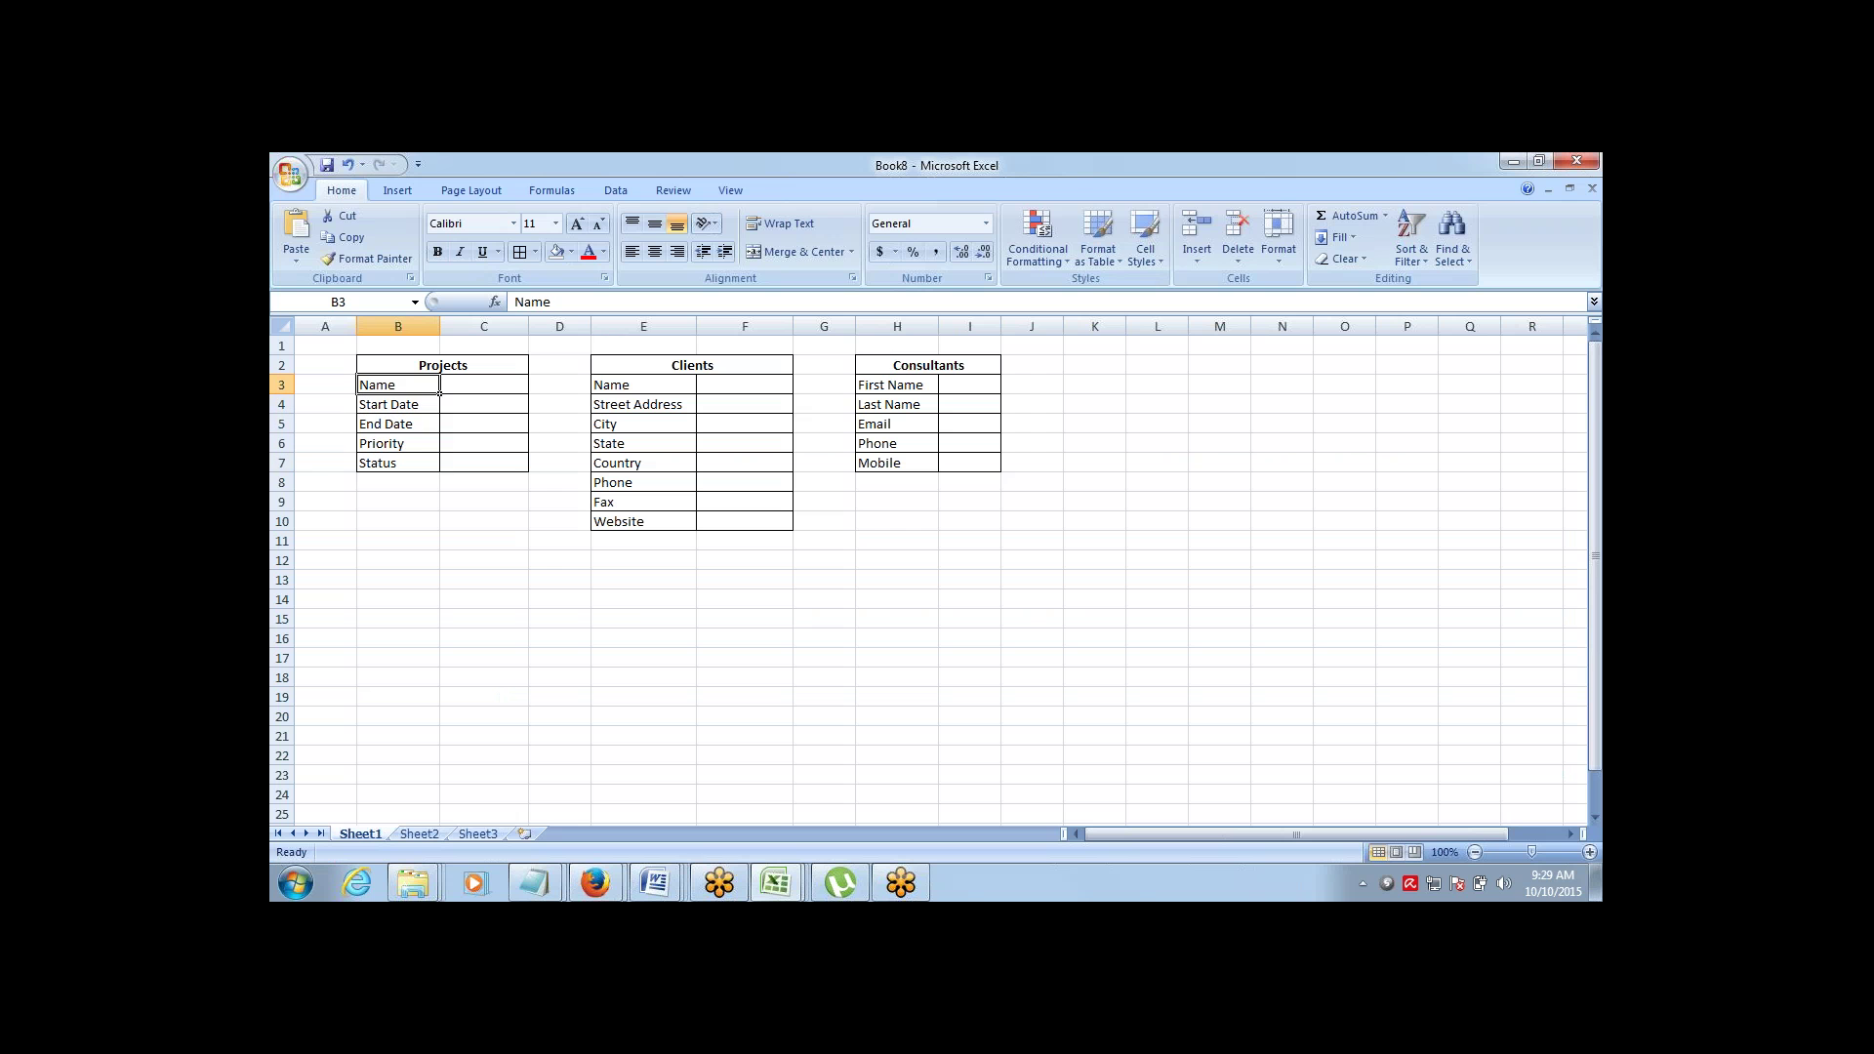
left_click(439, 410)
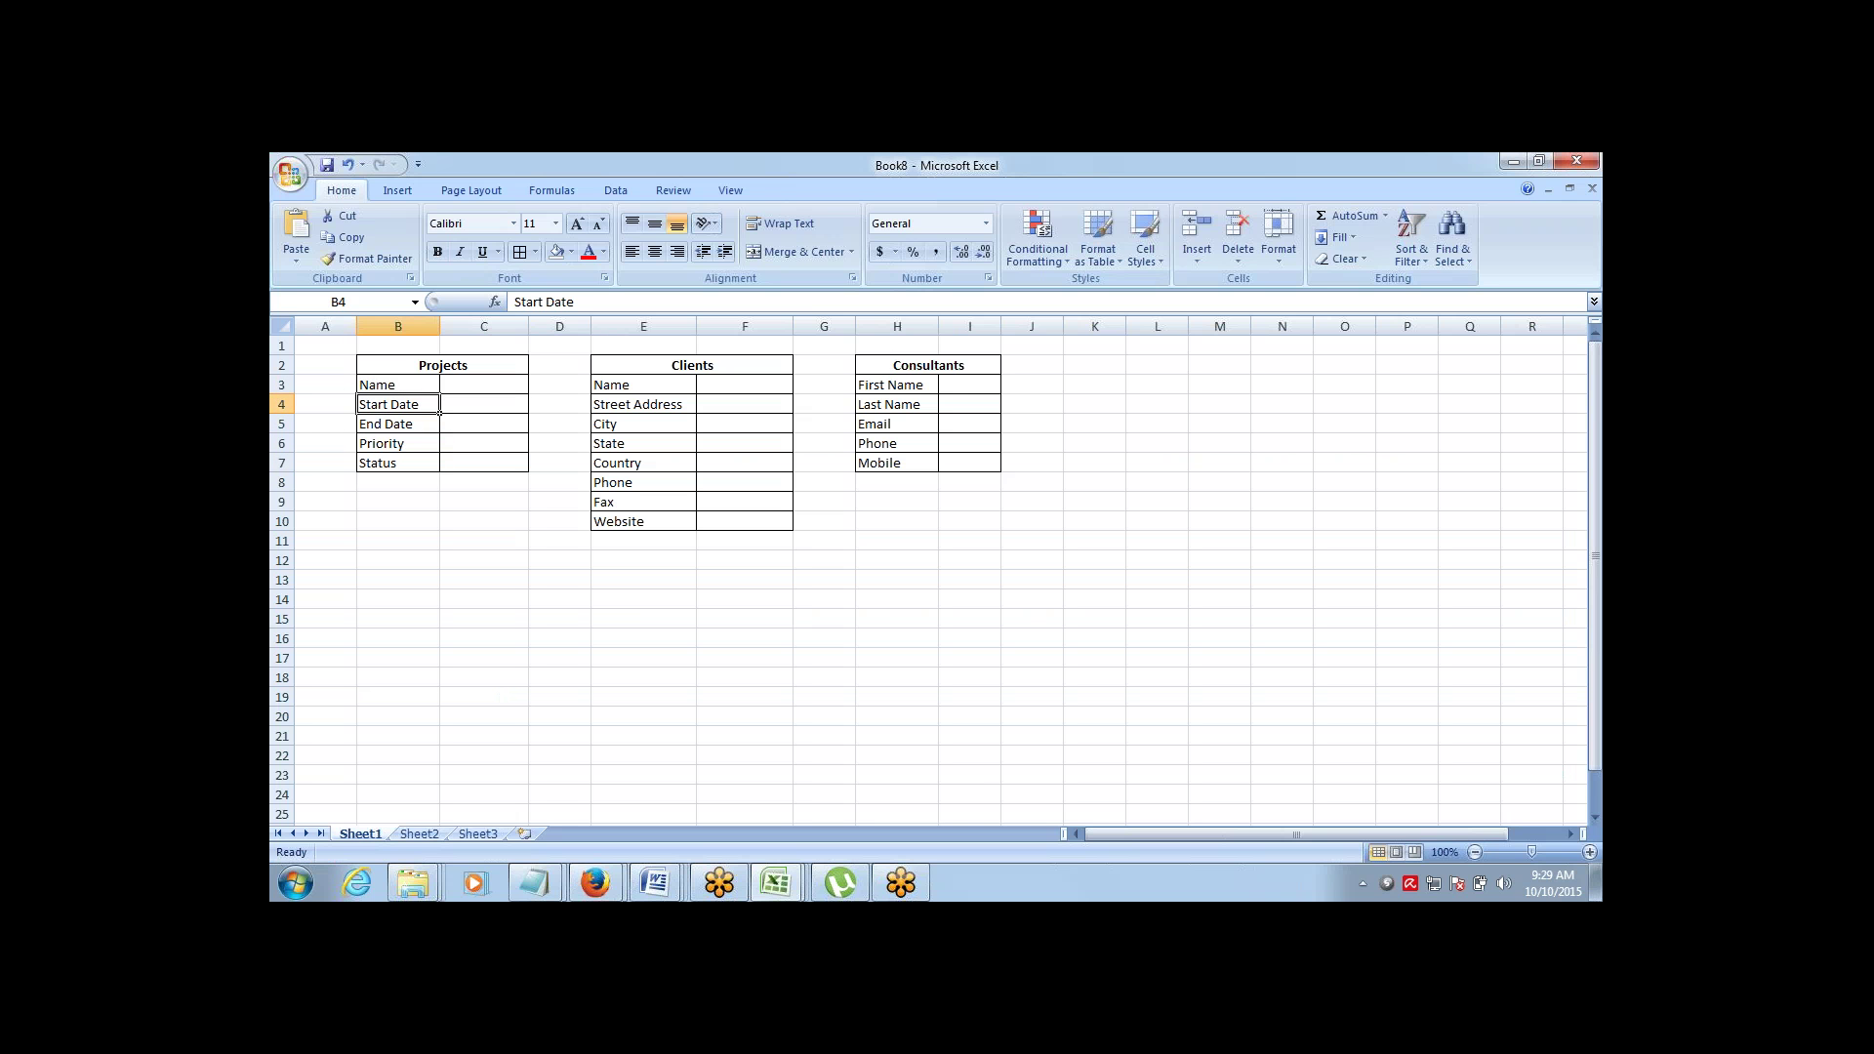
key("Down")
key("Down")
key("Down")
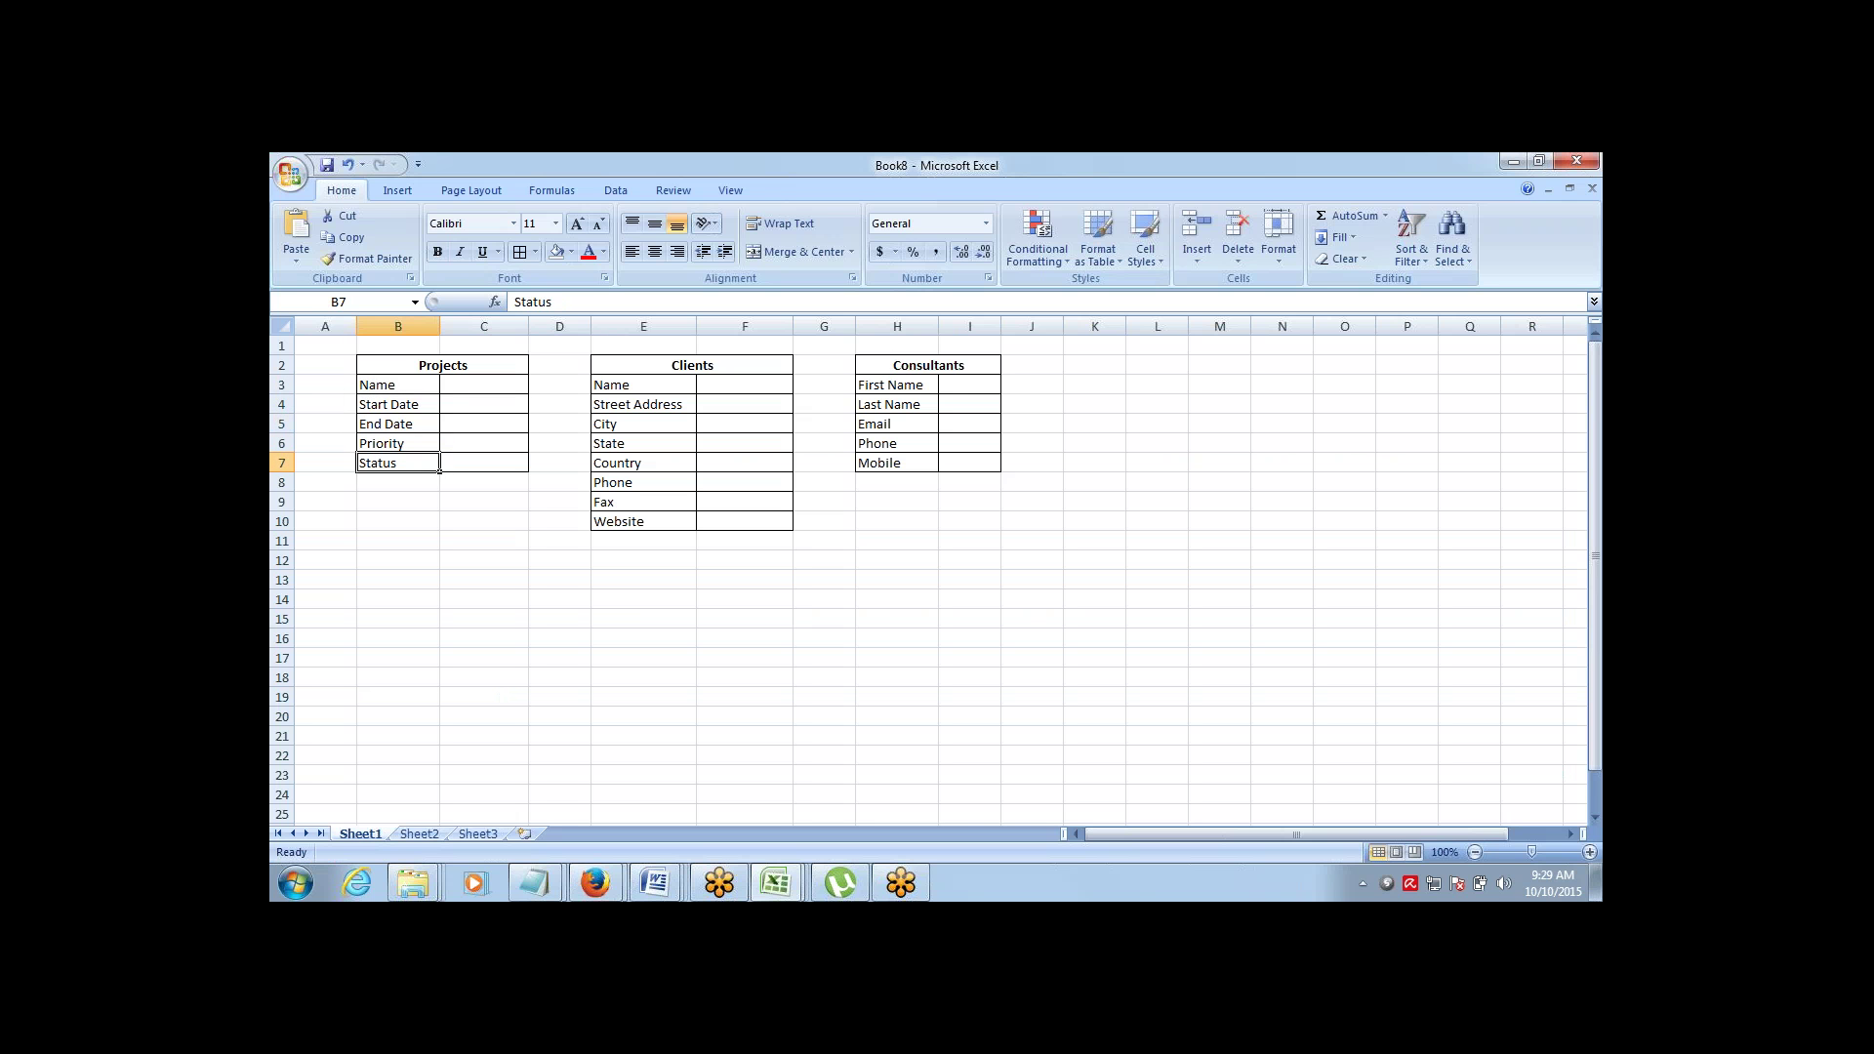
key("Up")
key("Up")
key("Up")
Switch to Salesforce and start a new custom field on the Project object with the Date data type
key("alt+Tab")
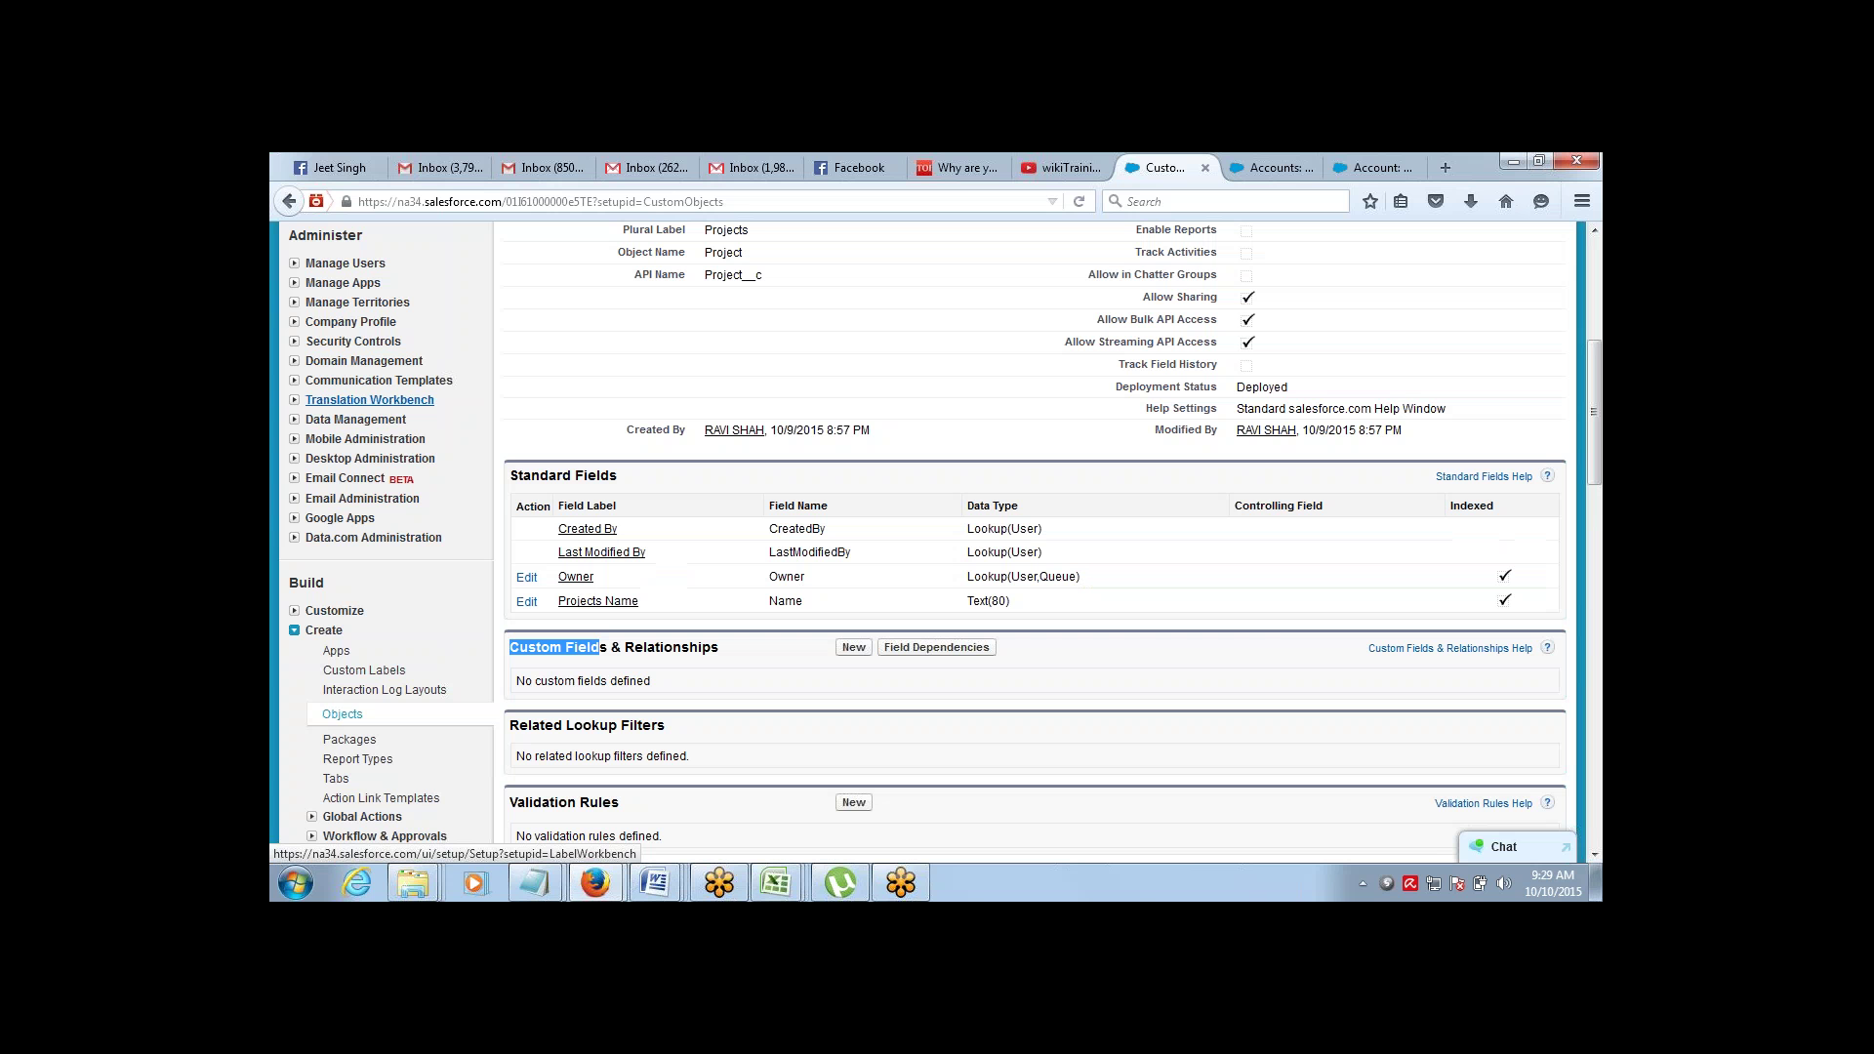
left_click(853, 648)
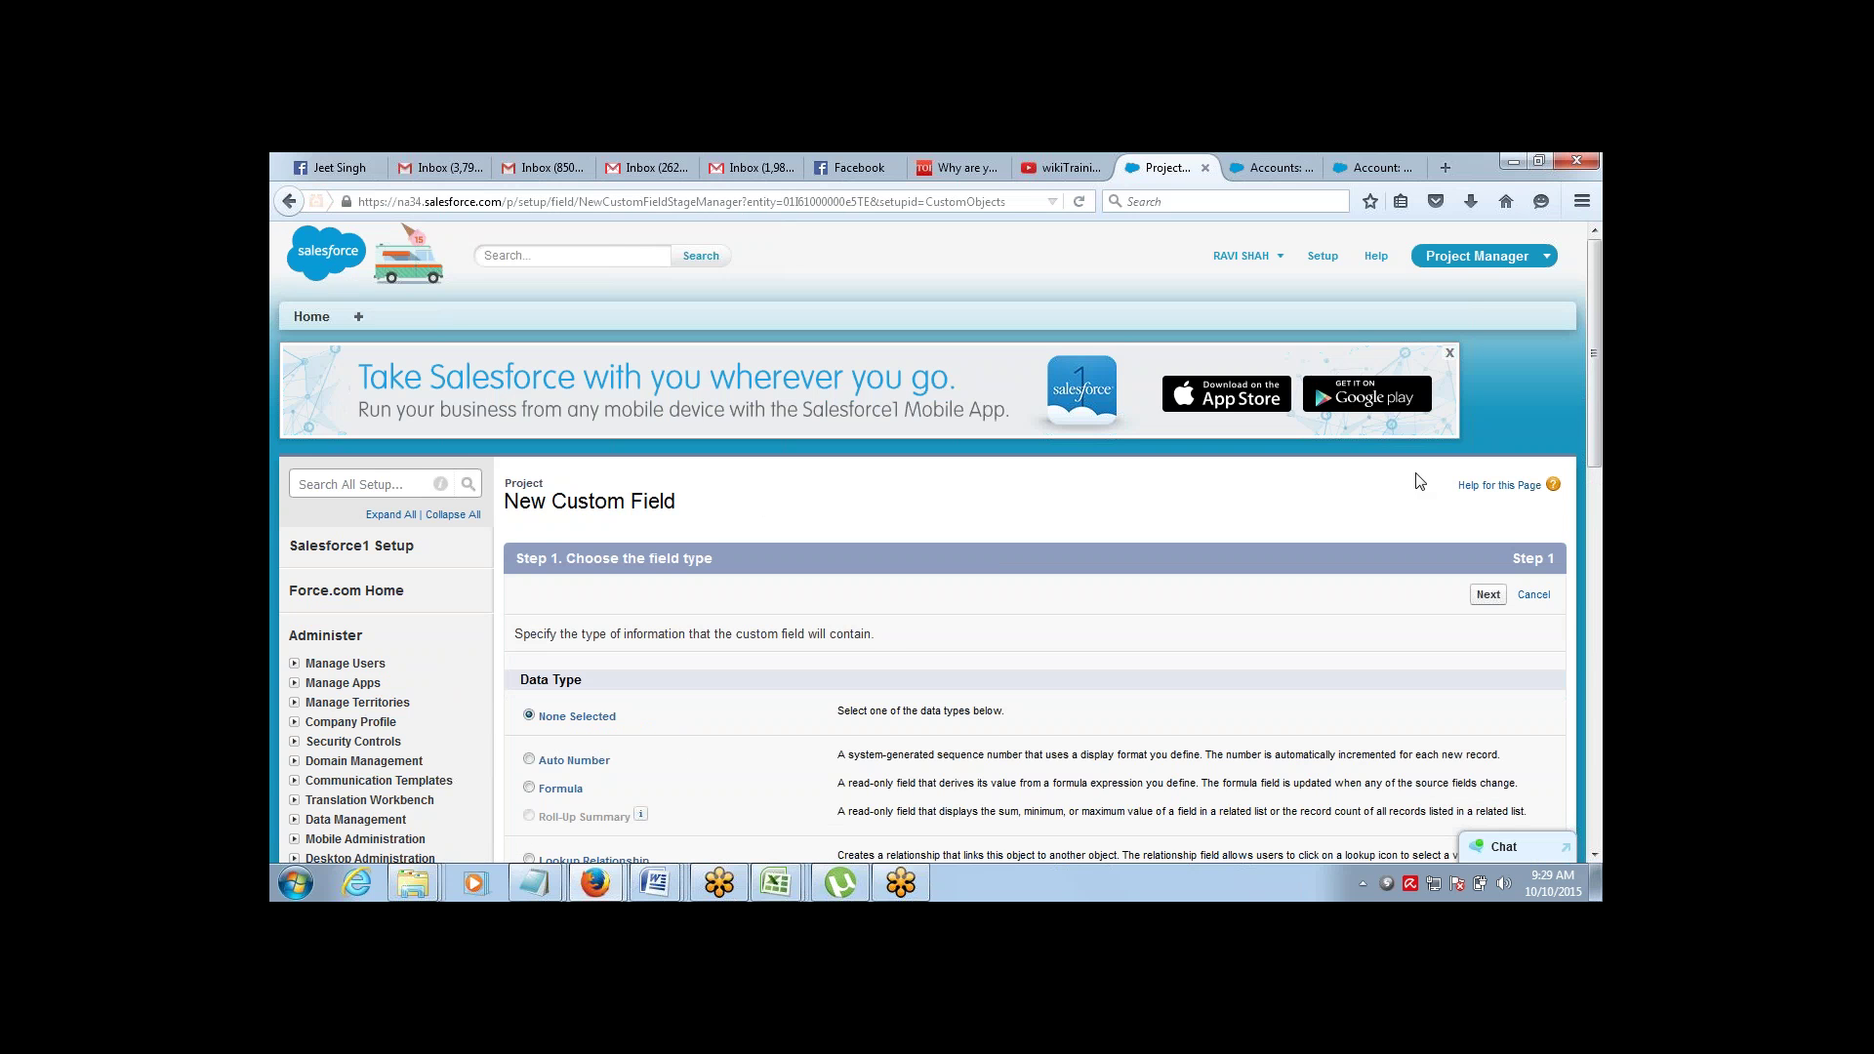
scroll(1579, 375, "down", 10)
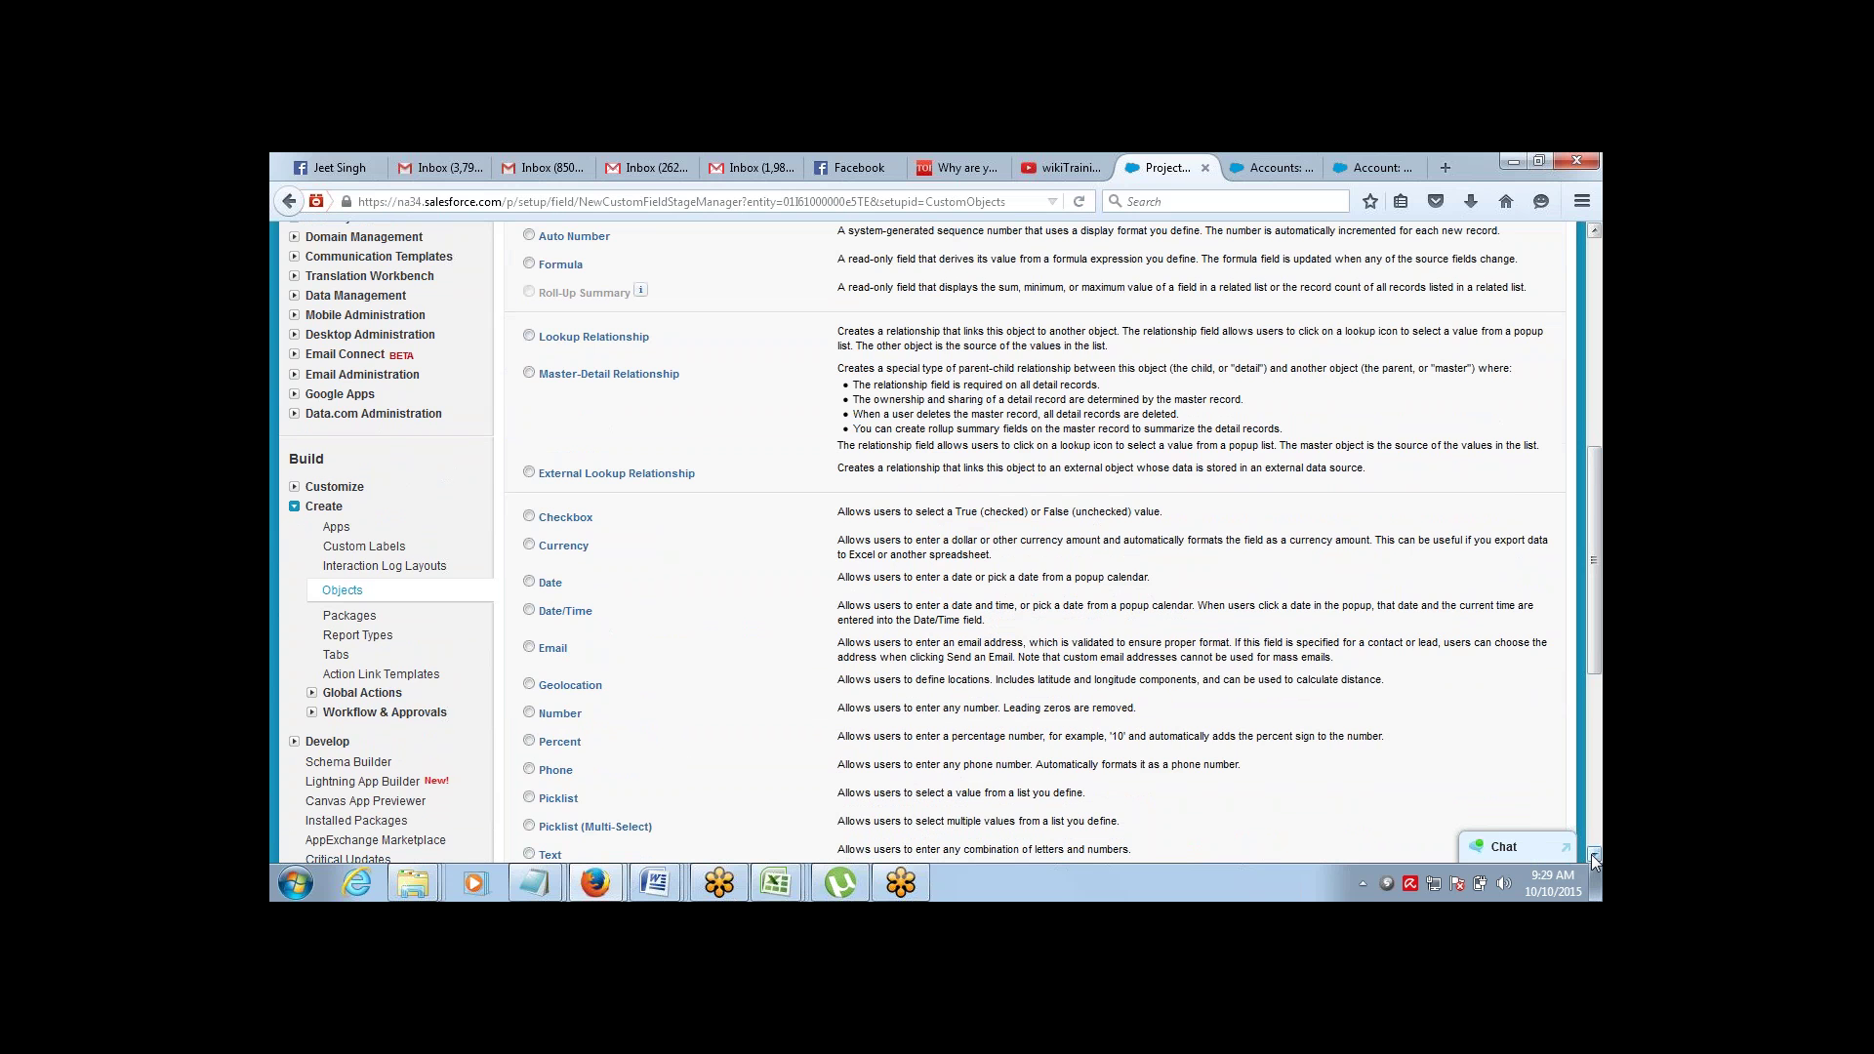
scroll(1593, 859, "down", 6)
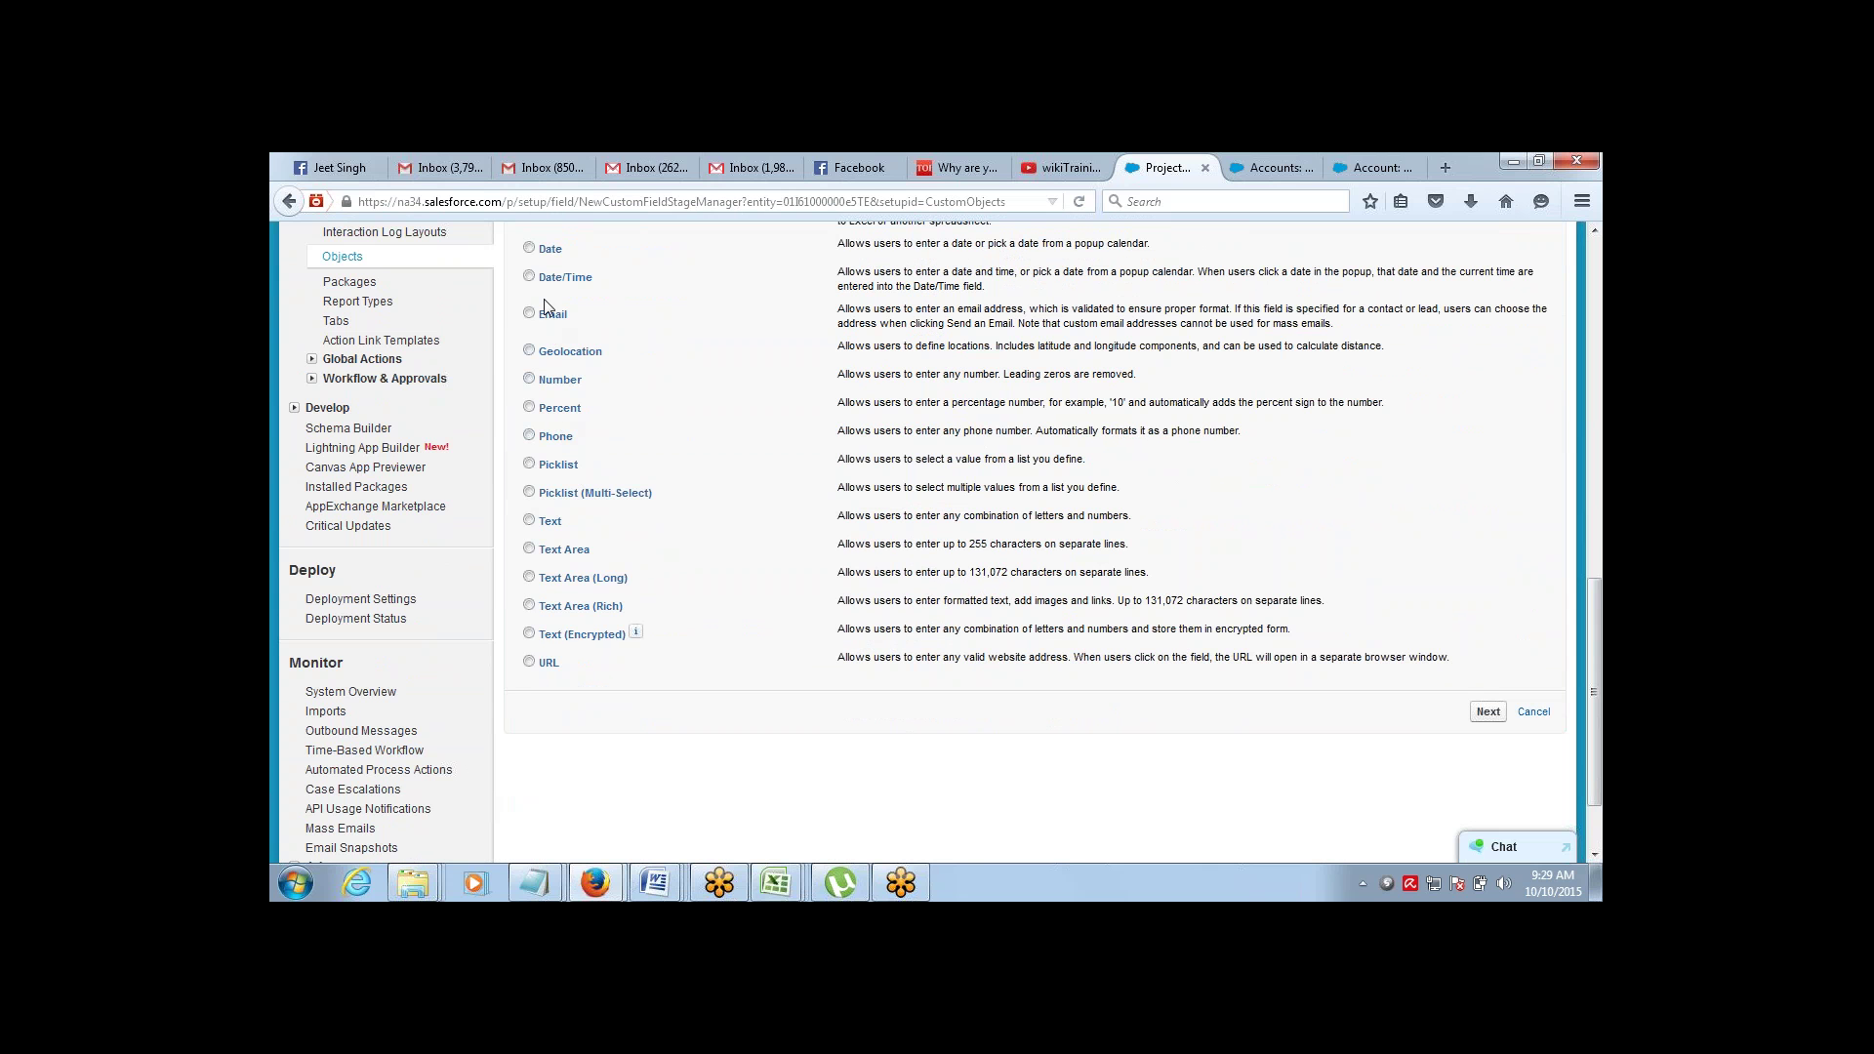
left_click(528, 249)
left_click(1484, 713)
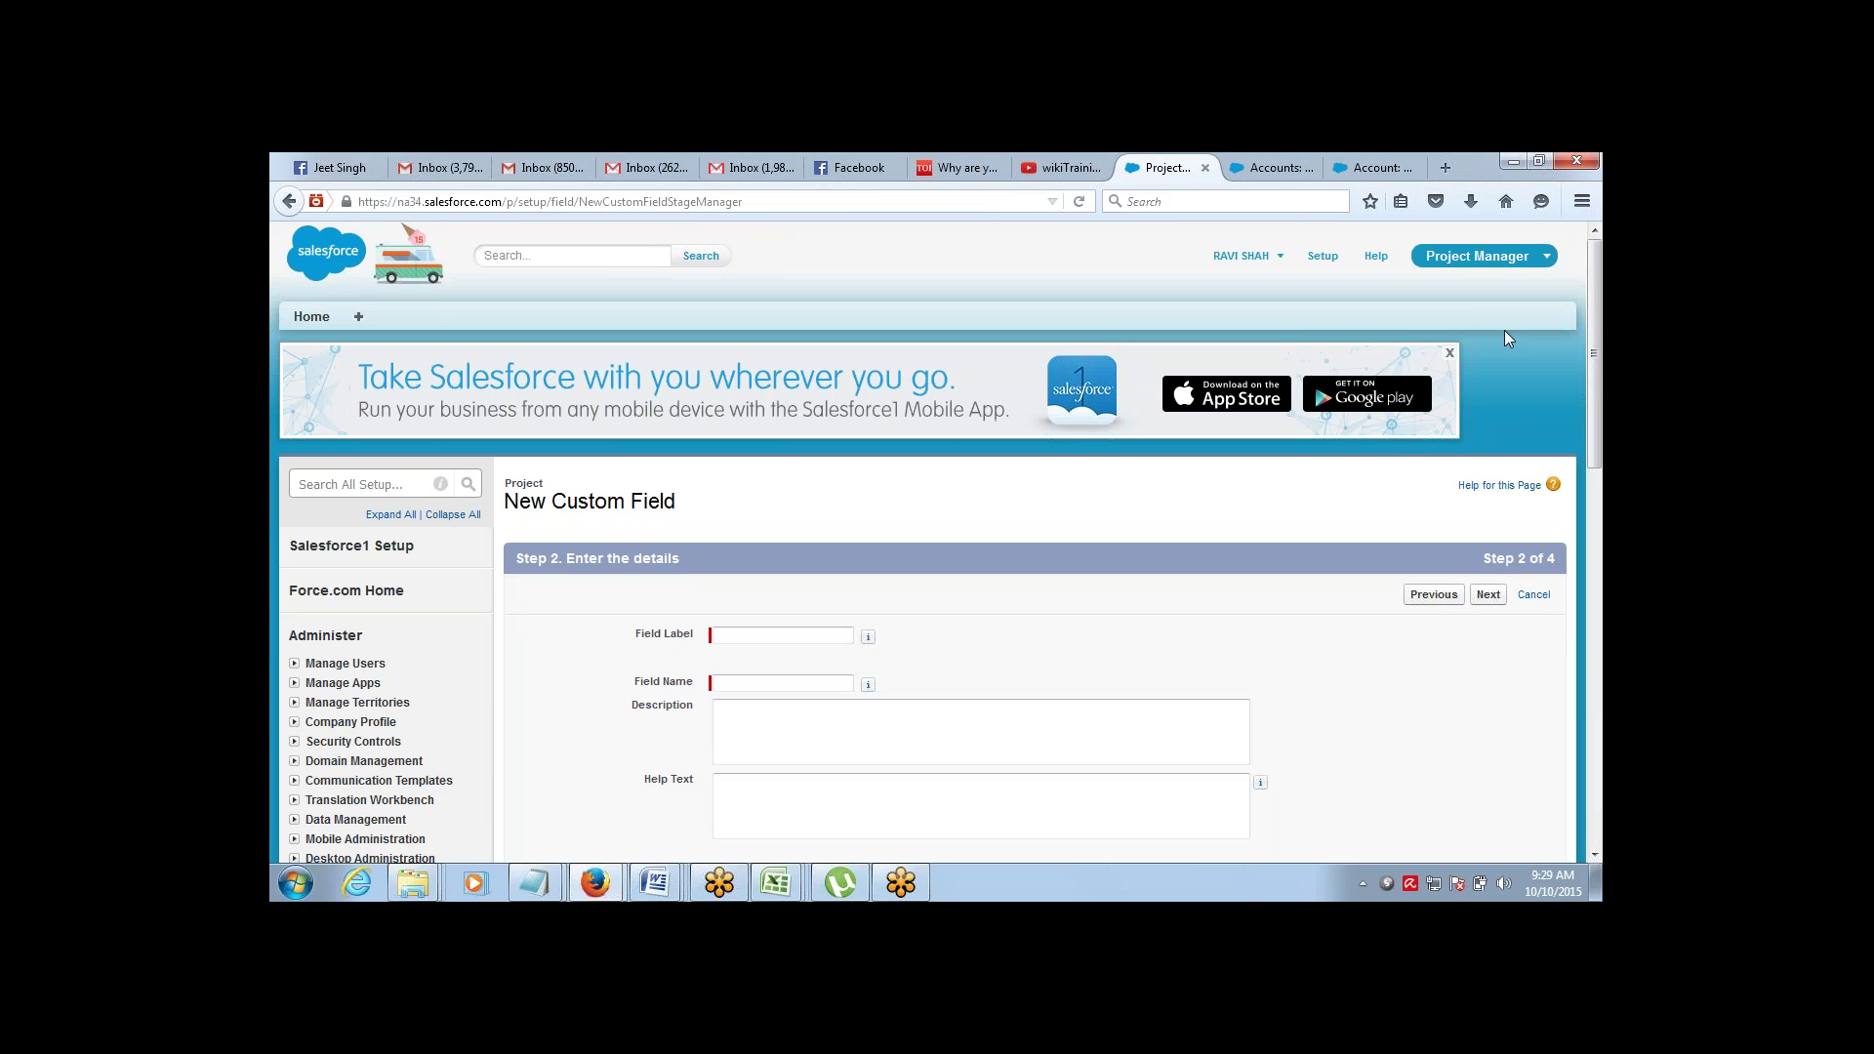
Label the date field Start Date, with field name Start_Date, and continue to field-level security
left_click_drag(1590, 262, 1597, 278)
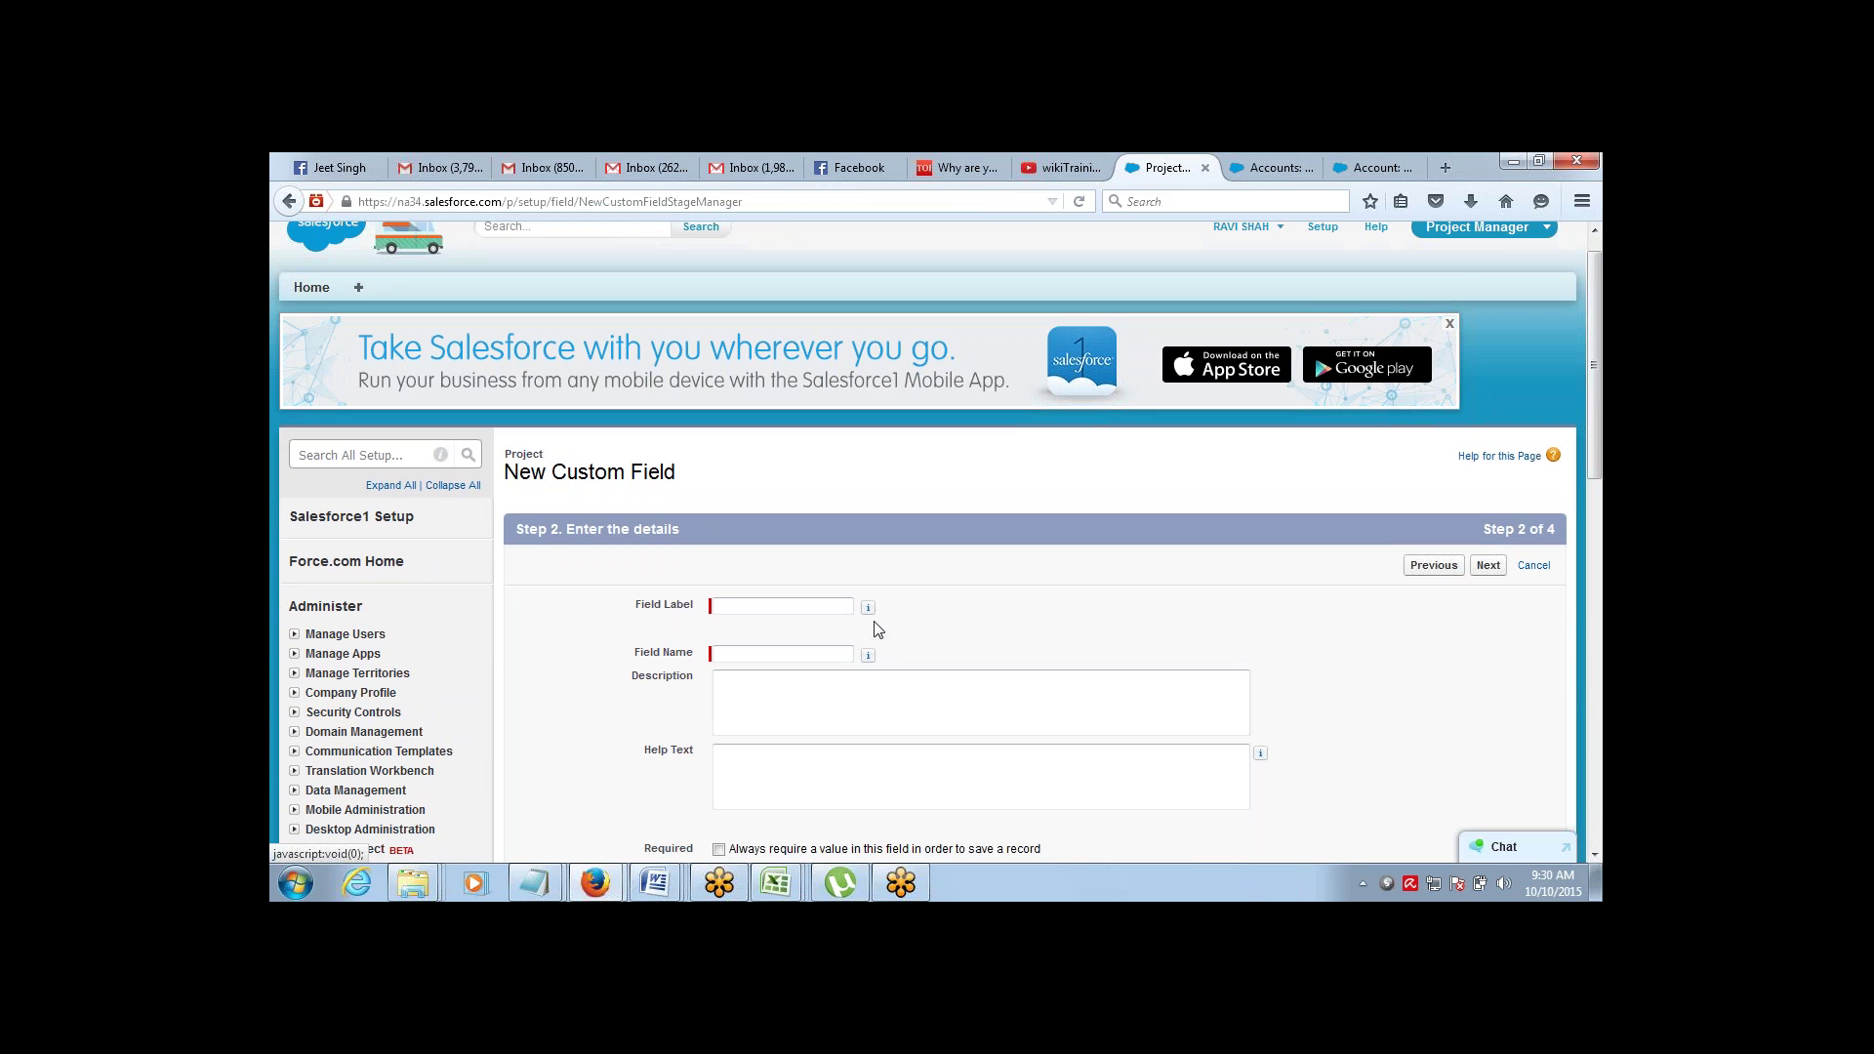
left_click(781, 606)
type("St")
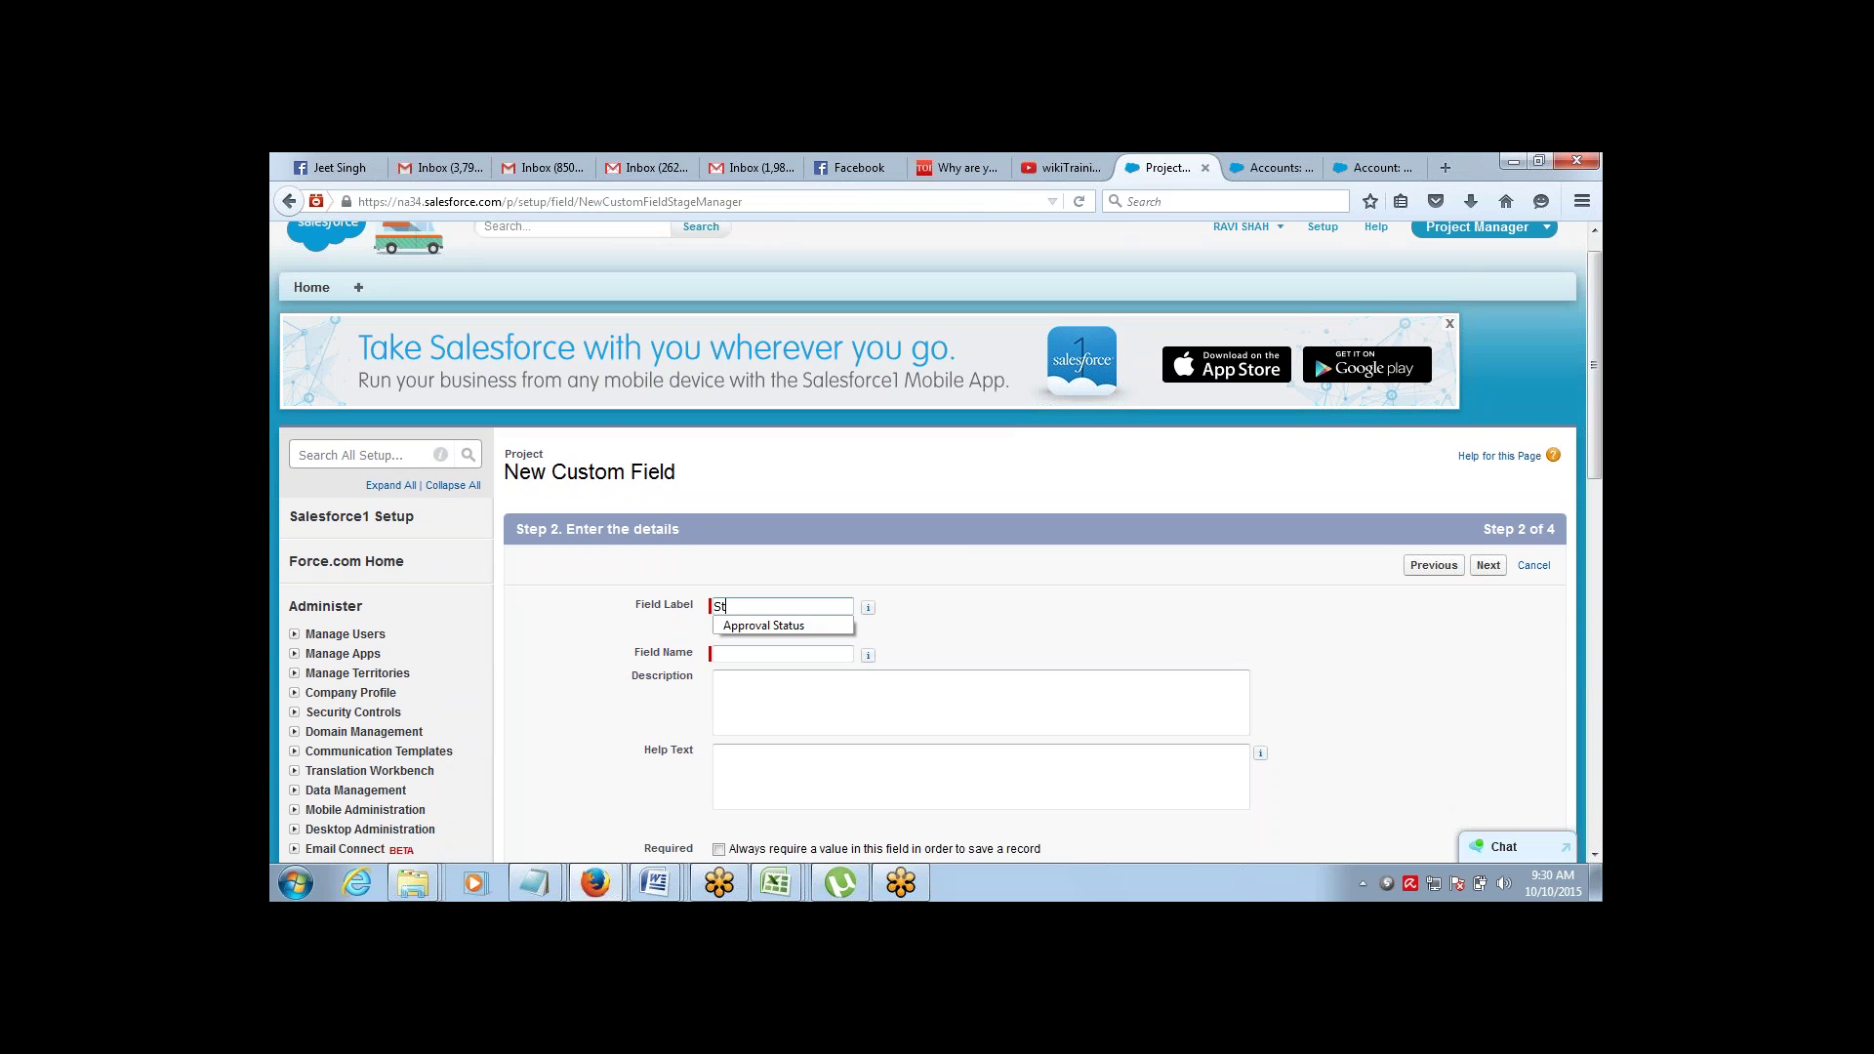
type("art Date")
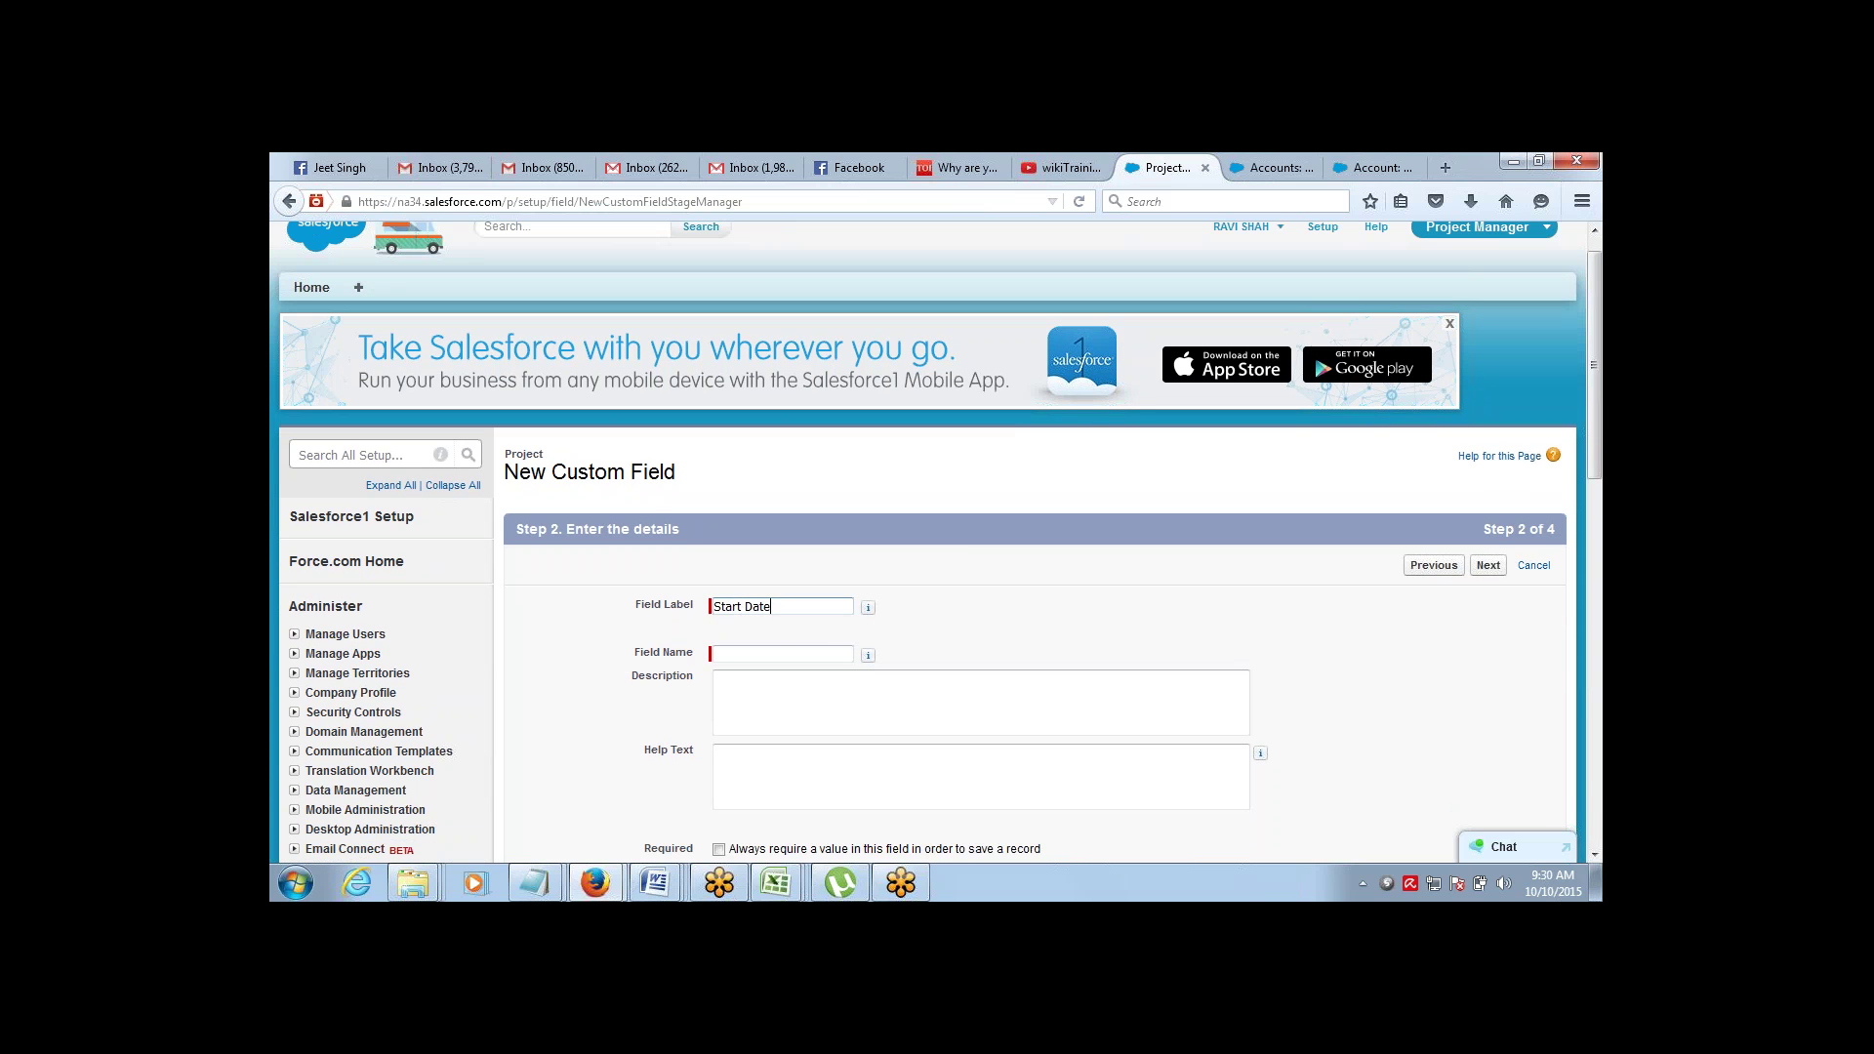
key("Tab")
left_click(1483, 566)
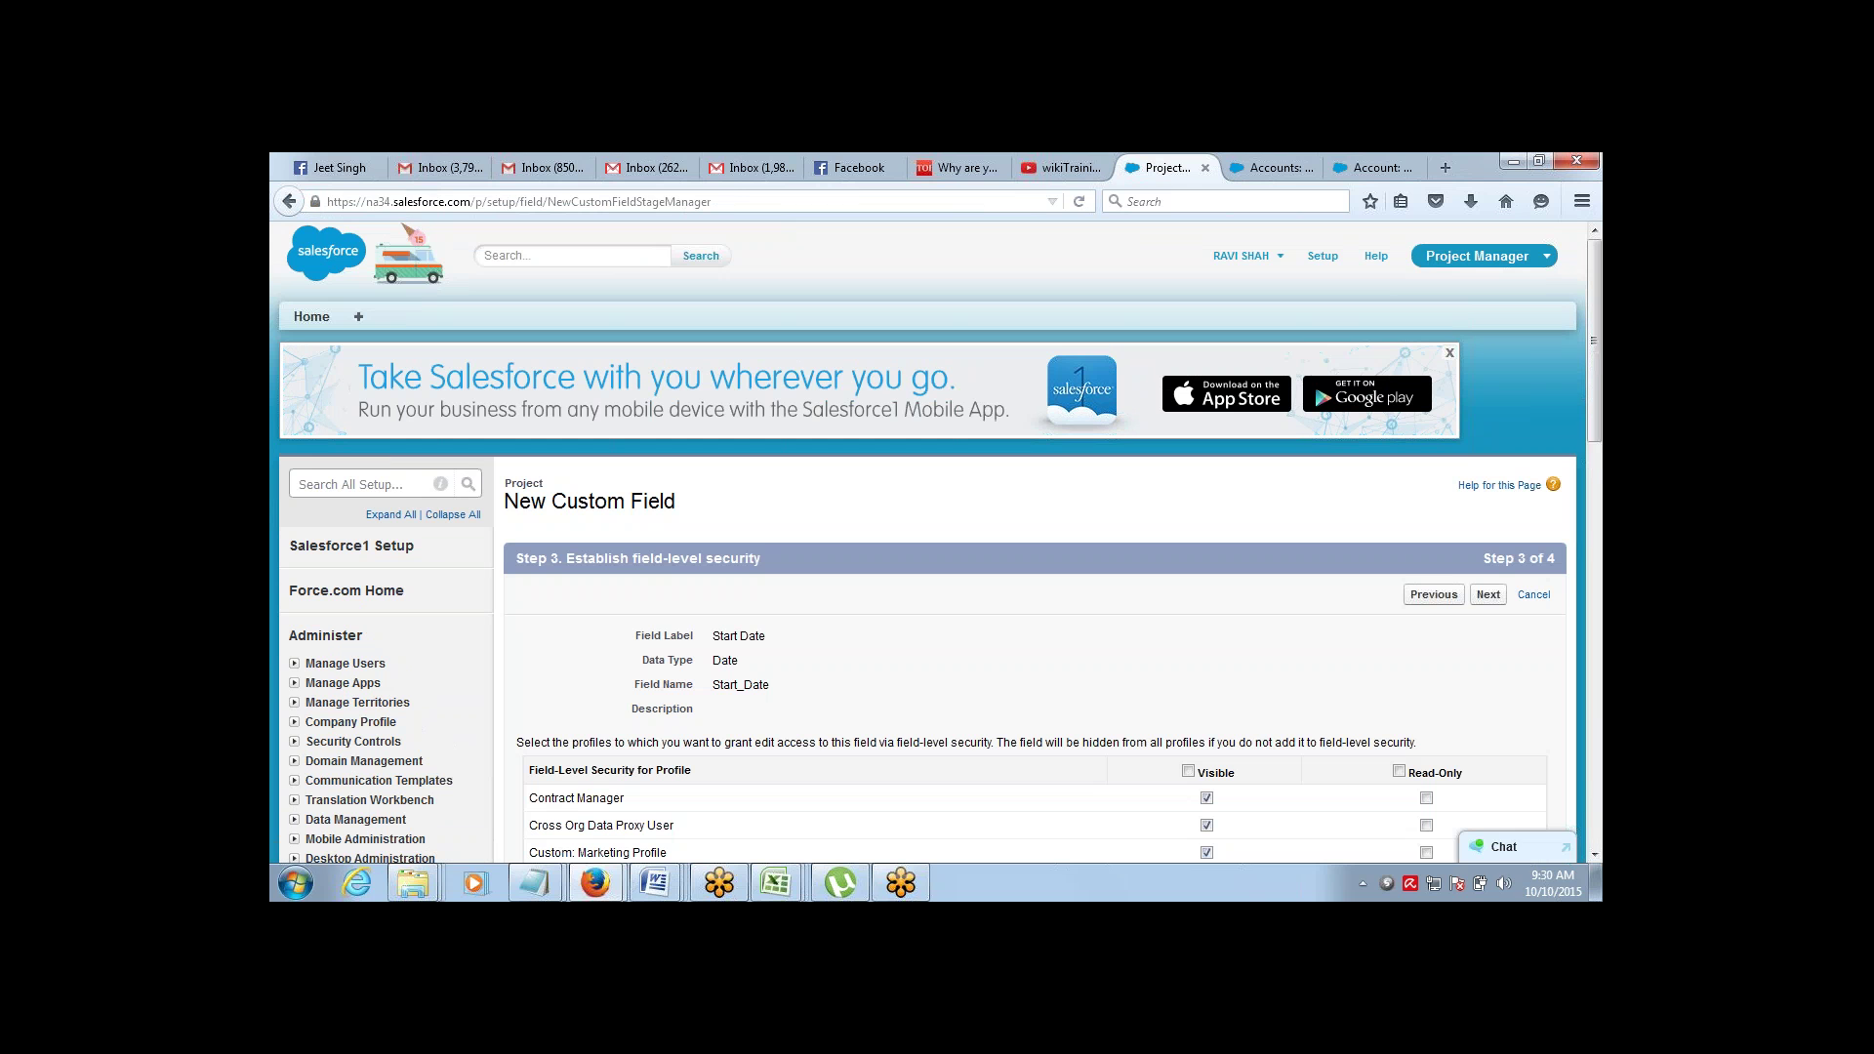
Make the Start Date field visible to all profiles, keep it on the Project Layout and save it
left_click(1189, 771)
left_click(1488, 595)
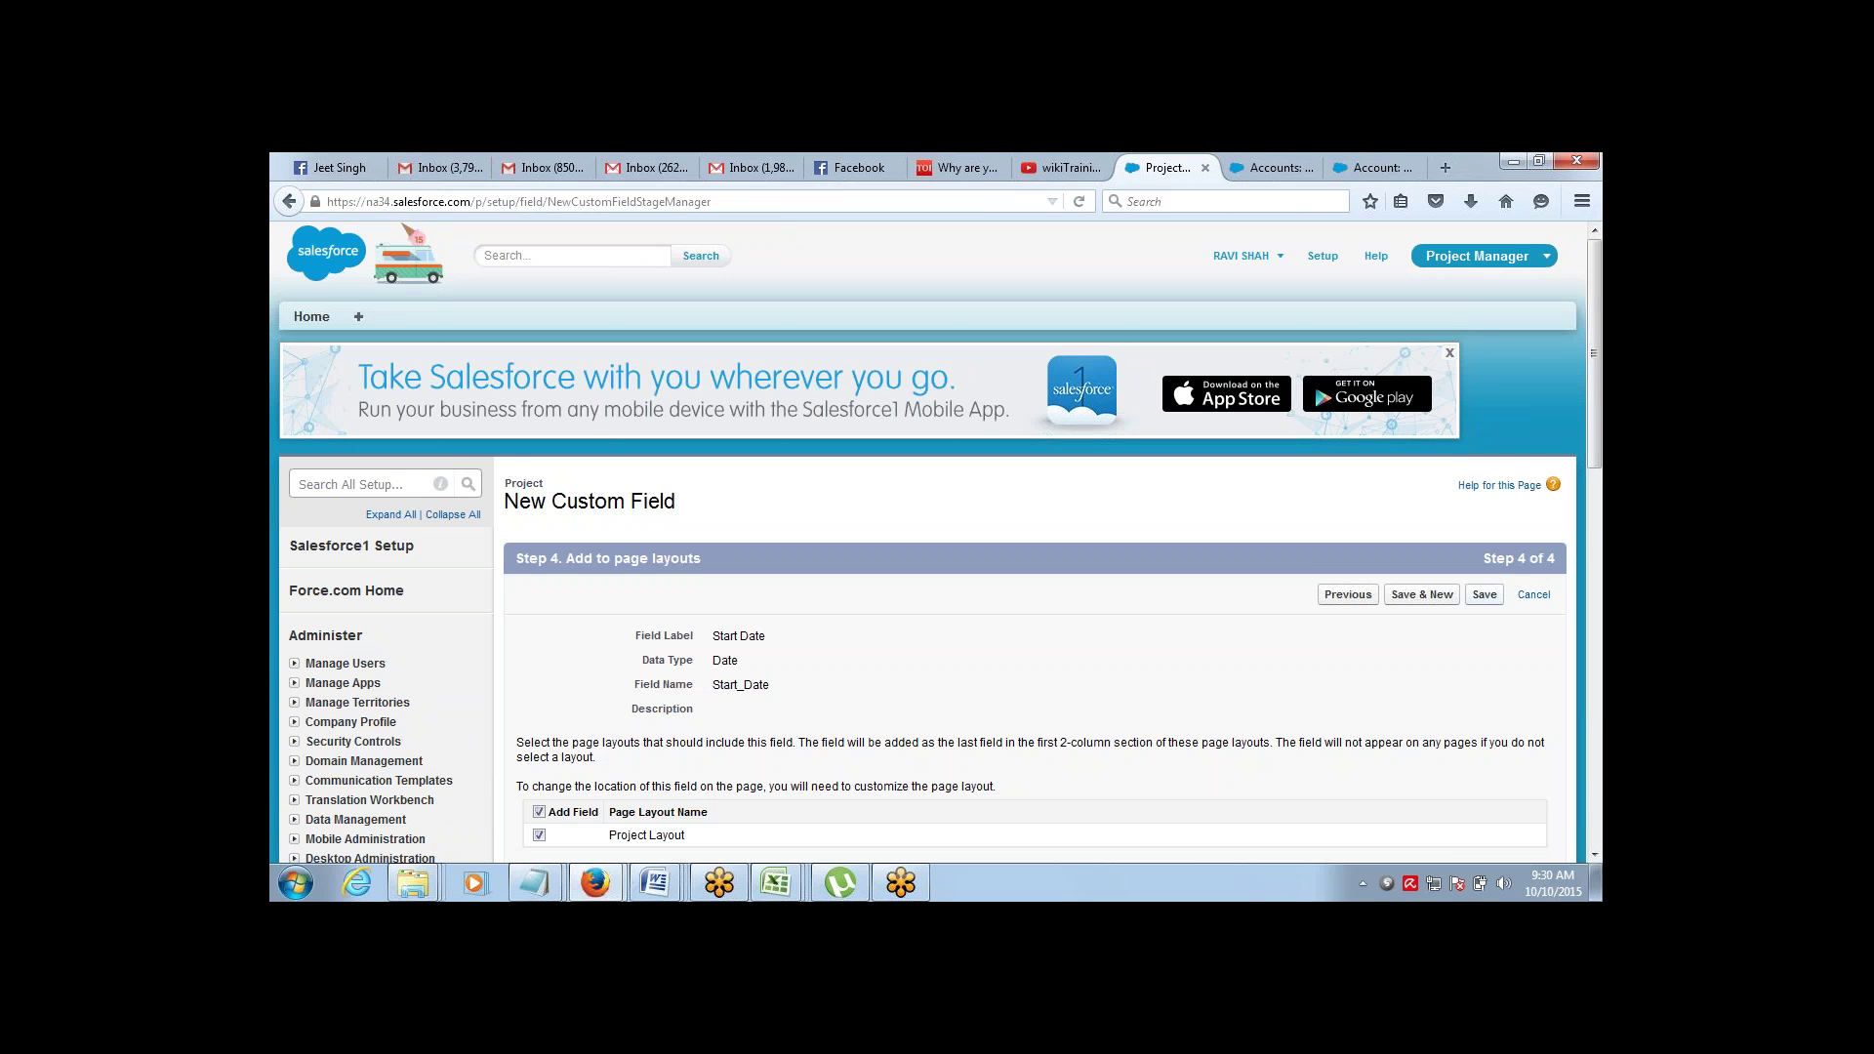
left_click_drag(1591, 286, 1591, 299)
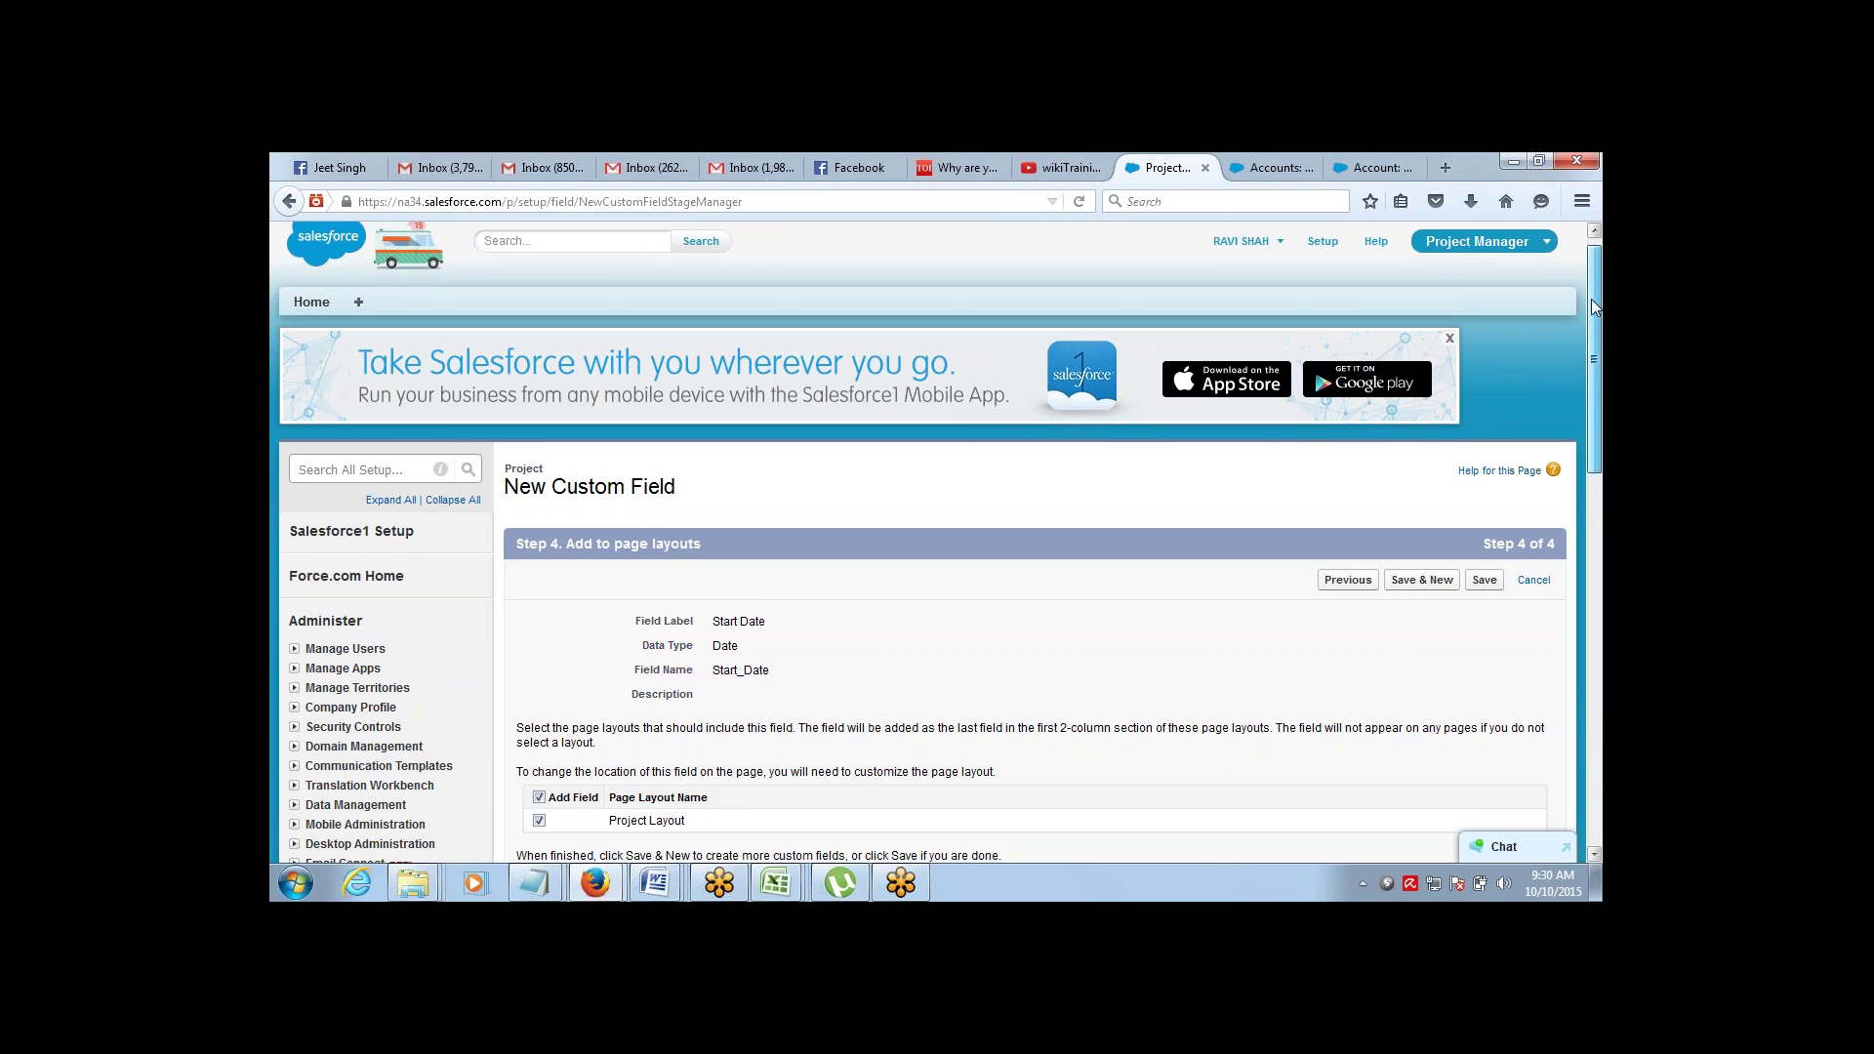
left_click(1484, 562)
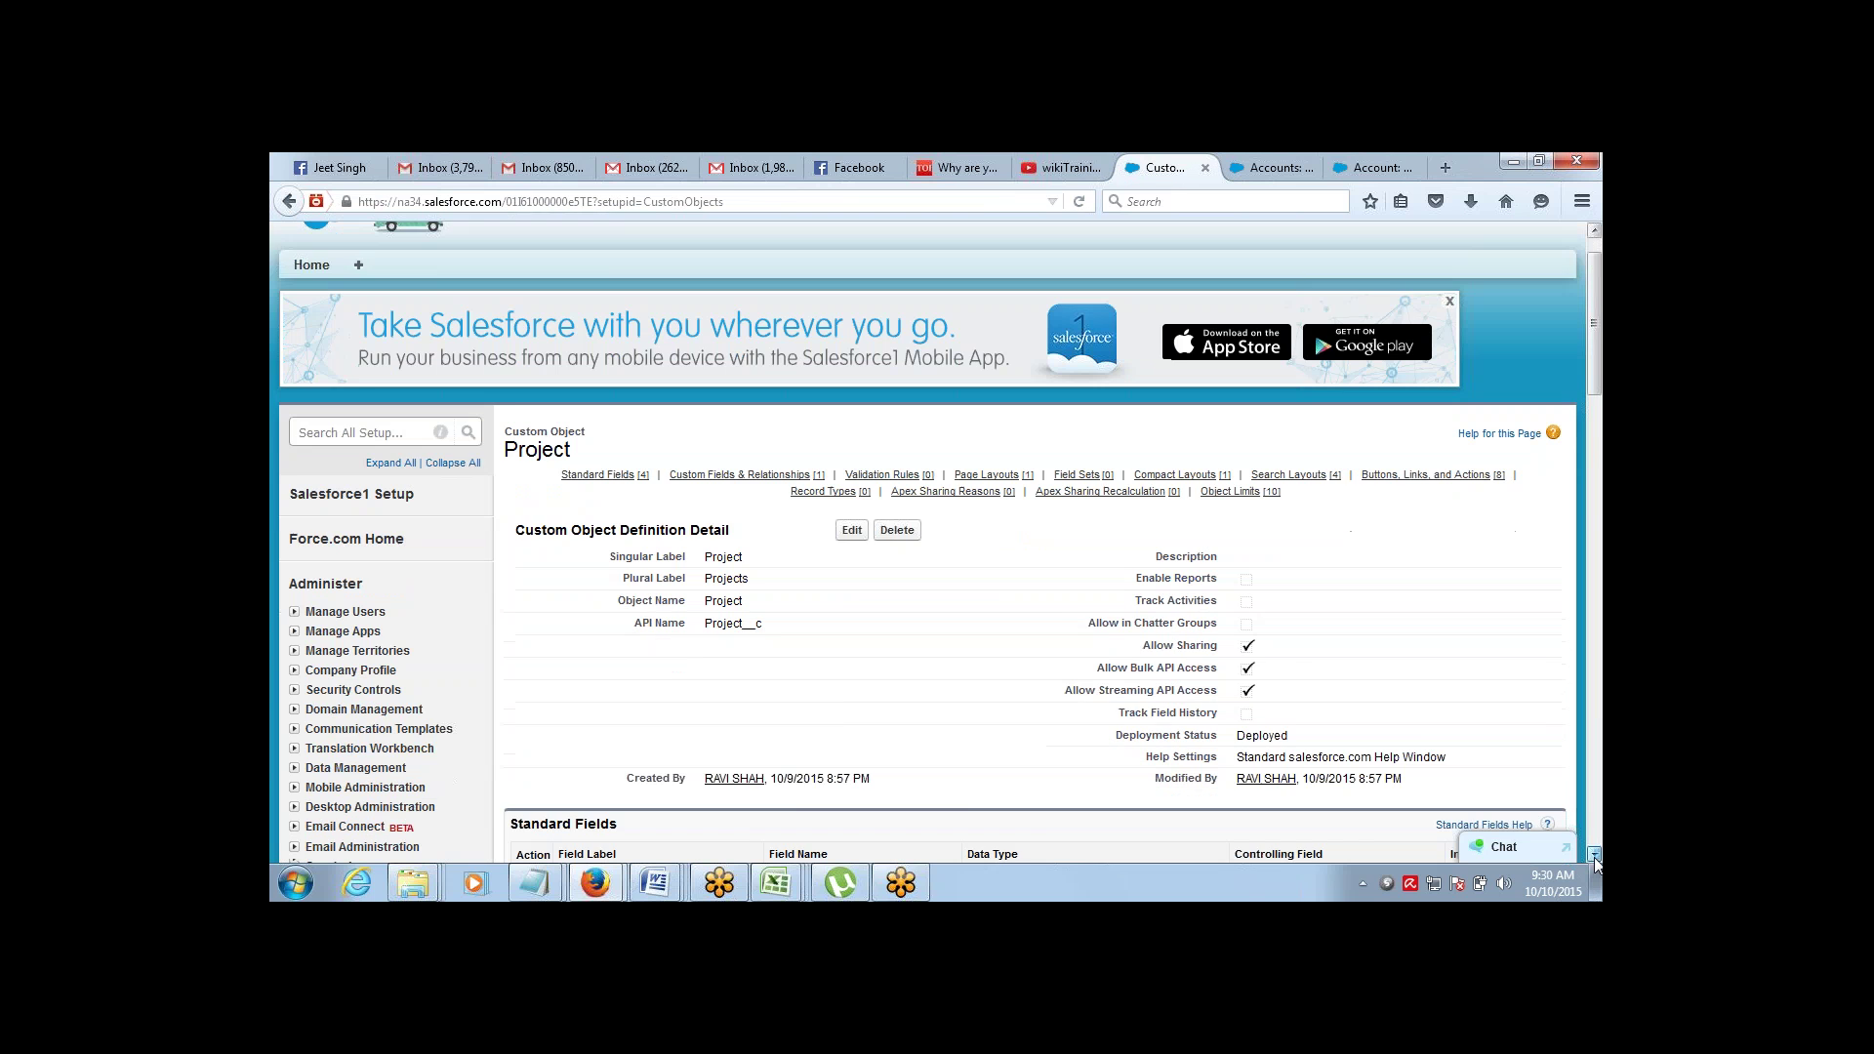
Start another new custom field on the Project object and check the Projects field names in Excel
scroll(1594, 855, "down", 3)
scroll(1595, 855, "down", 3)
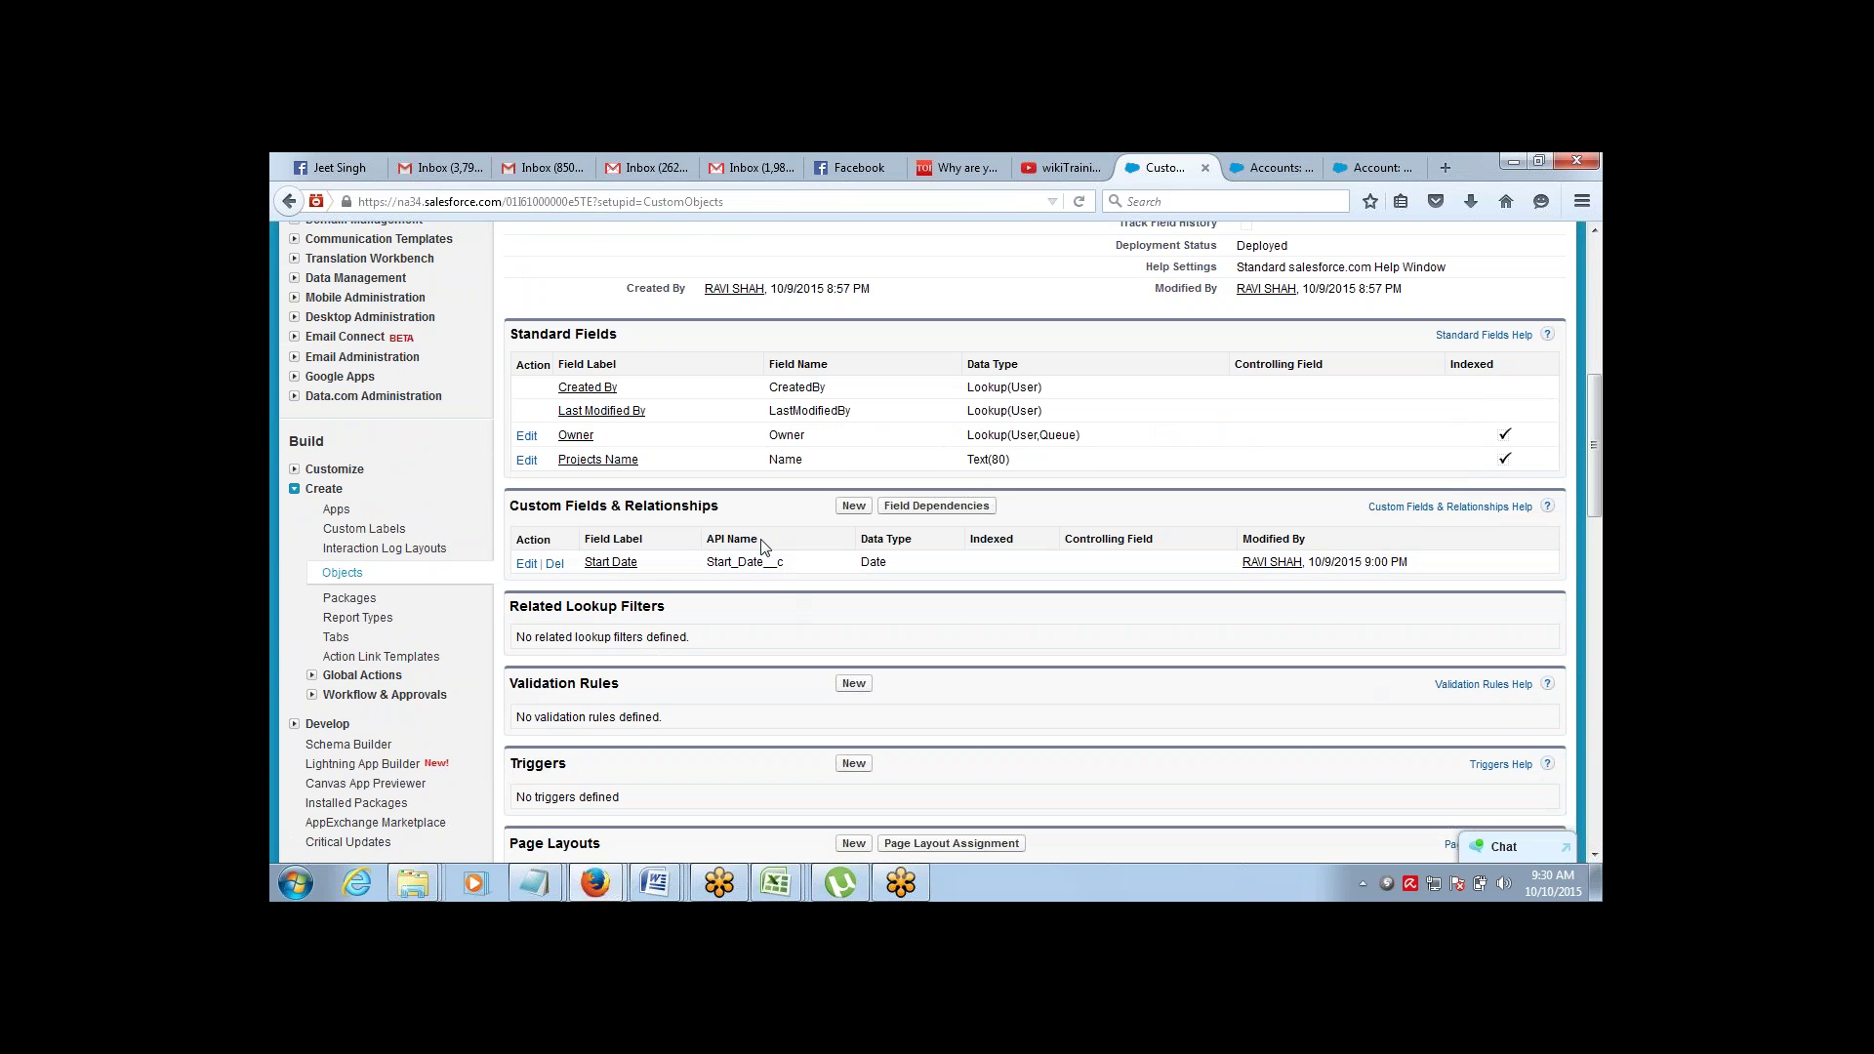
left_click(853, 505)
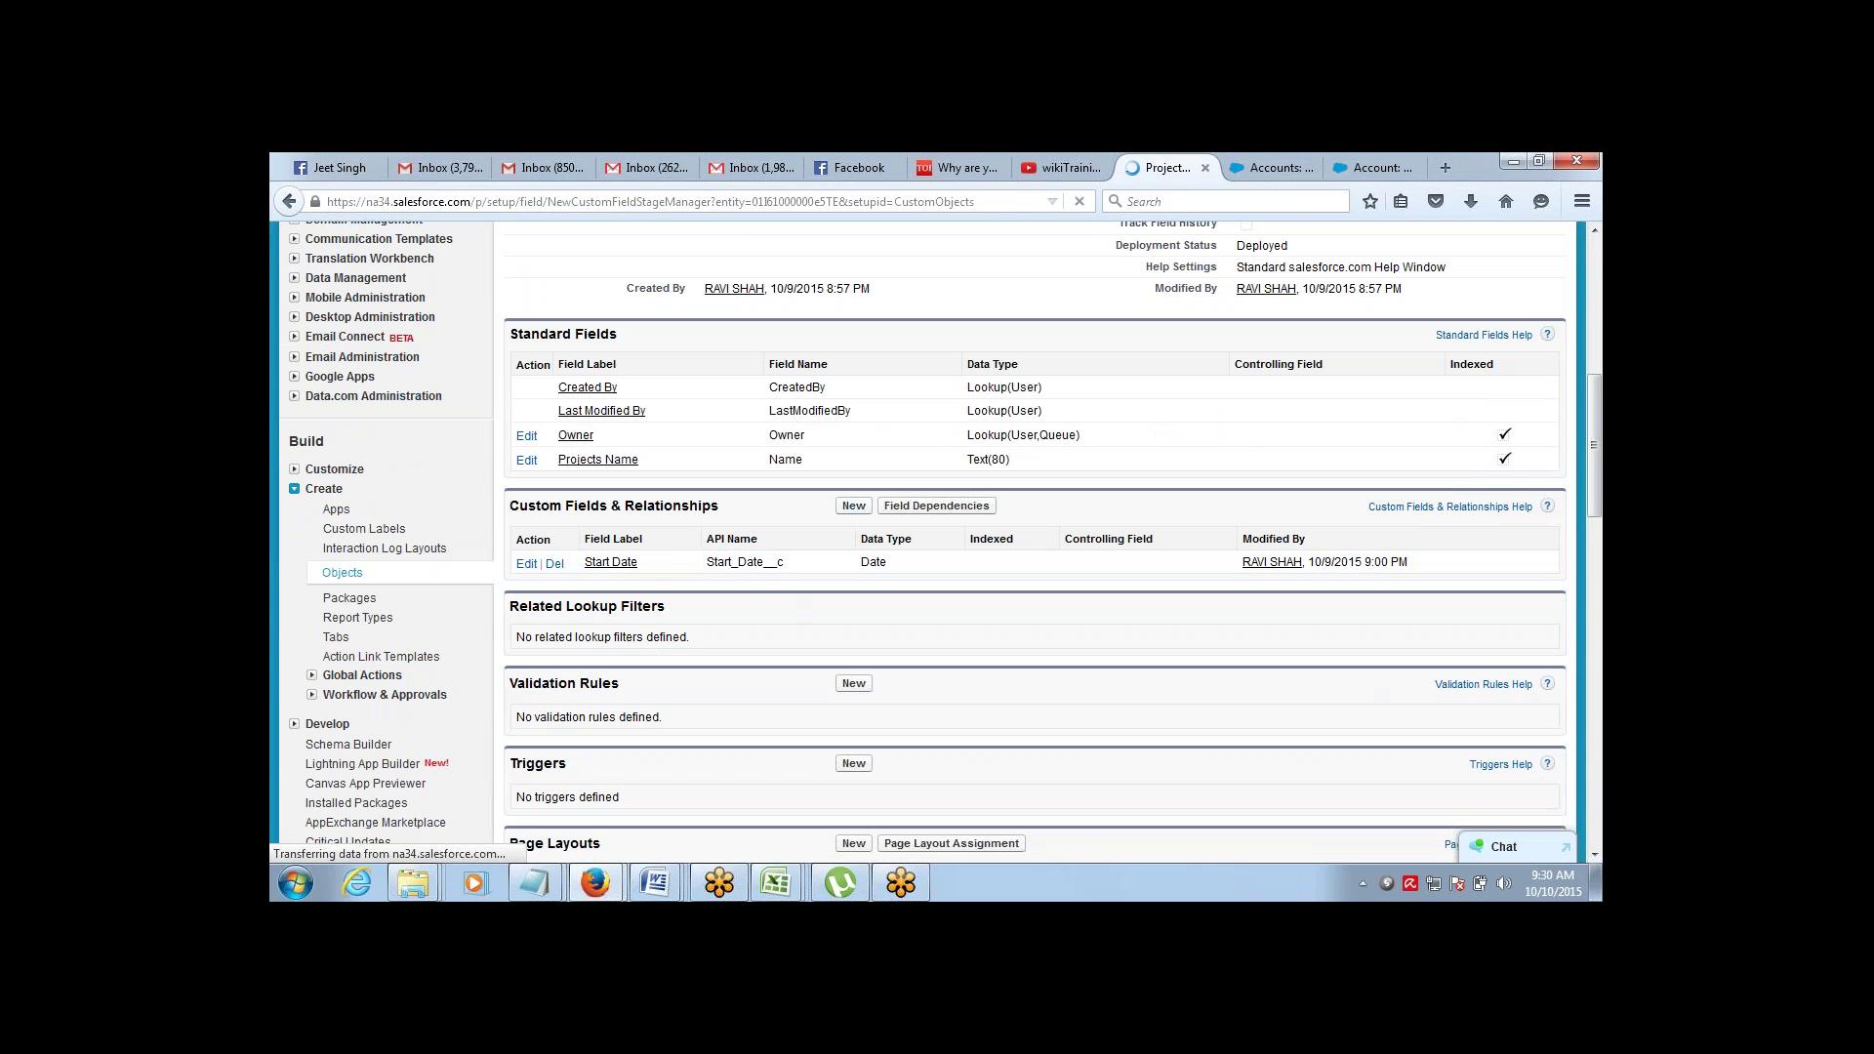
key("alt+Tab")
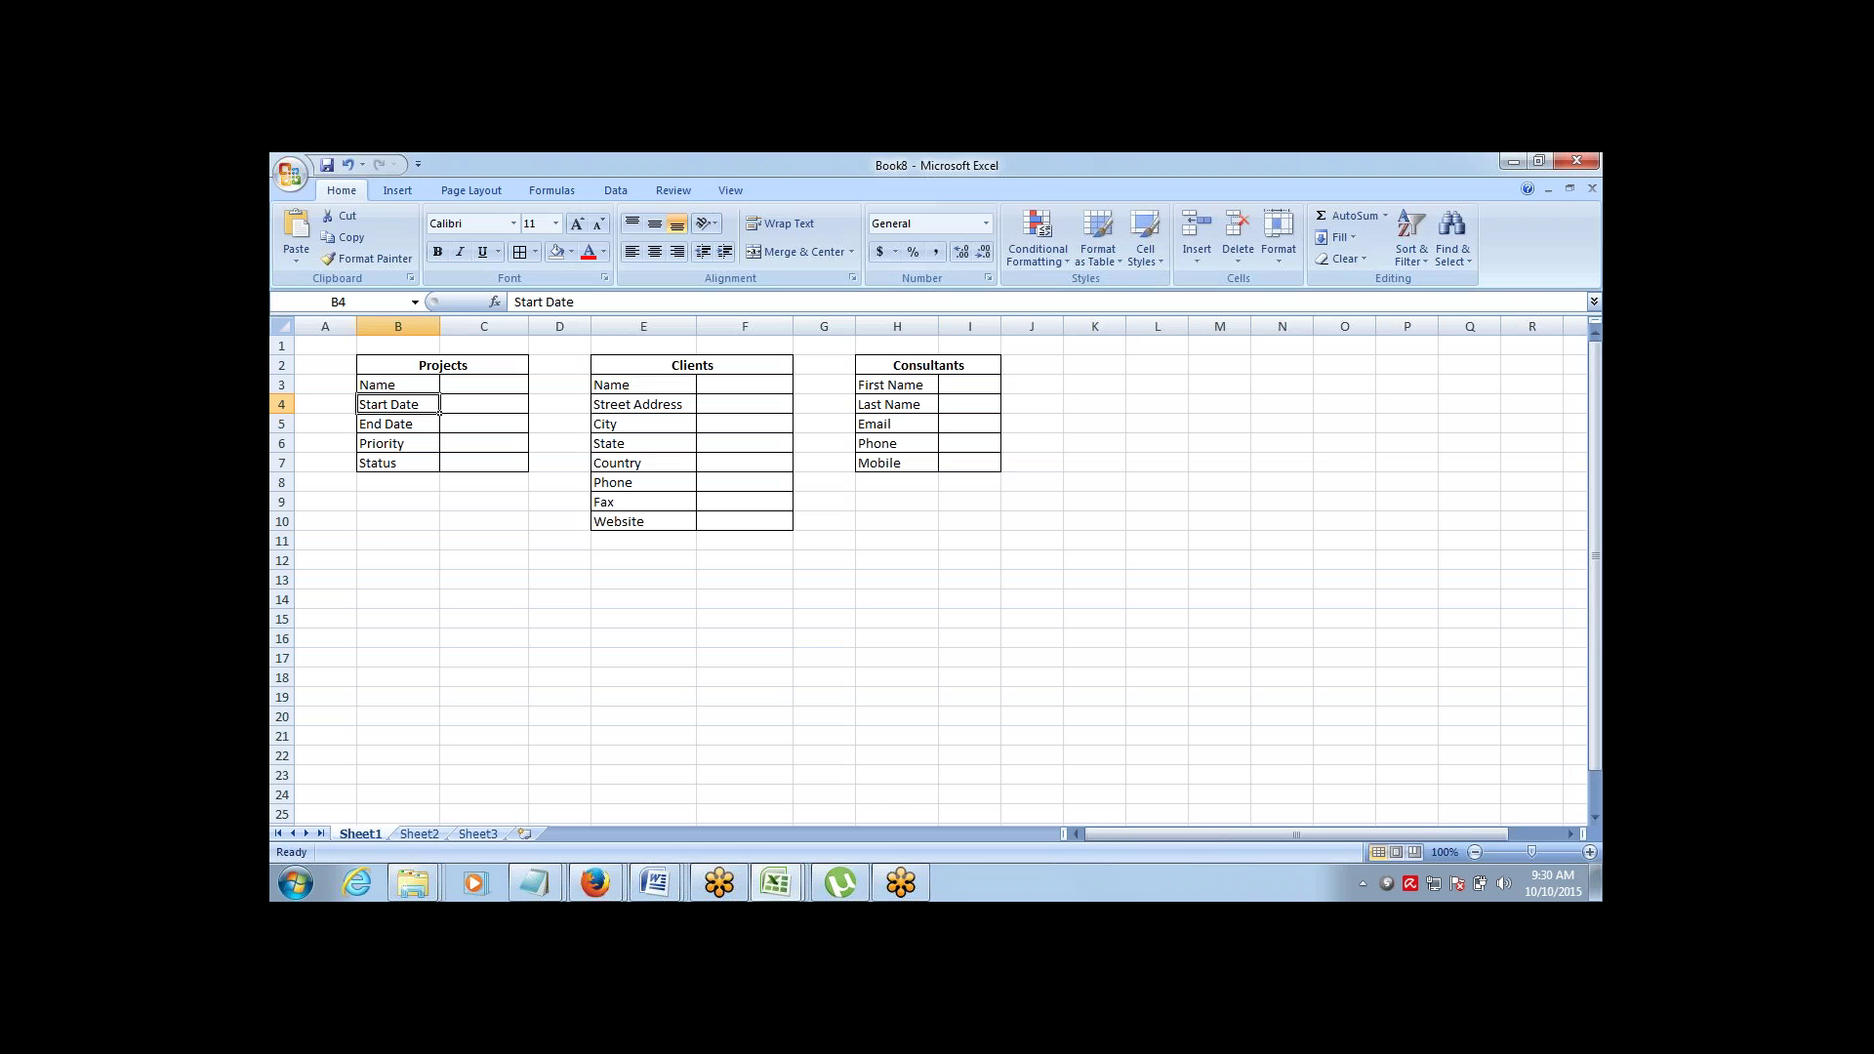
key("alt+Tab")
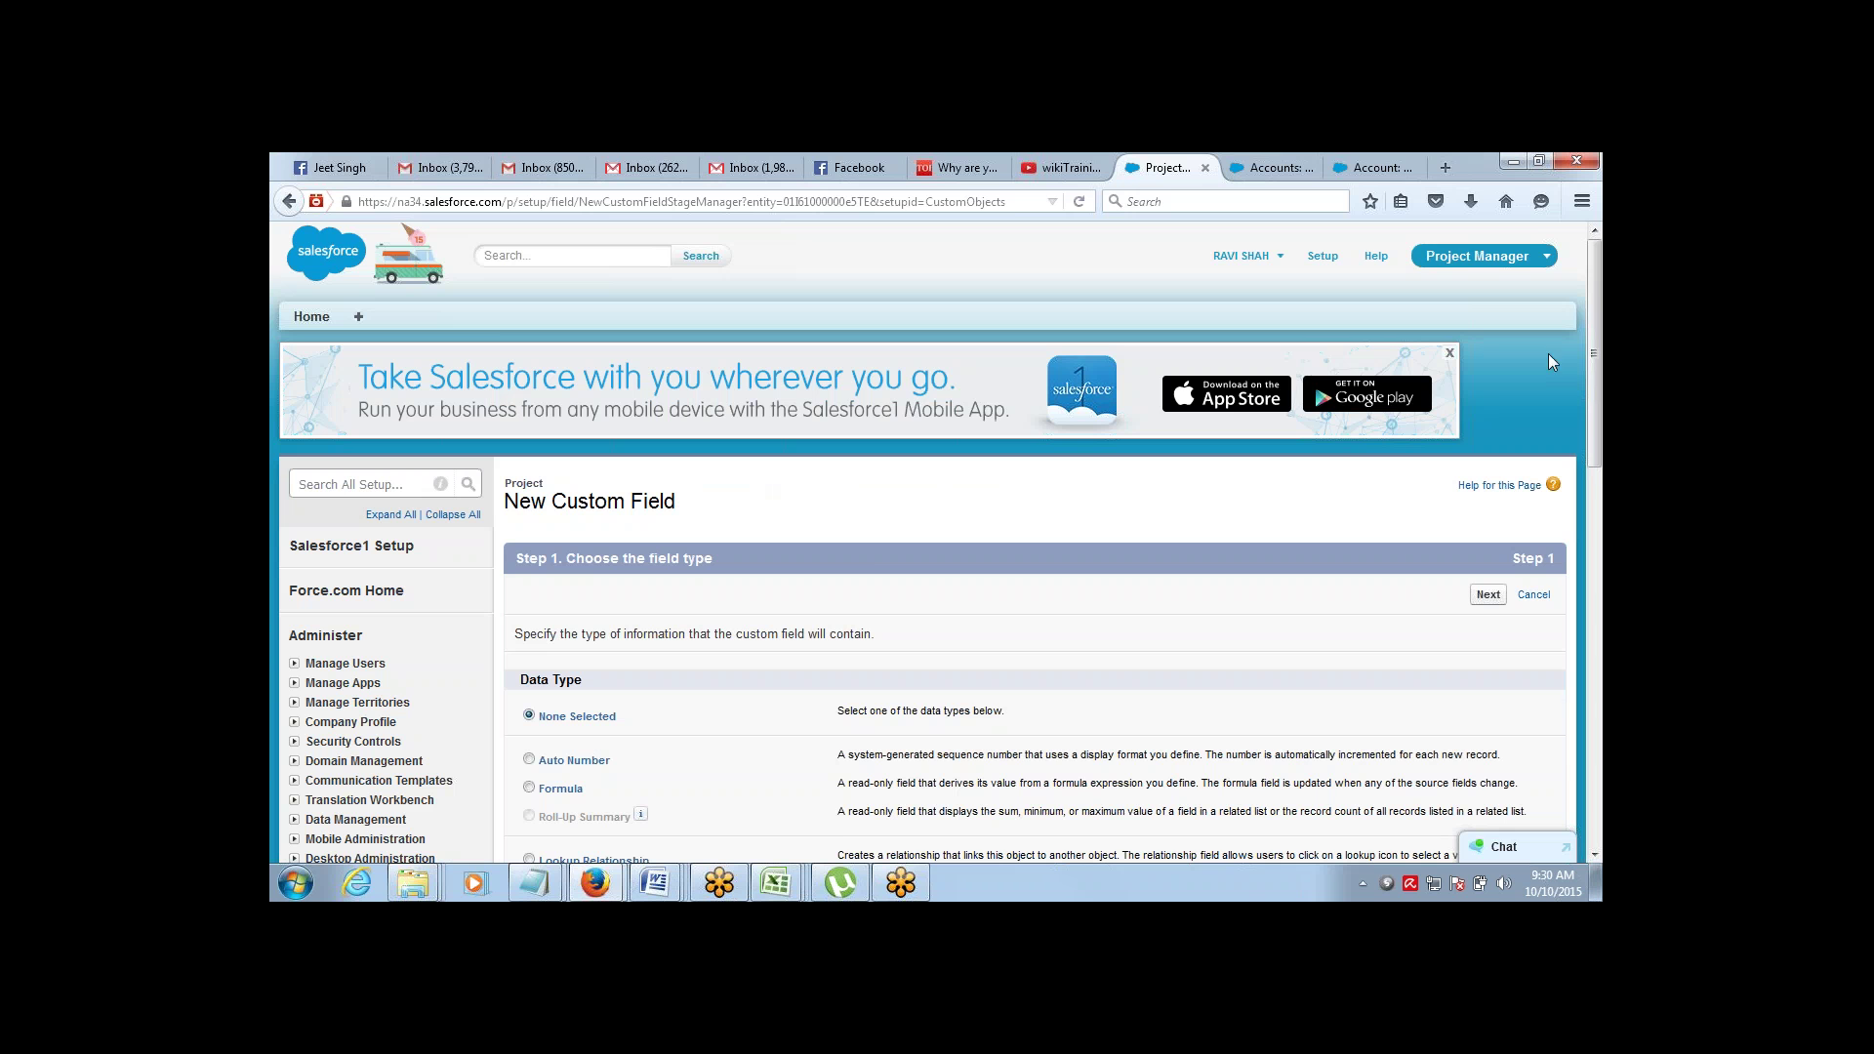
Choose the Date data type for the new Project field and continue to the field details
scroll(1578, 371, "down", 3)
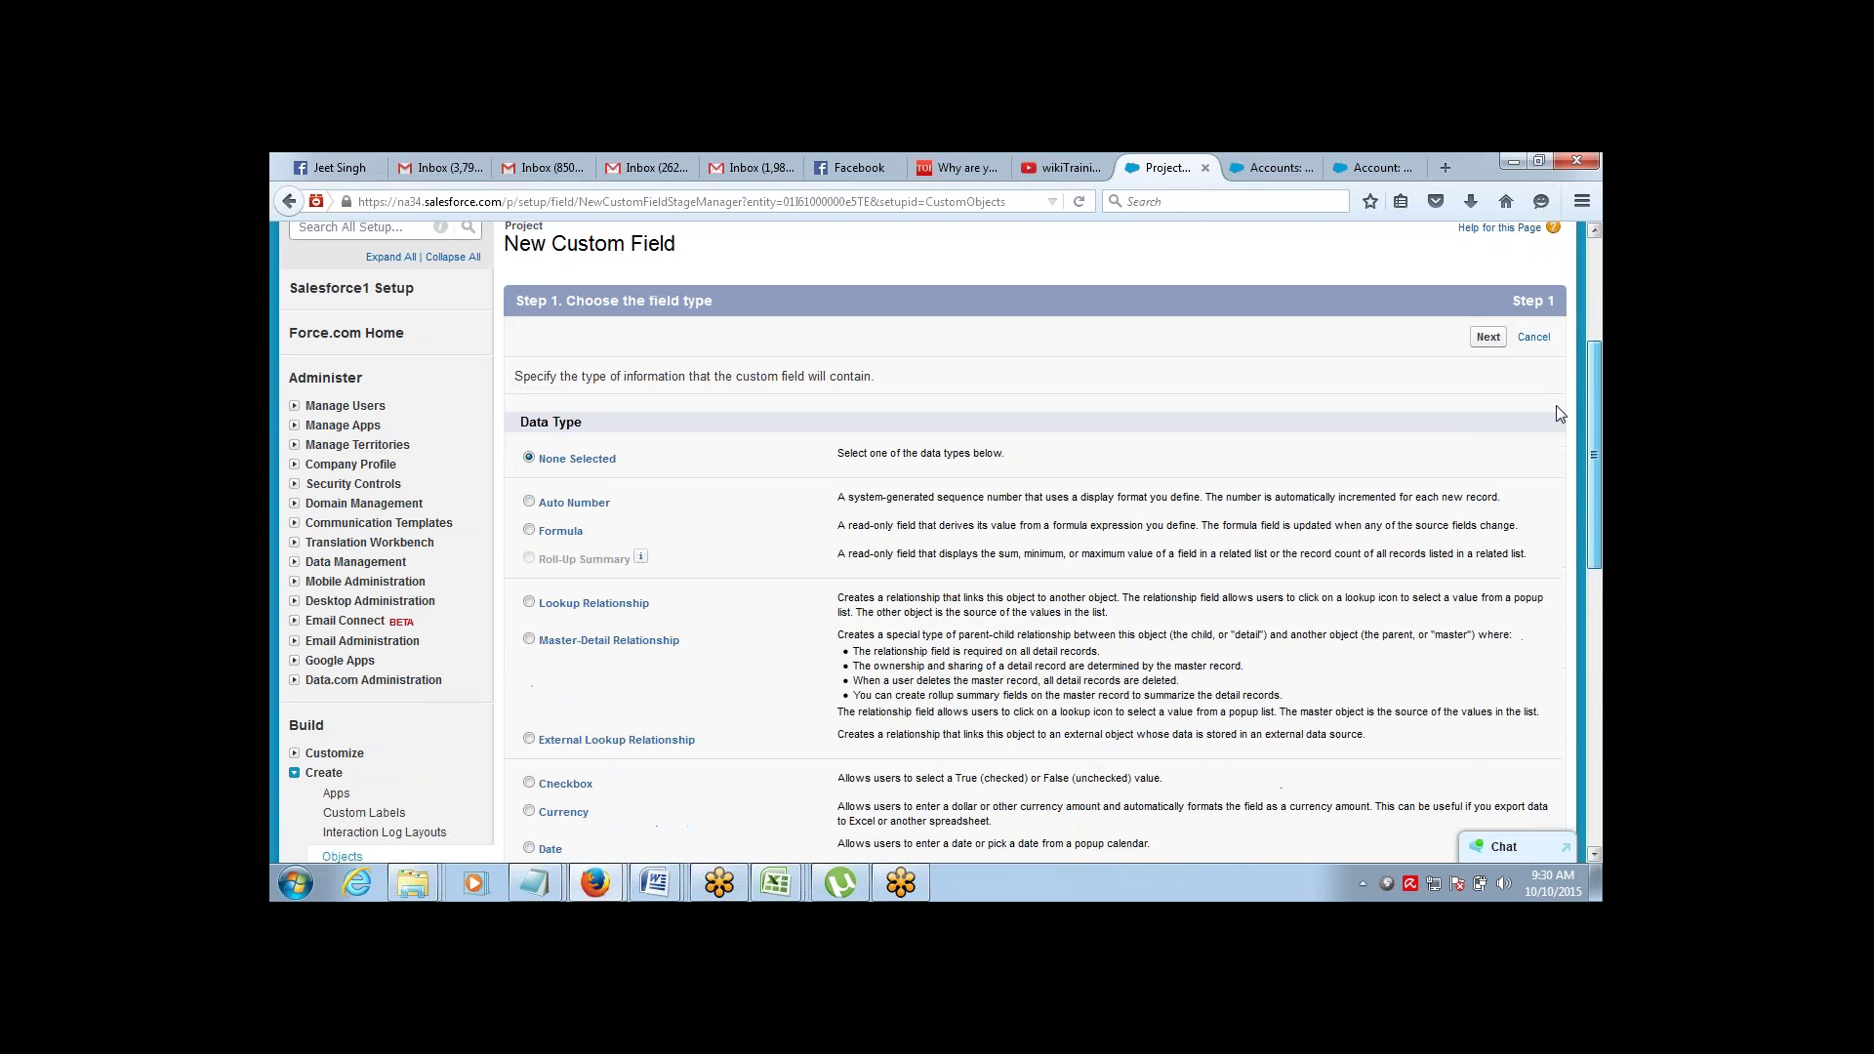
scroll(1556, 426, "down", 2)
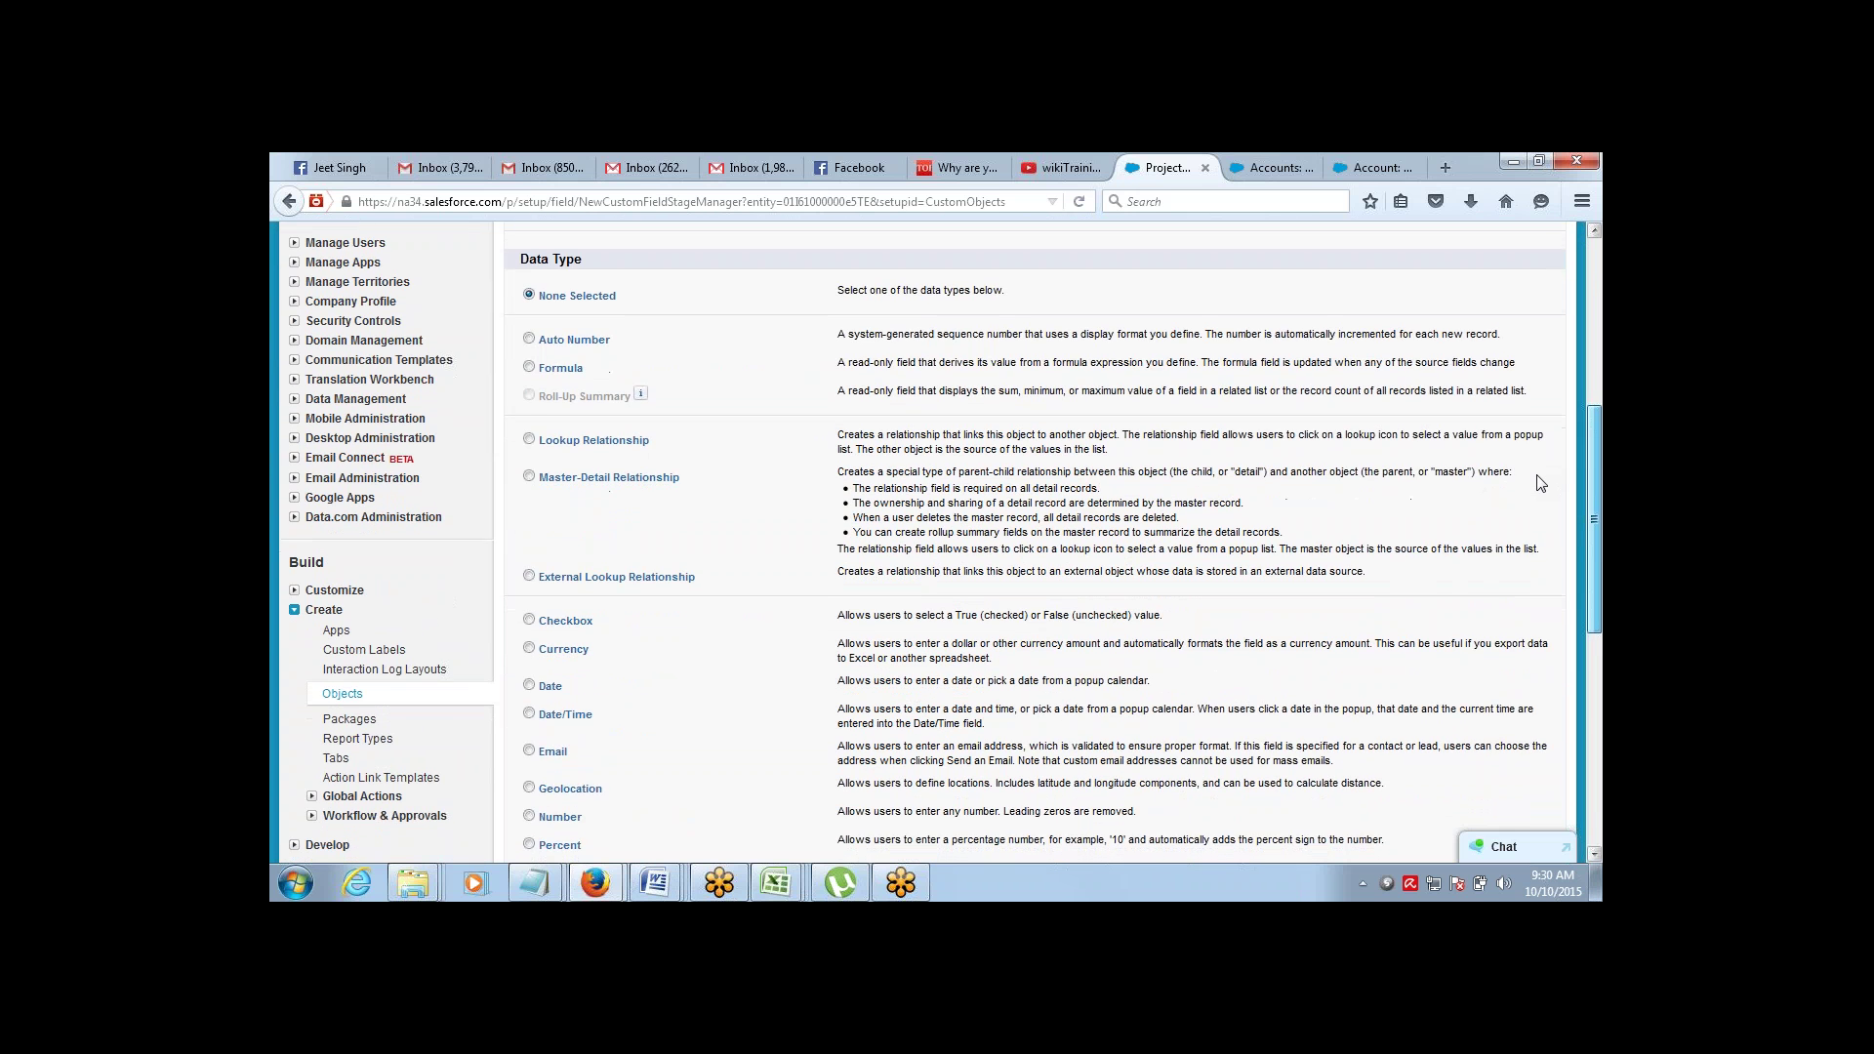
scroll(1540, 487, "down", 3)
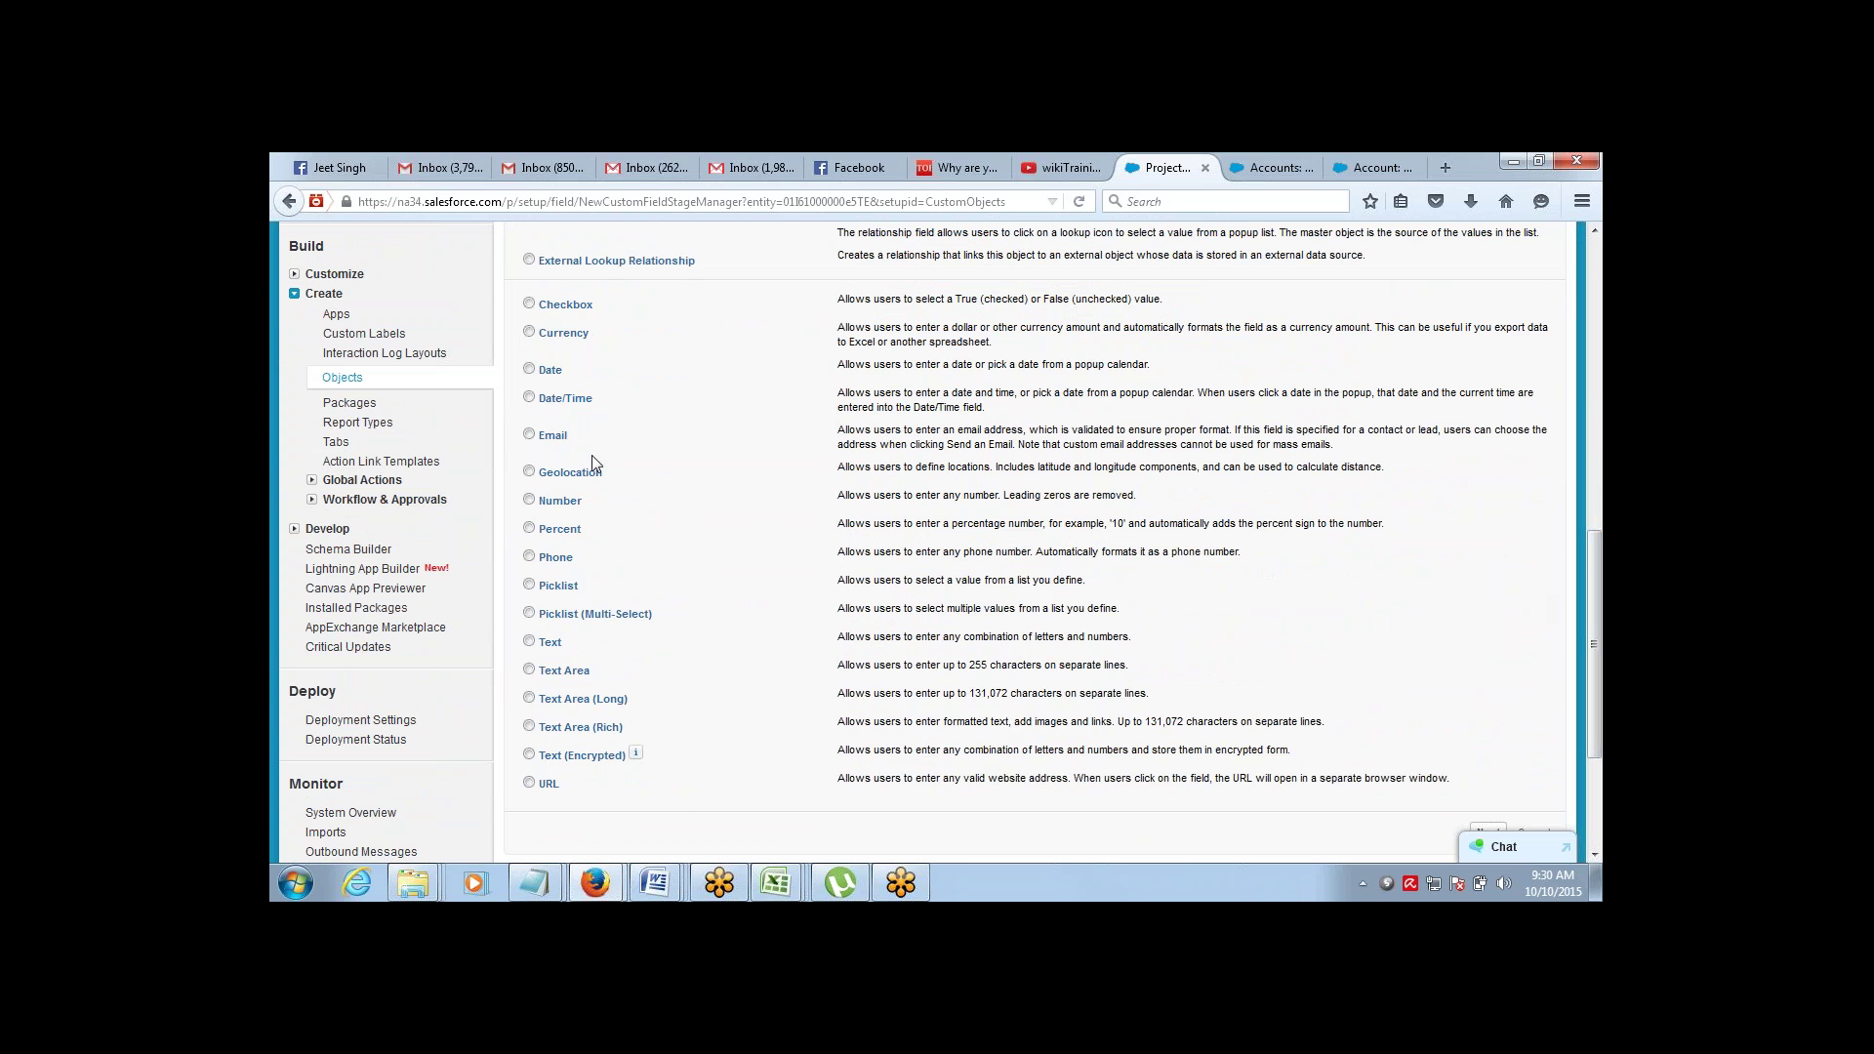
left_click(529, 370)
scroll(1562, 800, "down", 2)
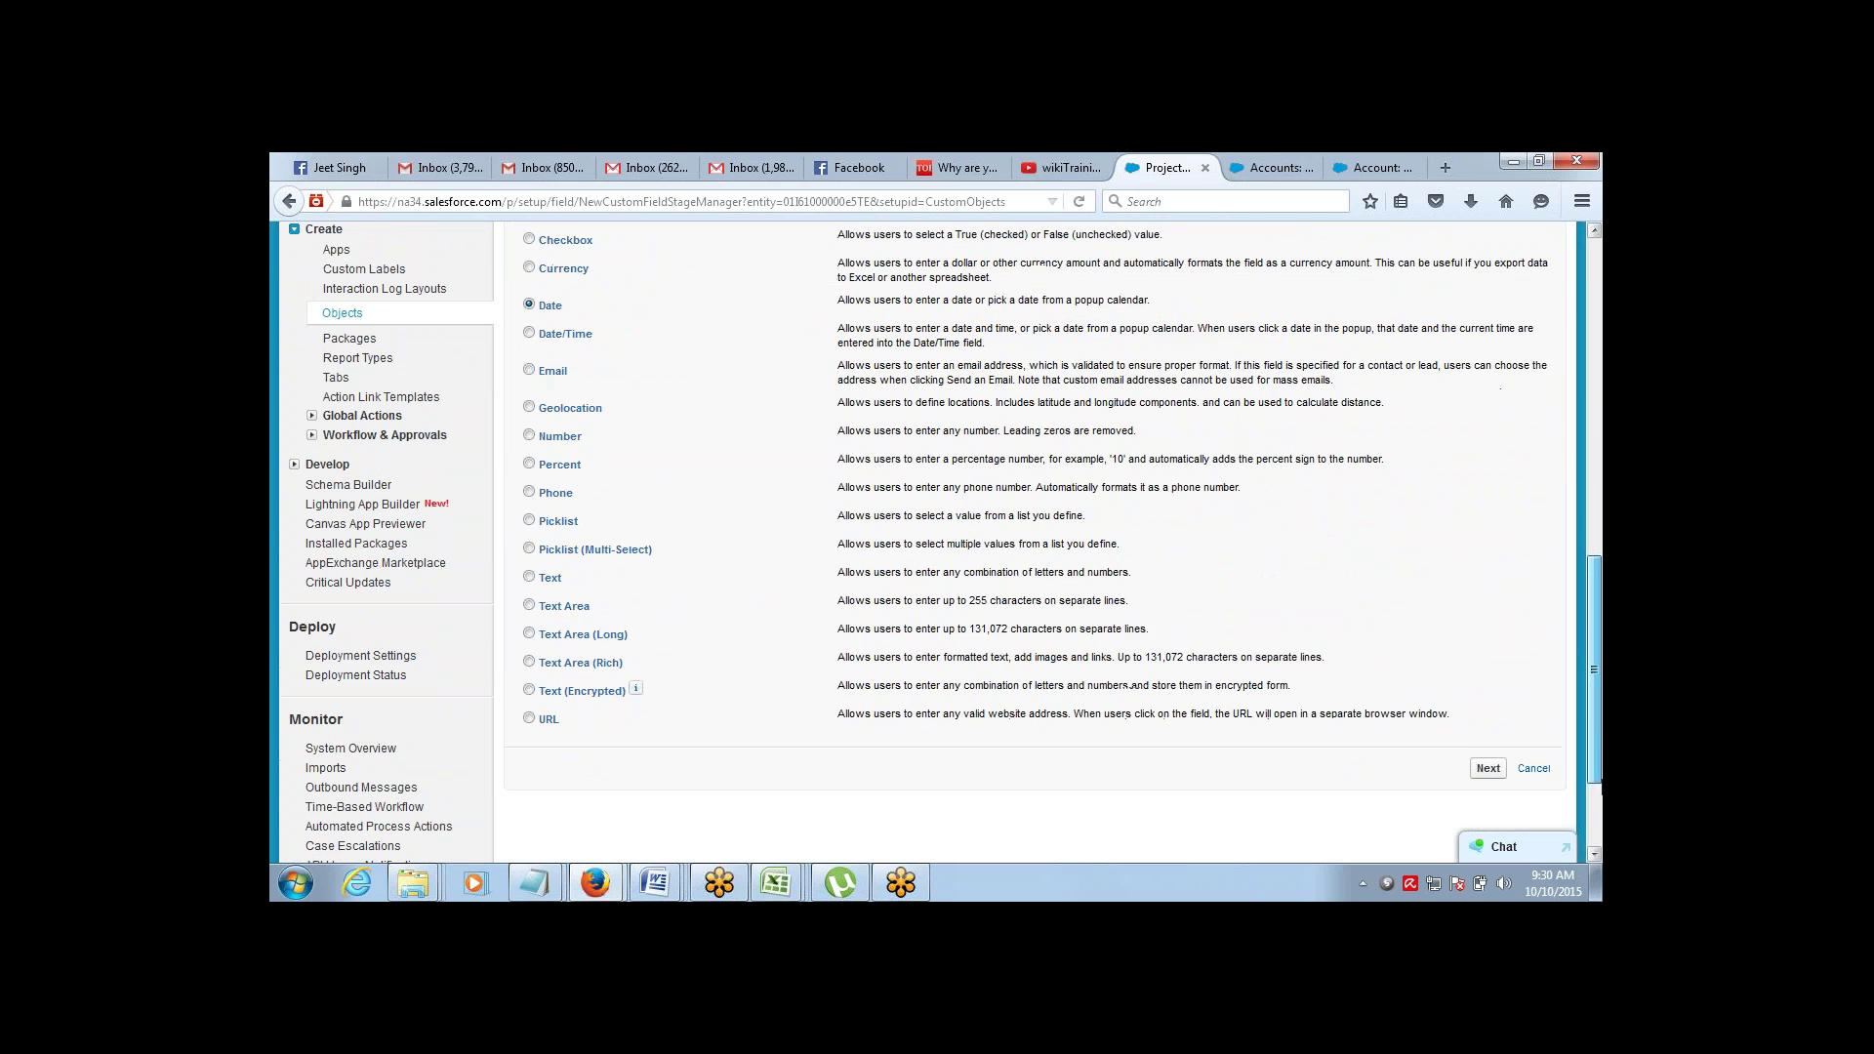
left_click(1488, 728)
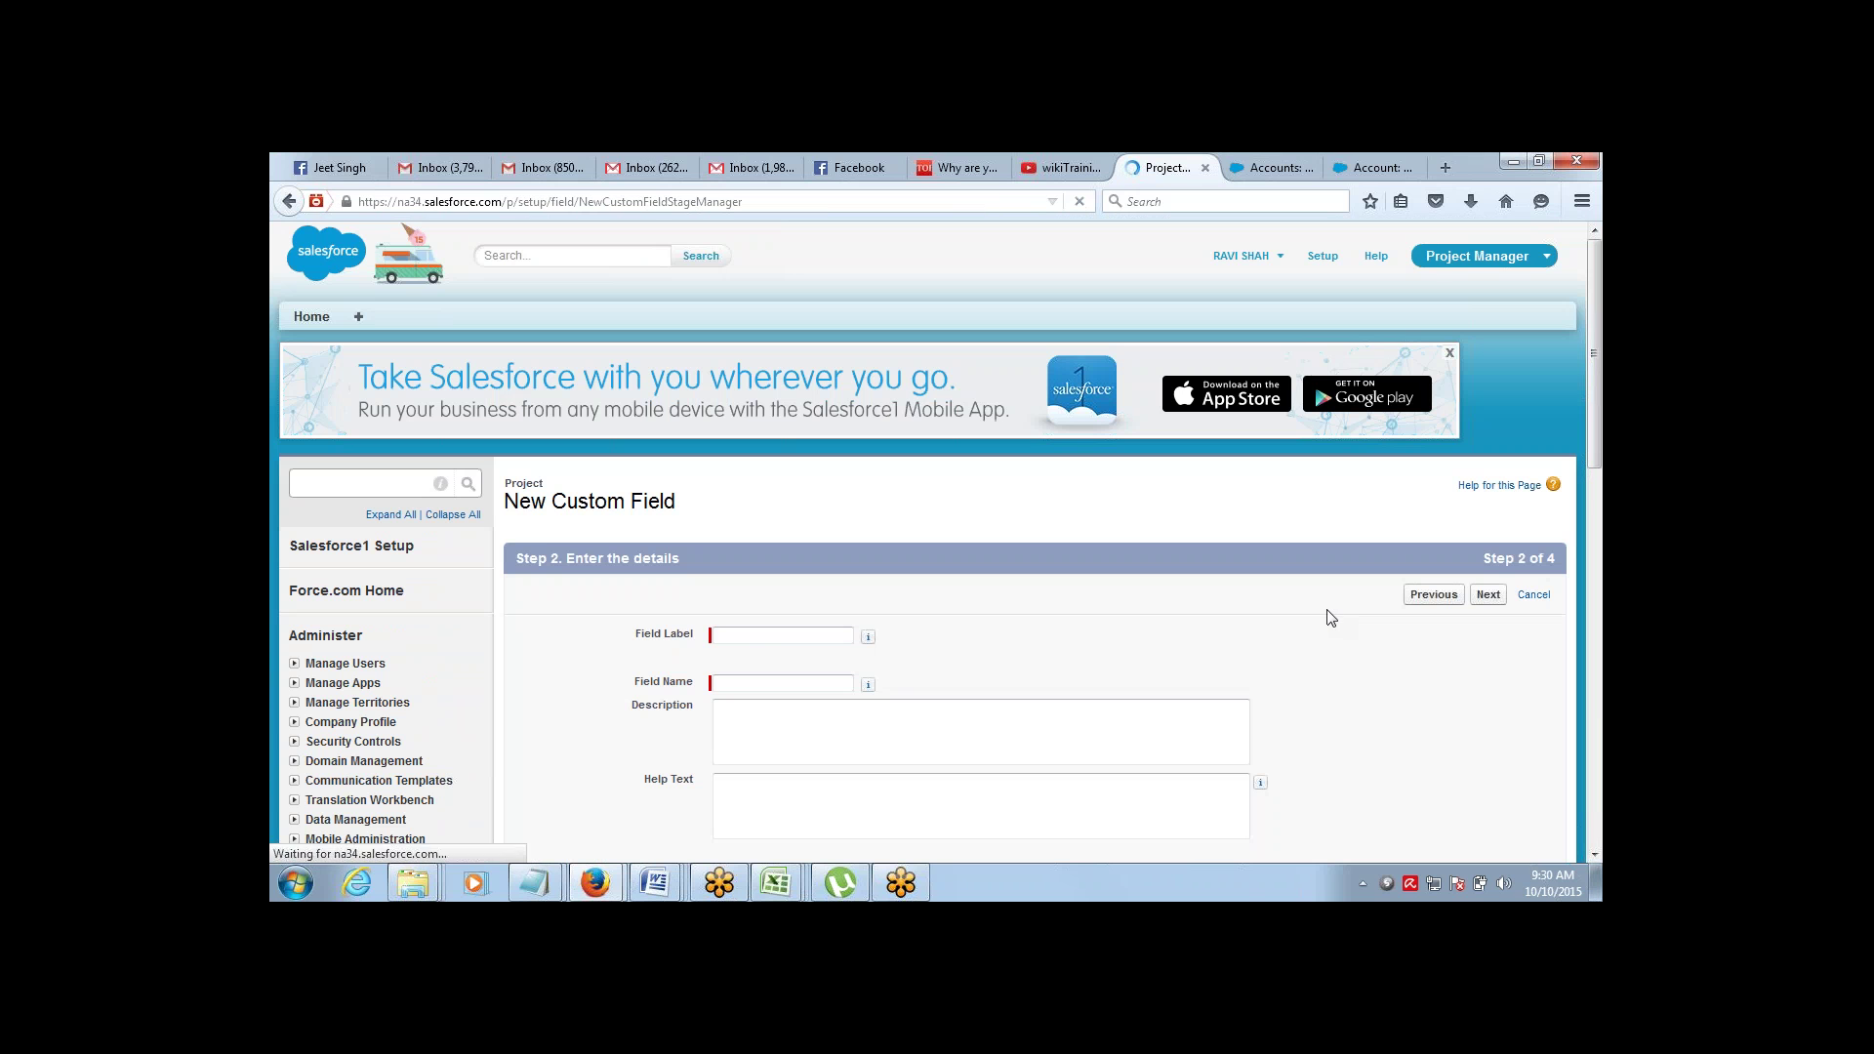
Label the date field End Date, with field name End_Date, and continue to field-level security
left_click(783, 639)
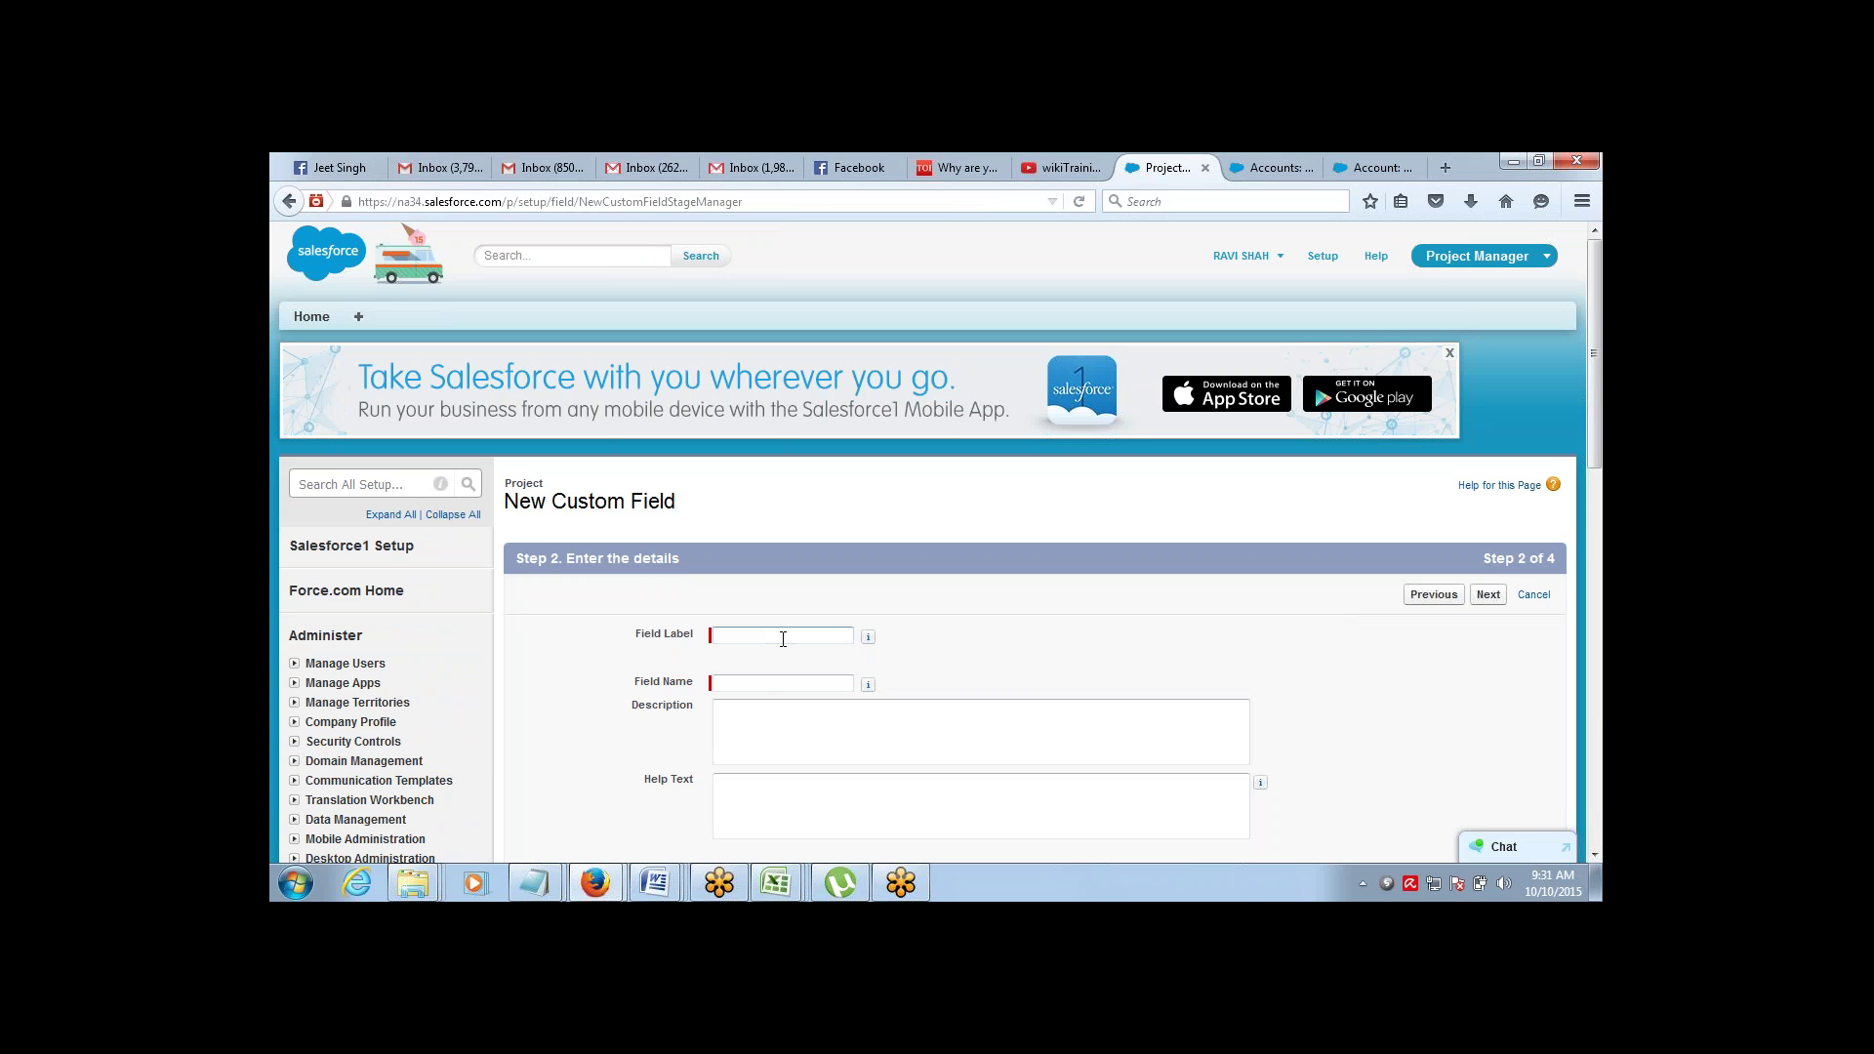
type("End Date")
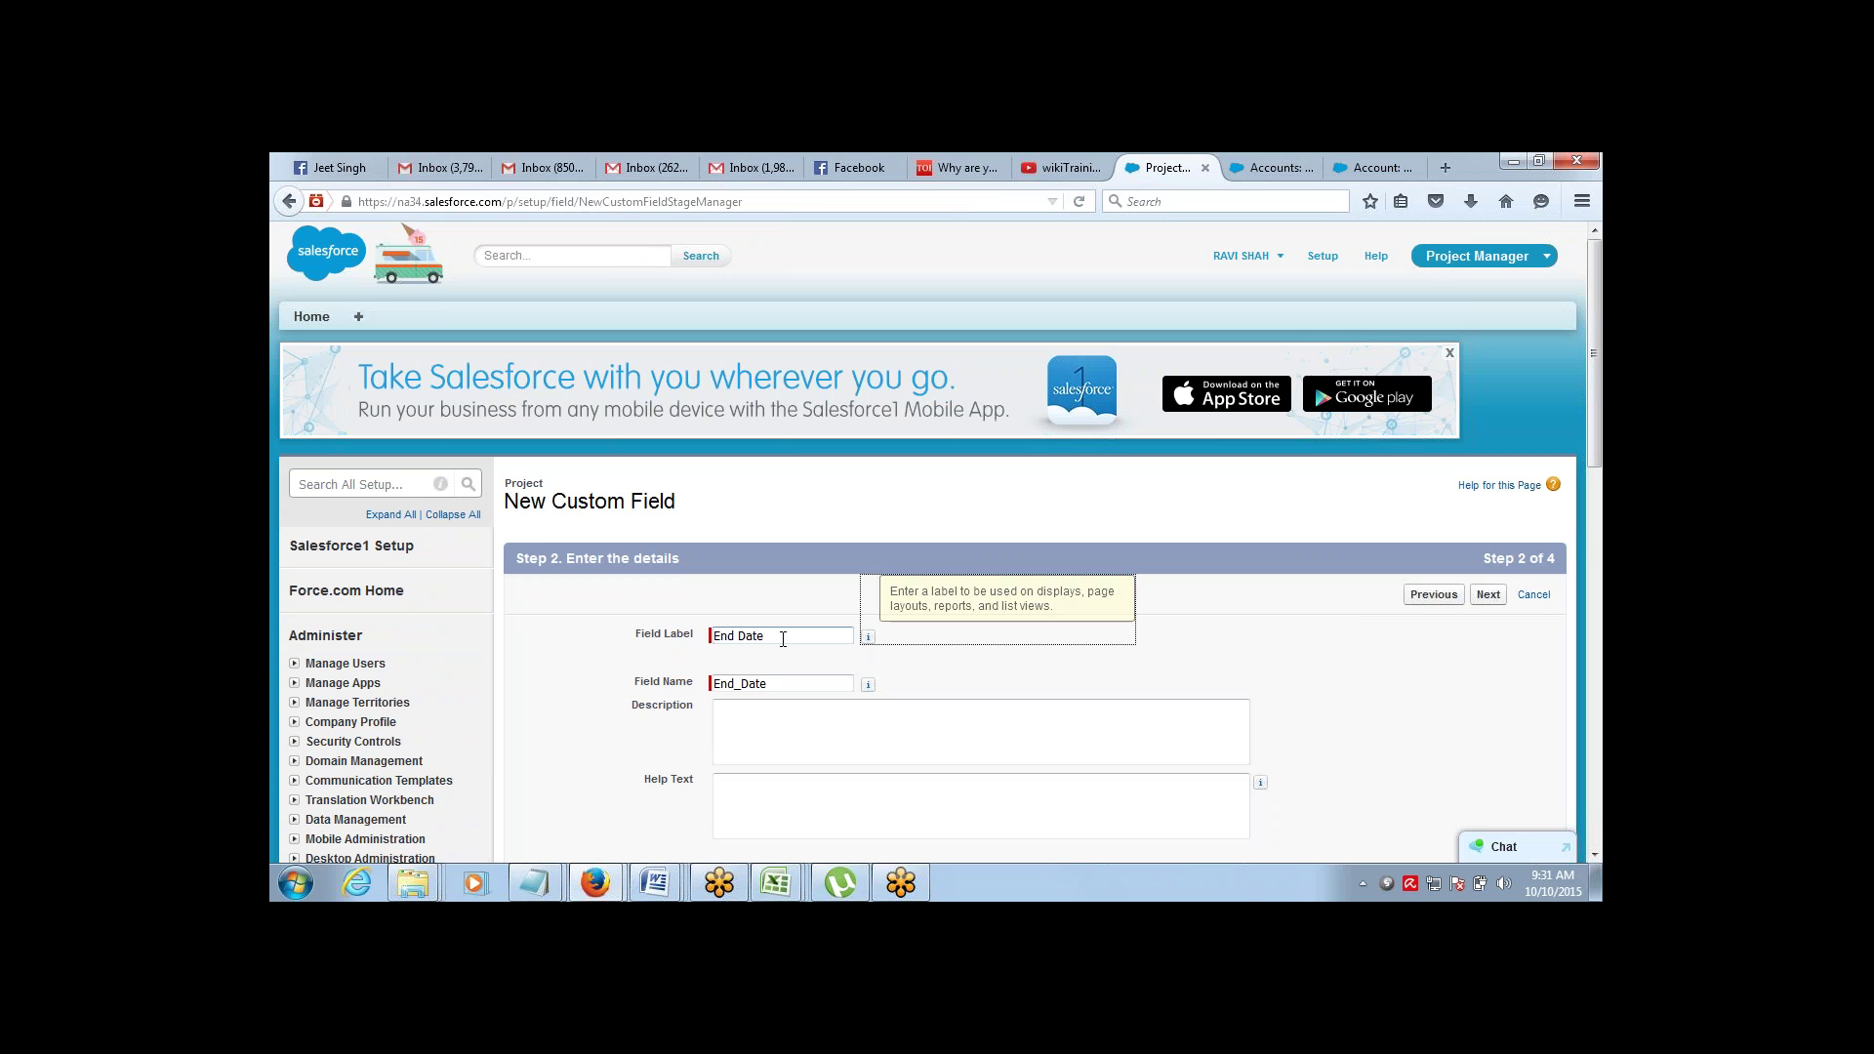
left_click(1488, 596)
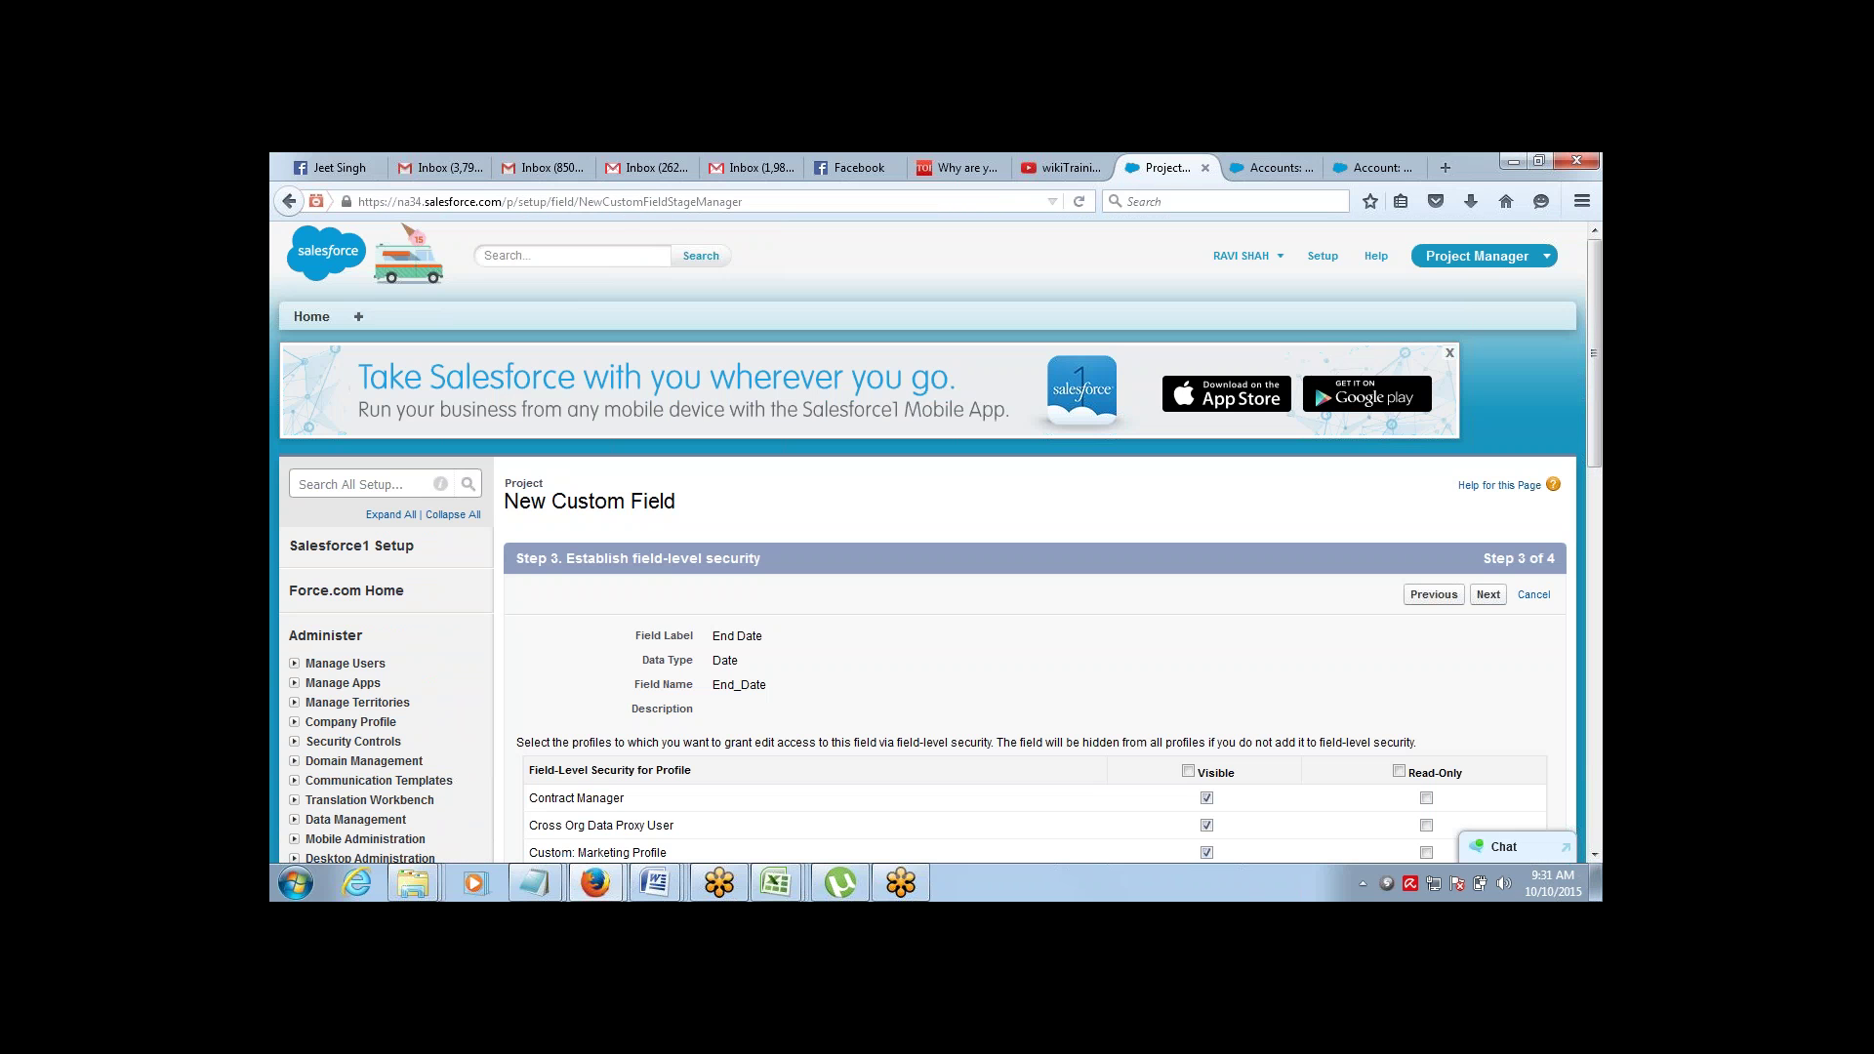
Make the End Date field visible to all profiles, keep it on the Project Layout and save it
left_click(1189, 771)
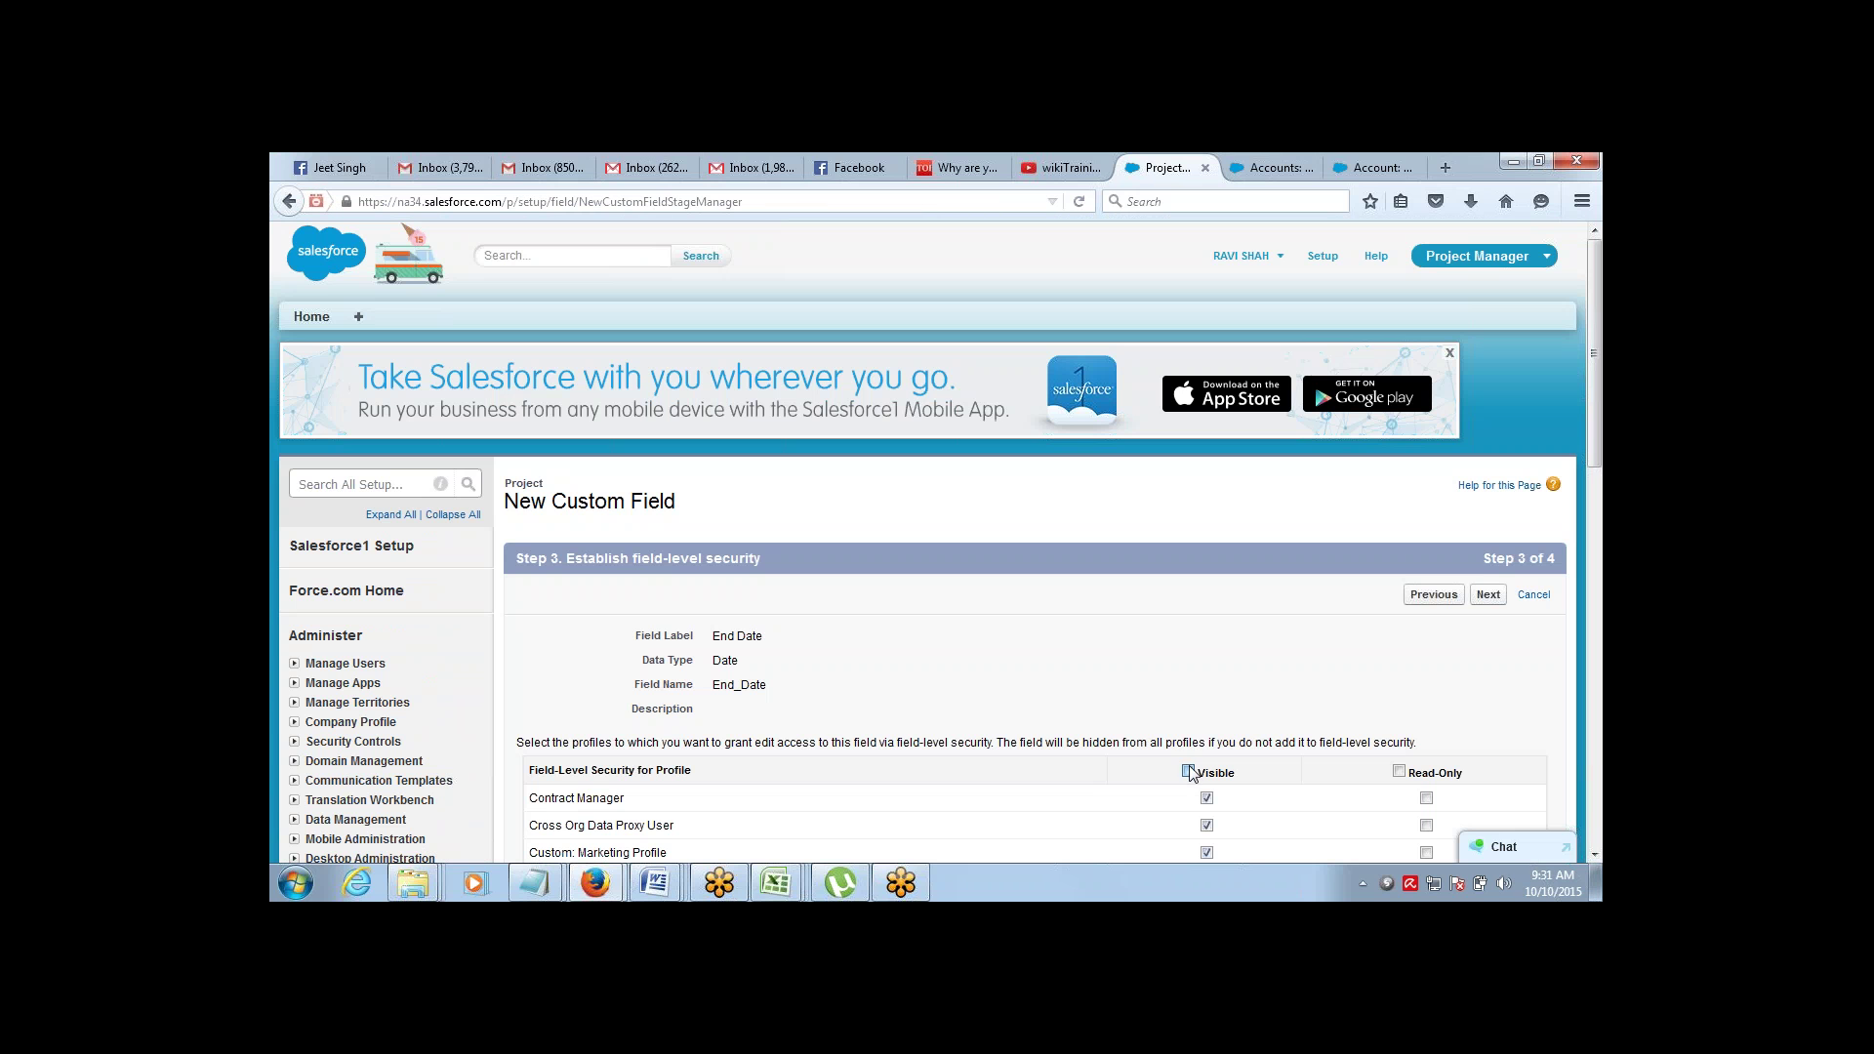
left_click(1487, 596)
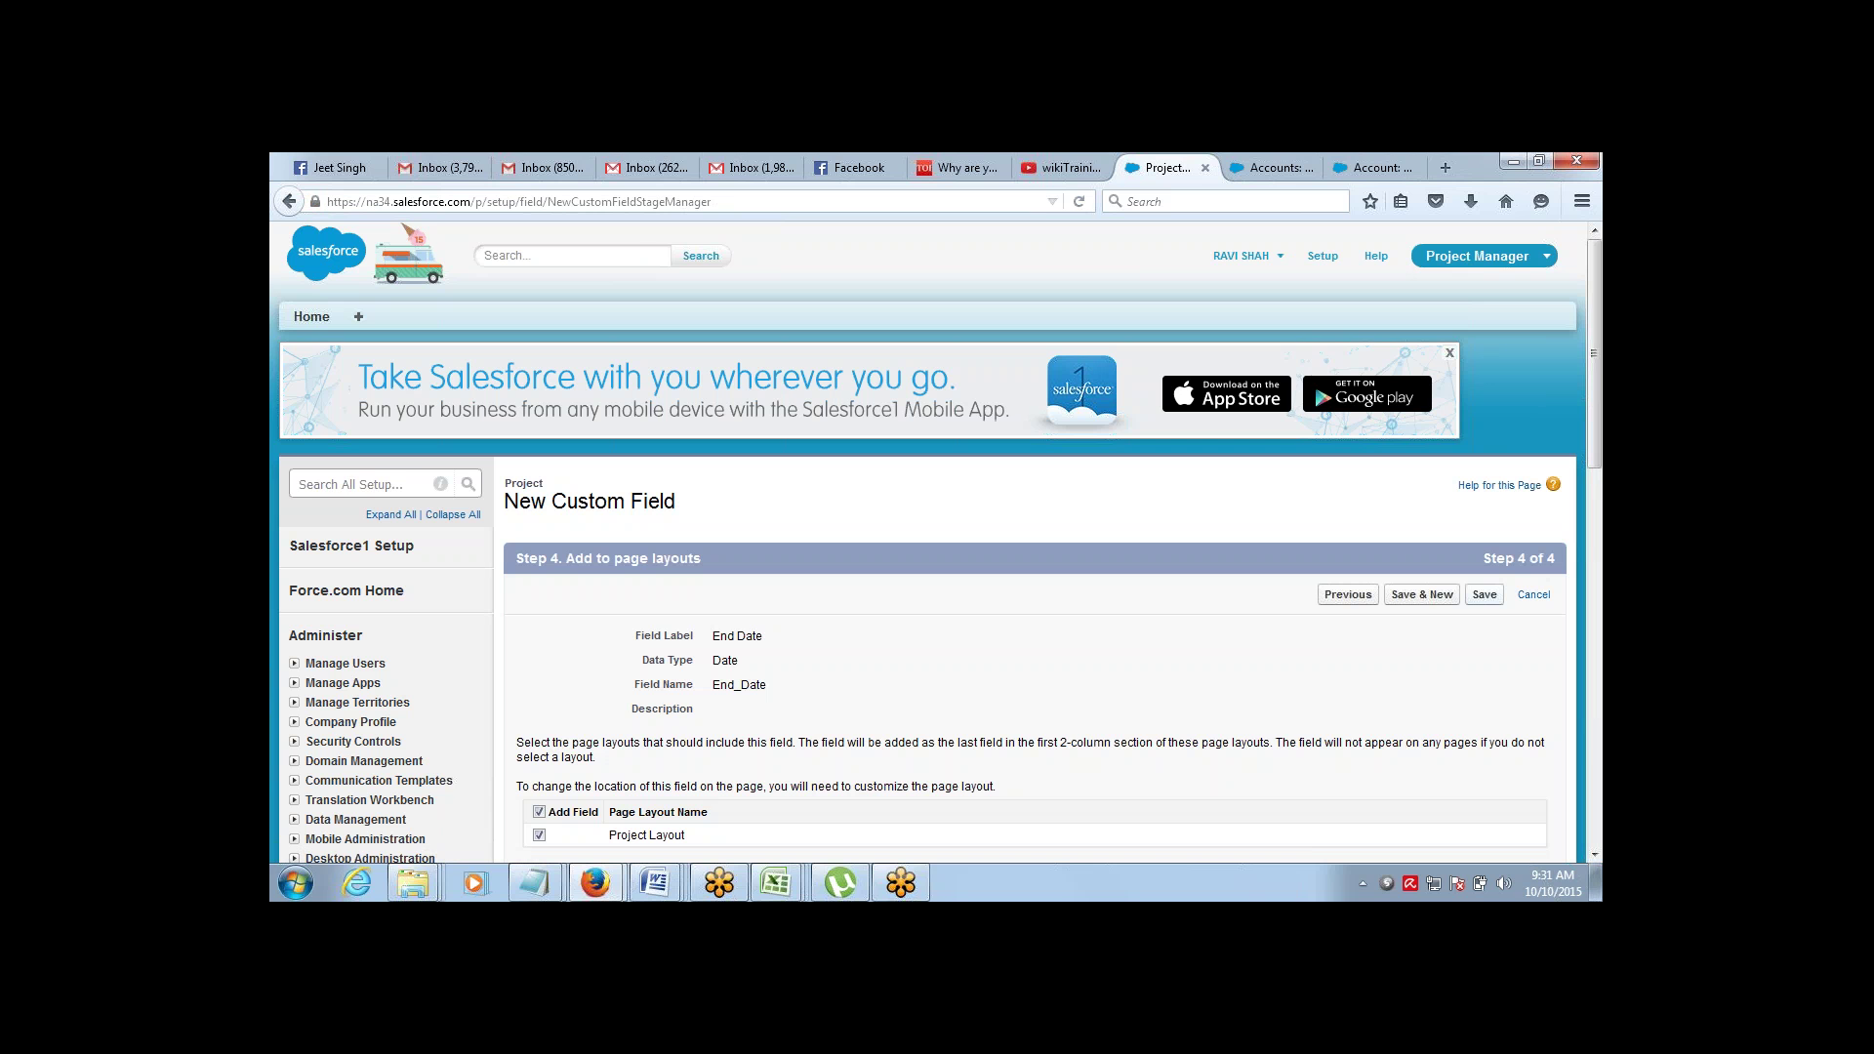
left_click(1485, 595)
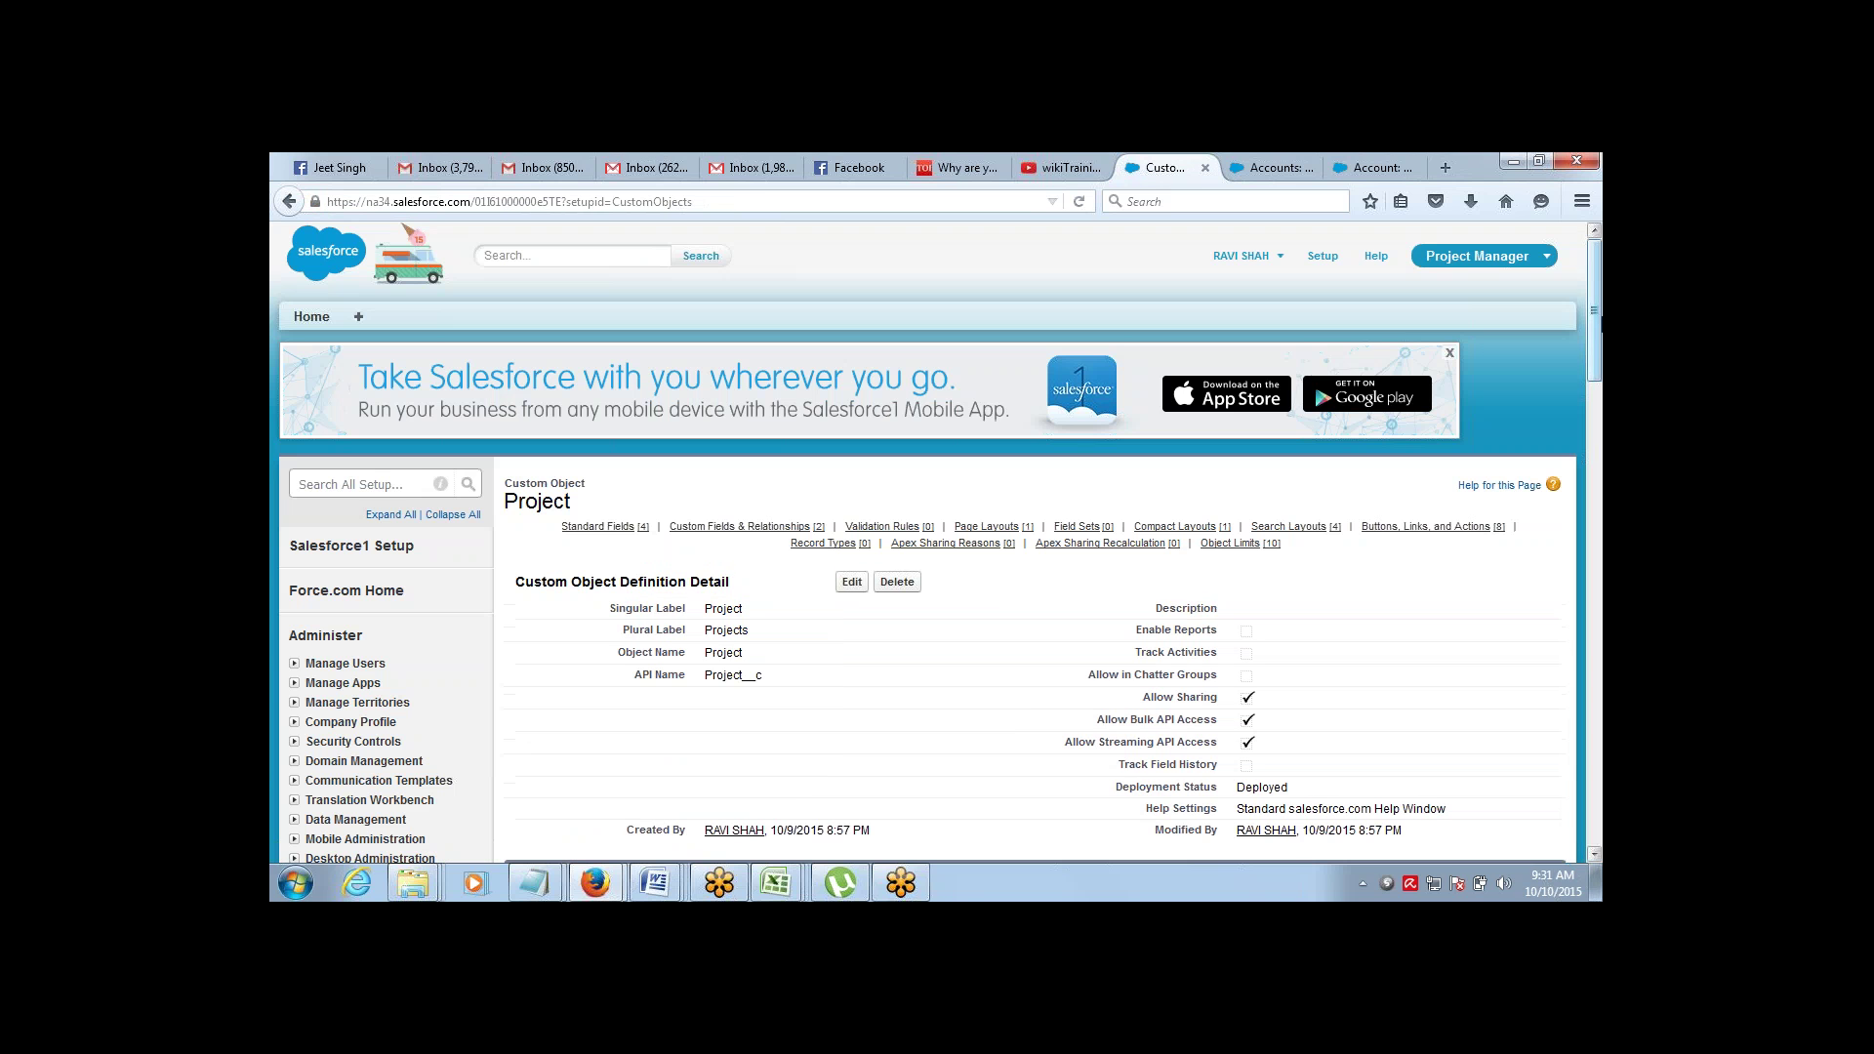
Review the Project object's custom fields and related sections, and look up the Priority field in the Projects table in Excel
scroll(1552, 443, "down", 10)
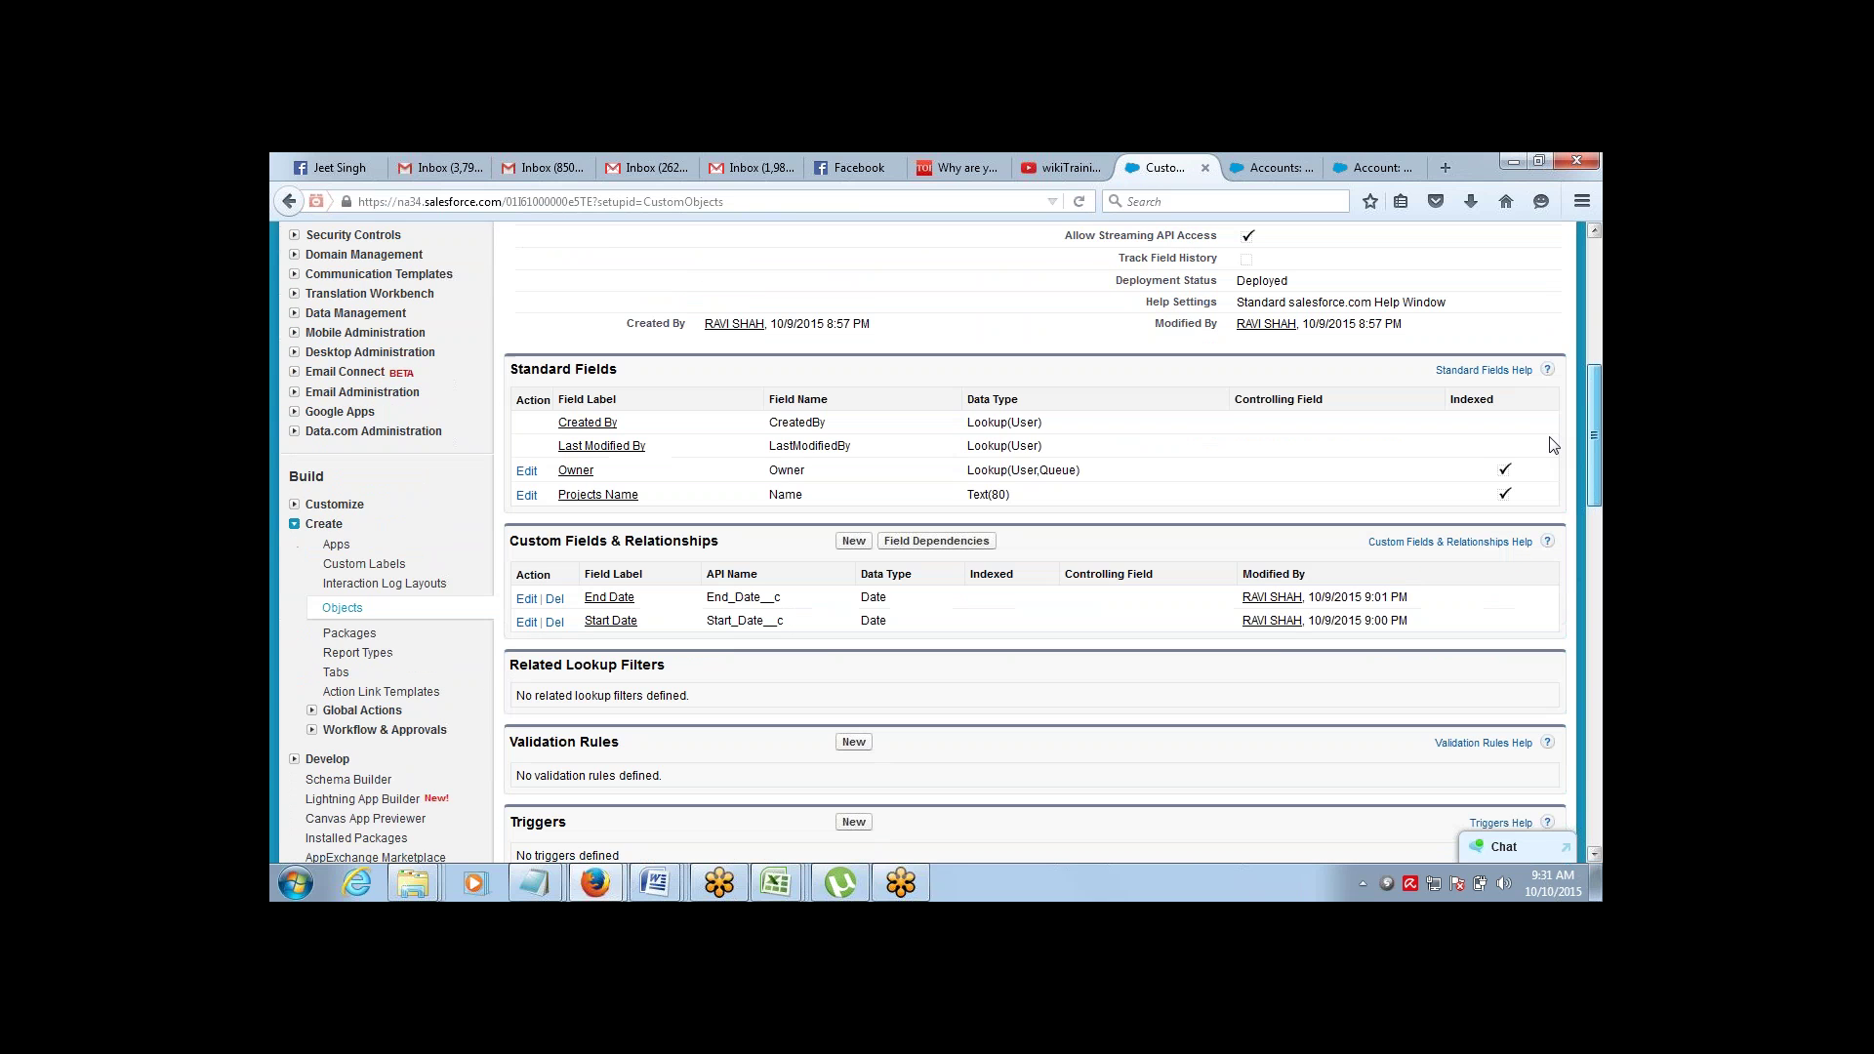
scroll(1552, 442, "up", 4)
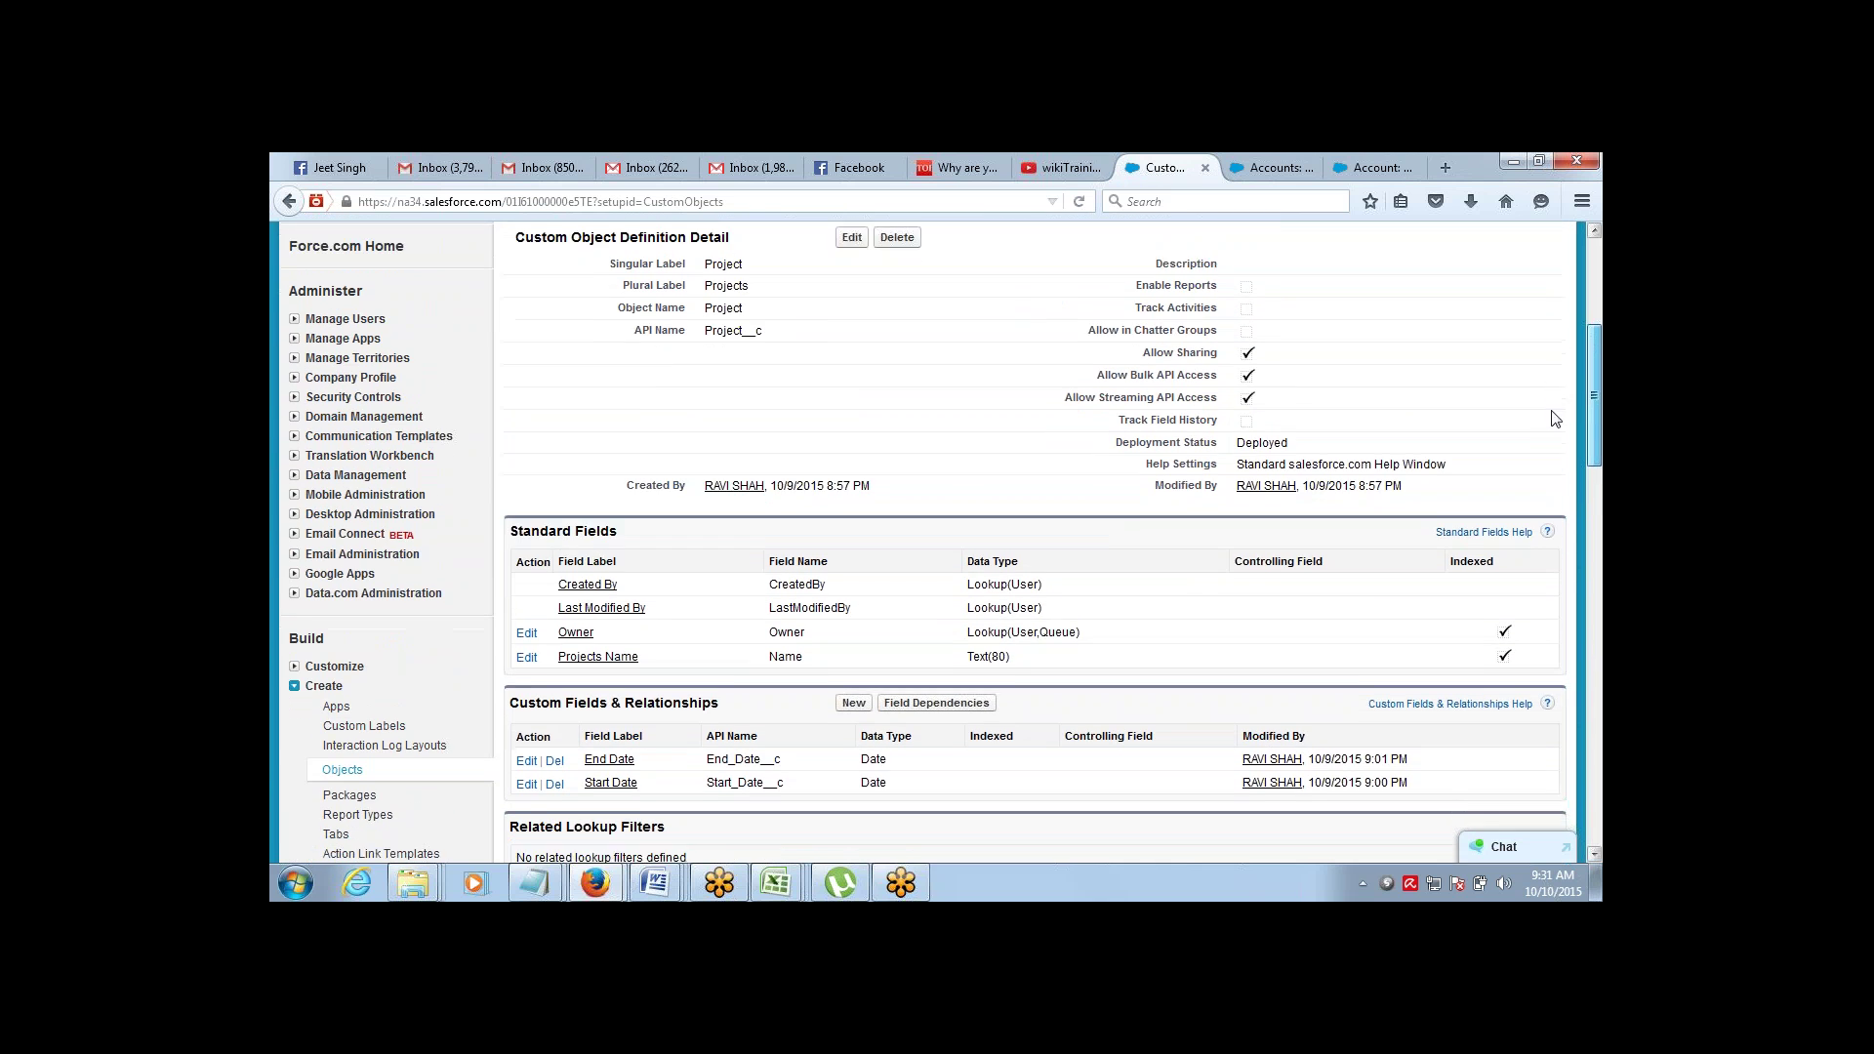
scroll(1553, 405, "down", 4)
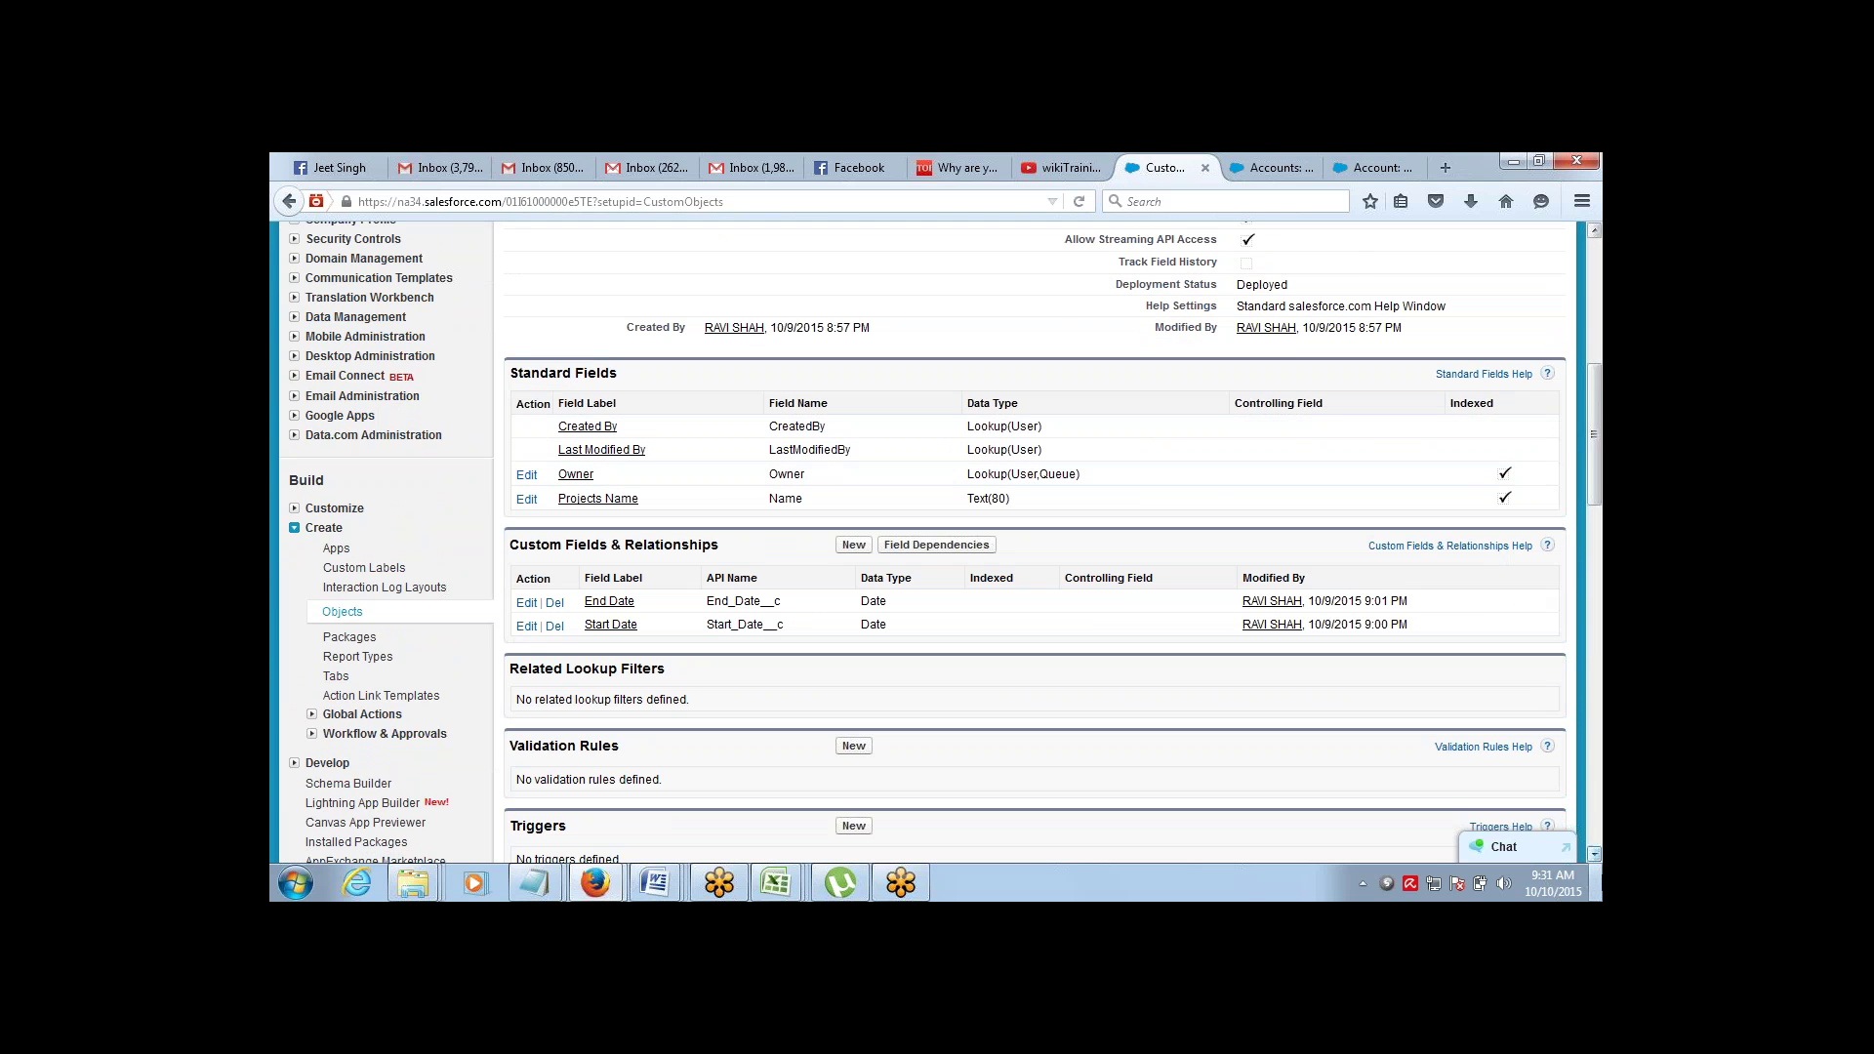
left_click(1594, 857)
scroll(1594, 856, "down", 7)
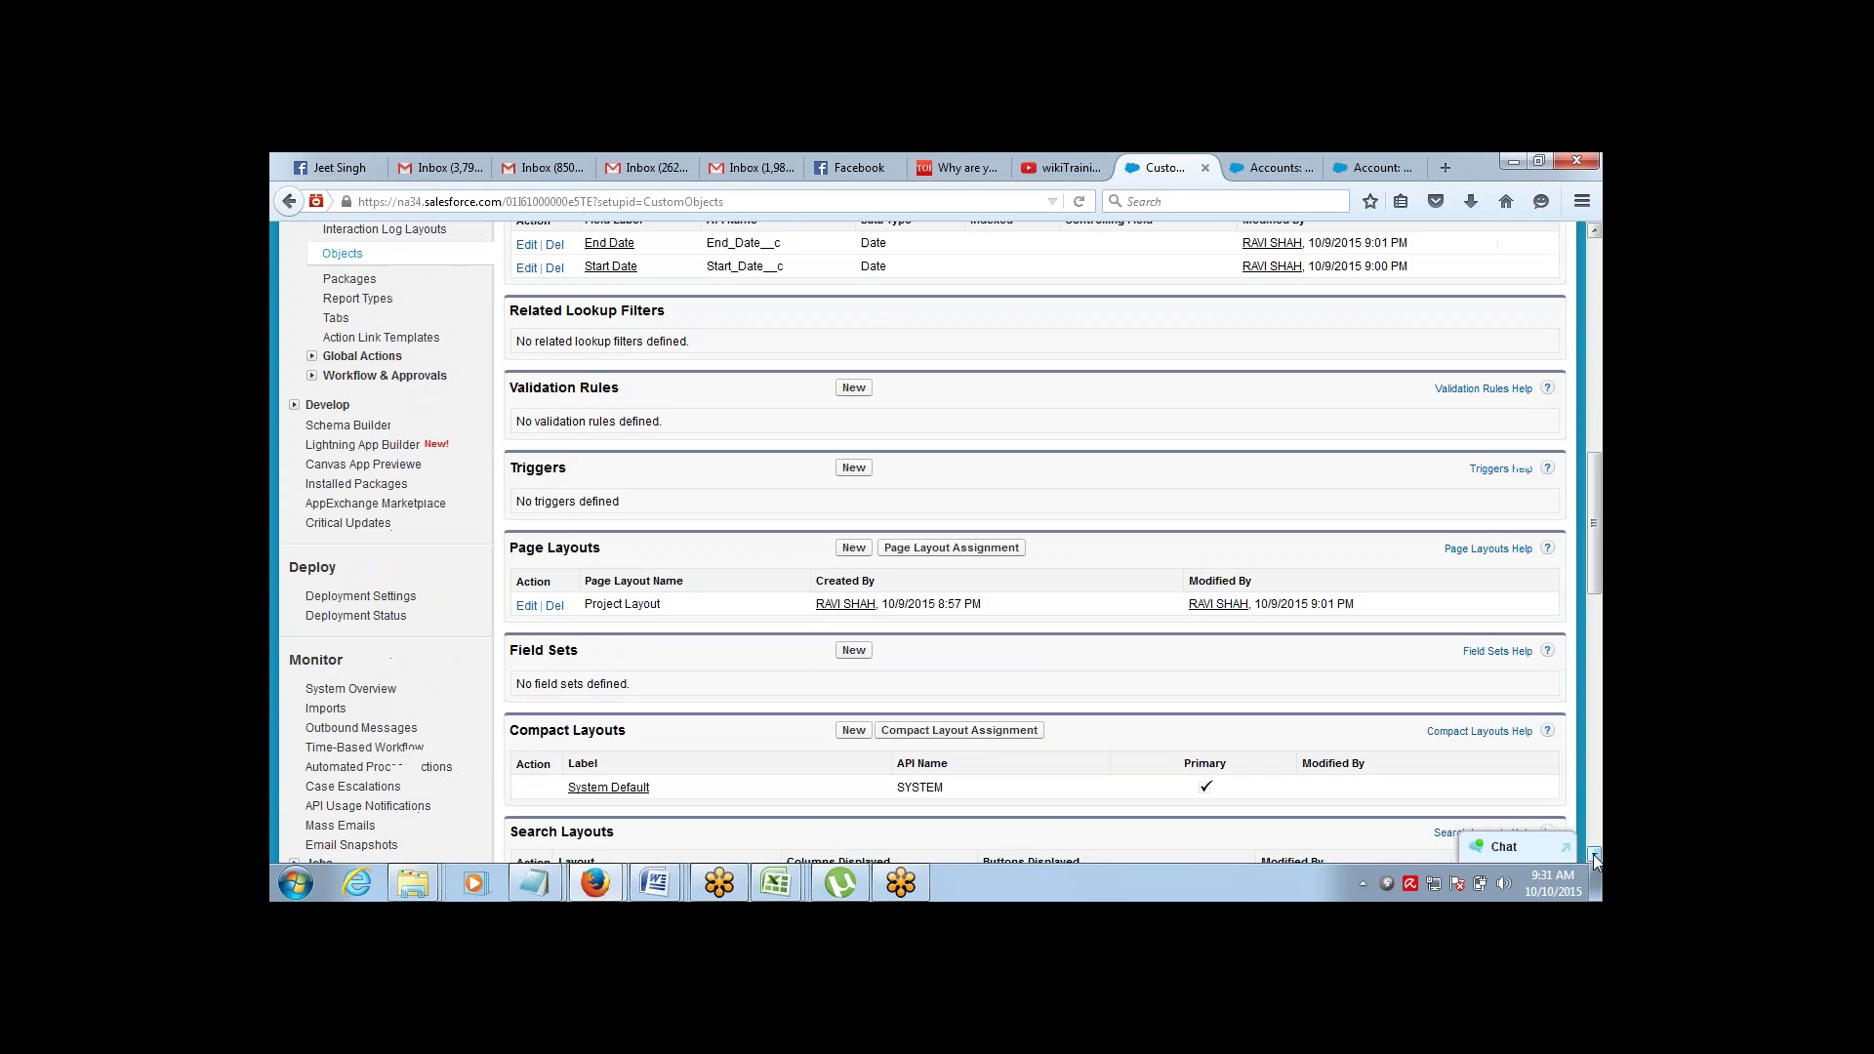
key("alt+Tab")
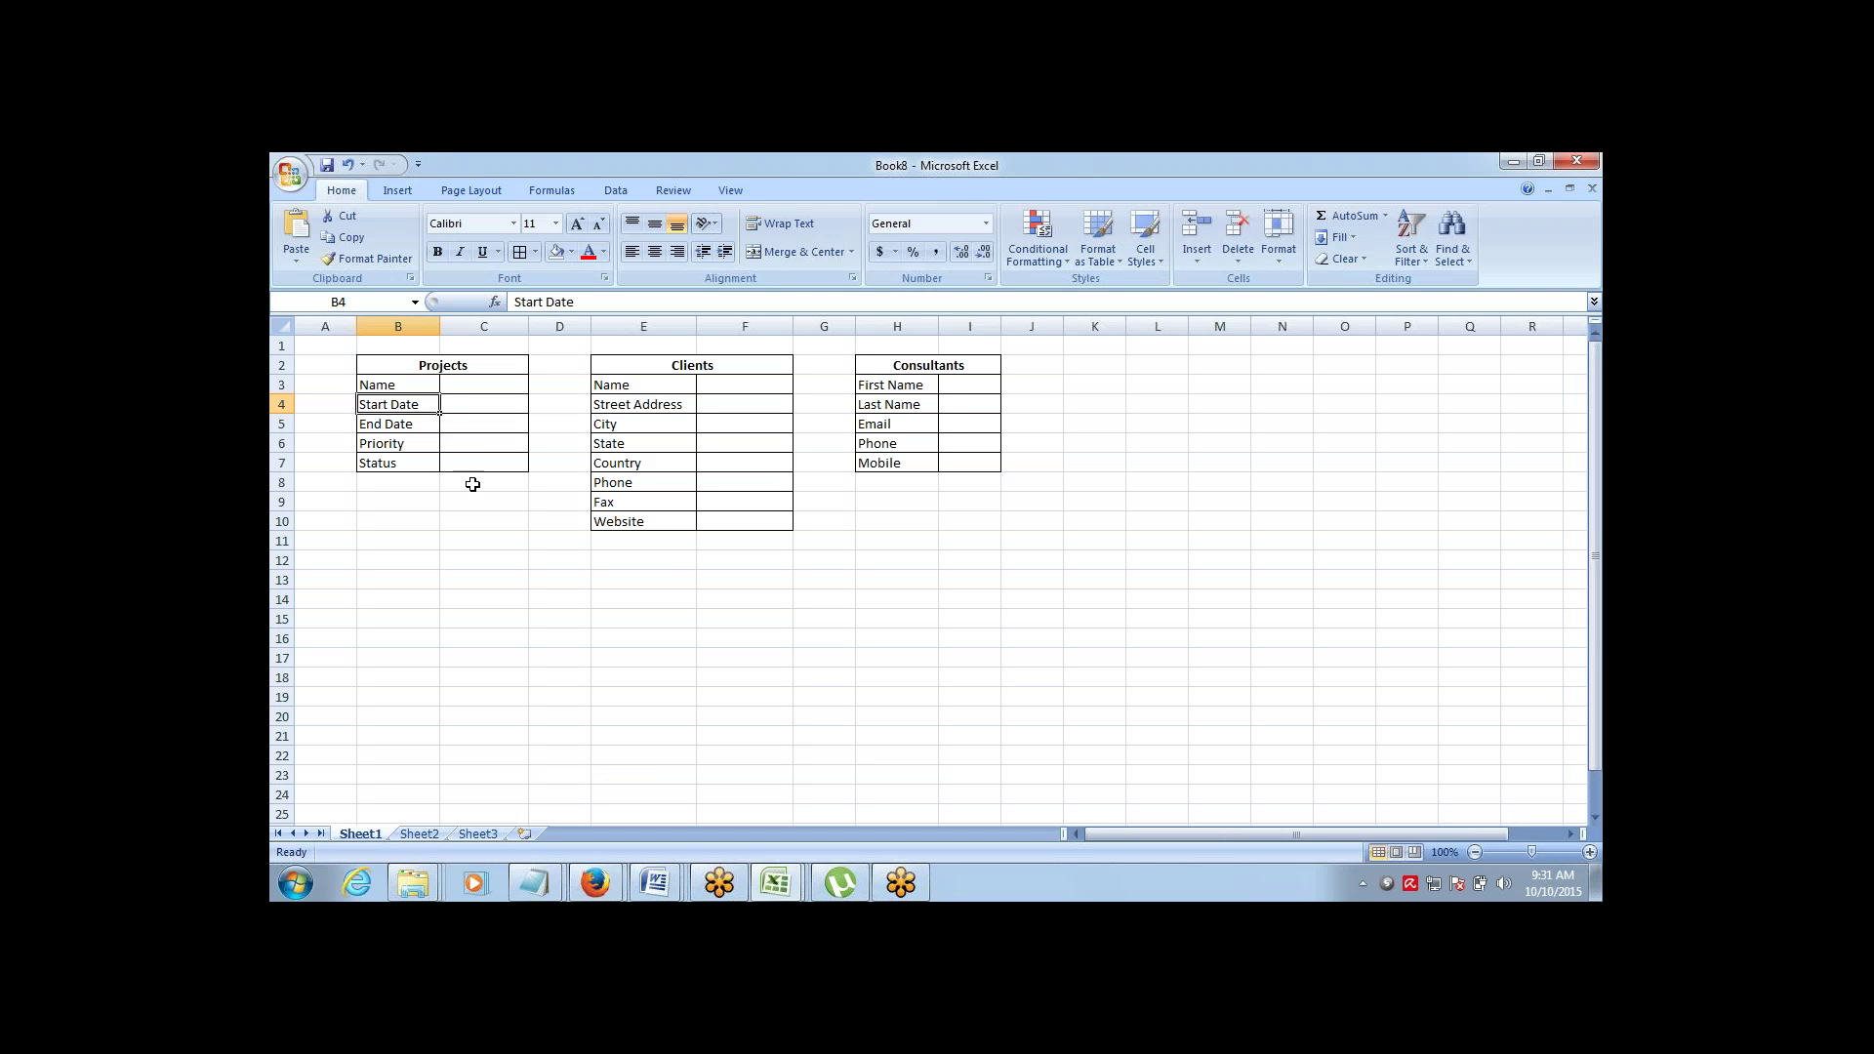
left_click(417, 442)
left_click(465, 442)
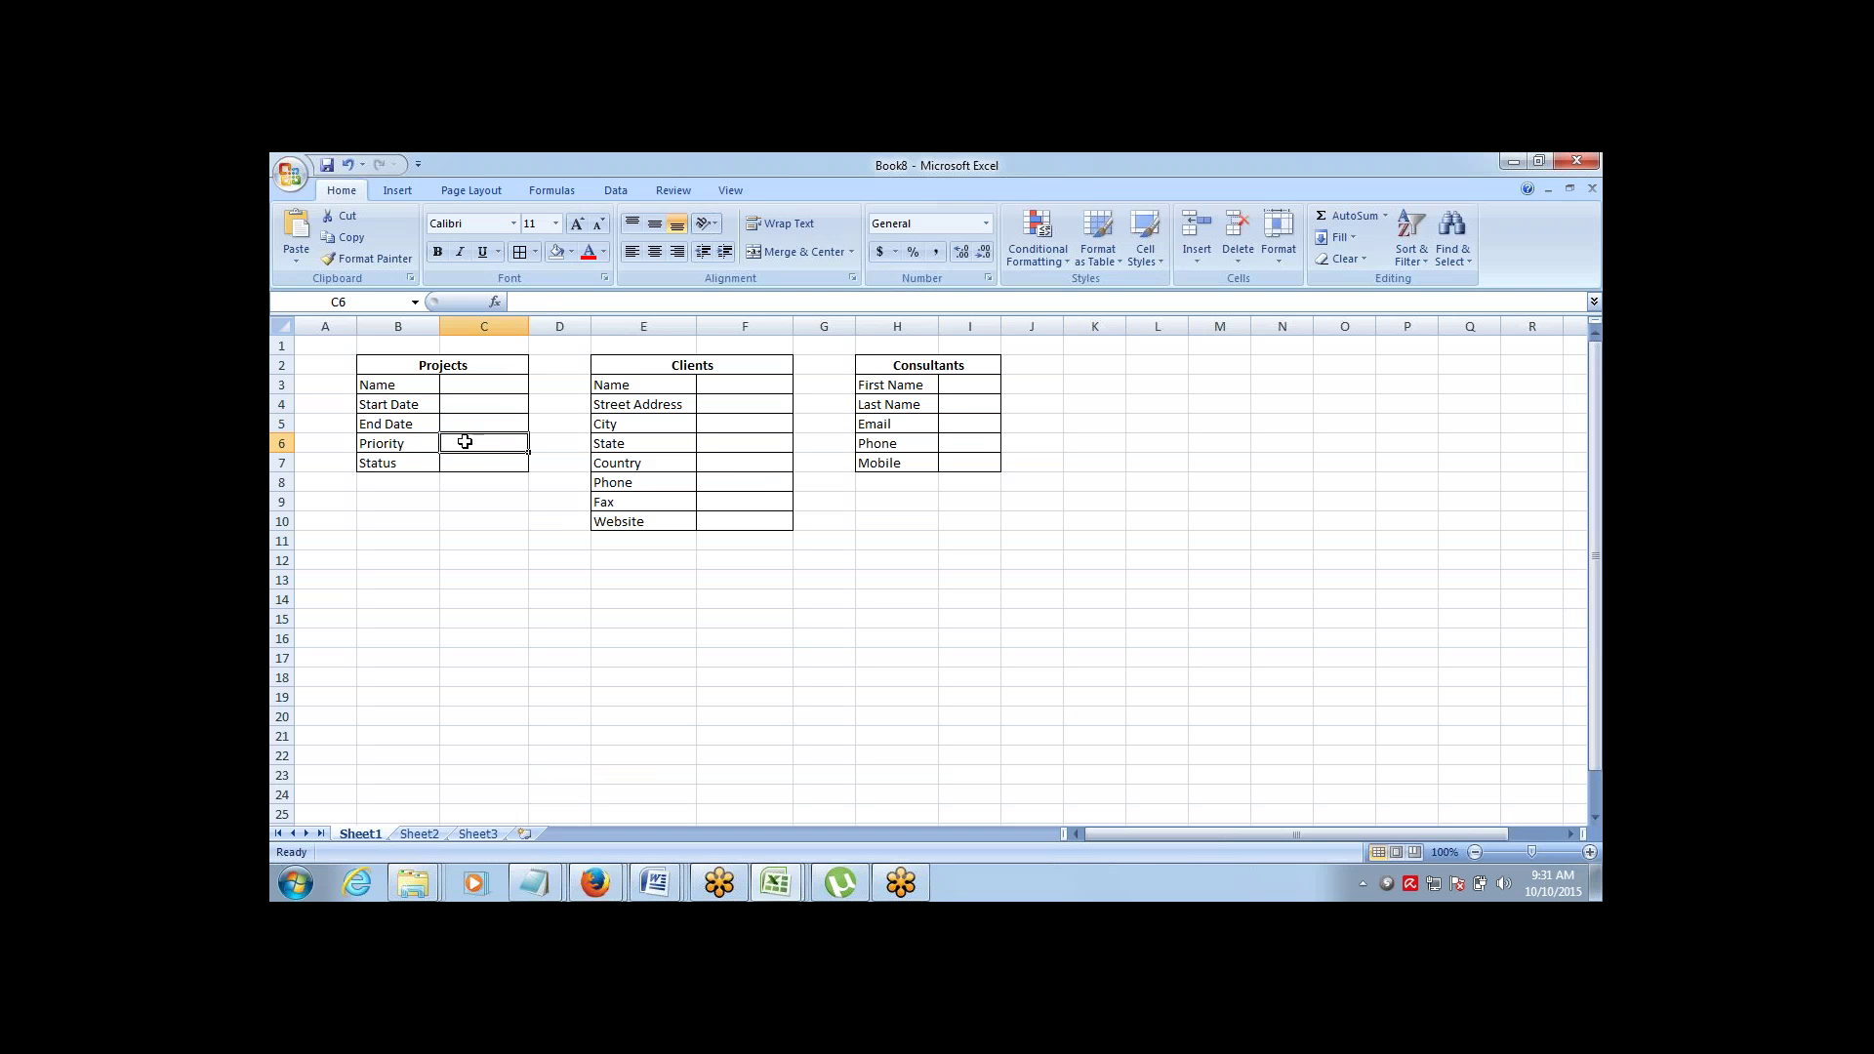
left_click(402, 444)
Switch to Salesforce and start a new custom field on the Project object with the Picklist data type
key("alt+Tab")
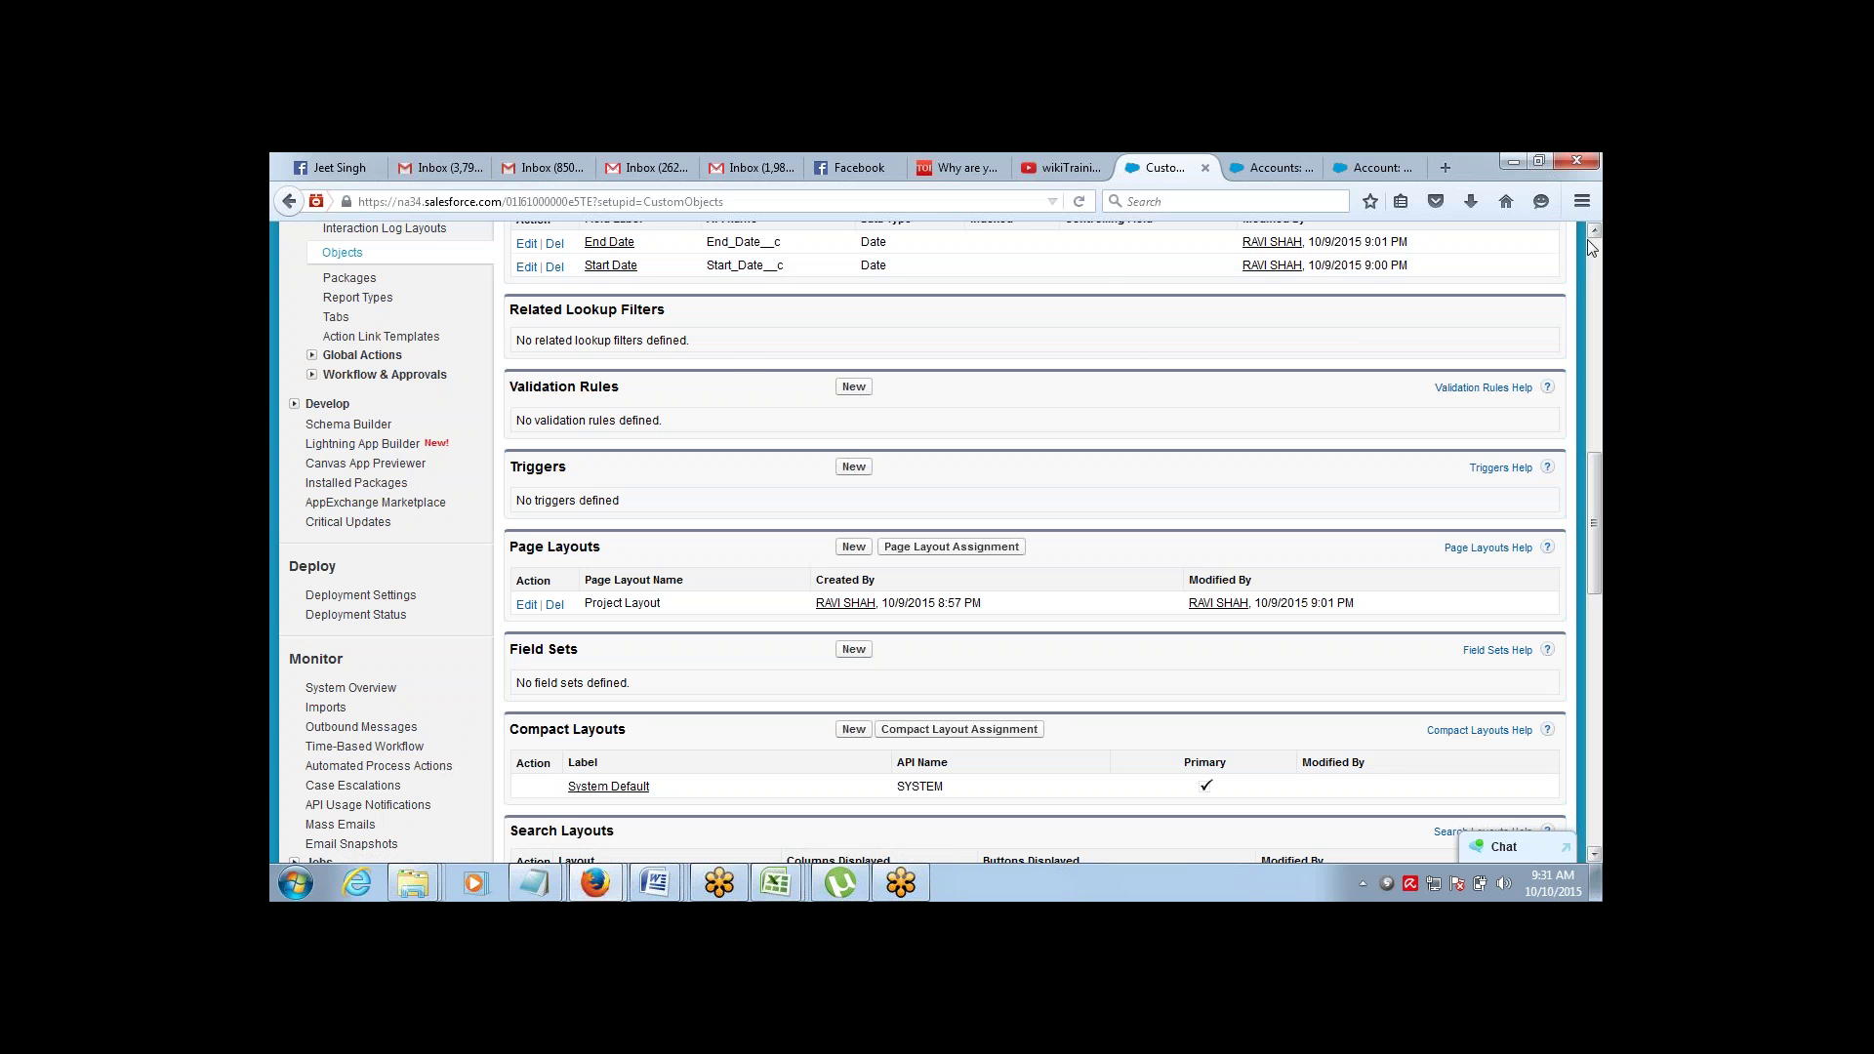
scroll(1269, 332, "up", 5)
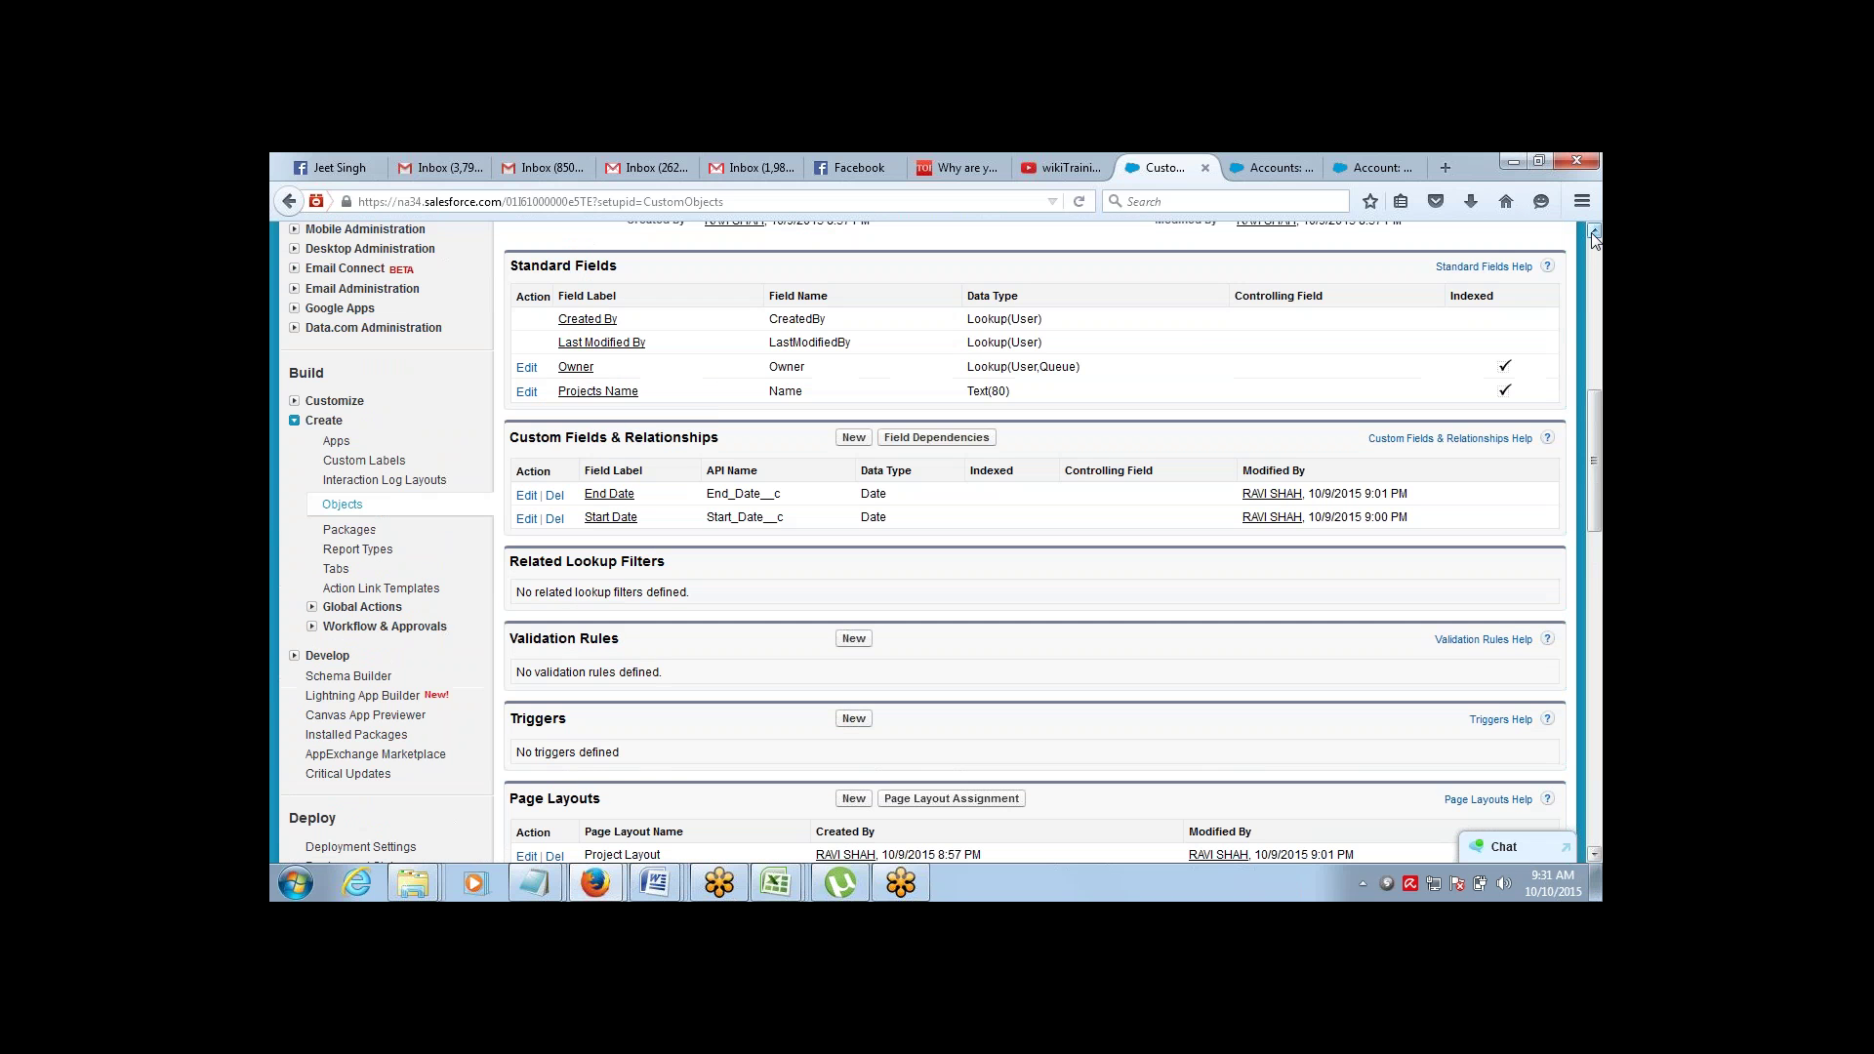
left_click(851, 439)
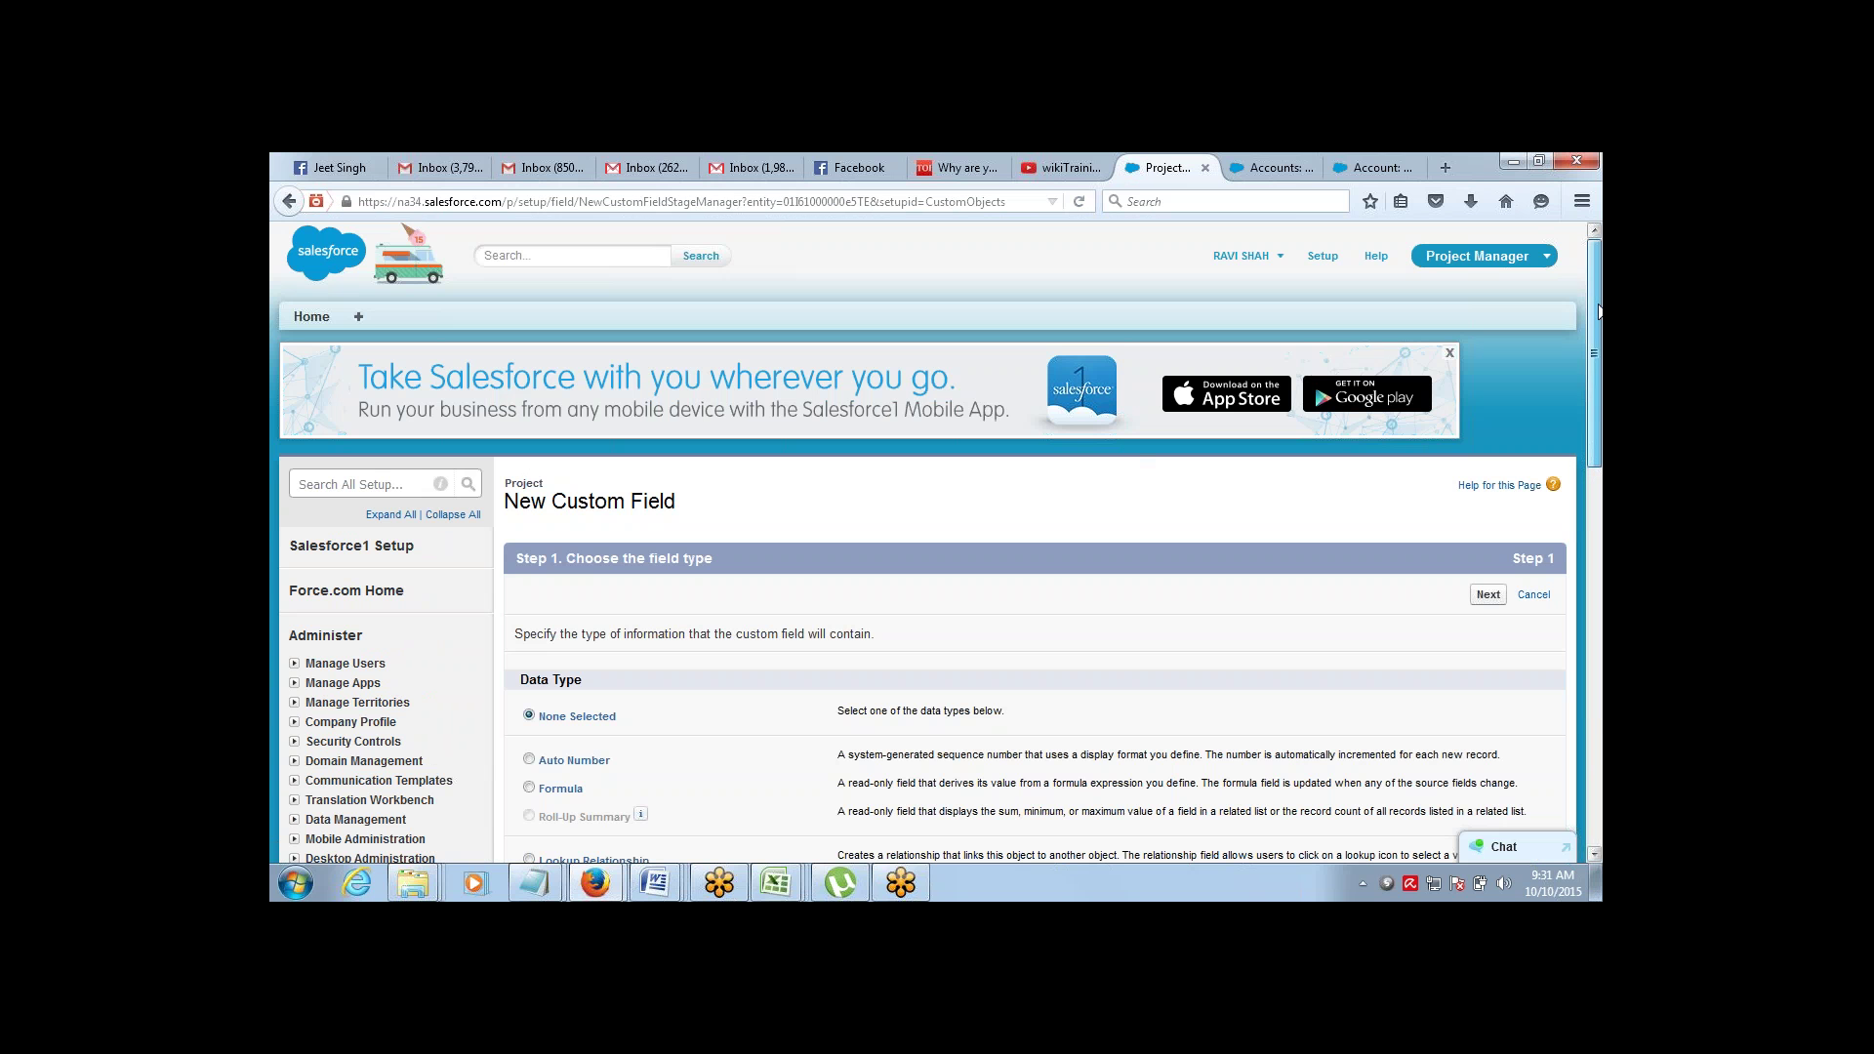
scroll(1558, 593, "down", 10)
scroll(1559, 597, "down", 2)
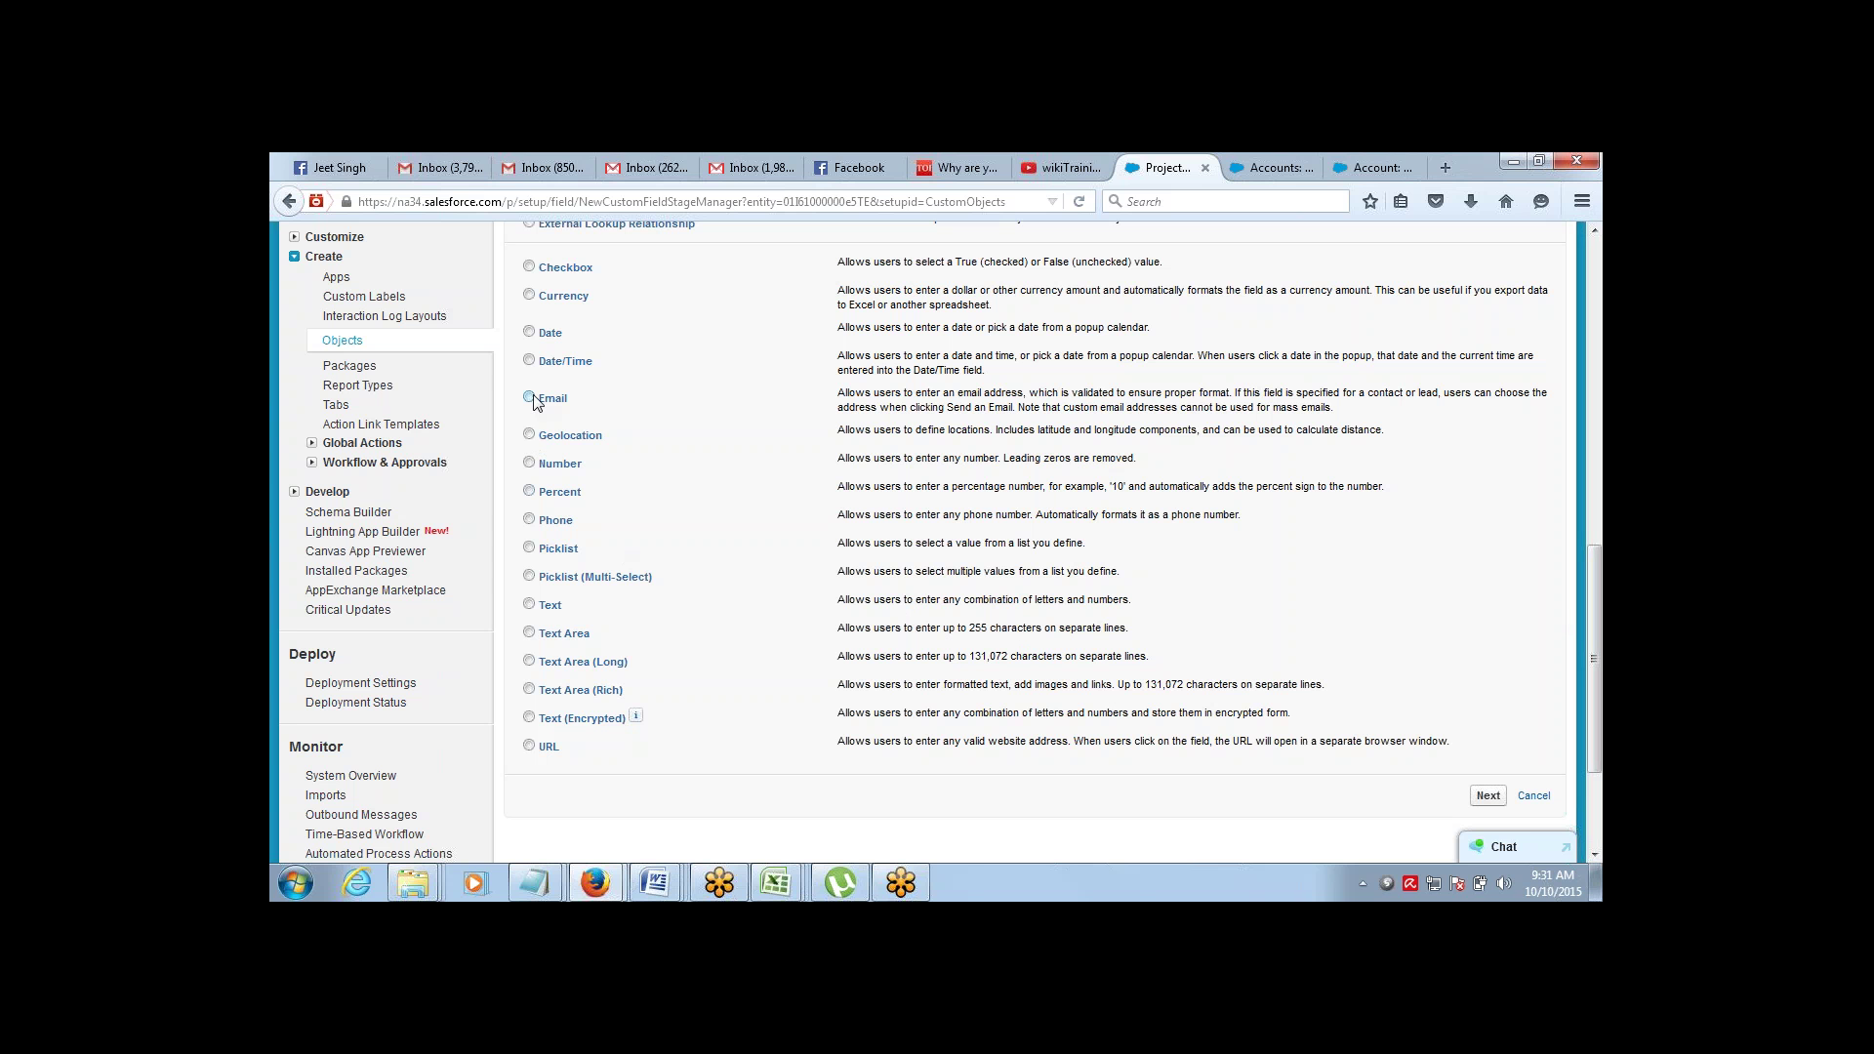
left_click(533, 550)
left_click_drag(837, 543, 1100, 544)
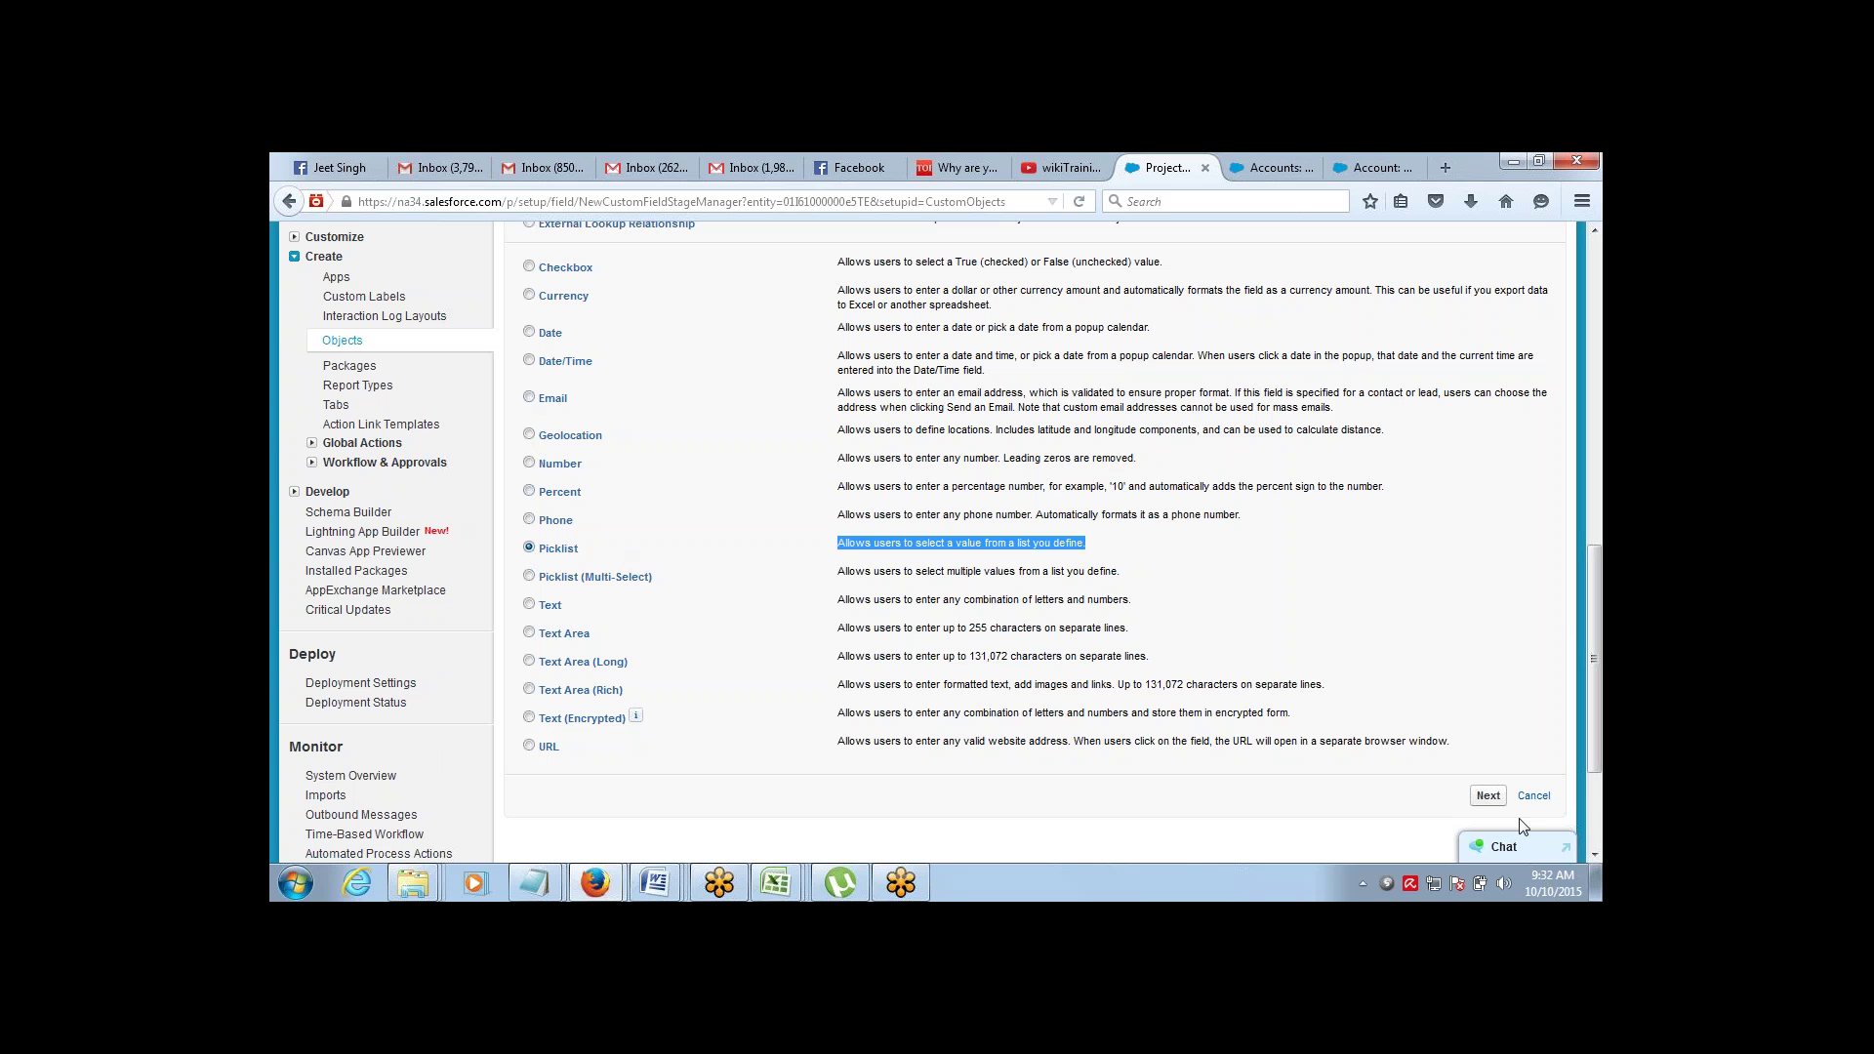
left_click(1488, 798)
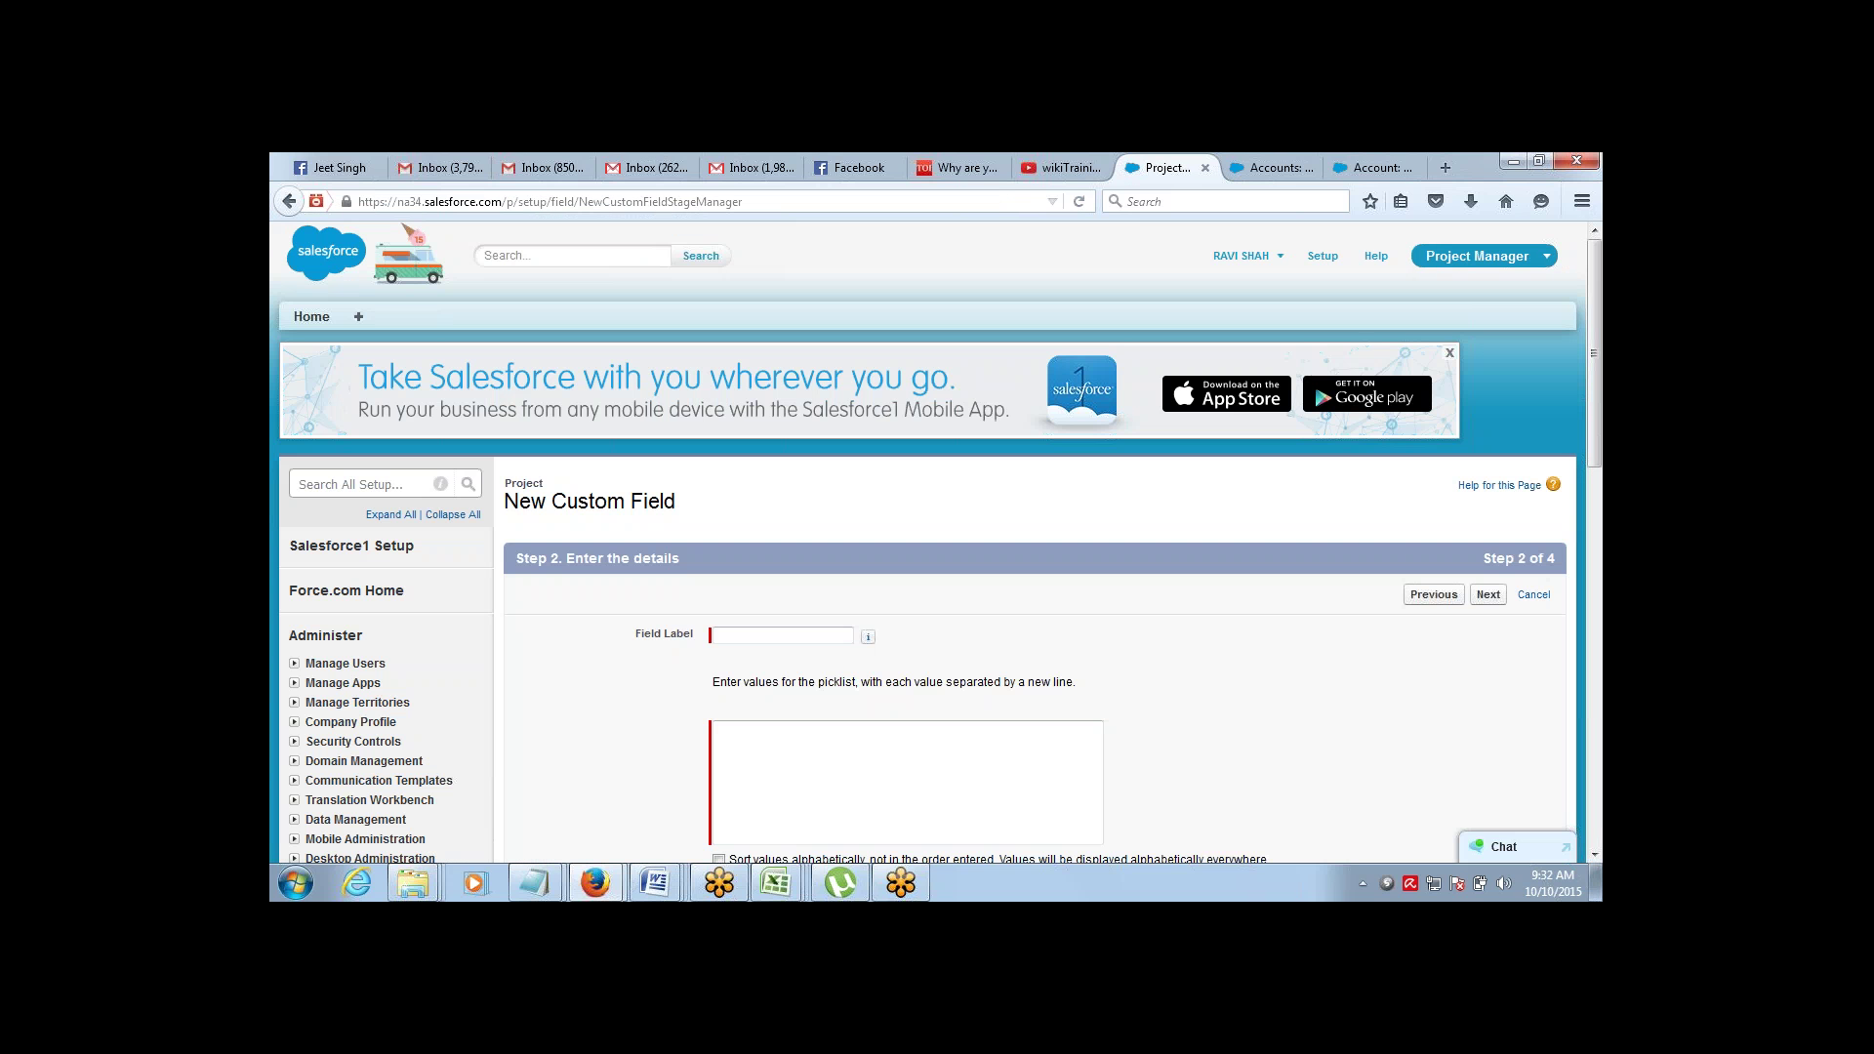
Label the picklist field Priority, enter the values Low, Medium and High on separate lines, and continue to field-level security
type("Priority")
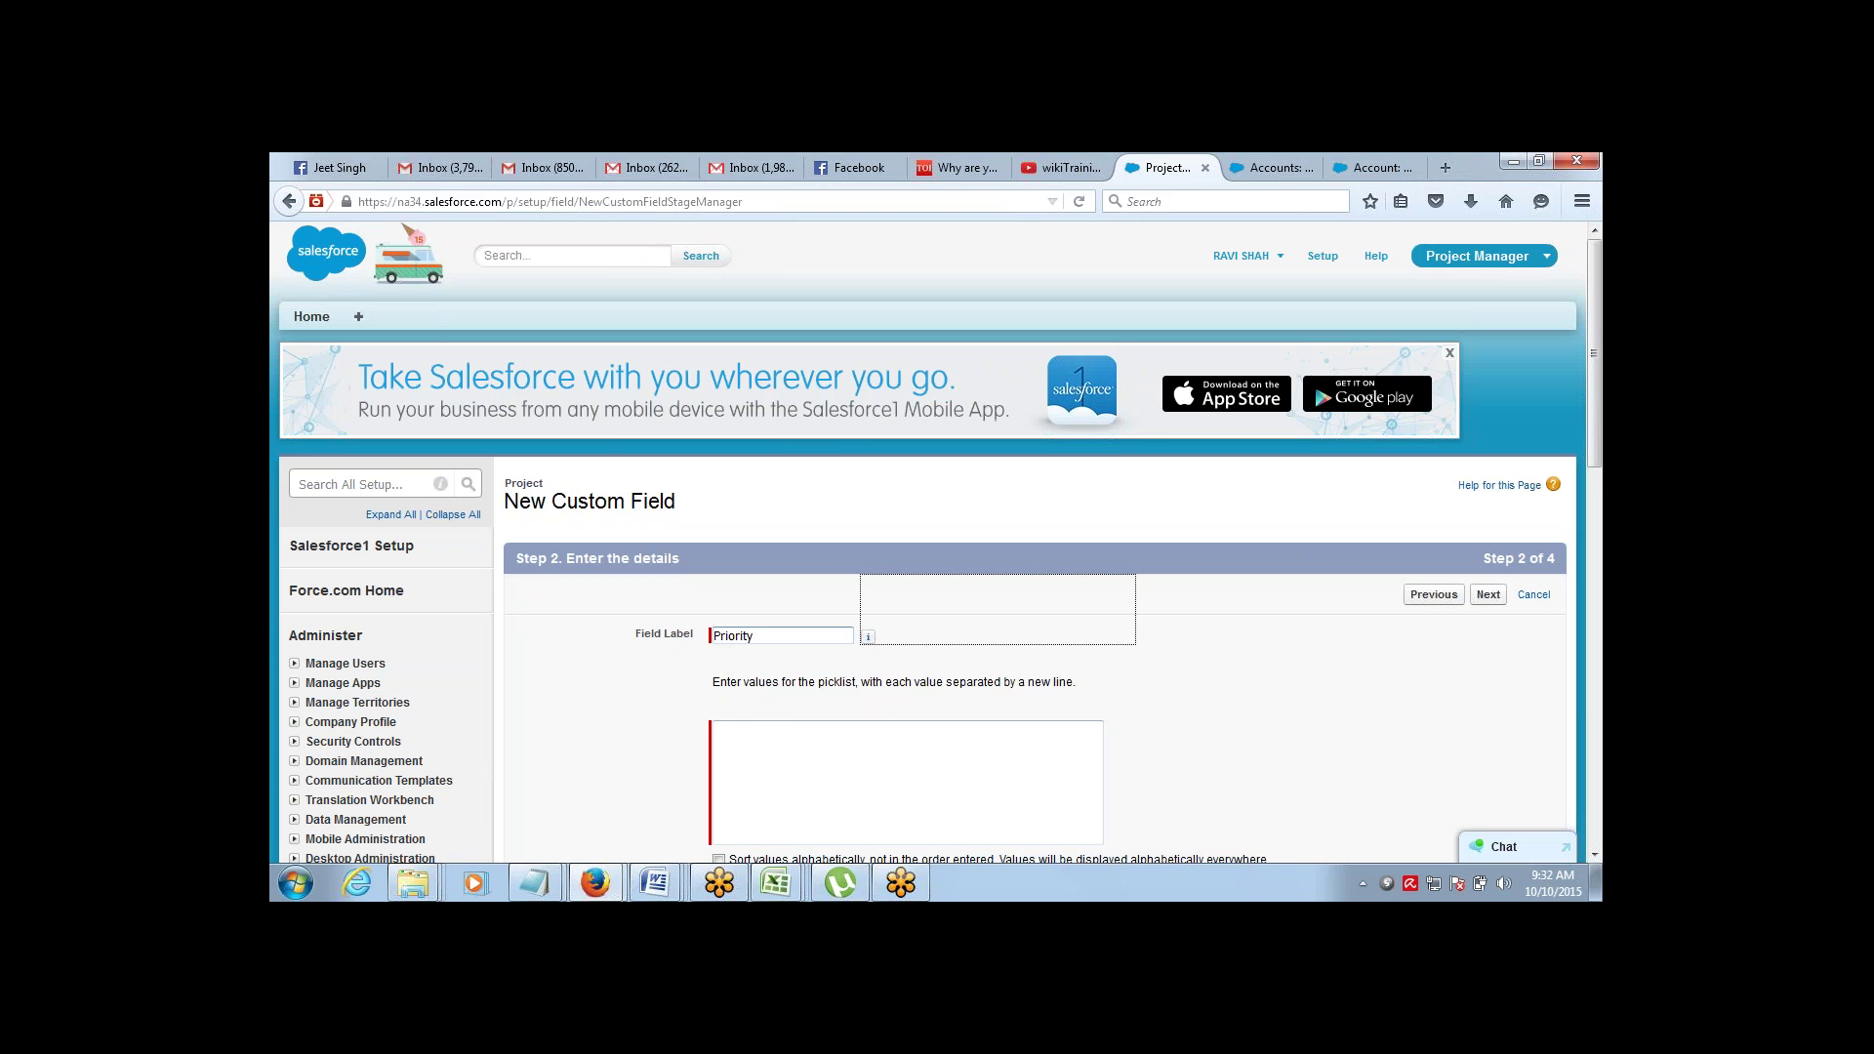
left_click(766, 748)
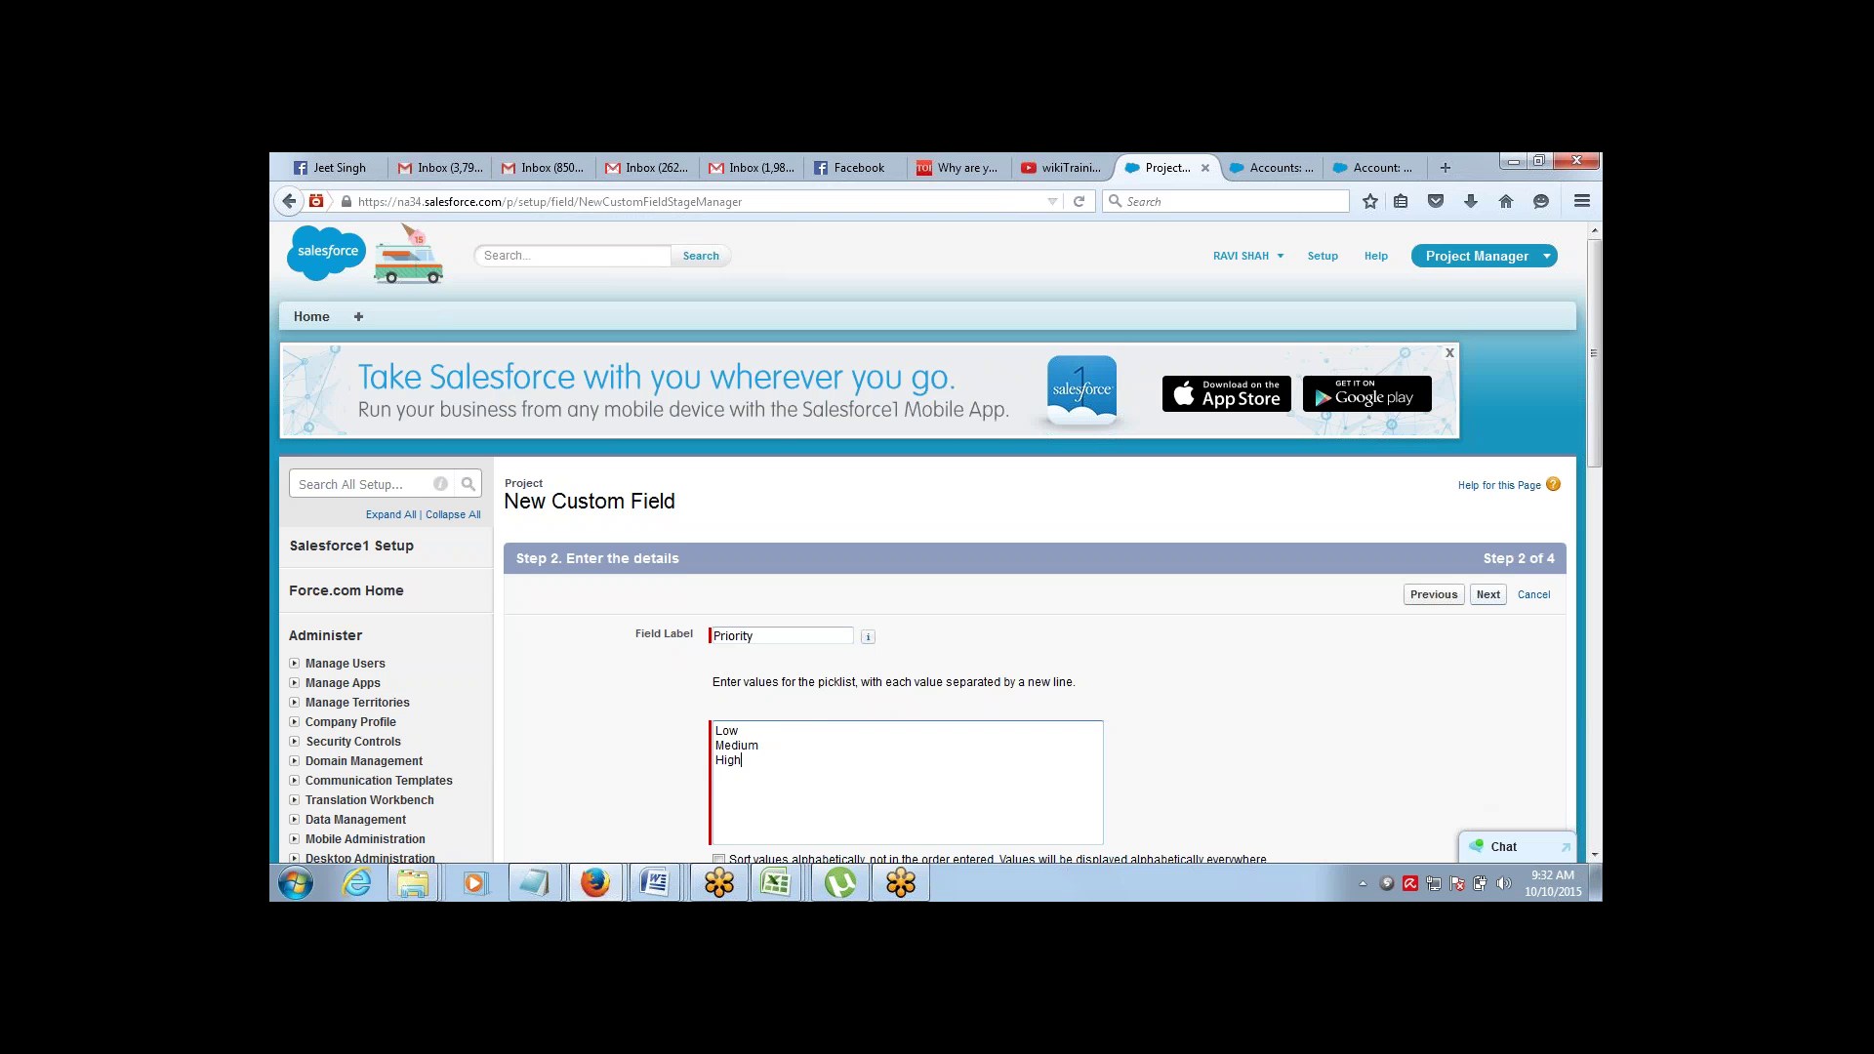
left_click(1488, 595)
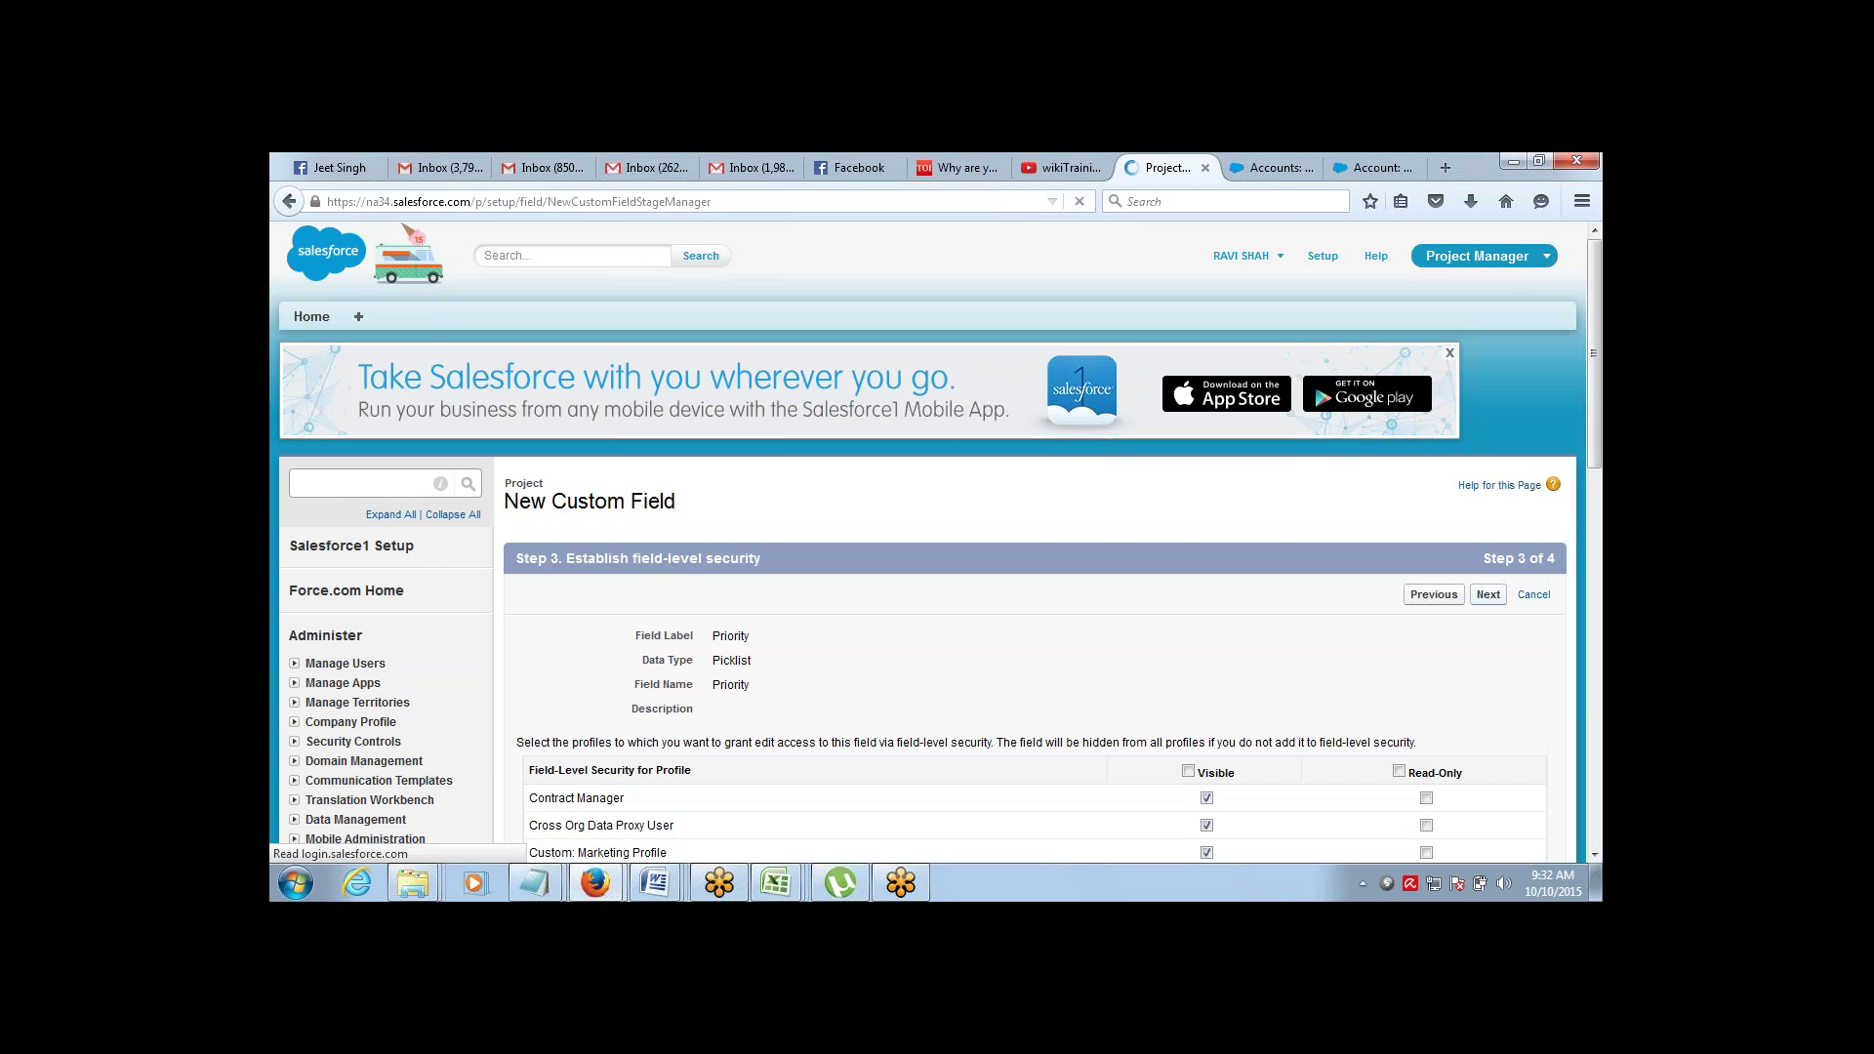
Make the Priority field visible to all profiles and look over the profile list
left_click(1188, 771)
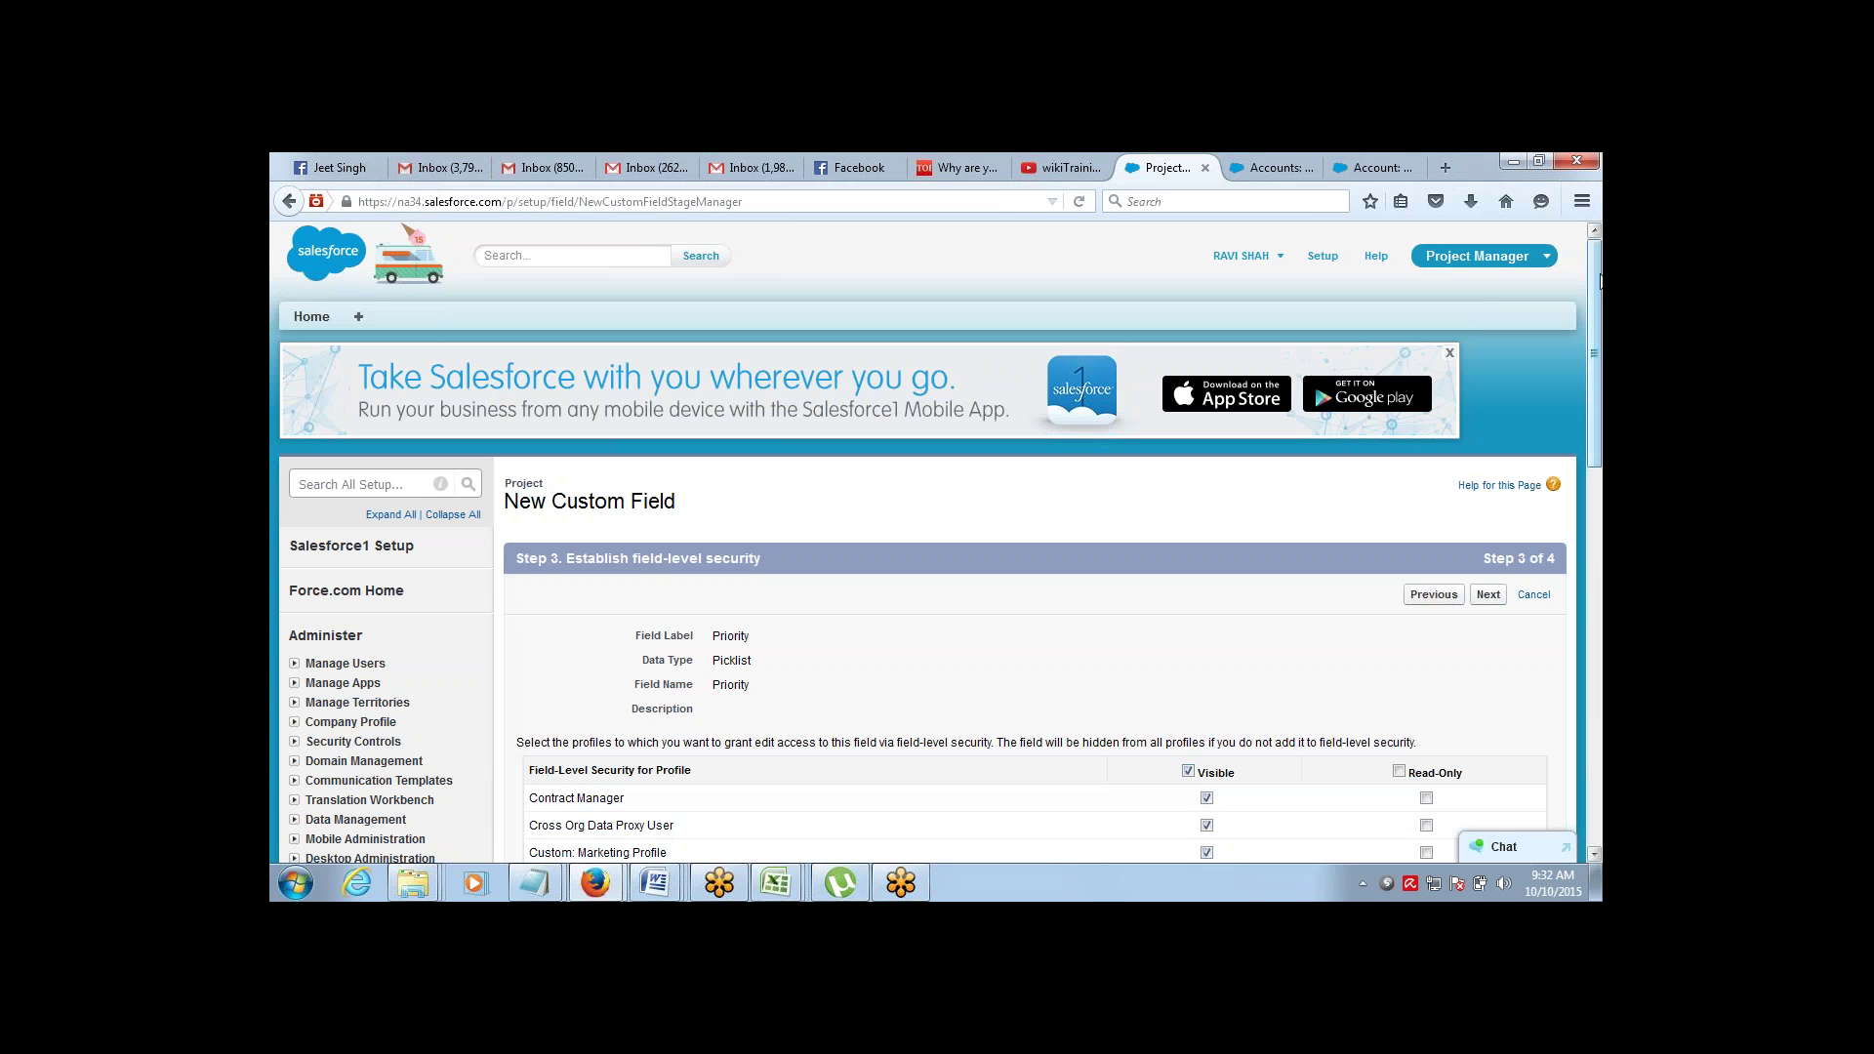
scroll(1591, 322, "down", 4)
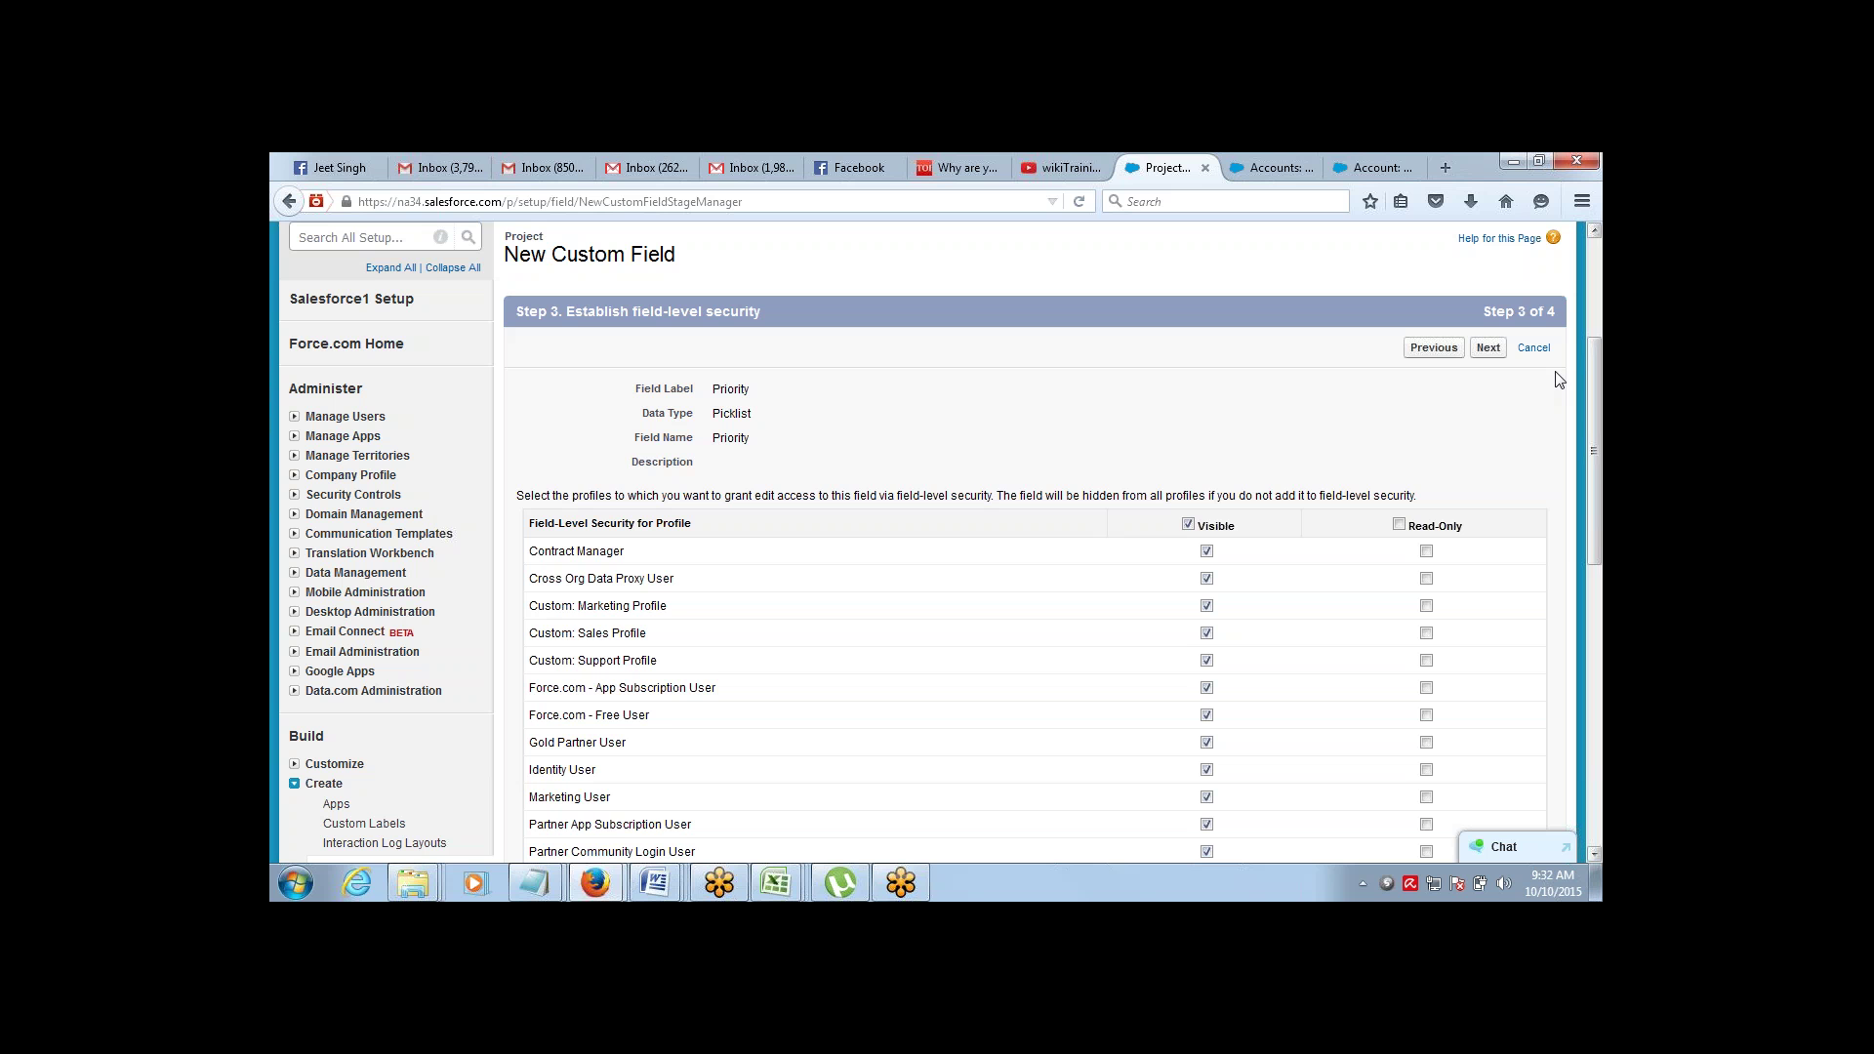
scroll(1591, 336, "up", 4)
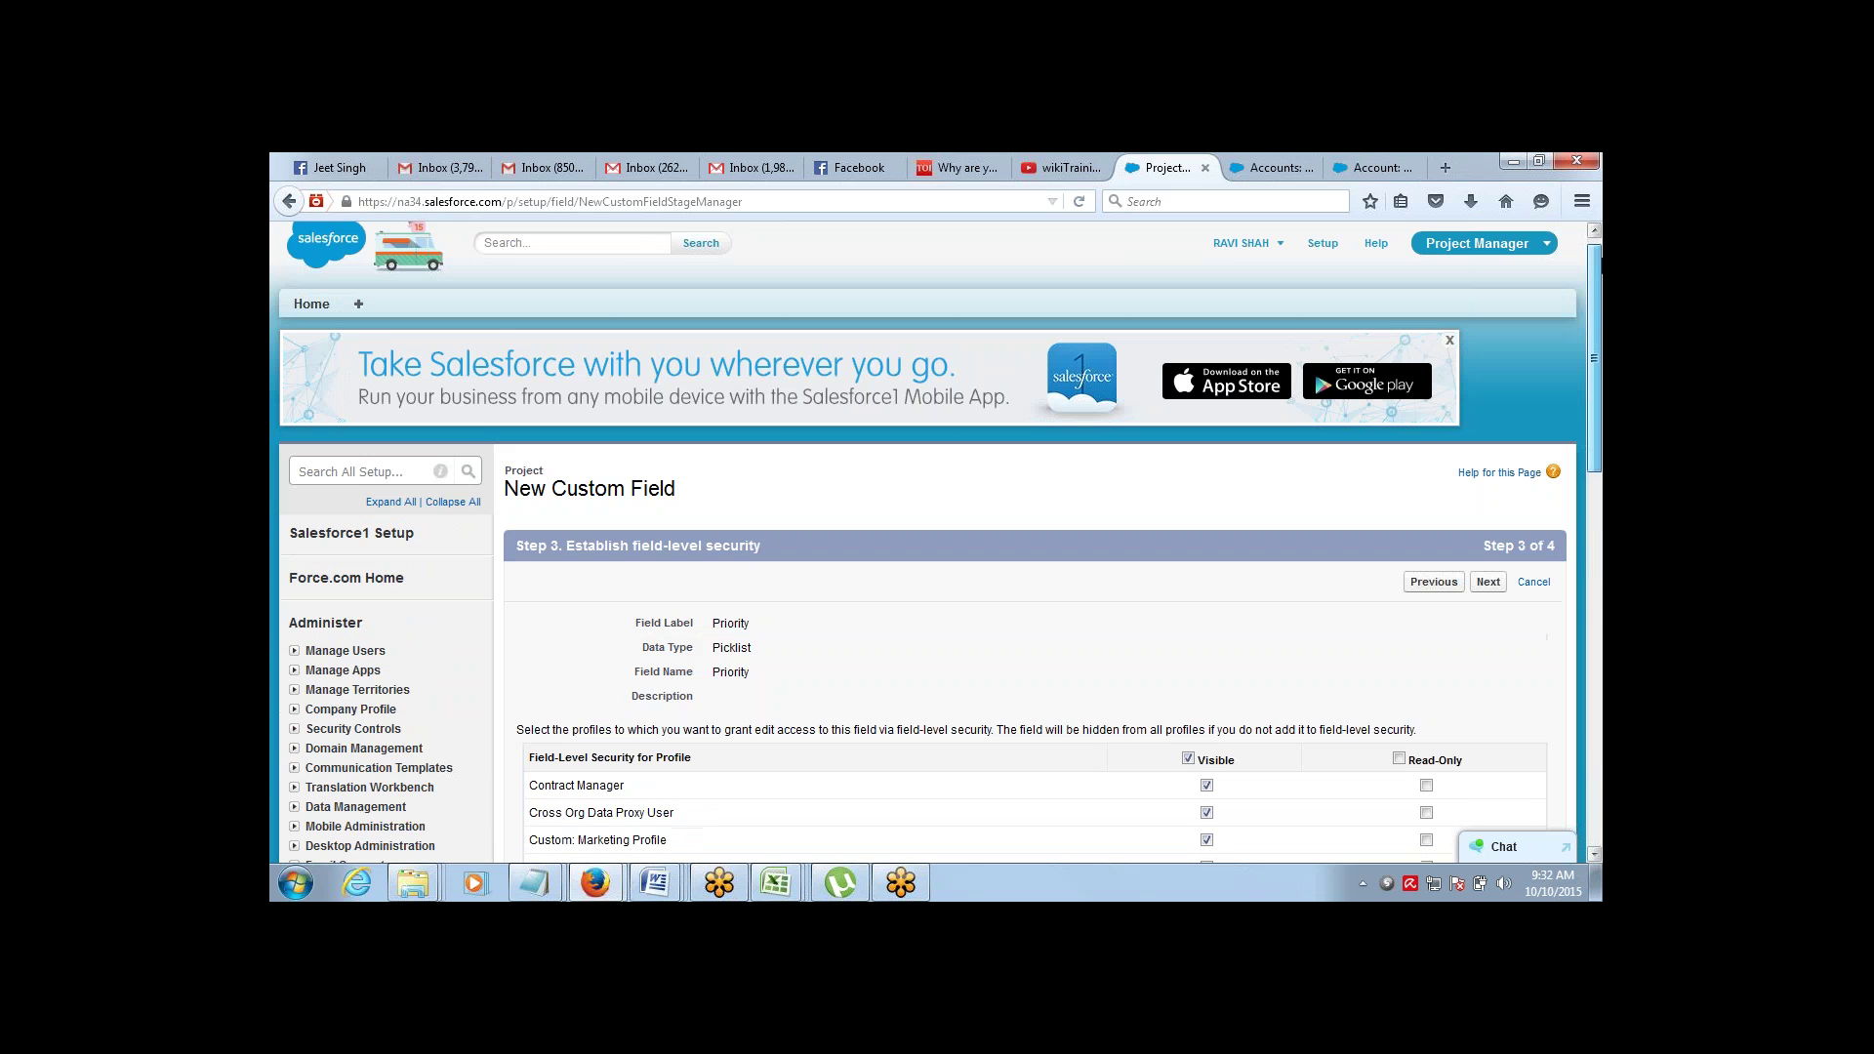
scroll(1545, 389, "down", 5)
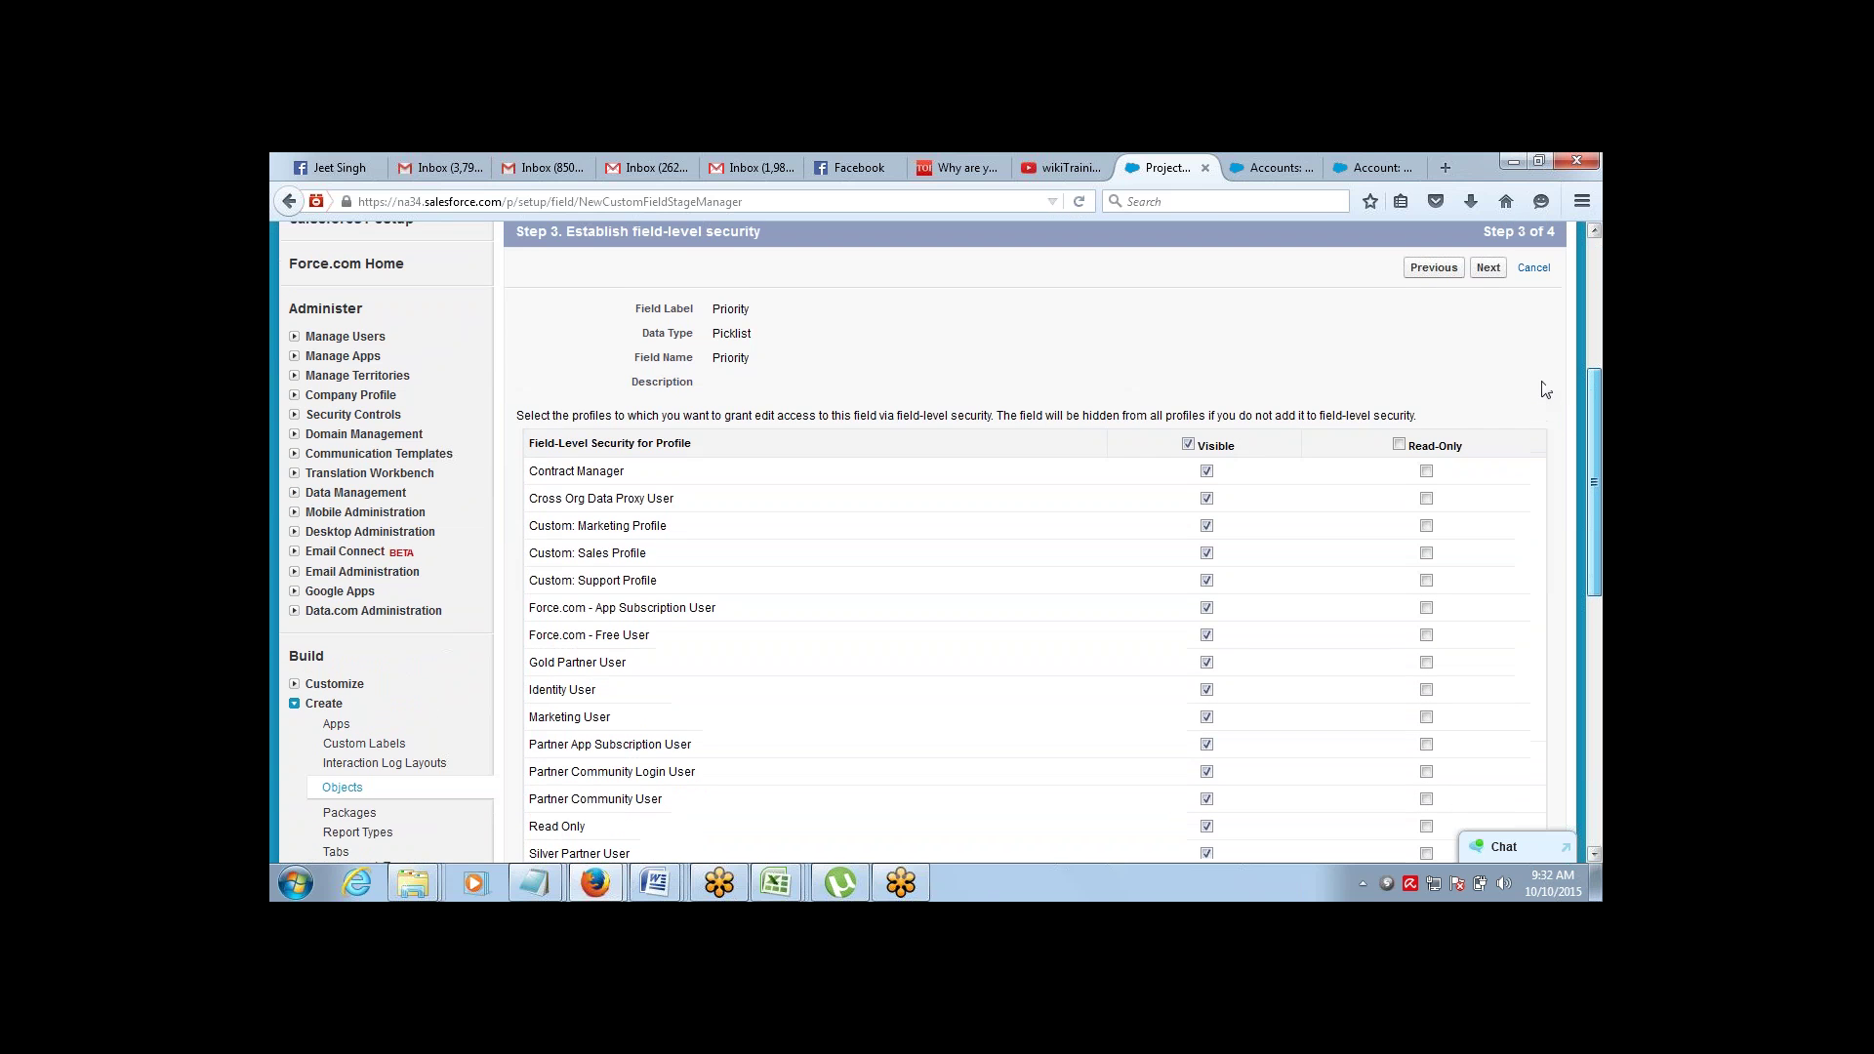
scroll(1545, 389, "up", 2)
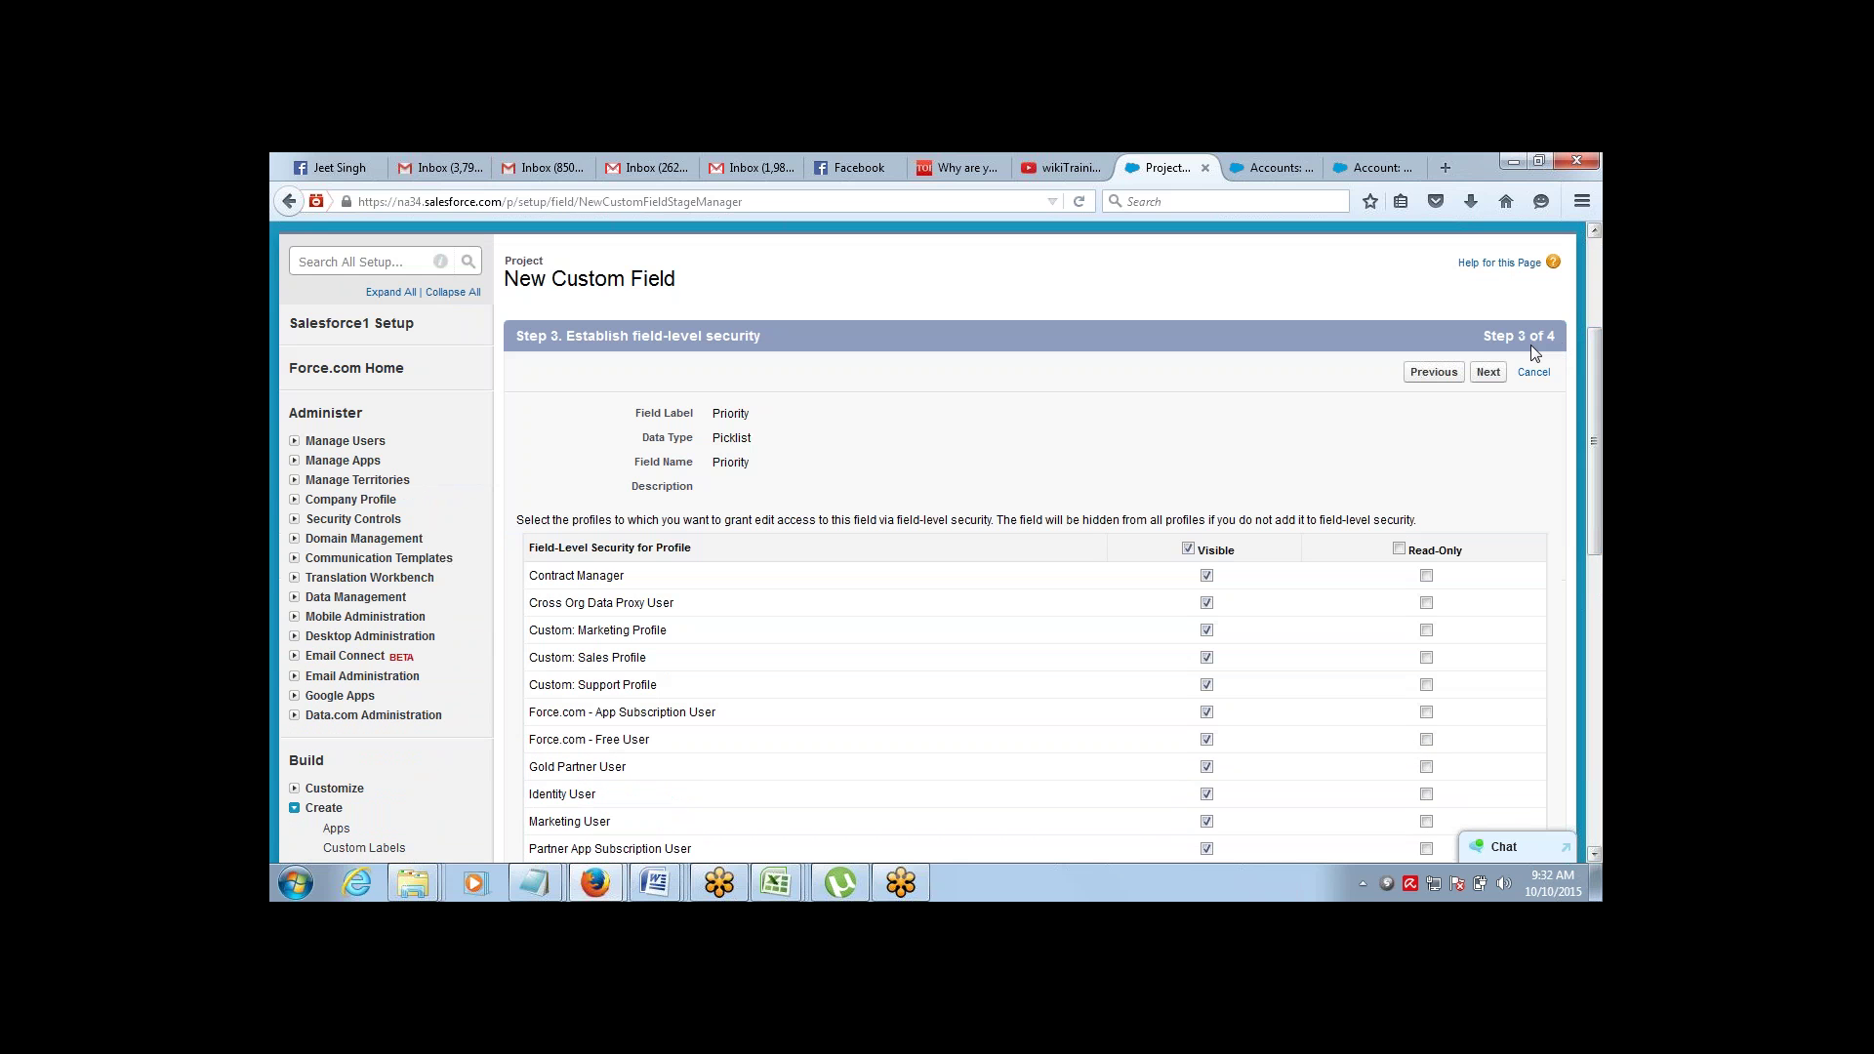
Keep the Priority field on the Project Layout page layout, save it, and check the Project object's custom fields list
left_click(1489, 372)
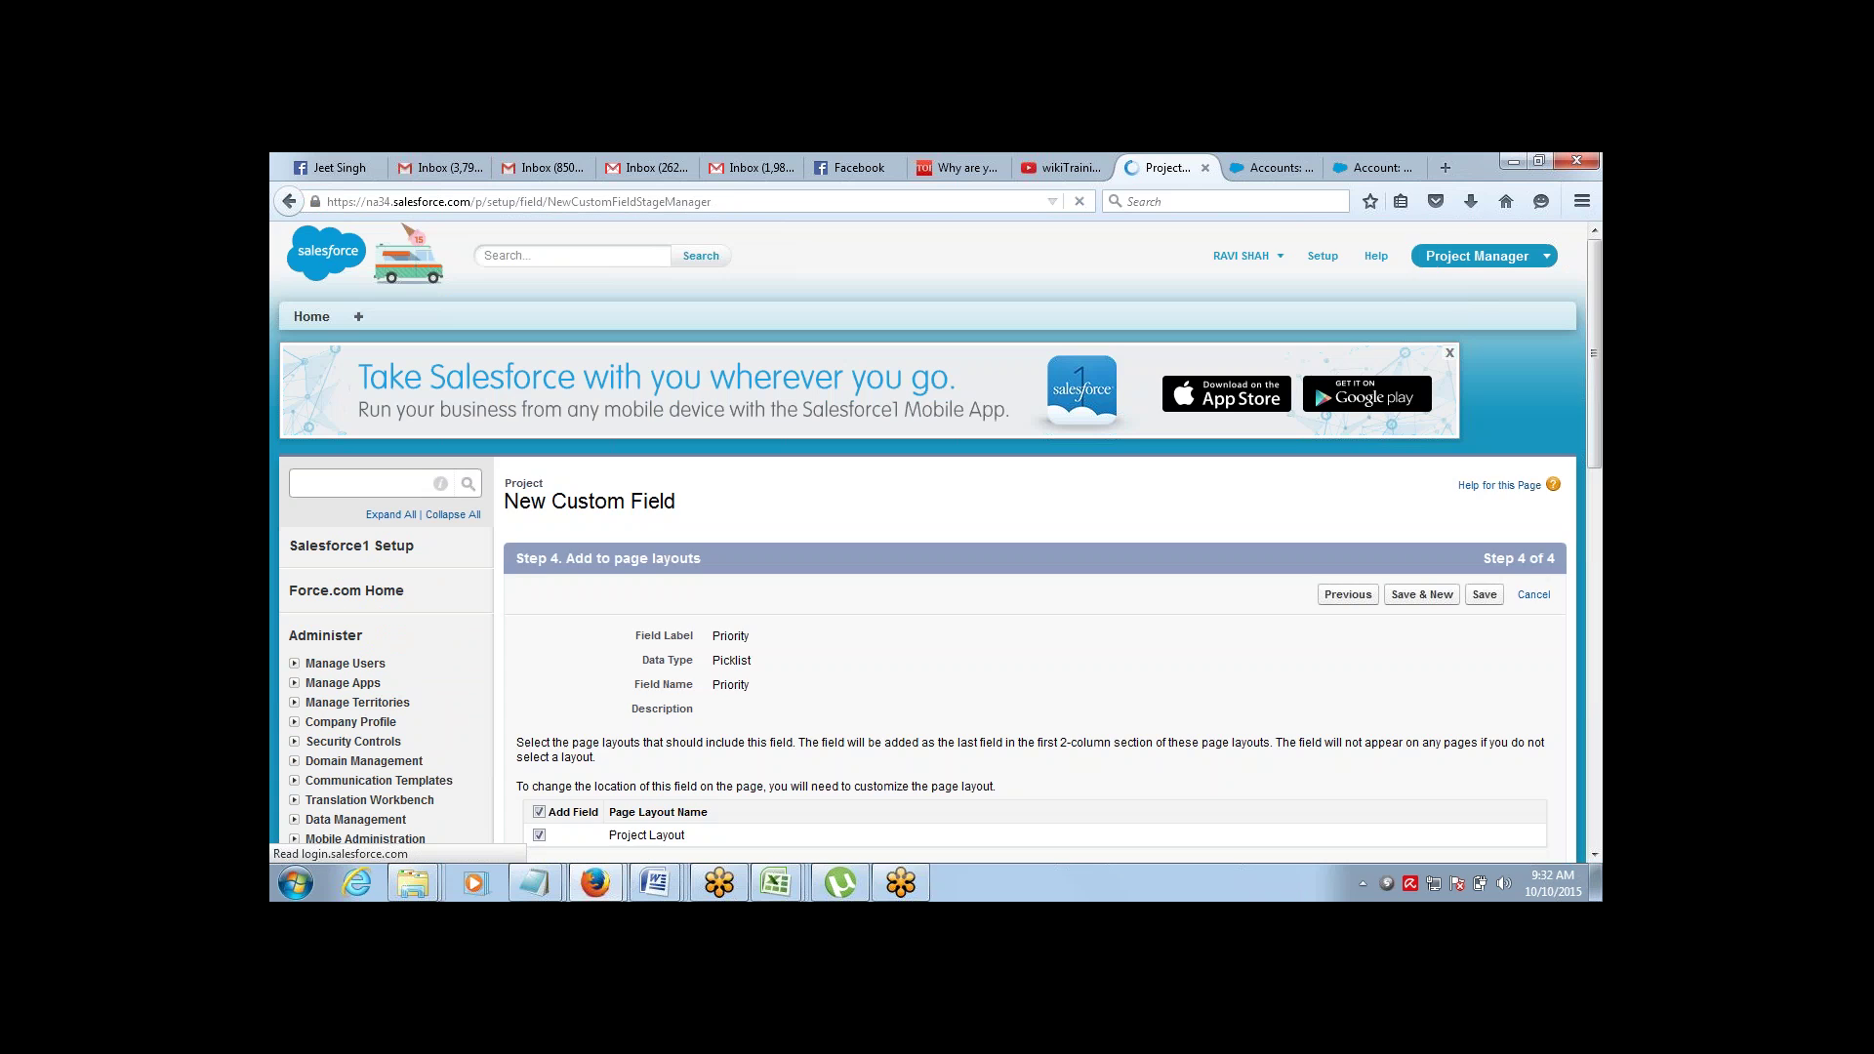
left_click(1485, 594)
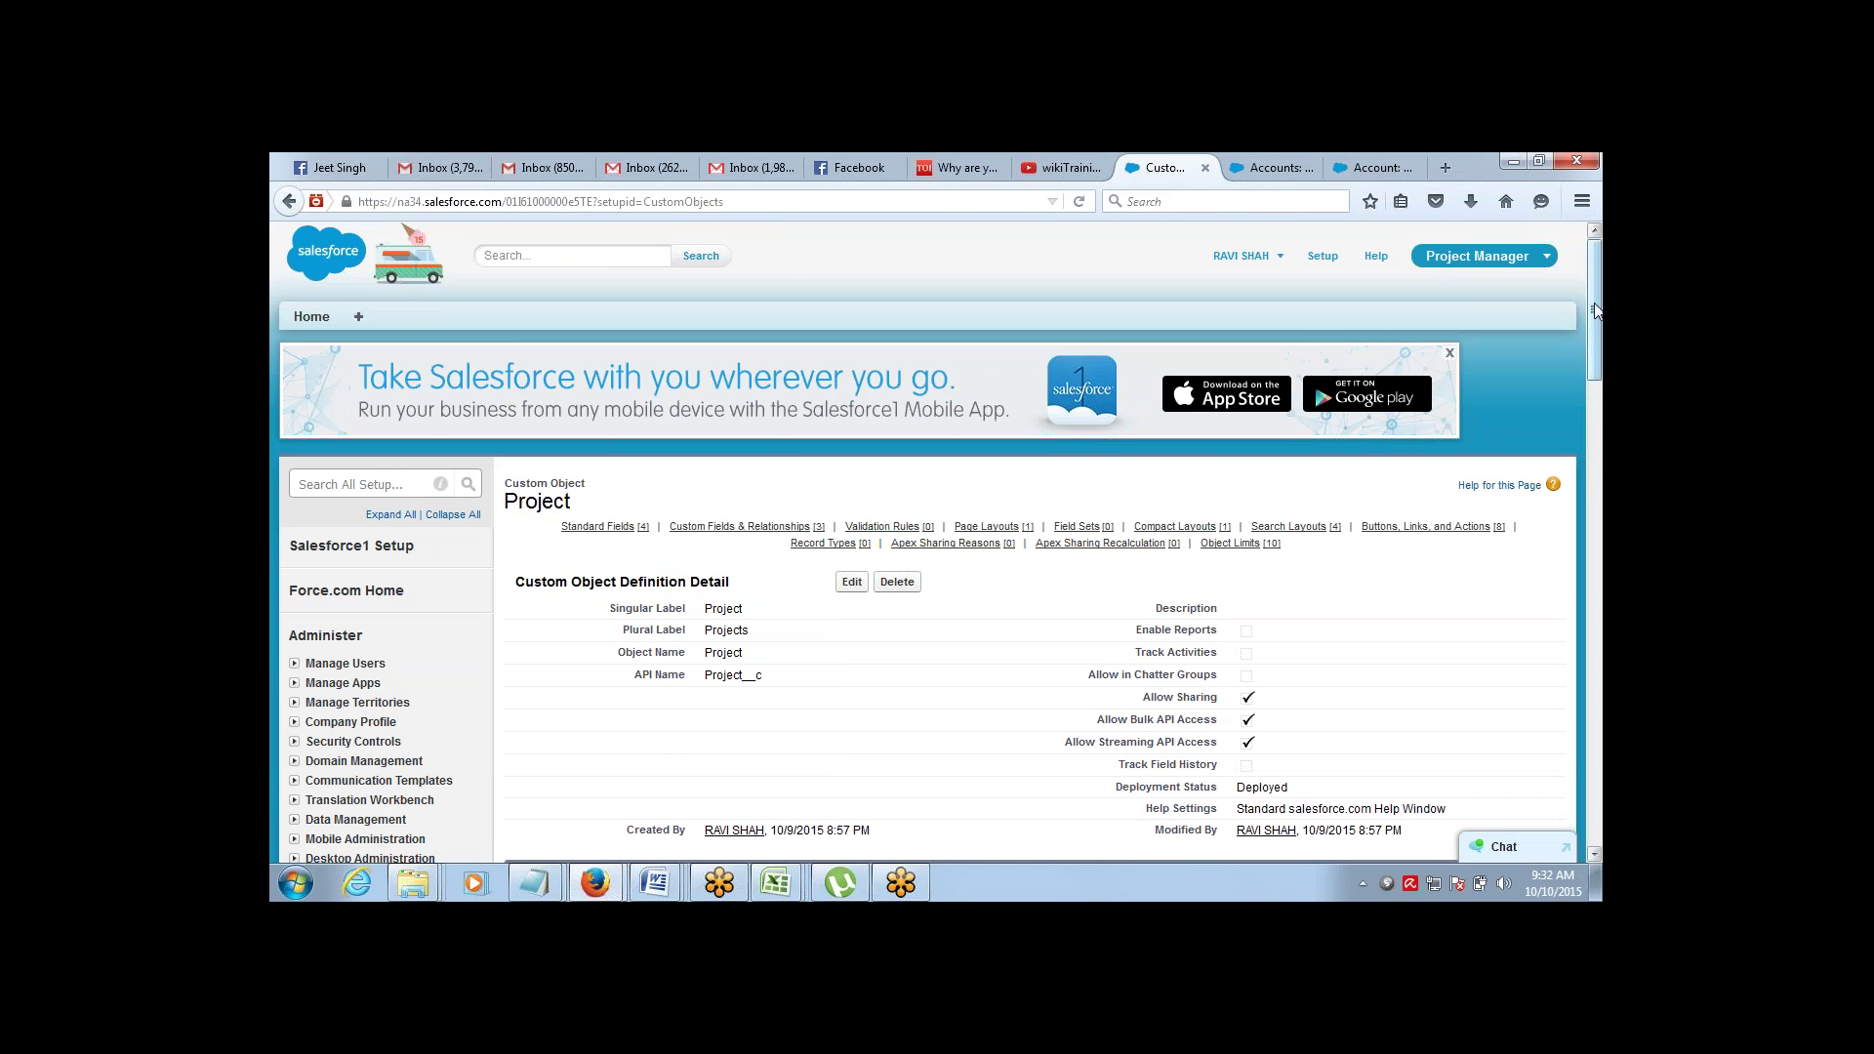
left_click_drag(1589, 310, 1550, 432)
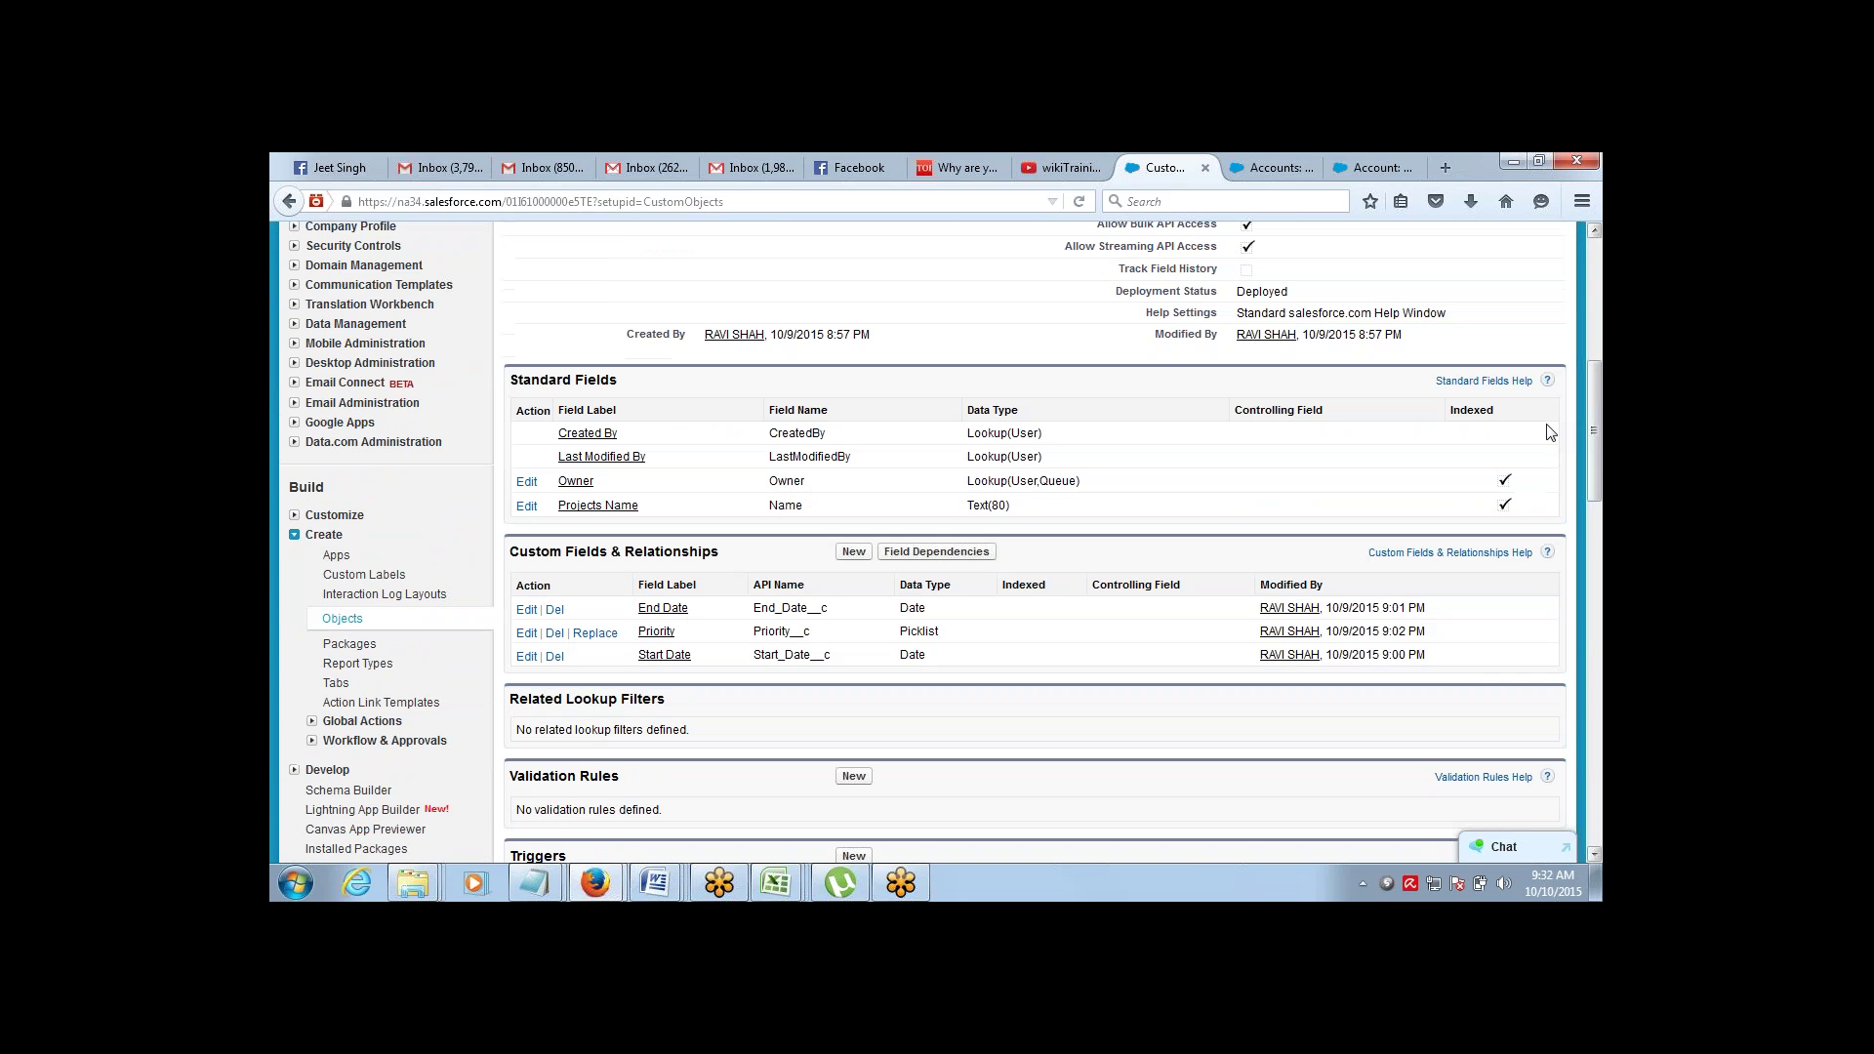
Look up the Status field in Excel's Projects table and, back in Salesforce, start a new Picklist custom field on the Project object
key("alt+Tab")
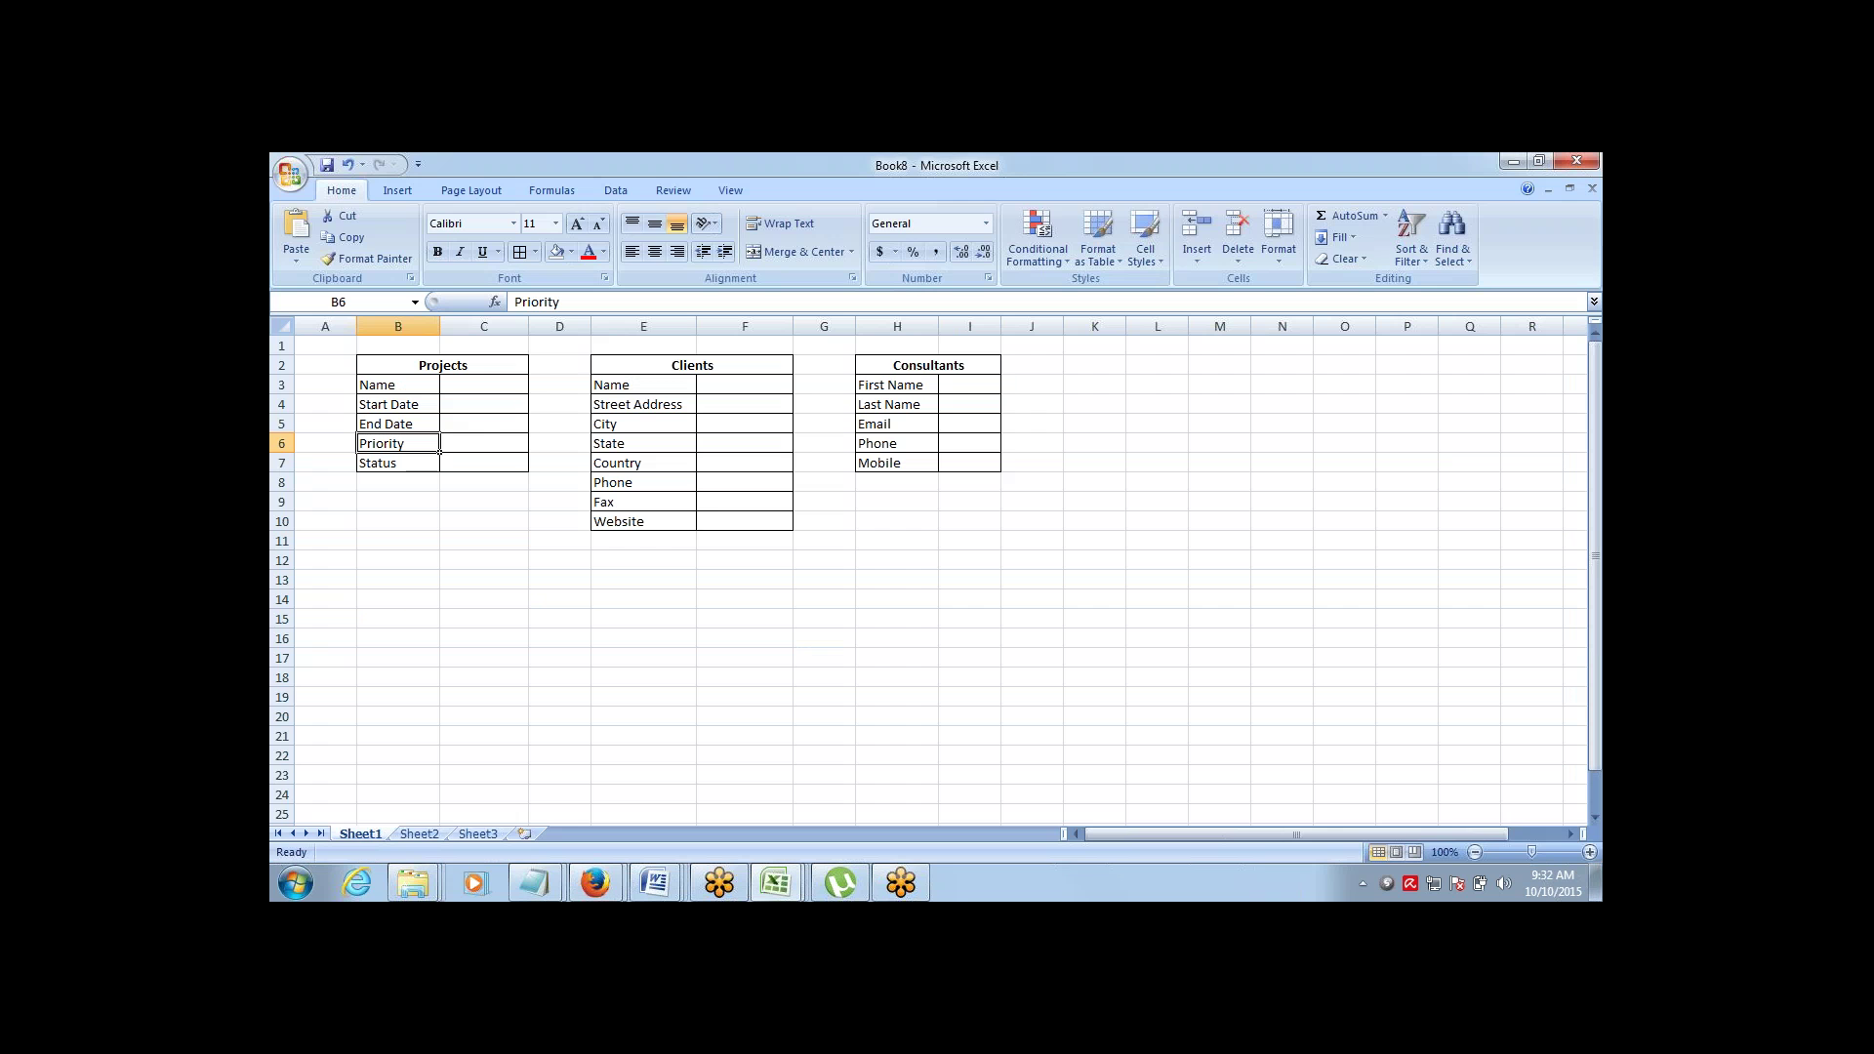
left_click(388, 463)
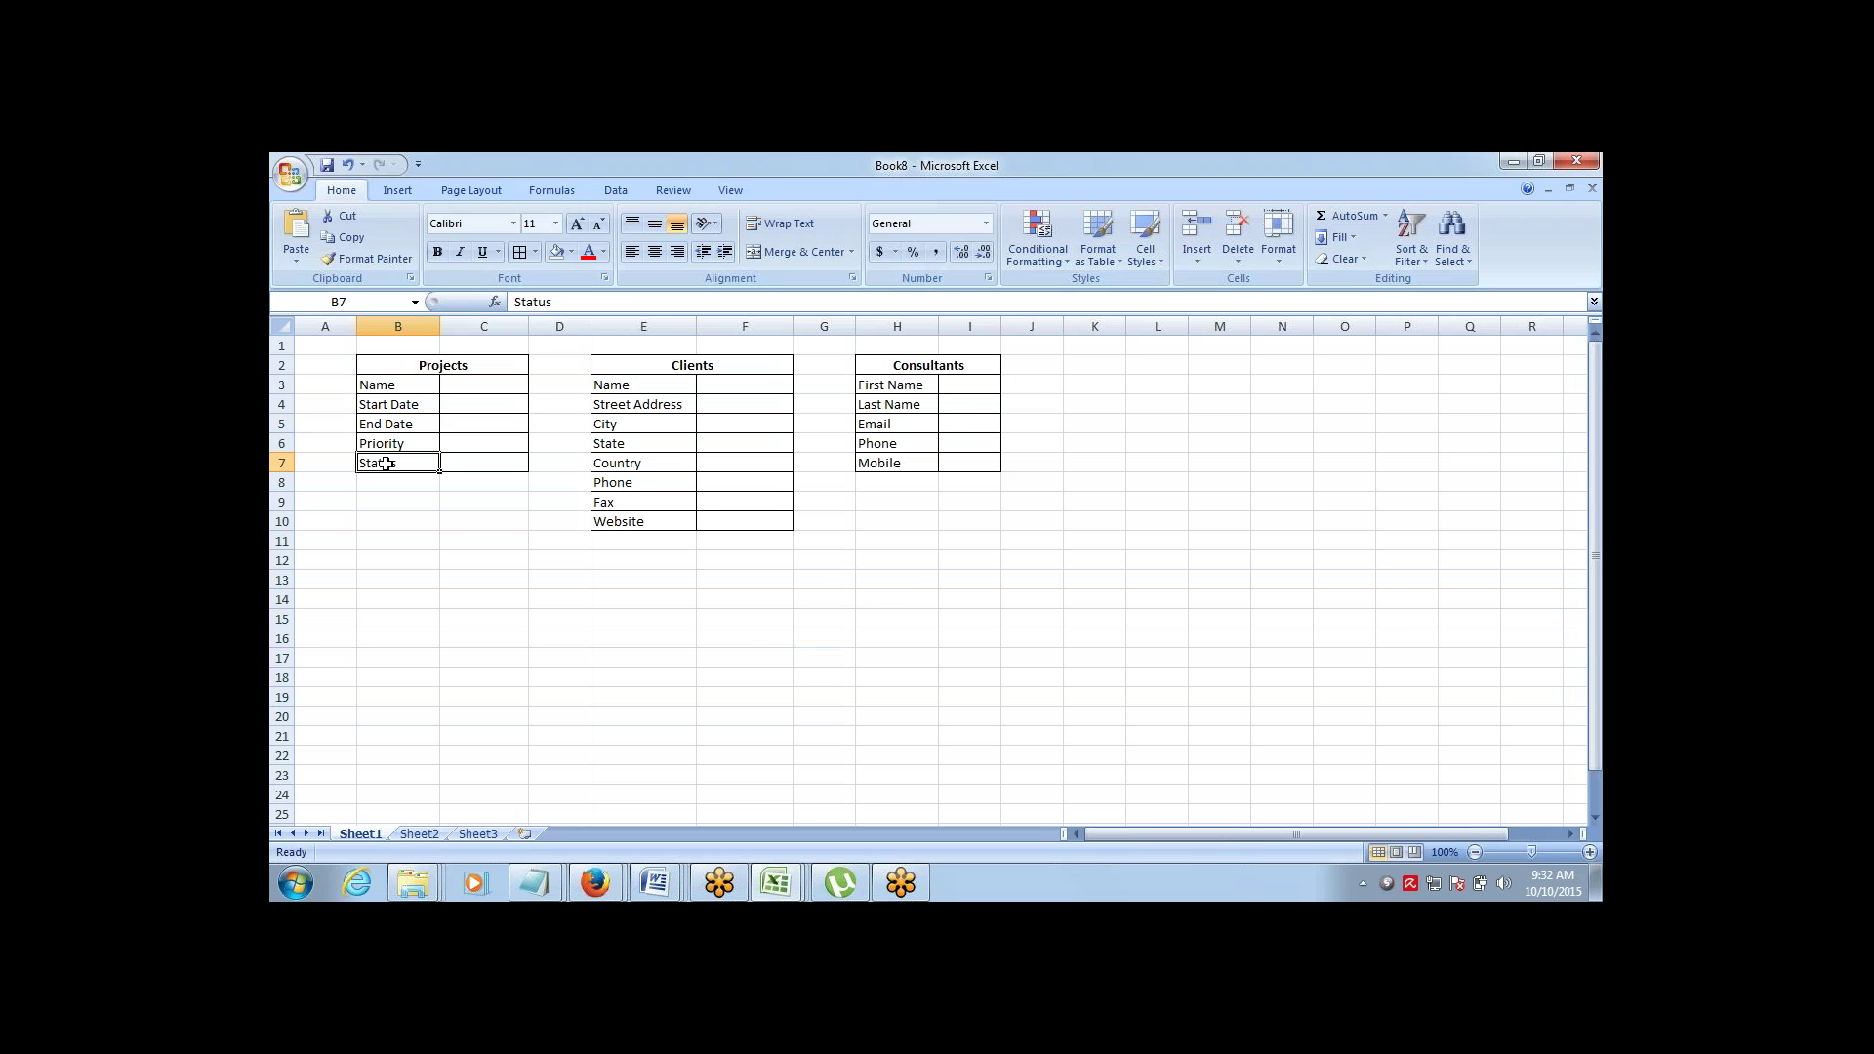
key("alt+Tab")
left_click(854, 554)
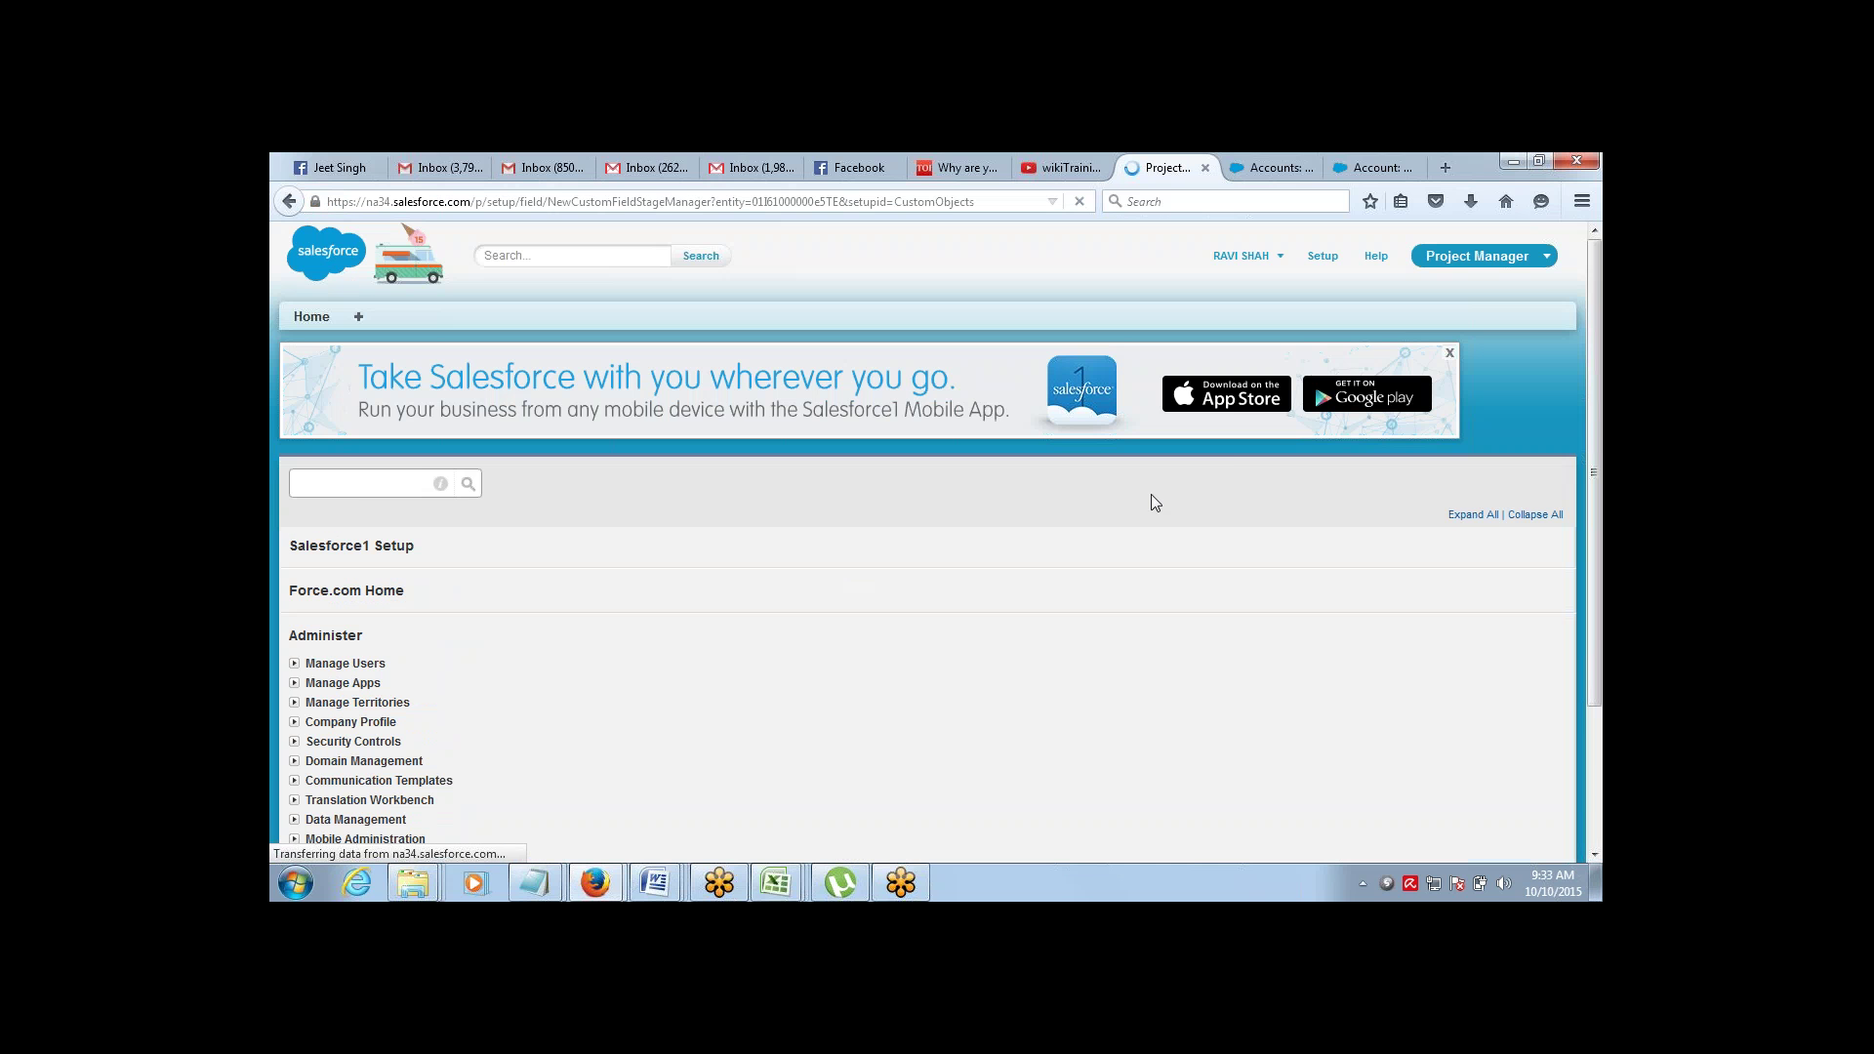
scroll(1566, 483, "down", 7)
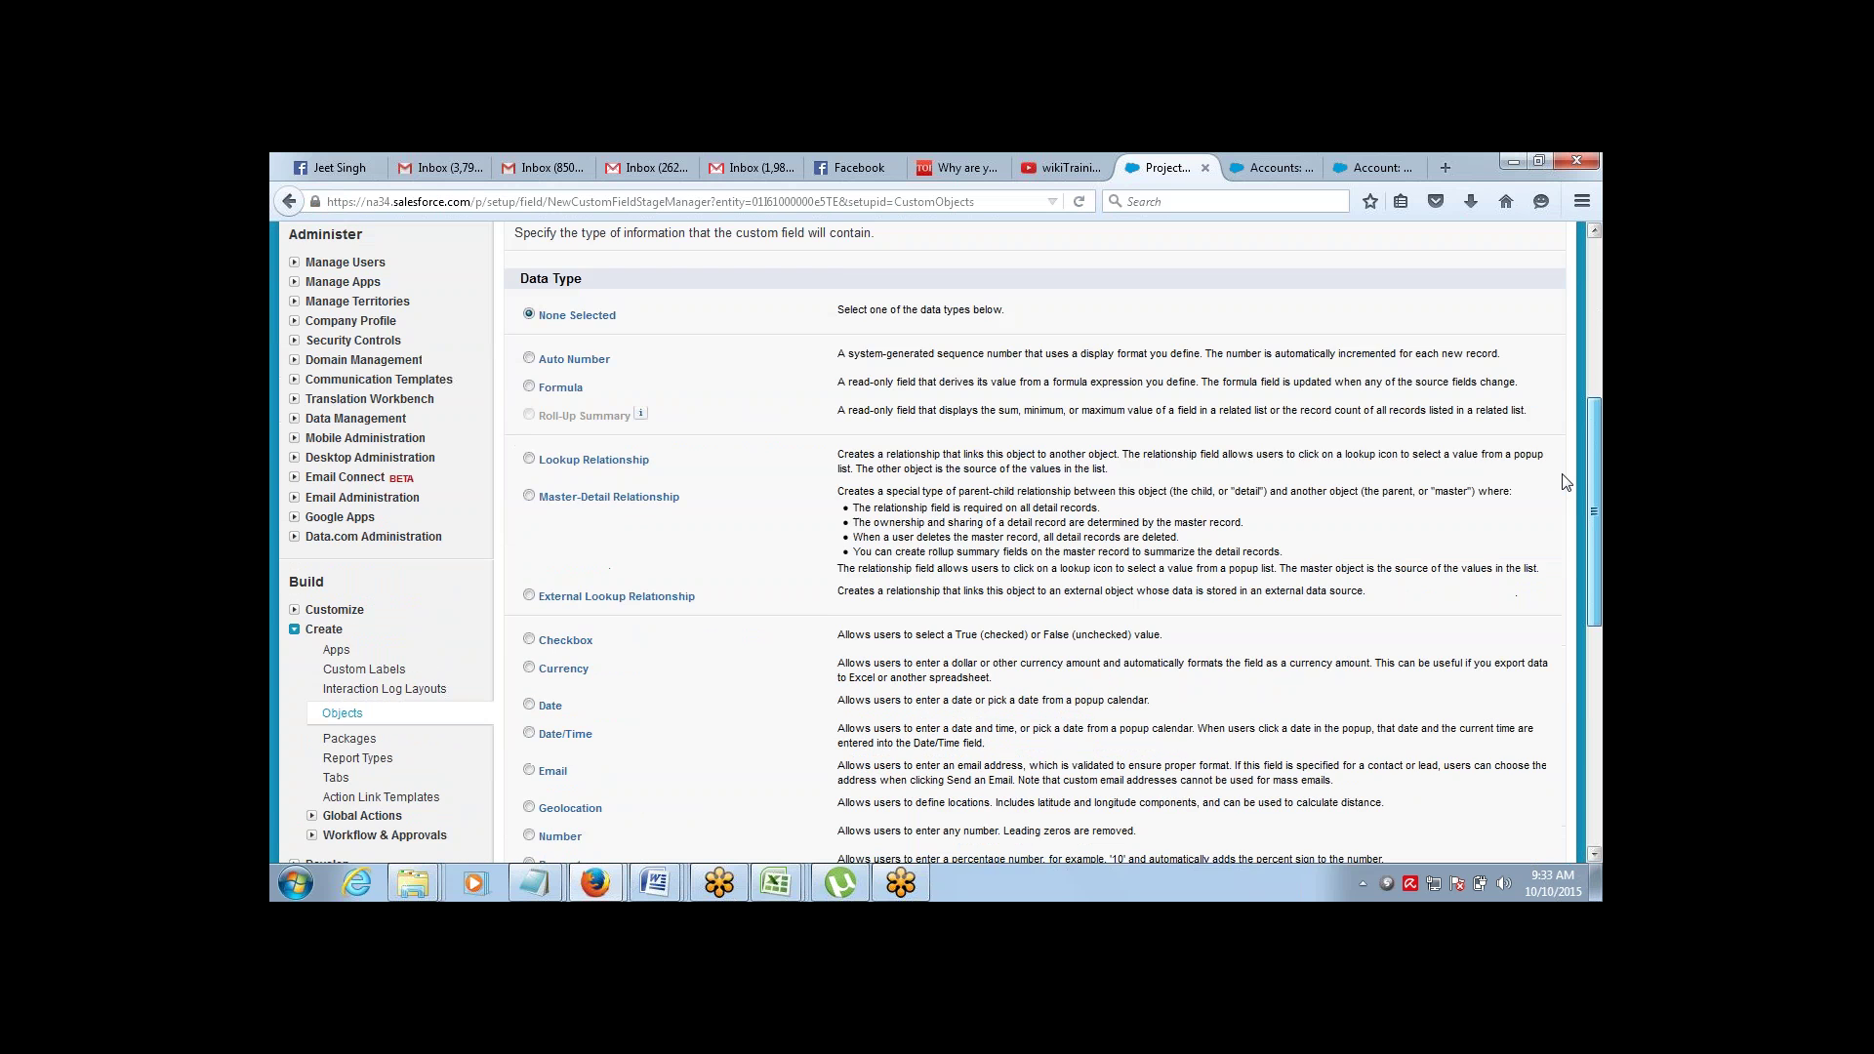
scroll(1565, 483, "down", 5)
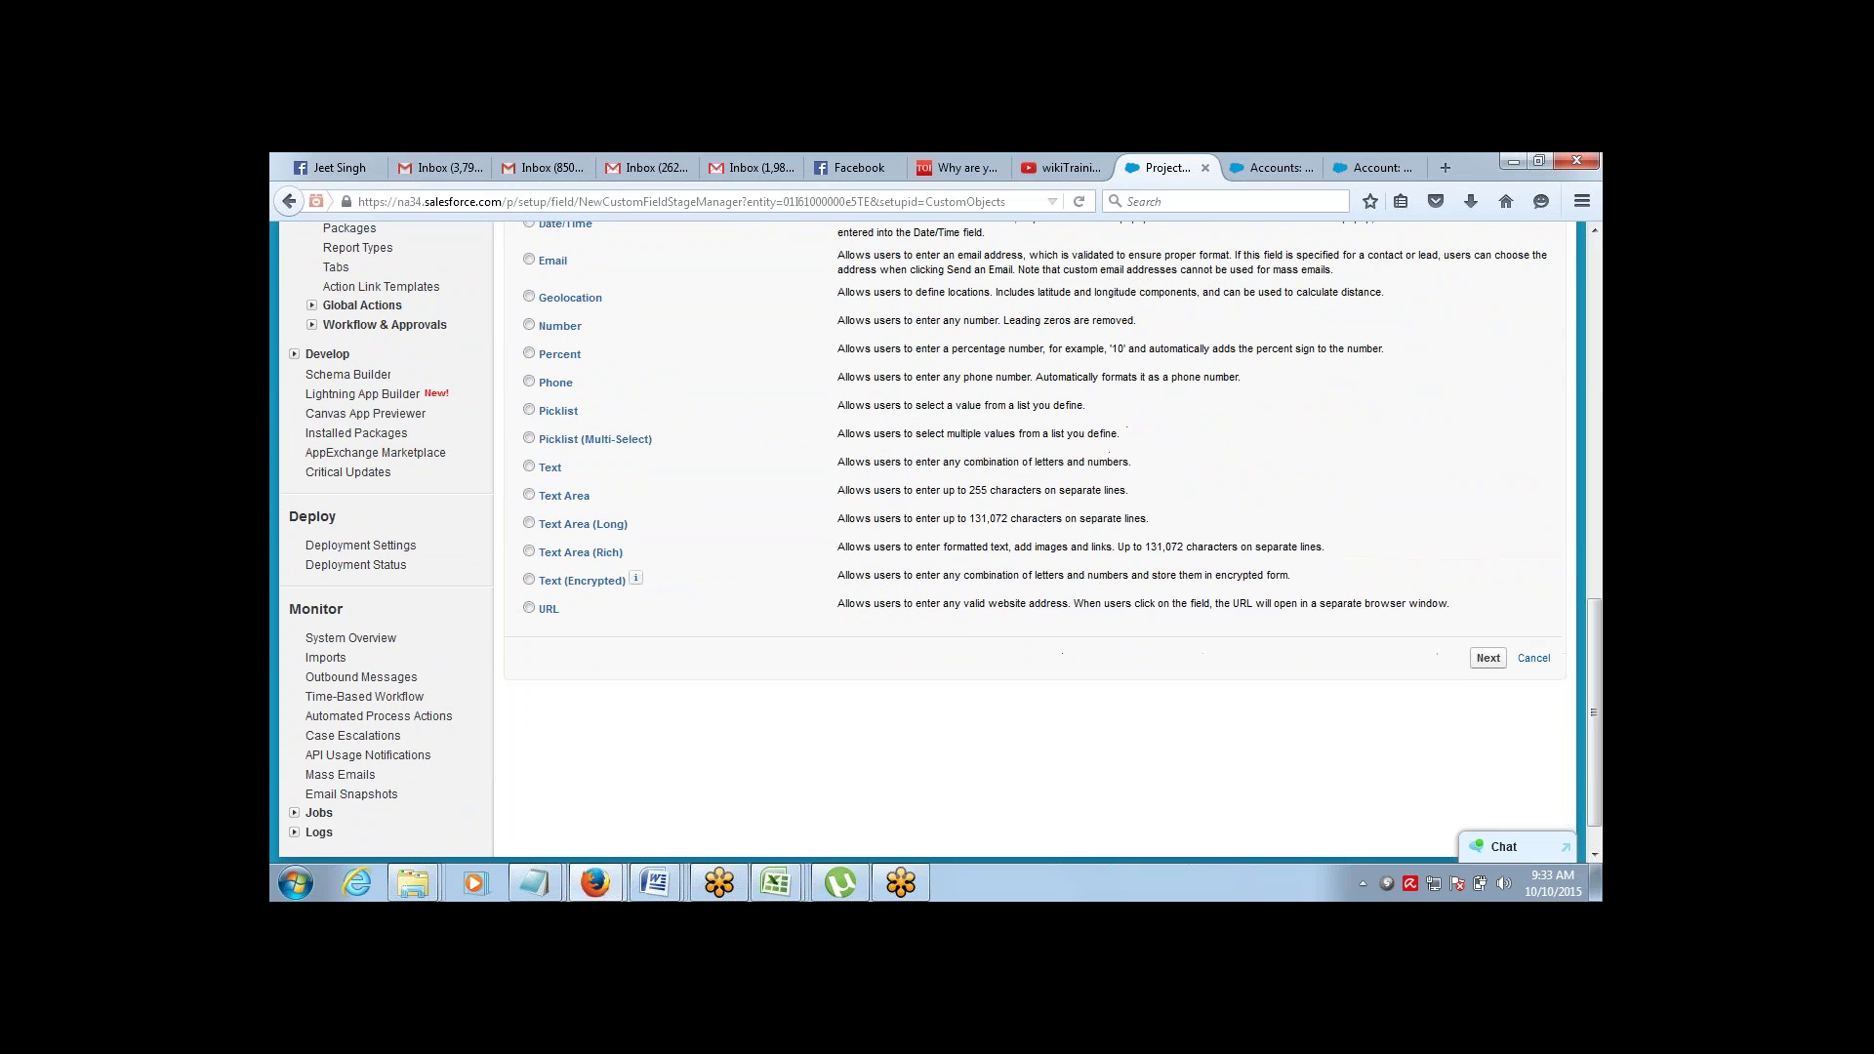
left_click(529, 410)
left_click(1486, 660)
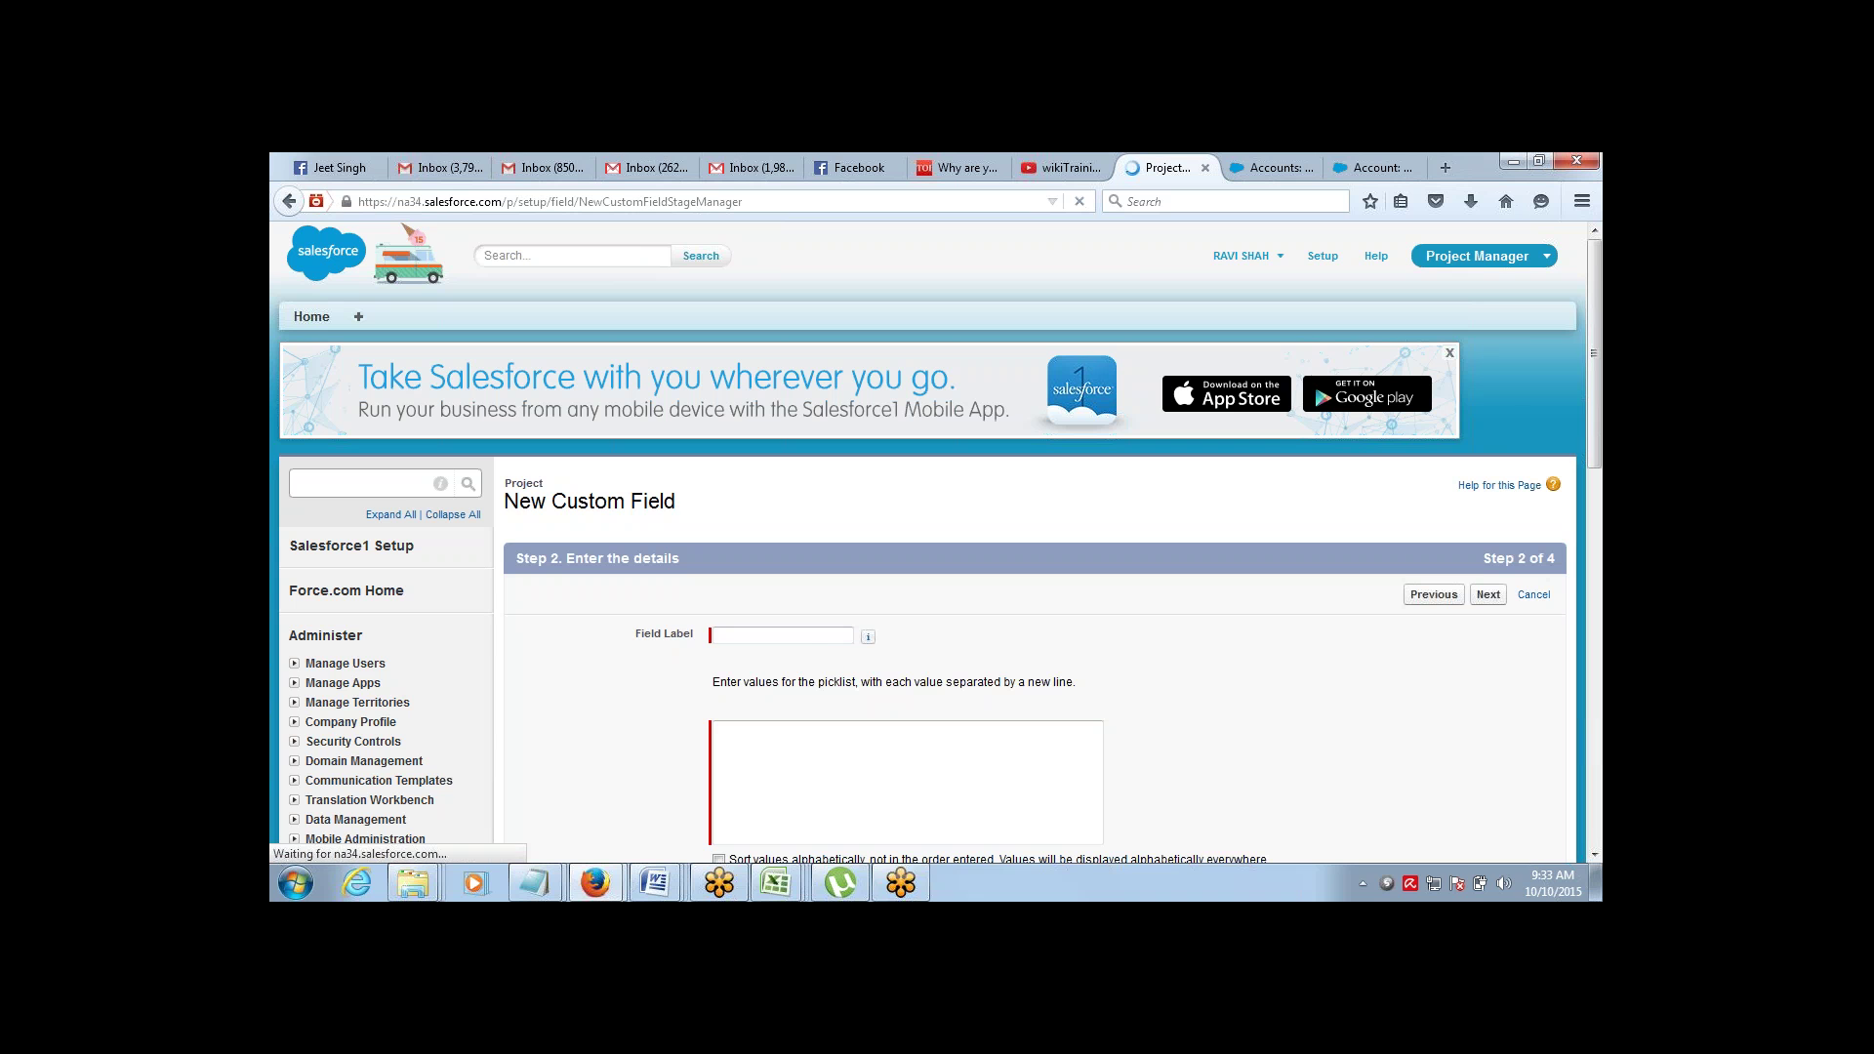
Label the picklist field Status, enter its status values on separate lines, and continue to field-level security
left_click(824, 635)
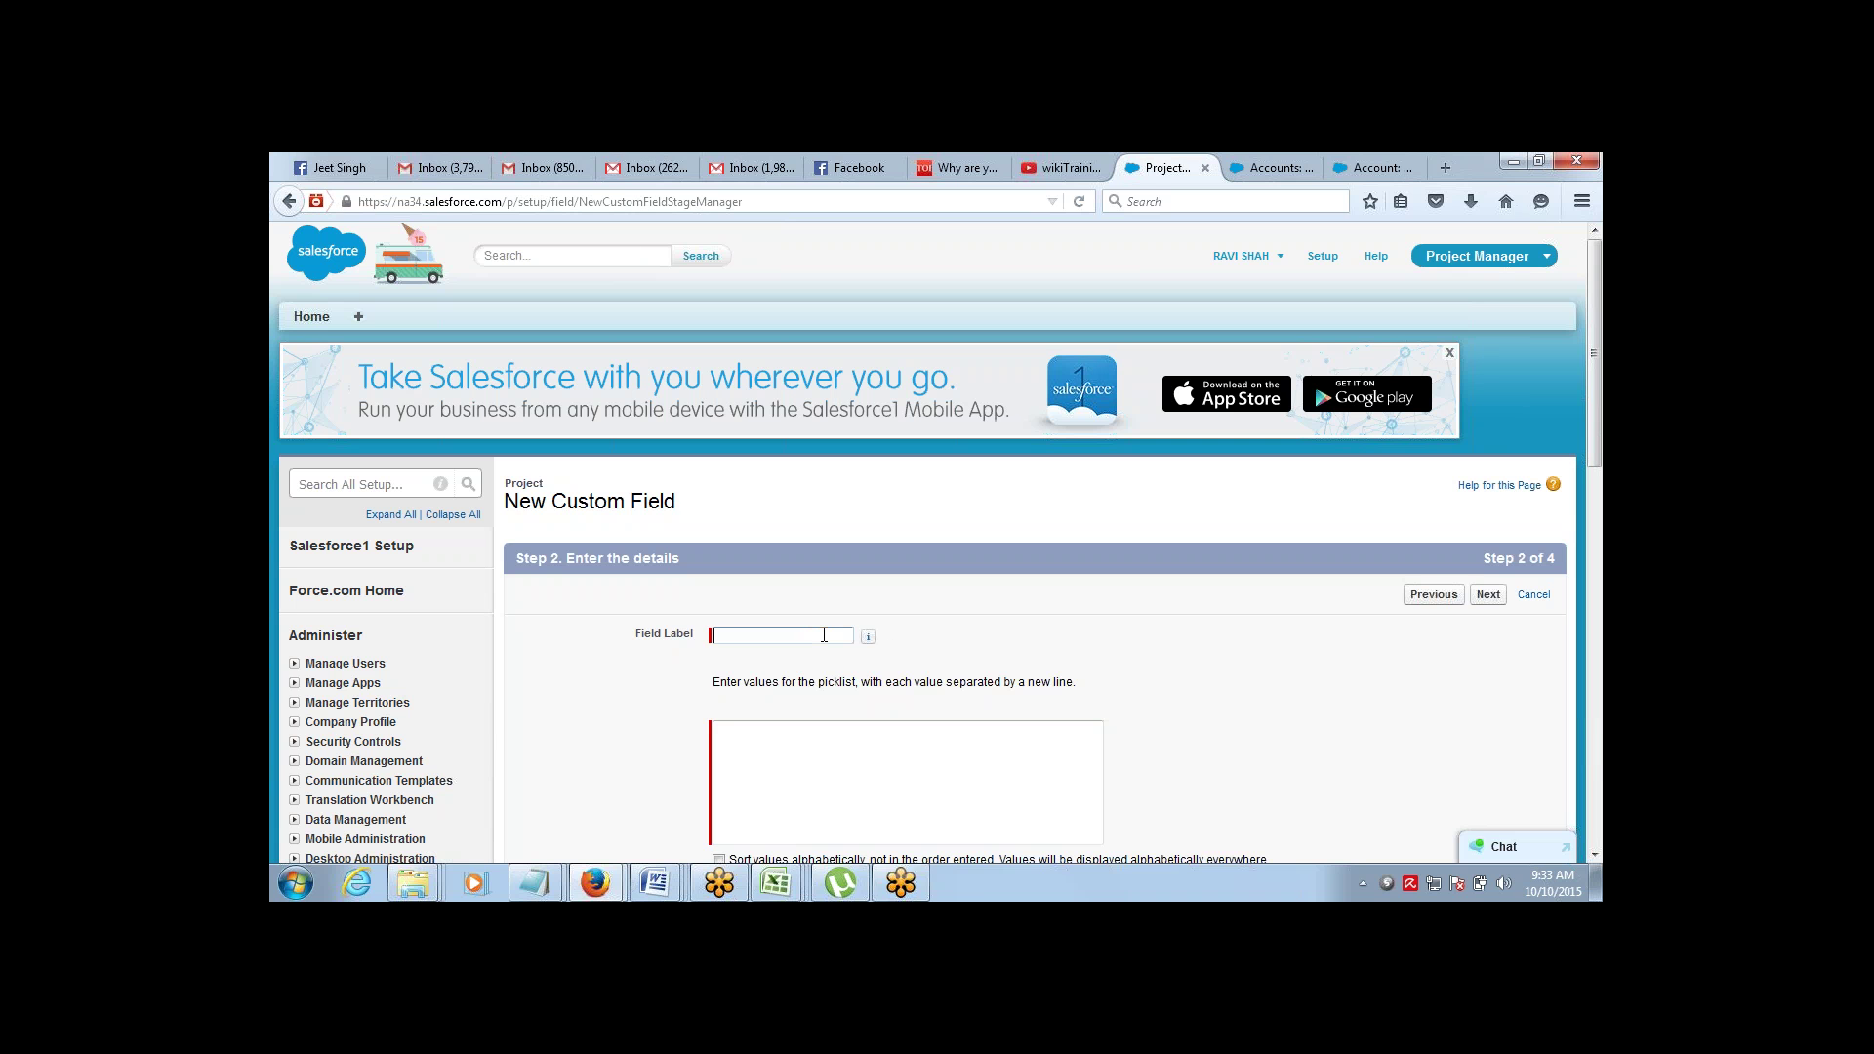
type("Status")
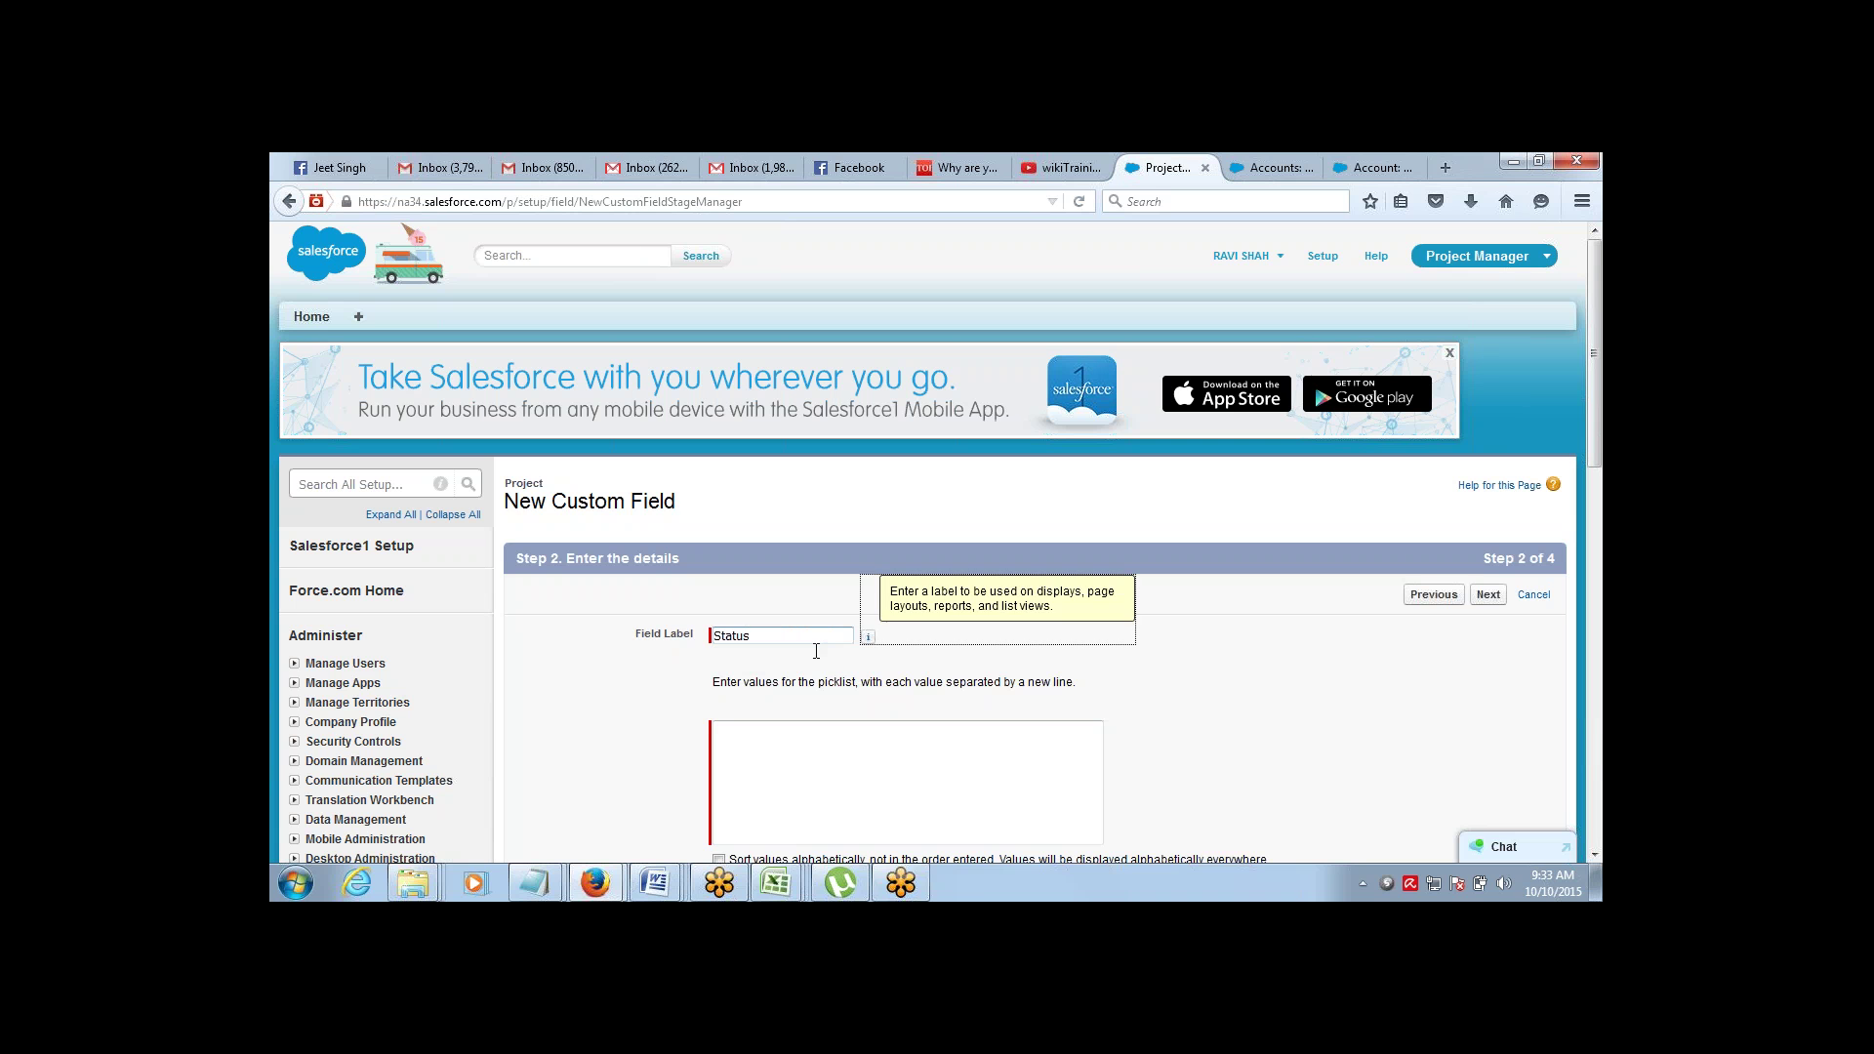
left_click(784, 745)
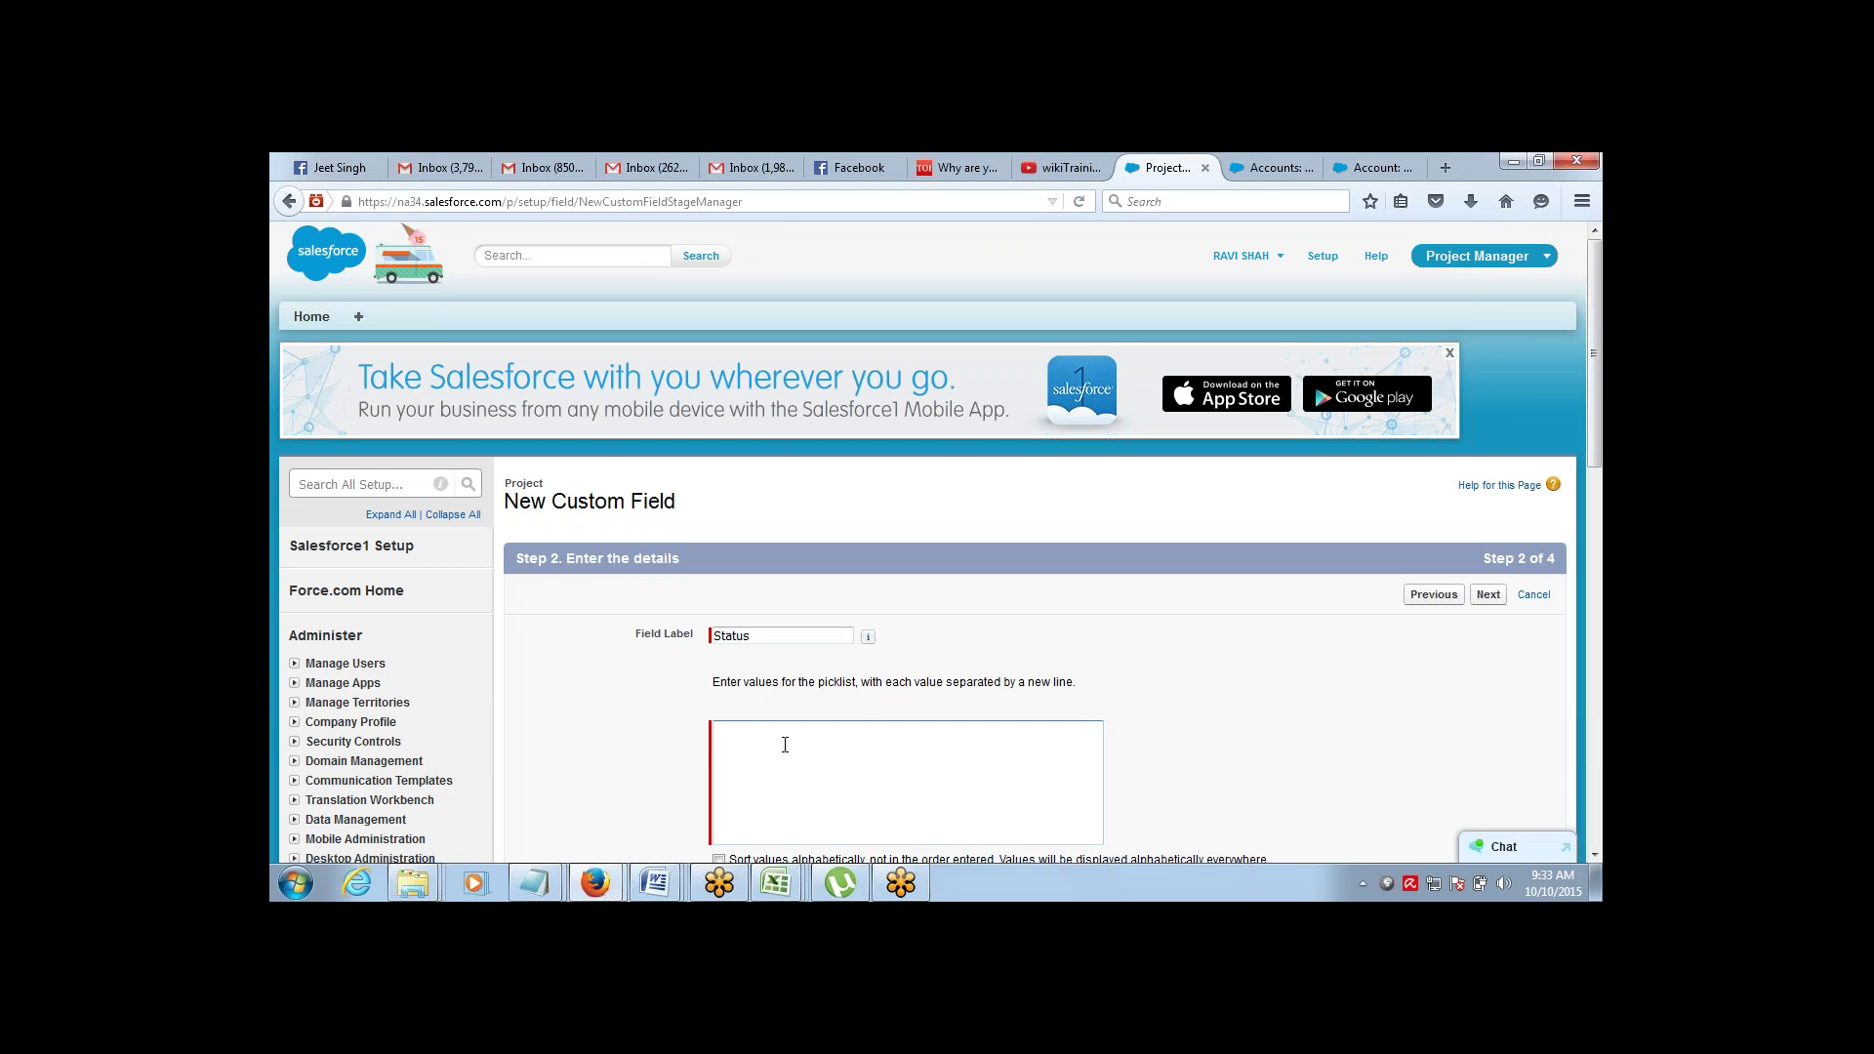
type("Tart")
type("t Started")
key("End")
type("om")
left_click(1481, 597)
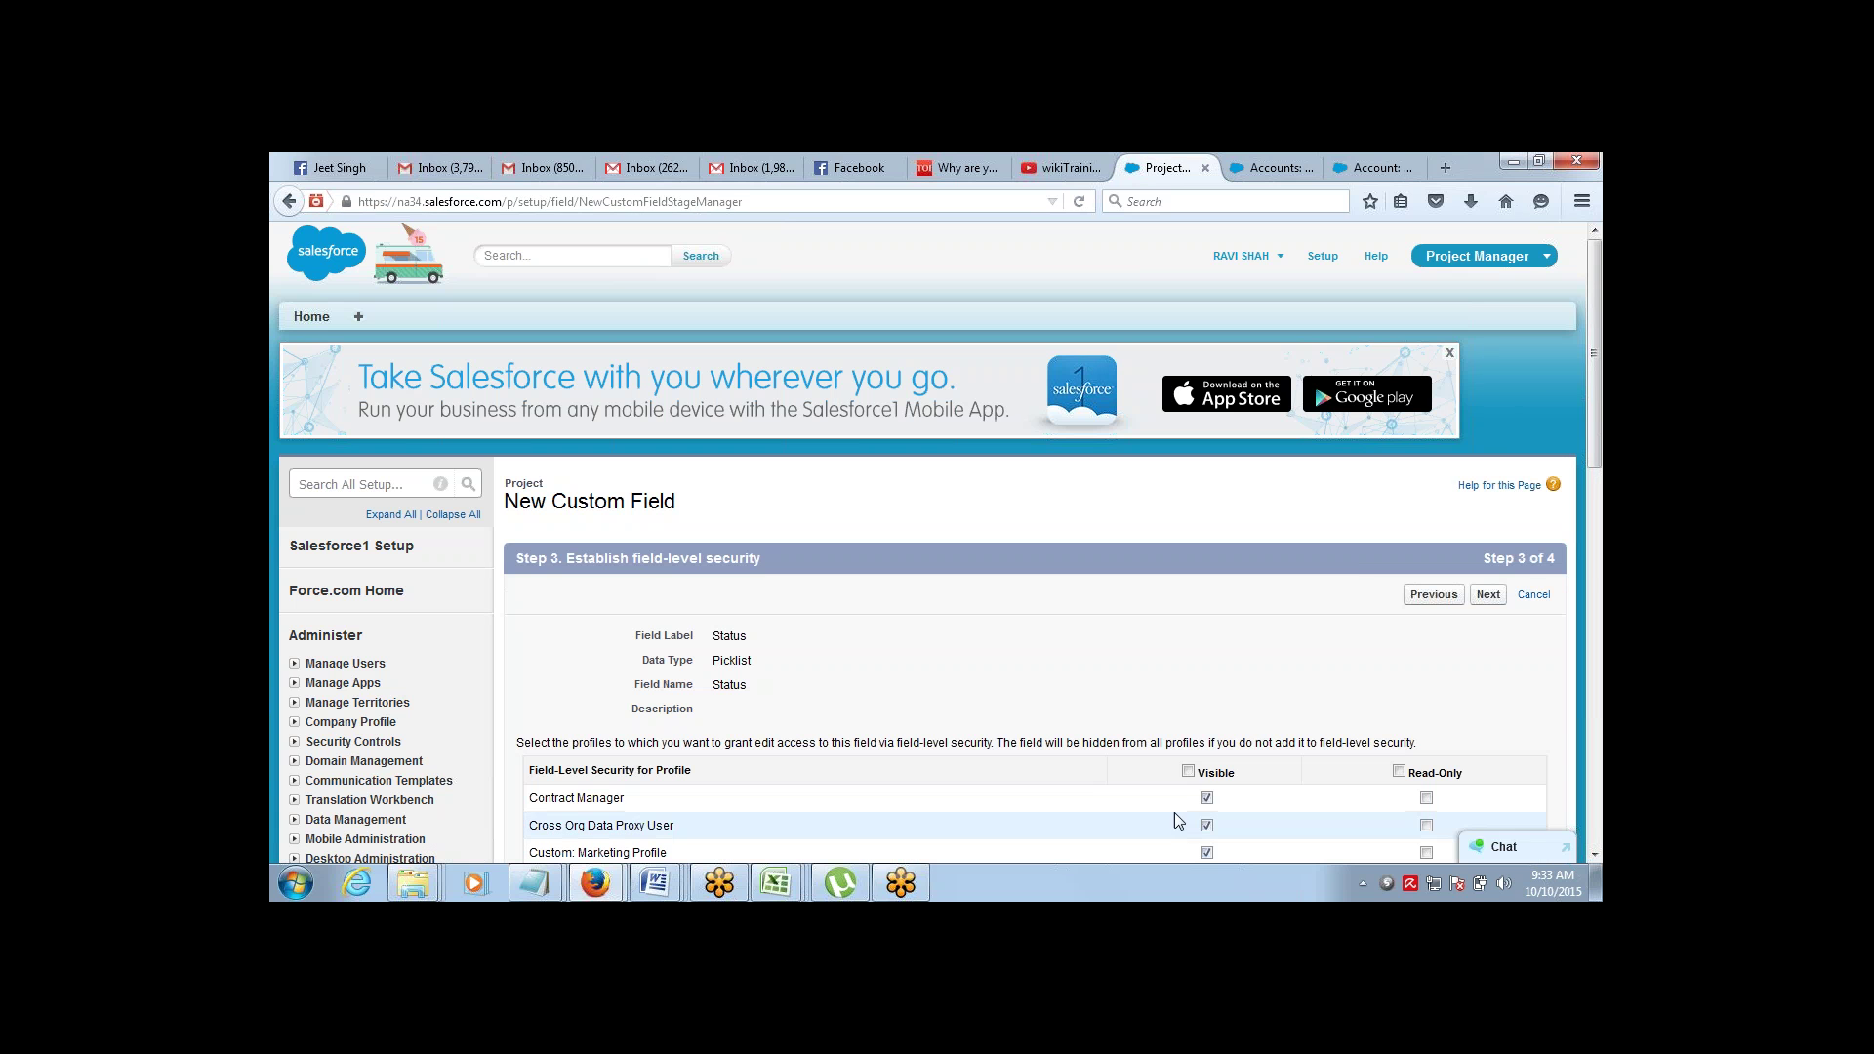
Make the Status field visible to all profiles and save it with the default page layout selection
left_click(1189, 771)
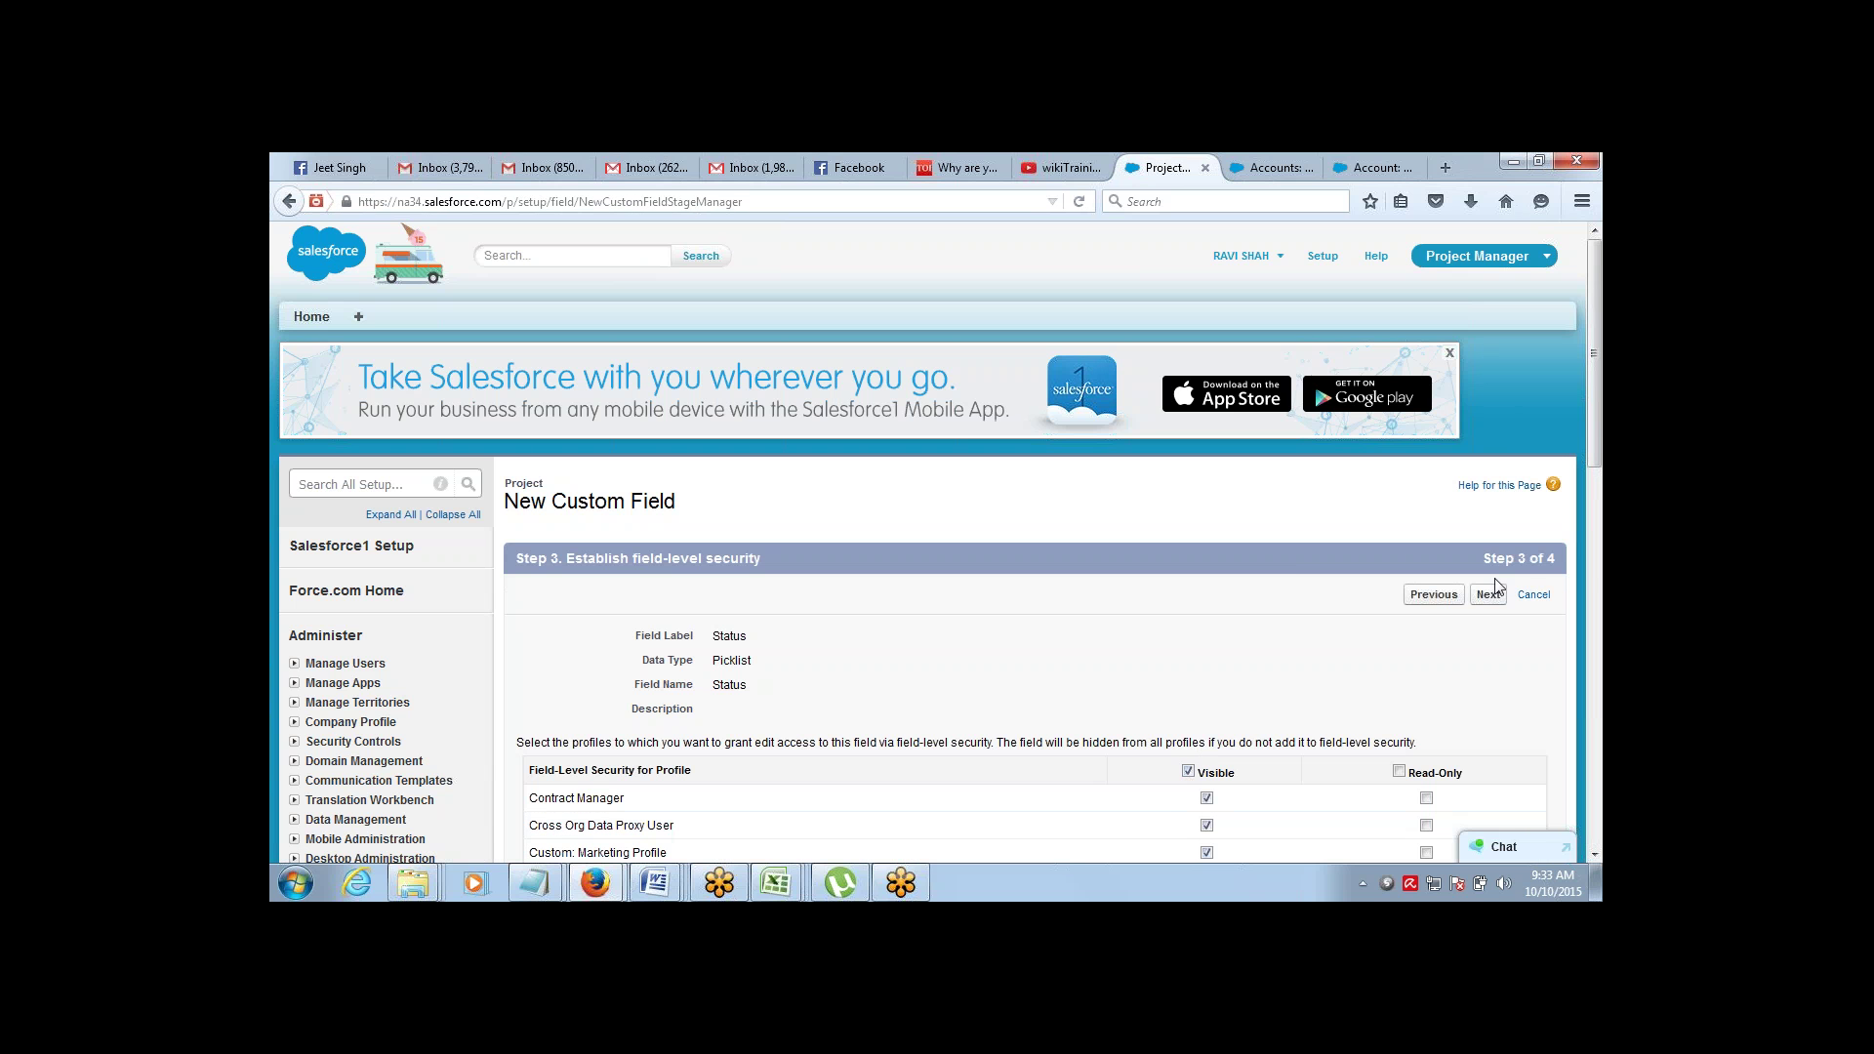
left_click(1490, 598)
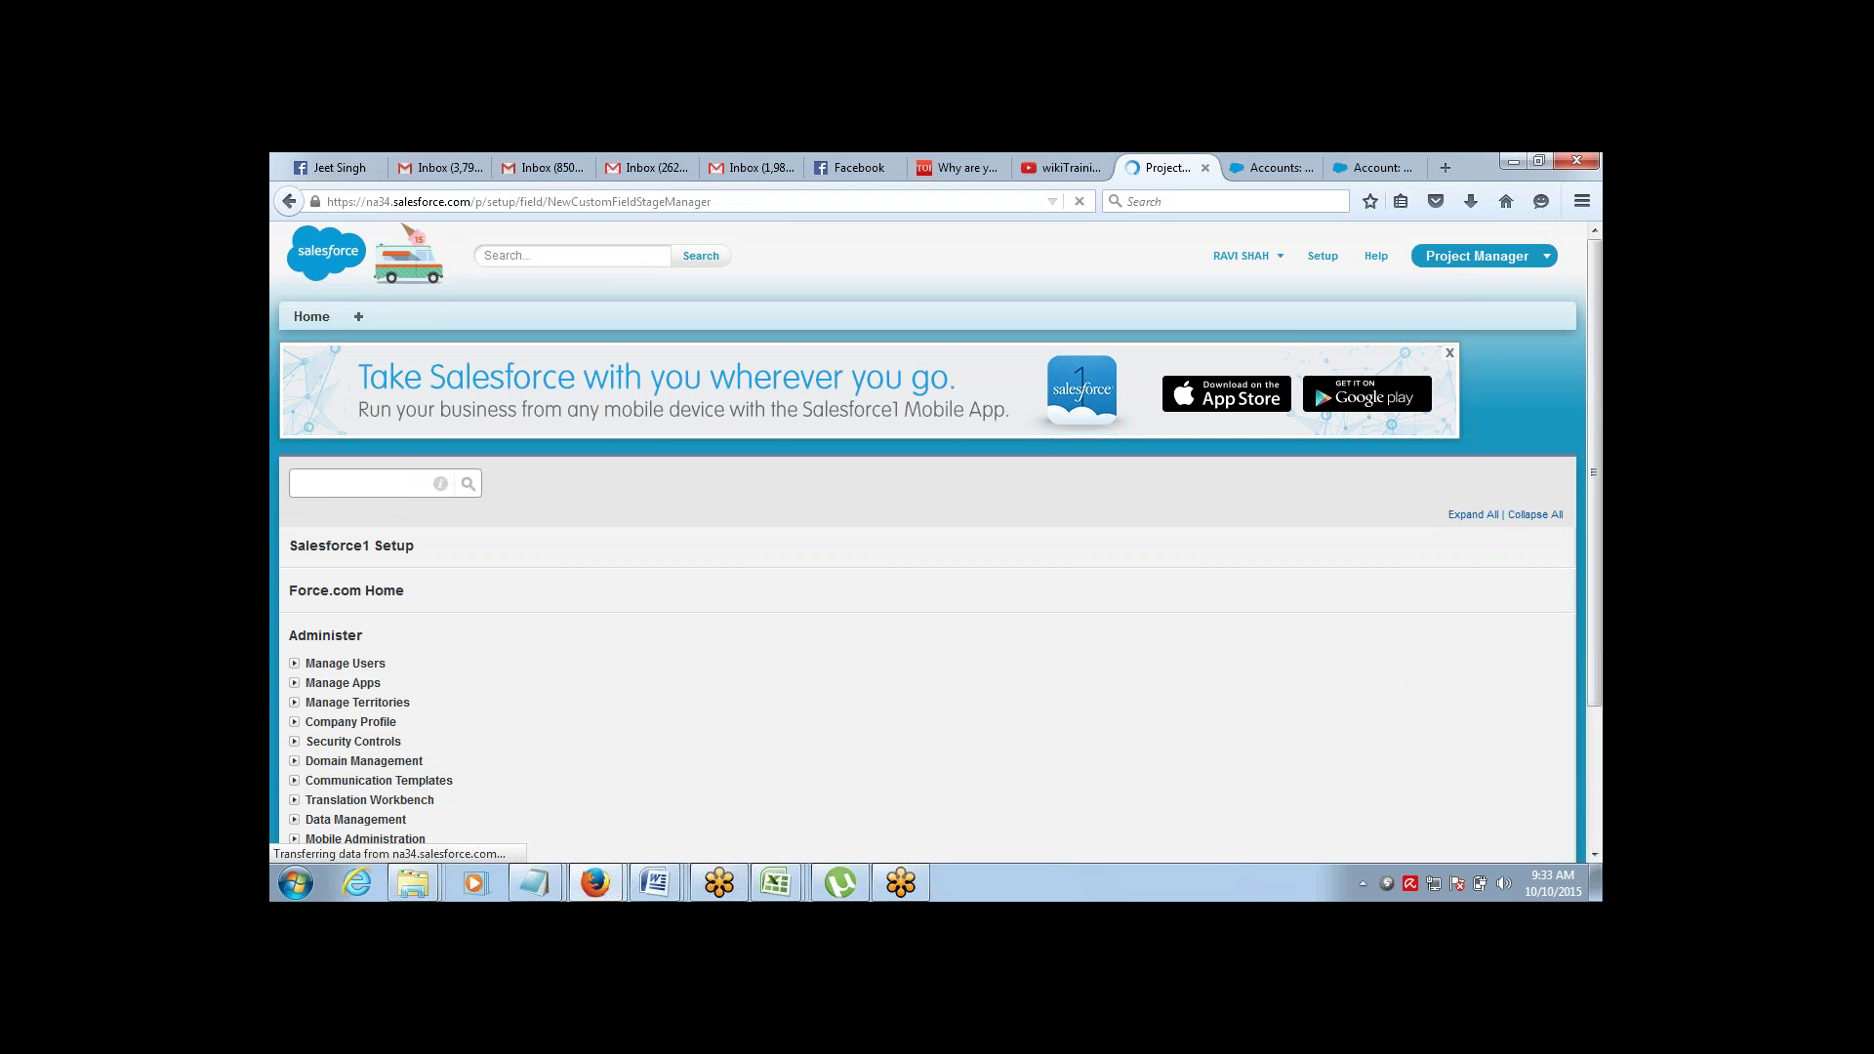
left_click(1484, 595)
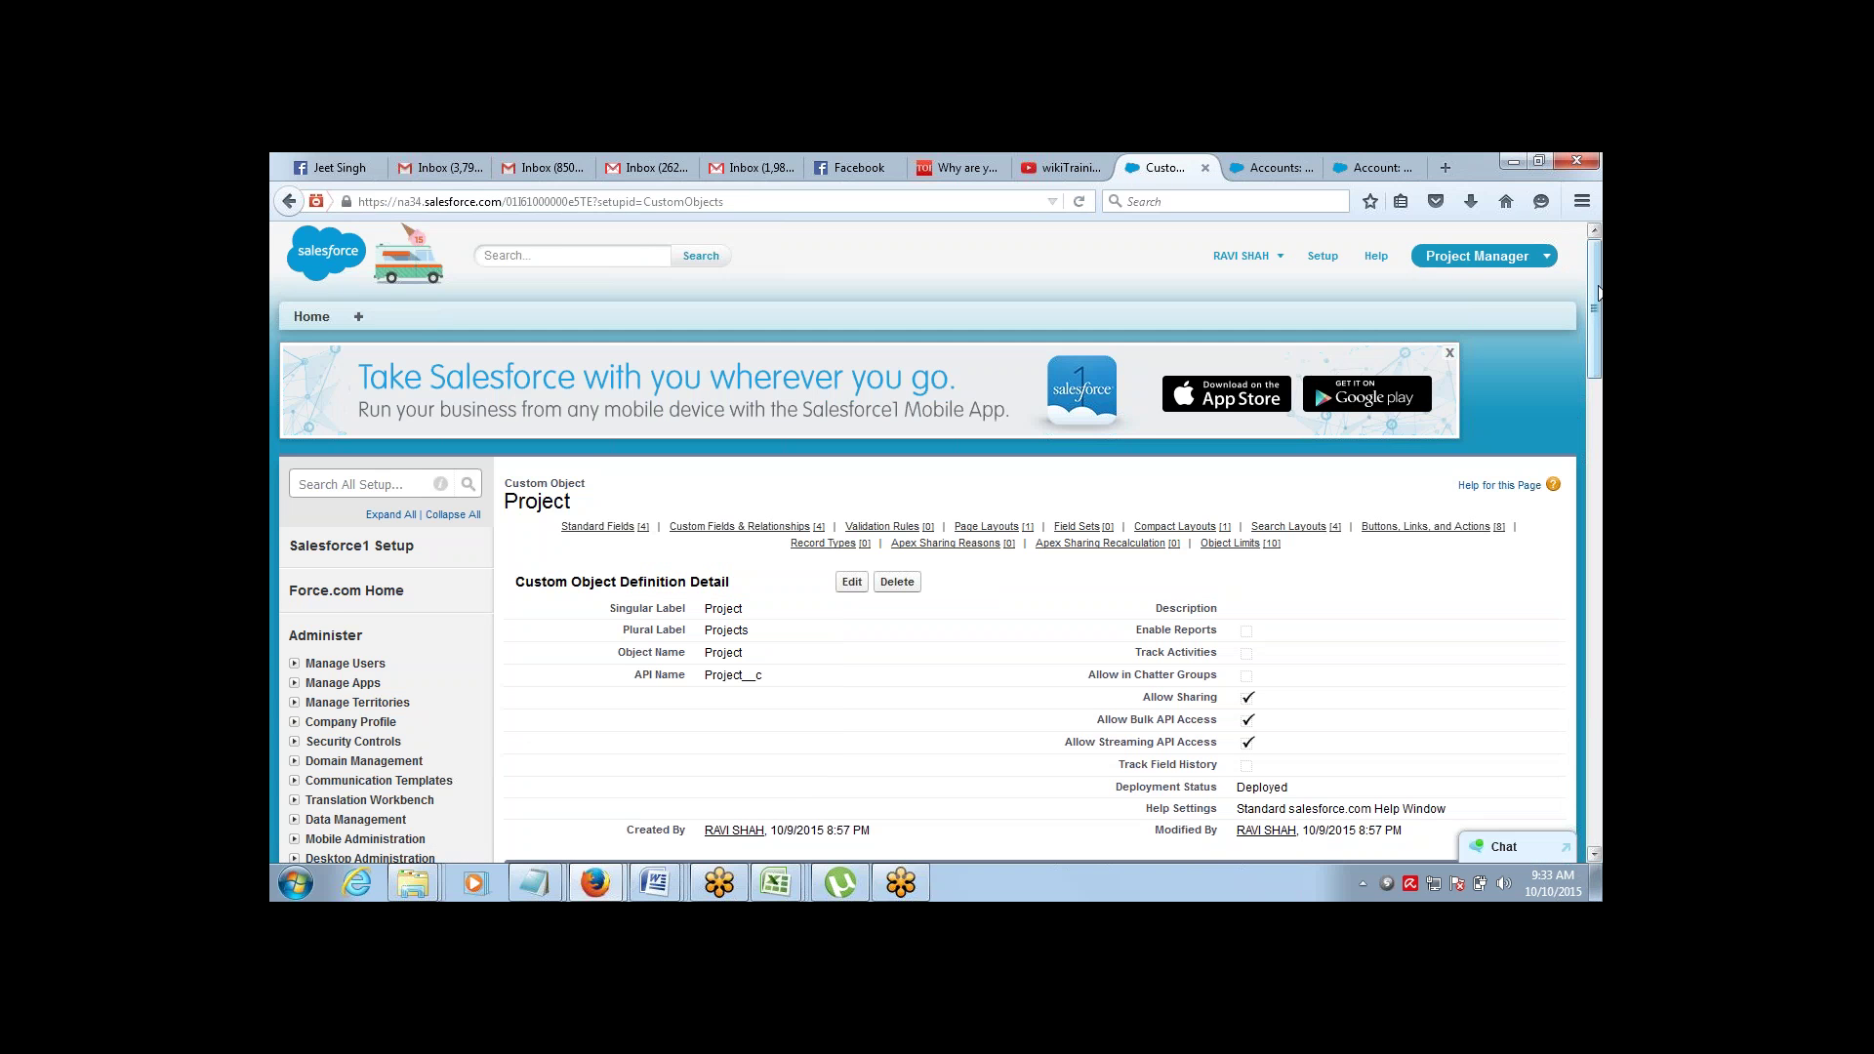
Review the Project object's definition, its standard and custom fields, and the page layout sections below them
scroll(1562, 430, "down", 5)
scroll(1552, 439, "up", 5)
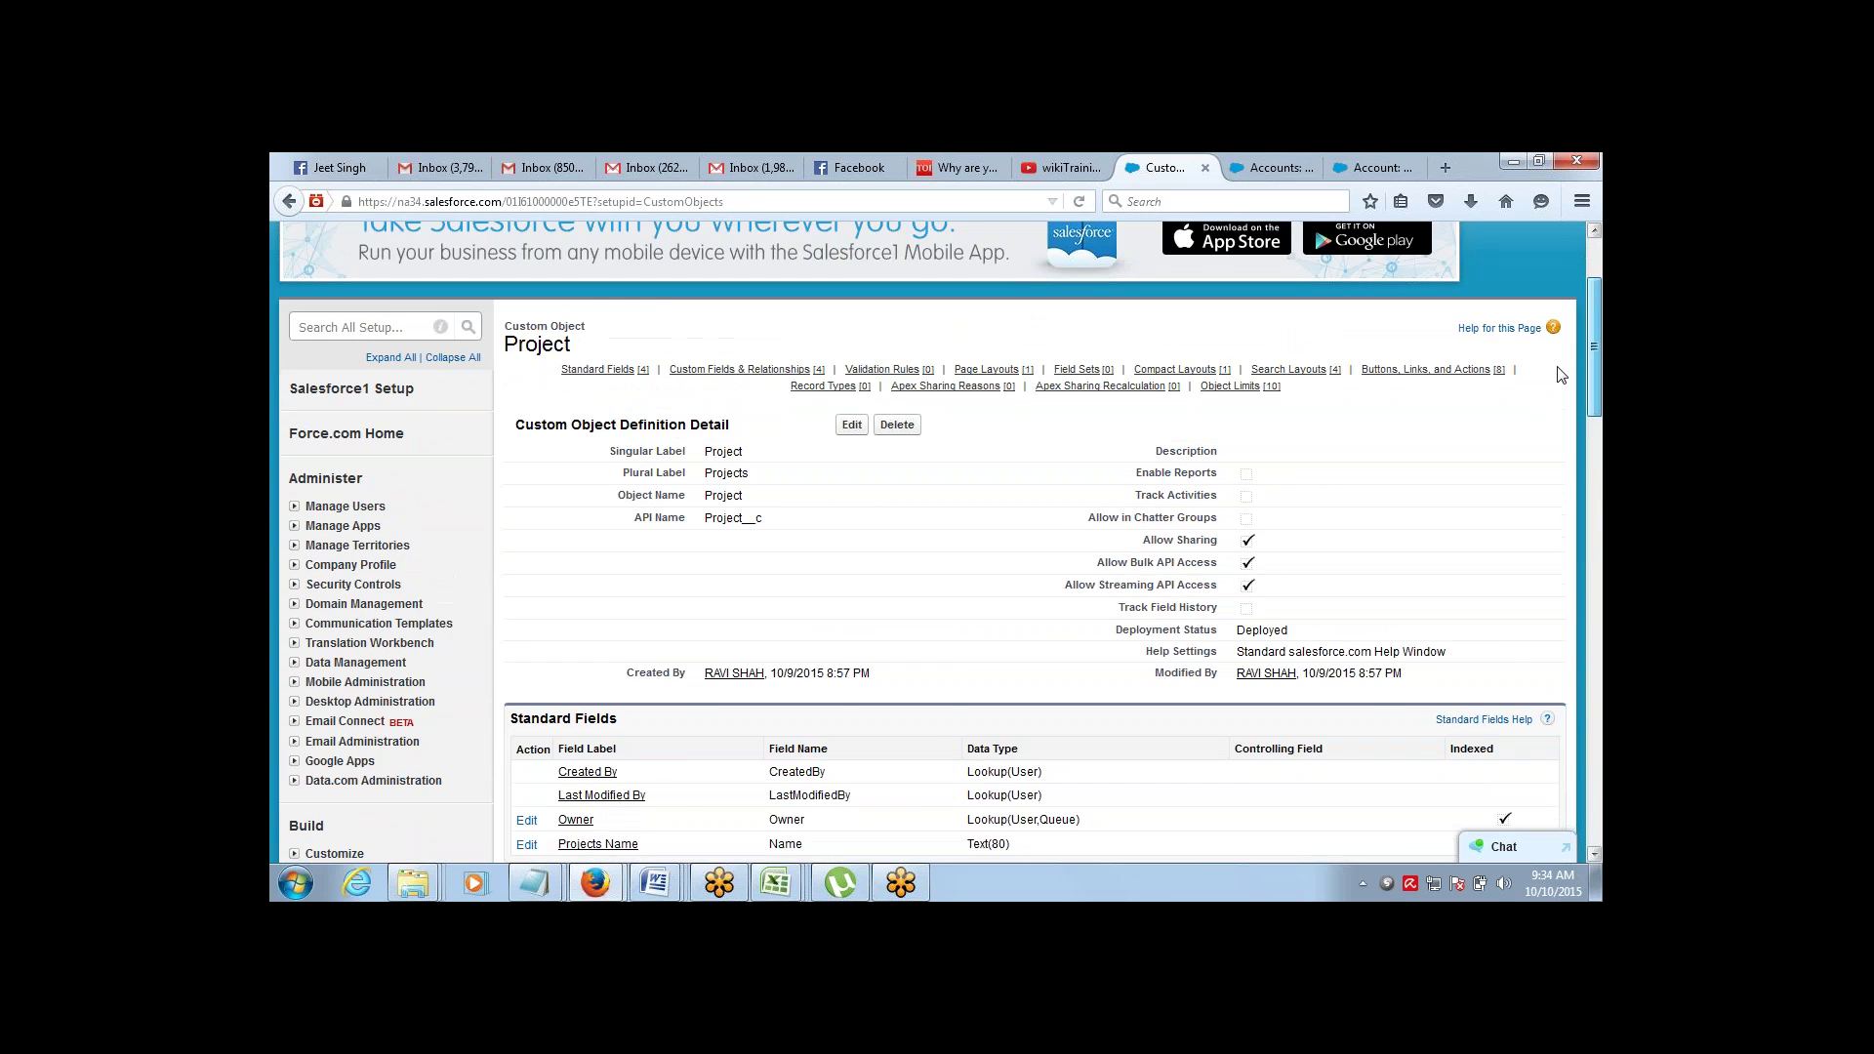
scroll(1562, 376, "down", 2)
left_click_drag(1597, 357, 1571, 417)
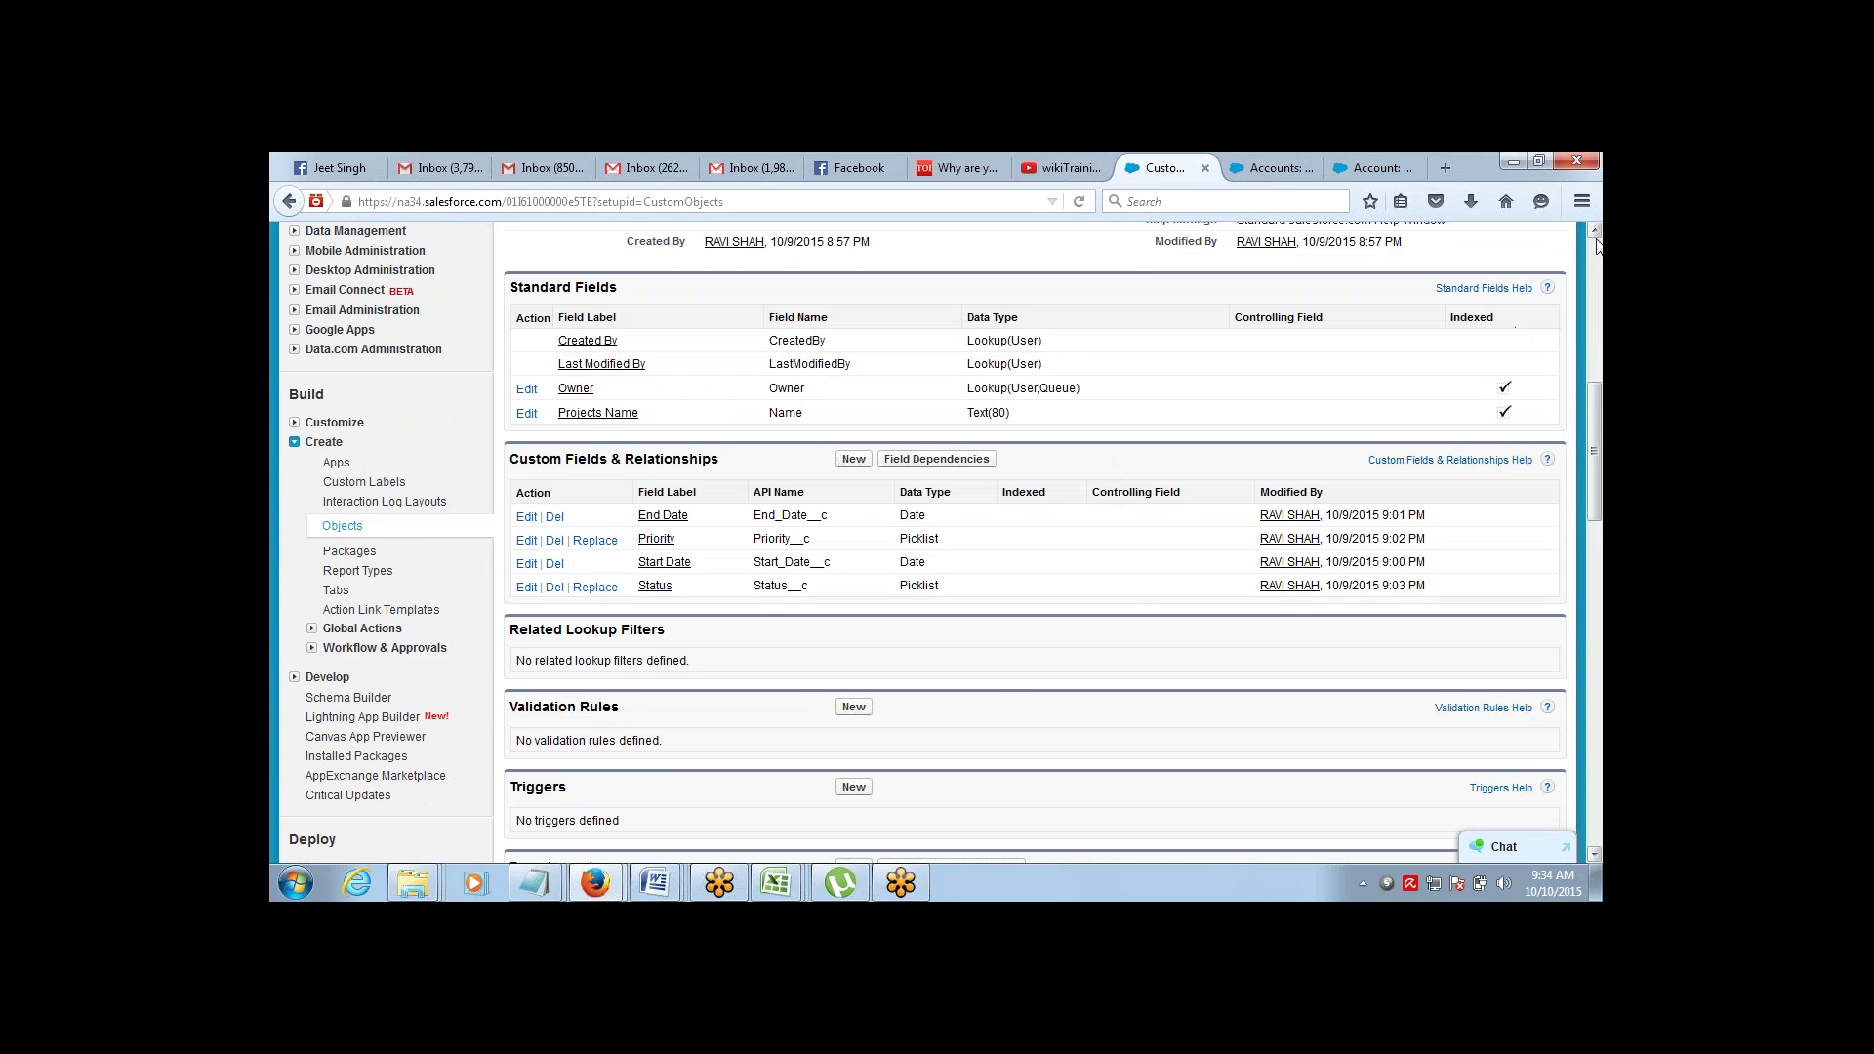
scroll(1598, 252, "up", 9)
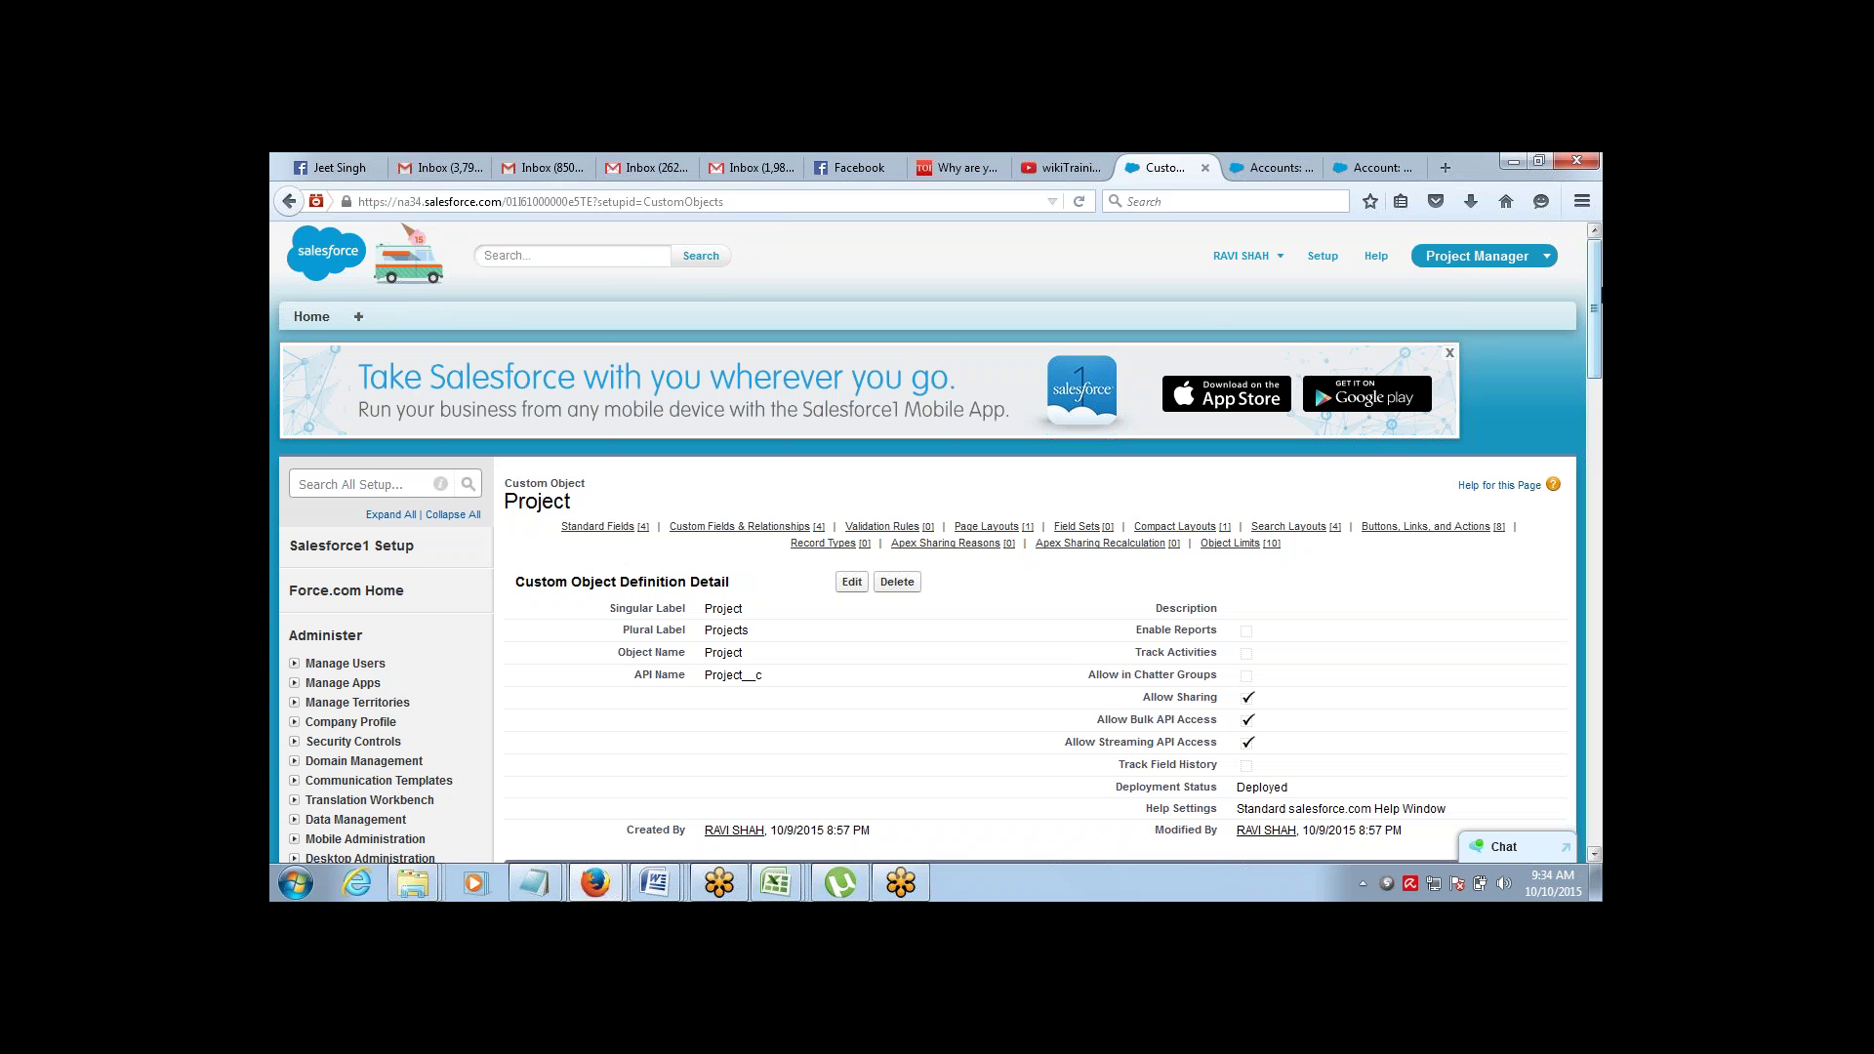
left_click_drag(1595, 290, 1595, 517)
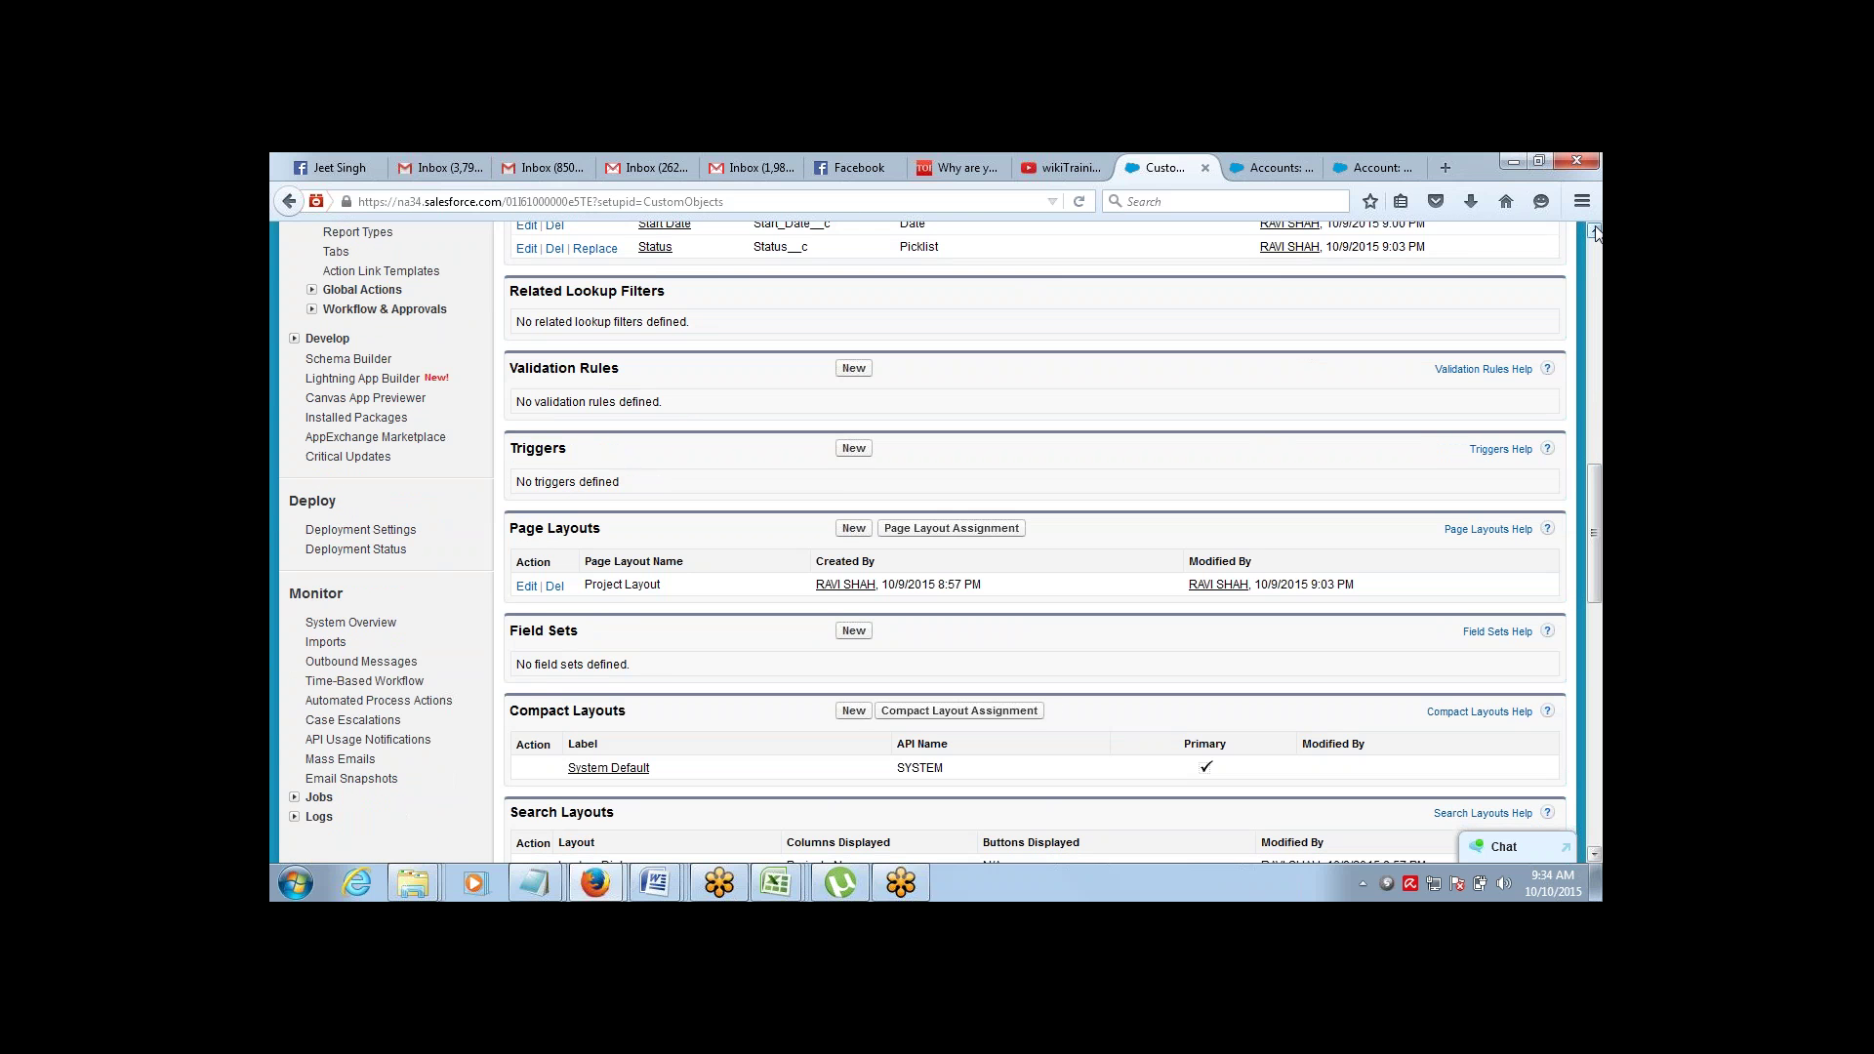
scroll(1595, 231, "up", 3)
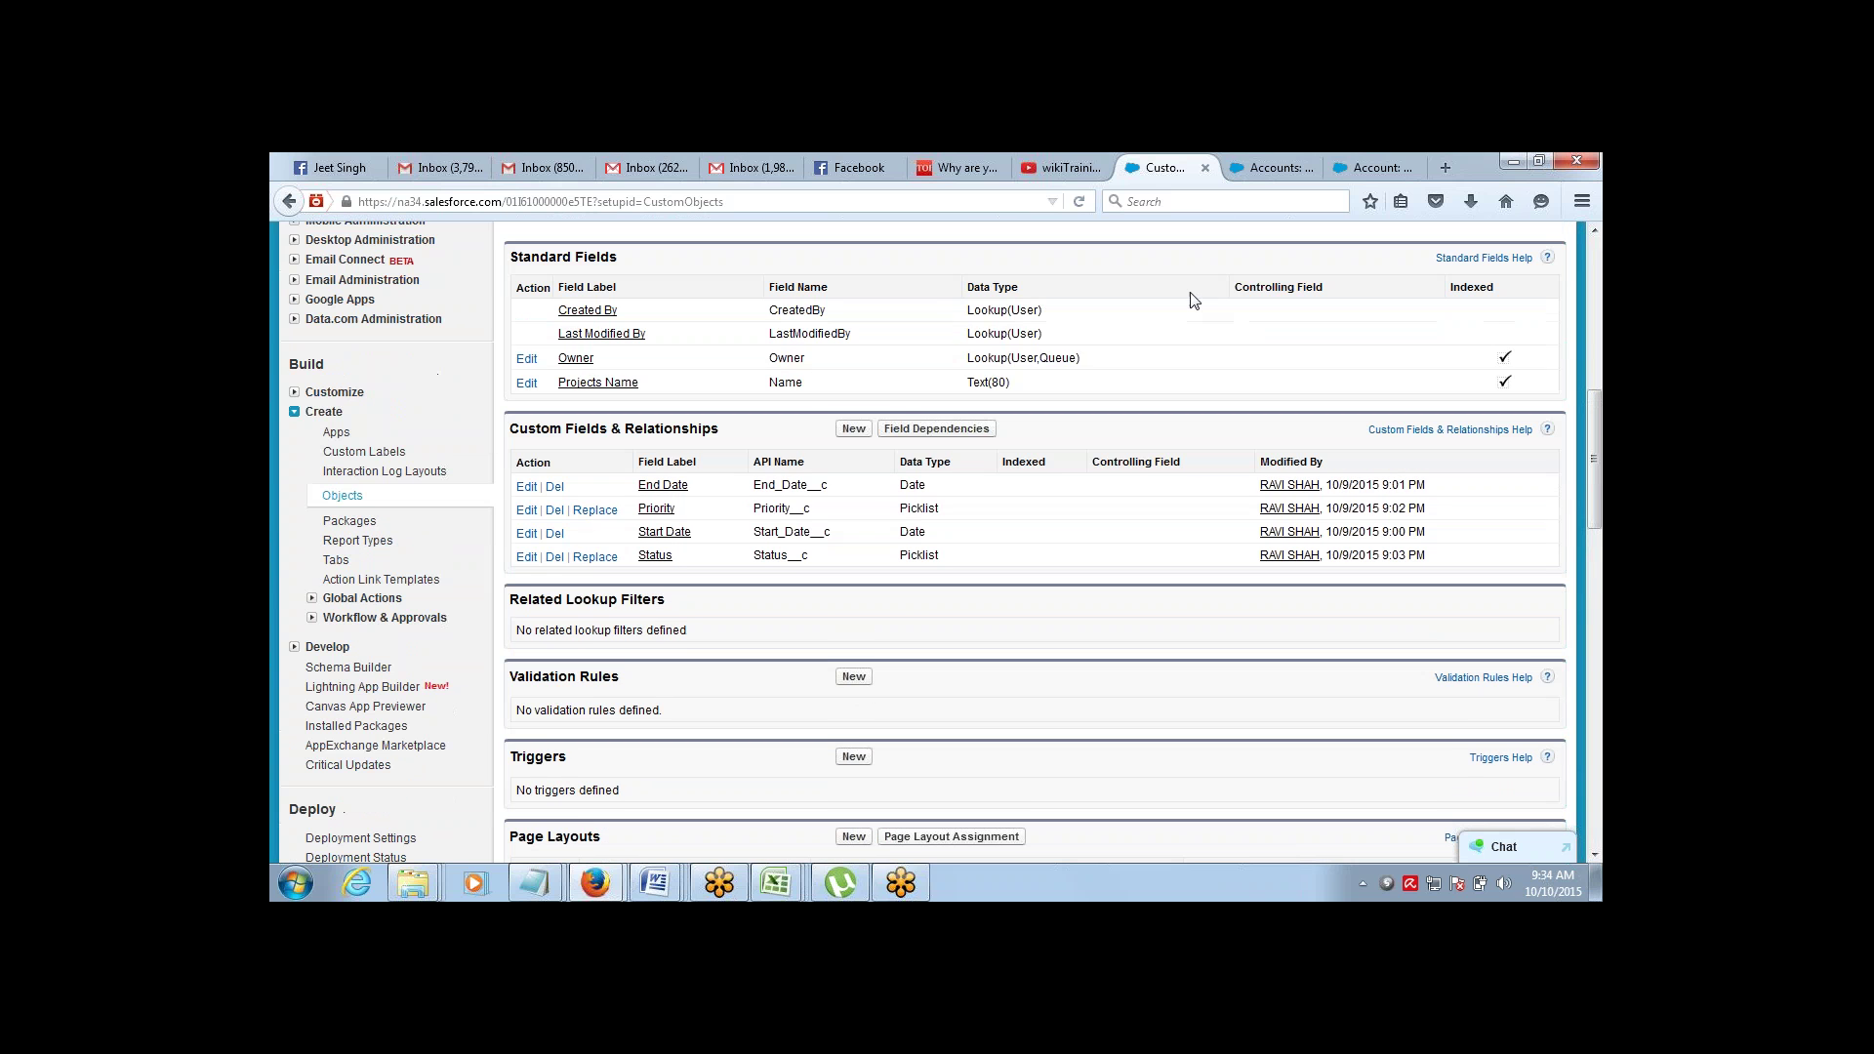
Start a new custom object tab for the Project object with the Box tab style and continue to the profile settings
left_click(337, 562)
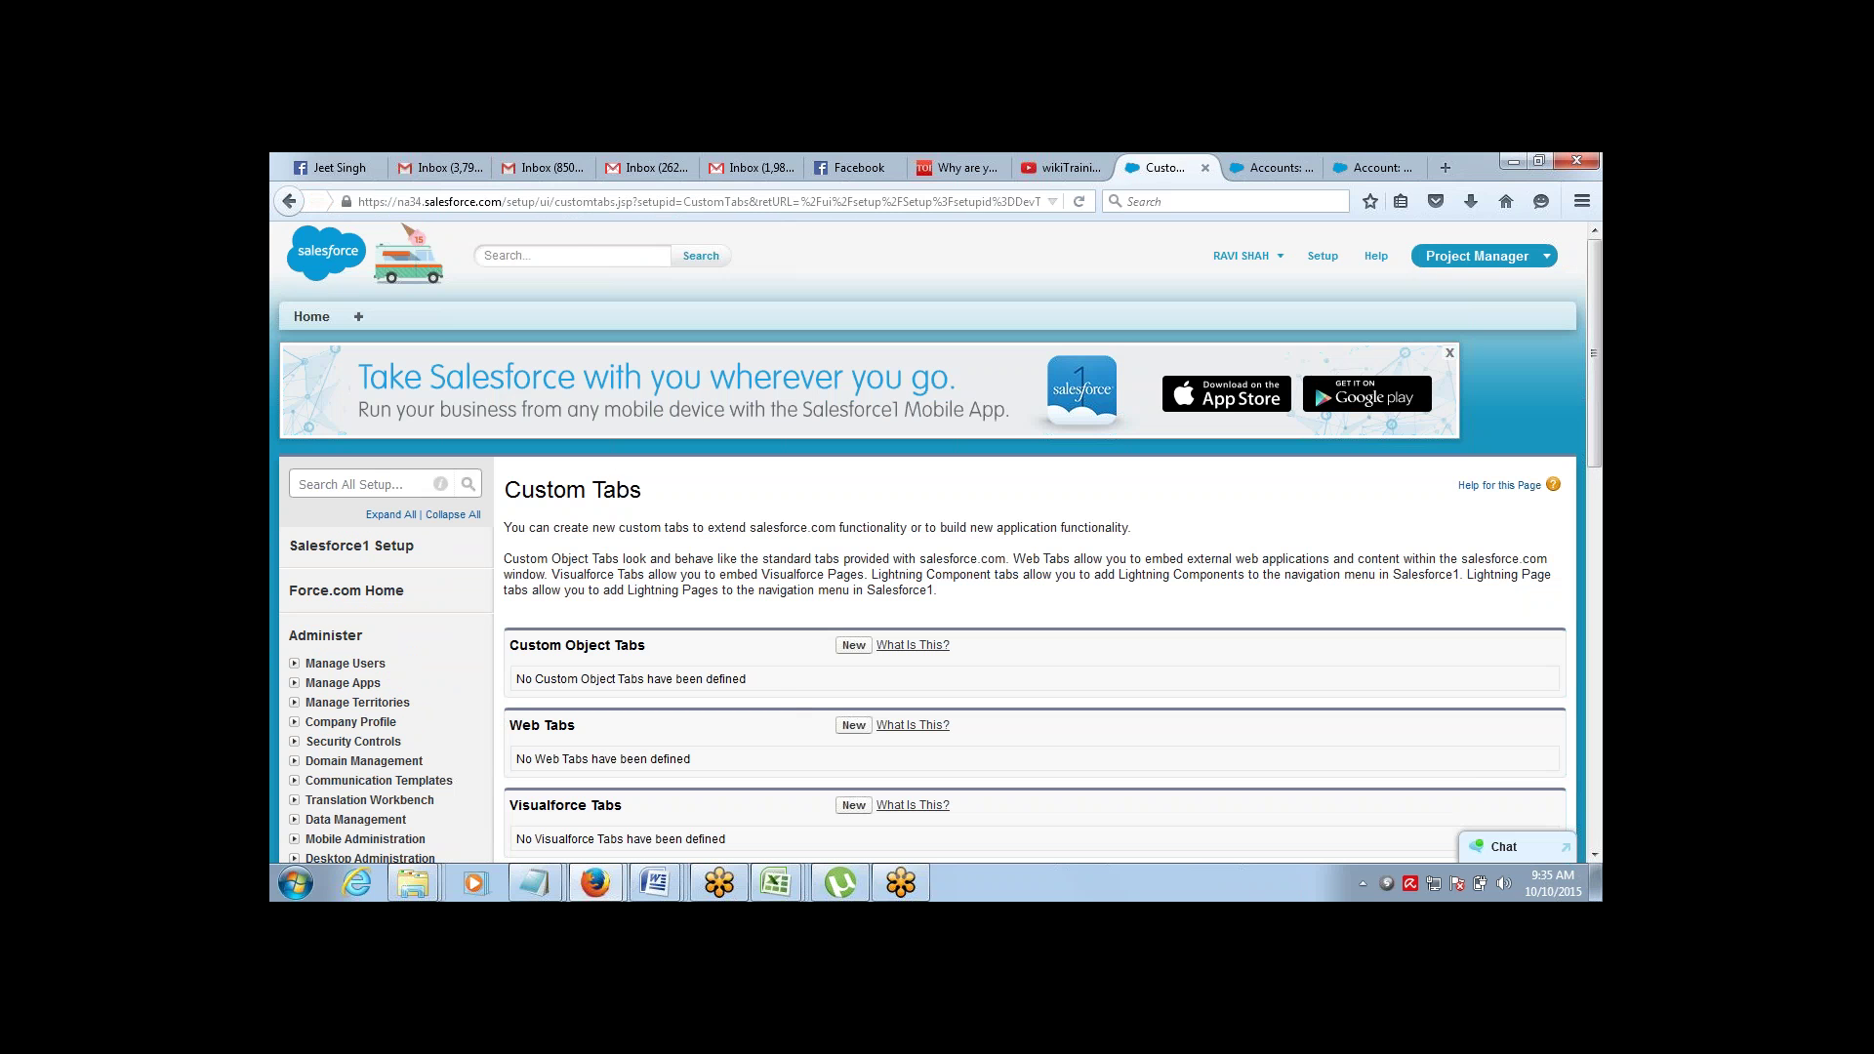
left_click(855, 646)
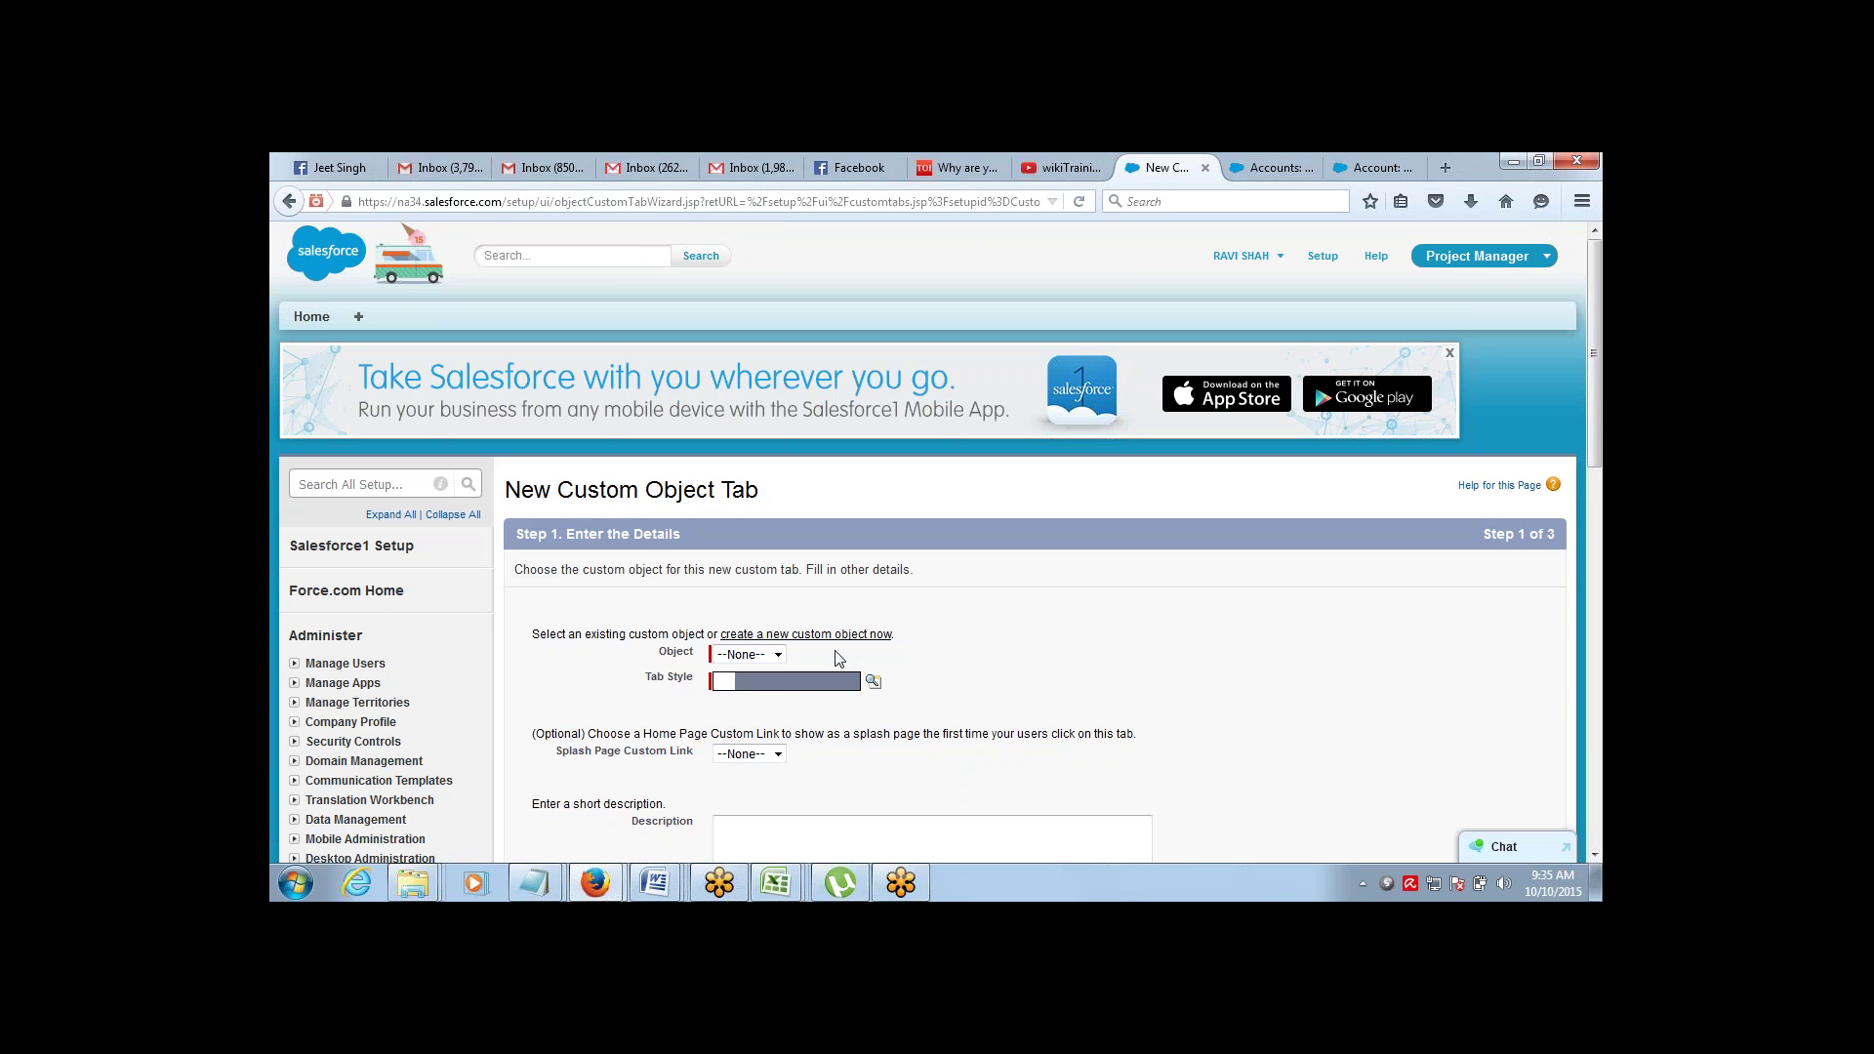
left_click(780, 655)
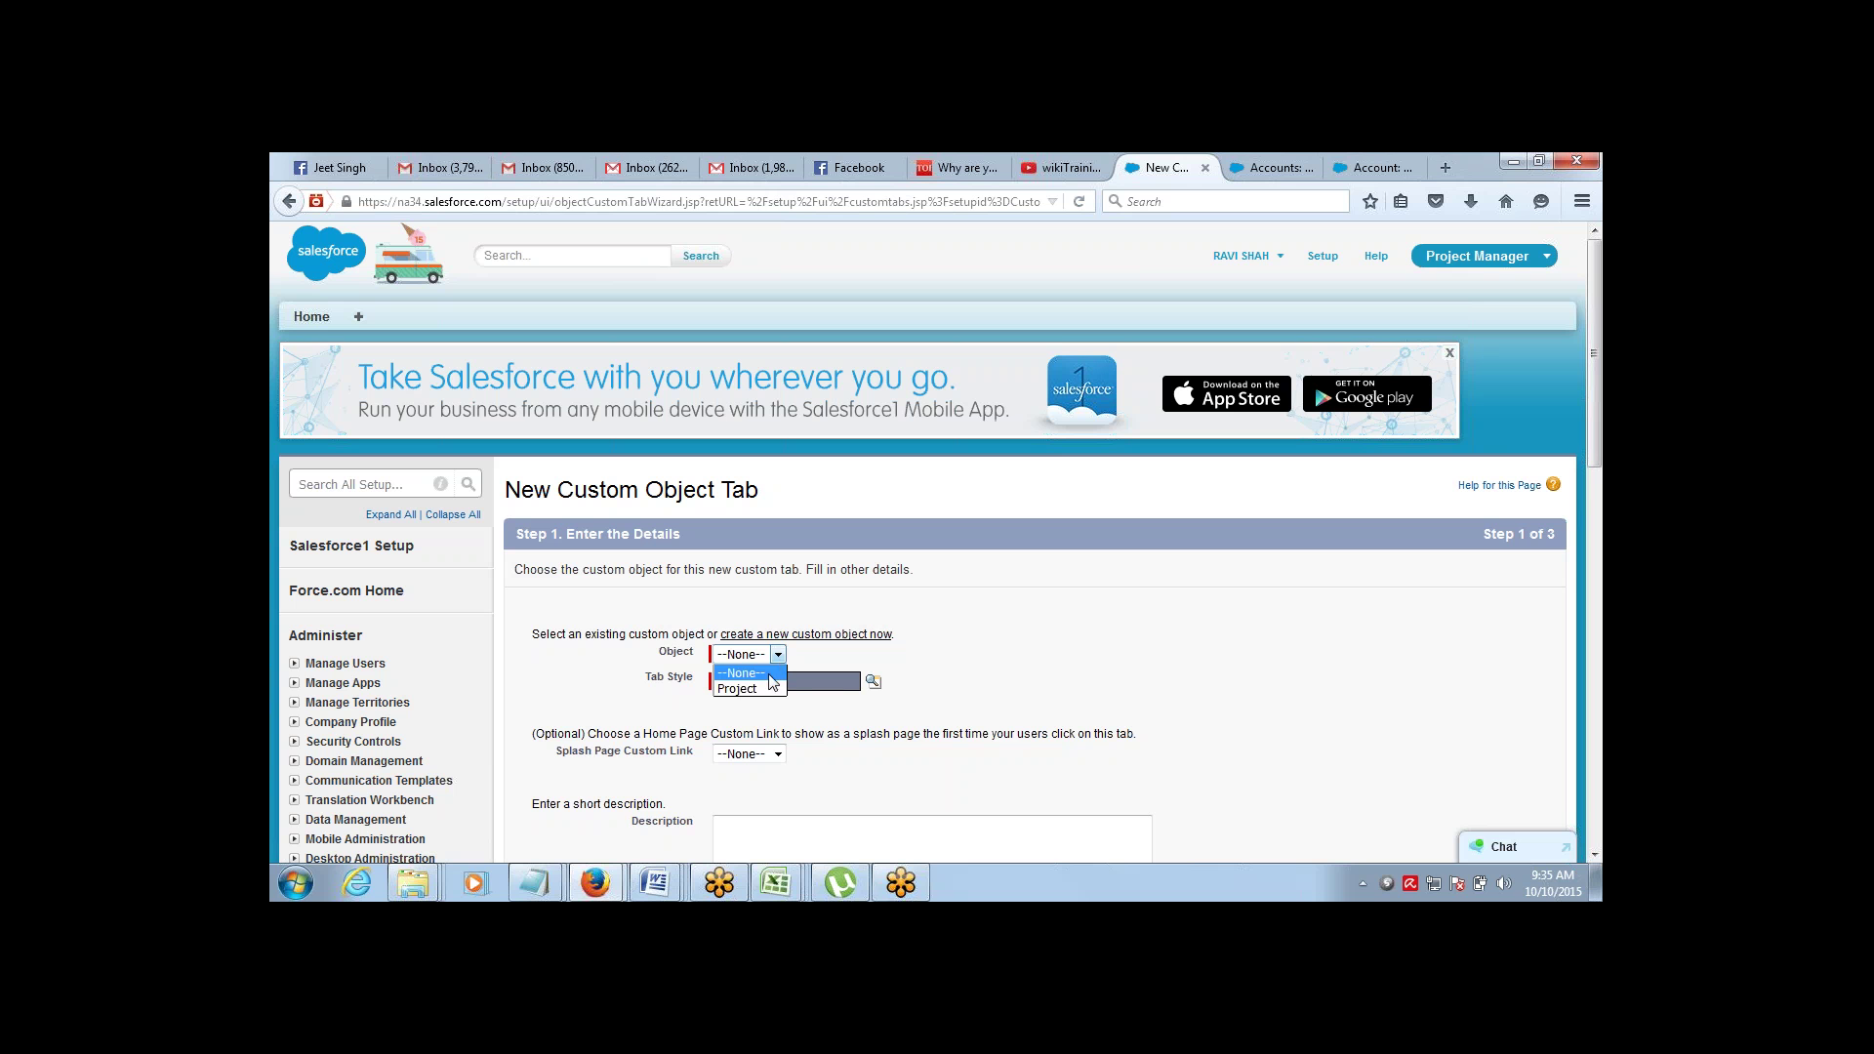
left_click(752, 689)
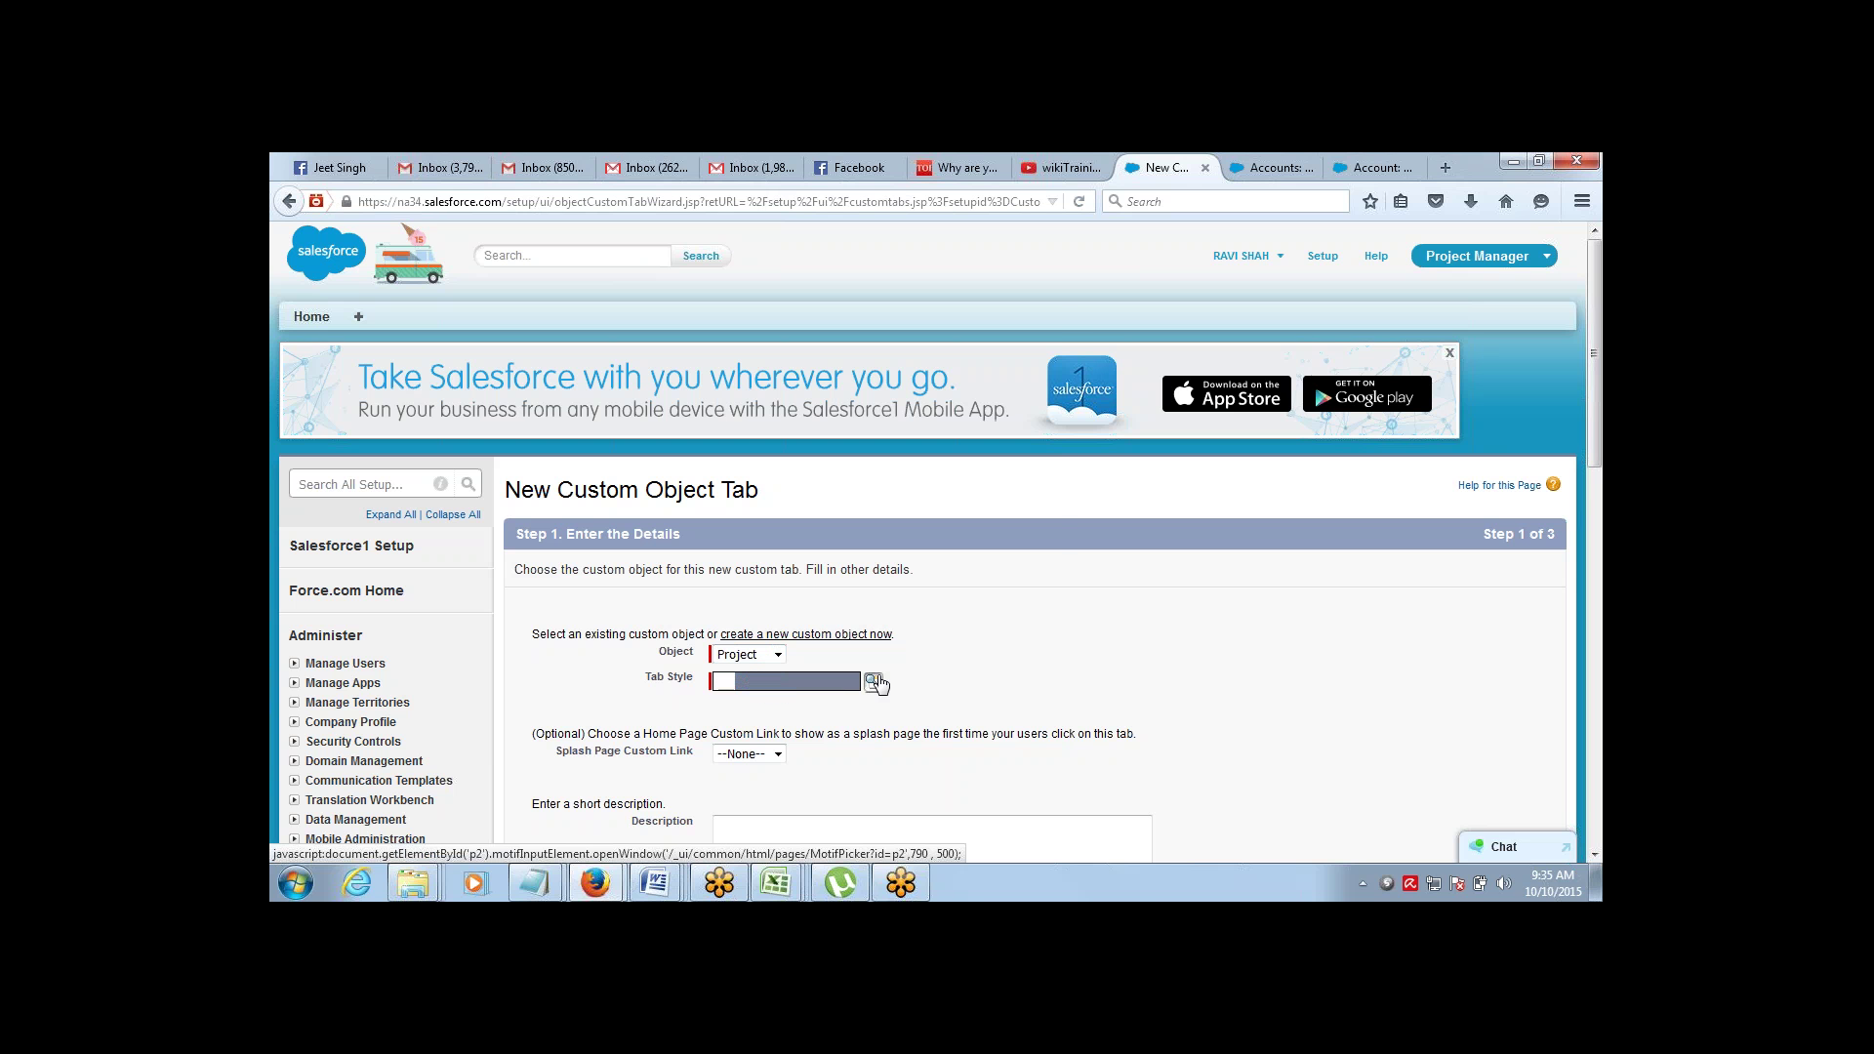
left_click(873, 682)
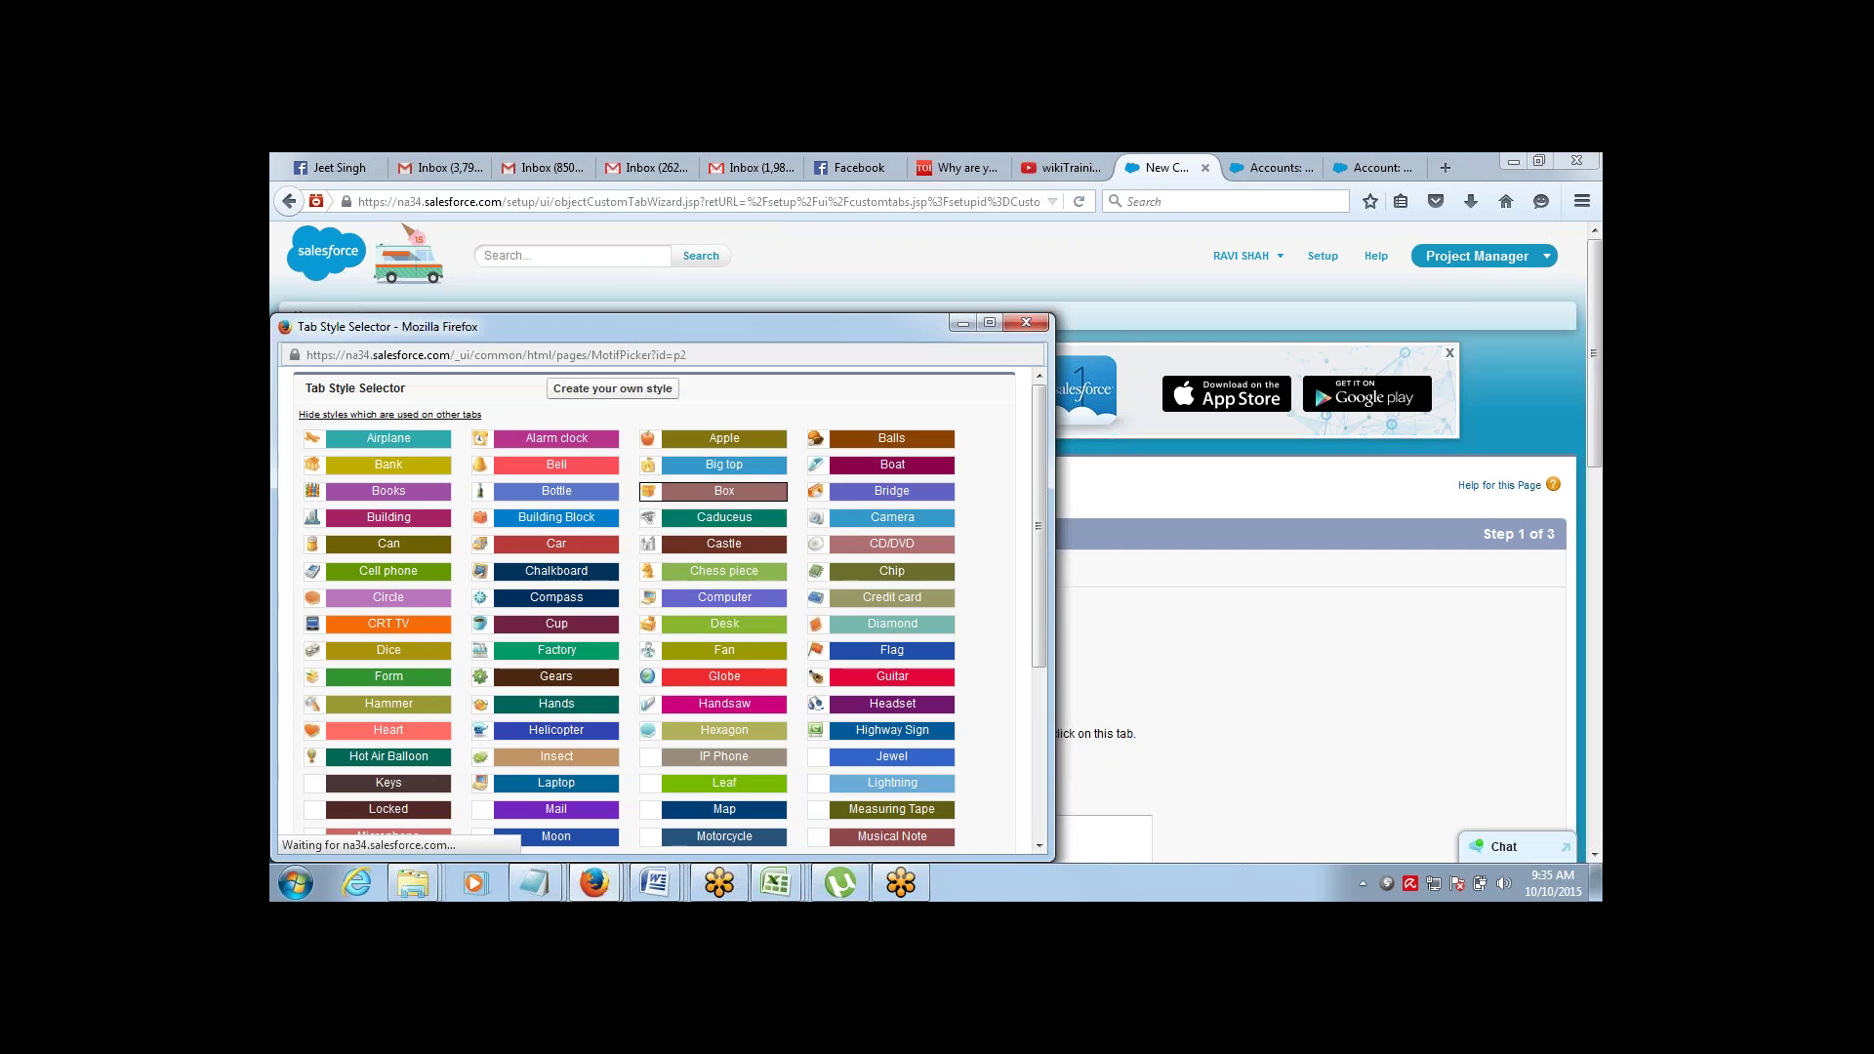
left_click(724, 491)
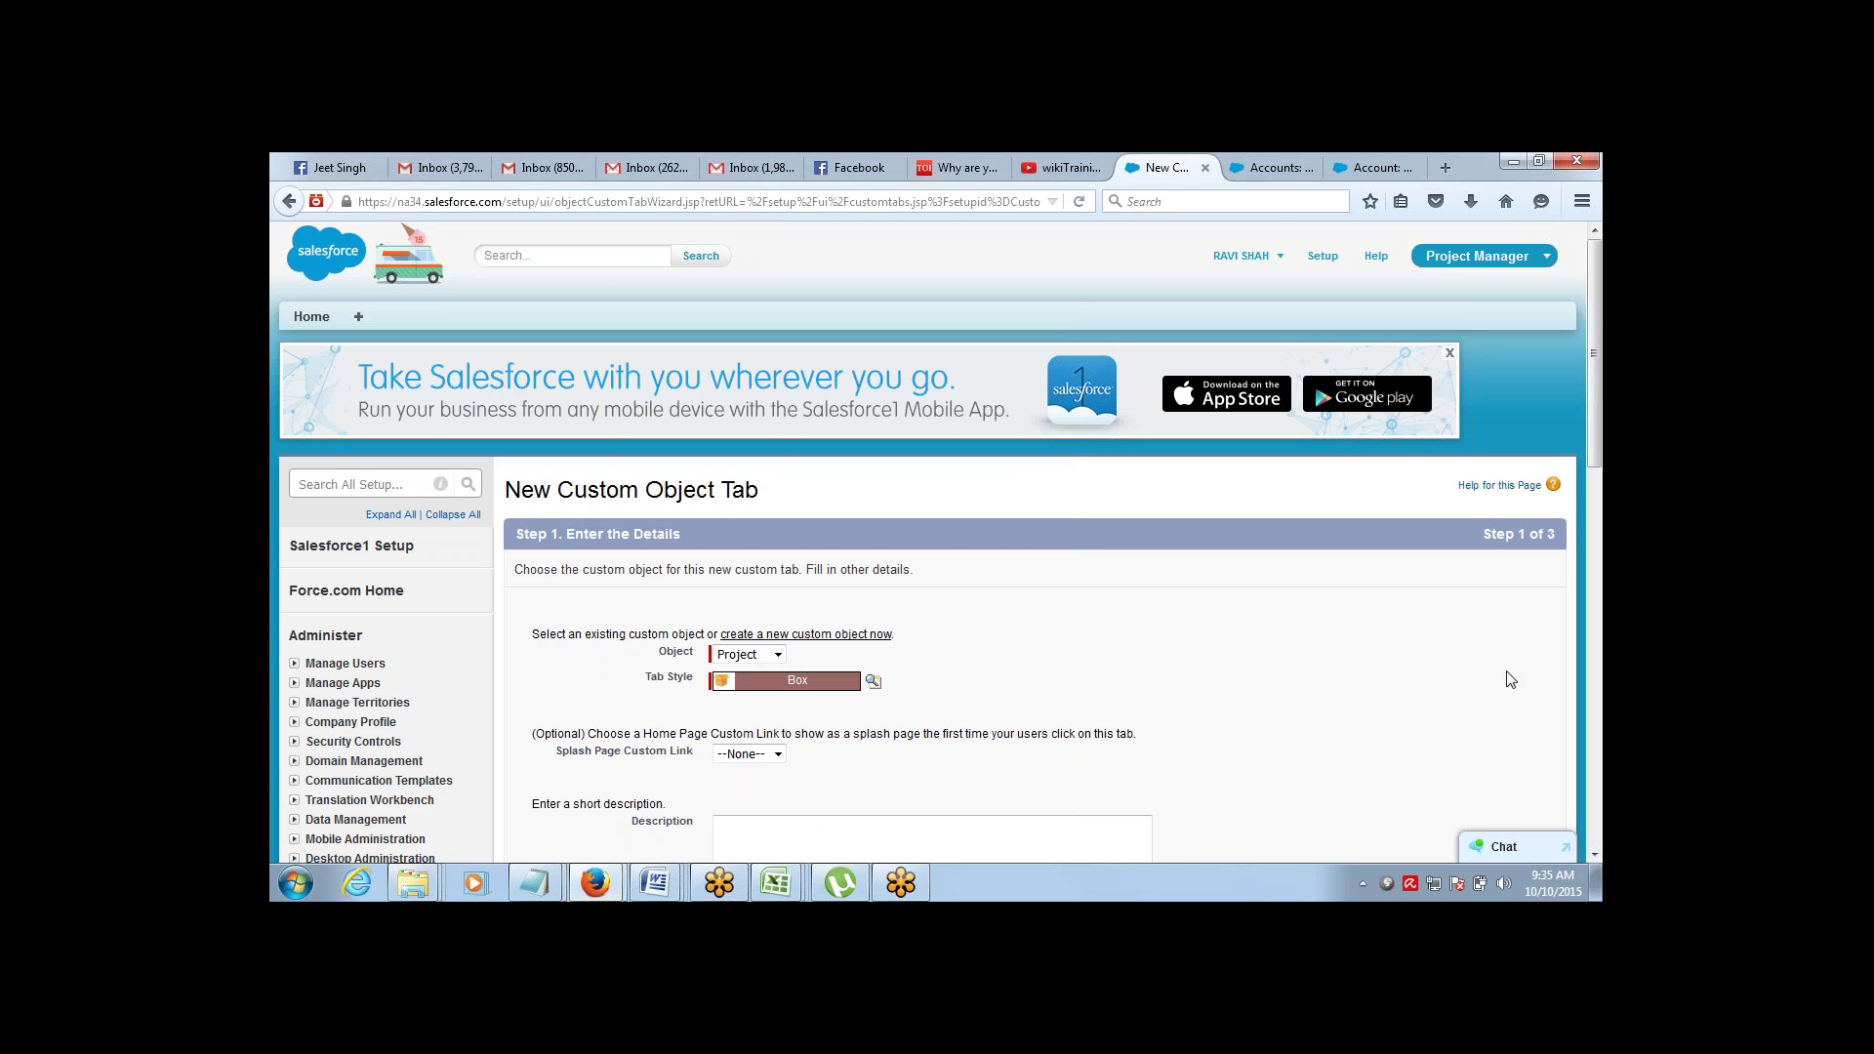
scroll(1601, 860, "down", 3)
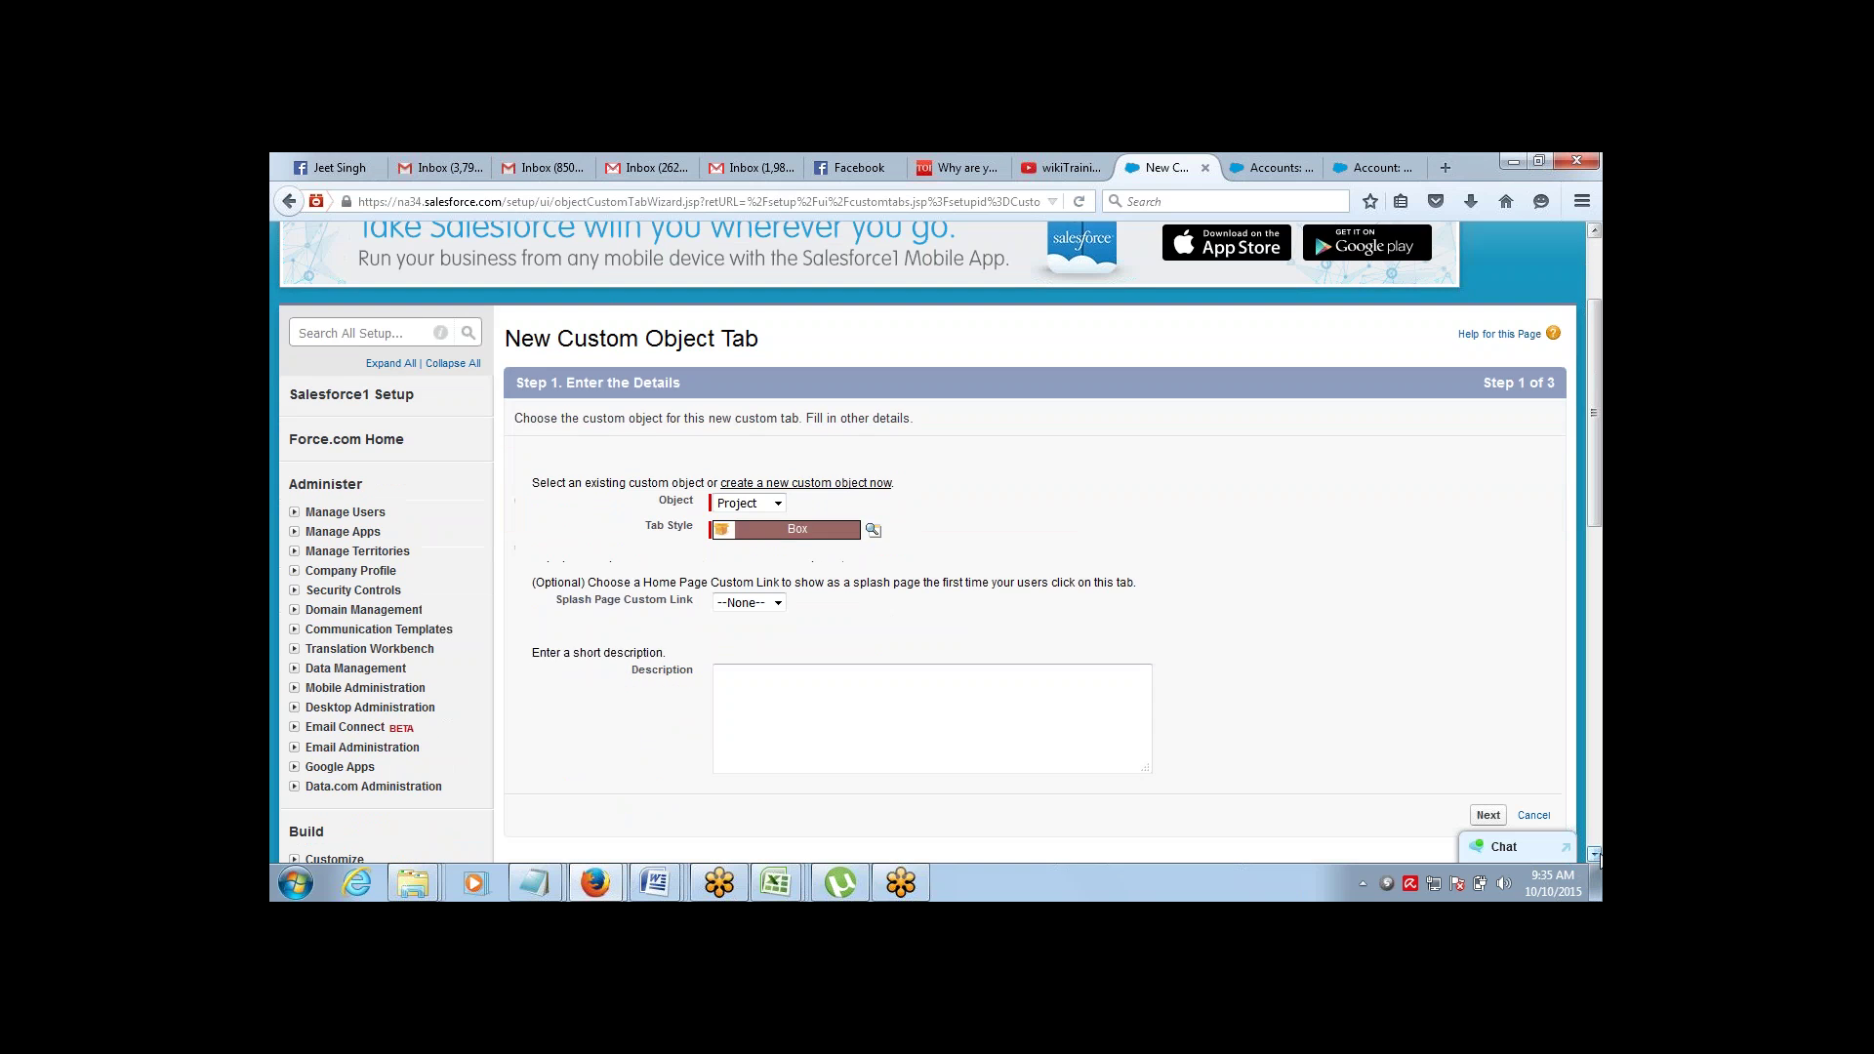
left_click(1489, 814)
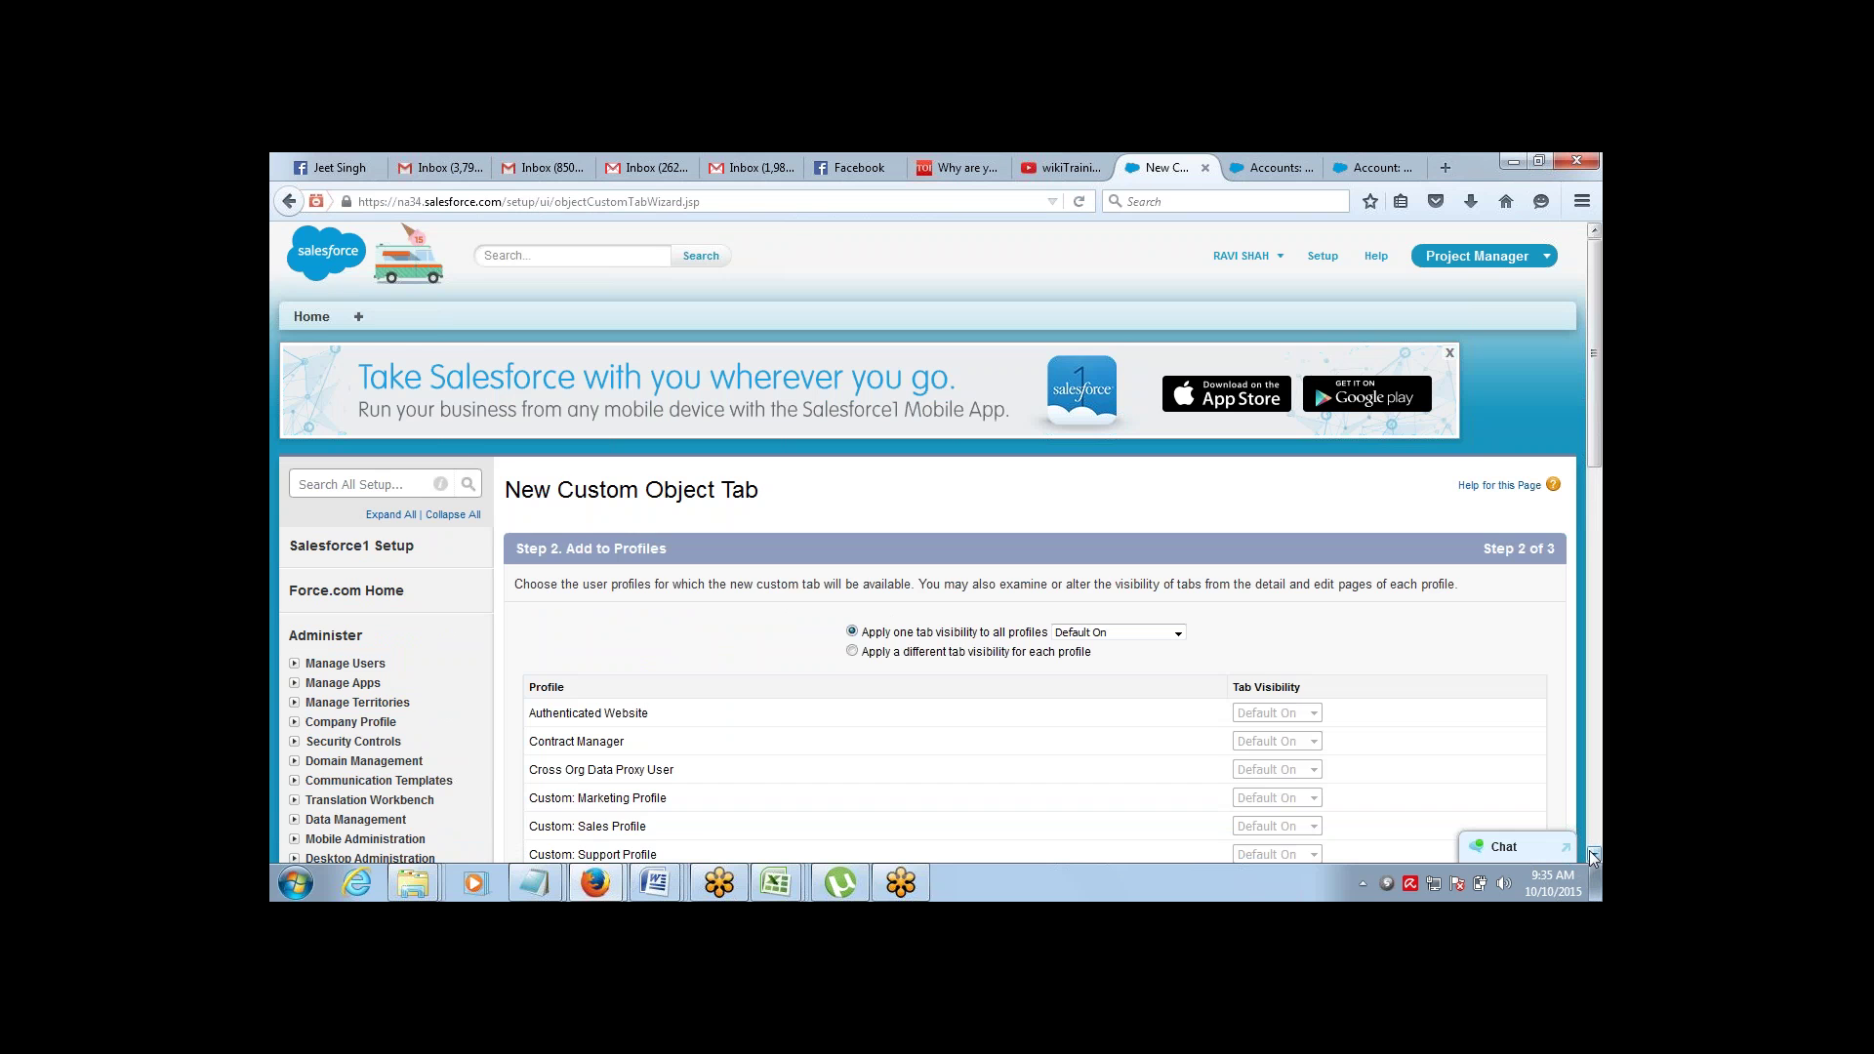
Keep the Project tab's visibility at Default On for all profiles and continue to the custom app selection
scroll(1593, 857, "down", 3)
scroll(1593, 857, "down", 9)
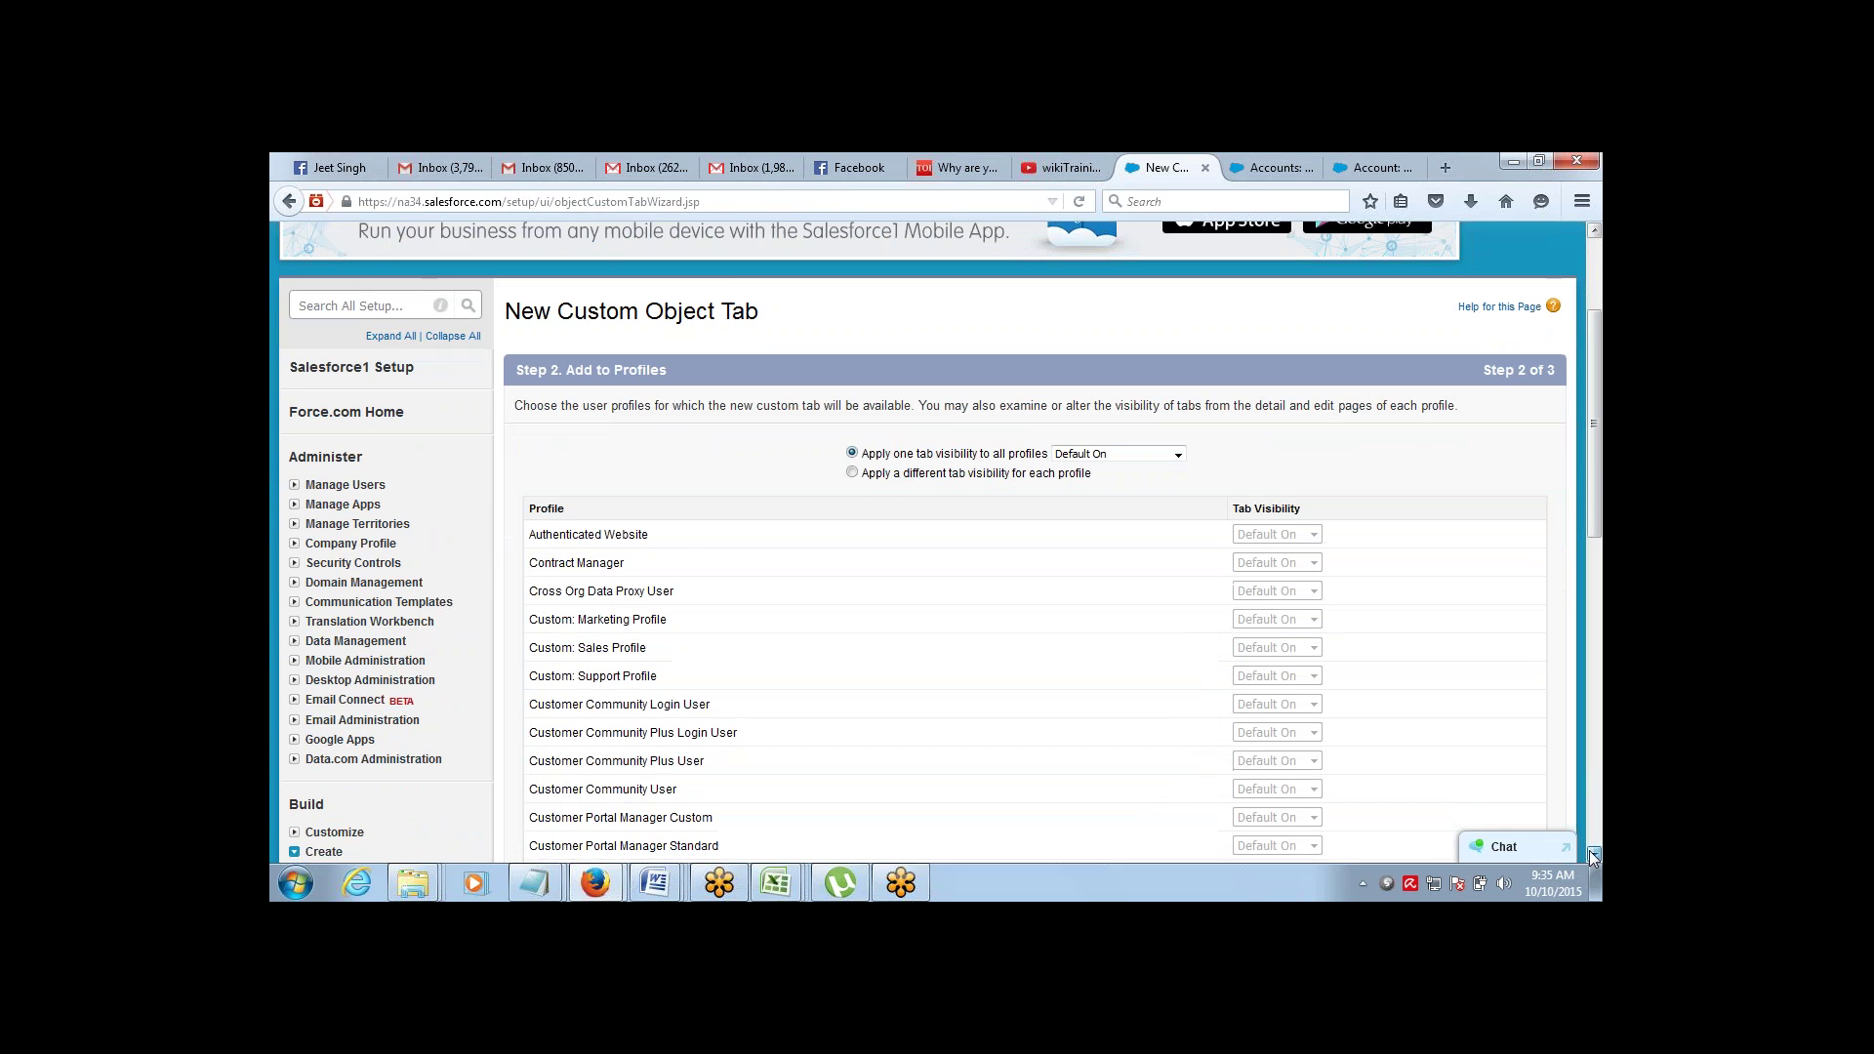
scroll(1593, 857, "down", 4)
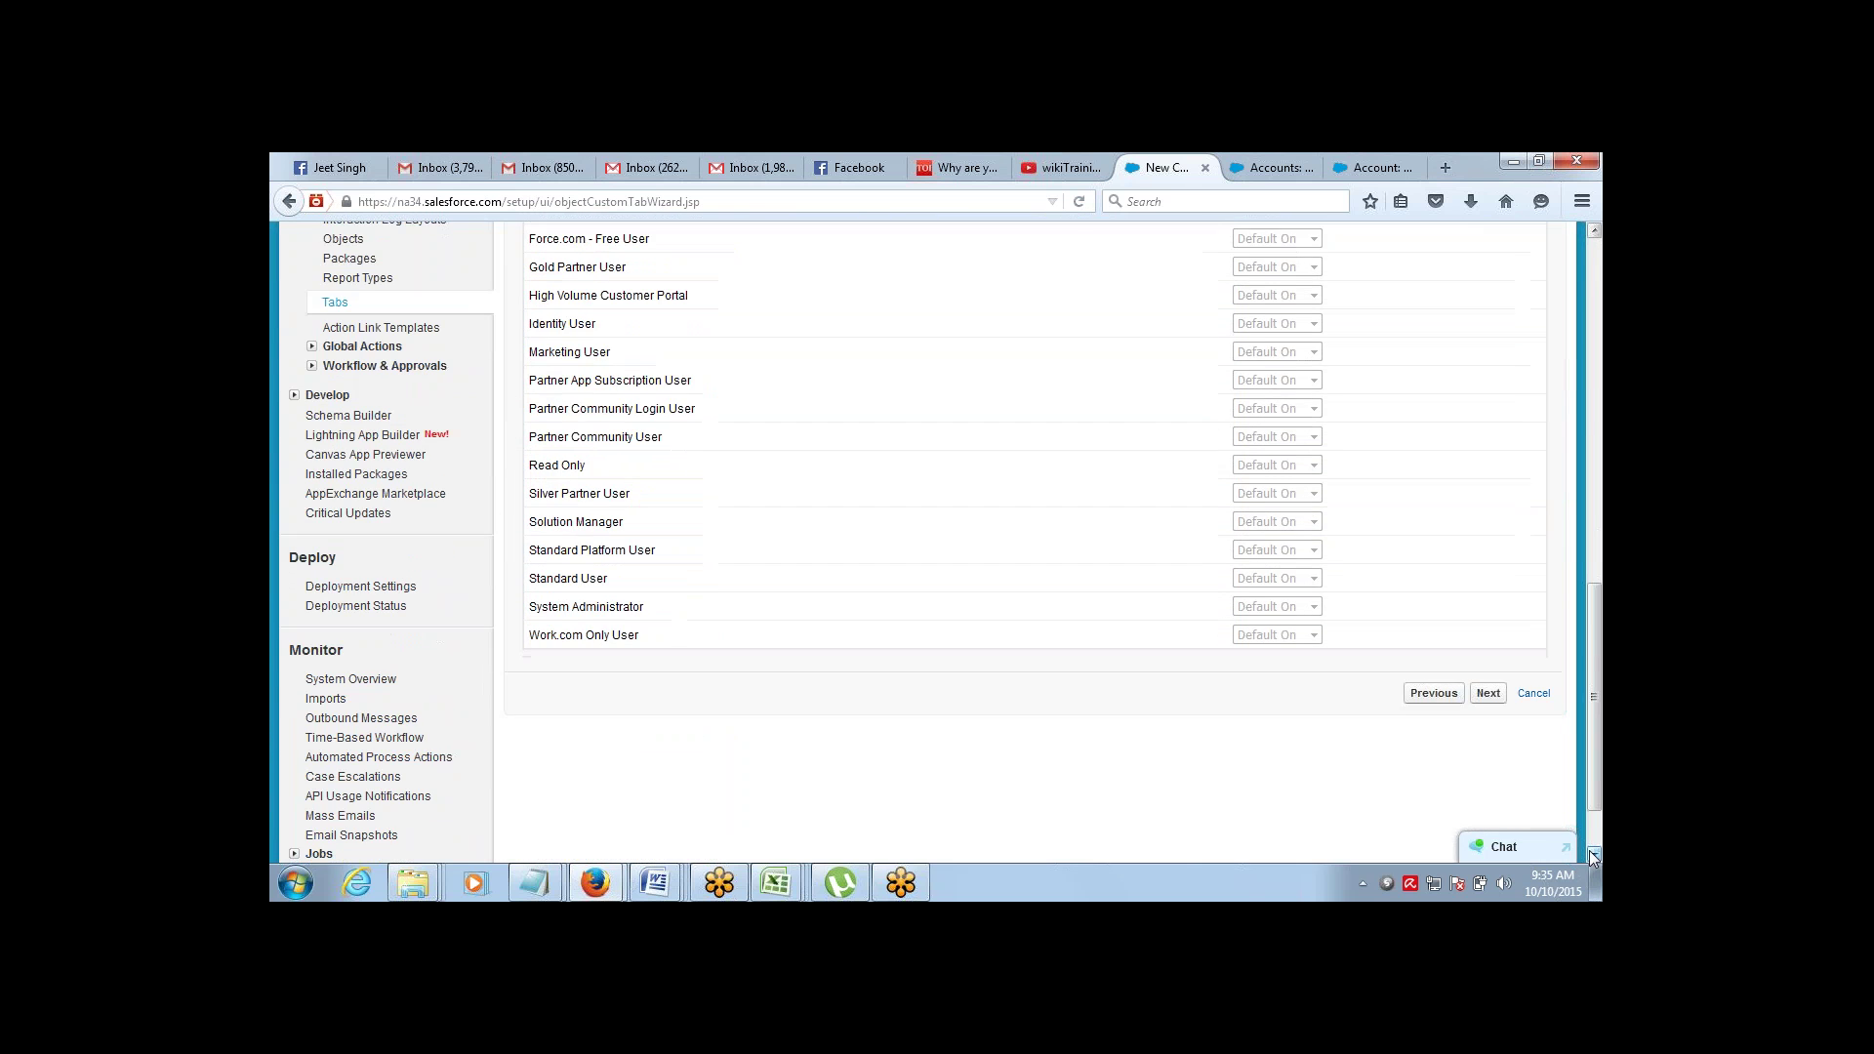
left_click(1488, 693)
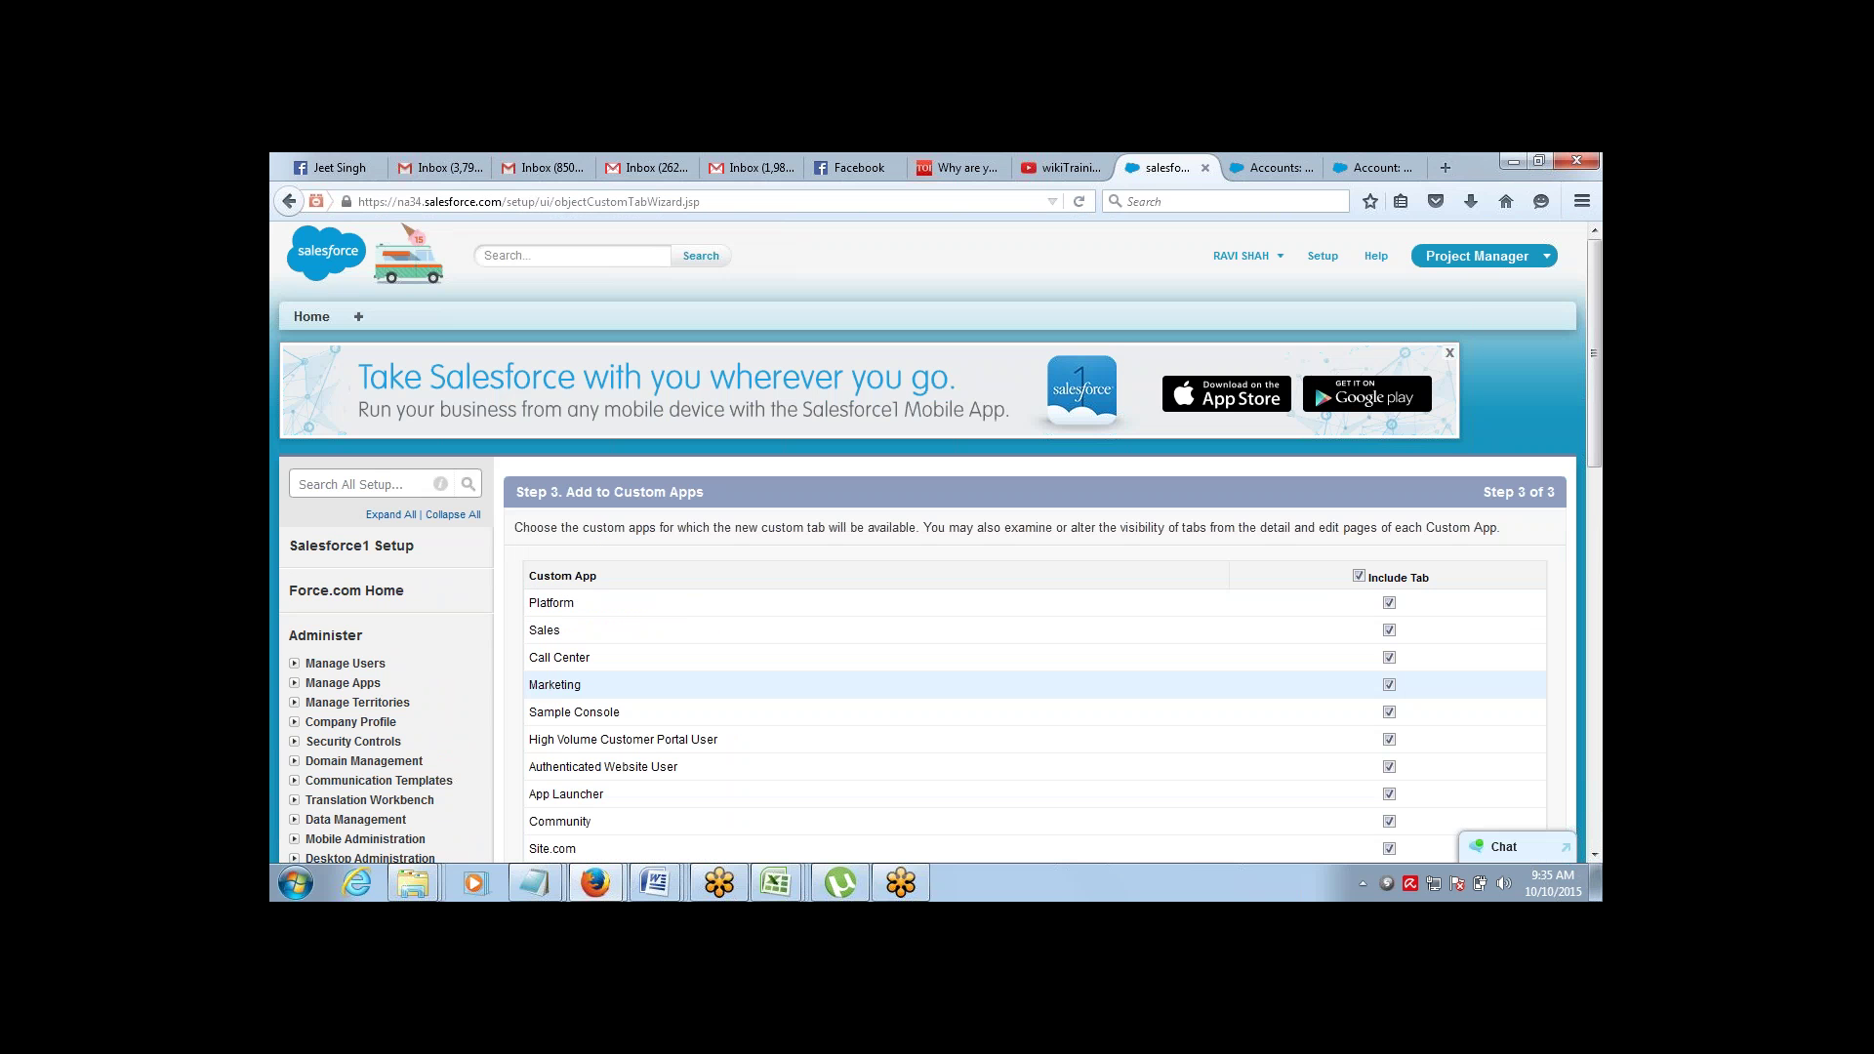
Exclude the Project tab from all custom apps except Project Manager
left_click_drag(1595, 322, 1560, 399)
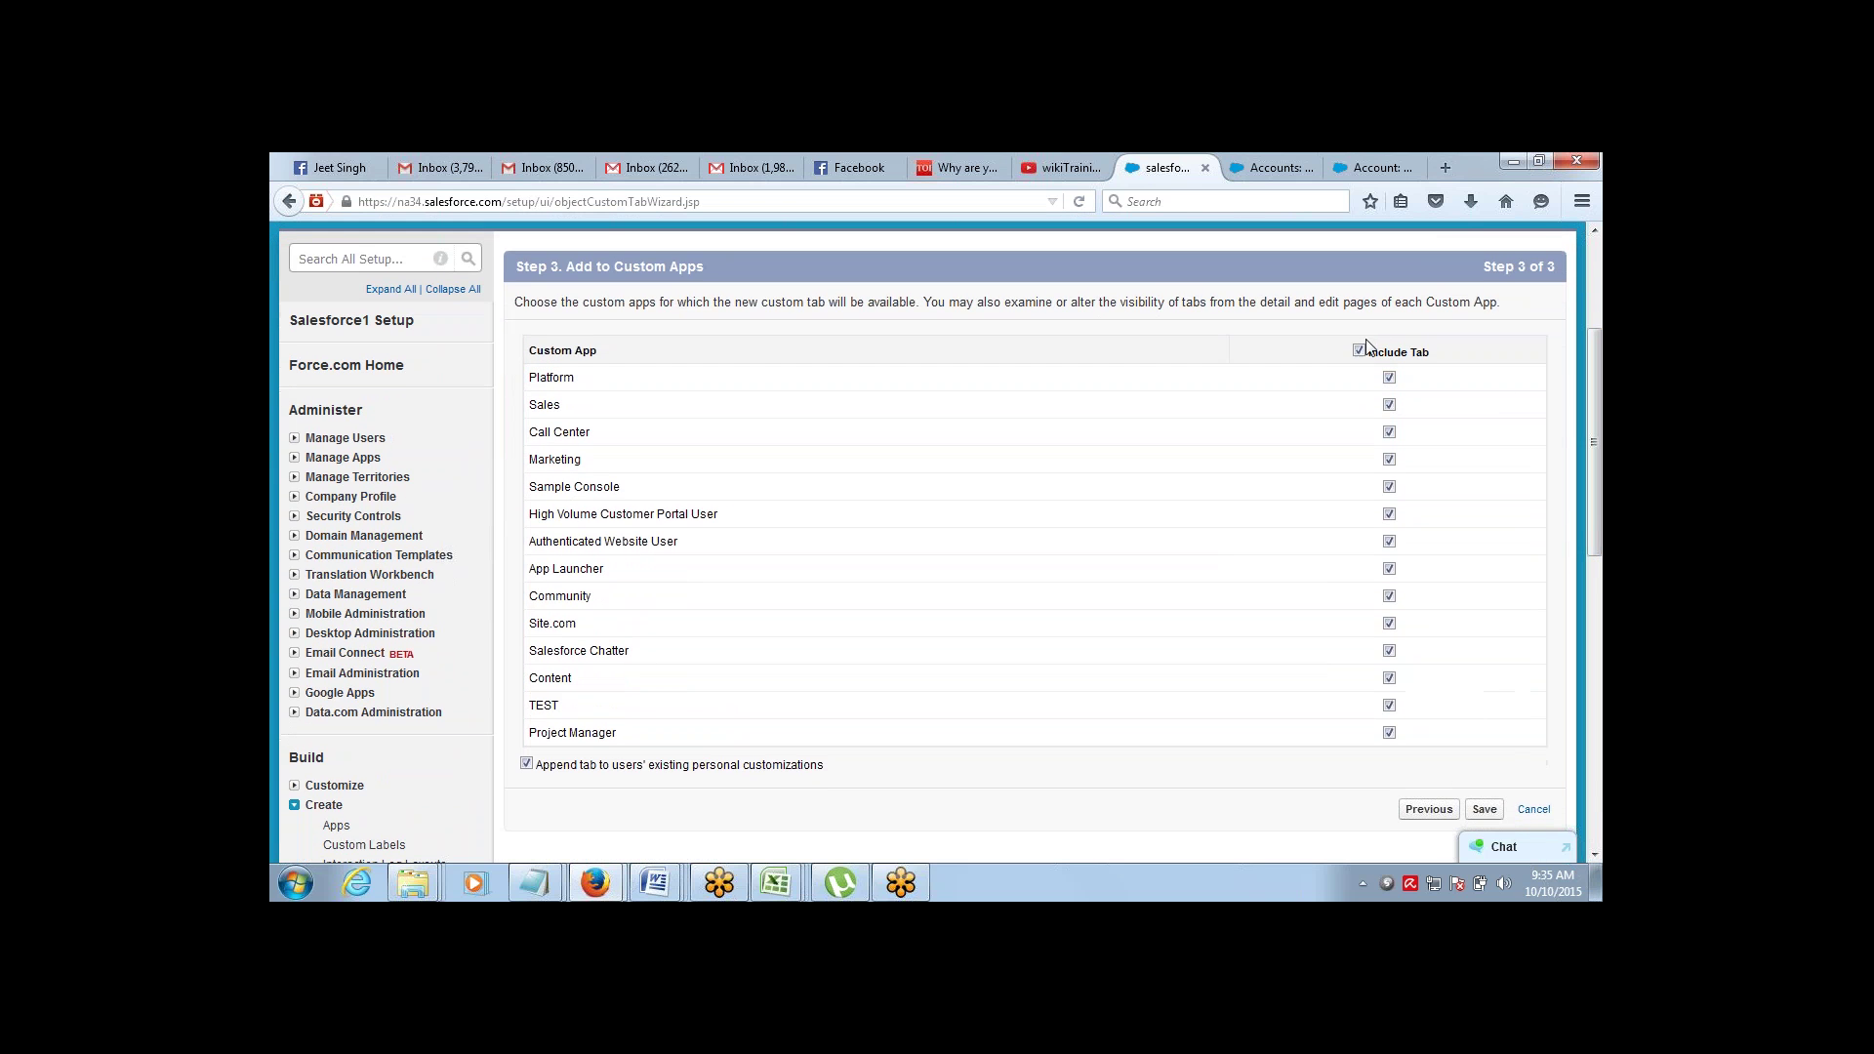
left_click(1359, 351)
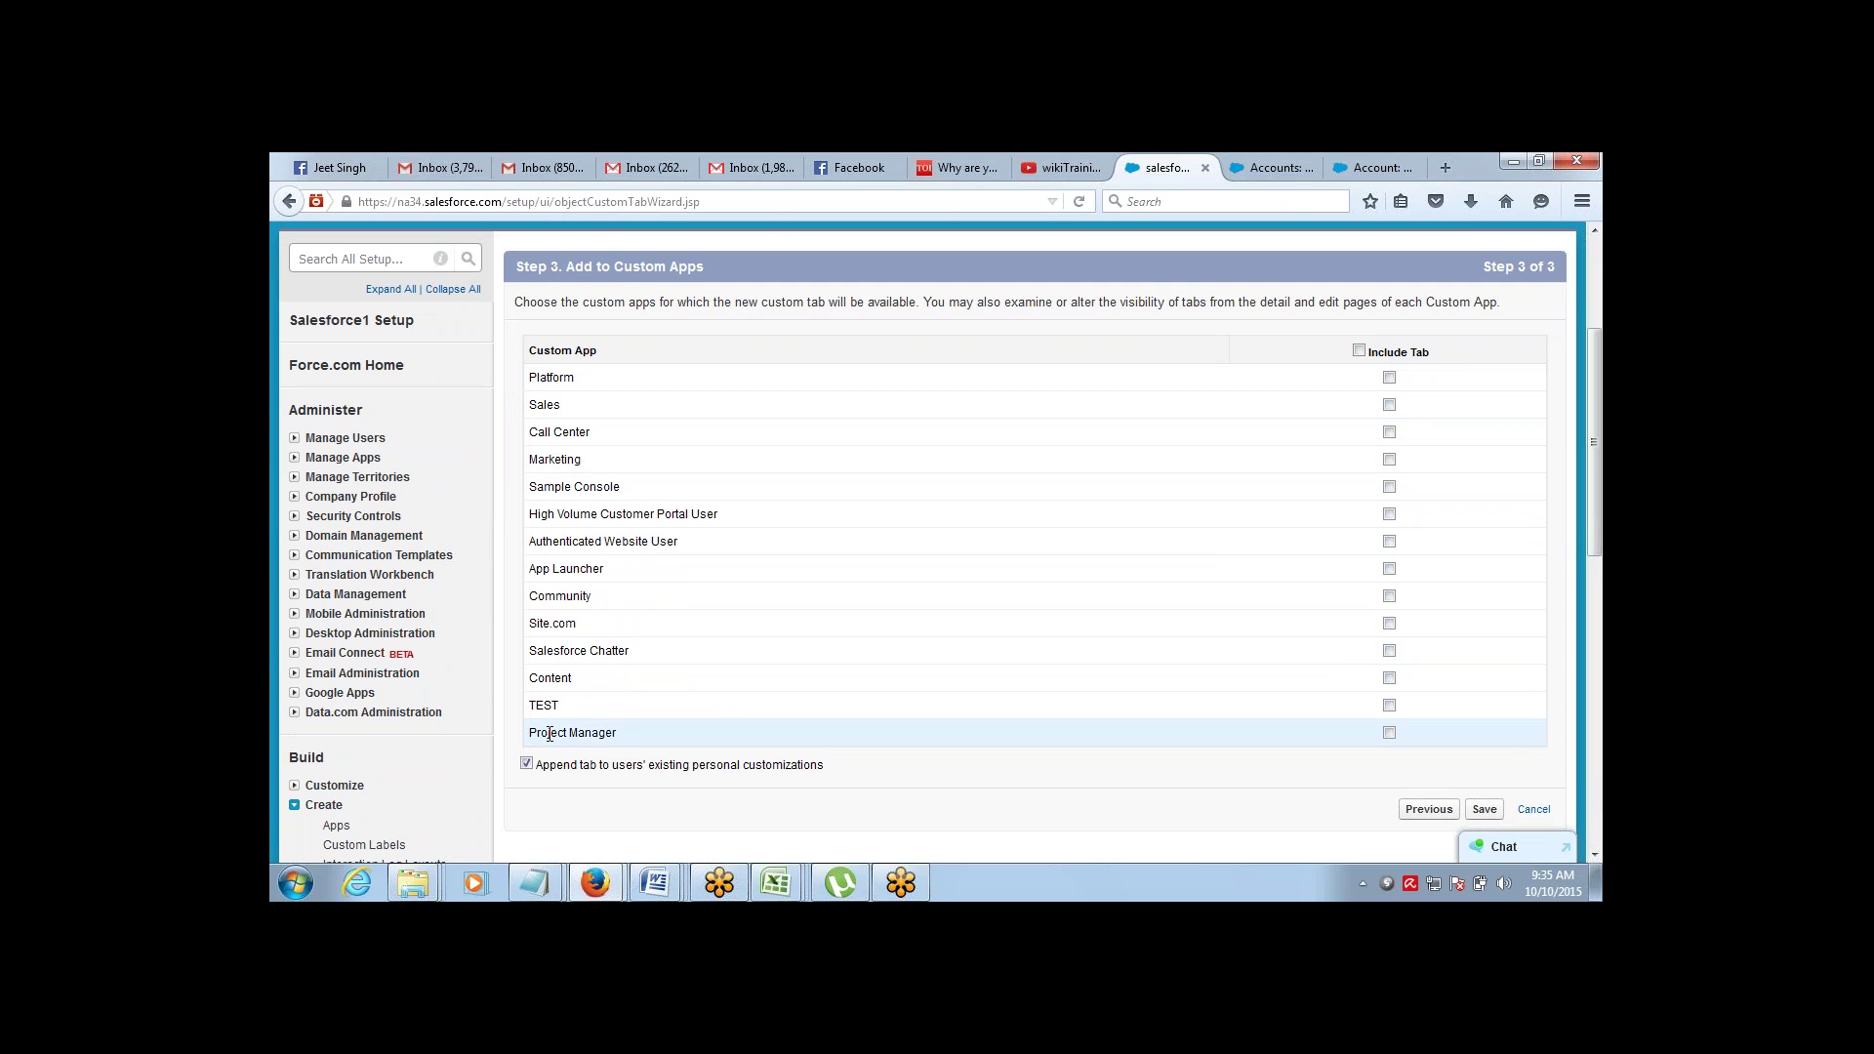
left_click_drag(540, 732, 636, 747)
left_click(1359, 350)
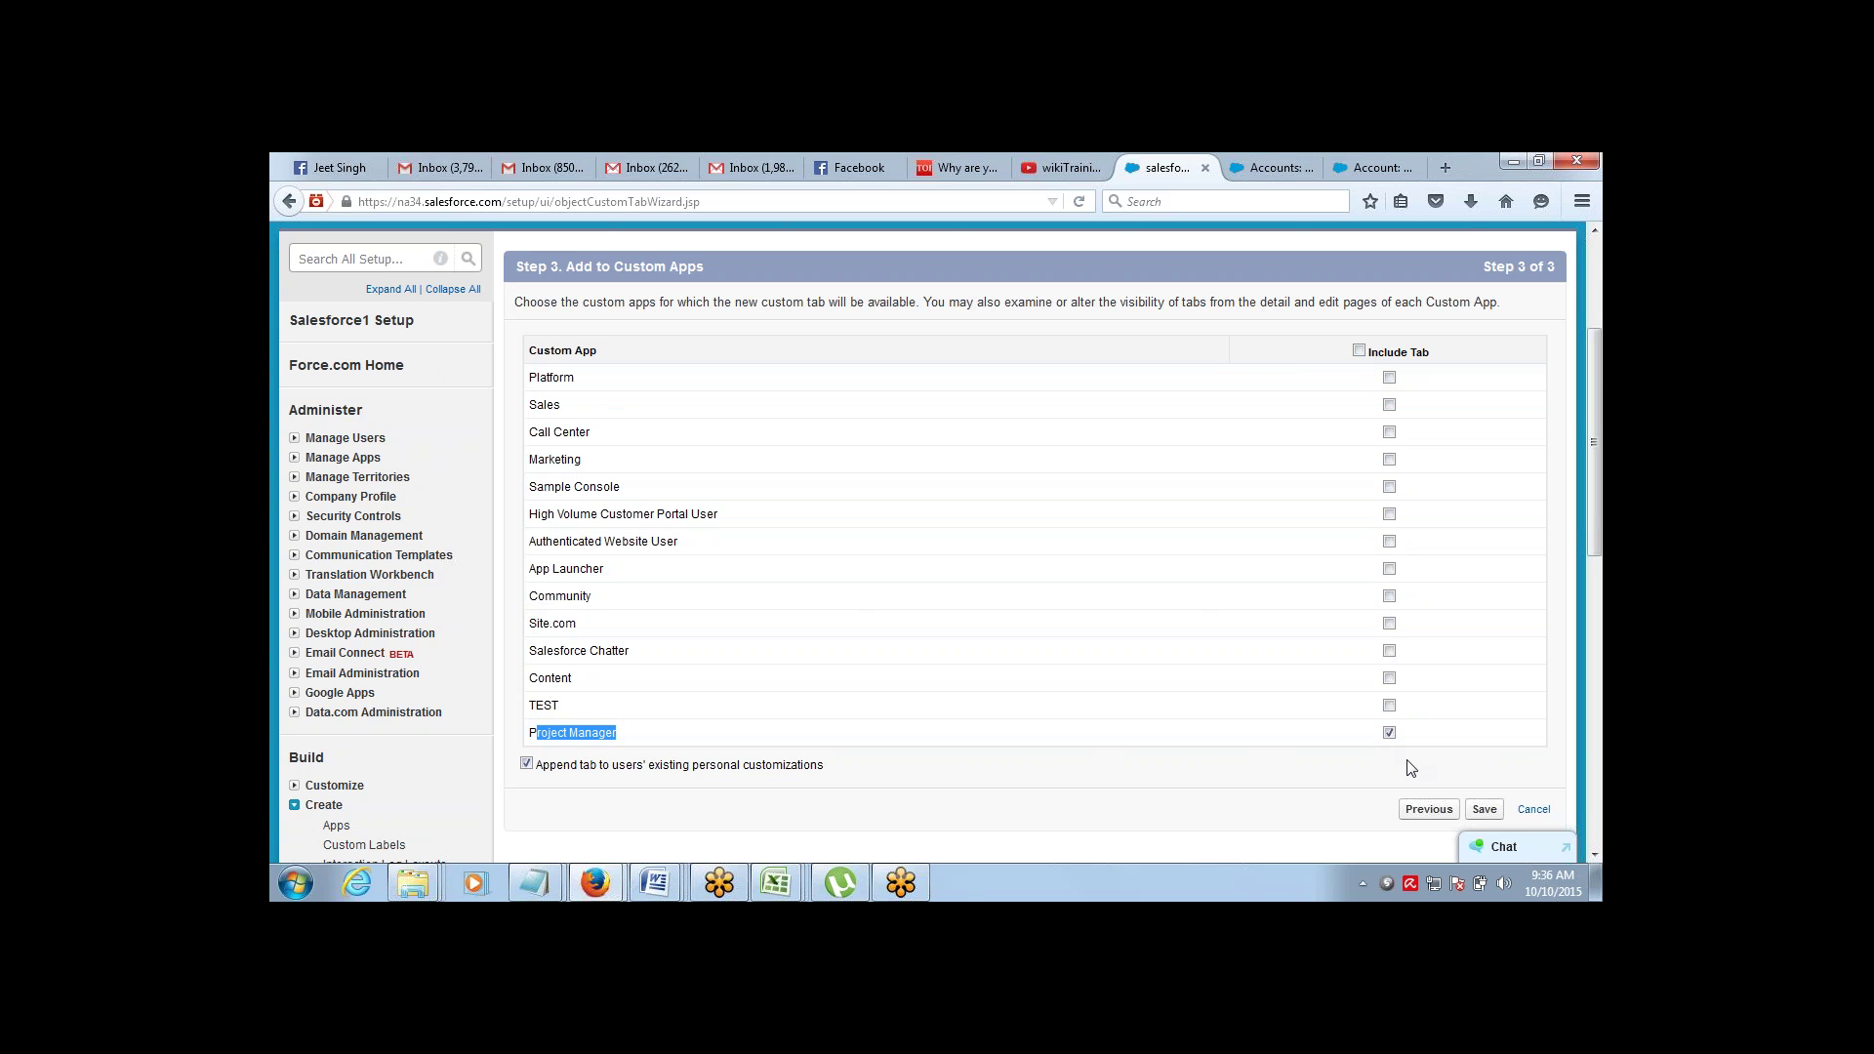
Save the Project object's custom tab and start a new project record from the Projects tab
left_click(1485, 809)
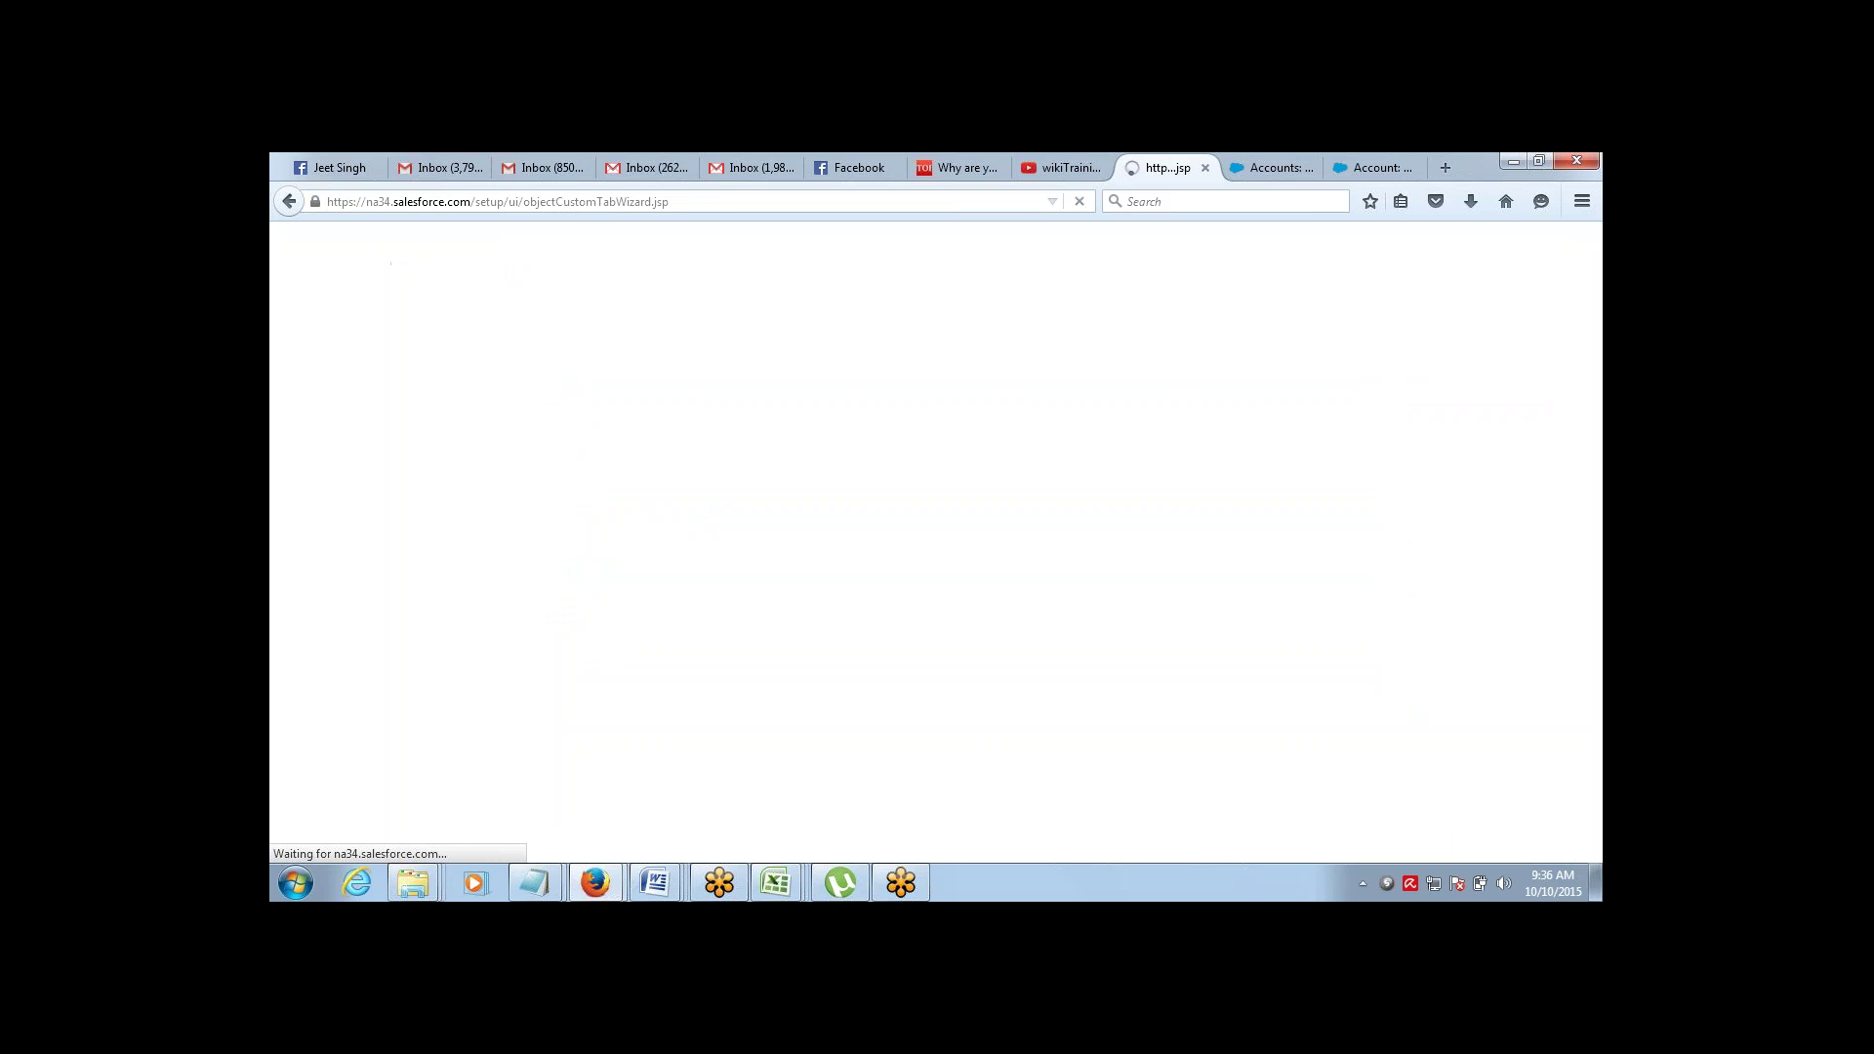
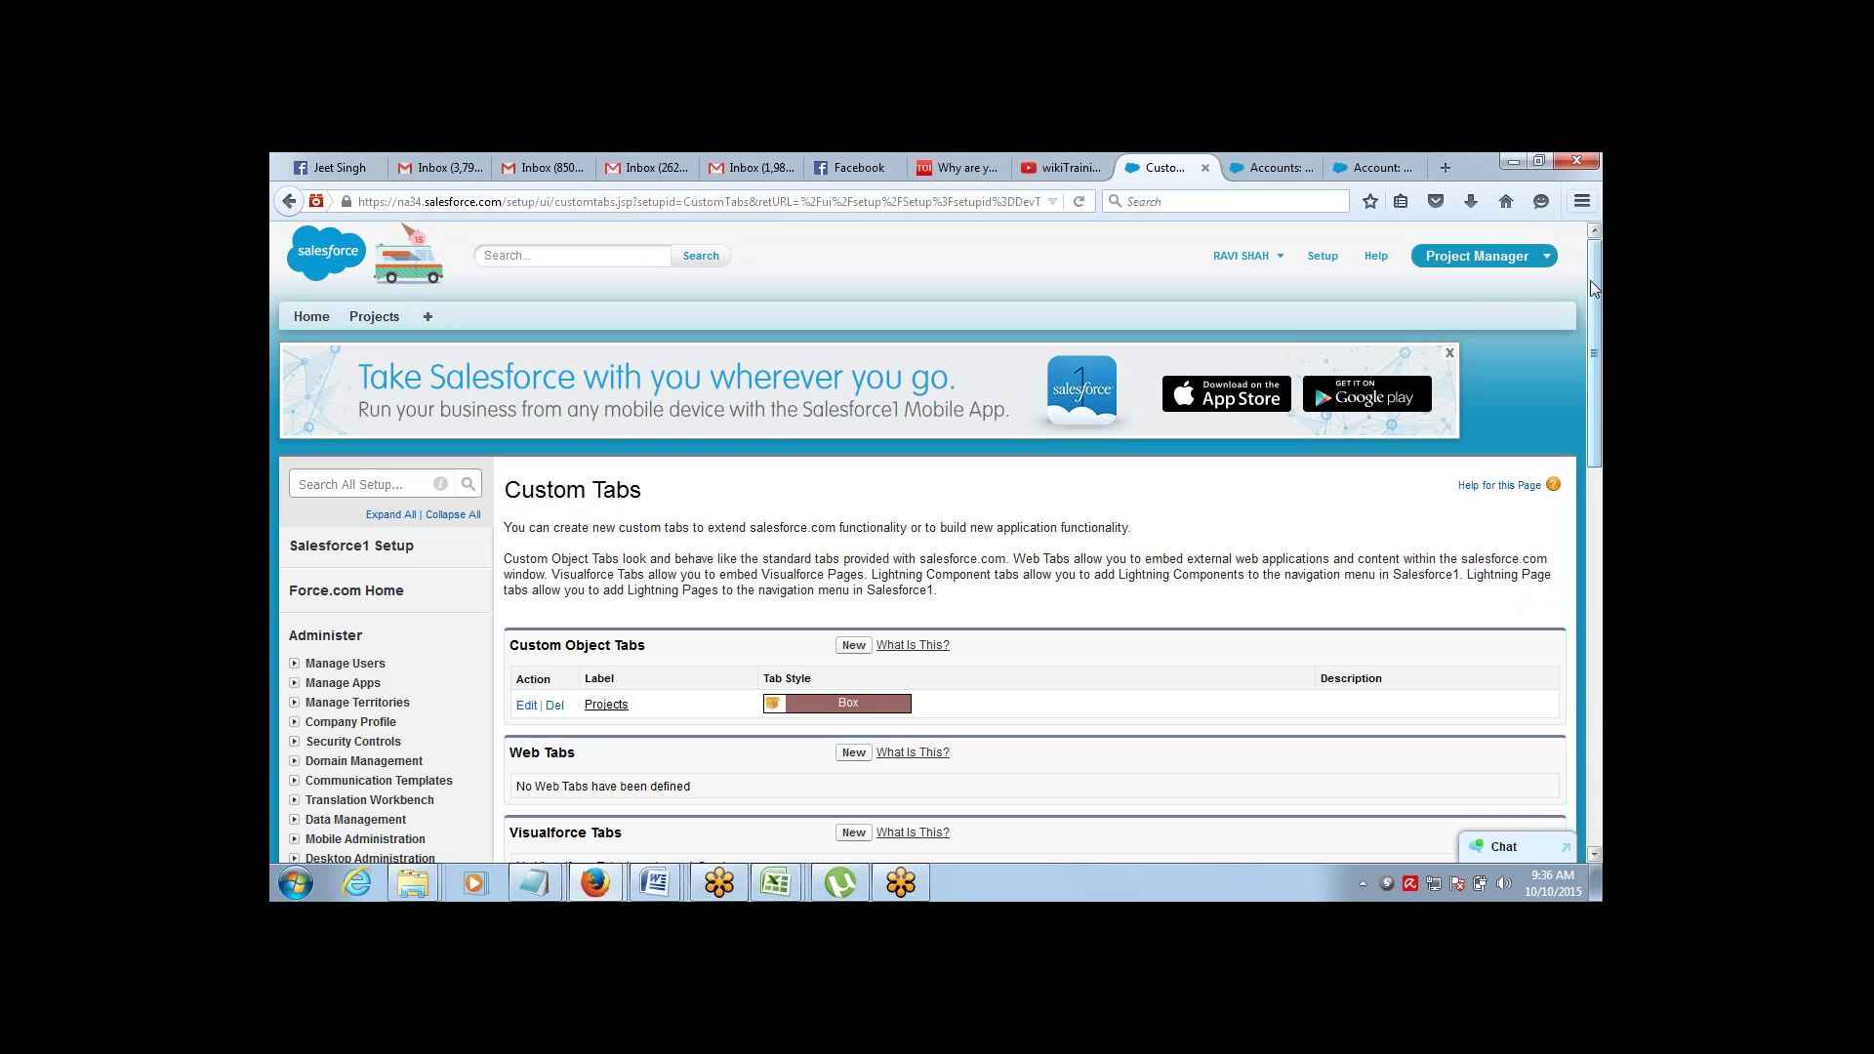
mouse_move(1590, 279)
left_mouse_down()
mouse_move(1595, 334)
mouse_move(1594, 244)
left_mouse_up()
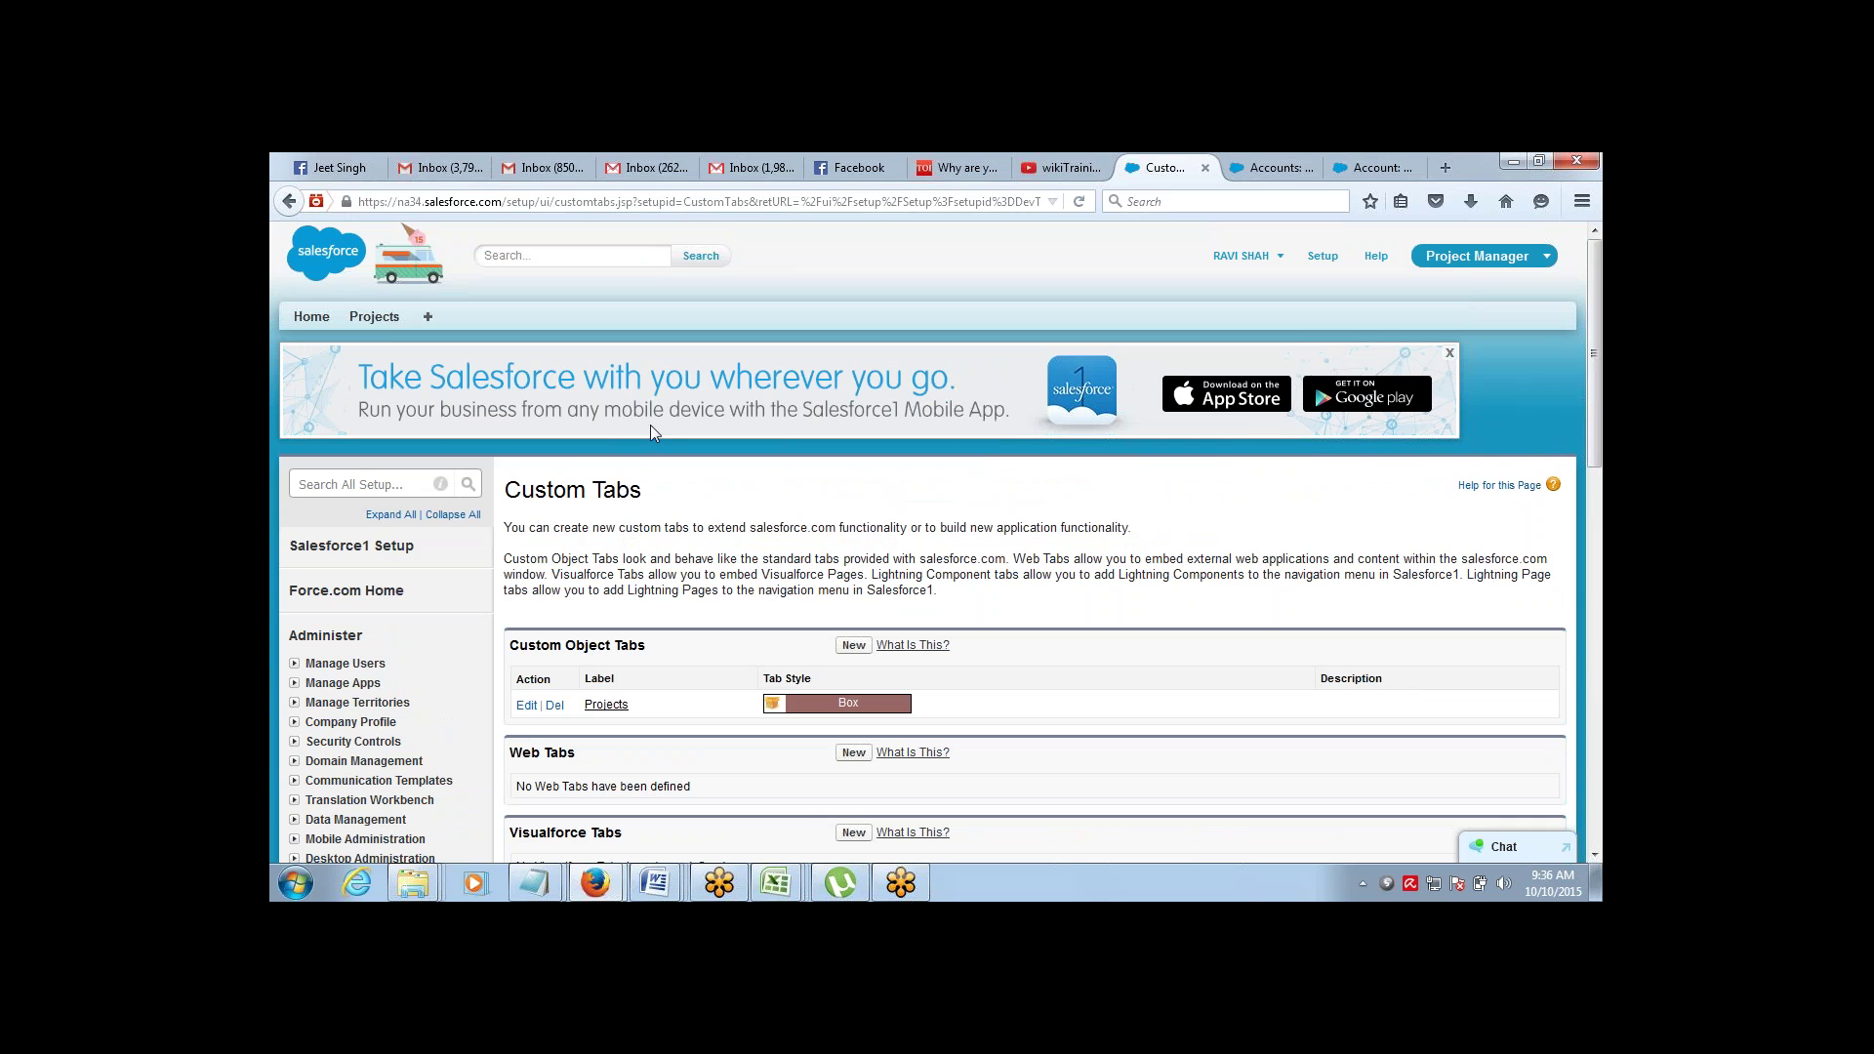
left_click(379, 322)
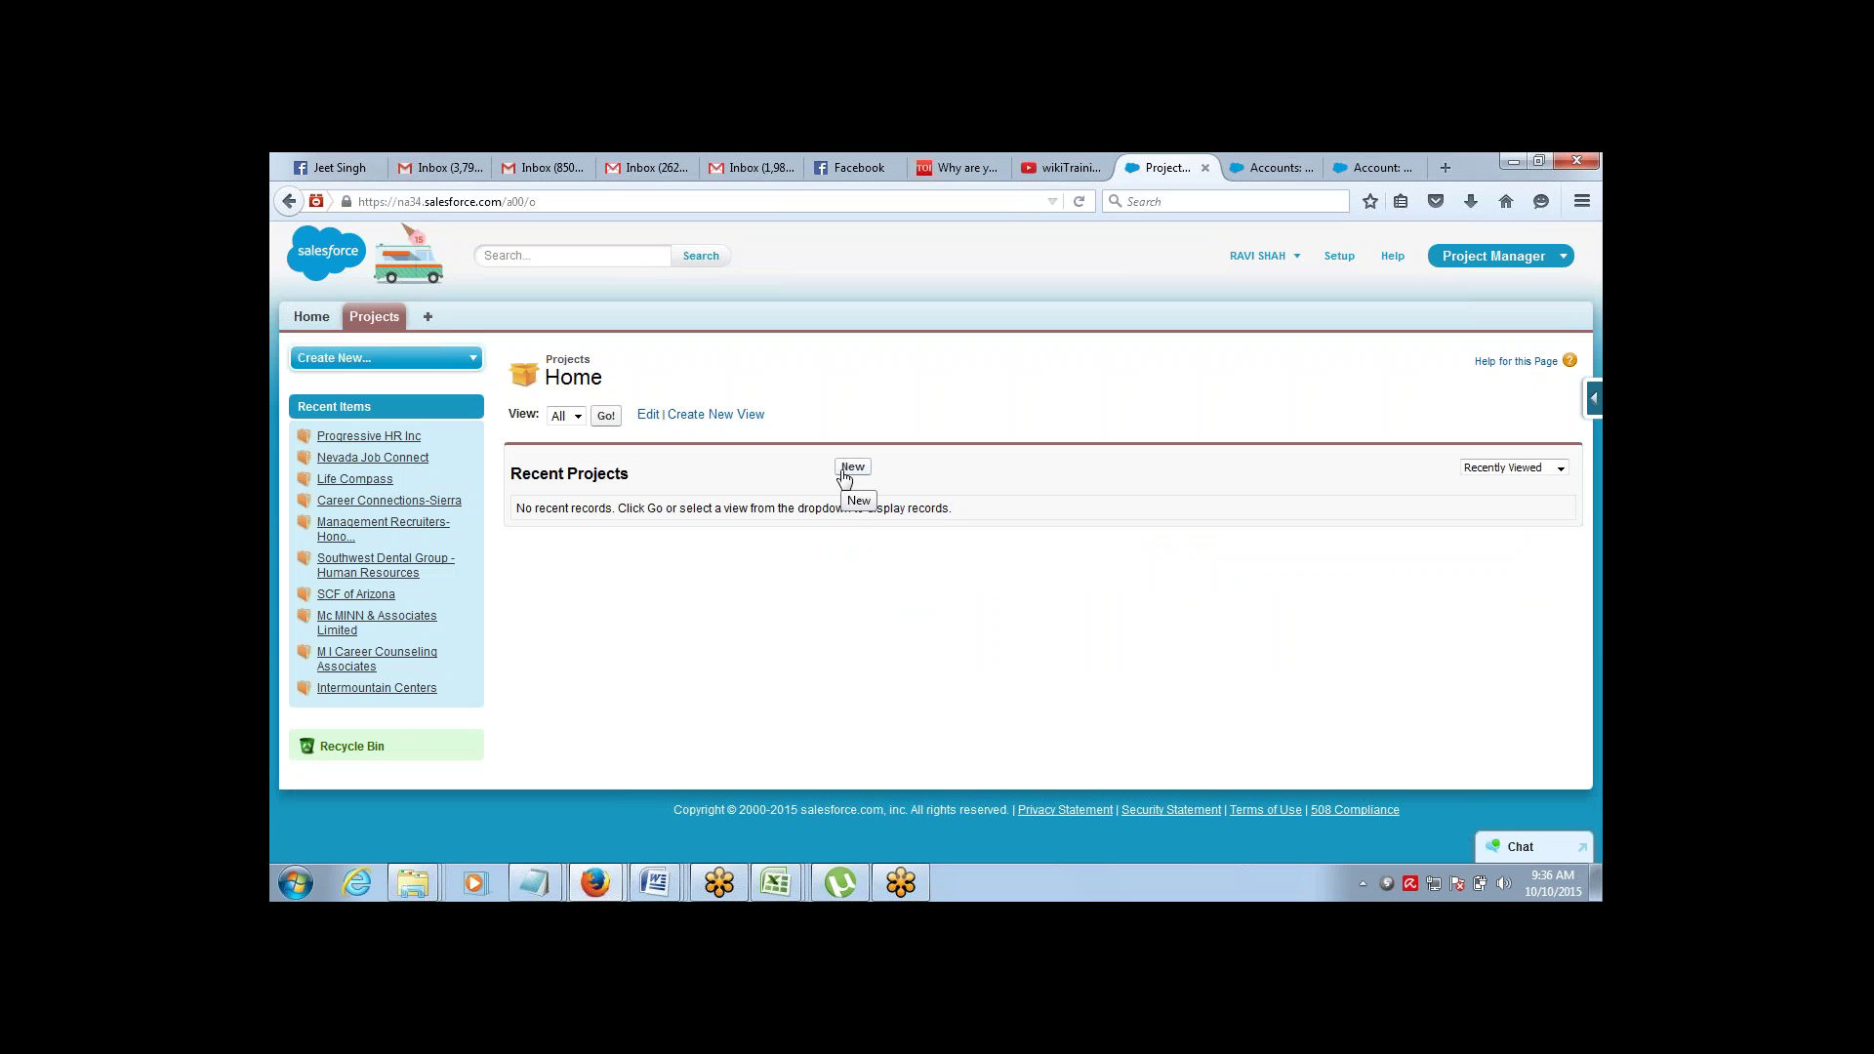
left_click(849, 469)
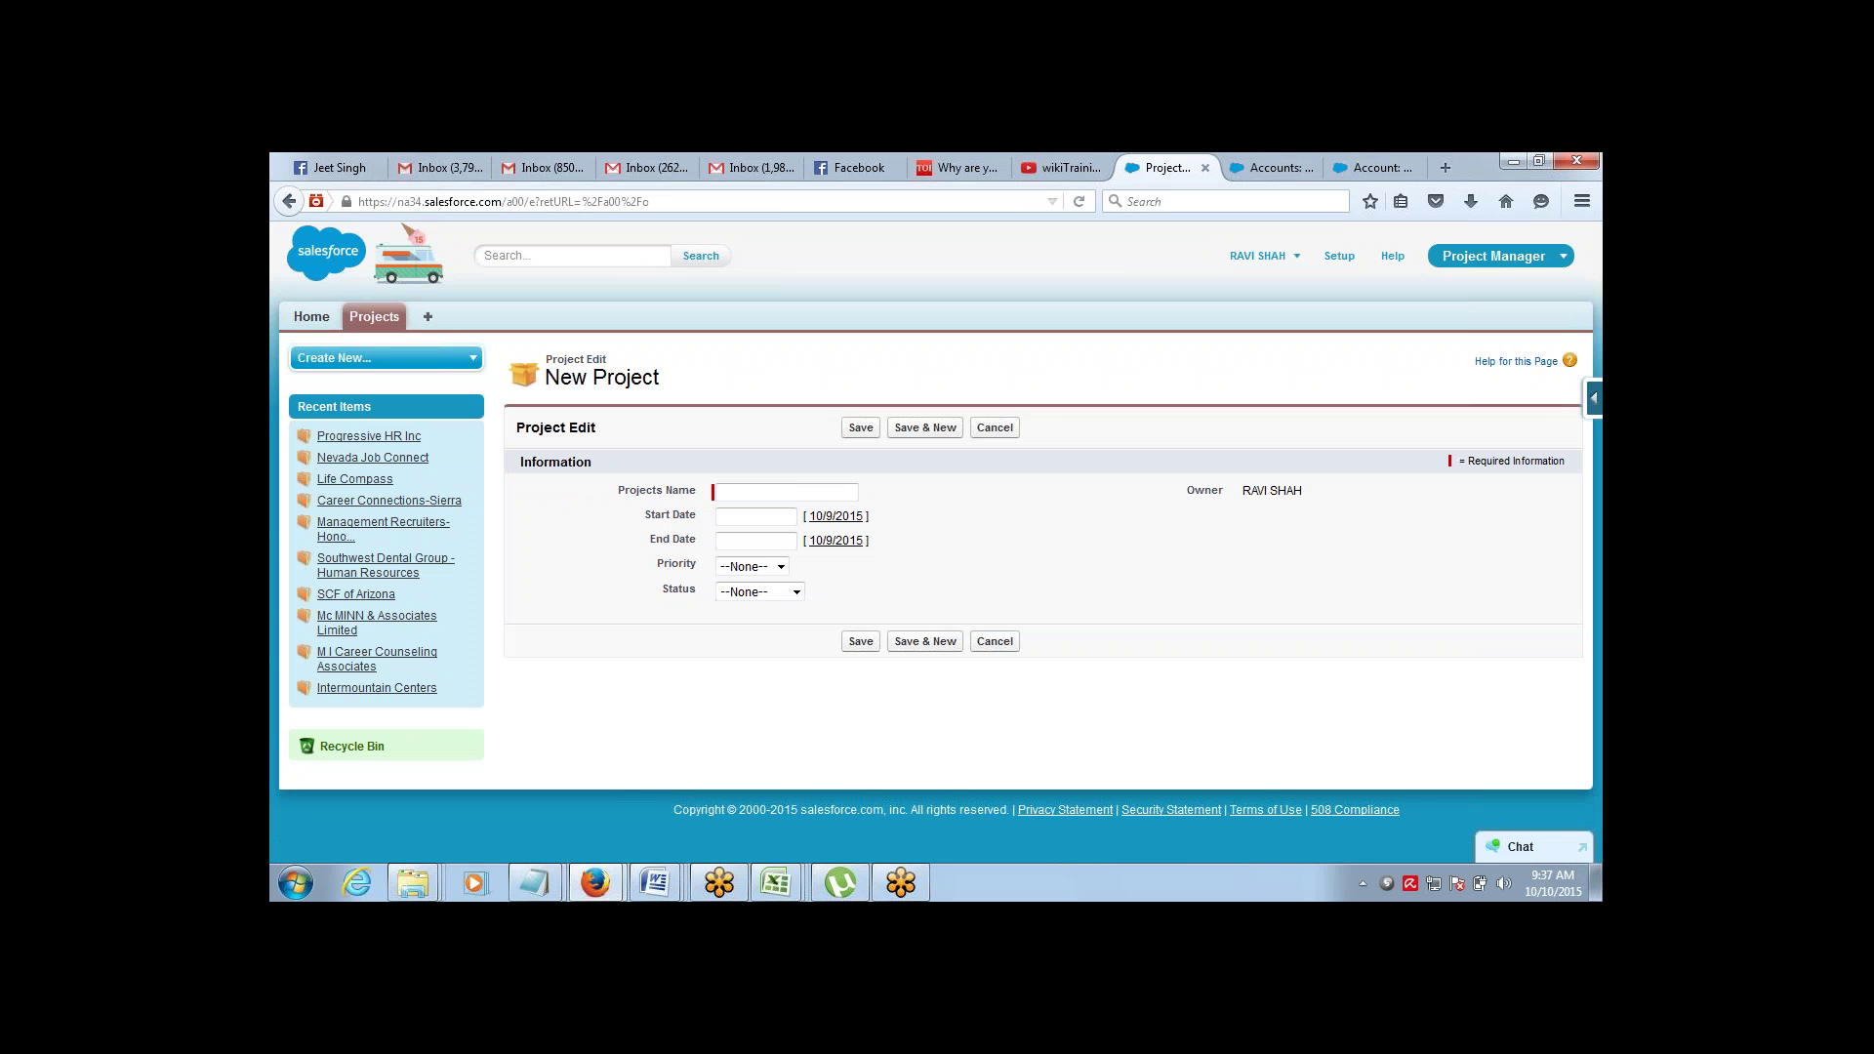
Try out the name, start date and priority fields of the new project, picking Low as the priority
left_click(786, 492)
key("Down")
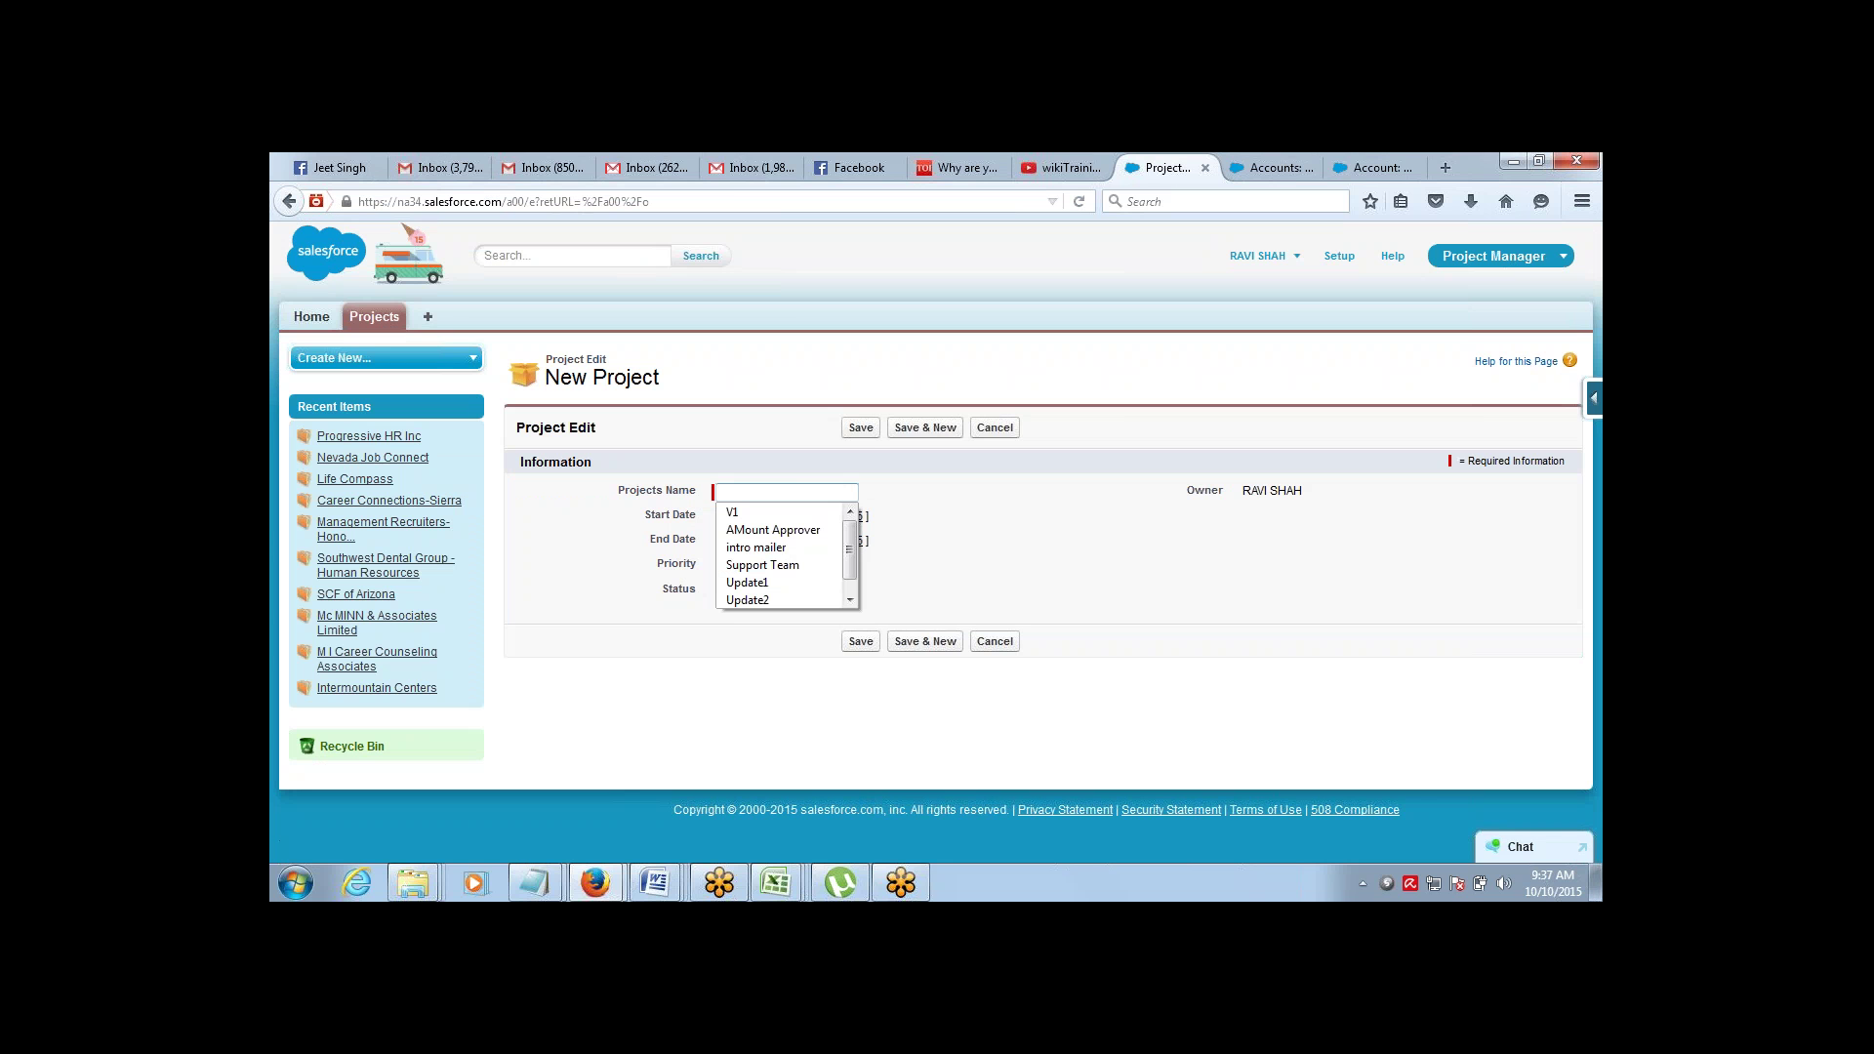
left_click(769, 451)
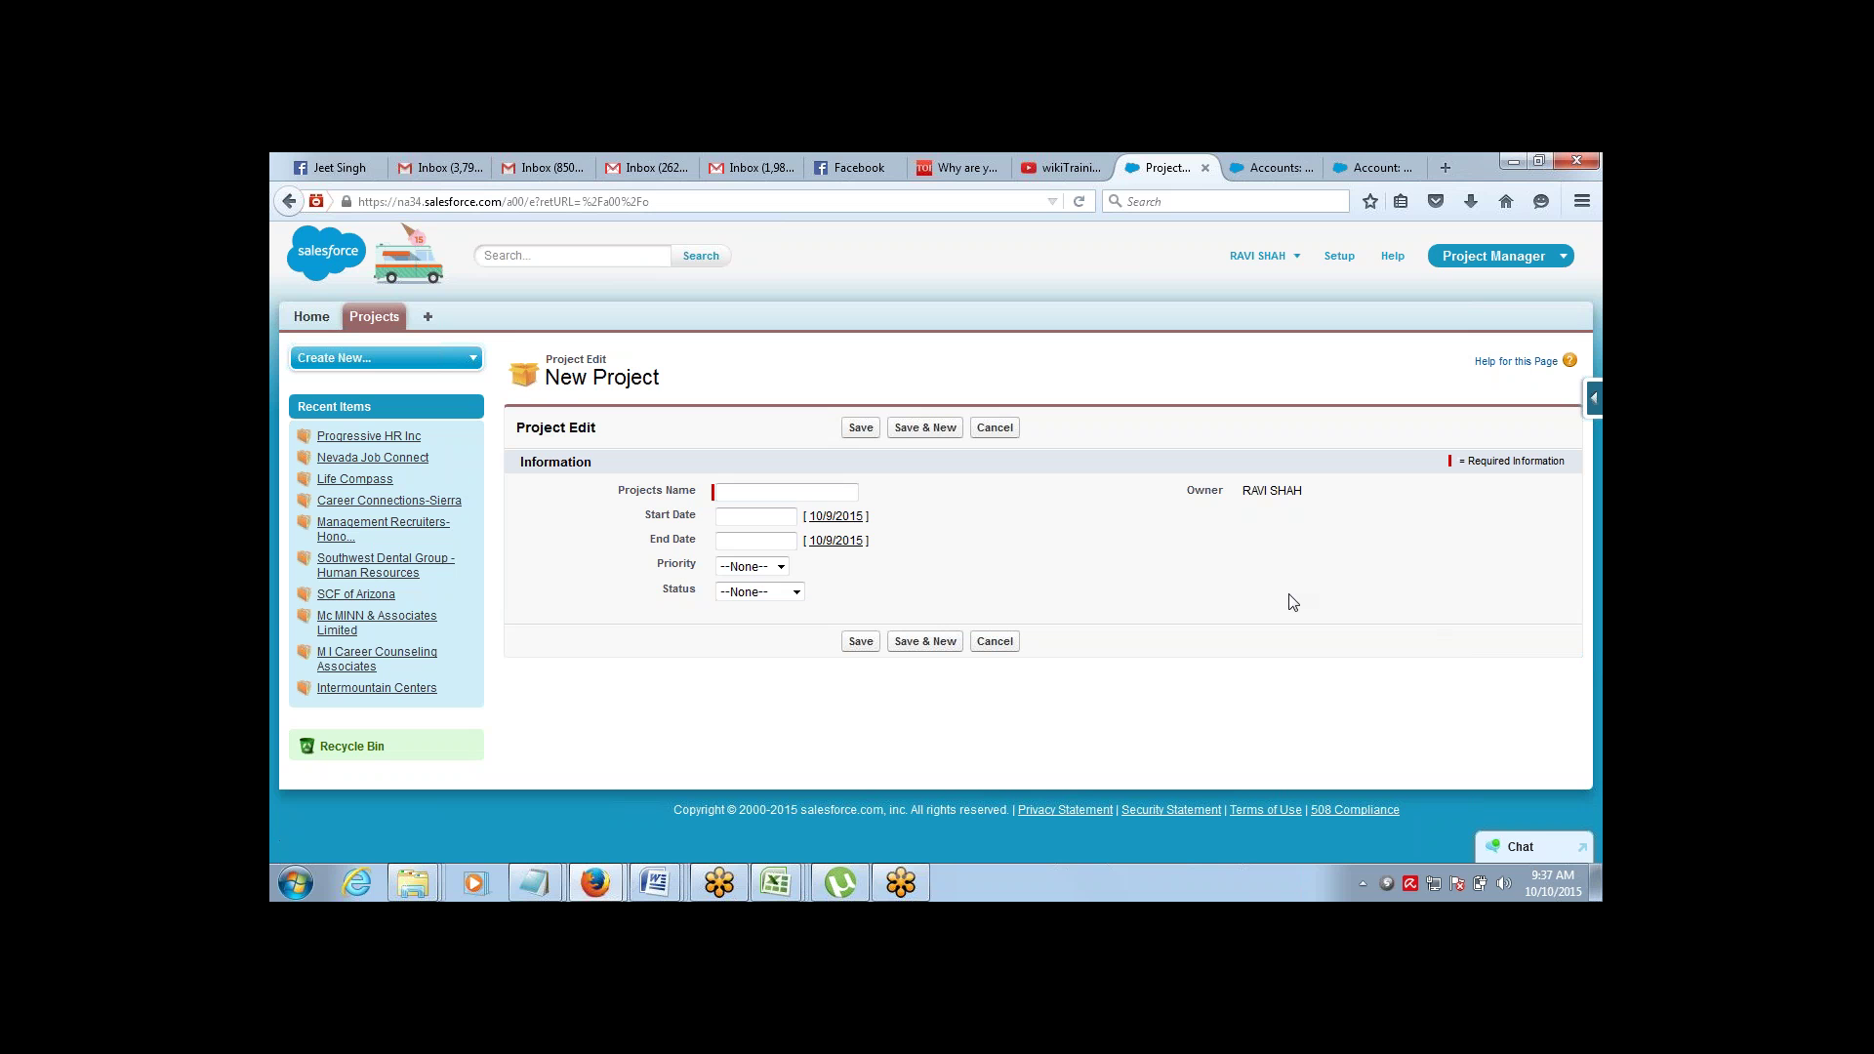
left_click(781, 492)
left_click(757, 516)
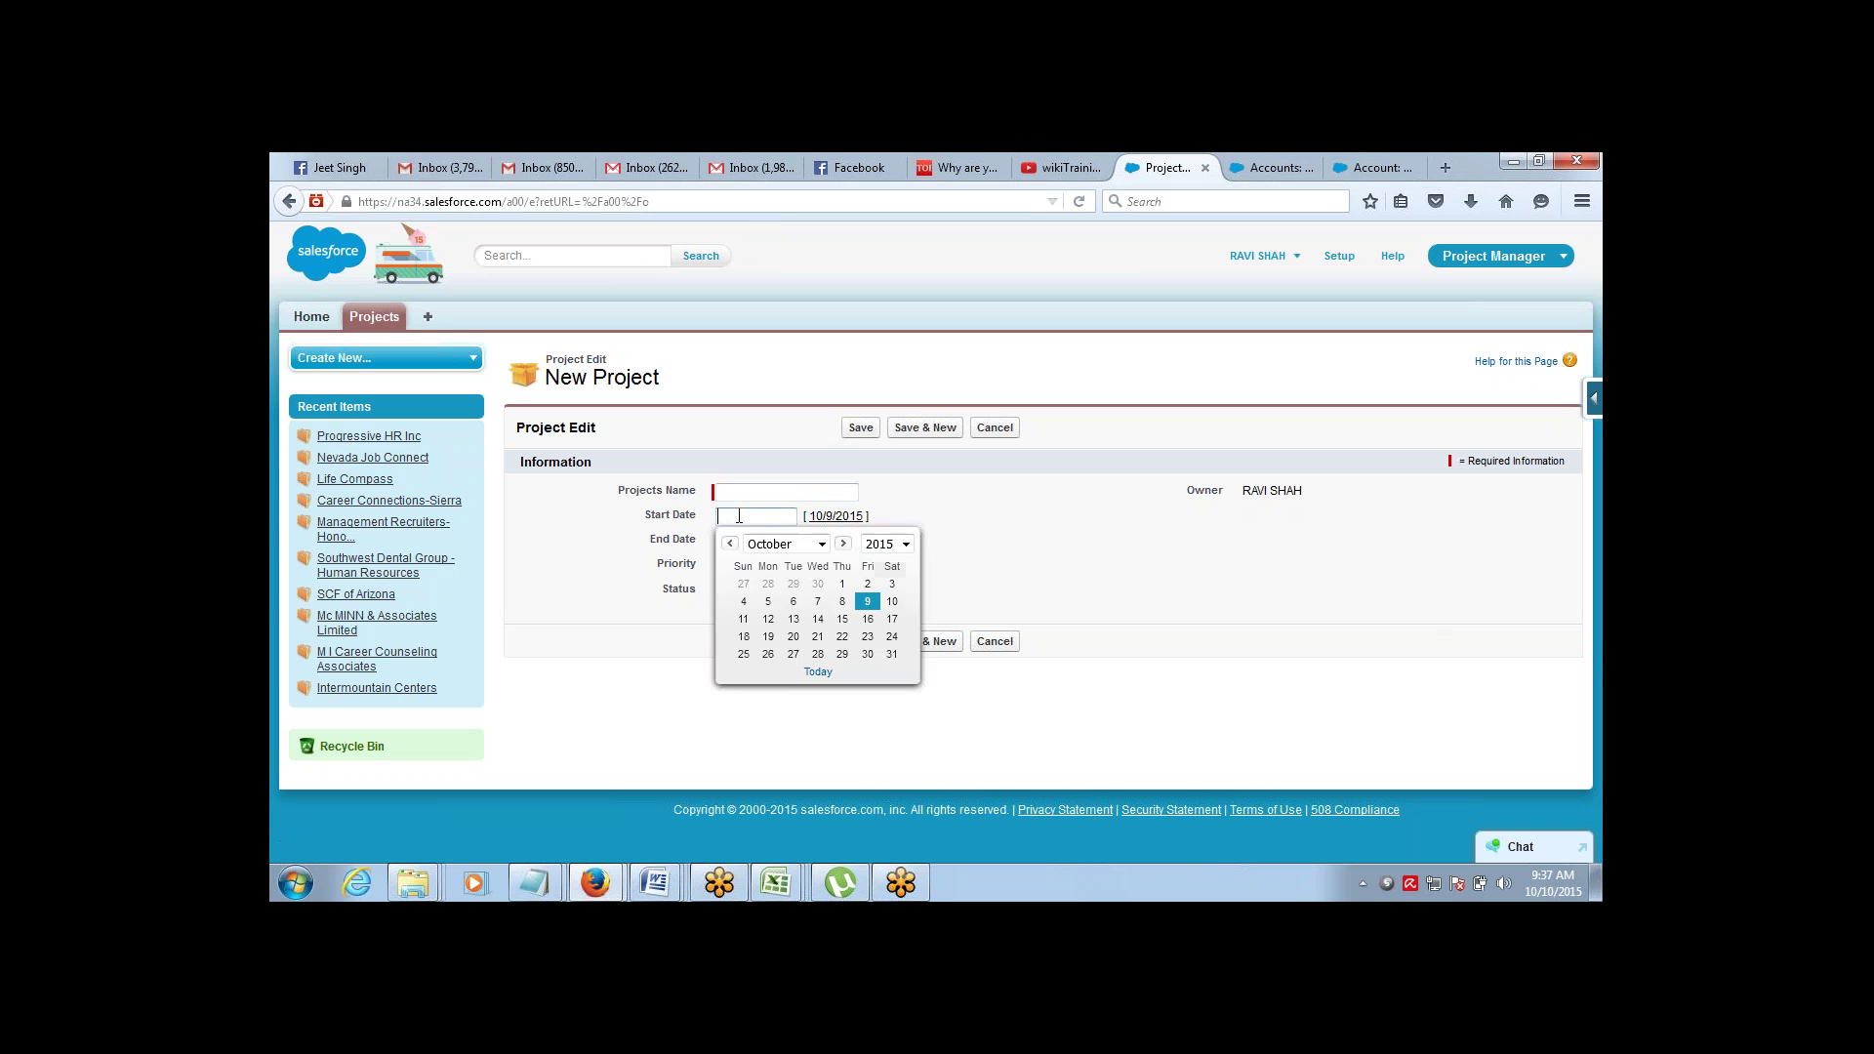
left_click(622, 573)
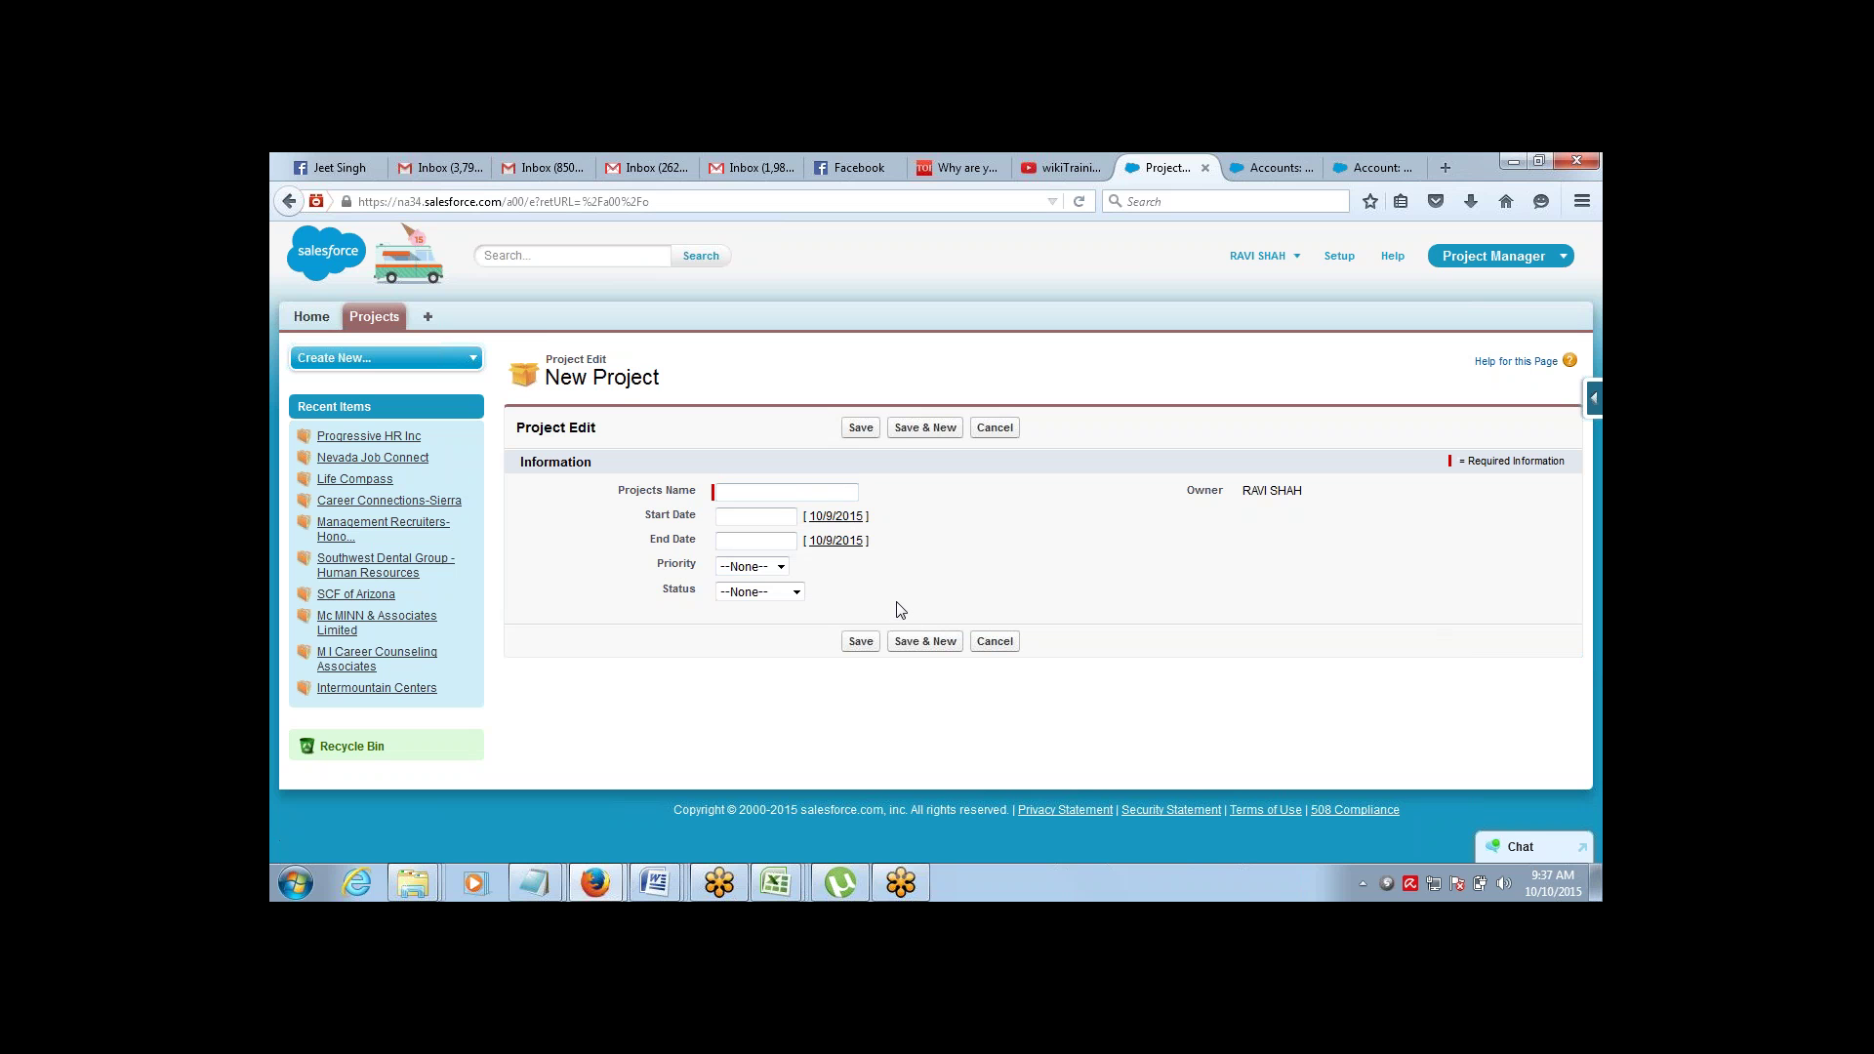
left_click(749, 569)
left_click(749, 604)
Name the project ABC and set its start date to 10/14/2015 and its end date to 11/20/2015
type("ABC")
key("Tab")
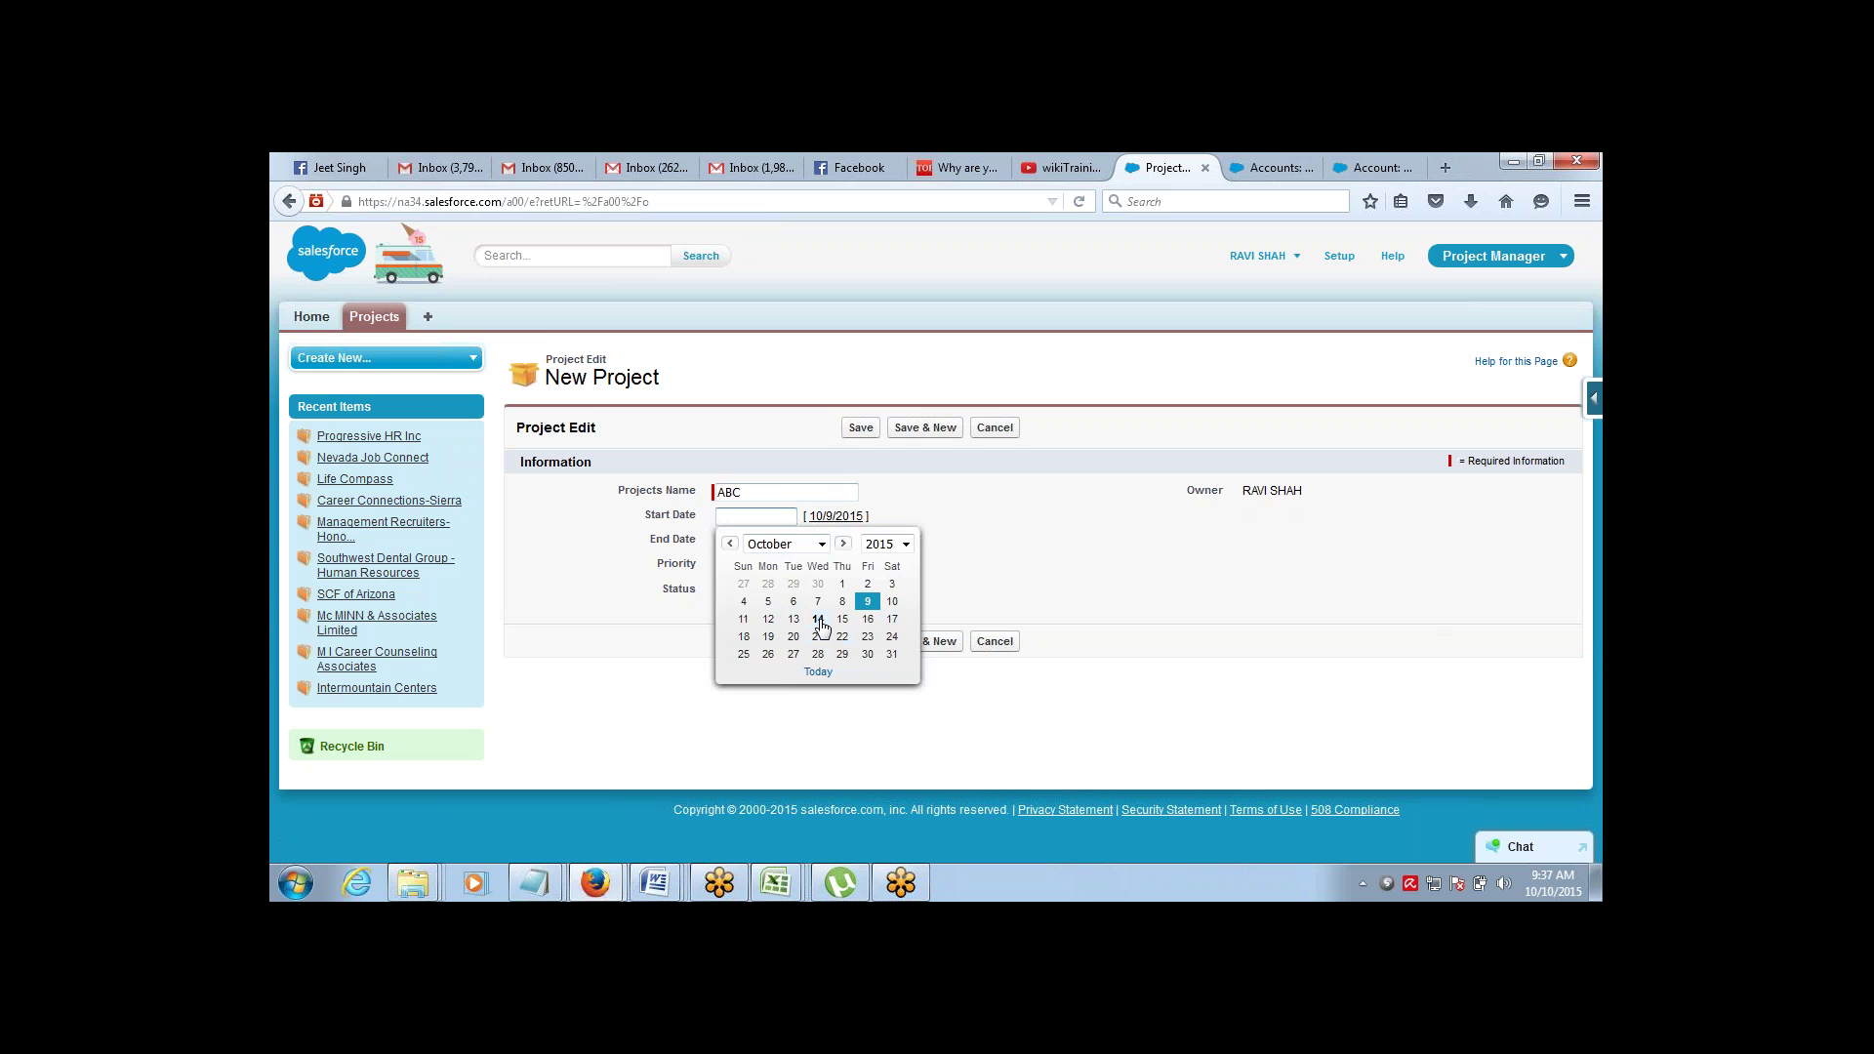
left_click(818, 618)
left_click(770, 537)
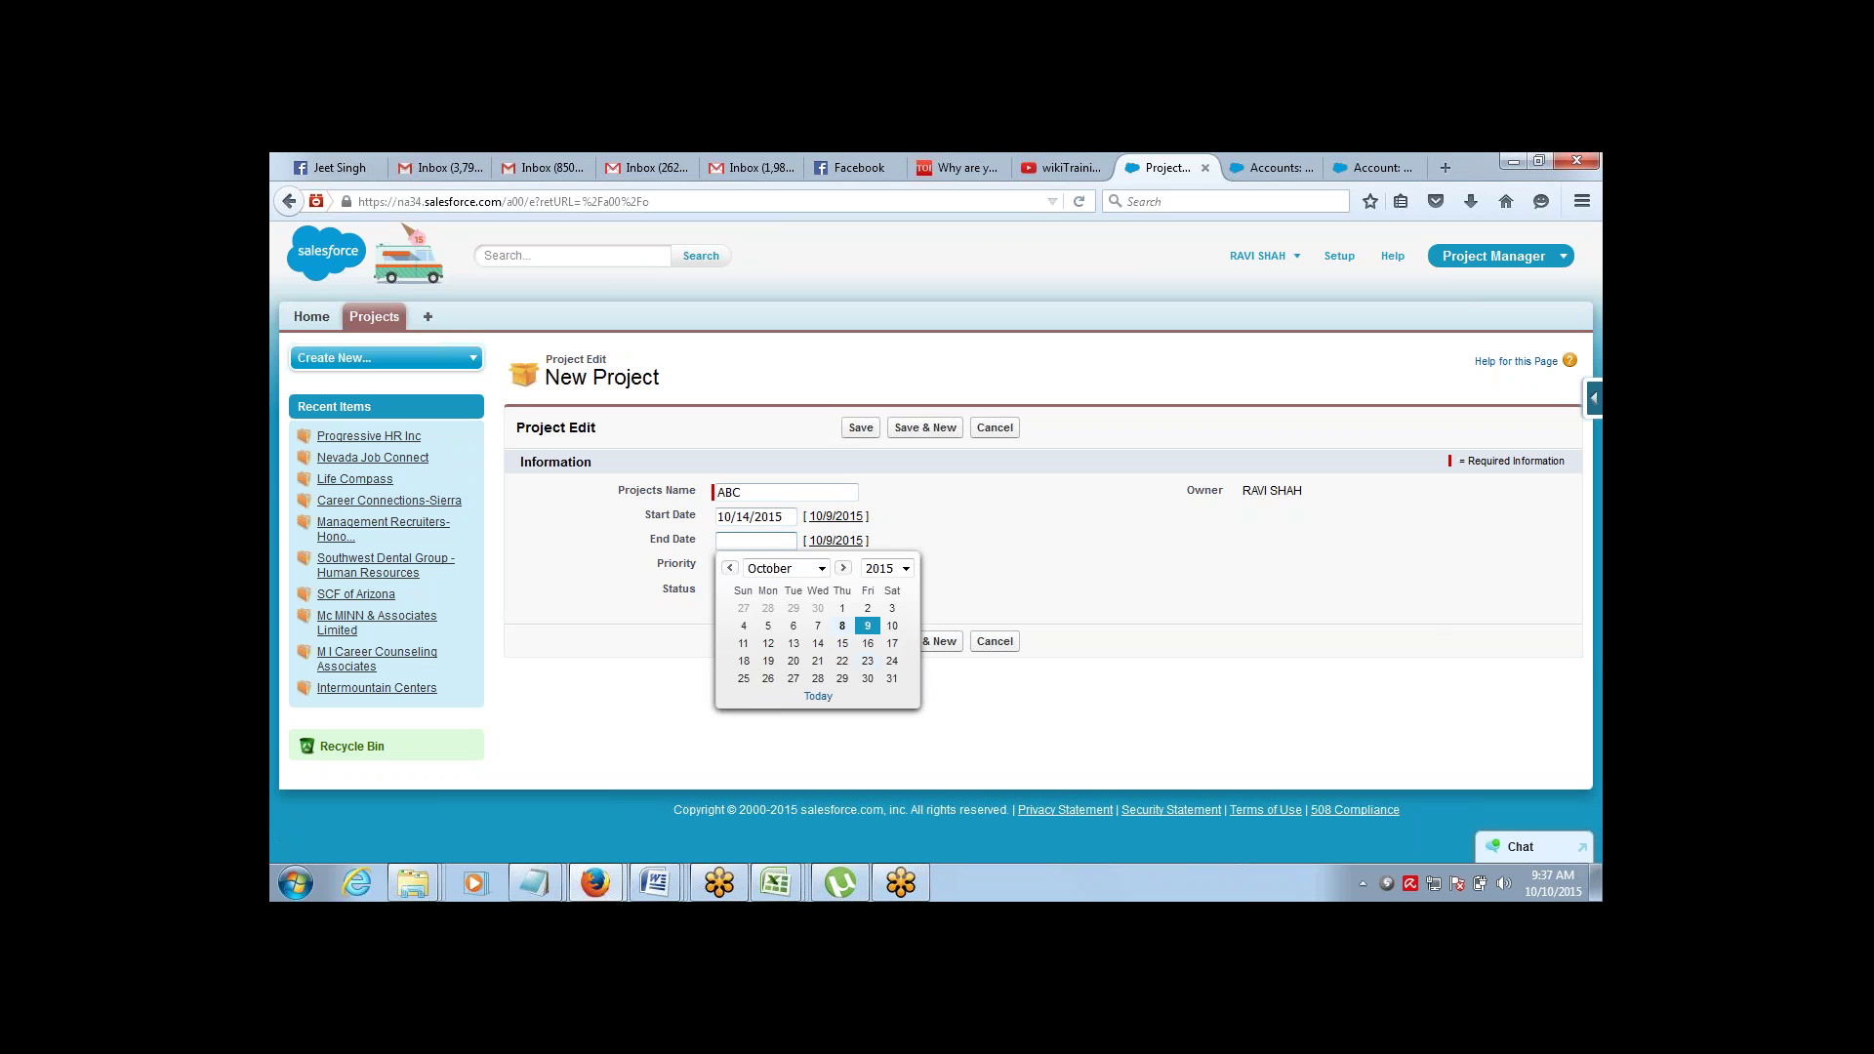
left_click(822, 568)
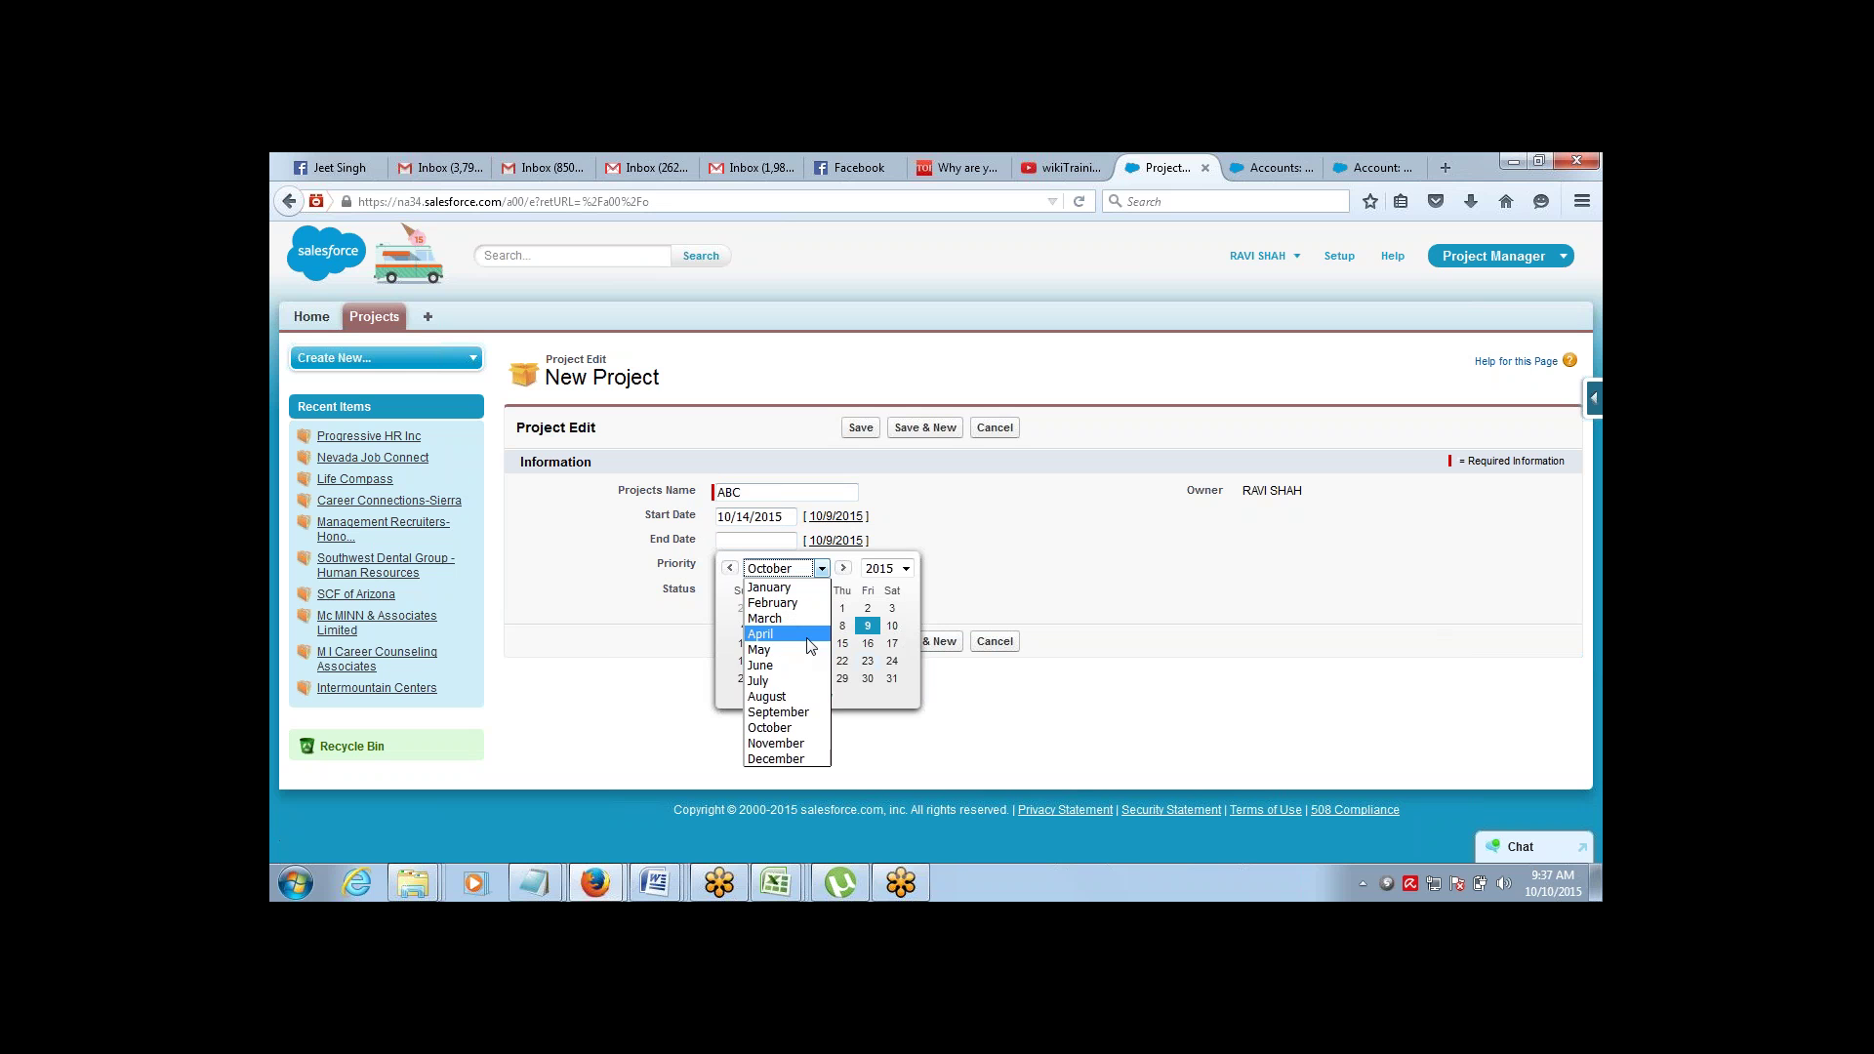
left_click(779, 743)
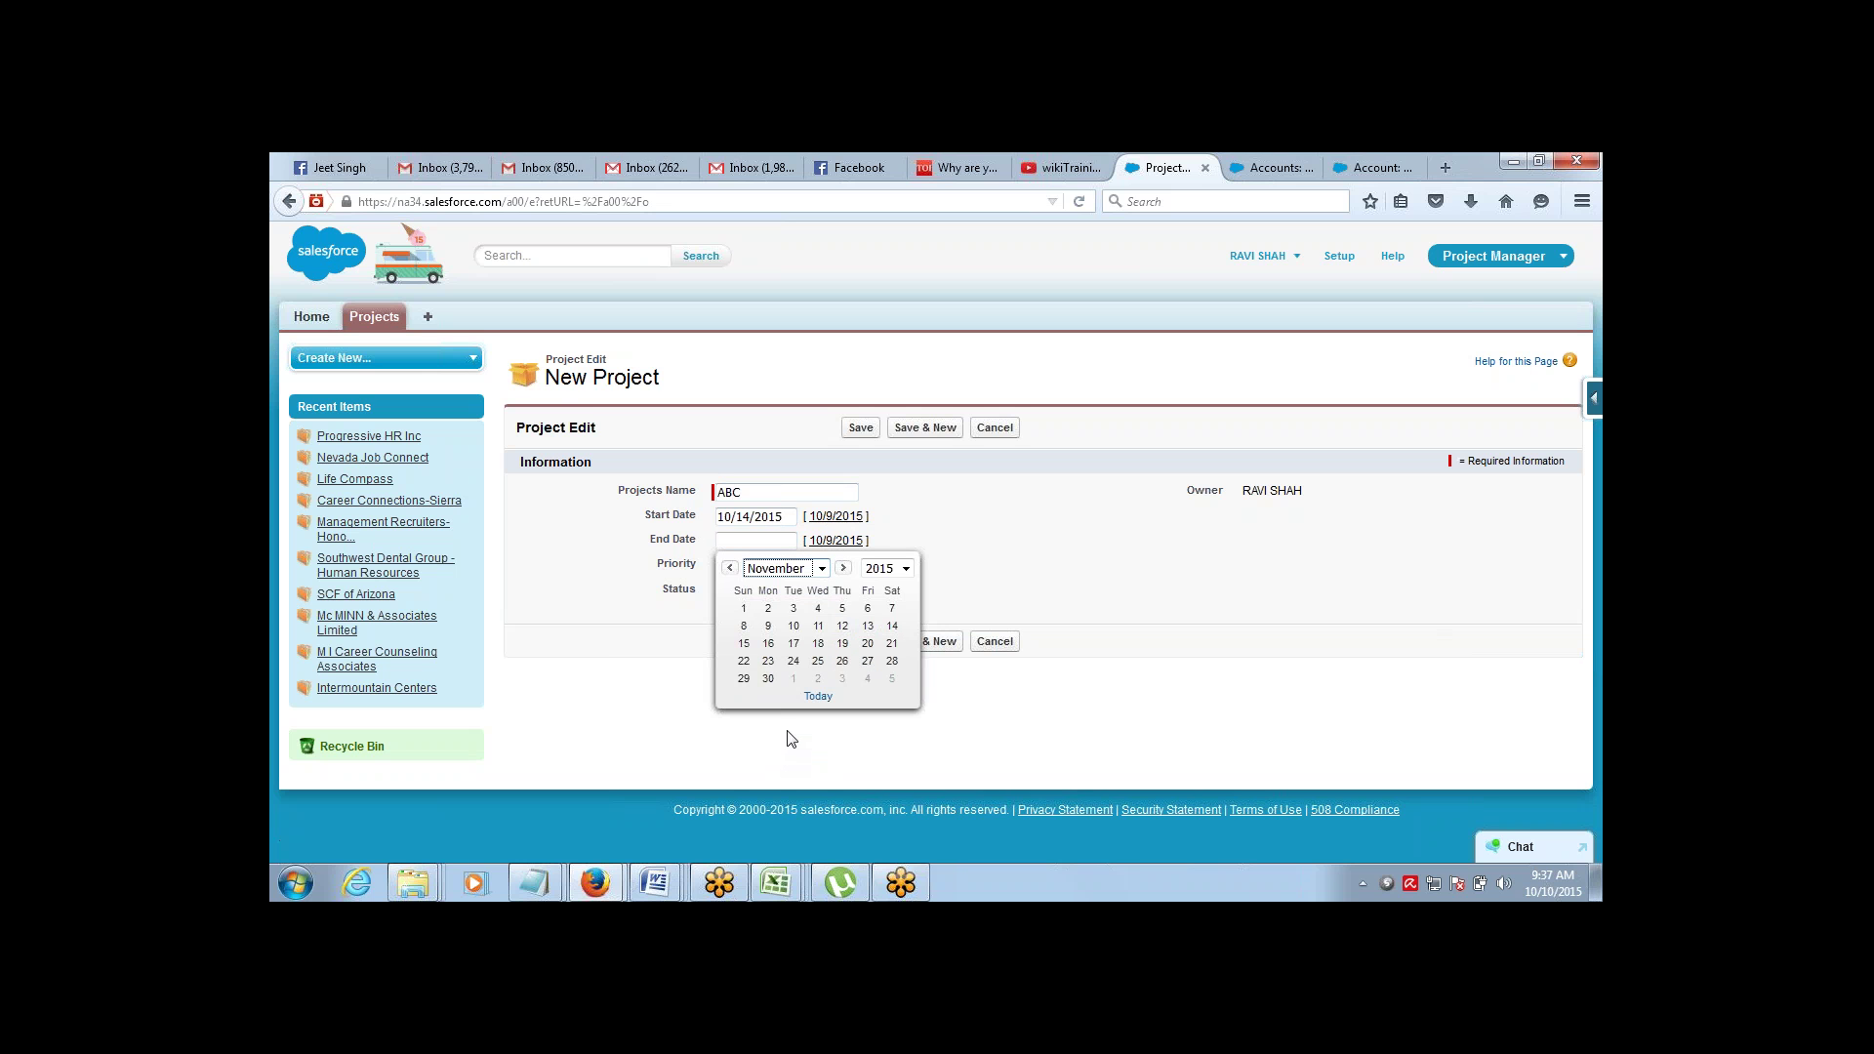
left_click(869, 646)
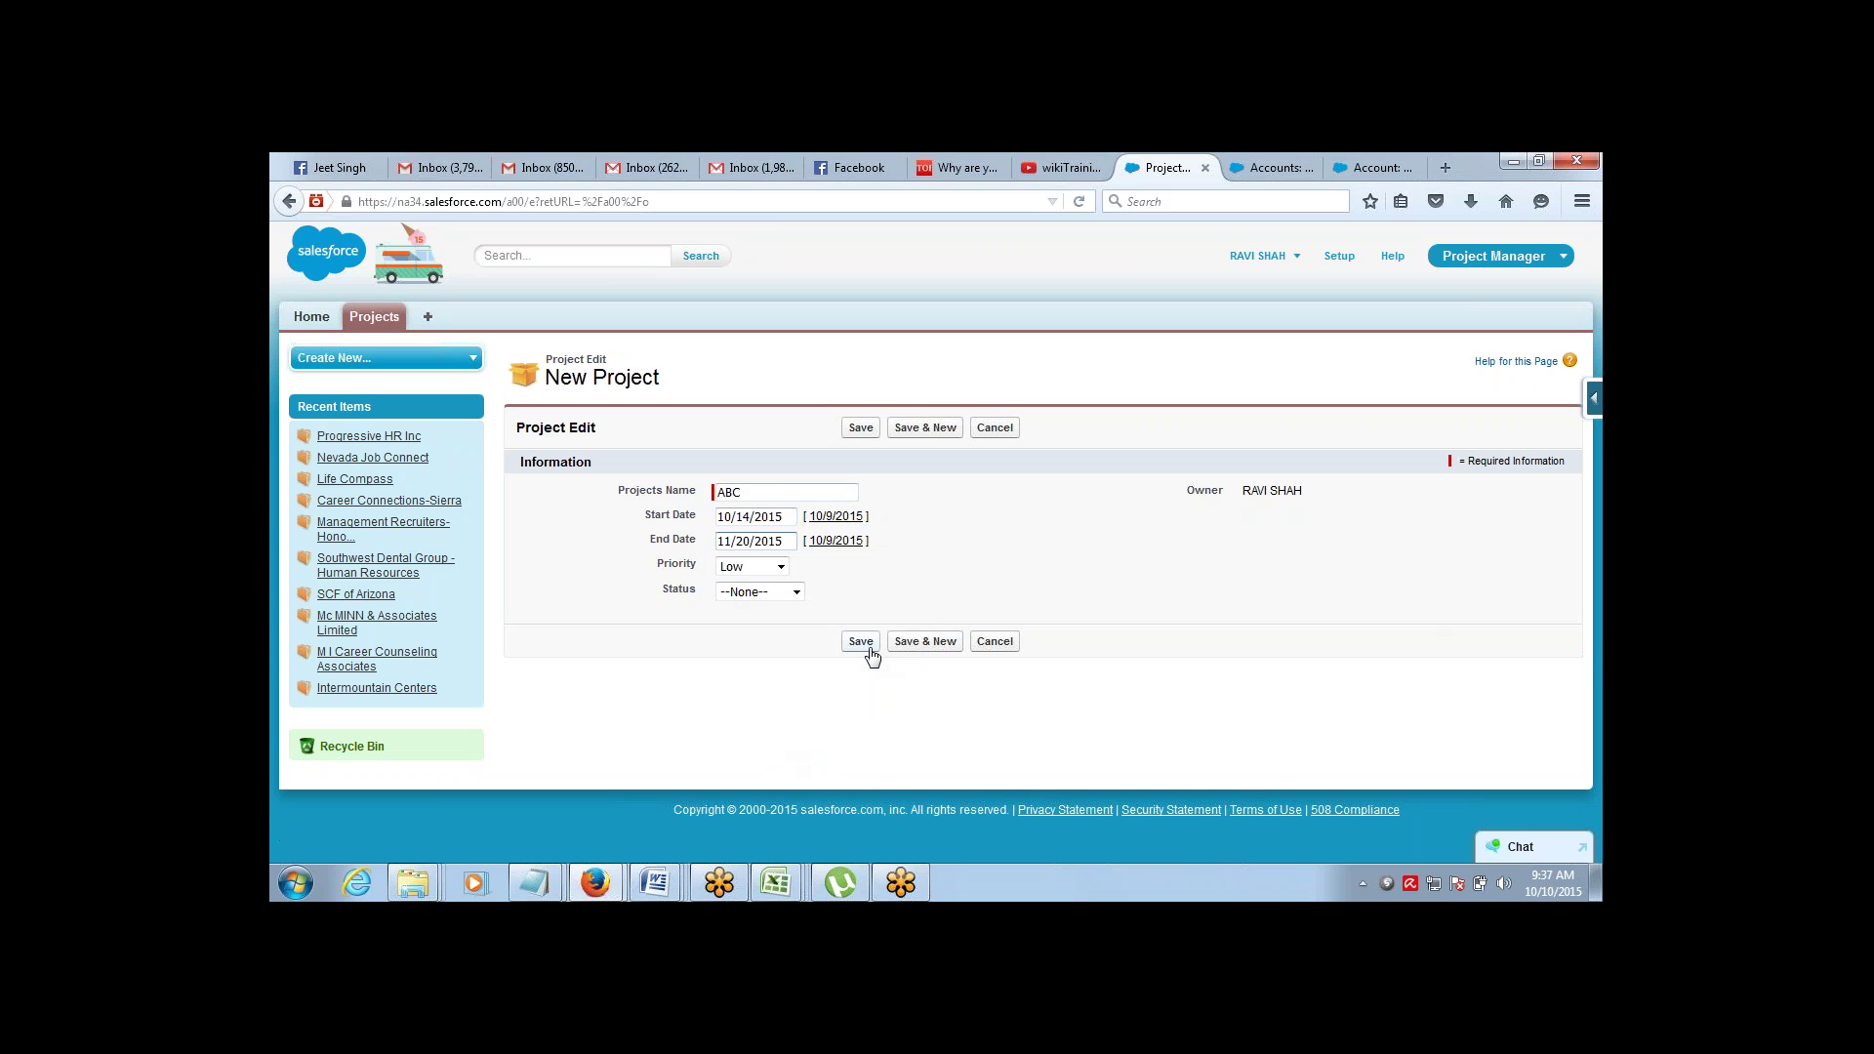
Set the new project's priority to High and its status to Not Started
left_click(760, 568)
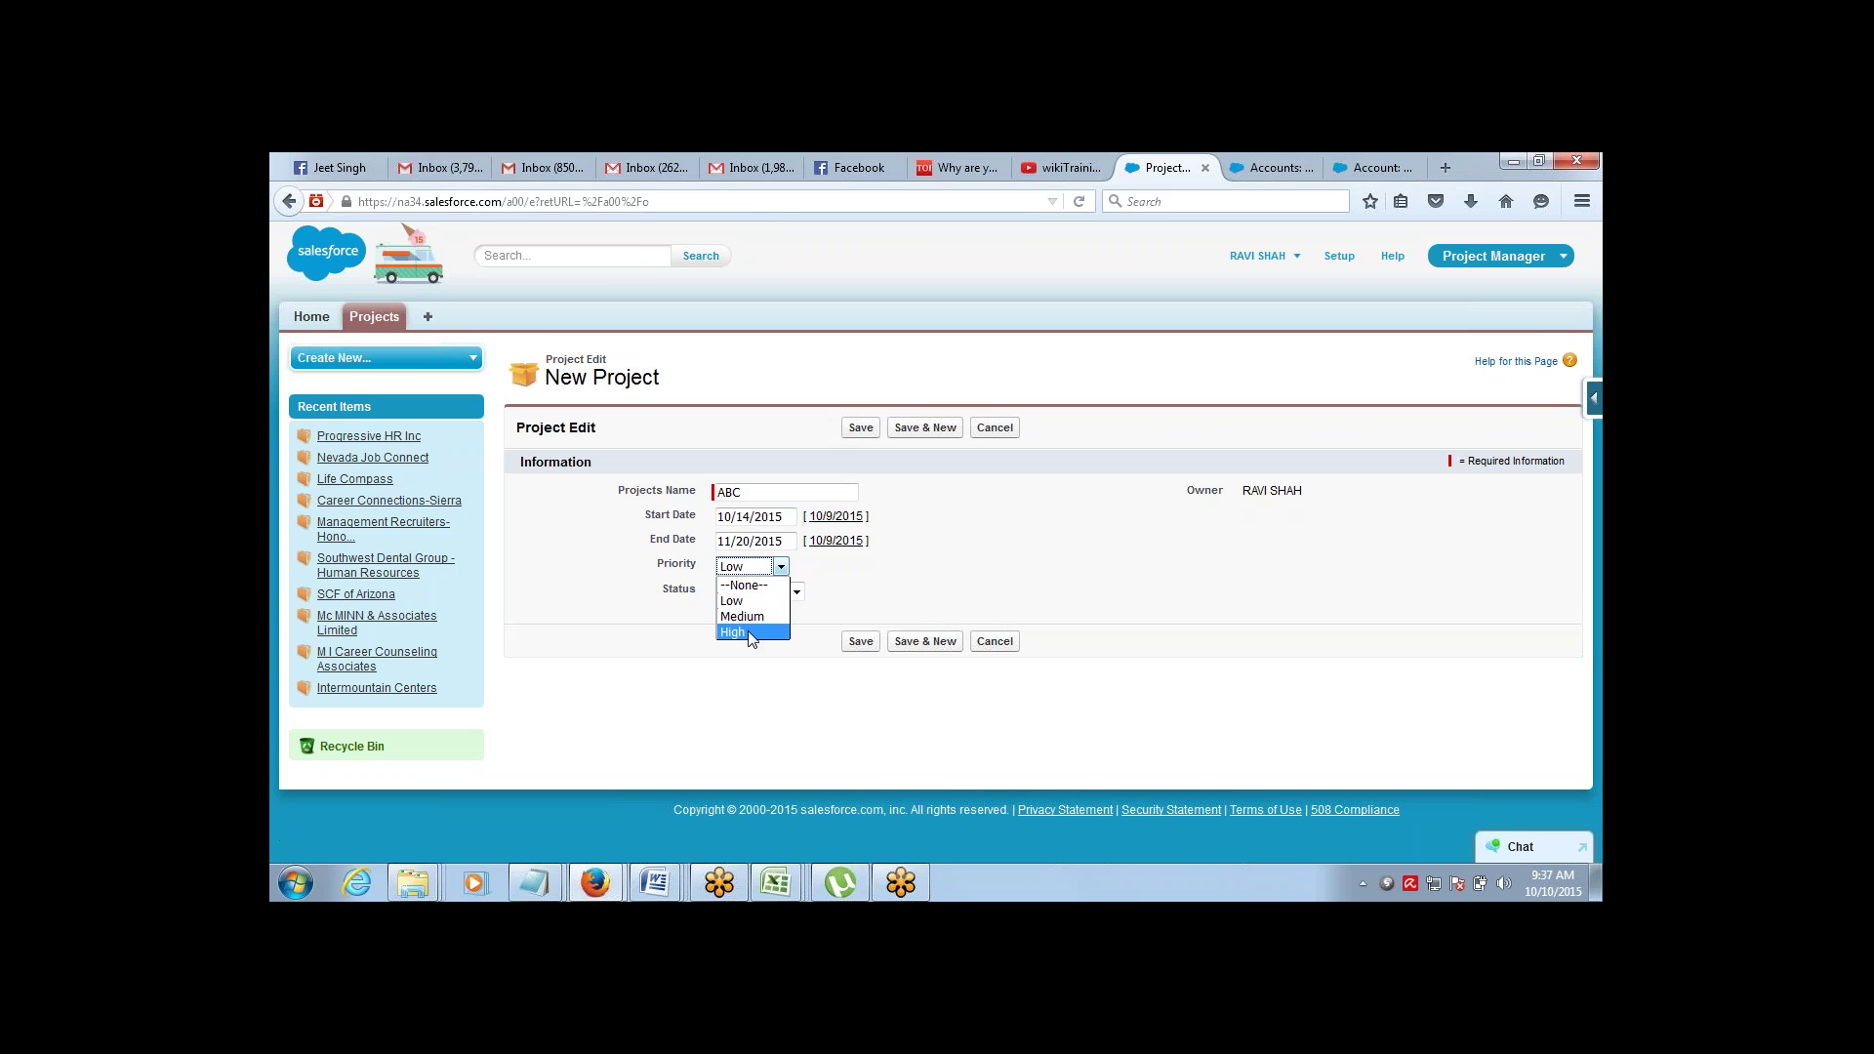
left_click(751, 633)
left_click(747, 593)
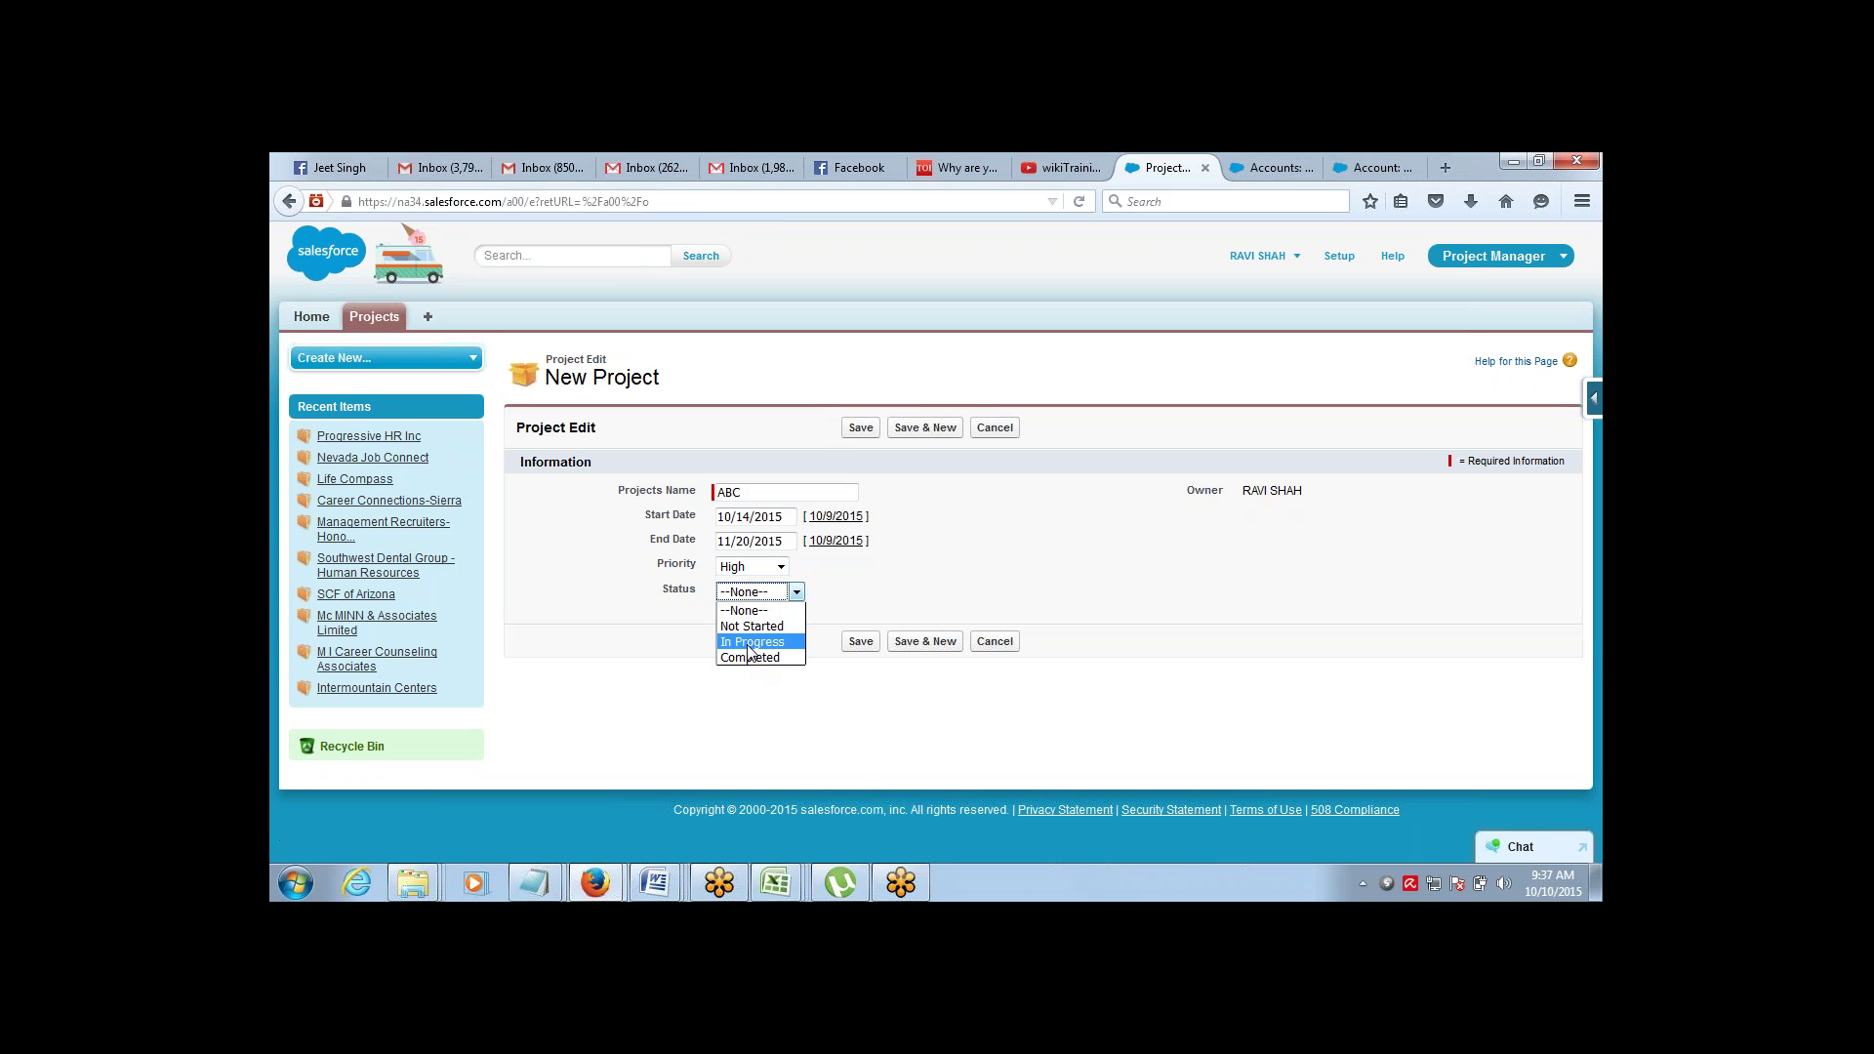
left_click(751, 626)
left_click(898, 605)
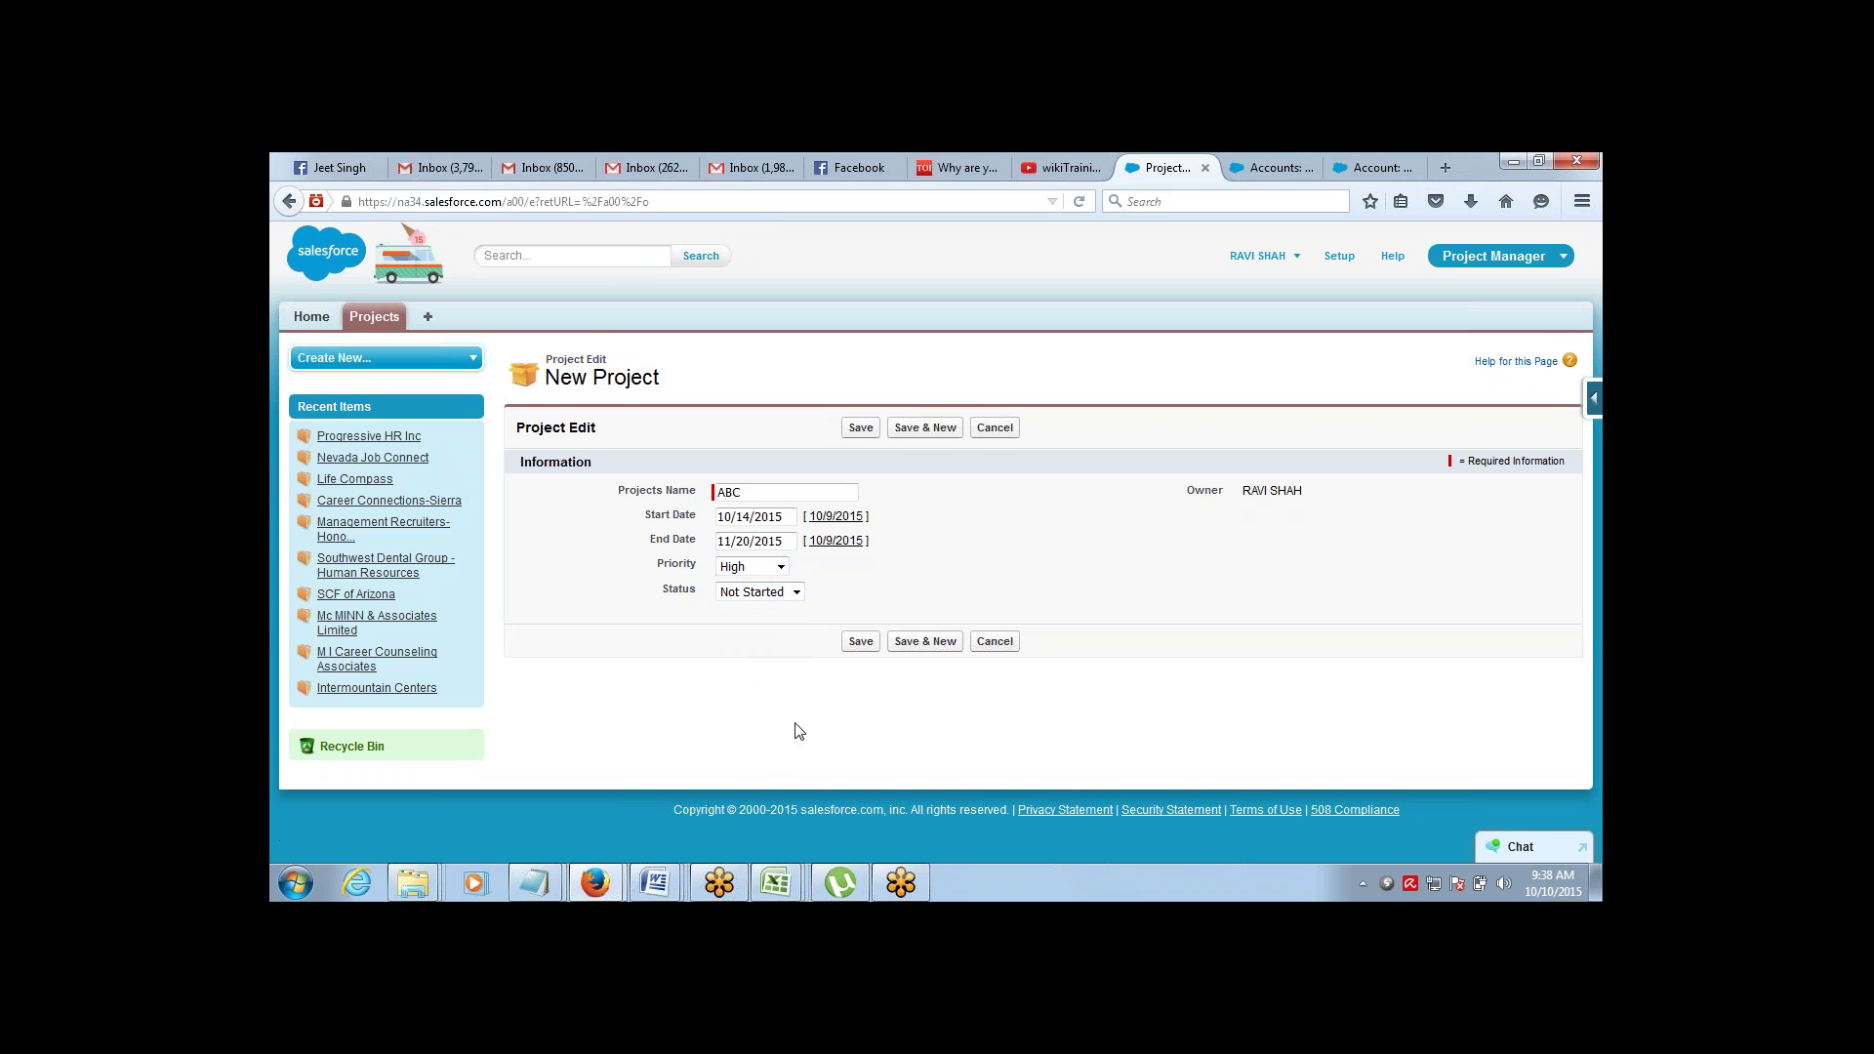
Switch to the Book8 workbook in Excel and select the whole Clients table to review its fields
mouse_move(778, 886)
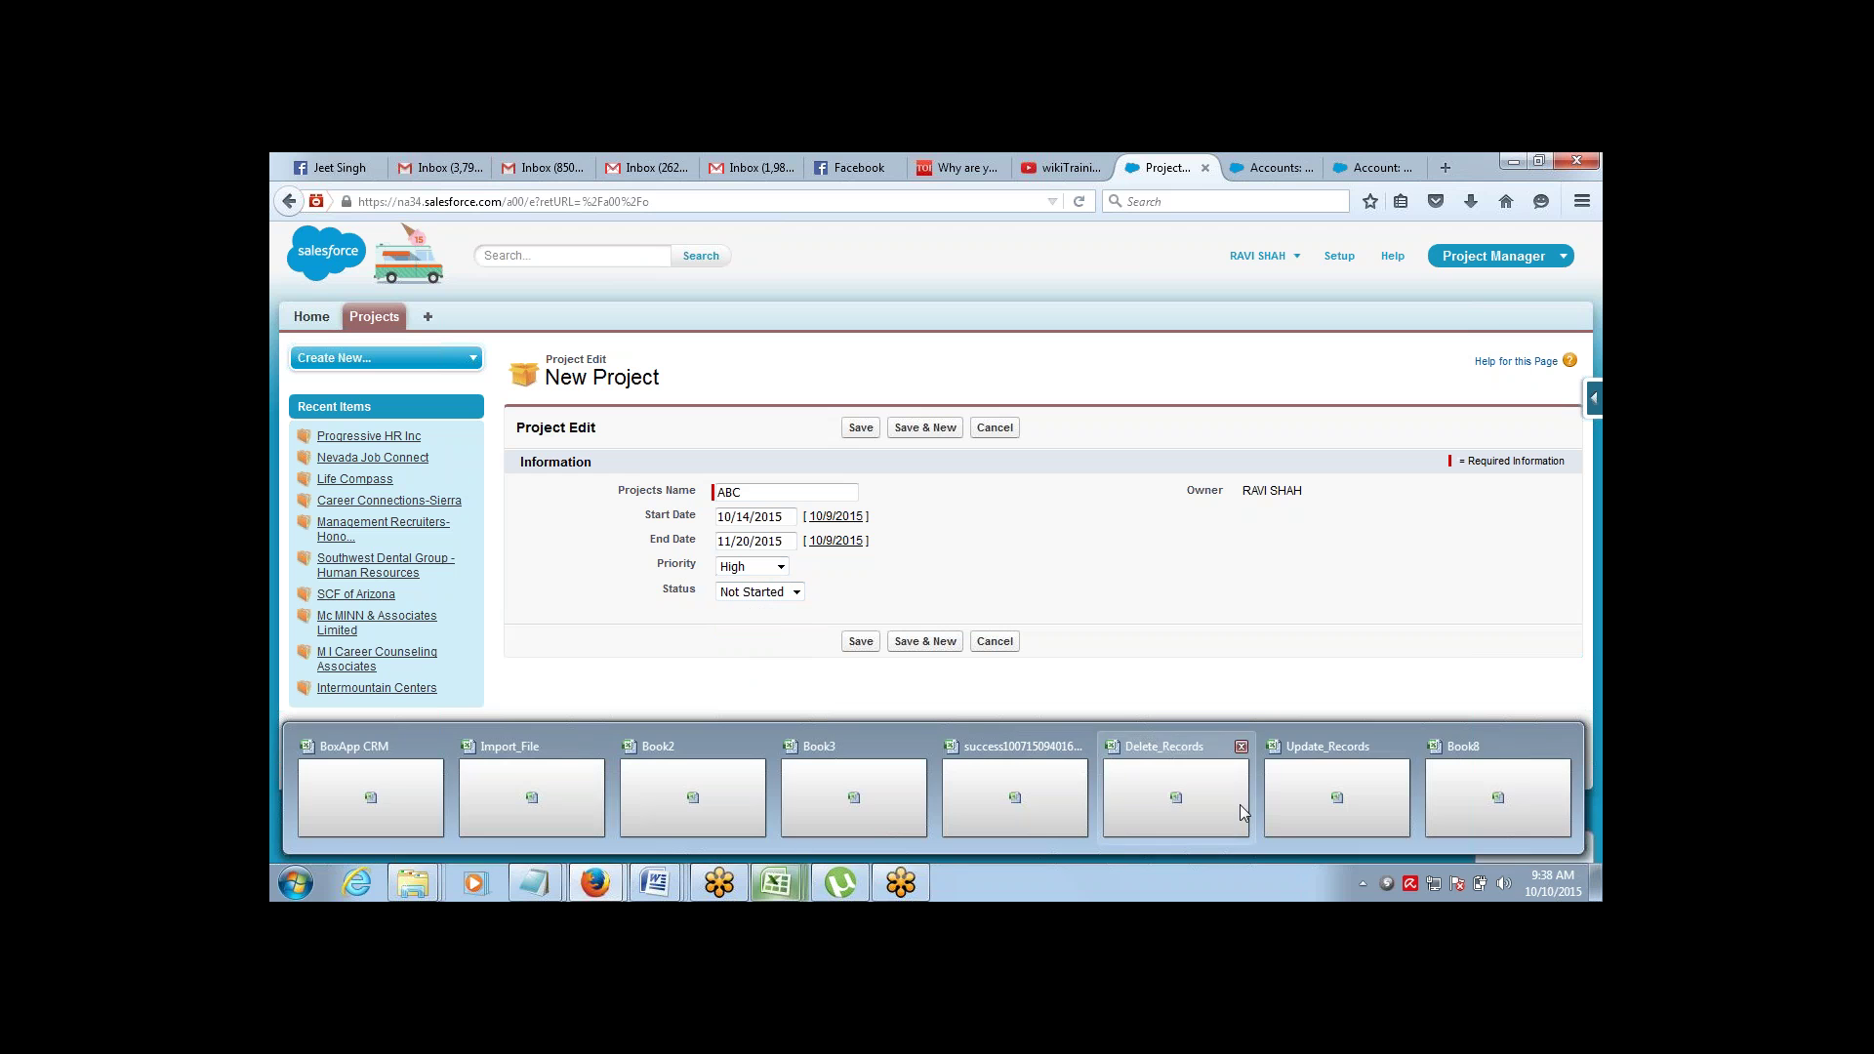
left_click(1518, 778)
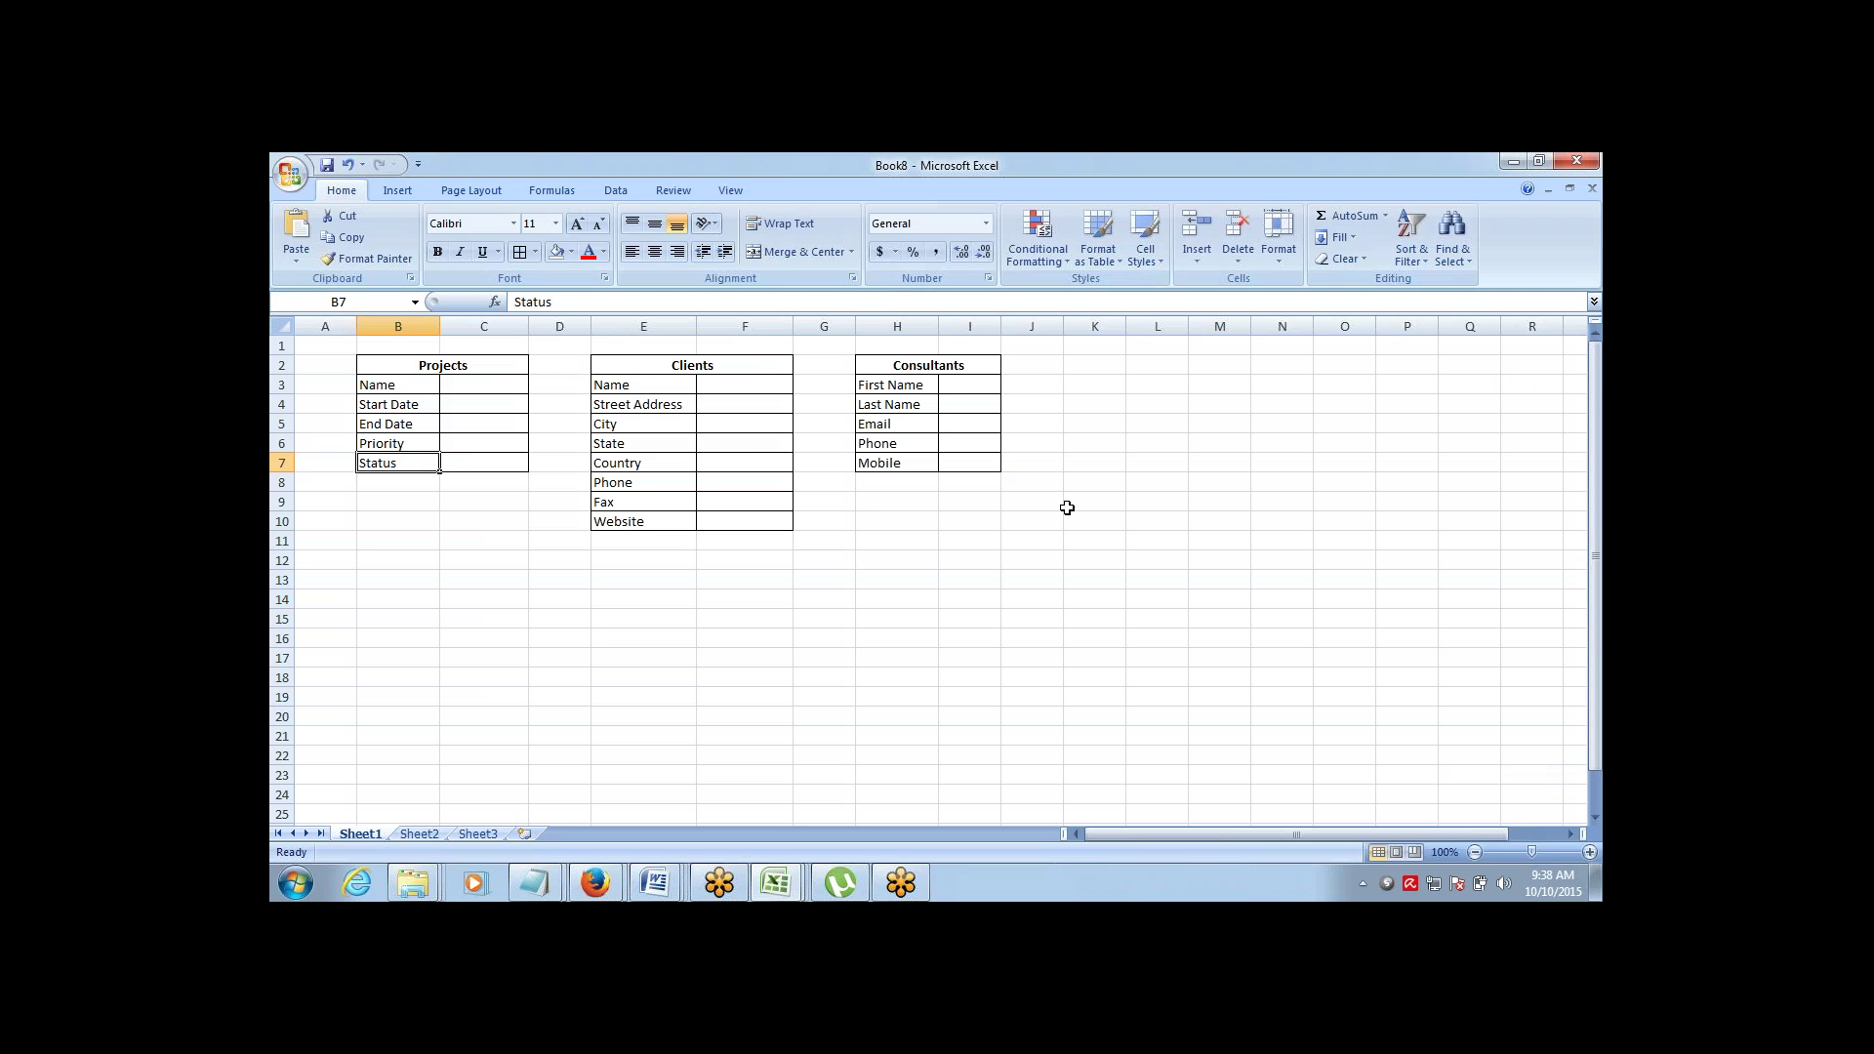
left_click_drag(758, 369, 756, 524)
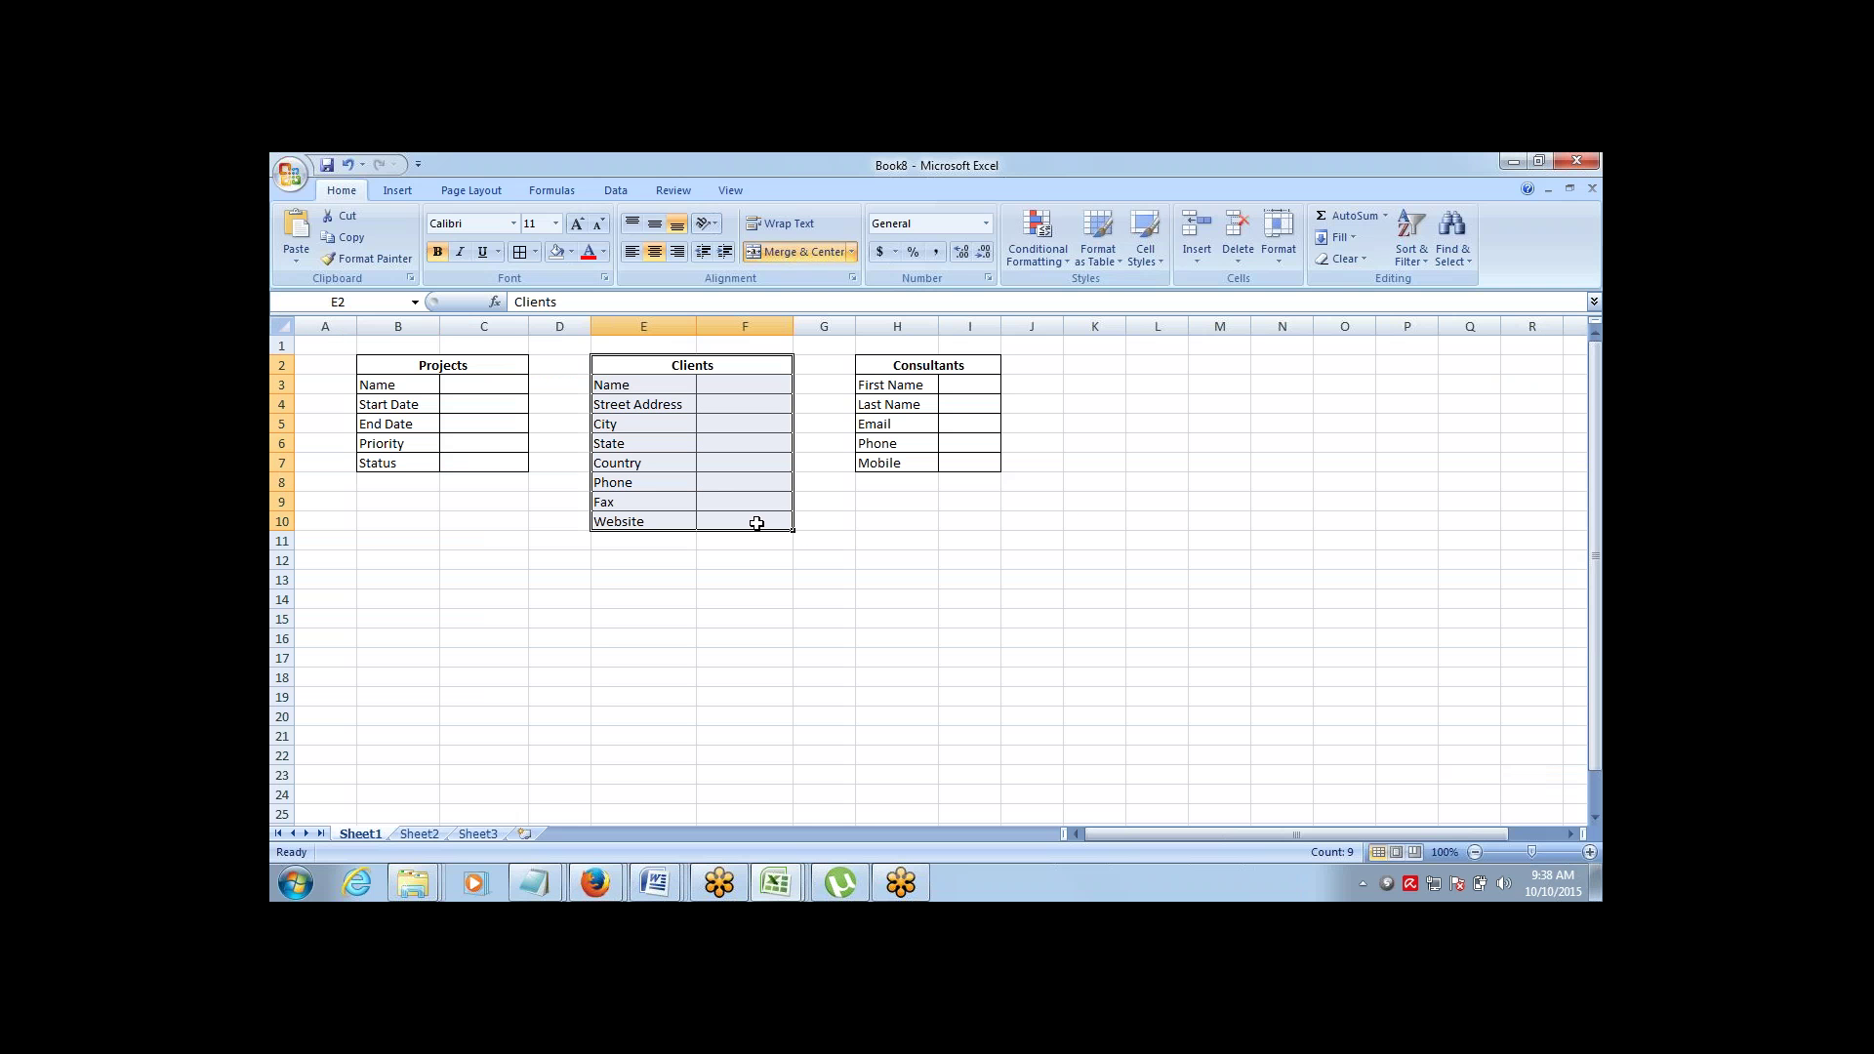
Switch from the Excel workbook to Salesforce in Firefox and open the custom objects list in Setup
left_click(757, 524)
key("alt+Tab")
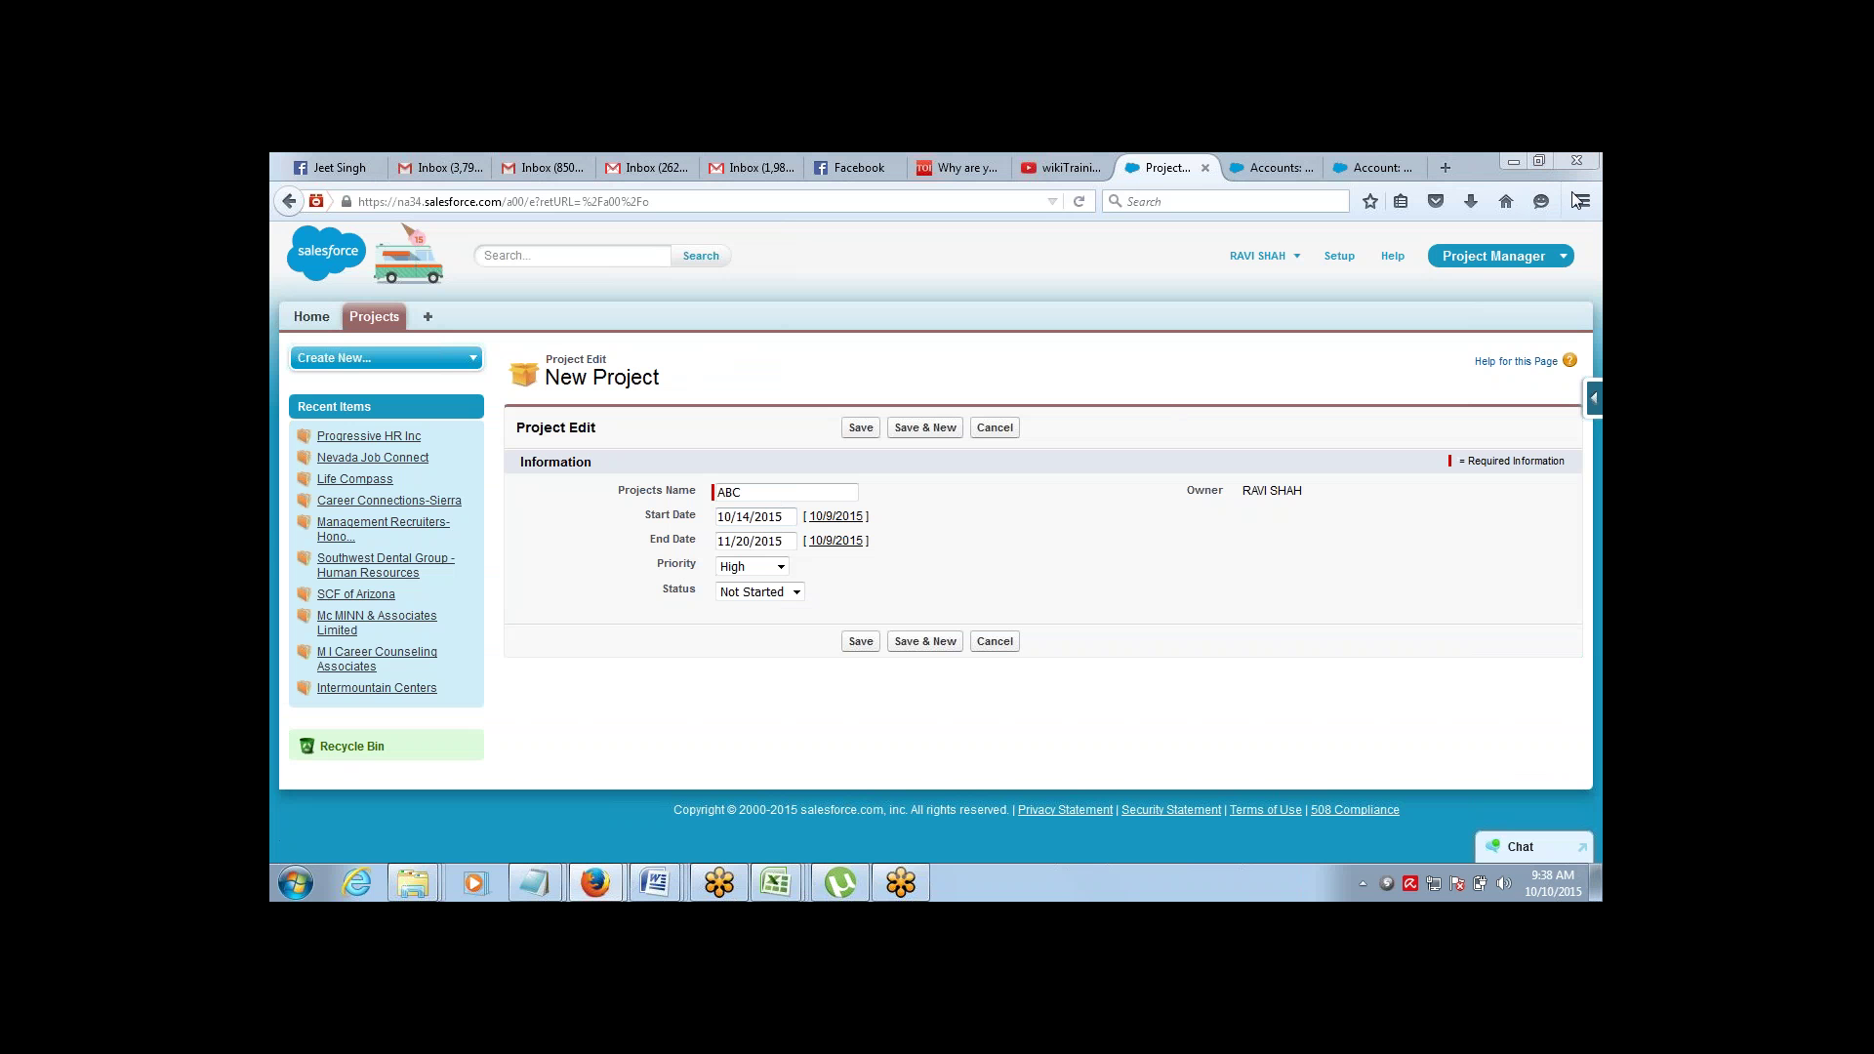
left_click(1340, 257)
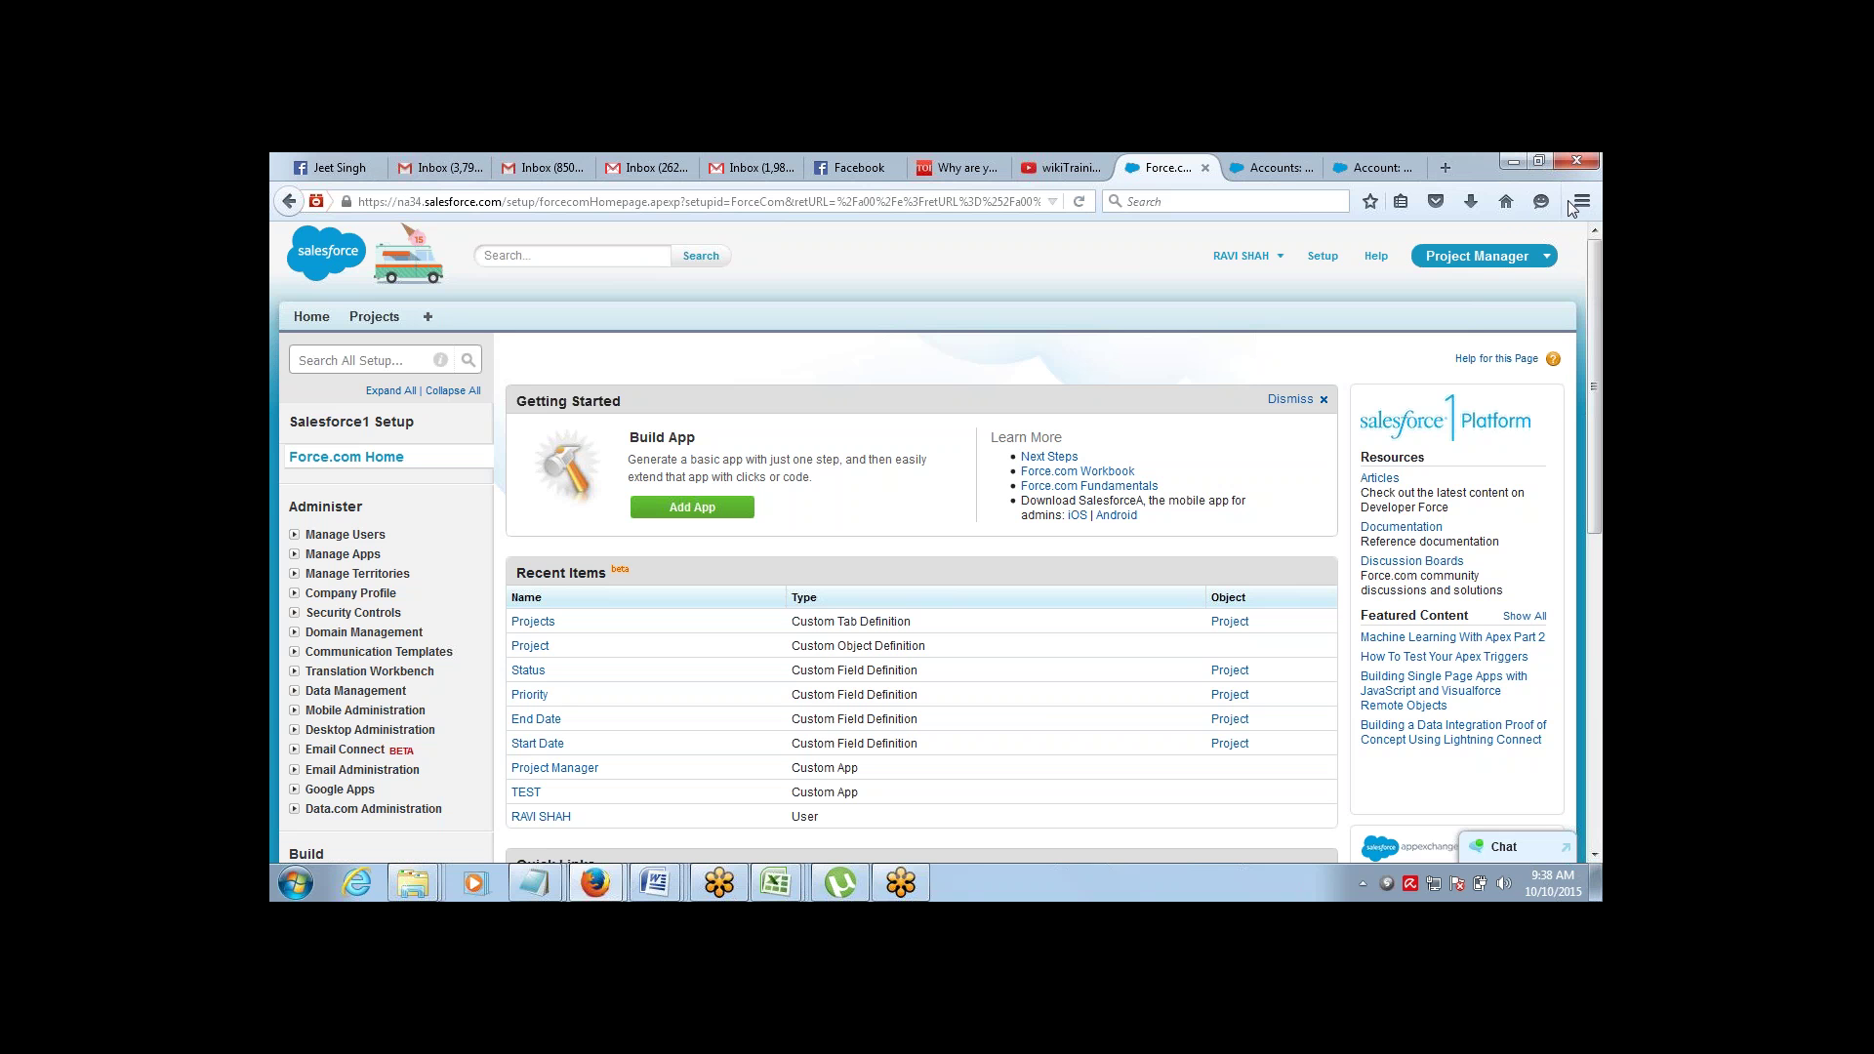
left_click(1325, 262)
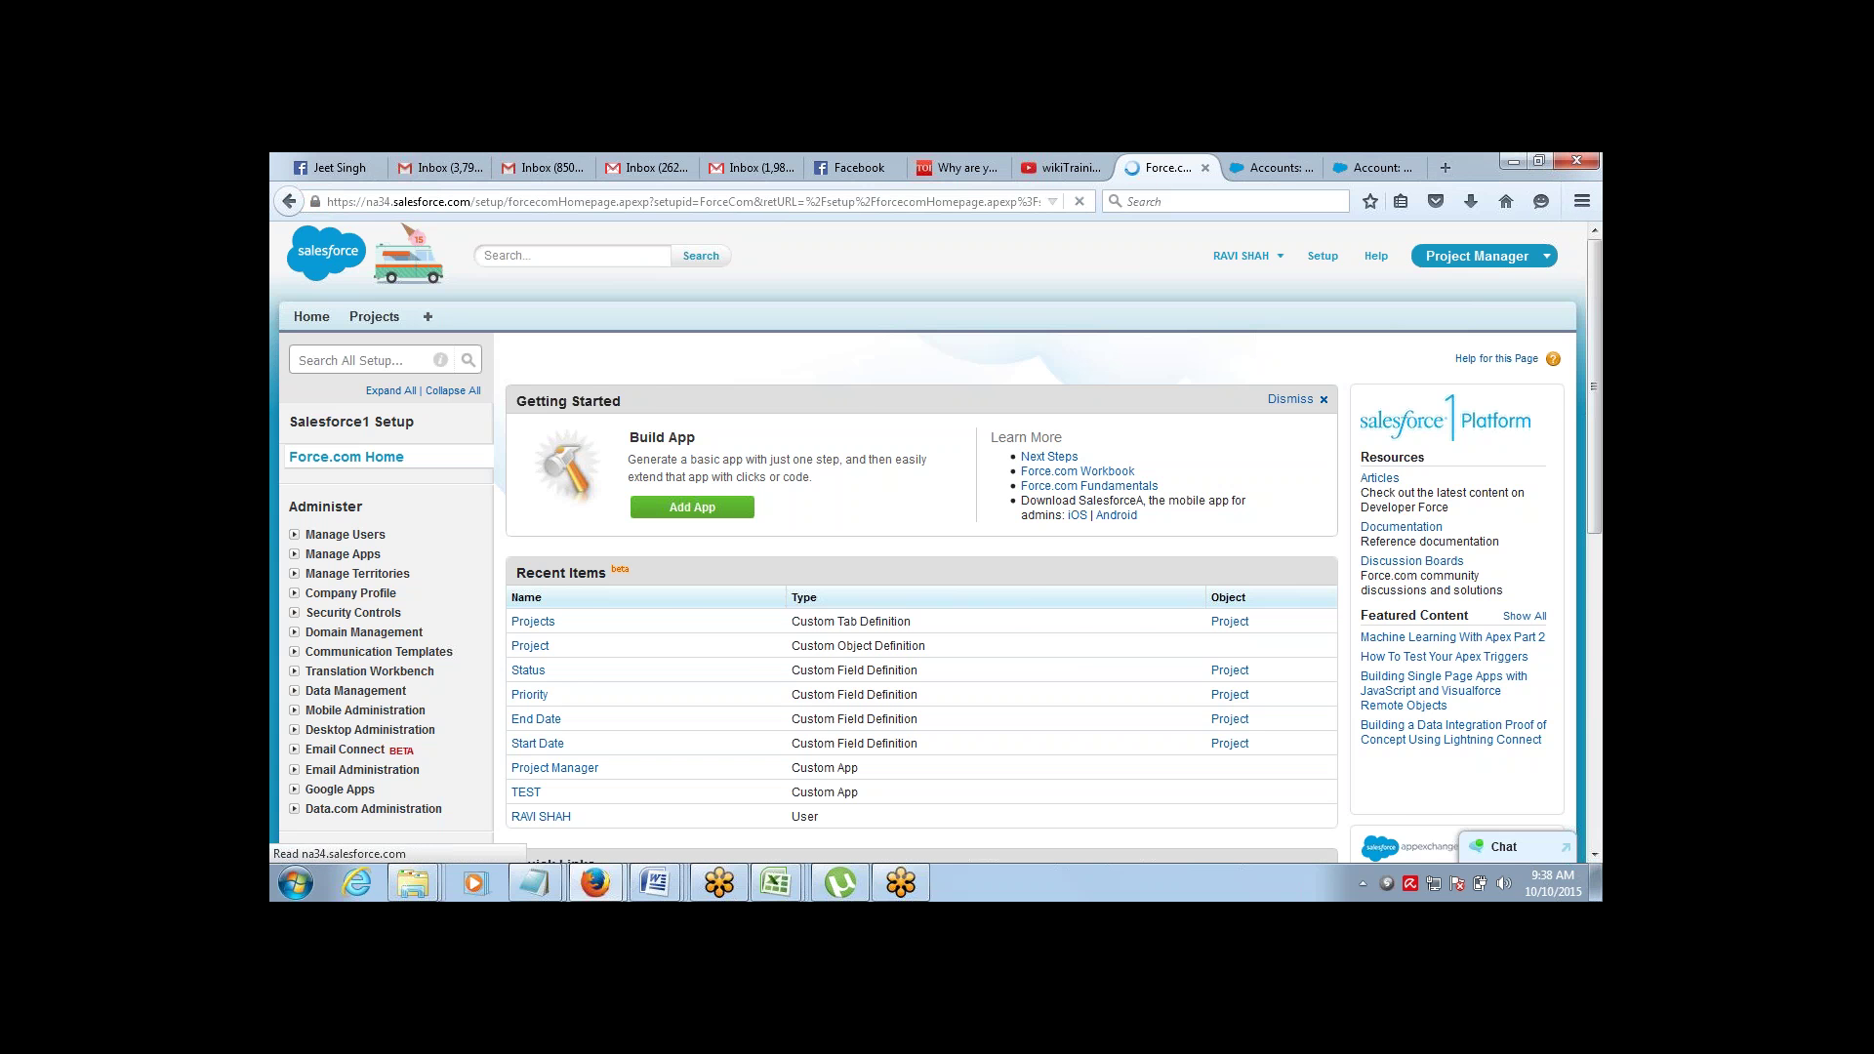
scroll(1572, 361, "down", 8)
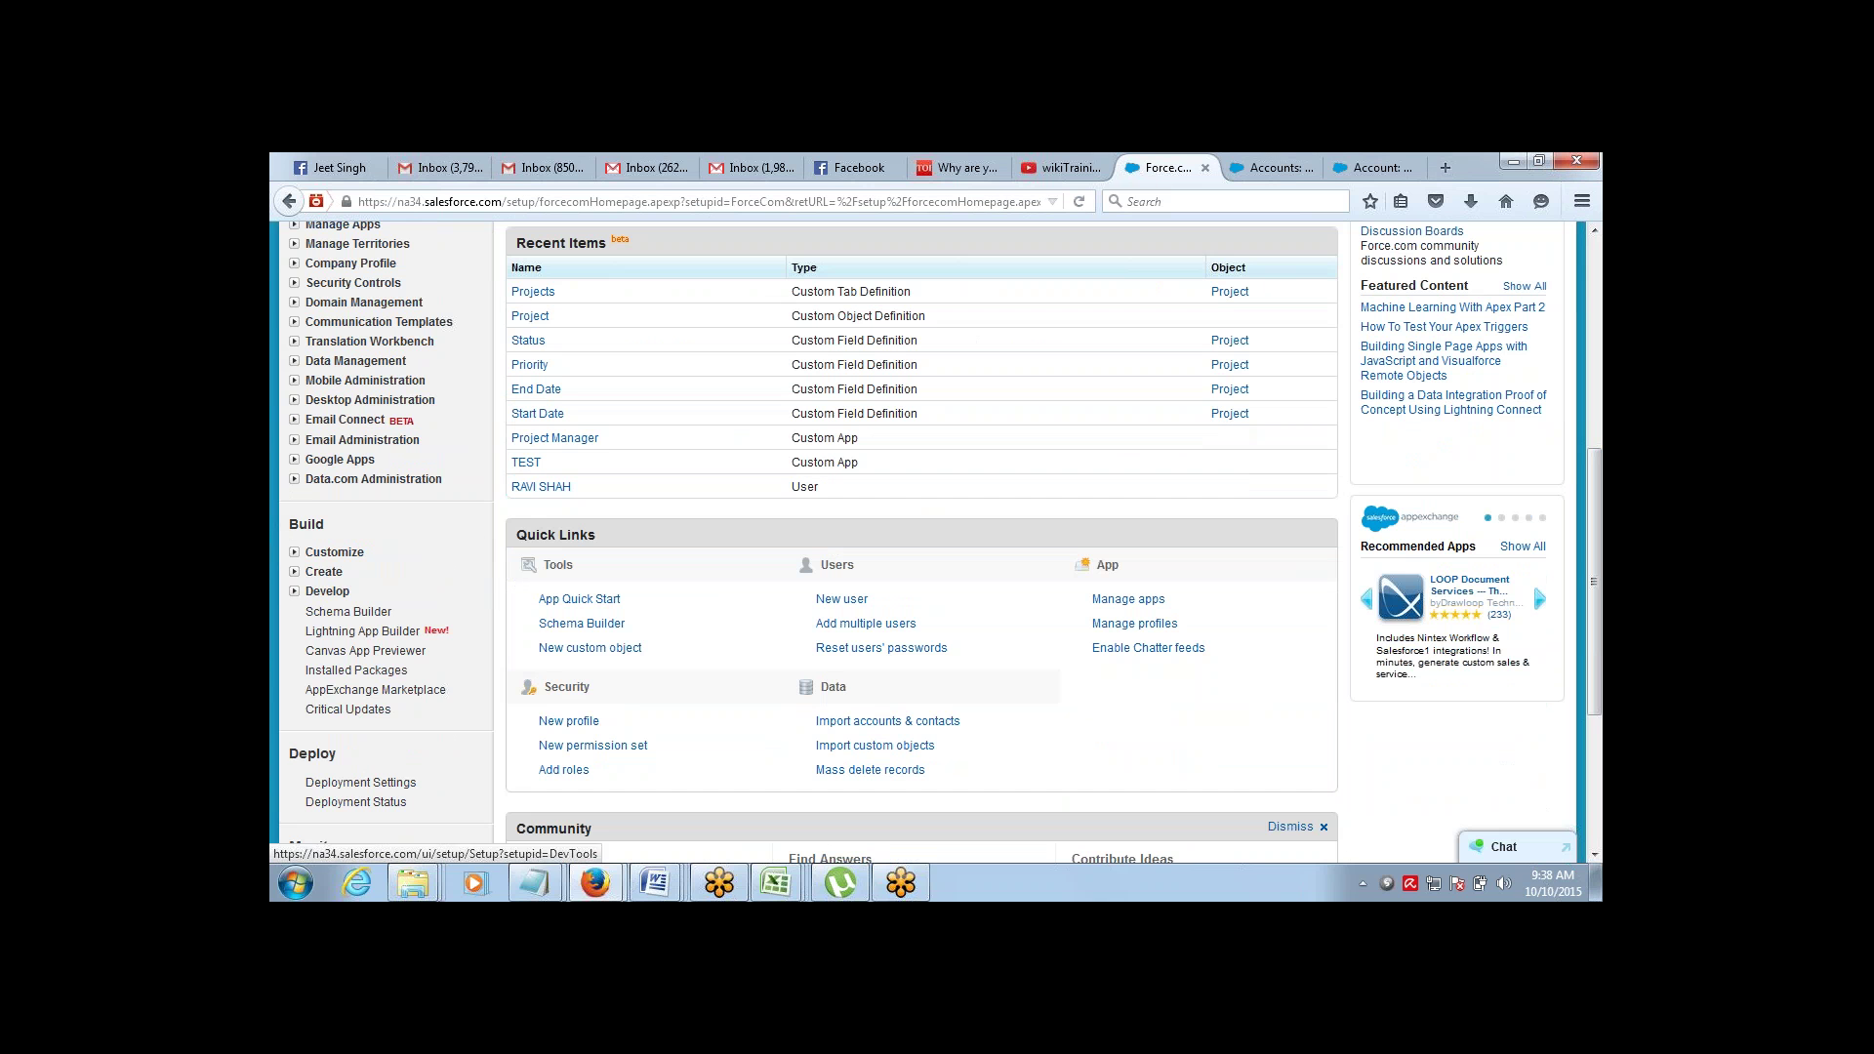
left_click(323, 572)
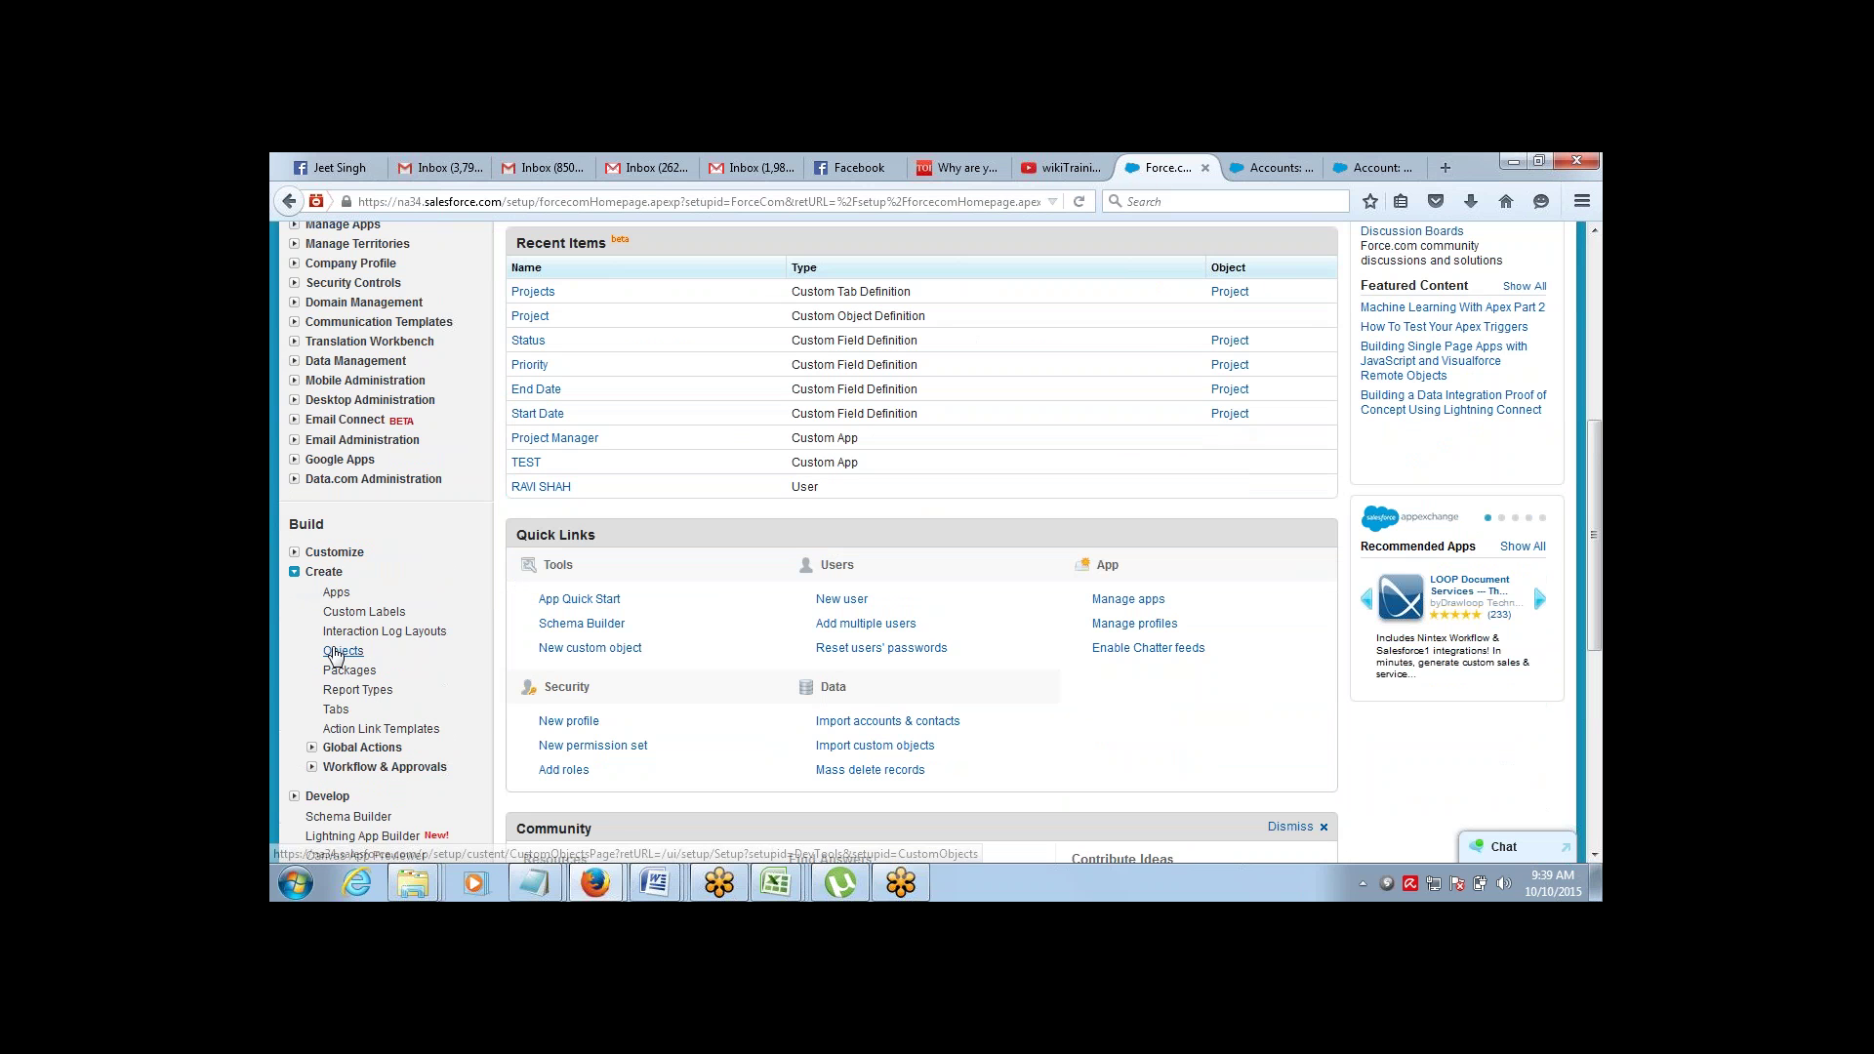
left_click(337, 652)
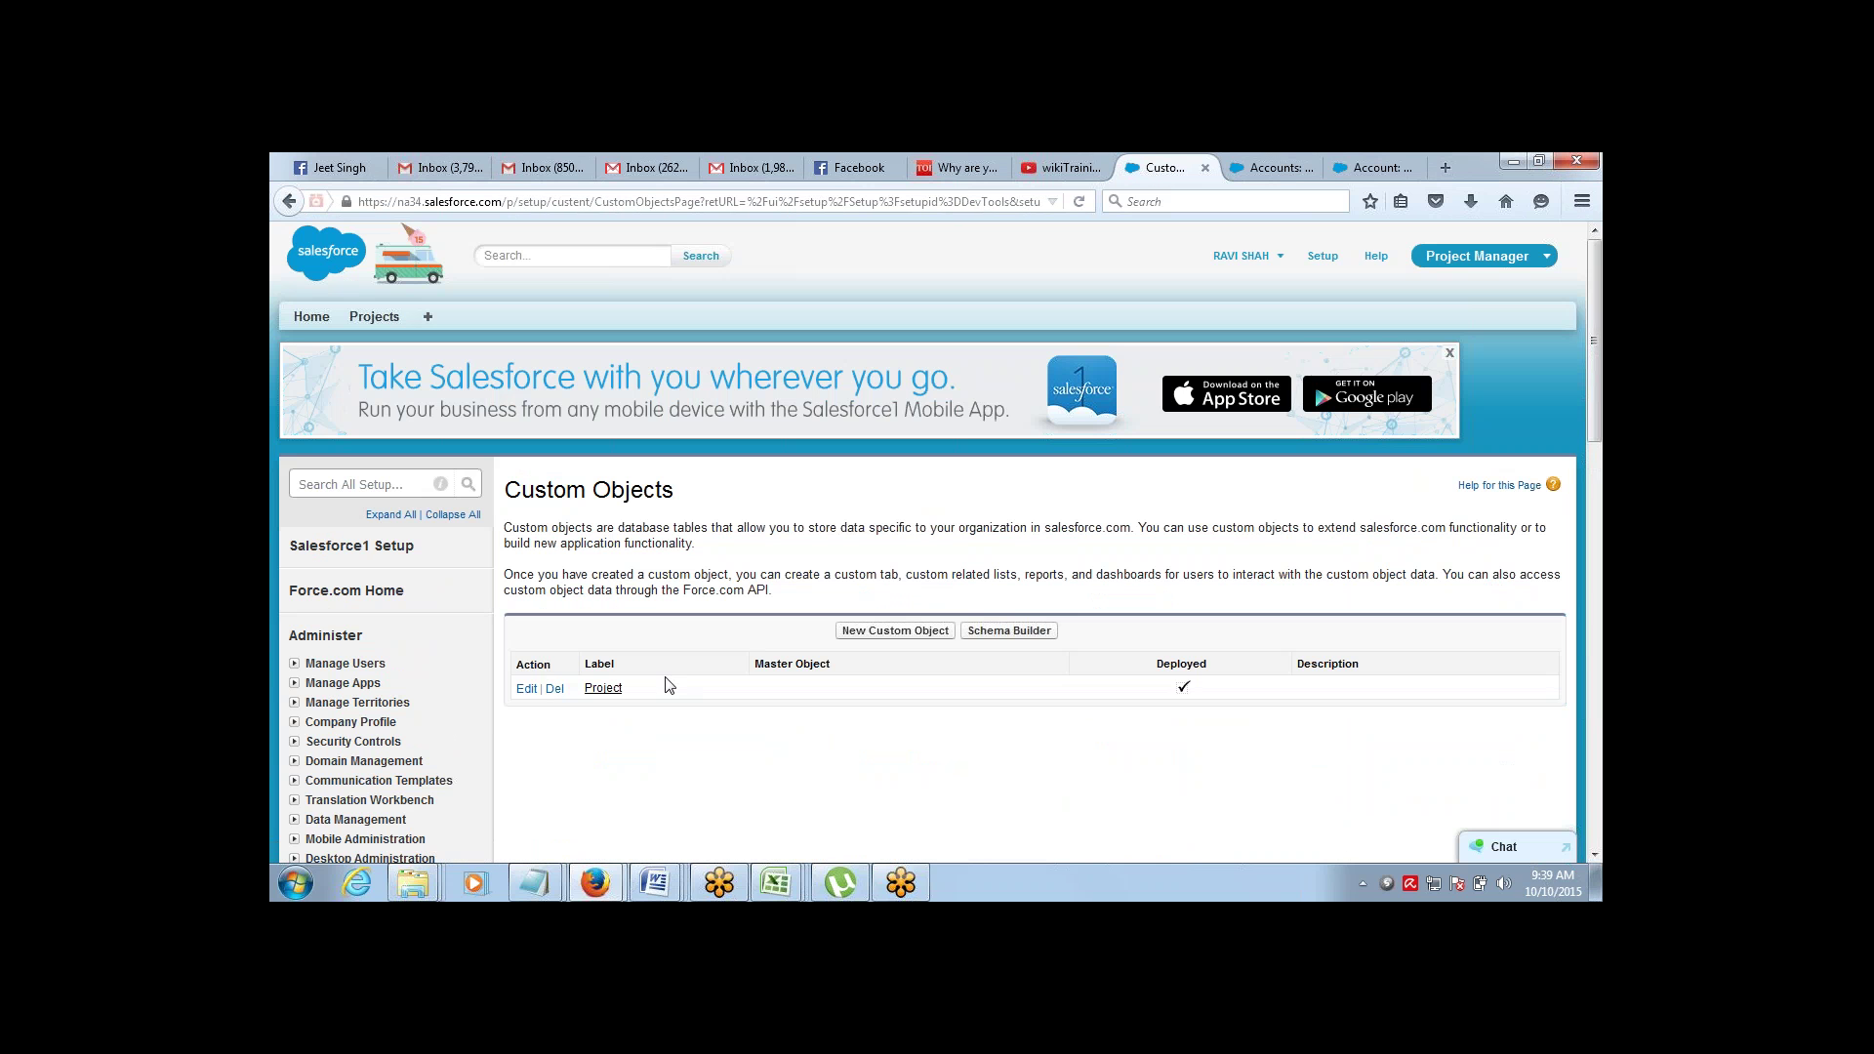
Create and save a new custom object with the label Client and the plural label Clients
left_click(907, 629)
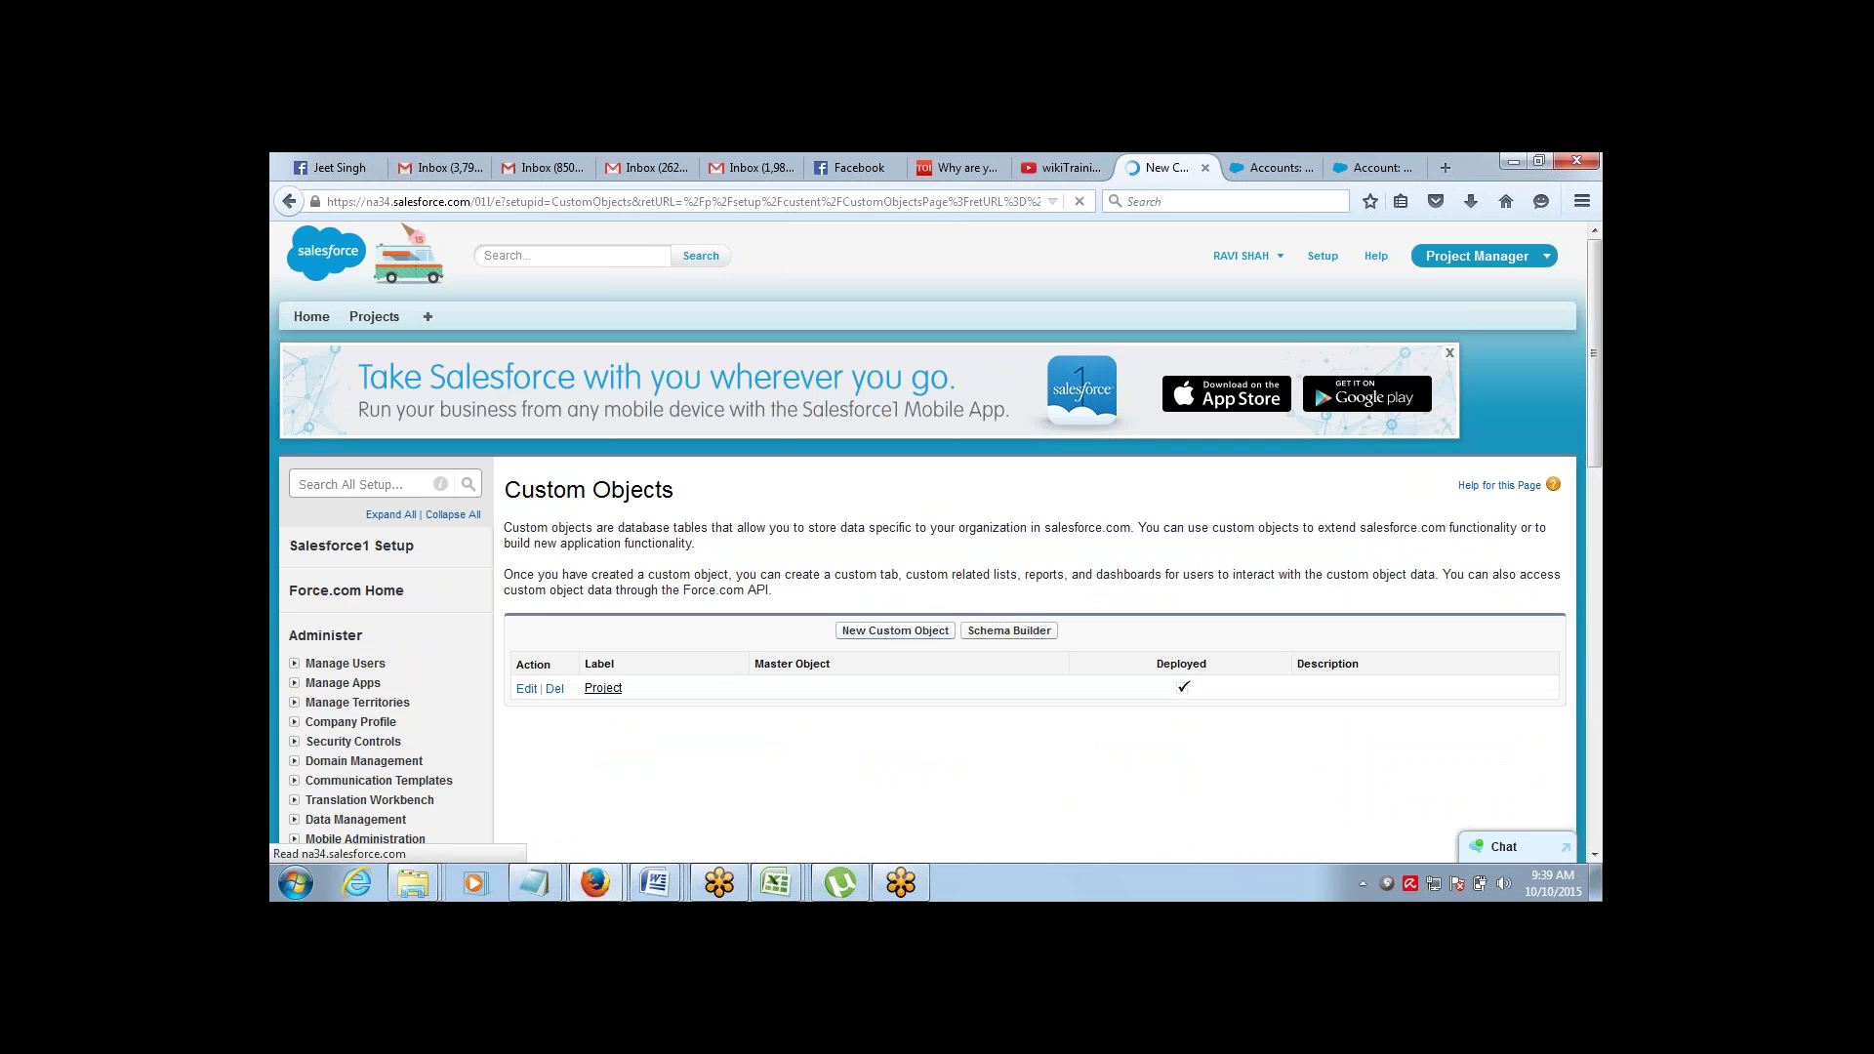
left_click(814, 674)
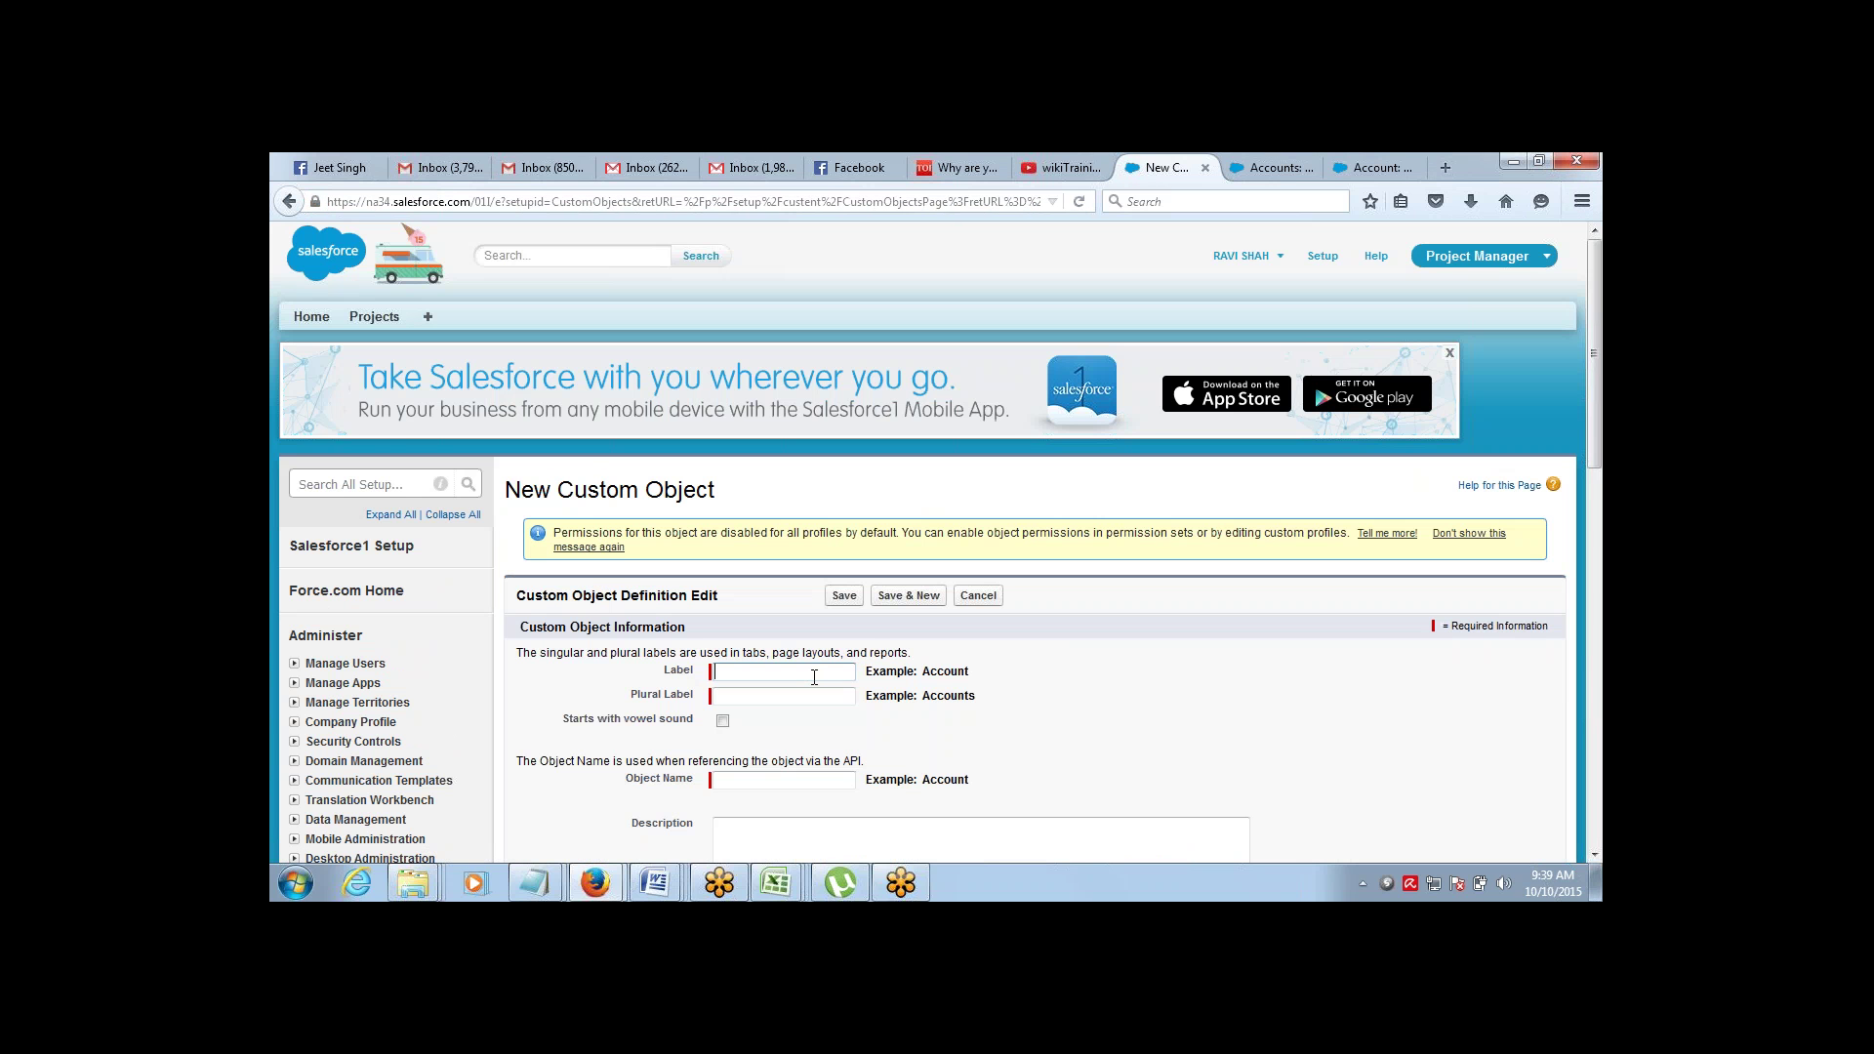
type("Client")
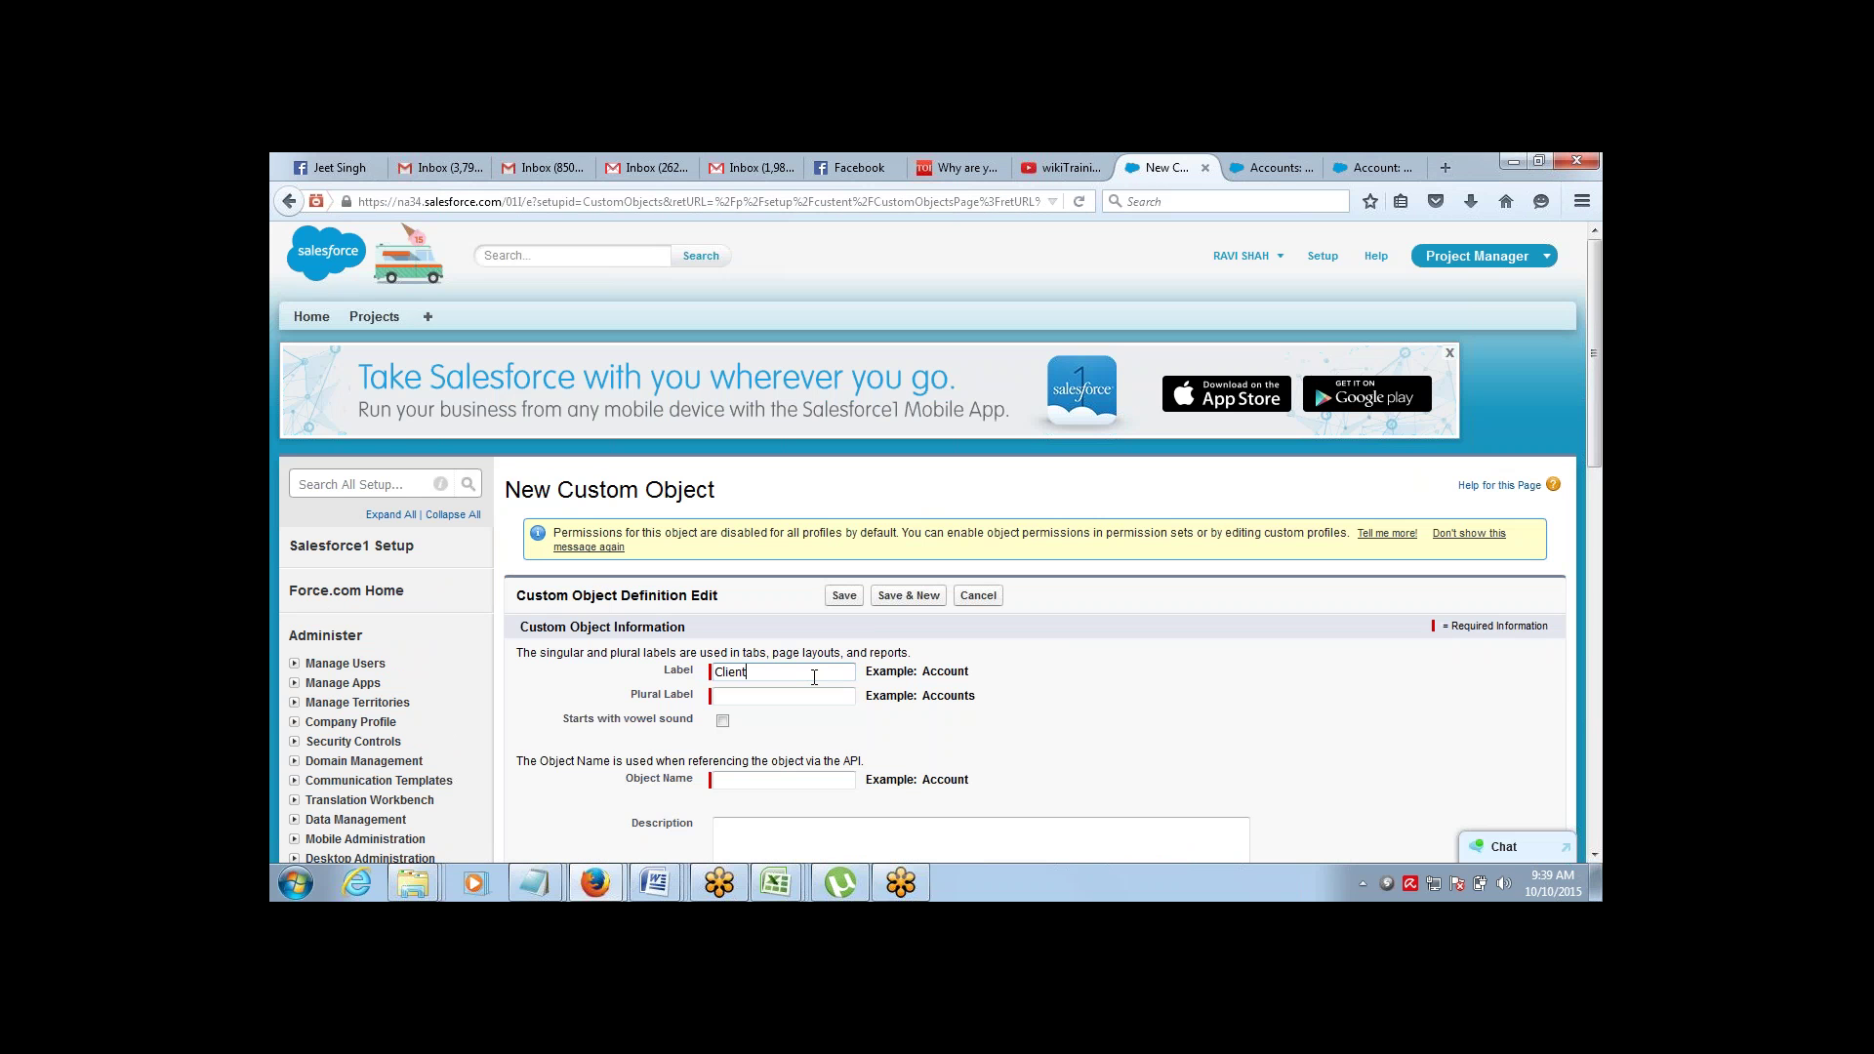
key("Tab")
type("Clients")
left_click(844, 595)
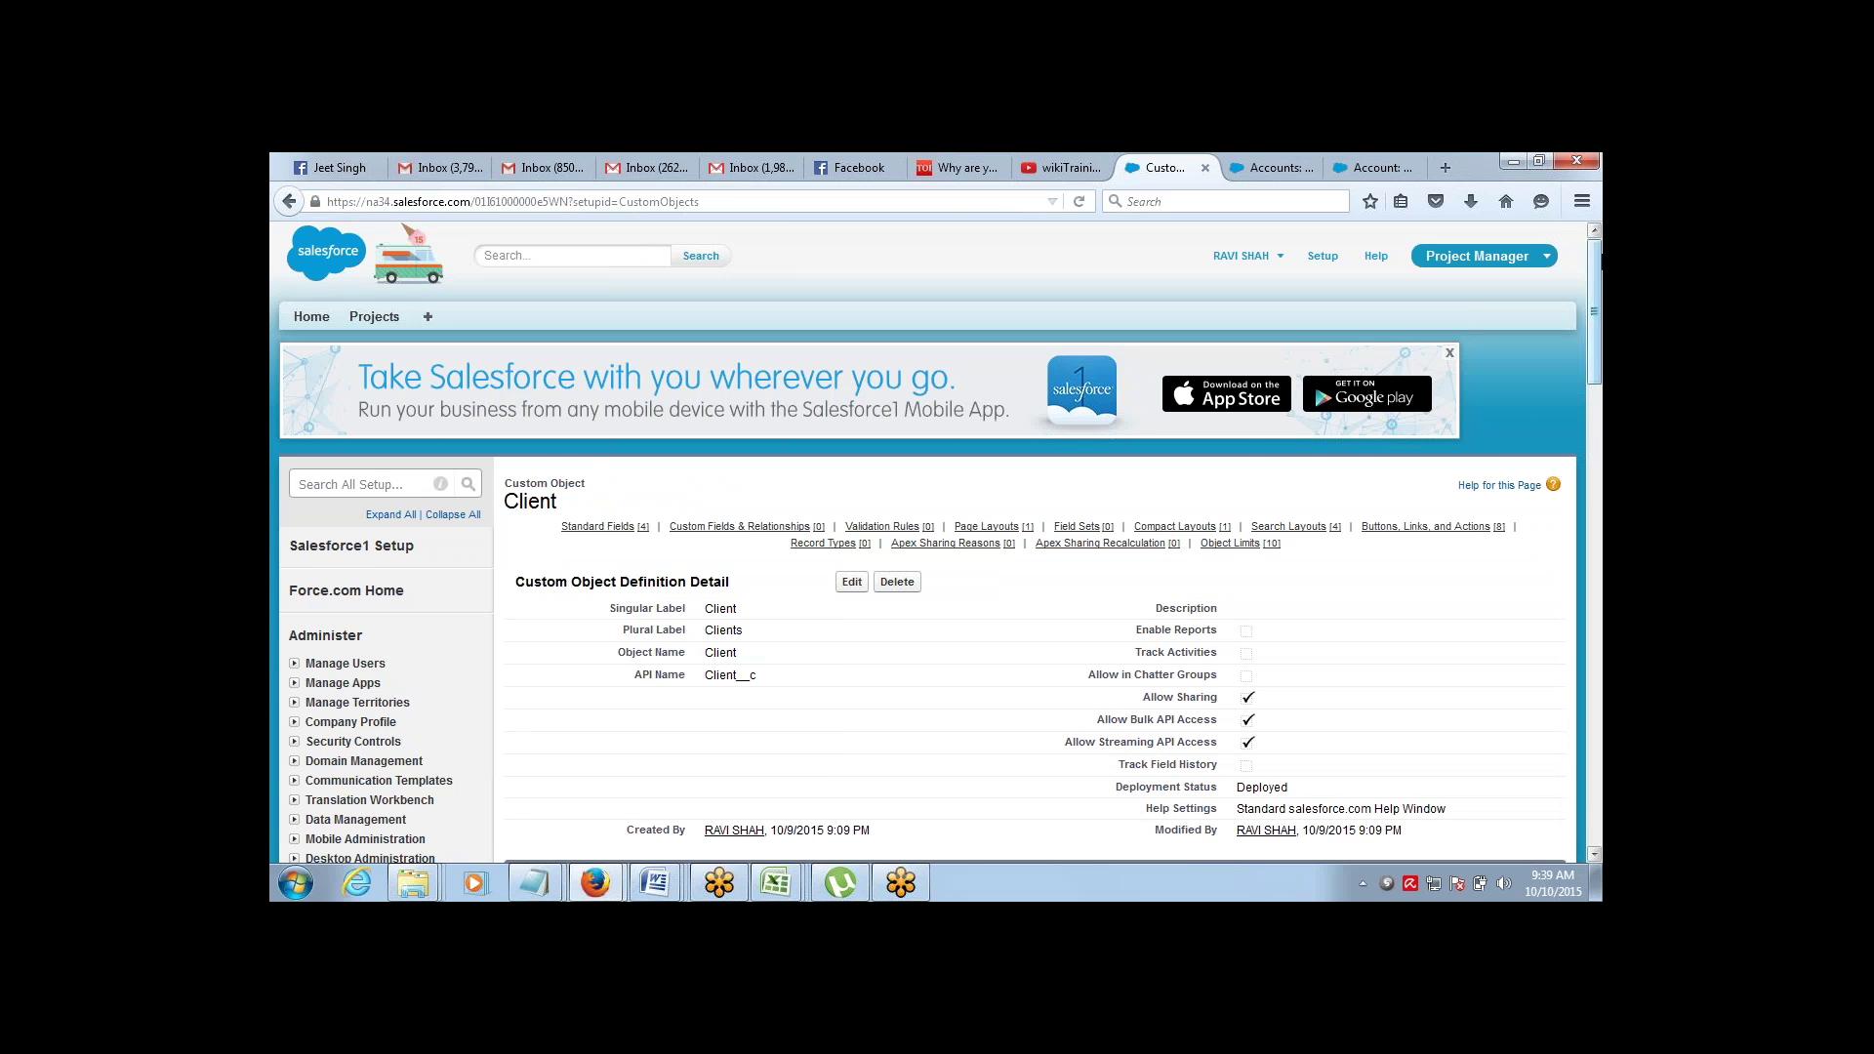
Start a new custom field on the Client object, choosing Text as its data type
left_click_drag(1593, 262, 1472, 373)
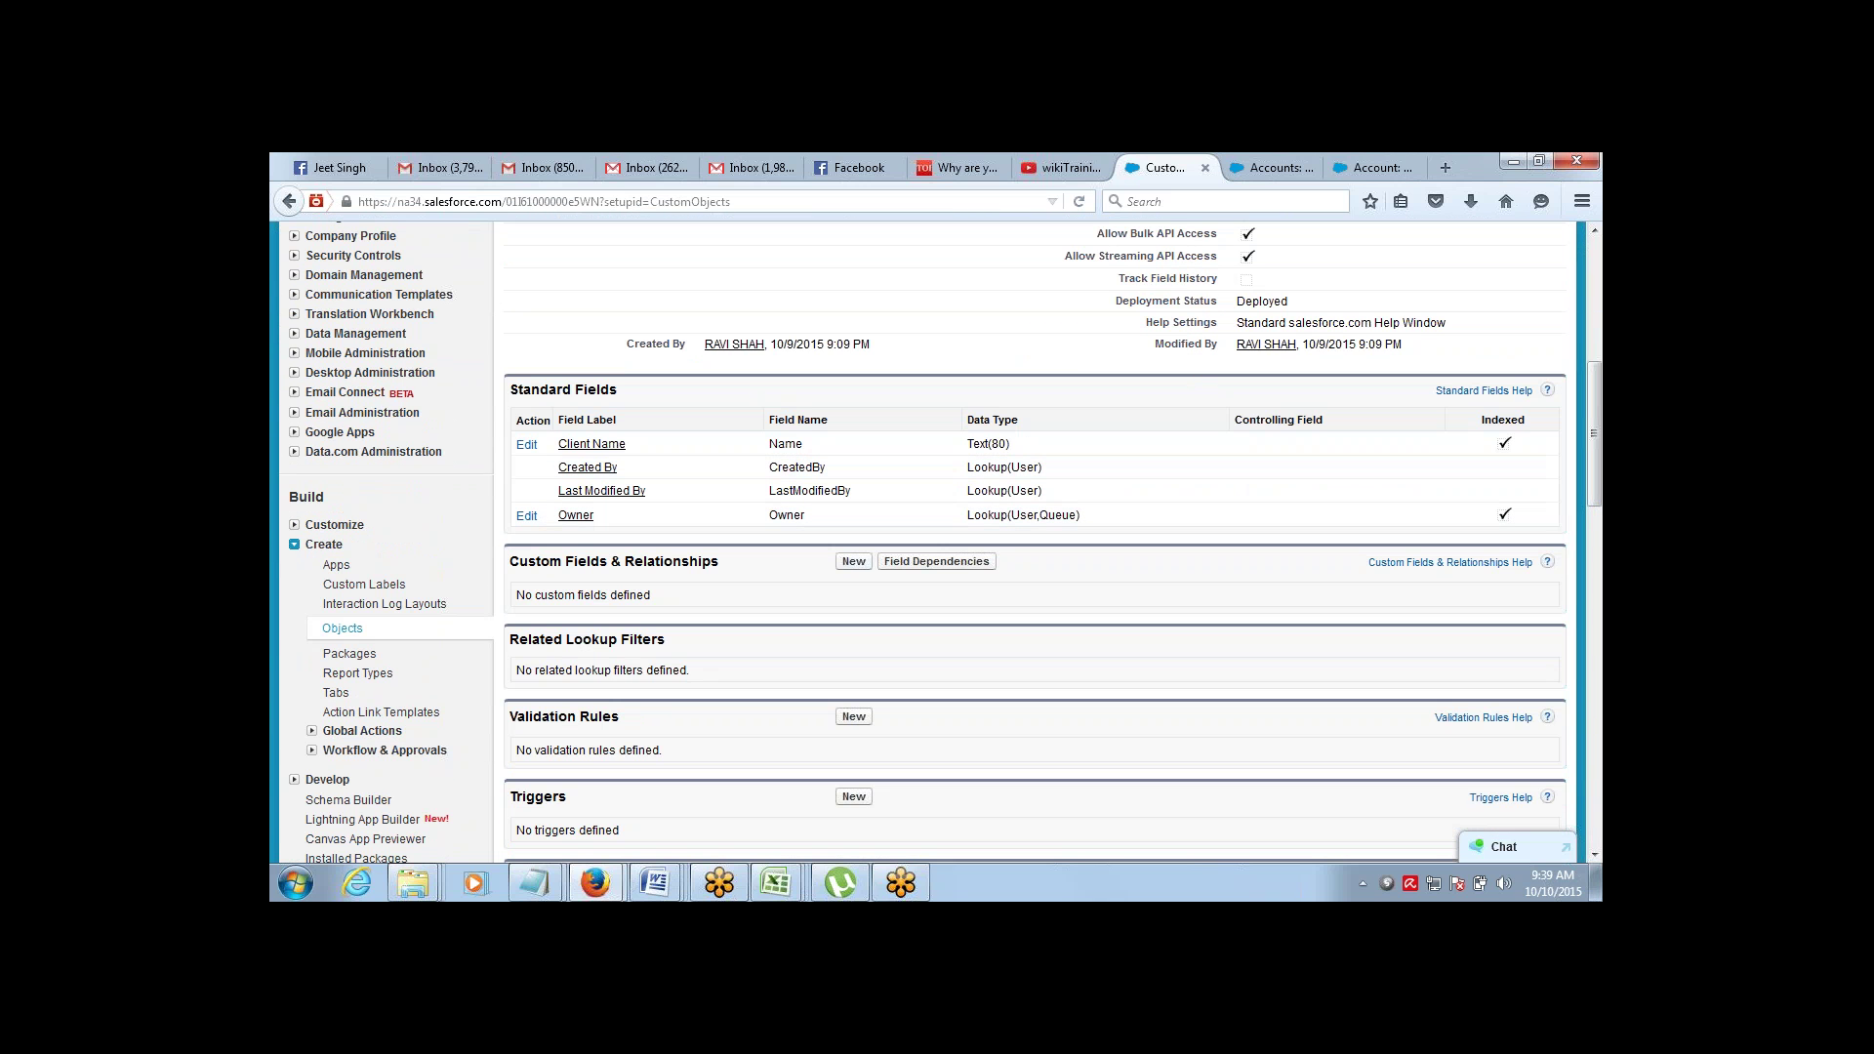
left_click(853, 561)
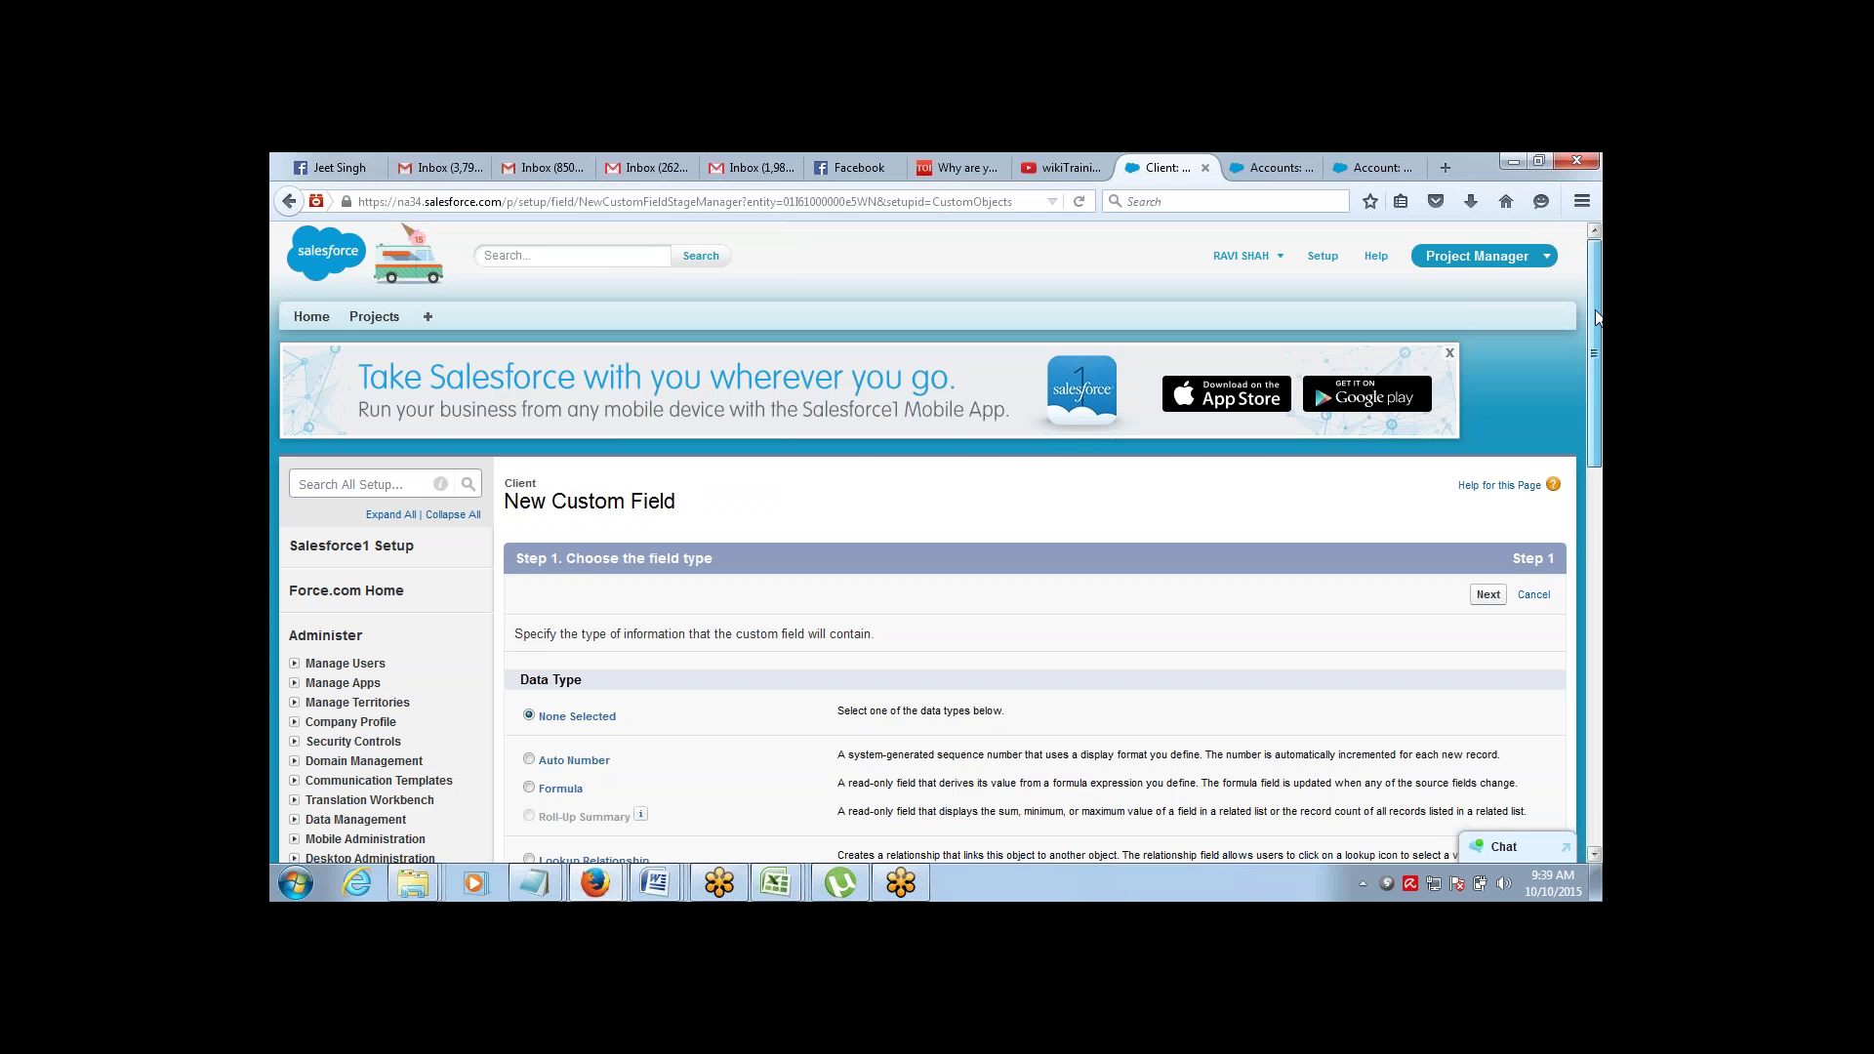
left_click_drag(1598, 317, 1500, 645)
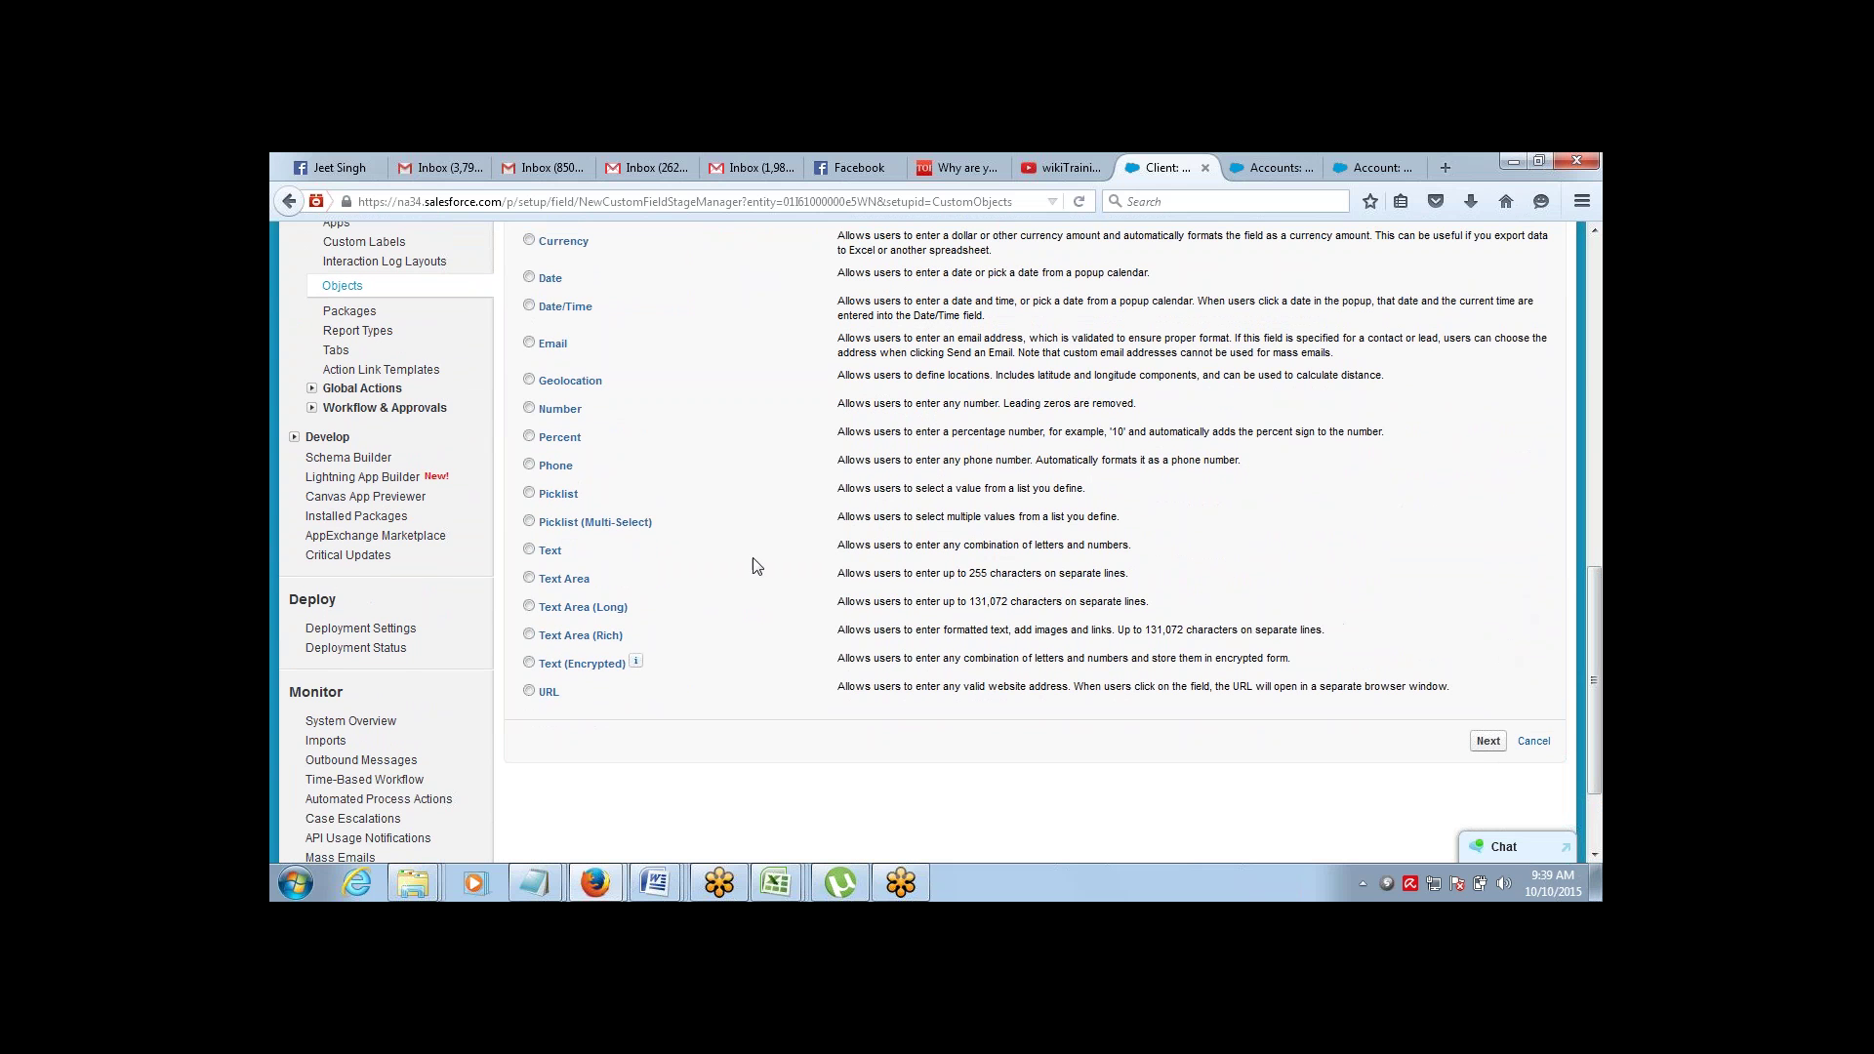
left_click(550, 556)
left_click(1487, 741)
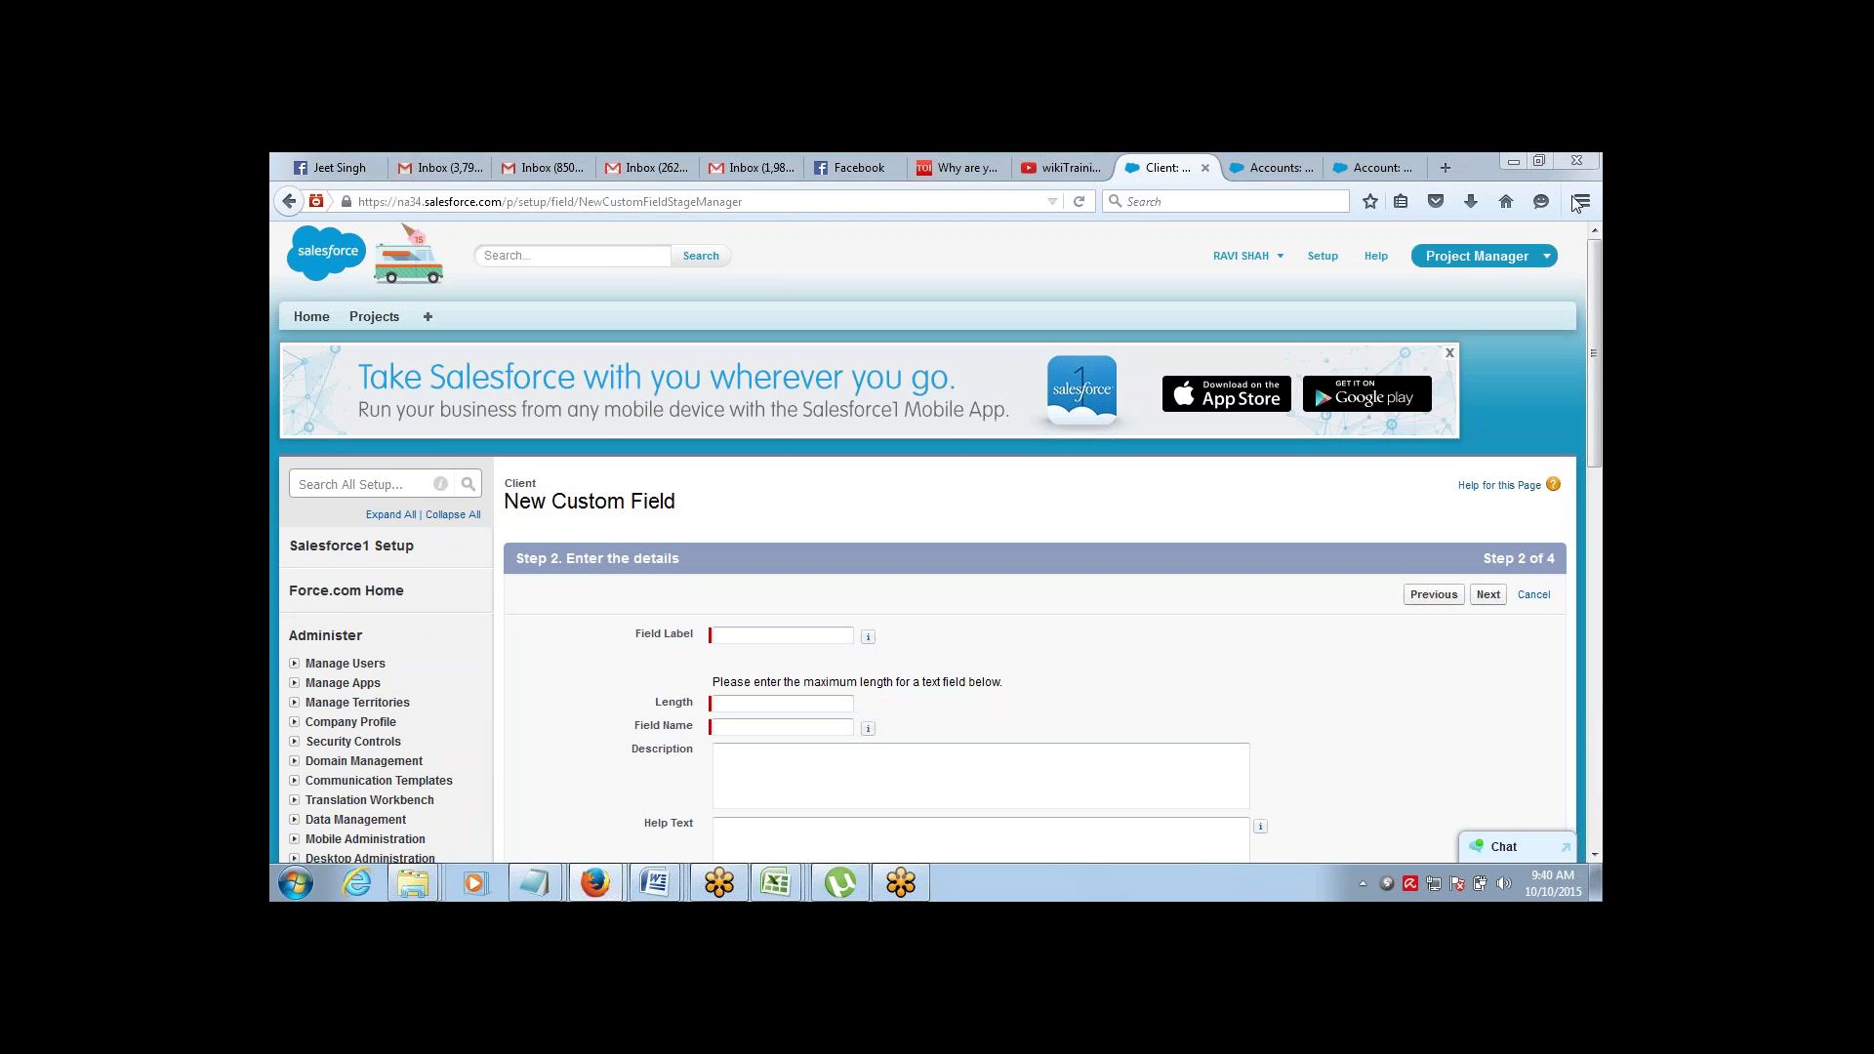
Label the new text field Street Address and set its maximum length to 50
left_click(781, 636)
type("STree")
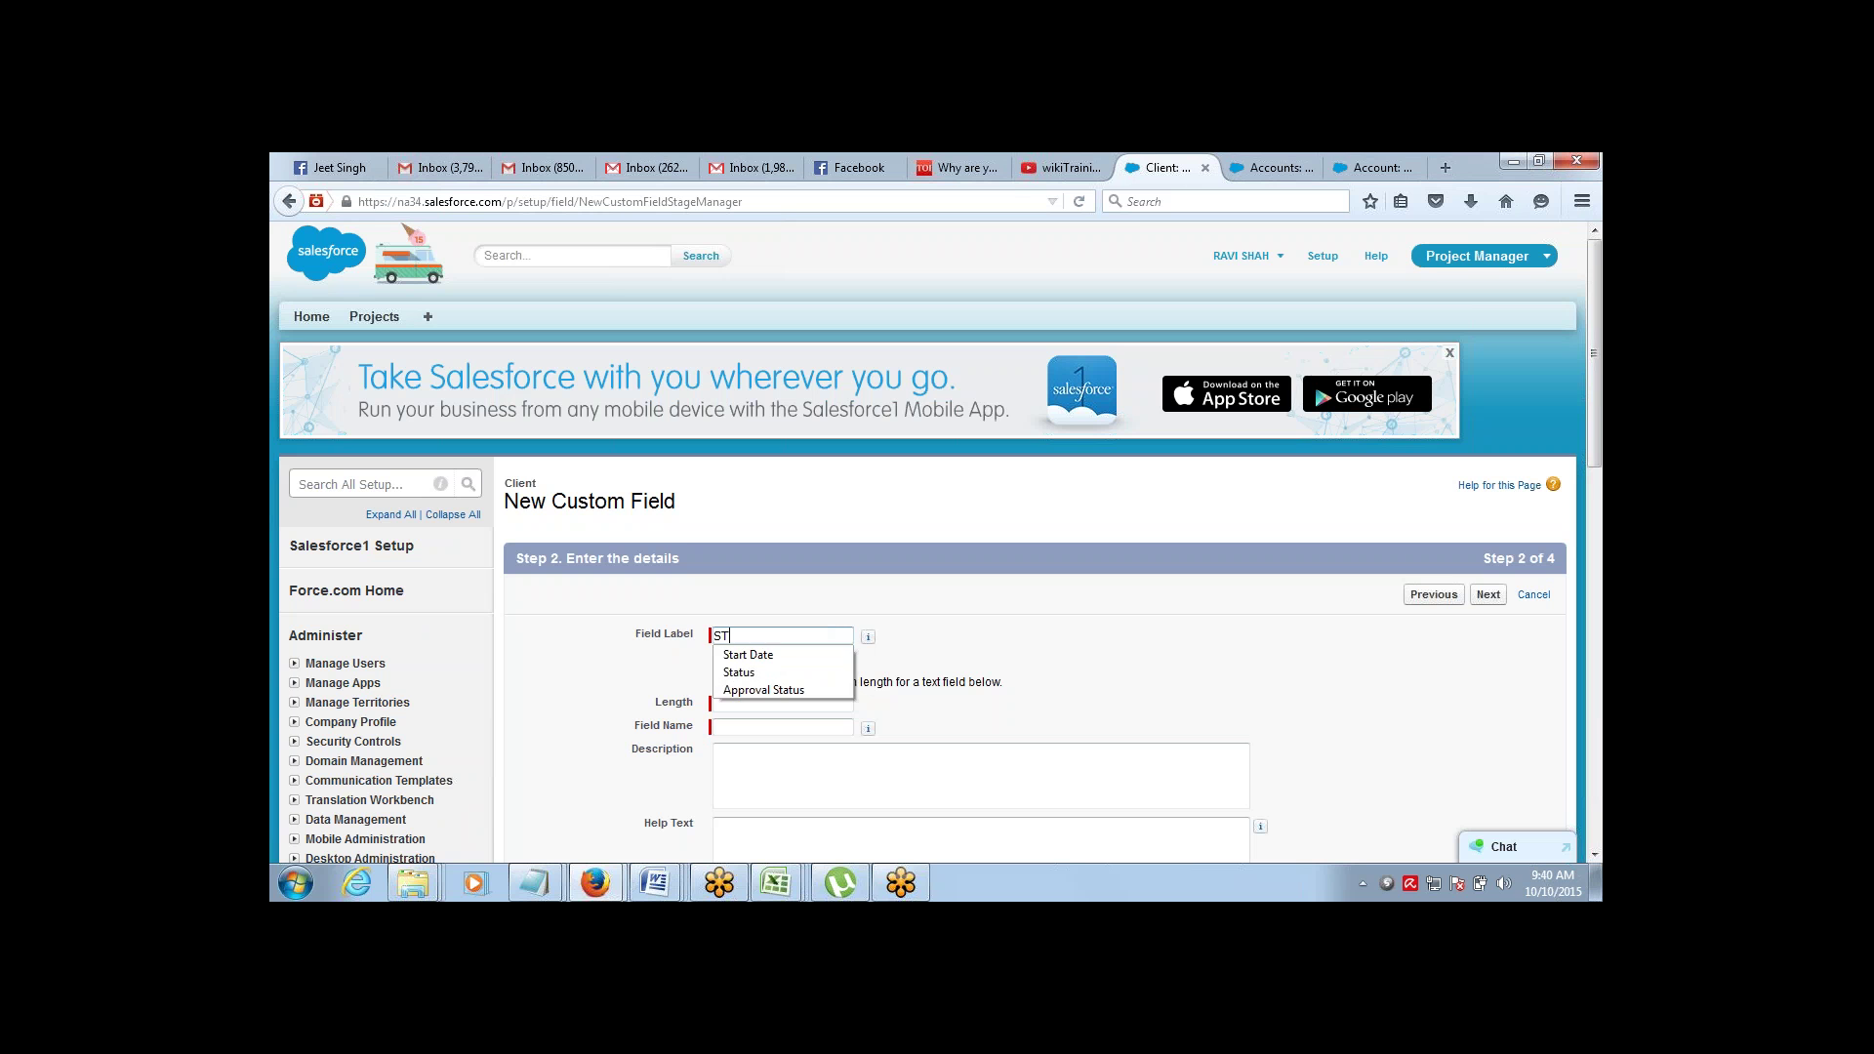
key("BackSpace")
key("BackSpace")
key("BackSpace")
key("BackSpace")
key("BackSpace")
key("BackSpace")
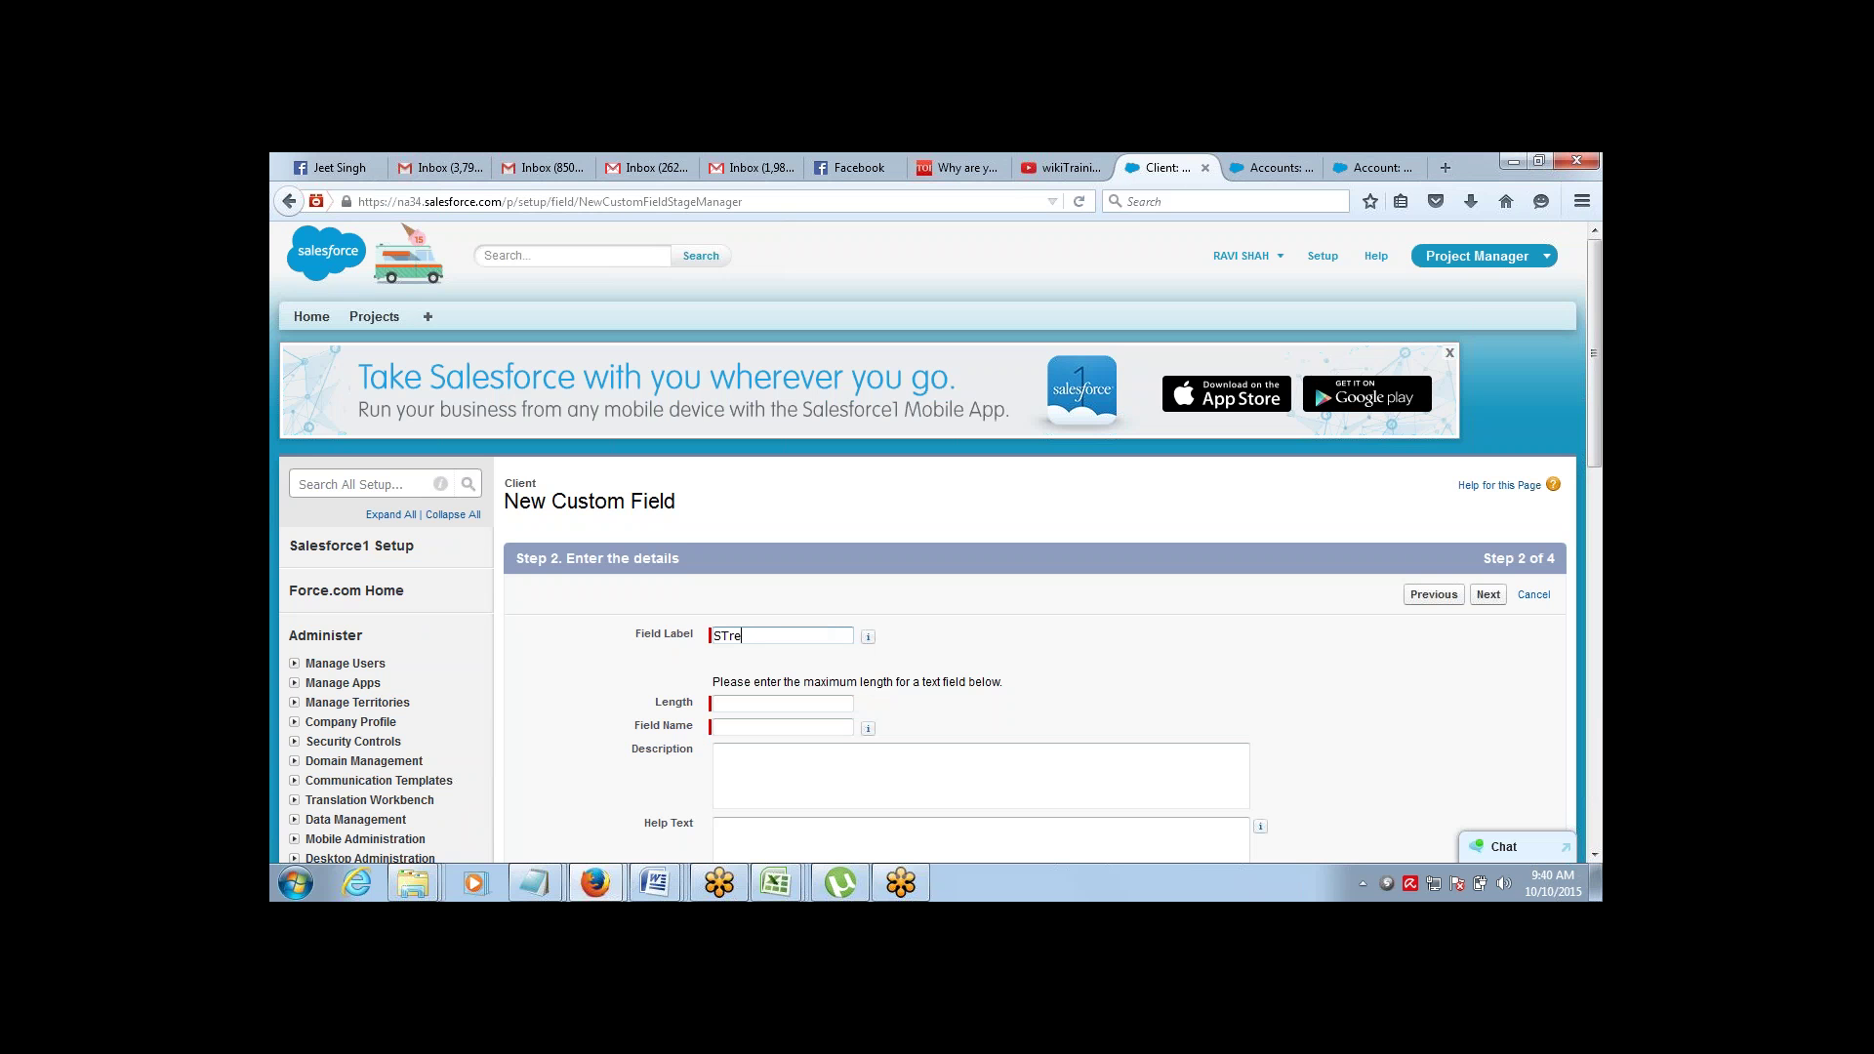
type("treet Address")
key("Tab")
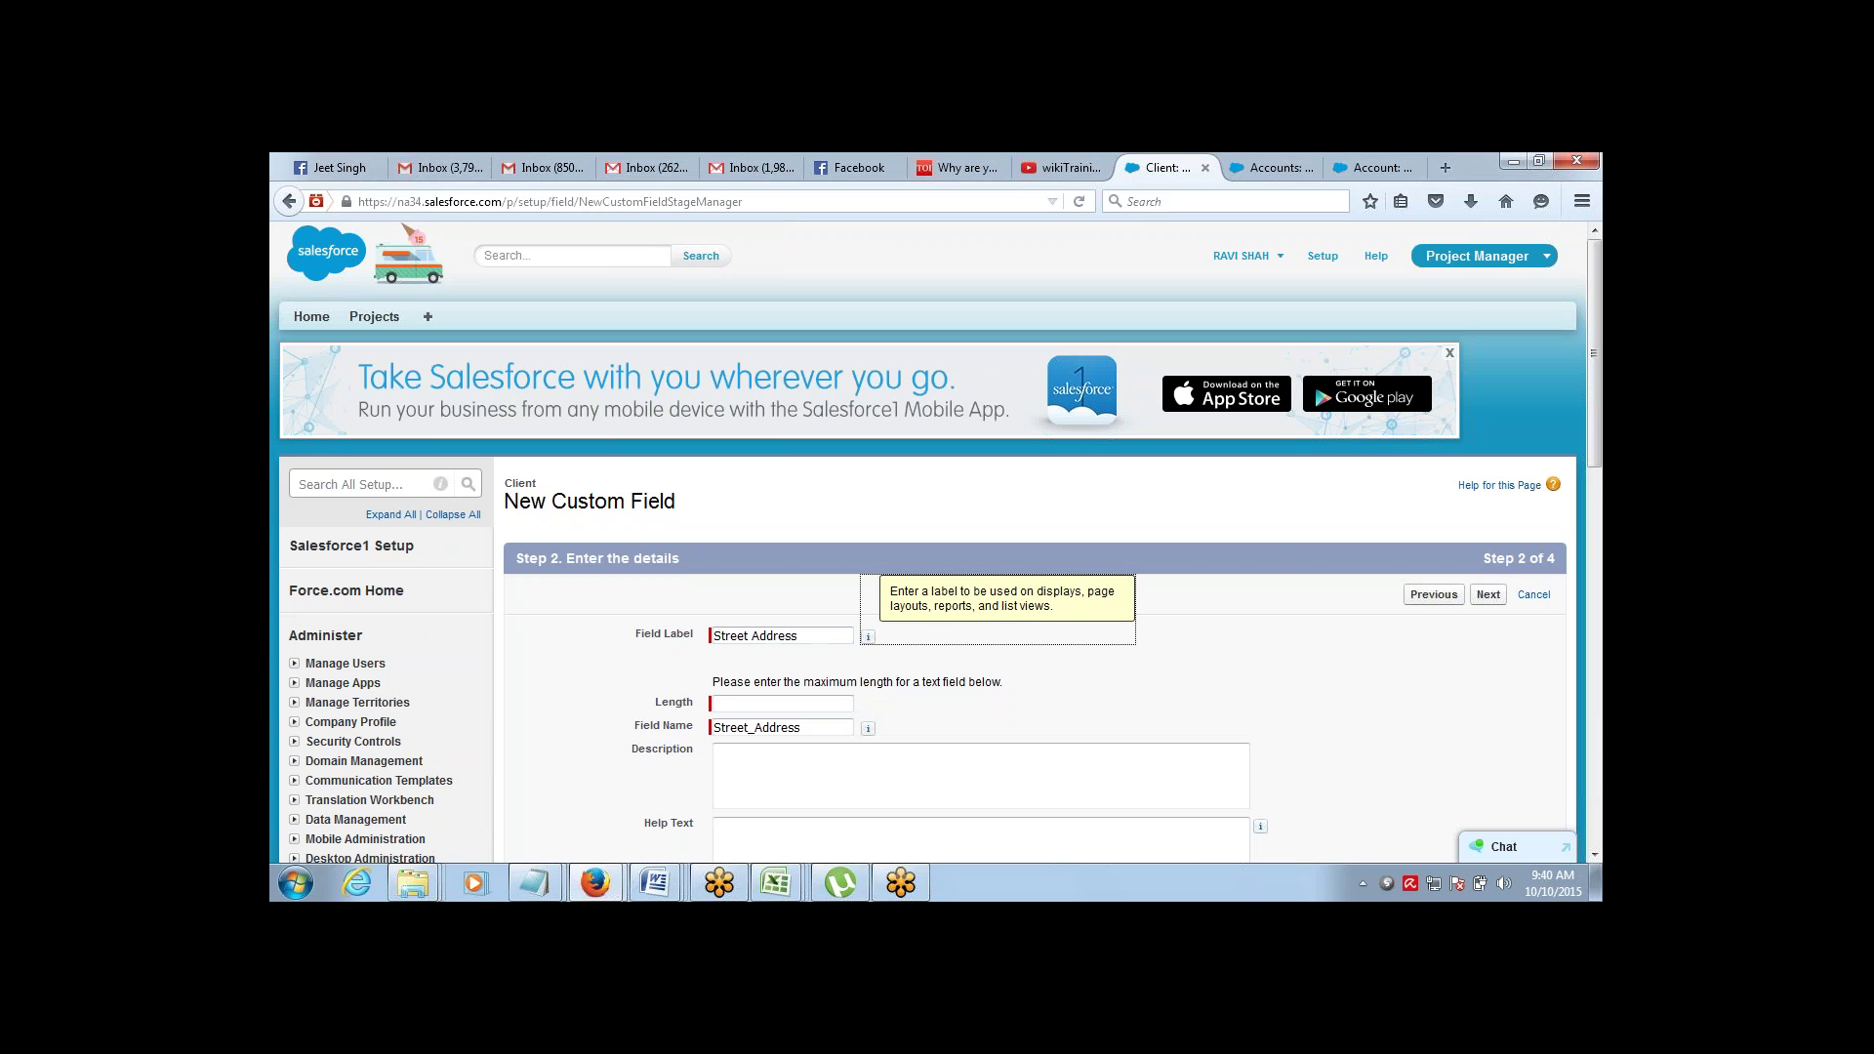
key("Tab")
type("50")
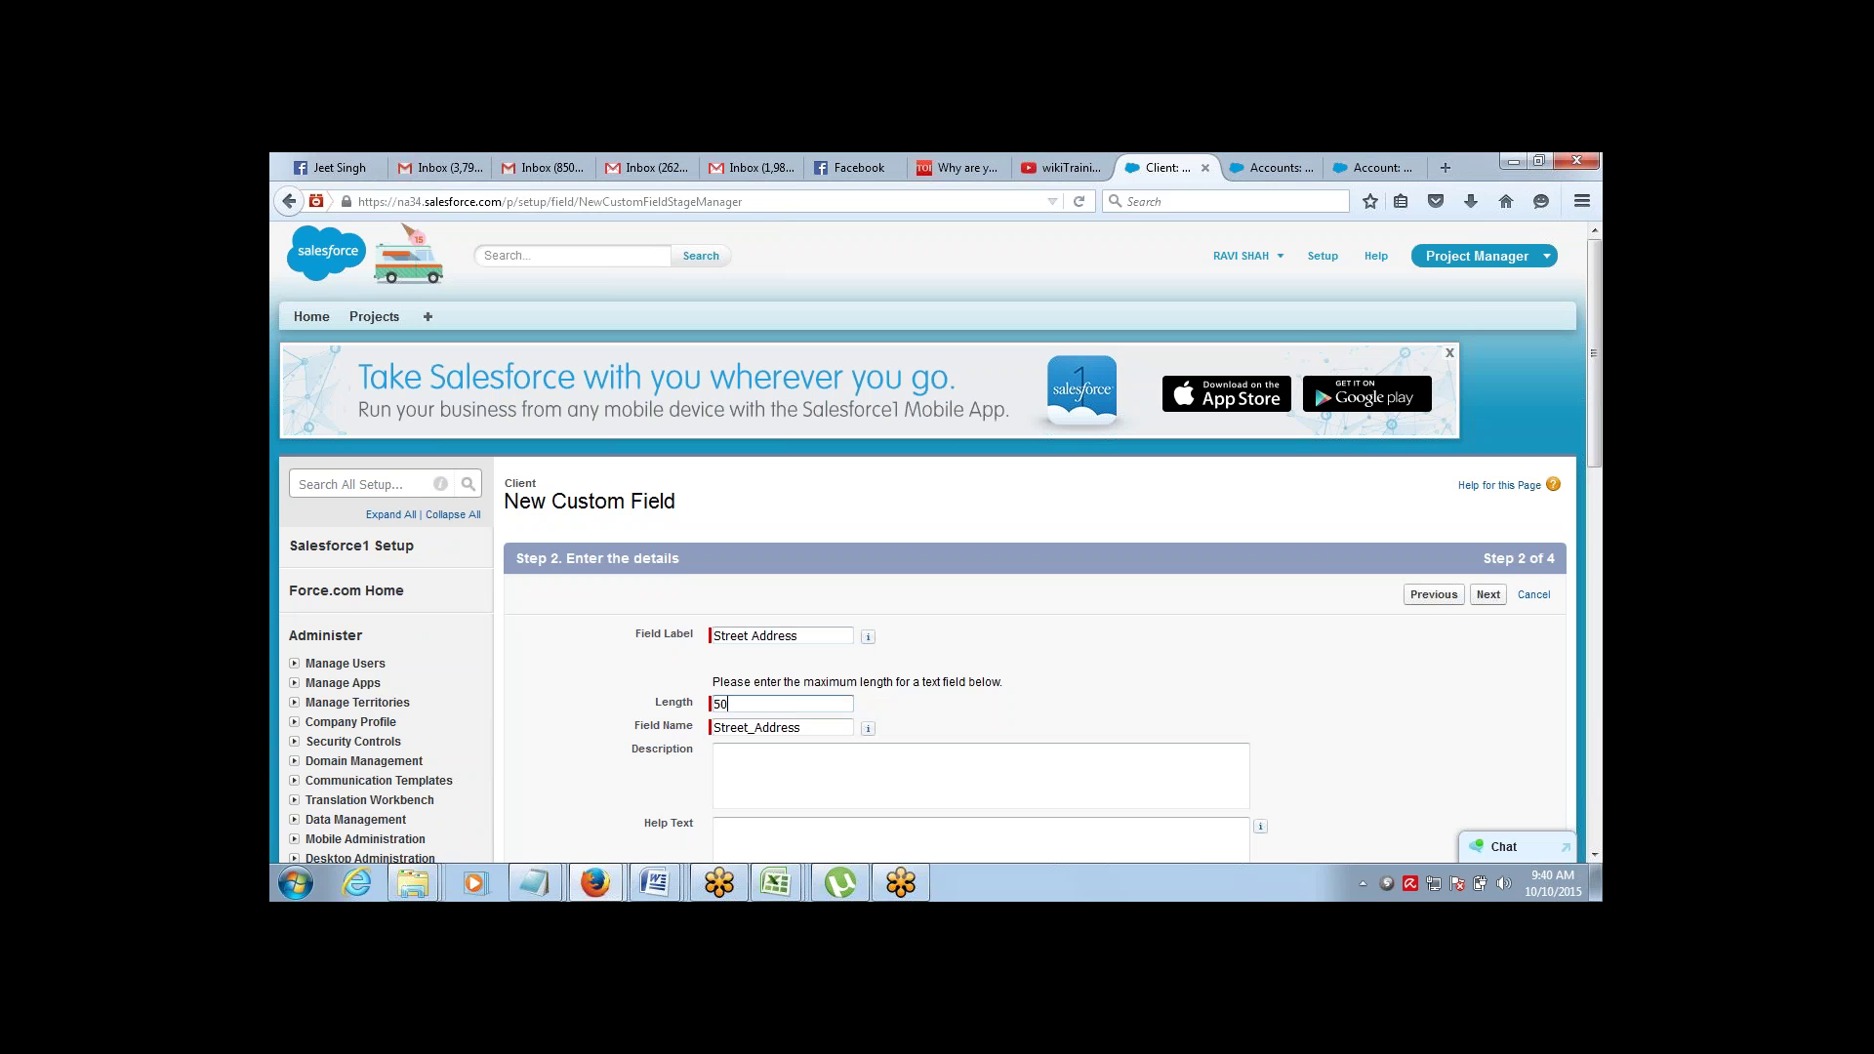
key("Tab")
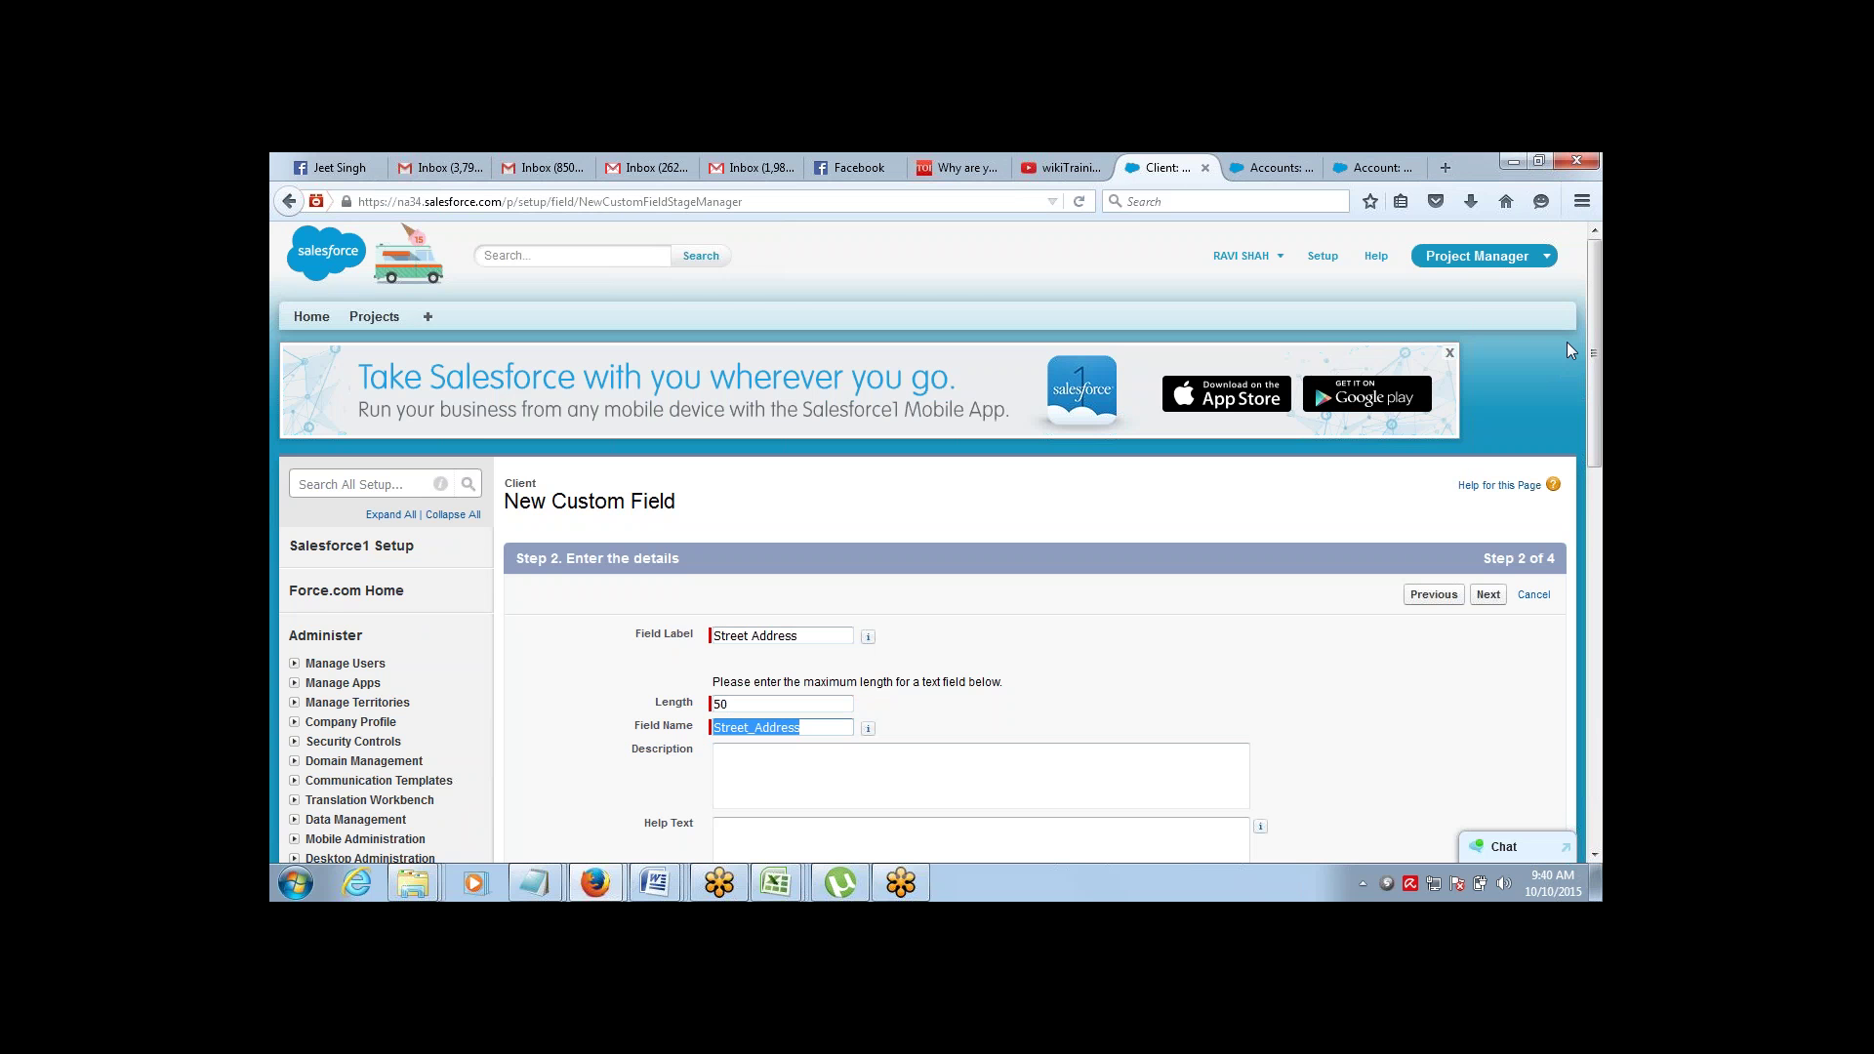
Try out the Required and Unique options on the Street Address field and clear both again
left_click_drag(1588, 309, 1572, 360)
scroll(1572, 361, "down", 3)
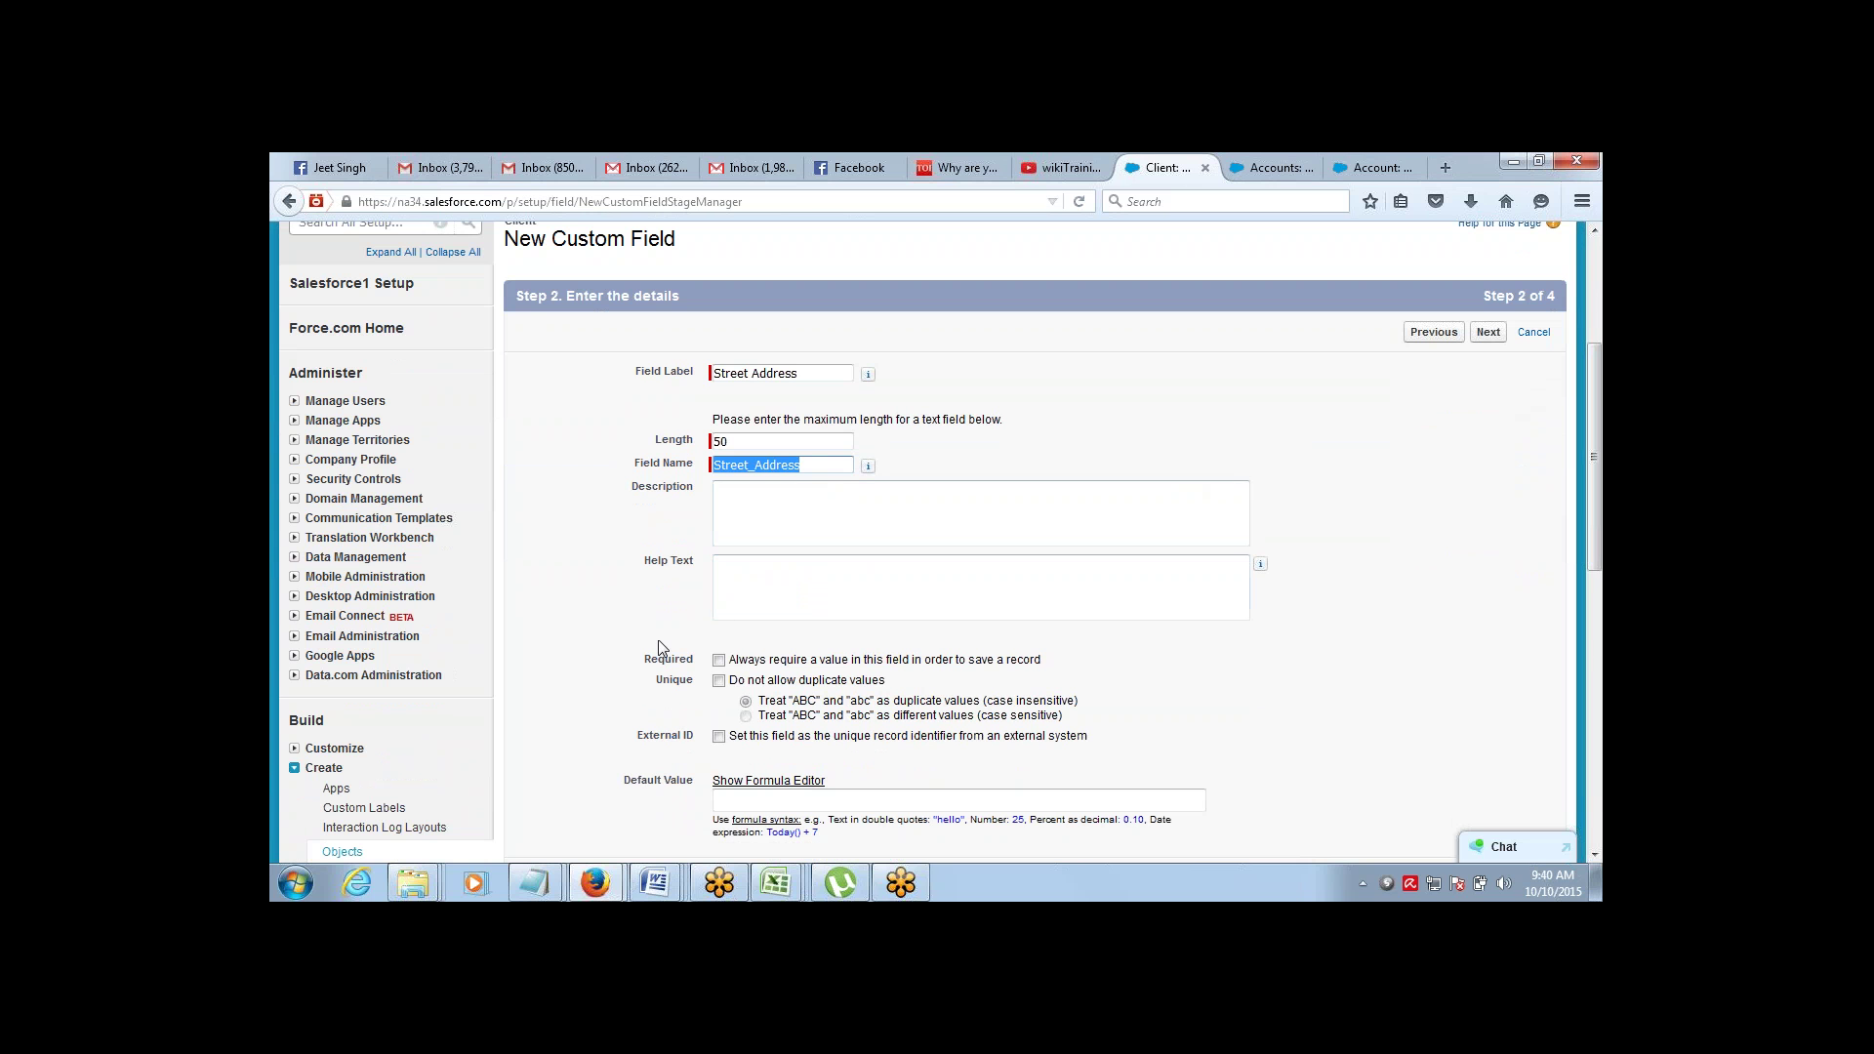
left_click_drag(644, 667, 695, 663)
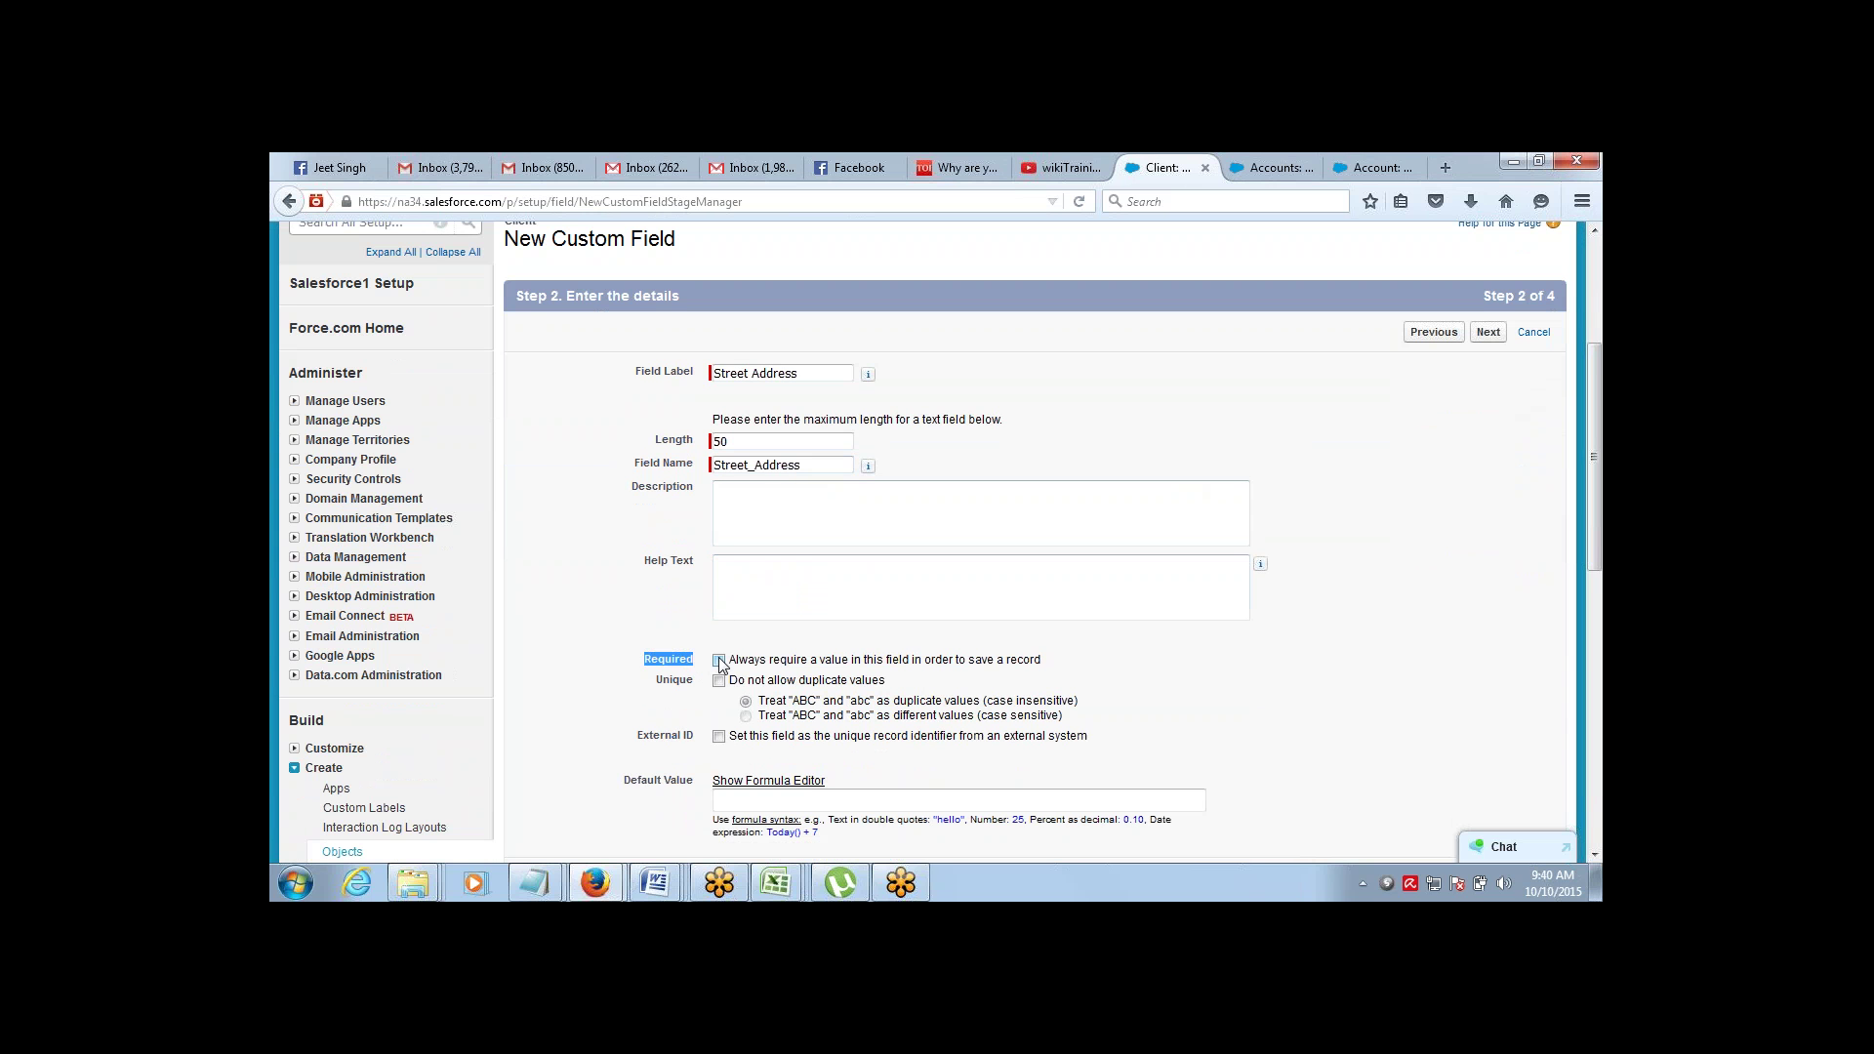
left_click(719, 663)
left_click(887, 614)
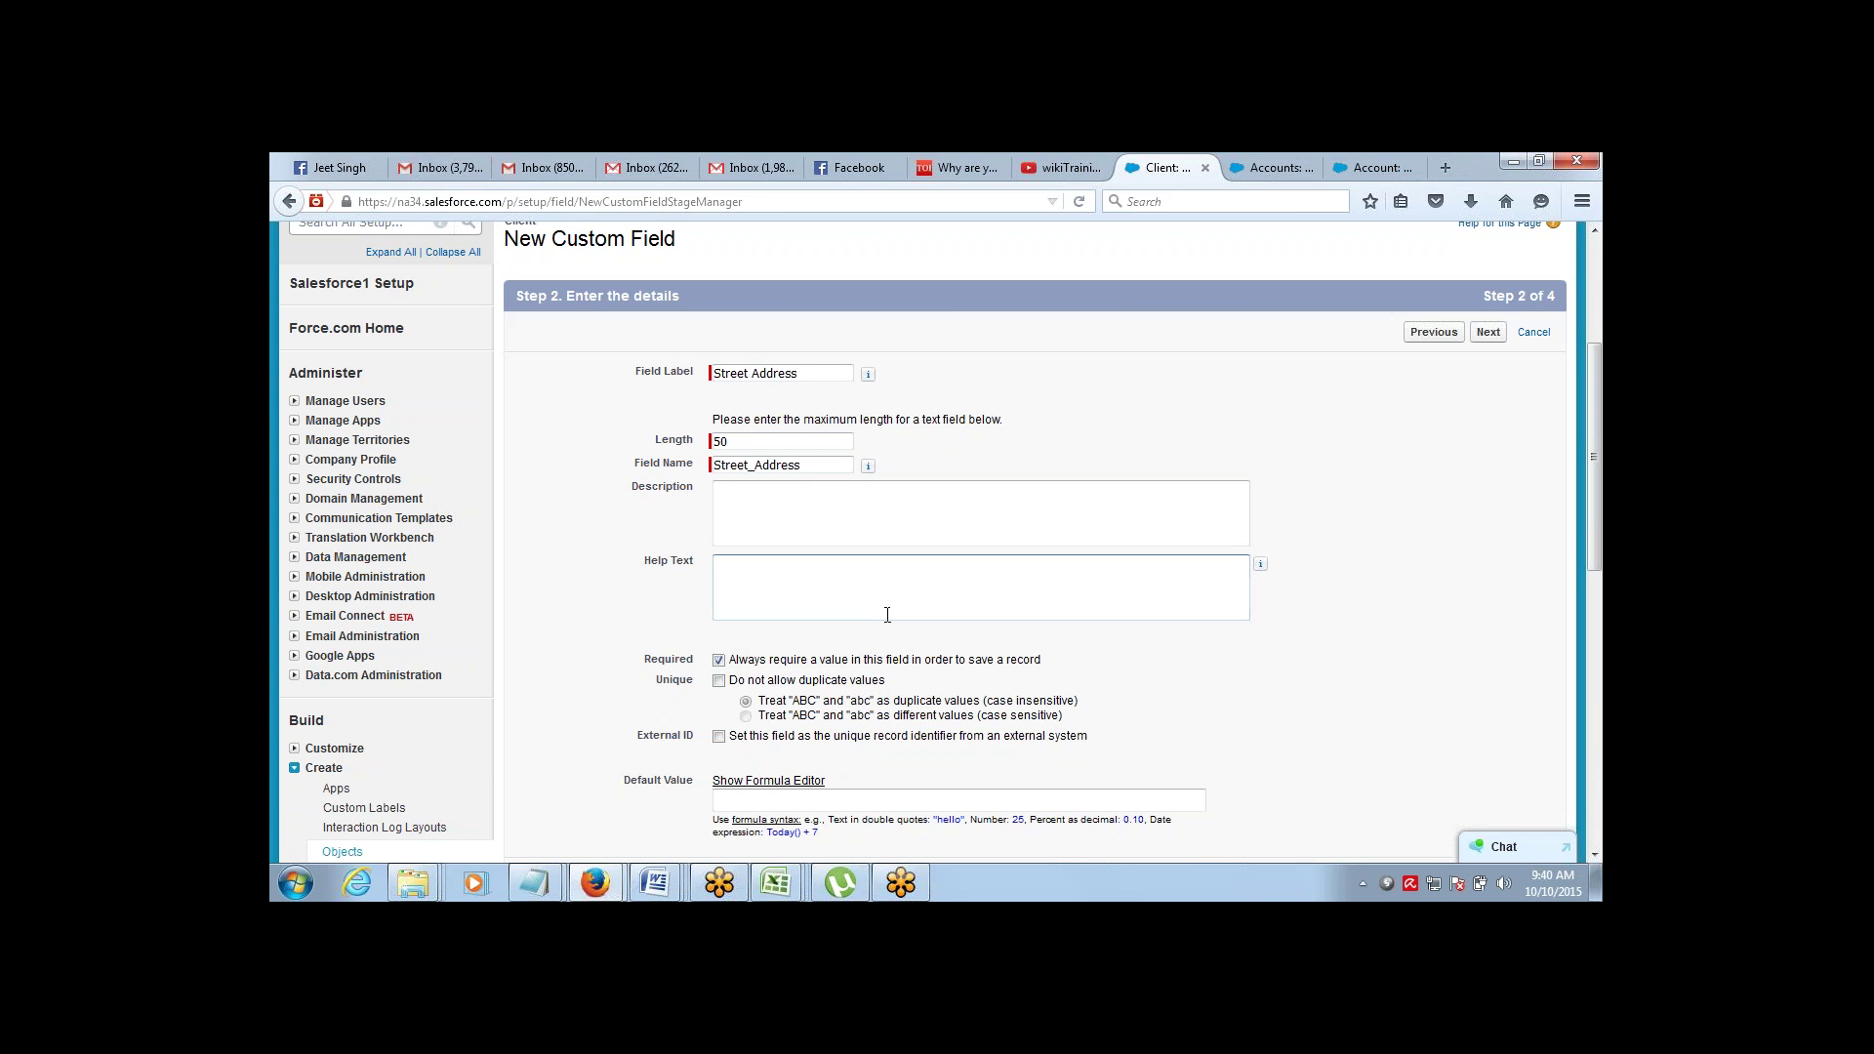
left_click(720, 682)
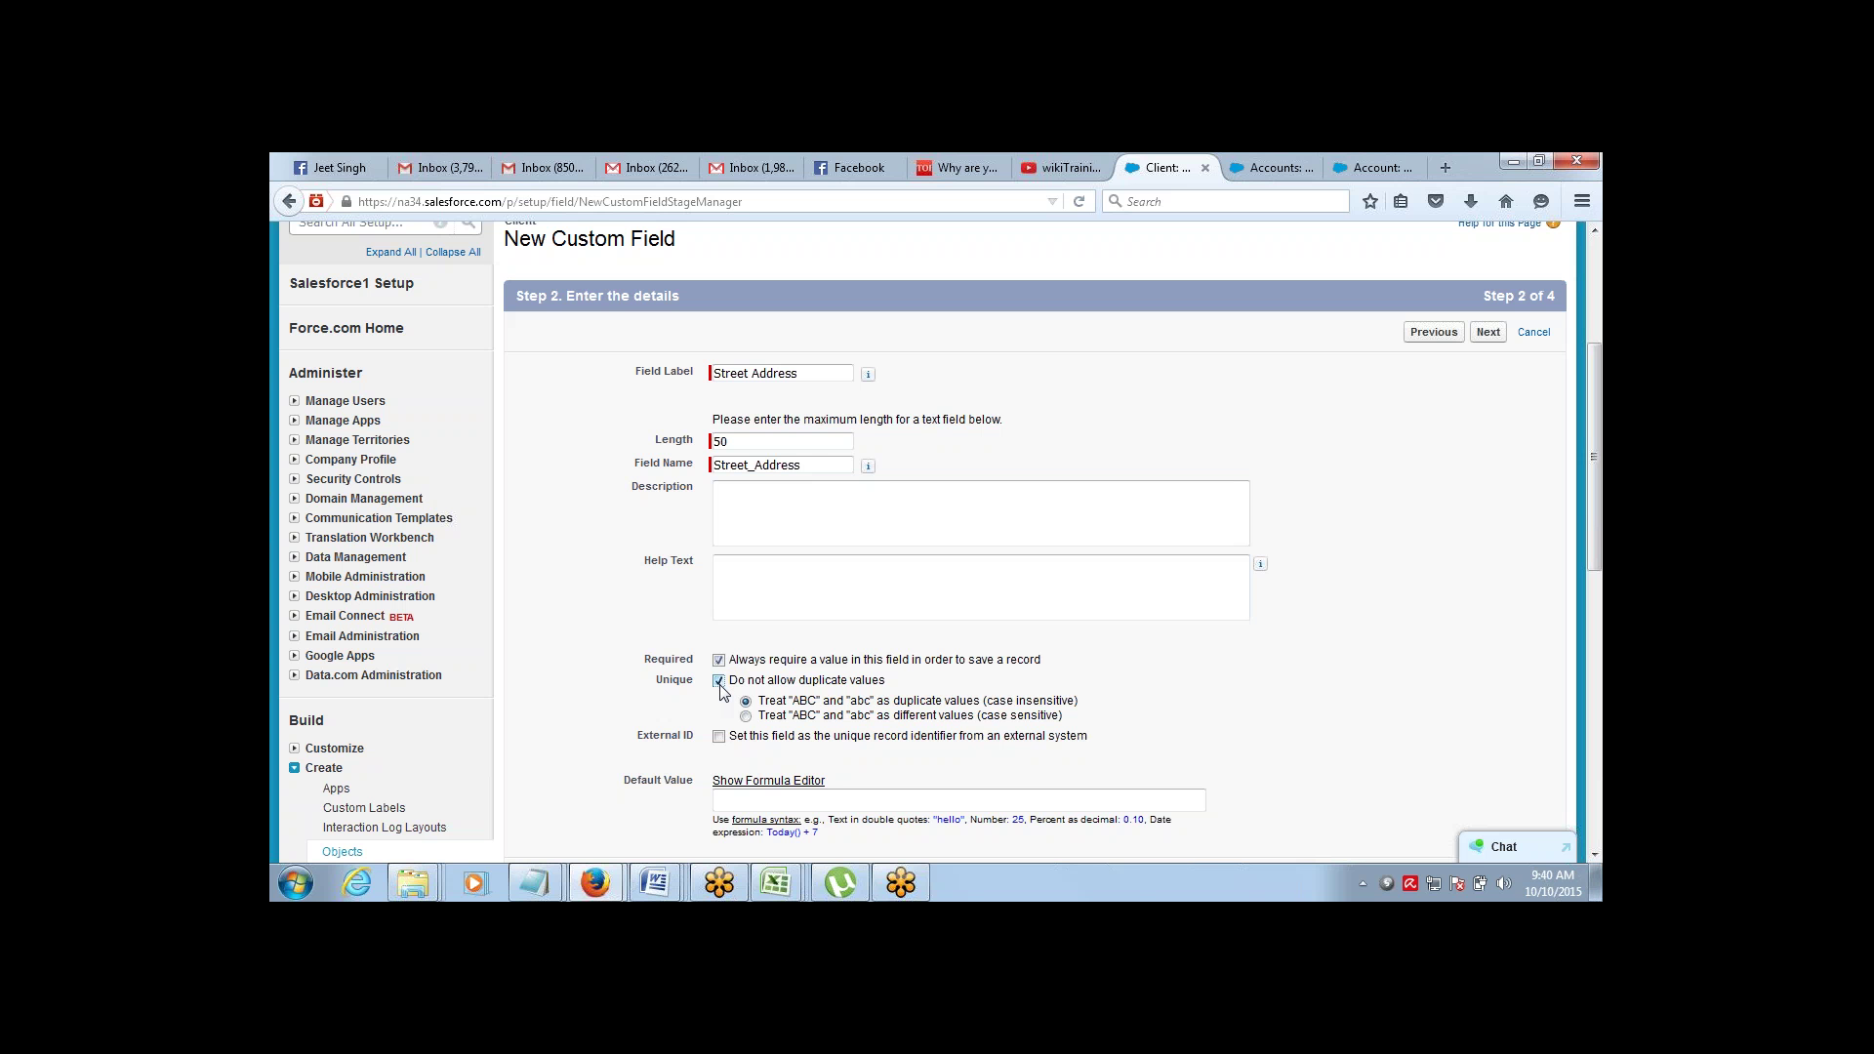
left_click(719, 682)
left_click(925, 596)
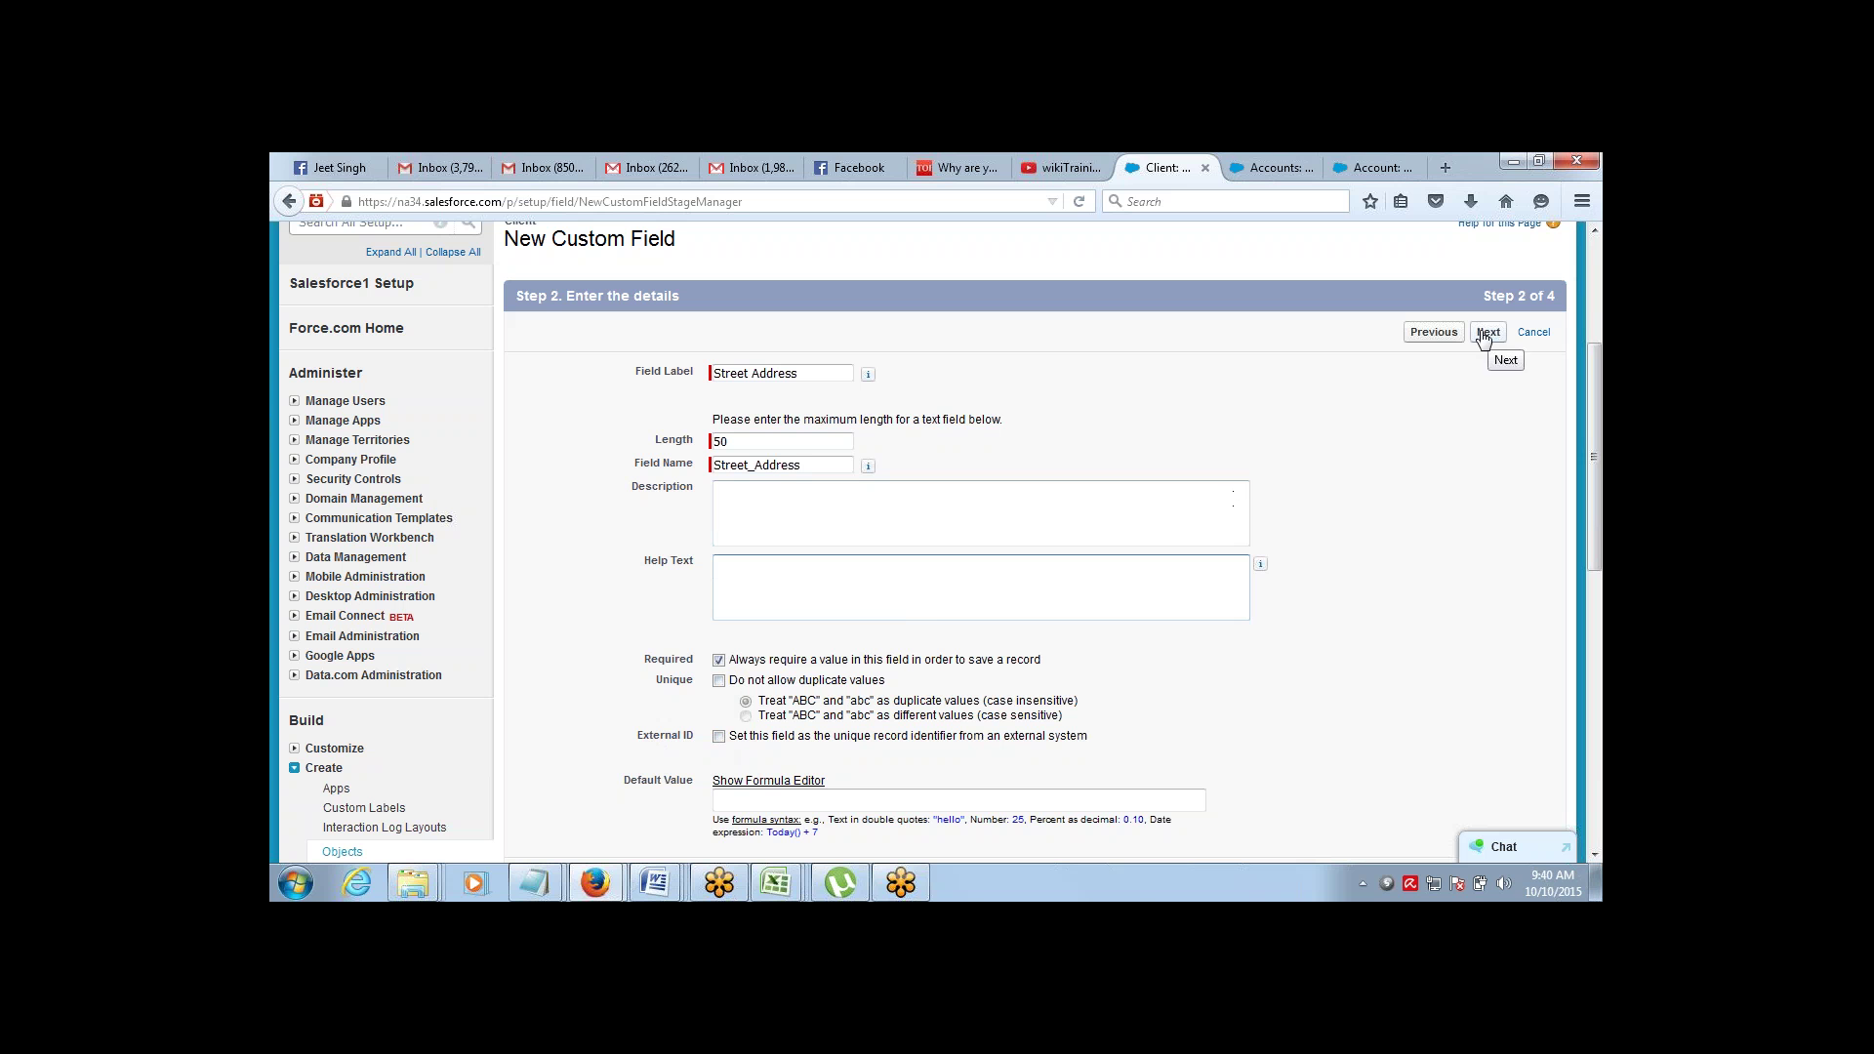
left_click(720, 663)
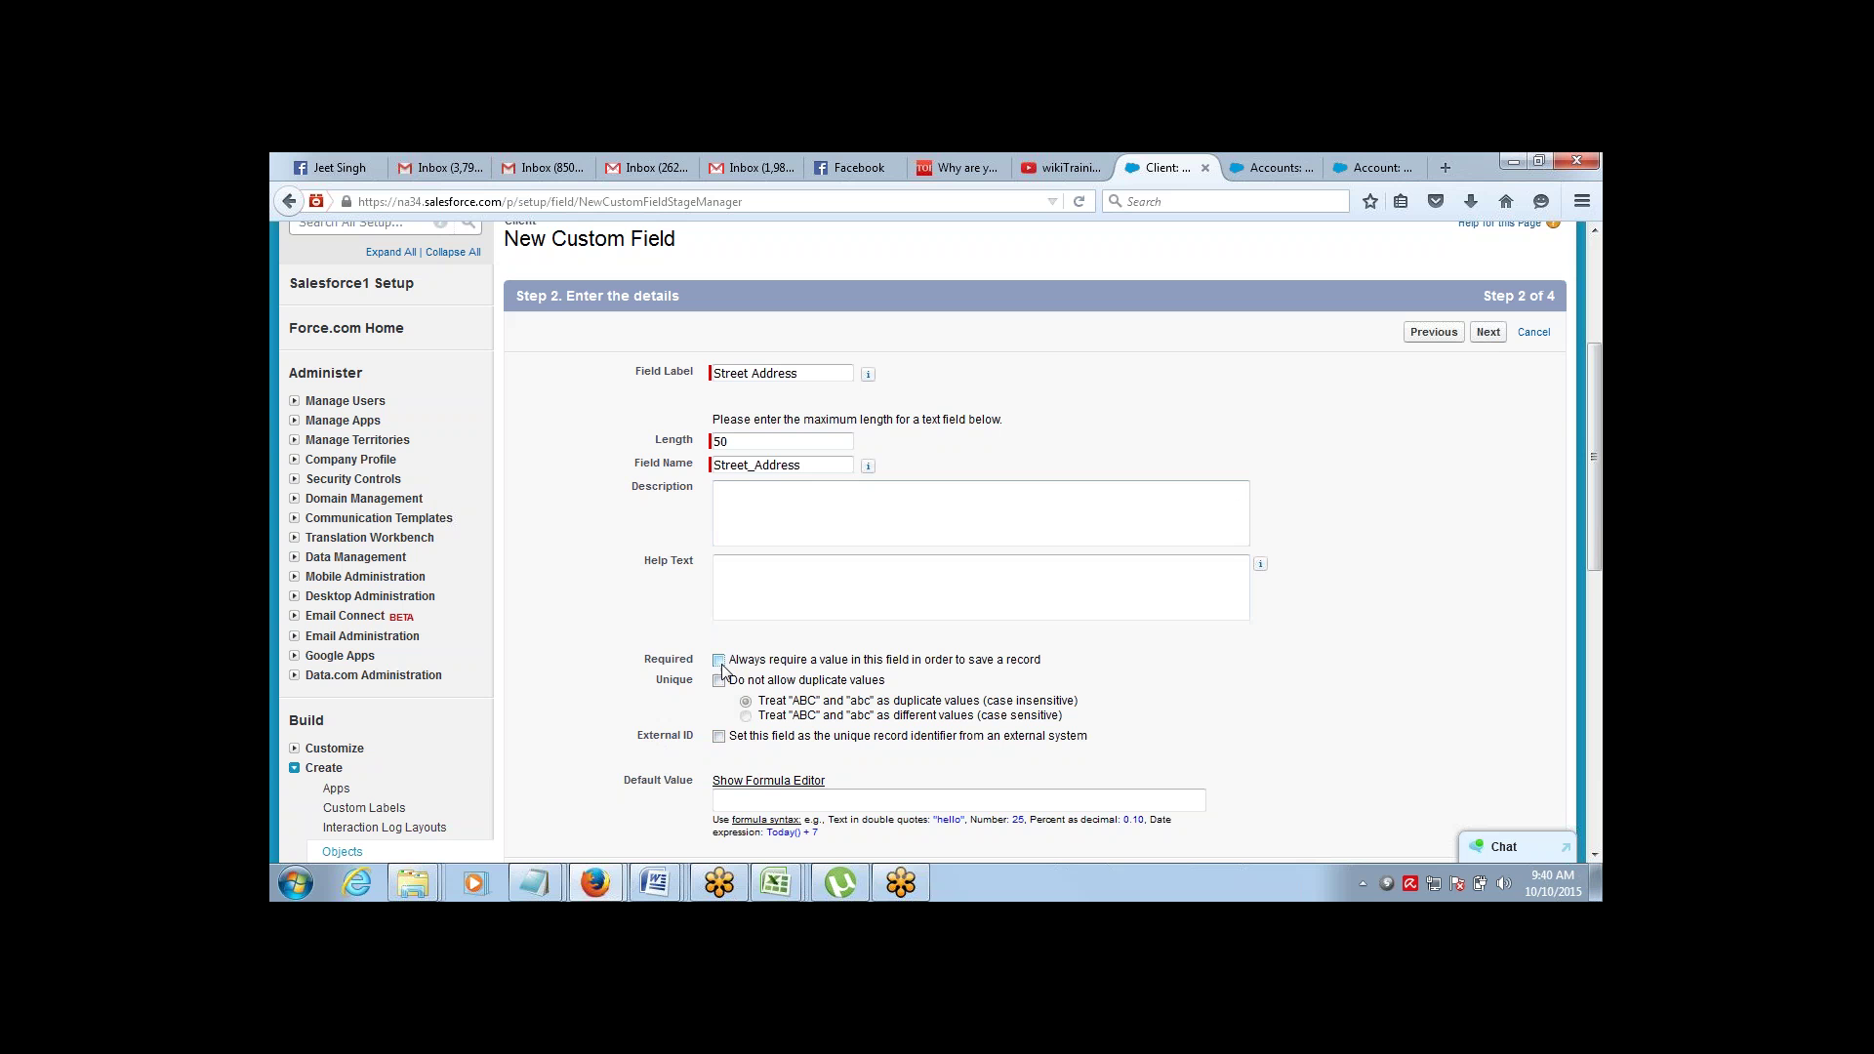
Make the Street Address field visible to all profiles and save it with the Client Layout included
left_click(1489, 334)
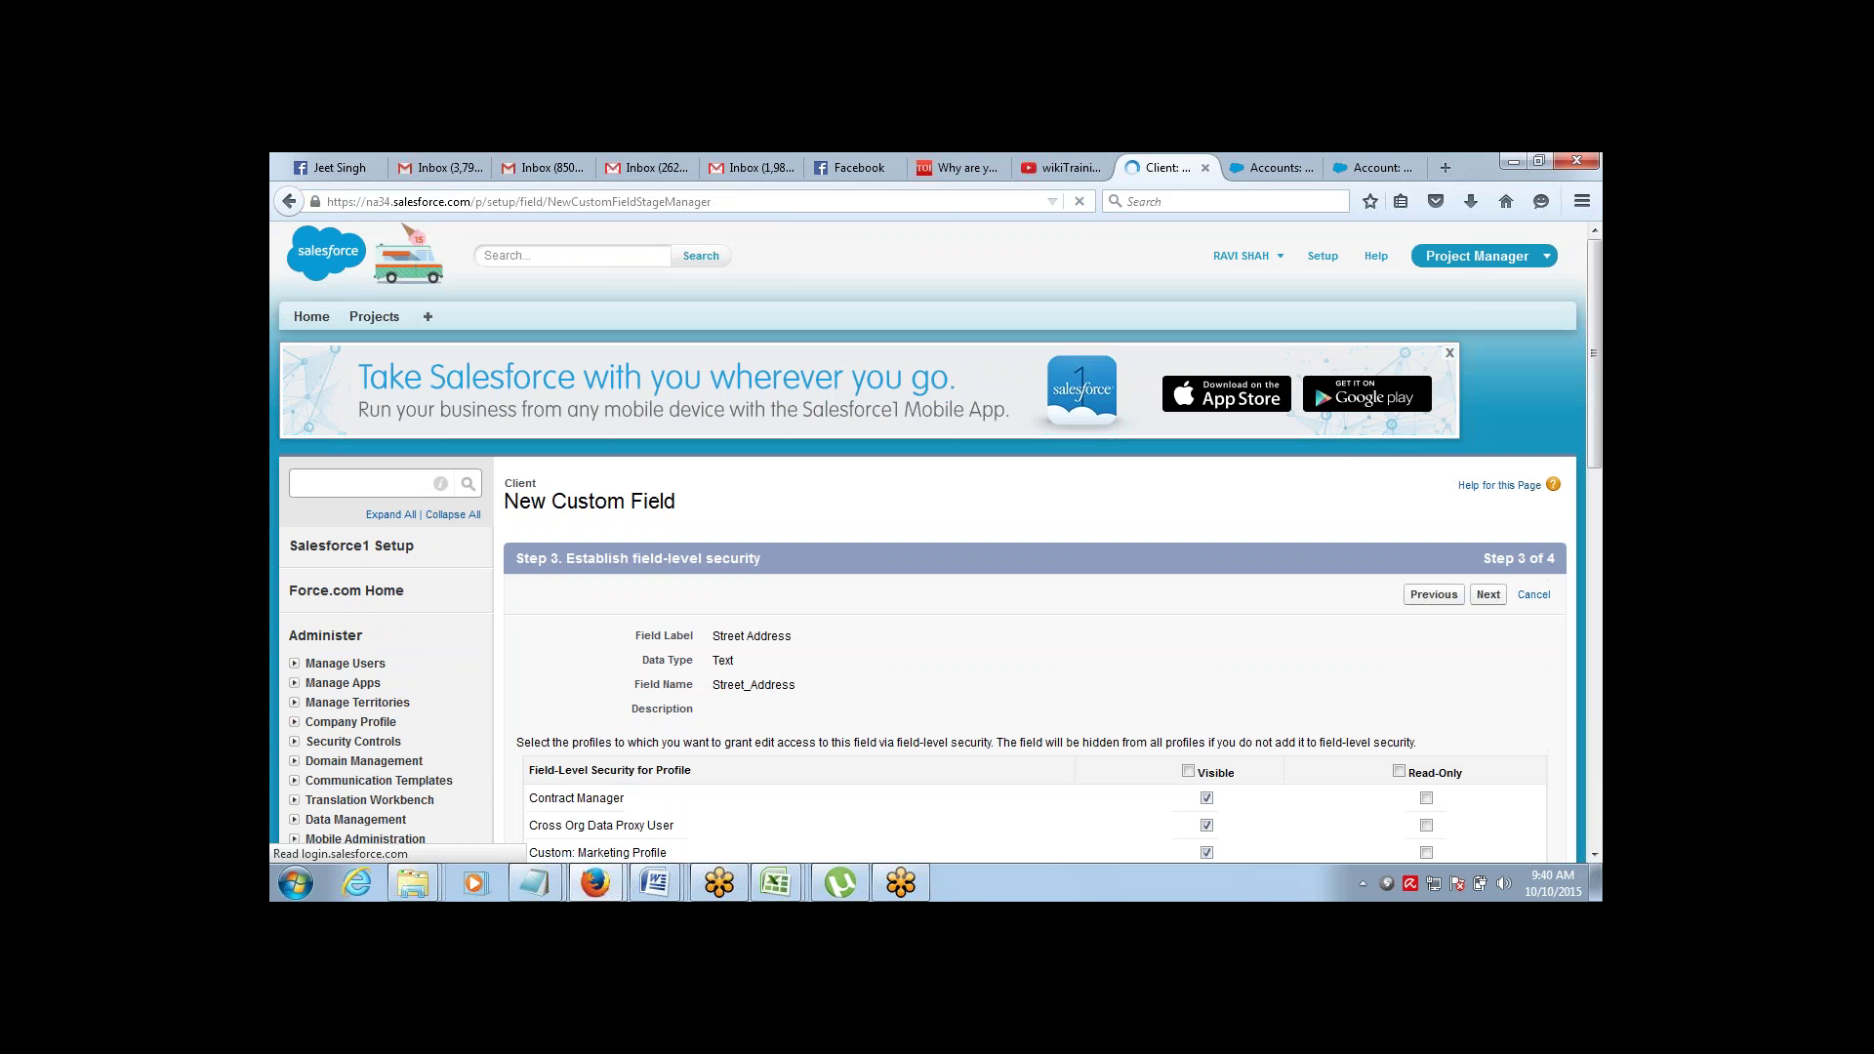
left_click(1188, 771)
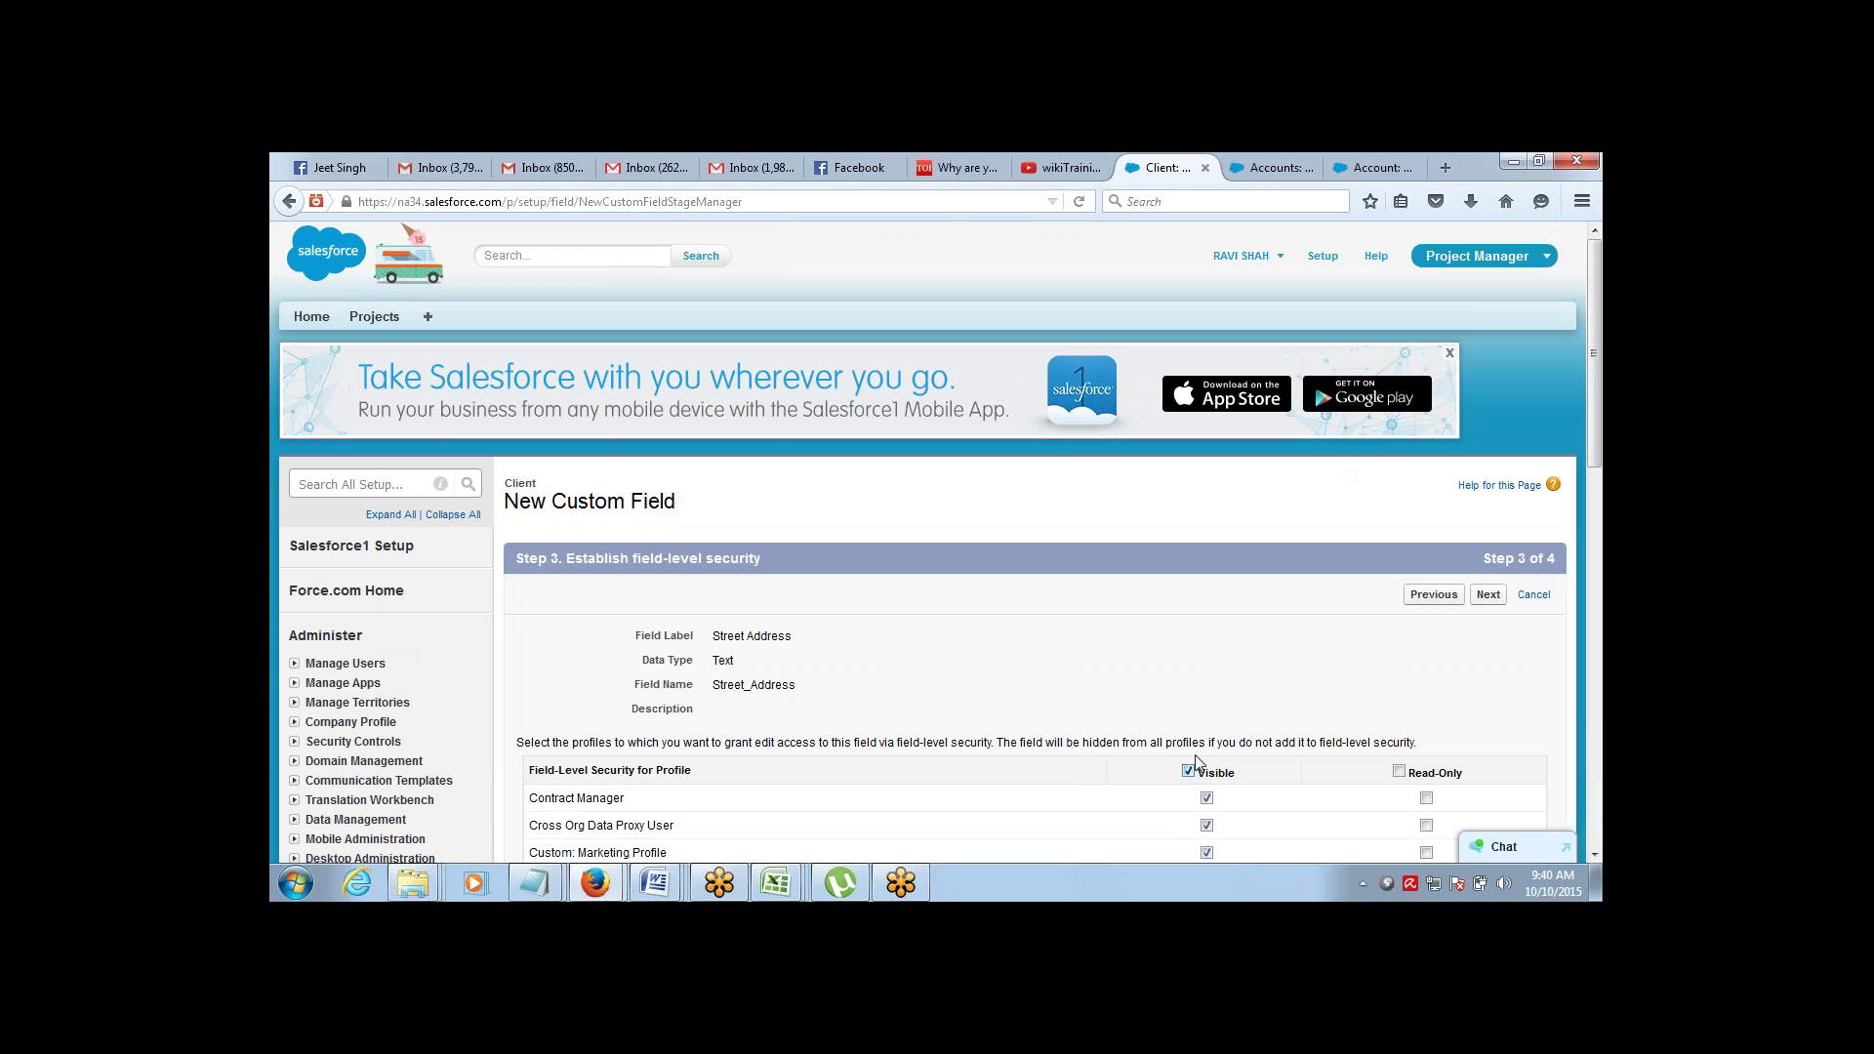
left_click(1489, 597)
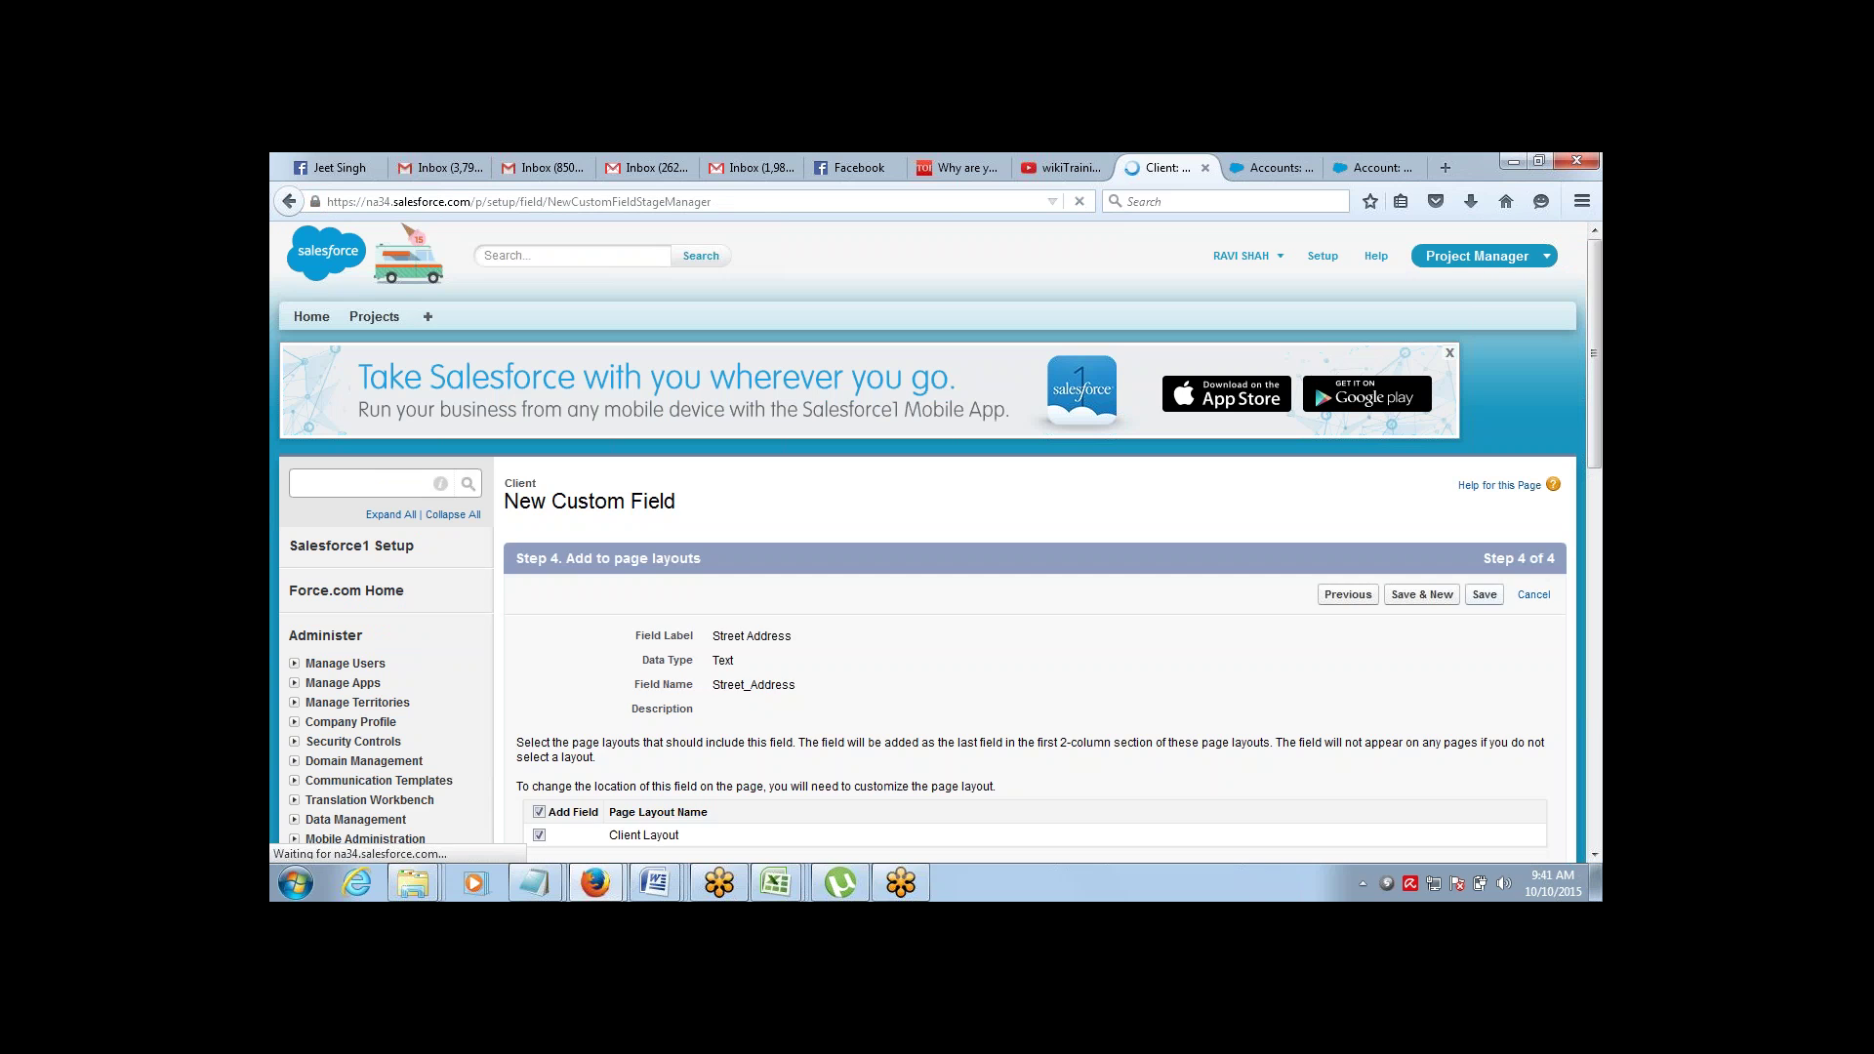
left_click(1484, 594)
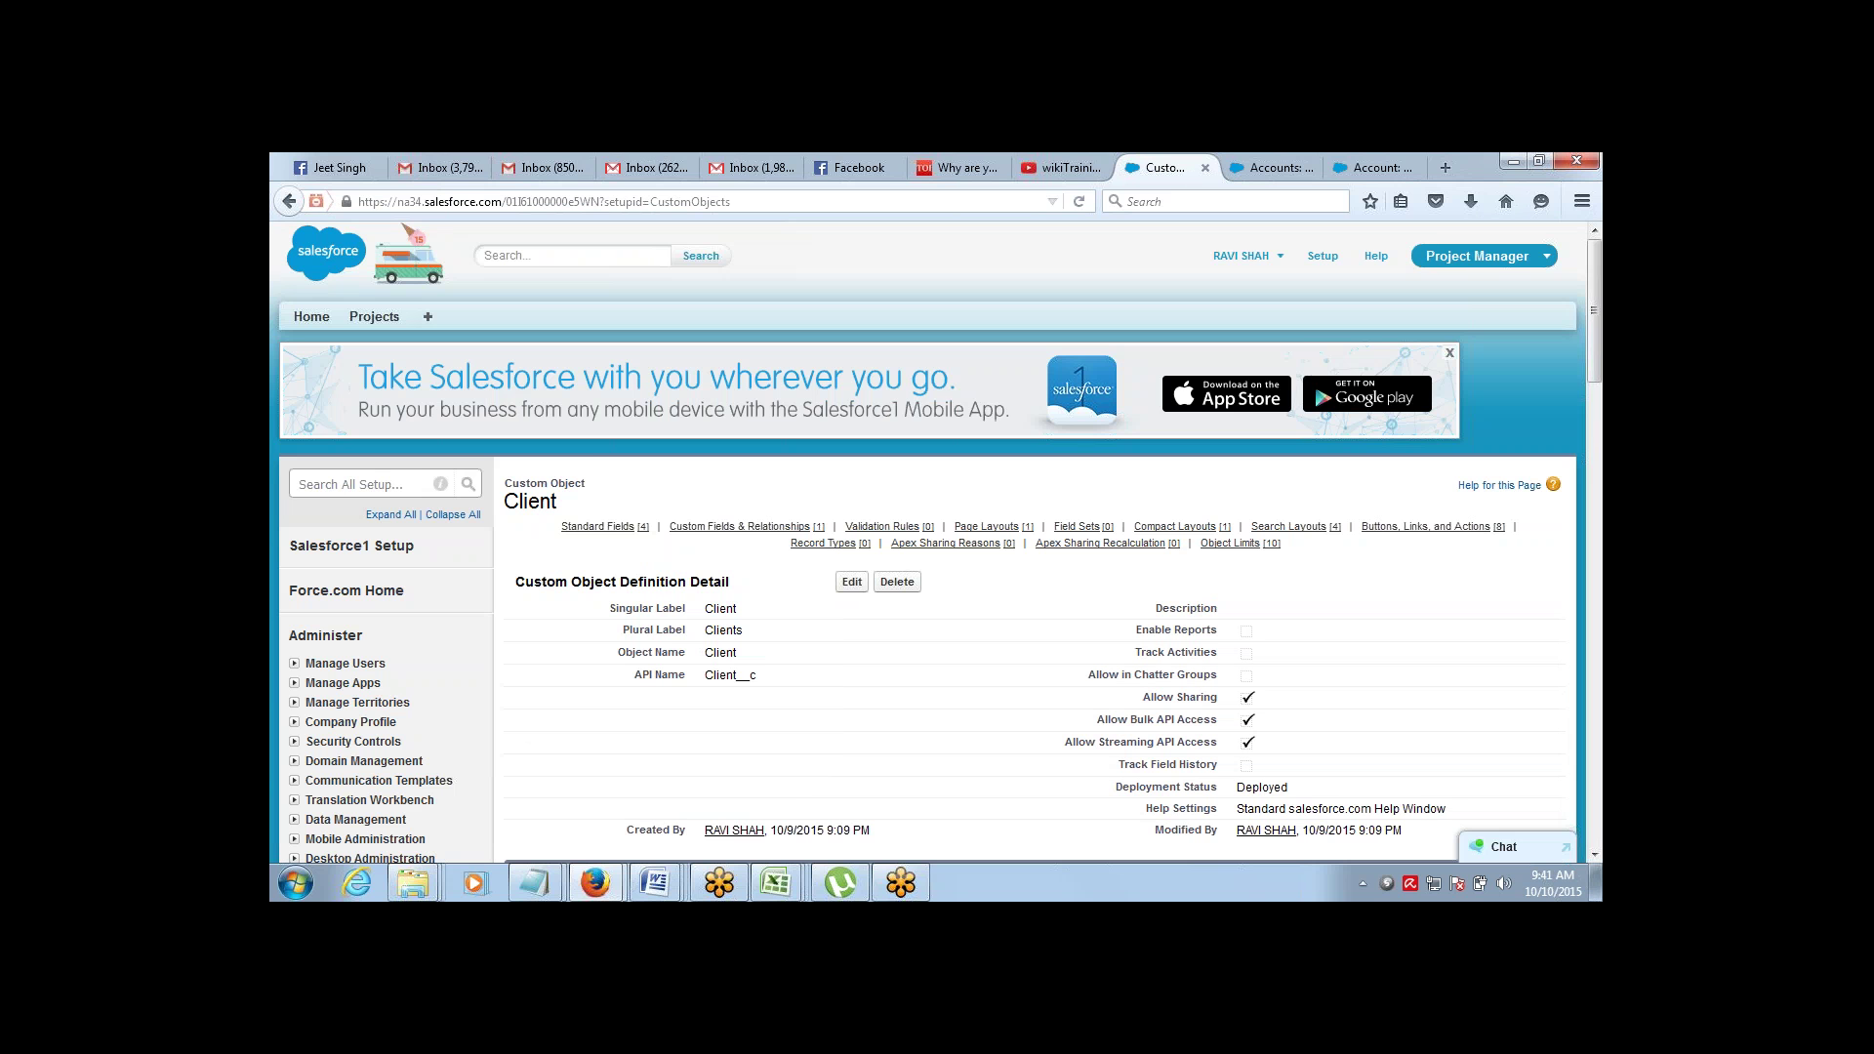
Start another custom field on the Client object after checking the planning sheet, choosing Picklist as its data type
left_click_drag(1598, 293, 1584, 415)
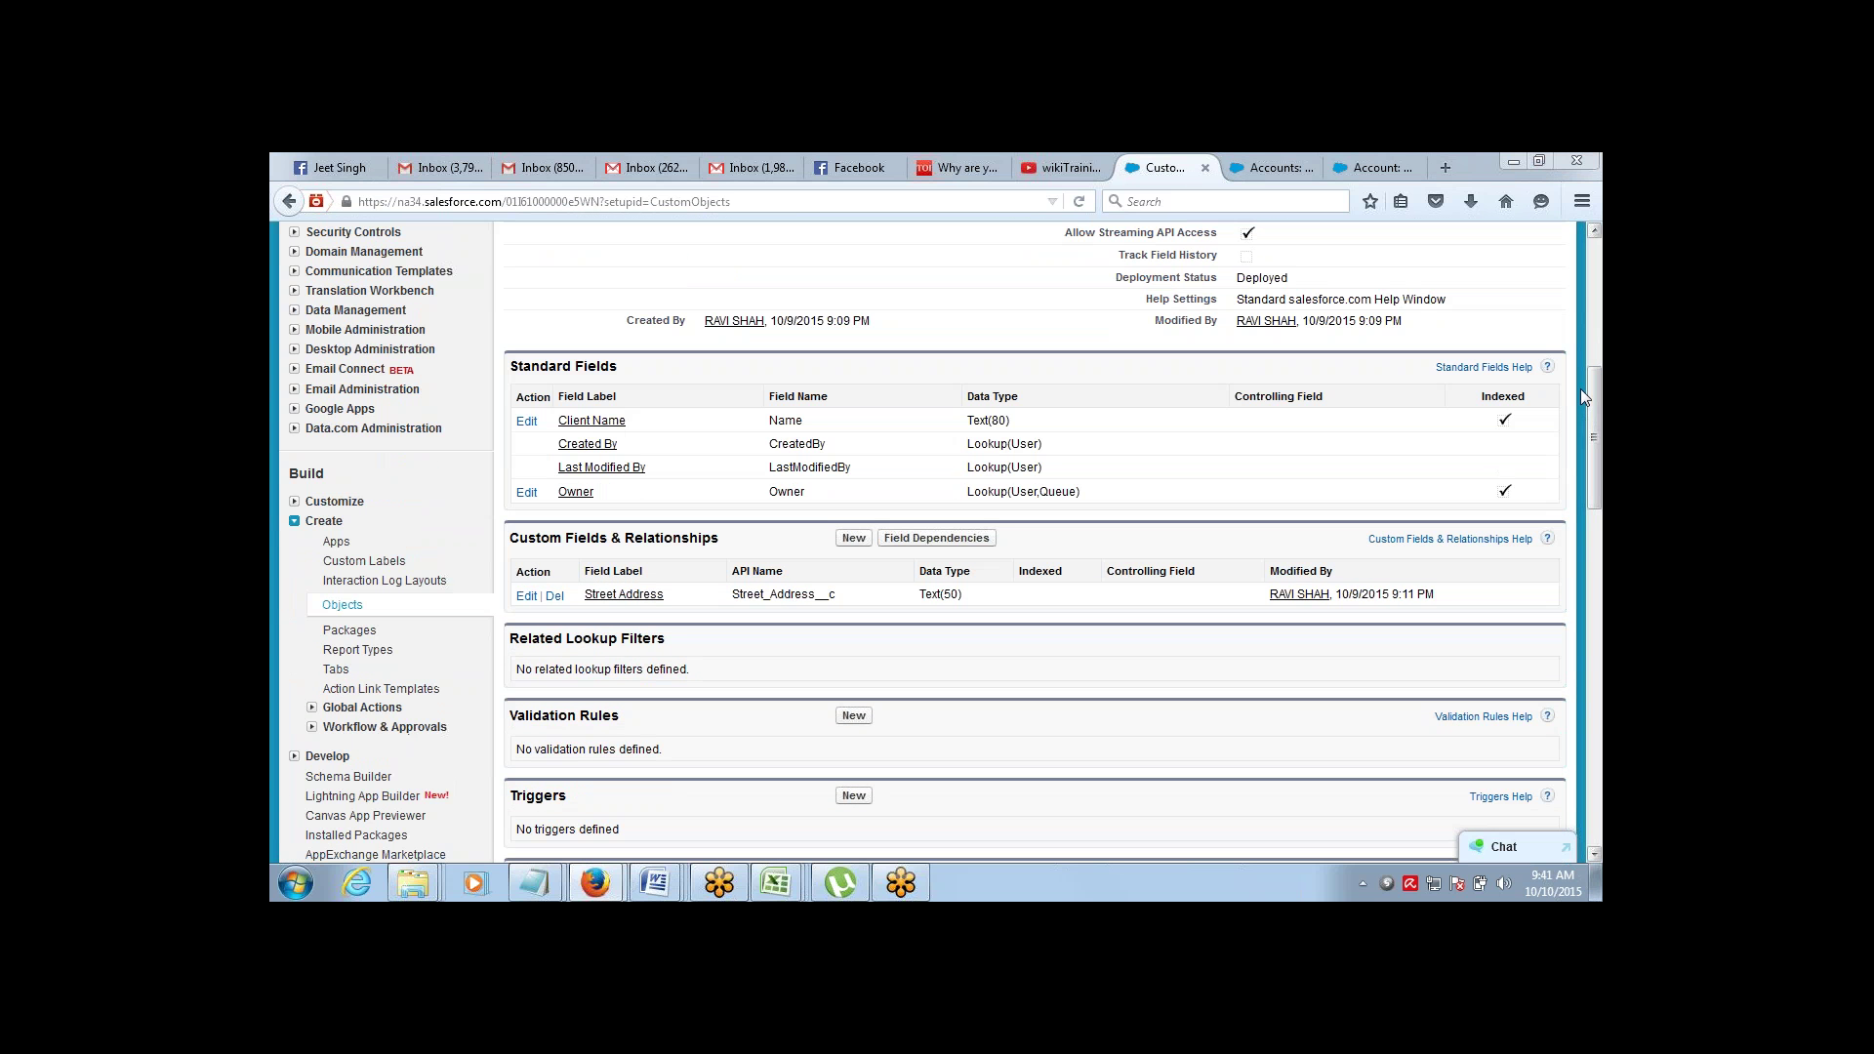
left_click(1587, 344)
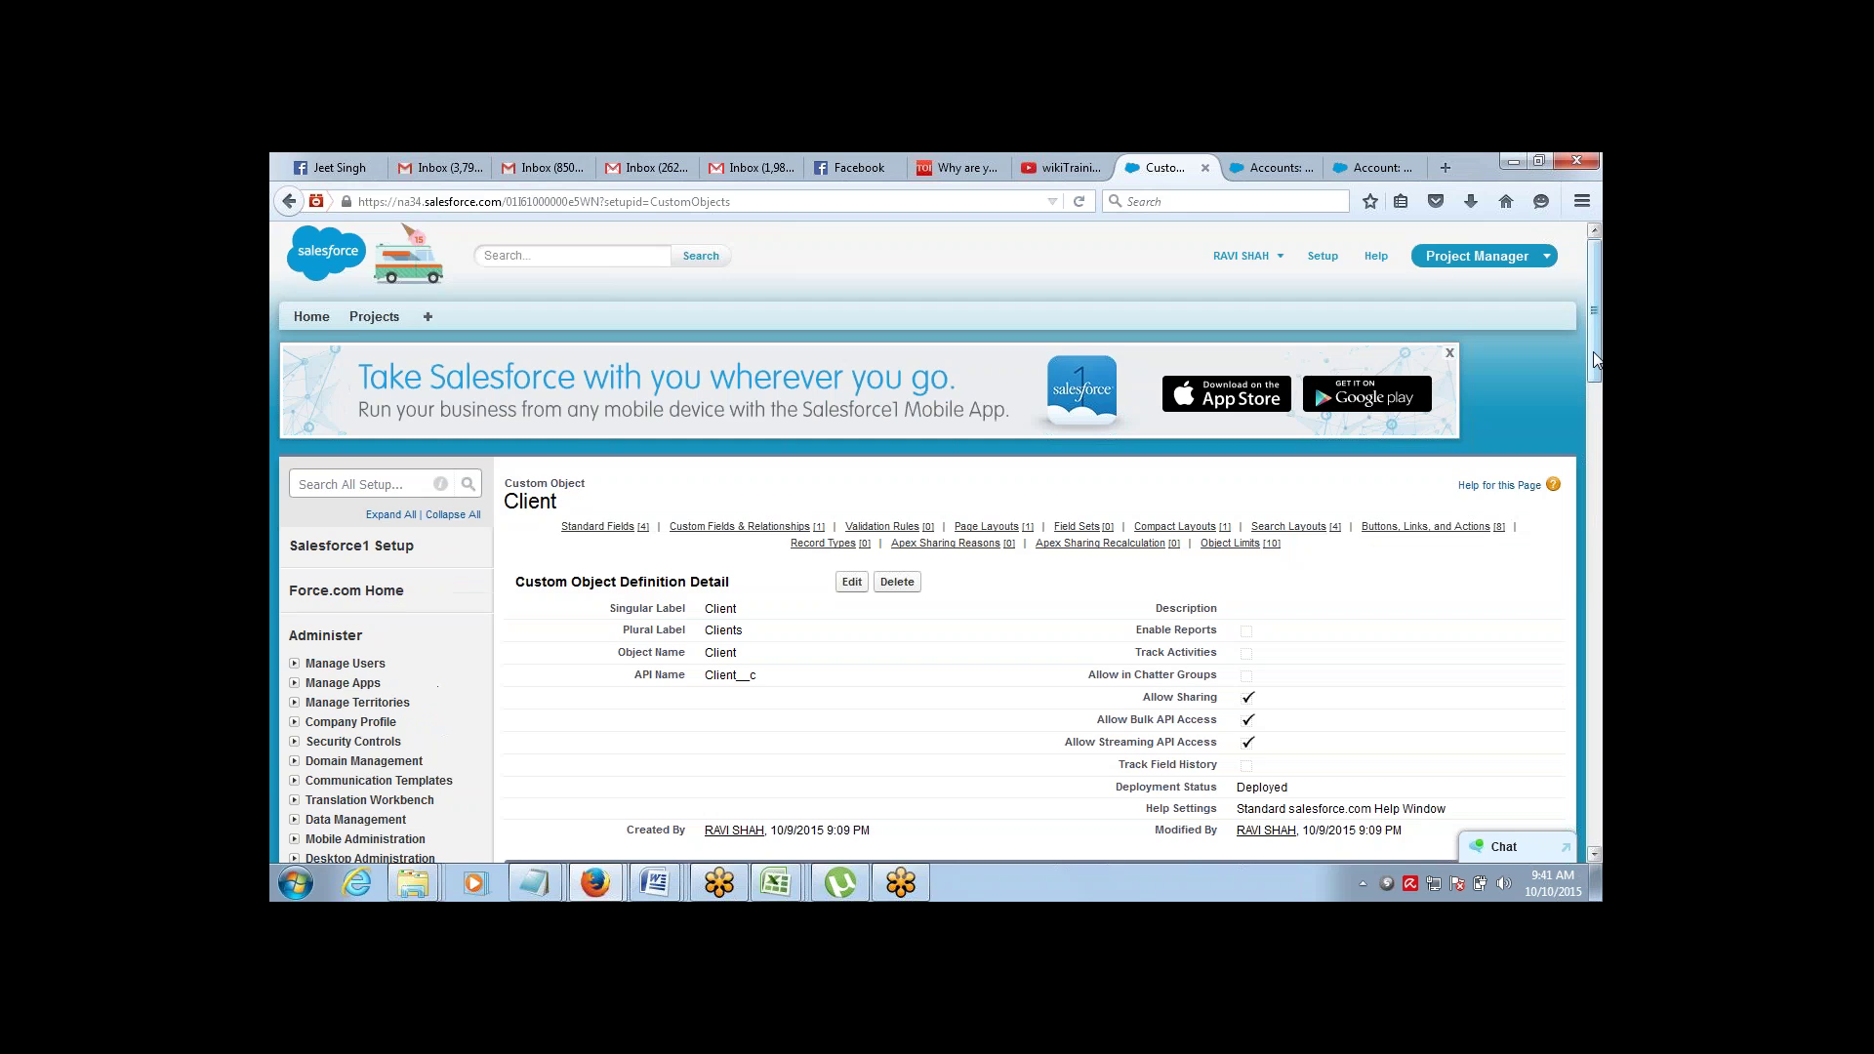
left_click_drag(1595, 361, 1594, 522)
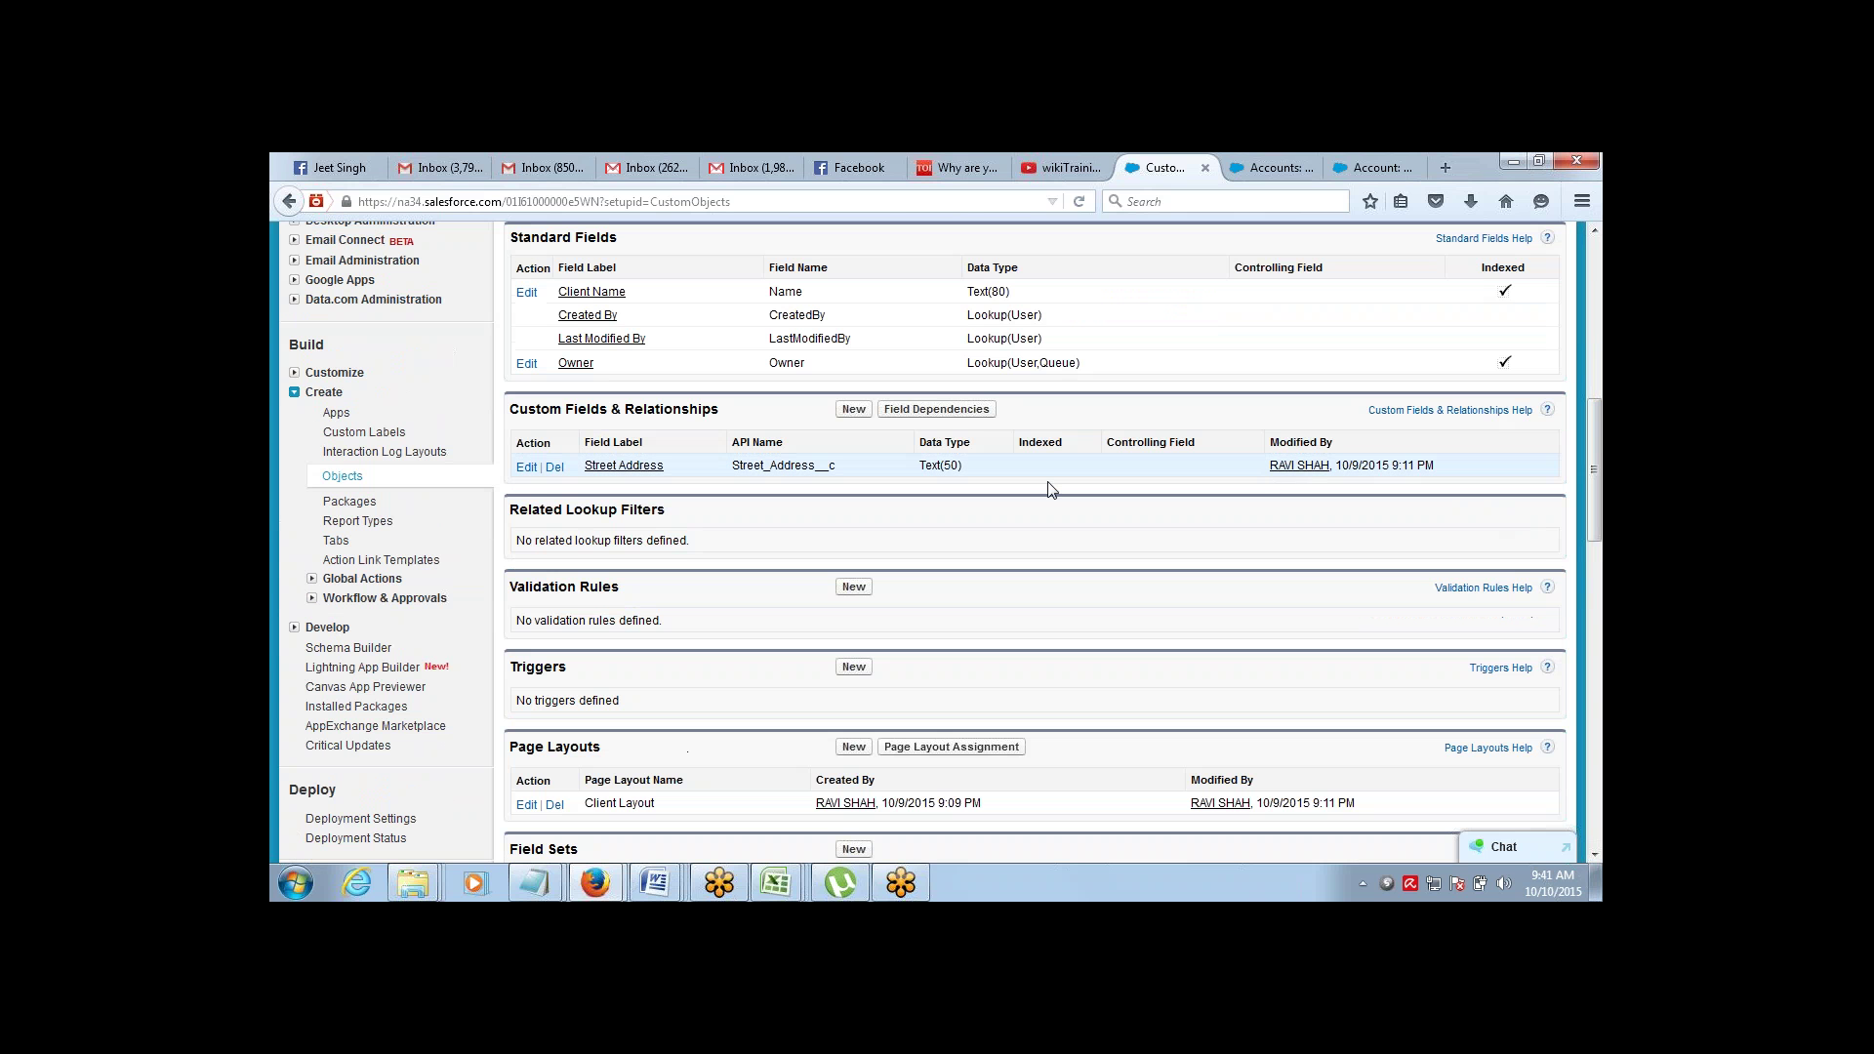
left_click(853, 409)
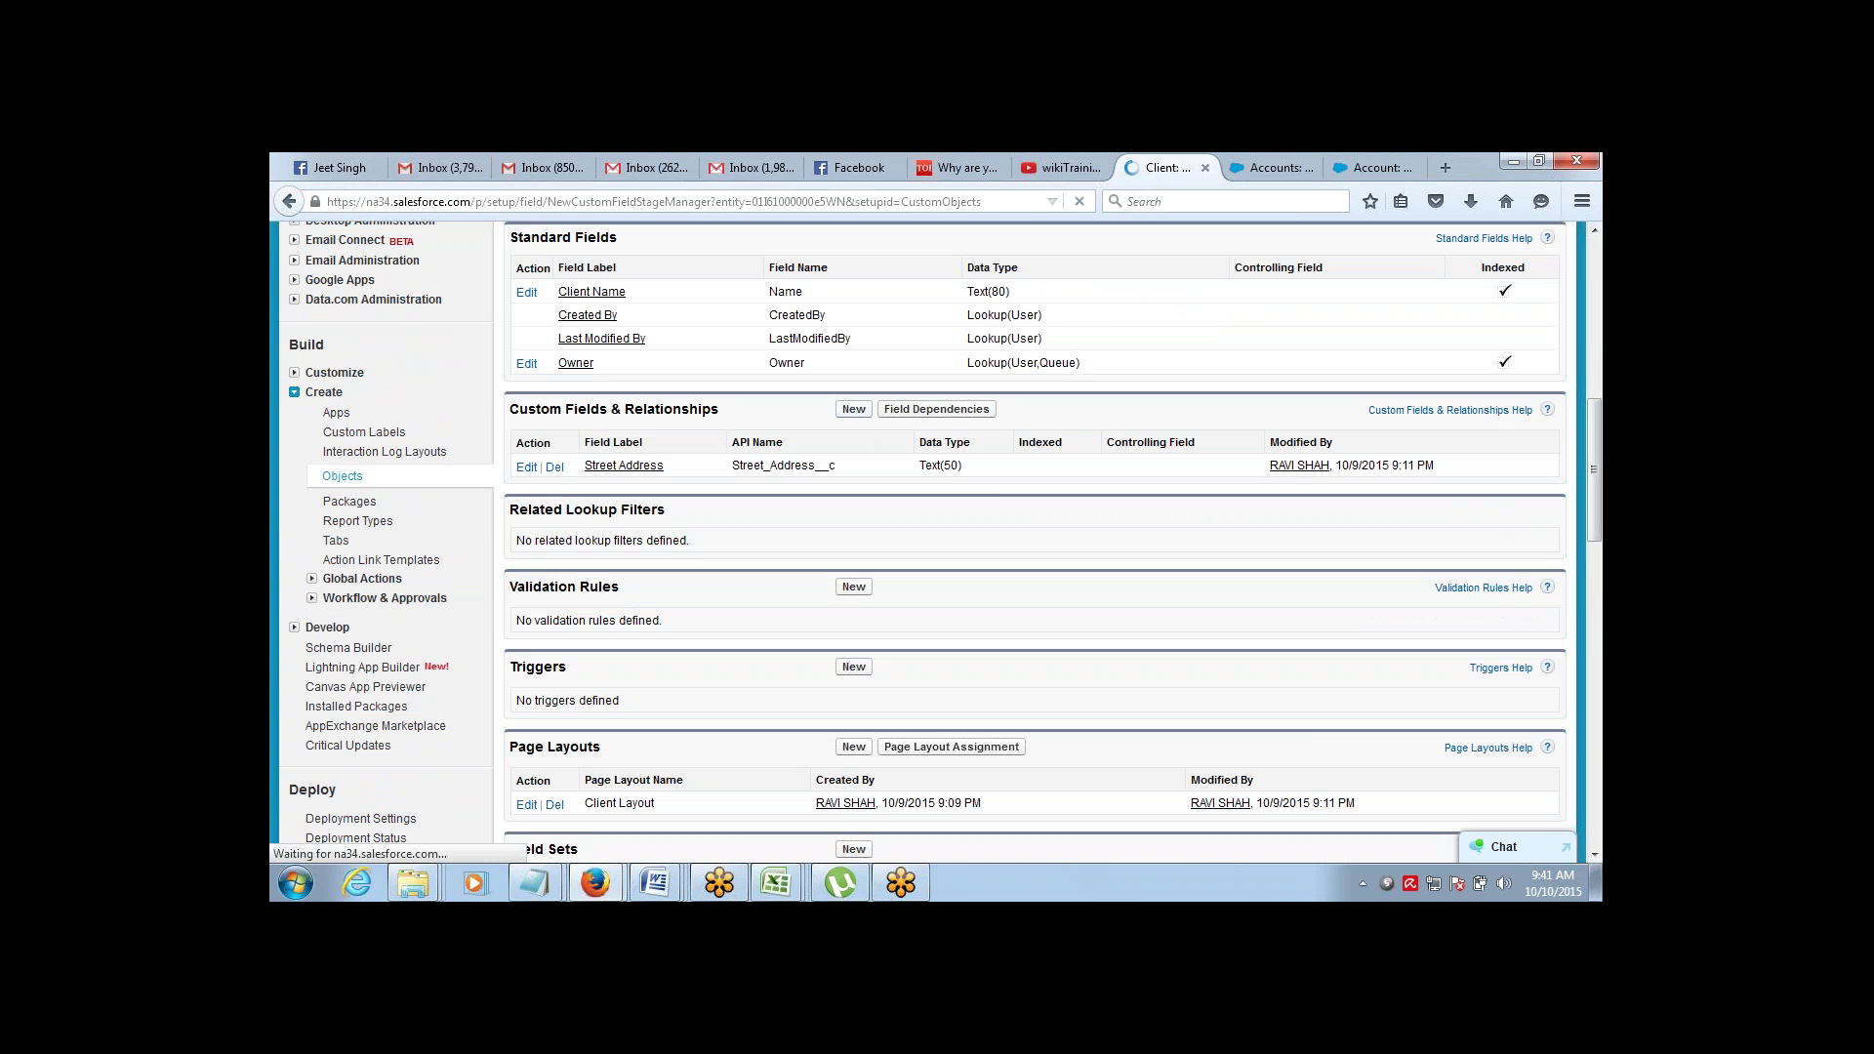
key("alt+Tab")
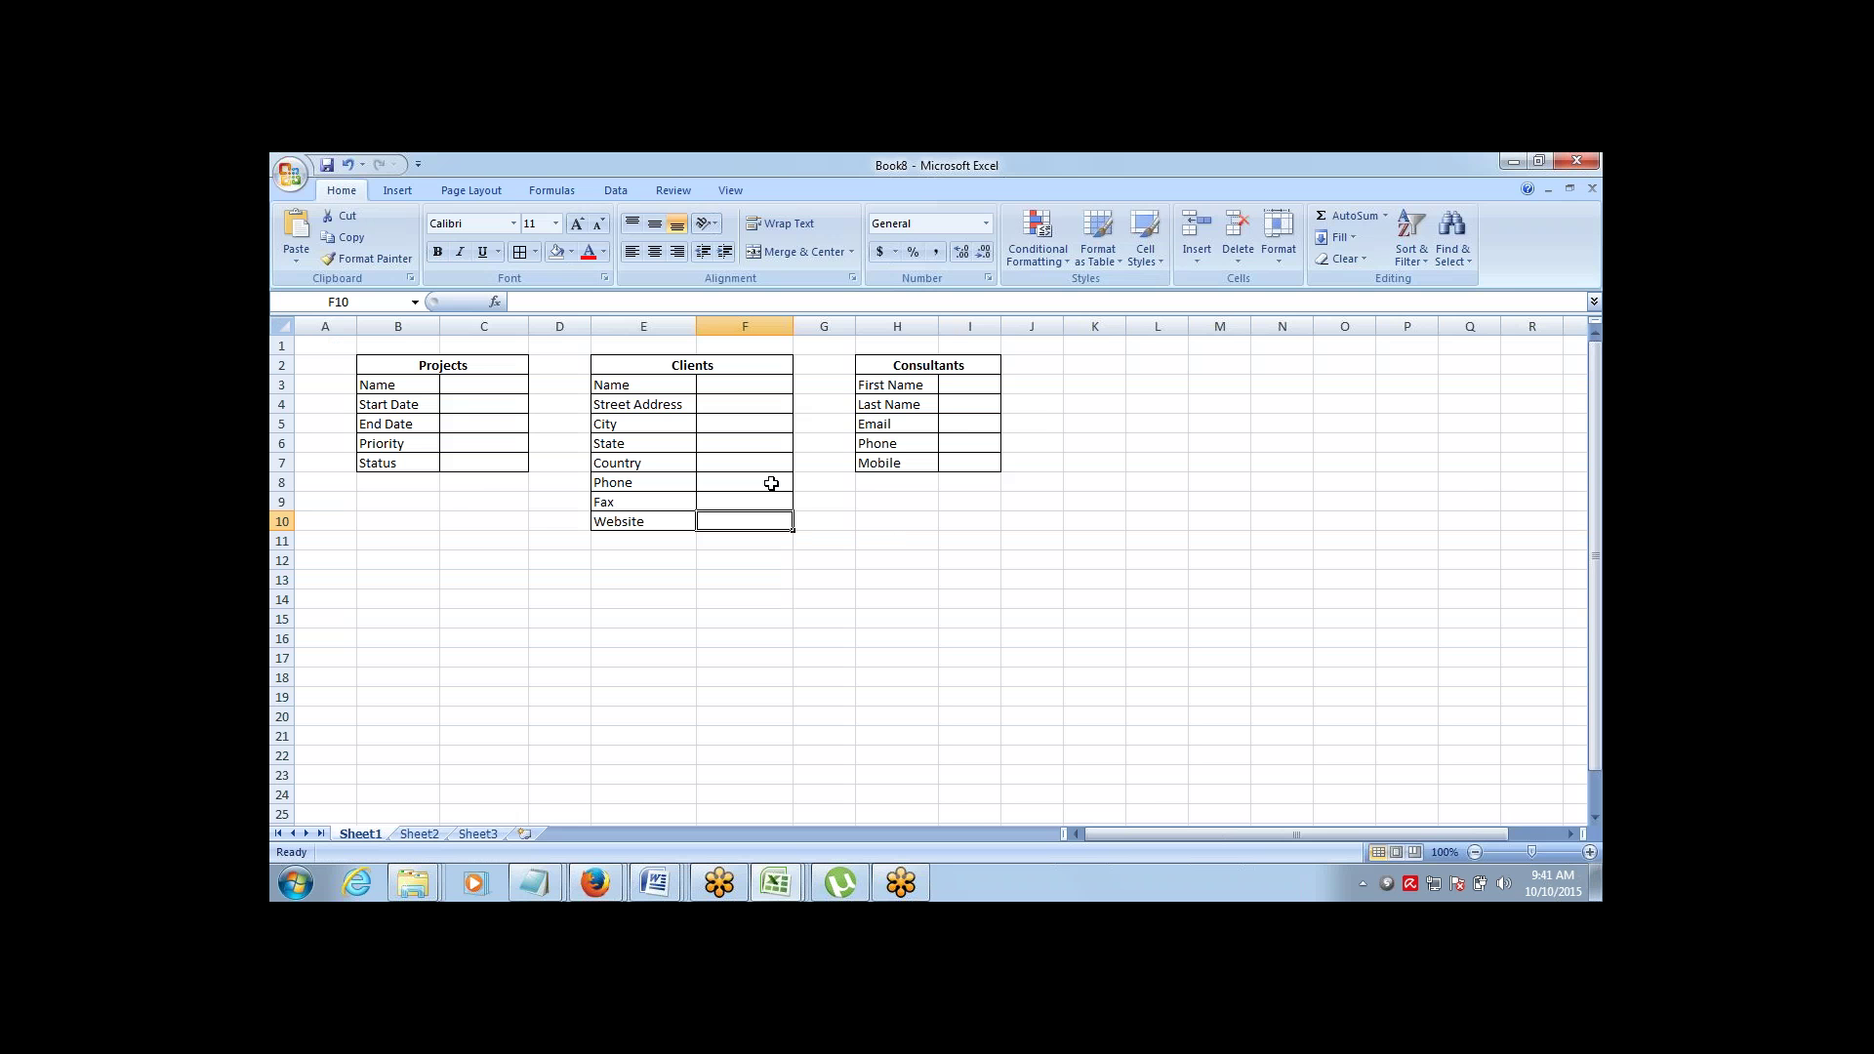
key("alt+Tab")
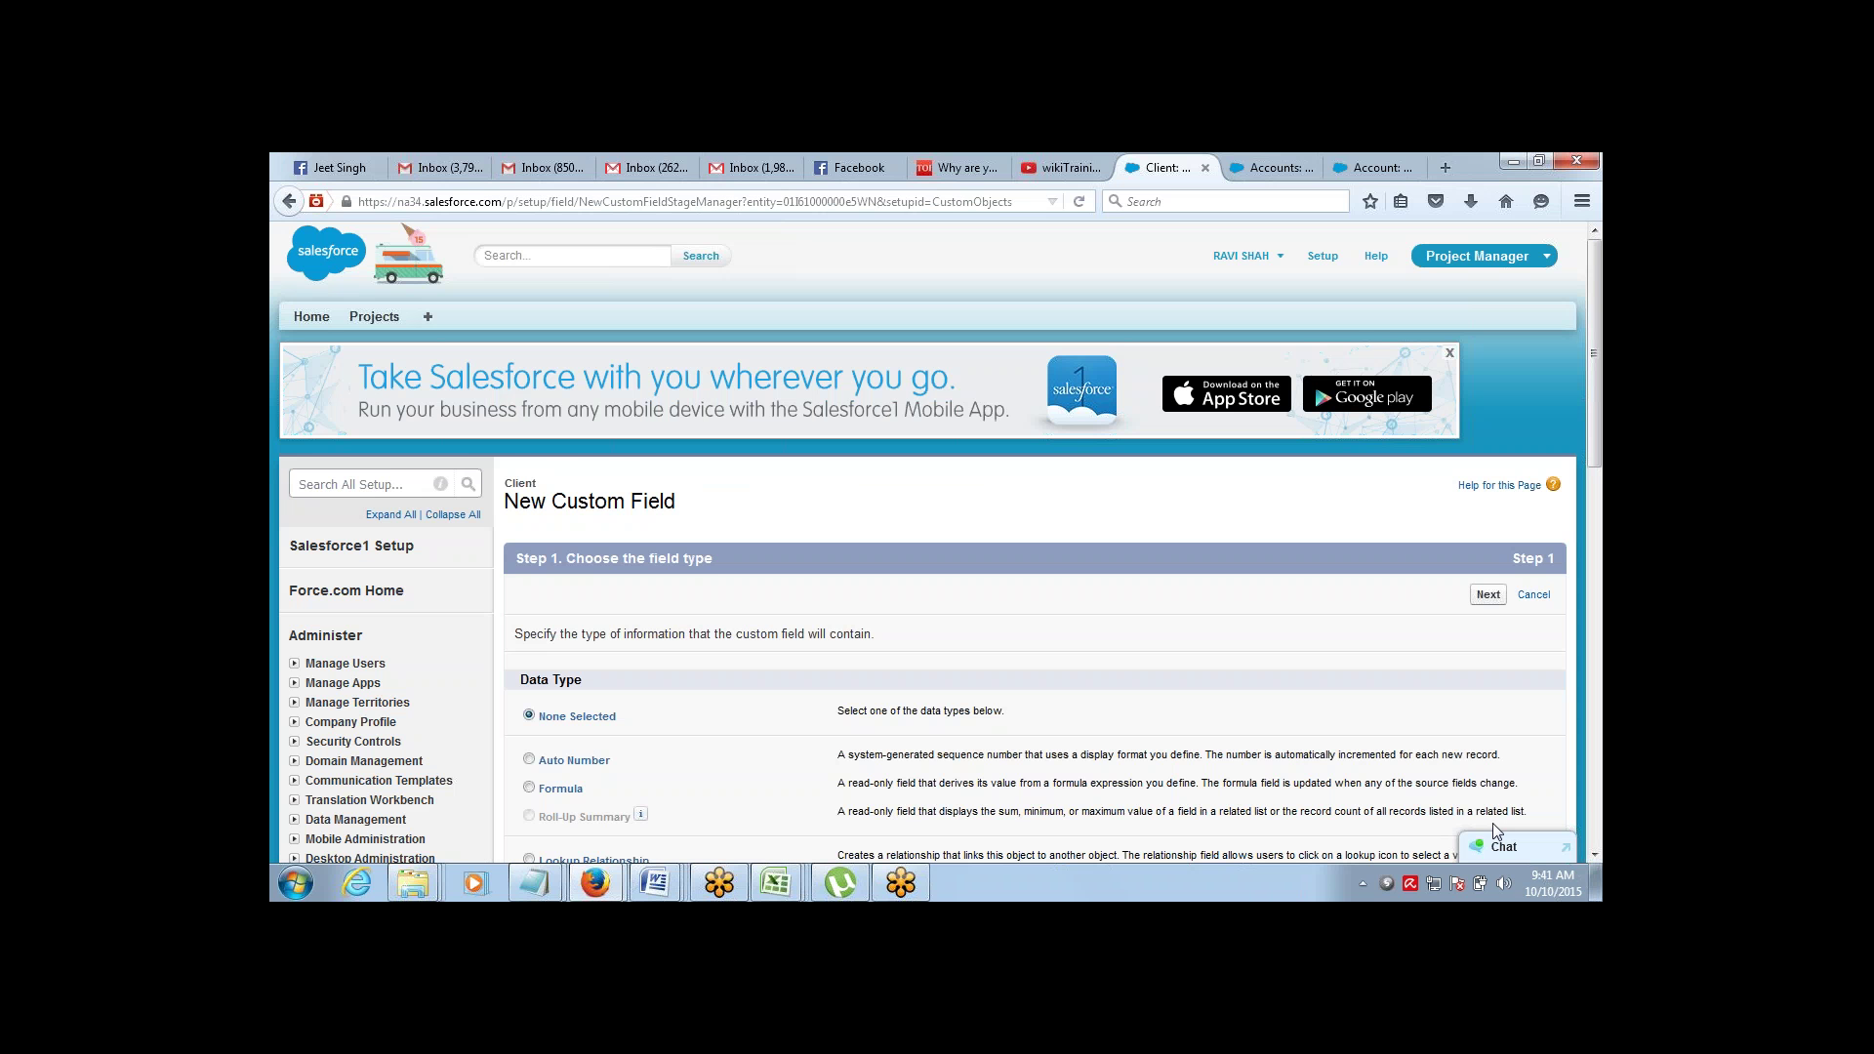
left_click(1596, 856)
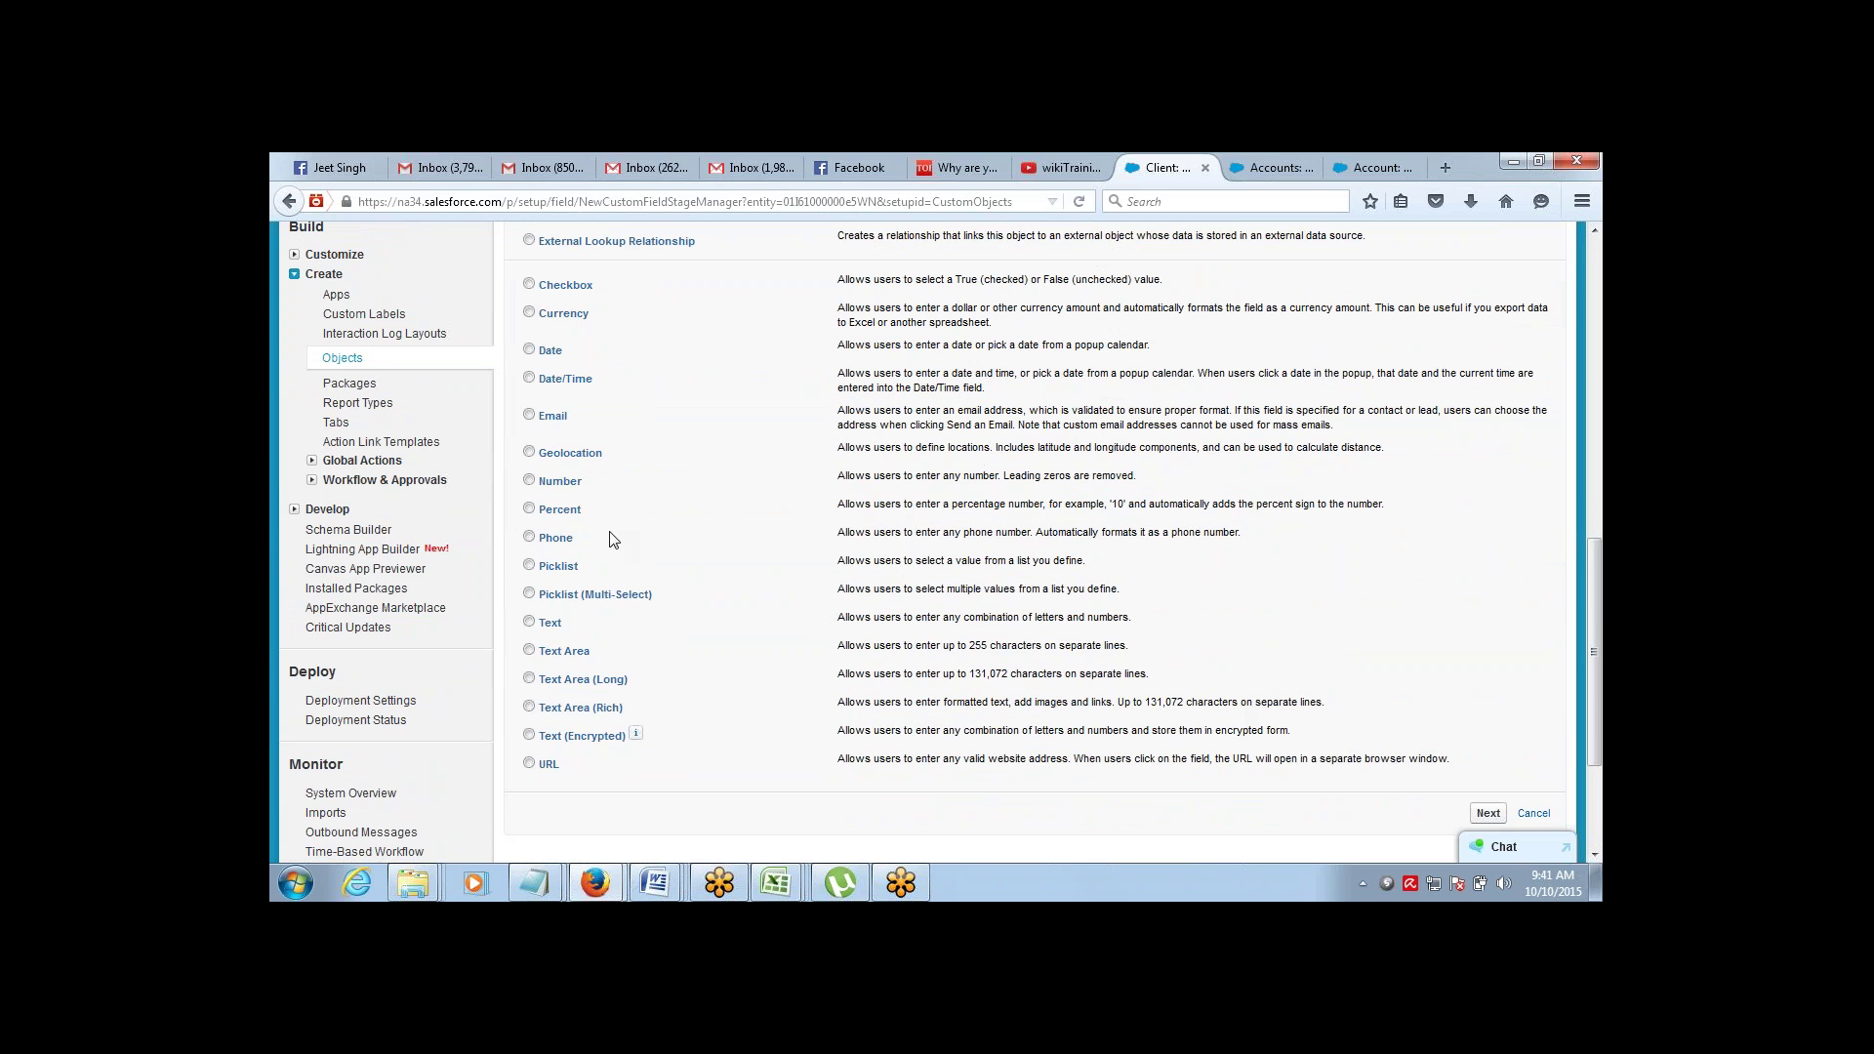
left_click(529, 621)
left_click(1488, 812)
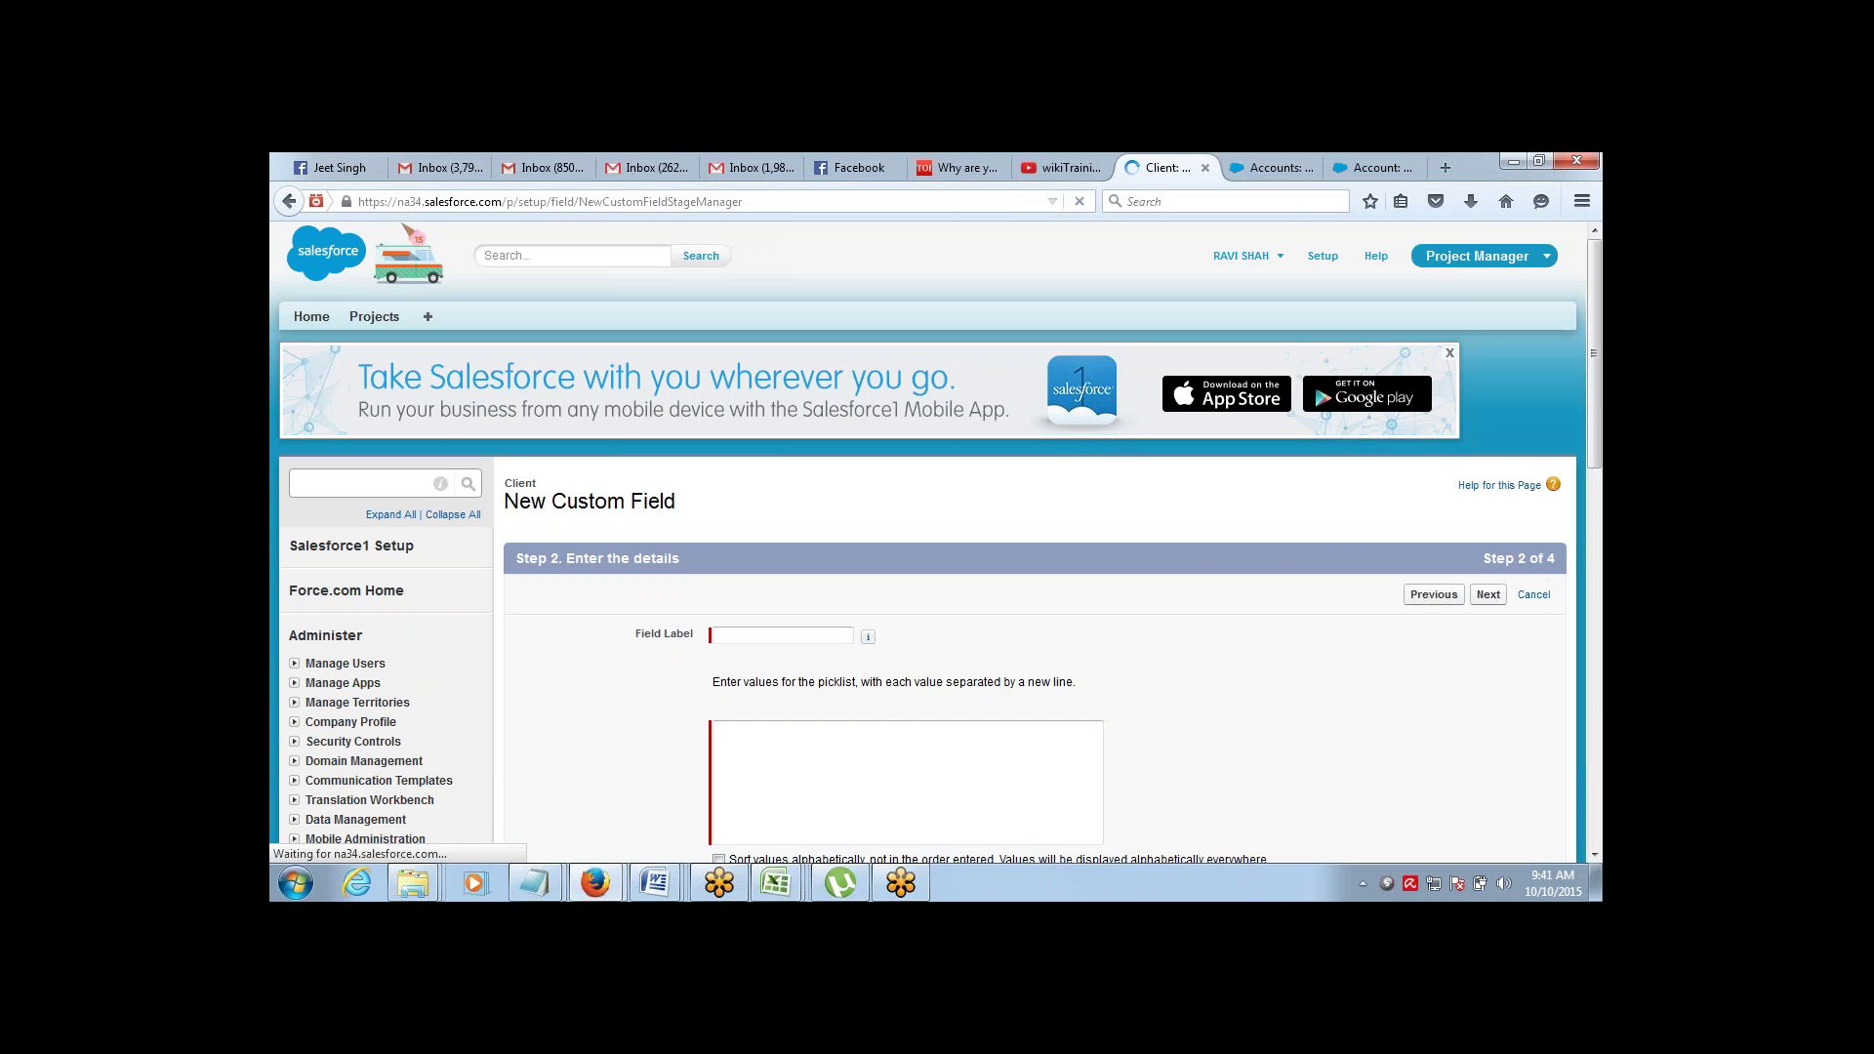
Label the picklist City, enter the values Mumbai, Pune, Bangalore, Hyderabad and Chennai, and continue to field-level security
left_click(812, 635)
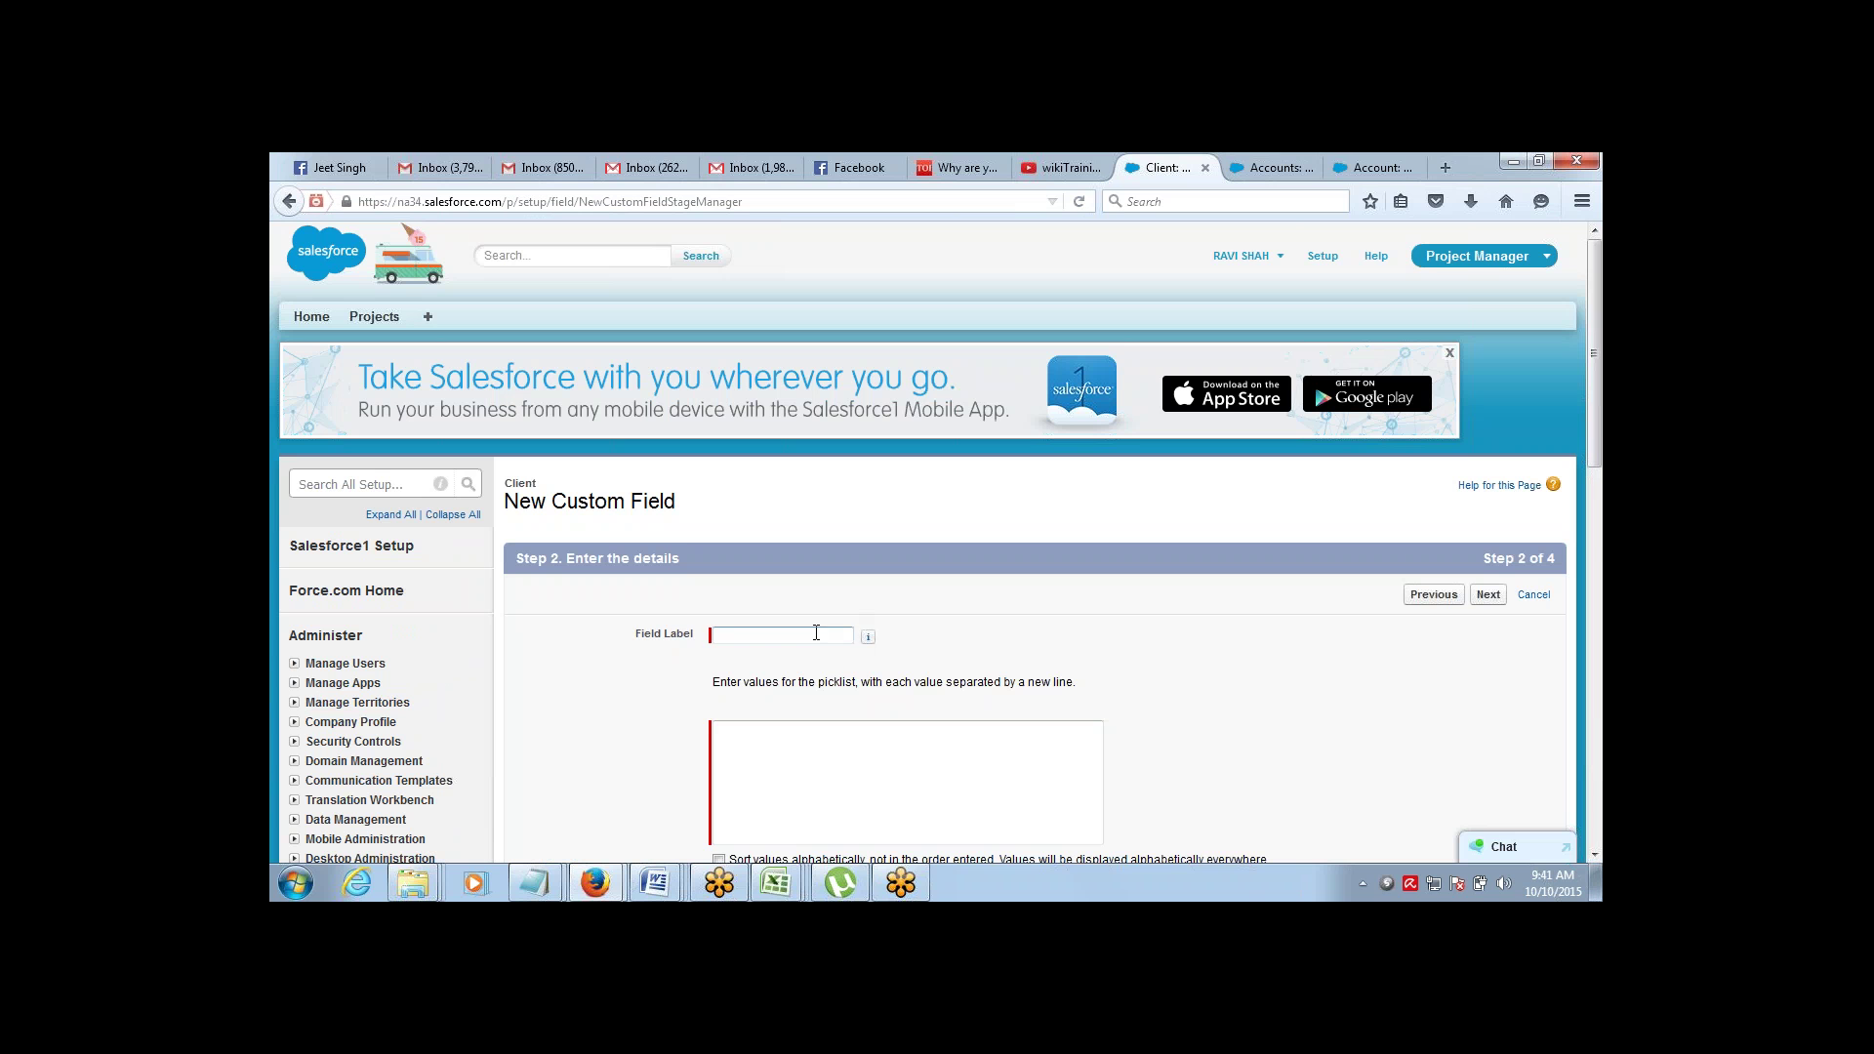
type("City")
key("Tab")
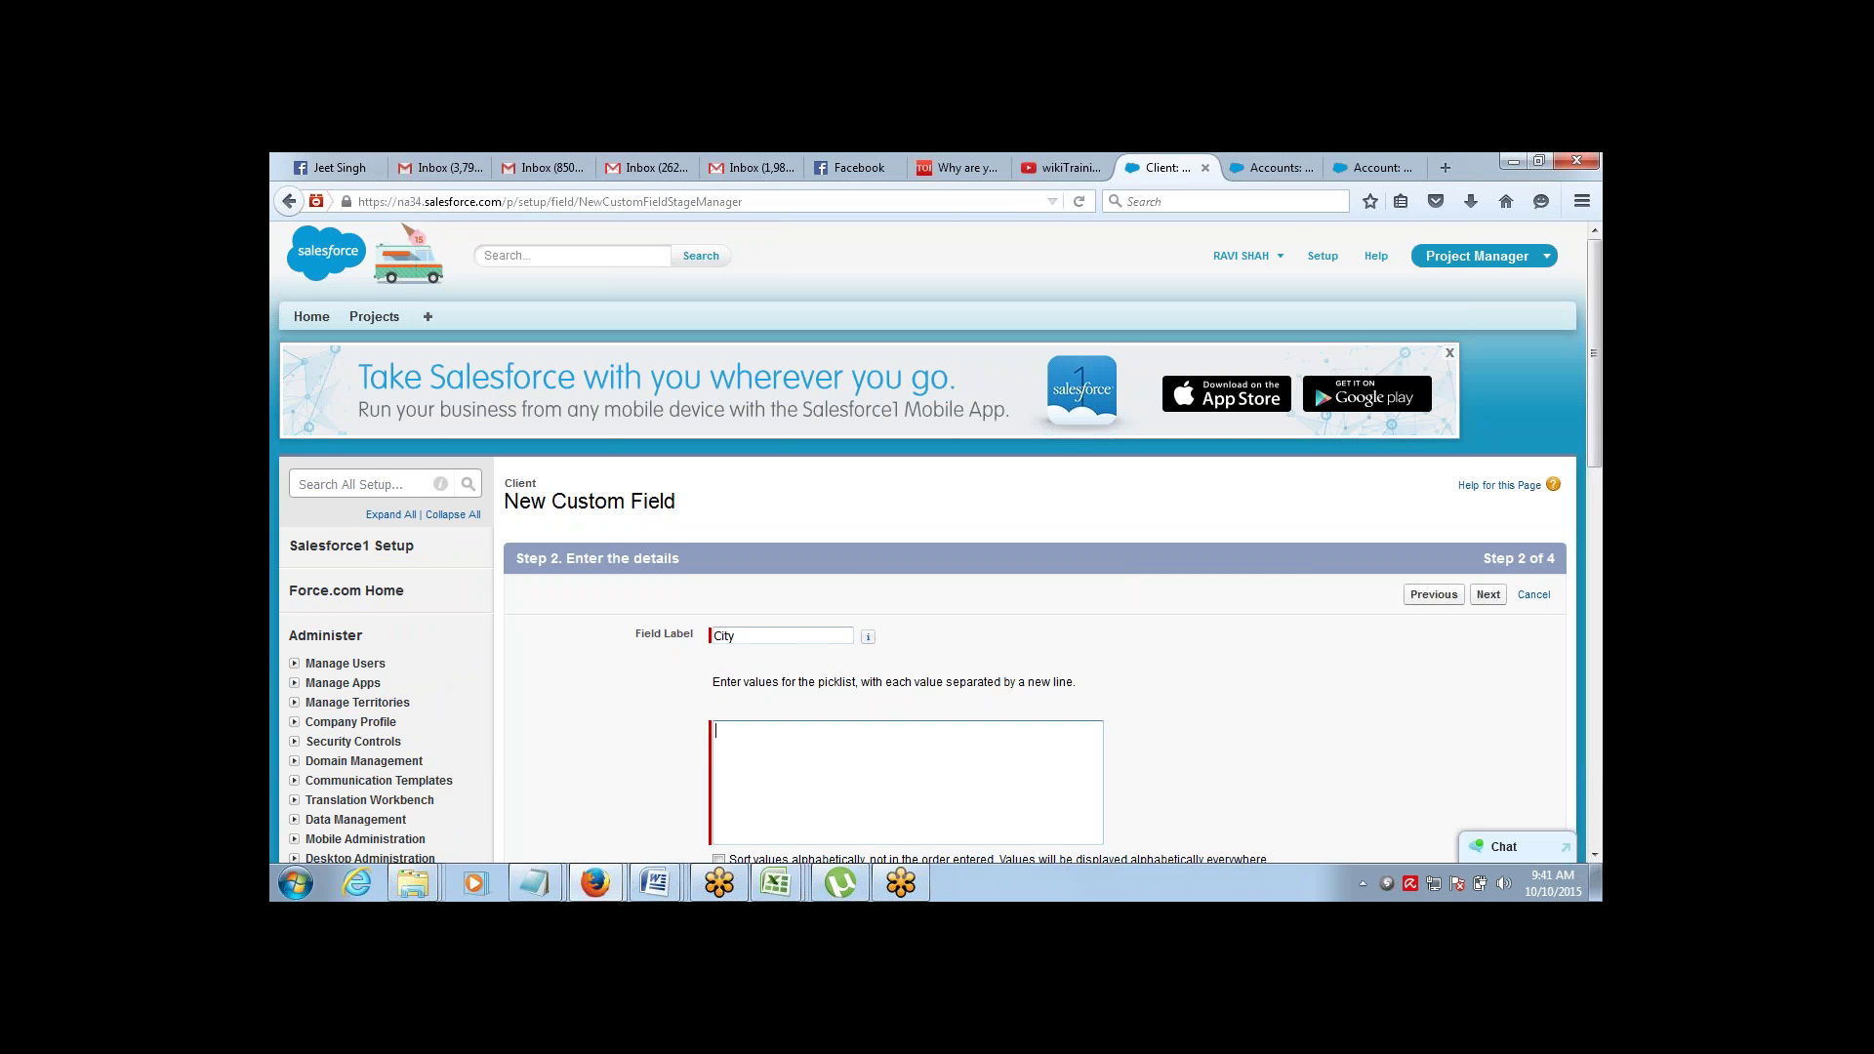
type("Mumbai Pune B")
type("angalor")
type("ennai")
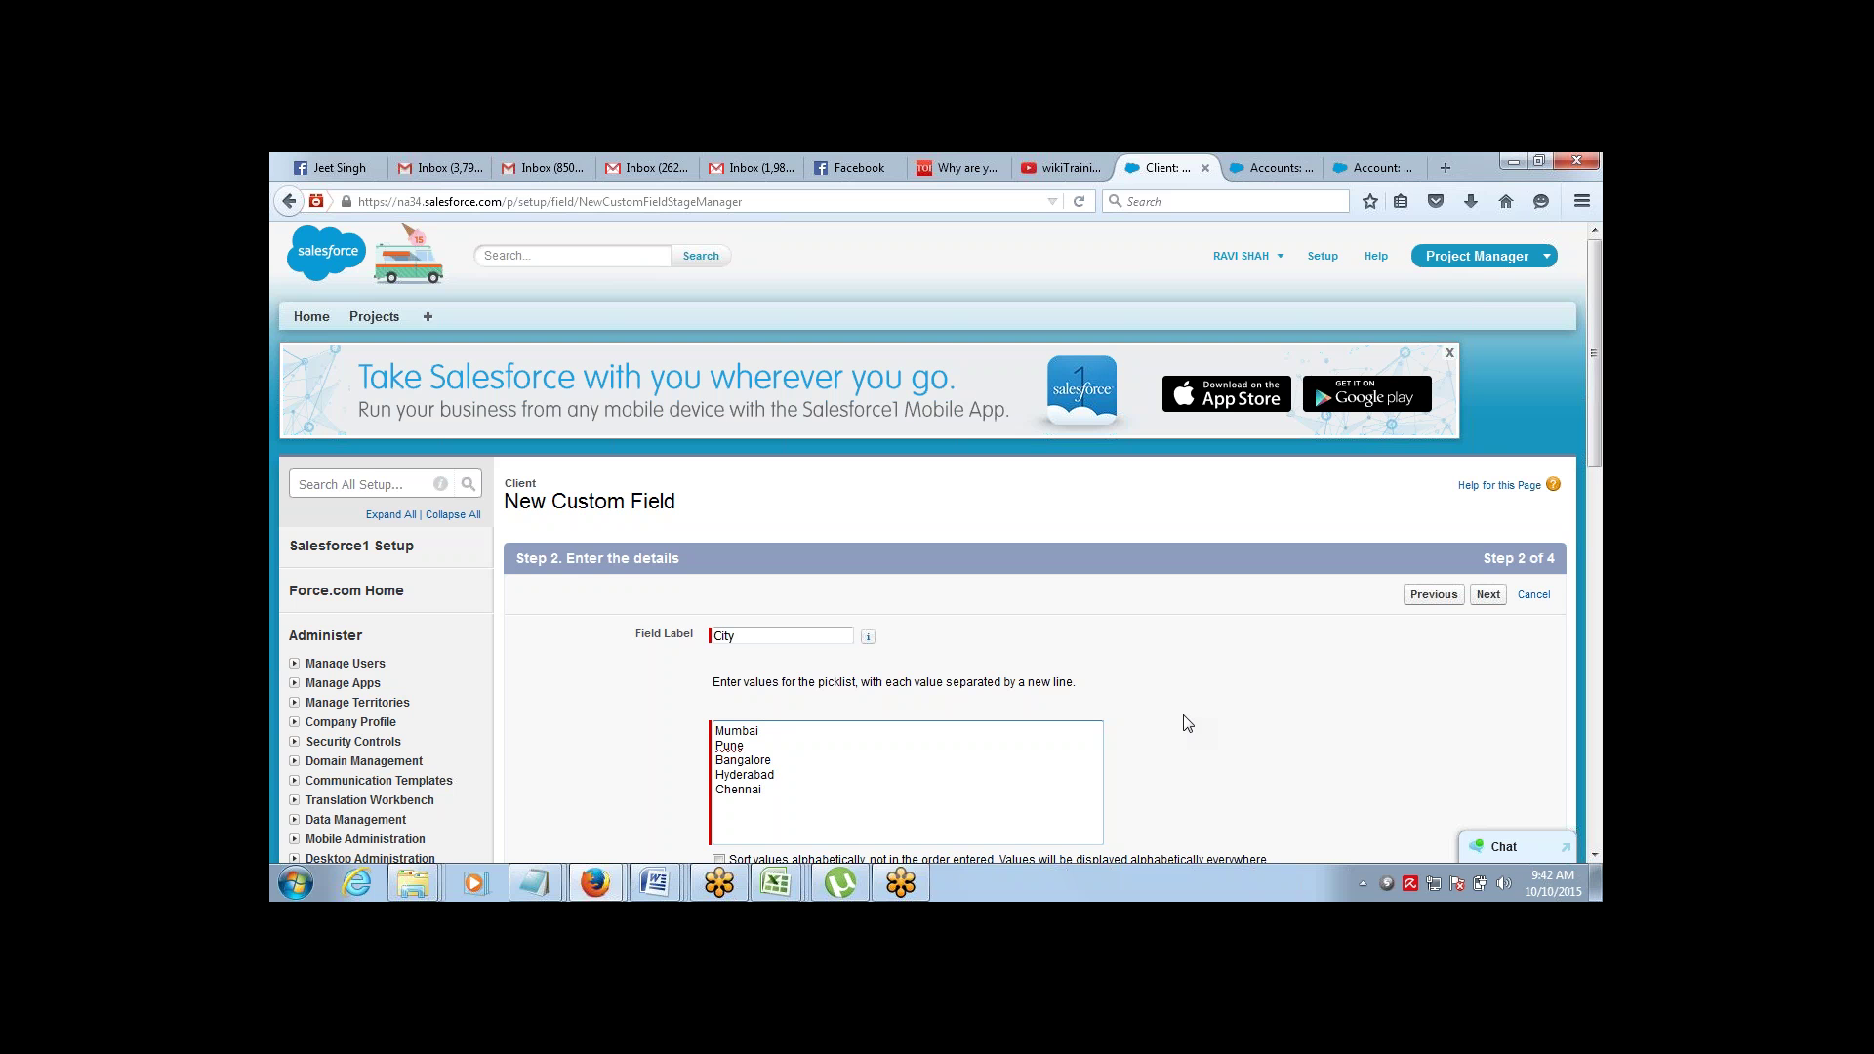
left_click(1488, 594)
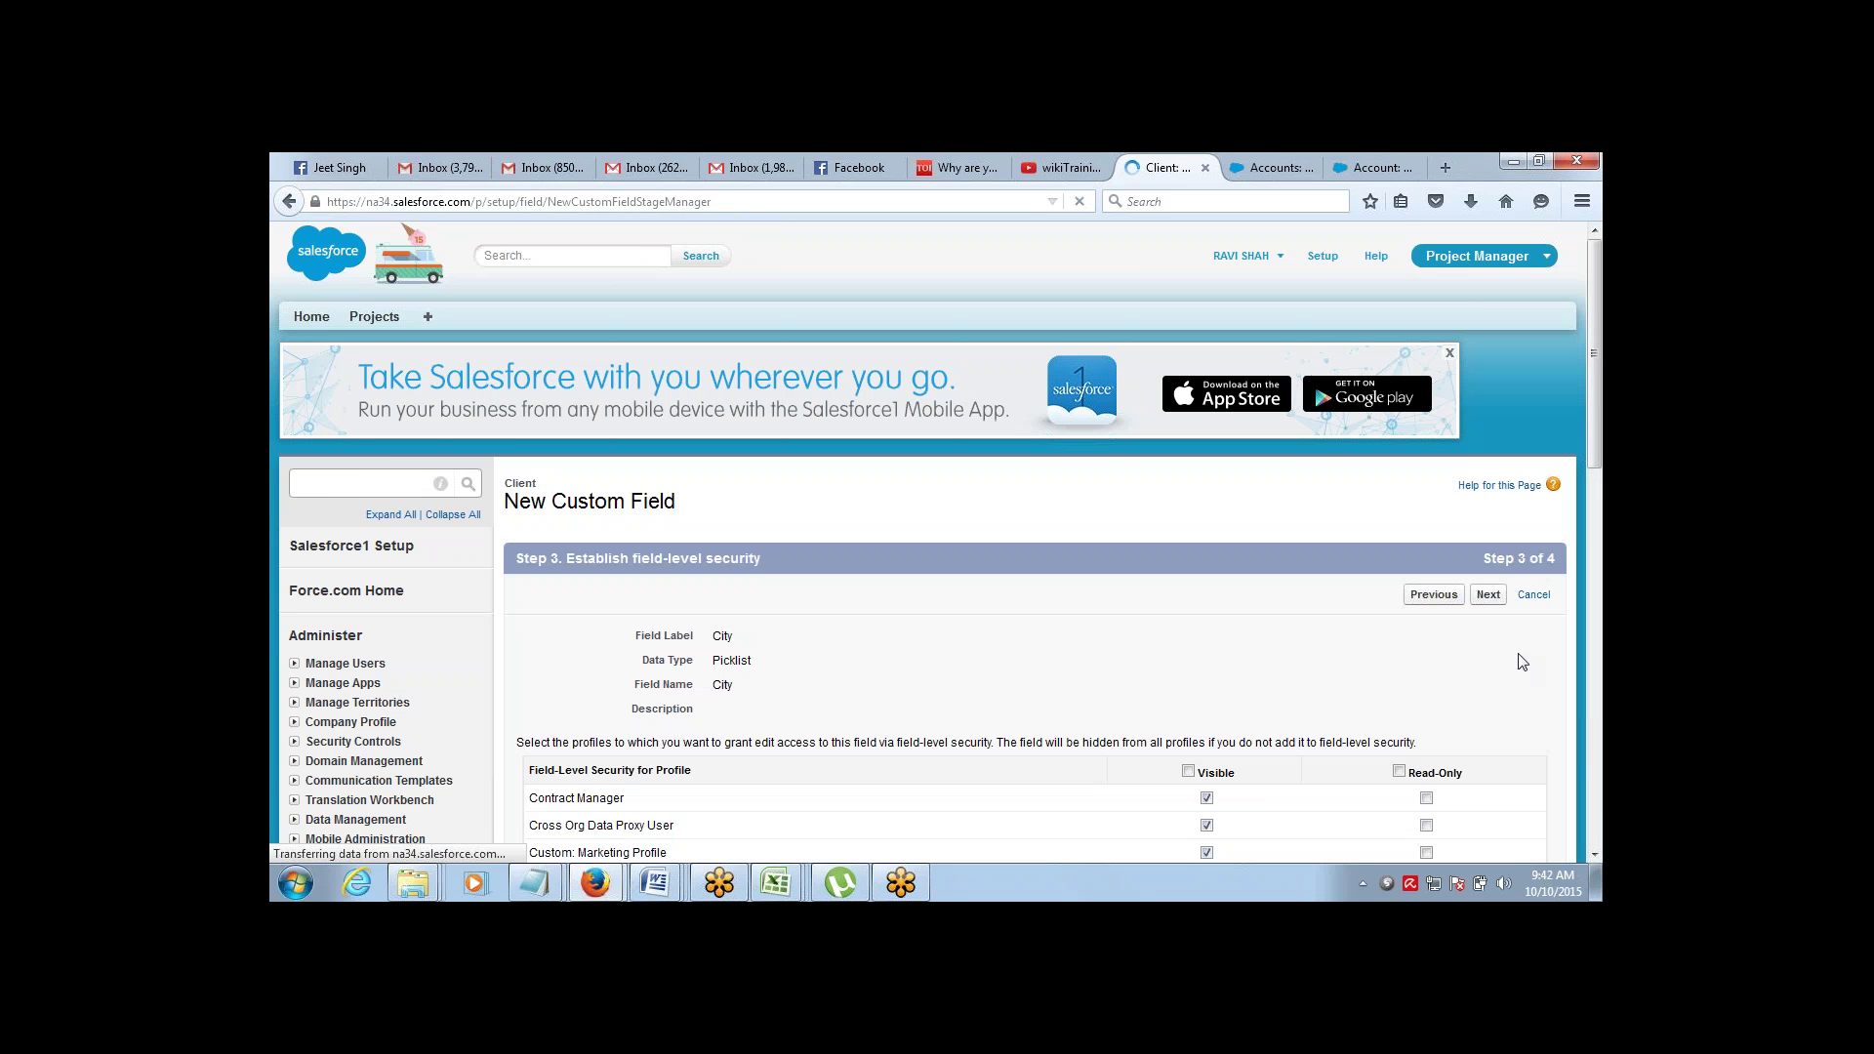
Make the City field visible to all profiles and save it with the Client Layout included
left_click(1188, 771)
left_click(1486, 599)
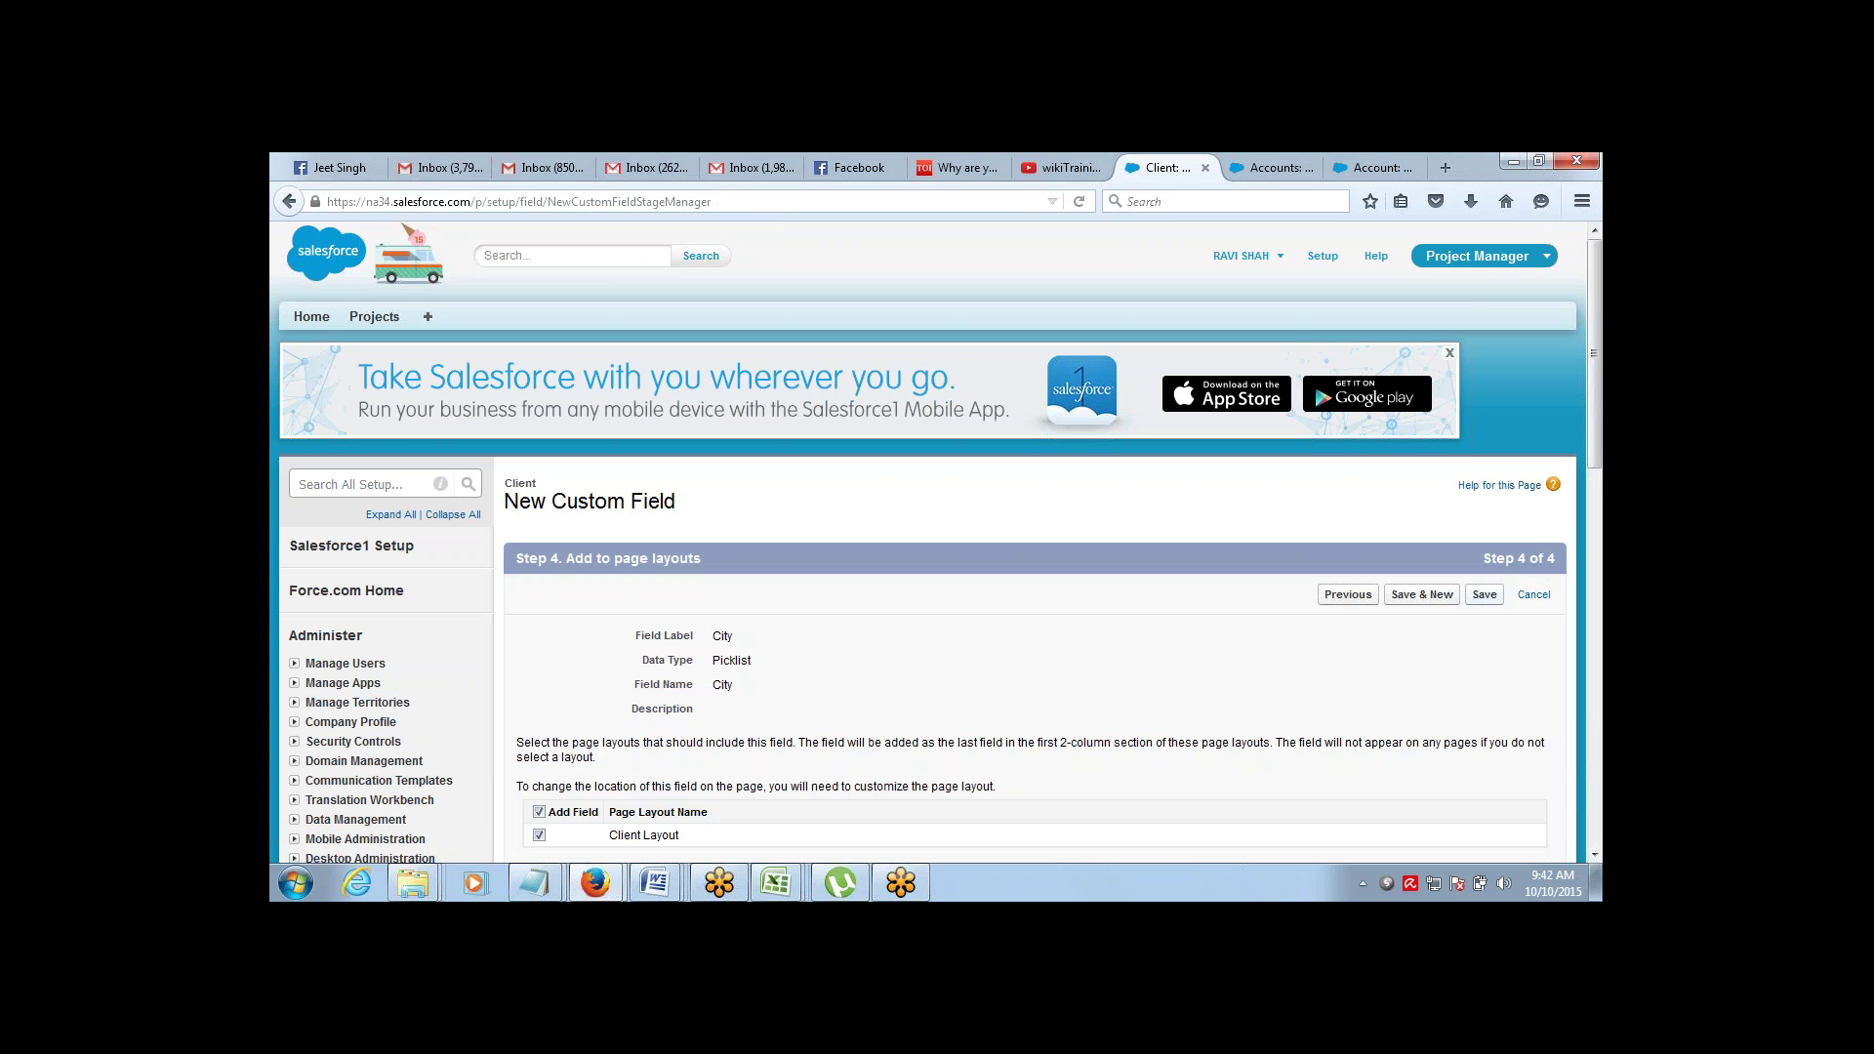
left_click(1484, 597)
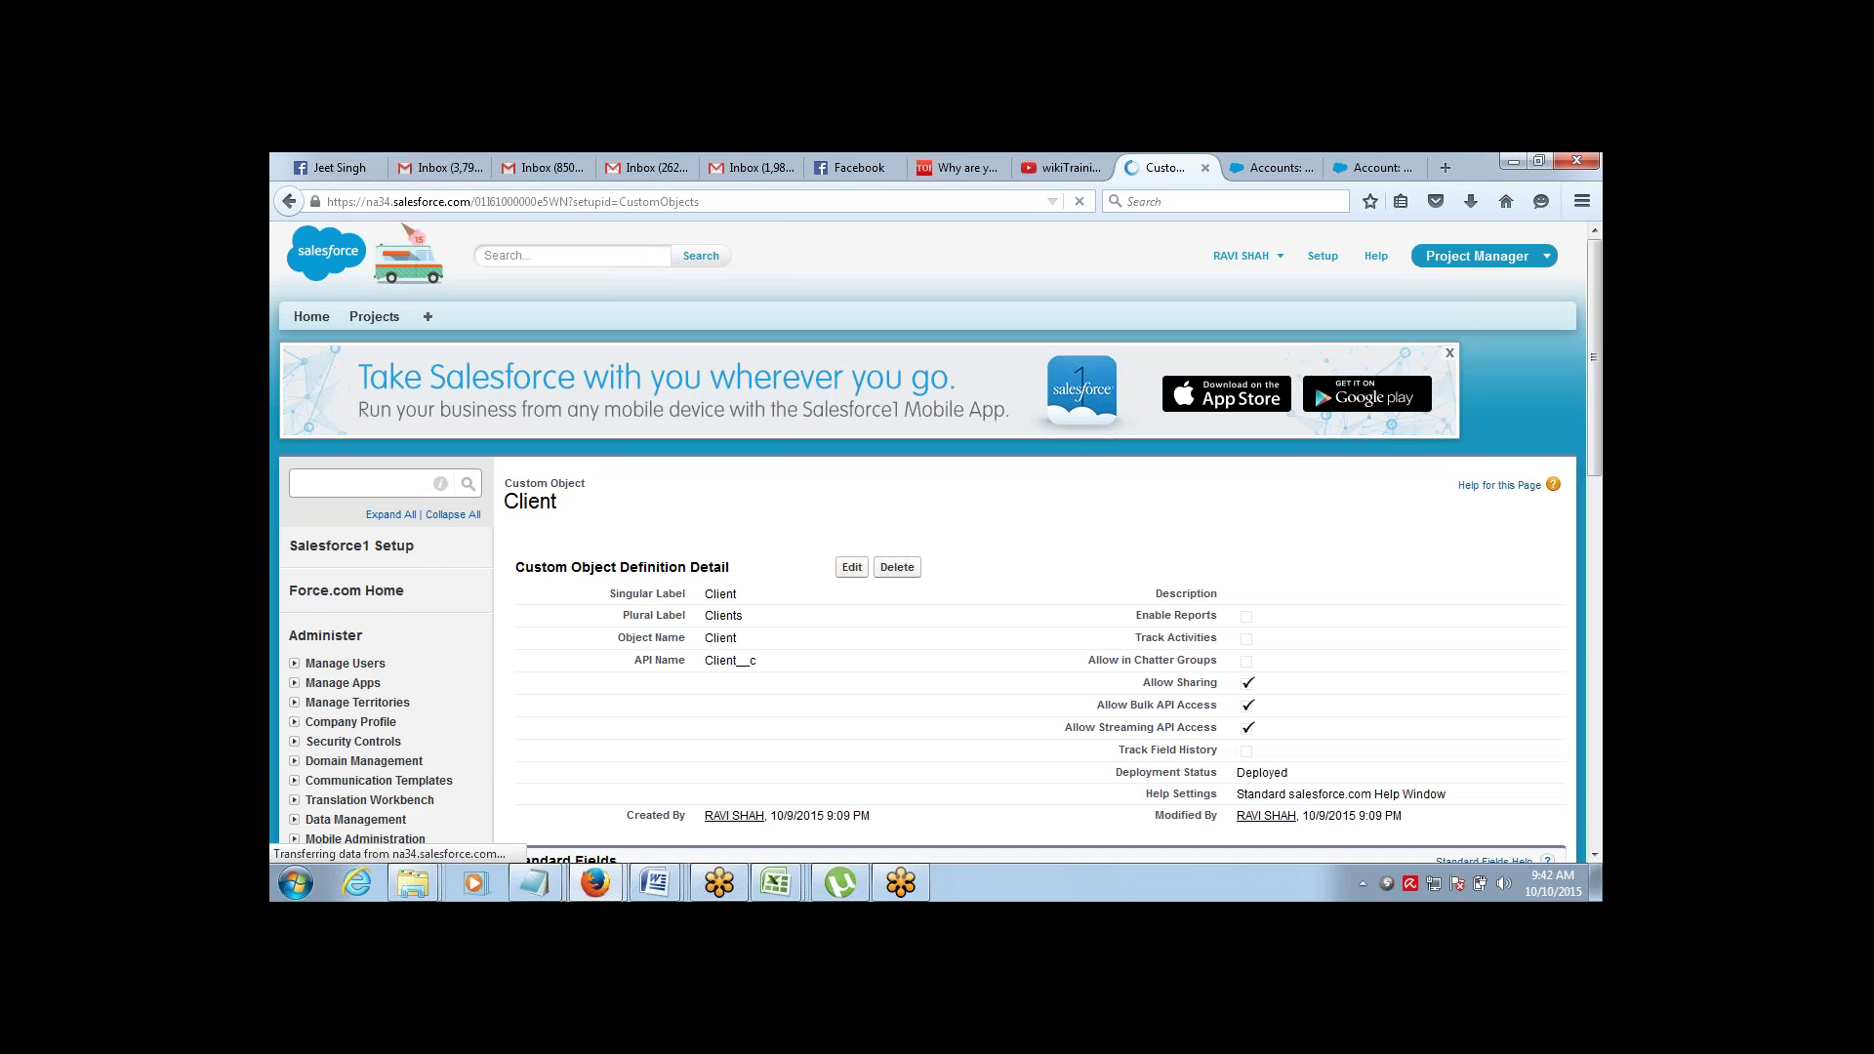
Start a further custom field on the Client object, again with the Picklist data type
left_click(1594, 852)
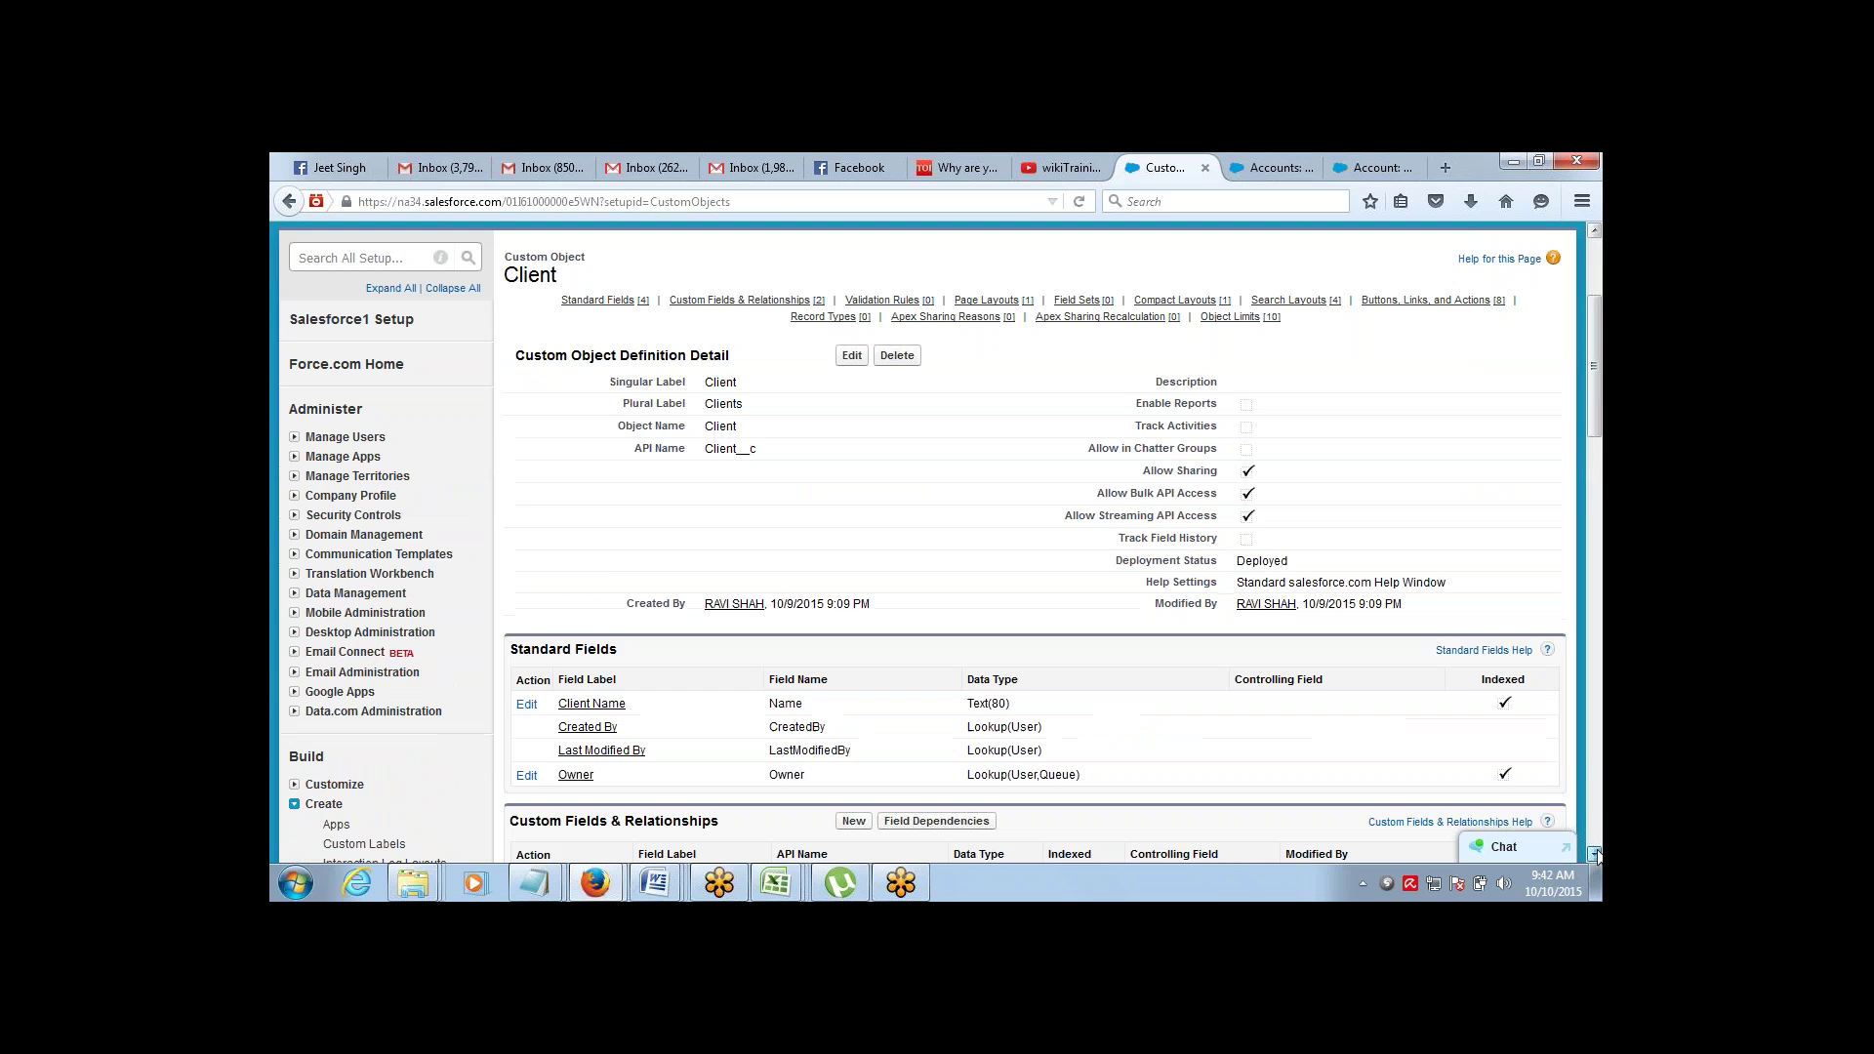
left_click(1595, 853)
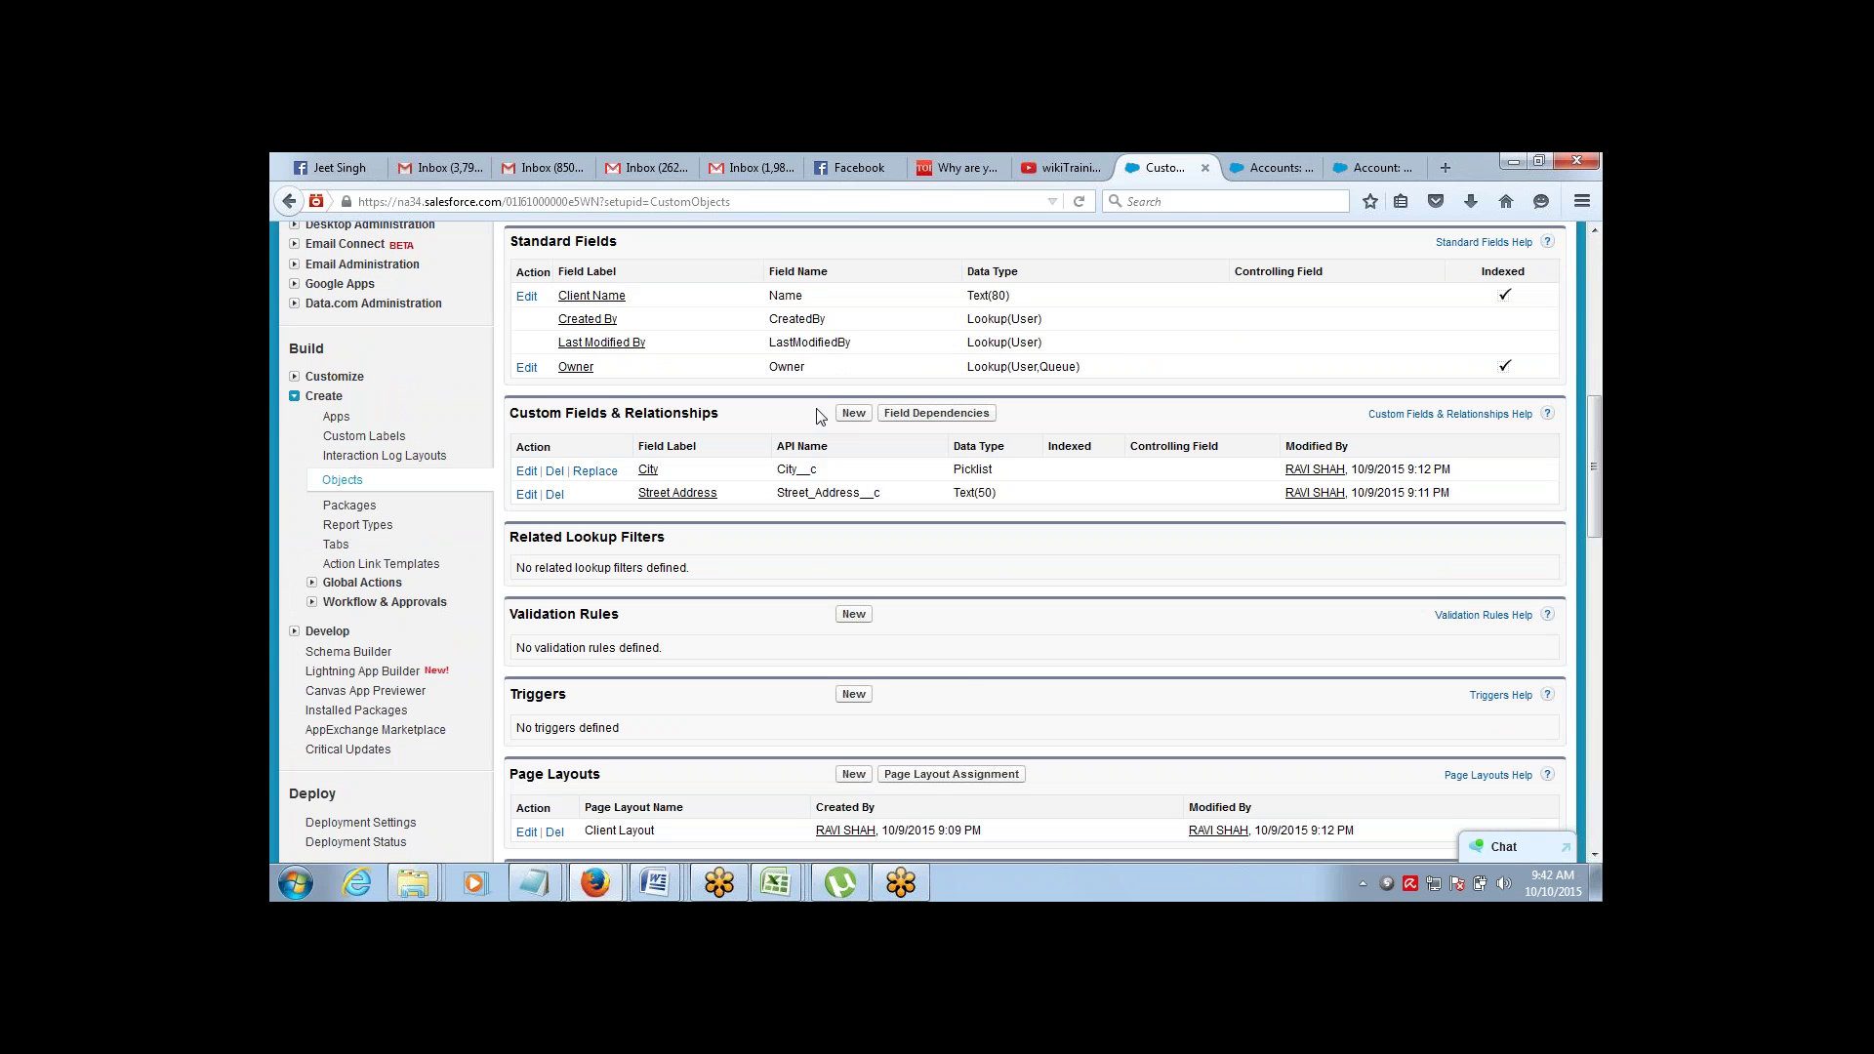
left_click(852, 414)
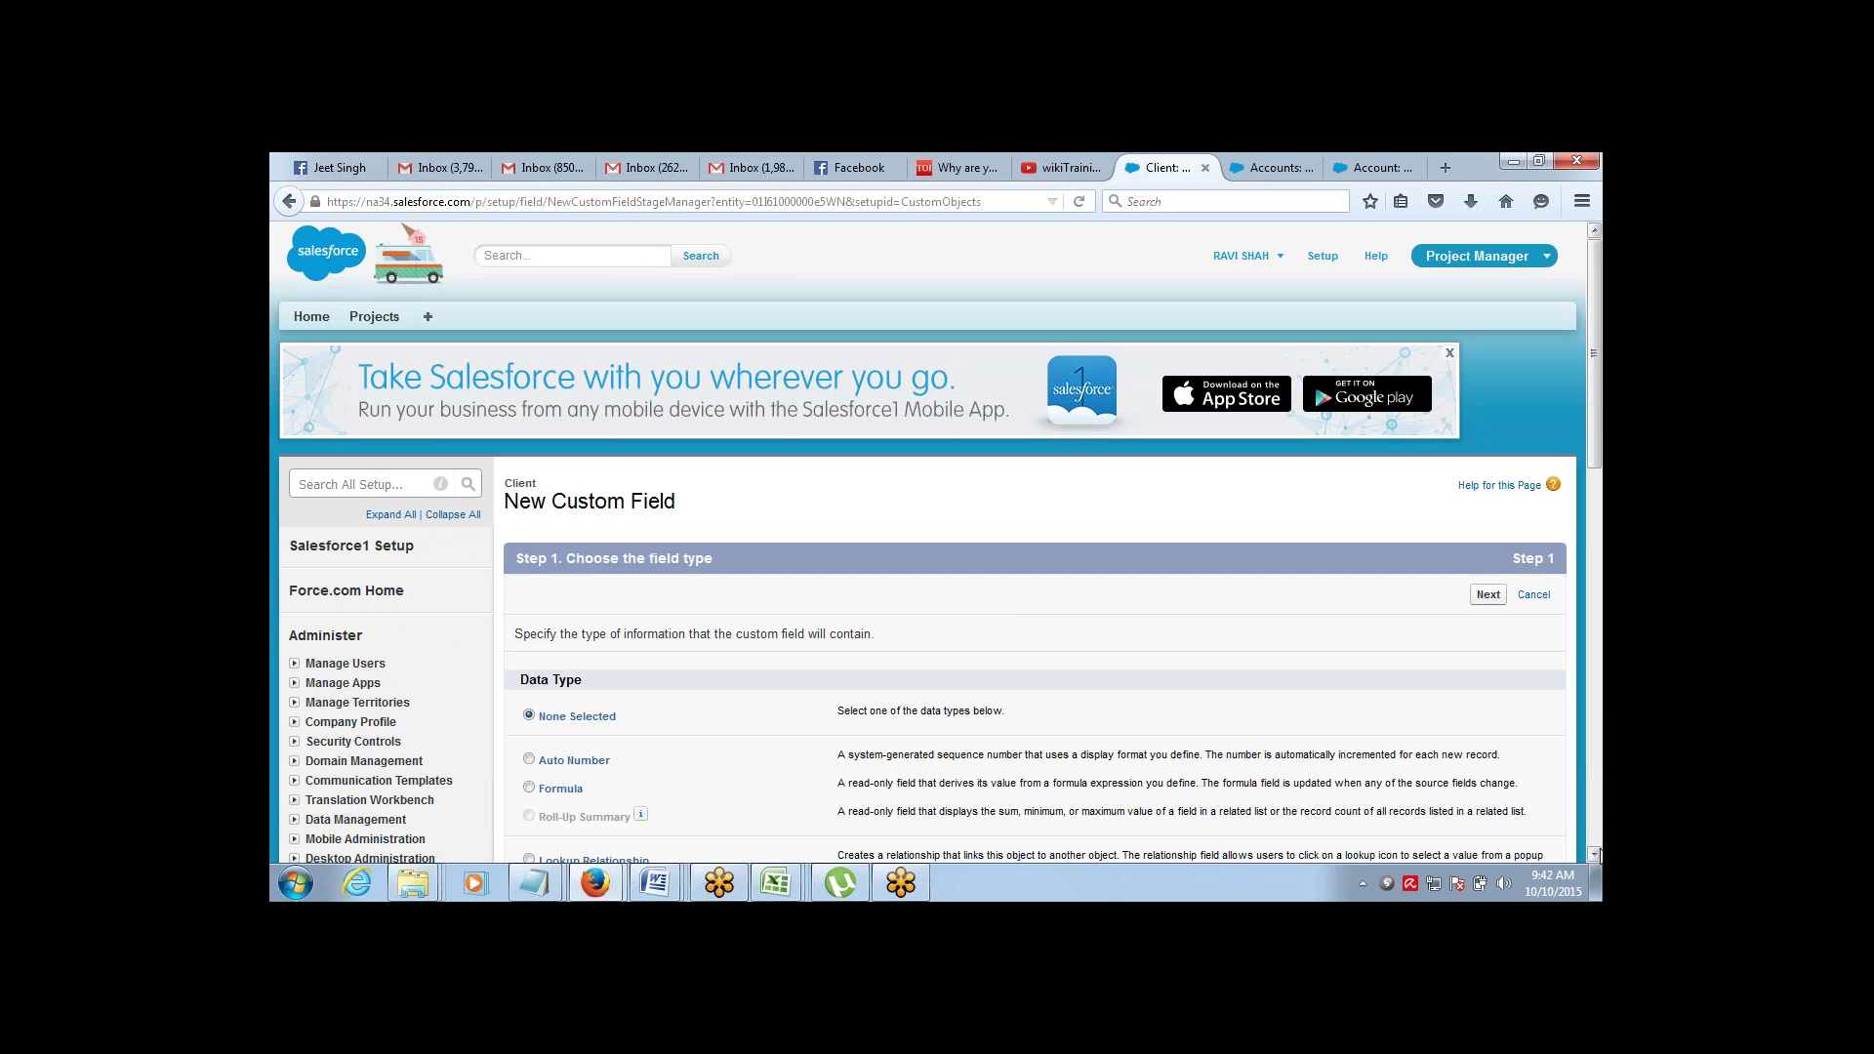
scroll(1594, 852, "down", 15)
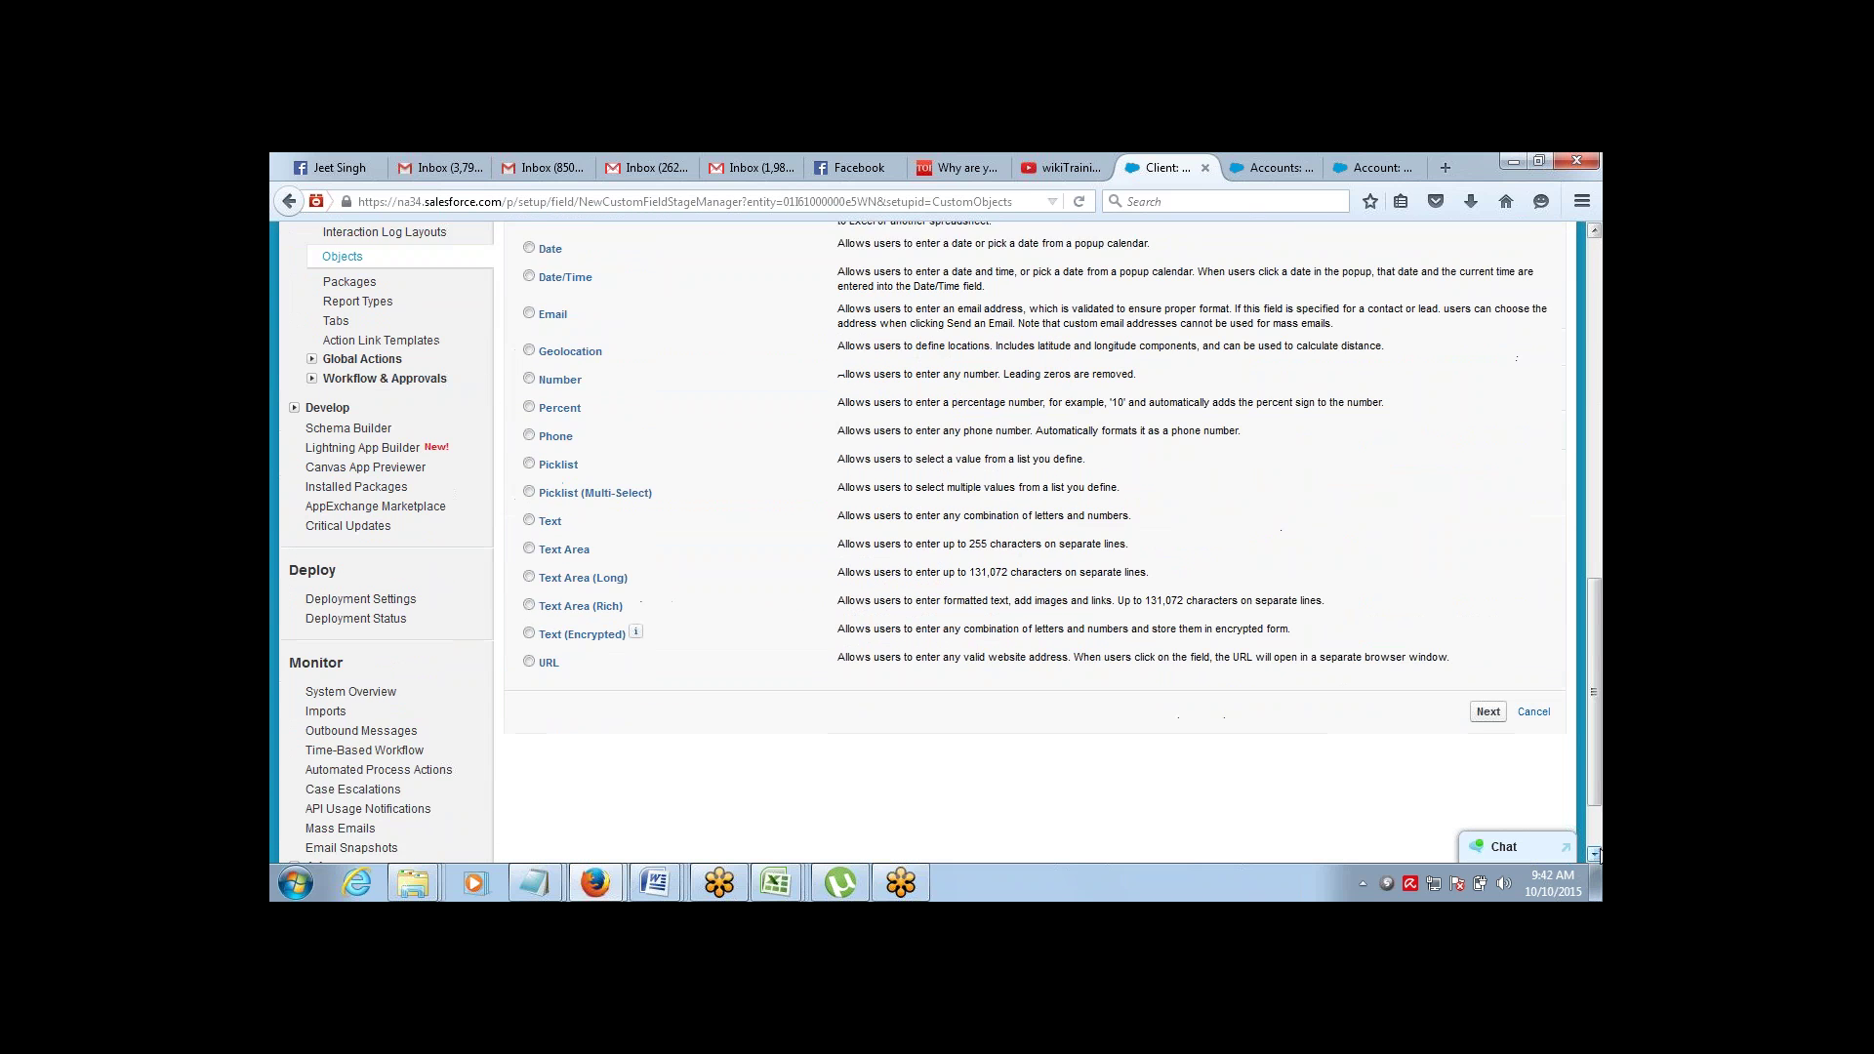
left_click(1594, 231)
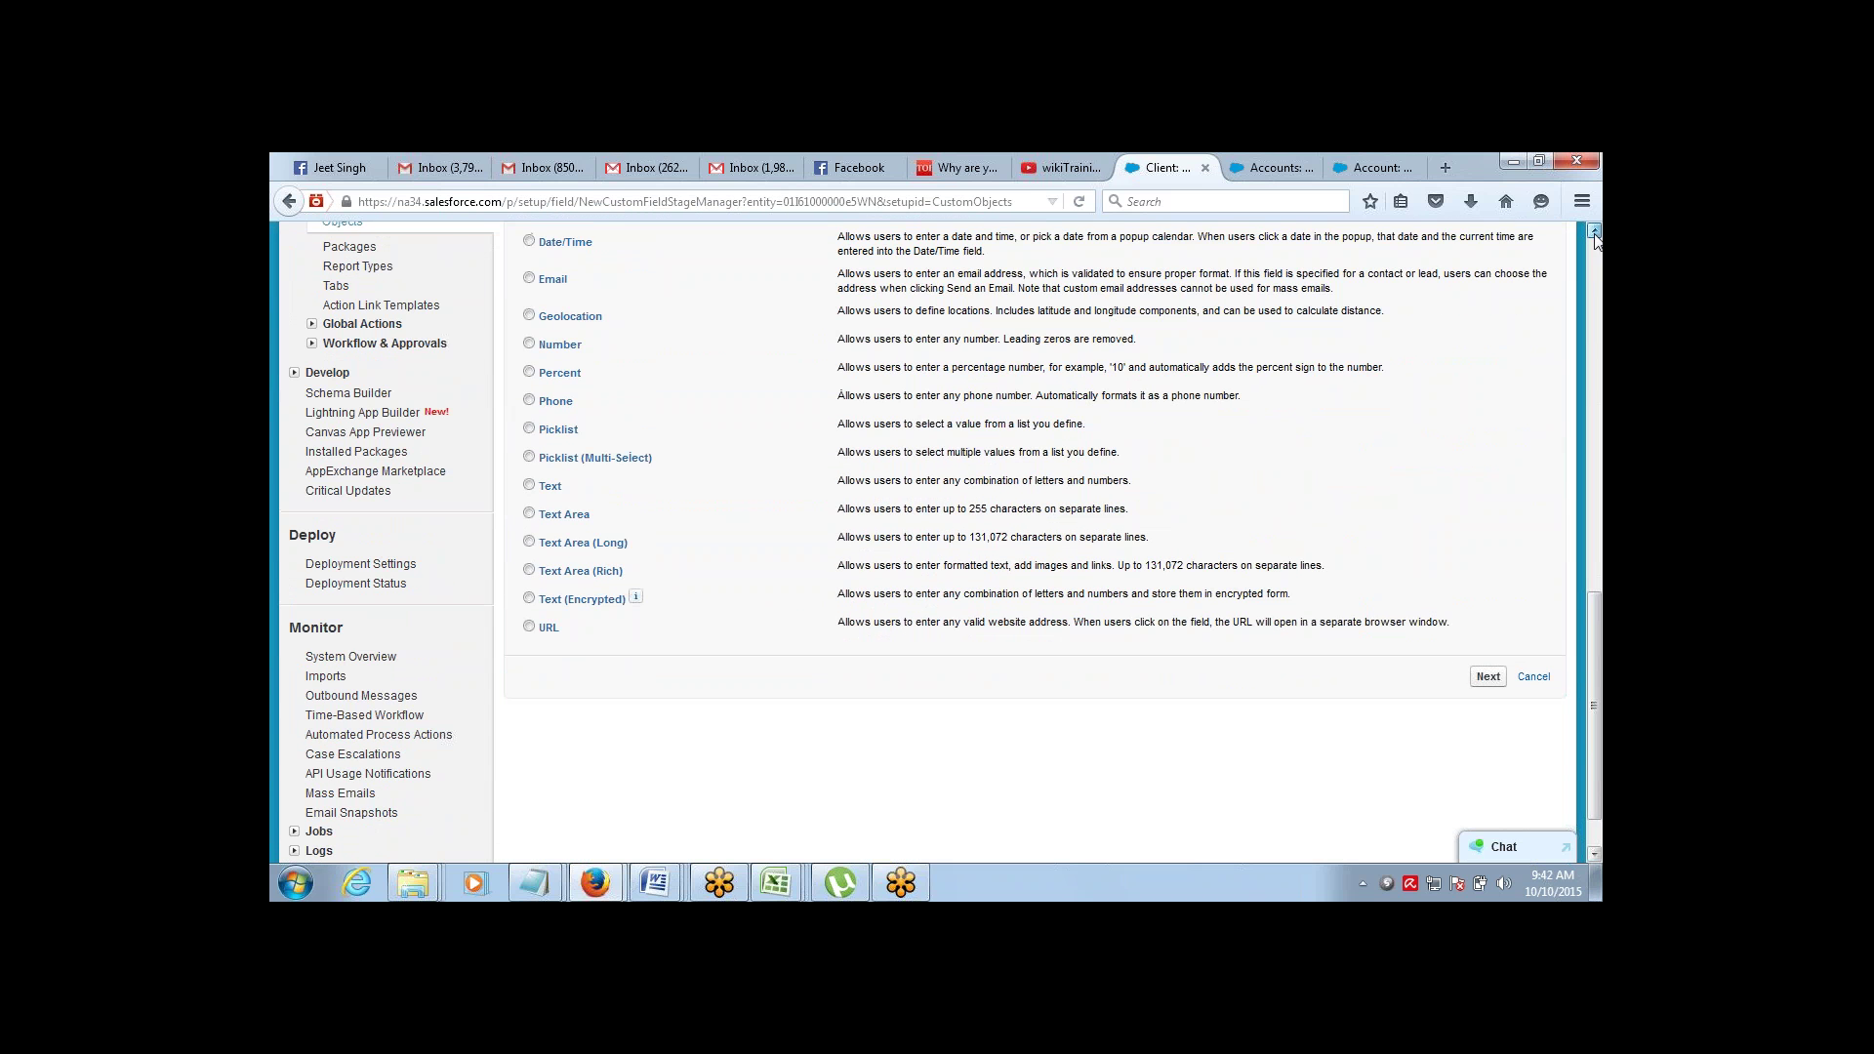
scroll(1594, 234, "up", 4)
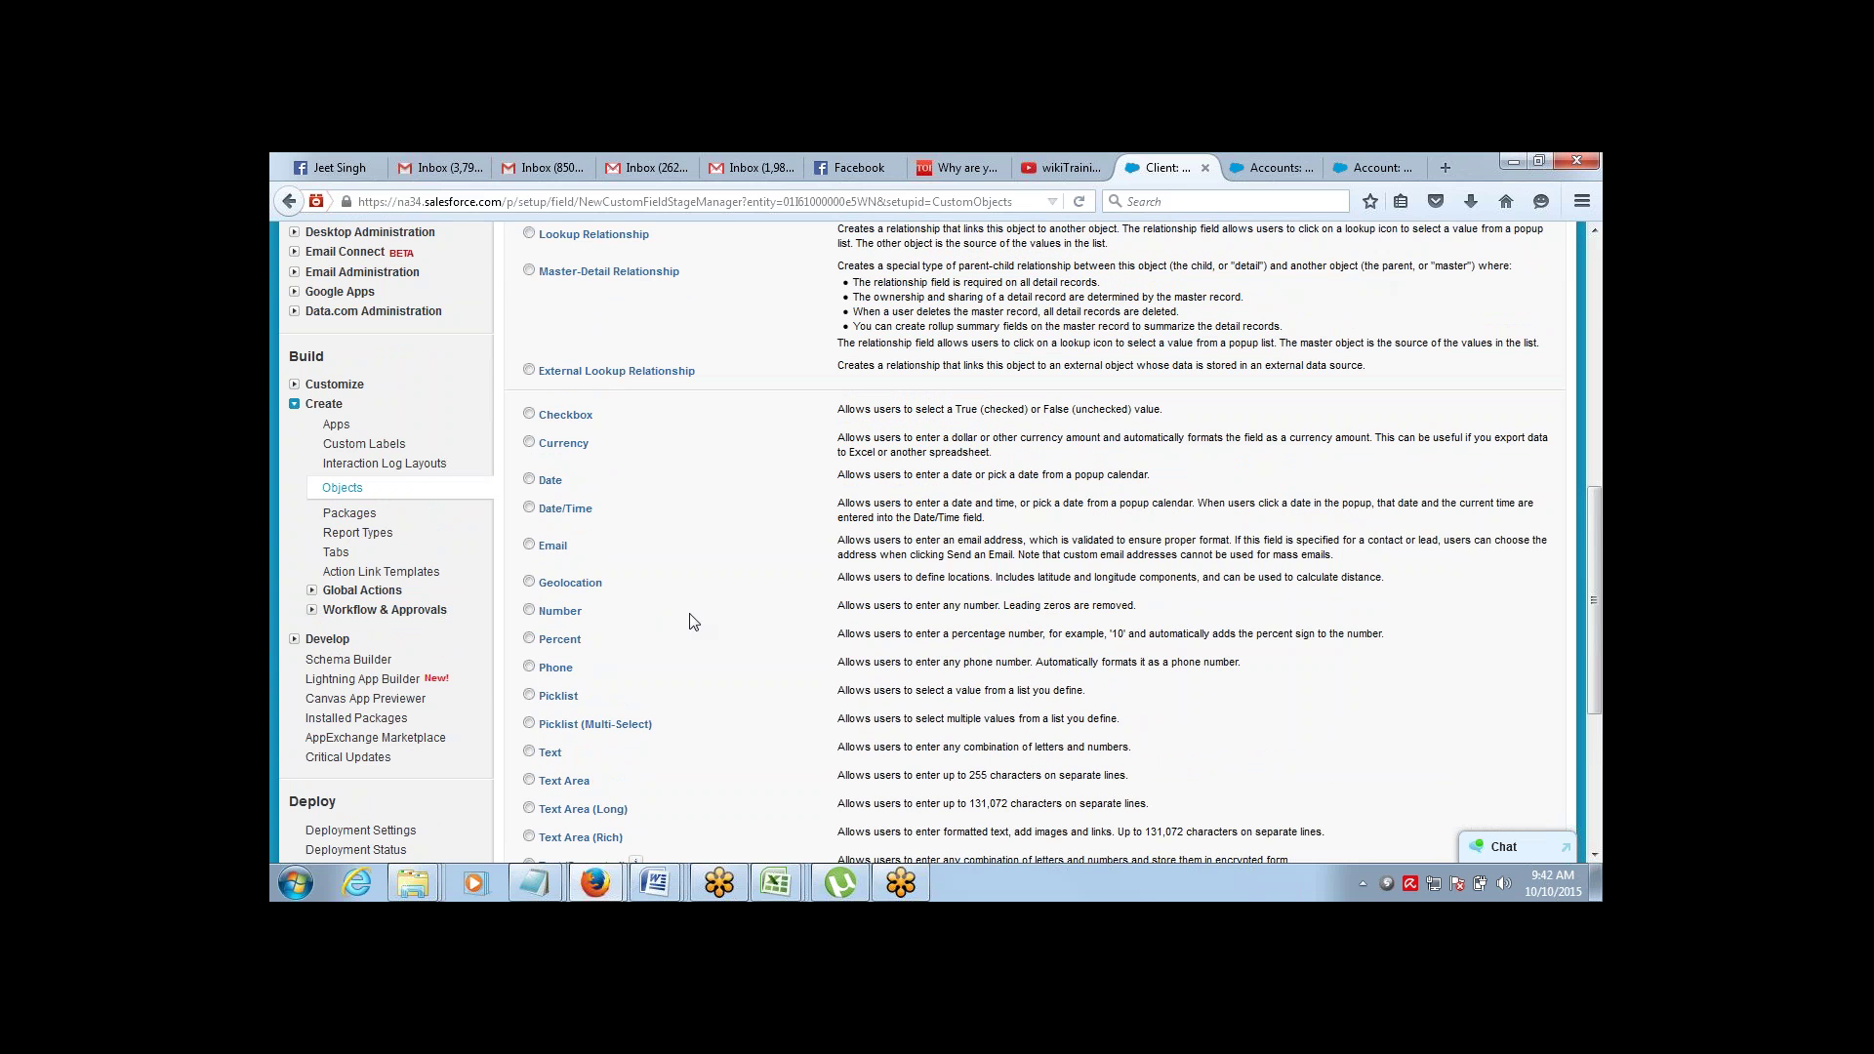
left_click(530, 695)
scroll(1598, 859, "down", 5)
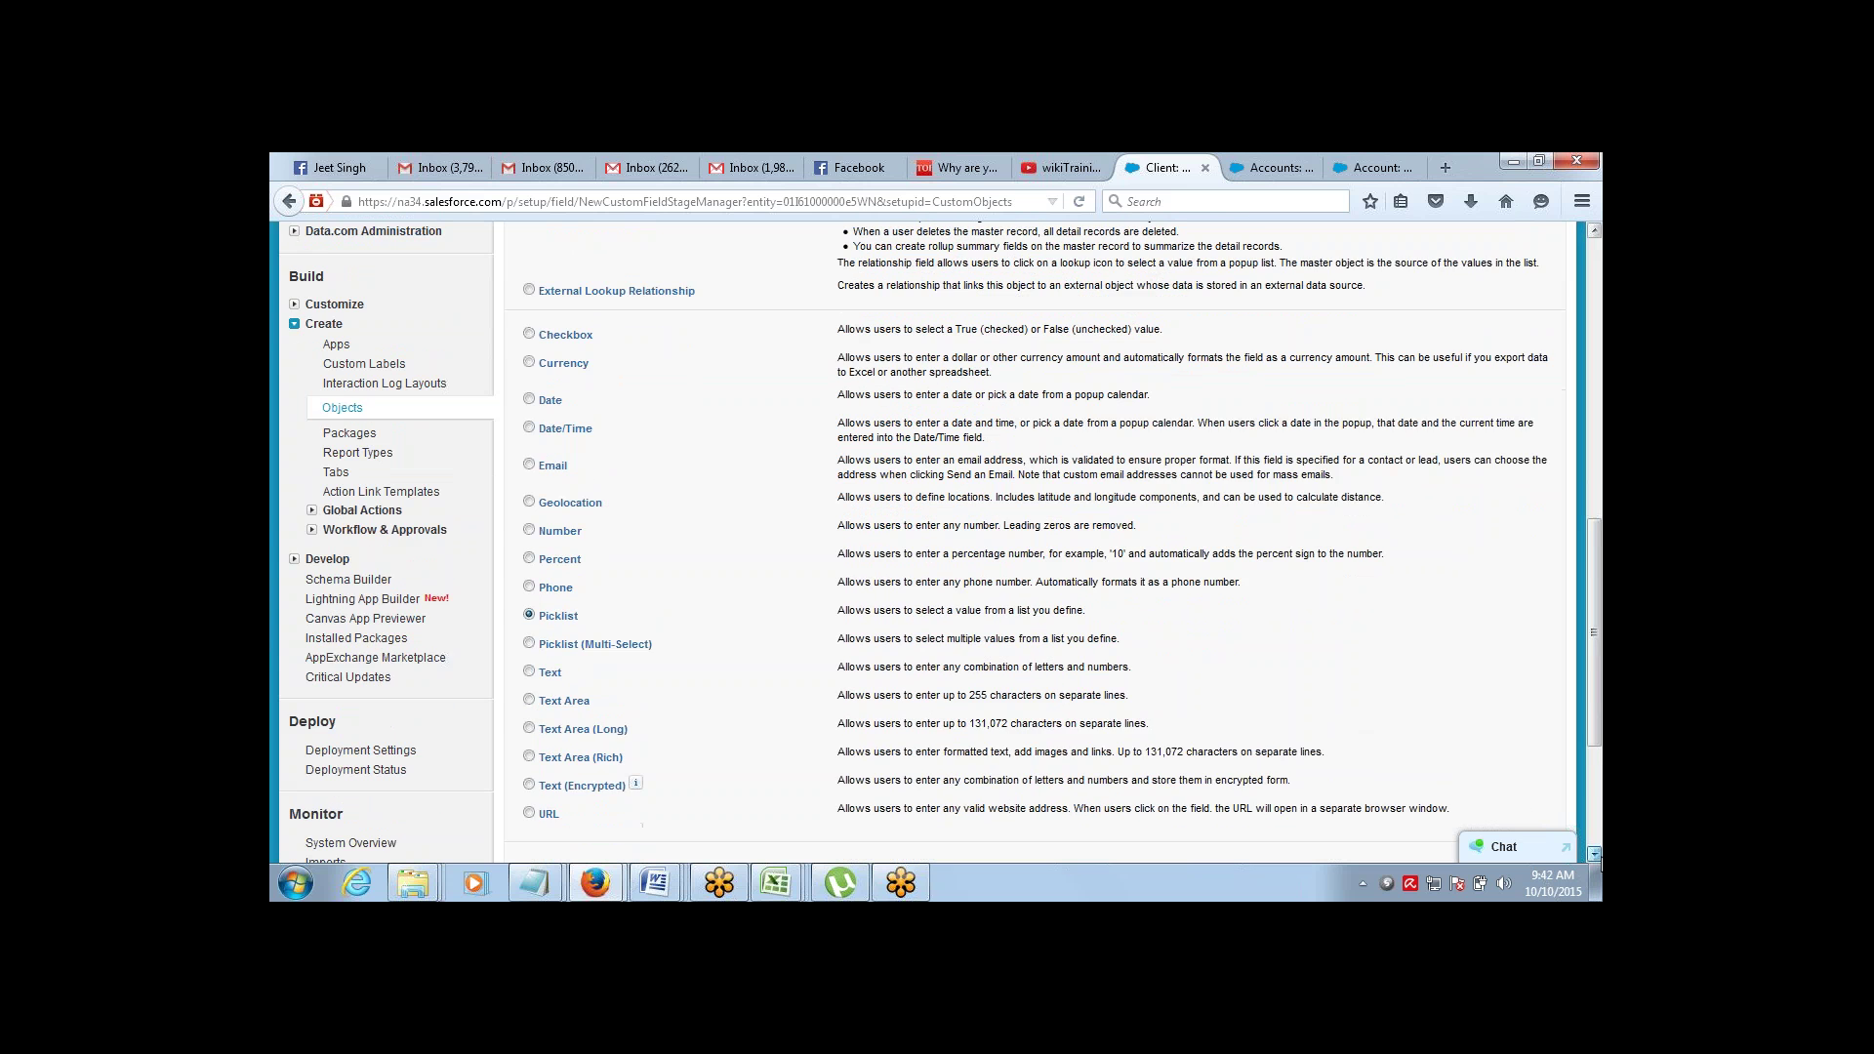
left_click(1487, 726)
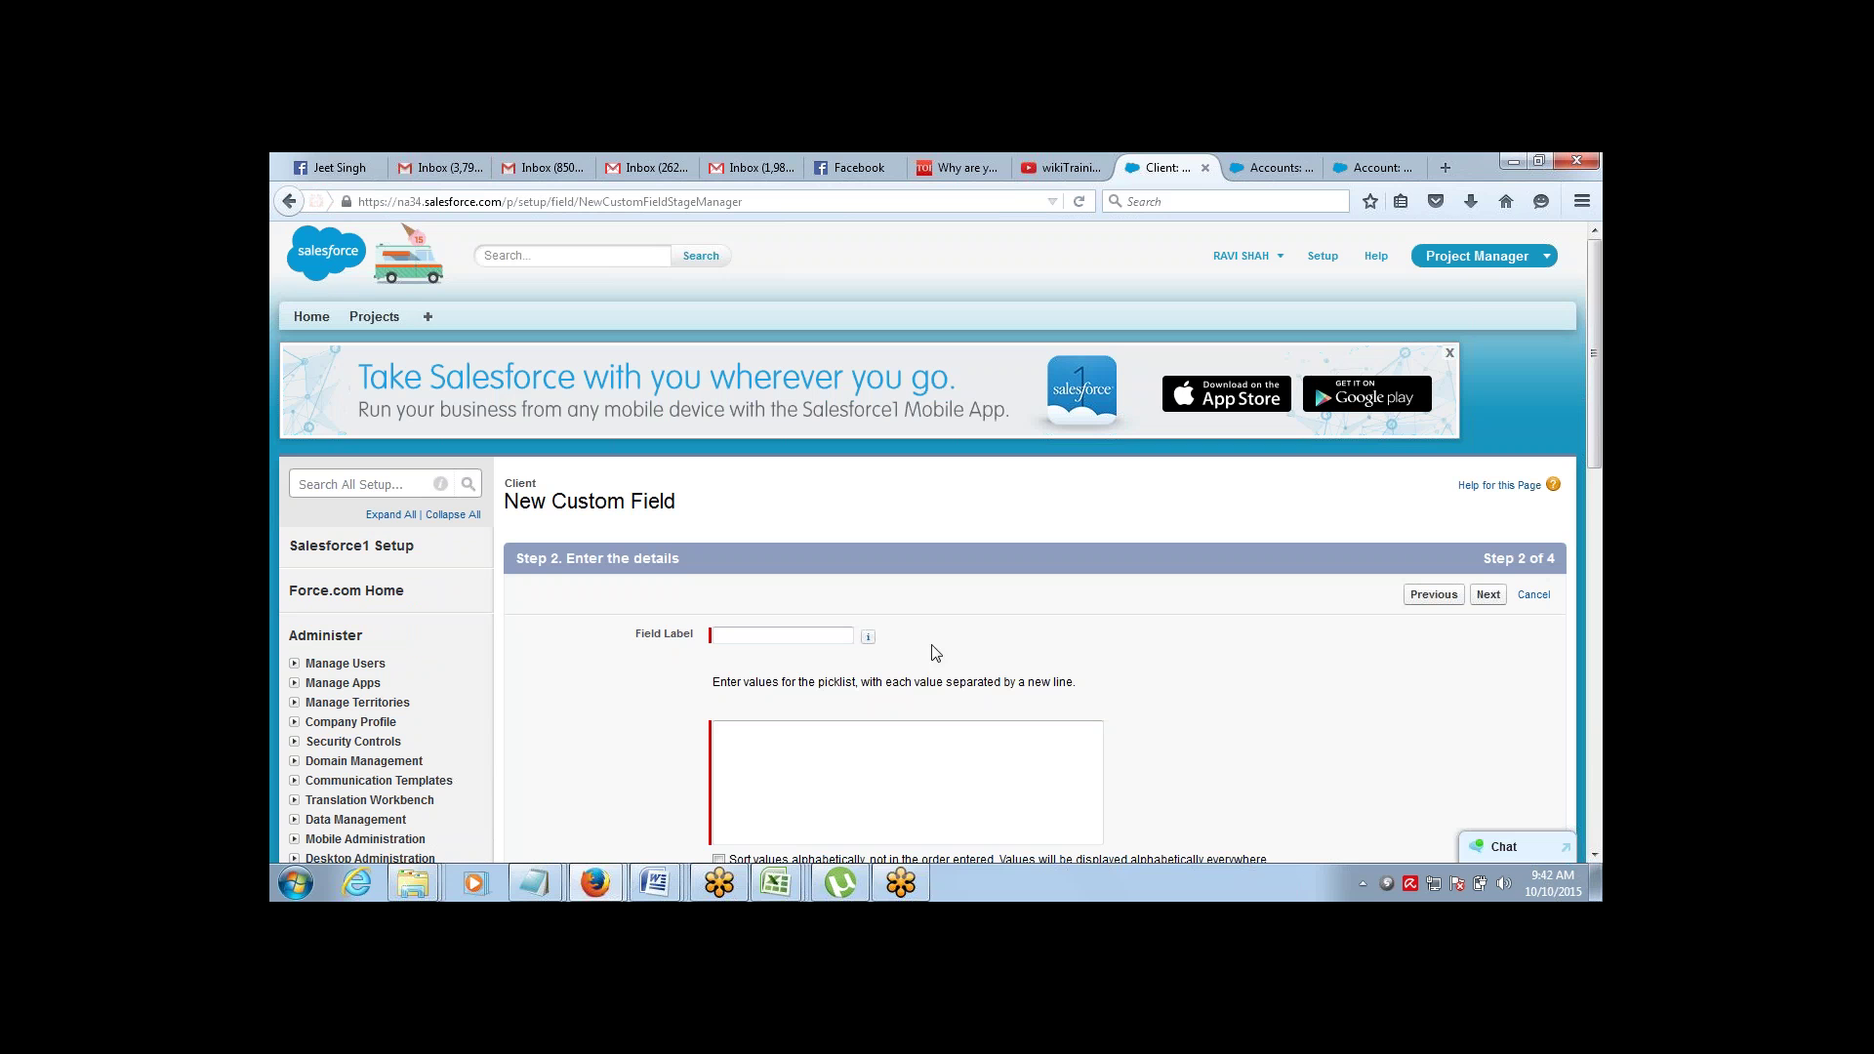
Label the picklist State, enter the values Maharashtra, AP and TN, and continue to field-level security
type("STatet")
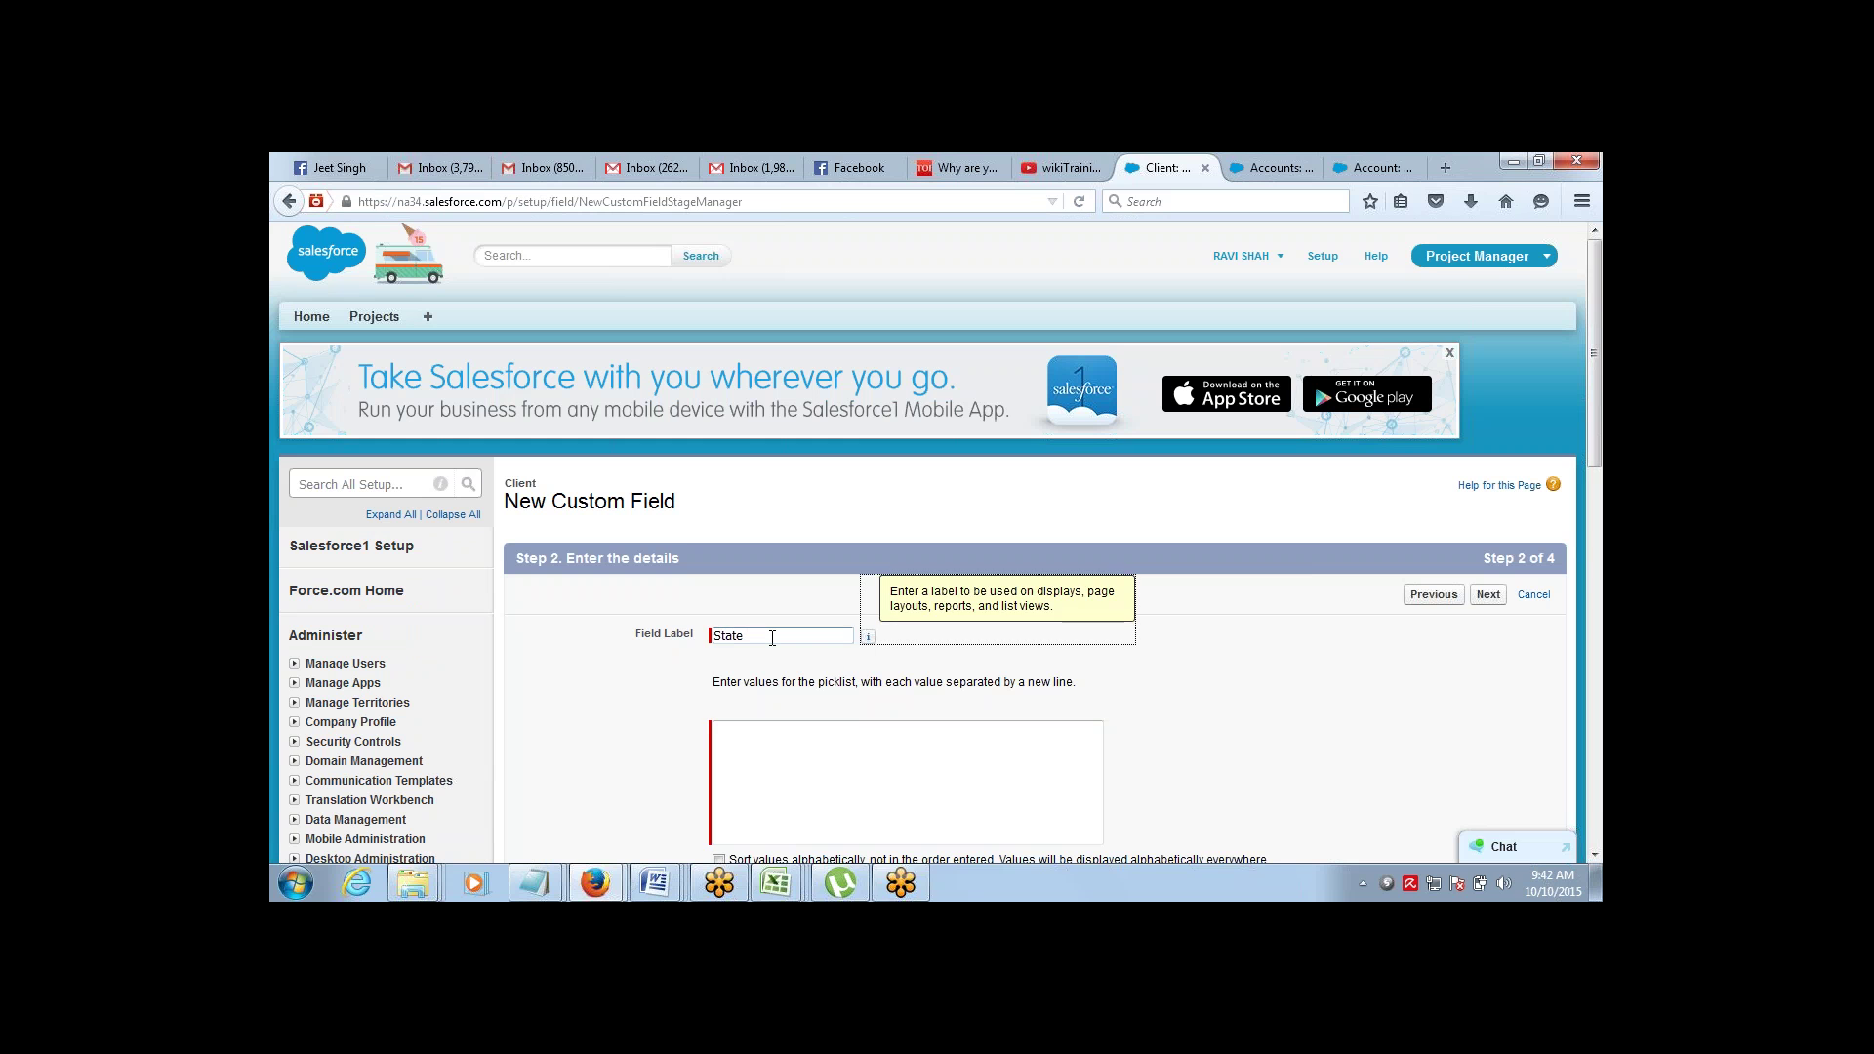
key("Tab")
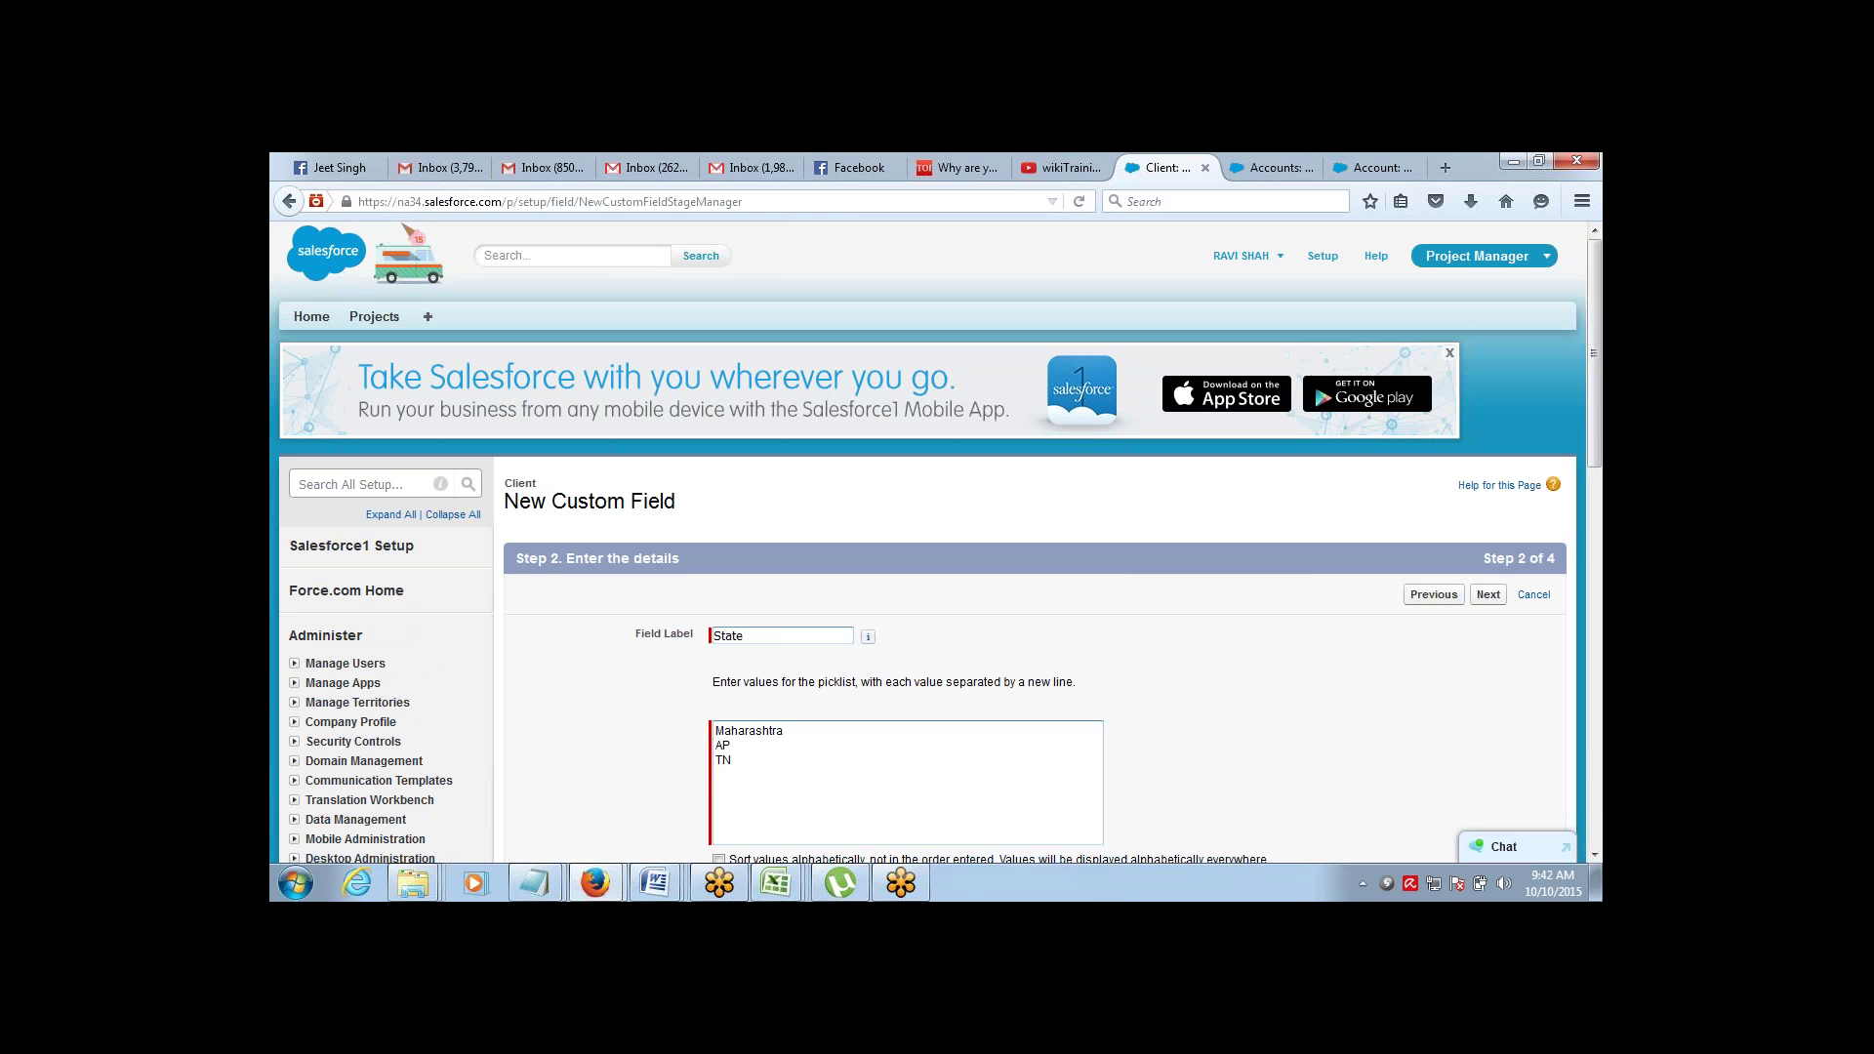
left_click(1488, 597)
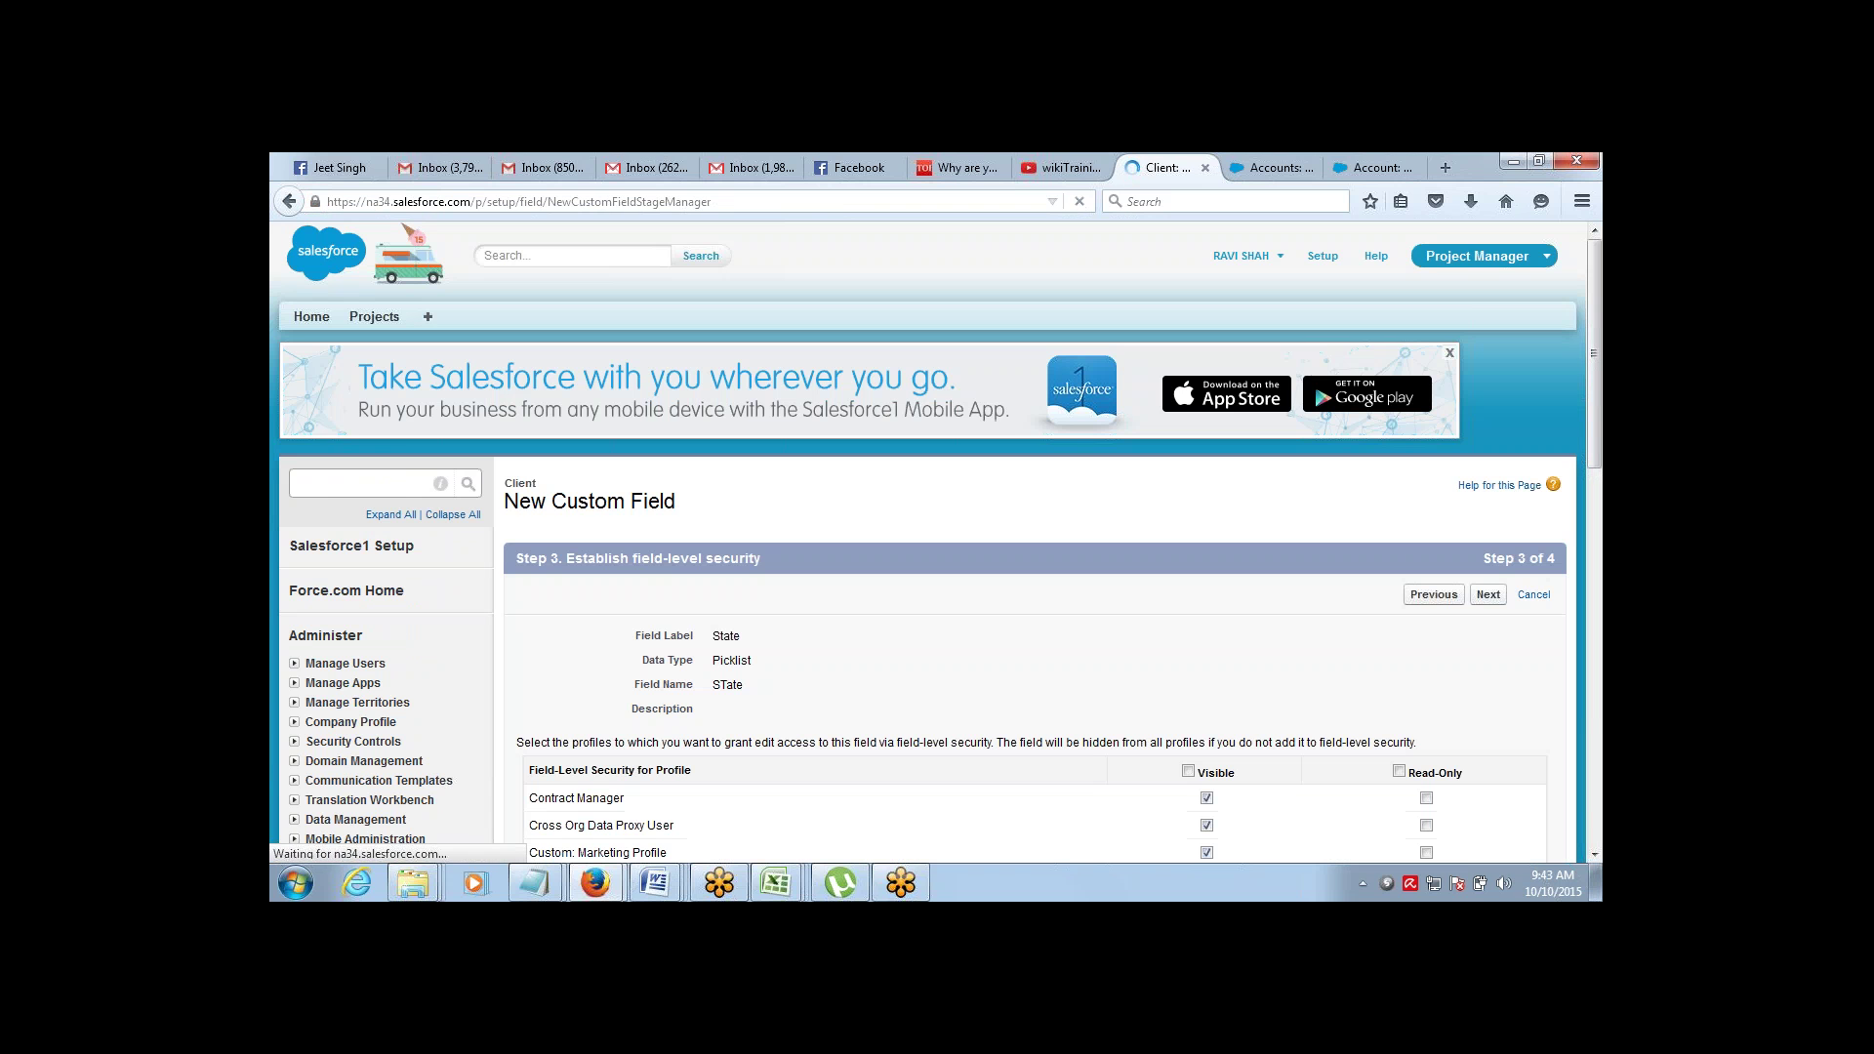
Make the State field visible to all profiles and save it with the Client Layout included
left_click(1188, 772)
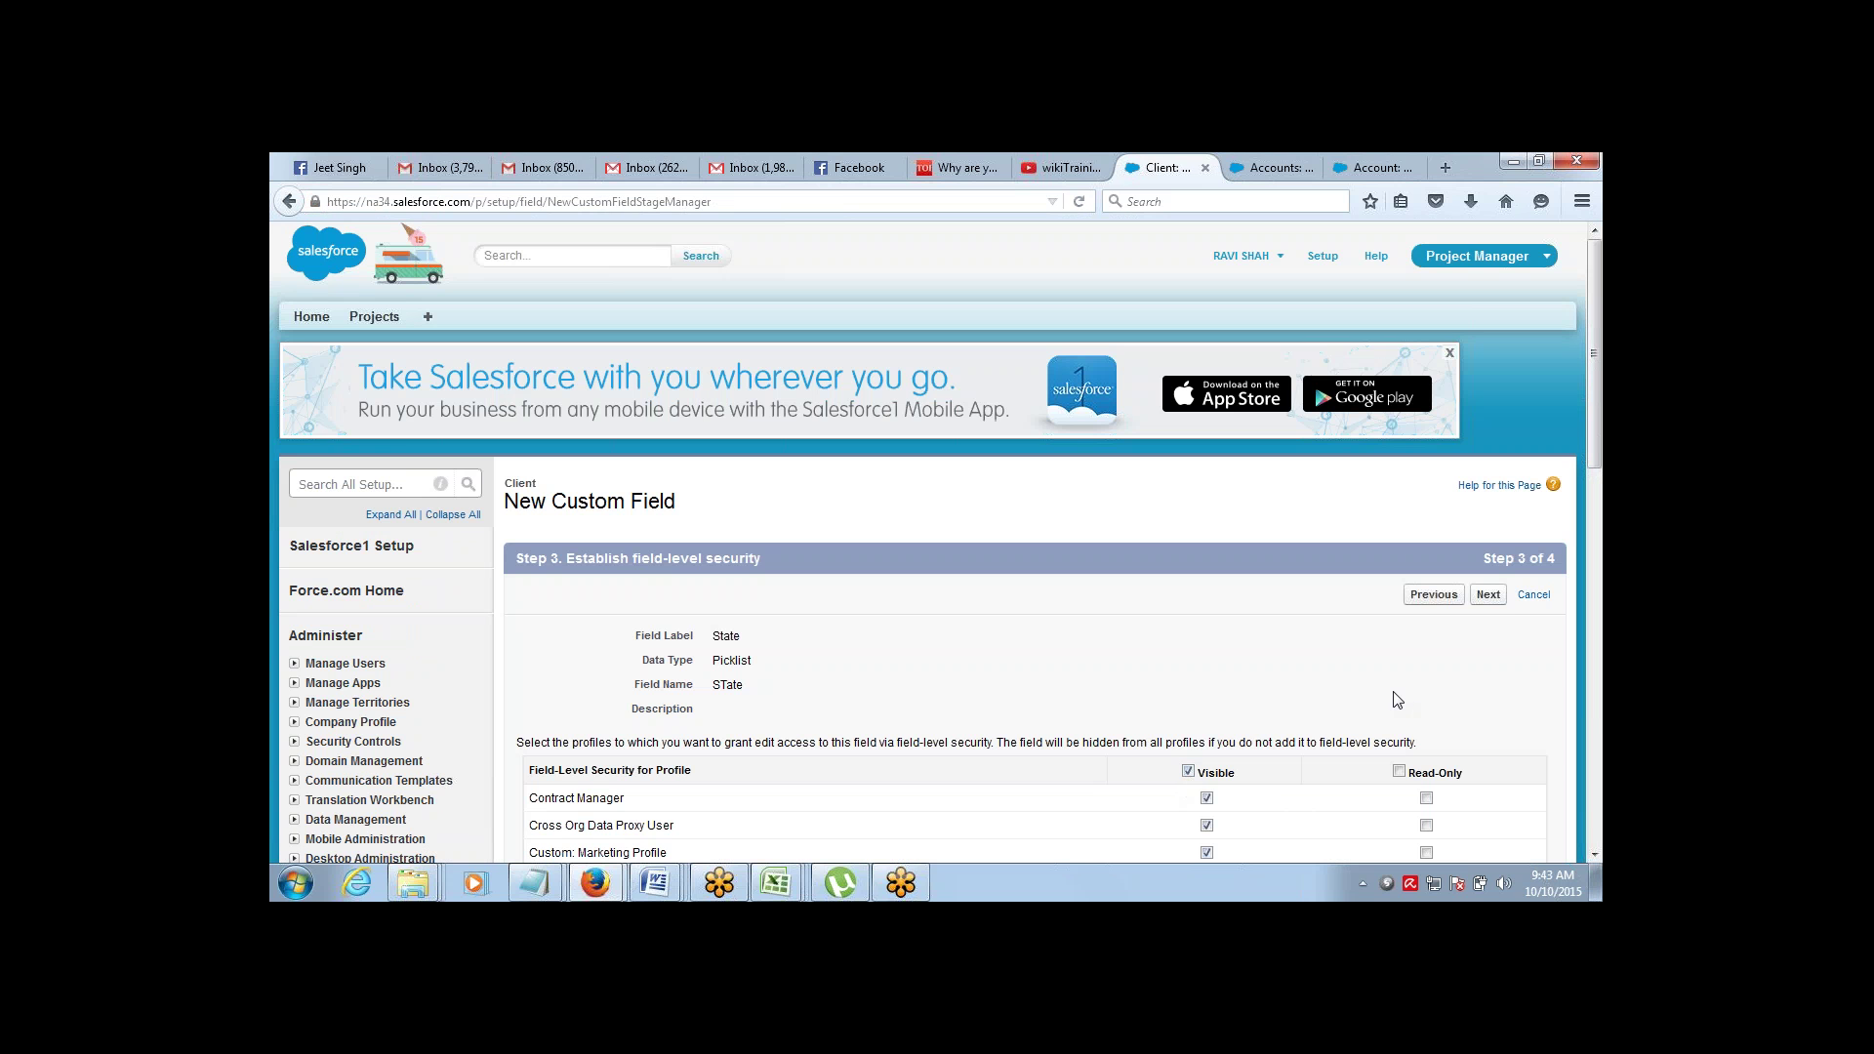
left_click(1487, 597)
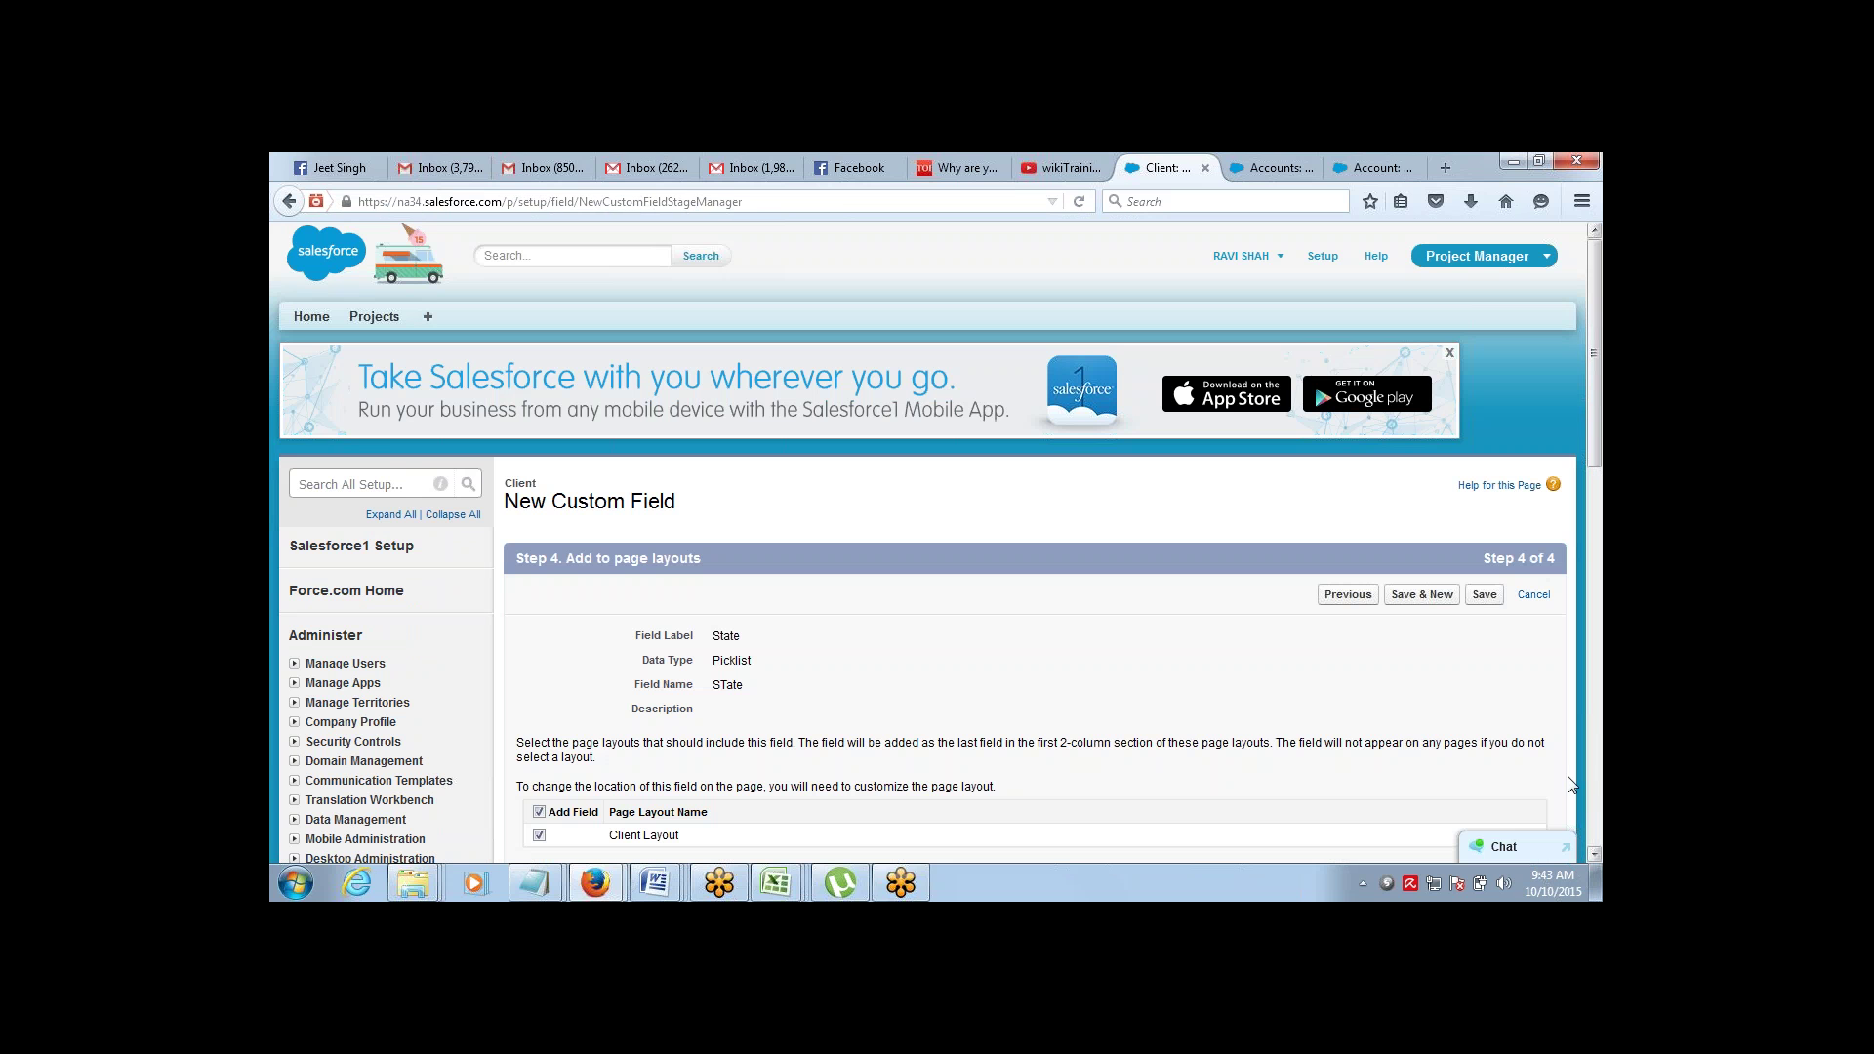
left_click(1485, 595)
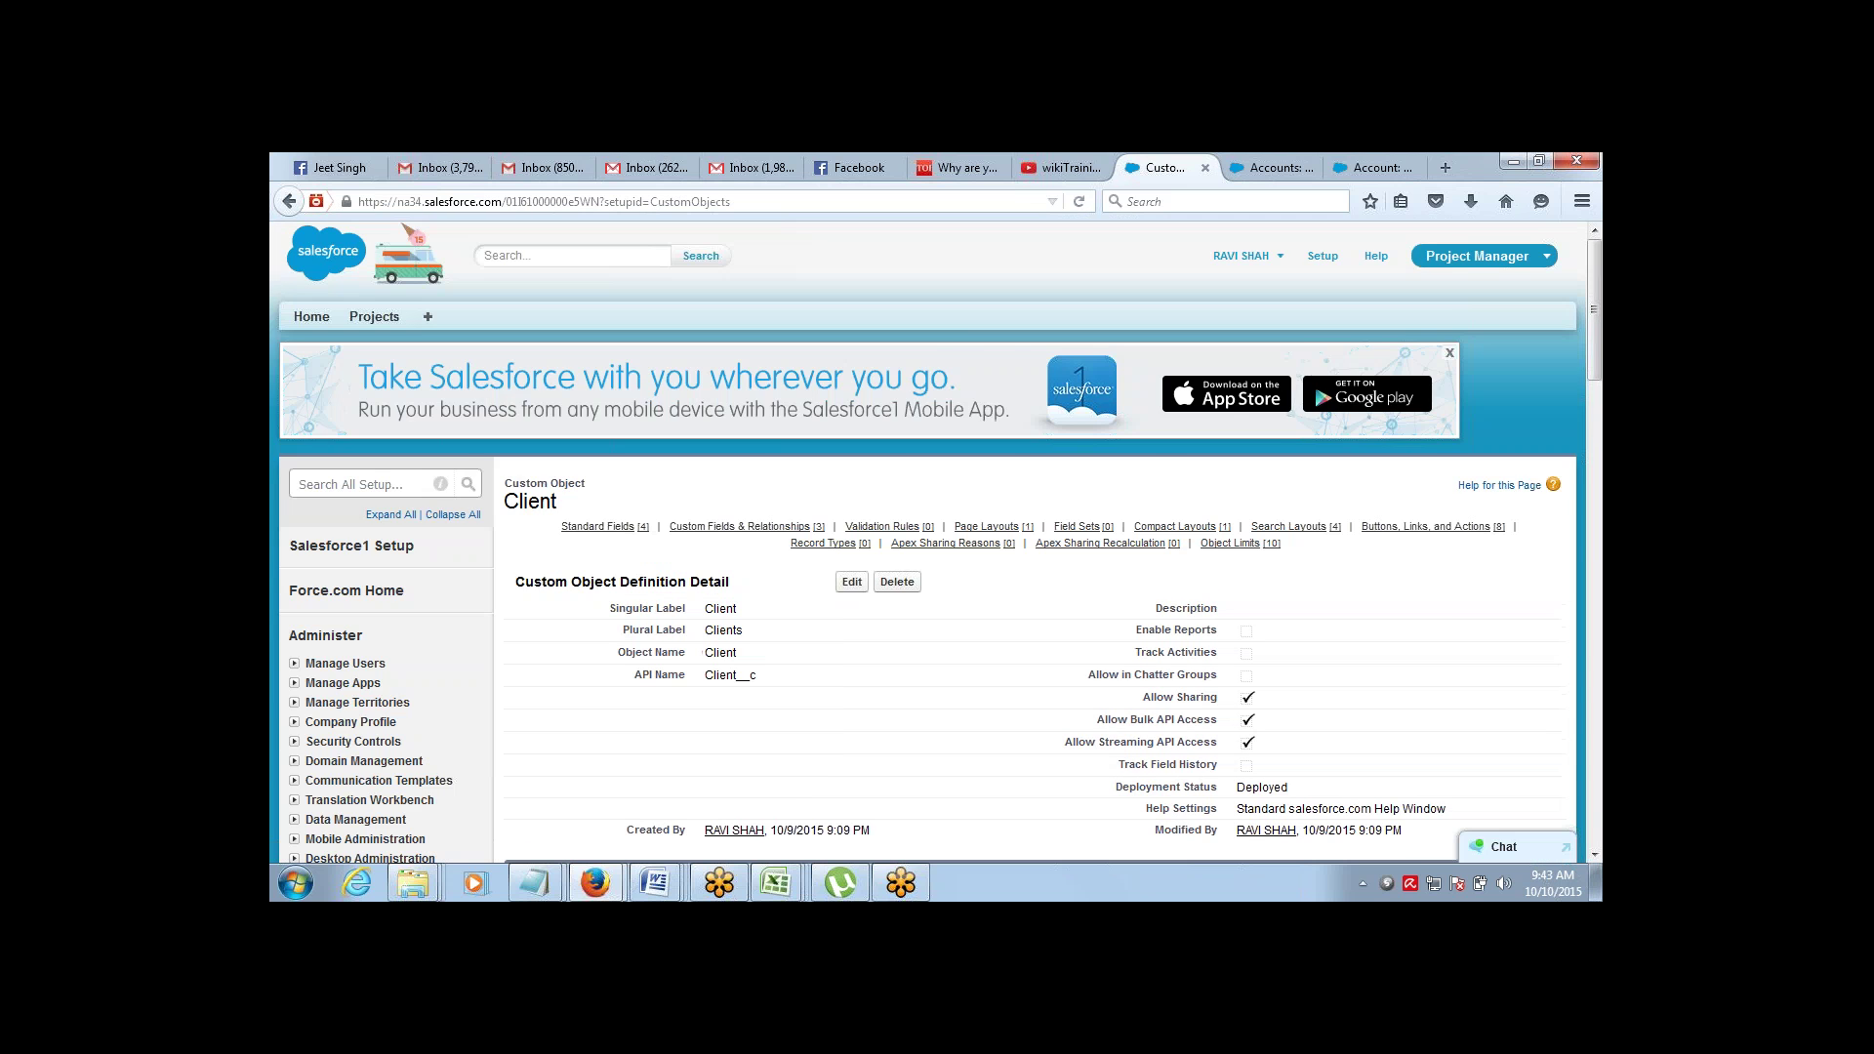
Compare the Clients field list in the Excel planning sheet with the custom fields created on the Client object
key("alt+Tab")
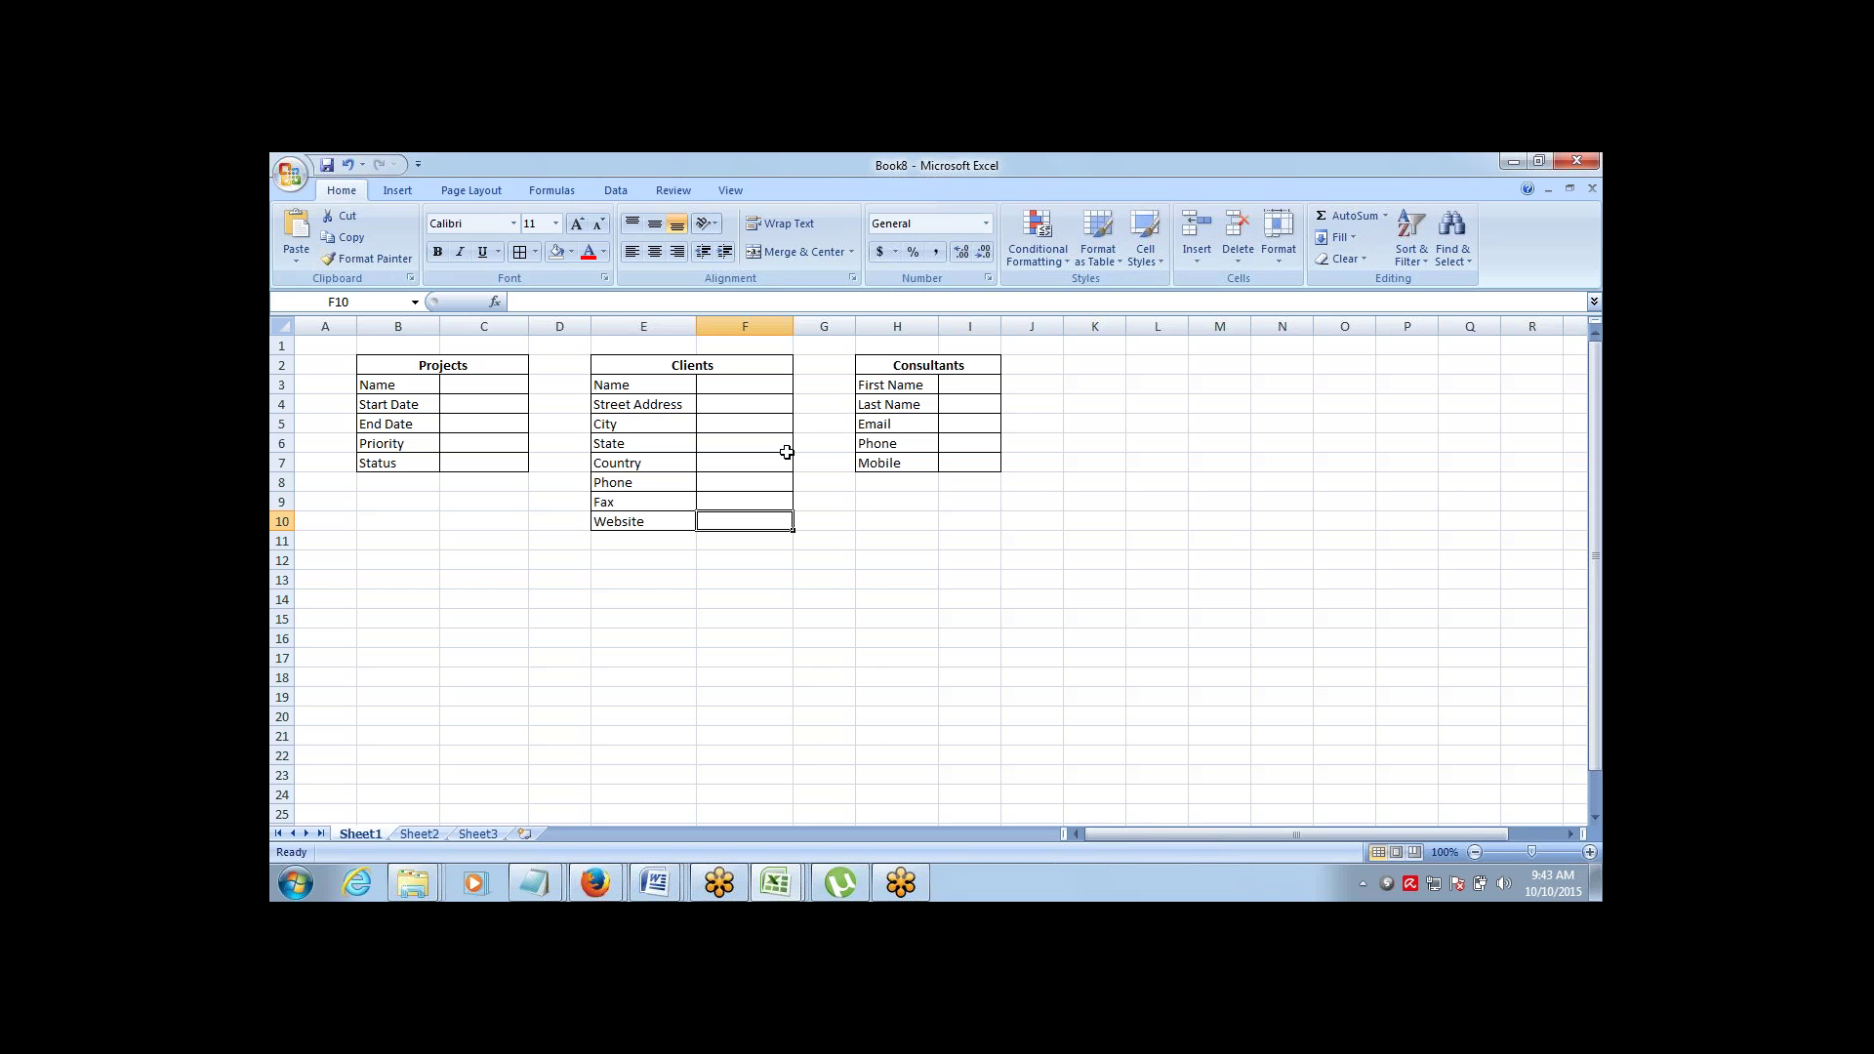
key("alt+Tab")
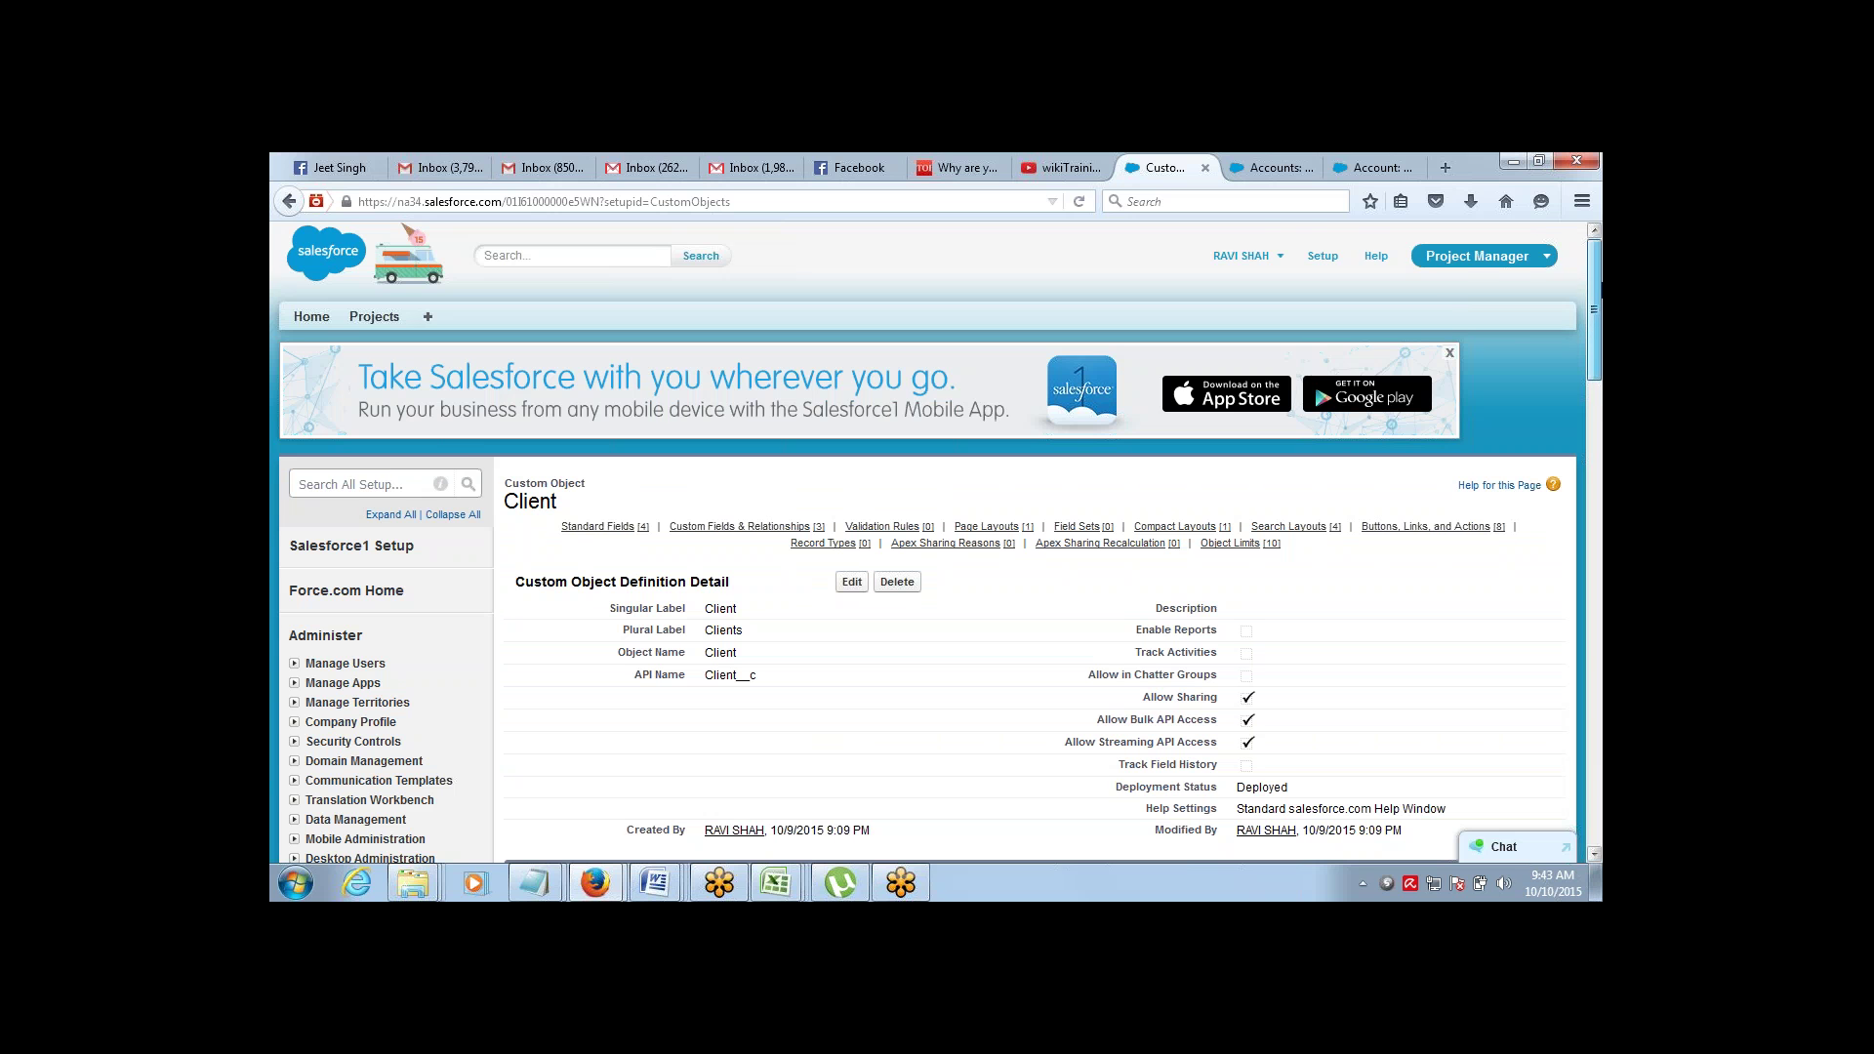
scroll(1584, 330, "down", 3)
scroll(1583, 330, "down", 4)
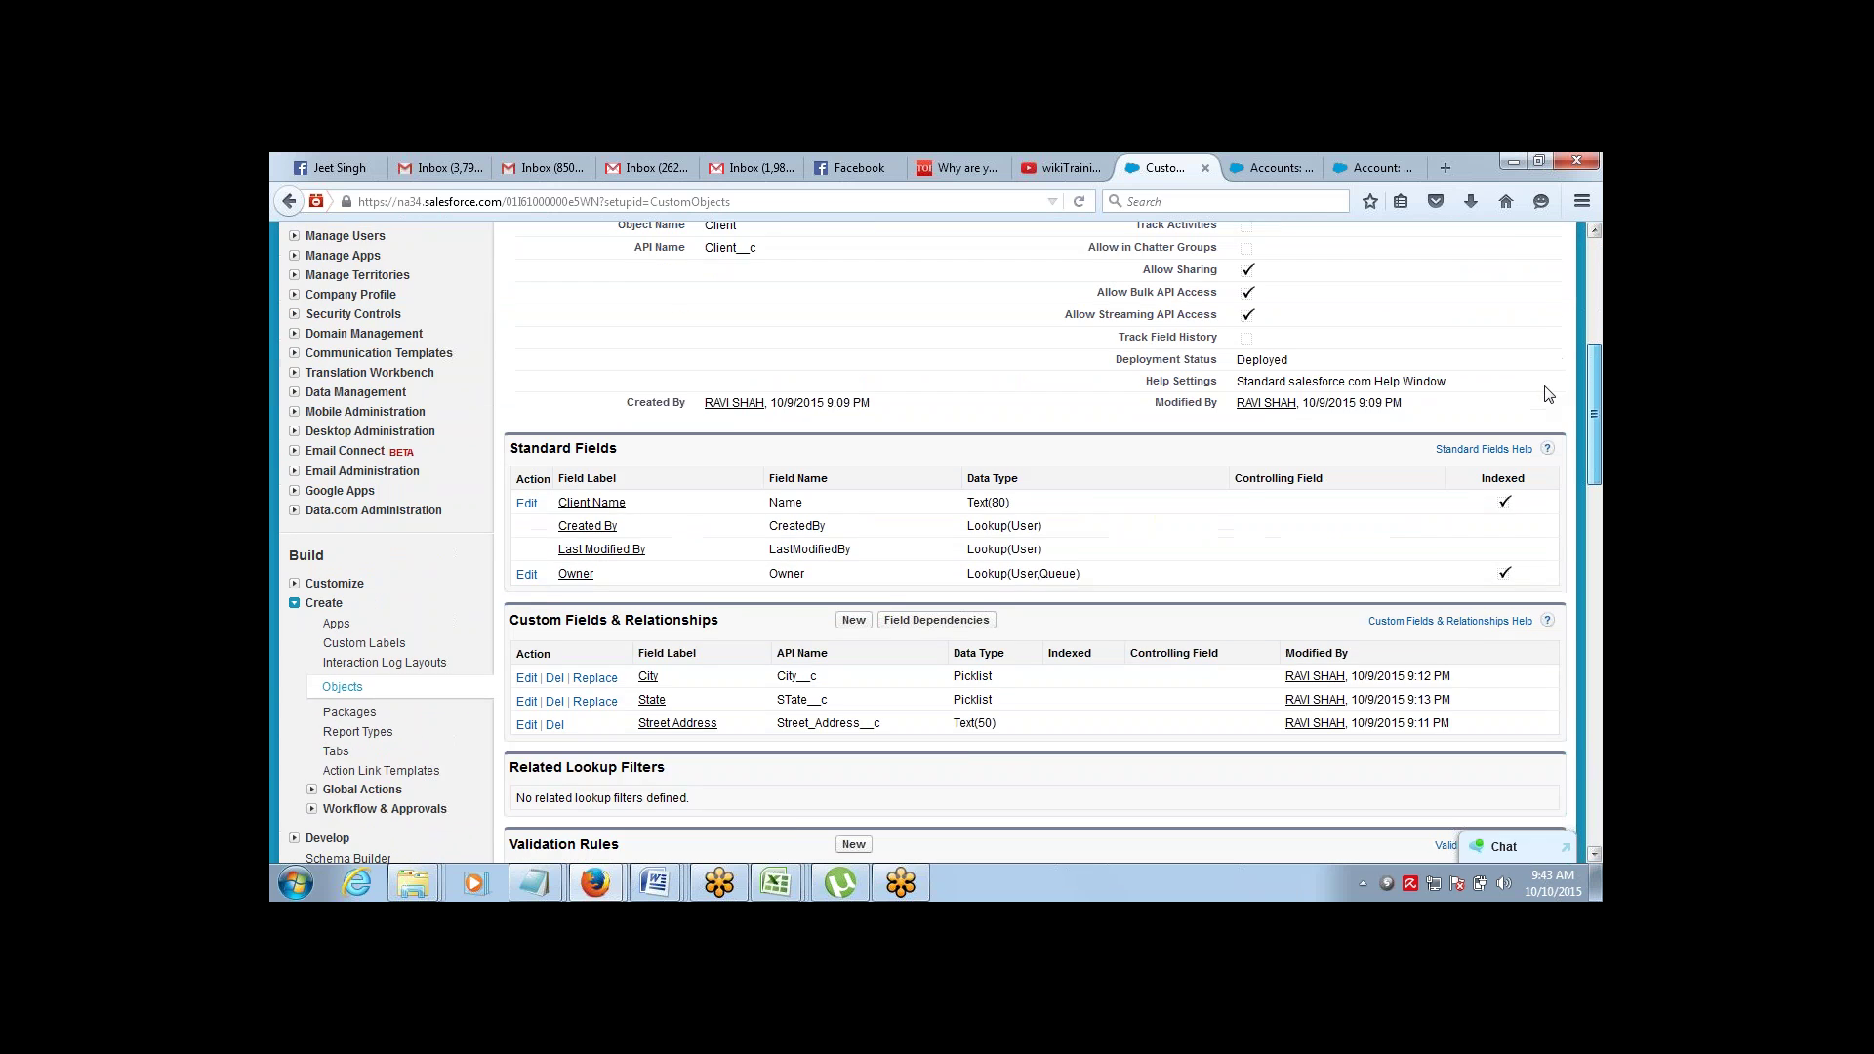
scroll(1596, 312, "up", 5)
scroll(1596, 306, "up", 3)
scroll(1591, 303, "down", 8)
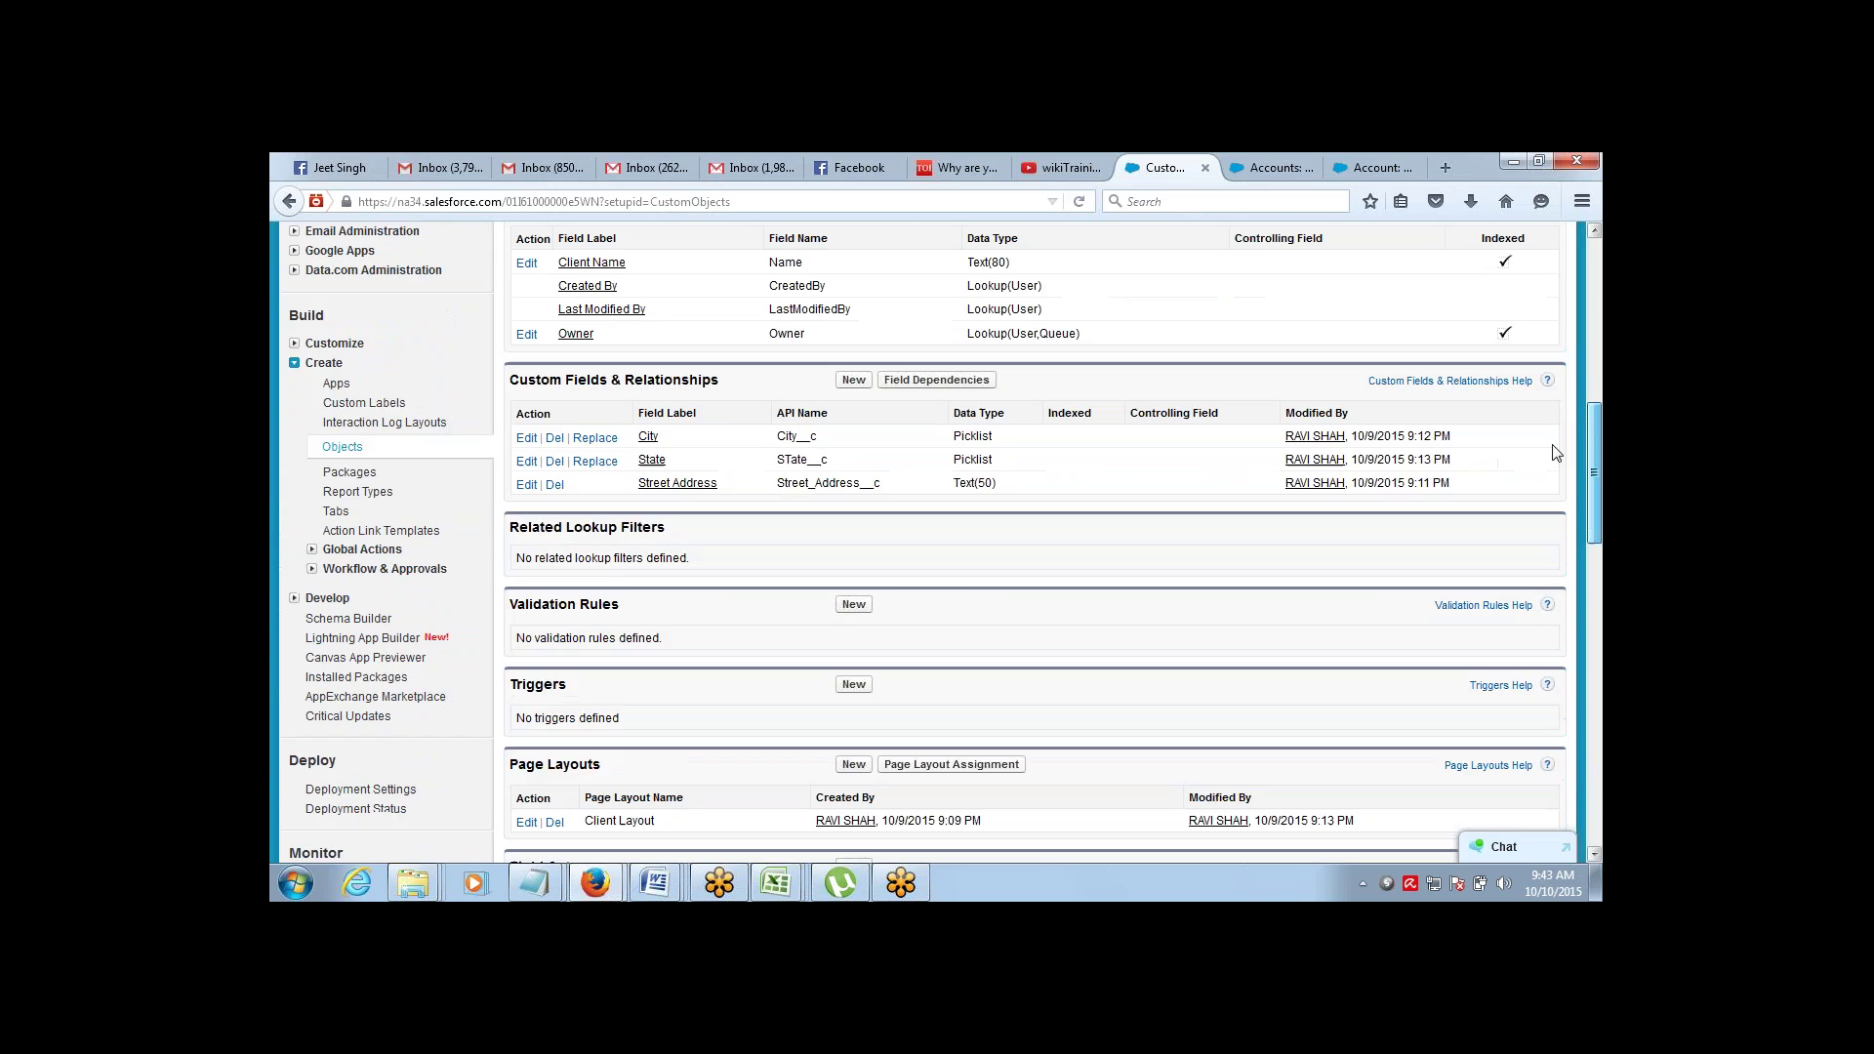
scroll(1567, 294, "up", 8)
scroll(1568, 283, "up", 1)
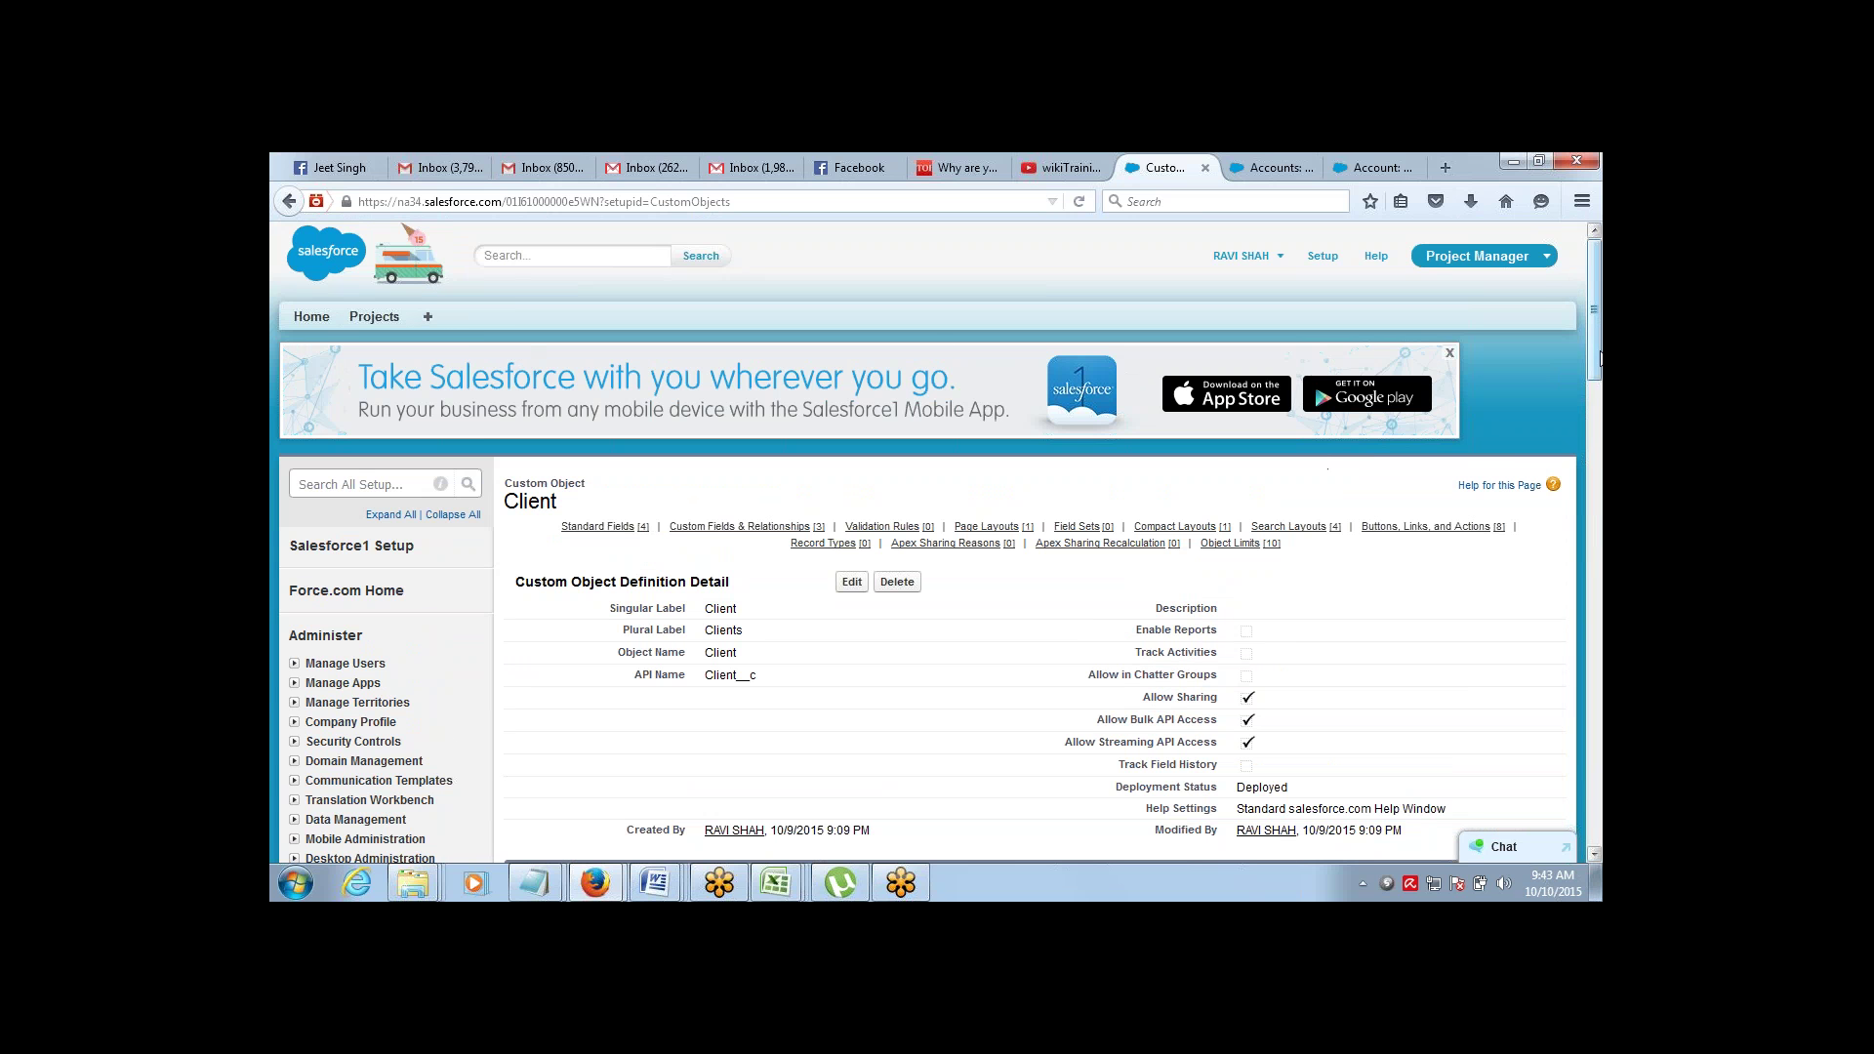
Start a new custom object tab for the Client object with the Chip tab style and continue to the profile settings
left_click_drag(1599, 325, 1562, 463)
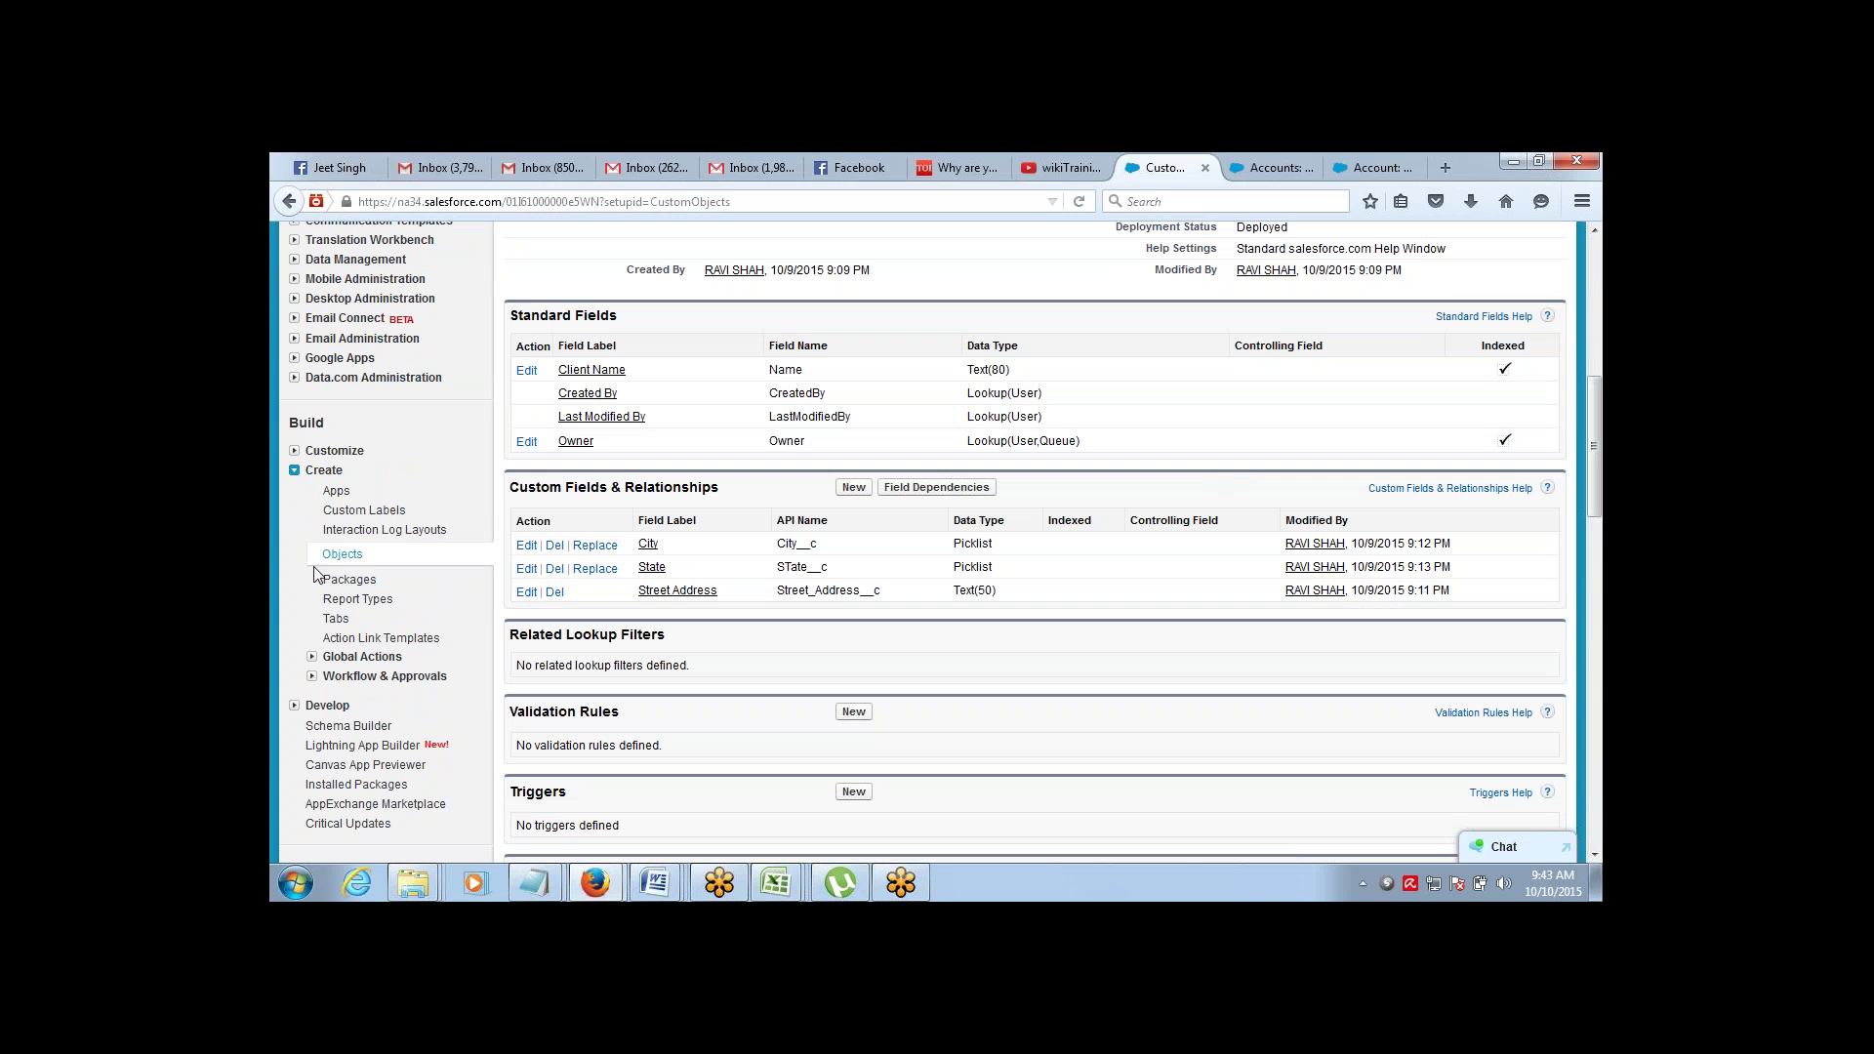
left_click(335, 618)
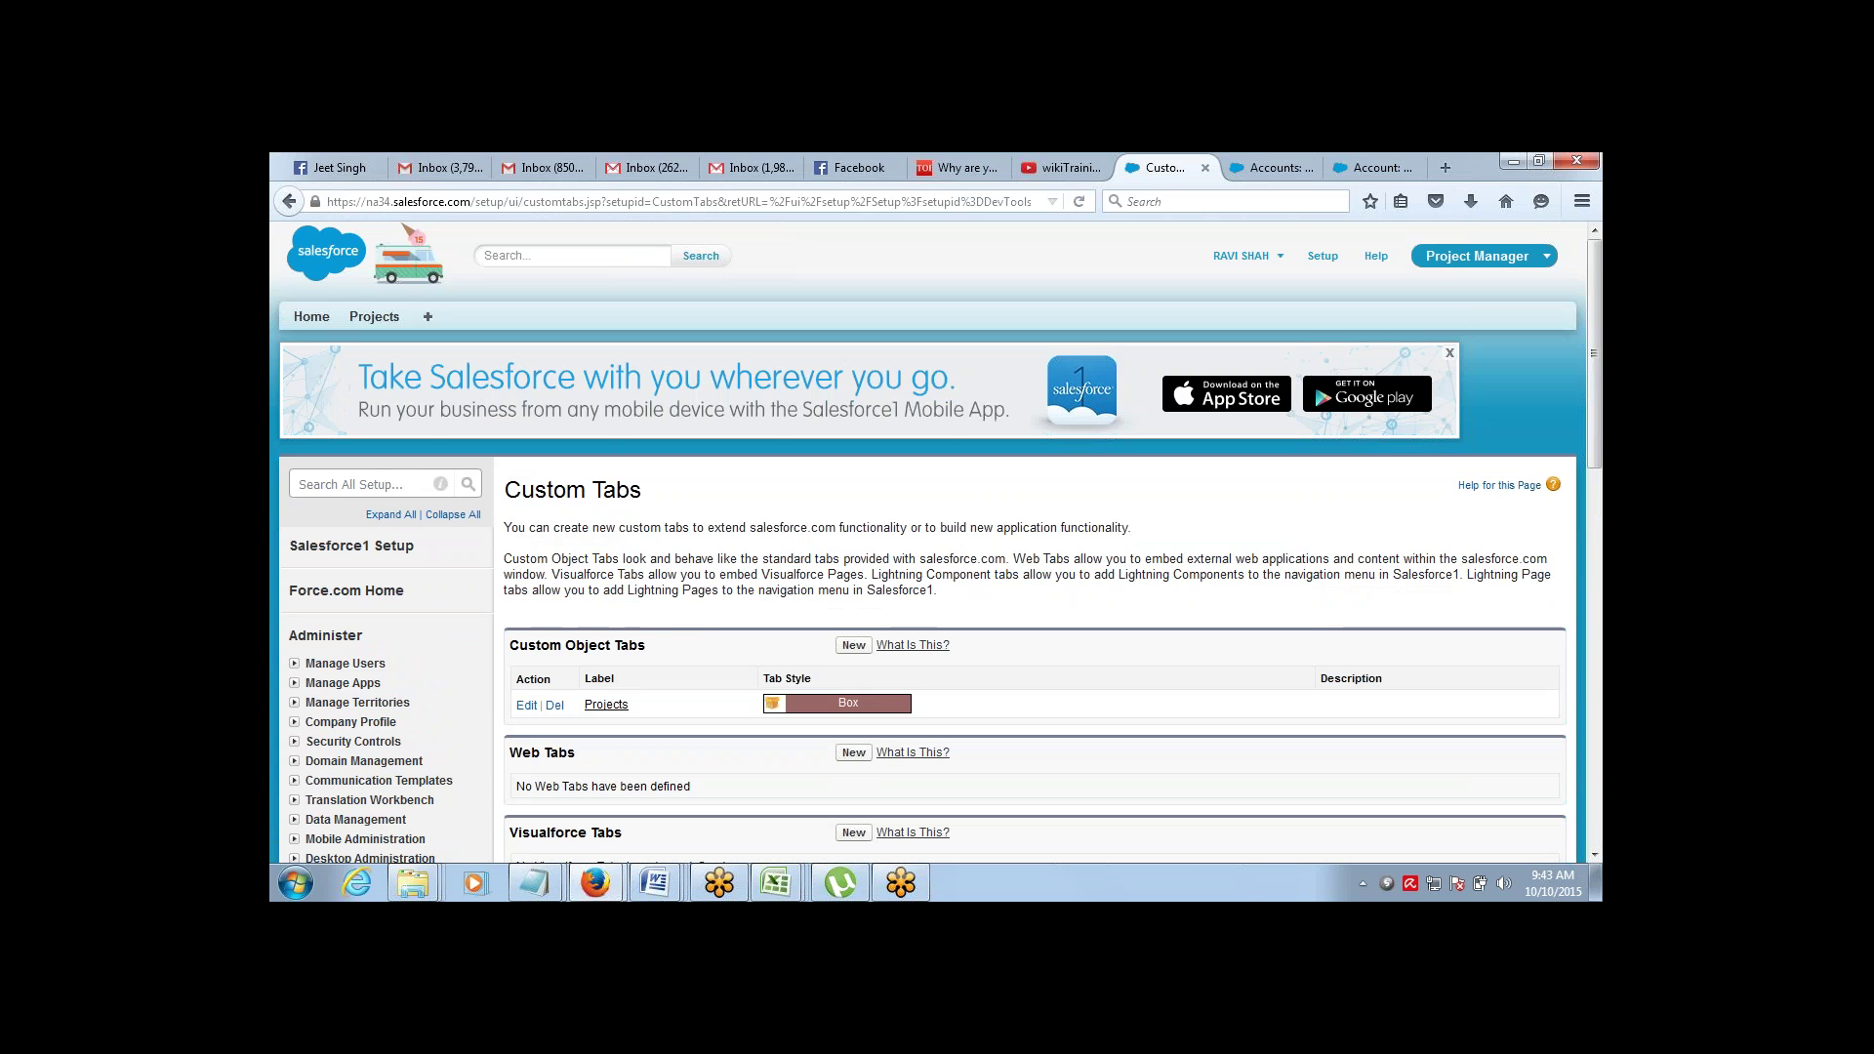
left_click(854, 646)
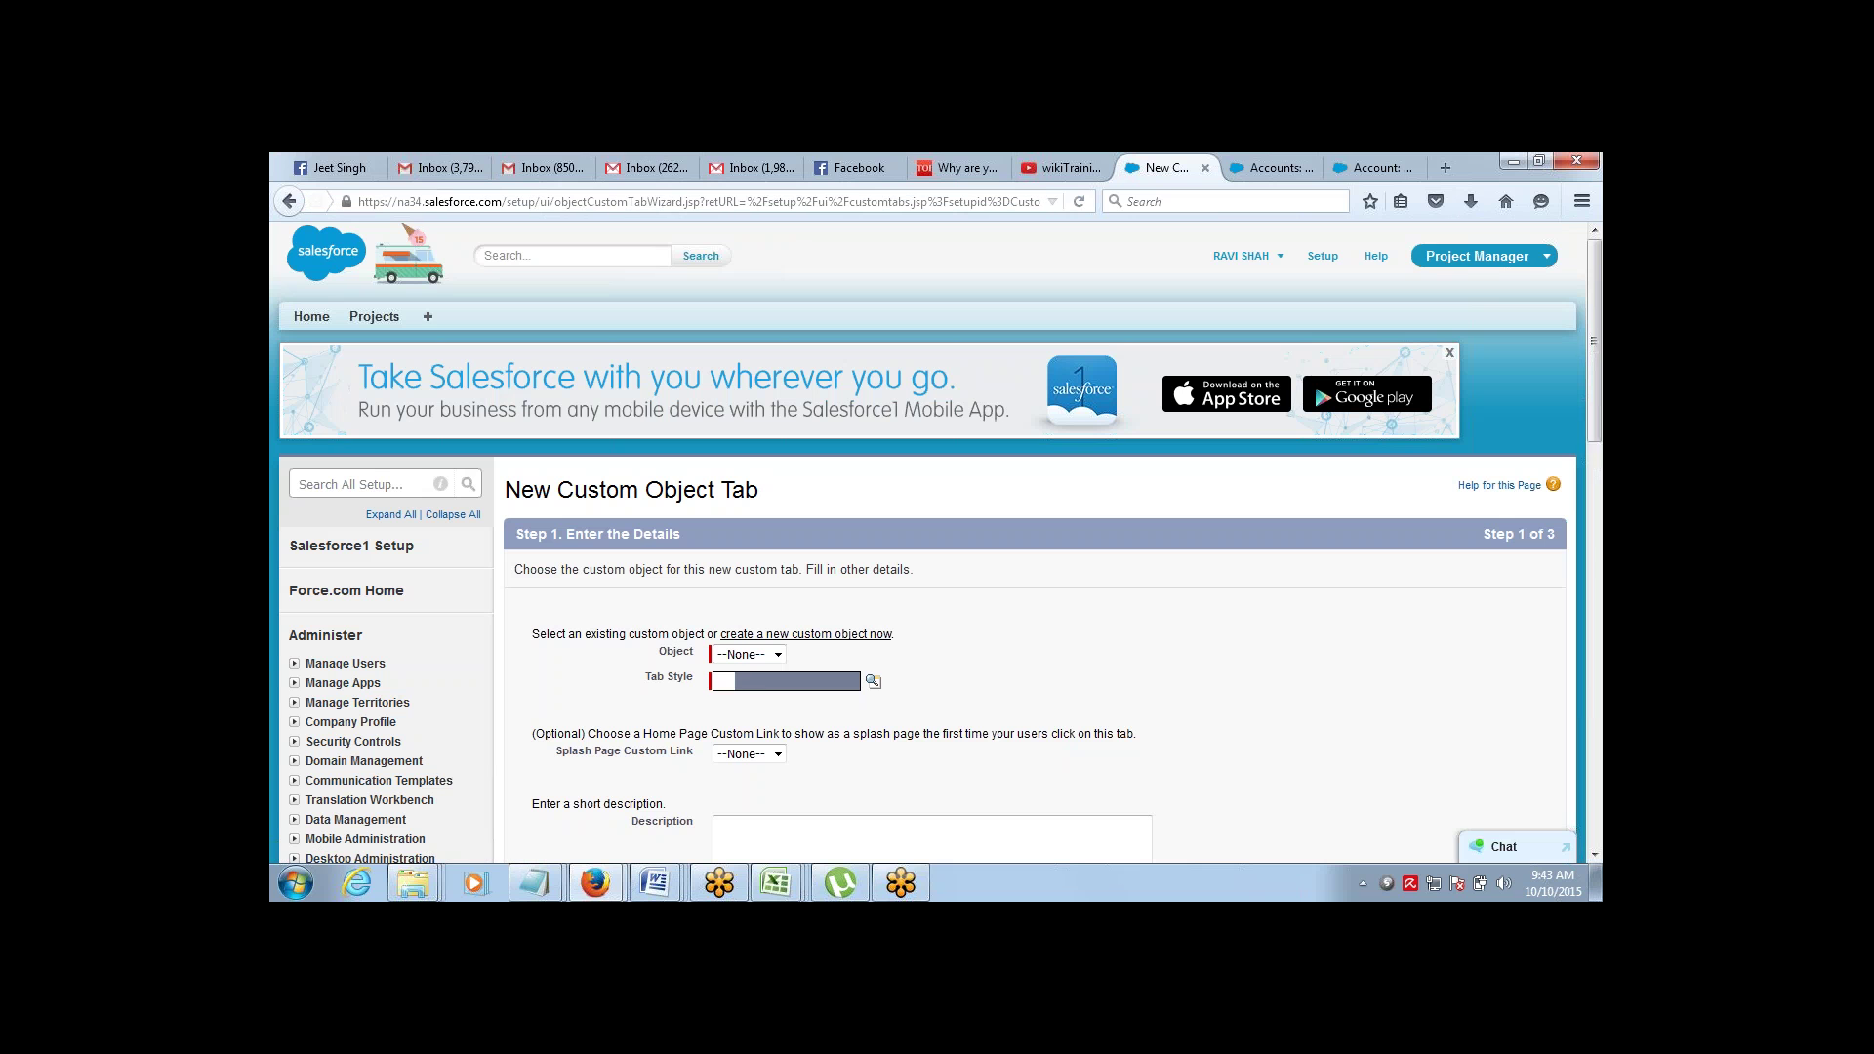
left_click(777, 655)
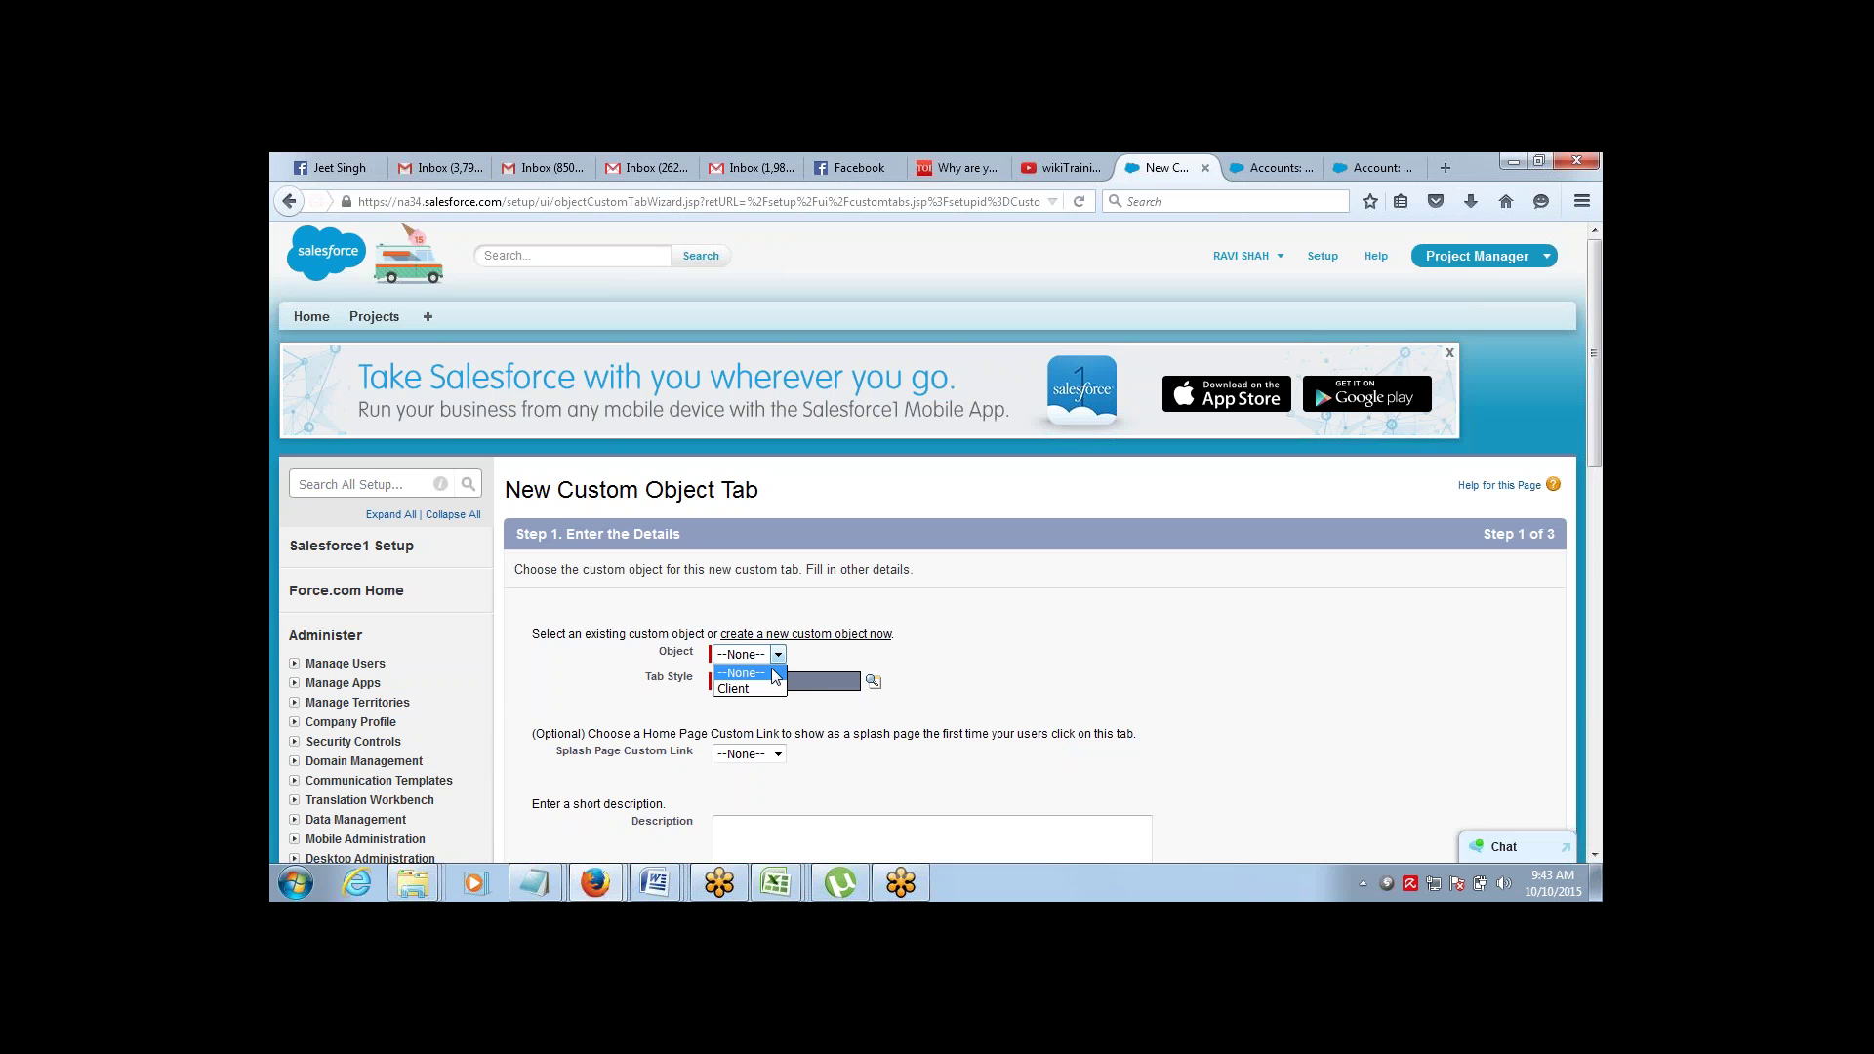
left_click(769, 689)
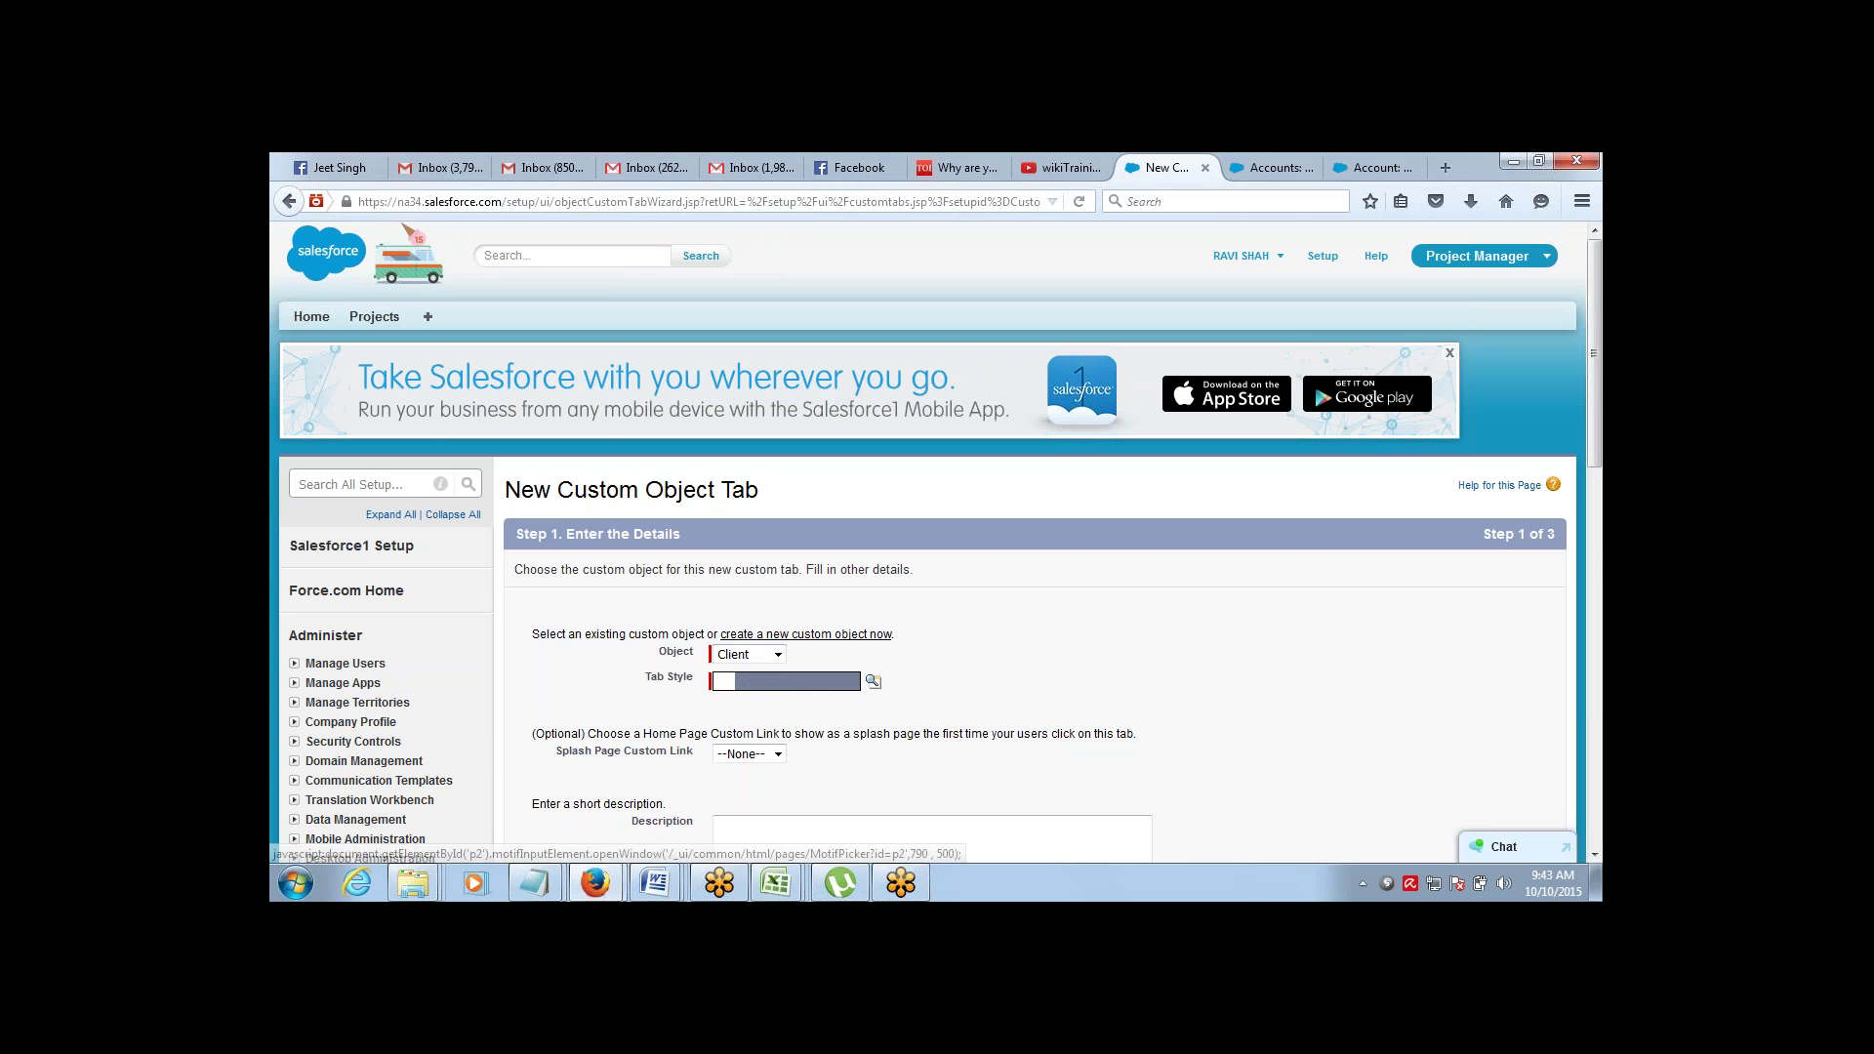
left_click(873, 683)
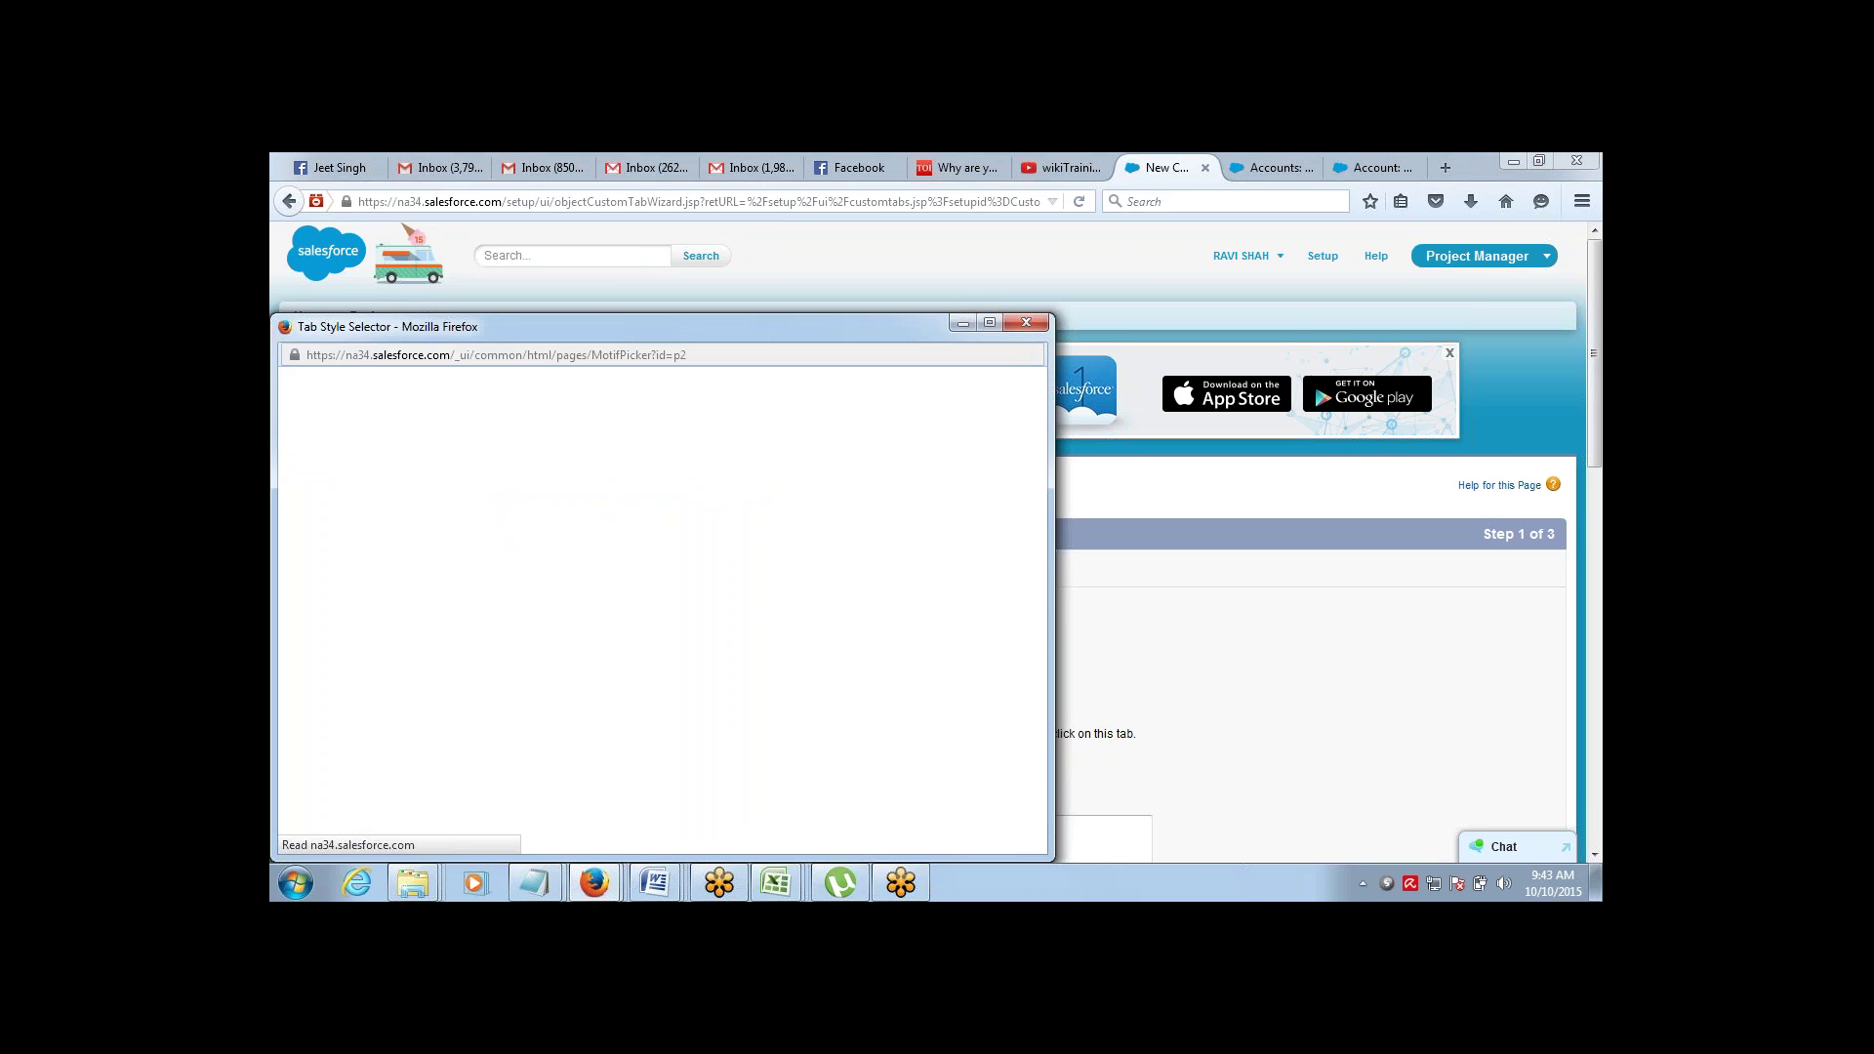
left_click(863, 575)
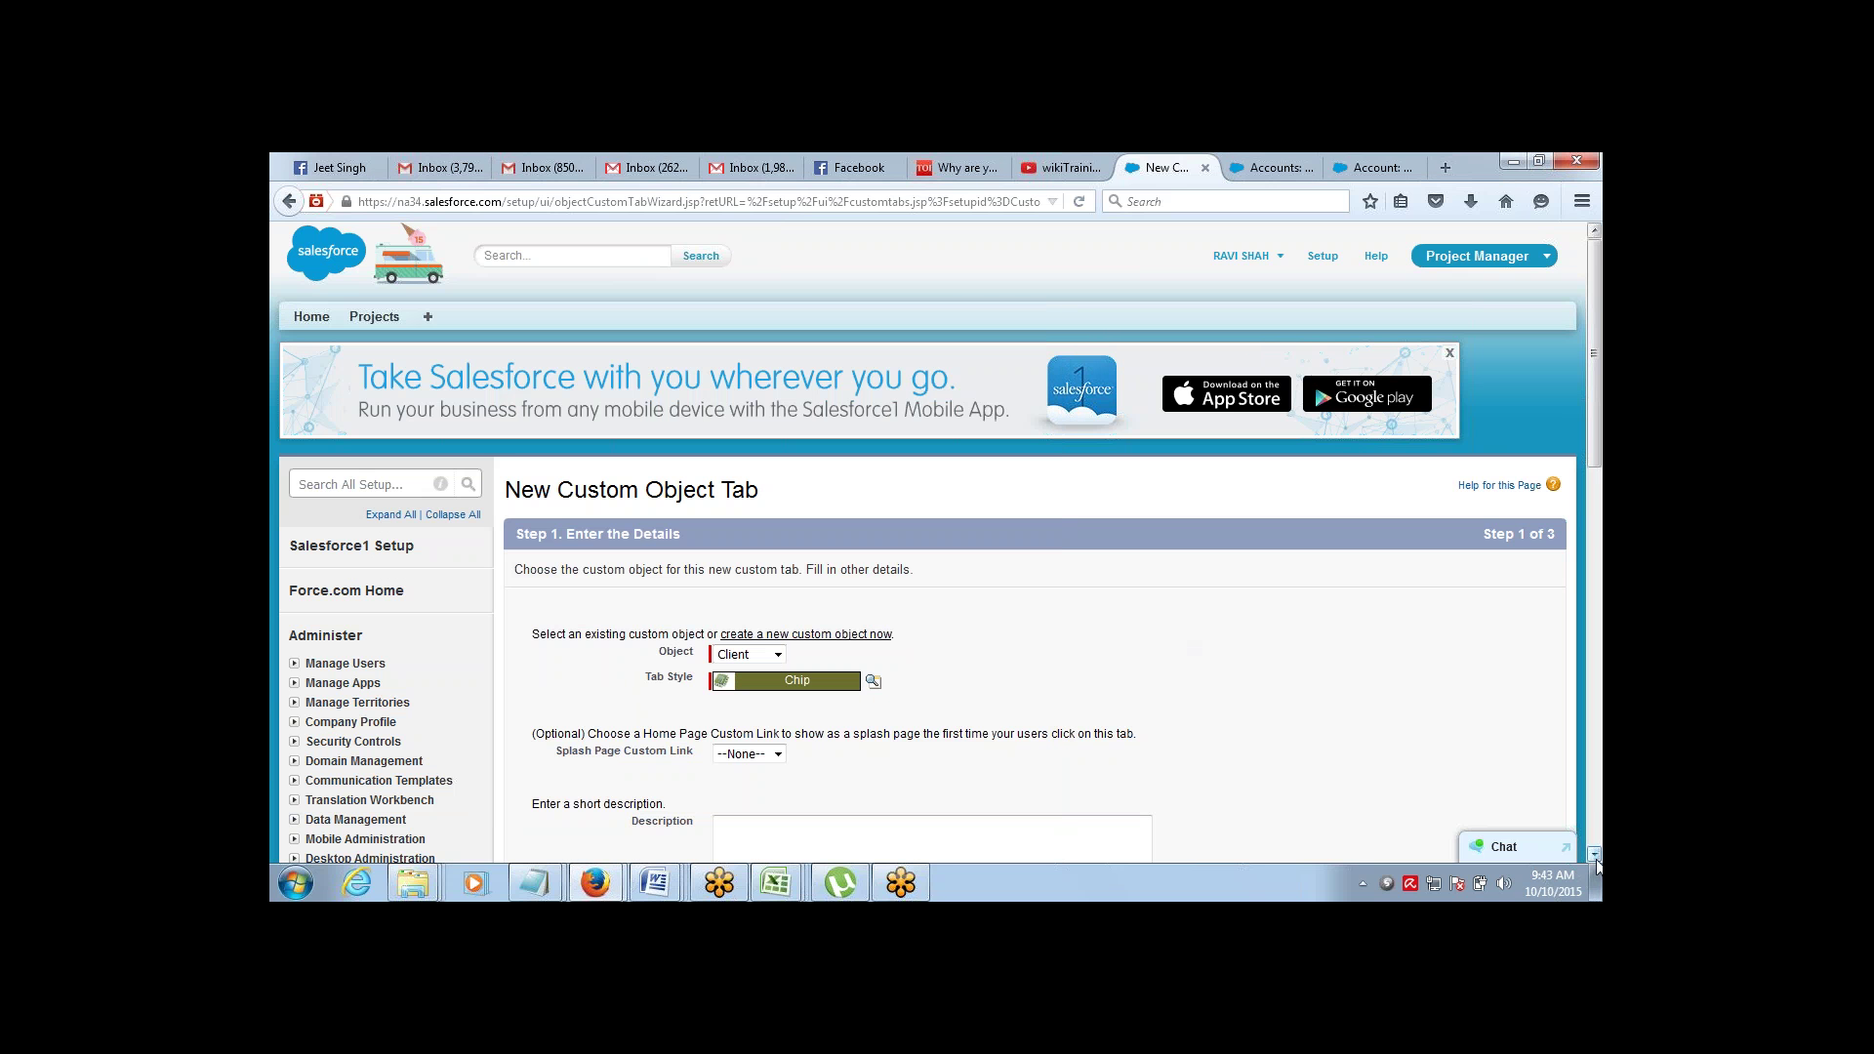
scroll(1596, 857, "down", 5)
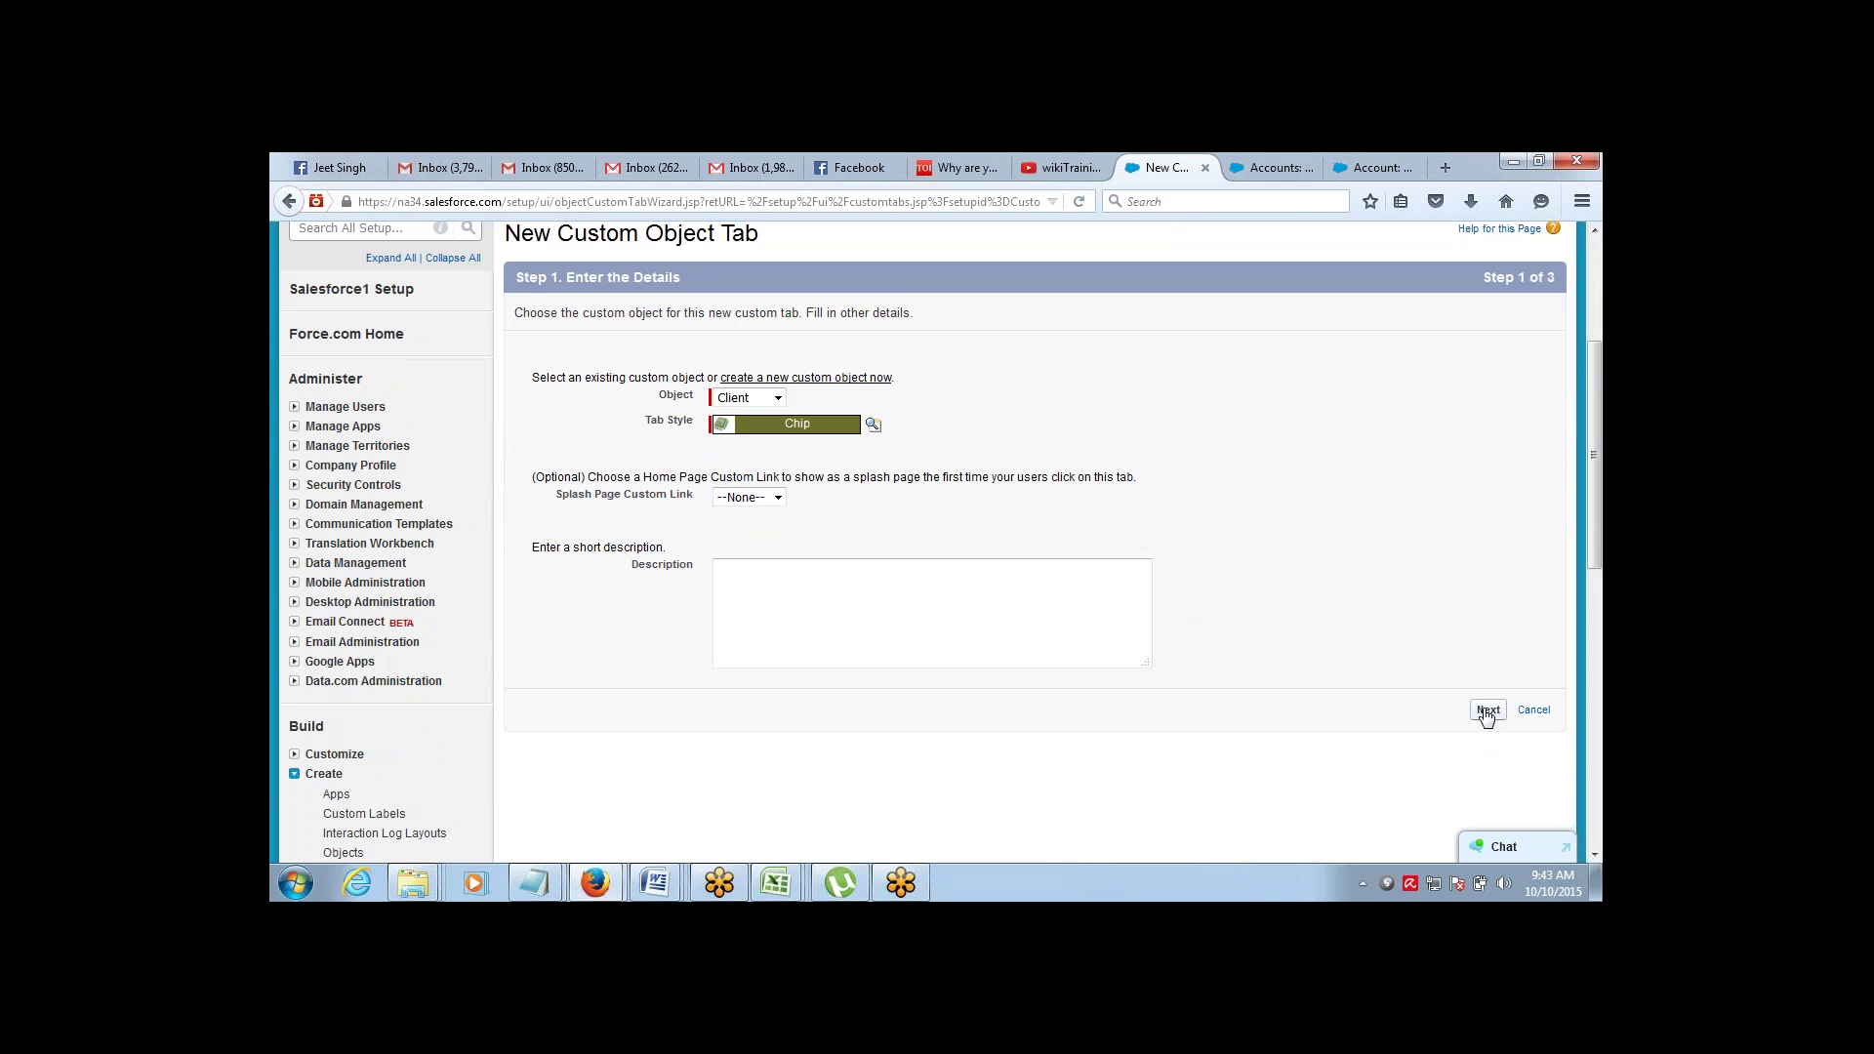
left_click(1487, 711)
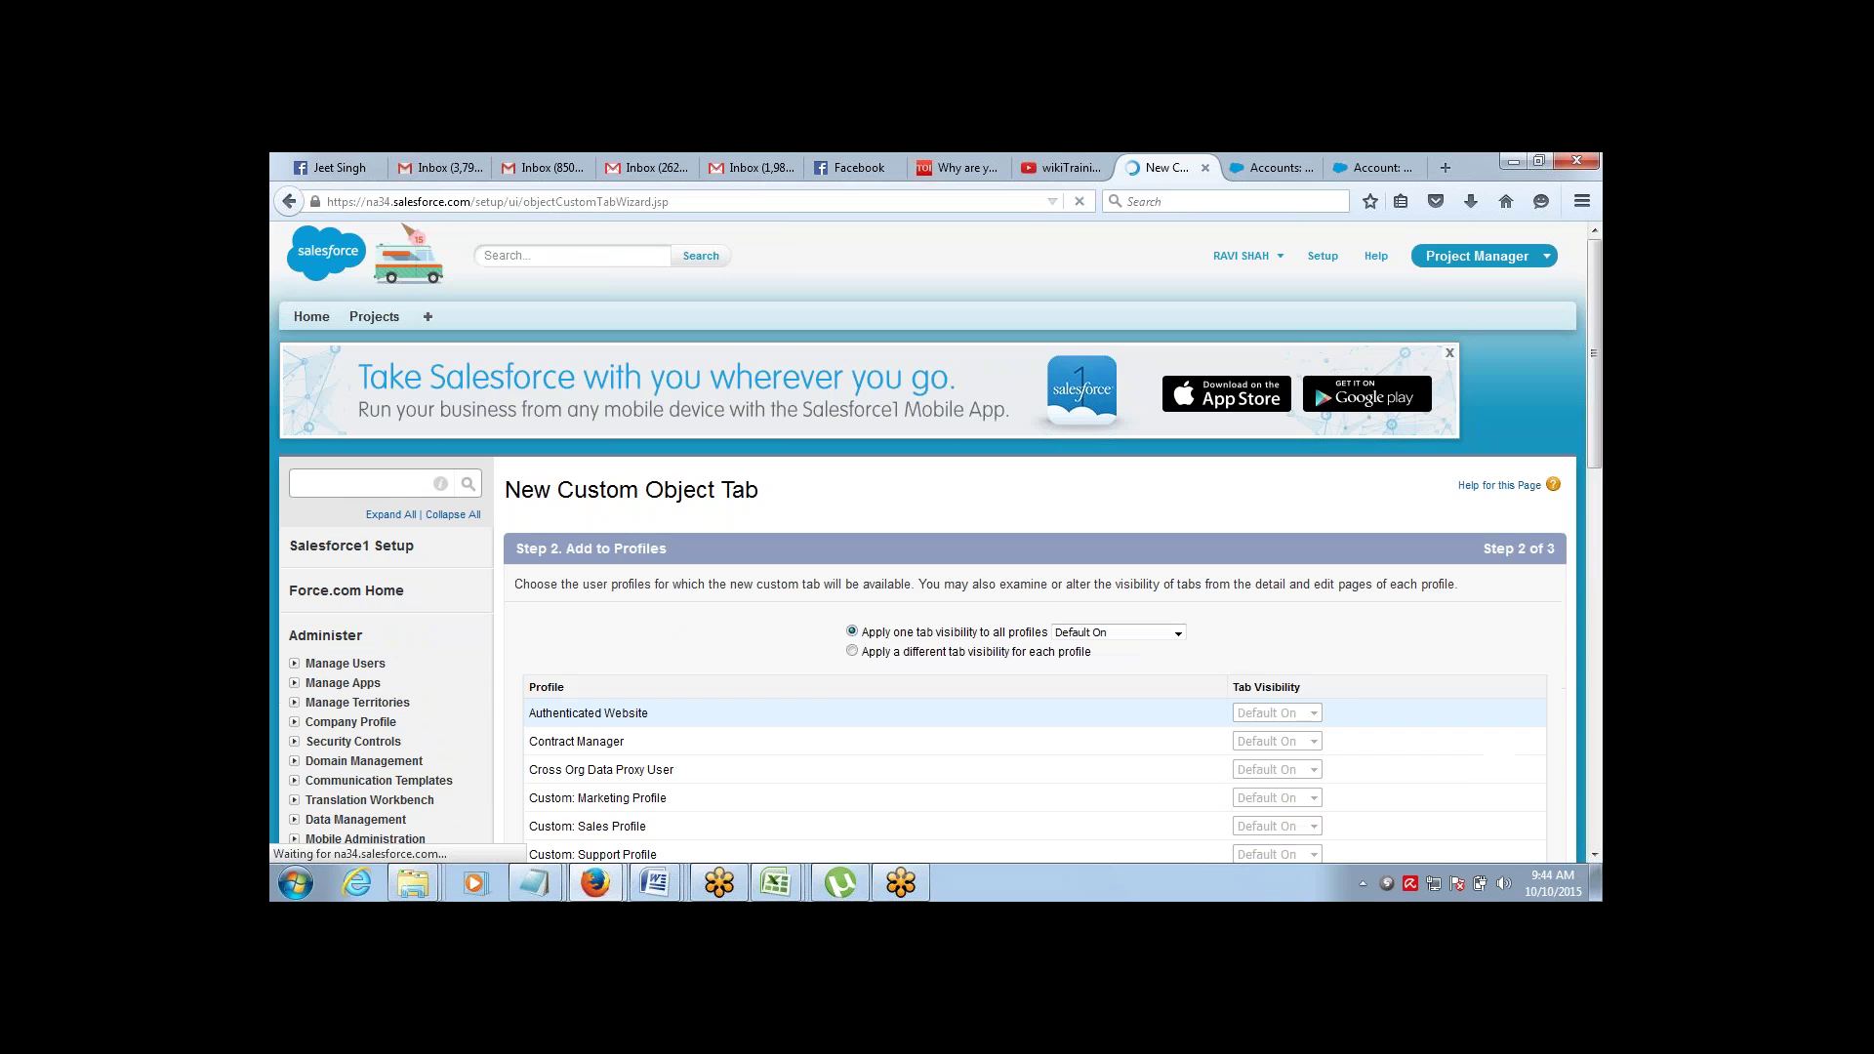
Keep the Client tab Default On for all profiles, include it only in the Project Manager app, and save it
left_click(1595, 855)
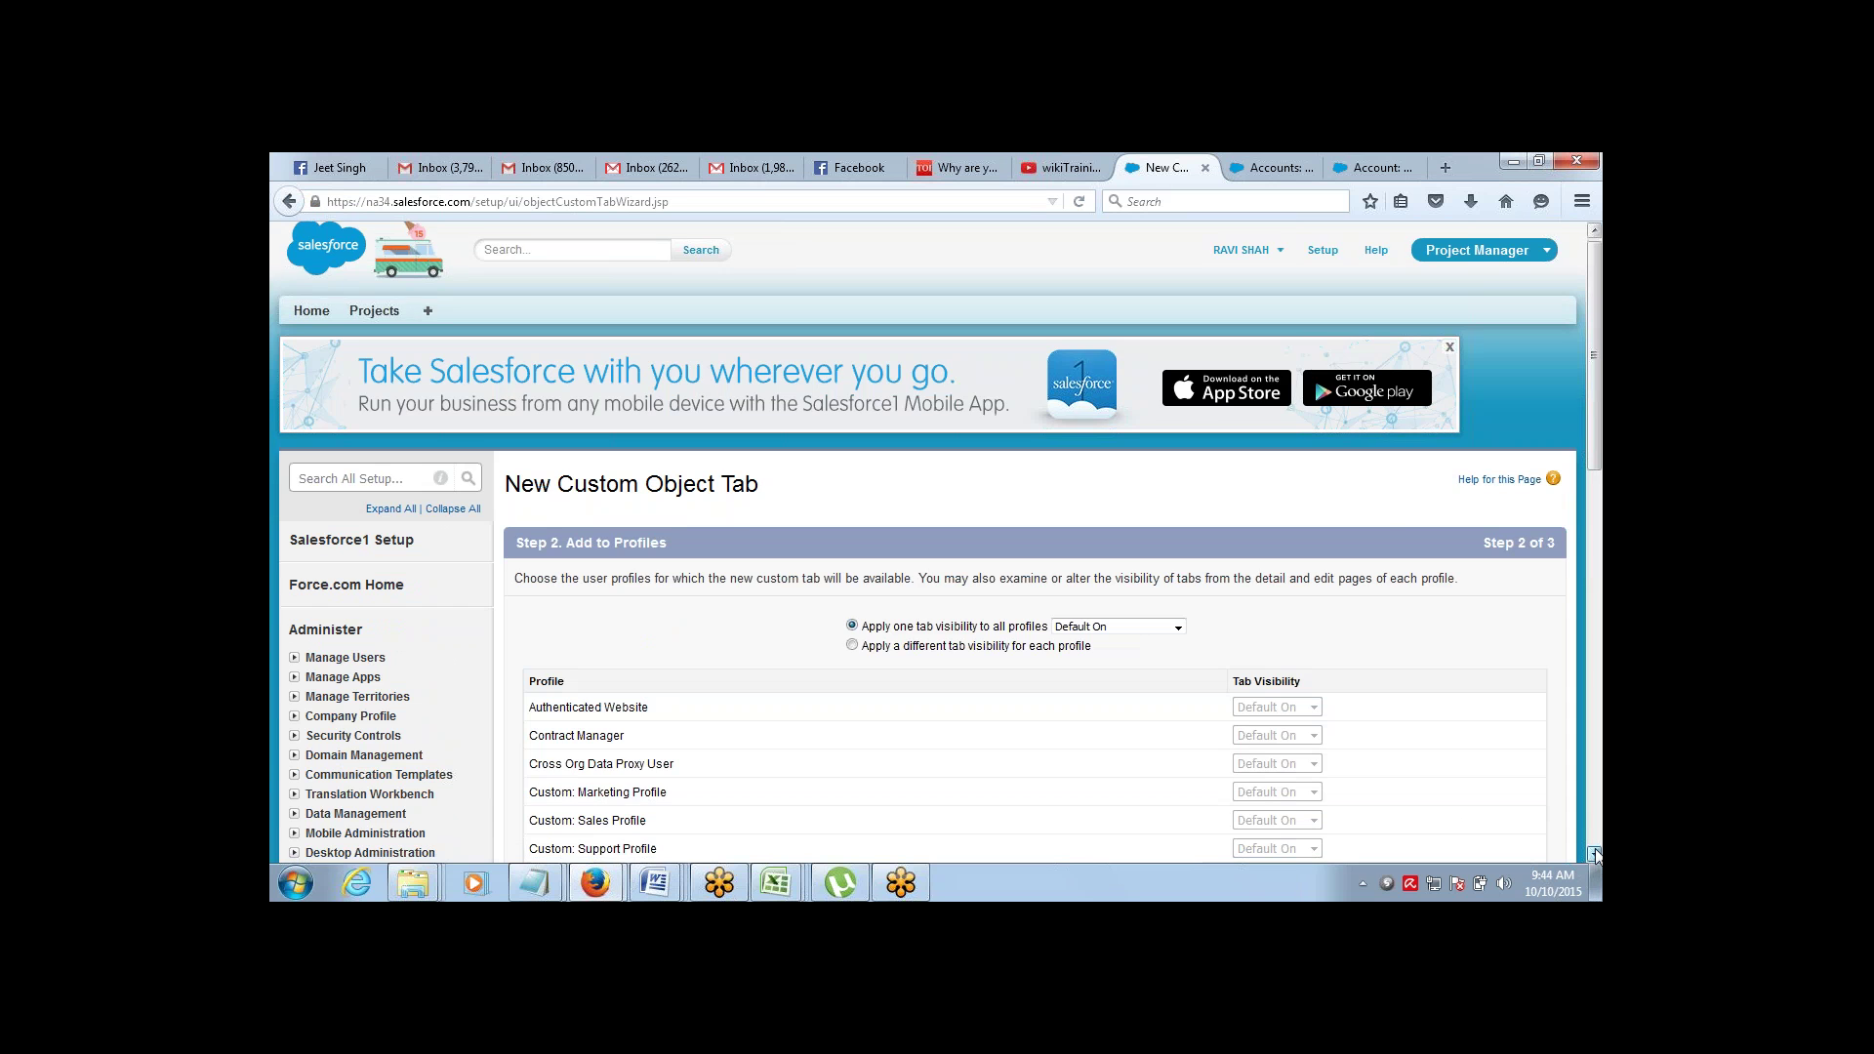
scroll(1595, 855, "down", 13)
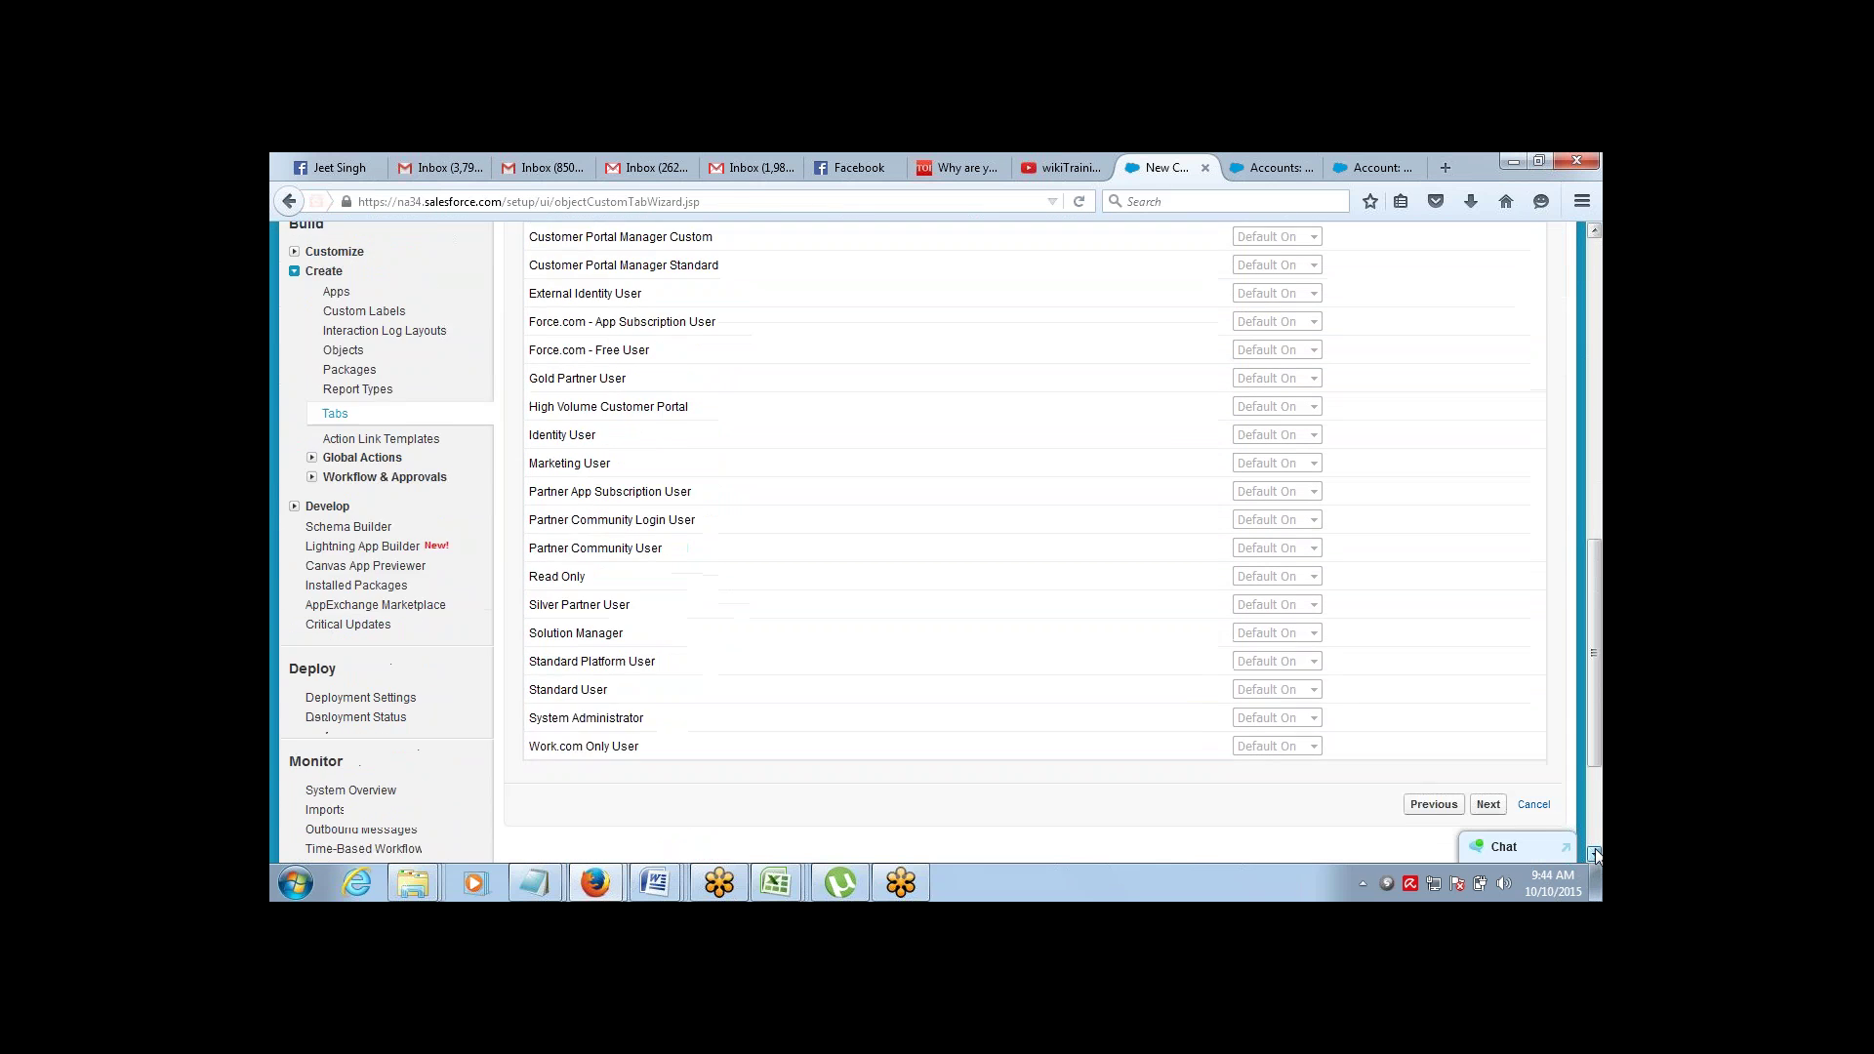
scroll(1595, 856, "down", 3)
left_click(1488, 628)
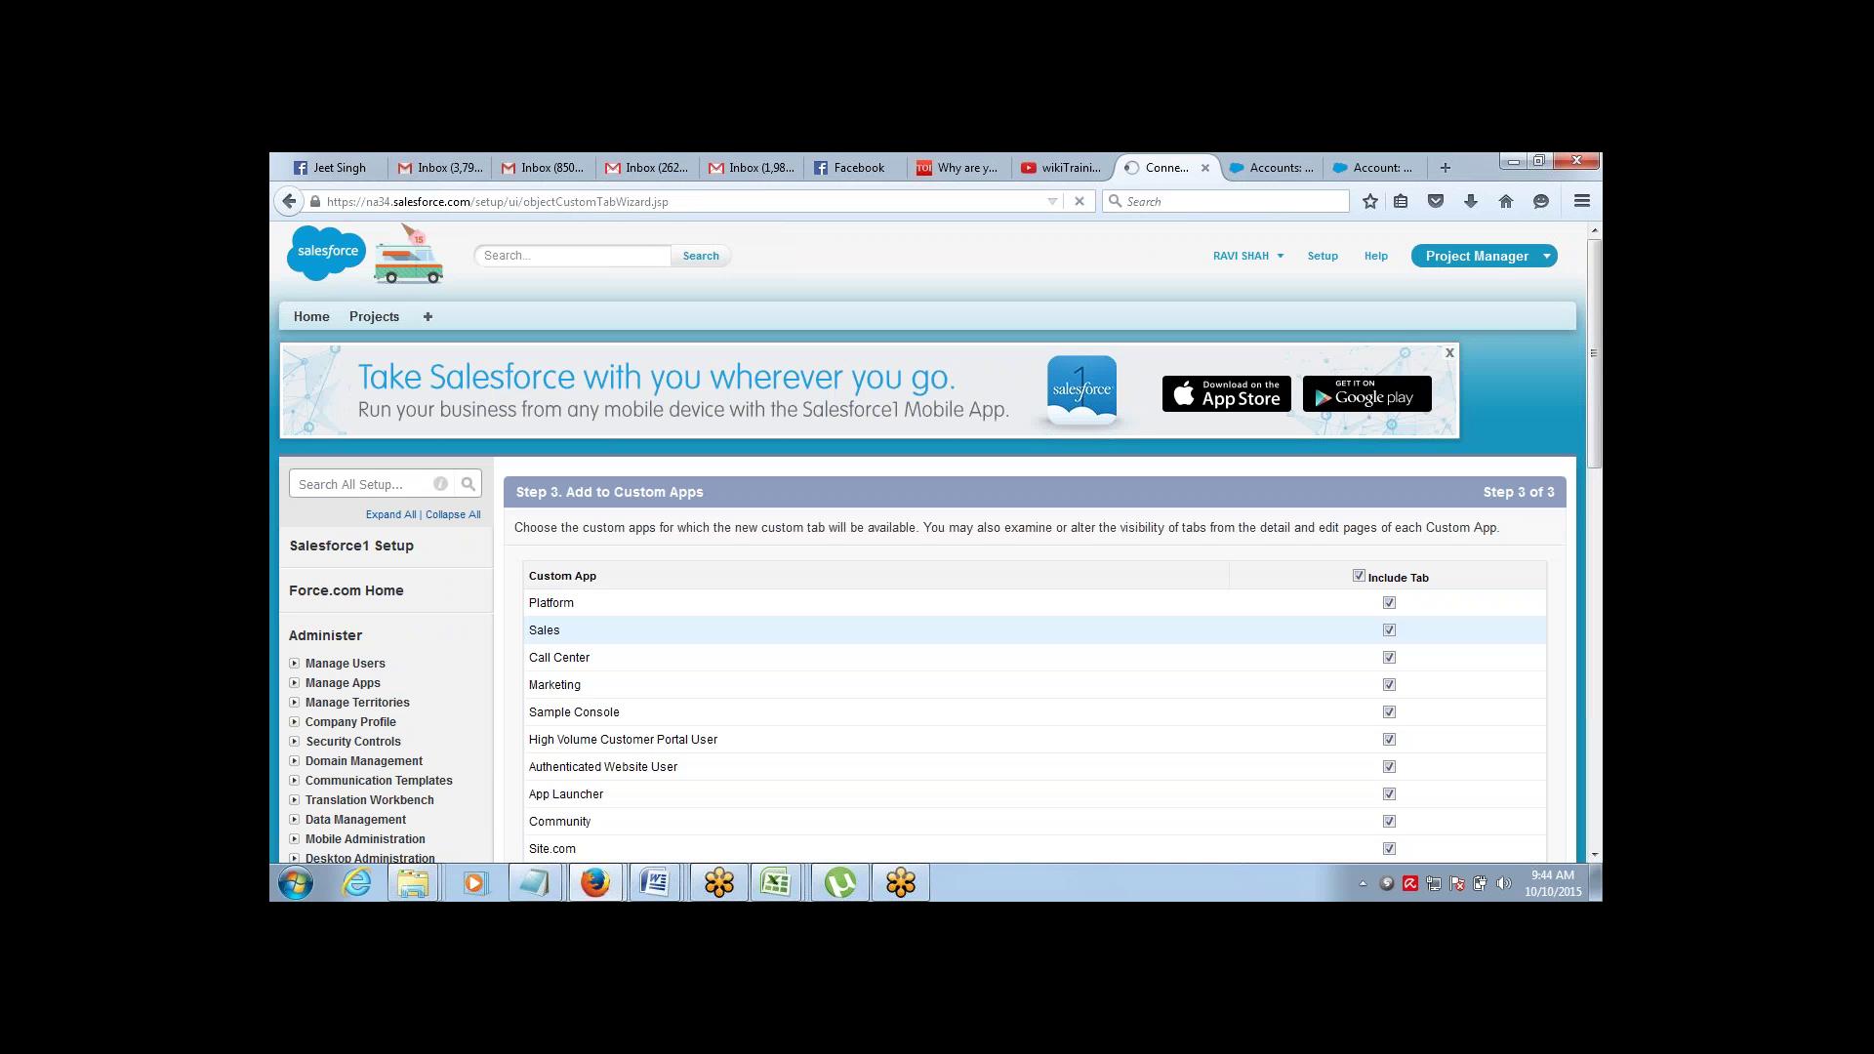
left_click(1359, 576)
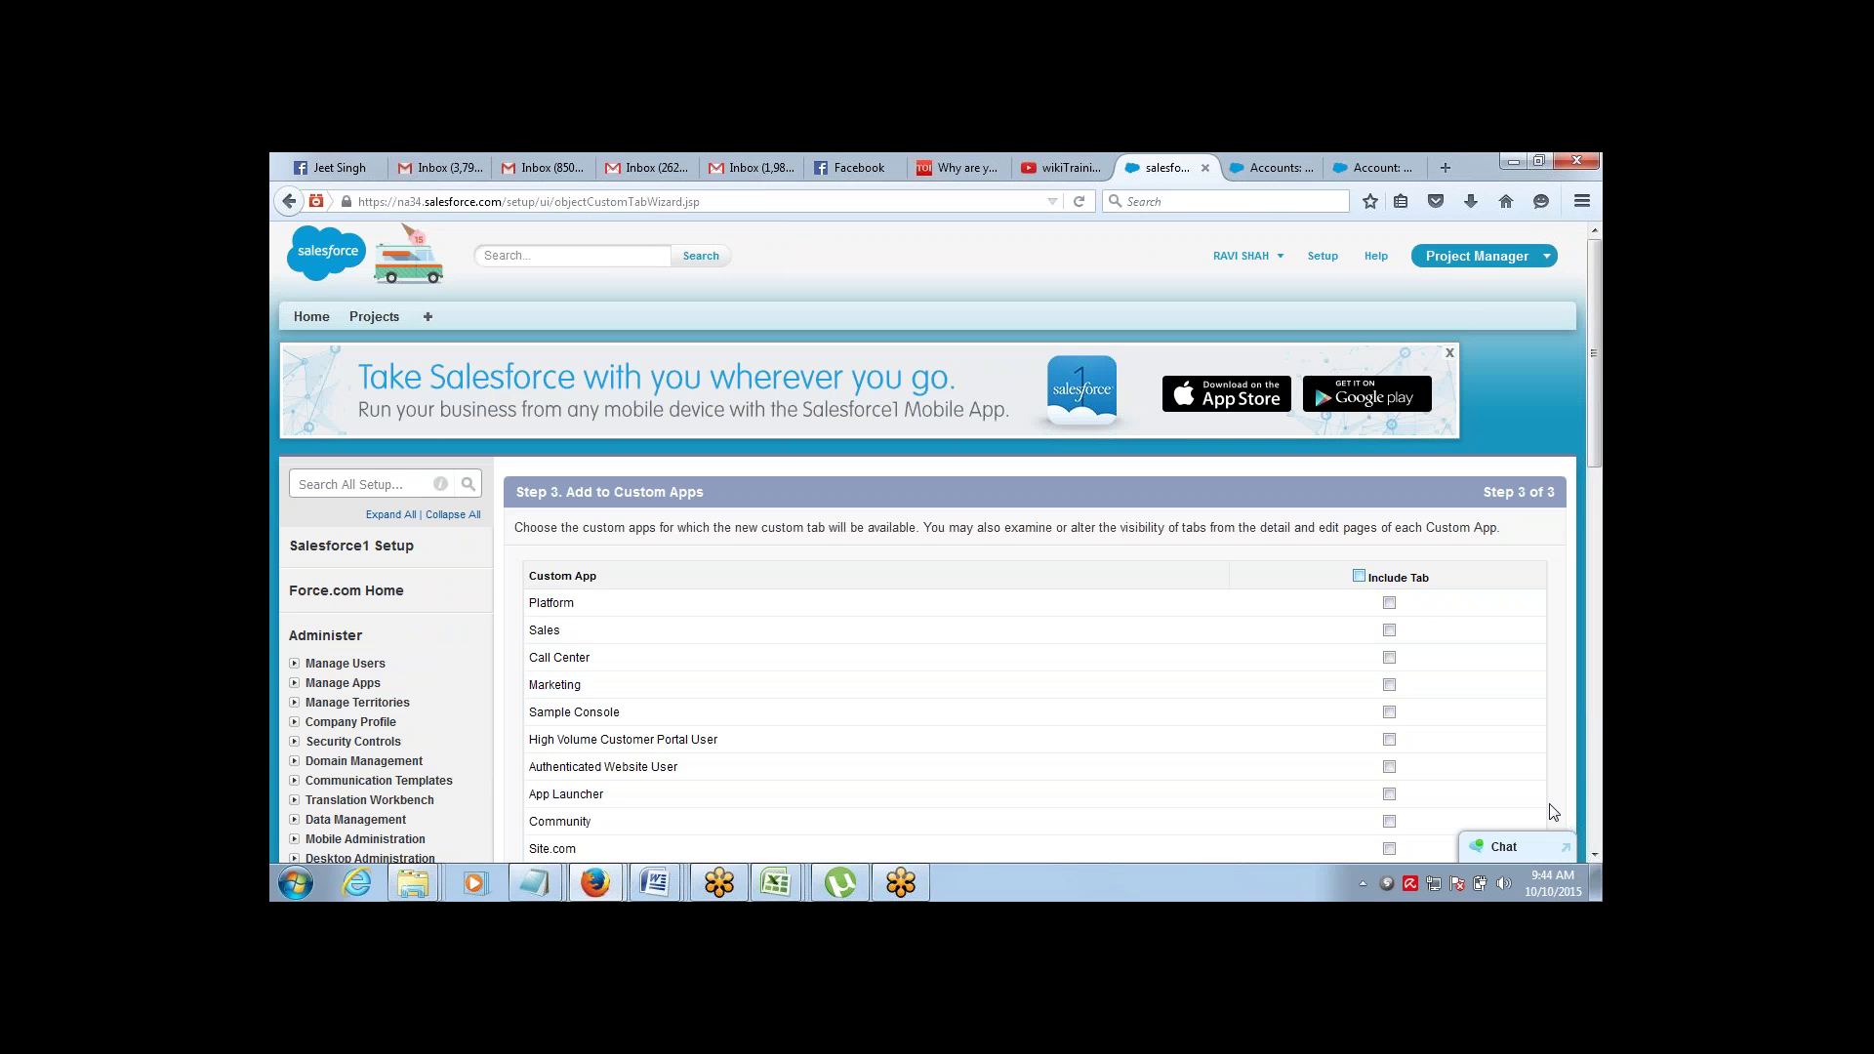
scroll(1594, 859, "down", 3)
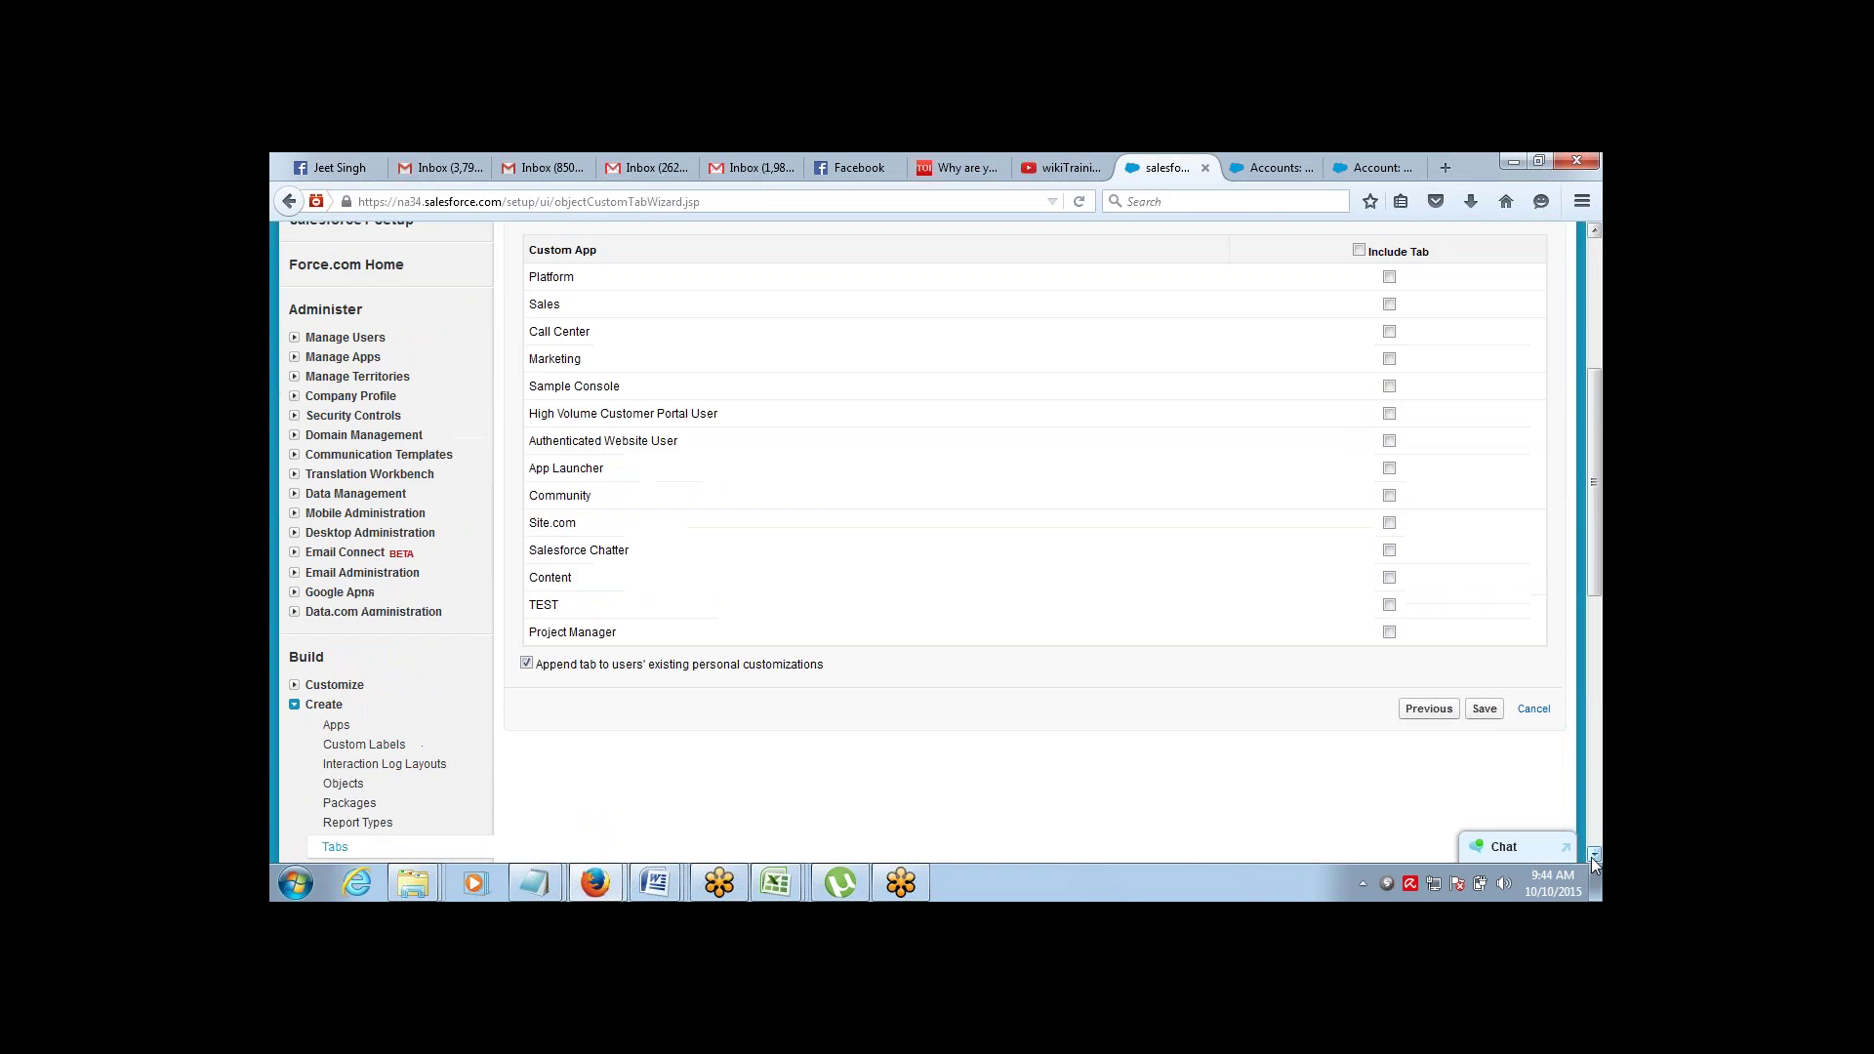
left_click(1390, 633)
left_click(1484, 708)
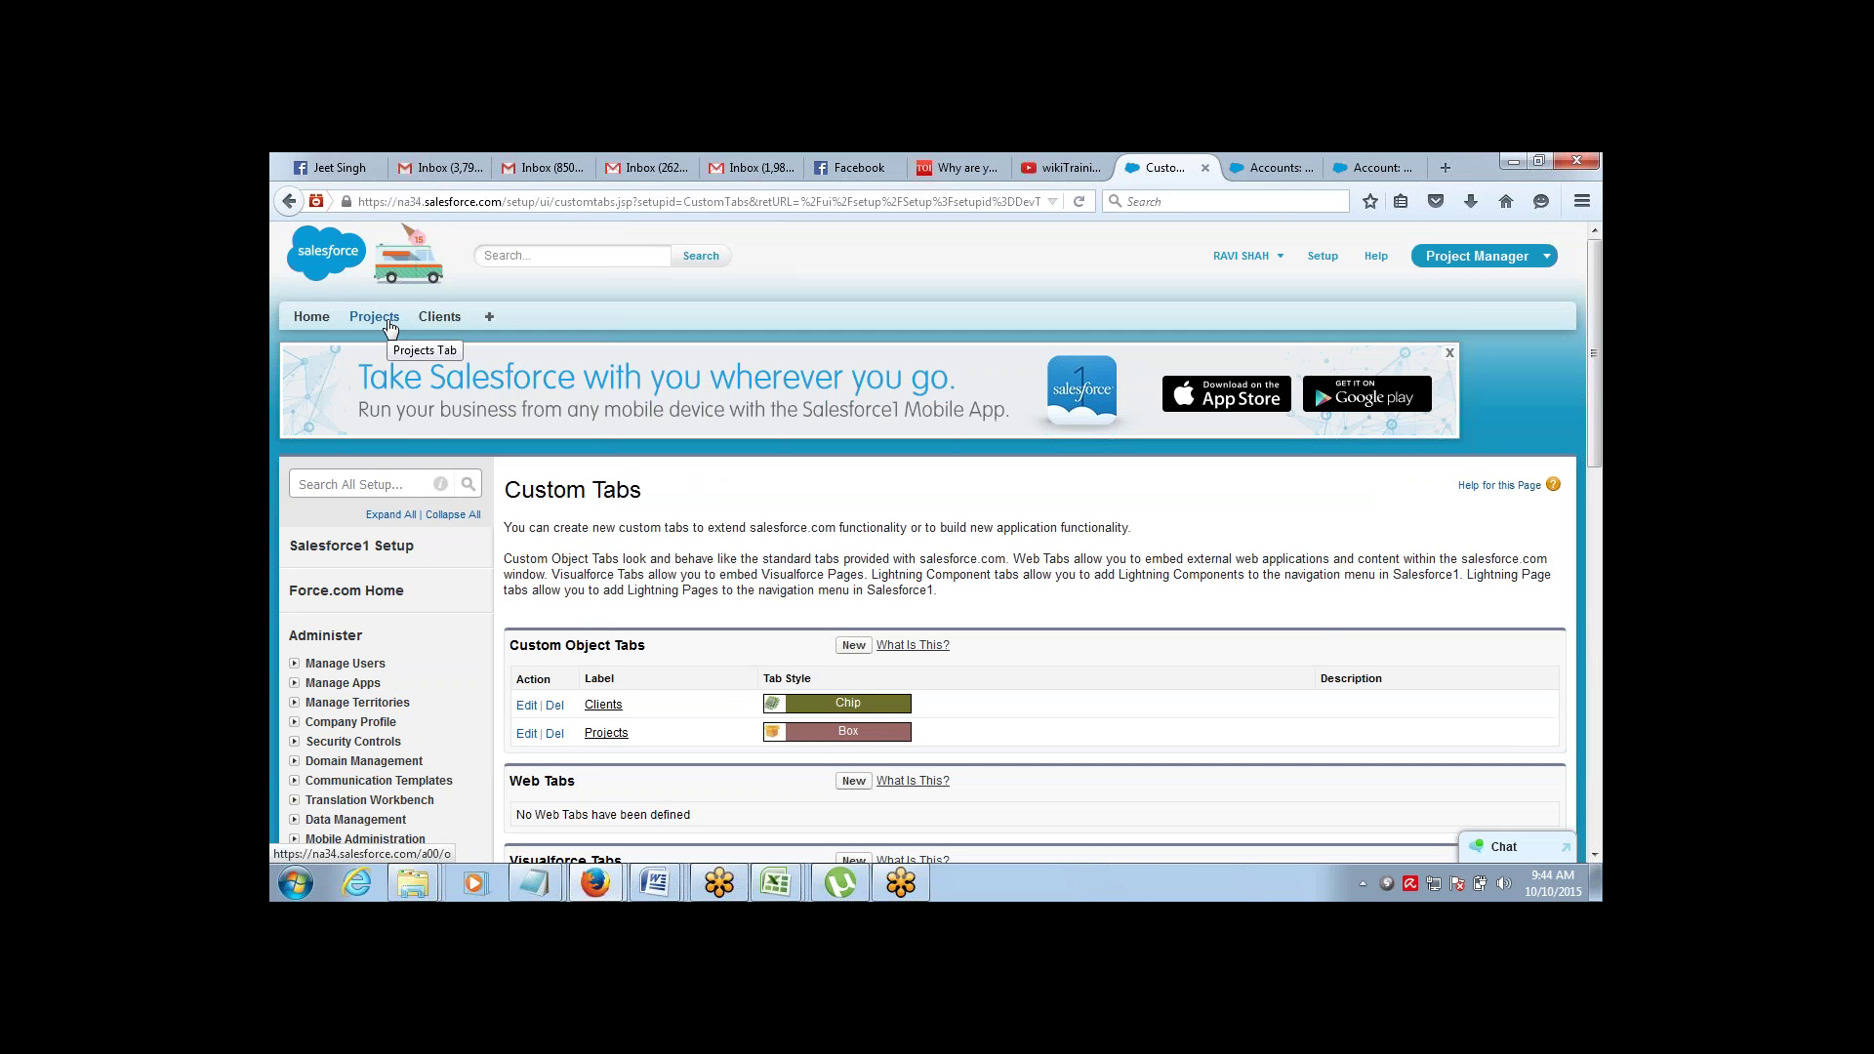
Review the object field lists in the Book8 Excel workbook and open a blank New Project form in Salesforce
left_click(776, 884)
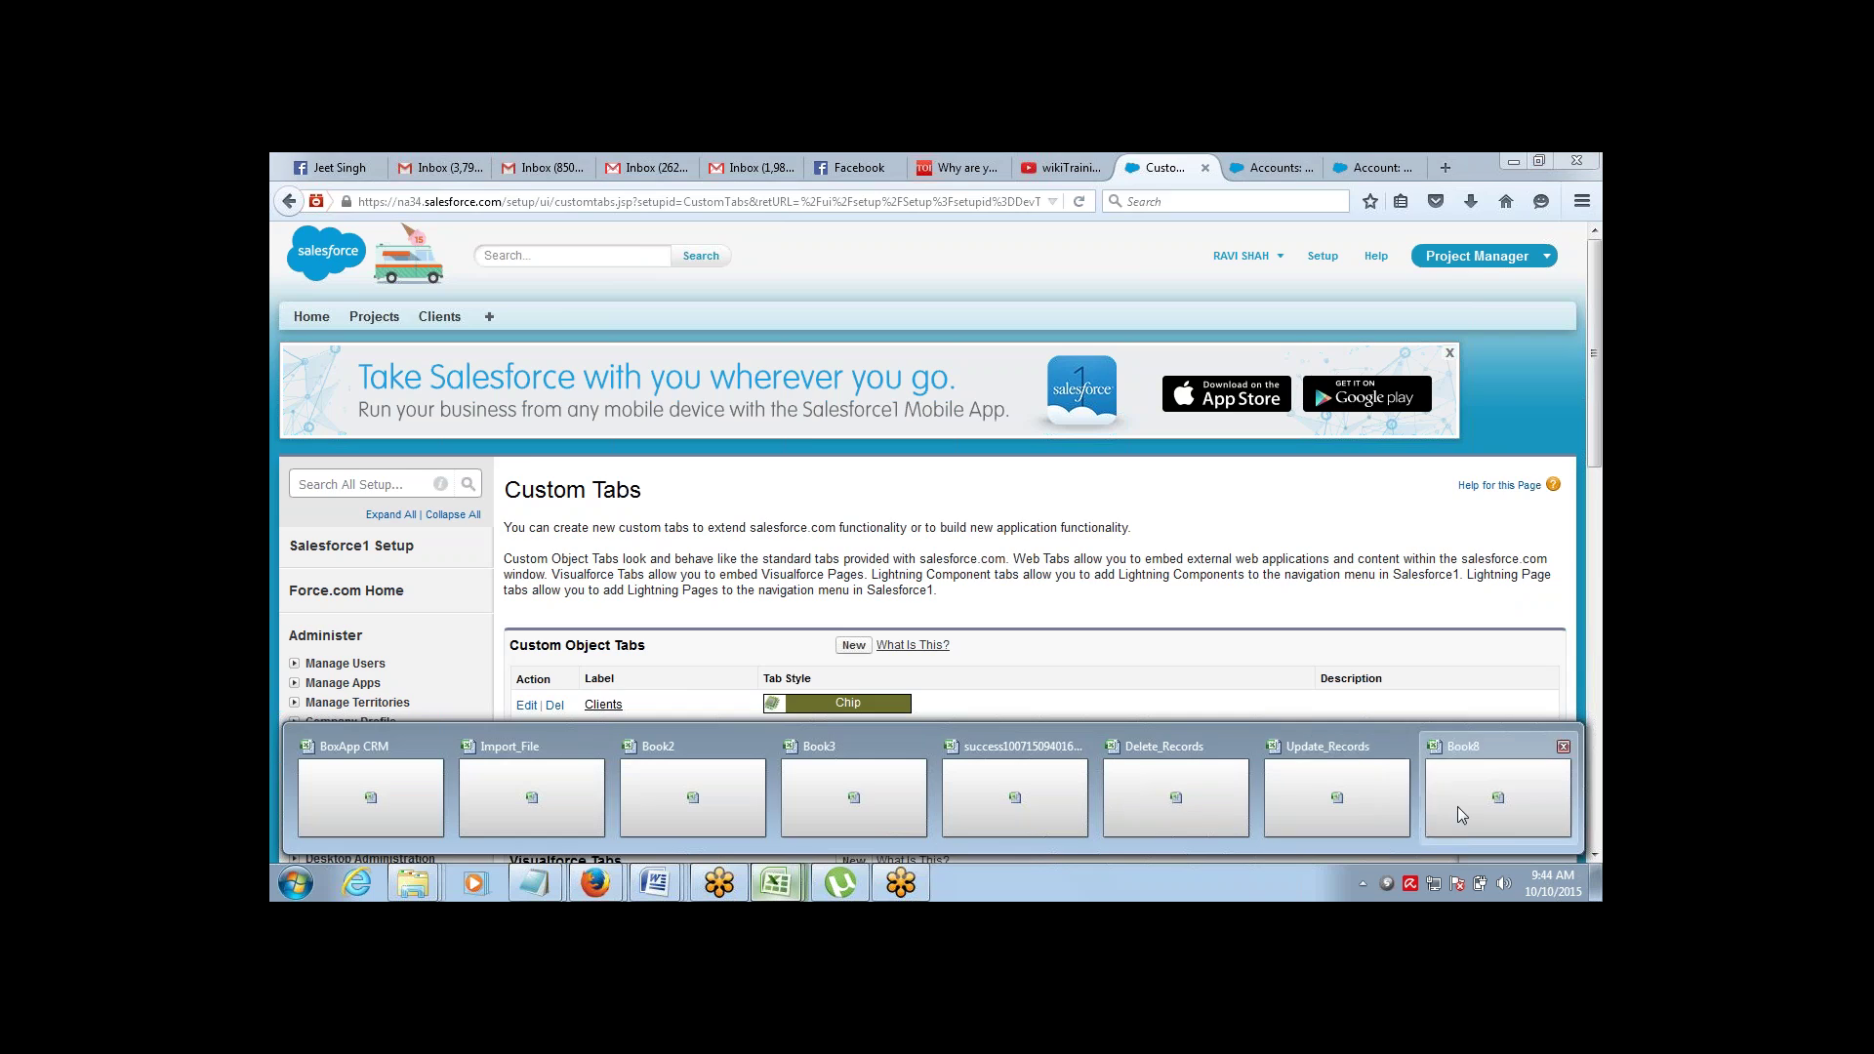
left_click(1461, 814)
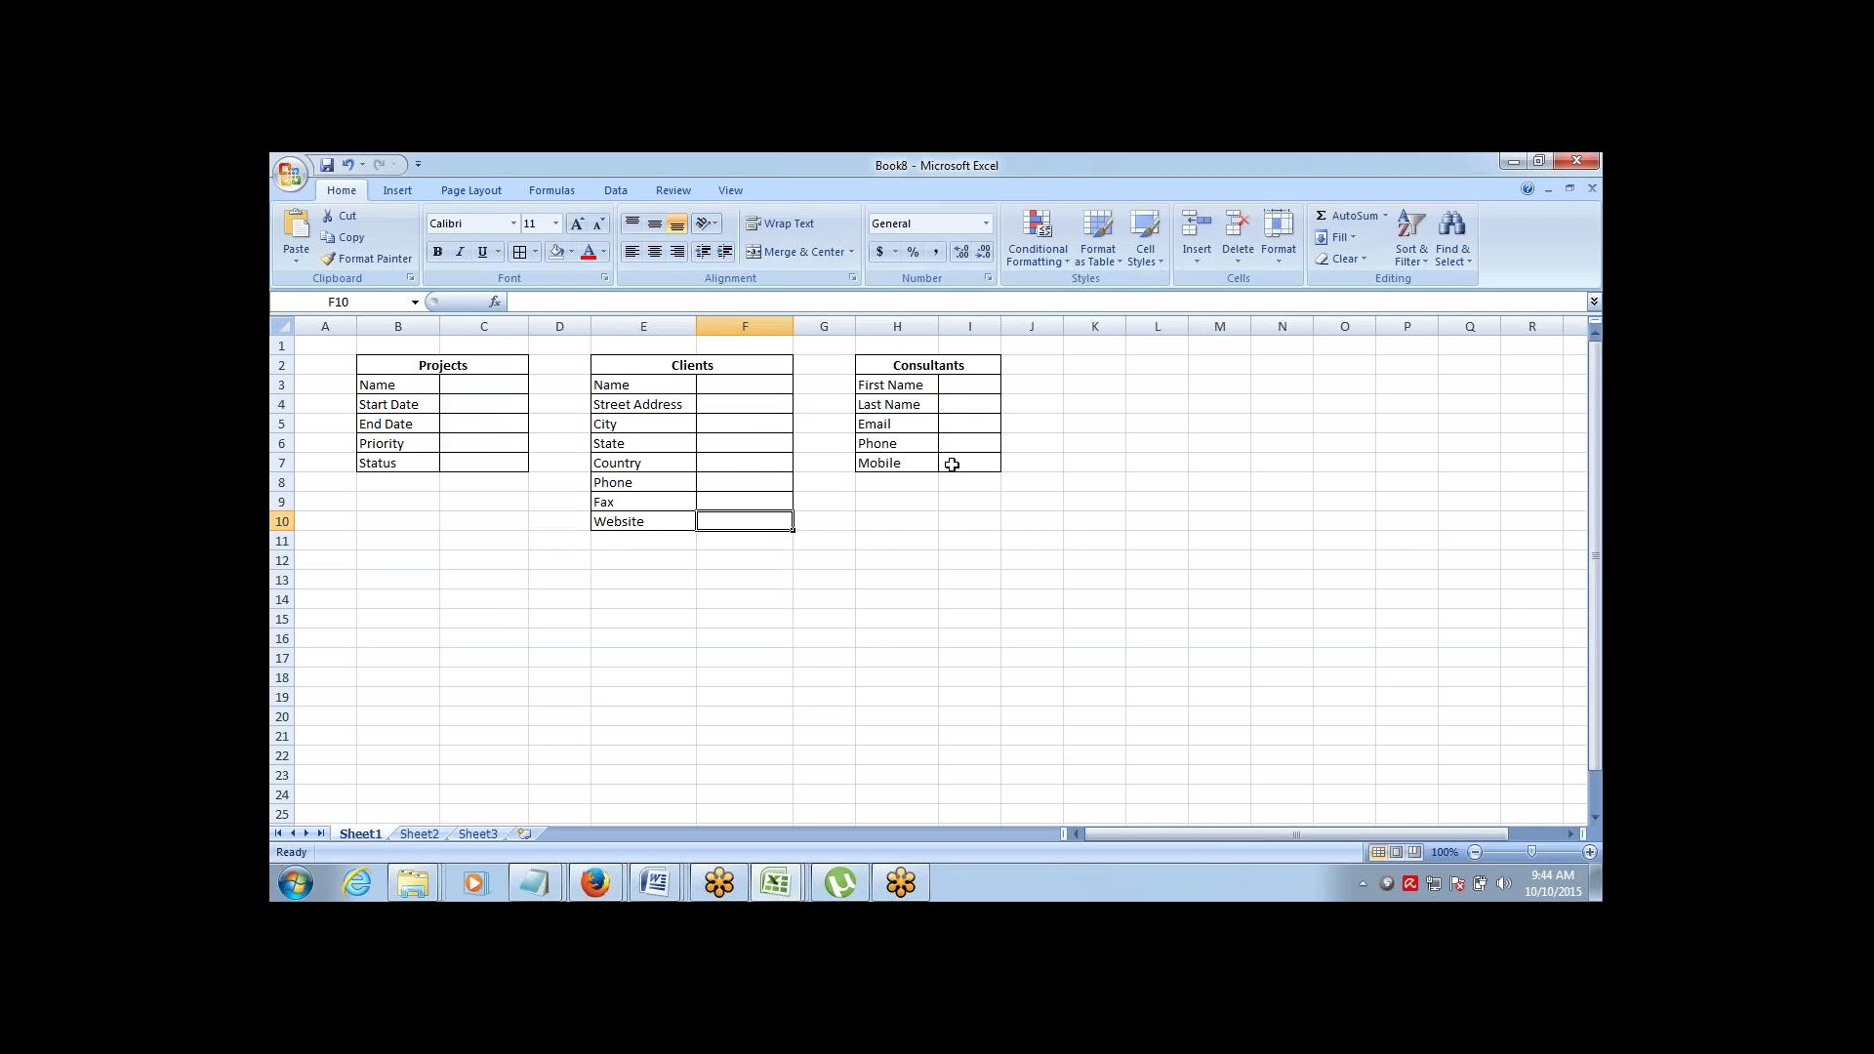
key("alt+Tab")
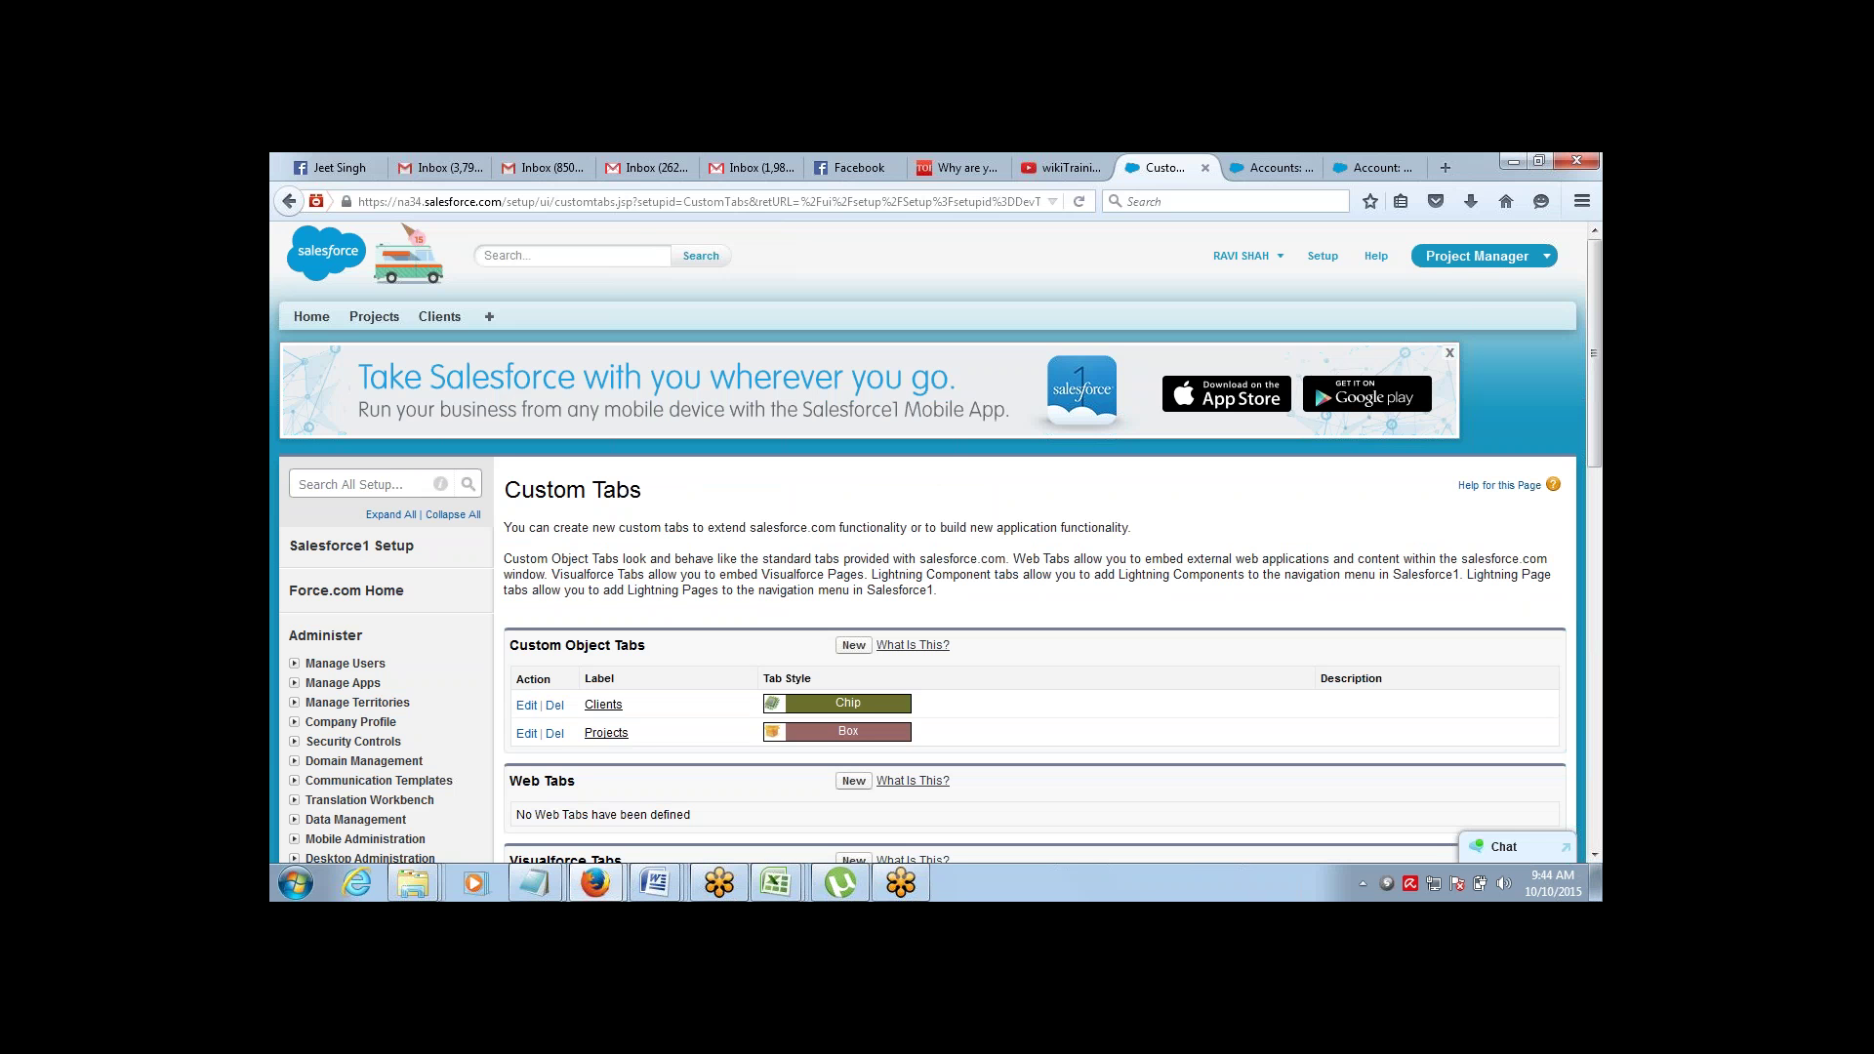
left_click(378, 318)
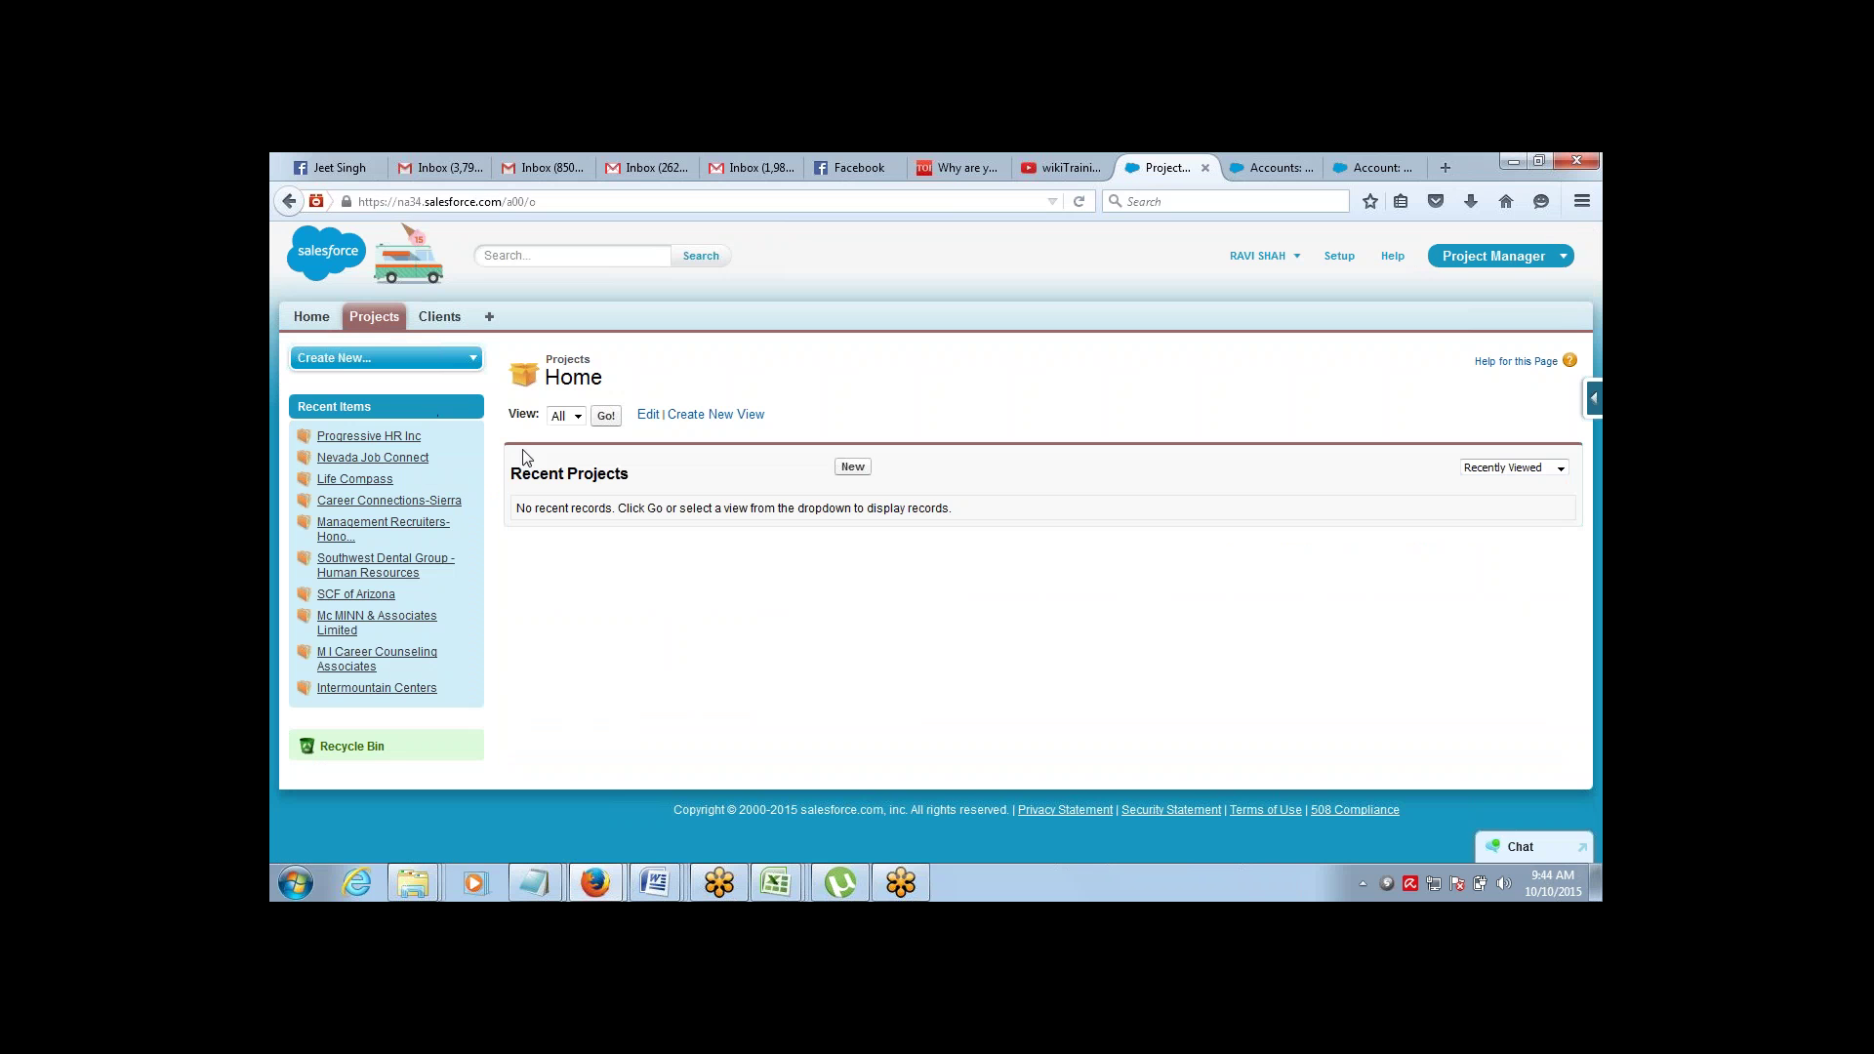
left_click(854, 468)
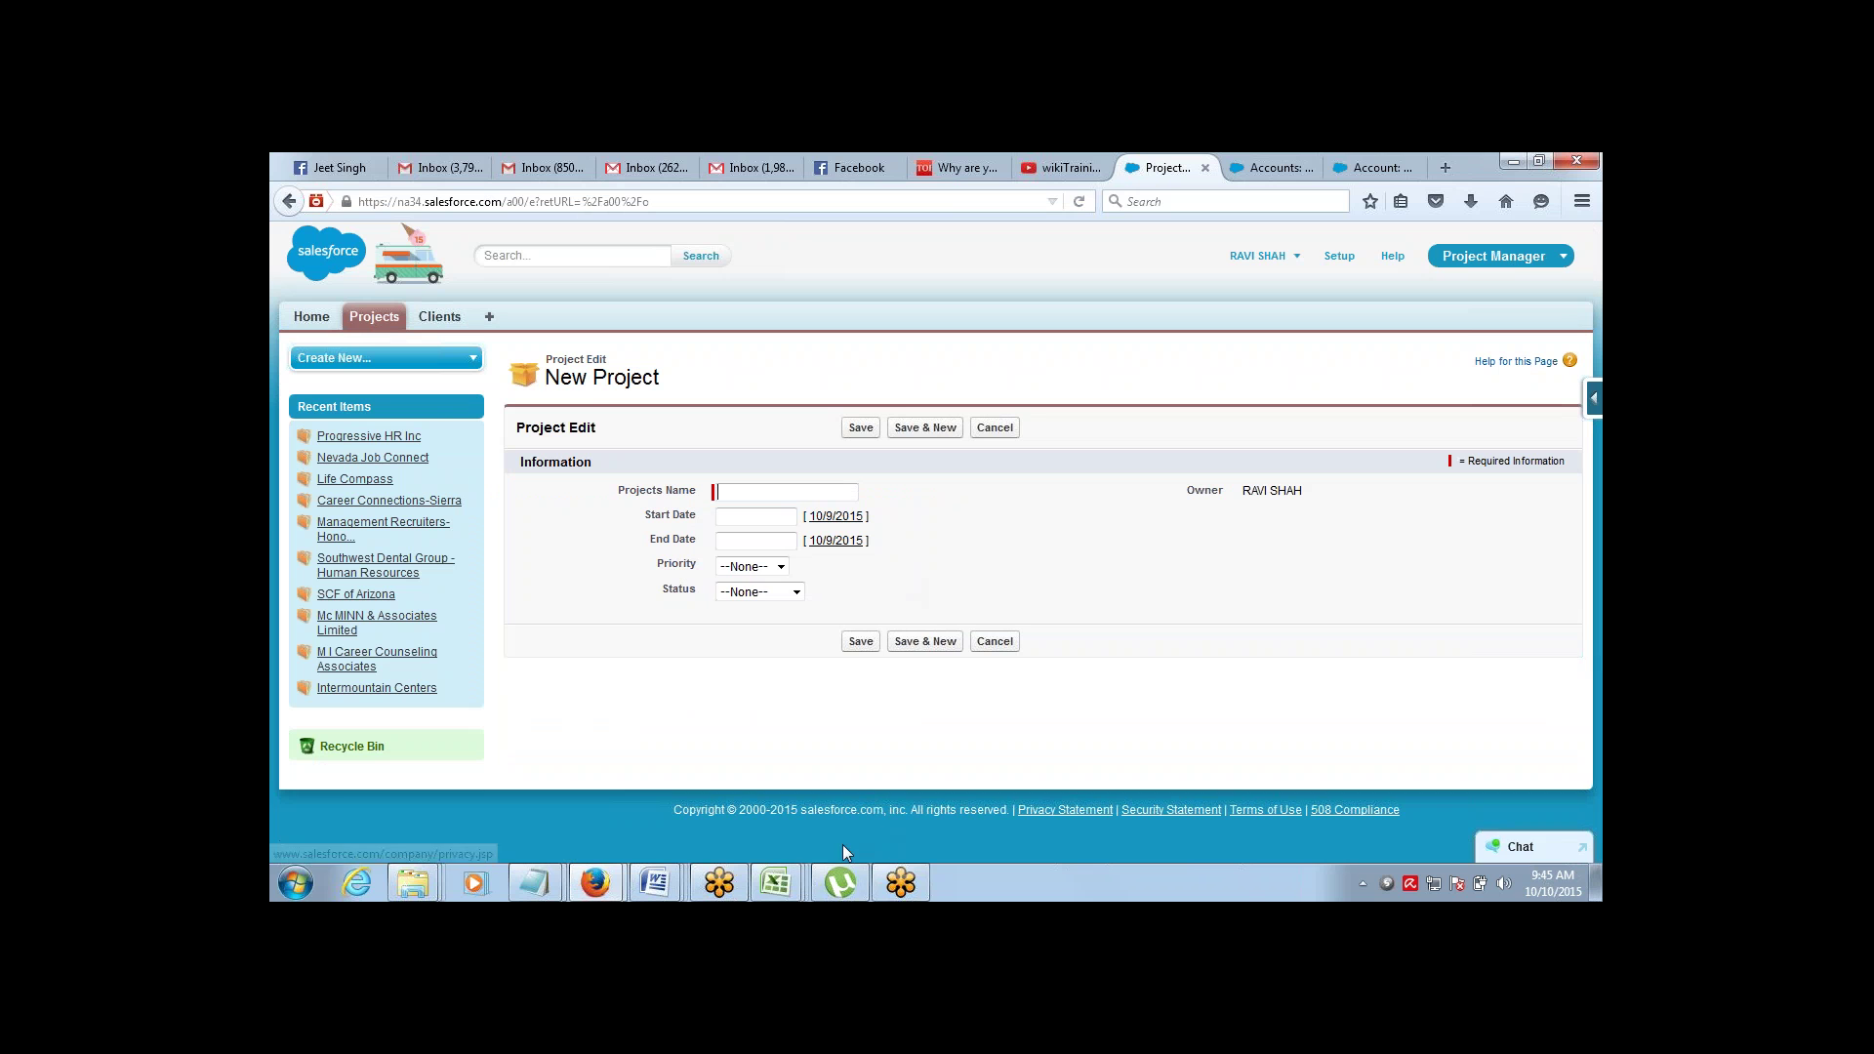
Switch to the Book8 workbook in Excel and add Client in cell B8, below Status in the Projects list
left_click(792, 881)
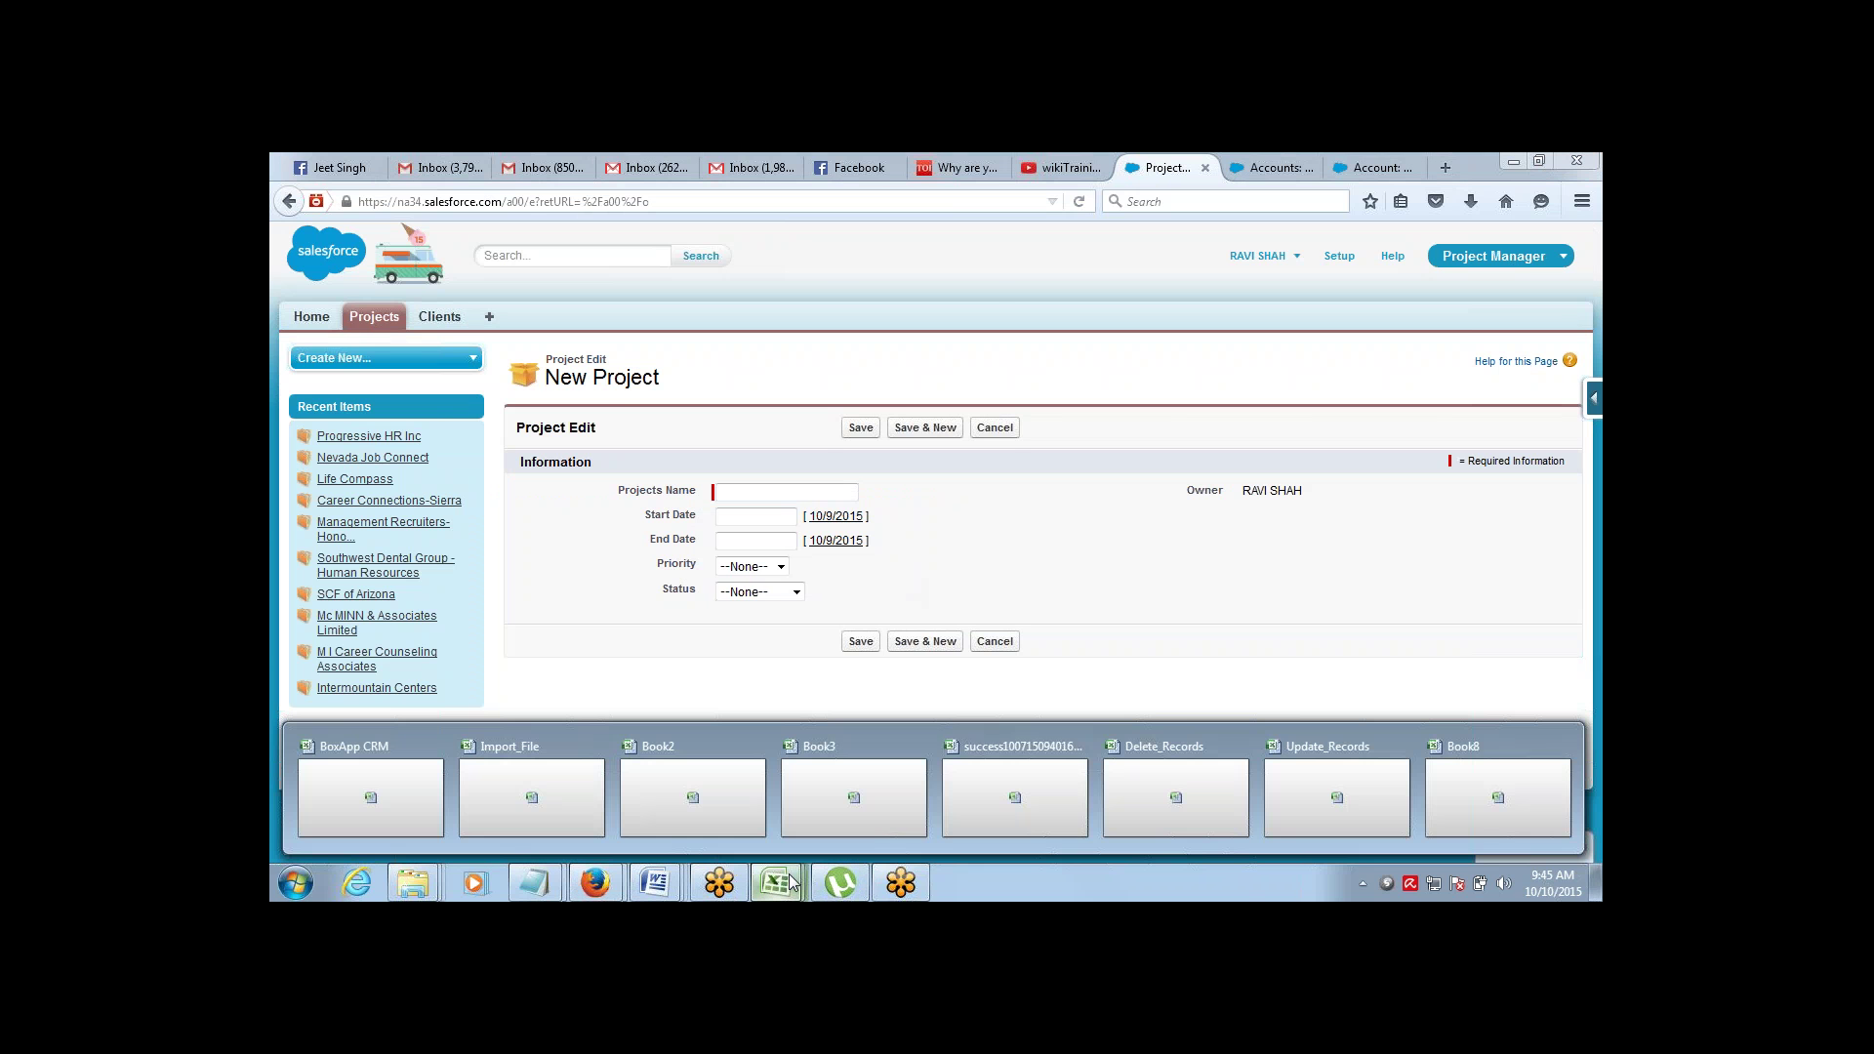
left_click(1492, 795)
key("Return")
key("Left")
key("Left")
key("Left")
key("Left")
key("Left")
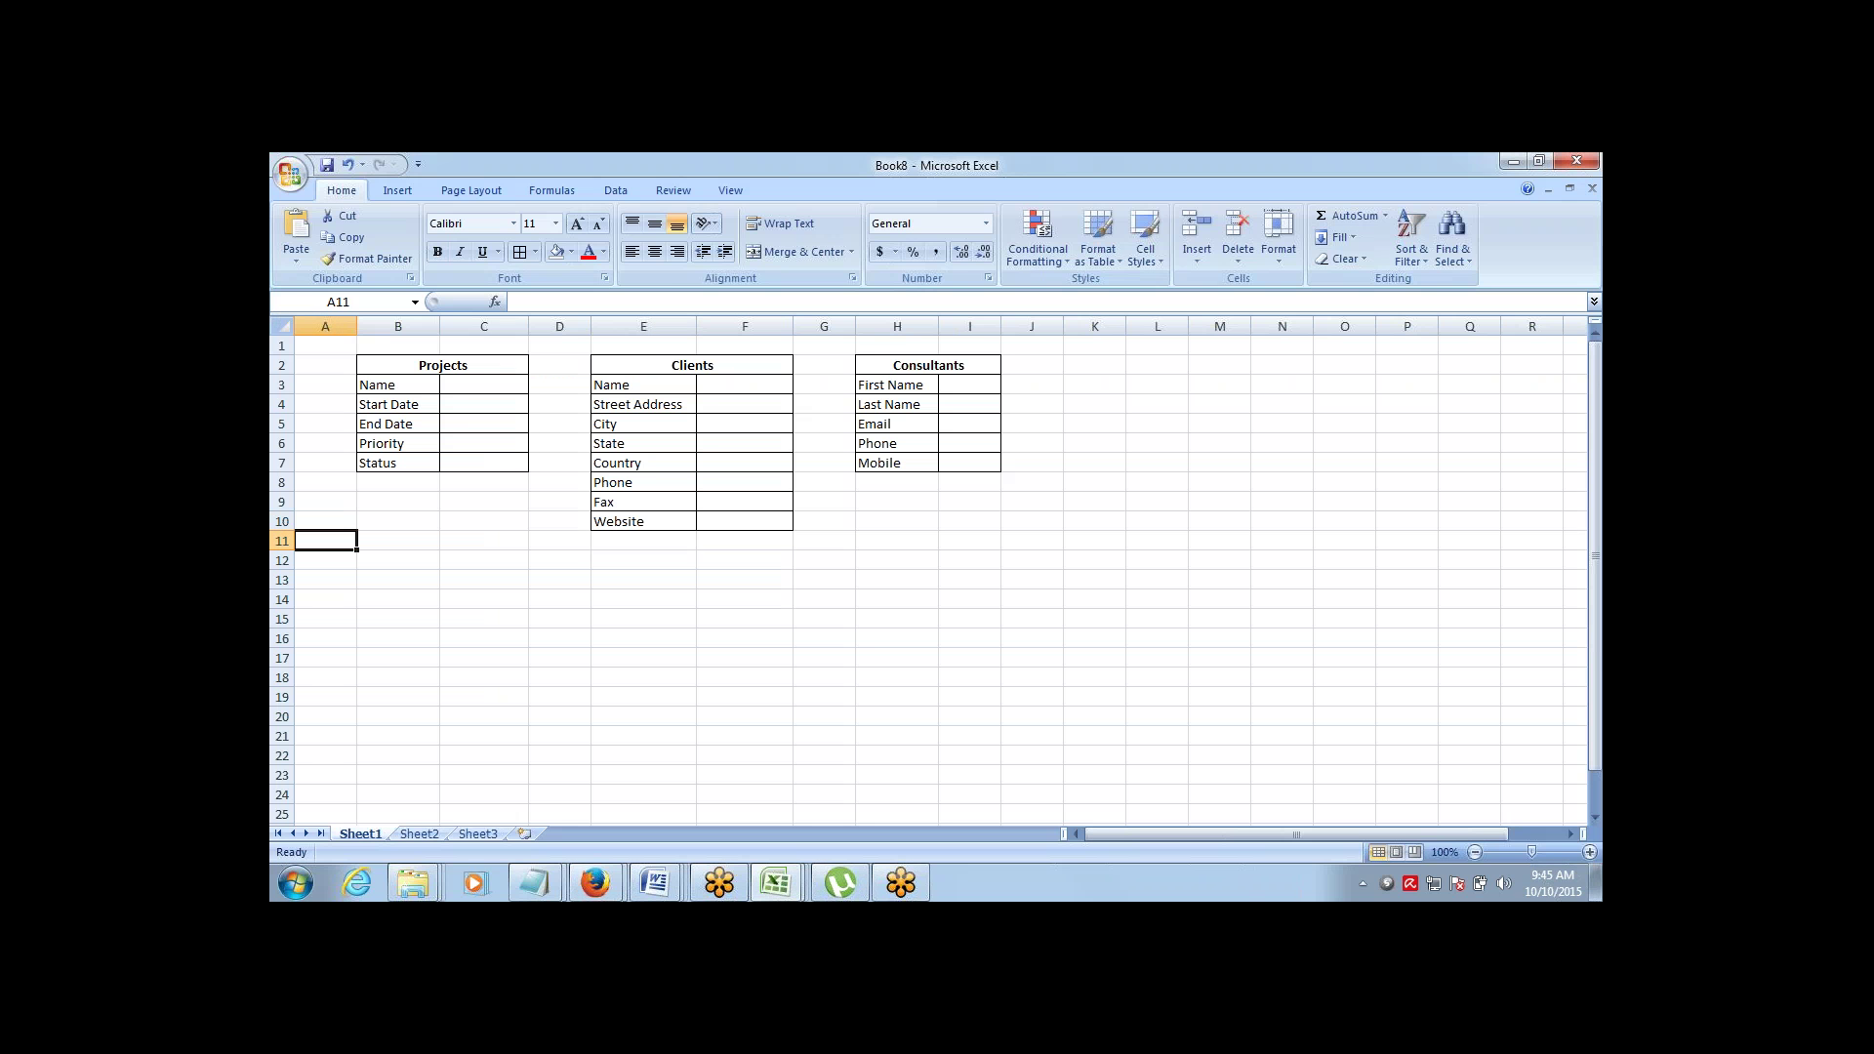
key("Up")
key("Up")
key("Up")
key("Up")
key("Right")
key("Down")
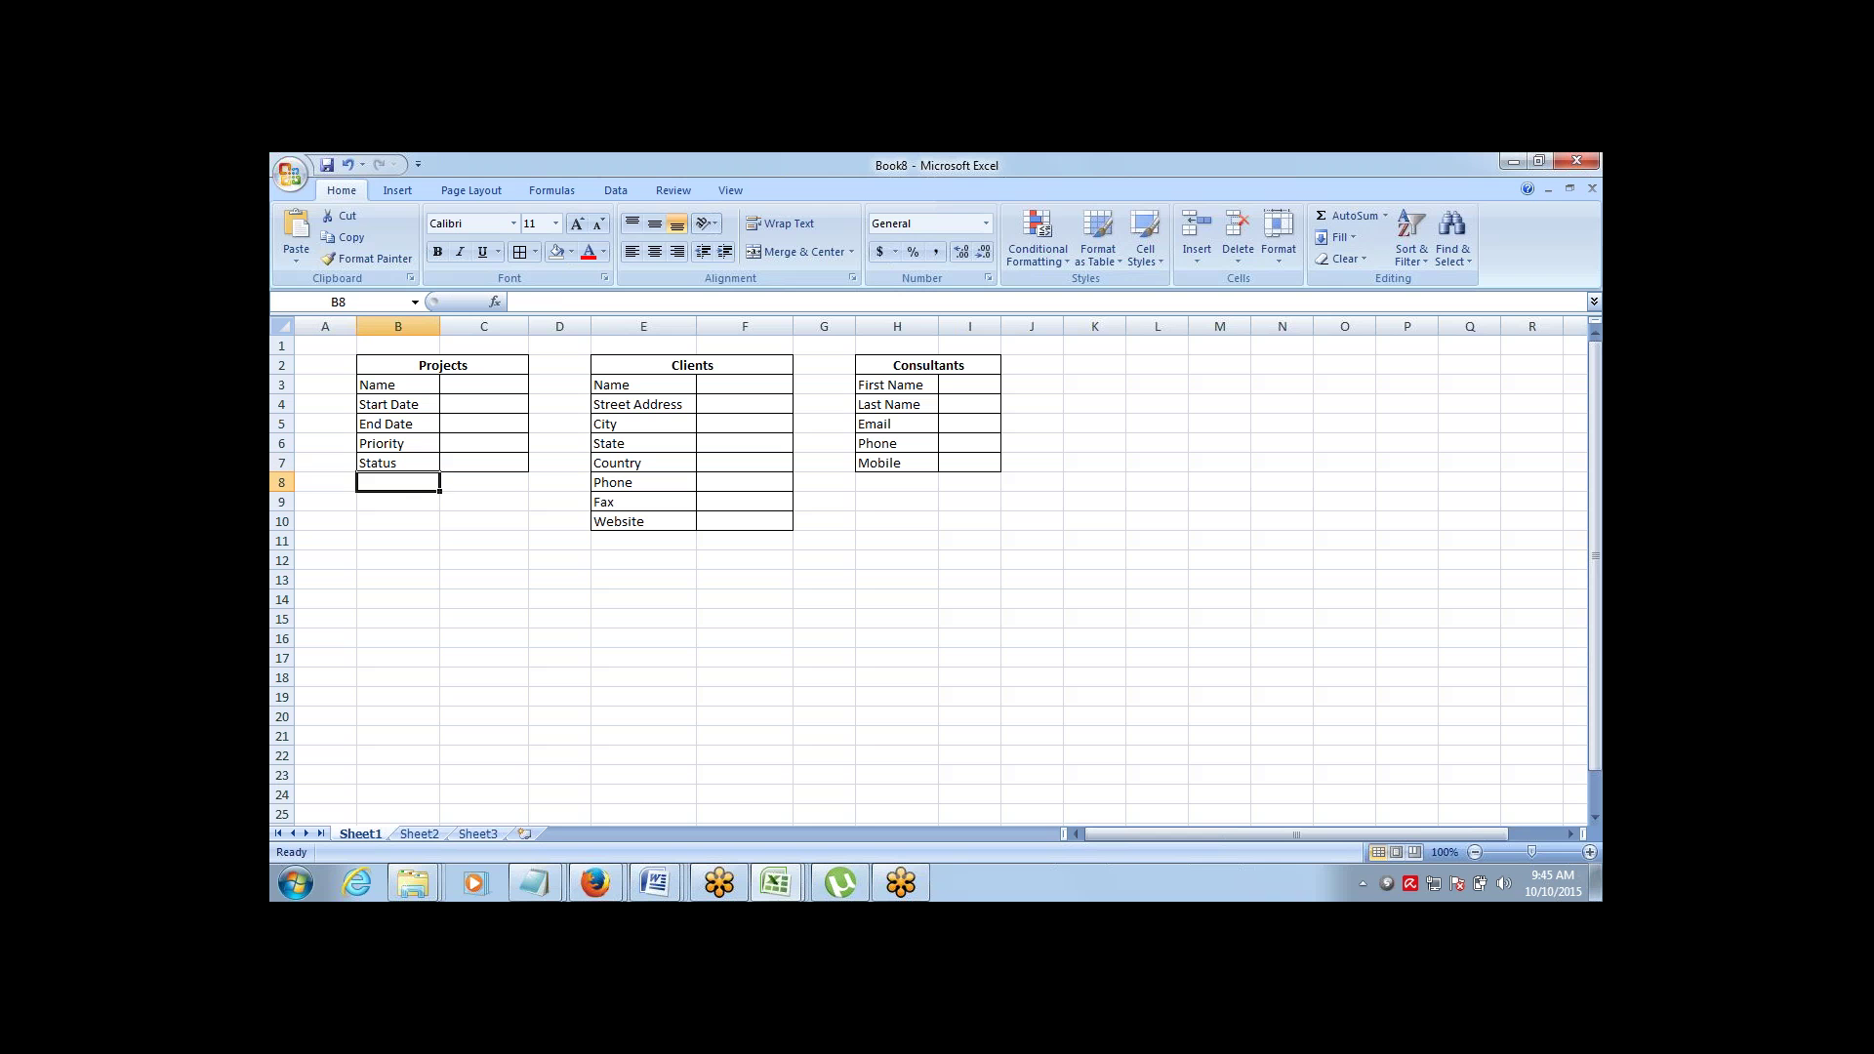
type("Client")
key("Right")
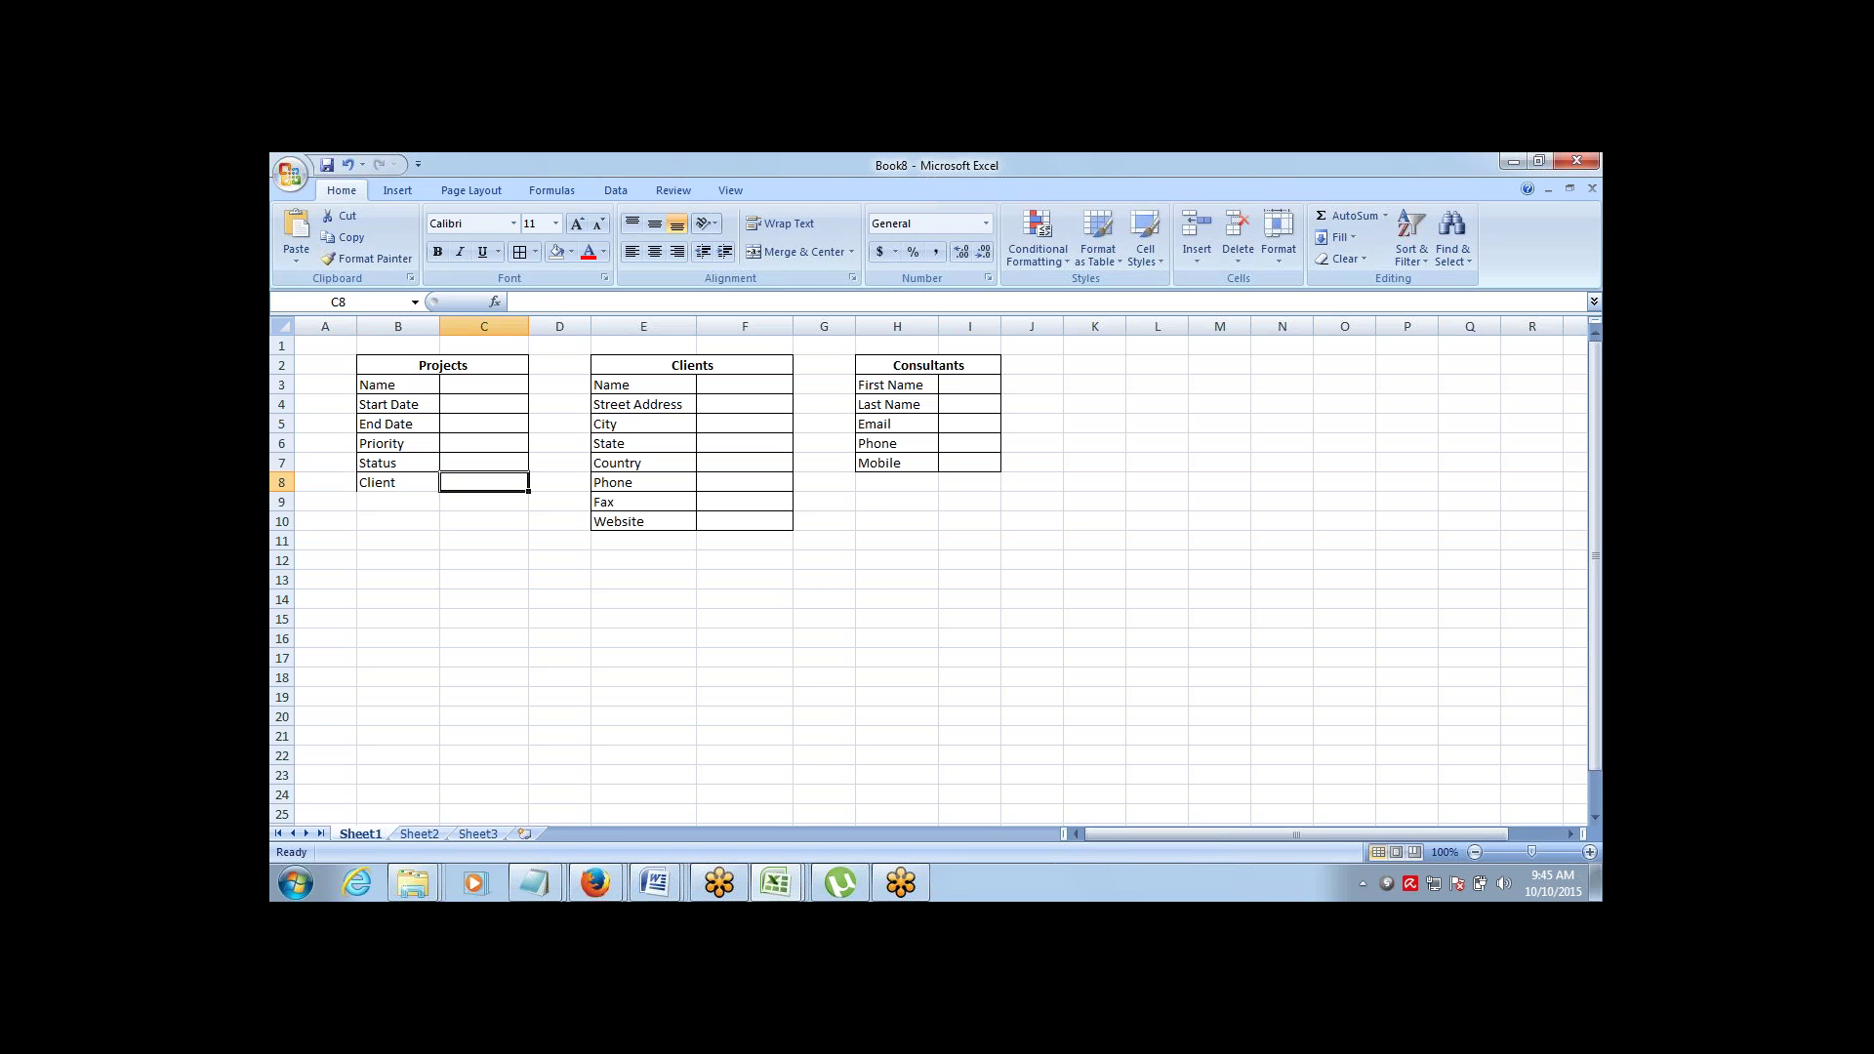
key("Left")
key("Right")
key("Left")
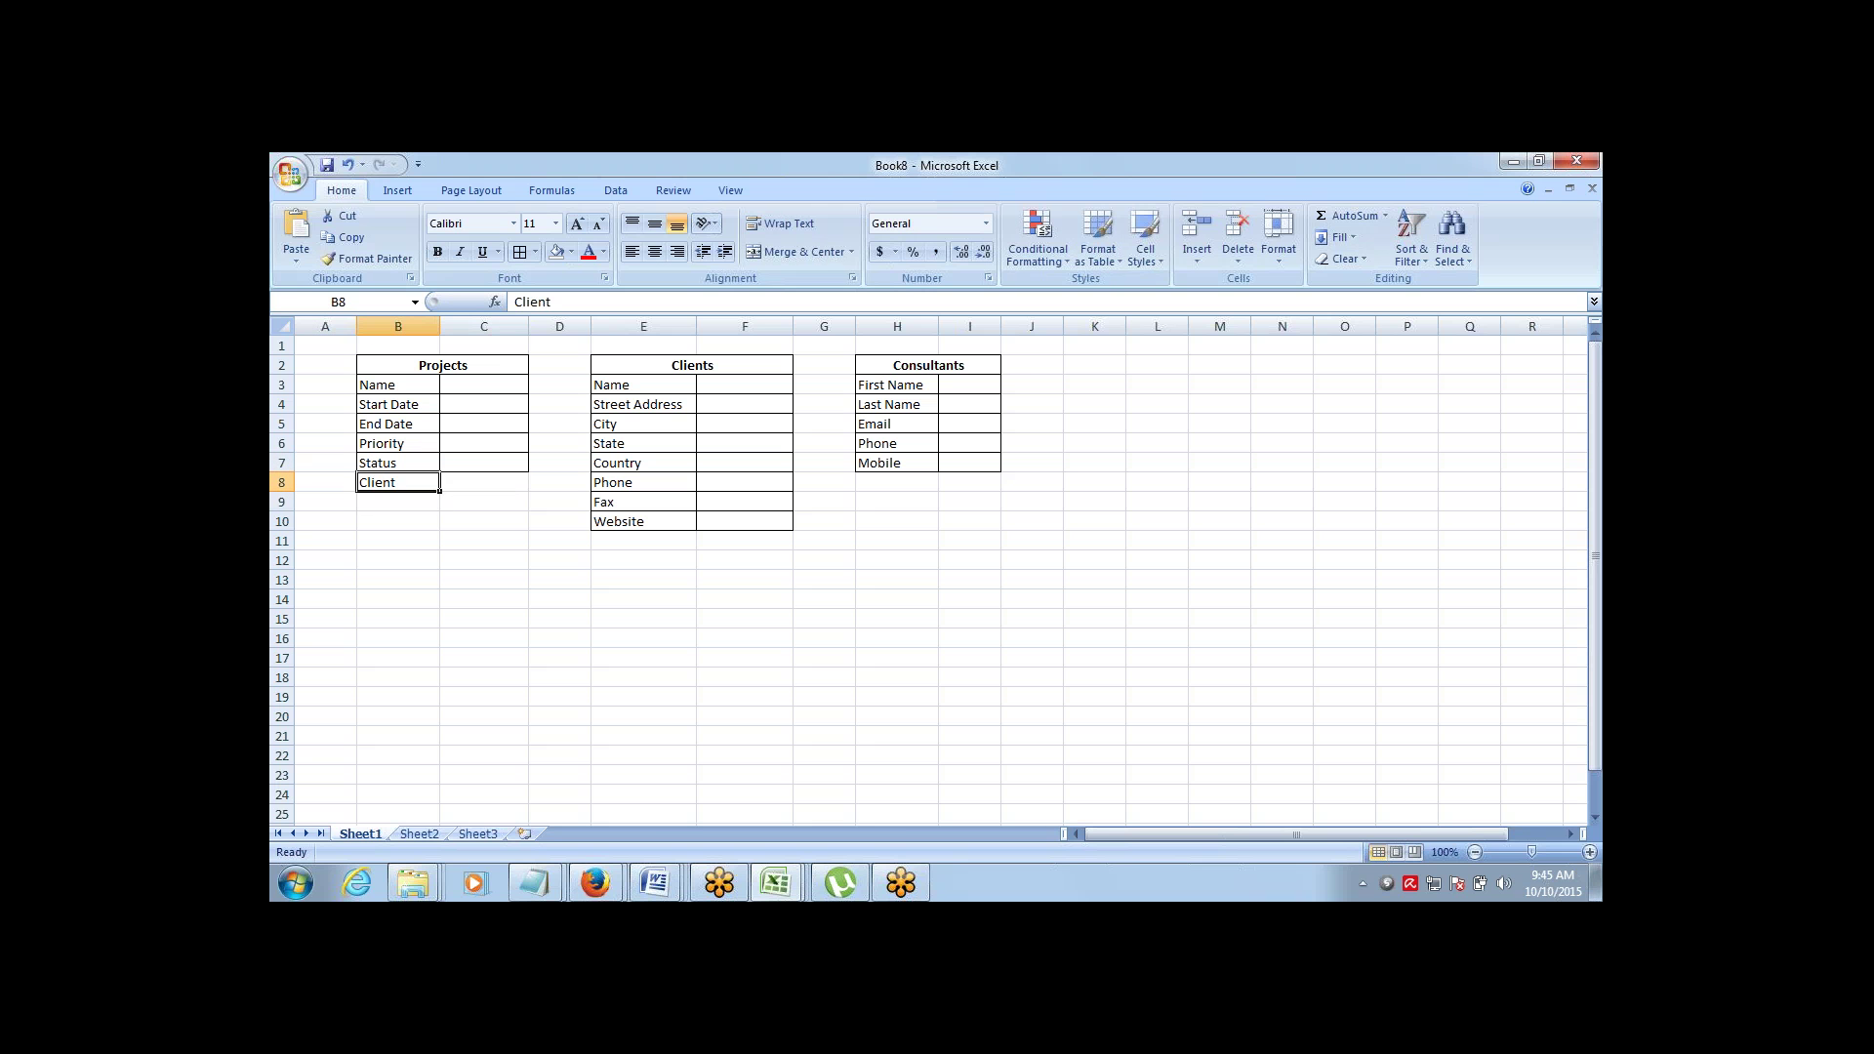
key("shift+Right")
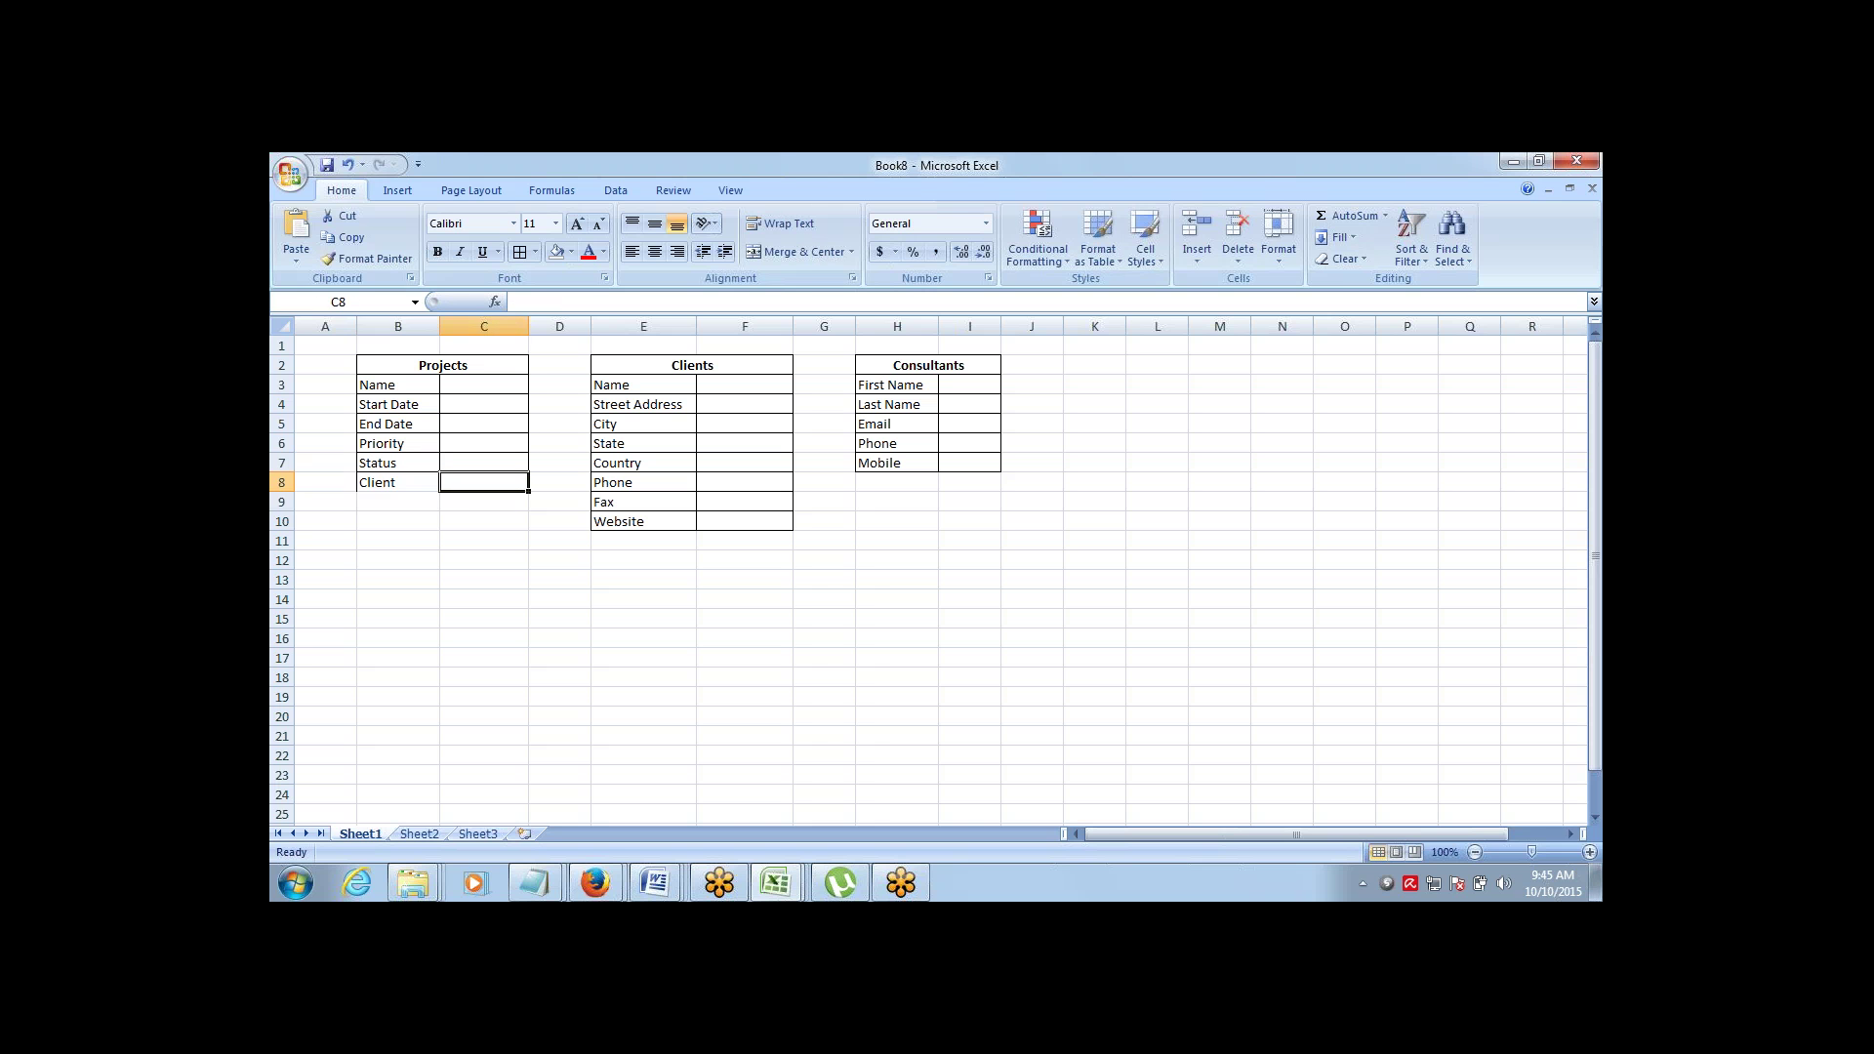
key("shift+Left")
key("shift+Right")
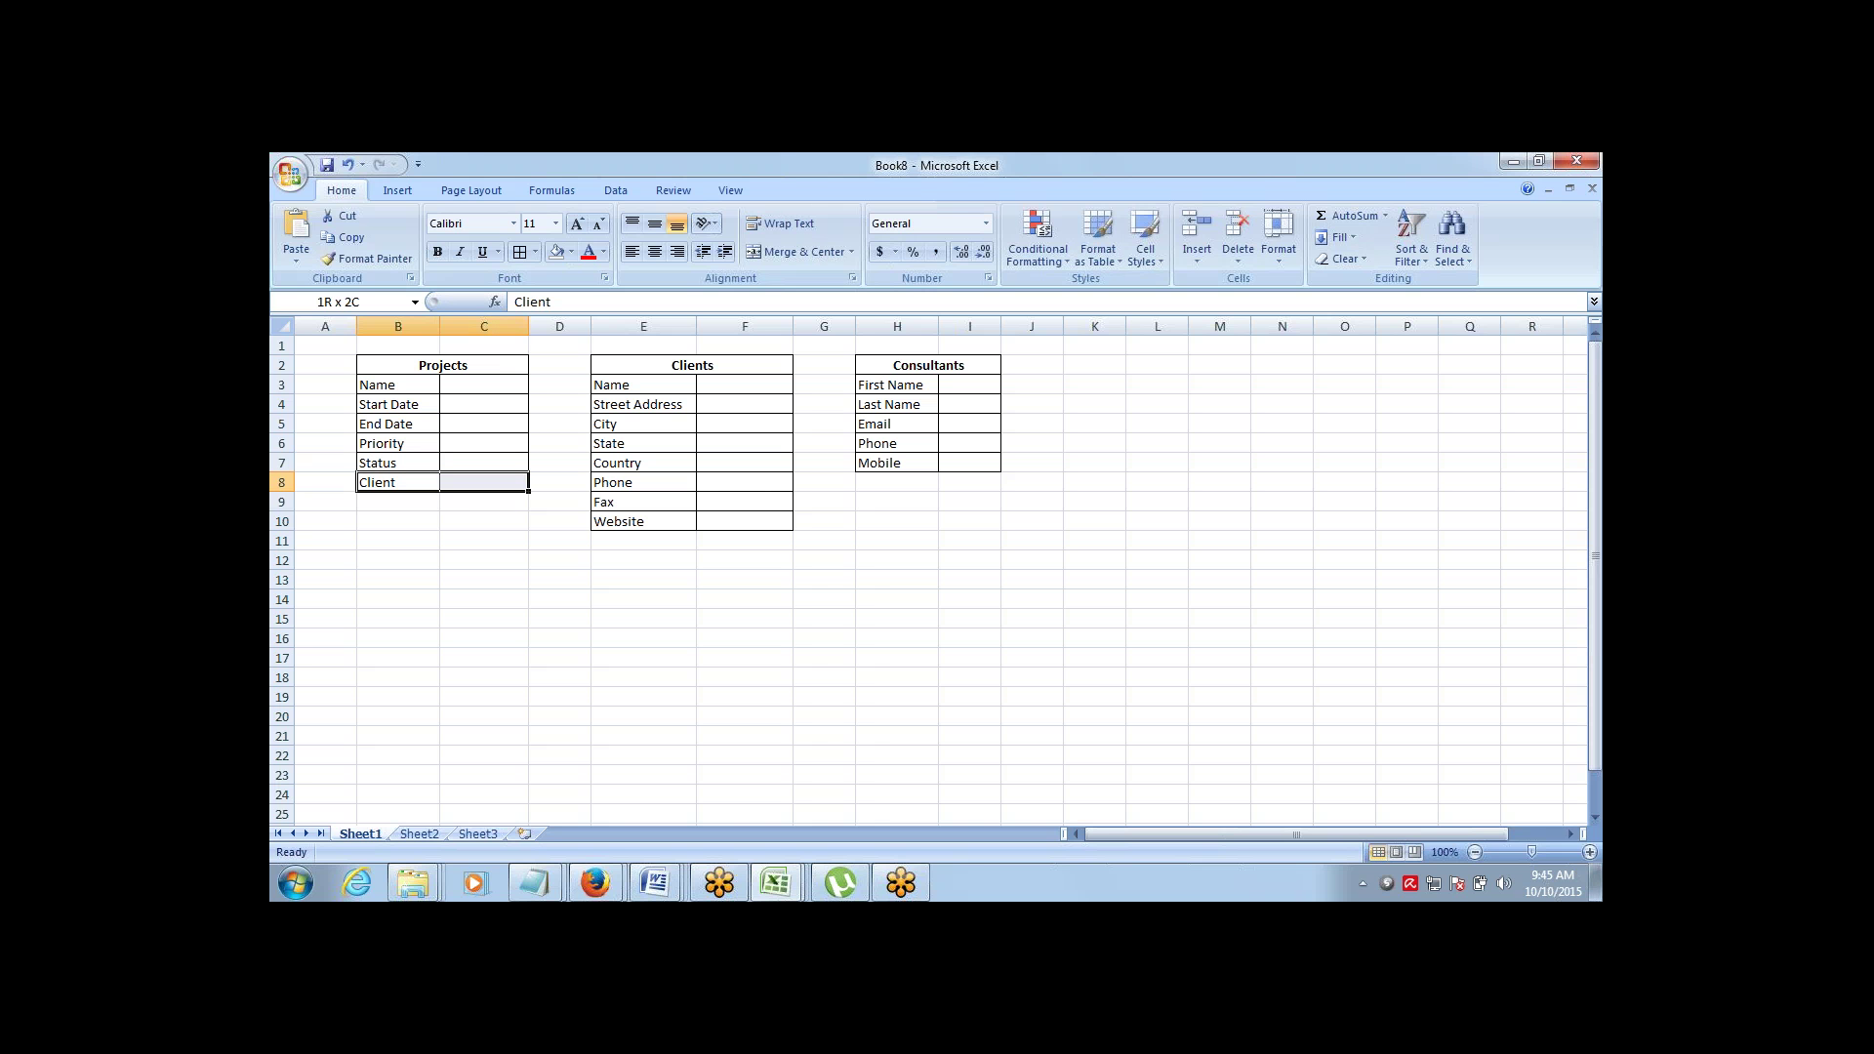
key("shift+Left")
key("Up")
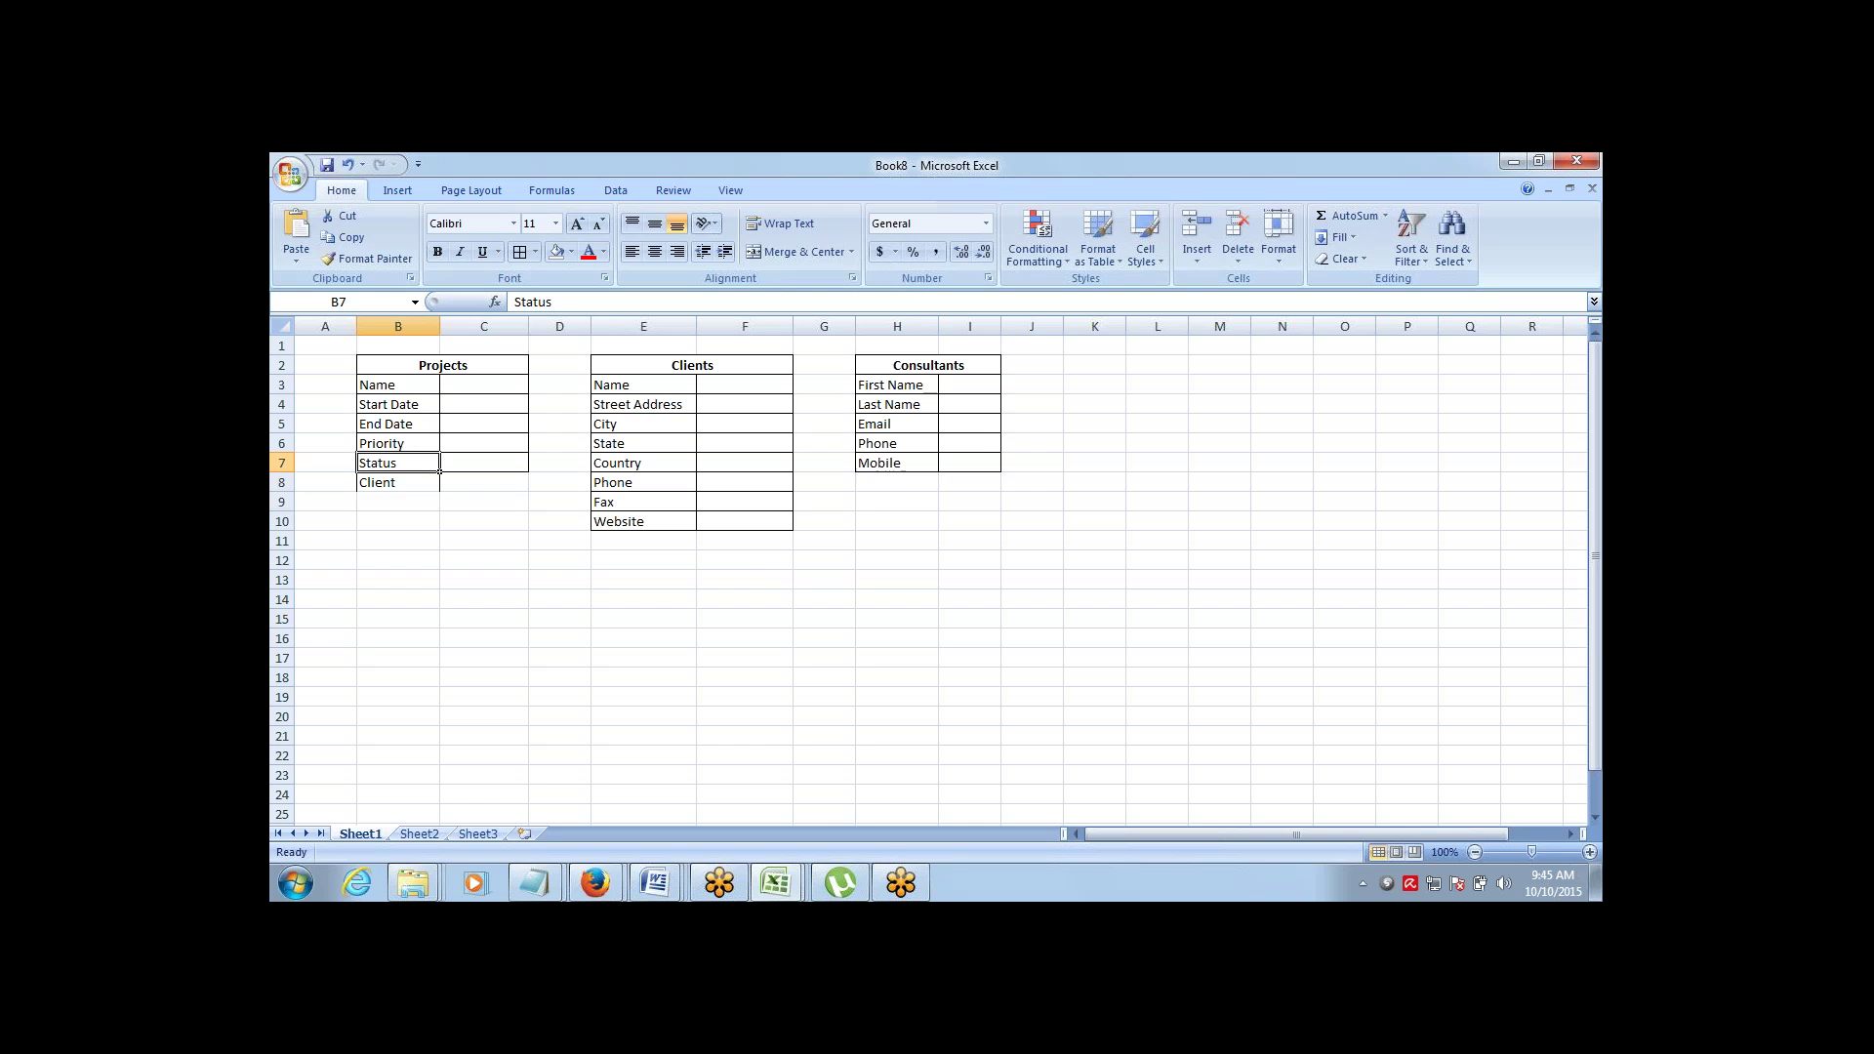
Compare the Projects list in the Excel planning sheet, including its Client entry, with the fields on Salesforce's New Project form
key("alt+Tab")
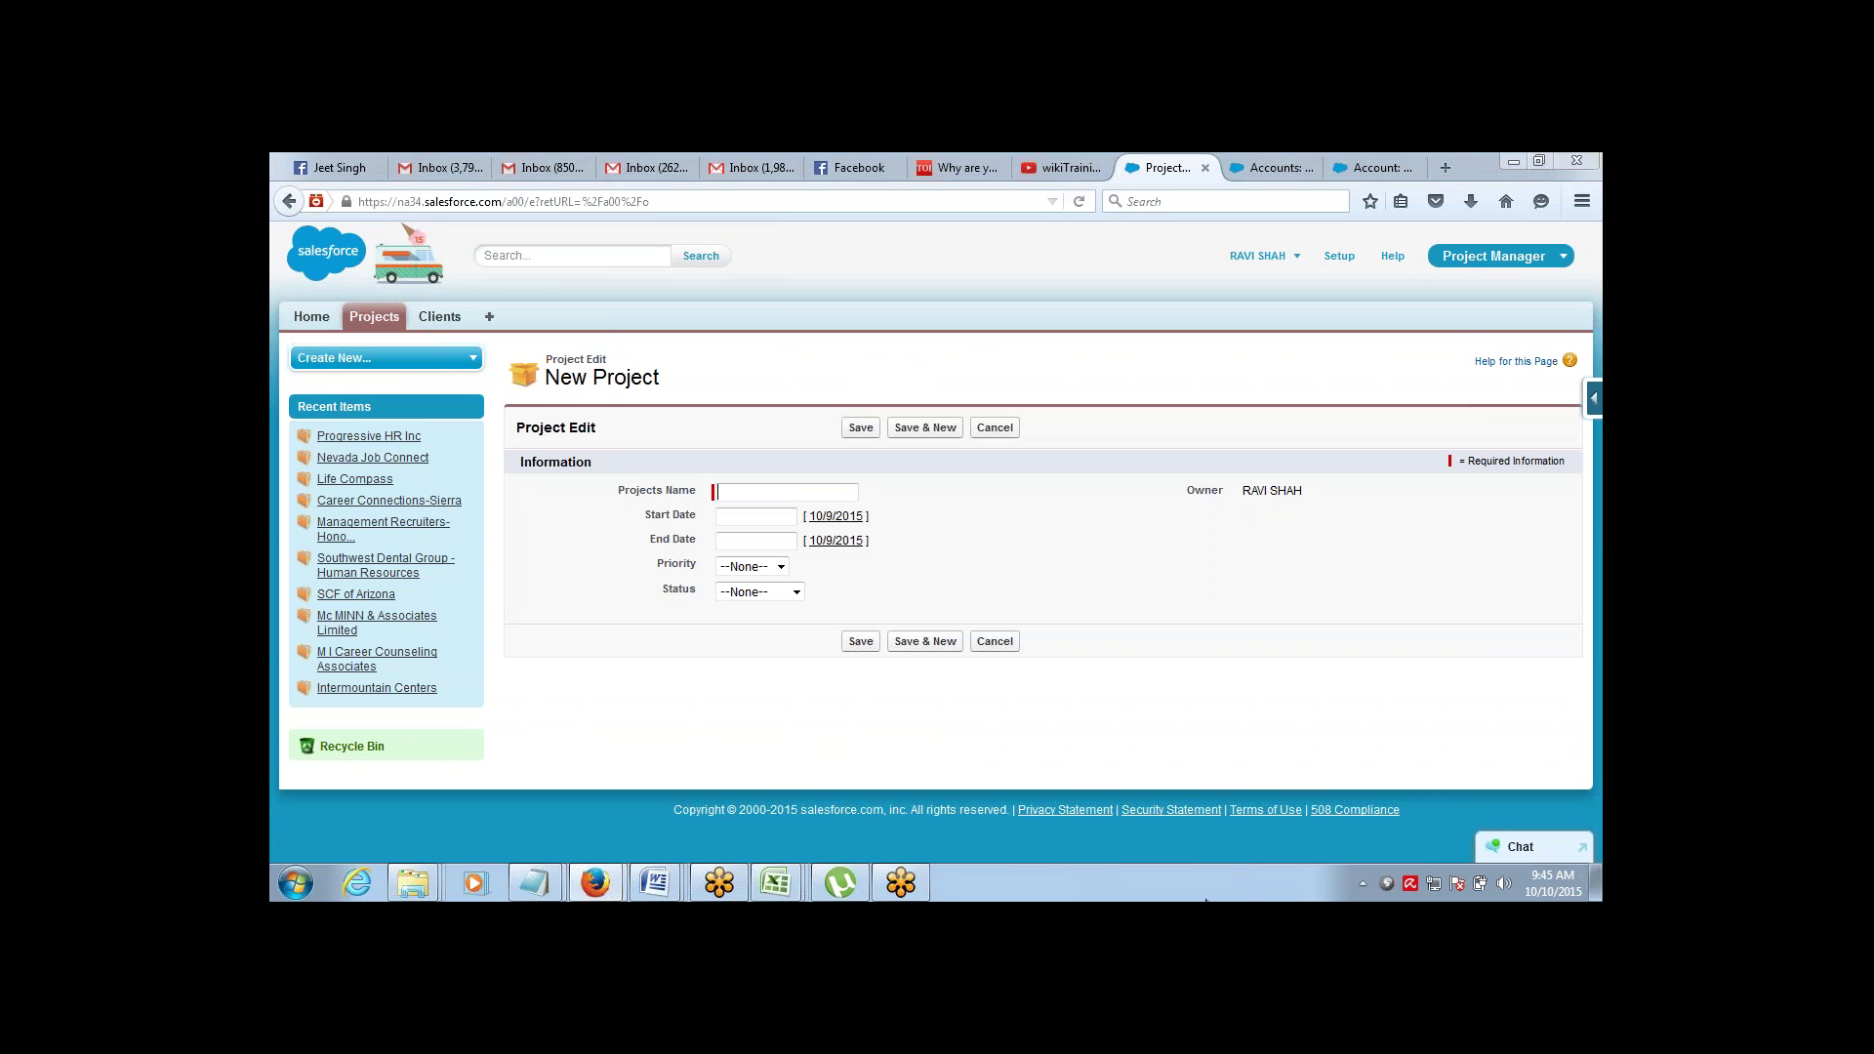
key("alt+Tab")
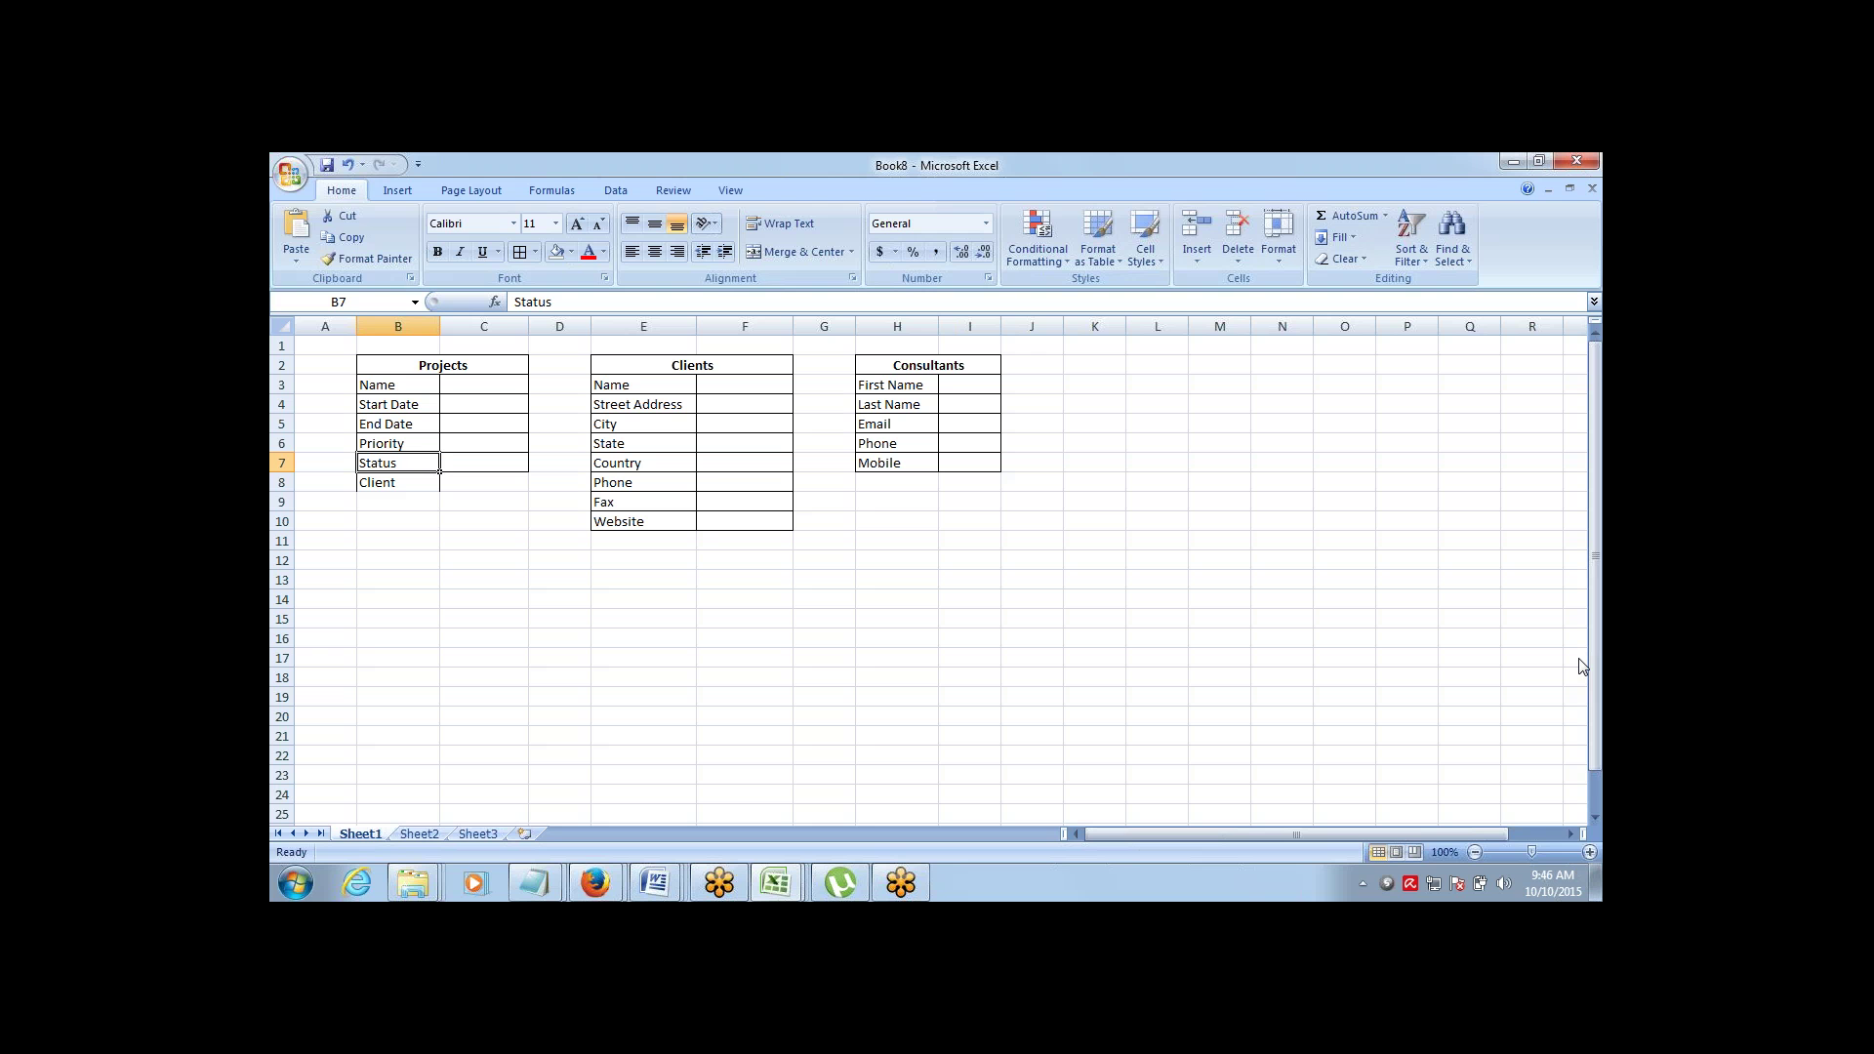
key("alt+Tab")
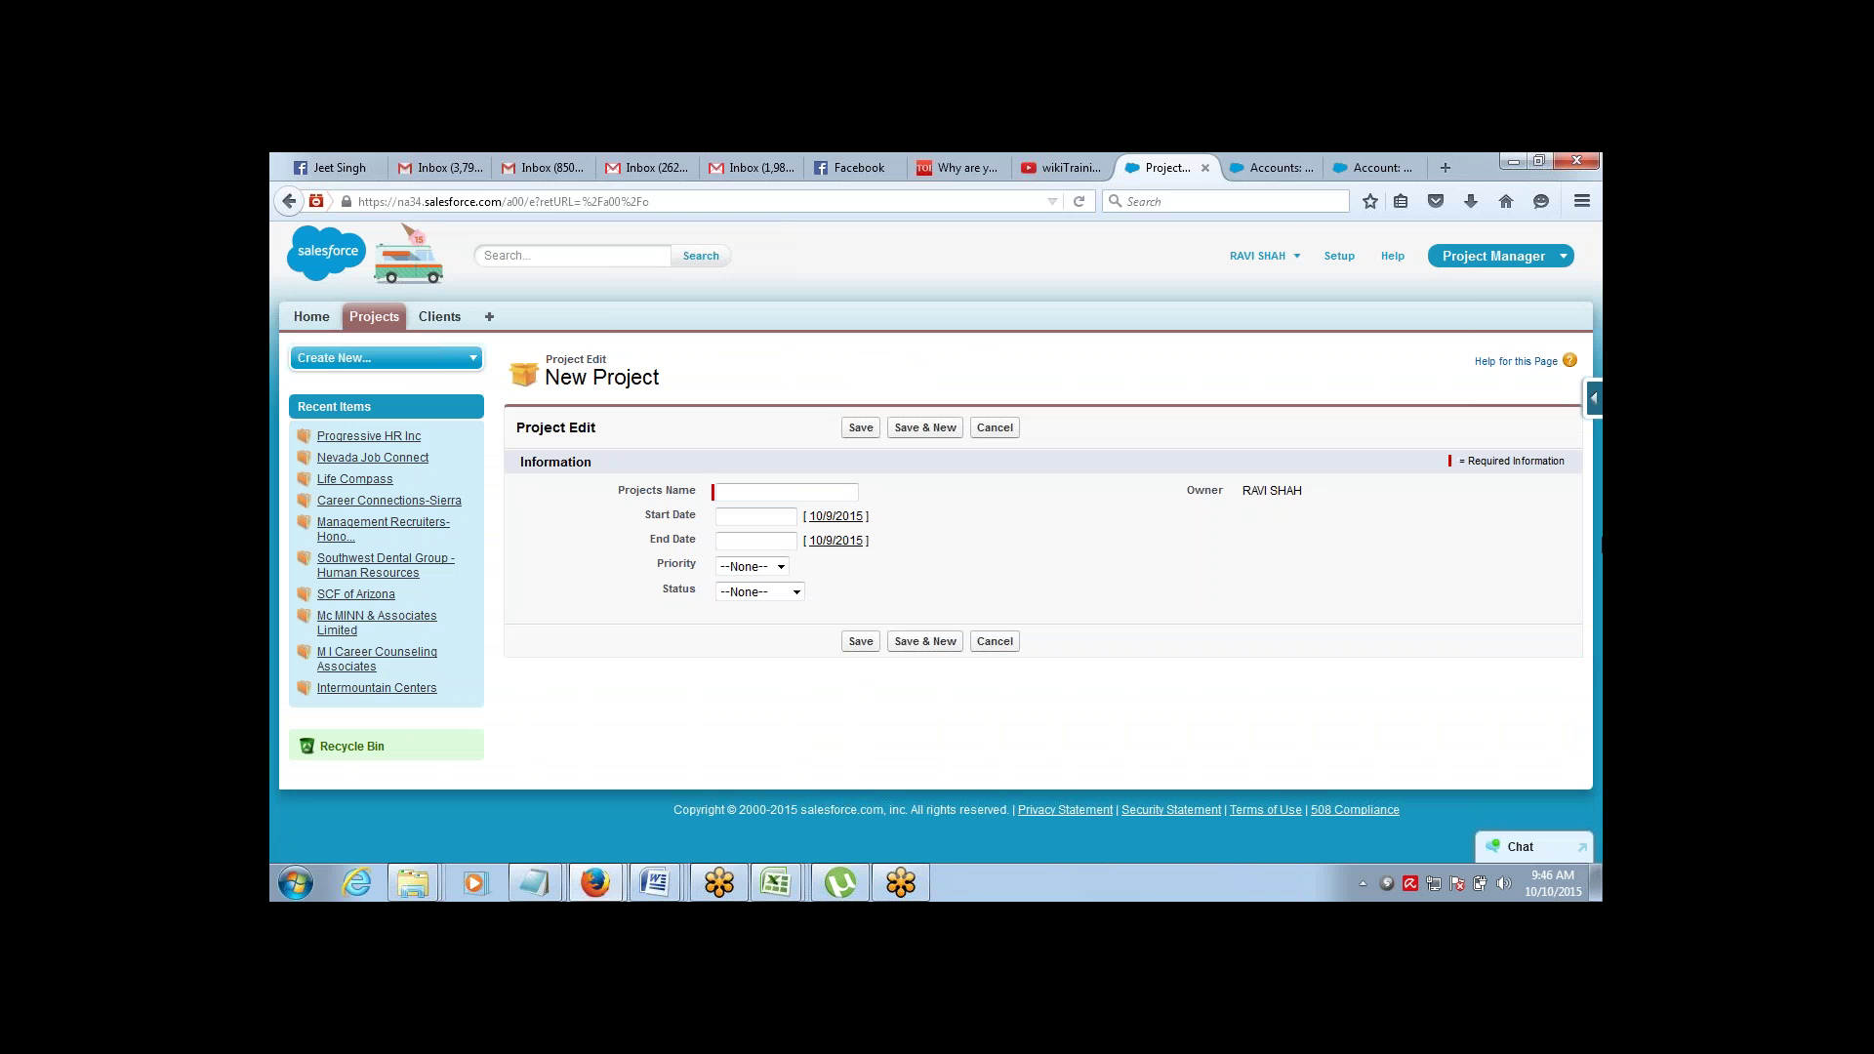
key("alt+Tab")
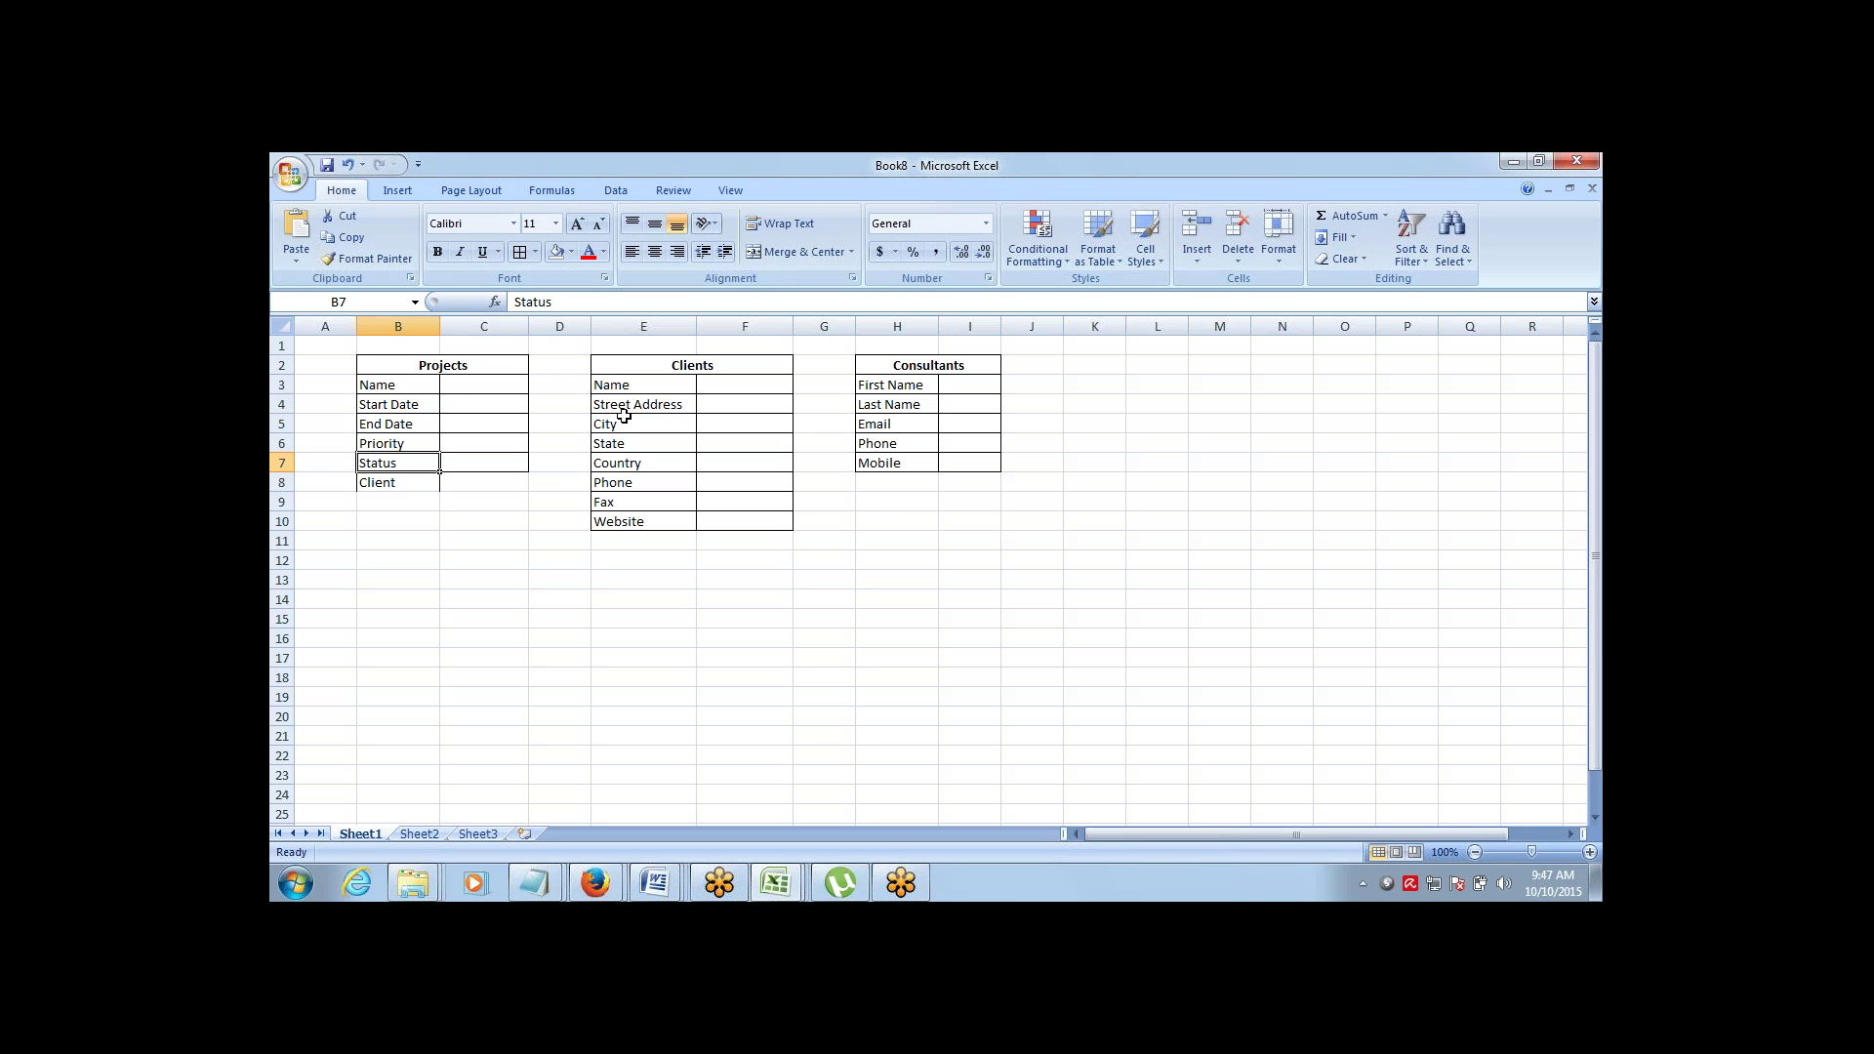
left_click(389, 488)
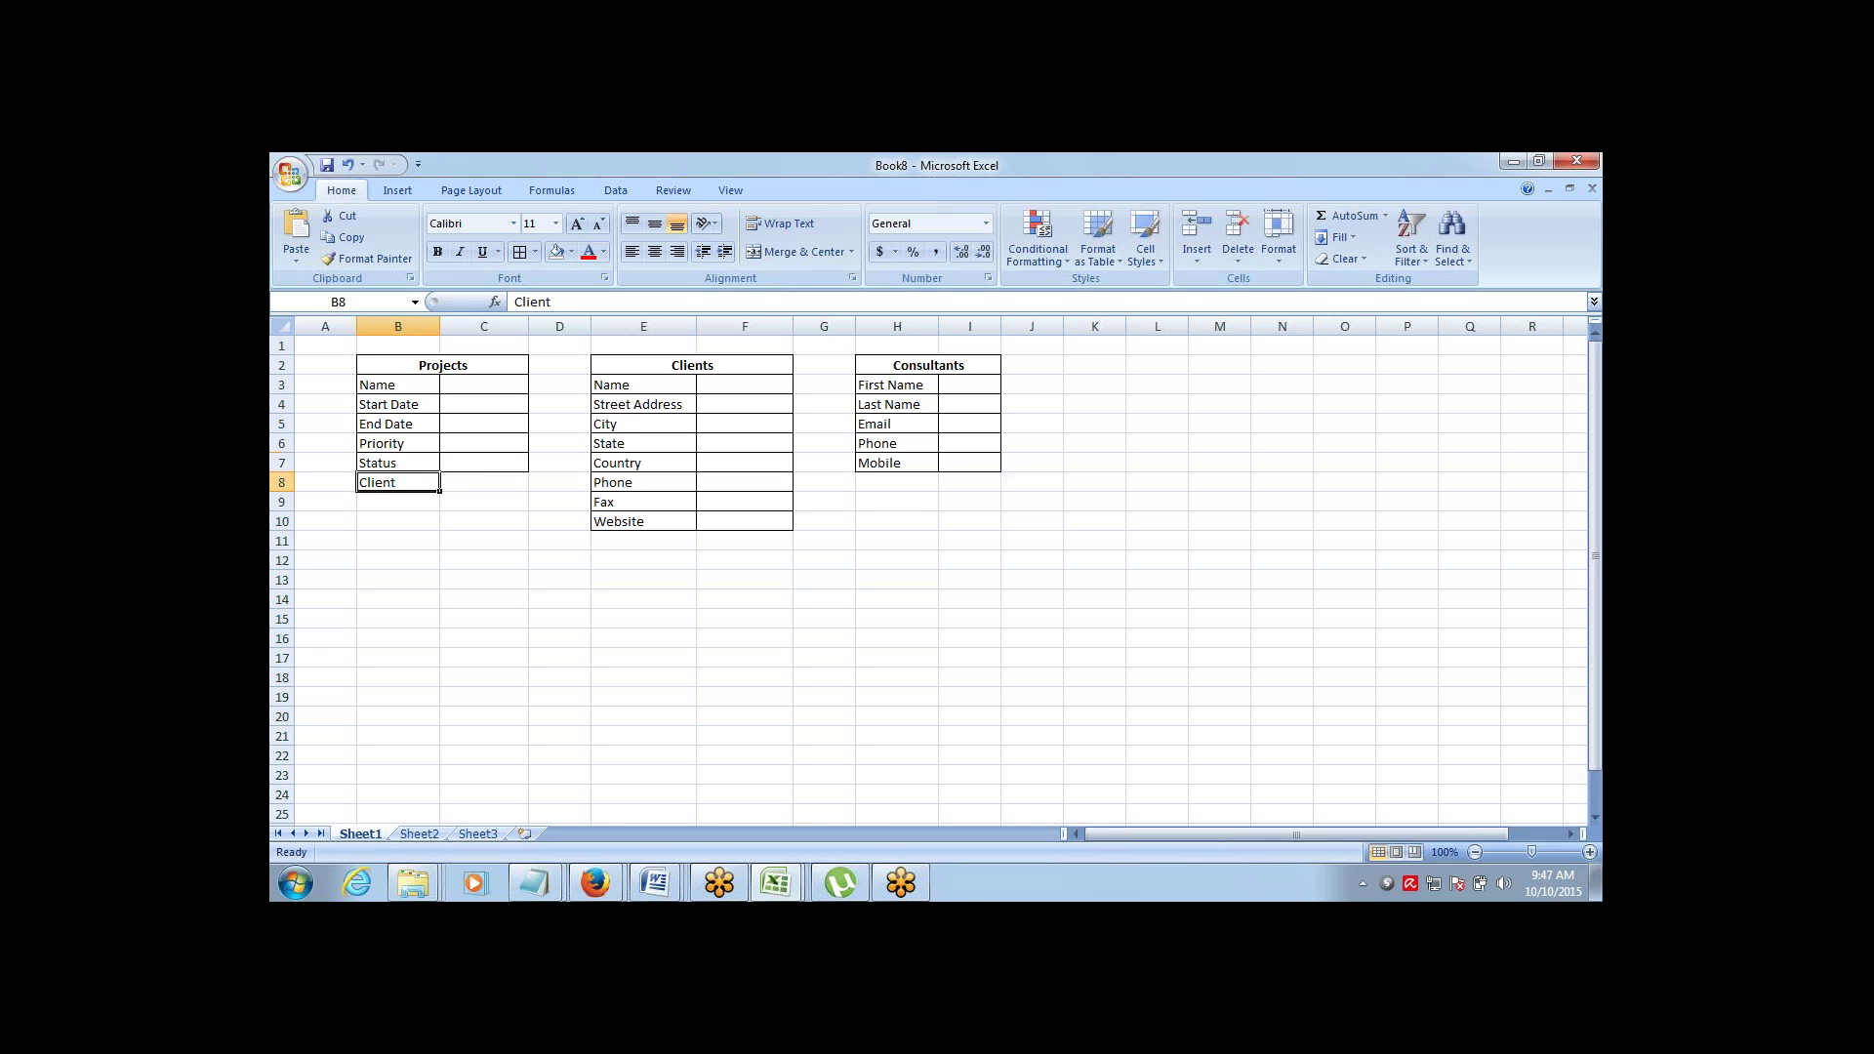
left_click(464, 482)
key("Left")
mouse_move(586, 883)
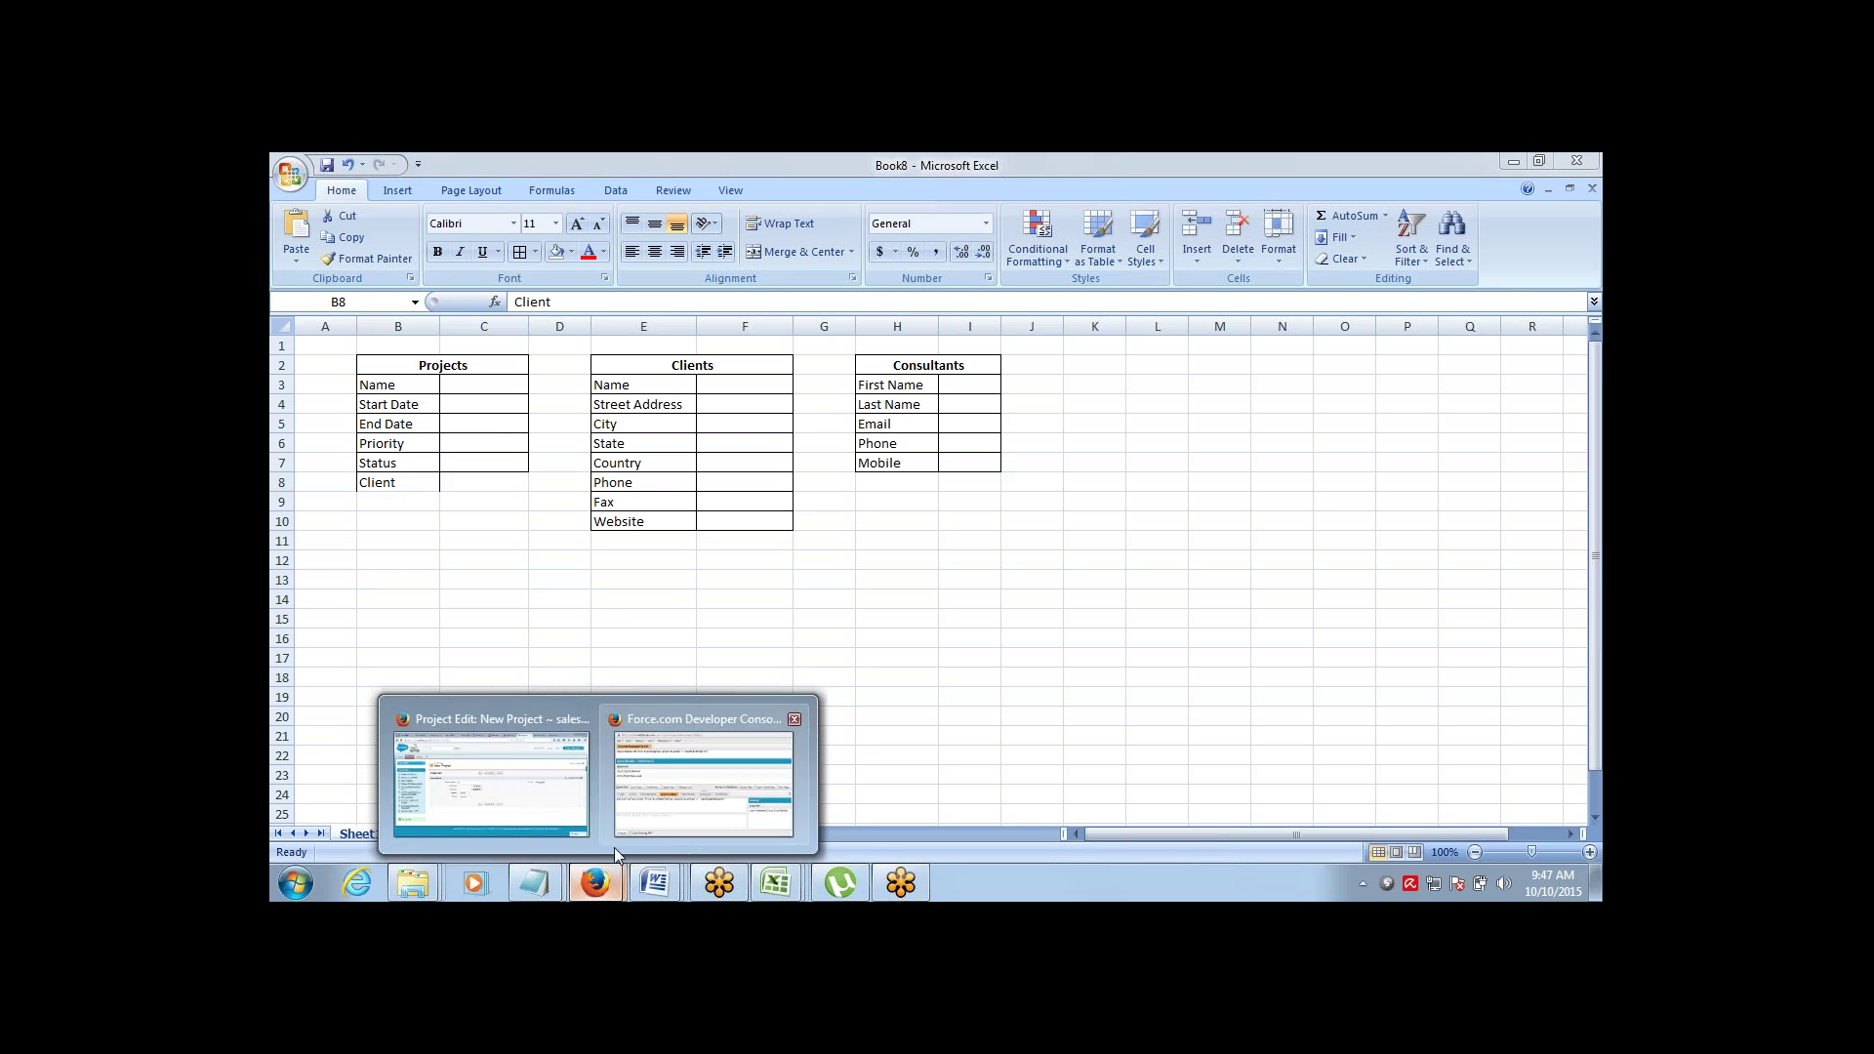
left_click(558, 791)
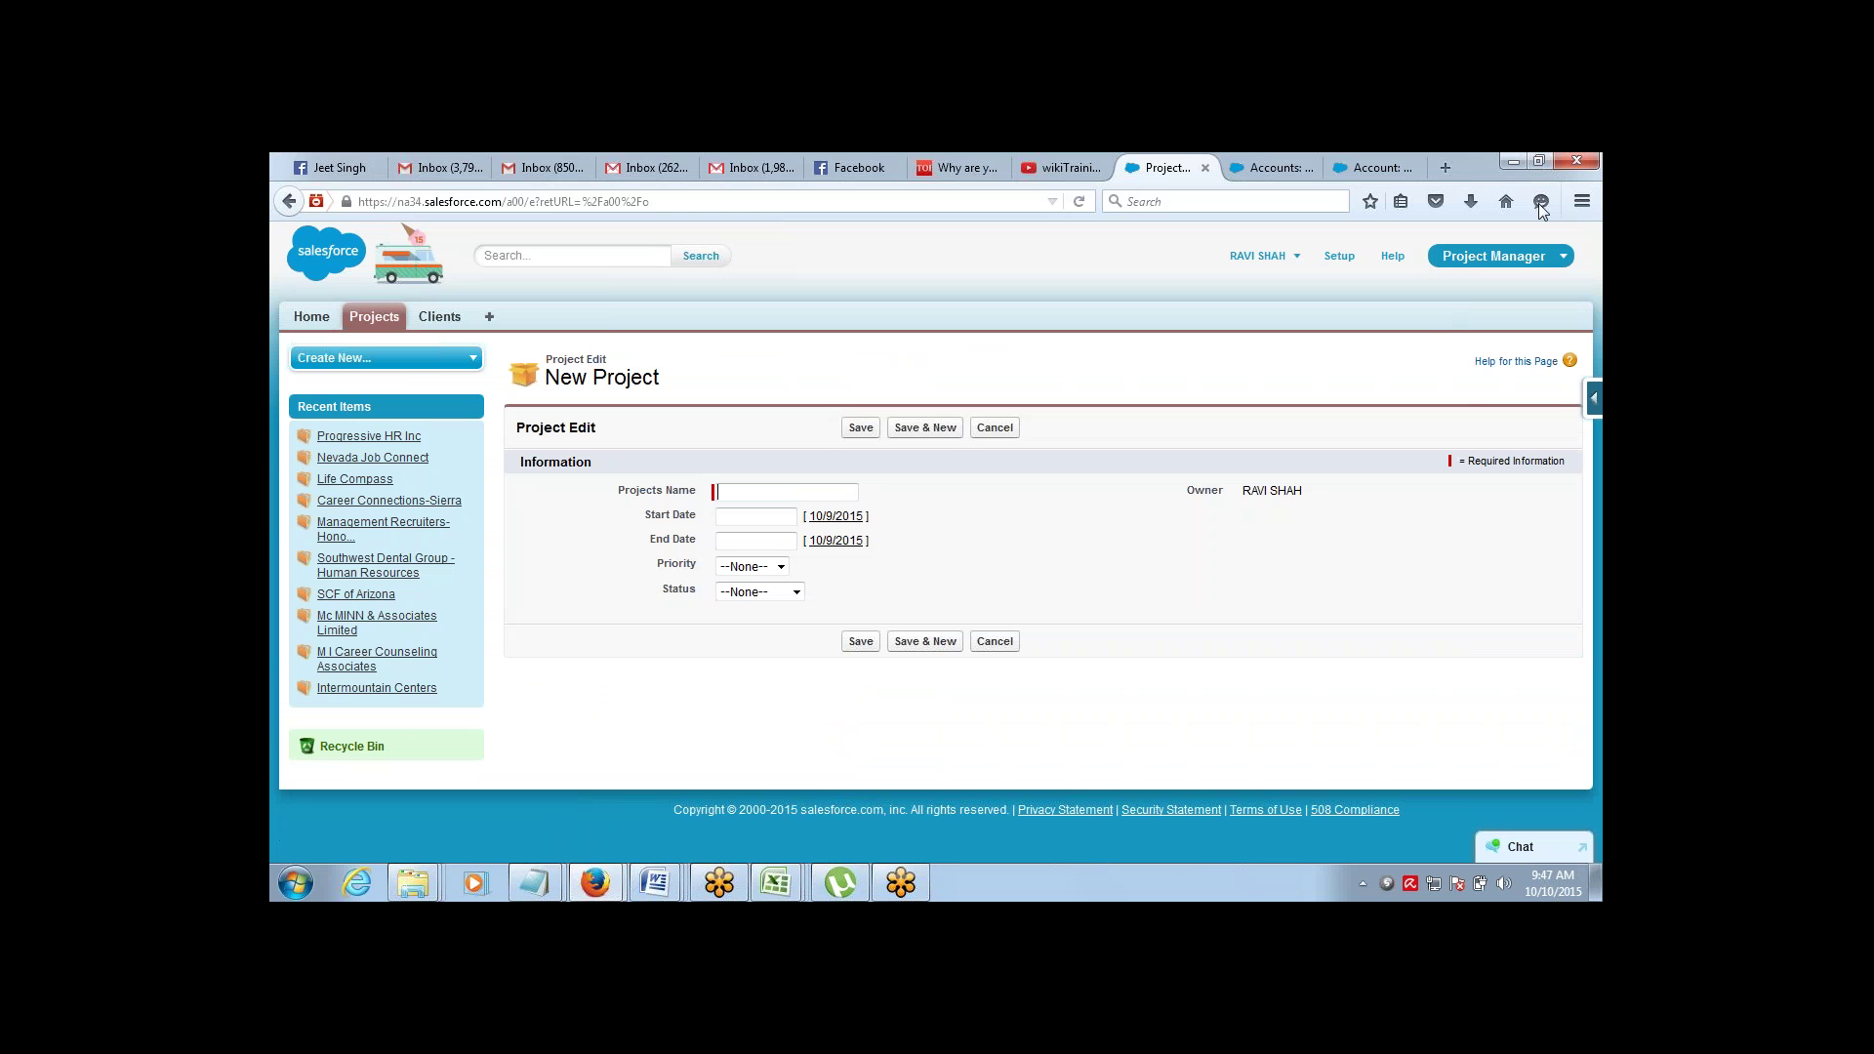
Open the Project custom object's definition in Setup and start a new custom field for it
left_click(1354, 261)
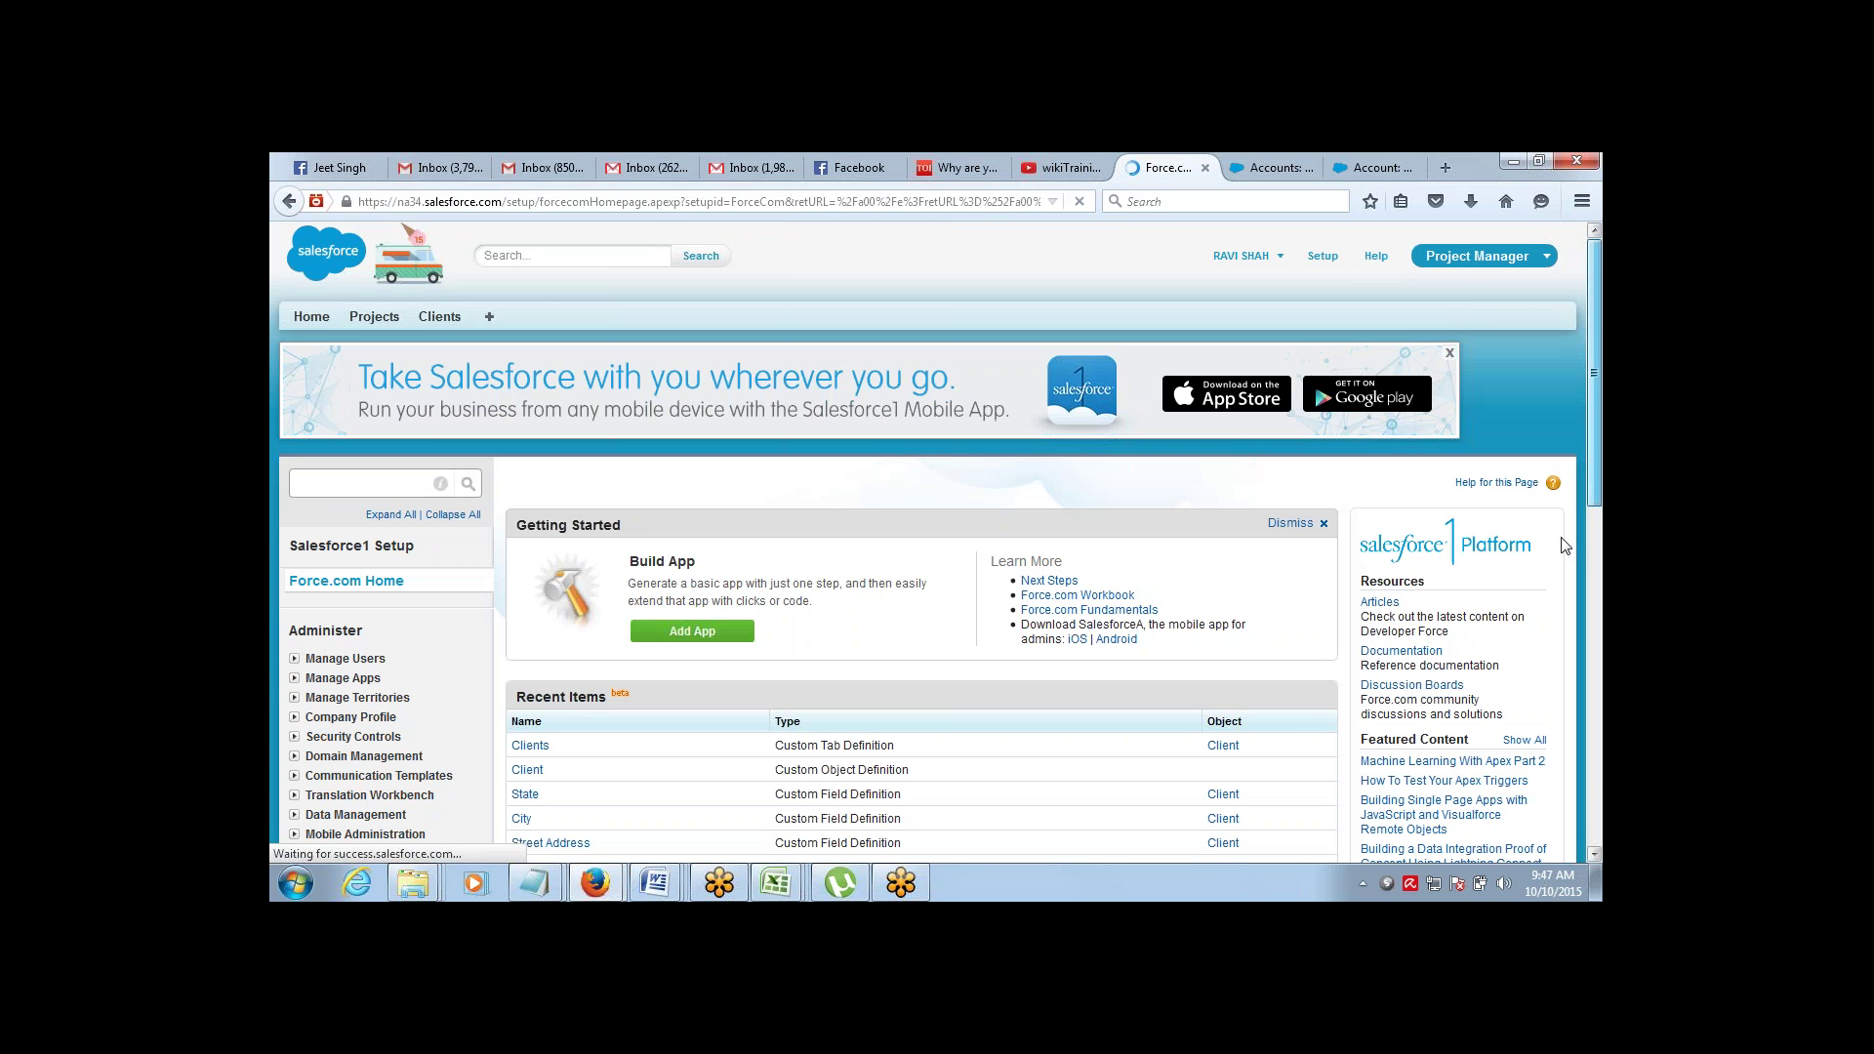
scroll(950, 537, "down", 10)
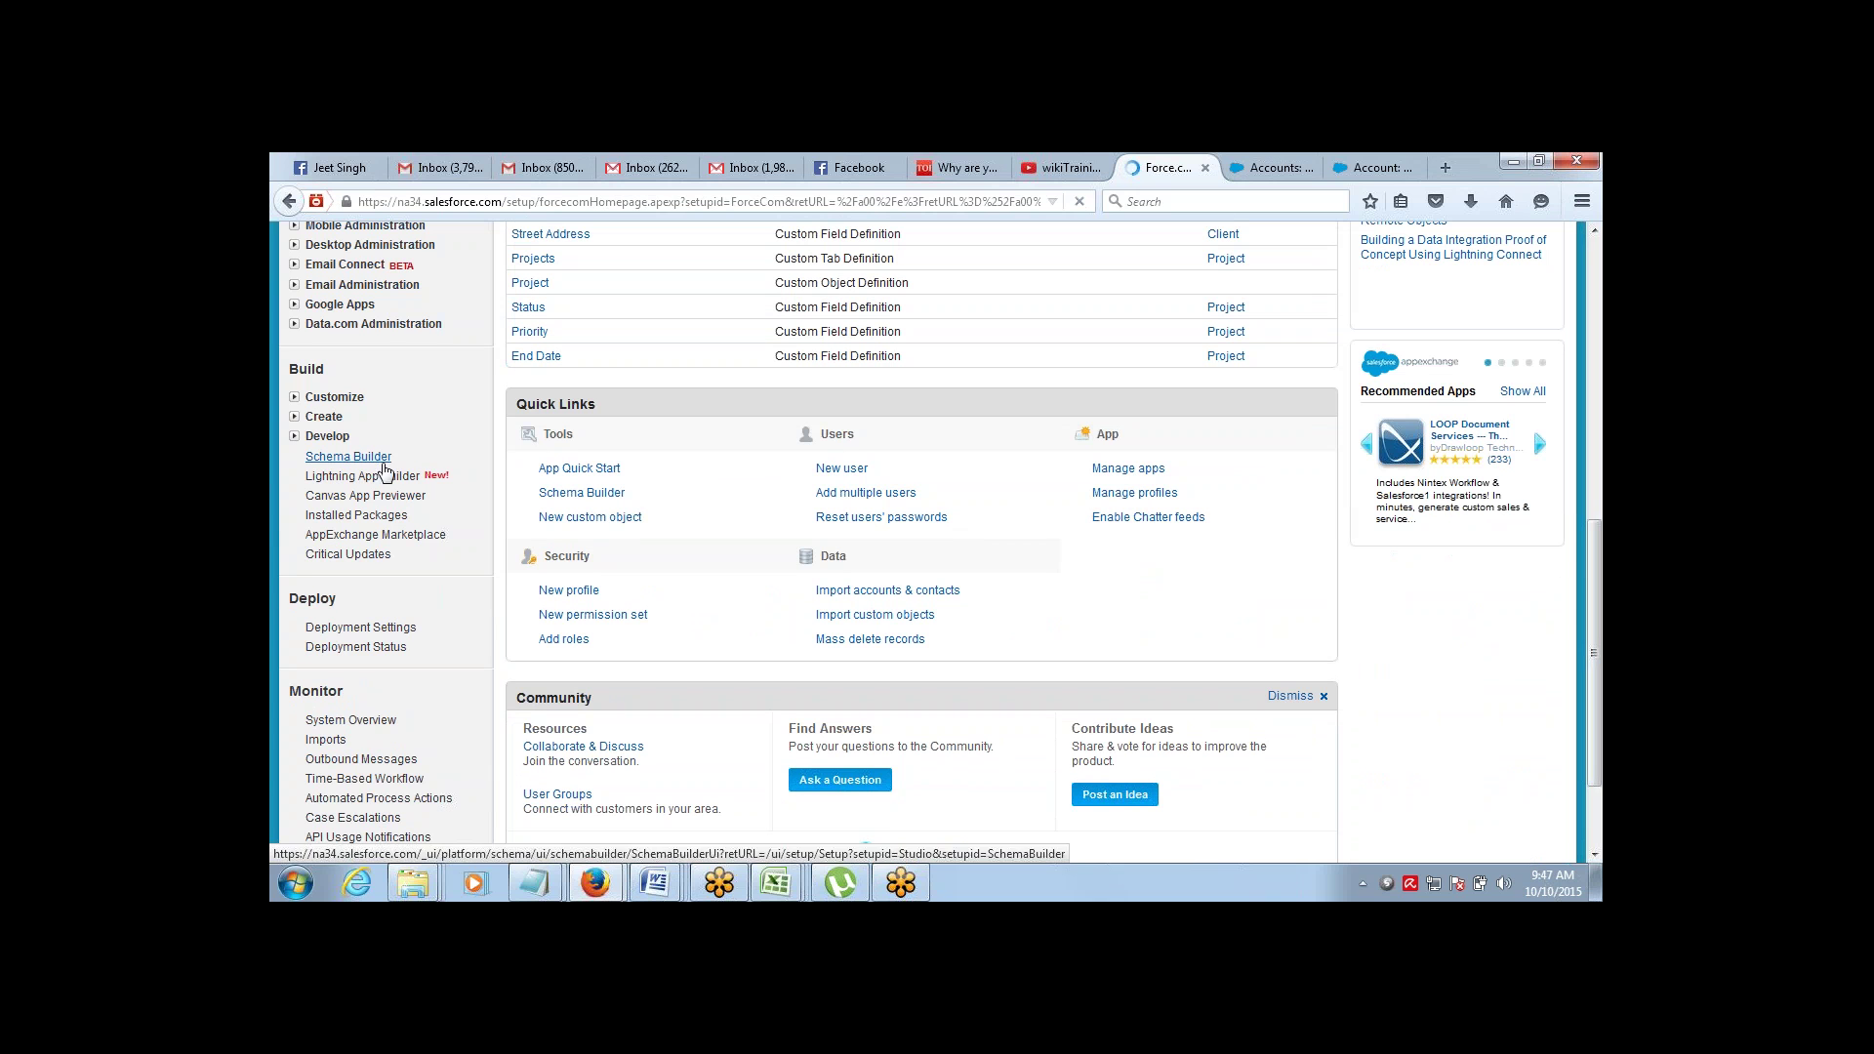
left_click(295, 417)
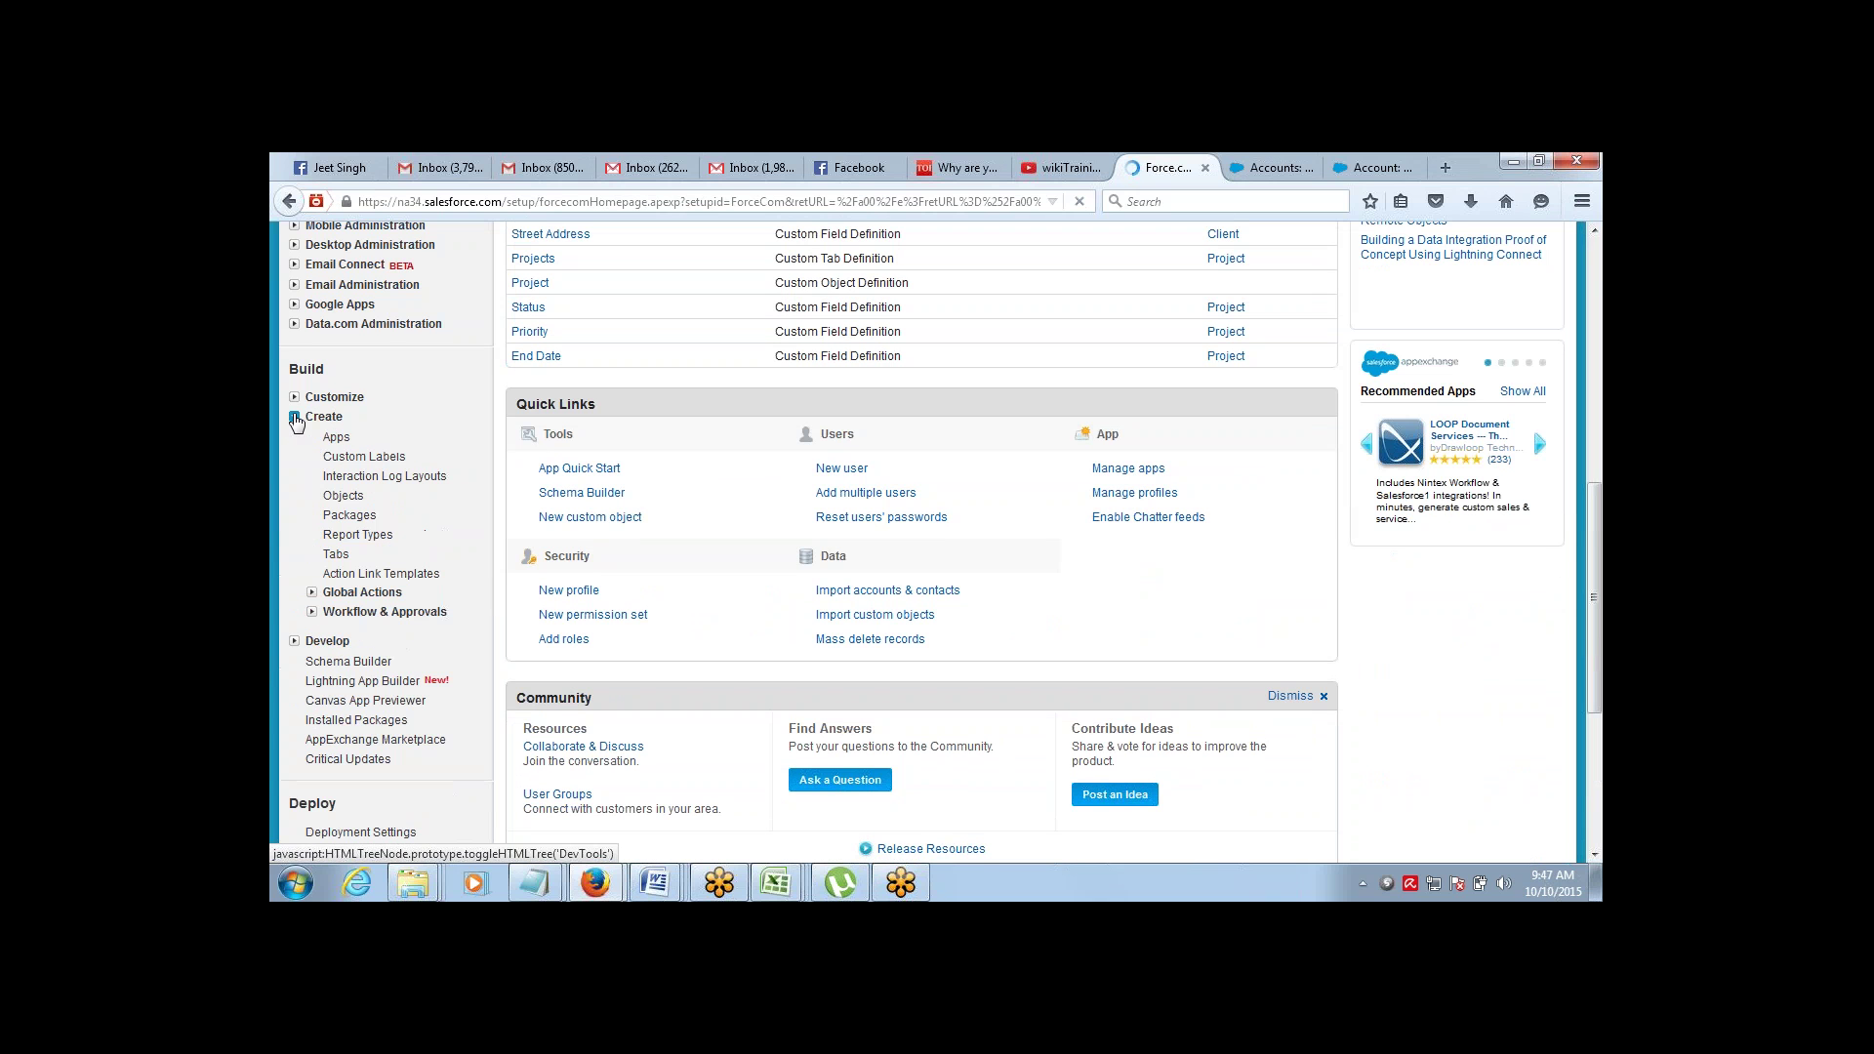
left_click(337, 499)
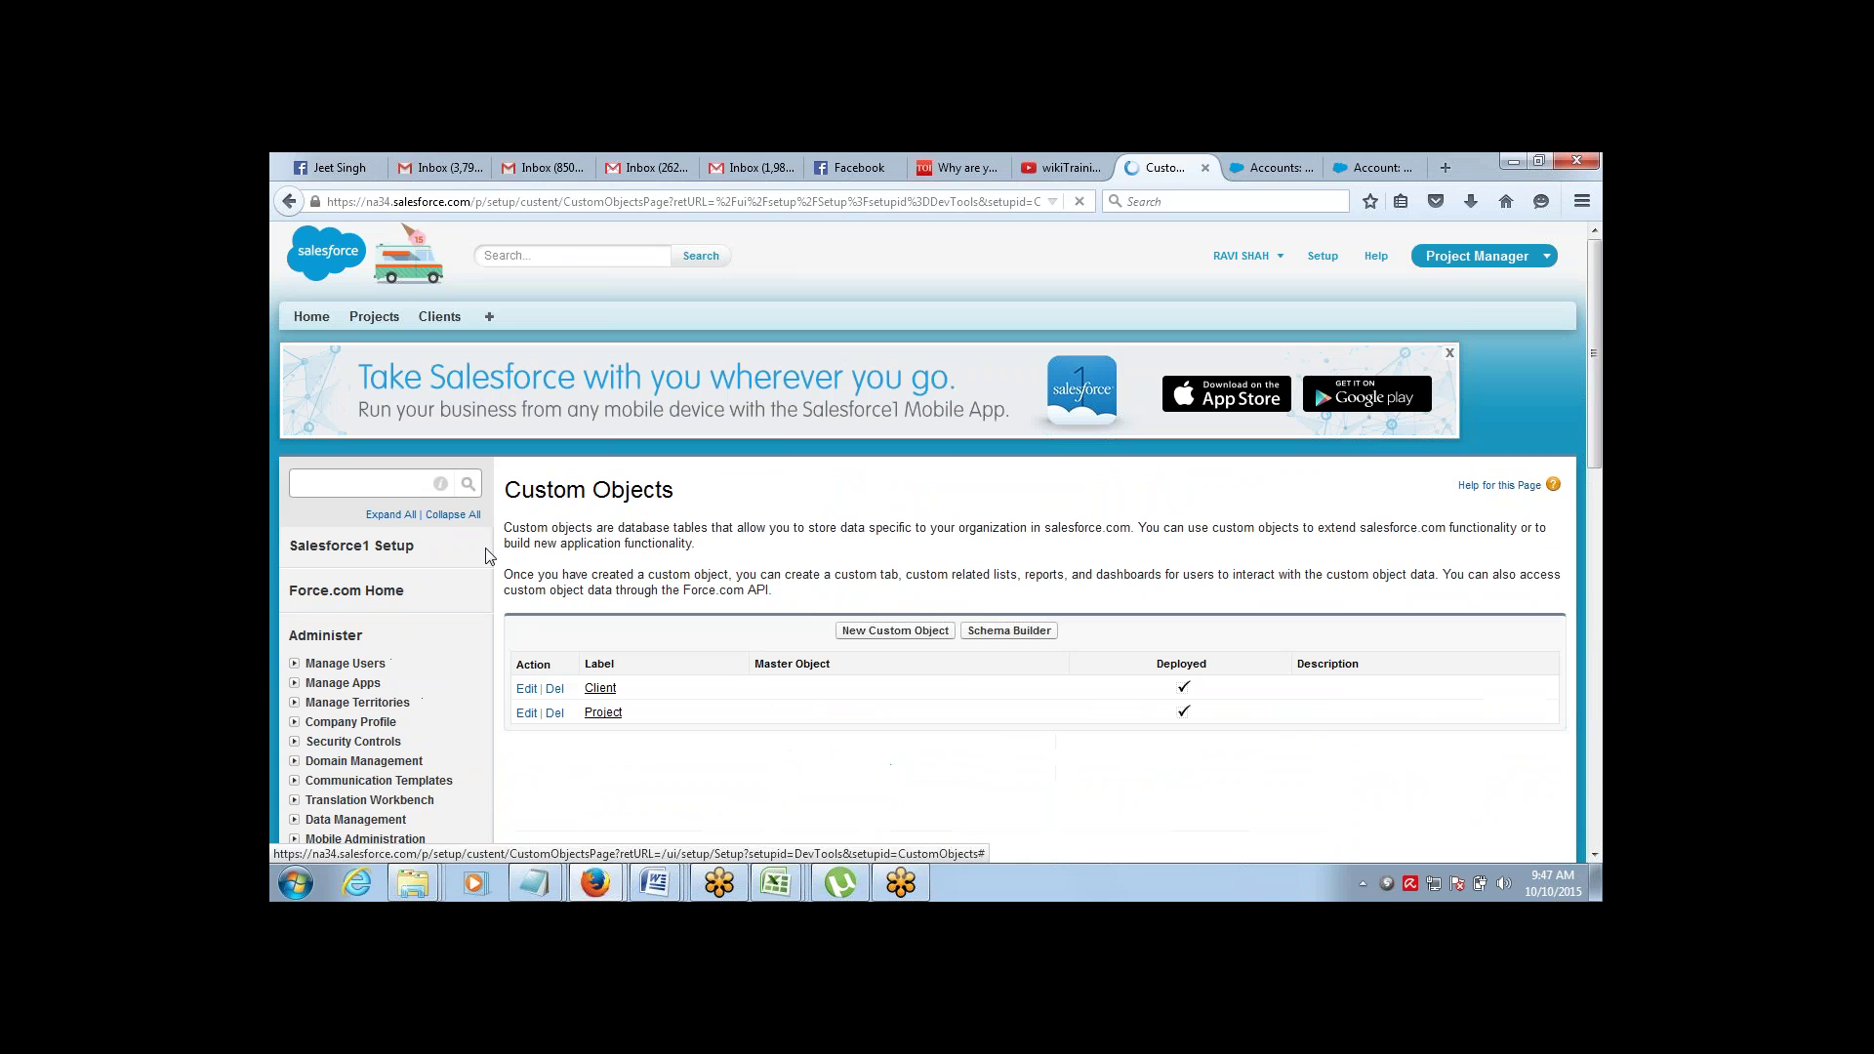
left_click(598, 716)
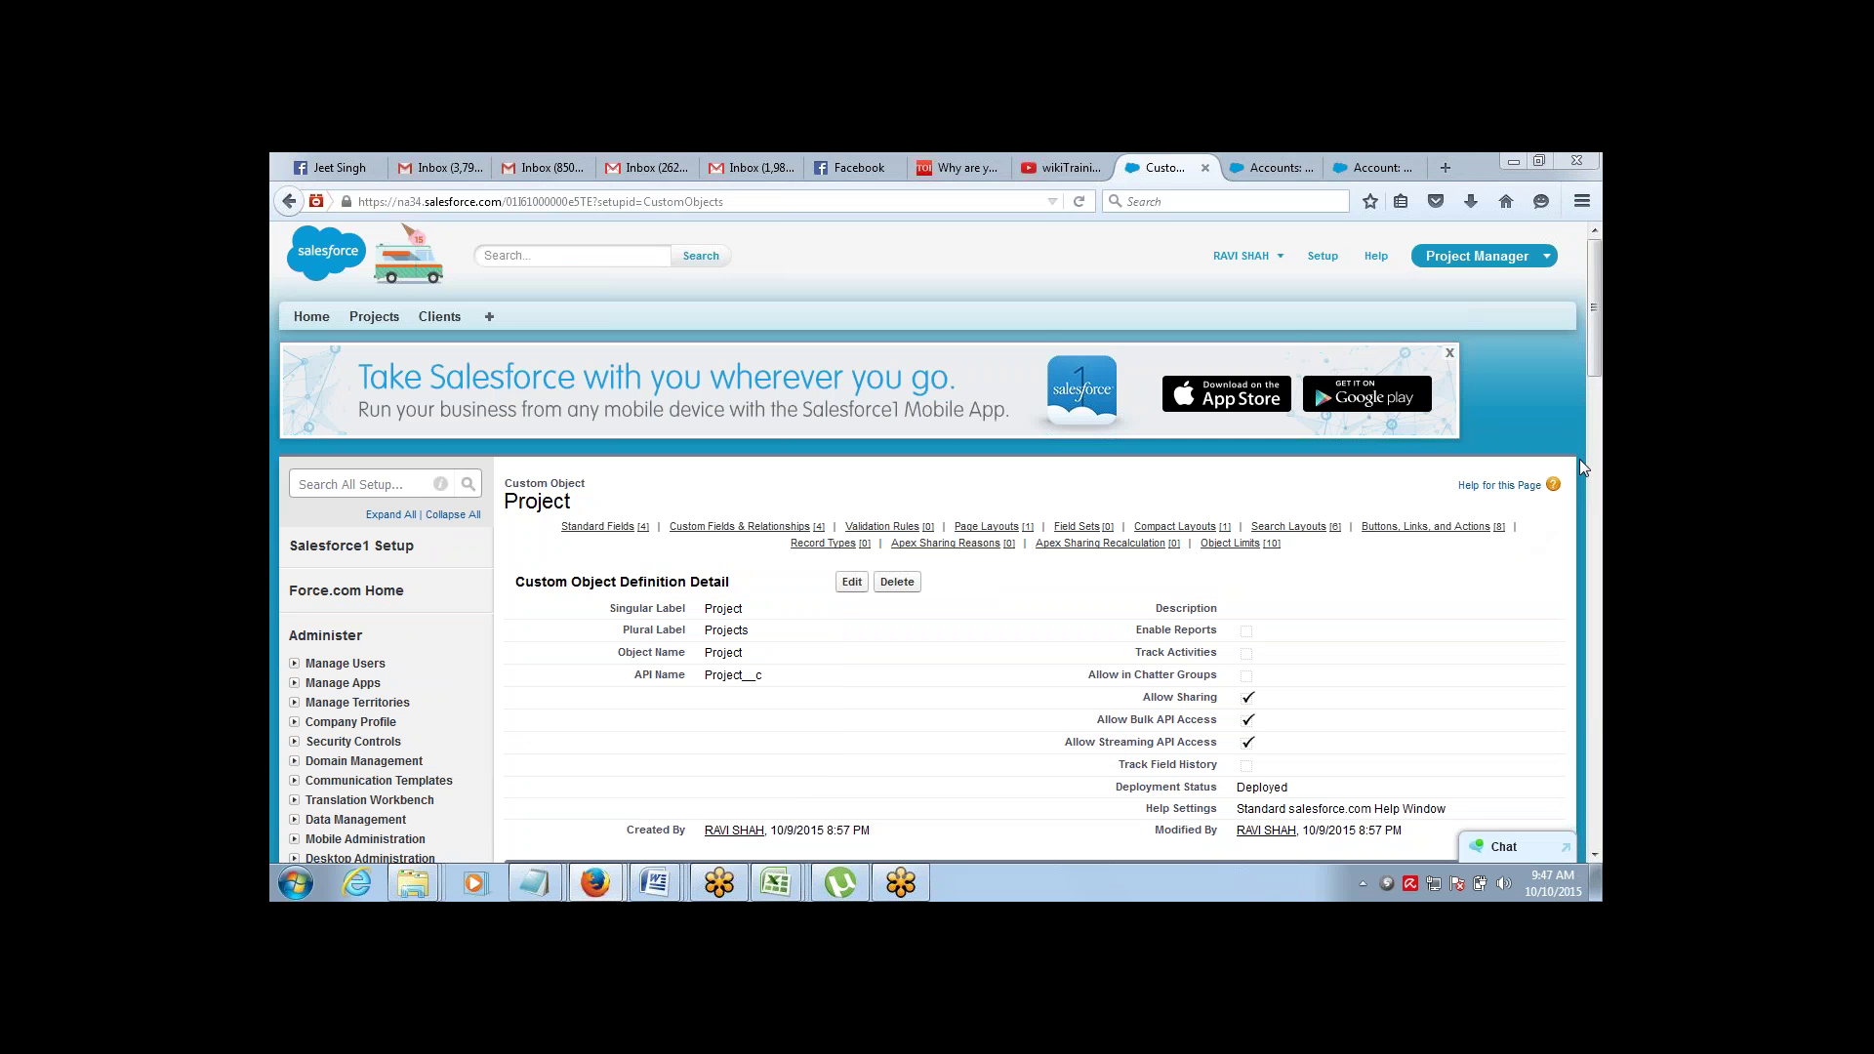
left_click(1595, 855)
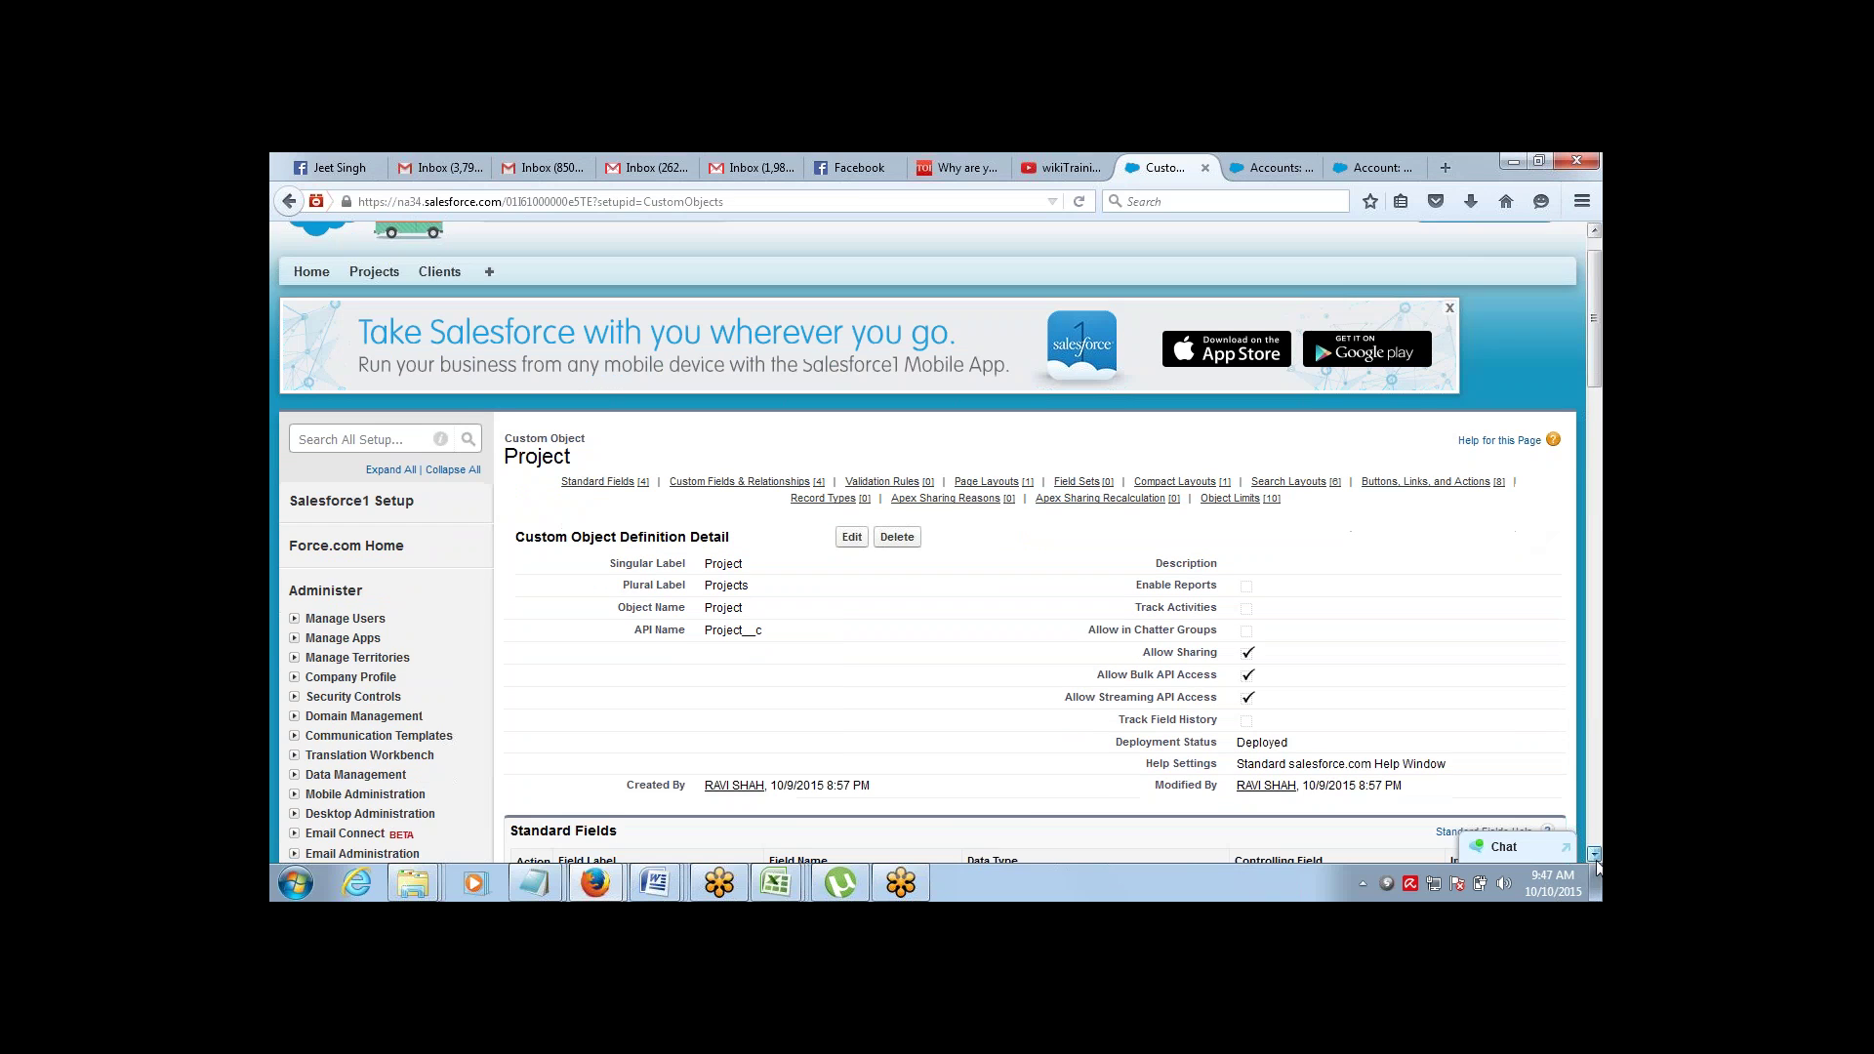
left_click_drag(1594, 855, 1597, 868)
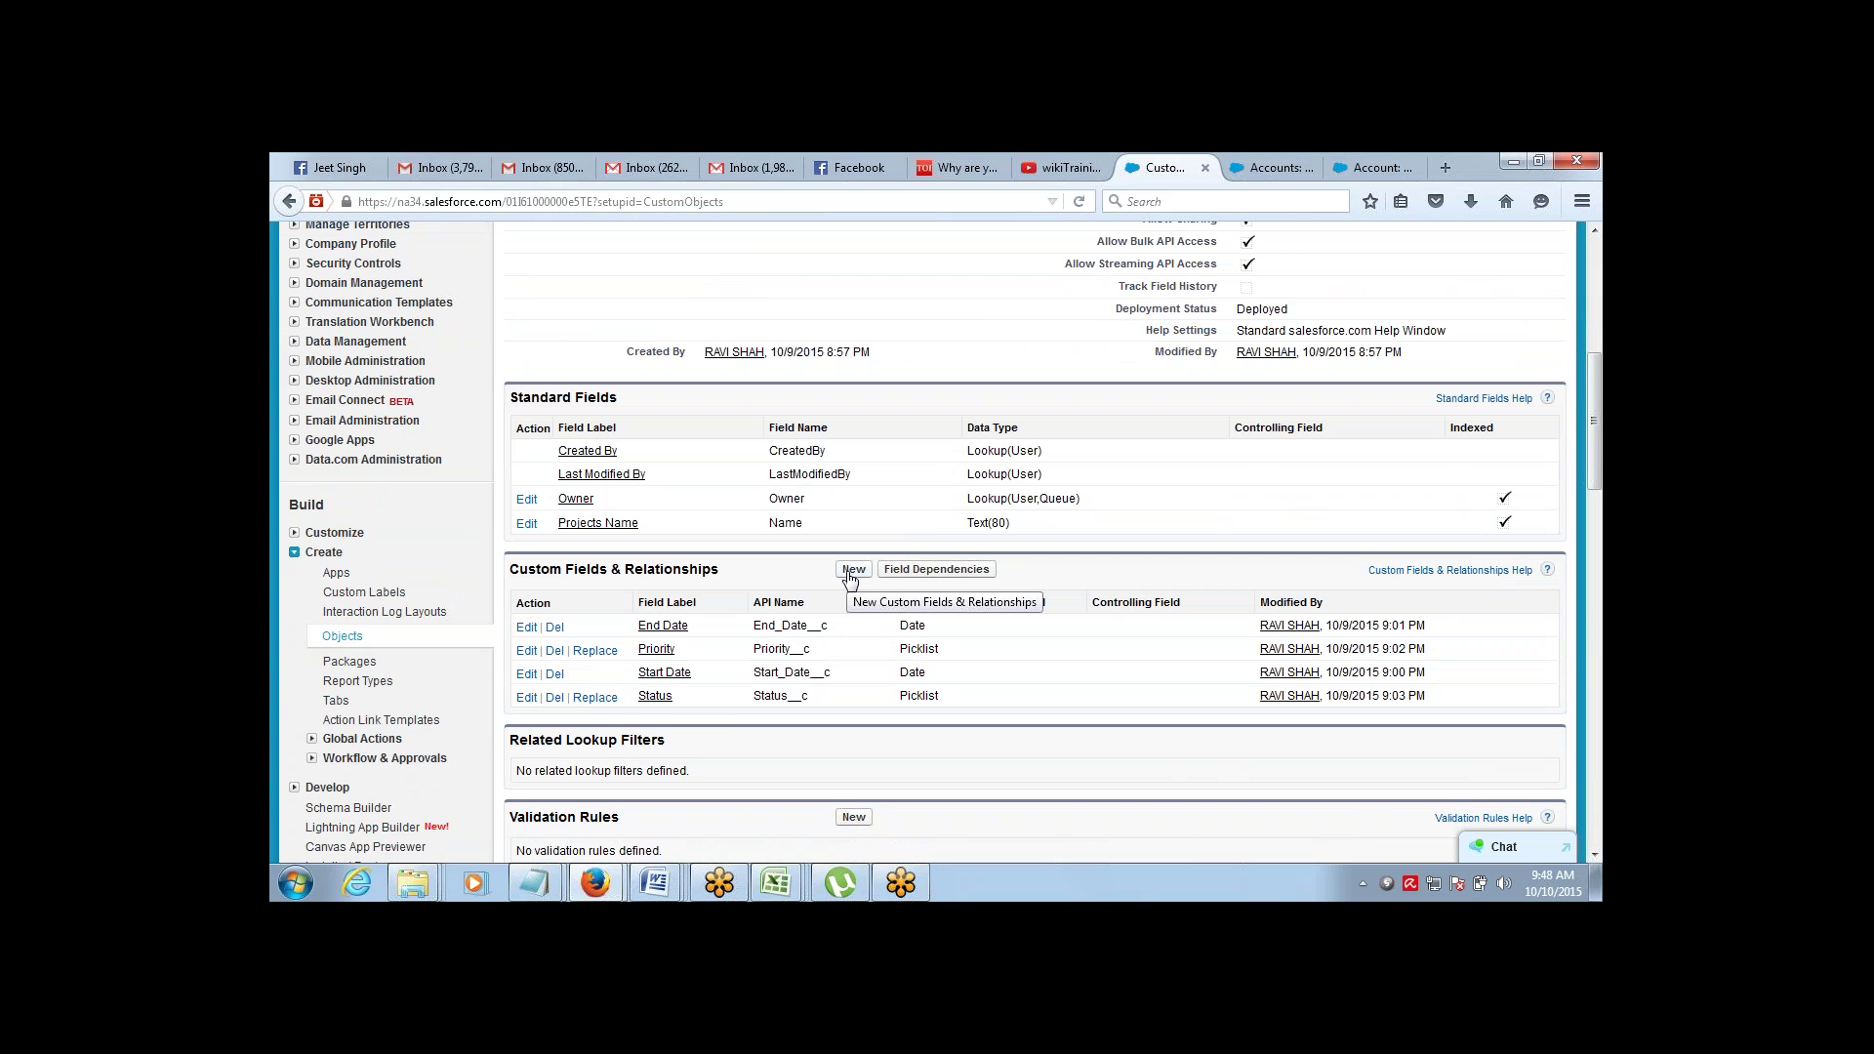
left_click(851, 574)
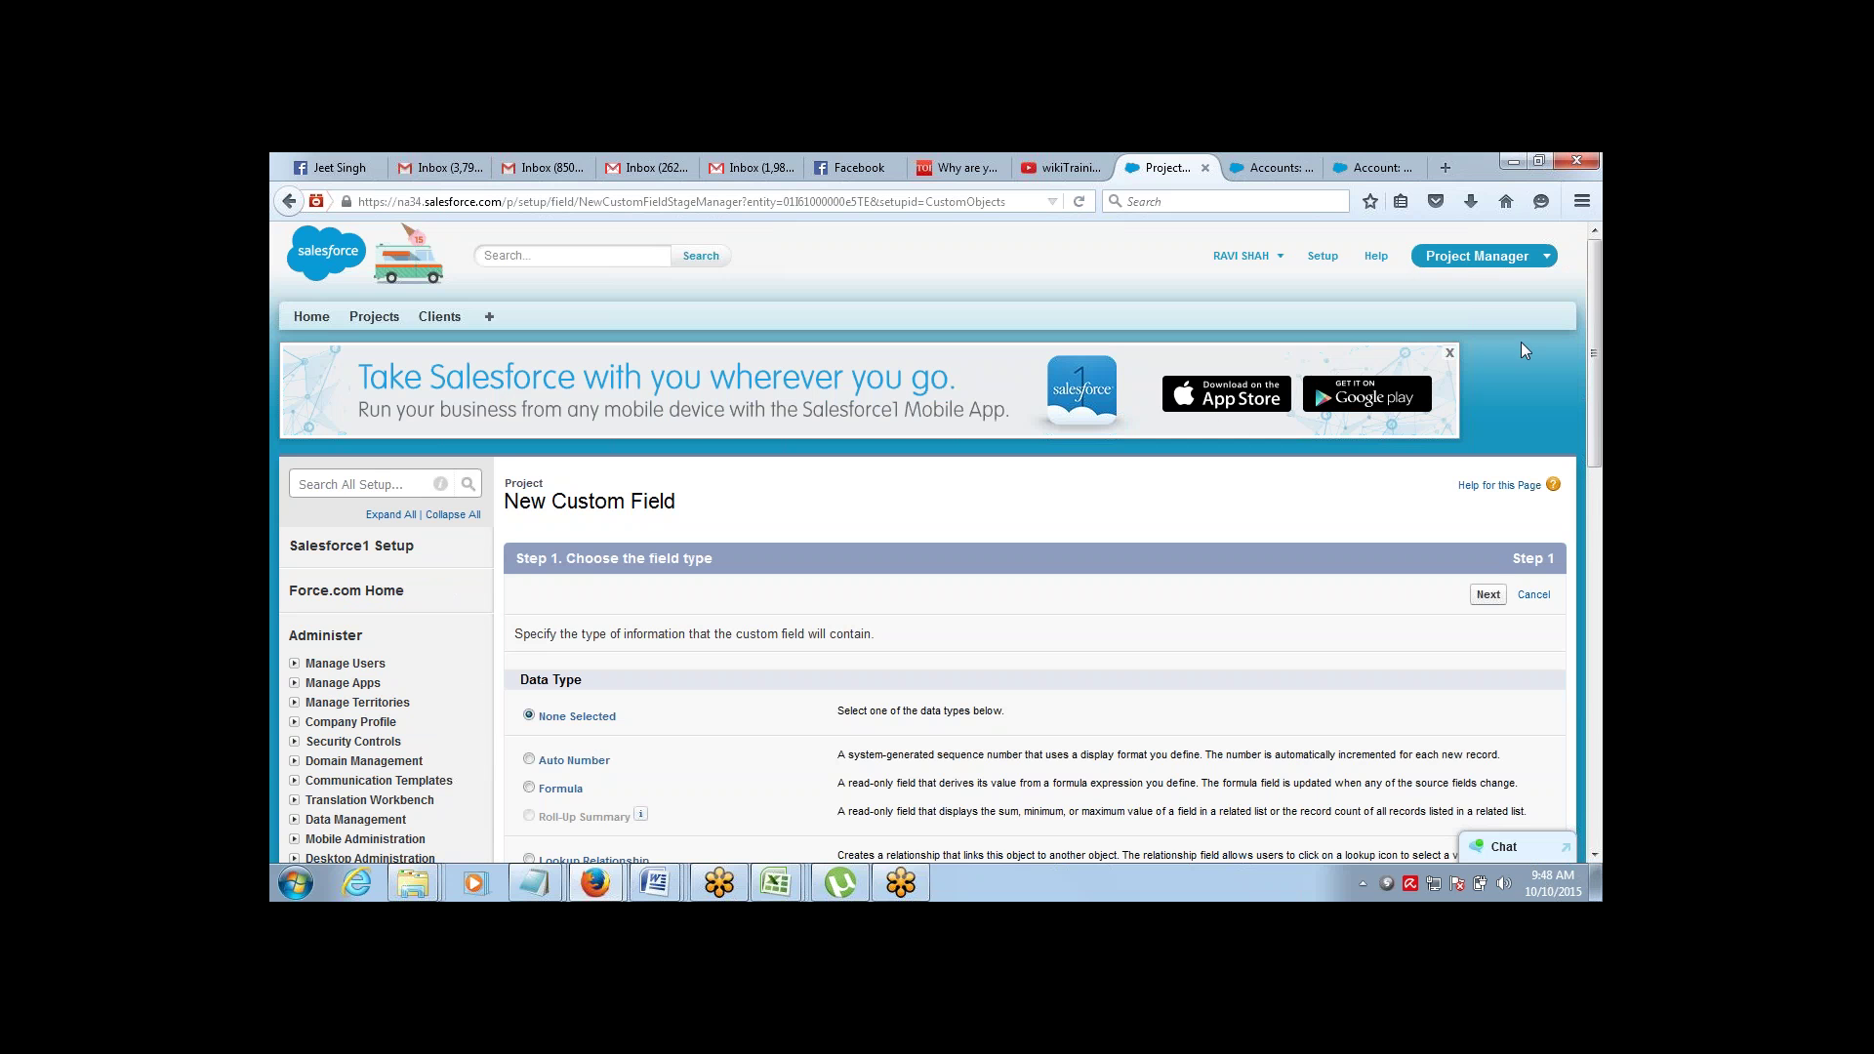
Choose Lookup Relationship as the new field's data type and relate it to the Client object
left_click_drag(1591, 291, 1584, 360)
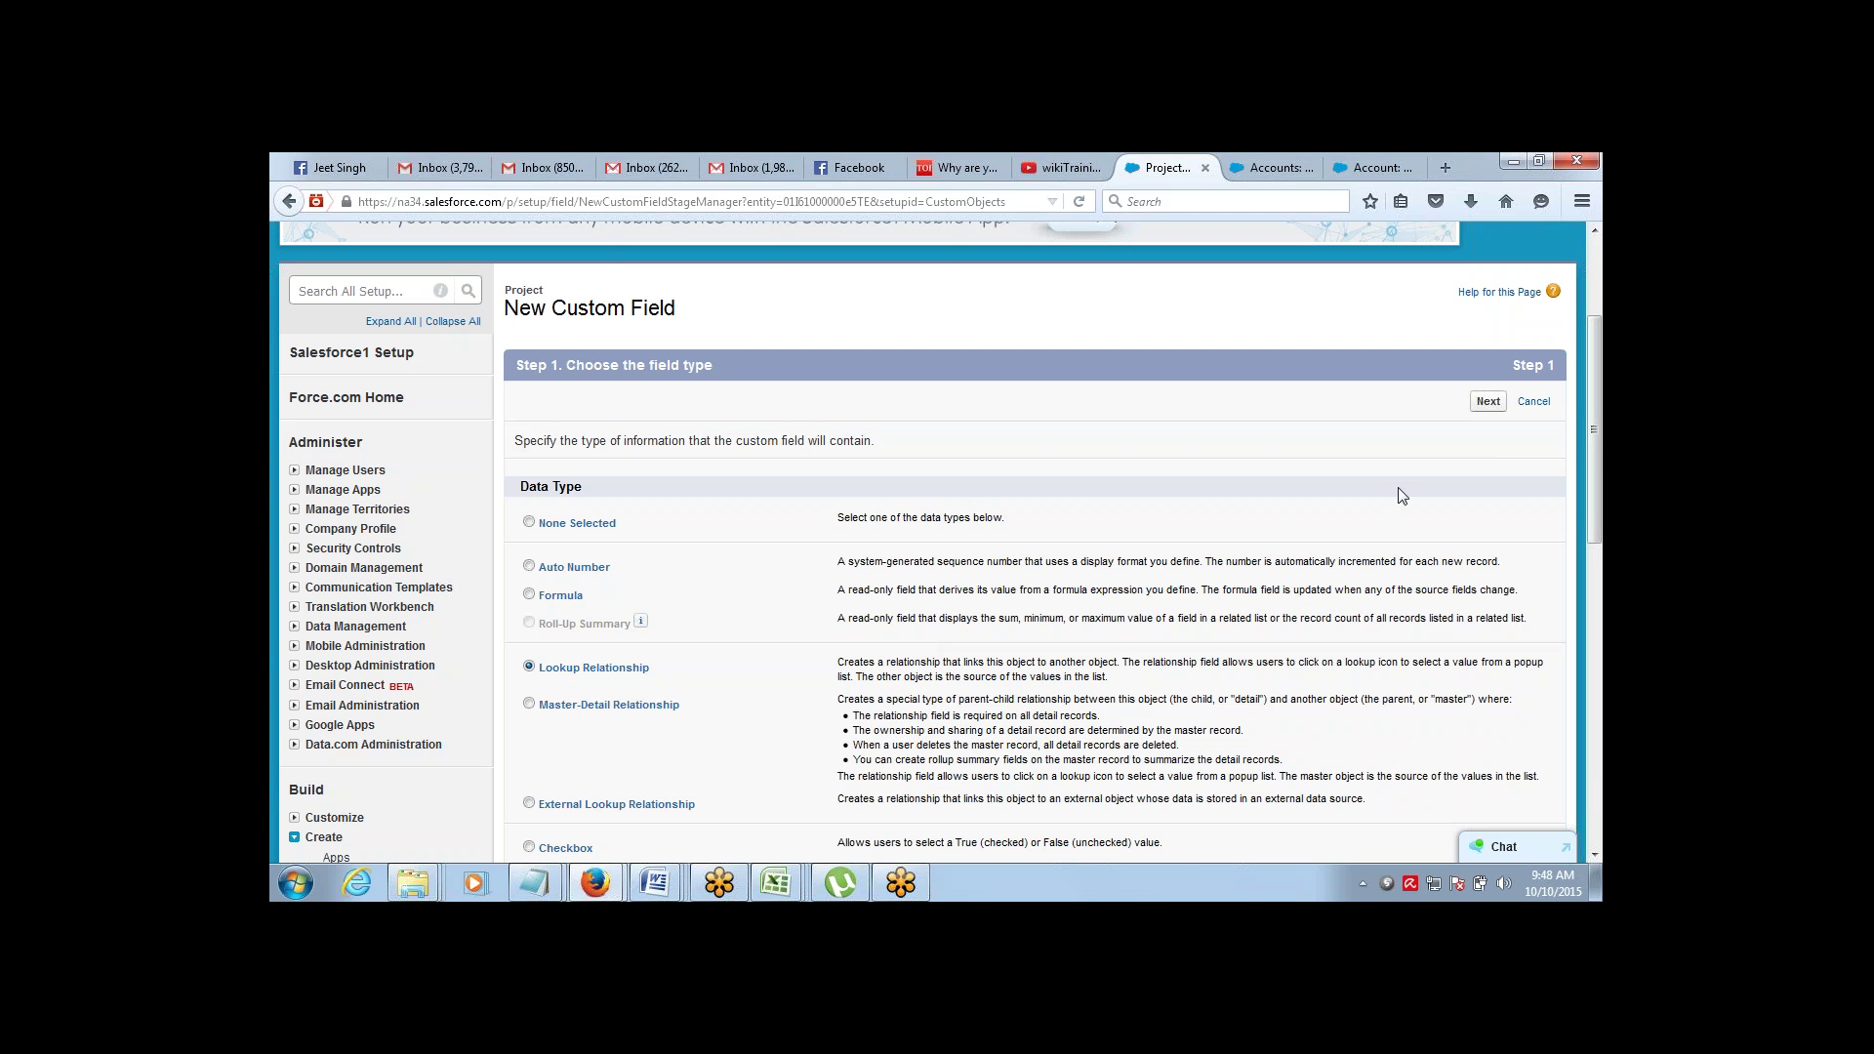
left_click(1488, 404)
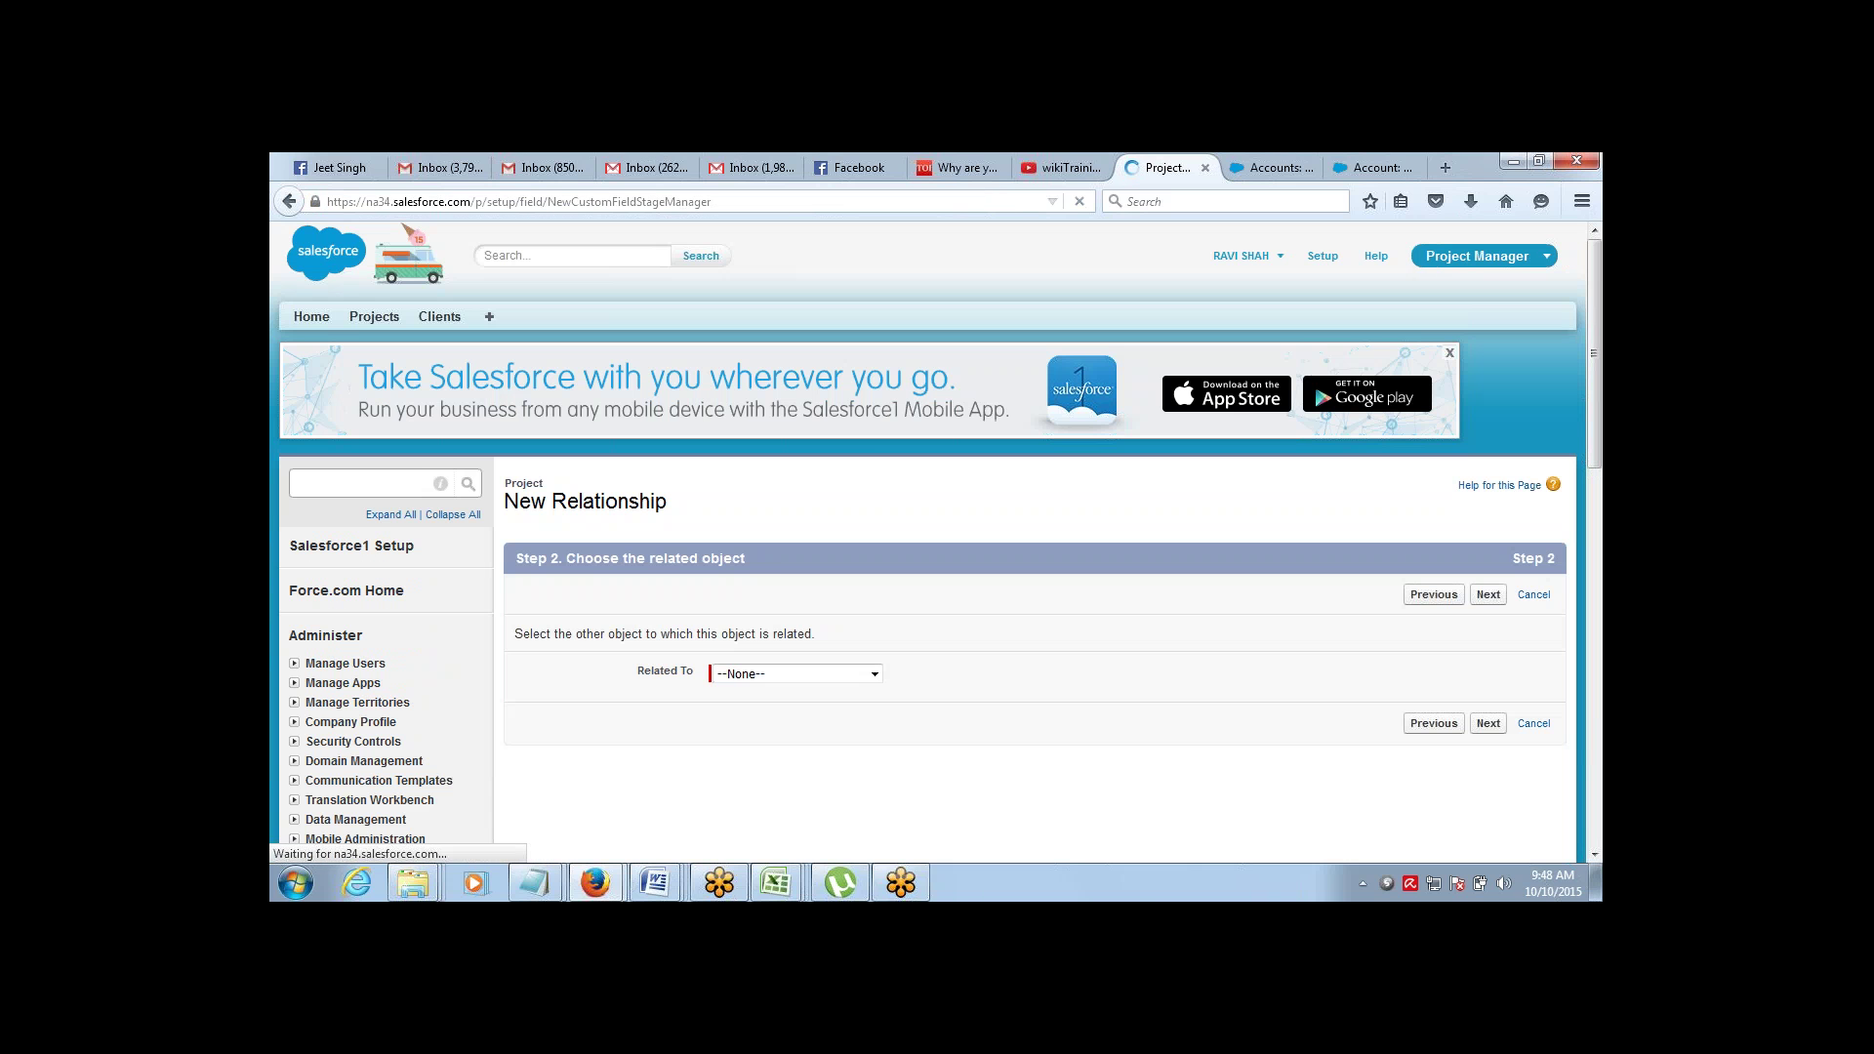
left_click(861, 684)
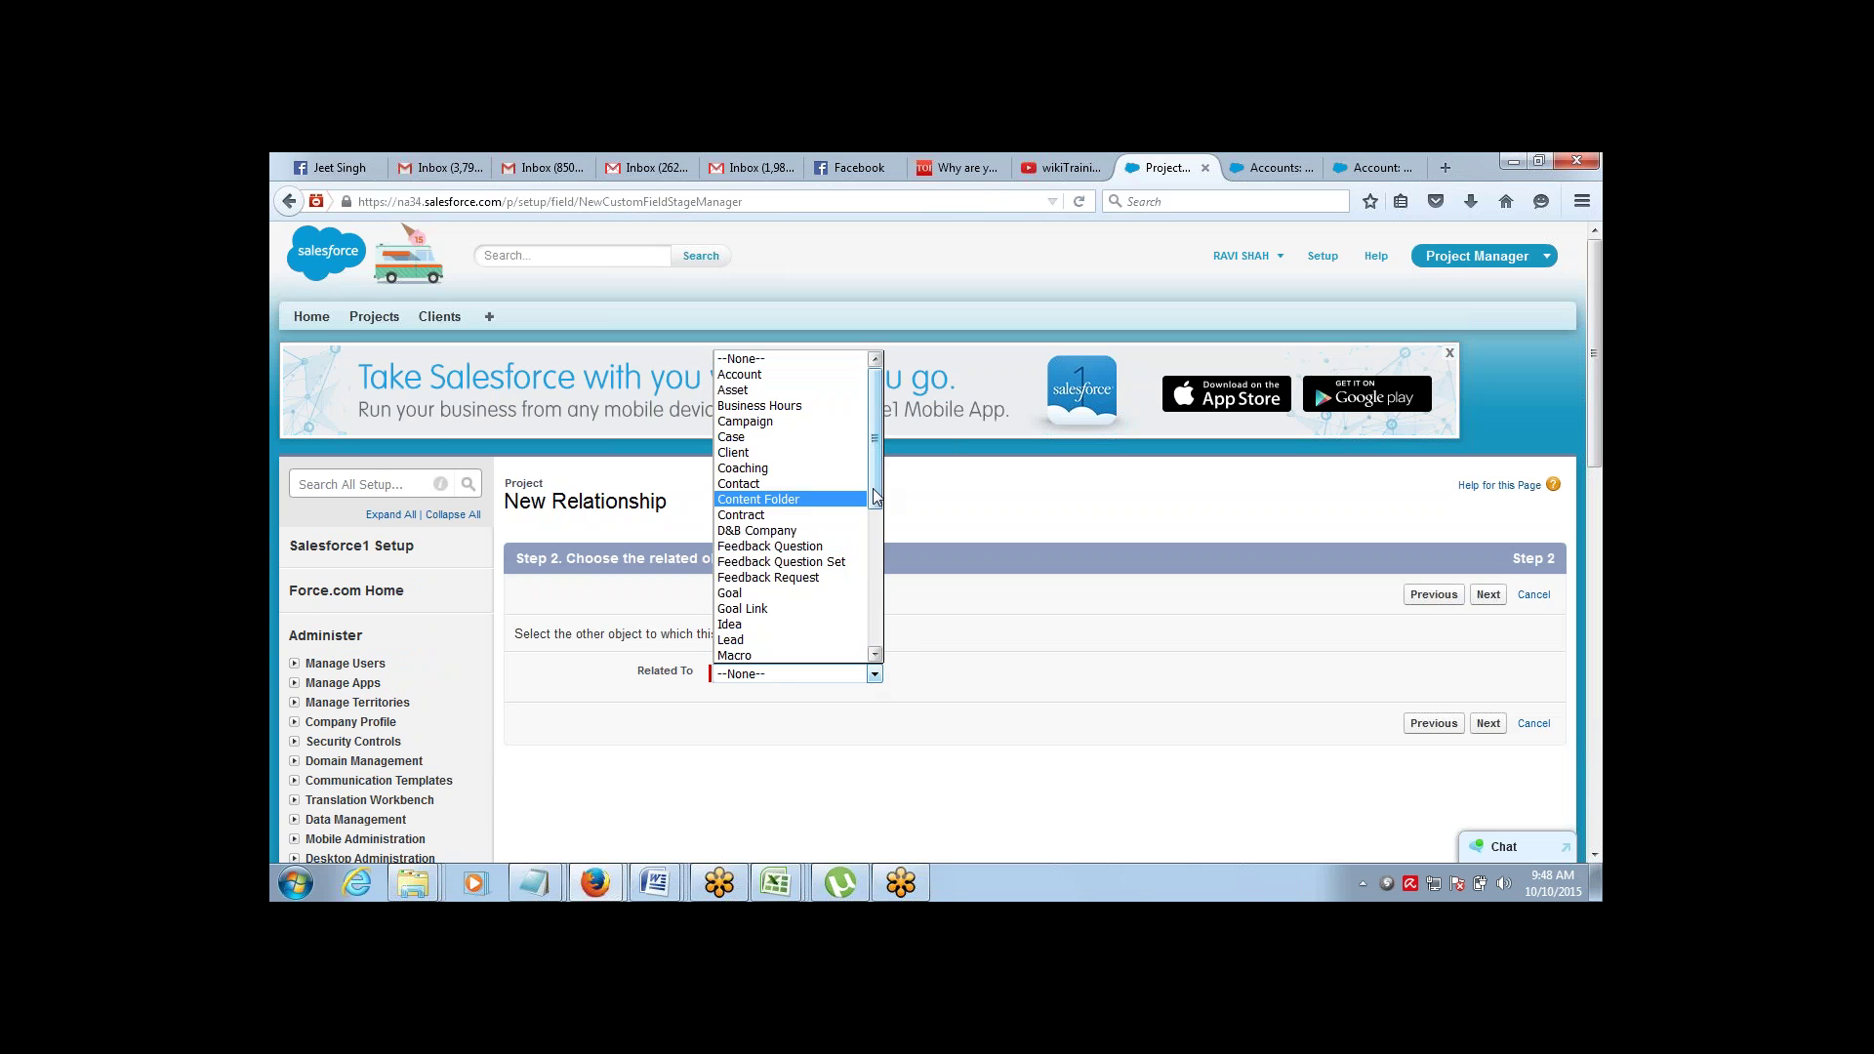
mouse_move(875, 498)
left_mouse_down()
mouse_move(874, 607)
mouse_move(877, 491)
left_mouse_up()
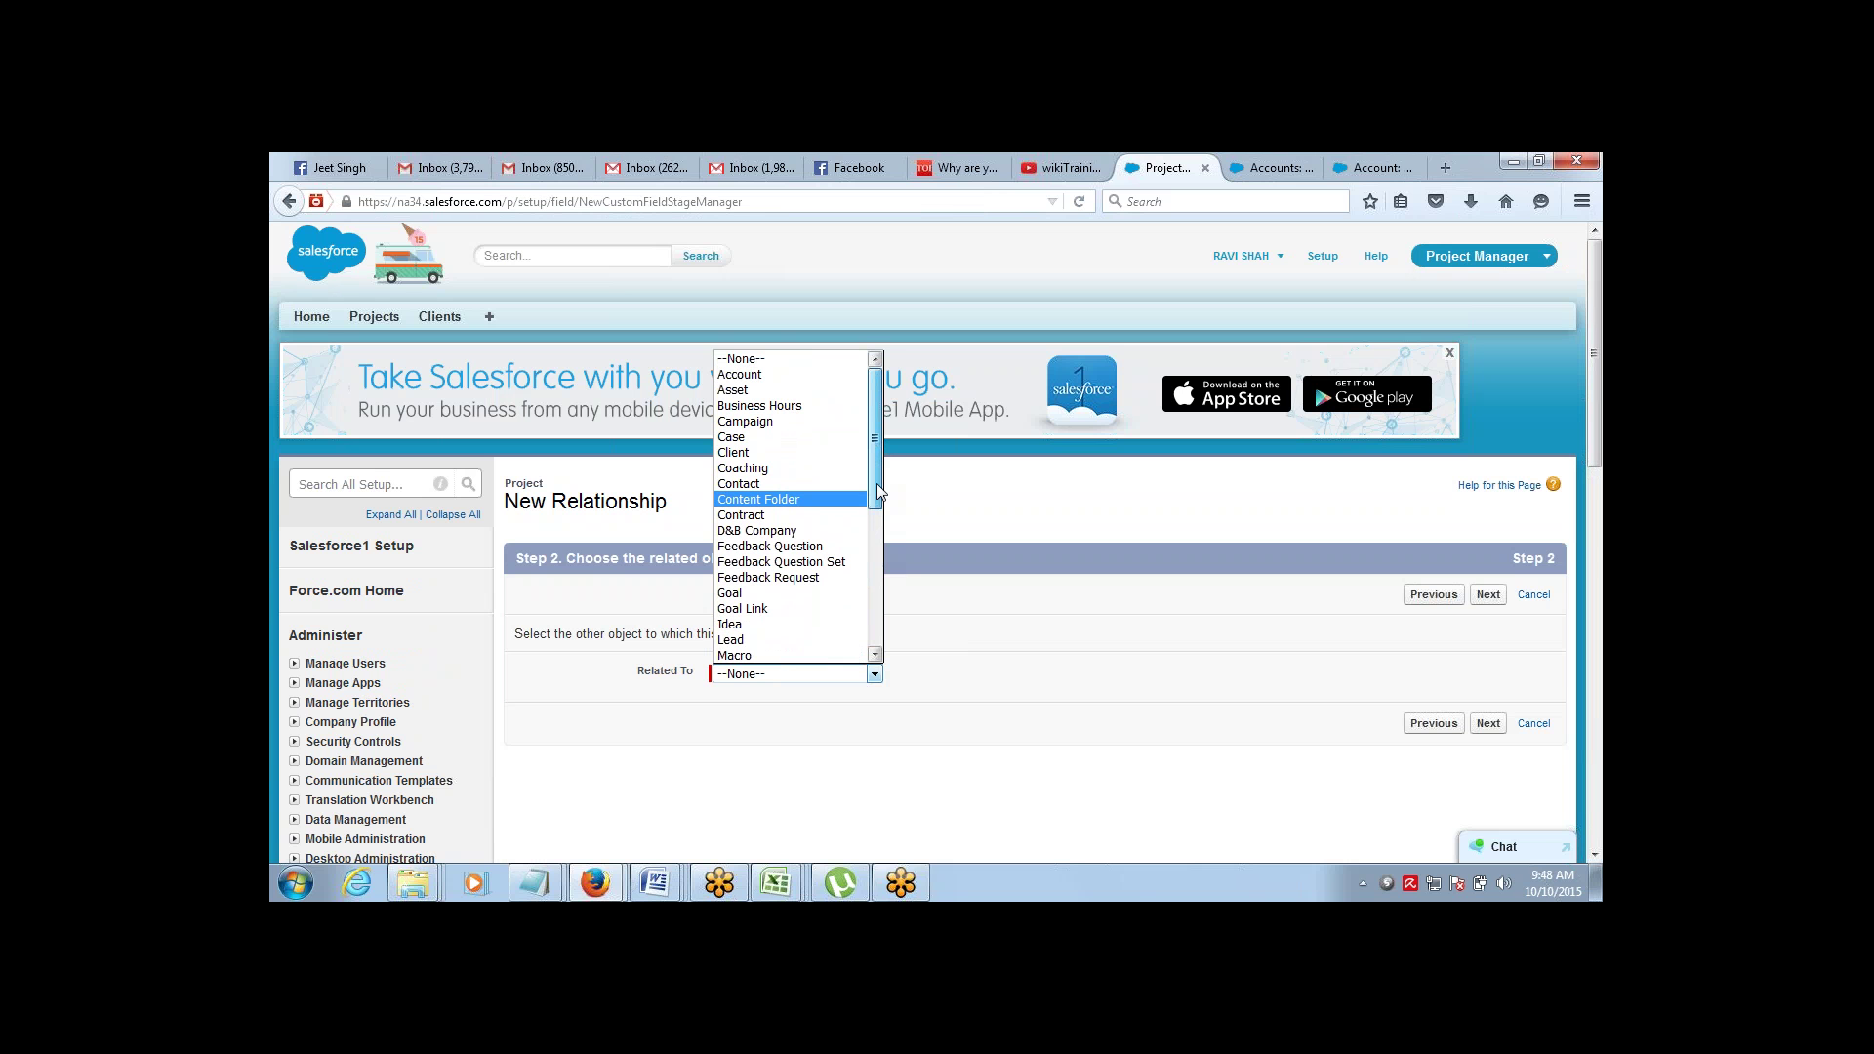
mouse_move(876, 484)
left_mouse_down()
mouse_move(873, 625)
mouse_move(869, 477)
left_mouse_up()
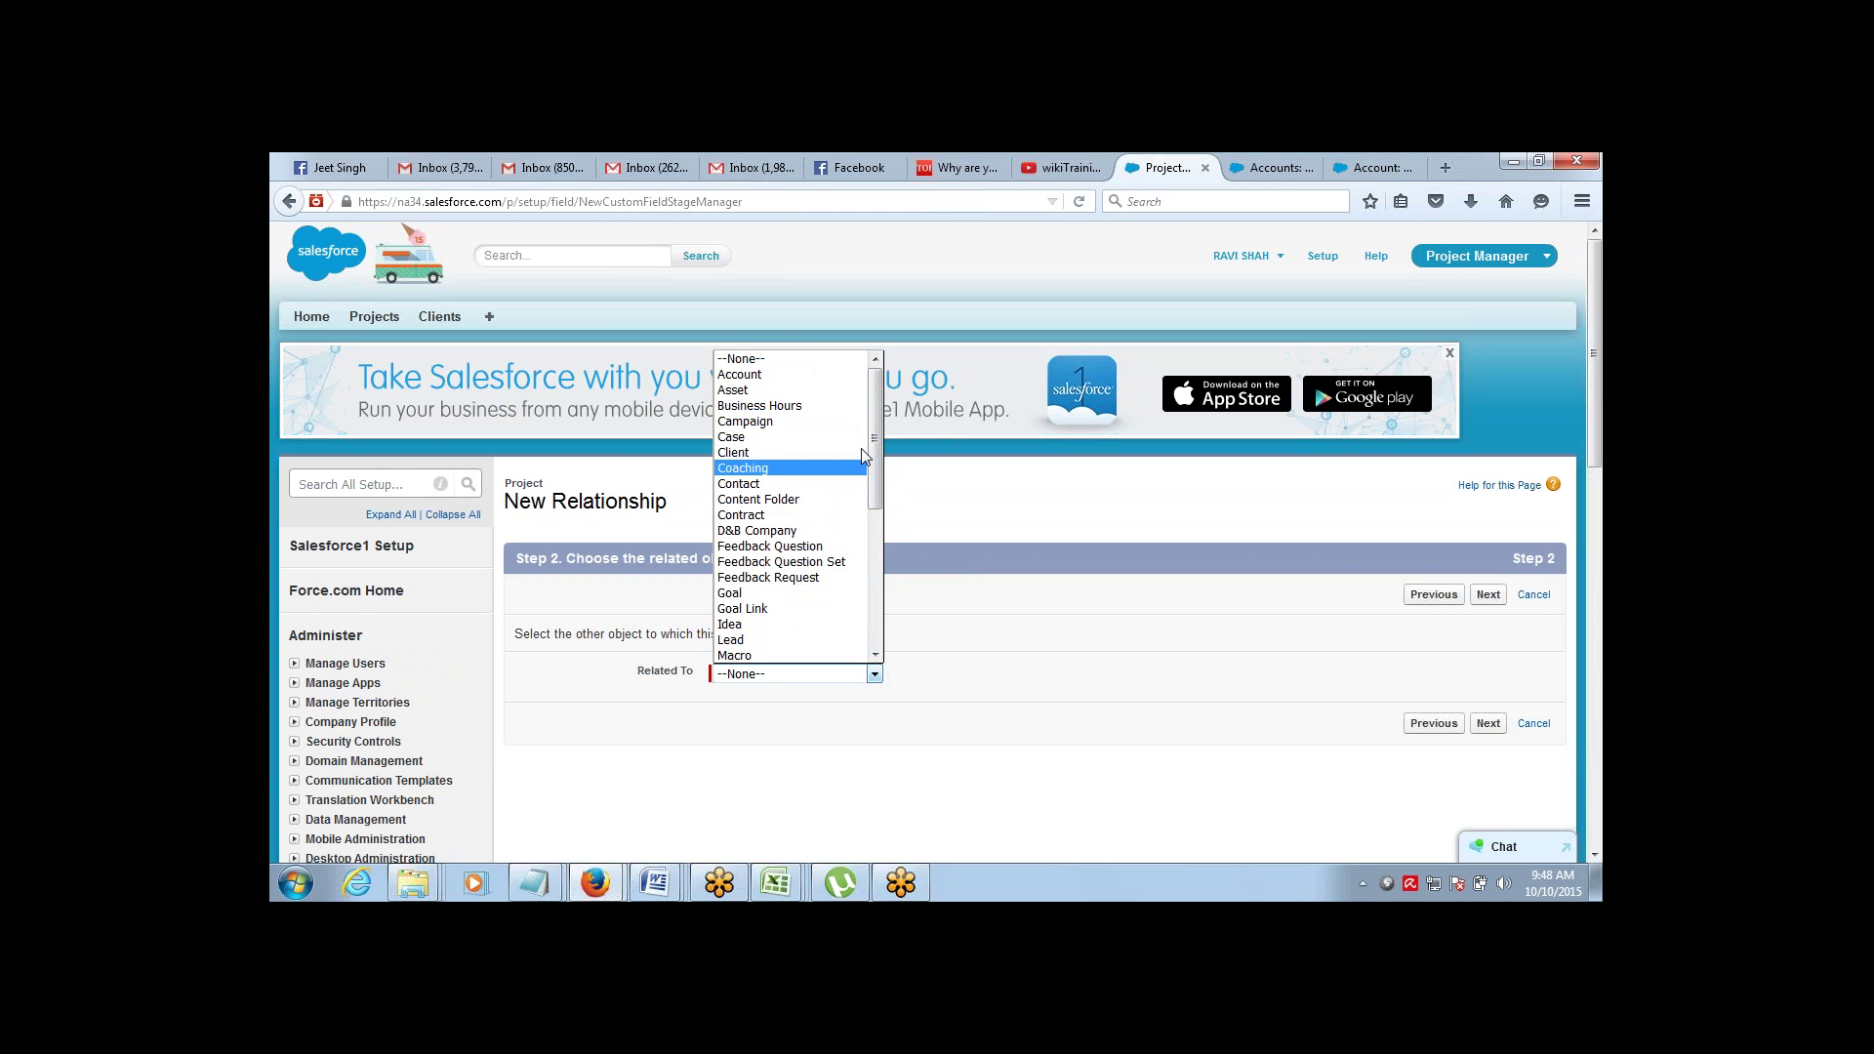
key("Escape")
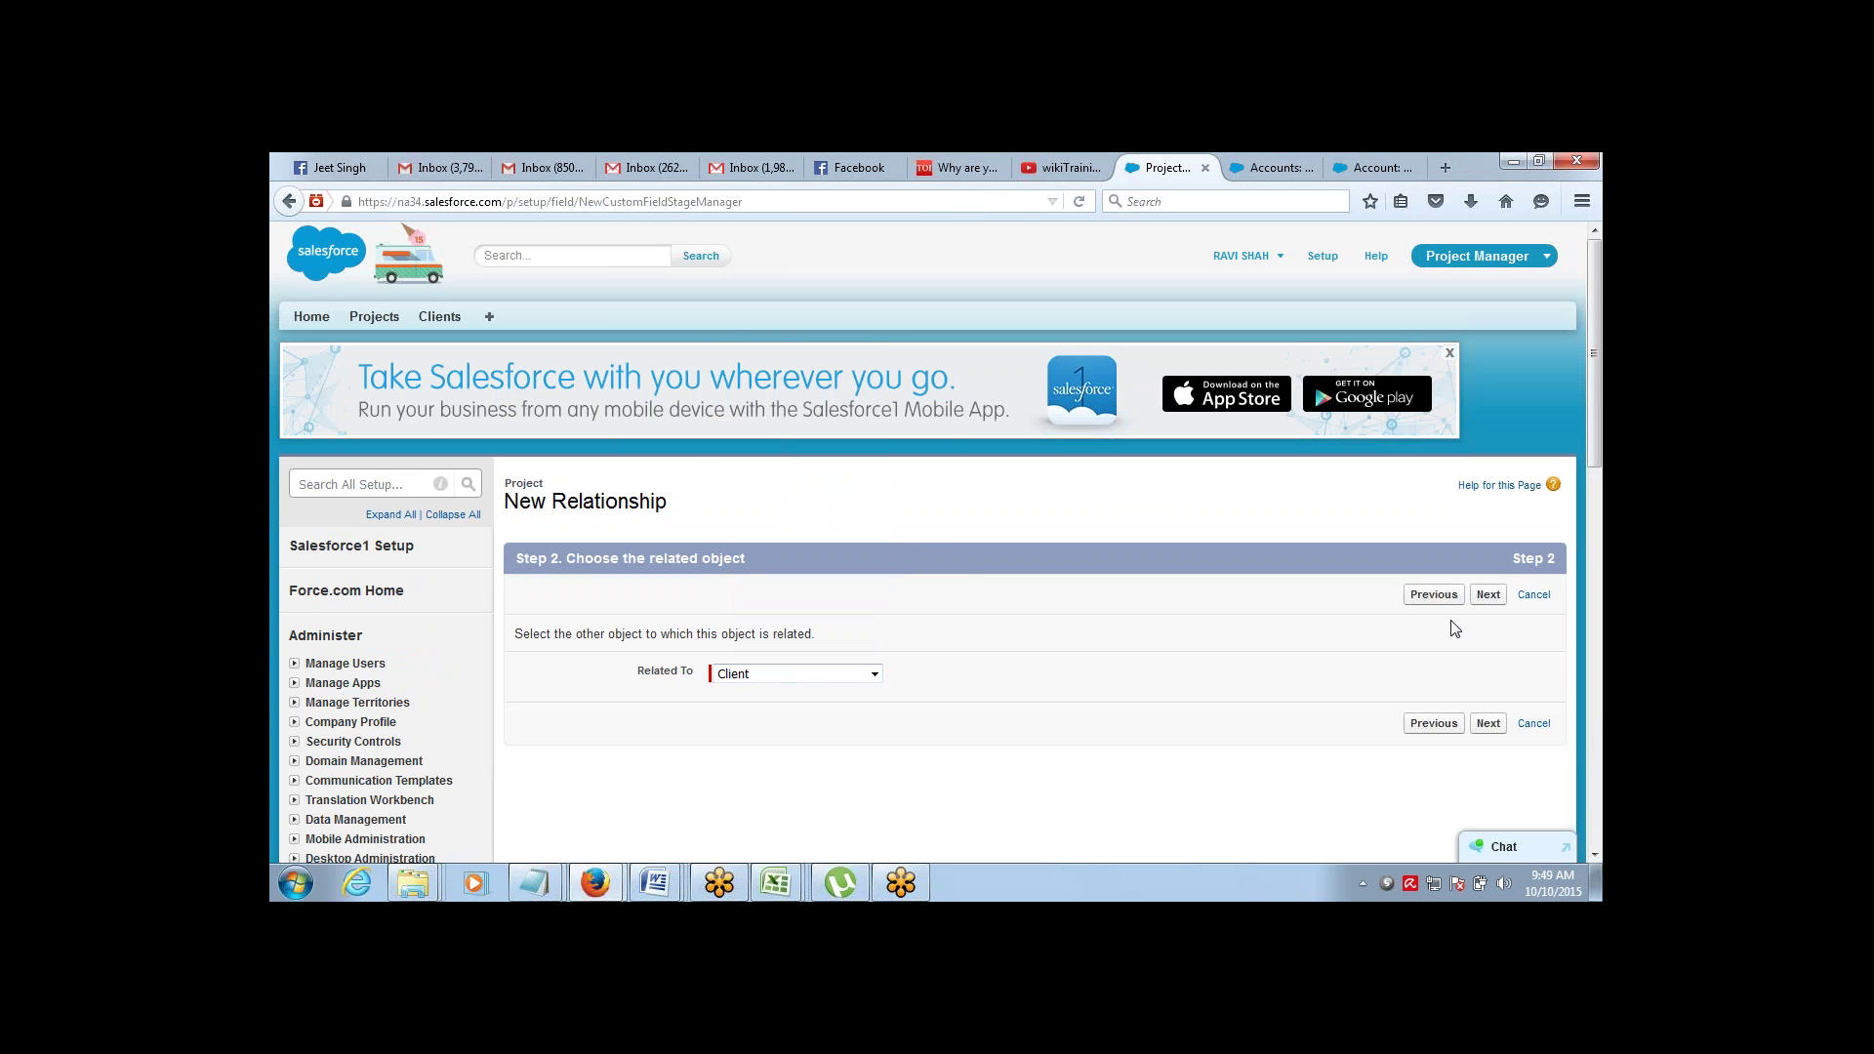
left_click(1485, 597)
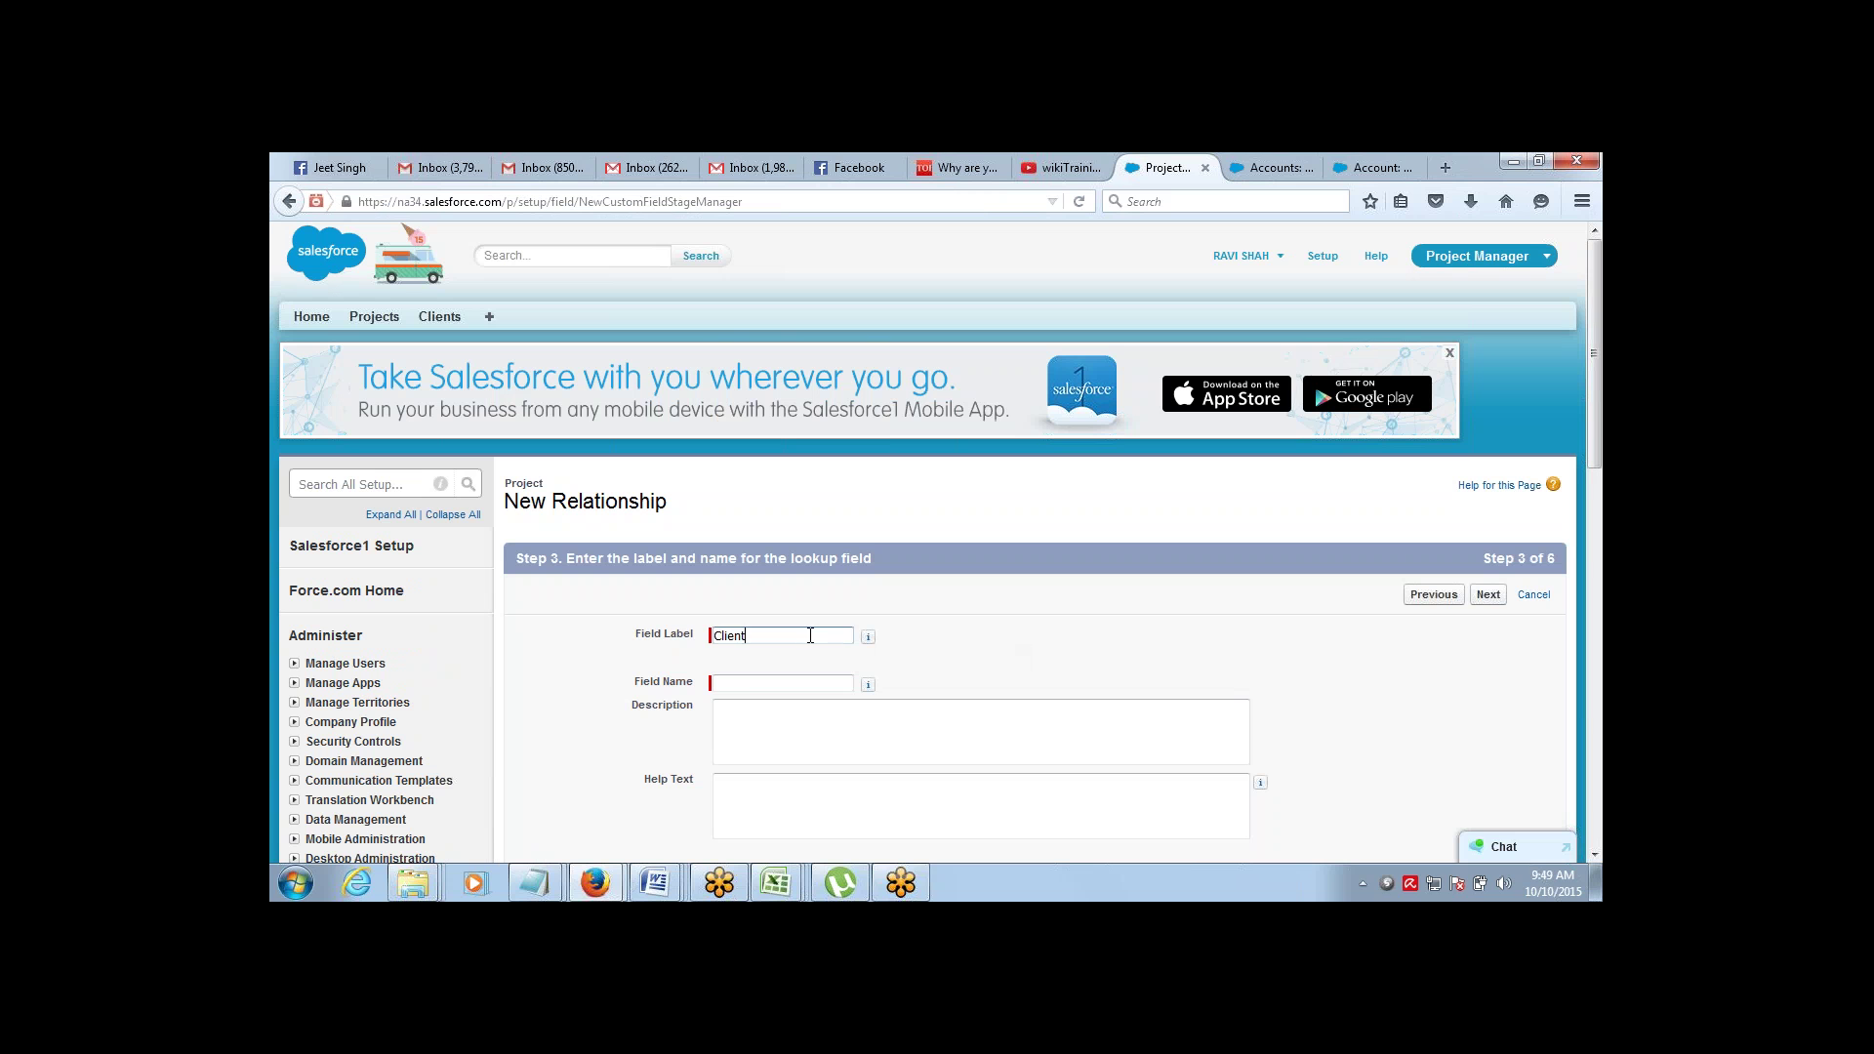
Set both the label and the field name of the lookup field to Client
left_click(781, 683)
type("Client")
key("BackSpace")
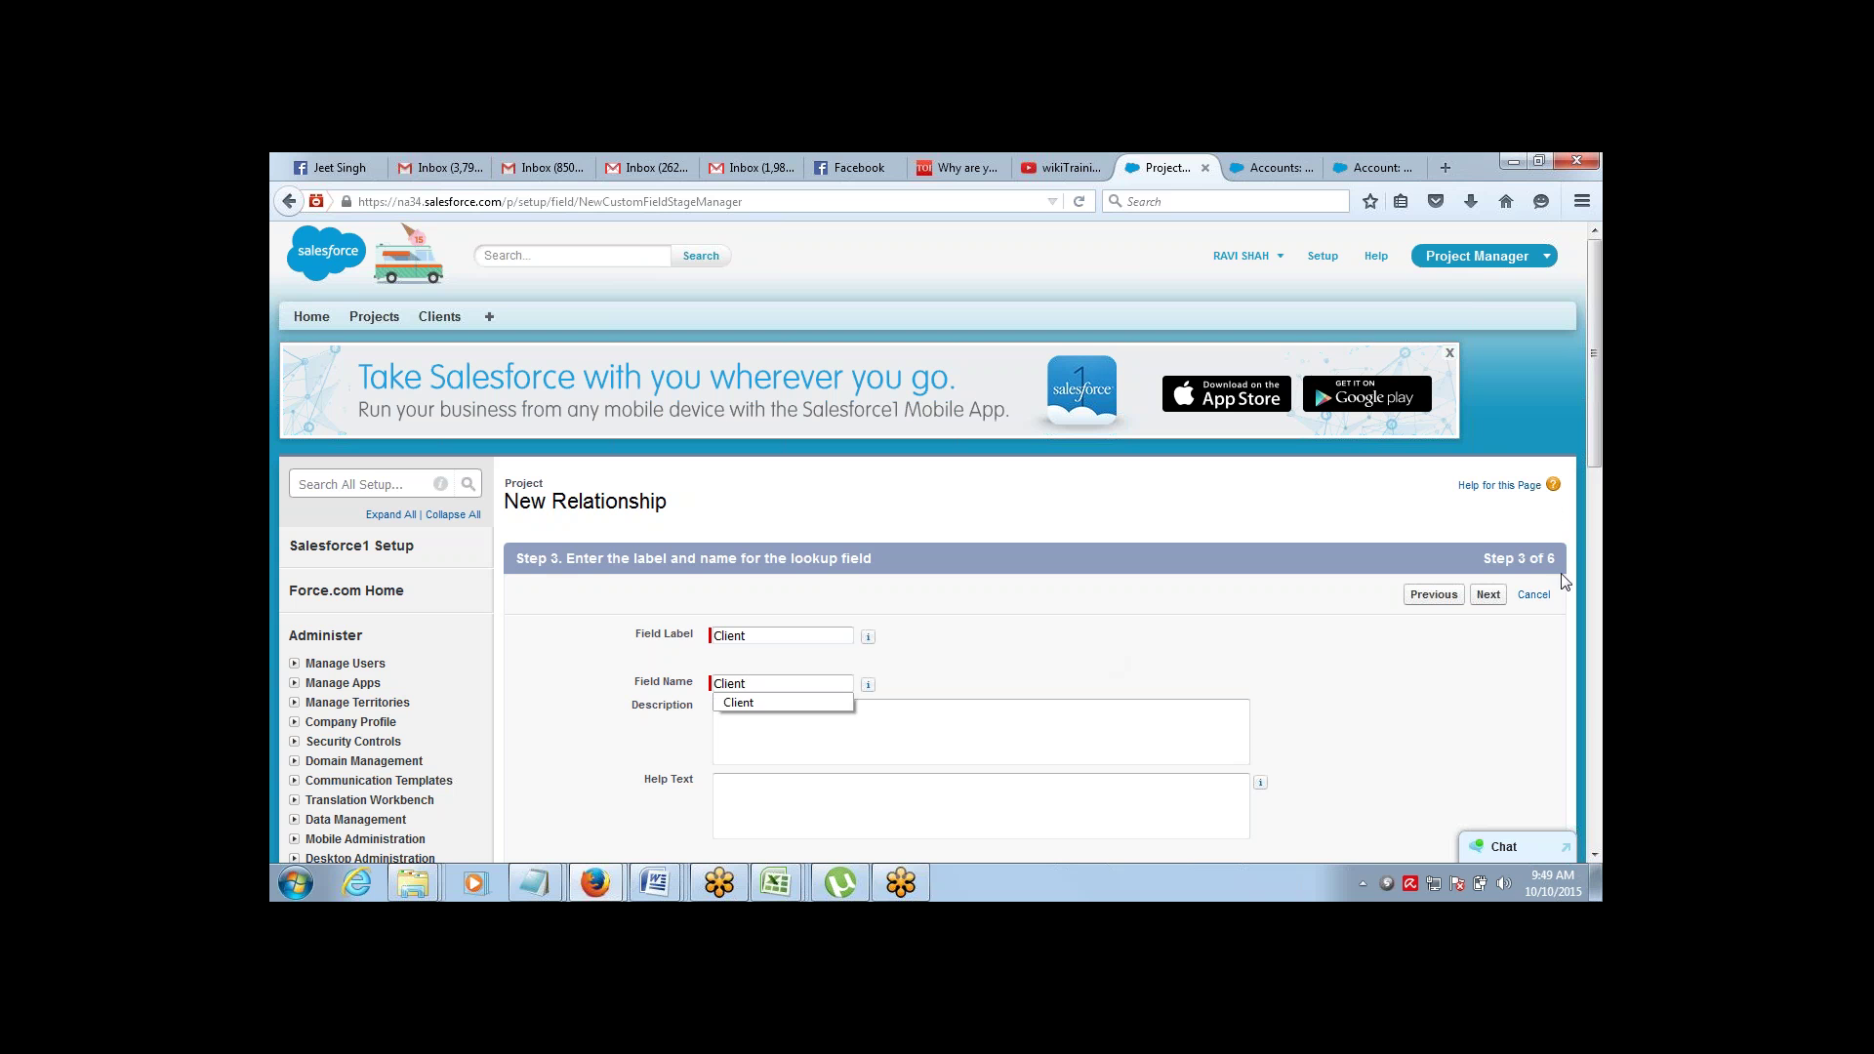
left_click(1488, 594)
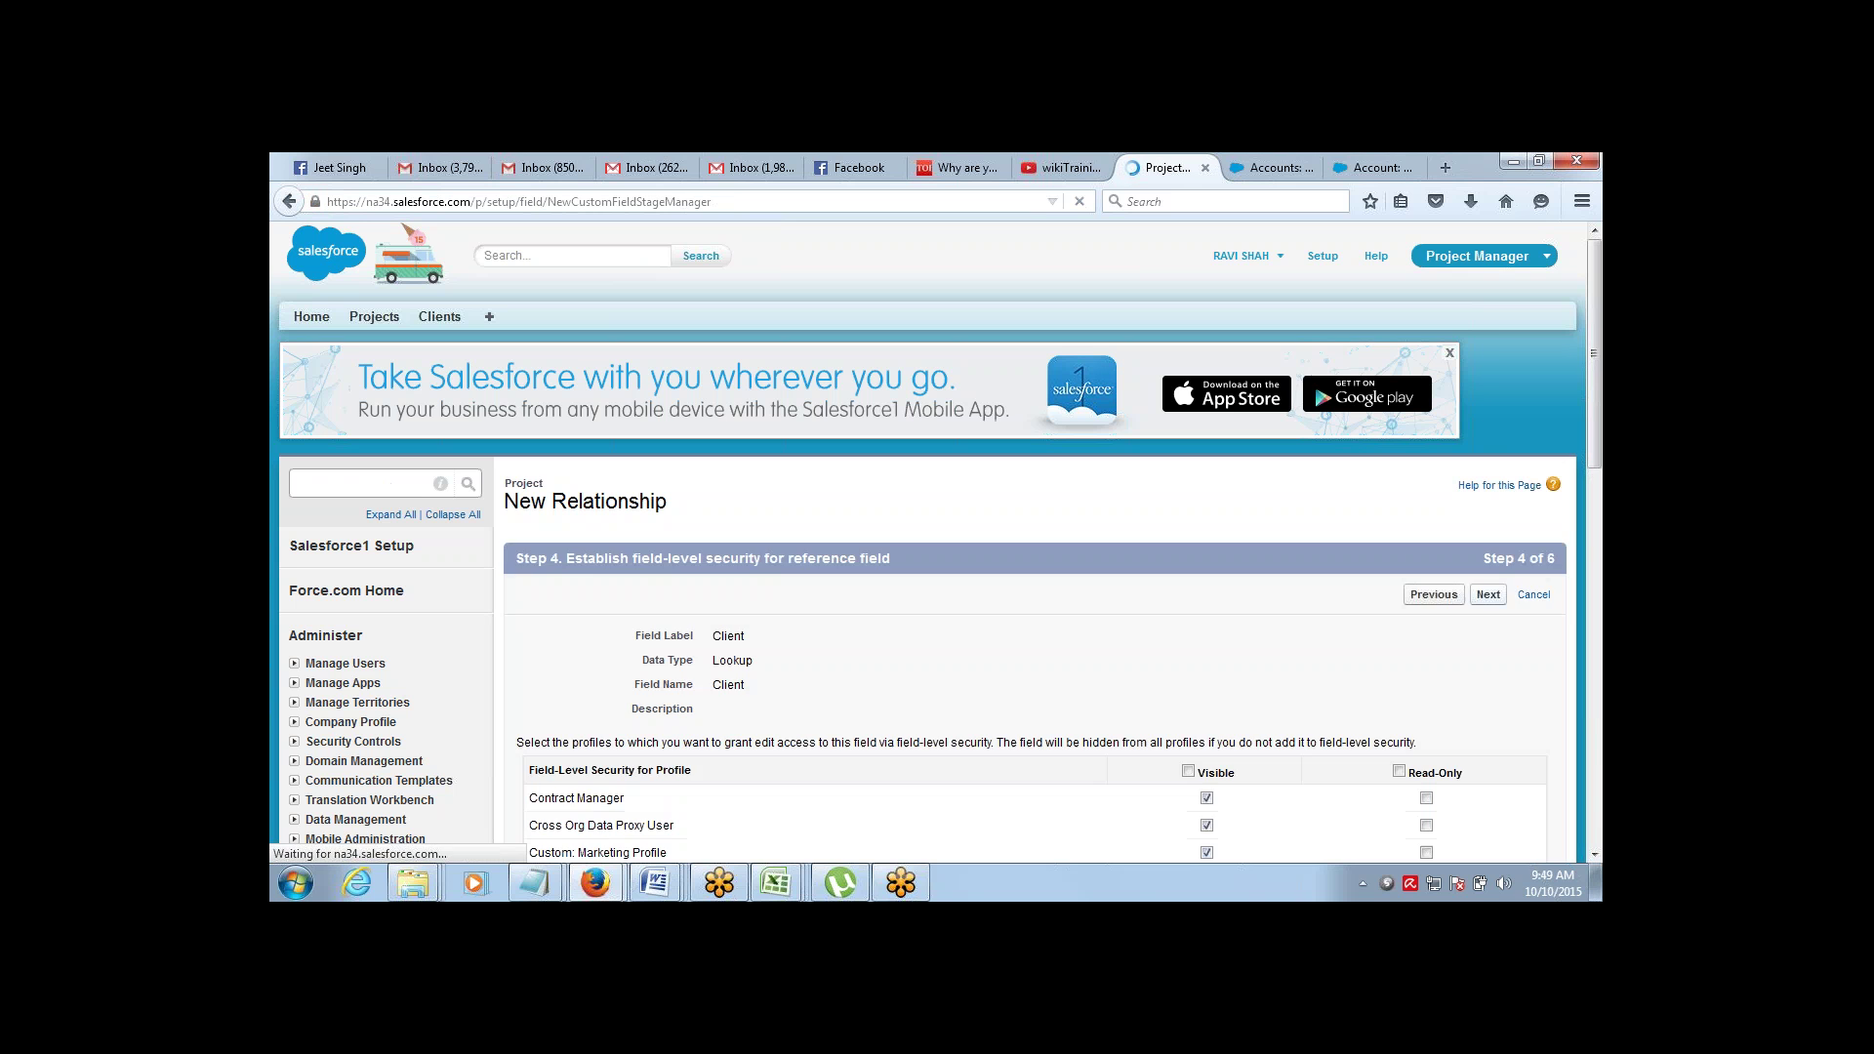
Make the Client lookup field visible to all profiles, keep it on the Project Layout, and save it with the Projects related list
left_click(1189, 773)
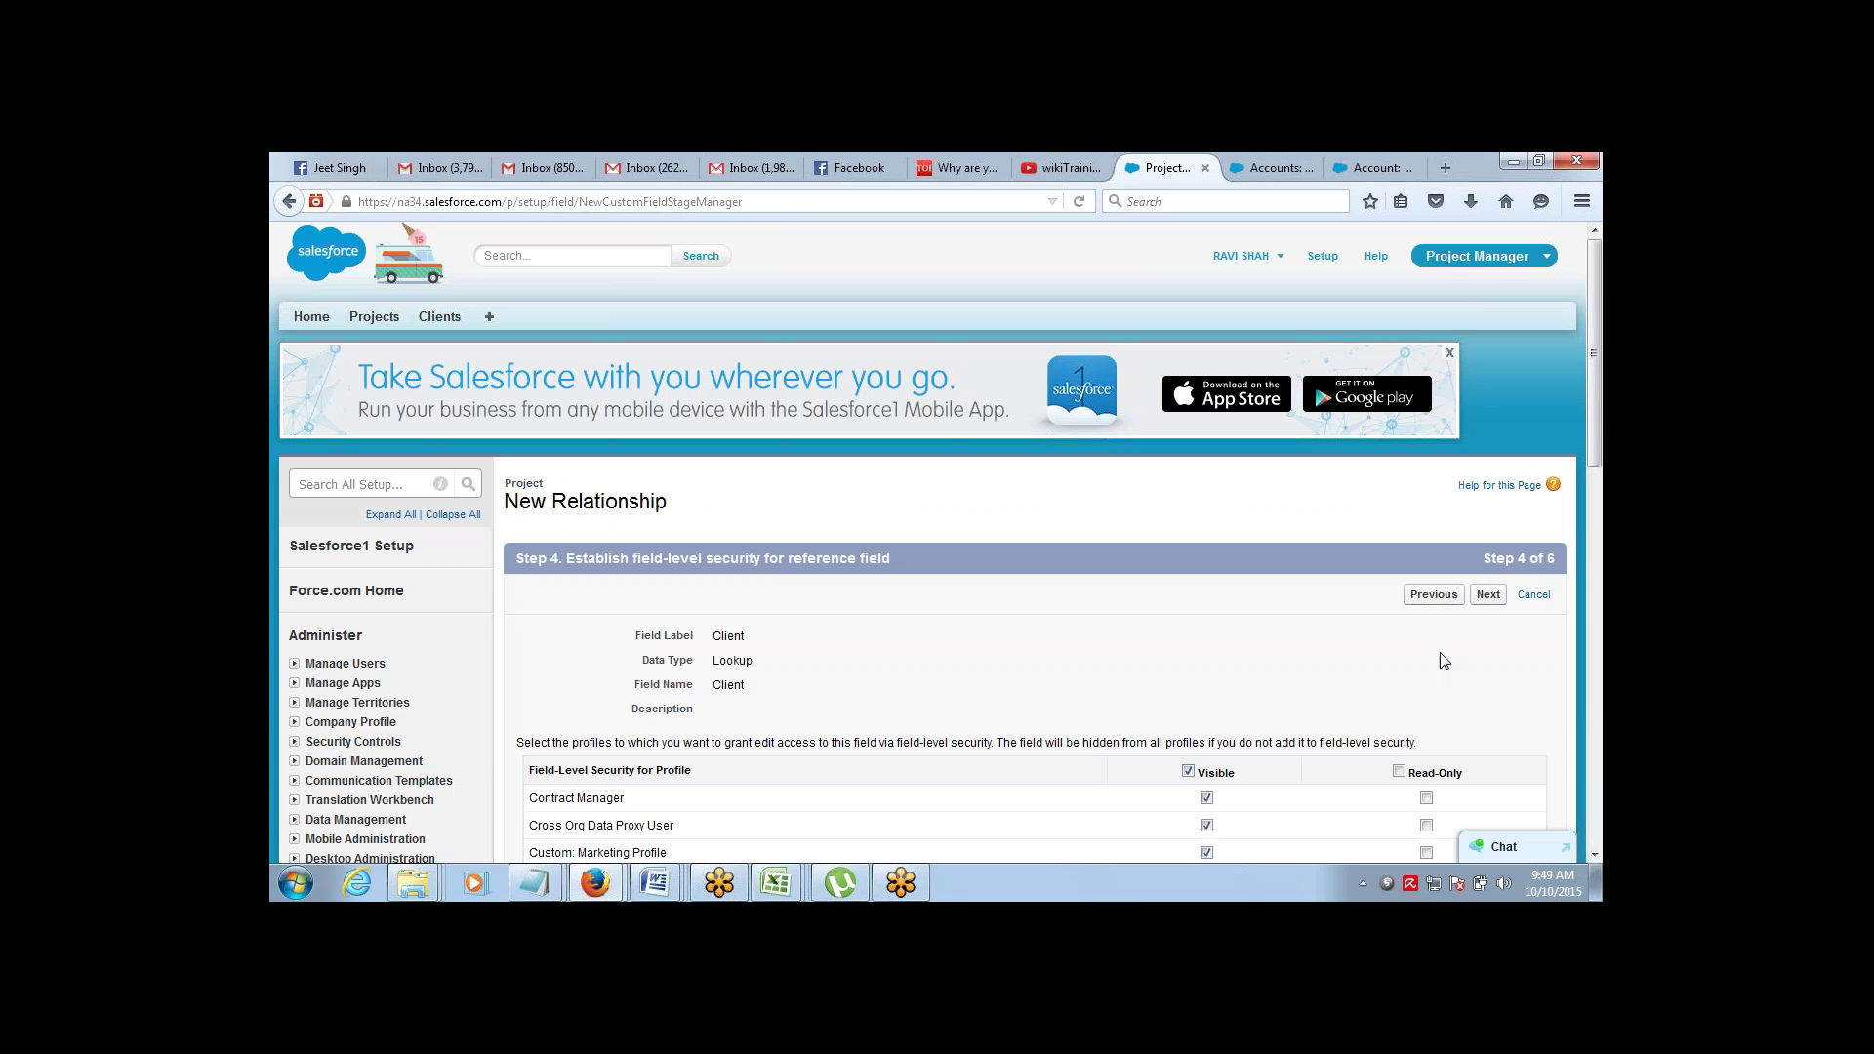
left_click(1488, 594)
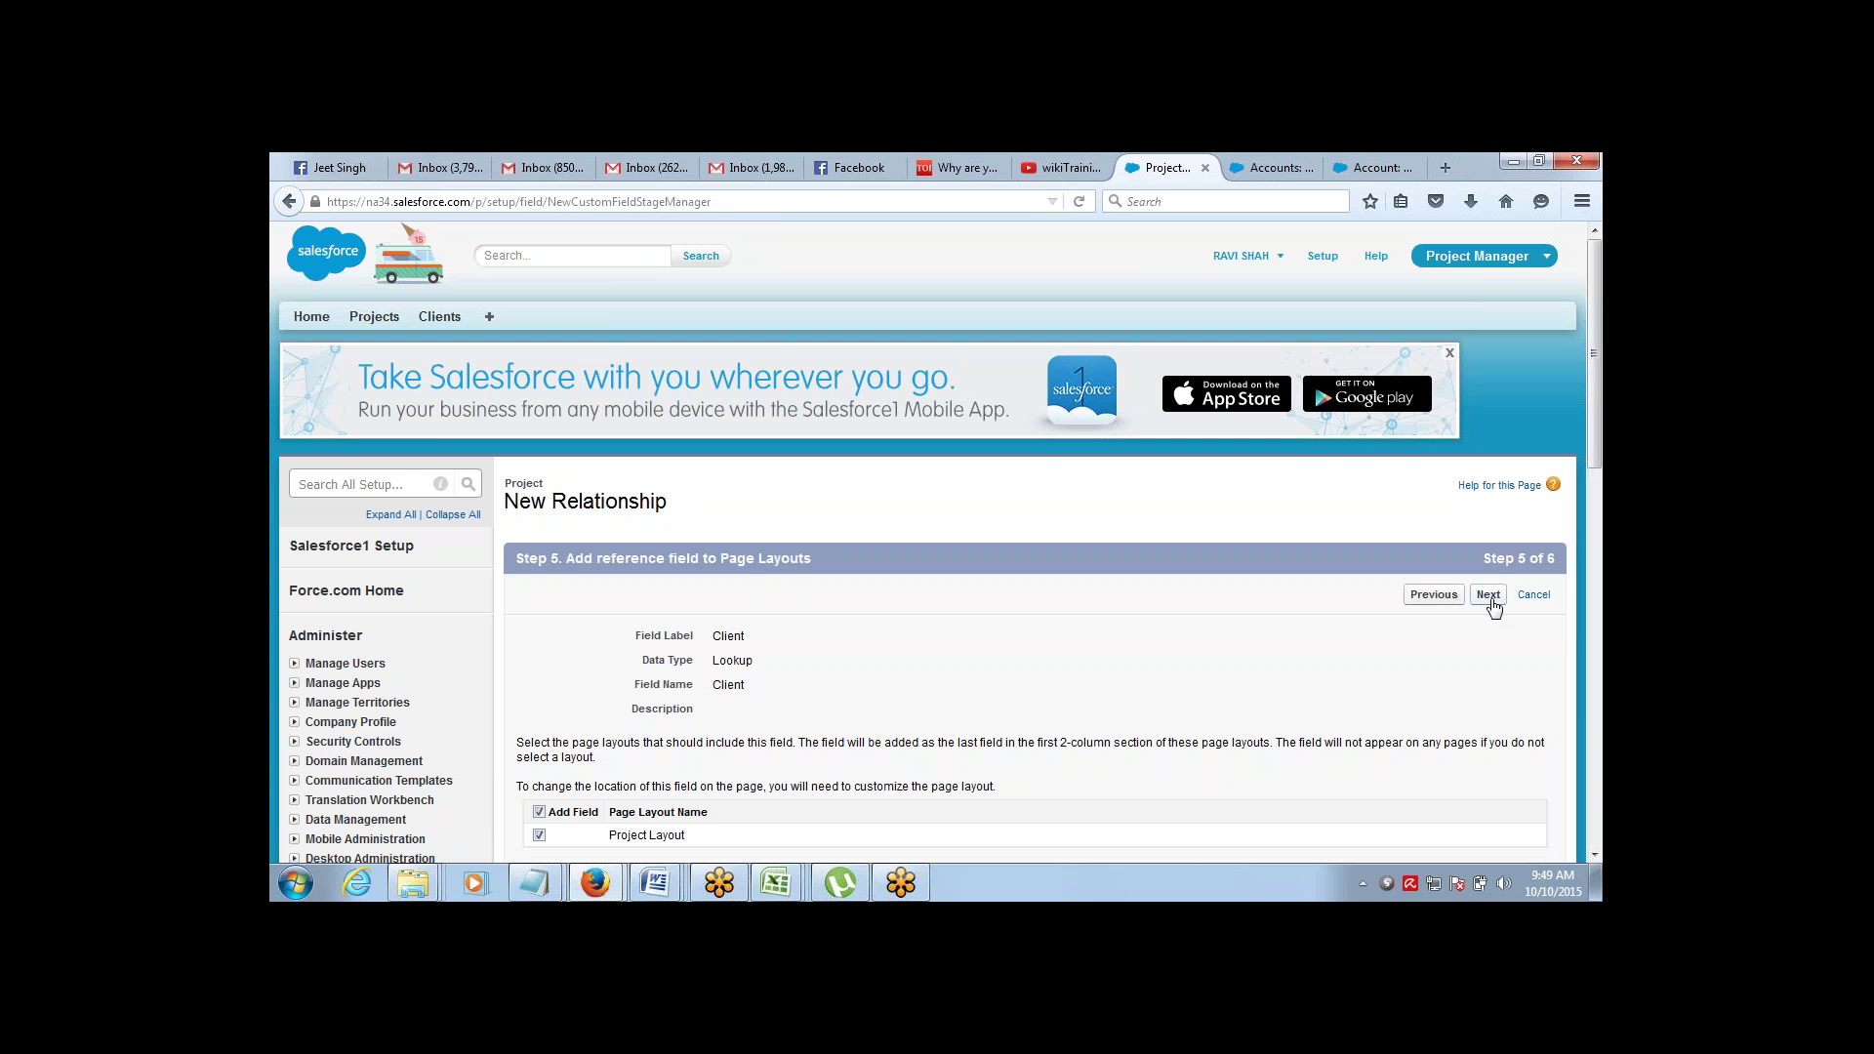
left_click(1488, 595)
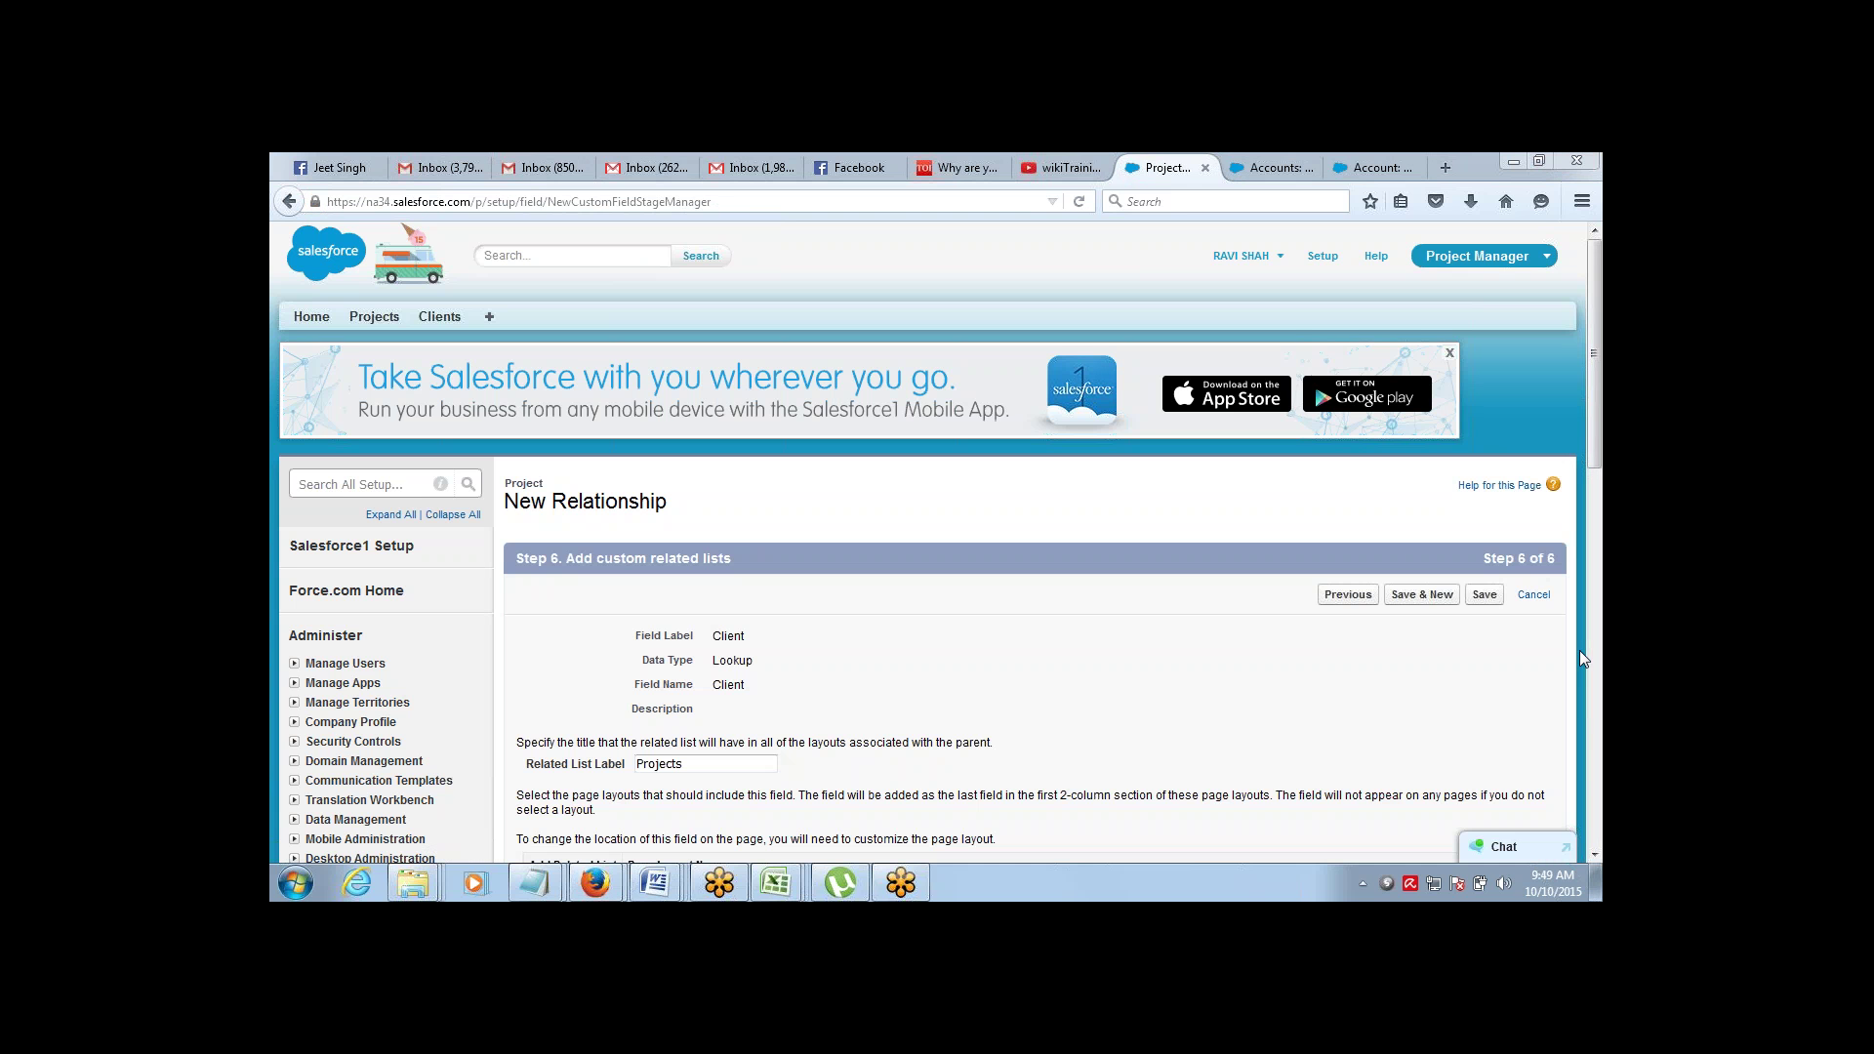
left_click(1485, 595)
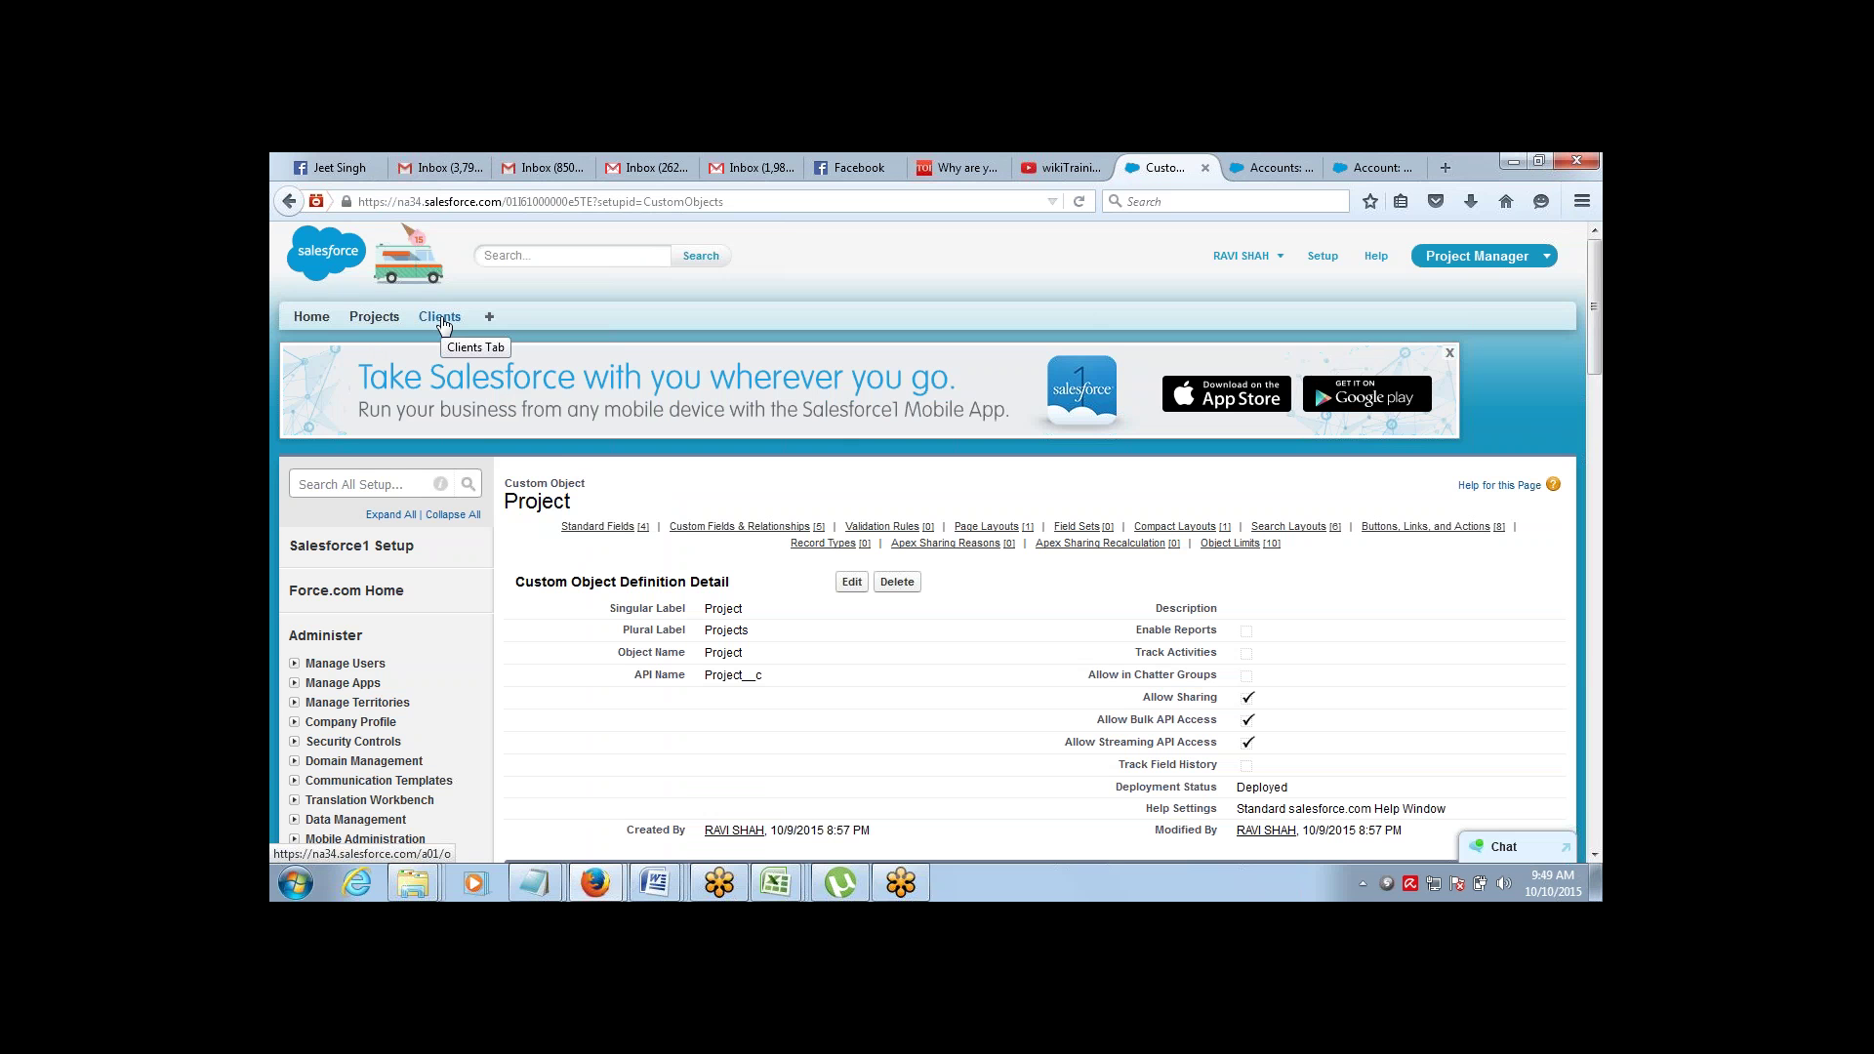
Open a blank New Project form to check for the Client lookup field
left_click(376, 318)
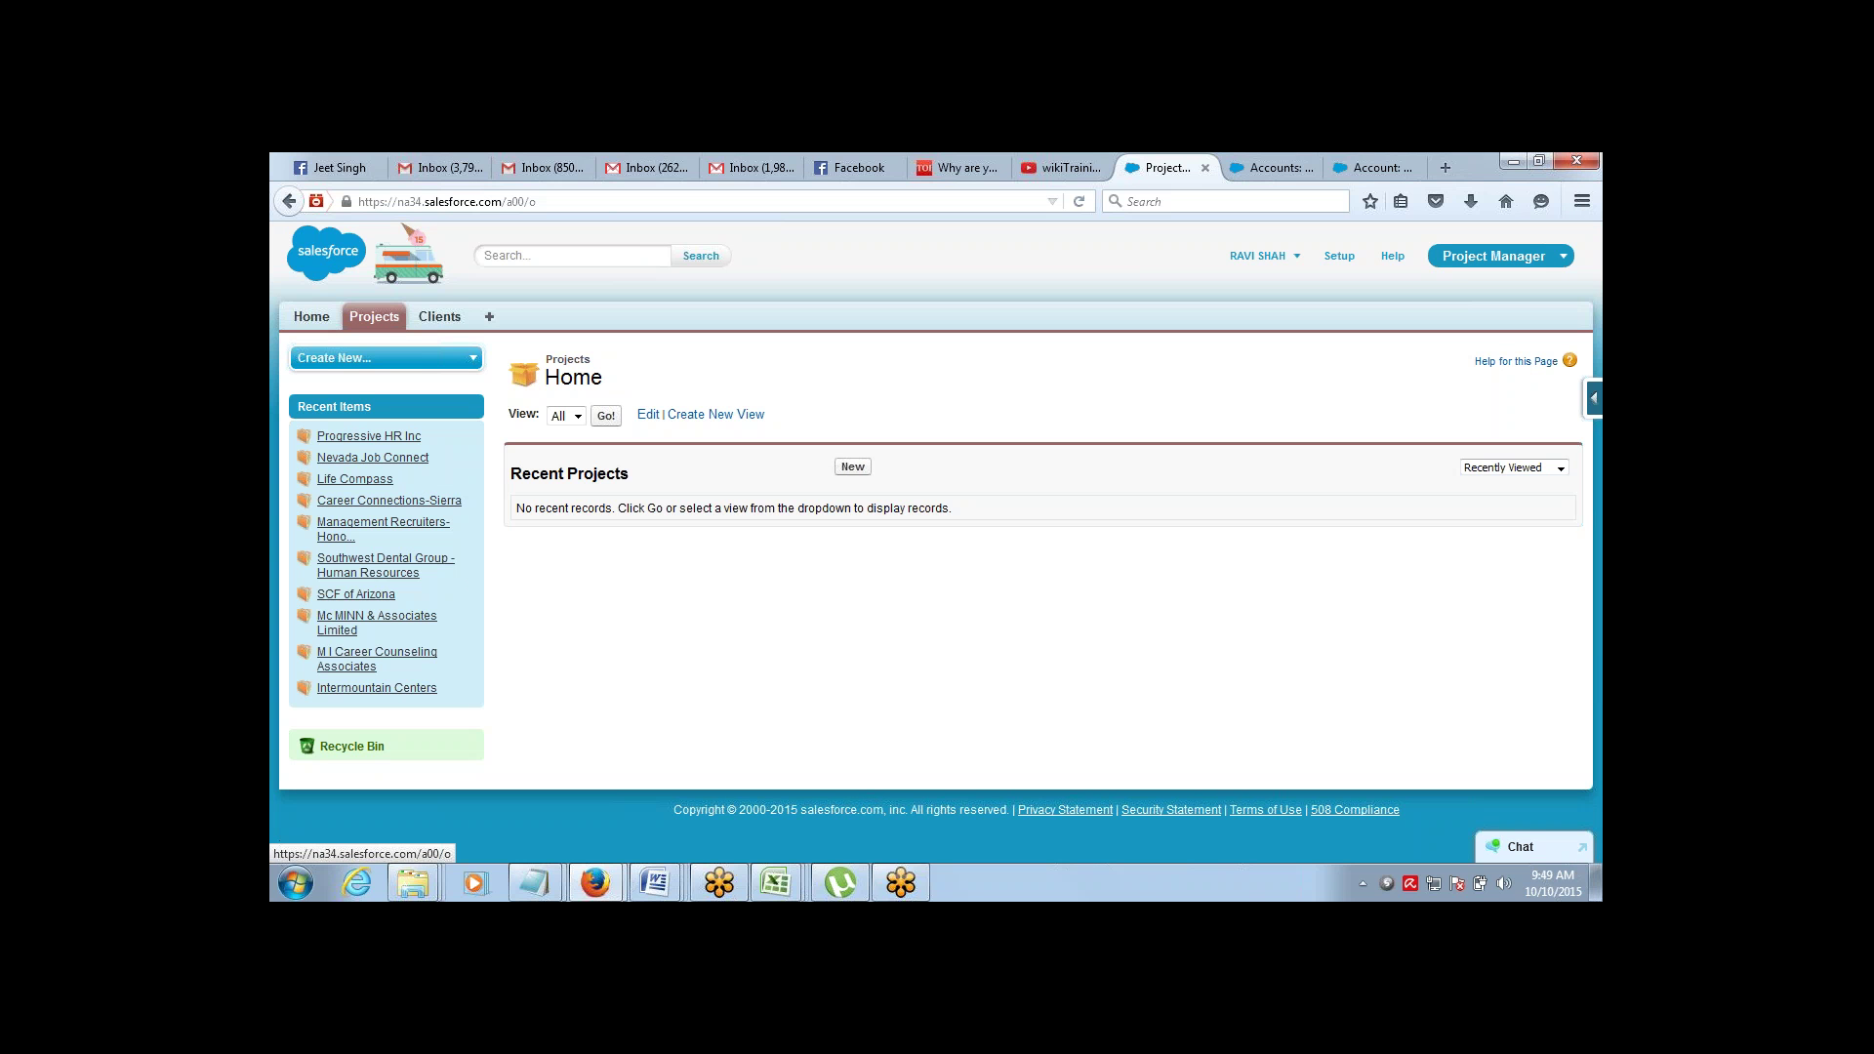
left_click(850, 468)
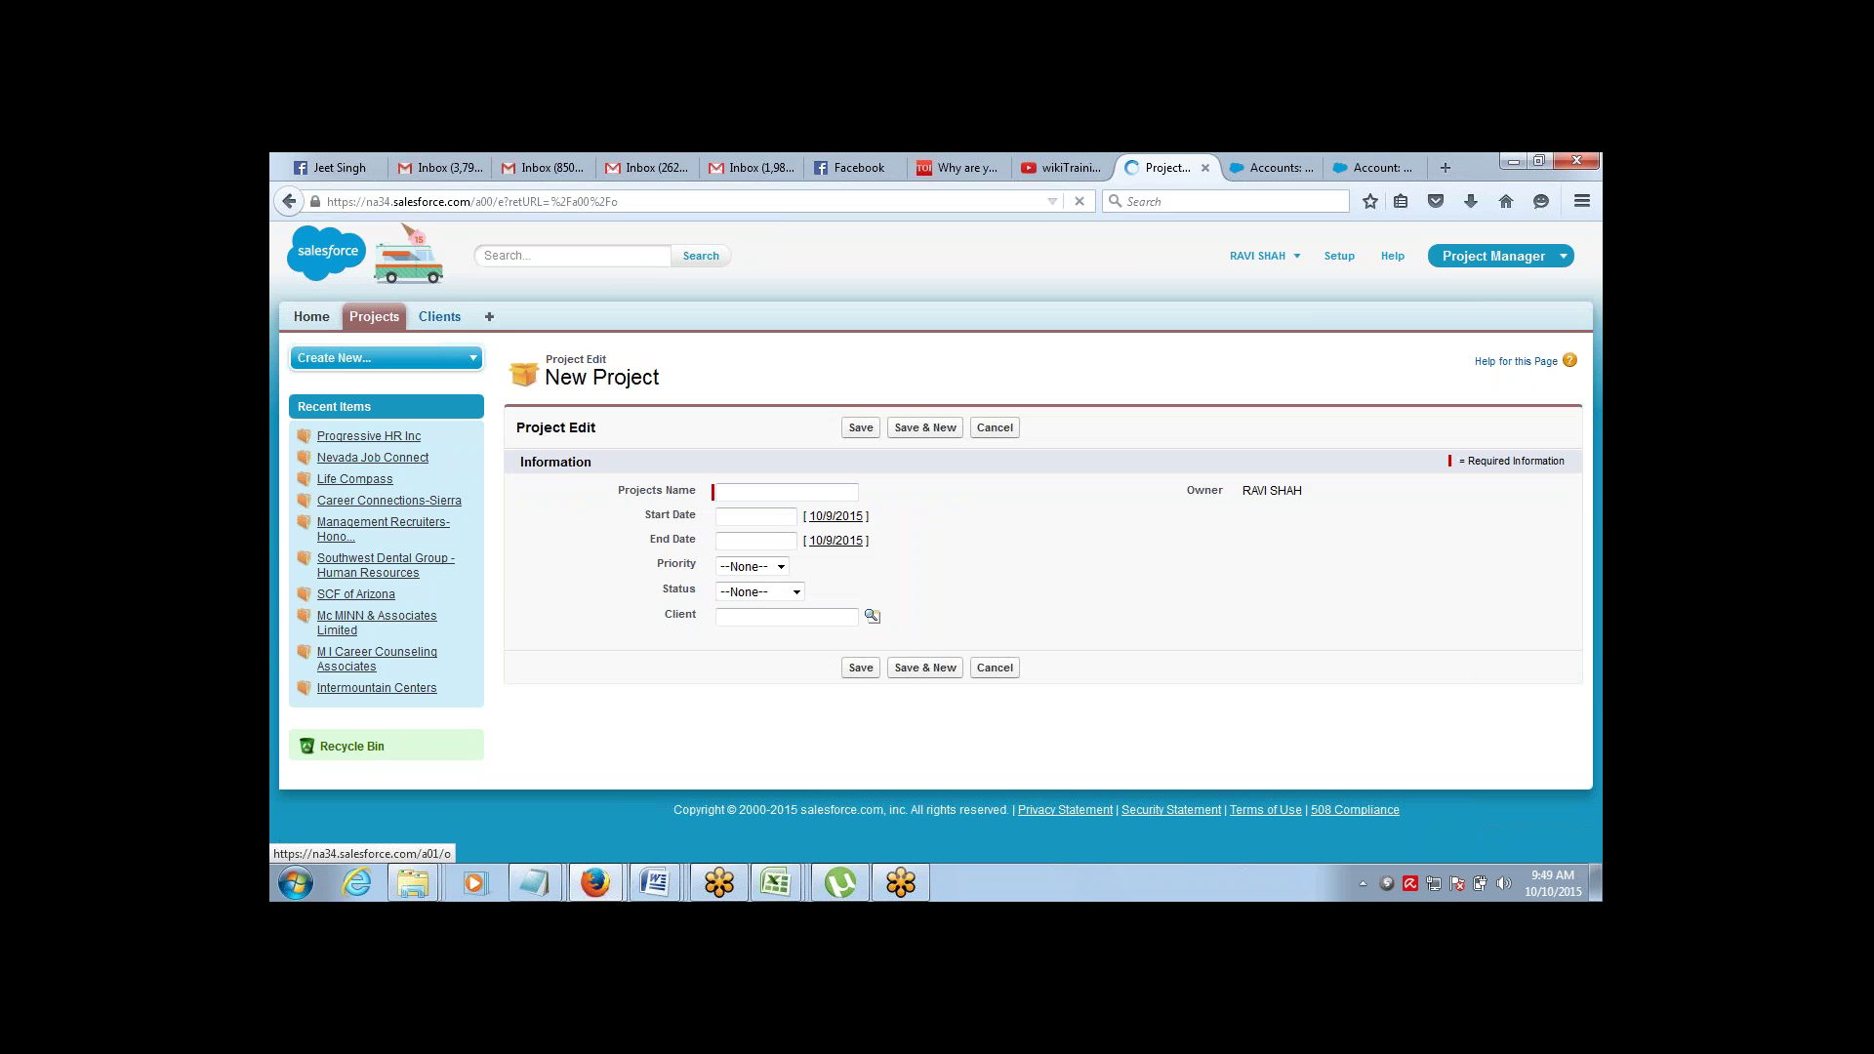
Create a client record named IBM and continue to another blank client form
left_click(440, 317)
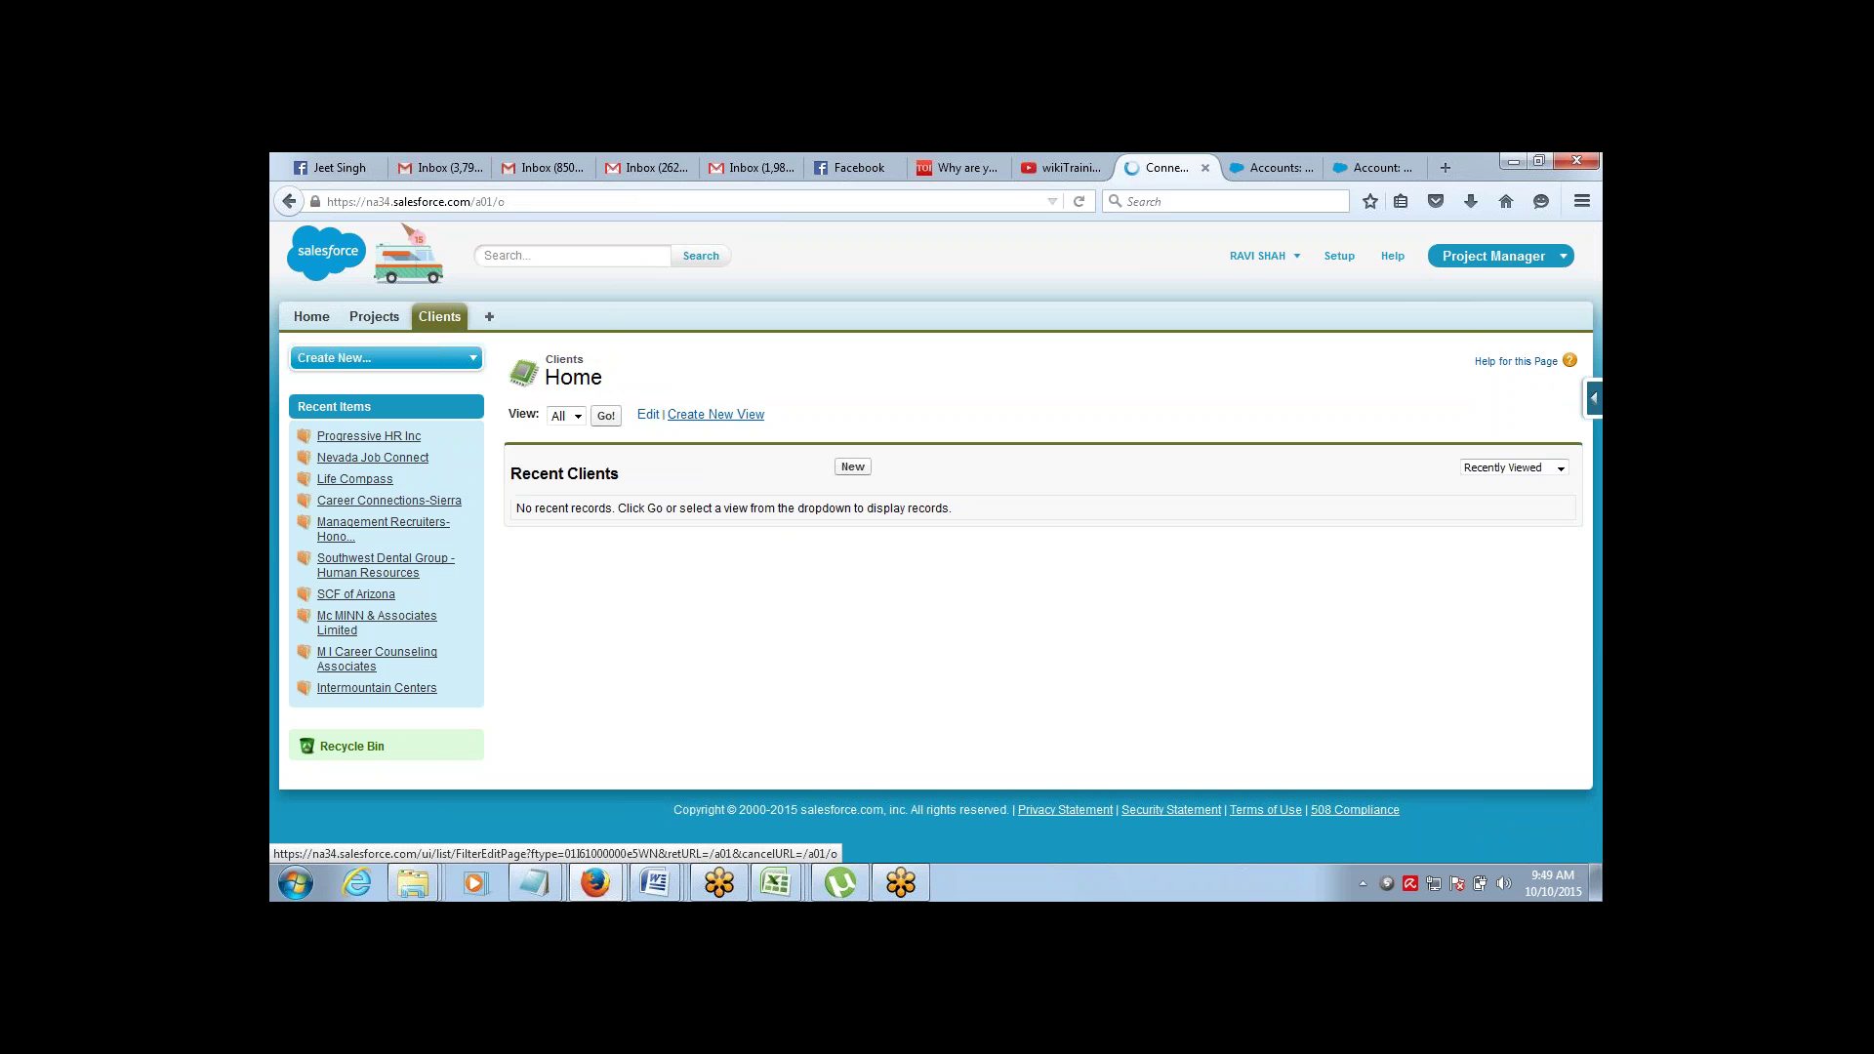
left_click(853, 468)
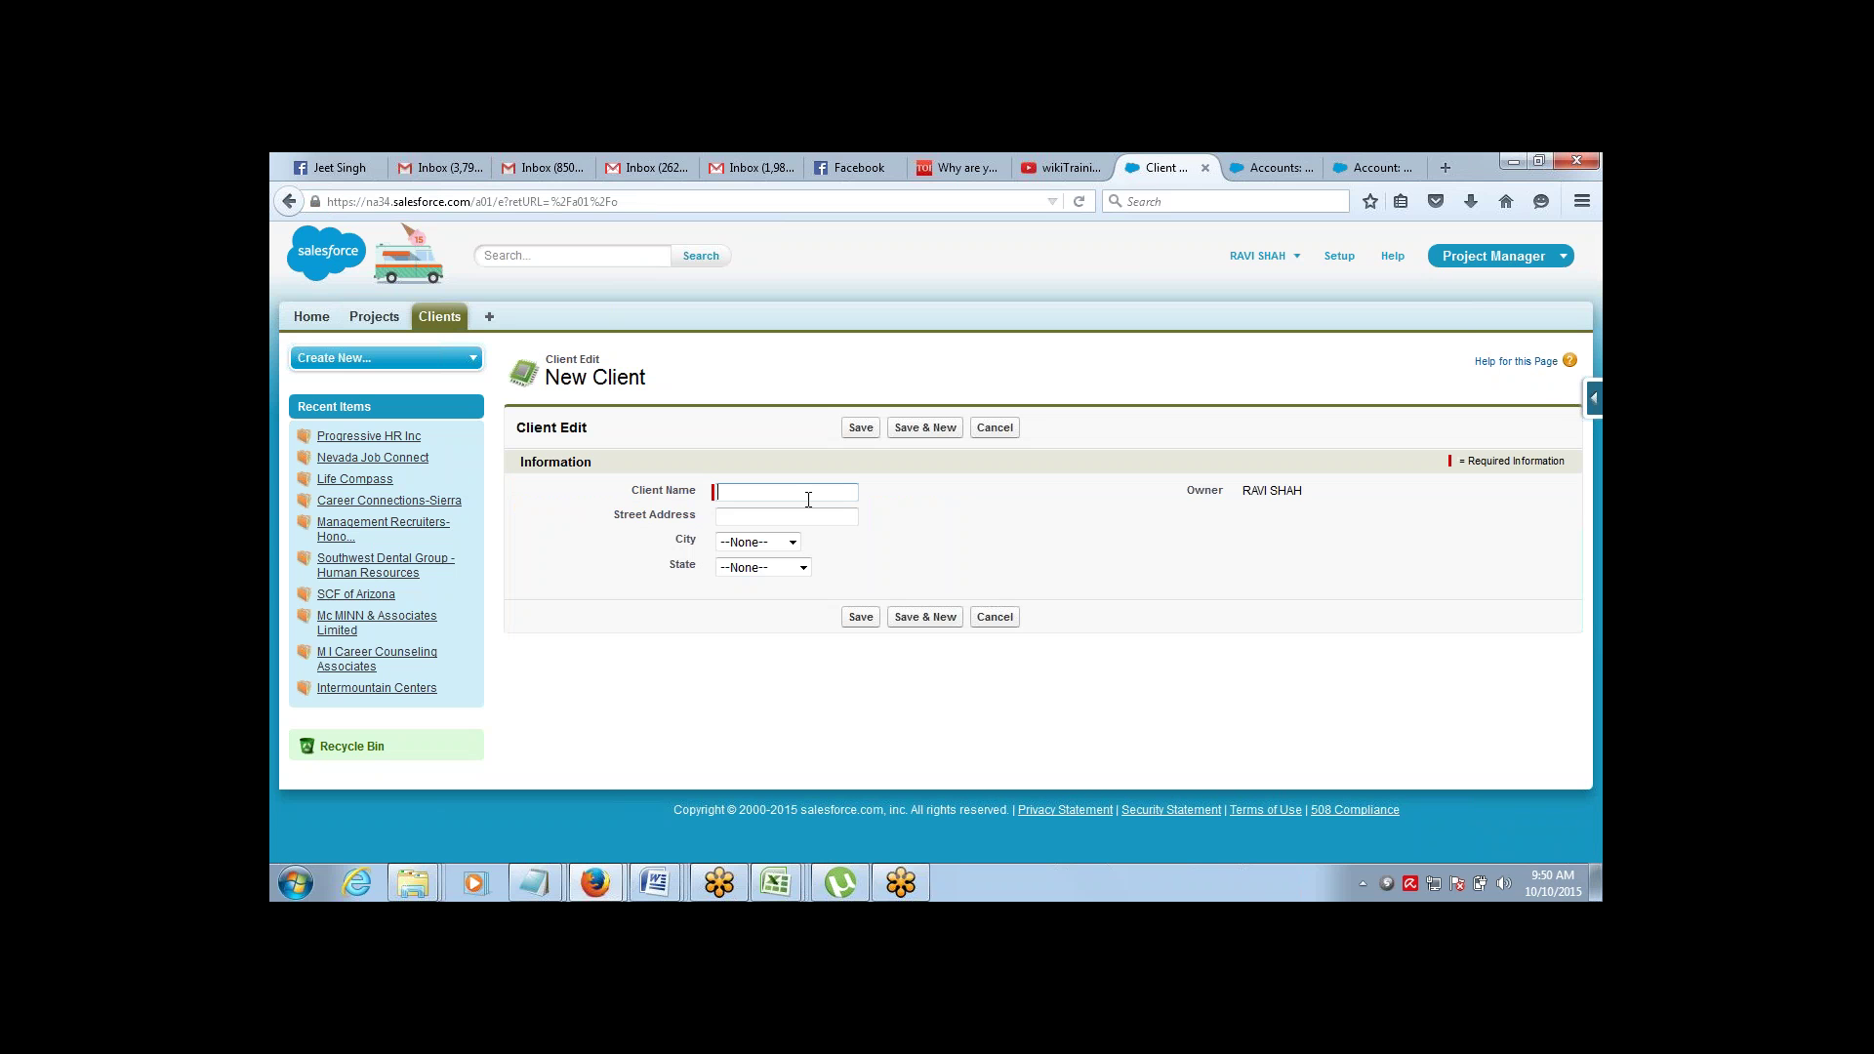
type("IBM")
key("Tab")
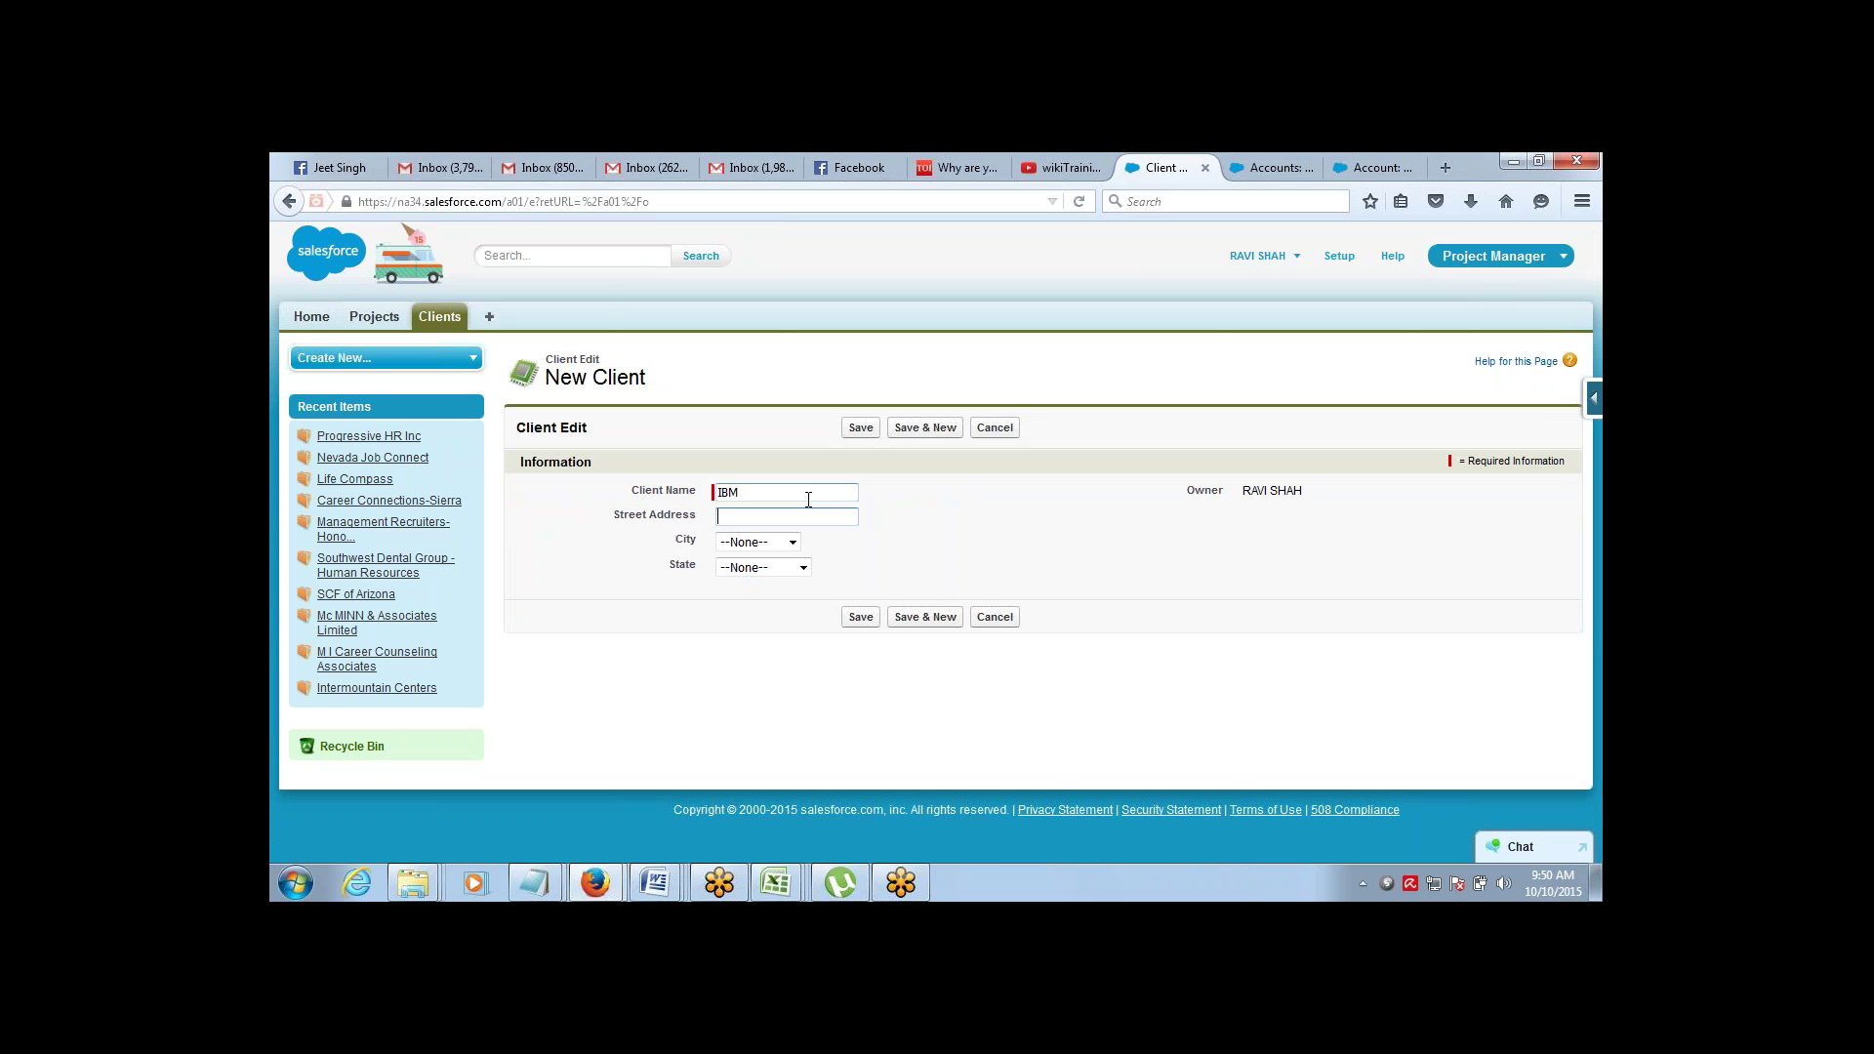
left_click(927, 428)
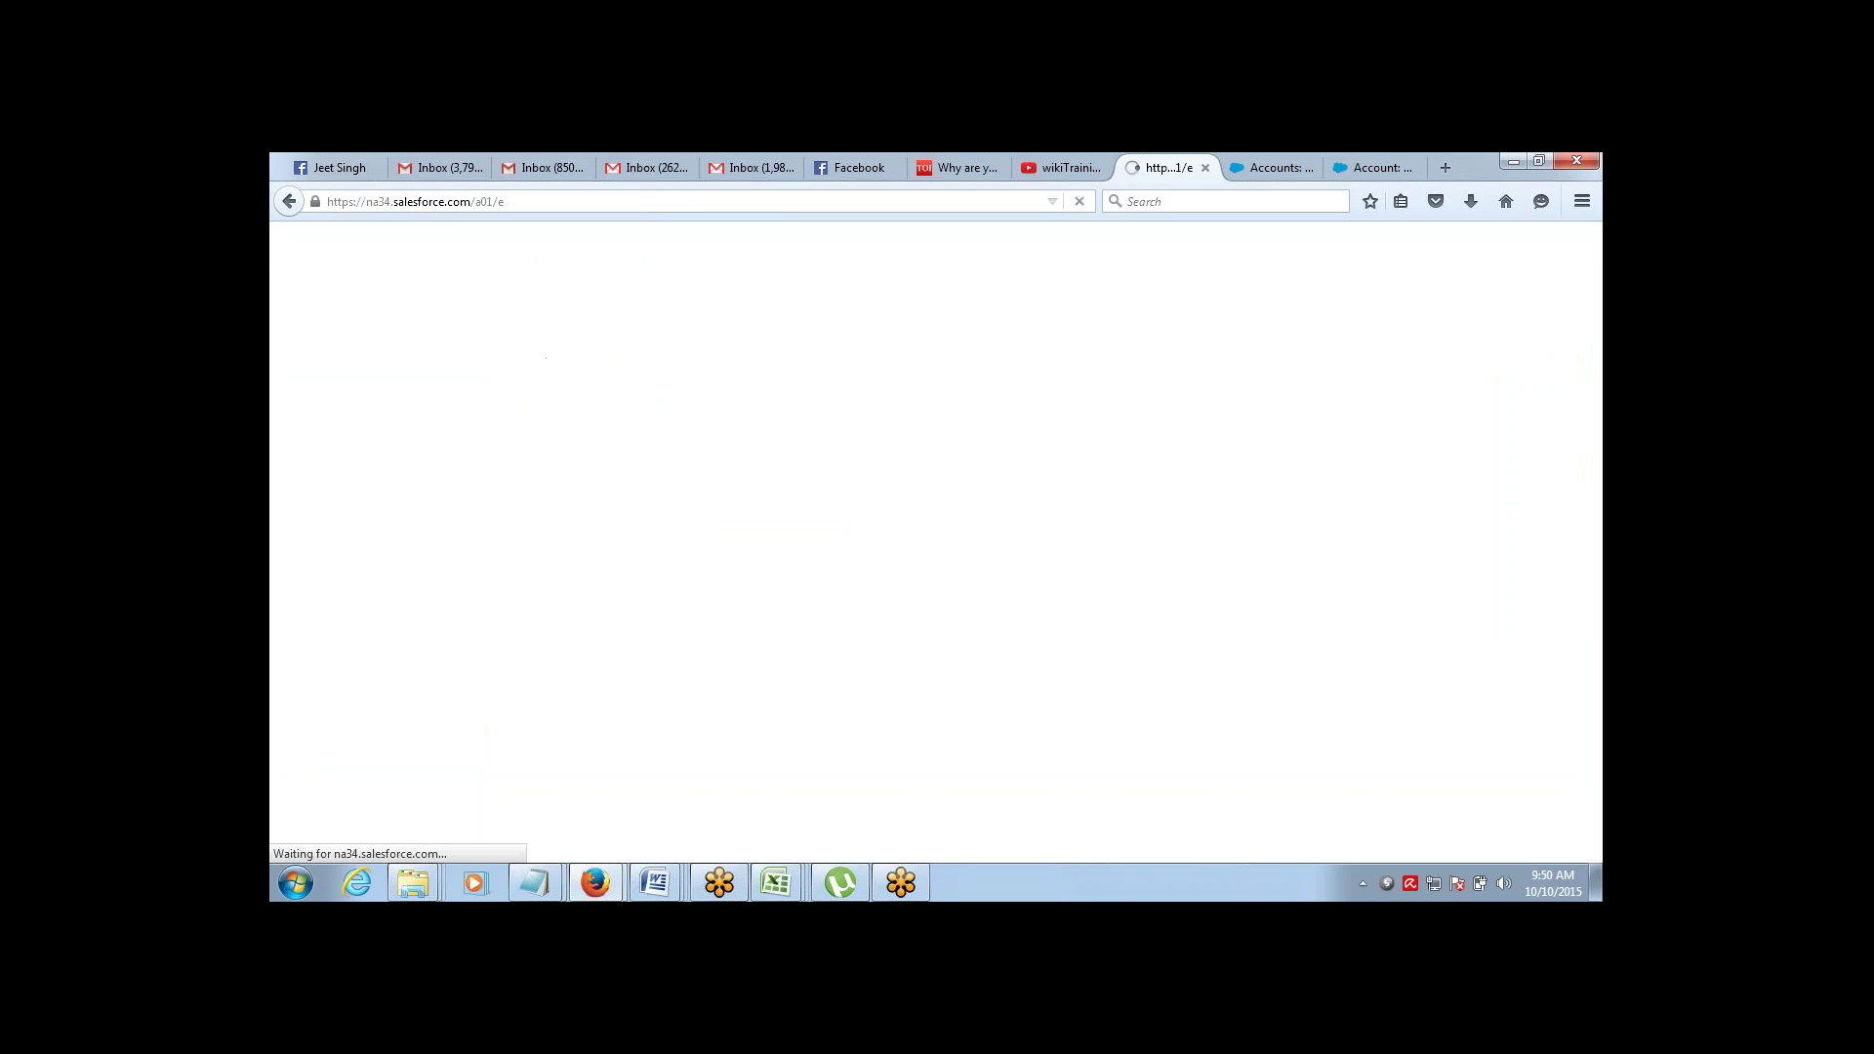
Name the second client Accenture and save the record
type("A")
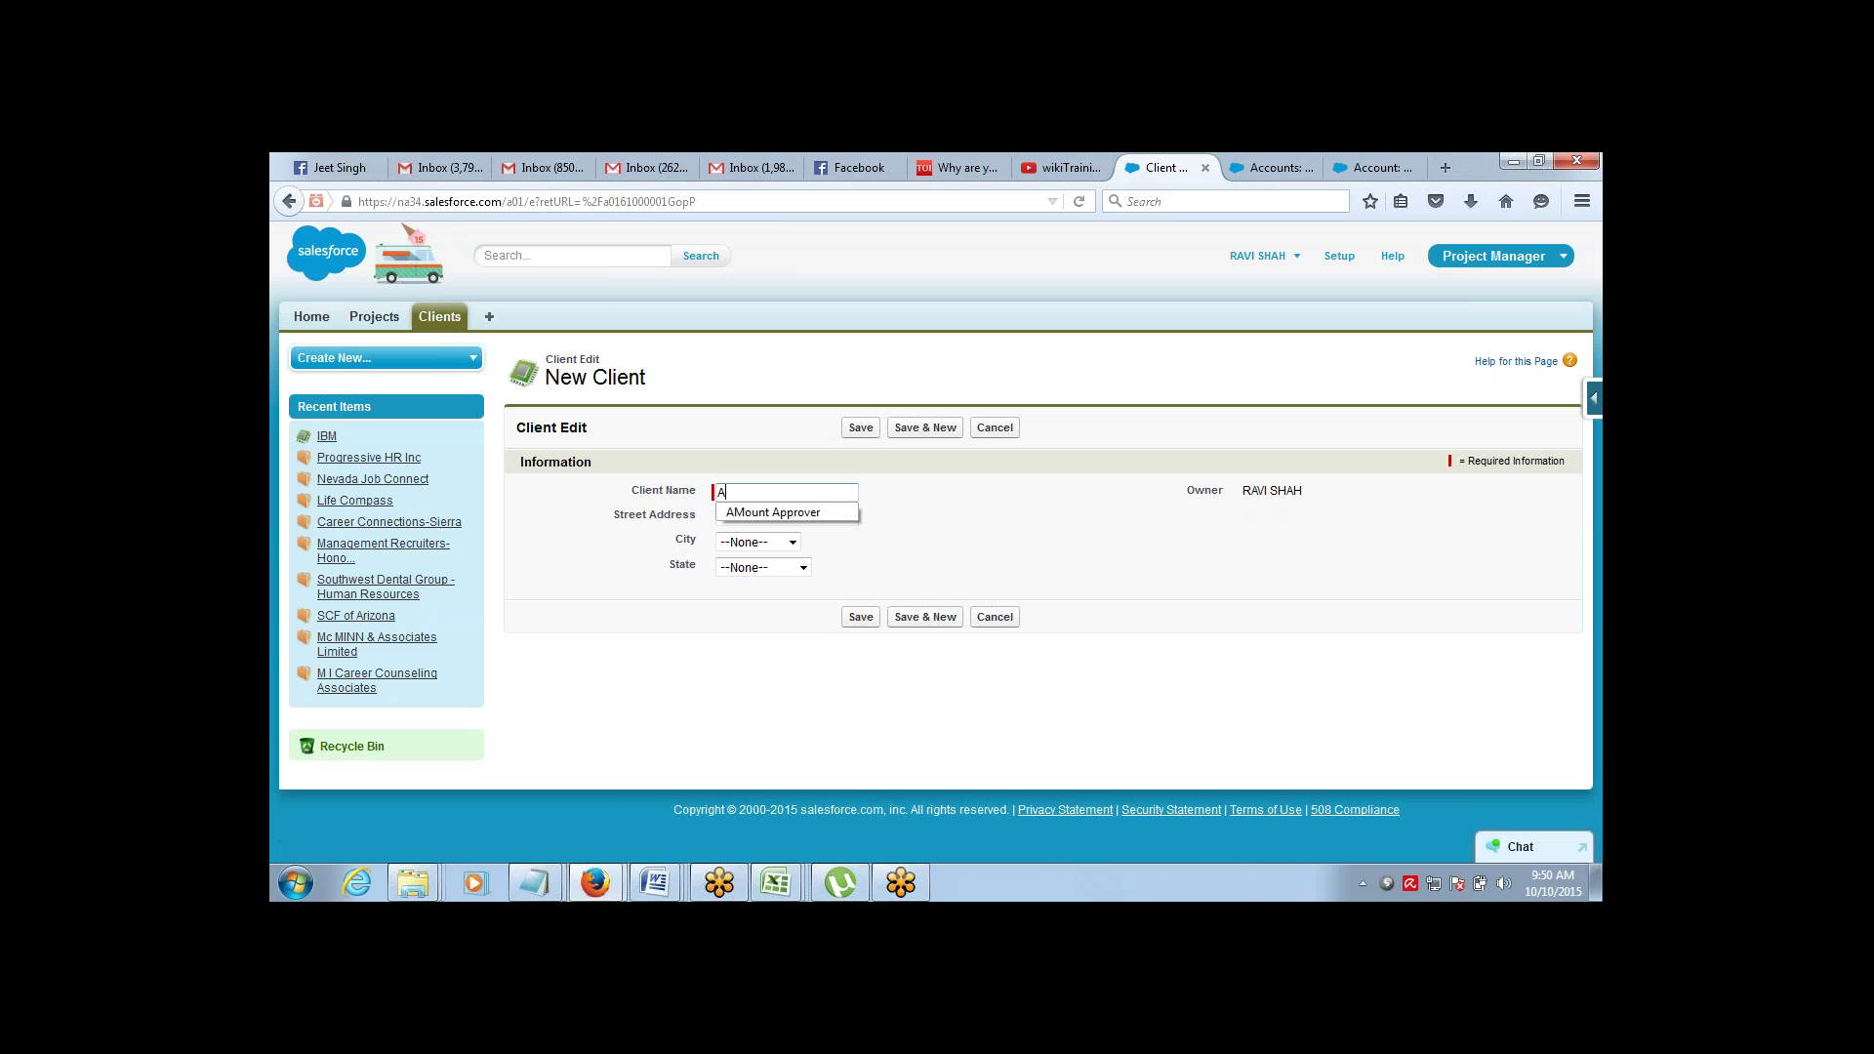
type("ccentu")
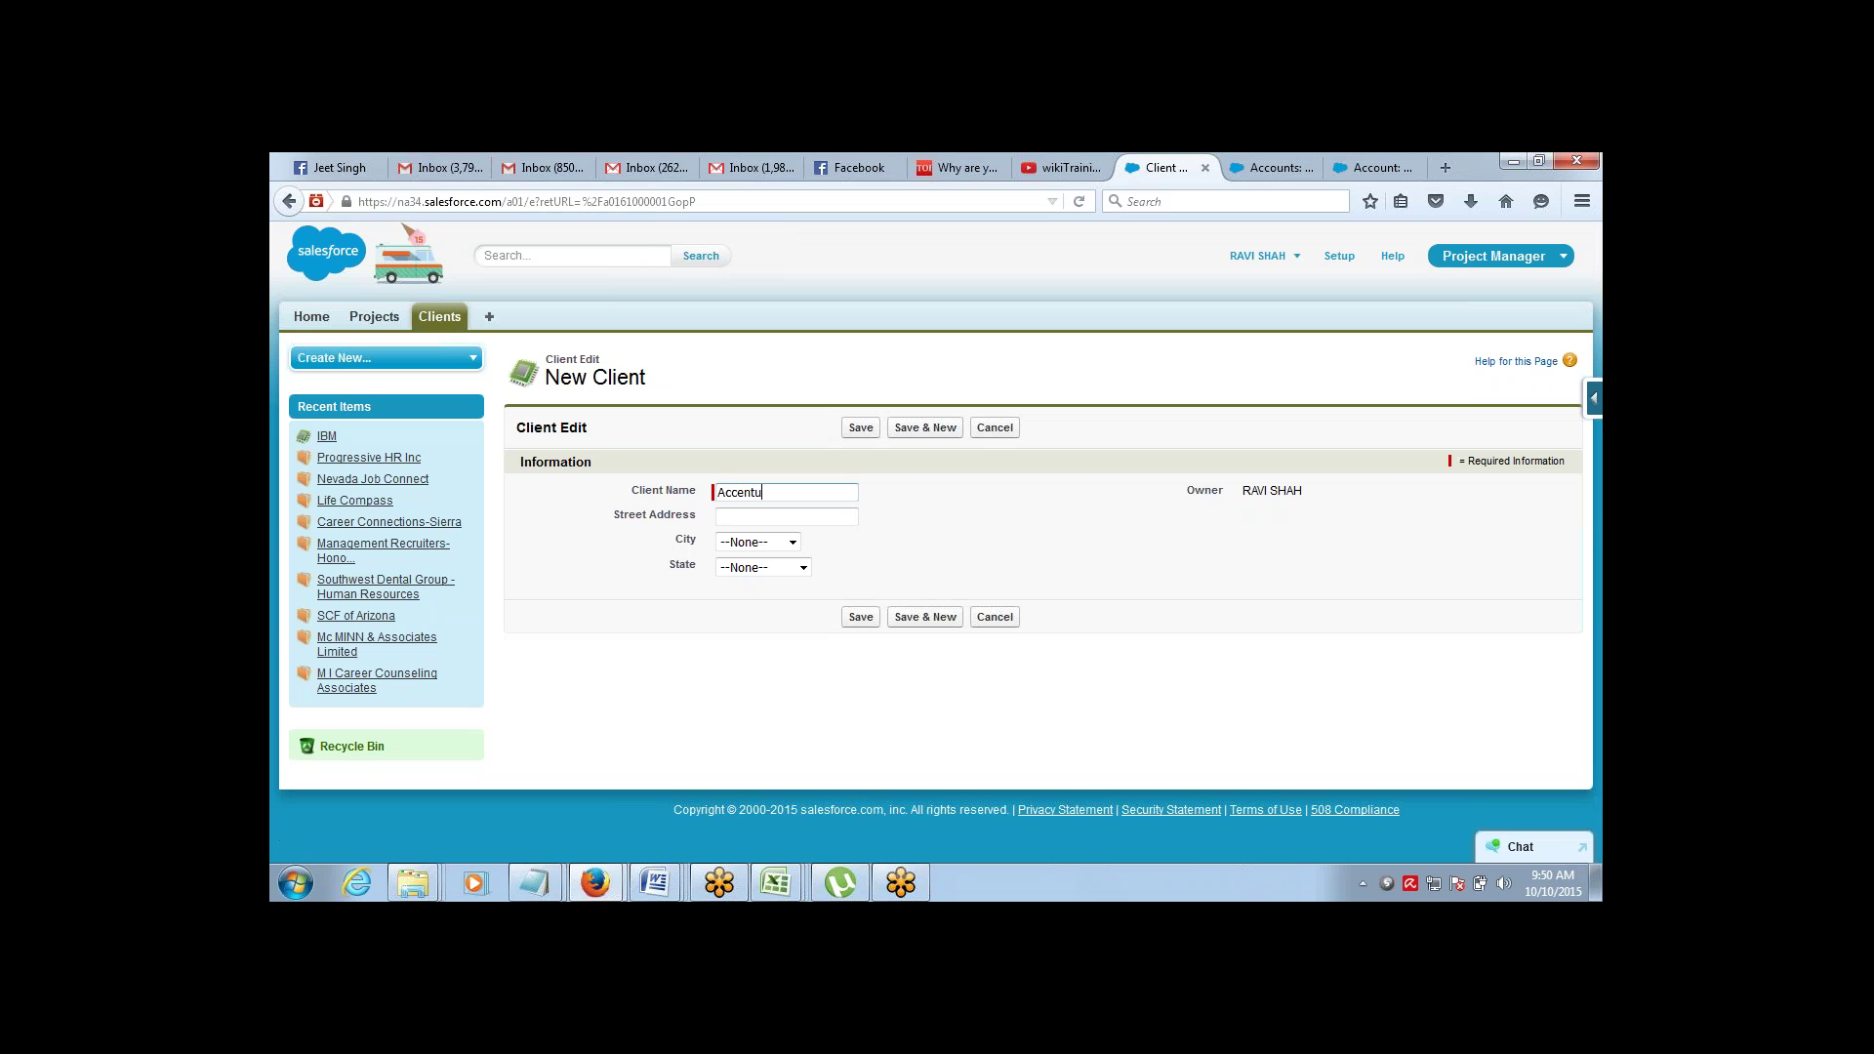
type("re")
left_click(918, 429)
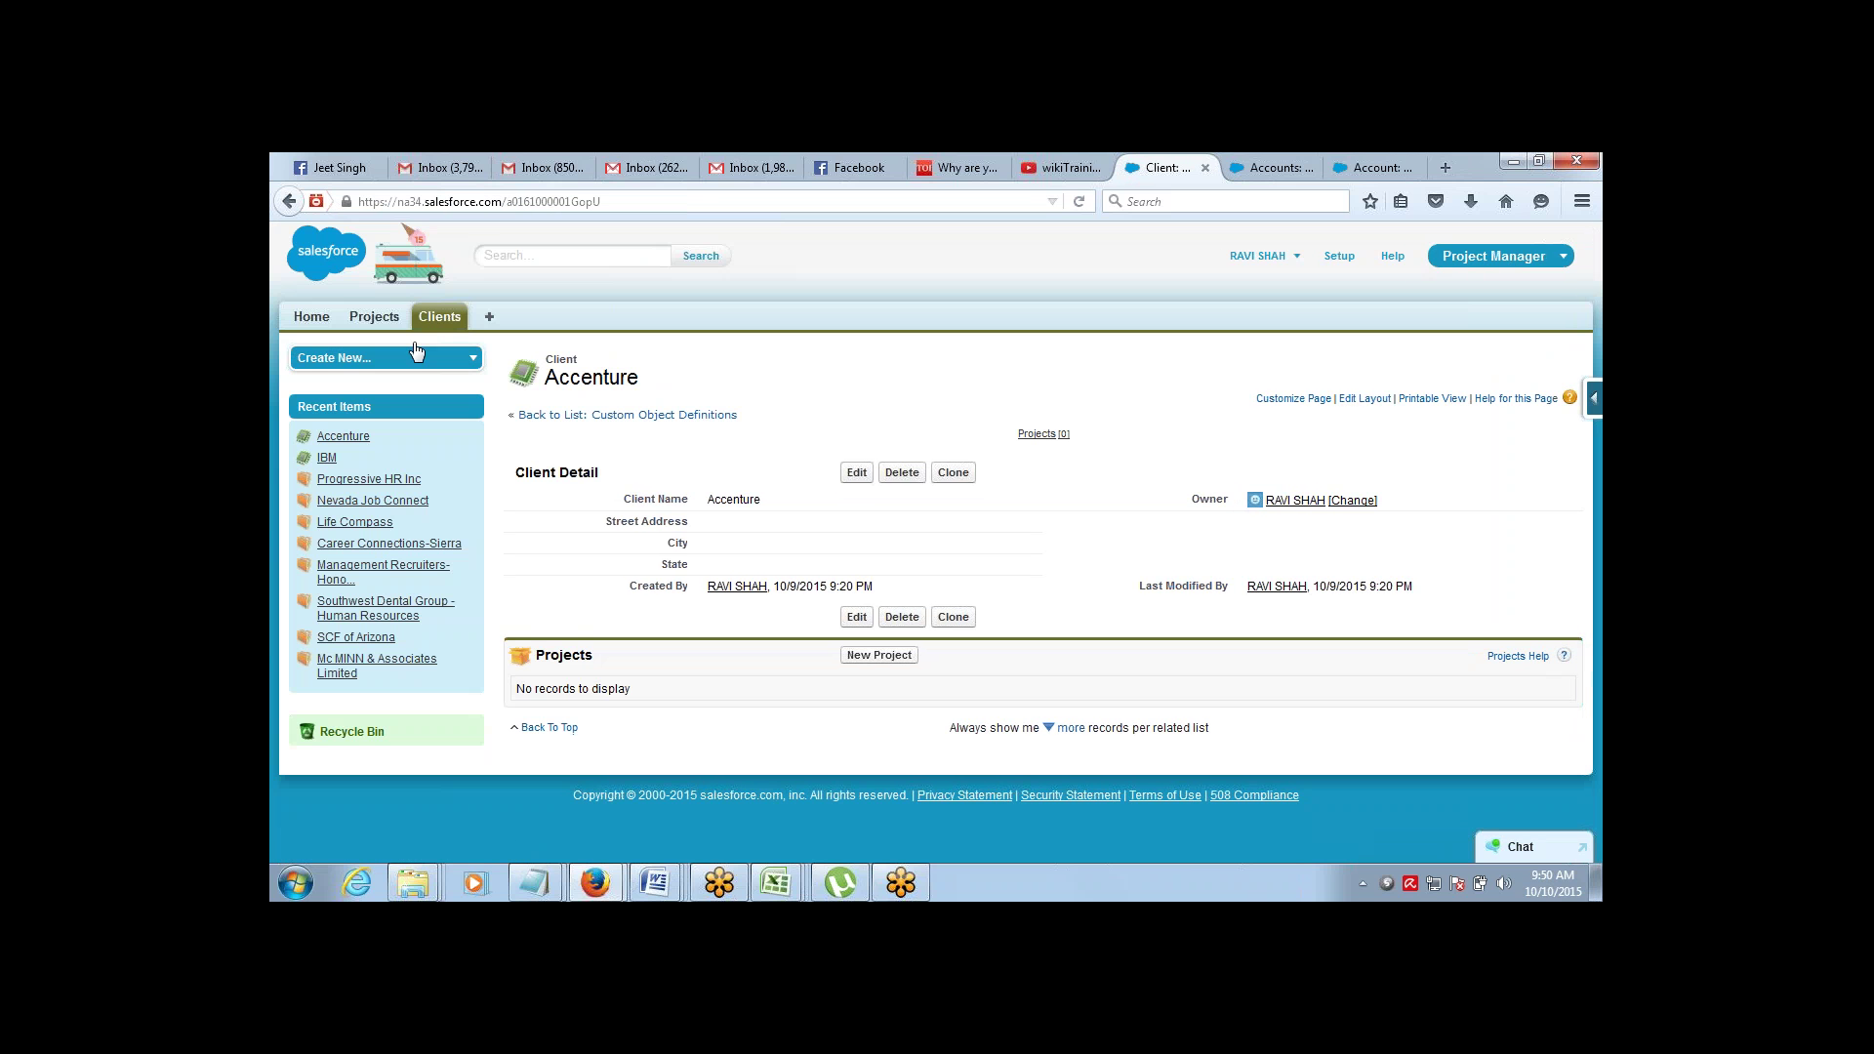
Start a new project record named P1 and choose Accenture as its client through the lookup
left_click(374, 316)
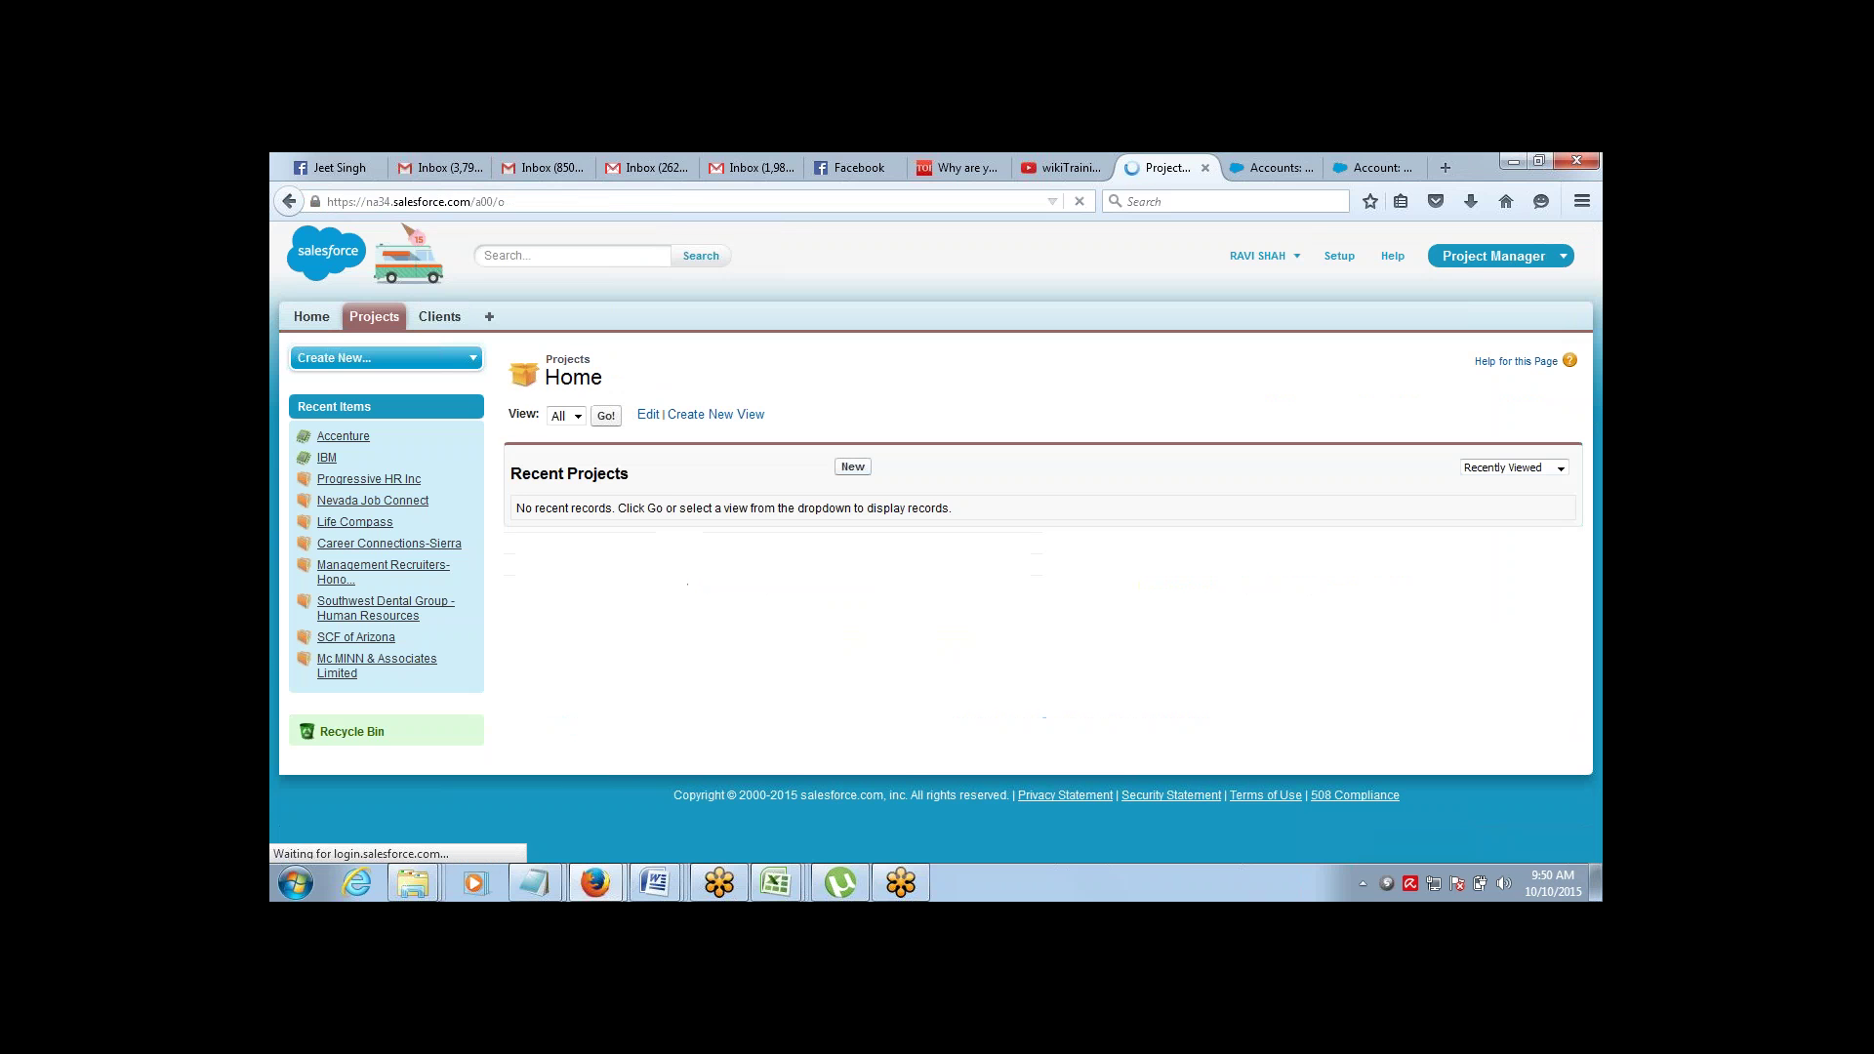
left_click(852, 467)
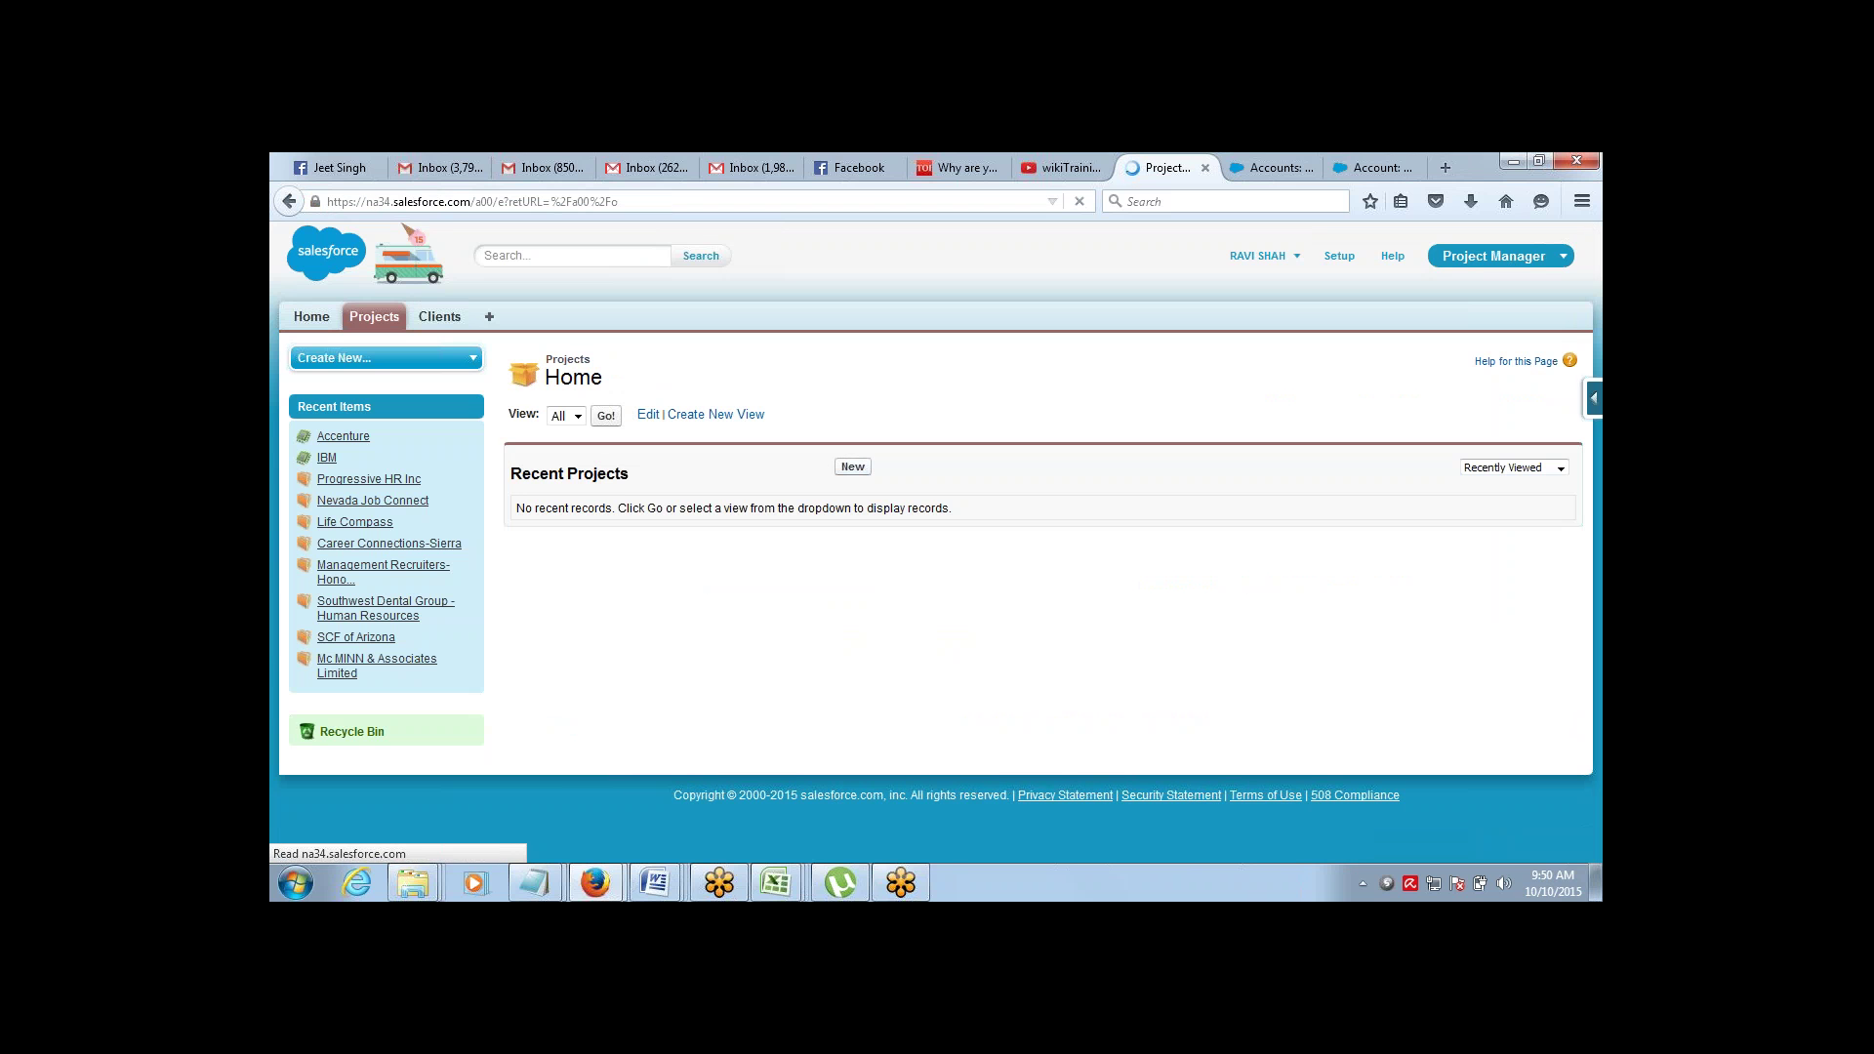
type("P1")
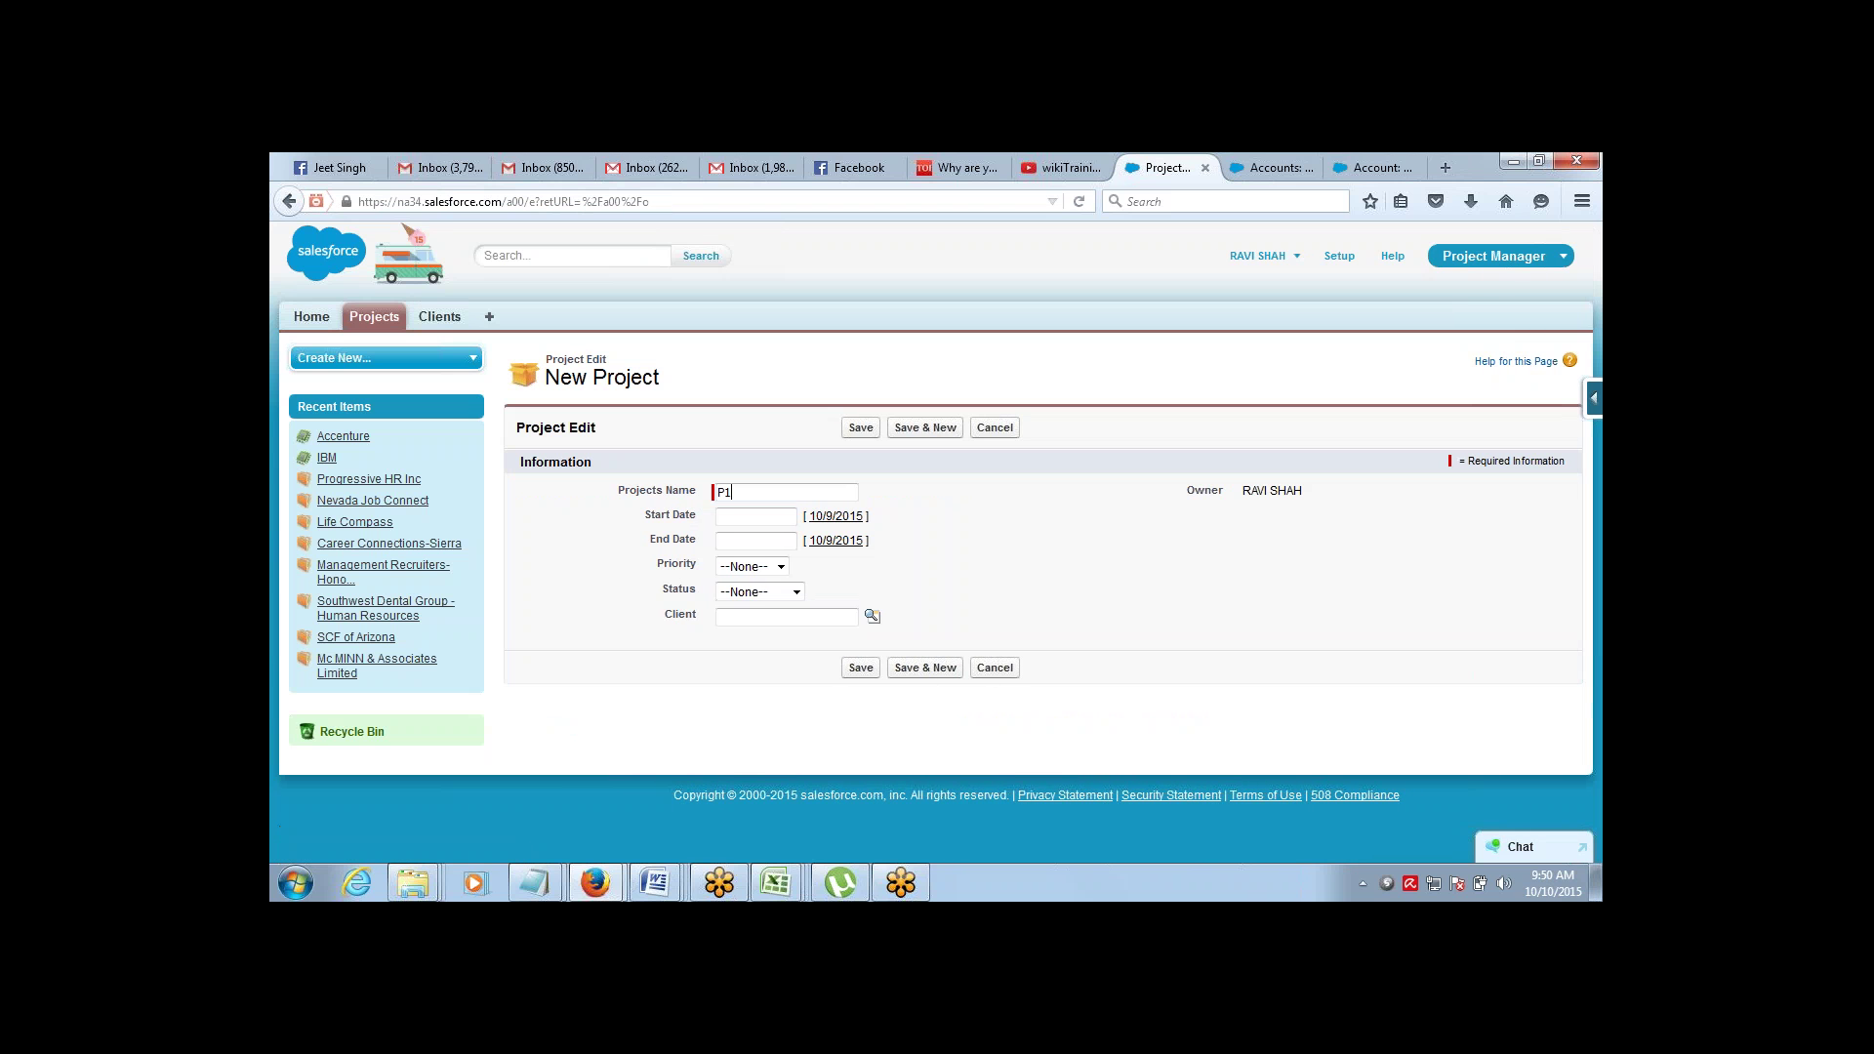
left_click(871, 616)
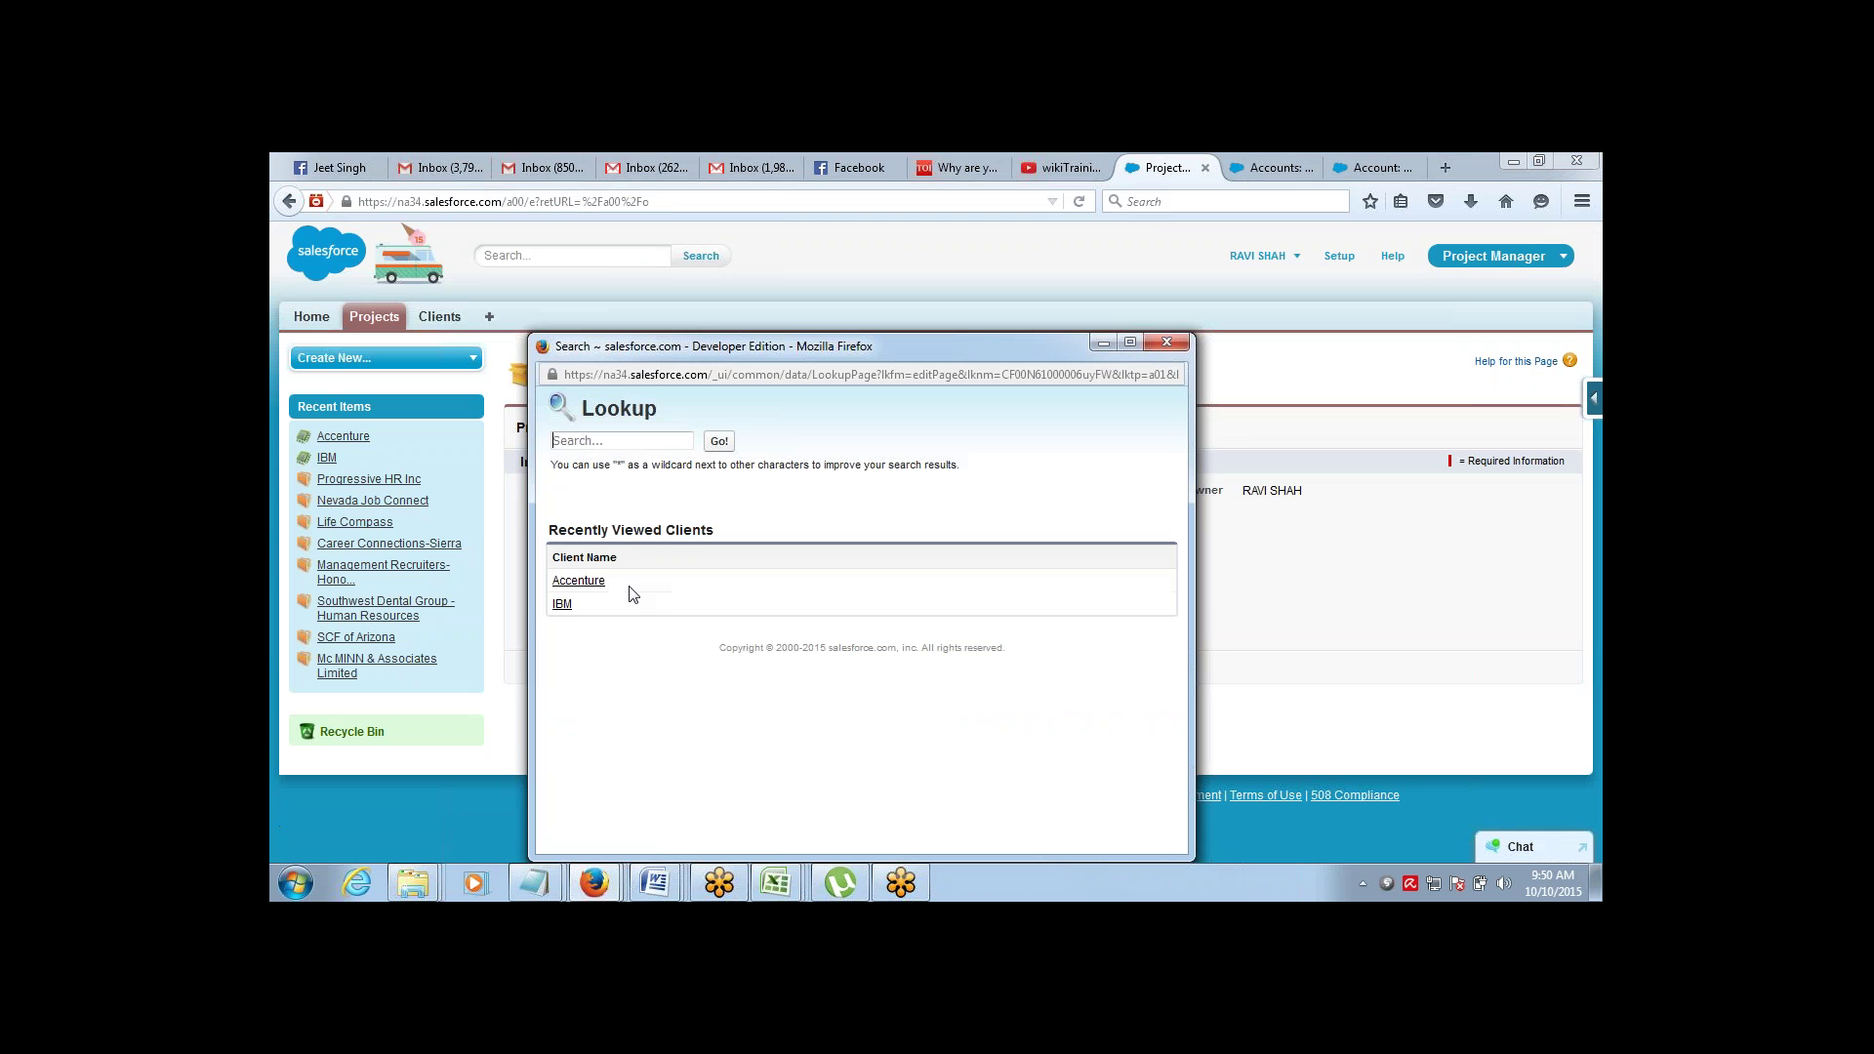
left_click(579, 581)
Inspect the Client field's lookup window again and close it without changing the selection
left_click(681, 615)
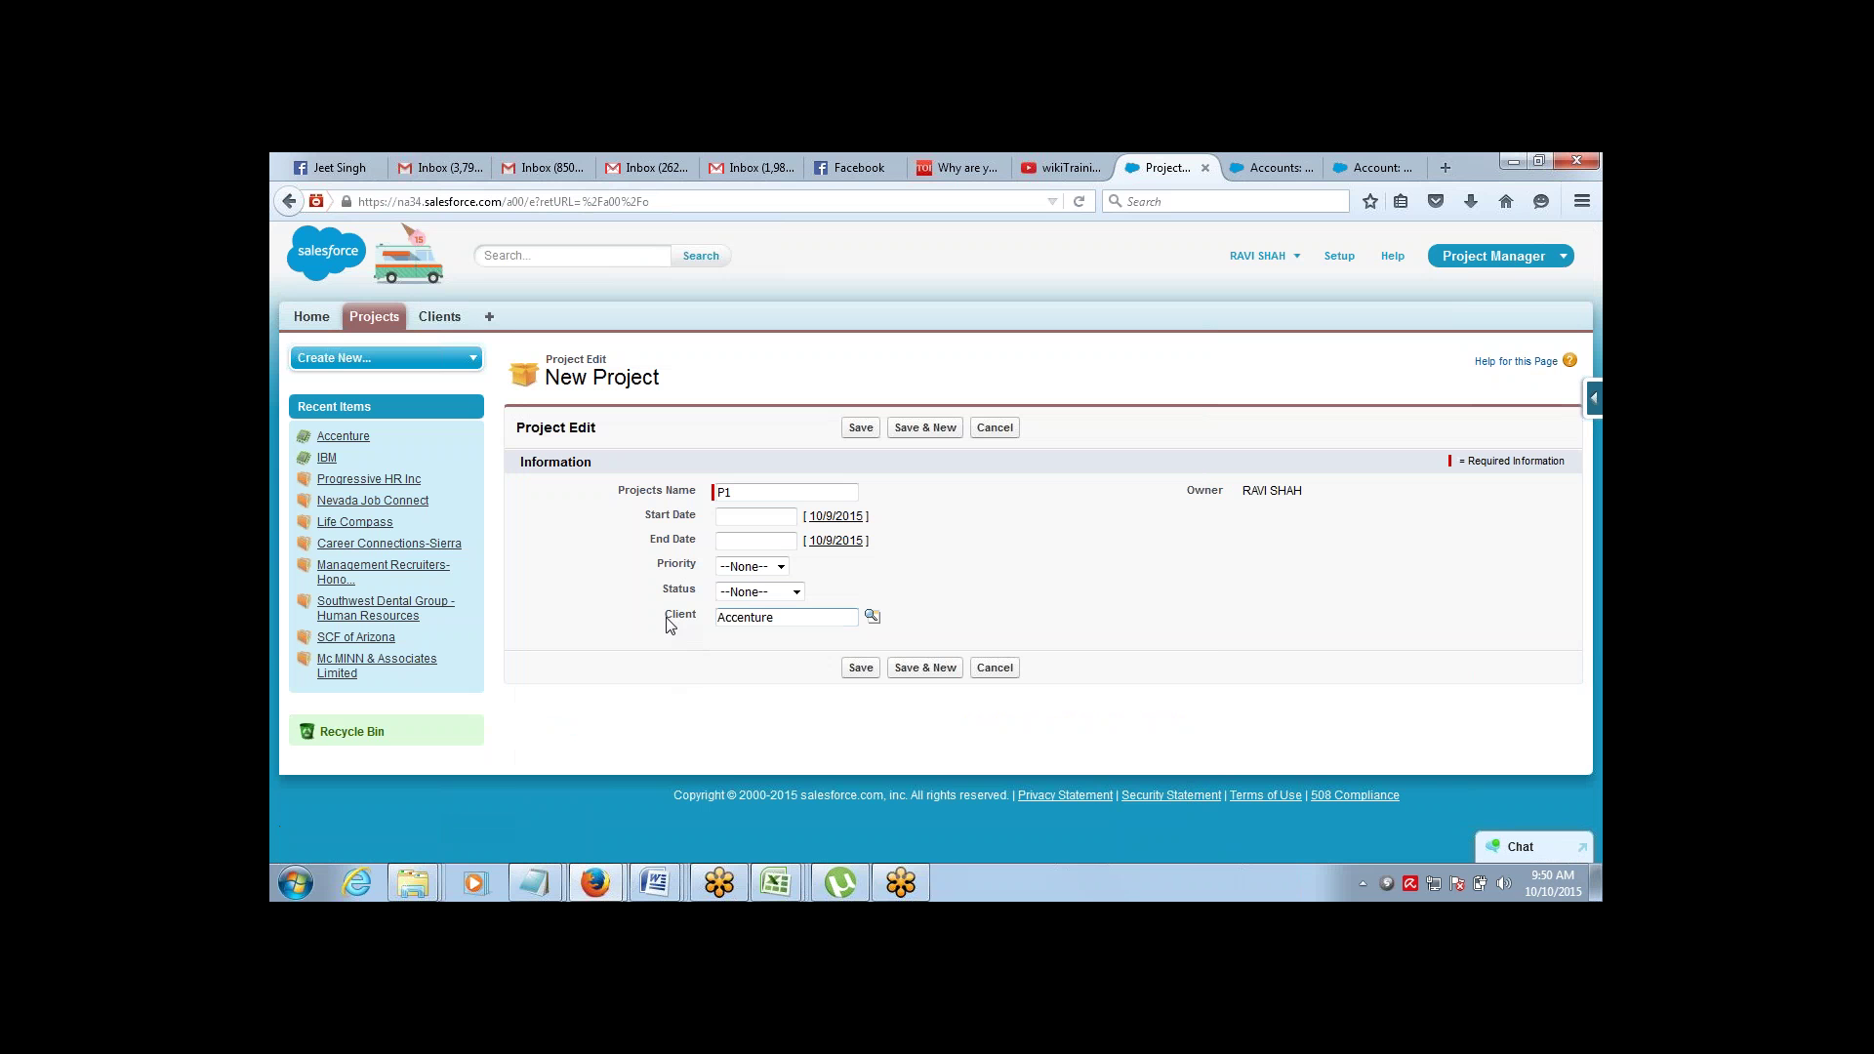
left_click_drag(666, 614, 697, 614)
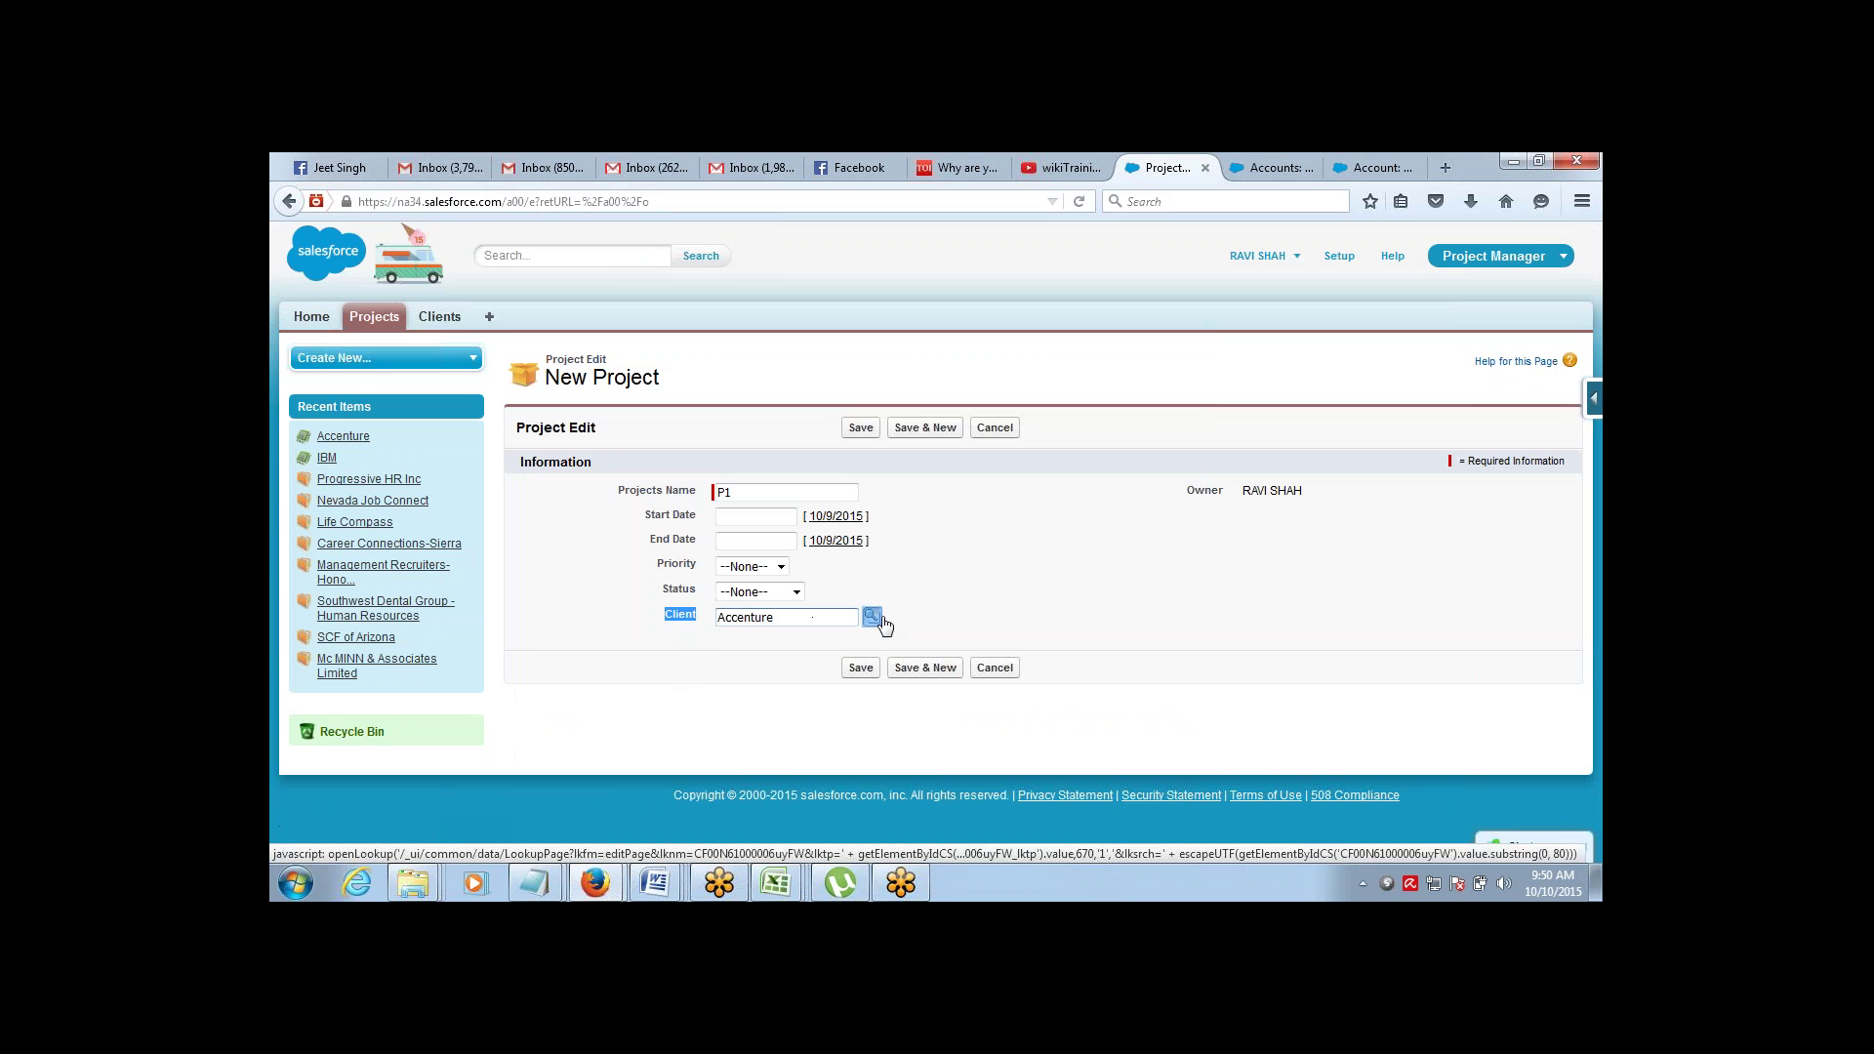
left_click(874, 621)
left_click(873, 621)
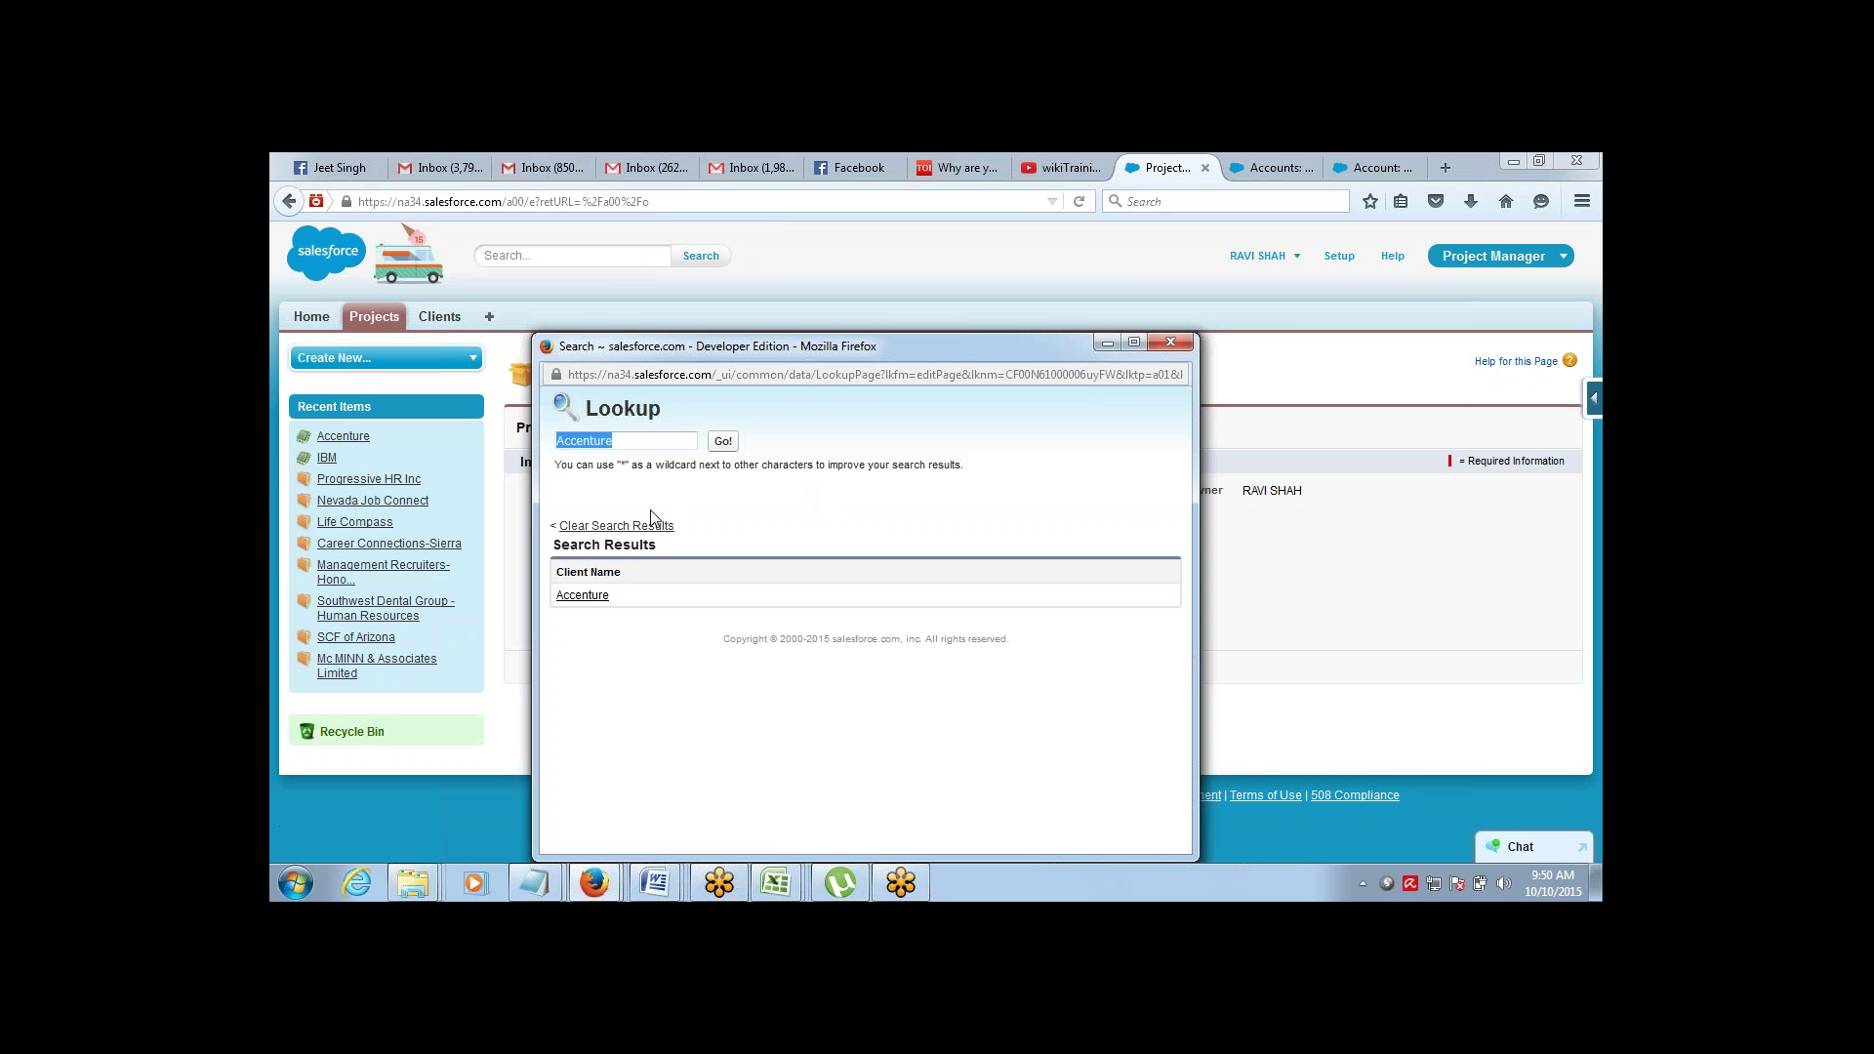
left_click(1173, 344)
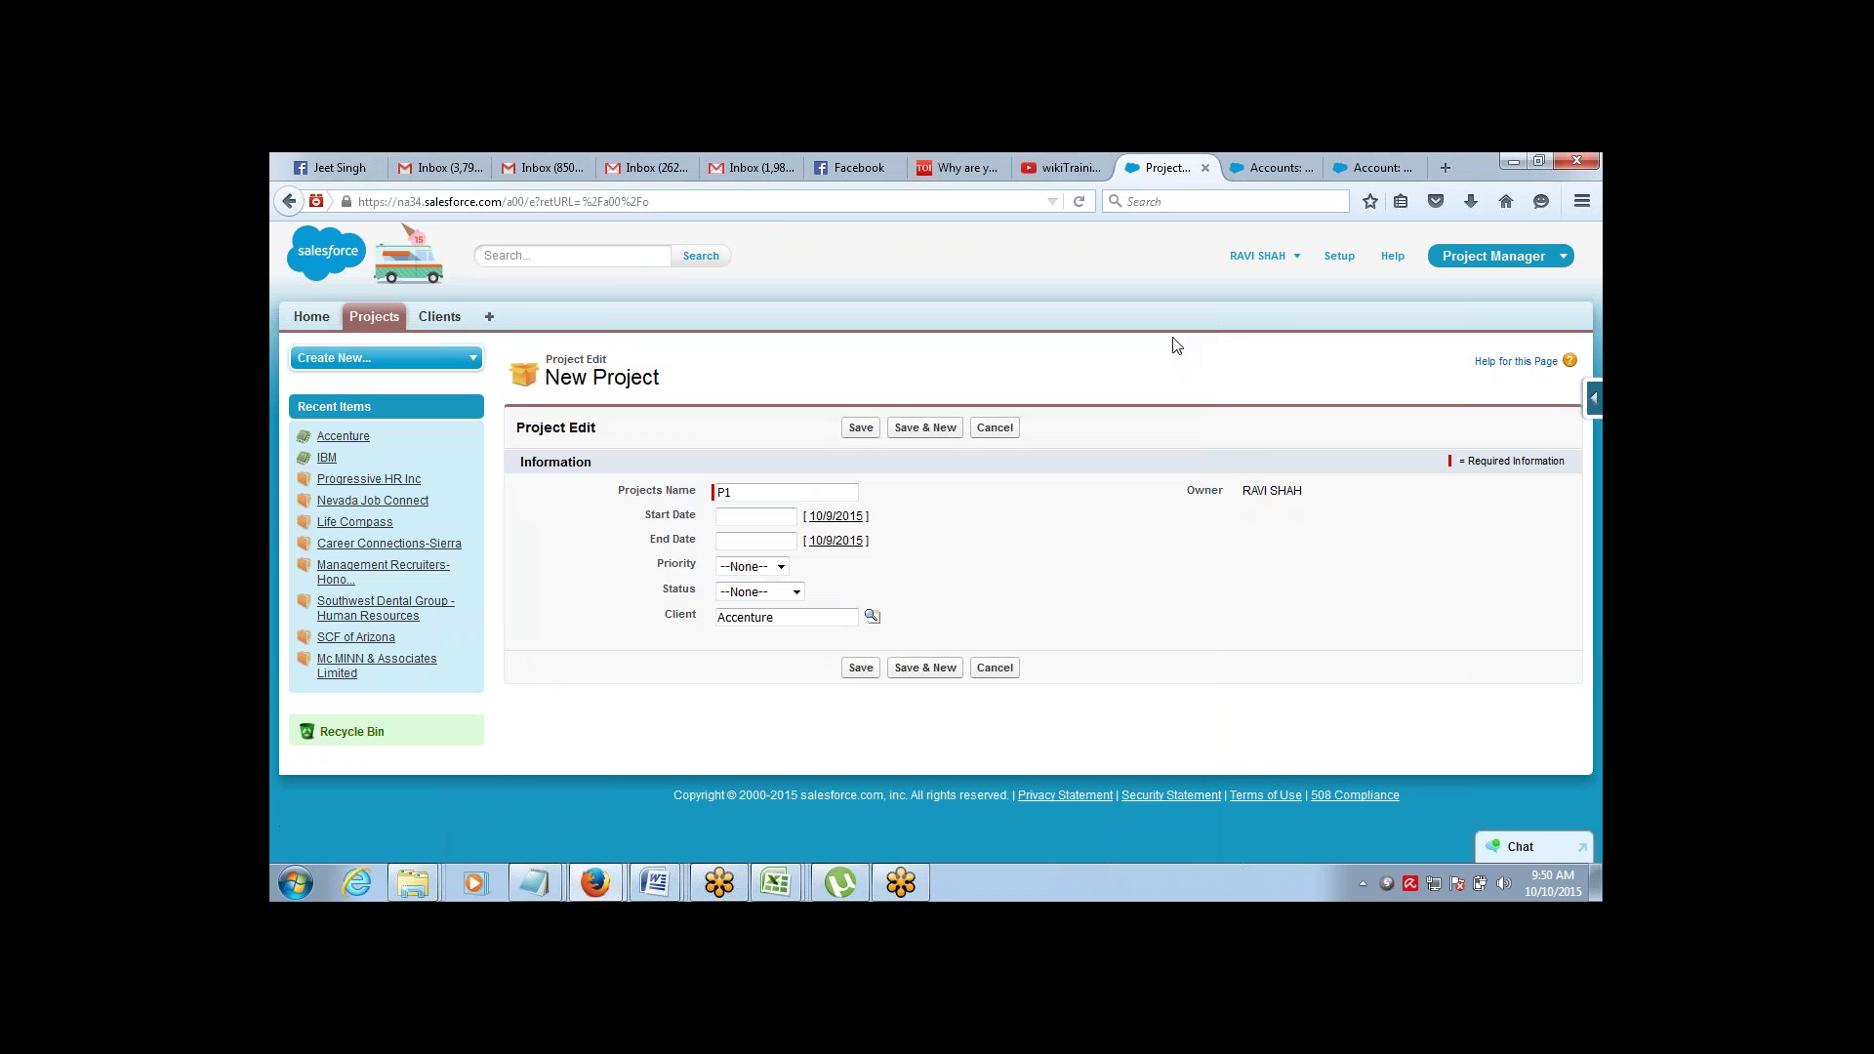
Set project P1's start date to 10/22/2015 and its end date to 10/30/2015
left_click(762, 517)
left_click(844, 637)
left_click(770, 542)
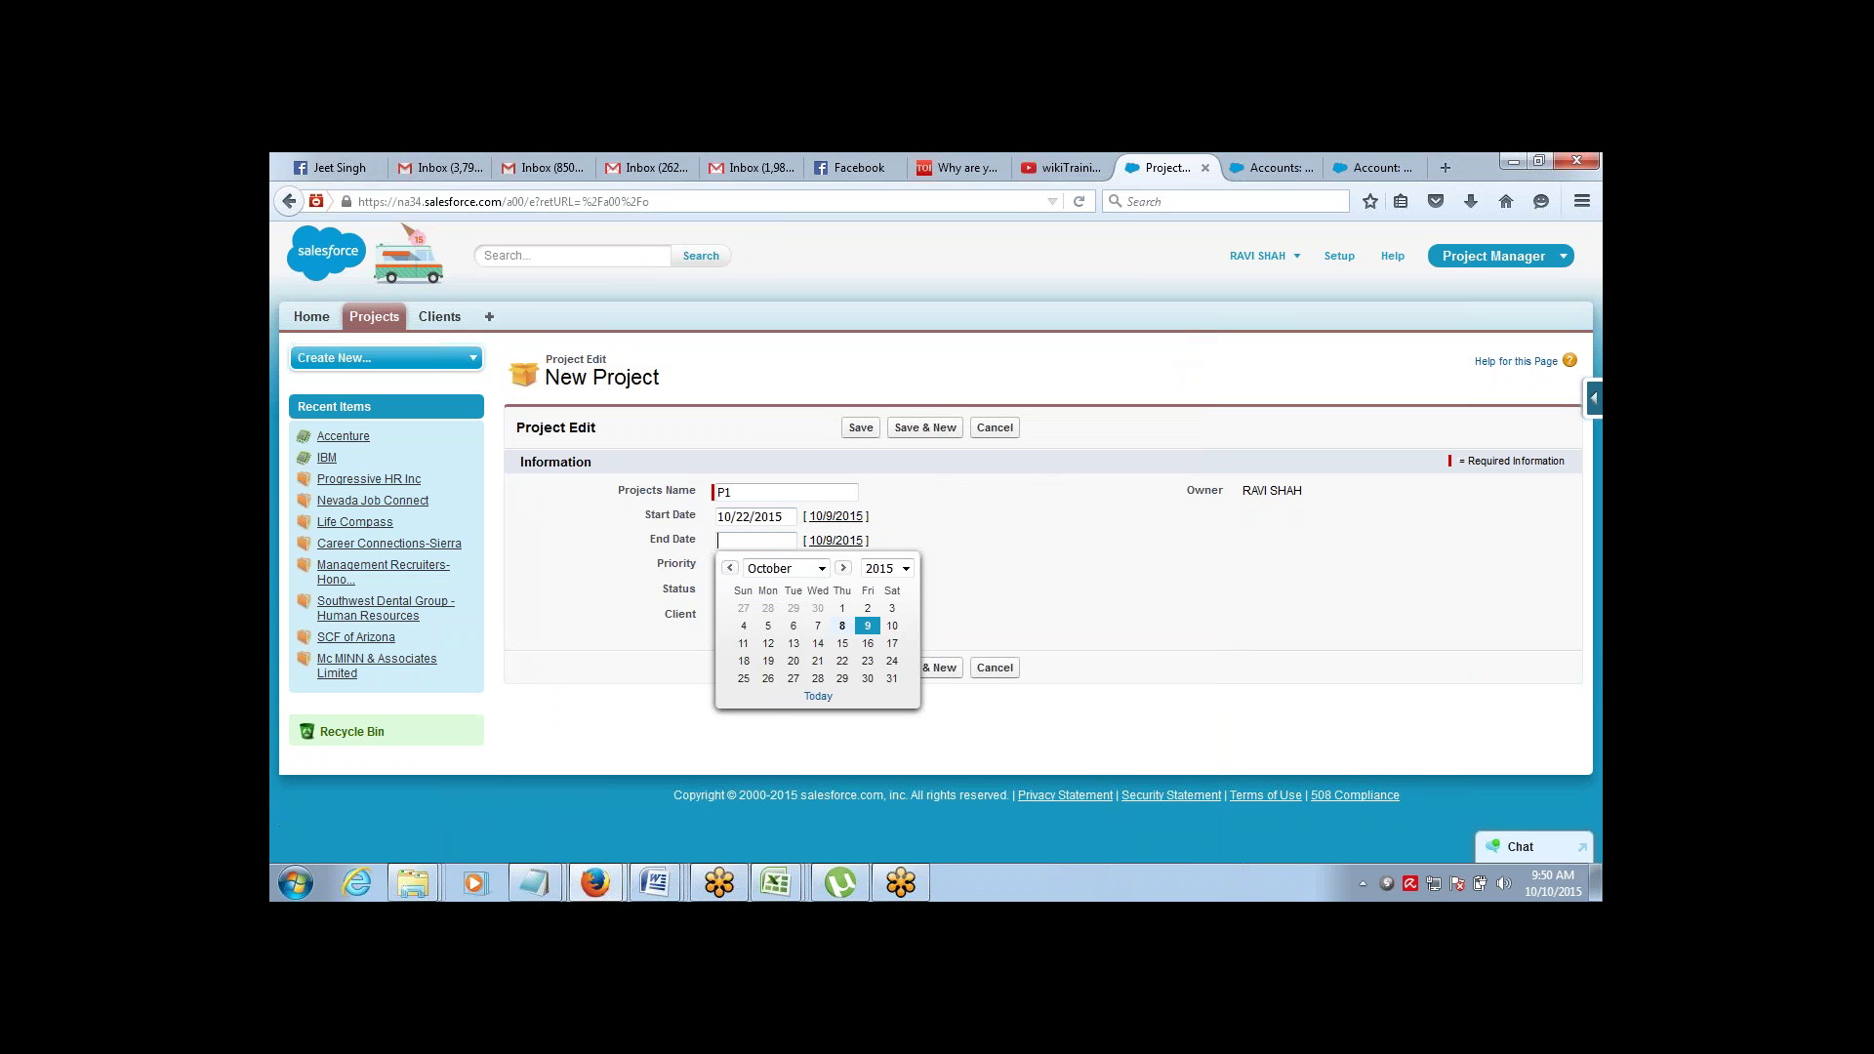
left_click(868, 678)
Set the project's priority to Medium and status to In Progress, and save the record
left_click(764, 569)
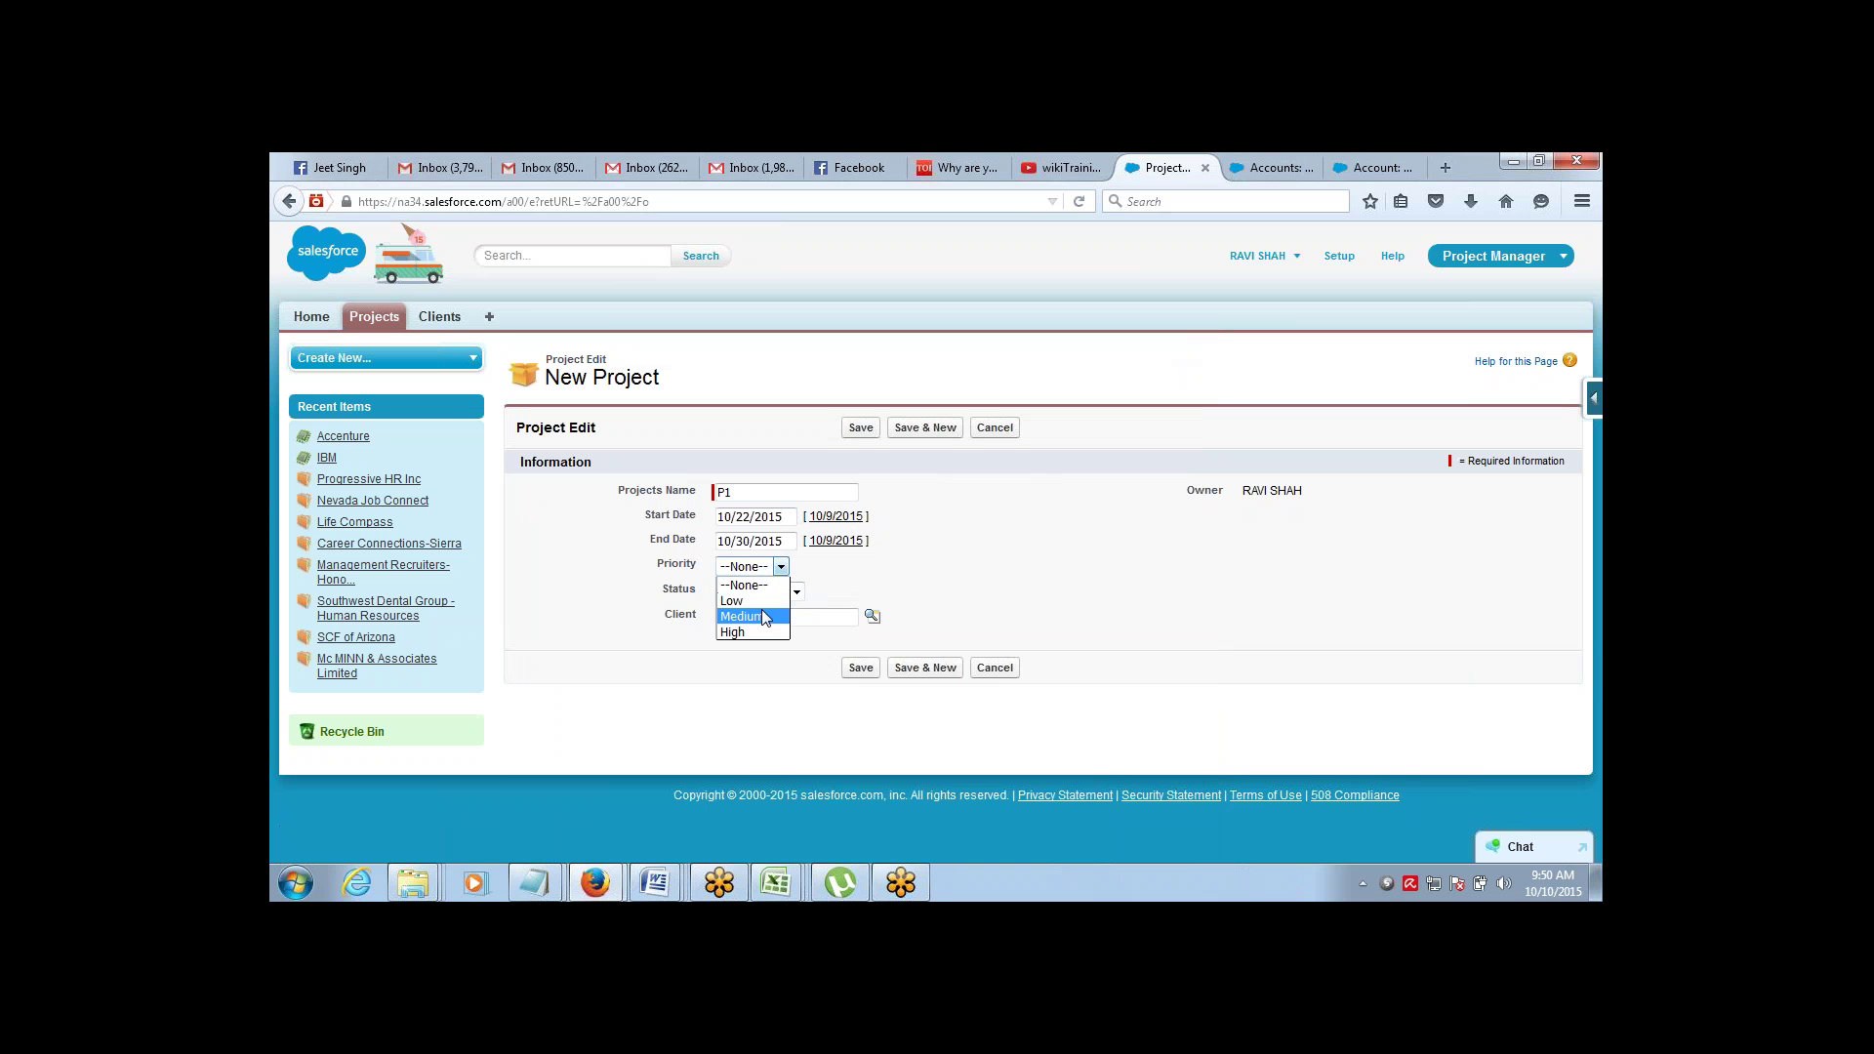
left_click(763, 617)
left_click(765, 592)
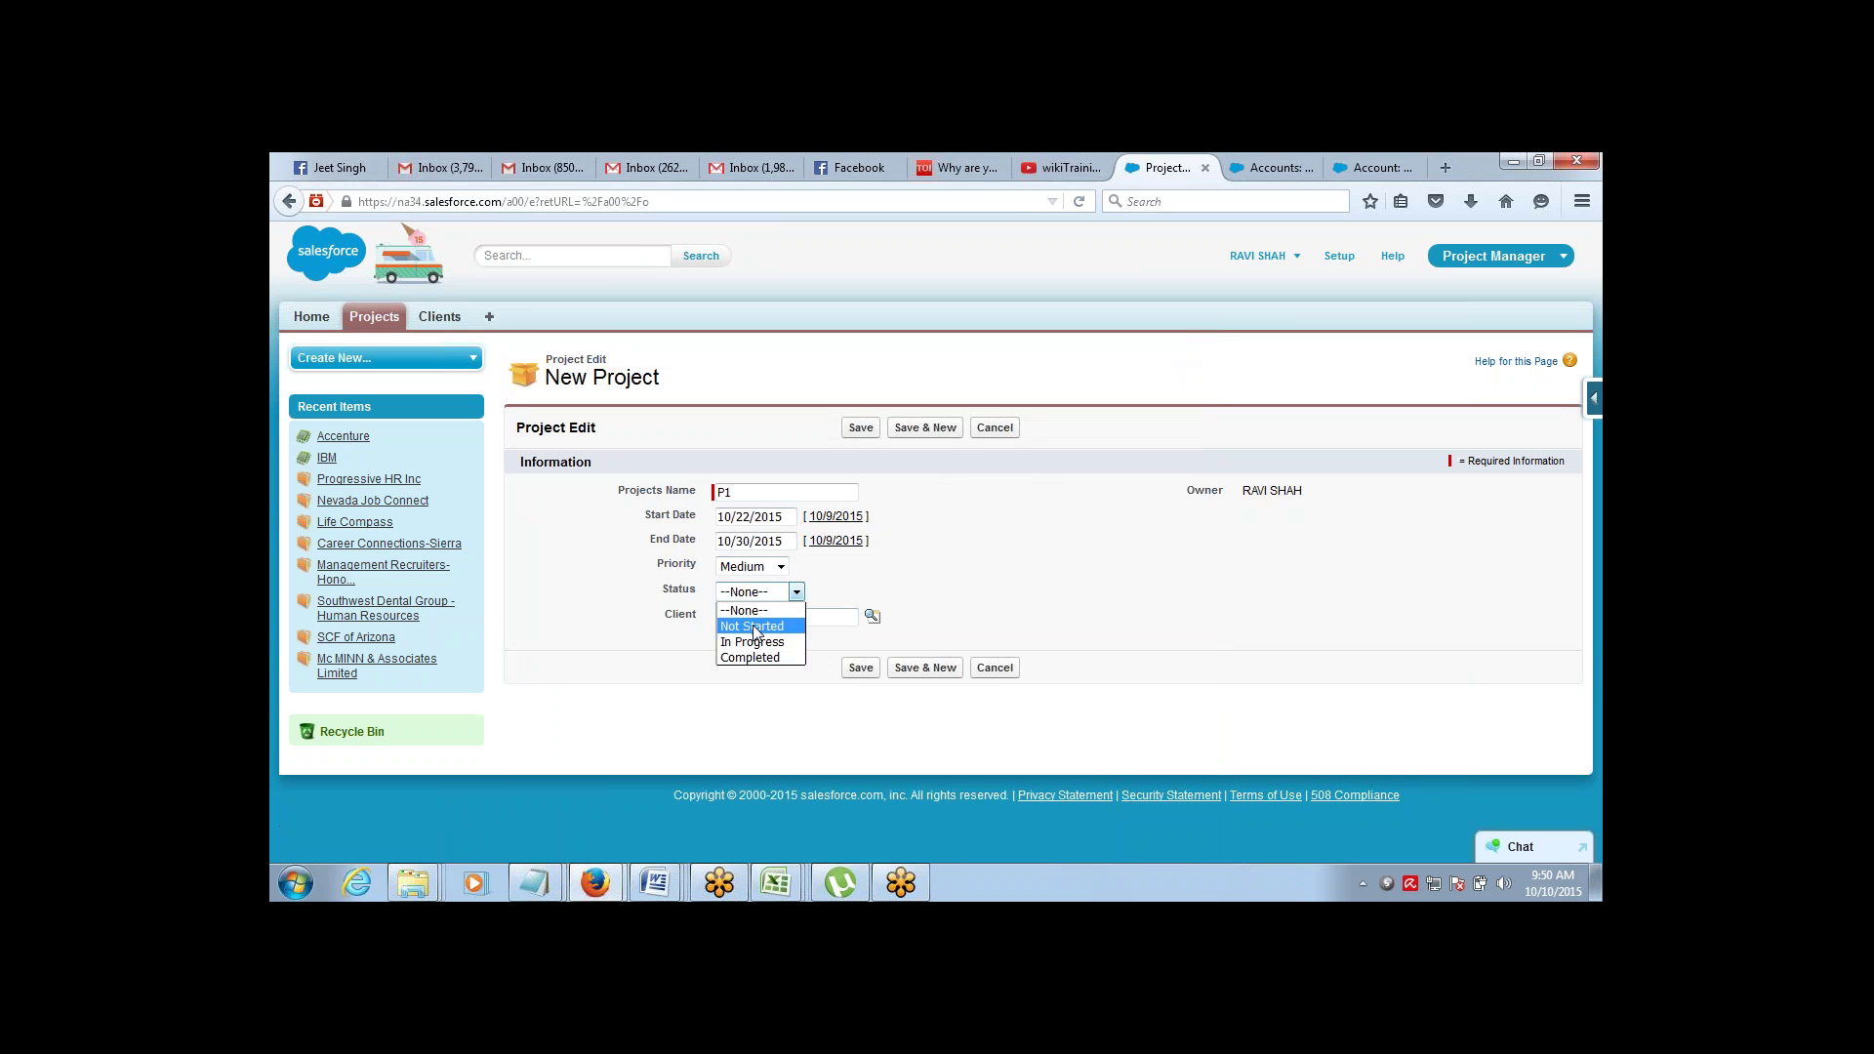
left_click(757, 643)
left_click(853, 436)
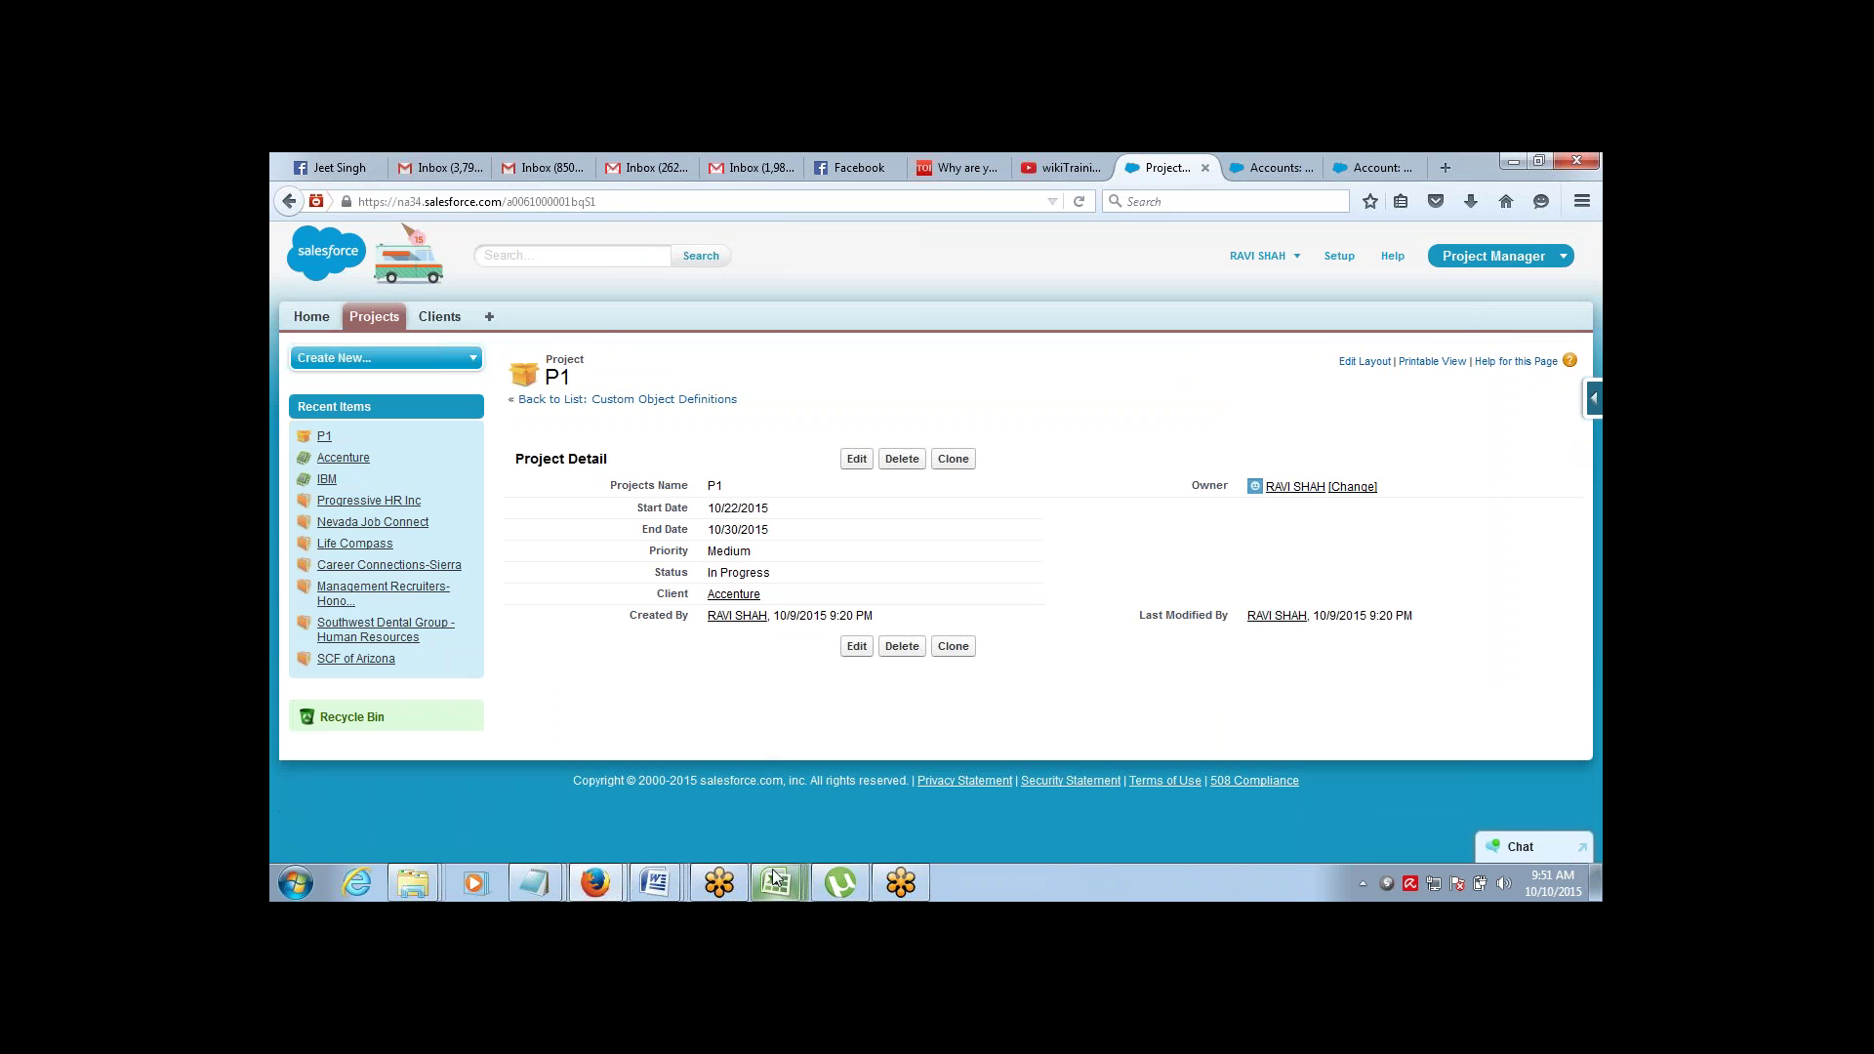
Switch to the Excel planning workbook Book8 and apply borders to the whole Projects table, including the Client row
mouse_move(774, 878)
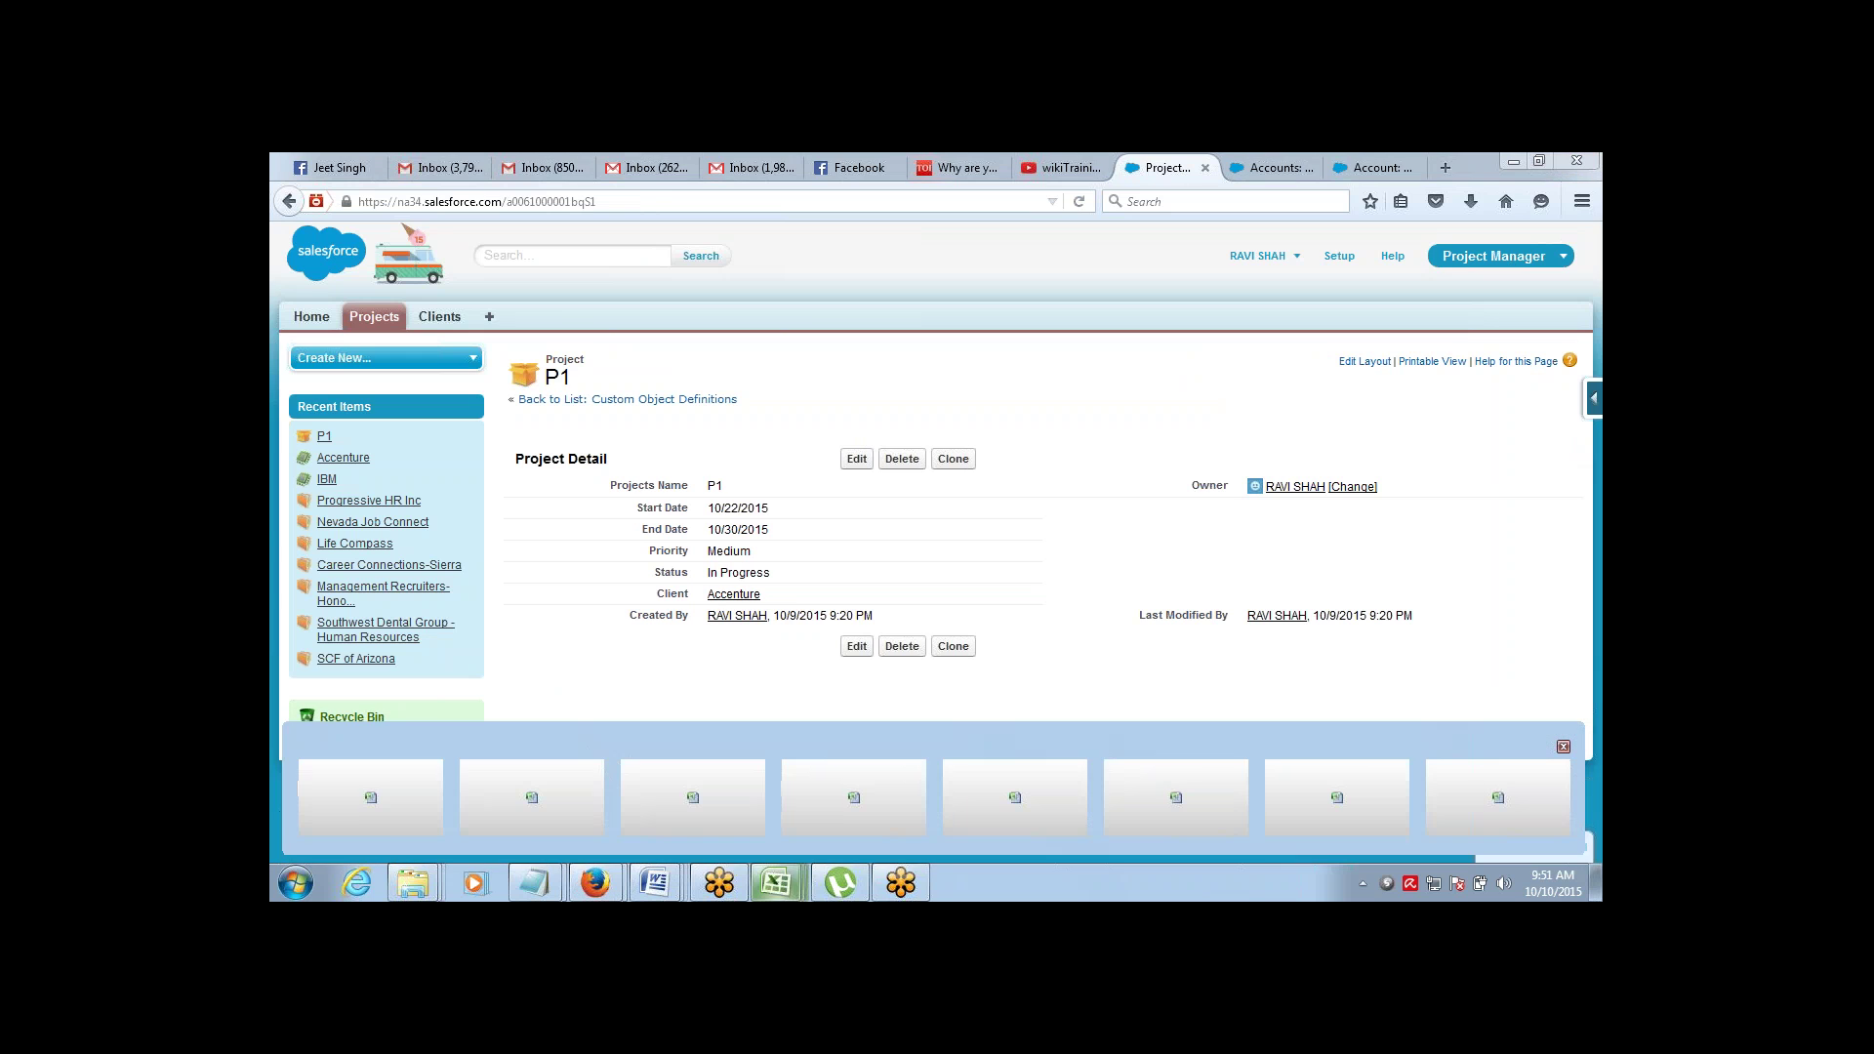
left_click(854, 798)
left_click(988, 521)
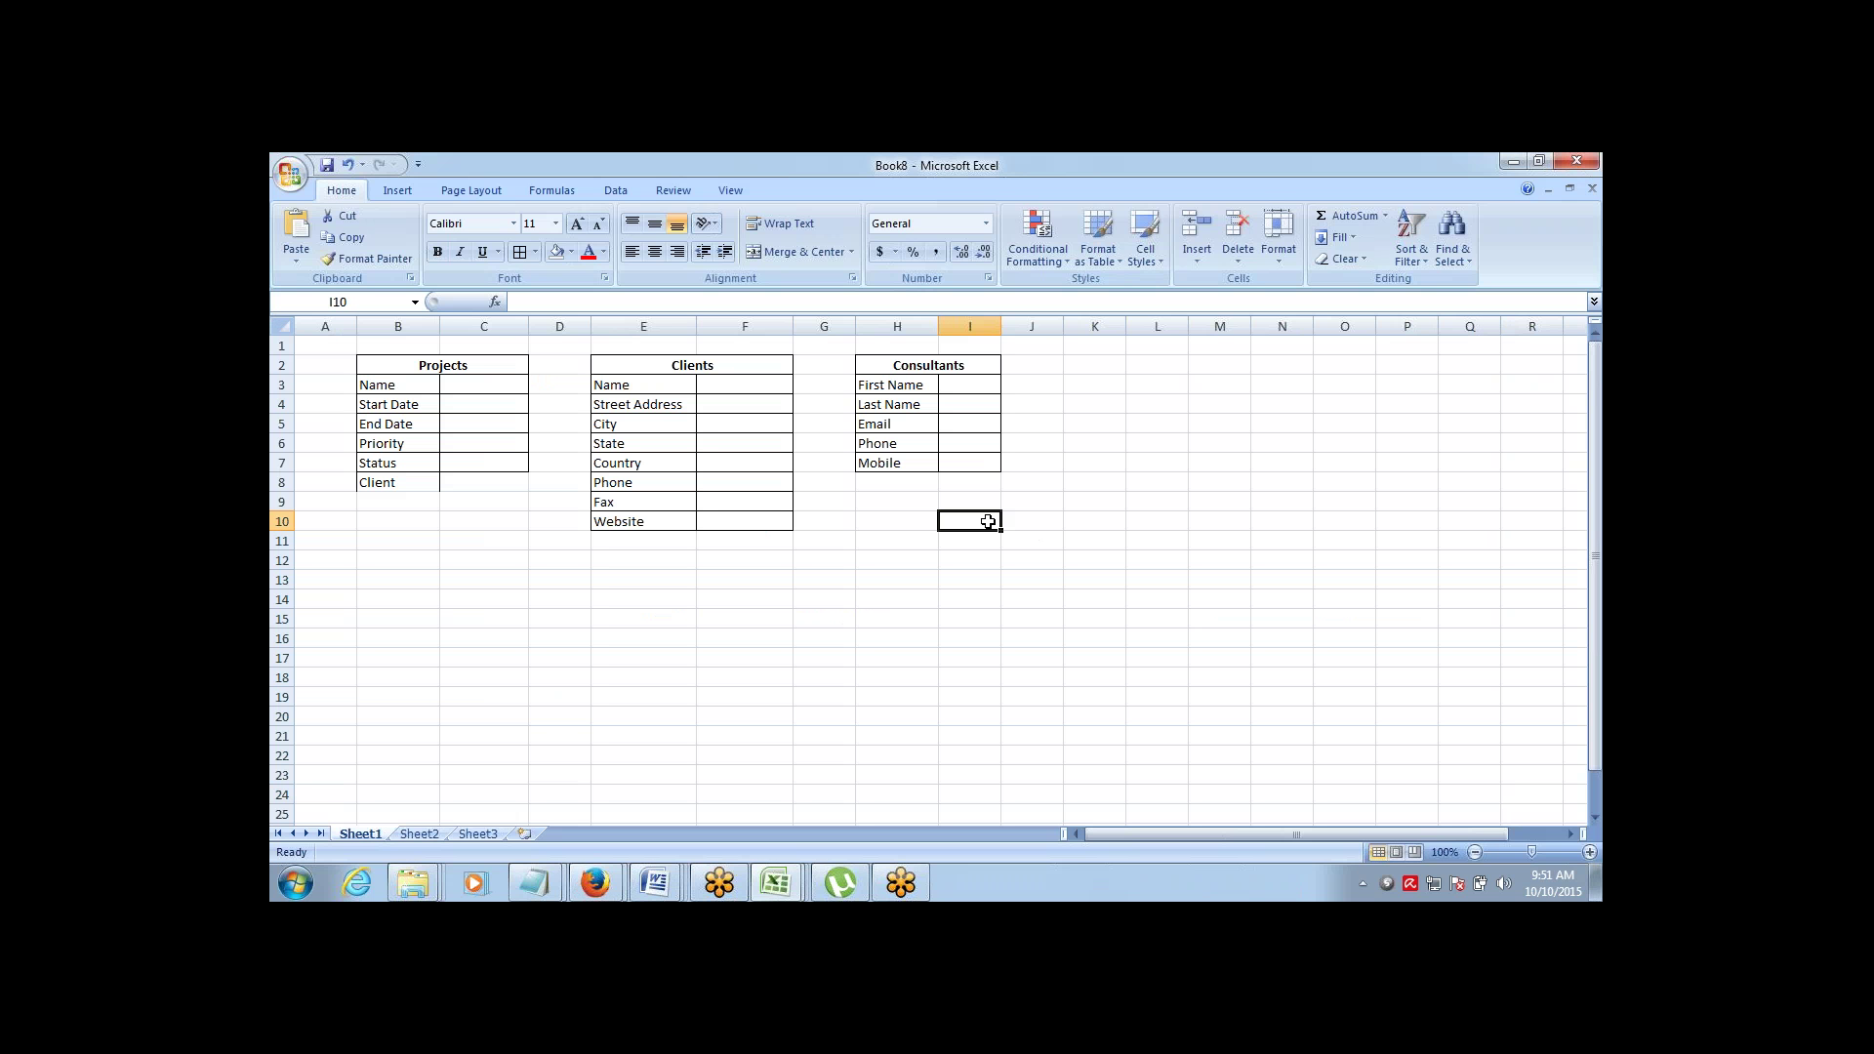
left_click(790, 497)
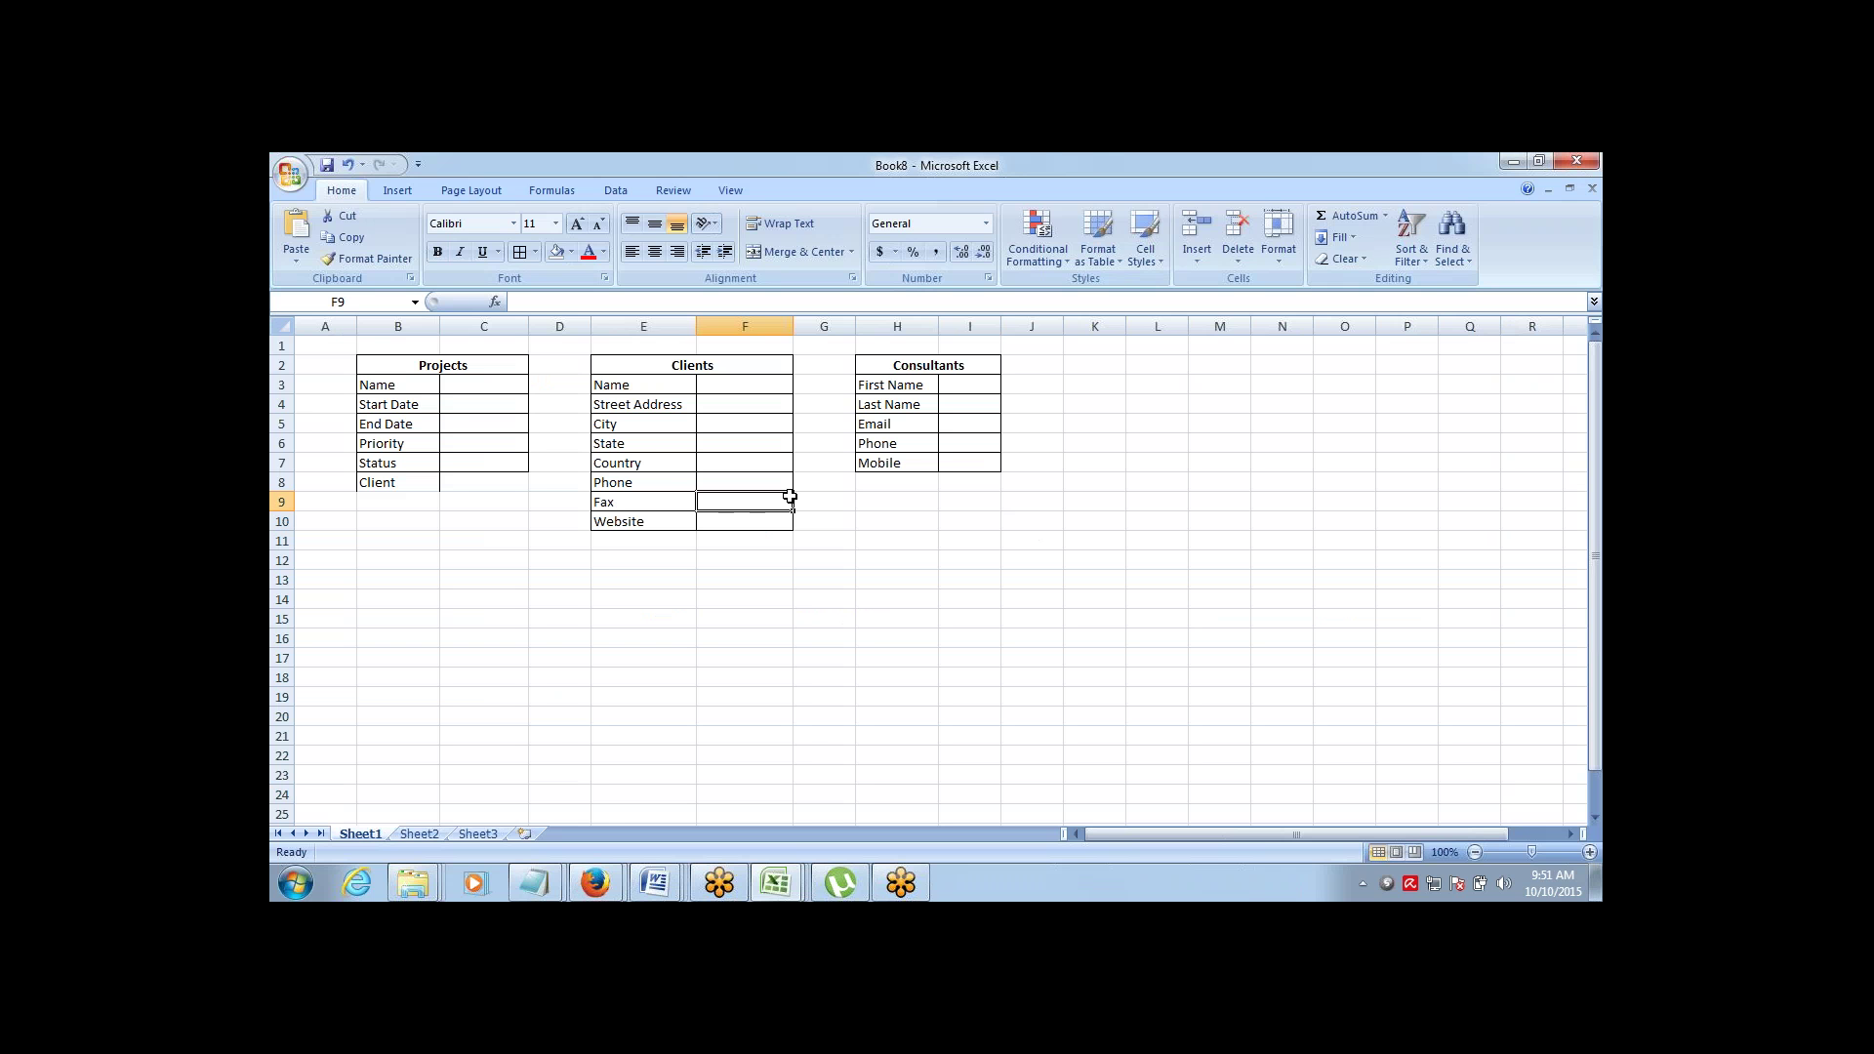
left_click(455, 371)
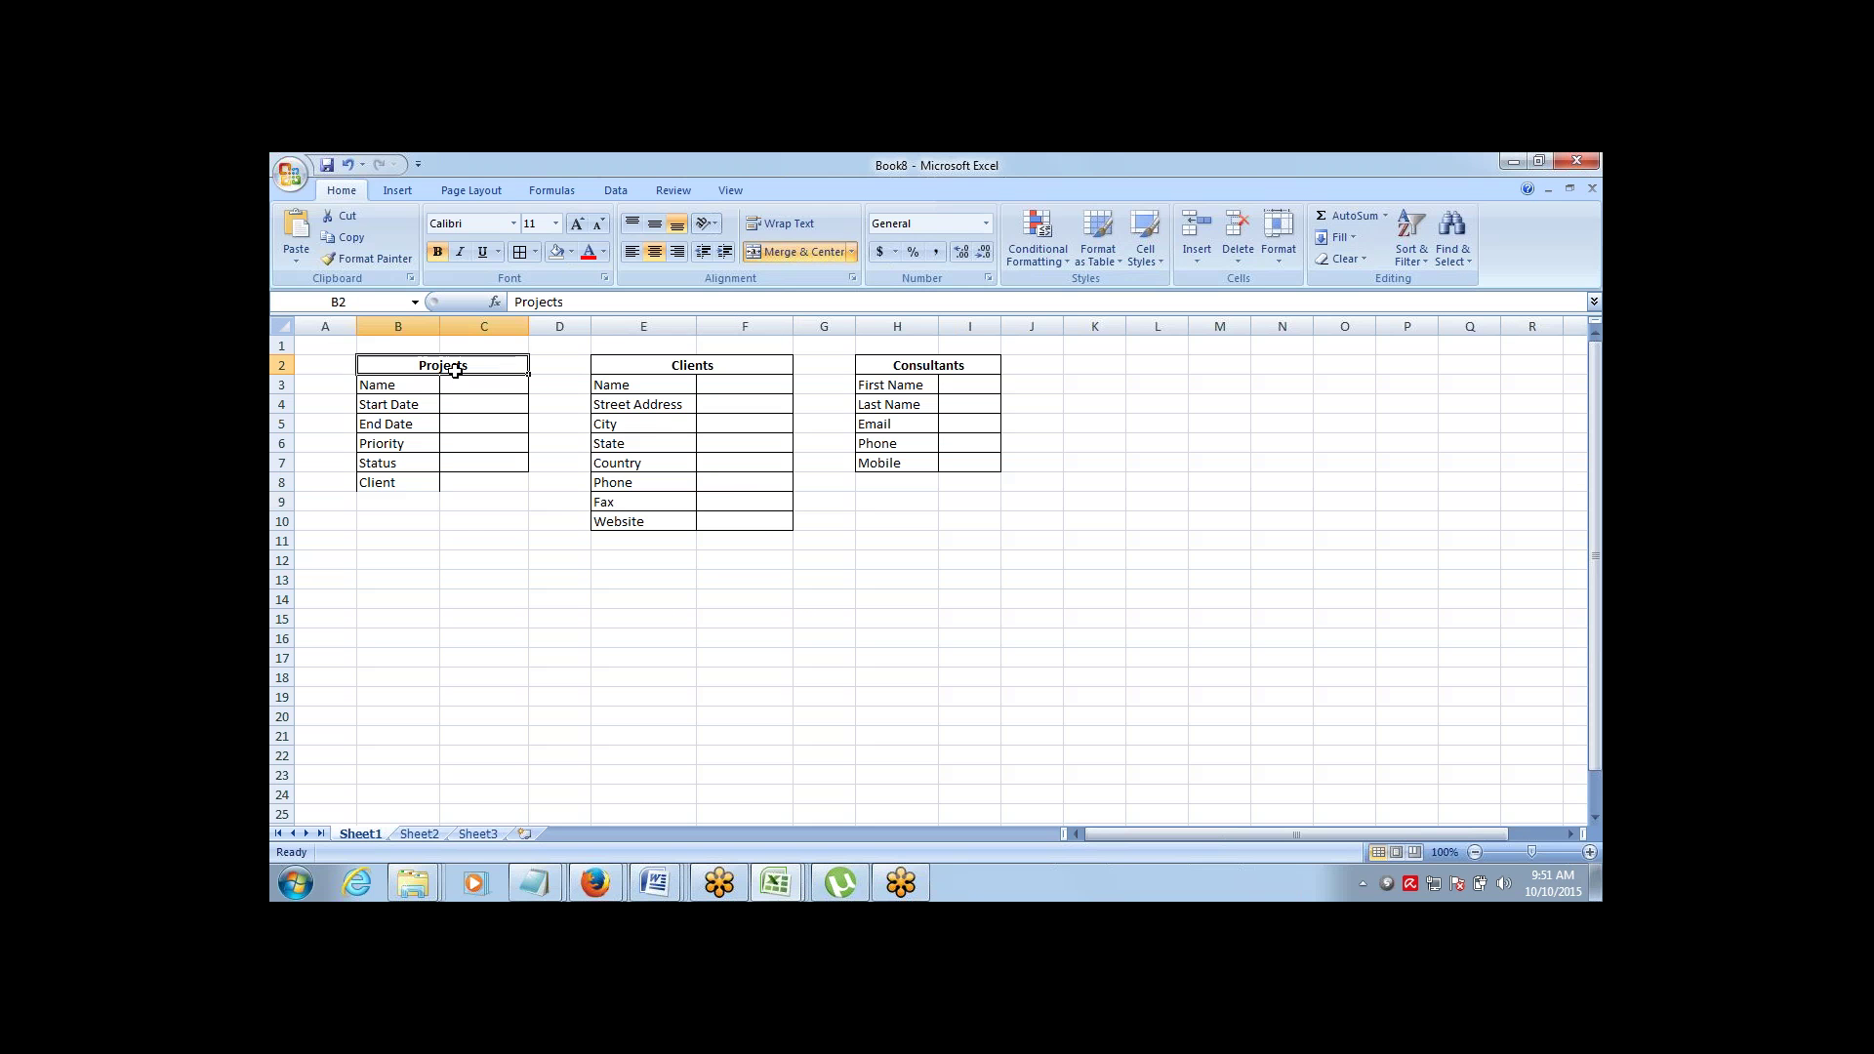
key("ctrl+shift+Down")
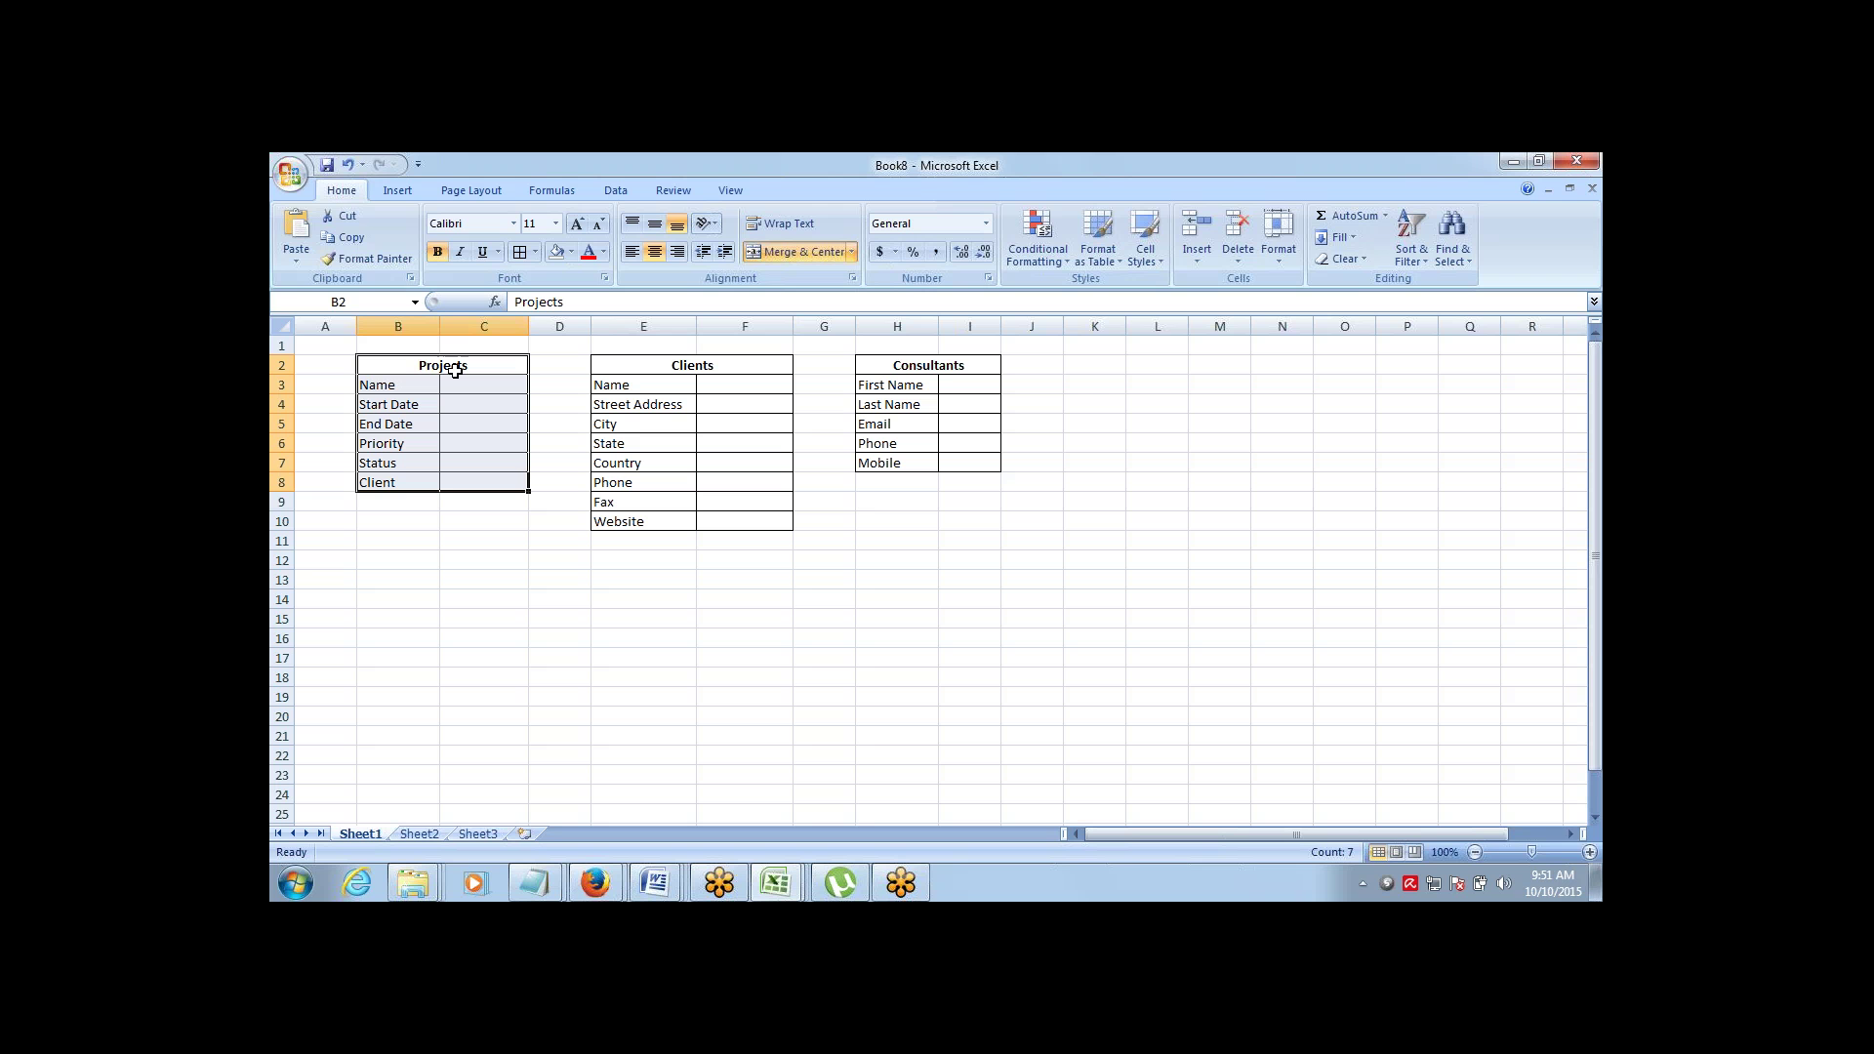
left_click(518, 256)
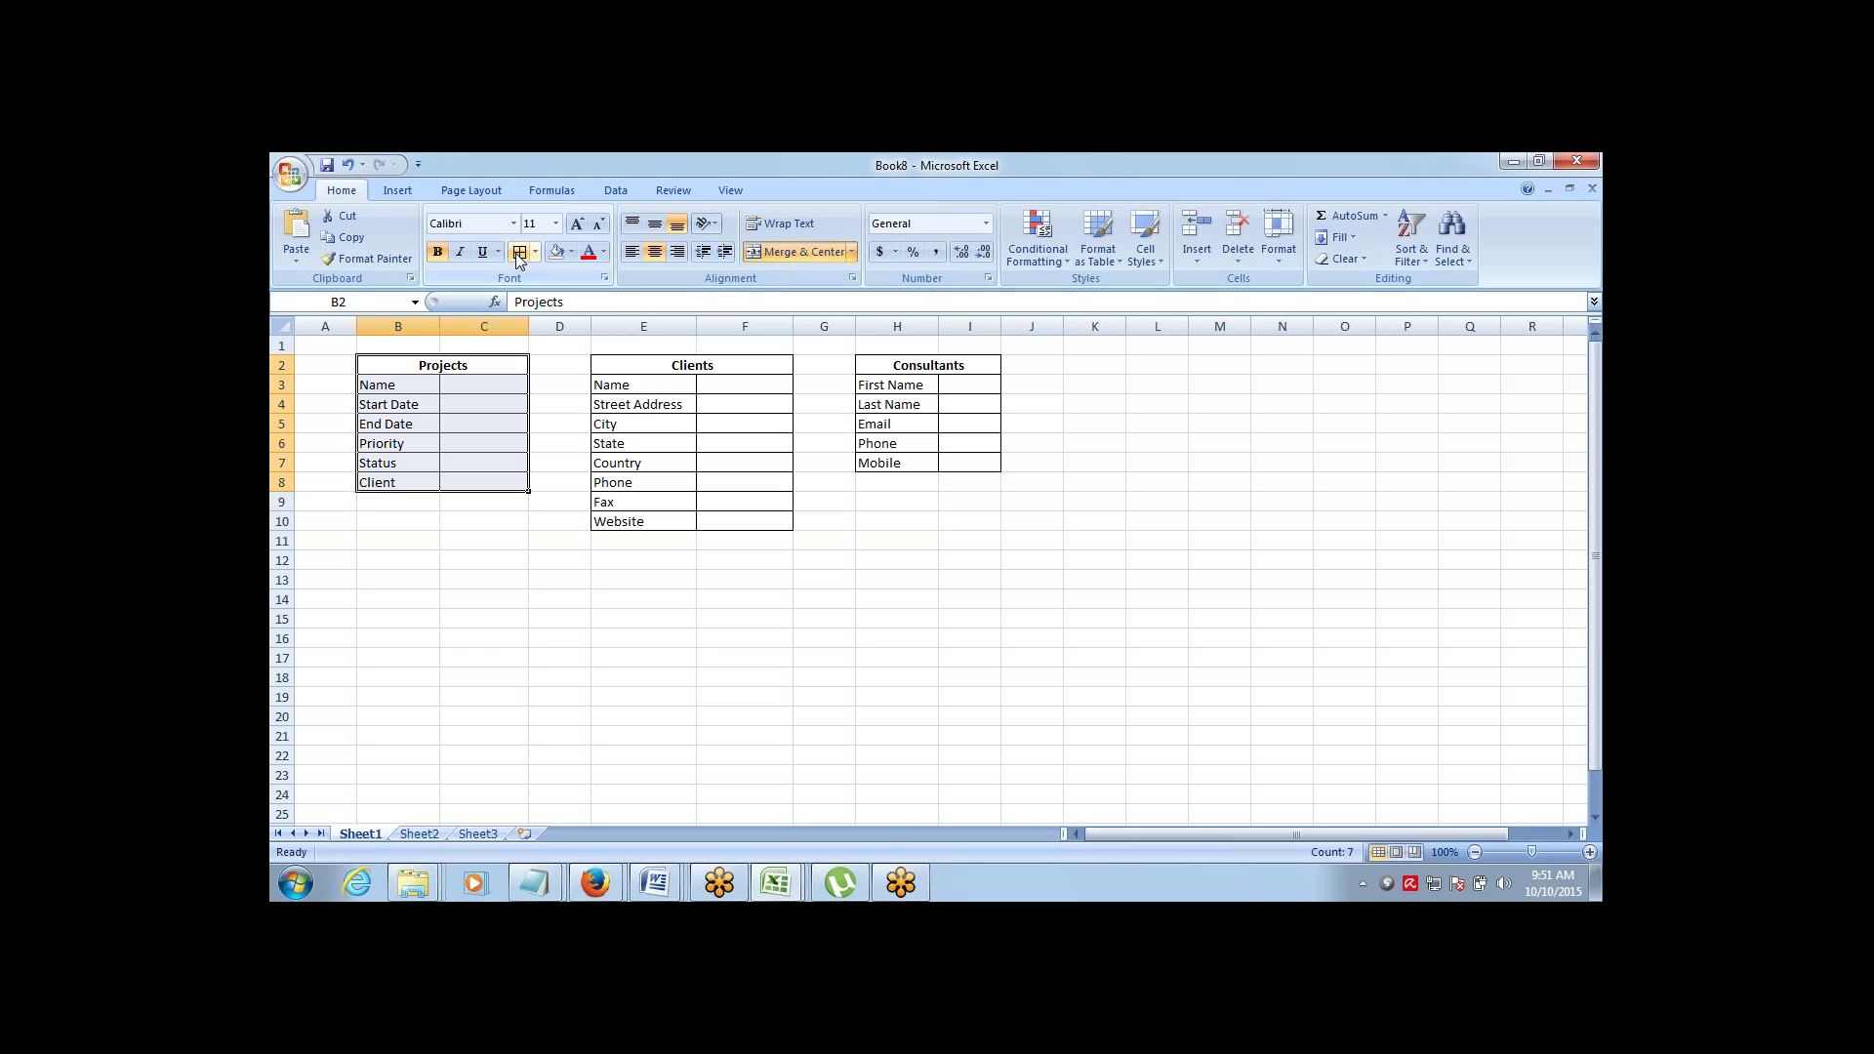
Review the Projects, Clients and Consultants tables one after another in the planning sheet
key("Down")
key("Up")
key("Down")
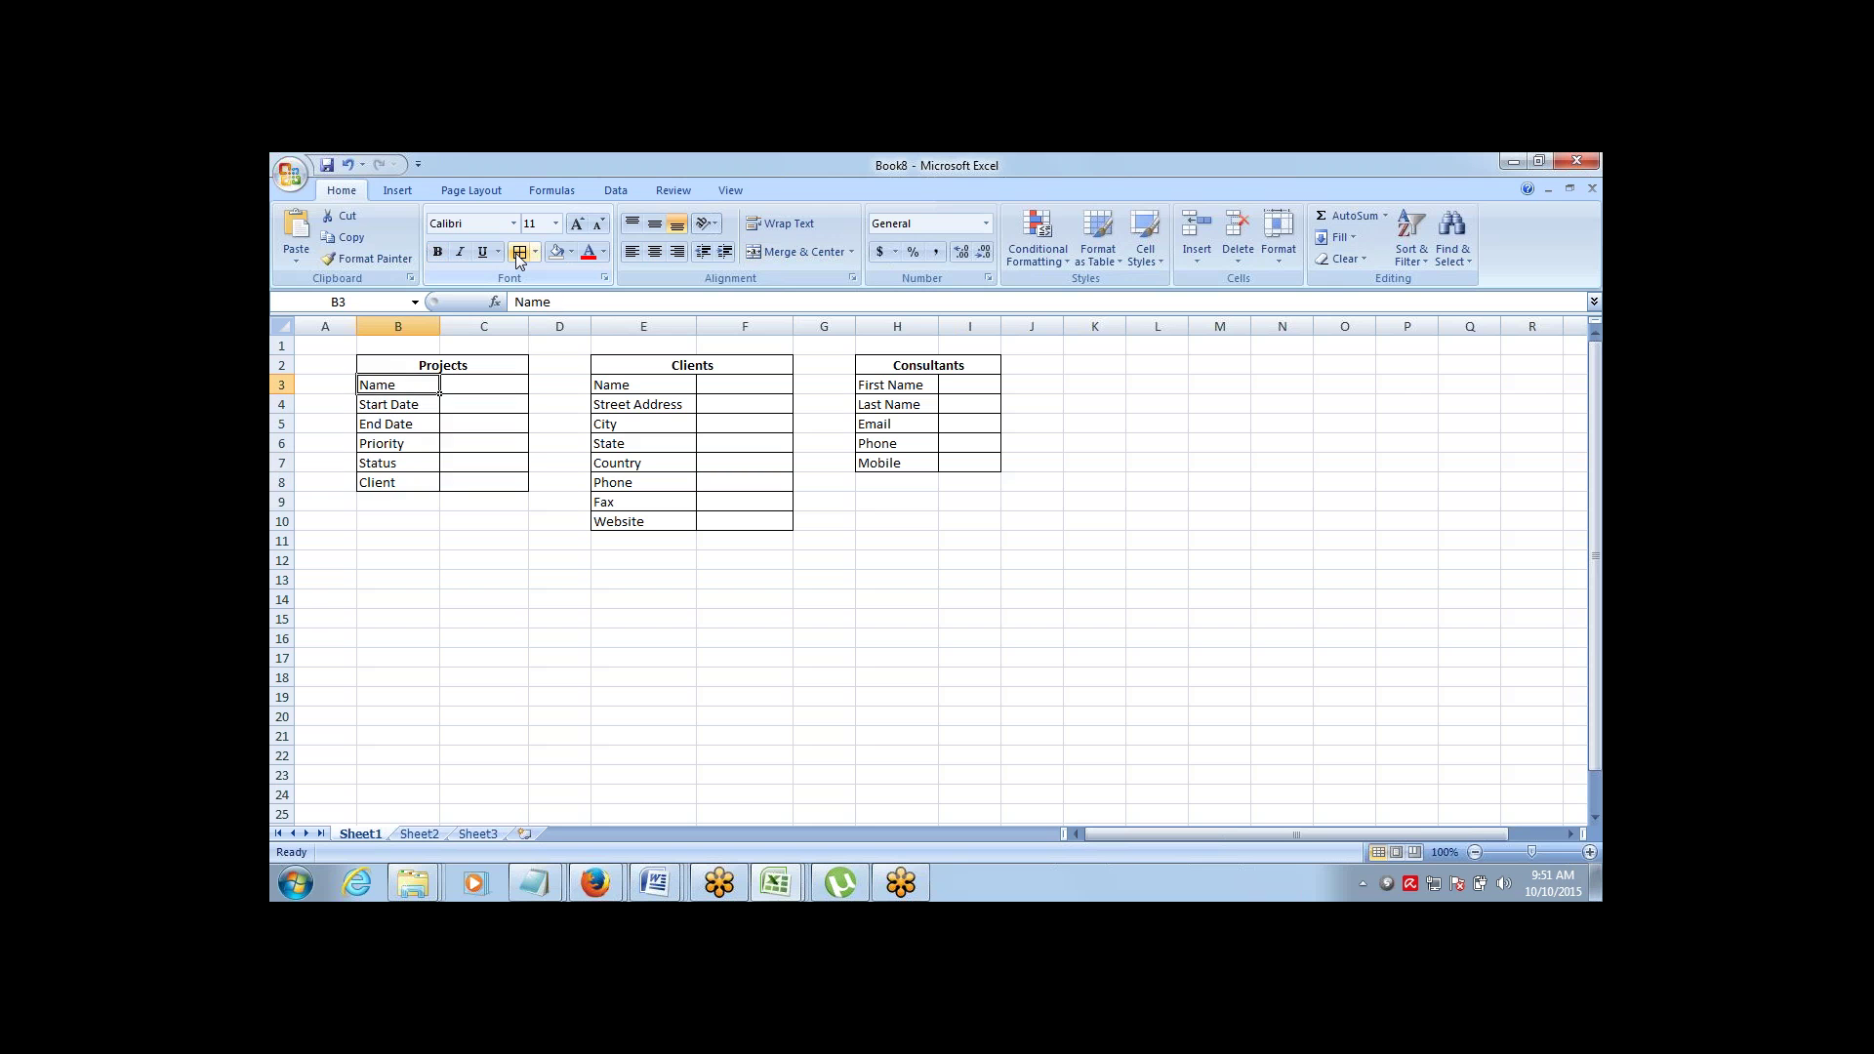
key("ctrl+shift+Down")
key("Up")
key("Right")
key("Right")
key("ctrl+shift+Down")
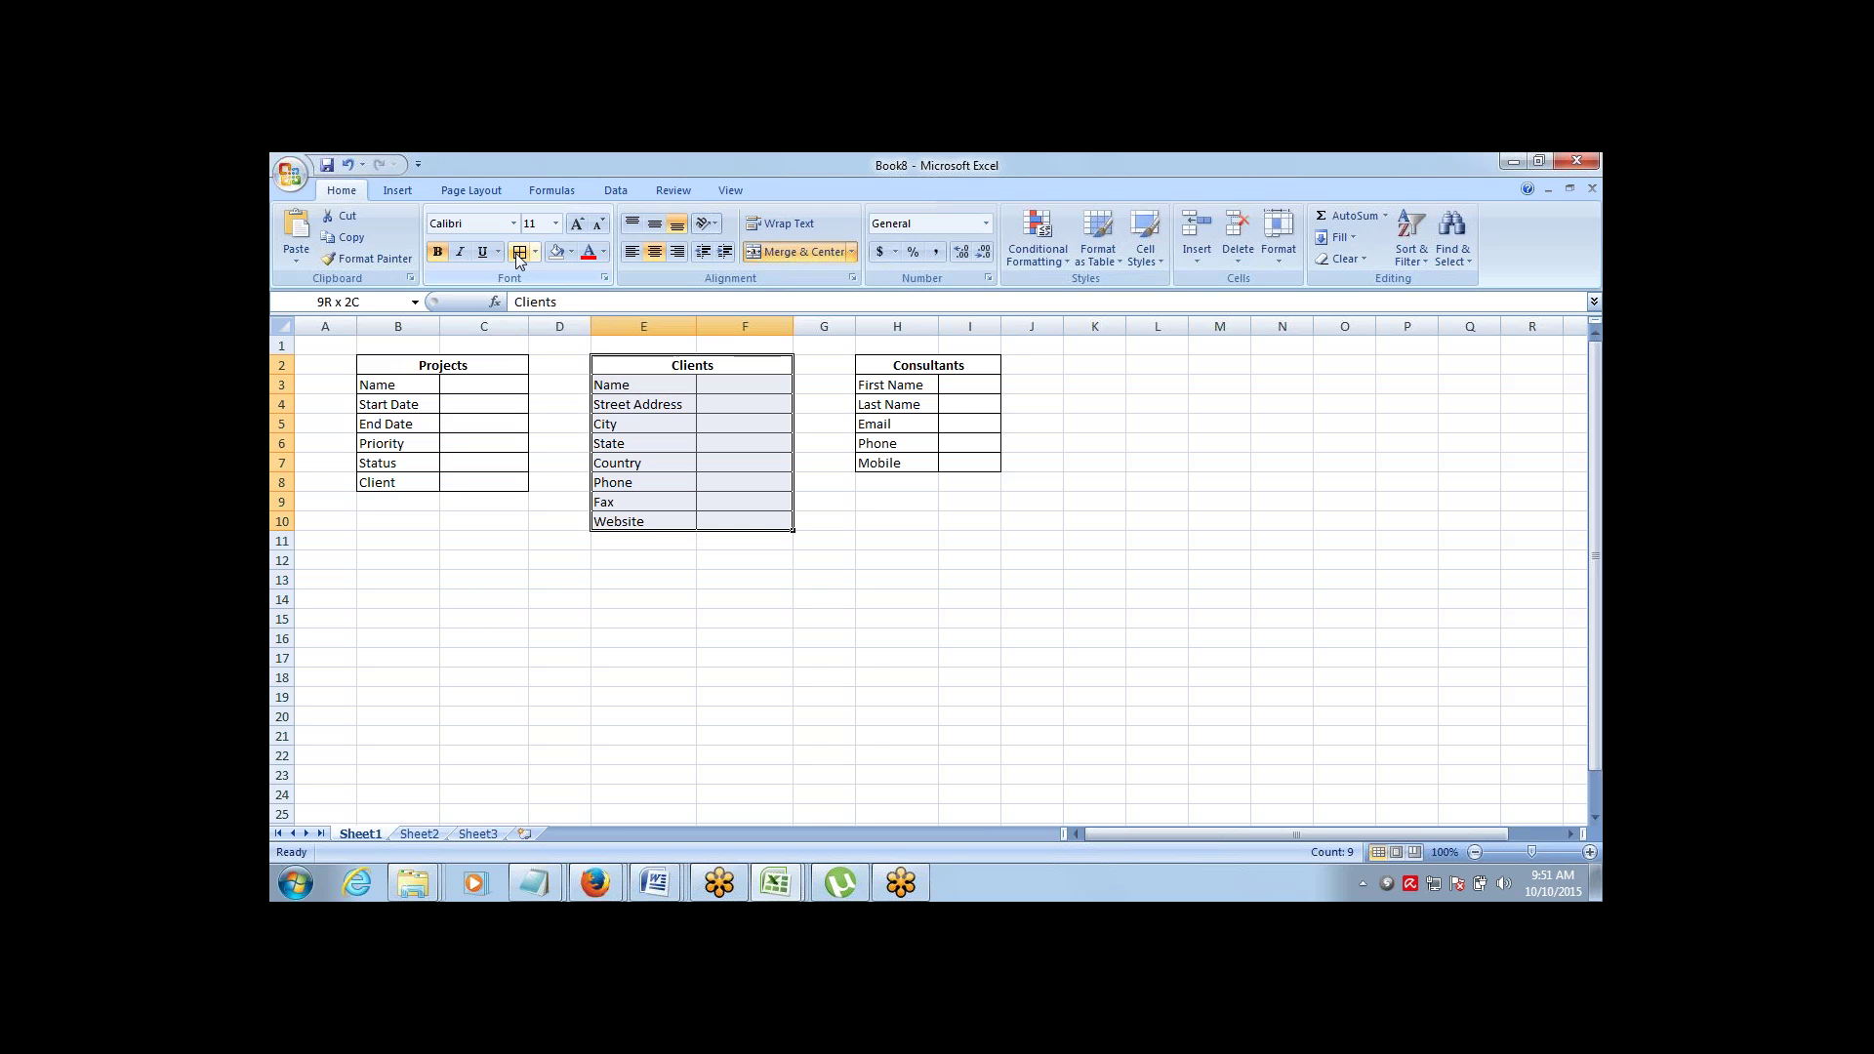
key("Right")
key("Right")
key("ctrl+shift+Down")
key("Down")
key("Down")
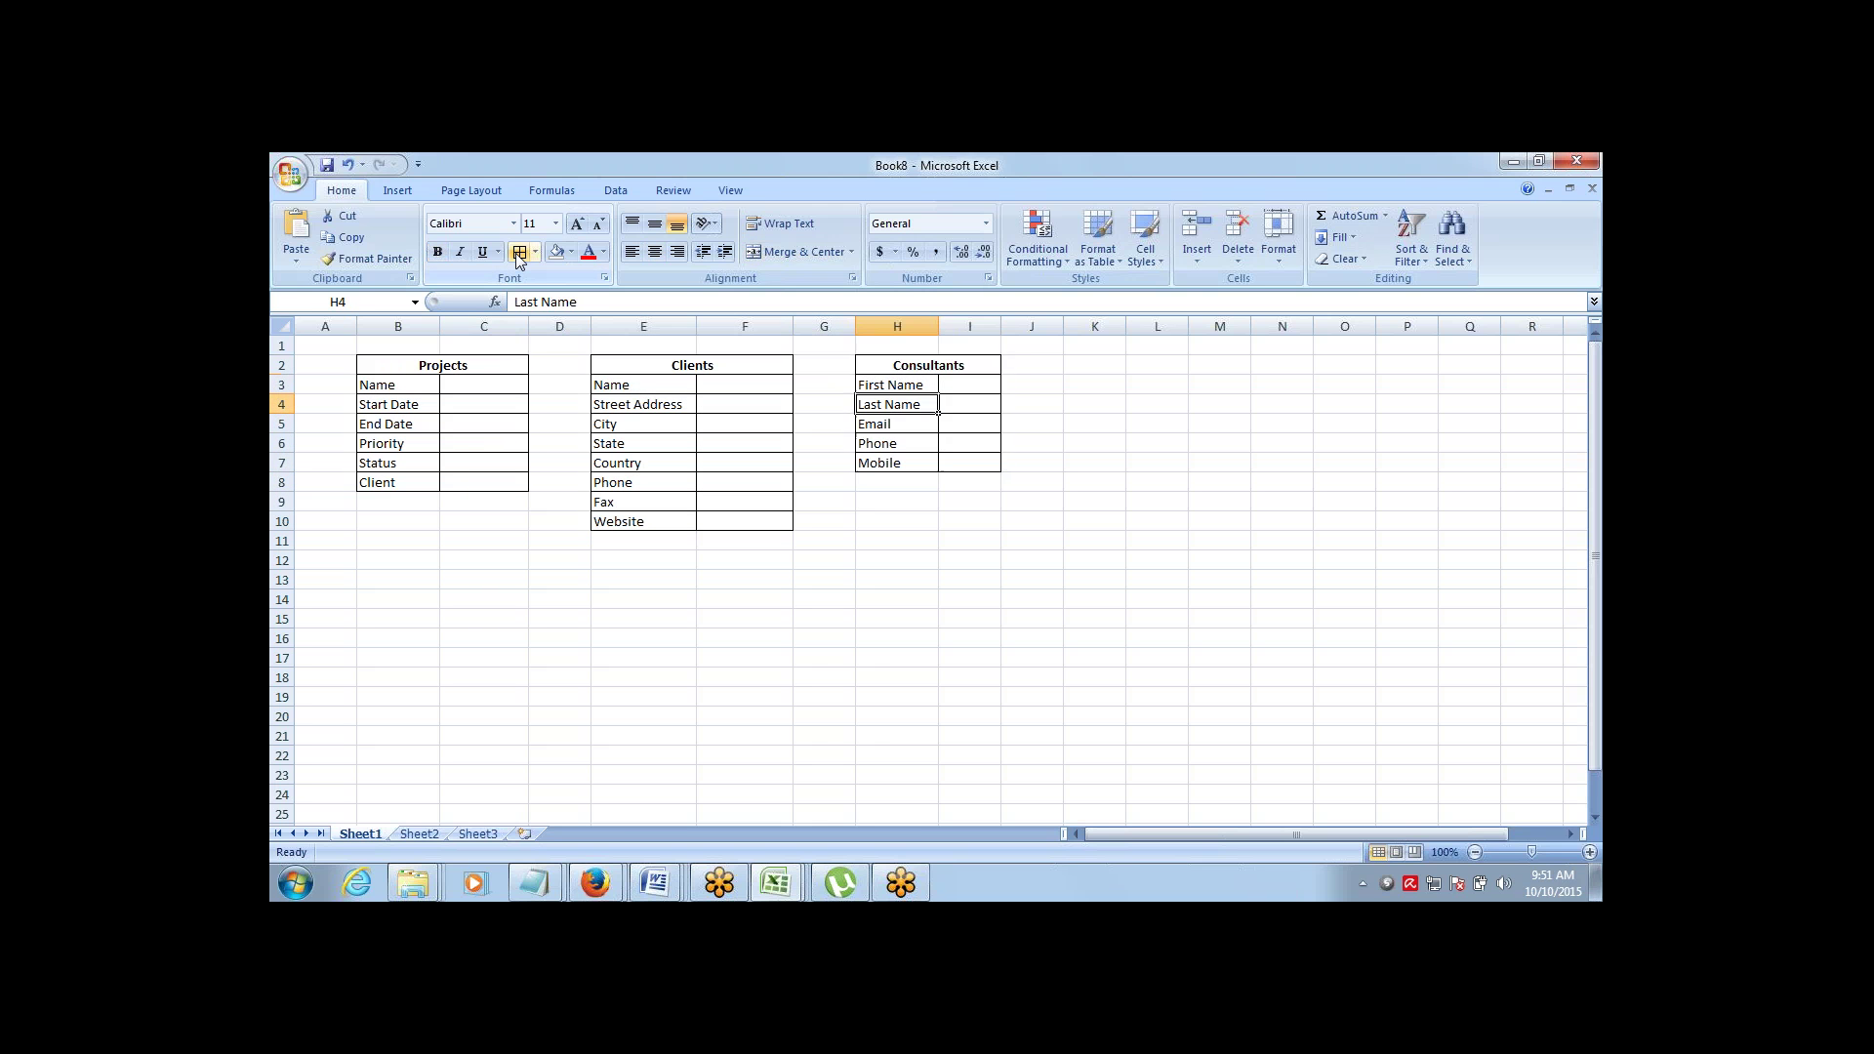
key("Down")
key("Down")
key("Down")
key("Down")
key("Down")
key("Down")
key("Down")
key("Up")
key("Up")
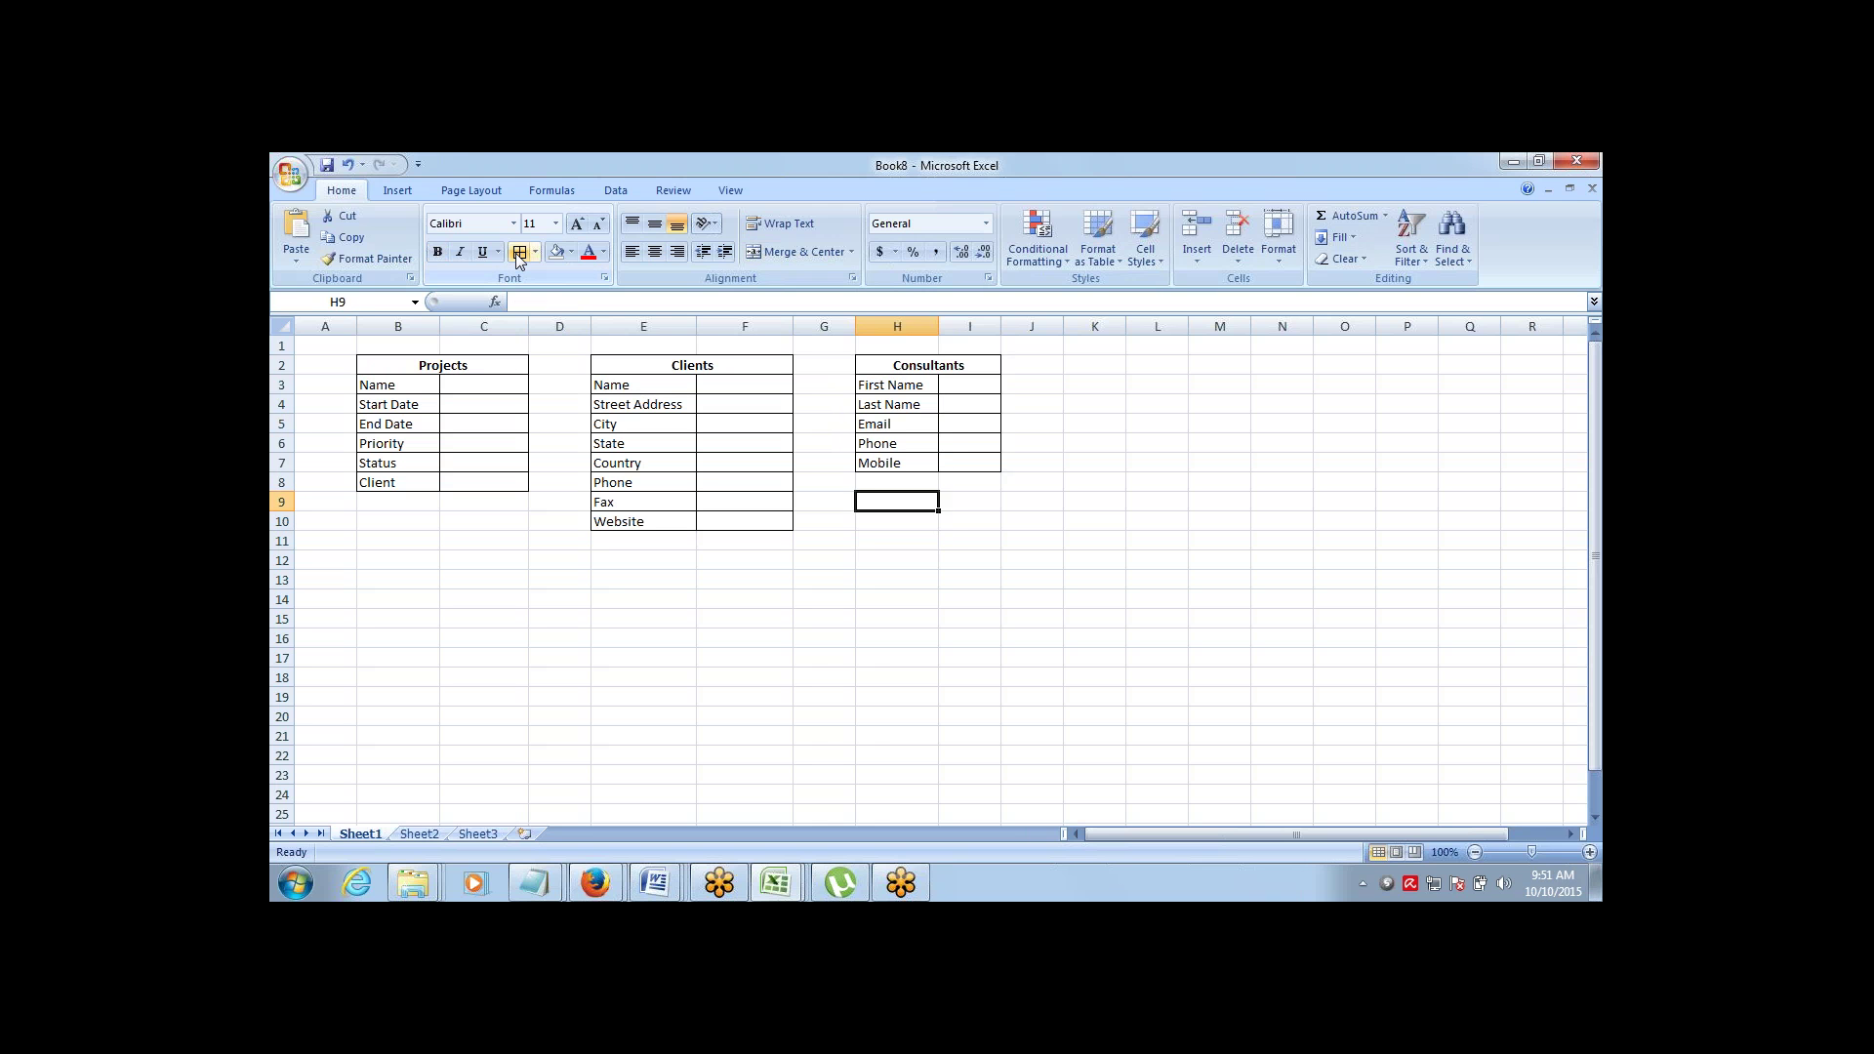
key("Up")
key("Up")
key("Up")
key("Up")
key("Up")
key("Up")
key("Up")
Merge and center cells K2:L2 beside the Consultants table and enter the bold heading Task
key("Right")
key("Right")
key("Right")
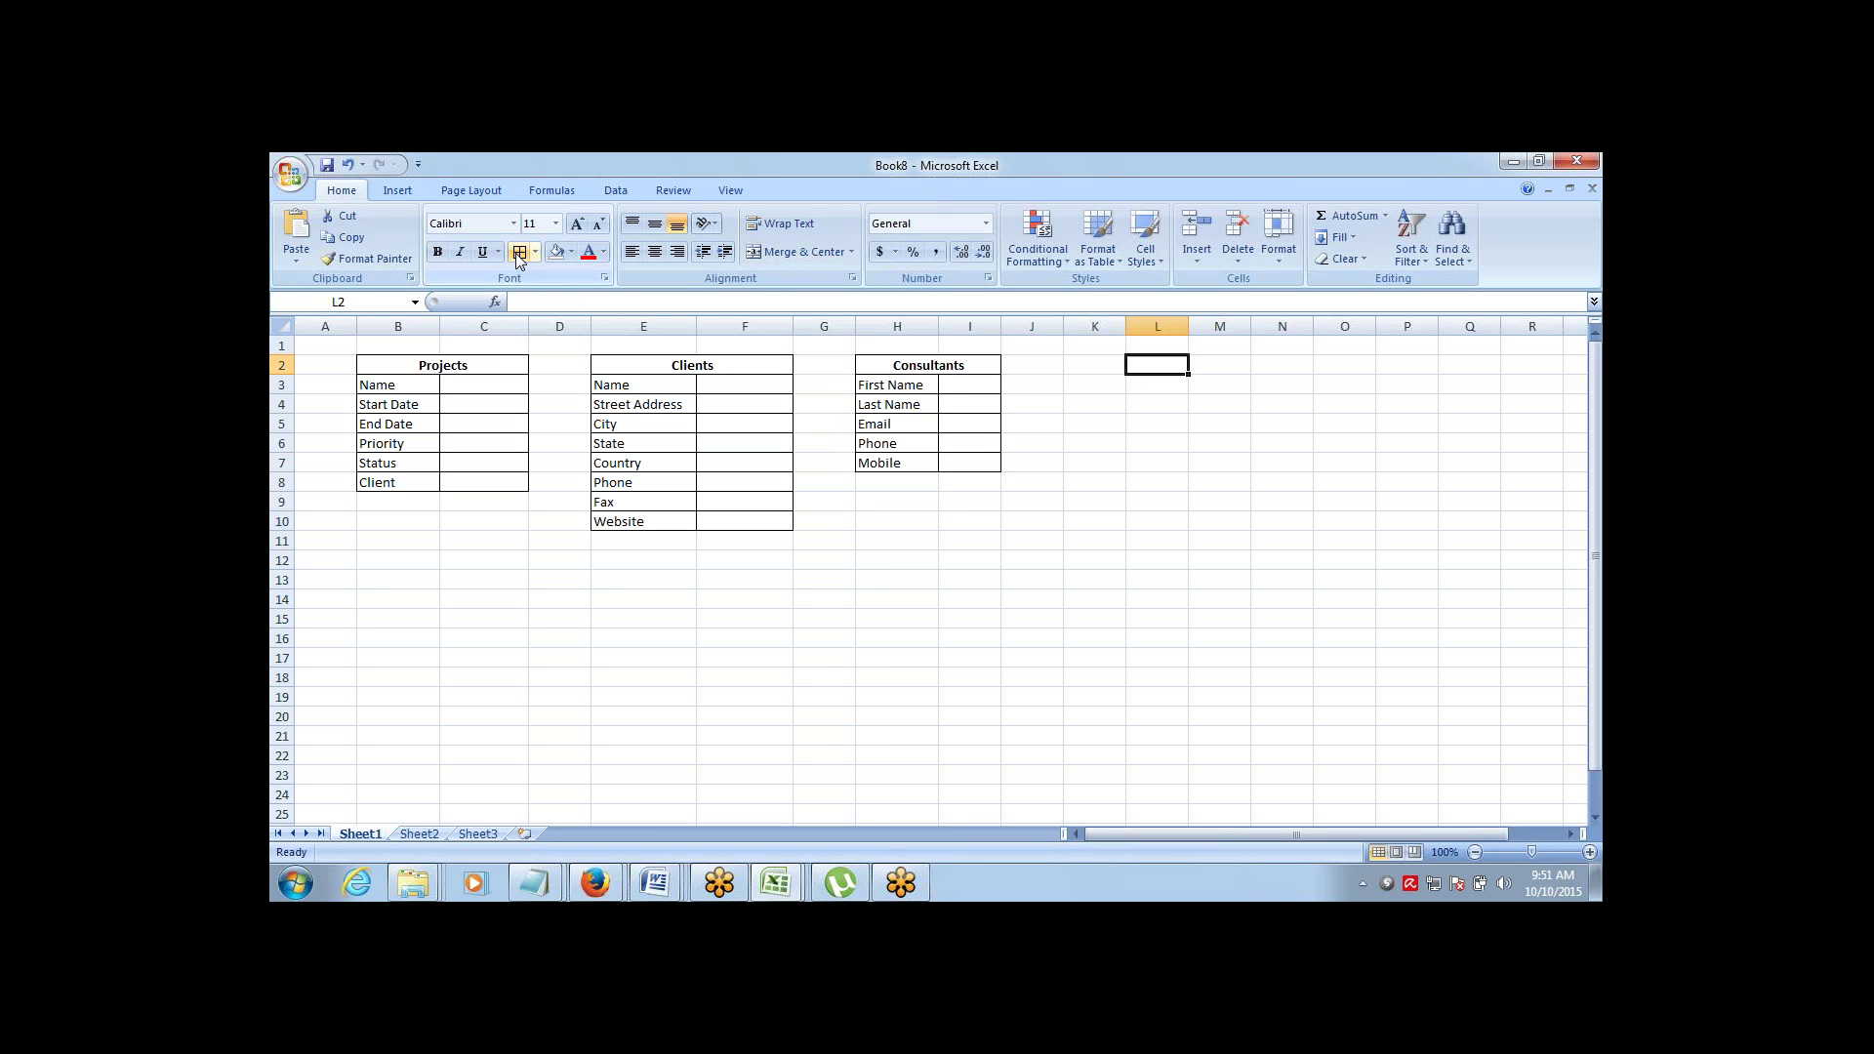
key("Left")
key("shift+Right")
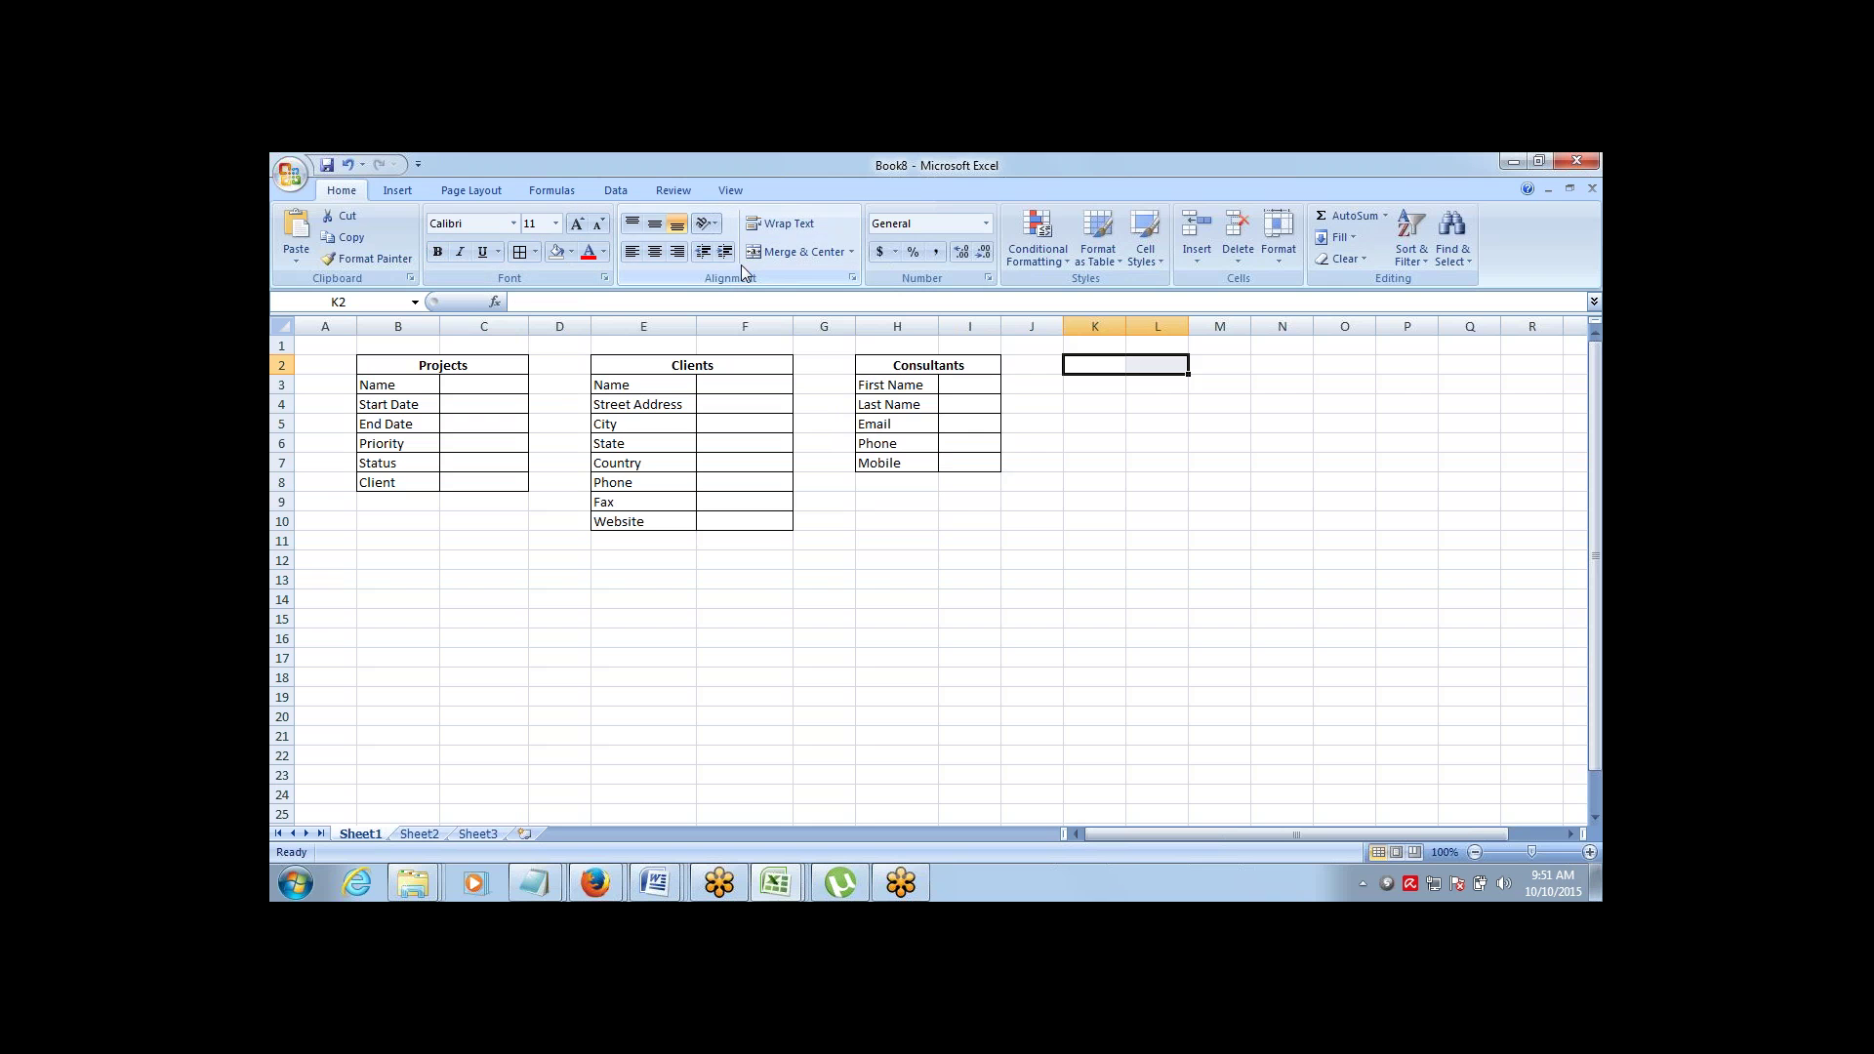
left_click(804, 252)
type("Task")
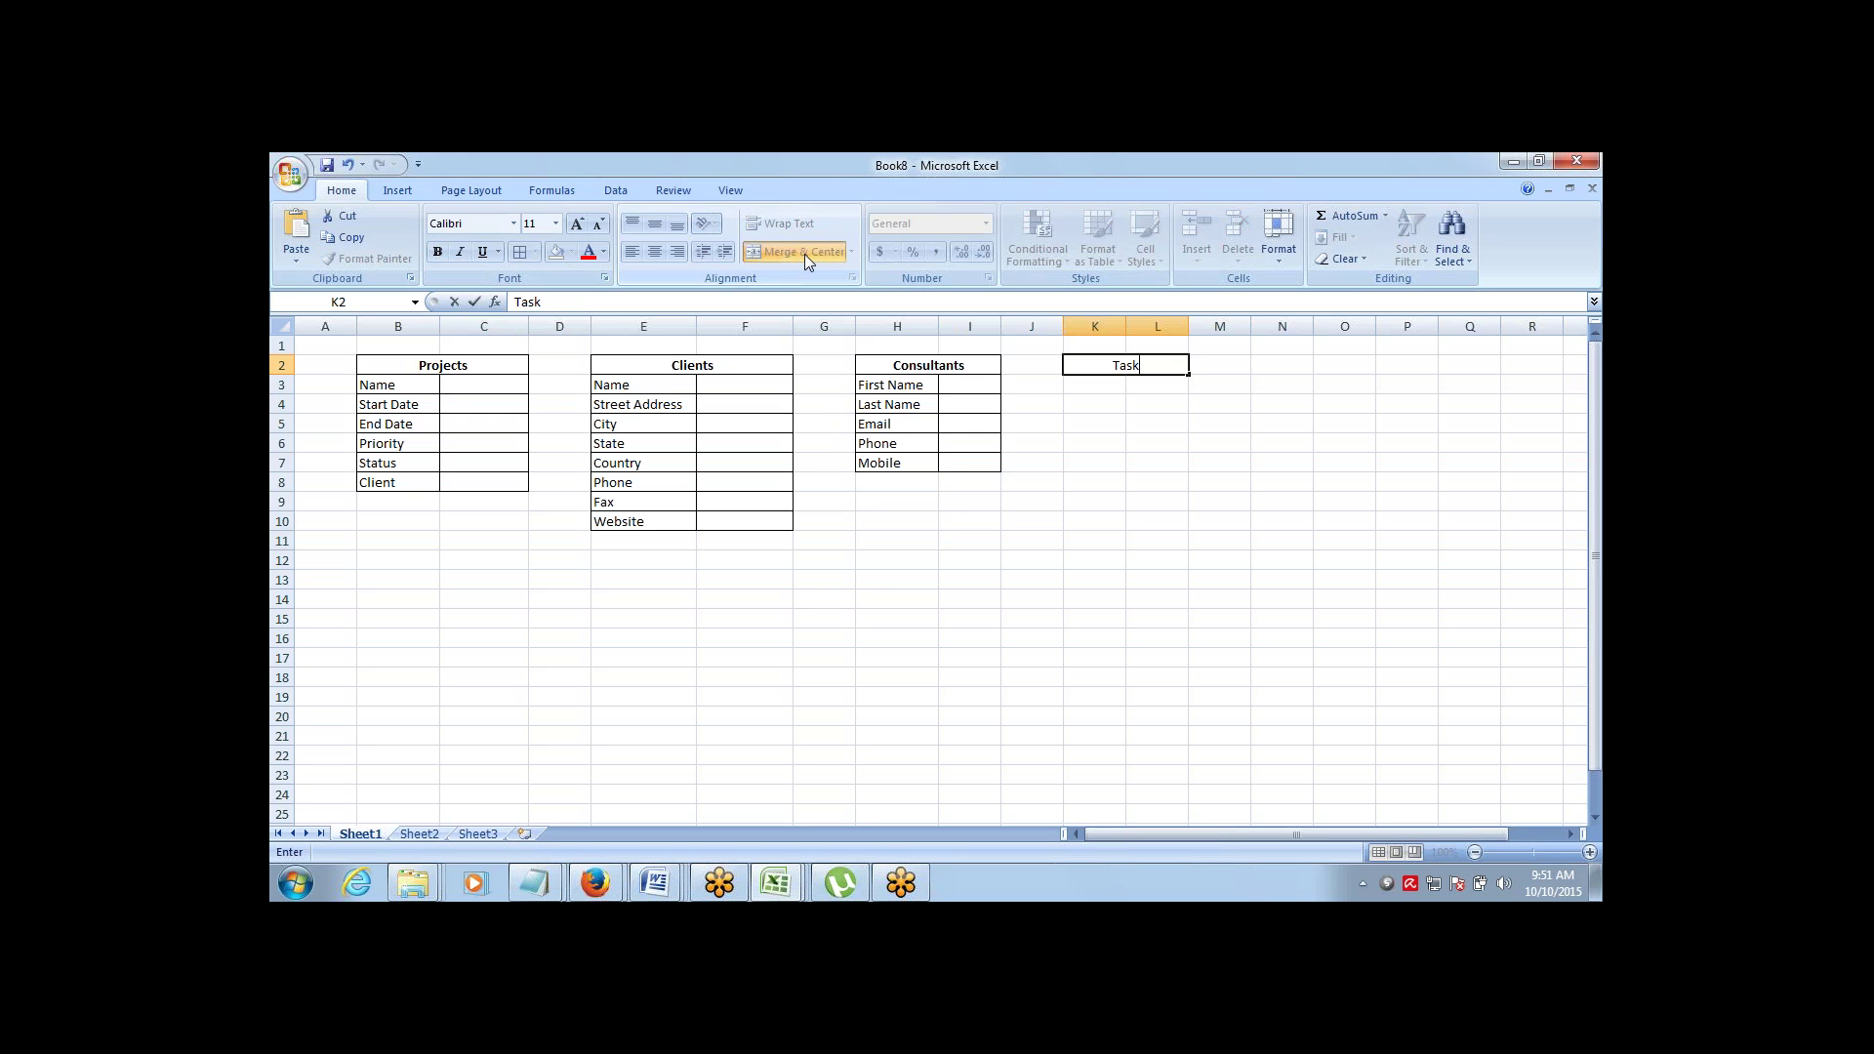
key("Tab")
key("Left")
key("ctrl+b")
key("Down")
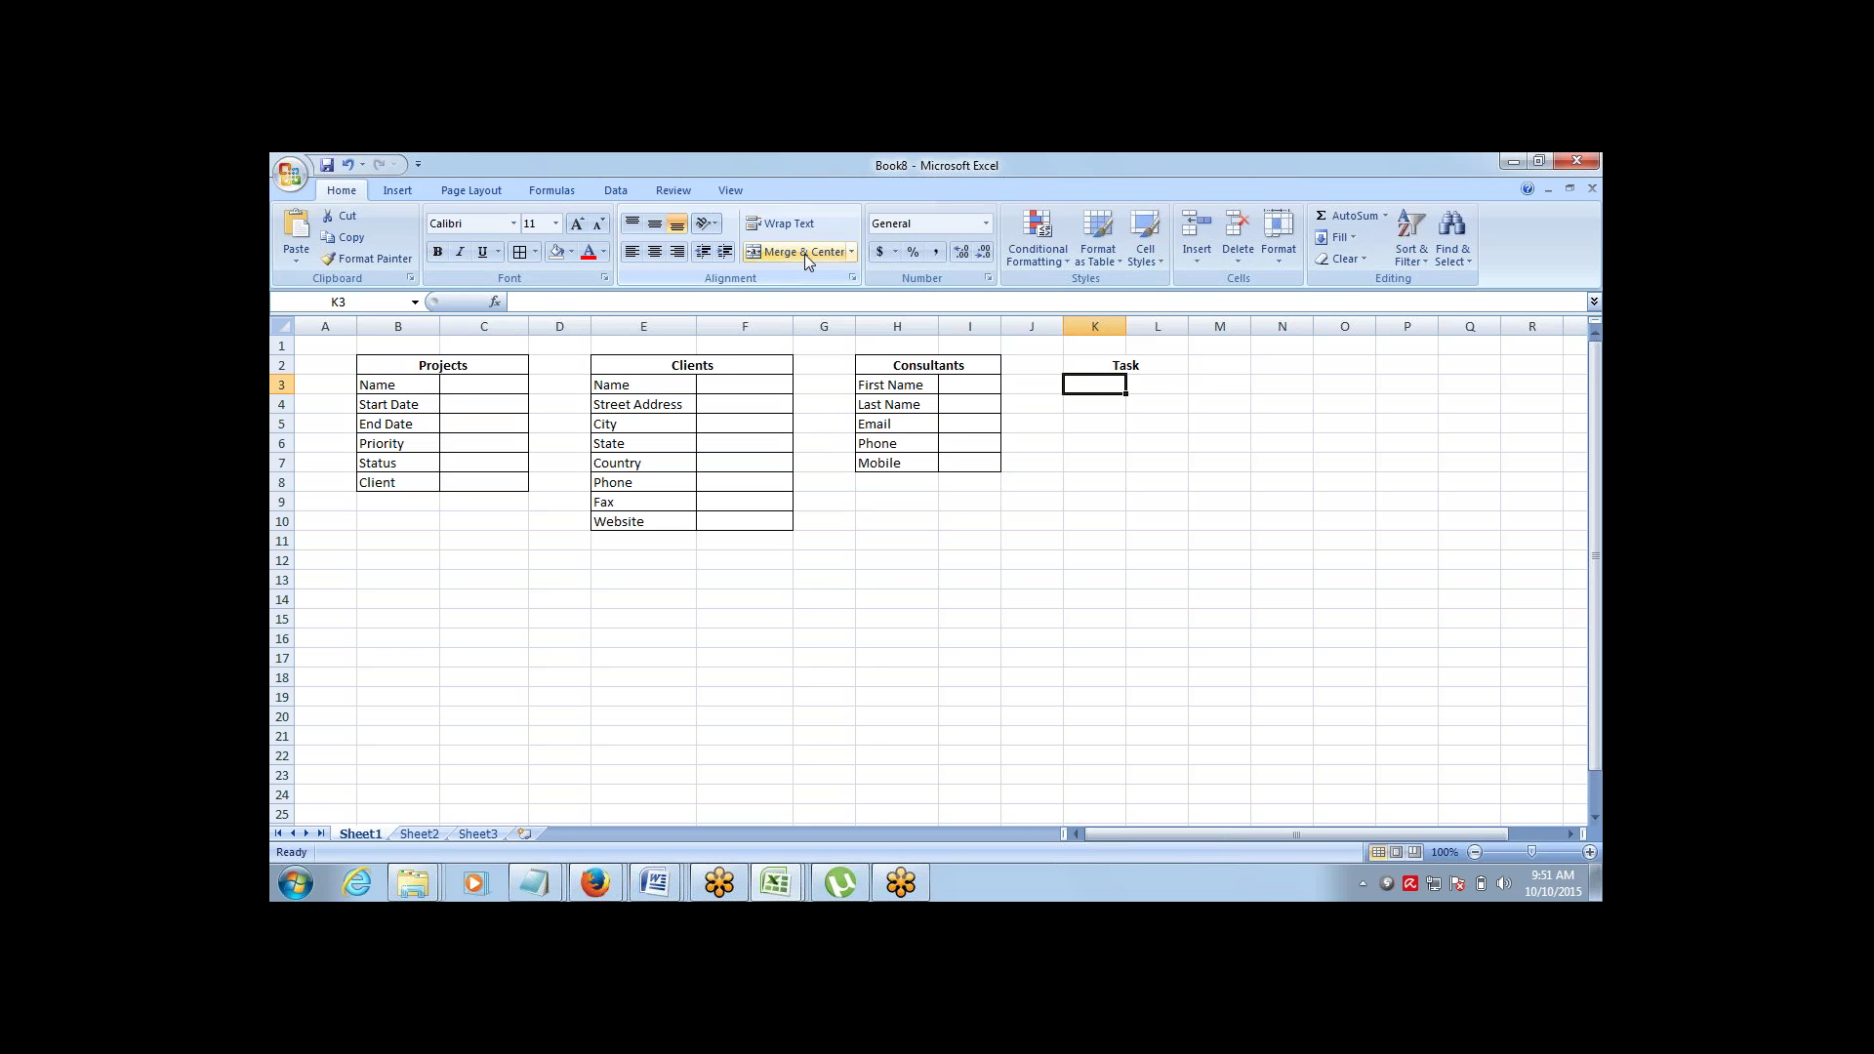
Enter Number in cell K3 as the first field of the Task table
type("Name")
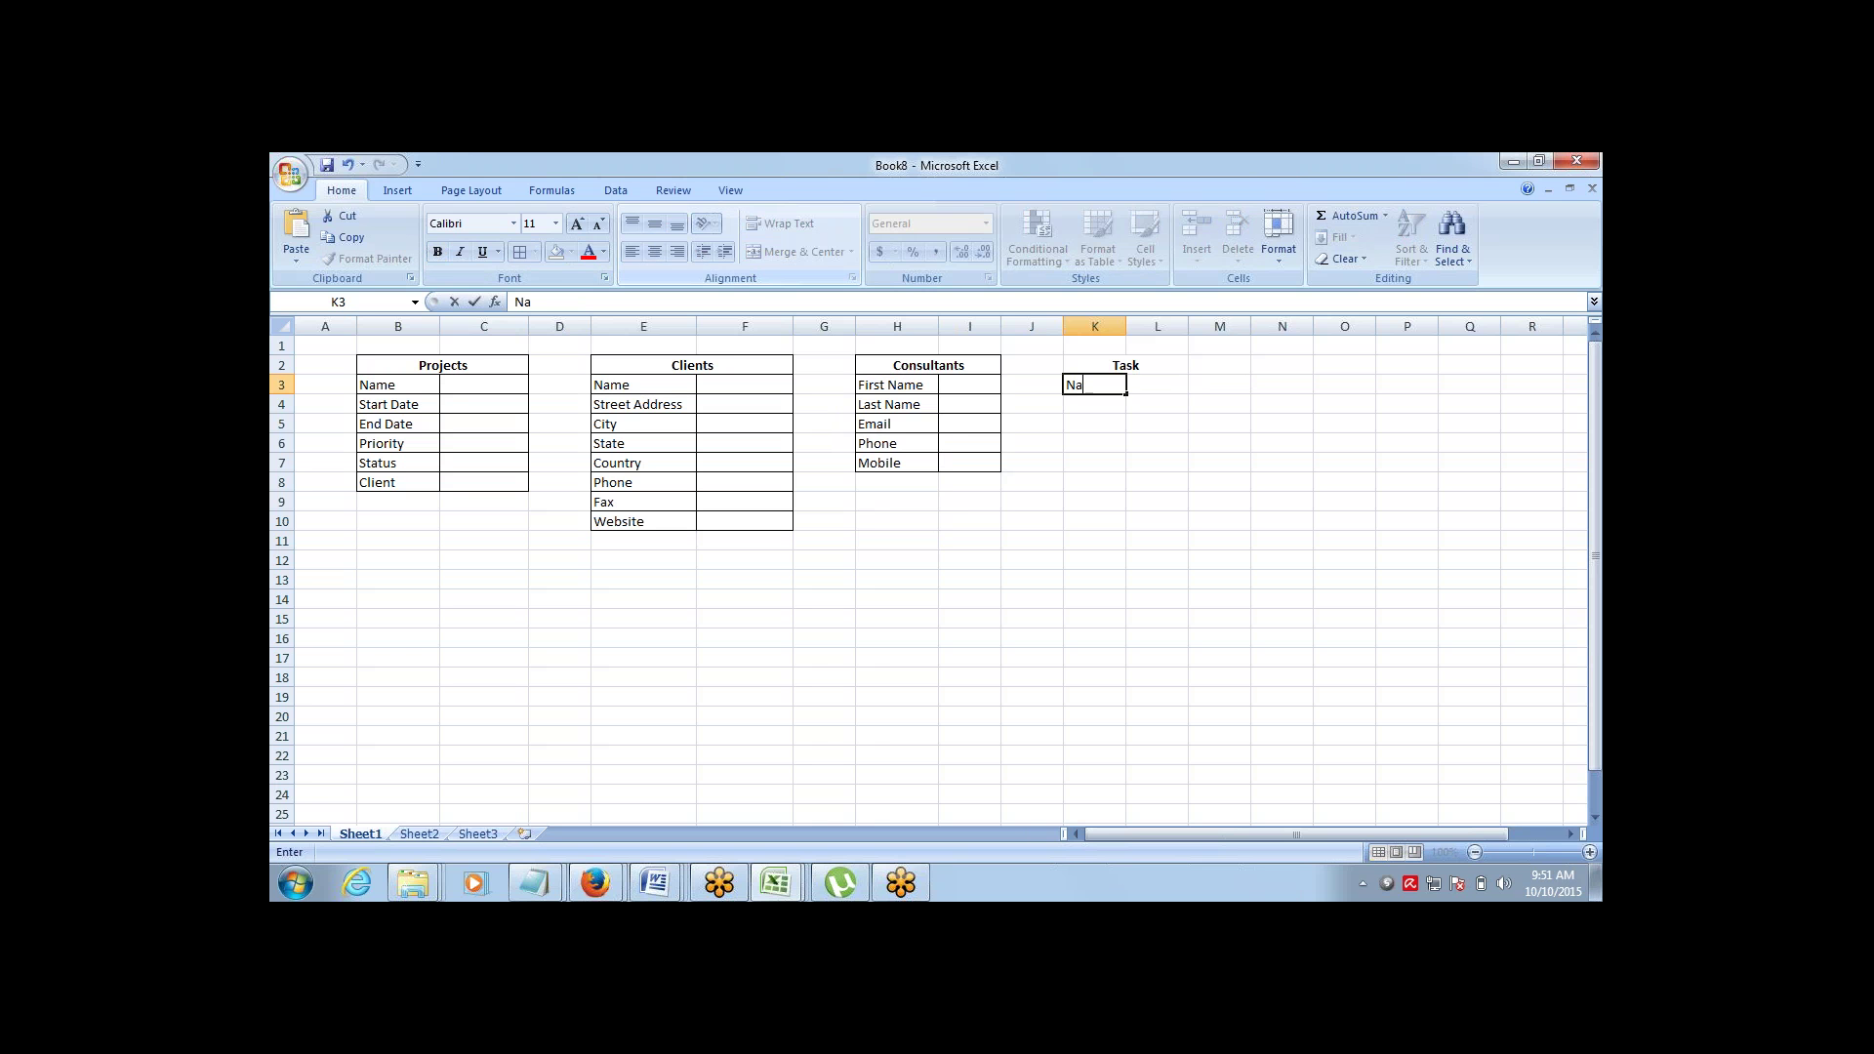
key("BackSpace")
key("BackSpace")
key("BackSpace")
type("umber")
key("Tab")
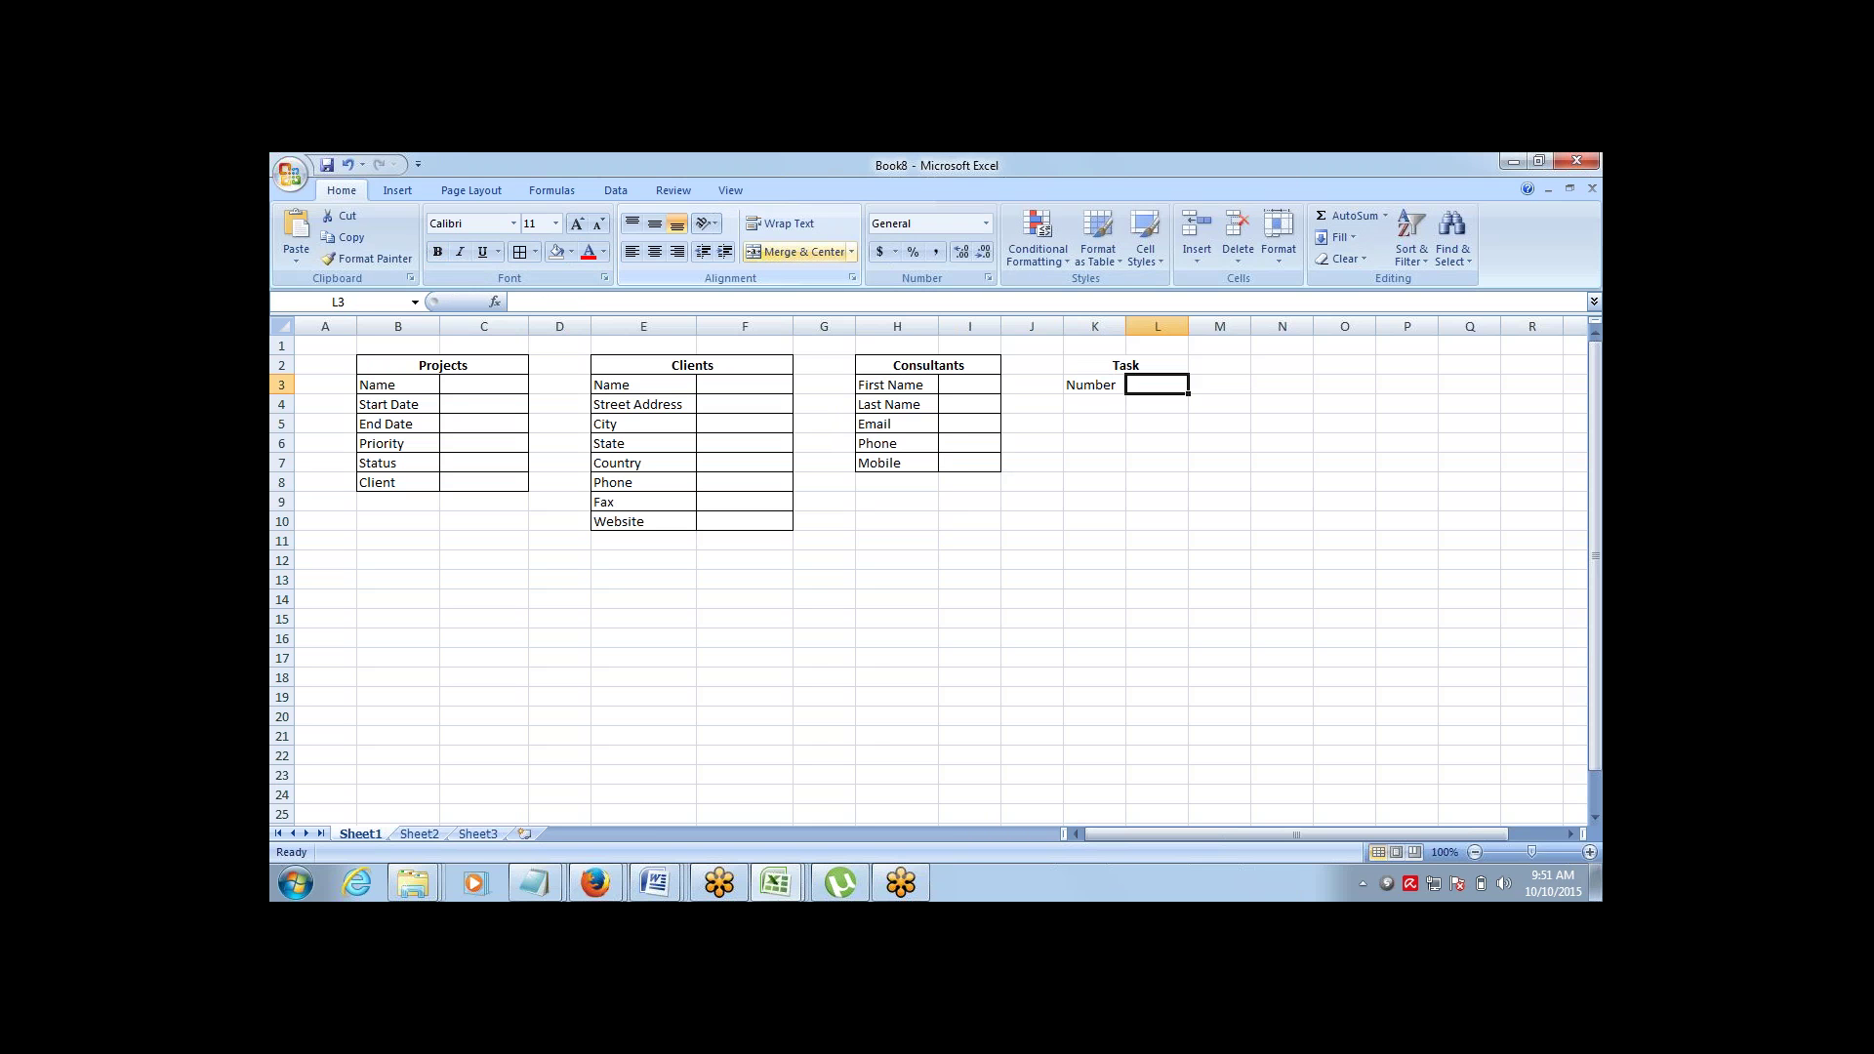
key("Return")
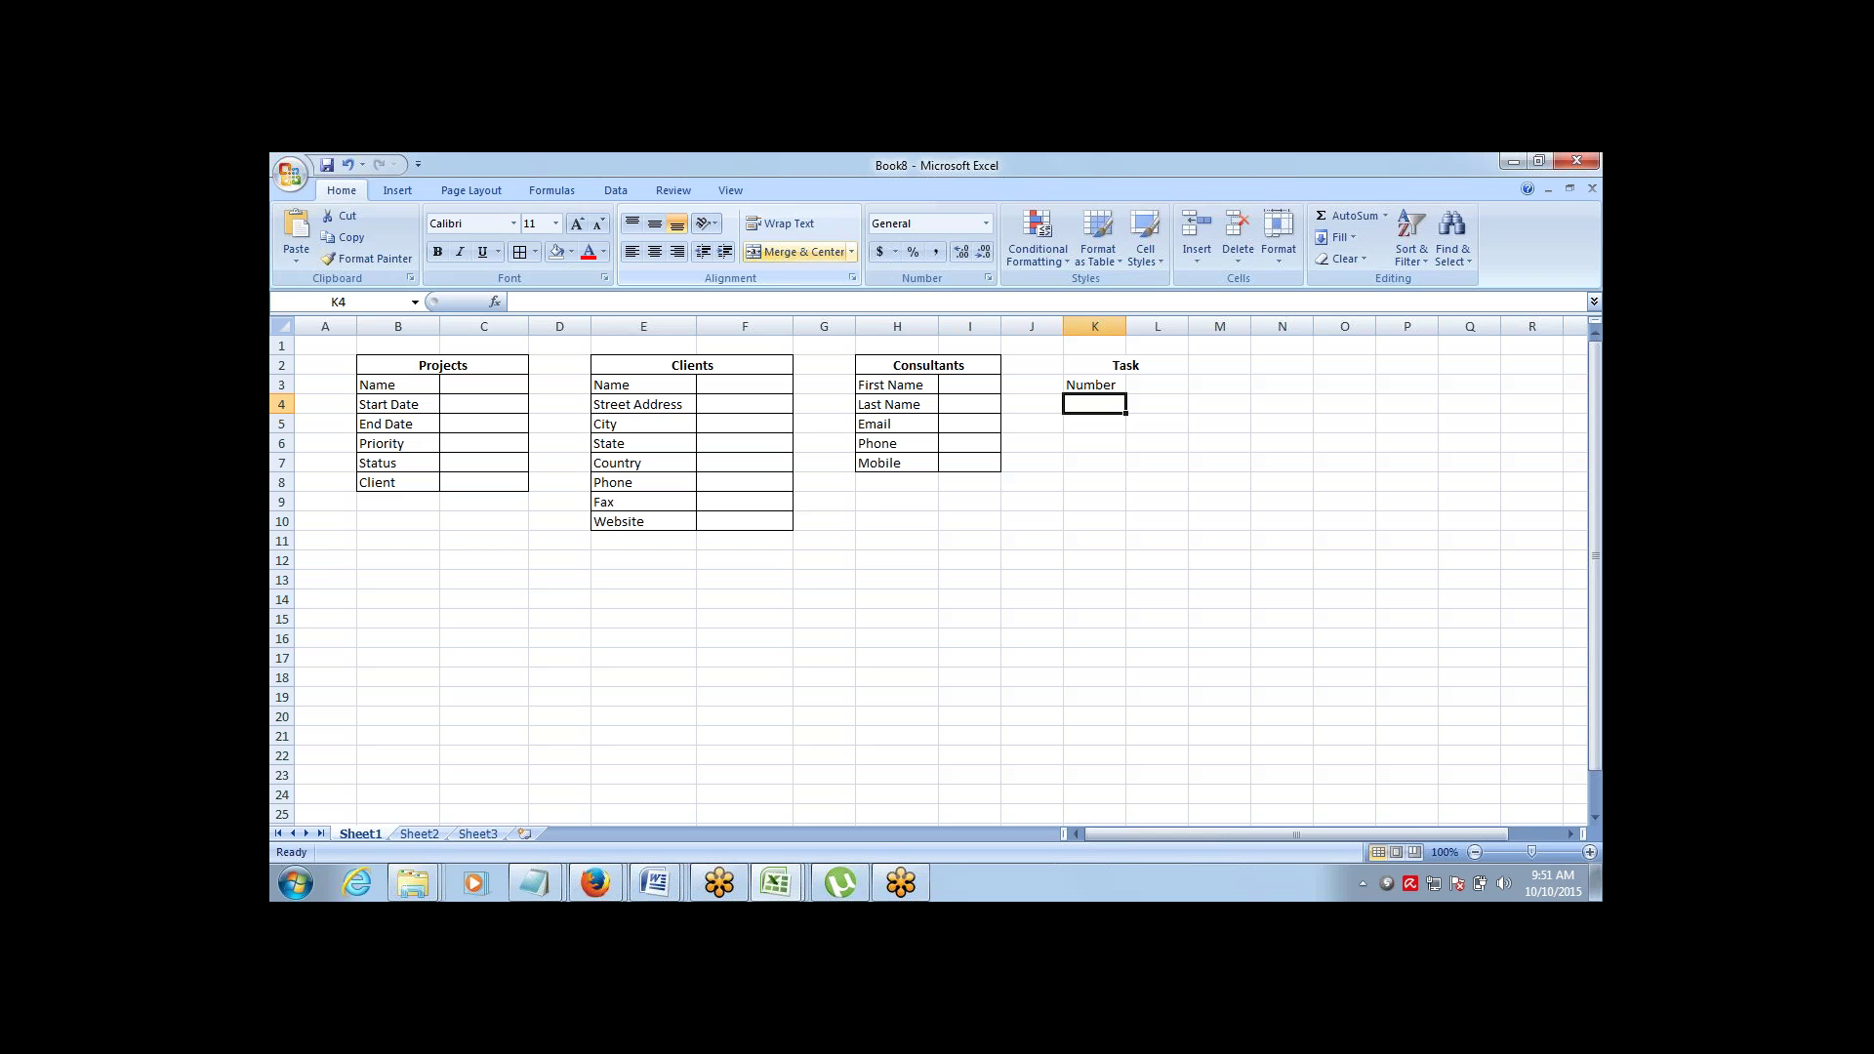
List Due Date, Status and Priority in cells K4 to K6 as further fields of the Task table
type("Due Date")
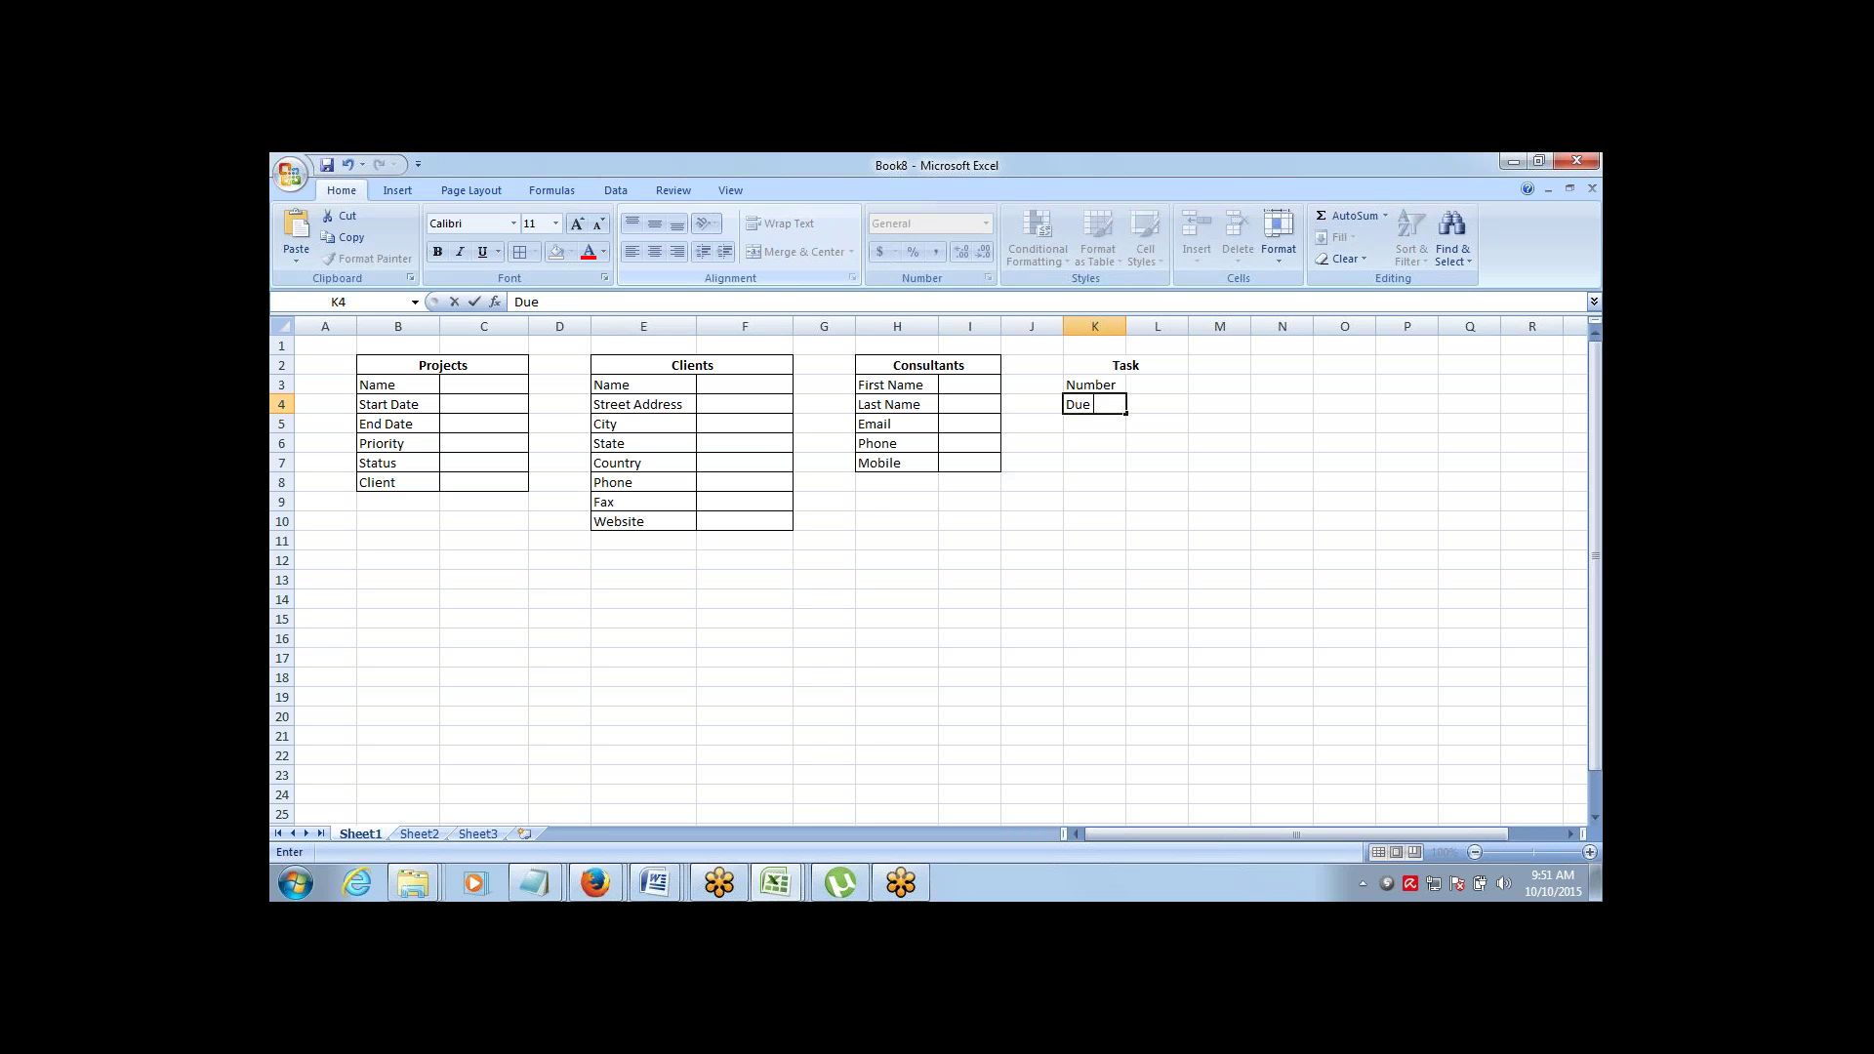
key("Tab")
key("Return")
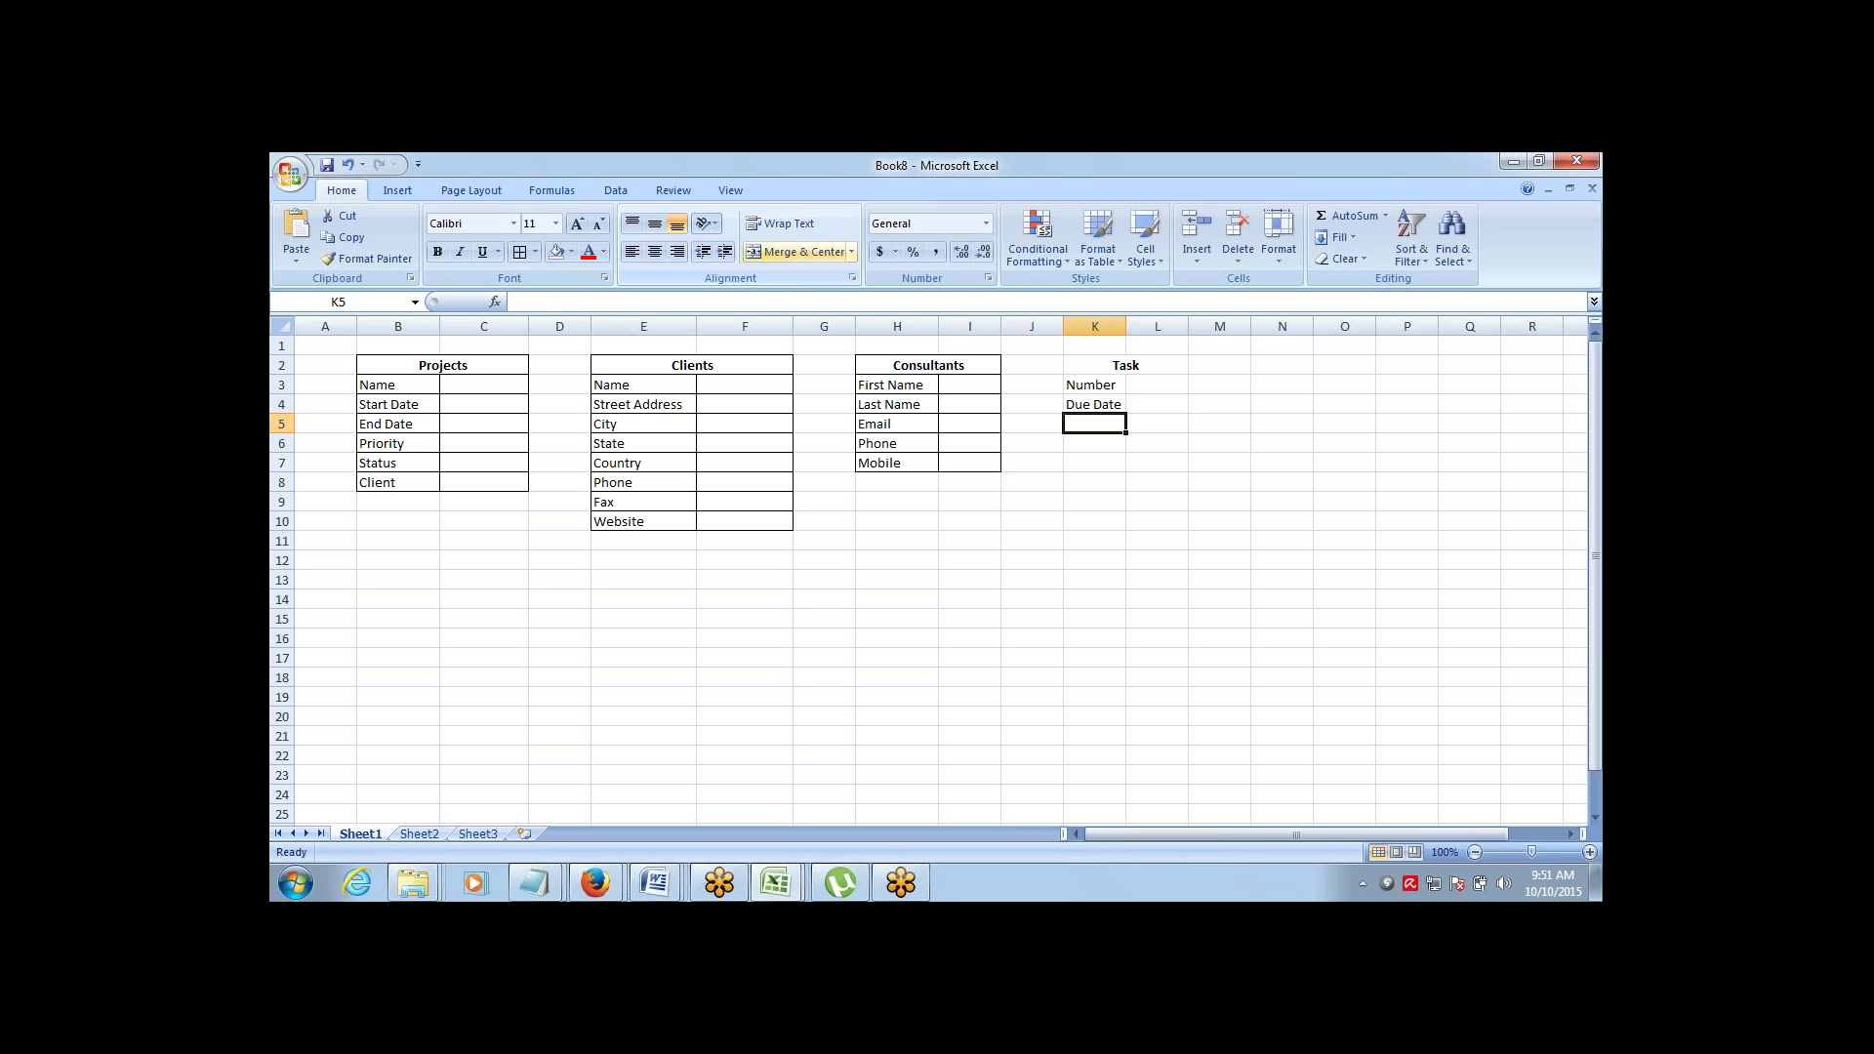
type("Status")
key("Return")
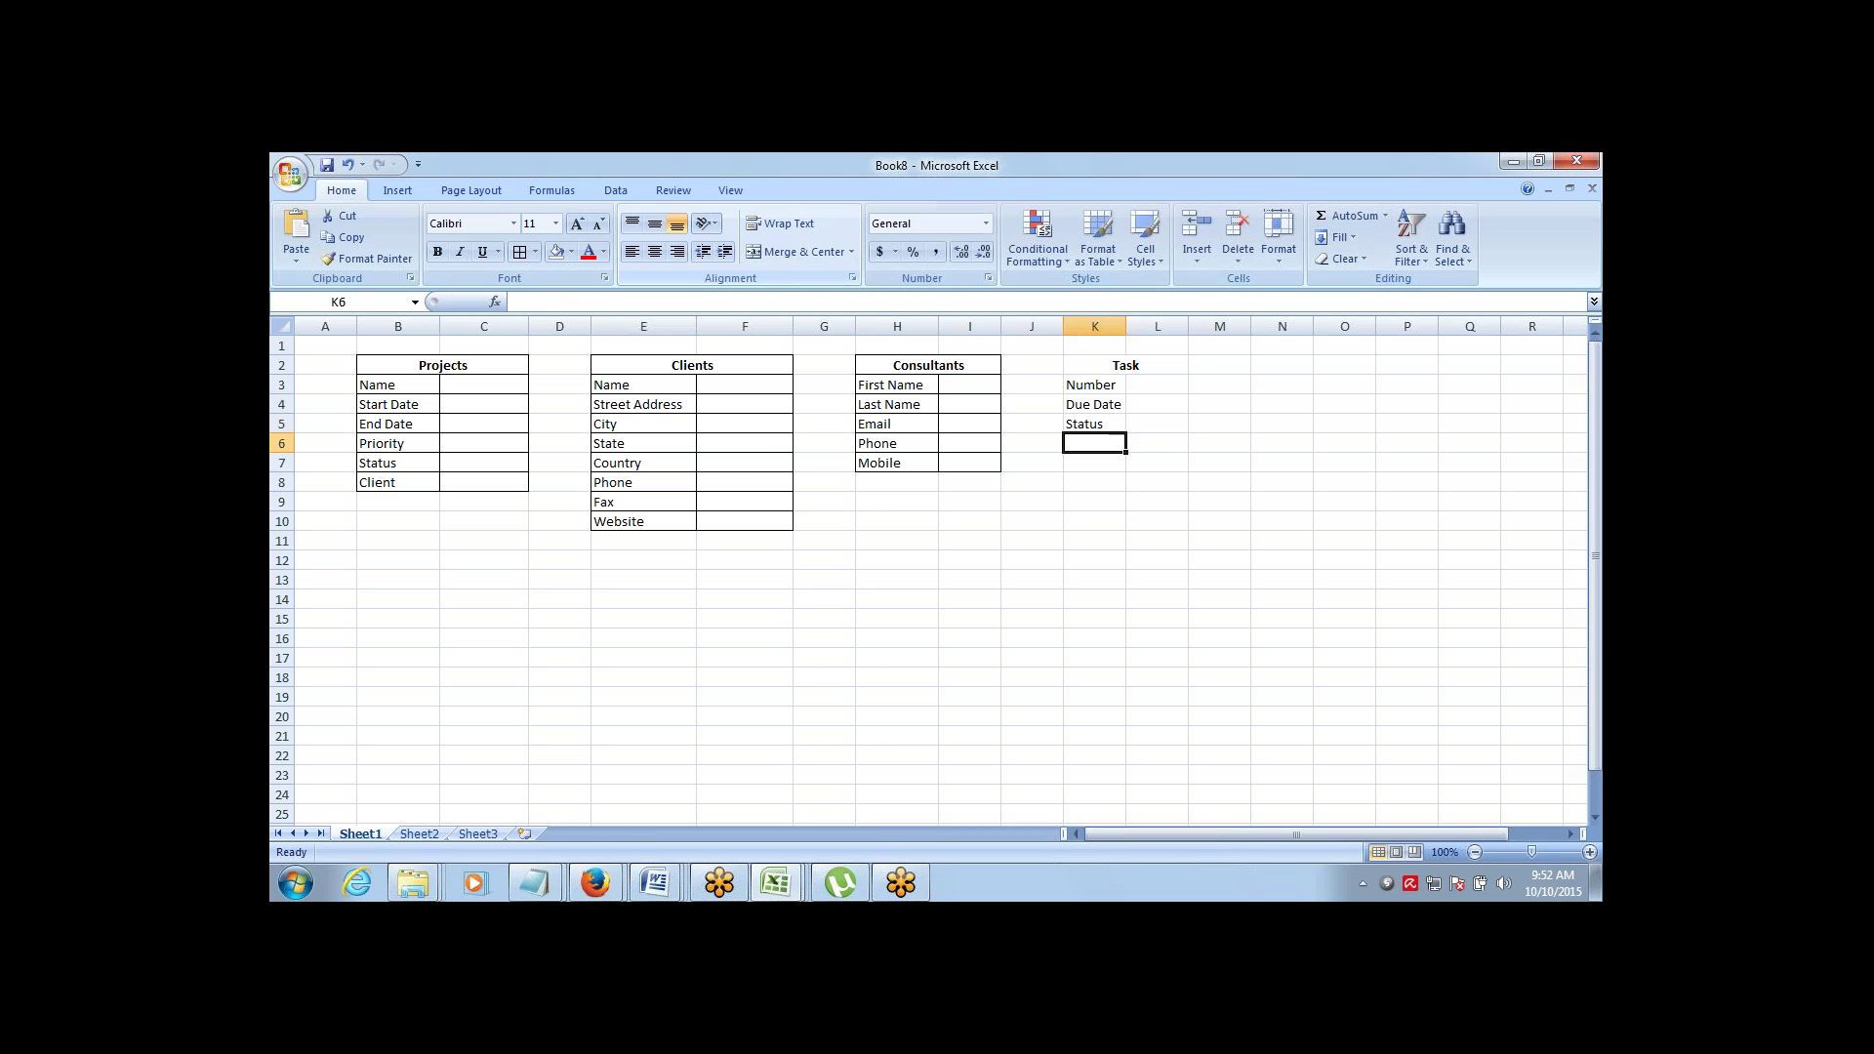
key("Up")
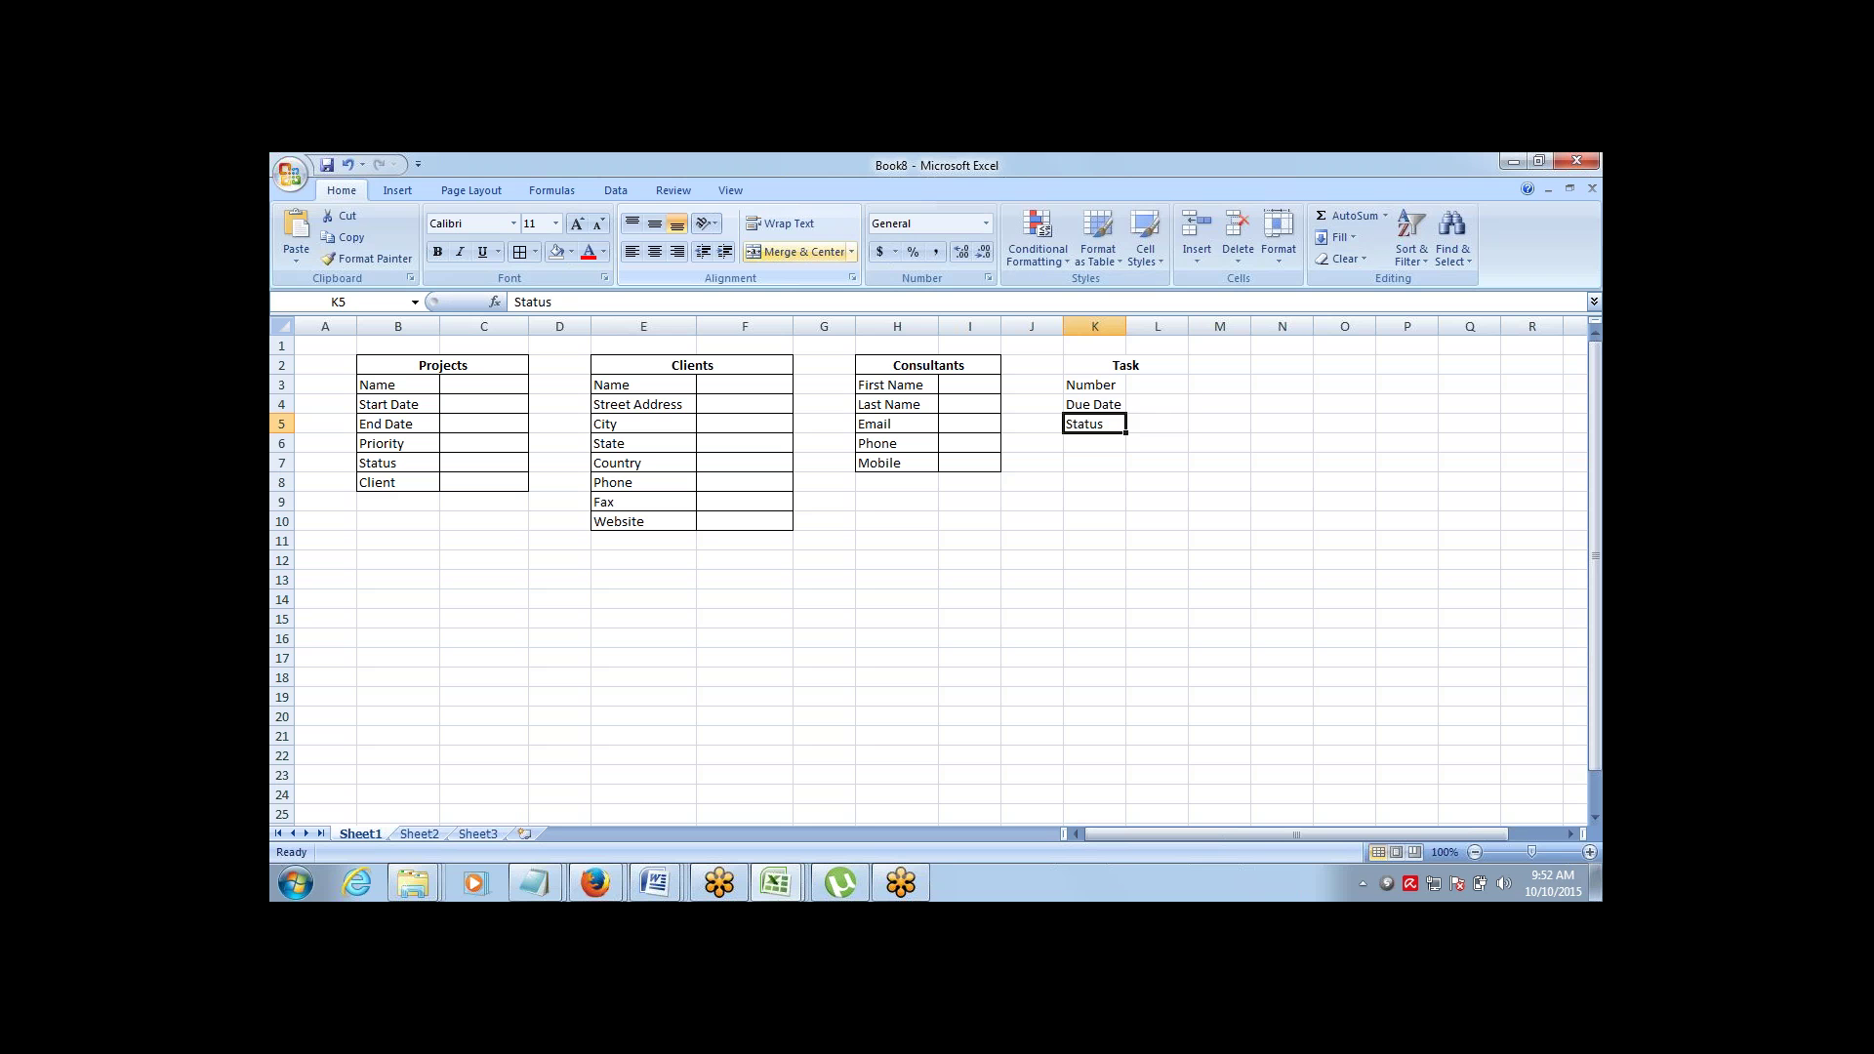
left_click(1095, 444)
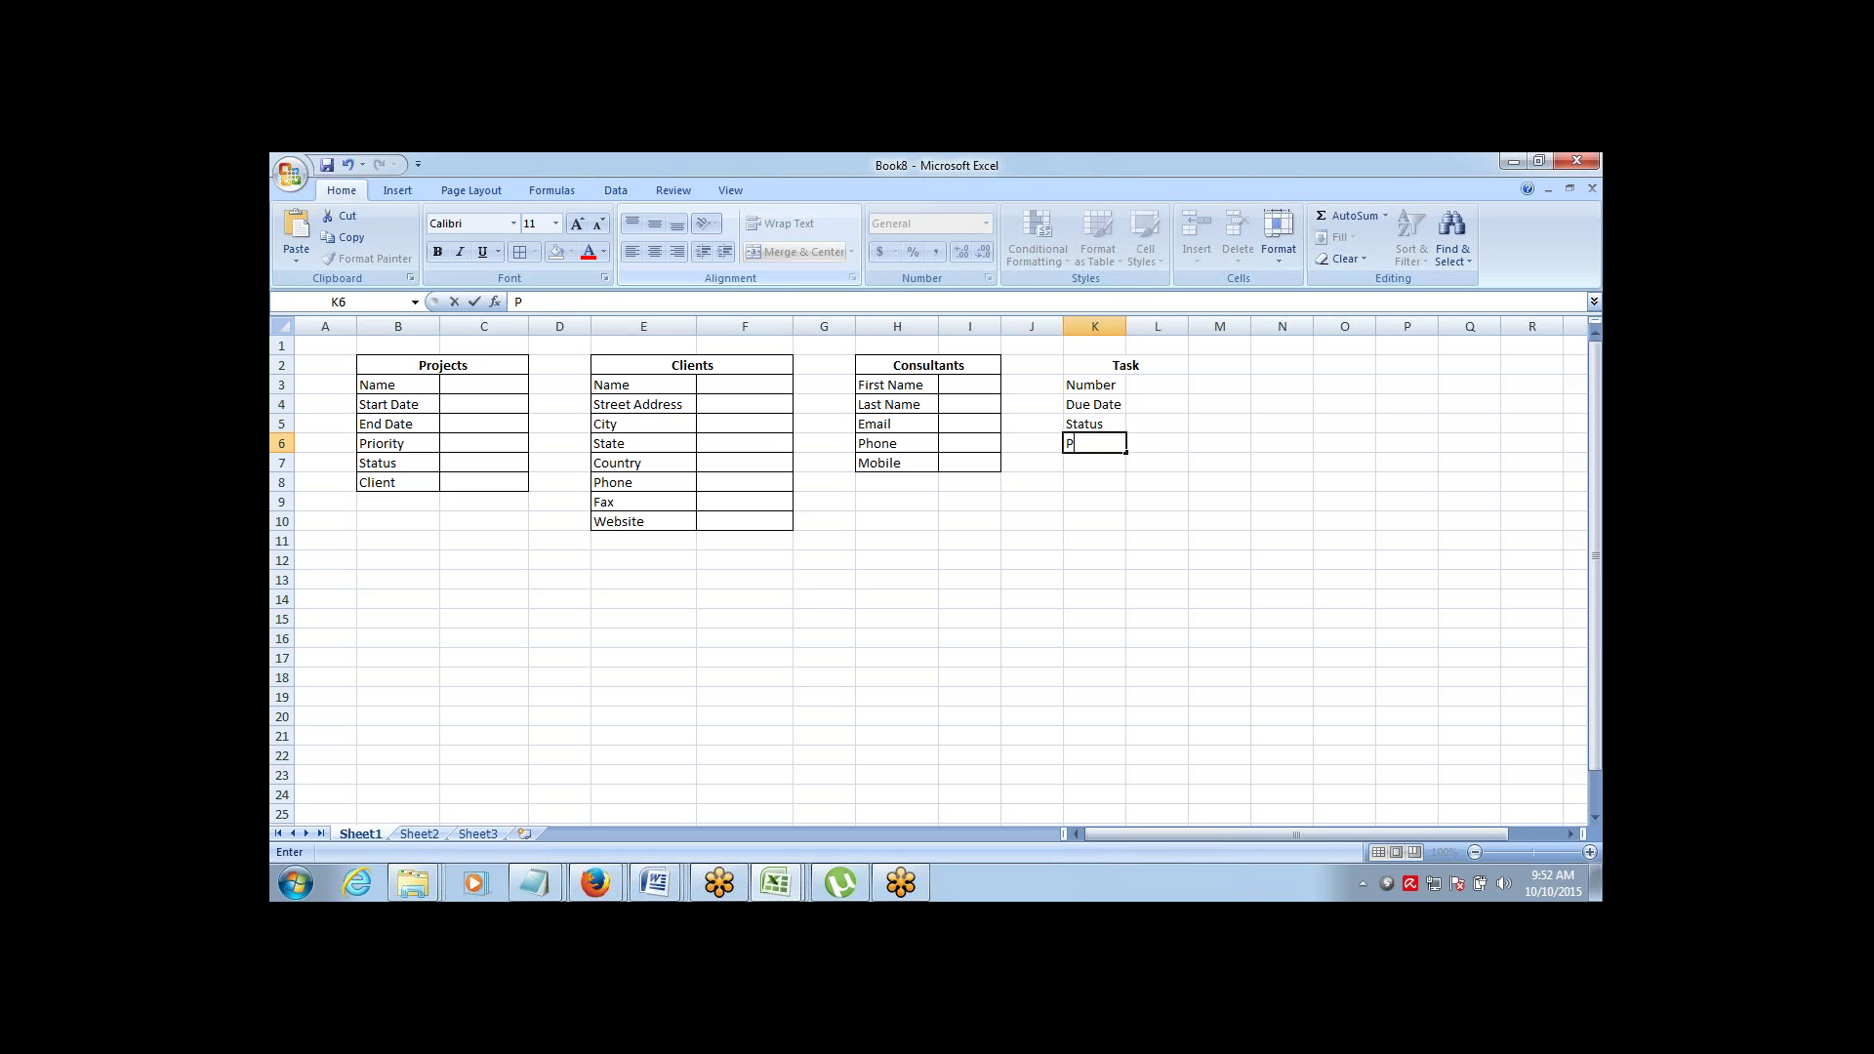
type("Priority")
key("Return")
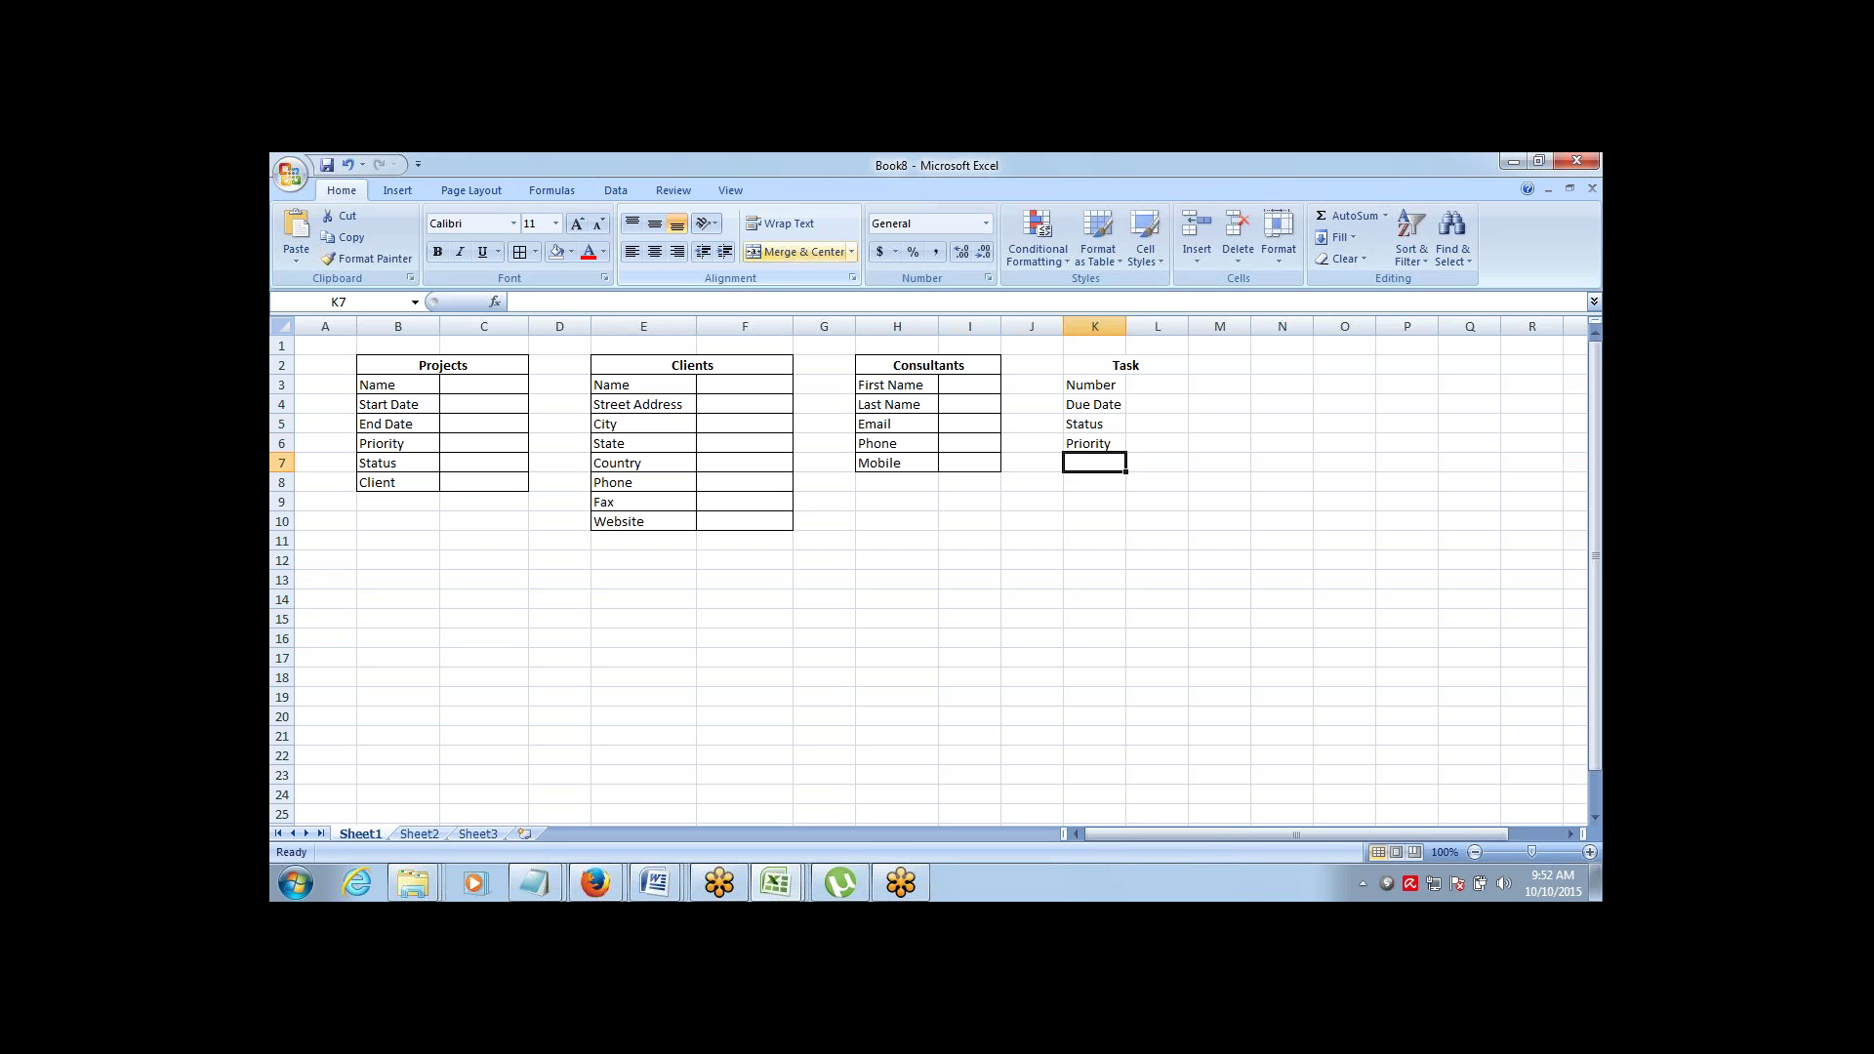
Enter Project in cell K7 and Consultant in cell K8 as the last fields of the Task table
type("Projct")
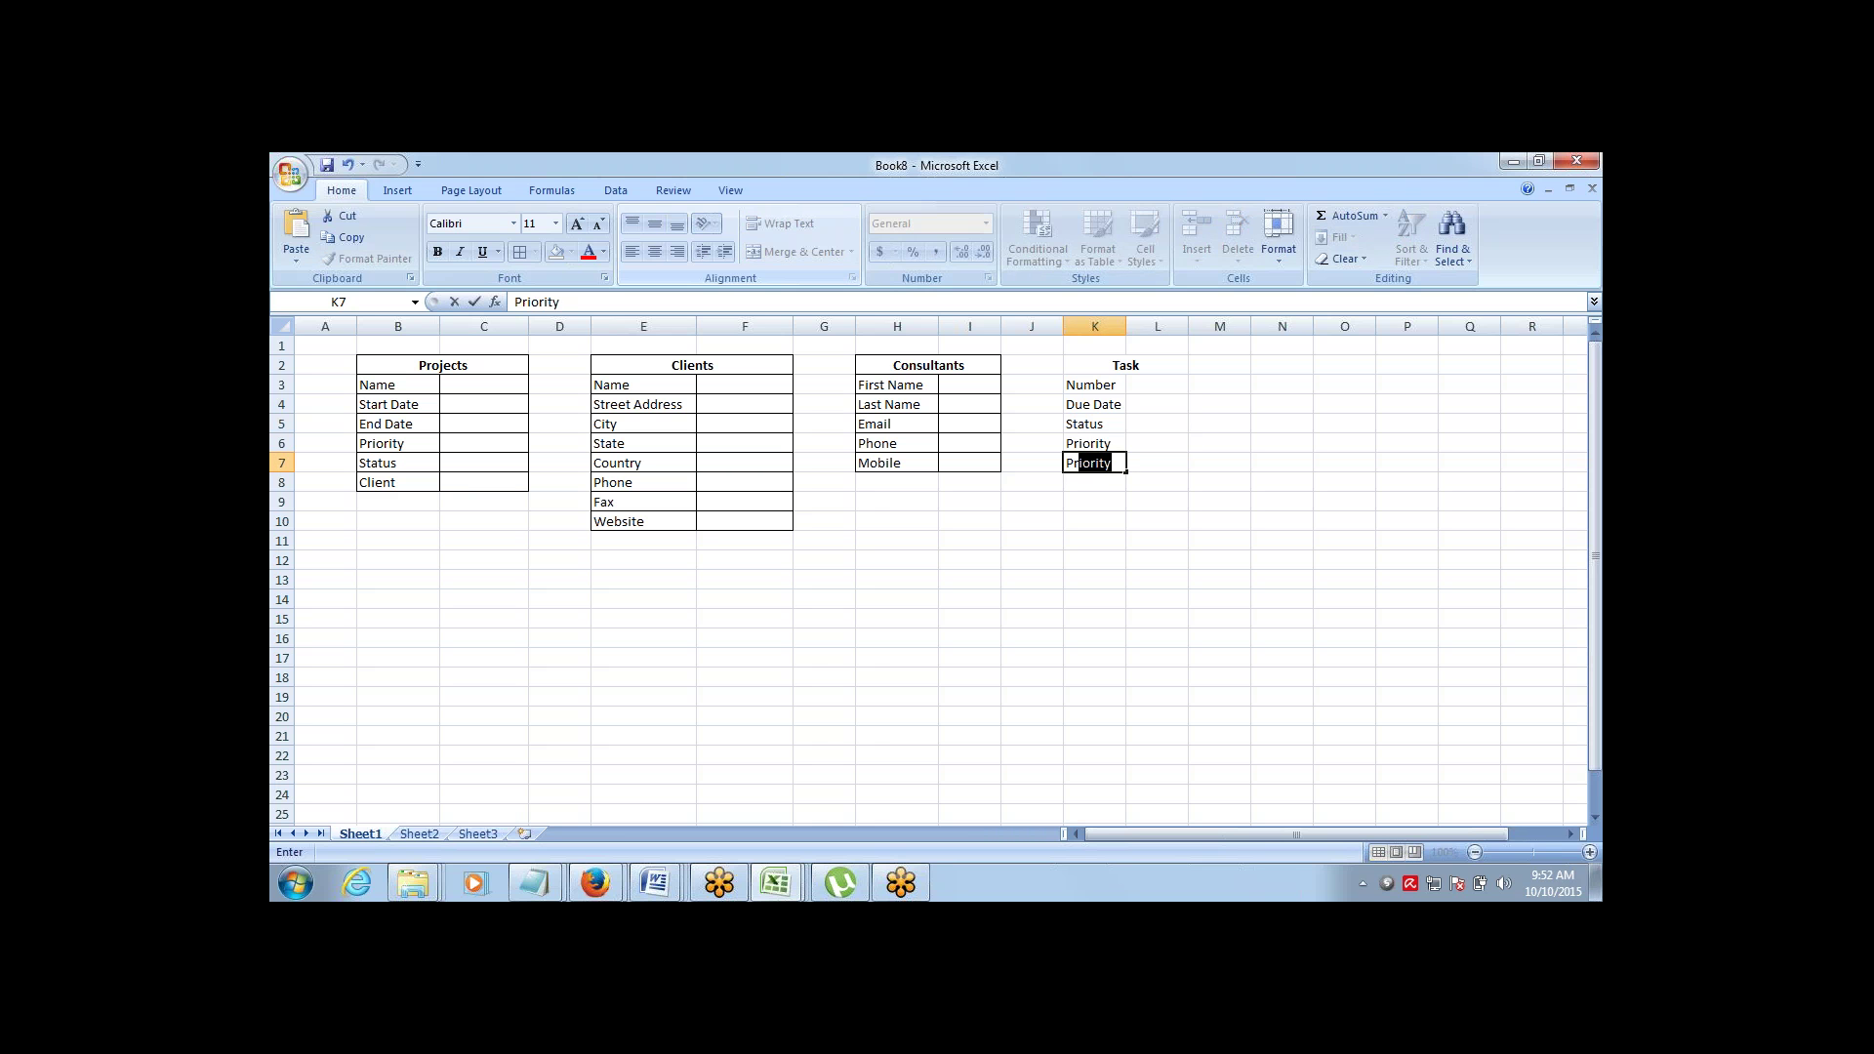
key("BackSpace")
key("BackSpace")
type("ect")
key("Return")
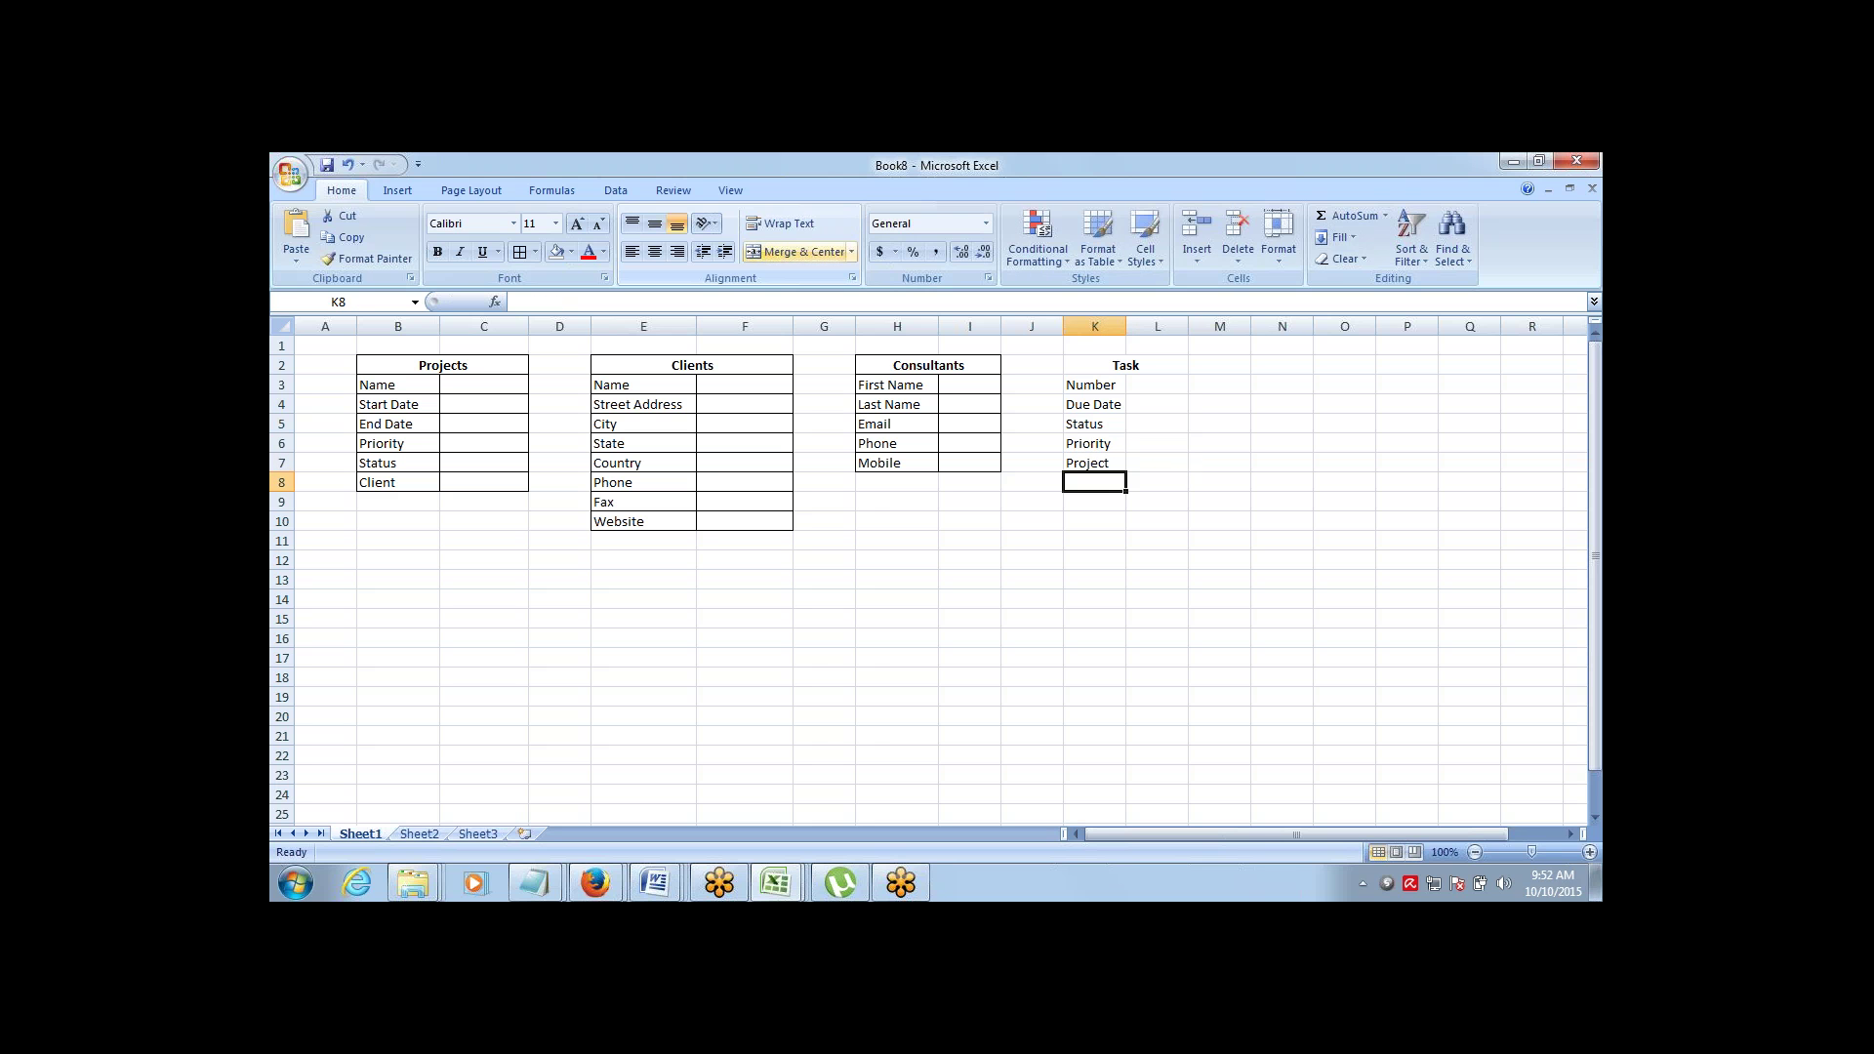
type("Consul")
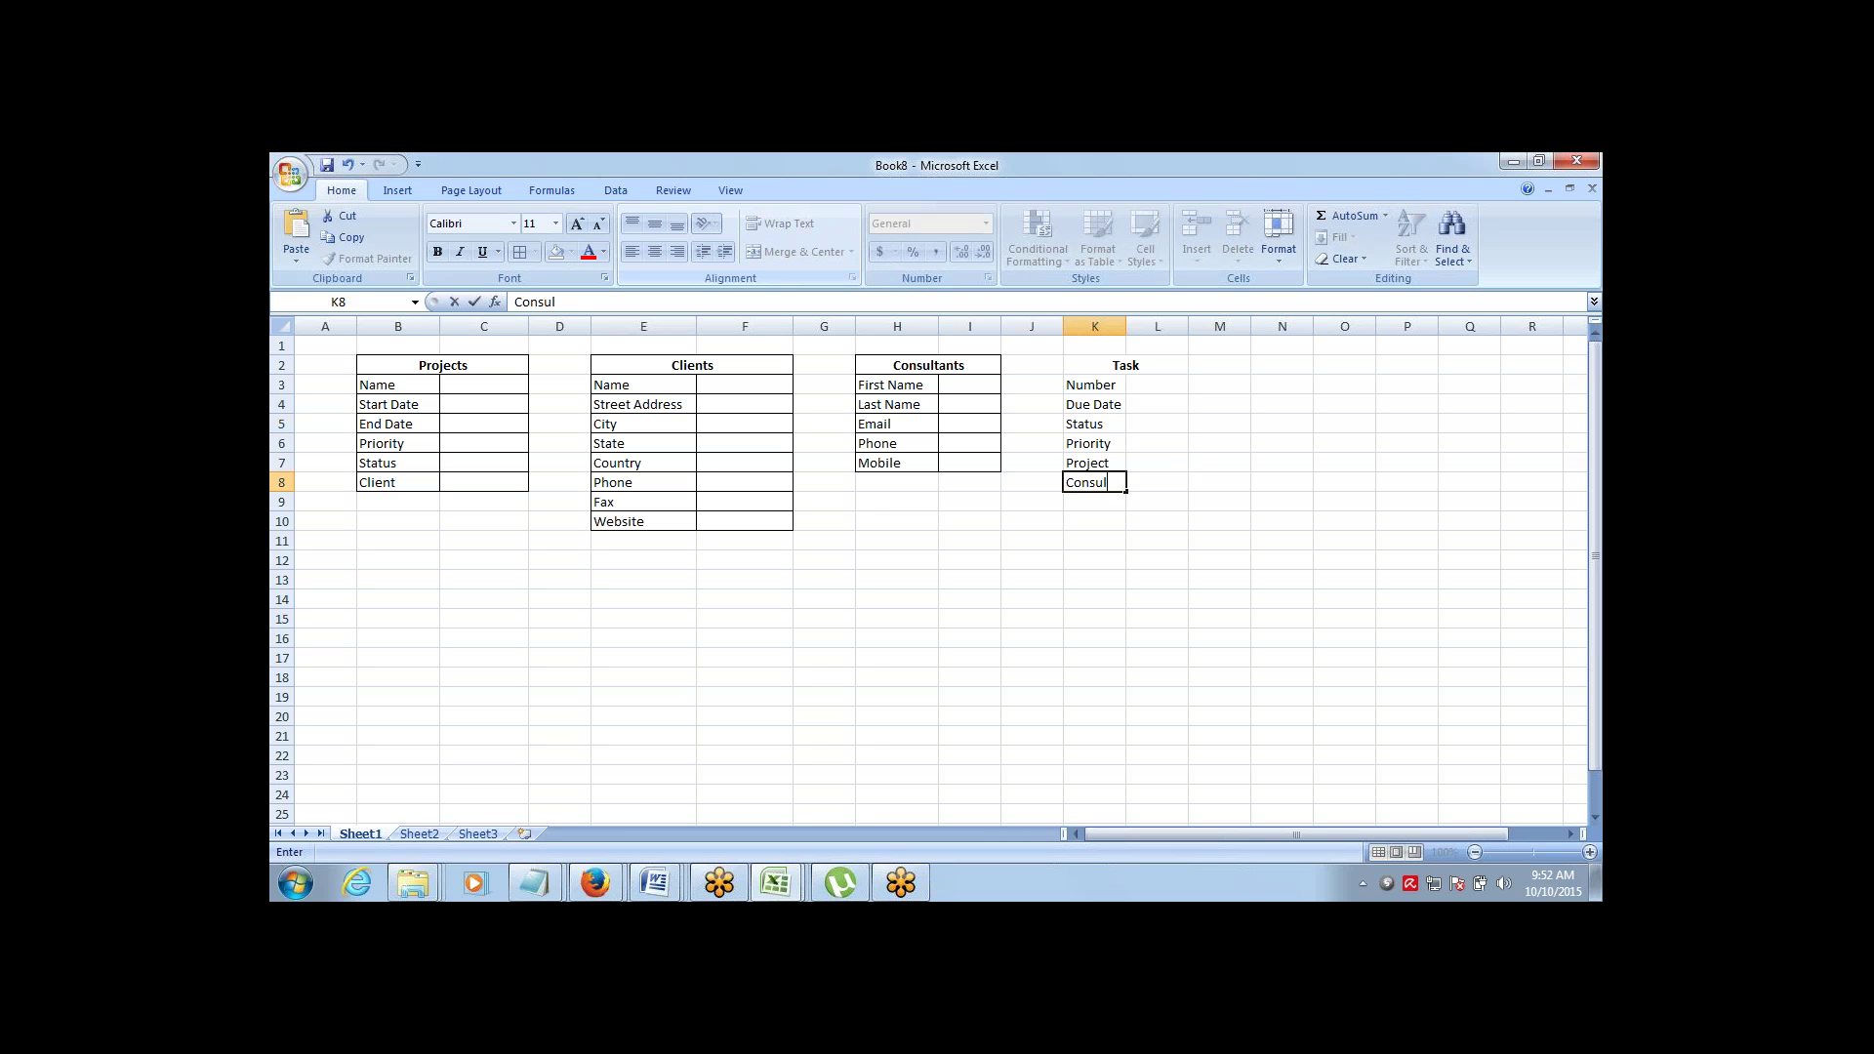
type("tant")
key("Tab")
Apply all borders to the Task table in cells K2:L8
key("Left")
key("Up")
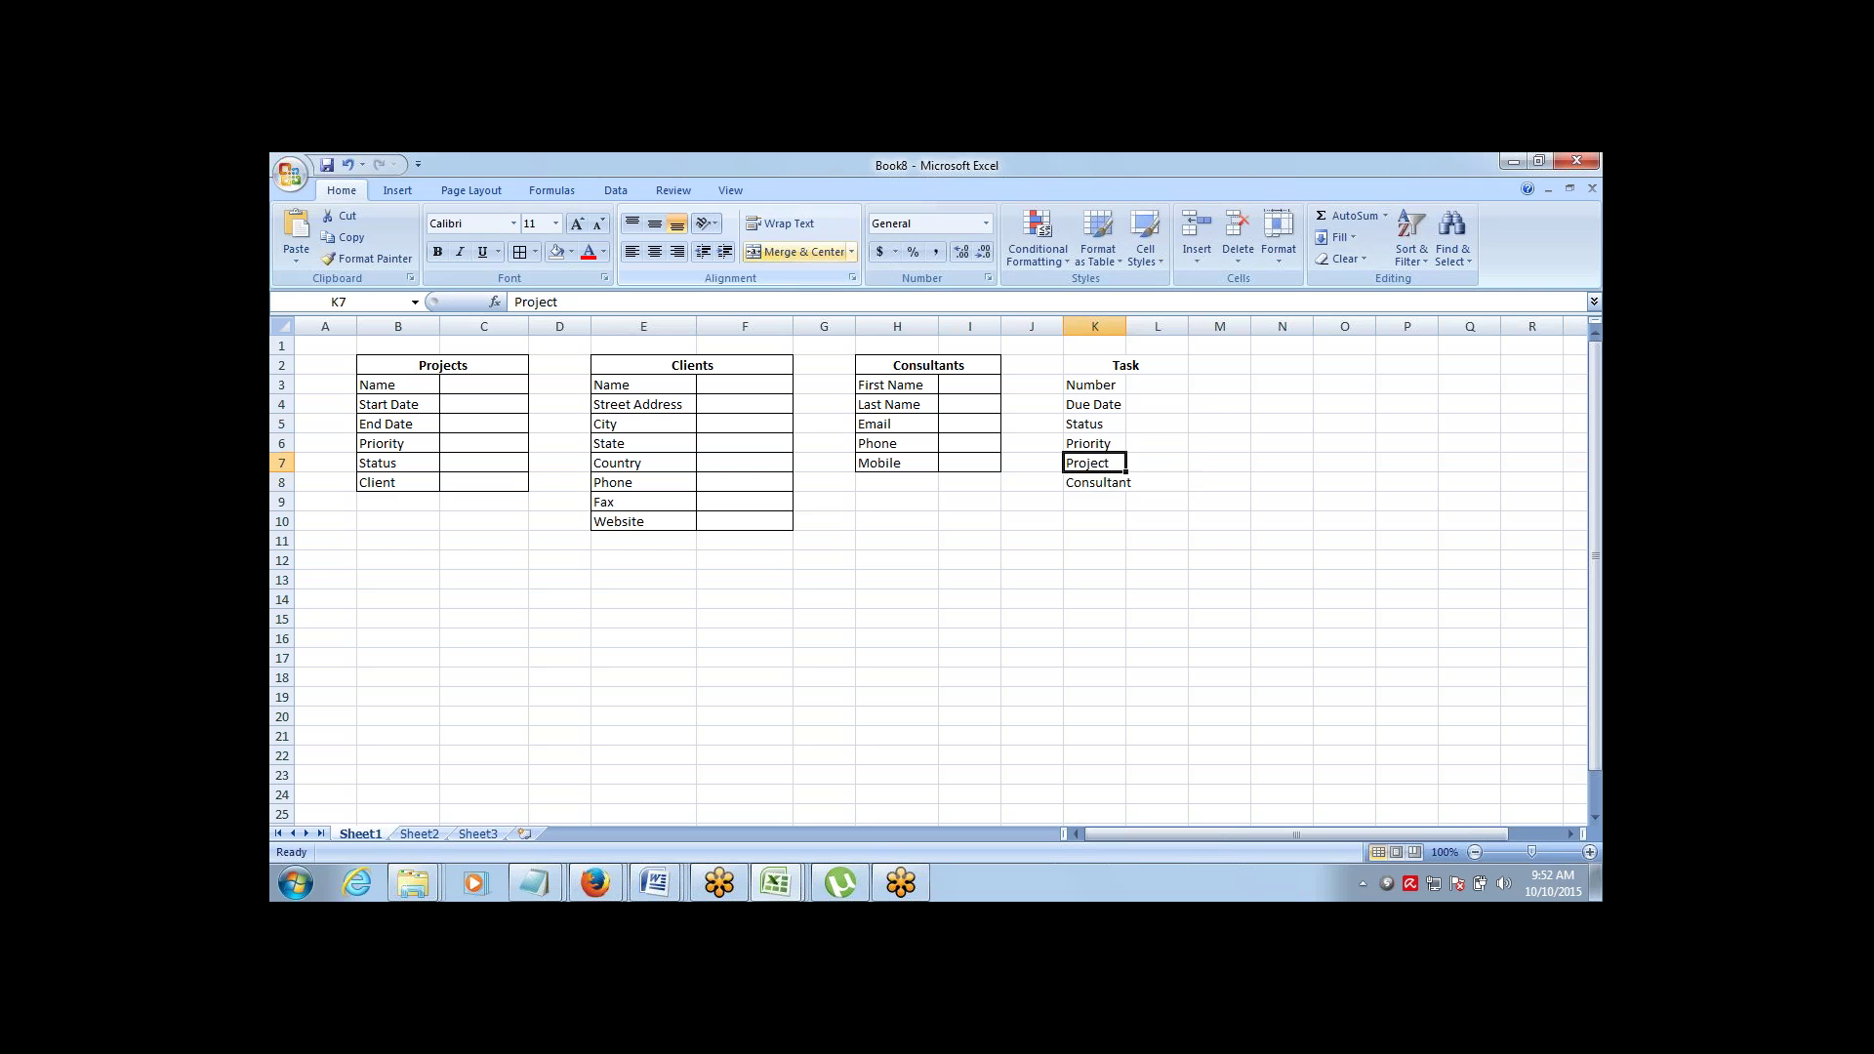
key("Up")
key("Up")
key("Up")
key("Up")
key("Up")
key("shift+Down")
key("shift+Down")
key("shift+Down")
key("shift+Down")
key("shift+Down")
key("shift+Down")
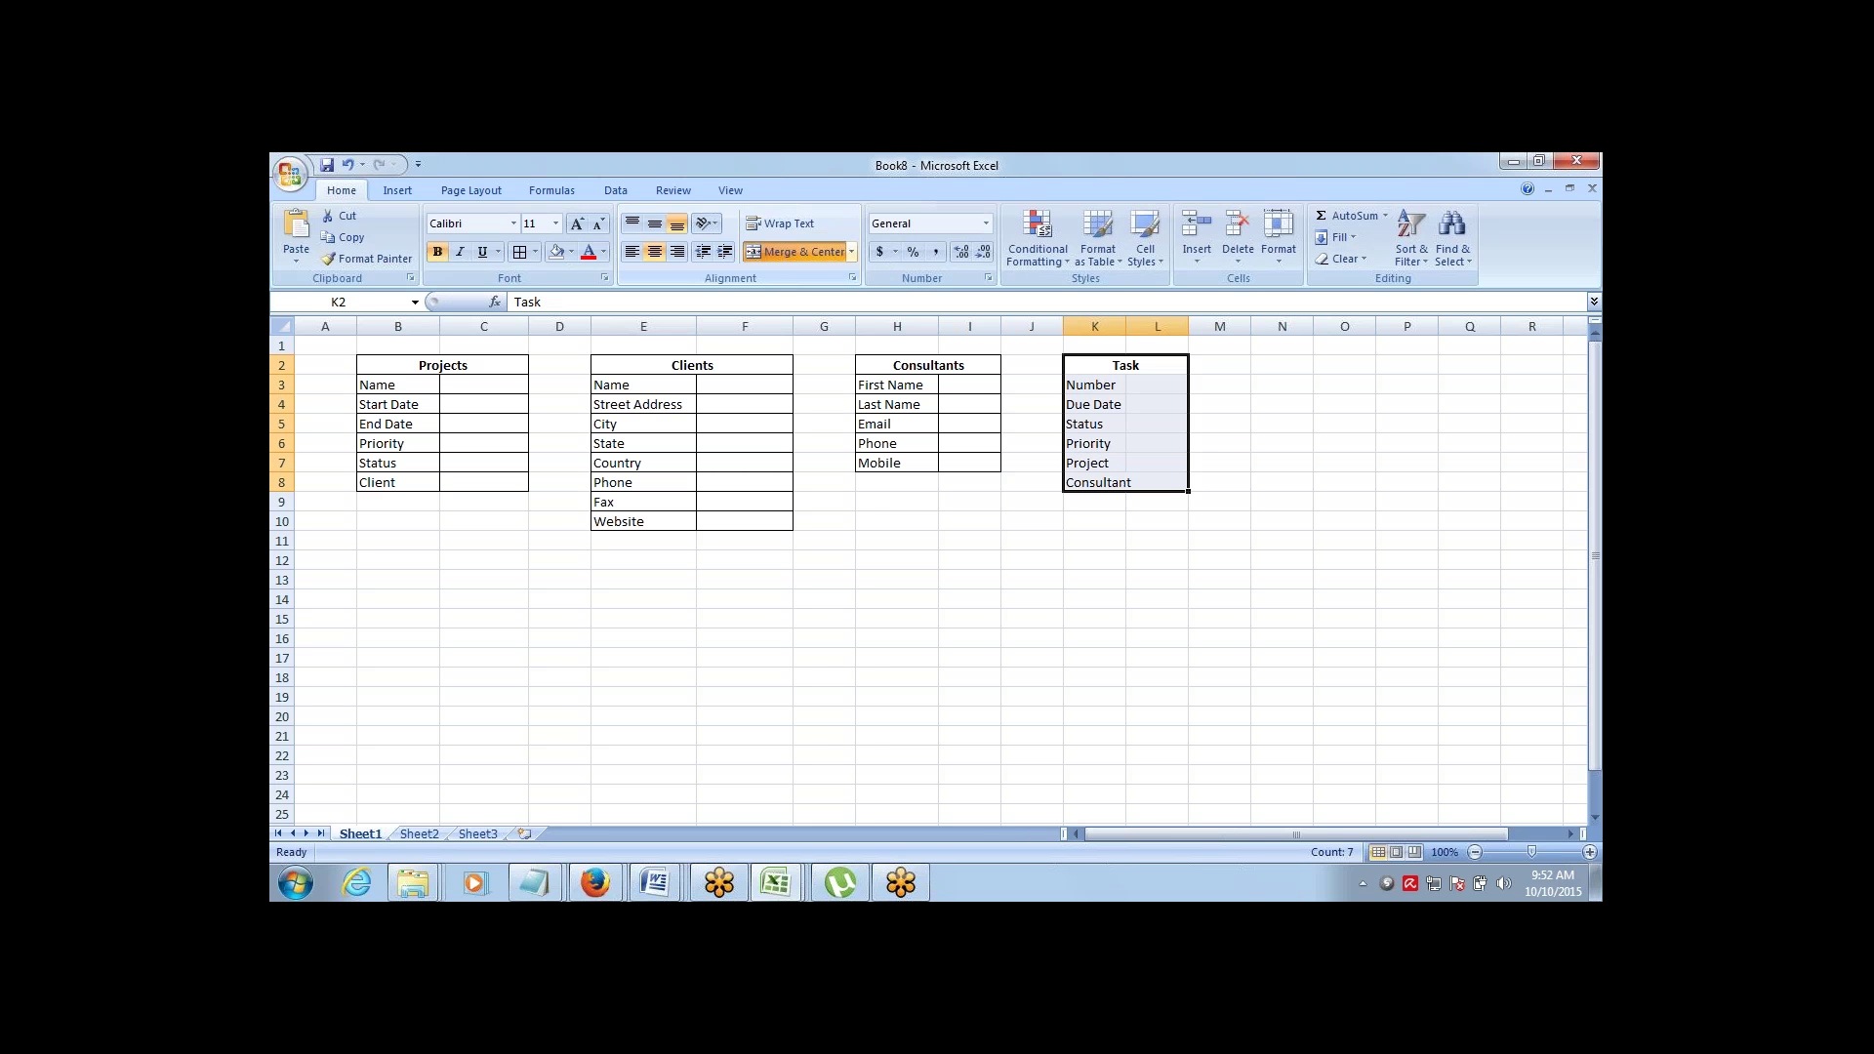
left_click(520, 252)
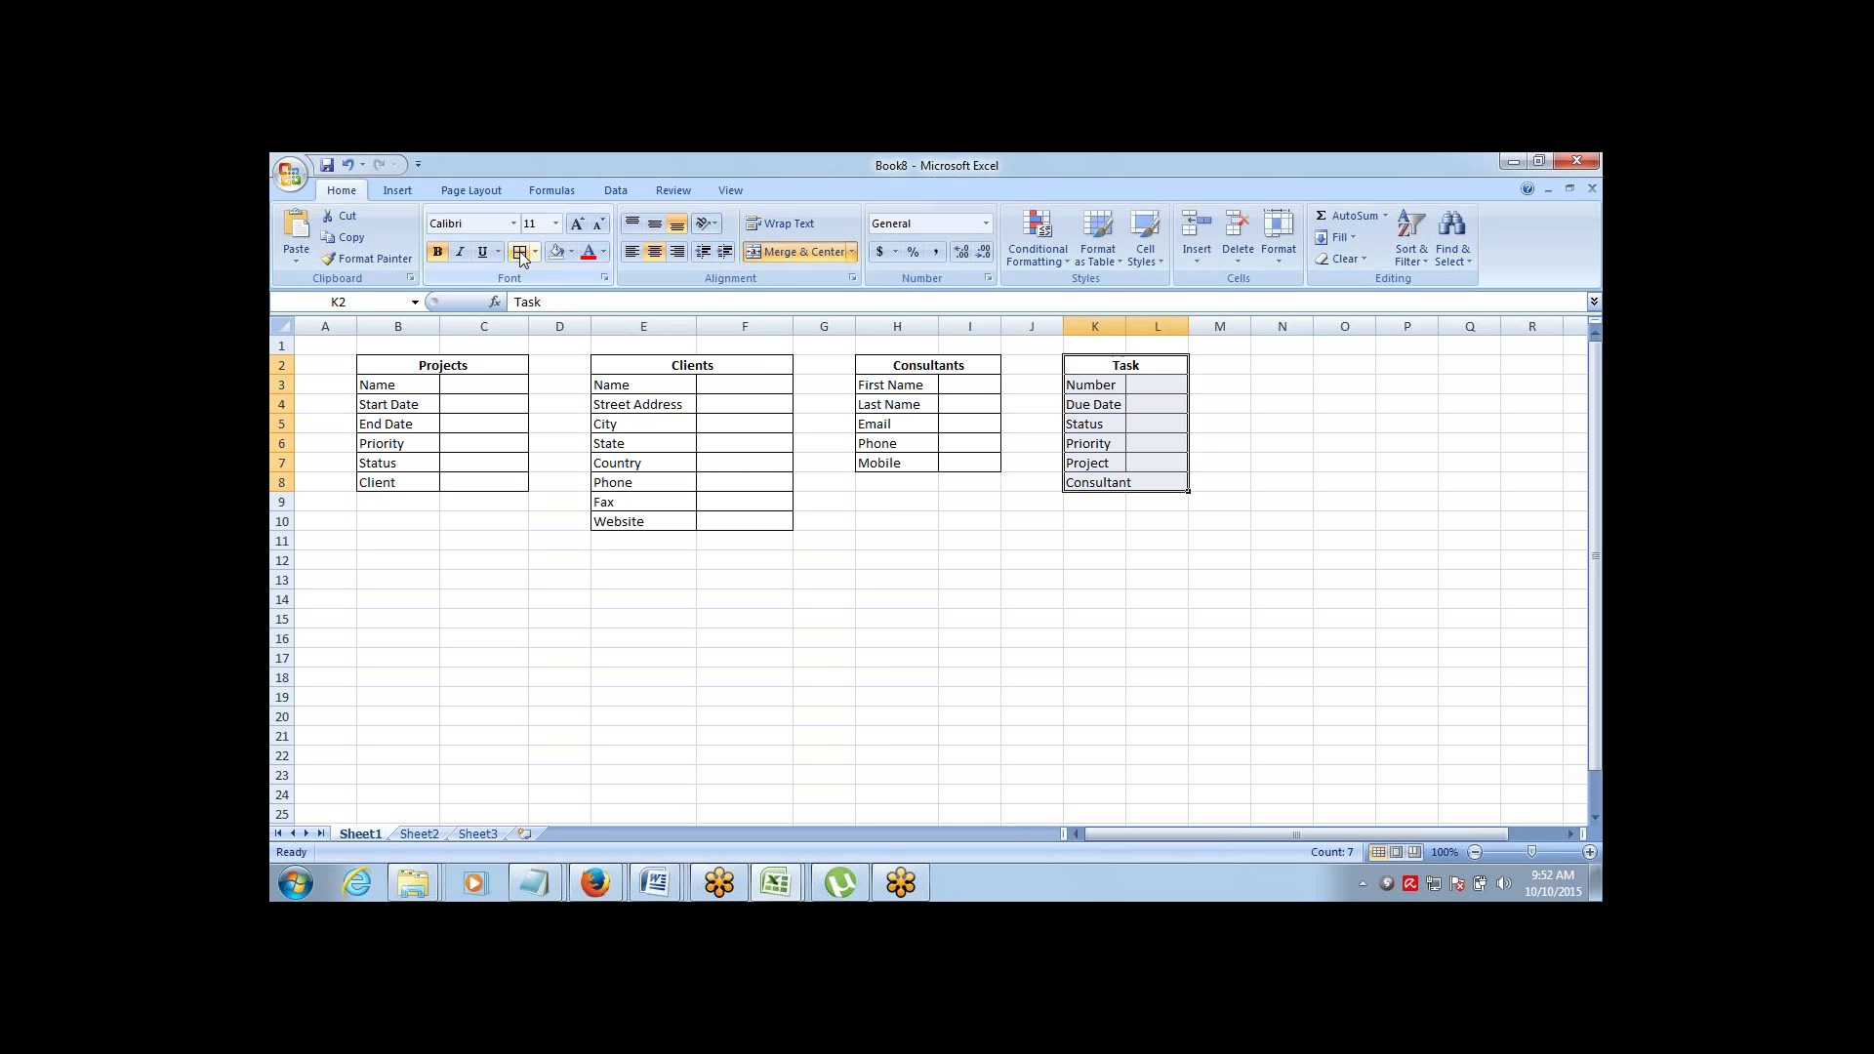
Widen column K until the Consultant label fits inside its cell
left_click(1141, 461)
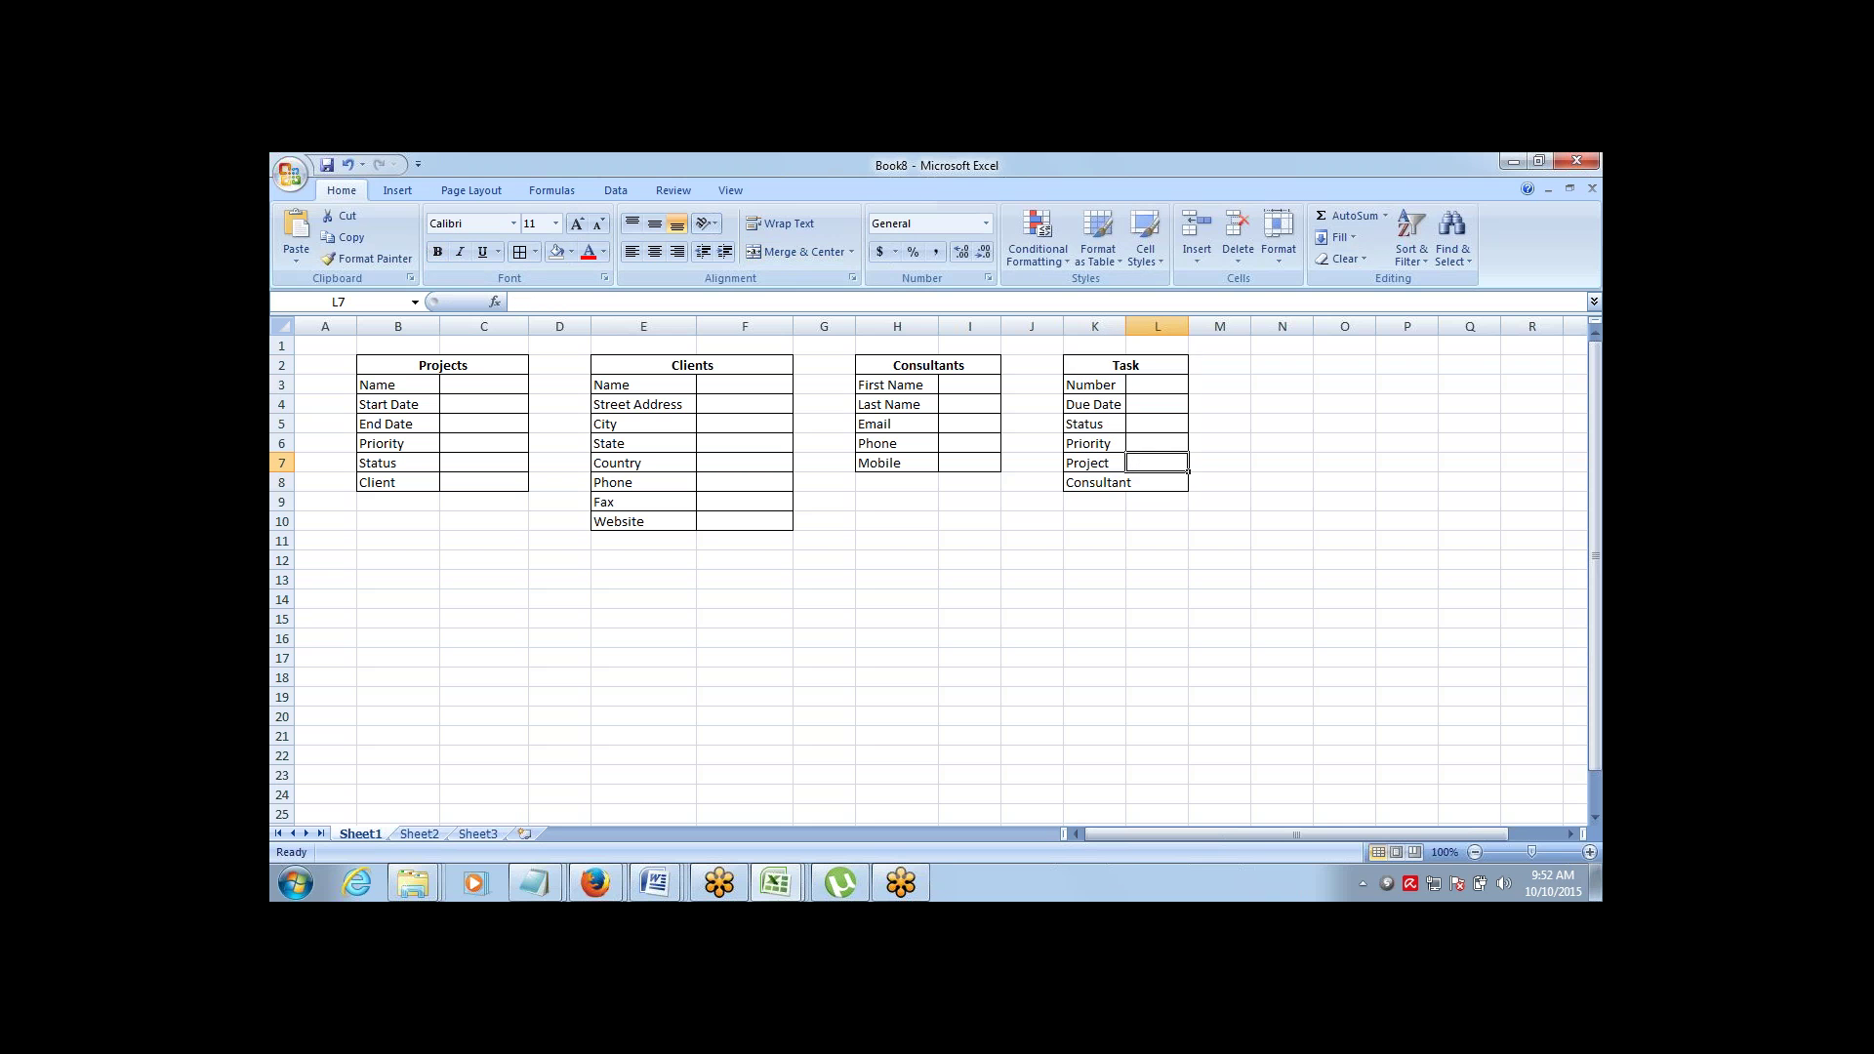
left_click_drag(1126, 327, 1162, 327)
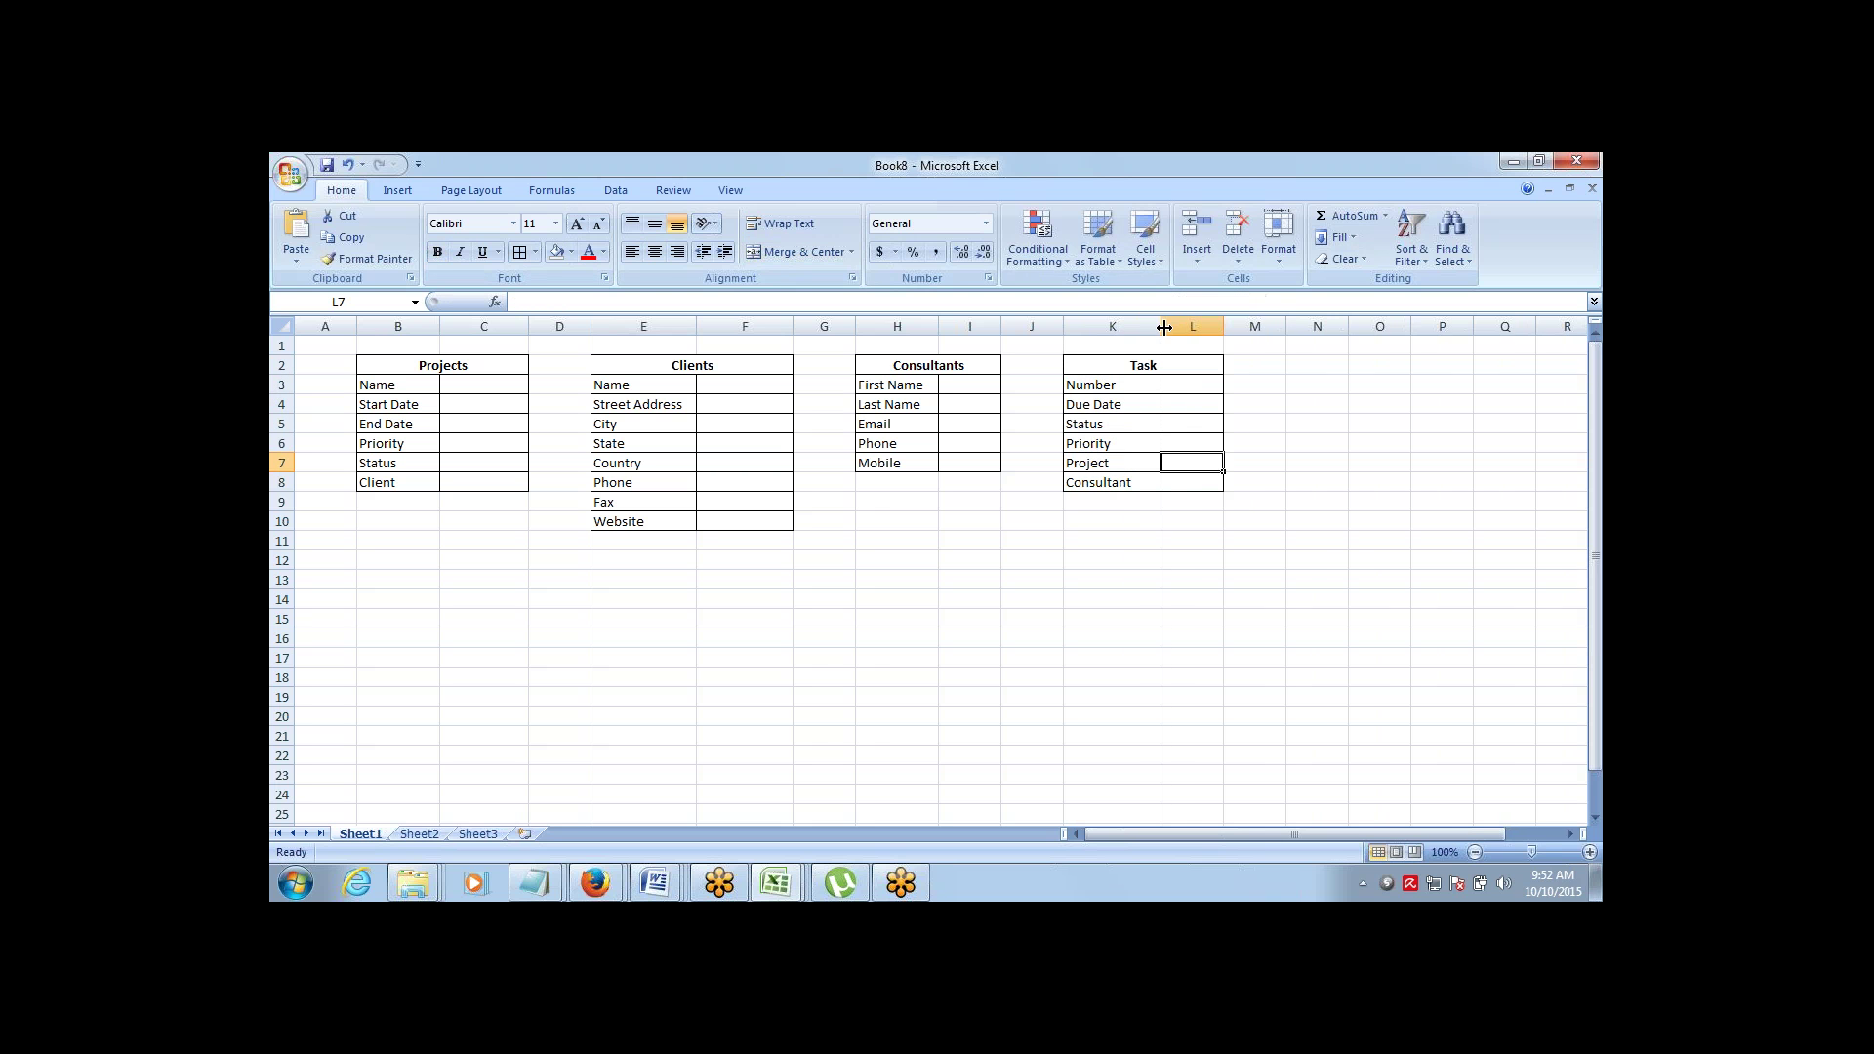
left_click(1191, 484)
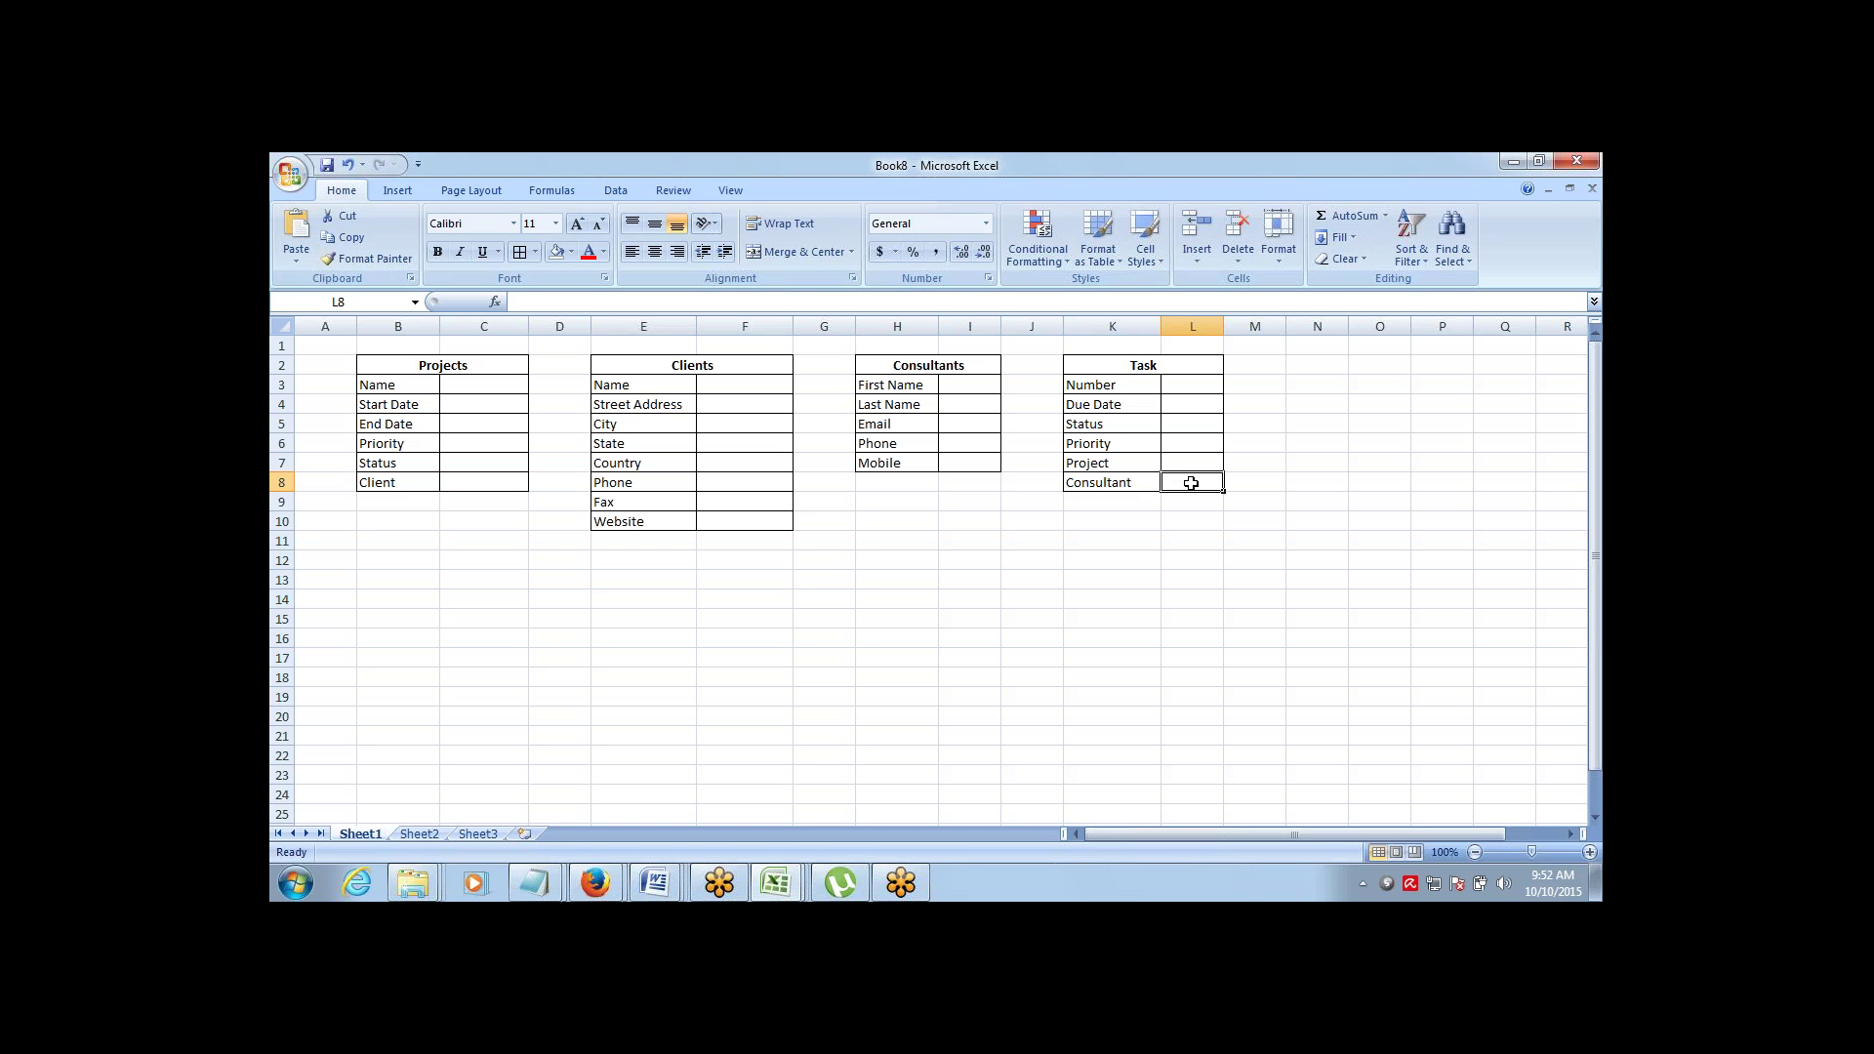
key("Up")
key("Left")
key("shift+Right")
key("Down")
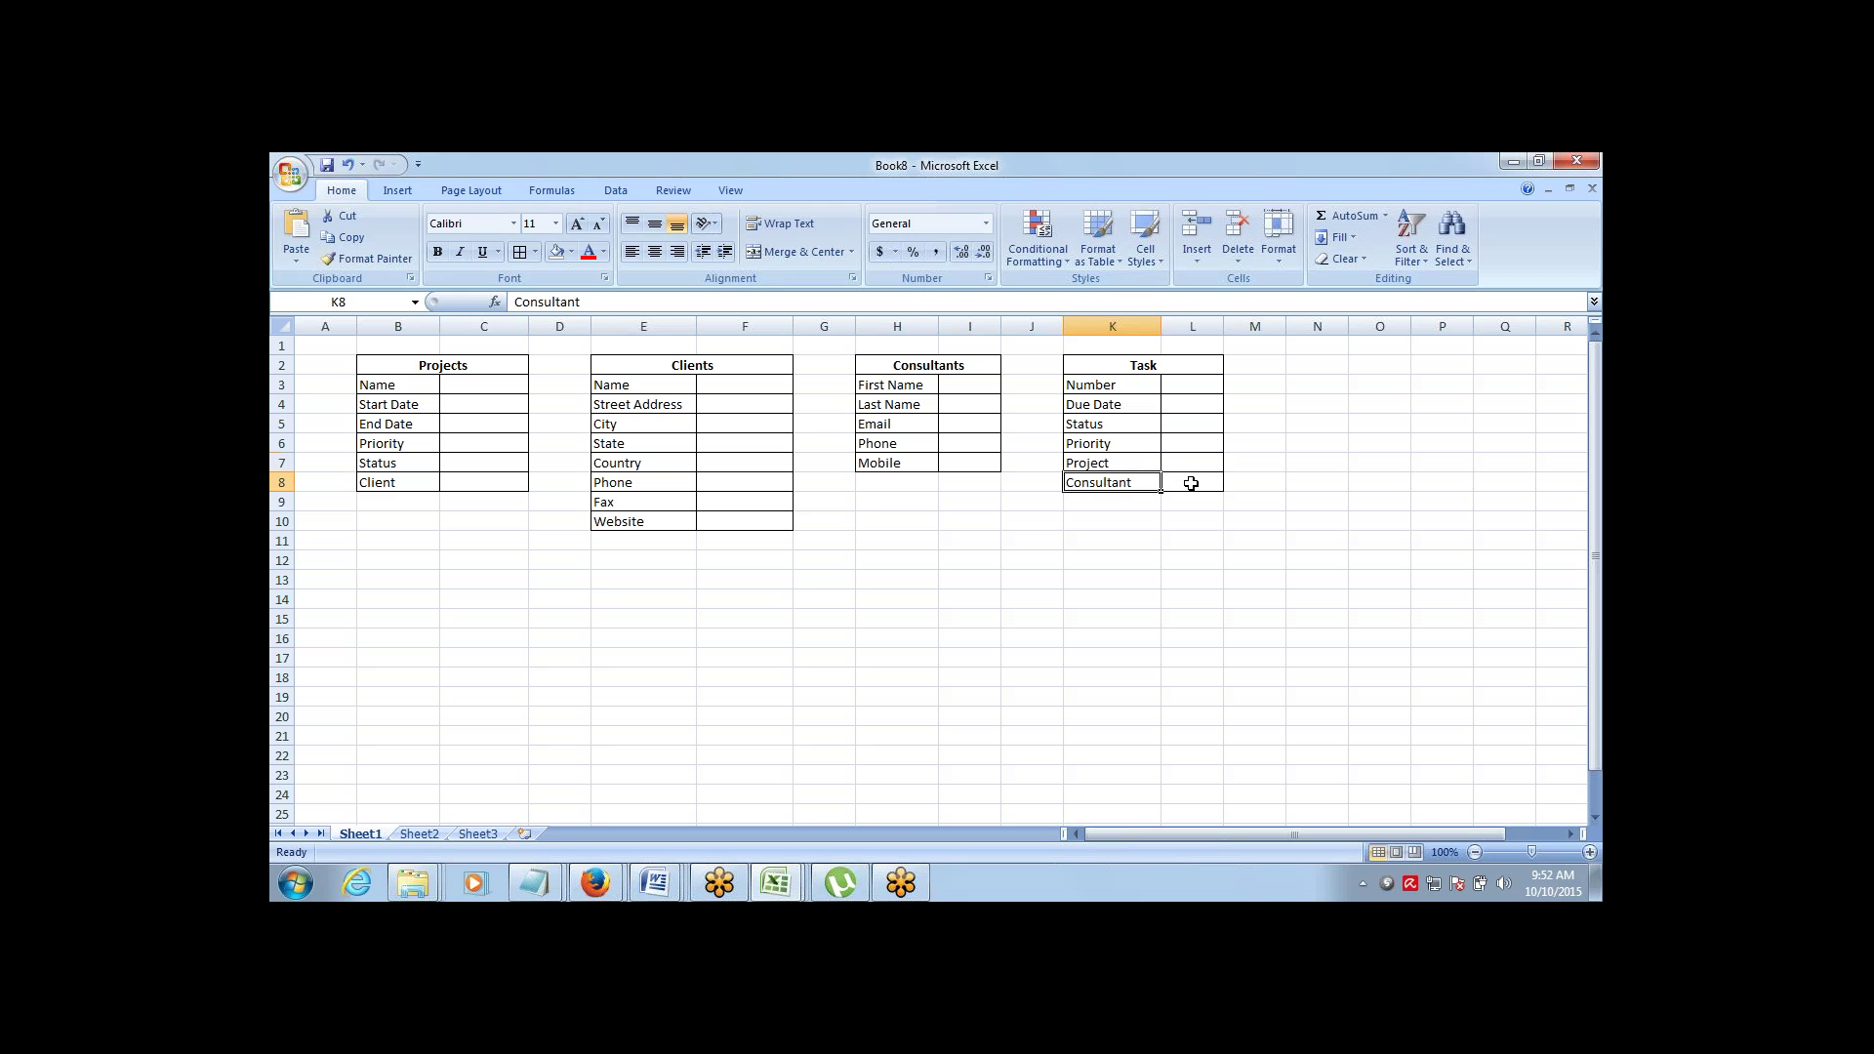
key("Left")
key("Up")
key("Right")
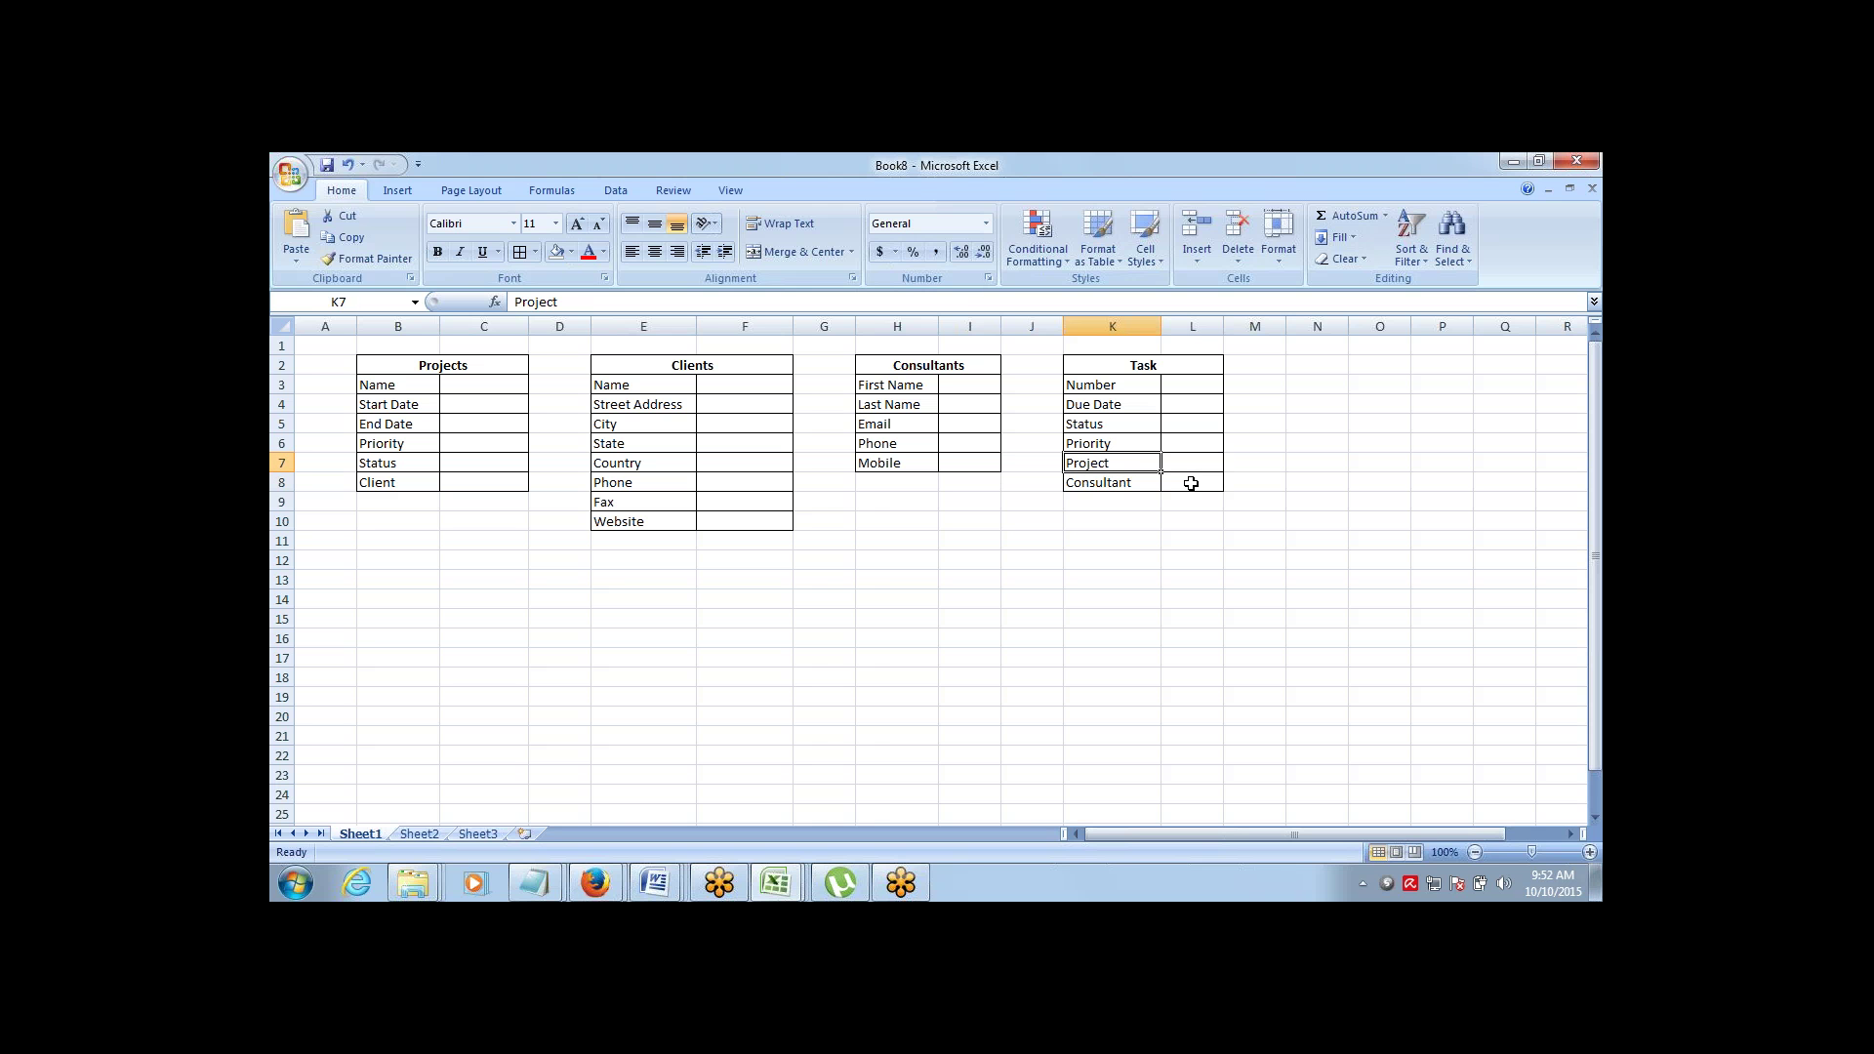
key("Down")
key("Right")
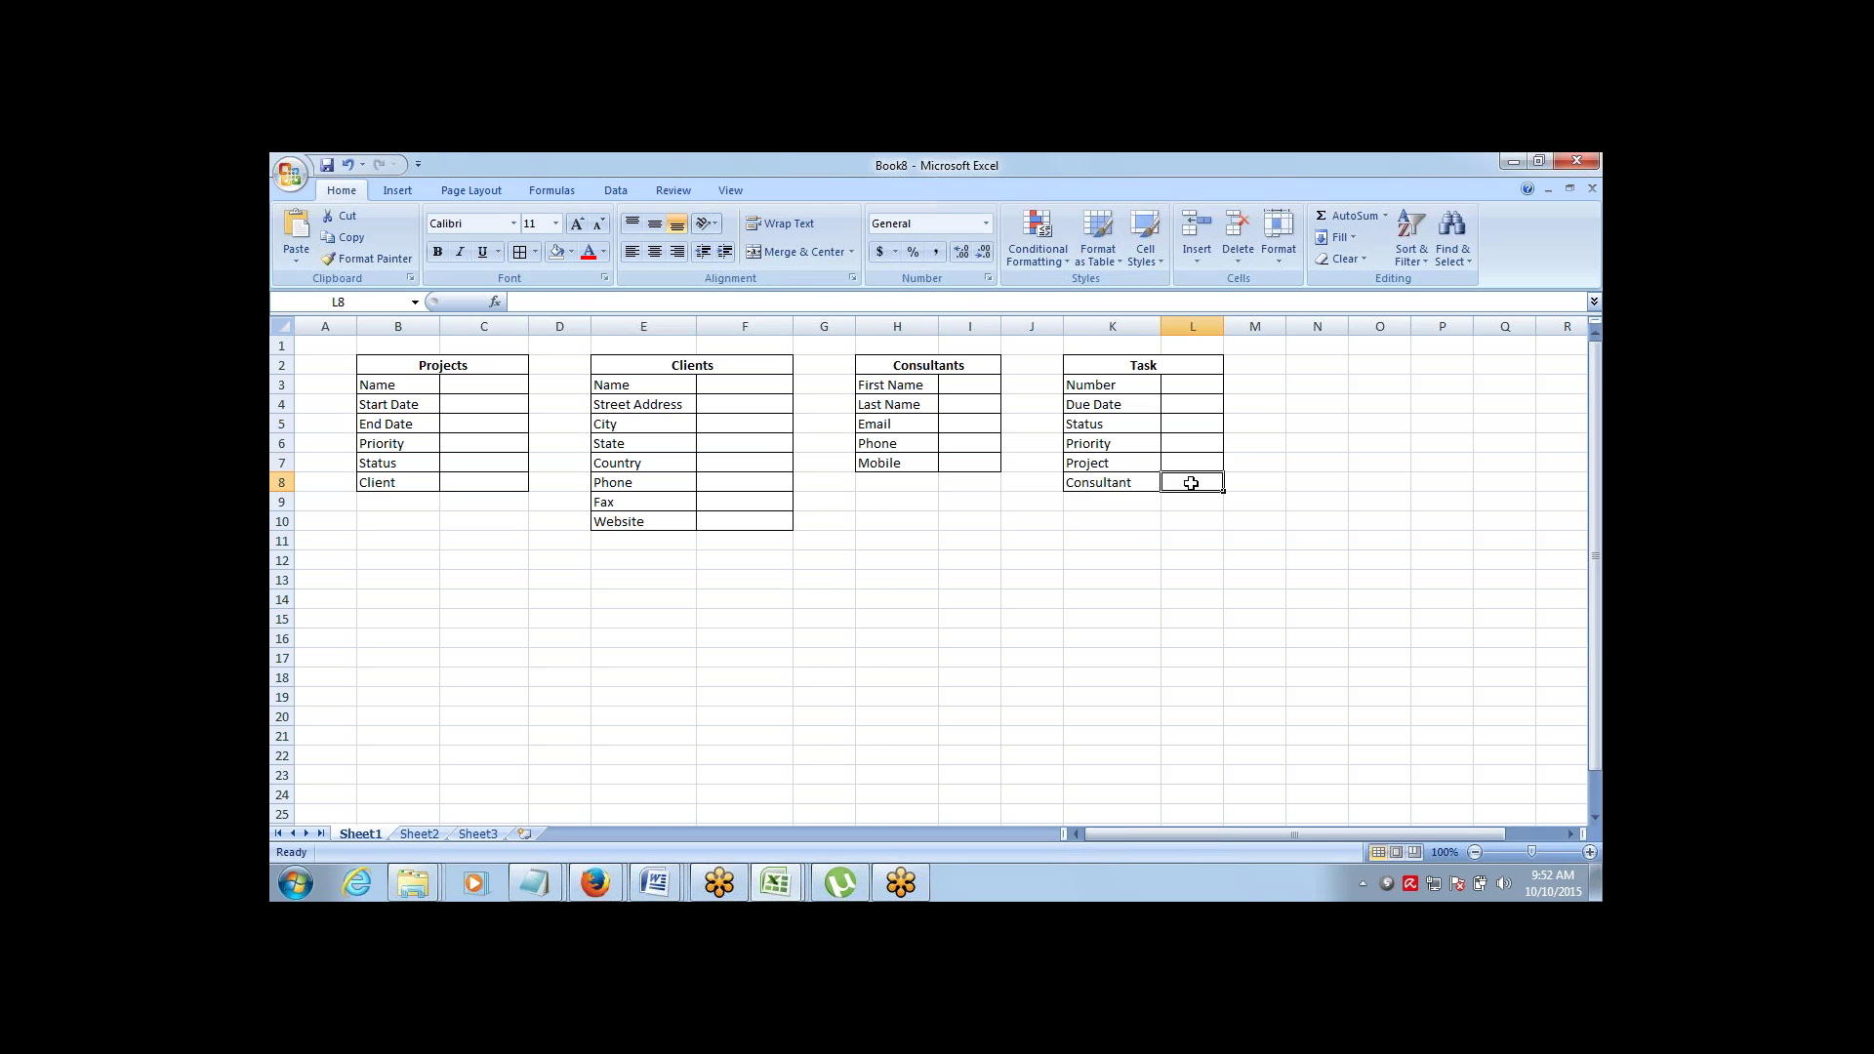
Enter Lookup as the data type for the Task table's Project and Consultant fields in cells L7 and L8
key("Left")
key("Up")
key("Right")
type("Lookup")
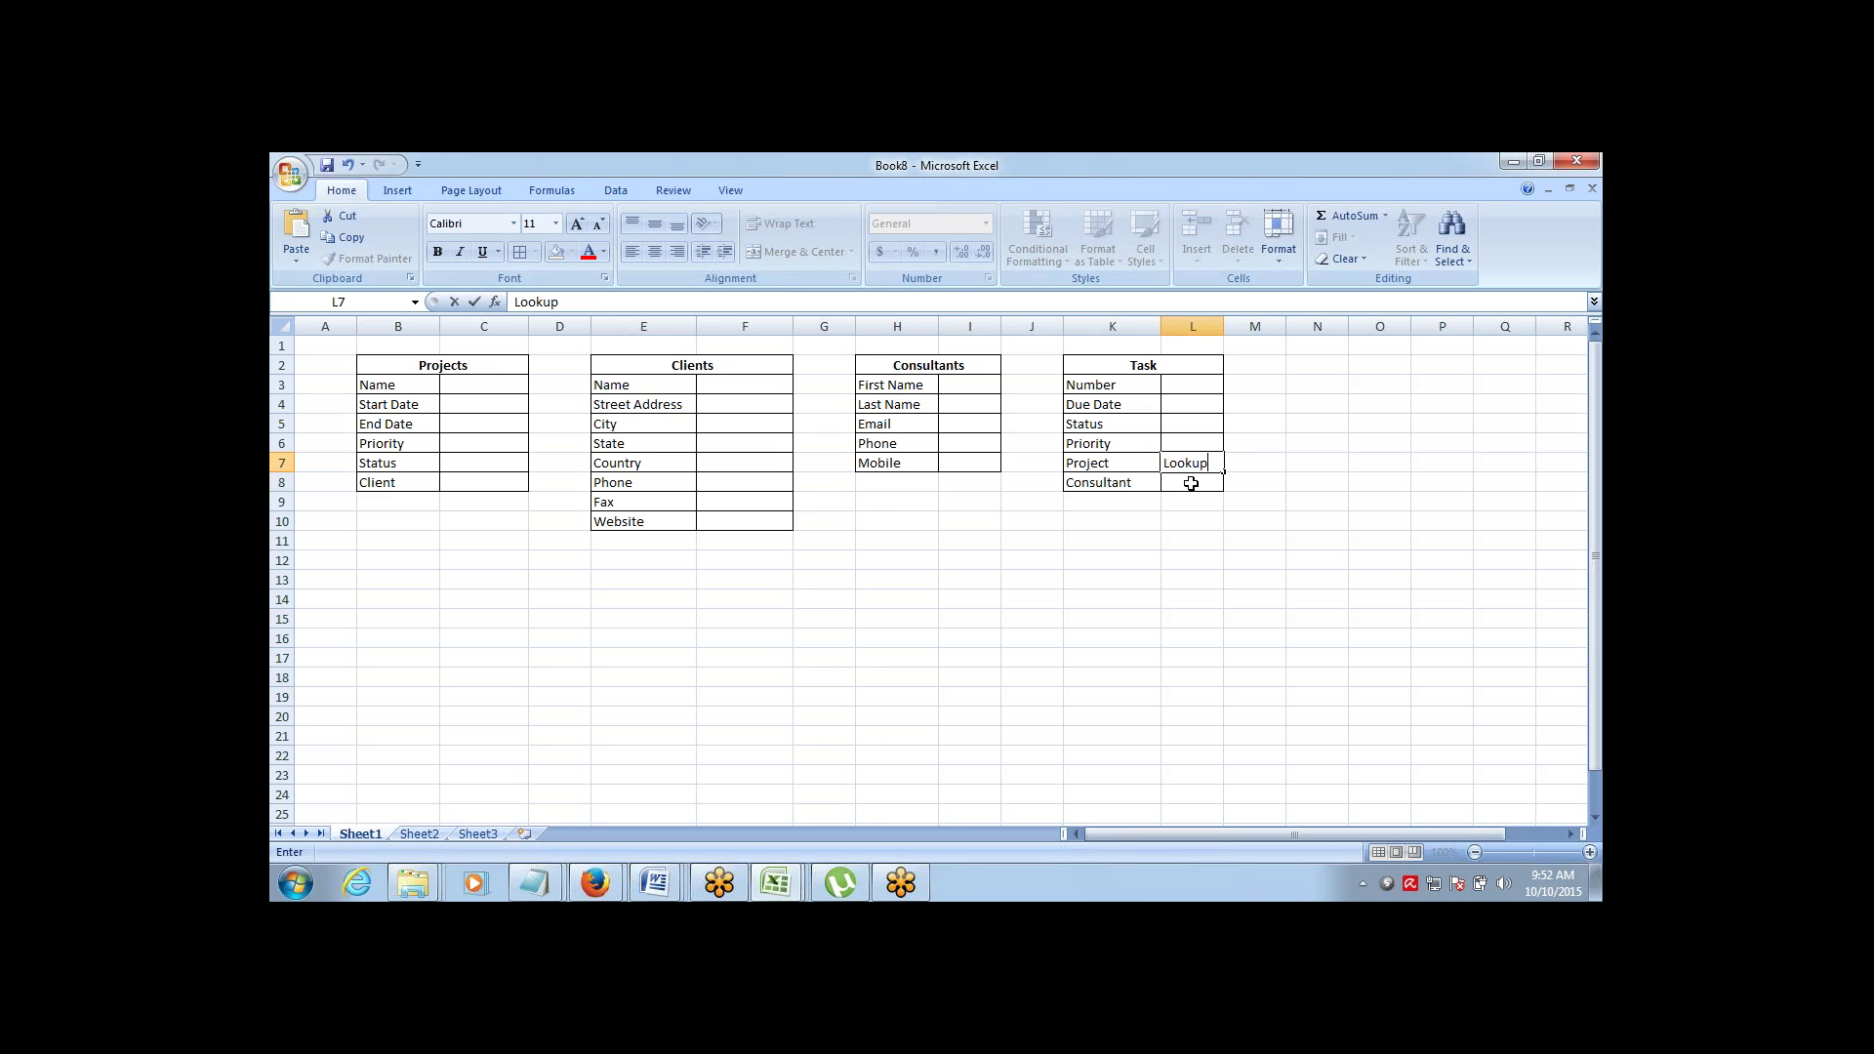
key("Right")
left_click(1191, 483)
type("Loou")
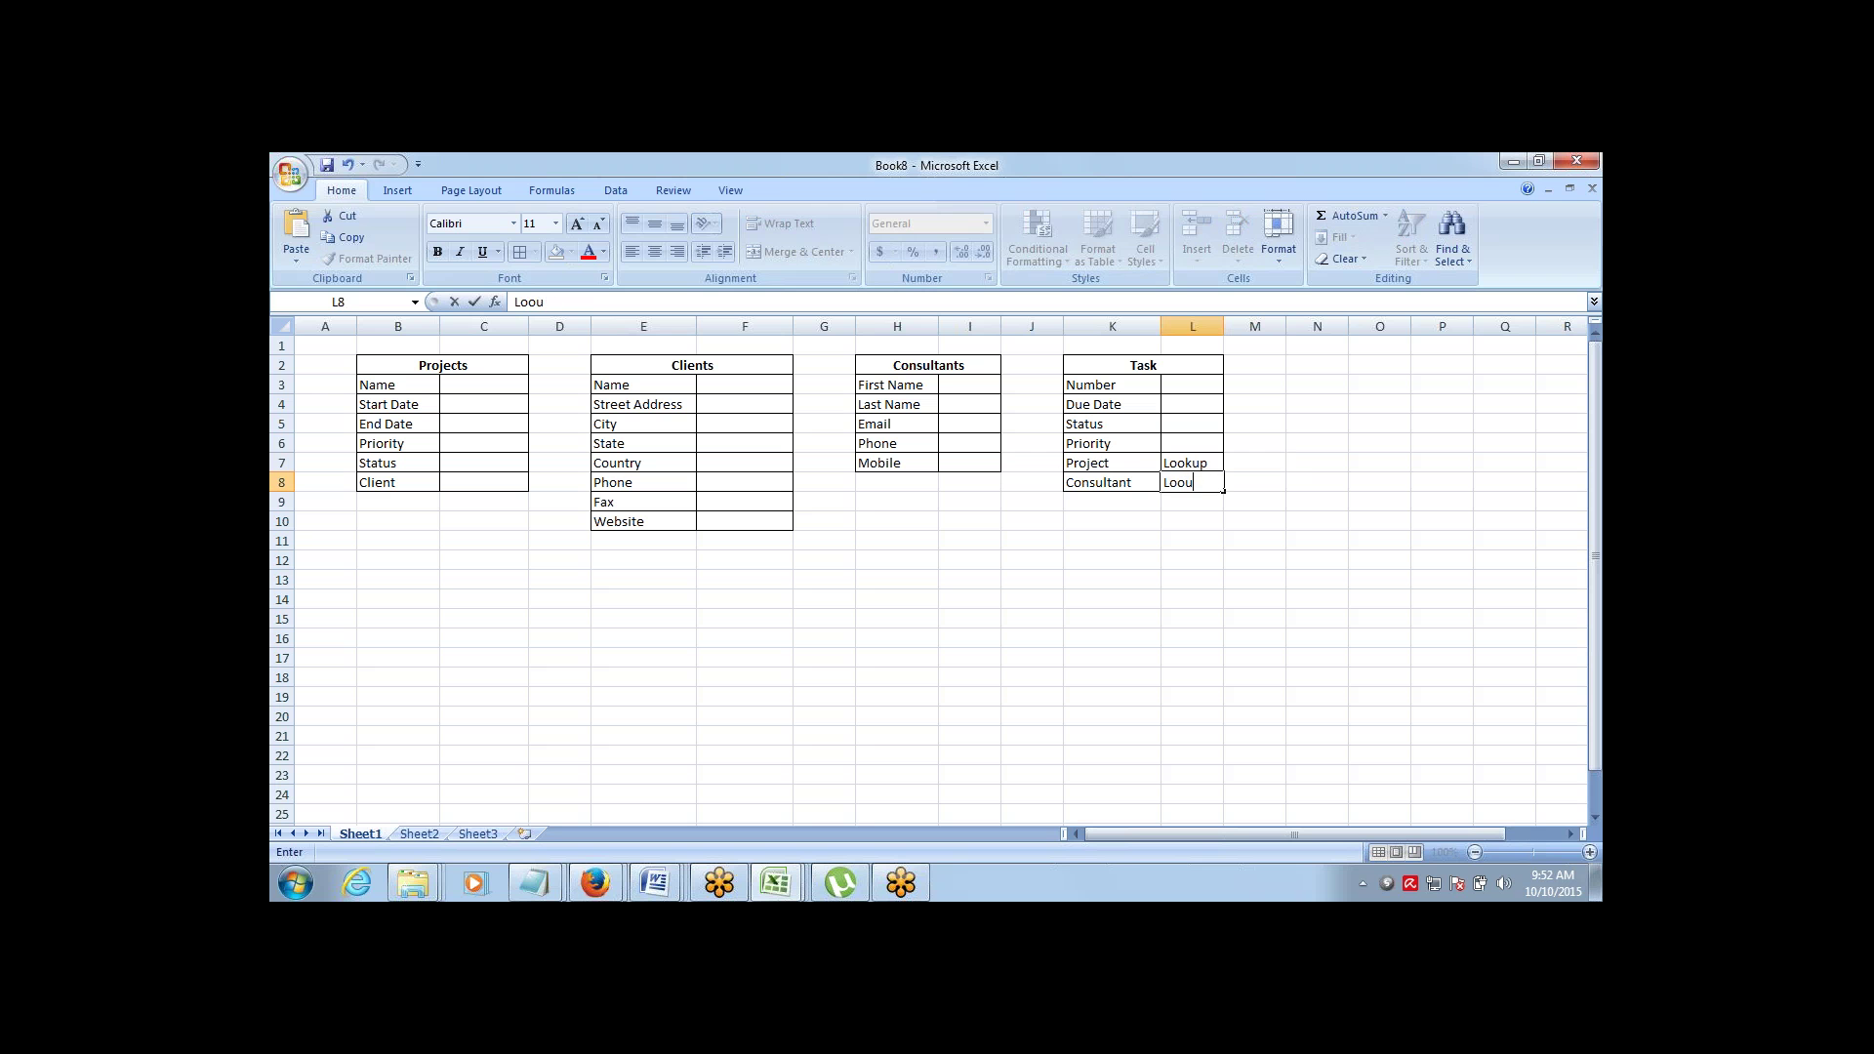
key("BackSpace")
type("kup")
key("Right")
left_click(1191, 443)
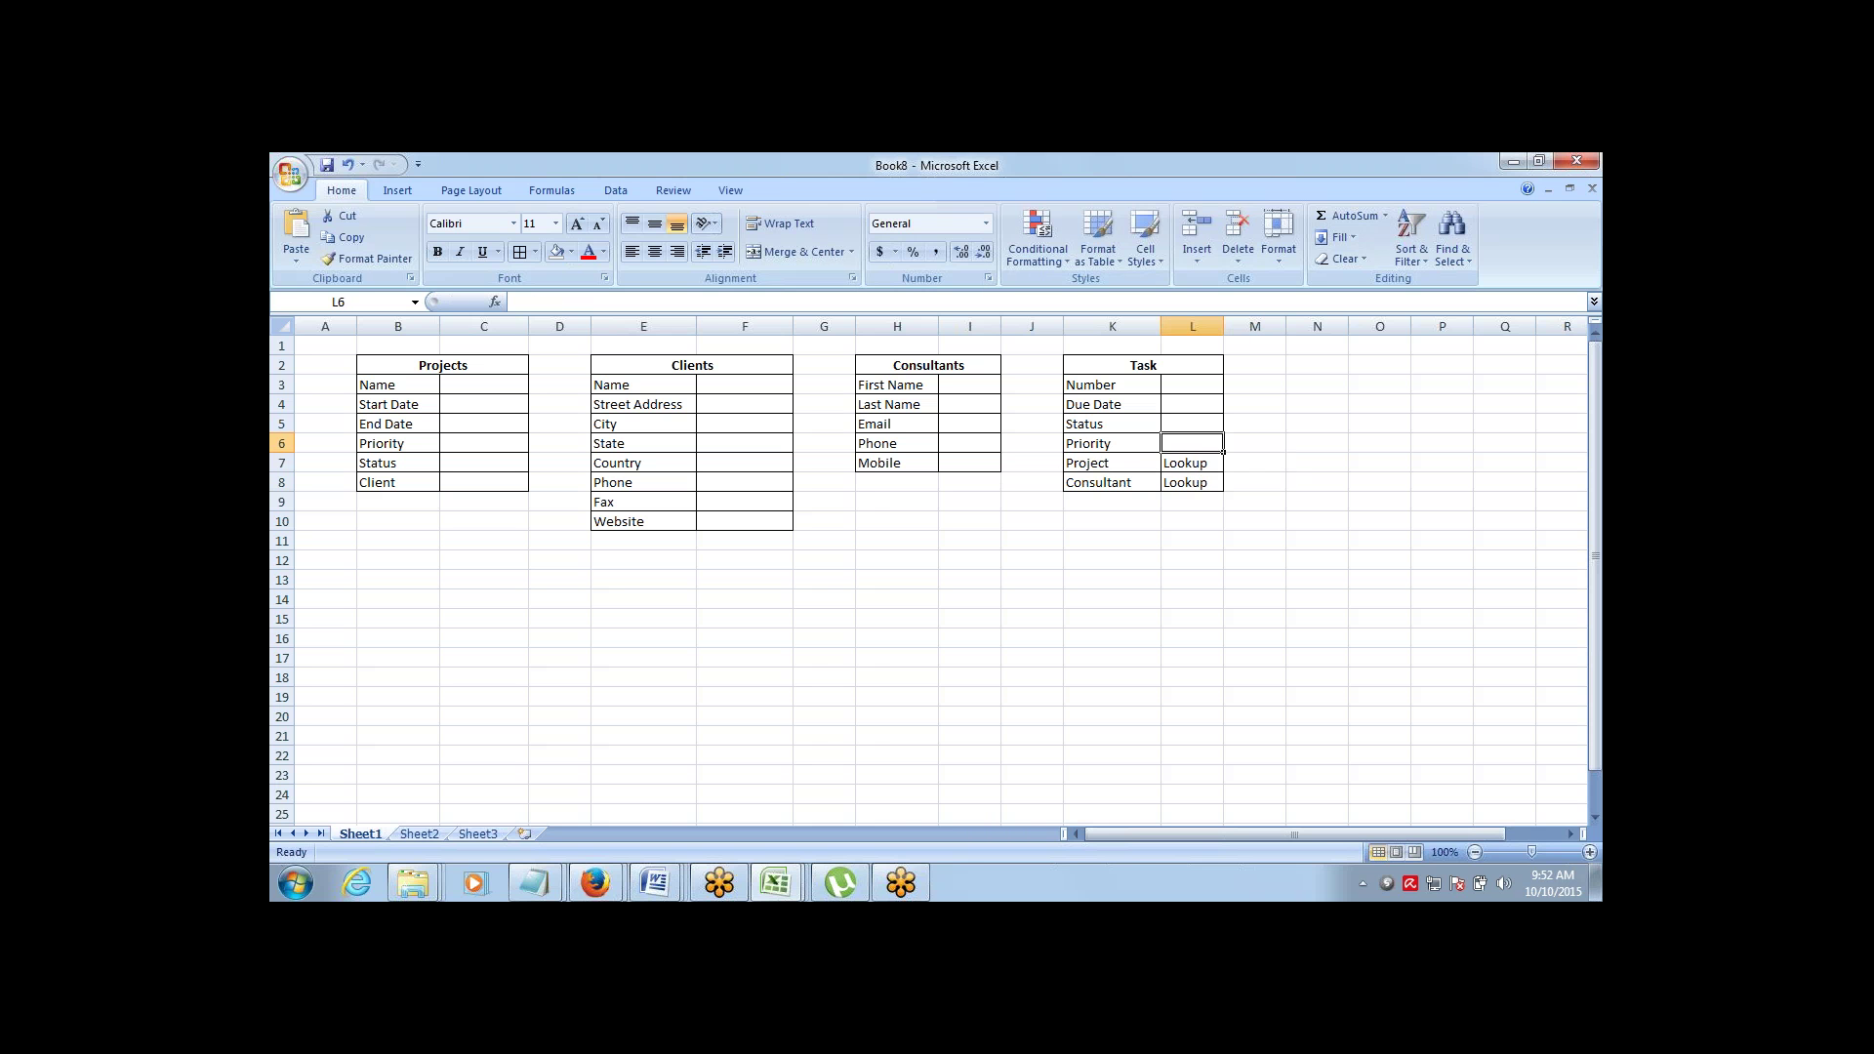
type("Pi")
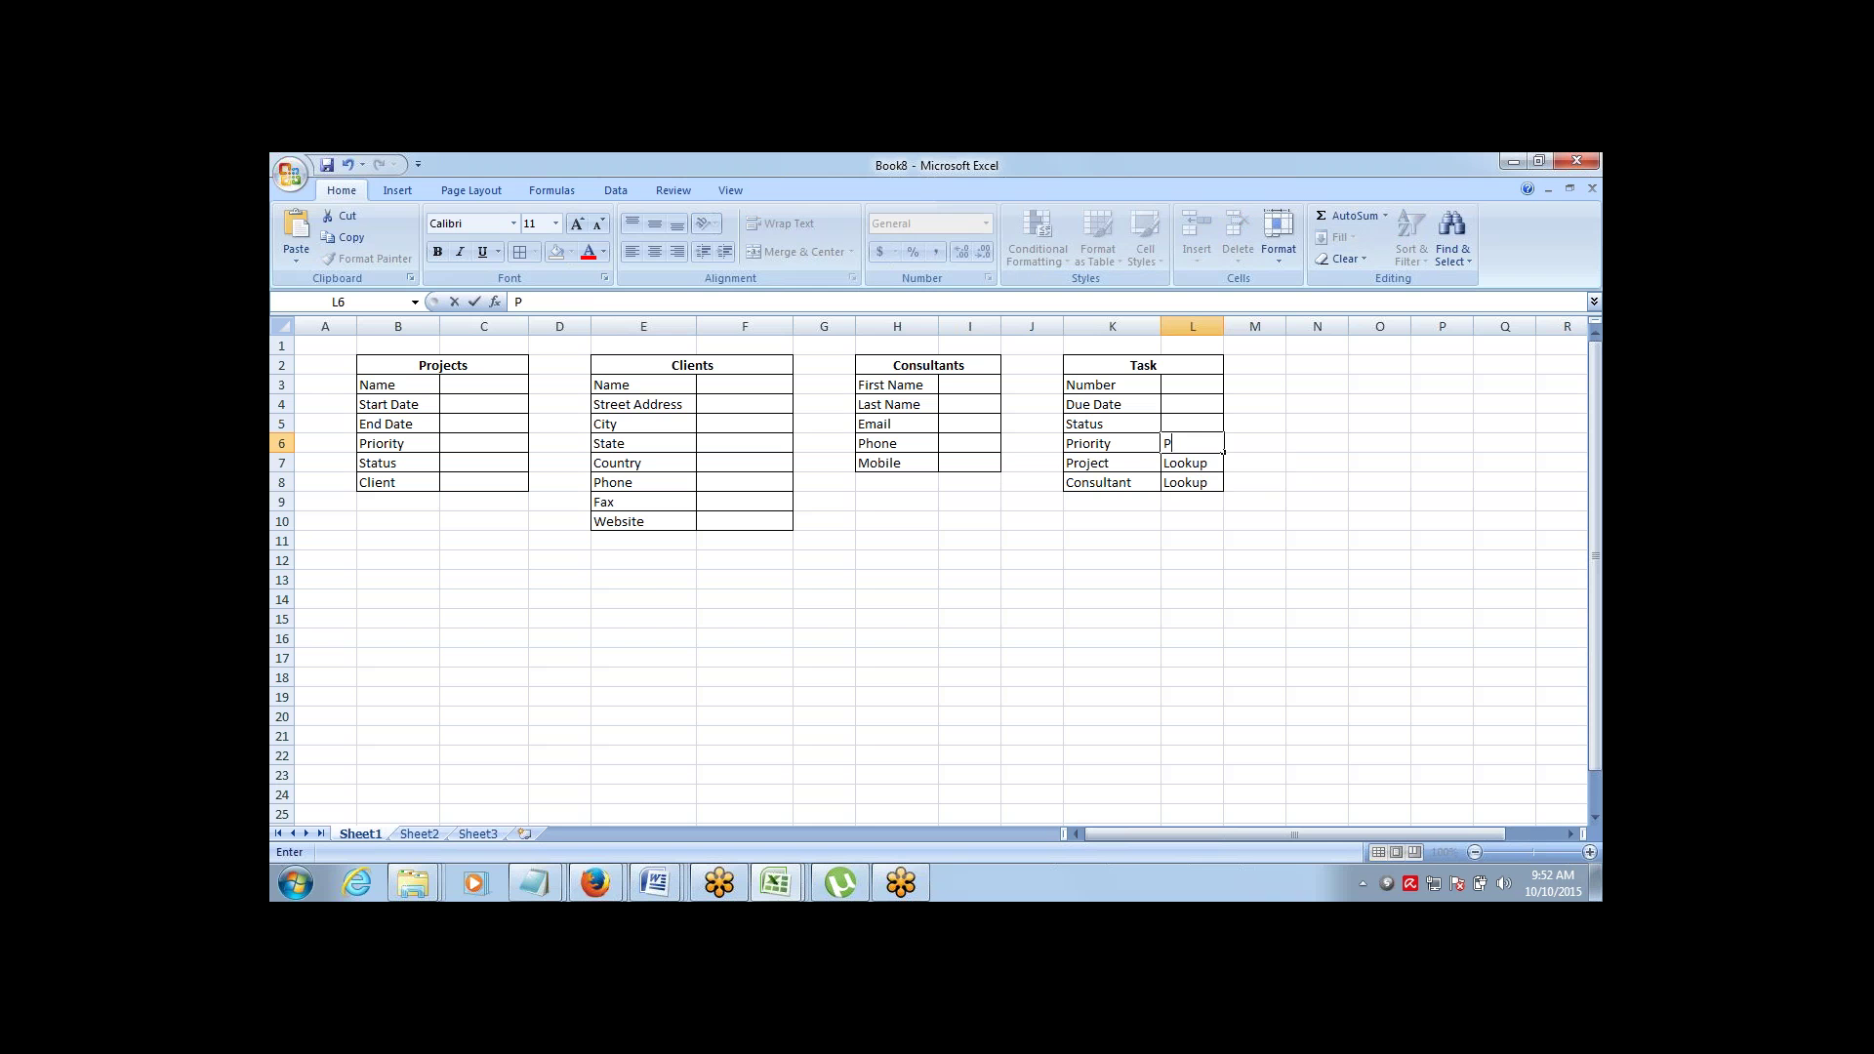
key("BackSpace")
key("Escape")
key("ctrl+Left")
key("ctrl+Left")
key("ctrl+Left")
key("ctrl+Left")
key("ctrl+Left")
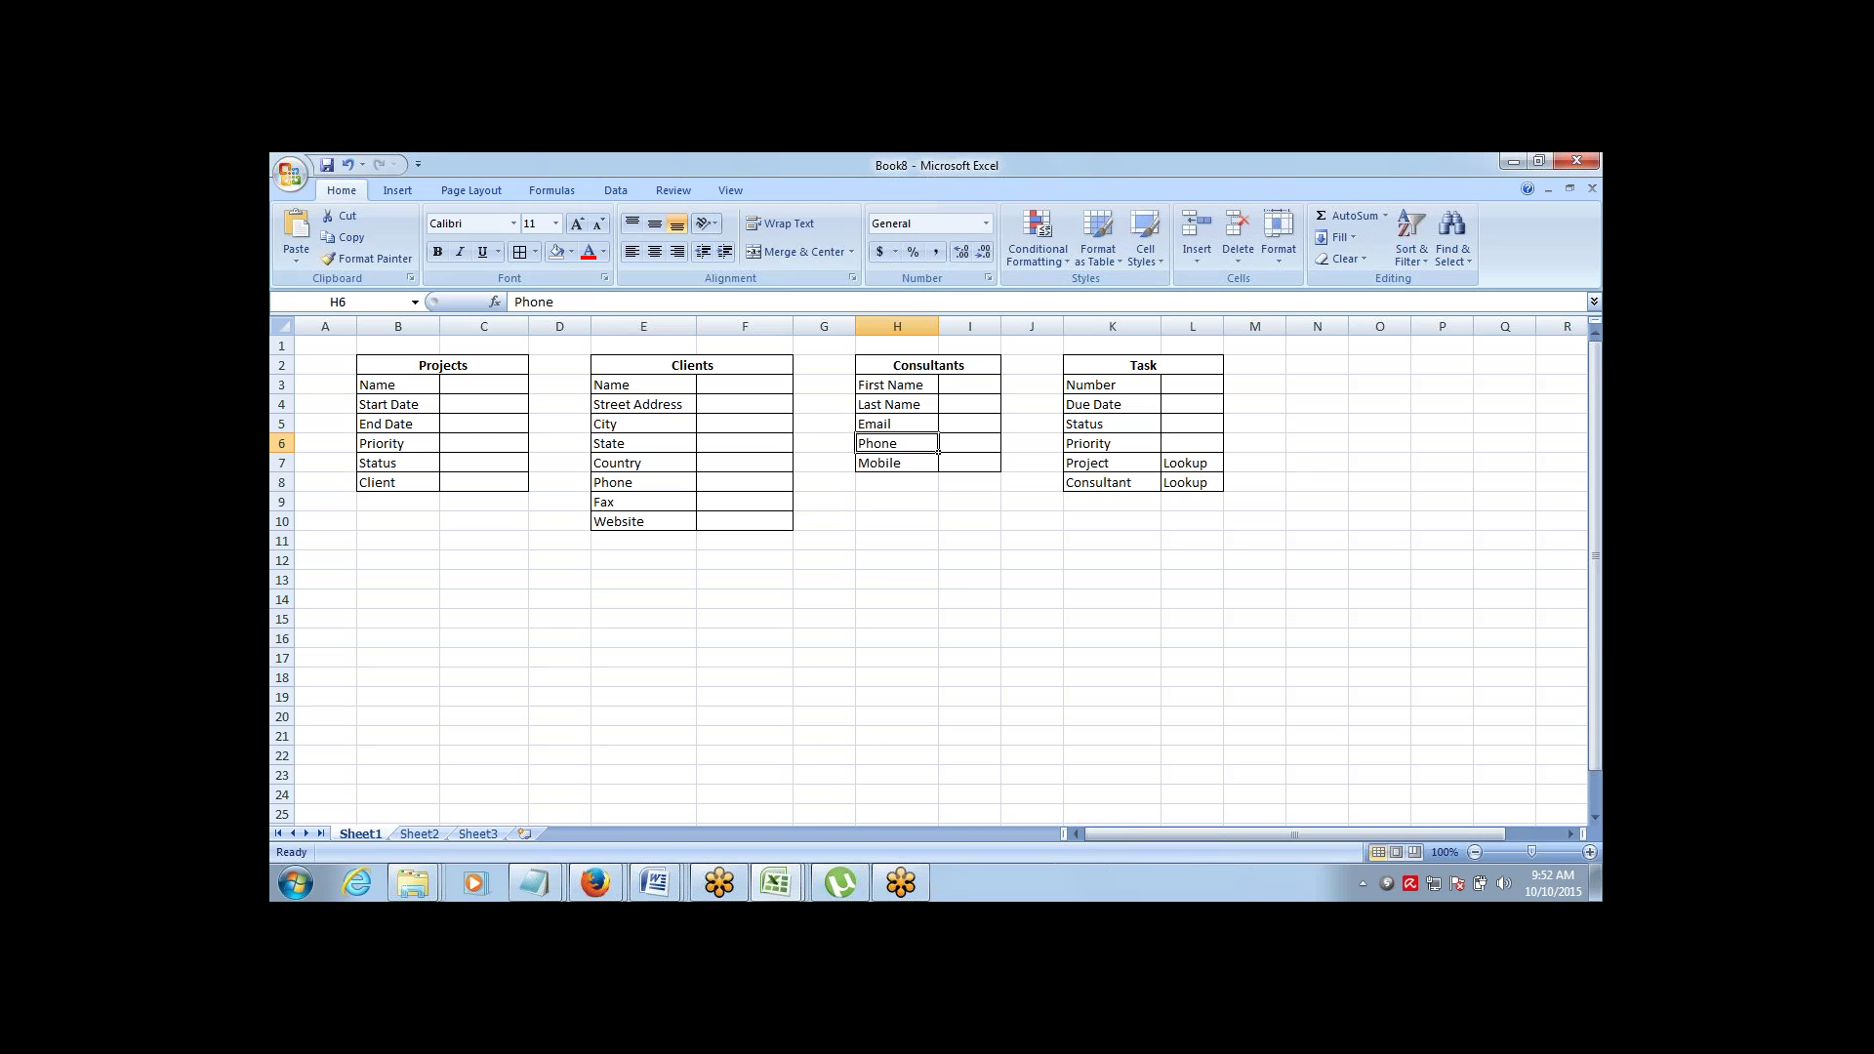
key("Right")
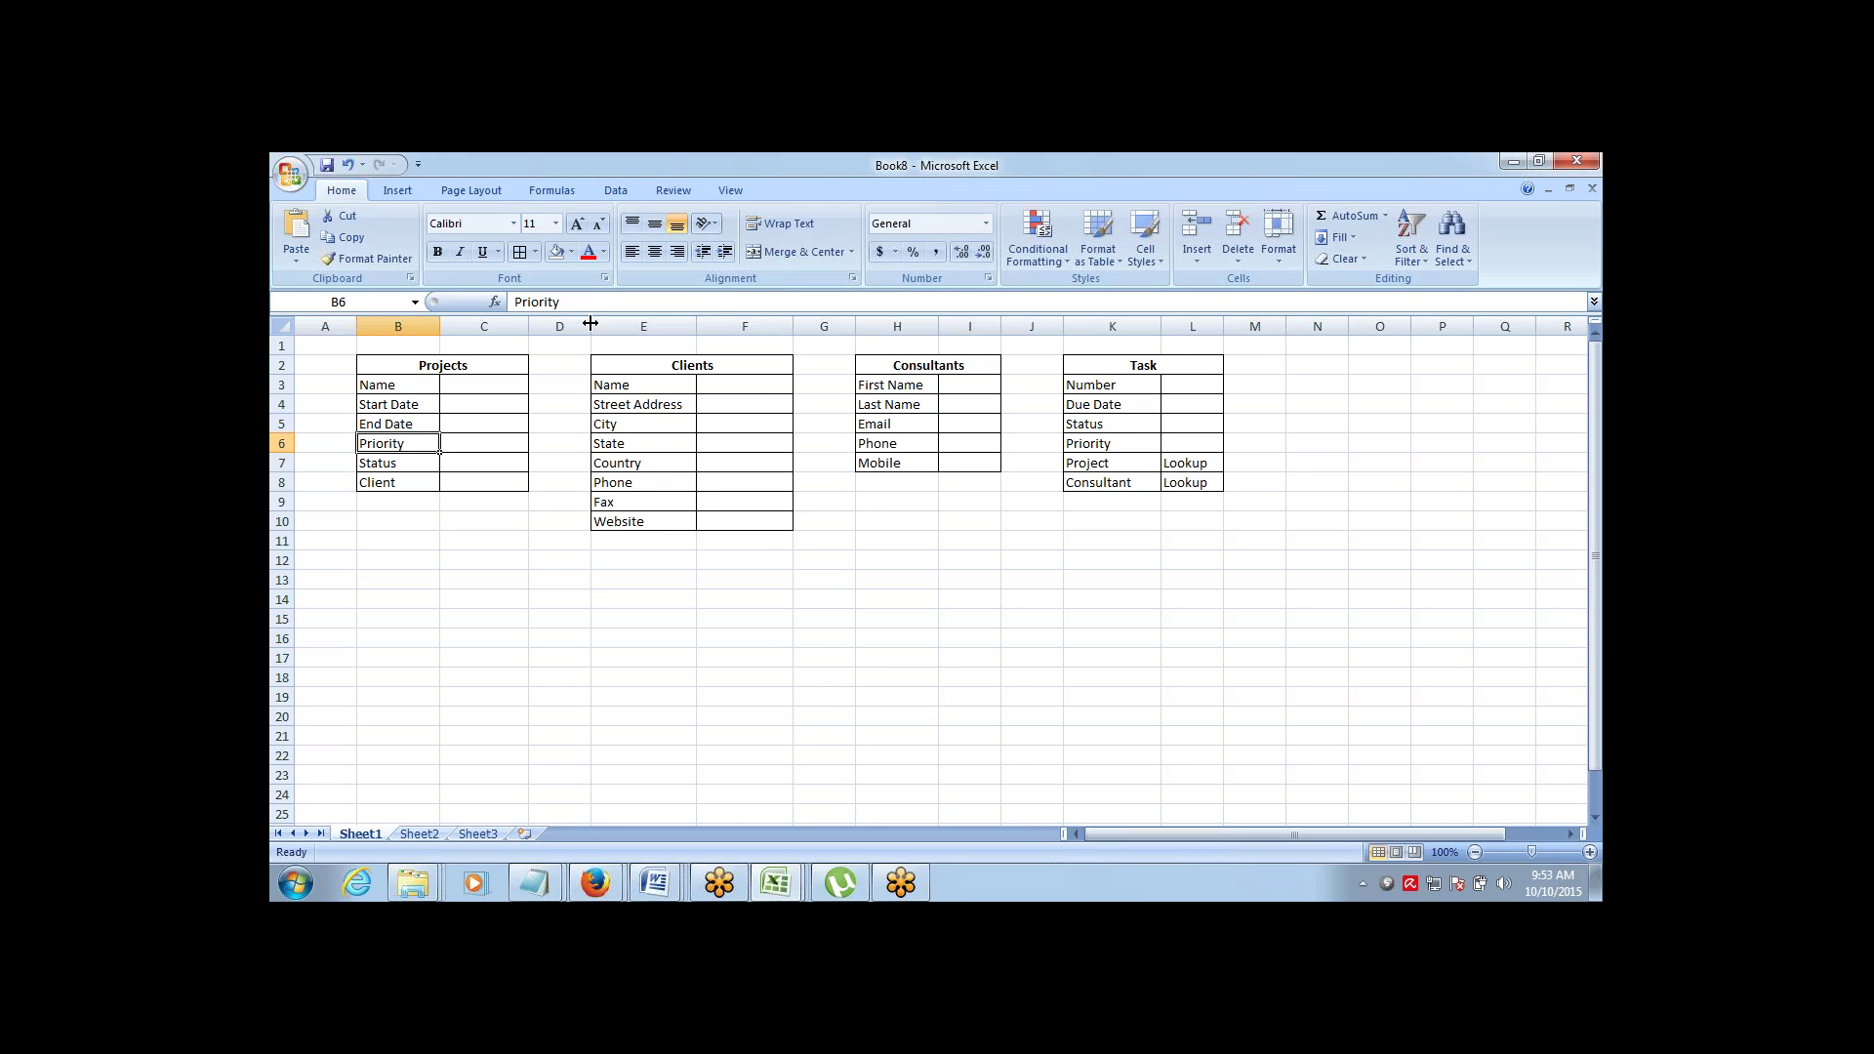
Narrow the empty spacer columns D, G and J so the four tables sit closer together
left_click_drag(590, 326, 561, 331)
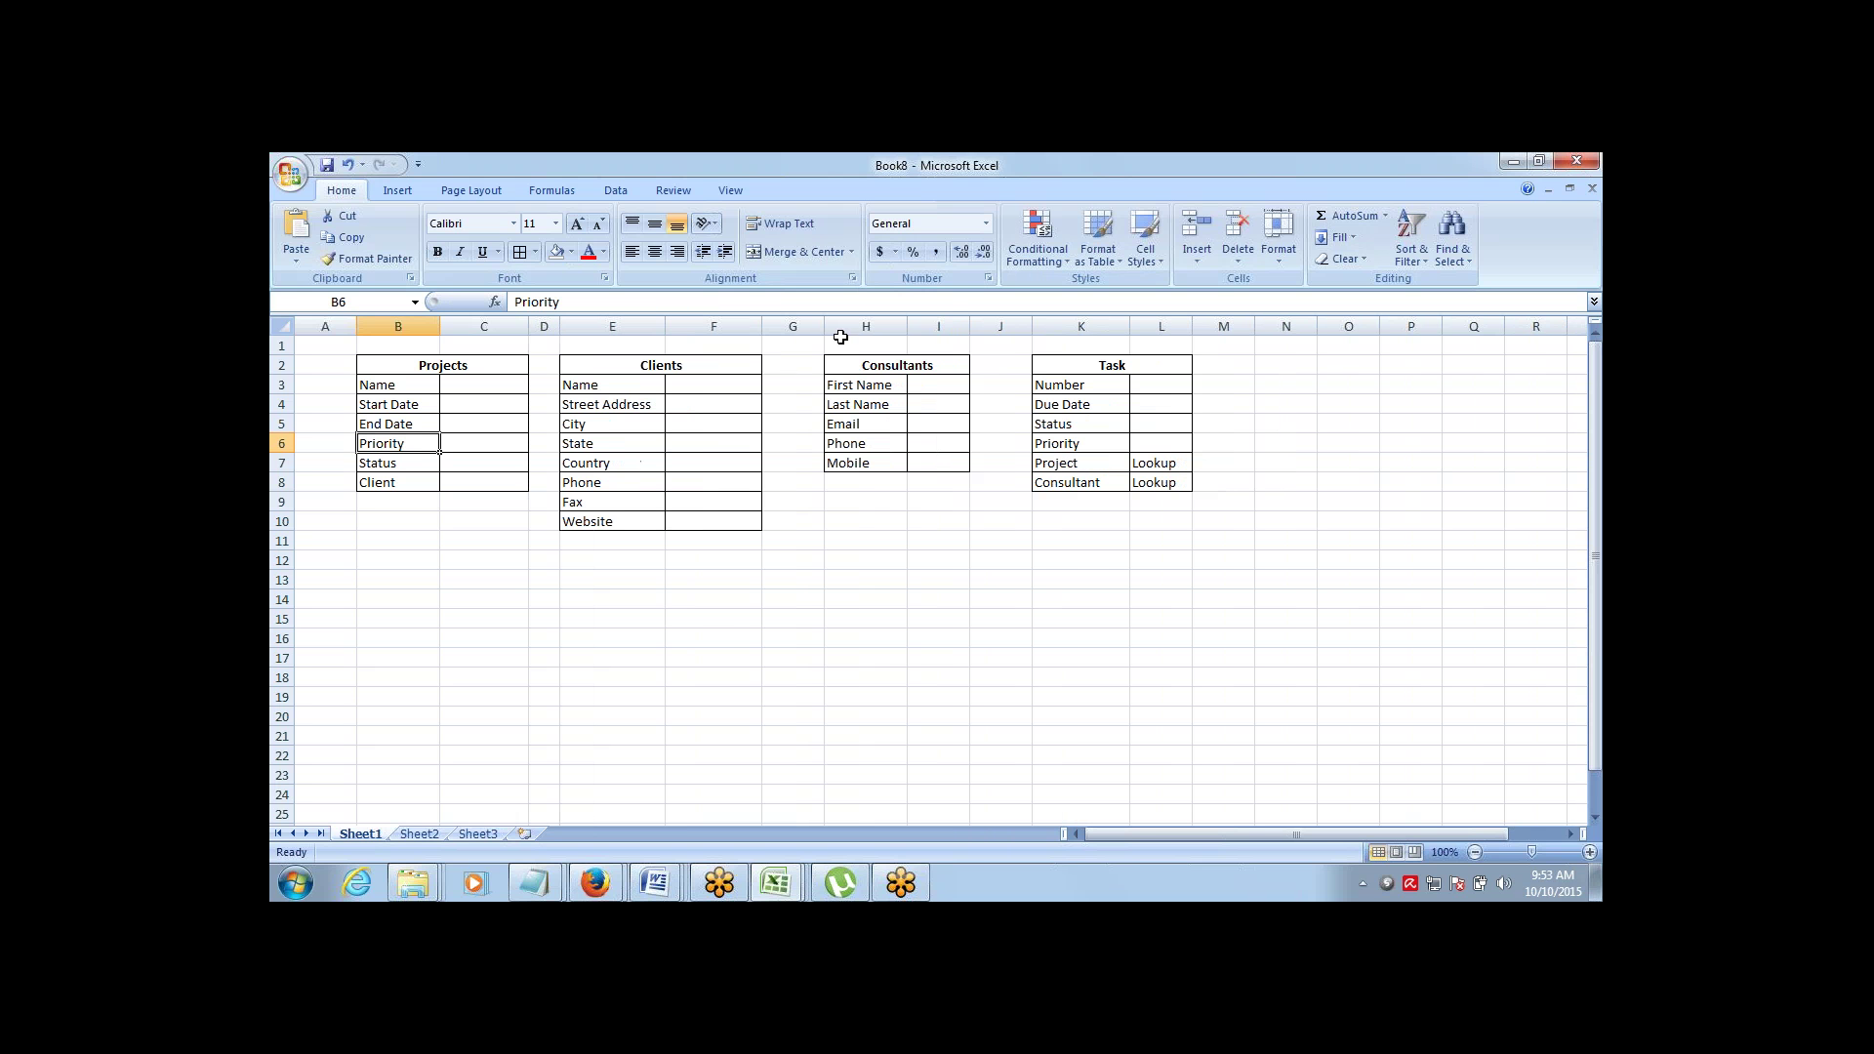
left_click_drag(825, 326, 795, 326)
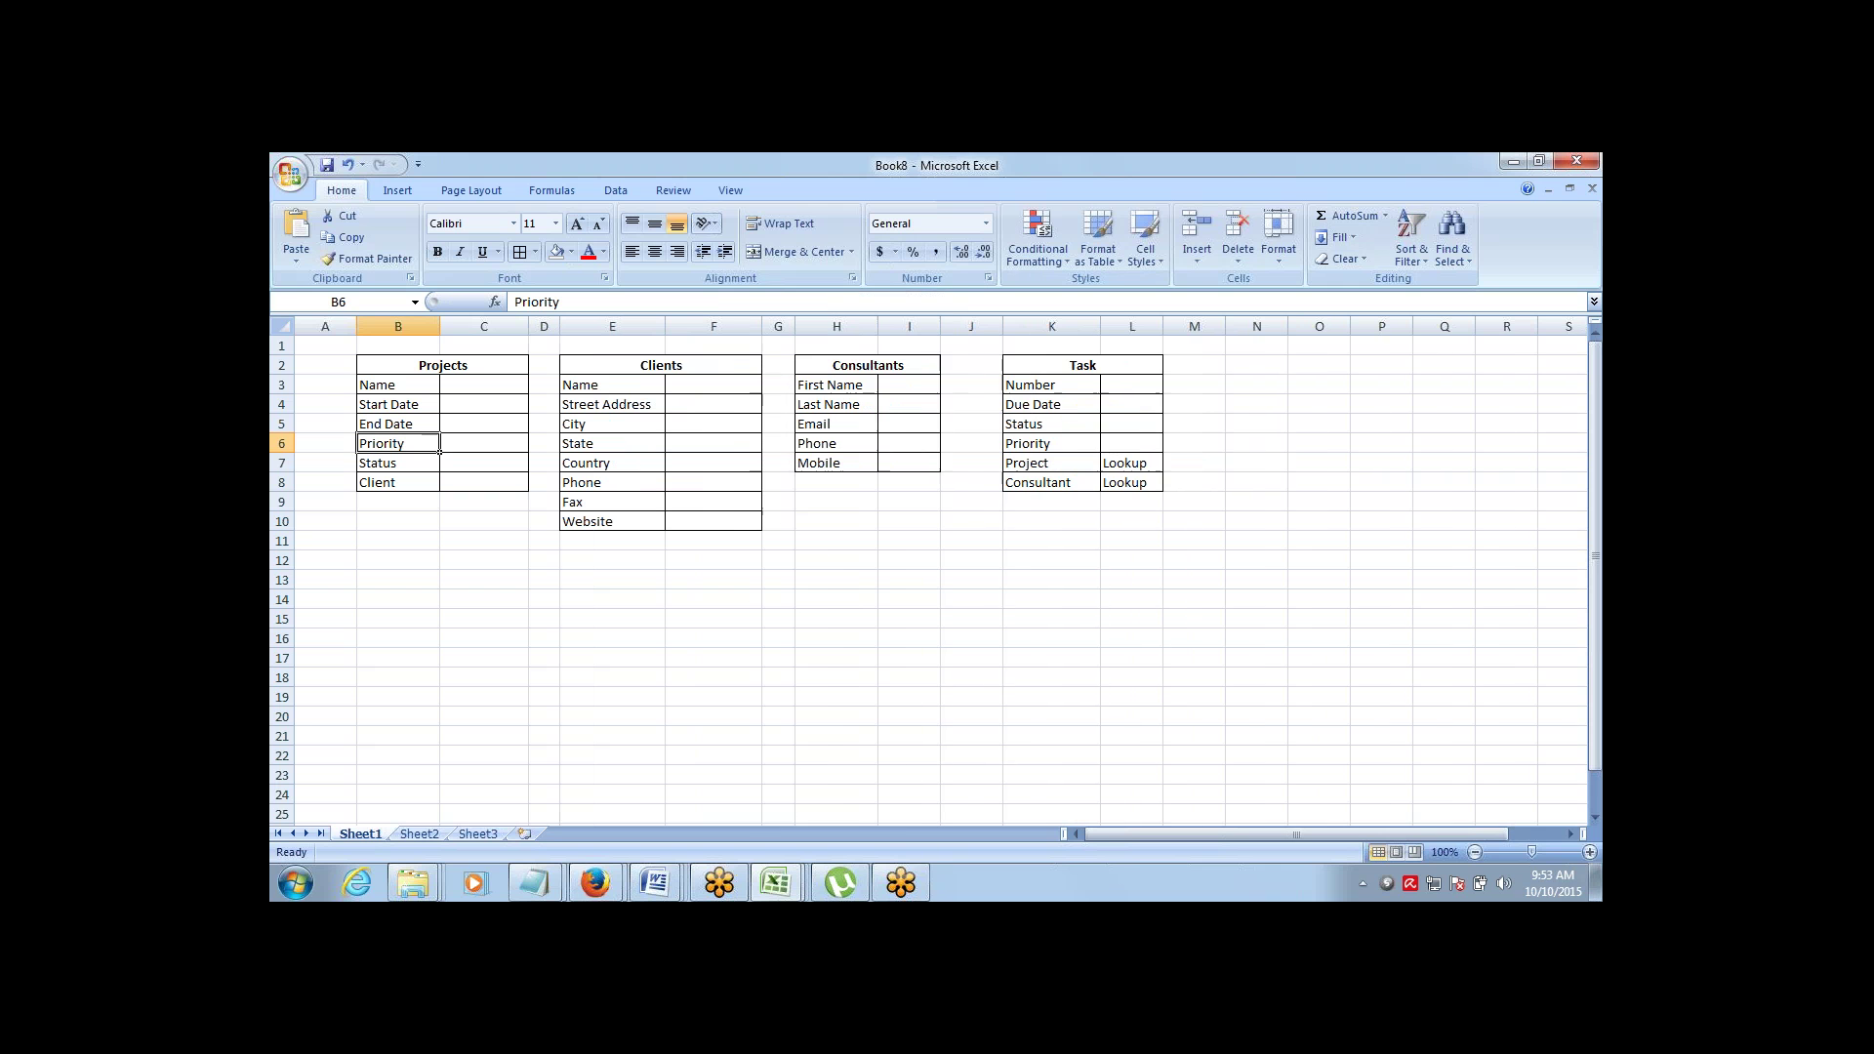
left_click_drag(1003, 329, 966, 329)
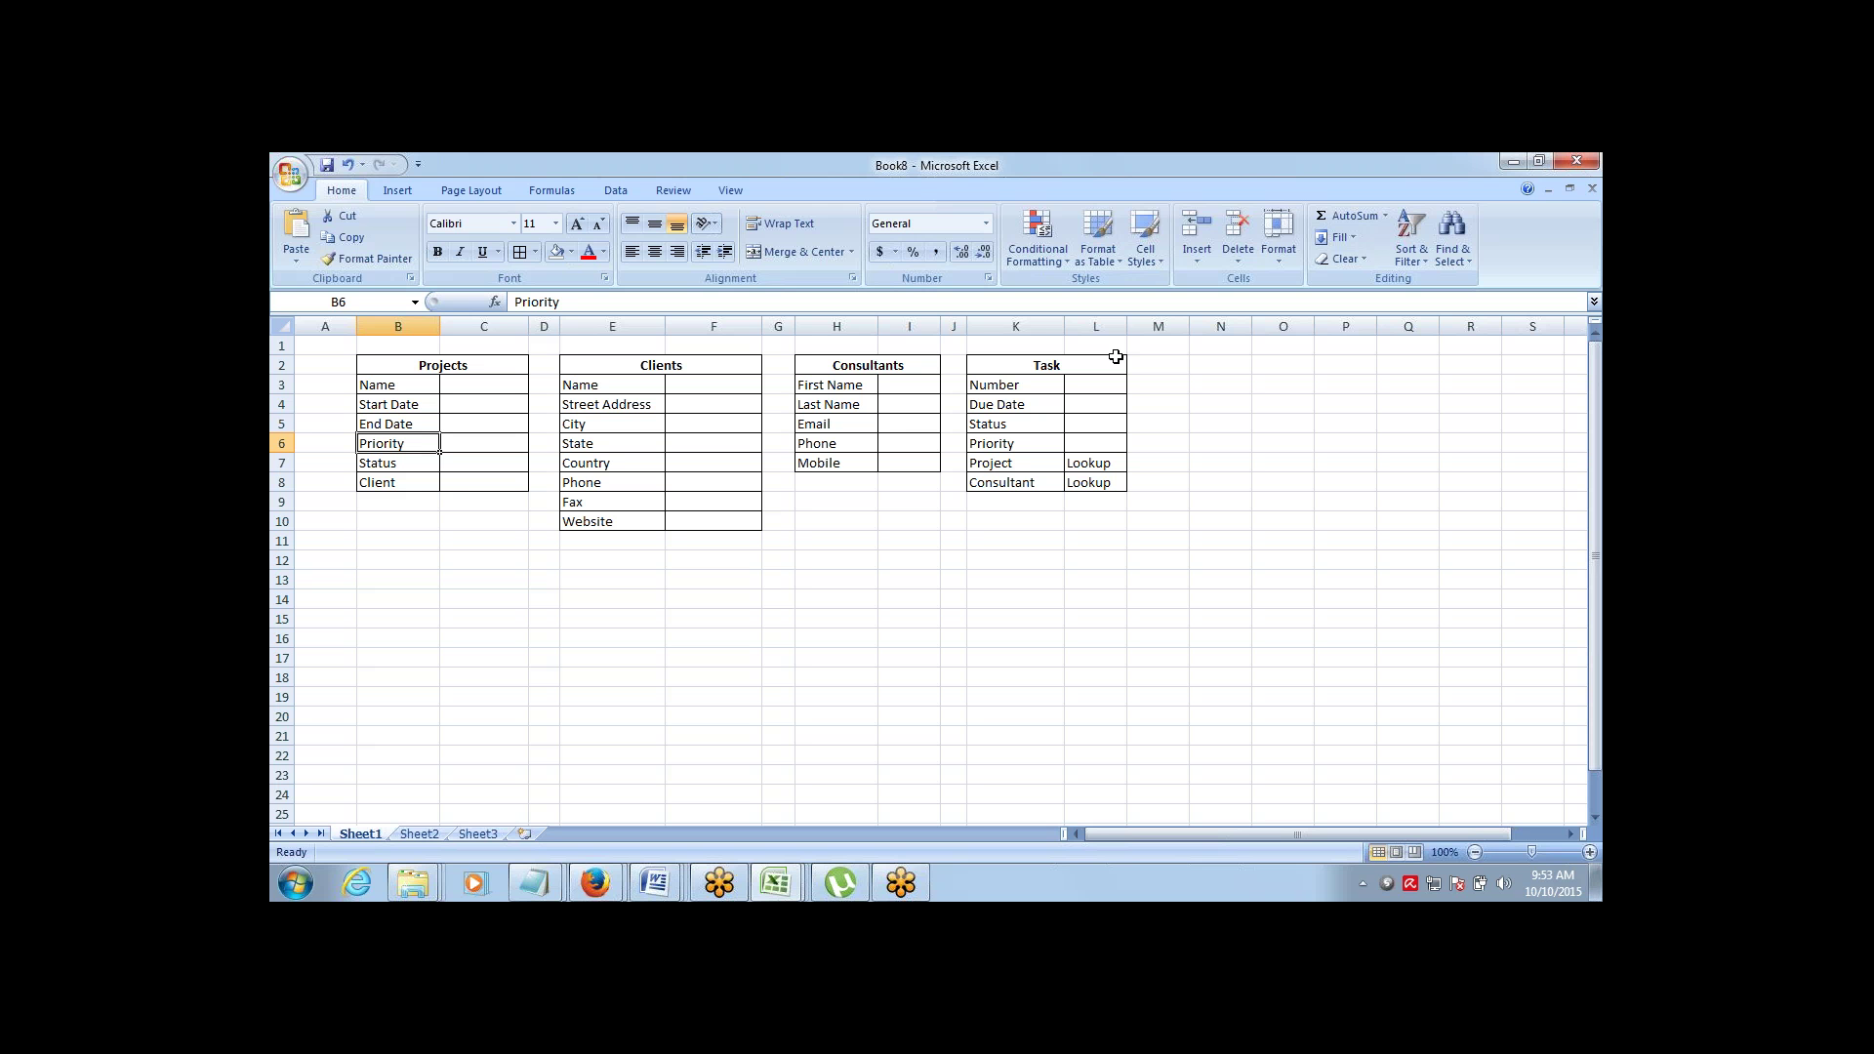
key("Left")
key("Right")
key("Right")
key("Up")
key("Up")
key("Up")
key("Up")
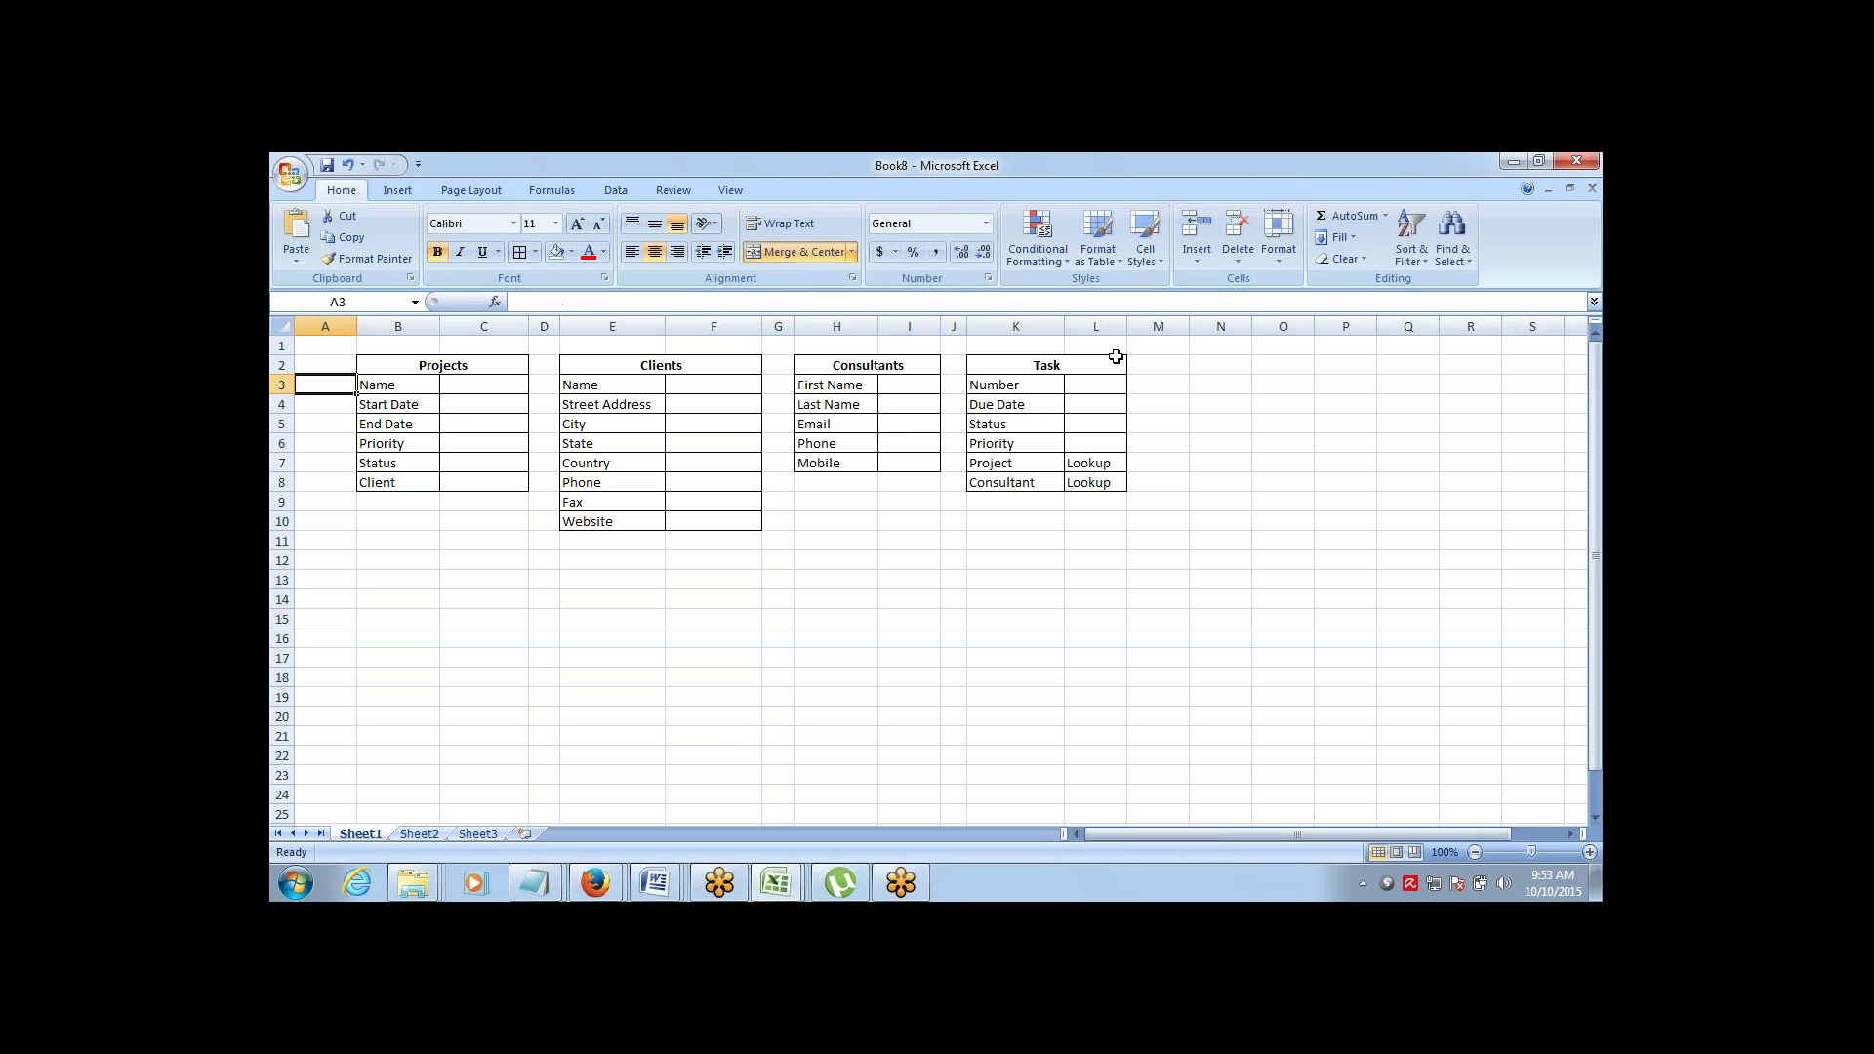
key("Down")
key("Right")
key("Left")
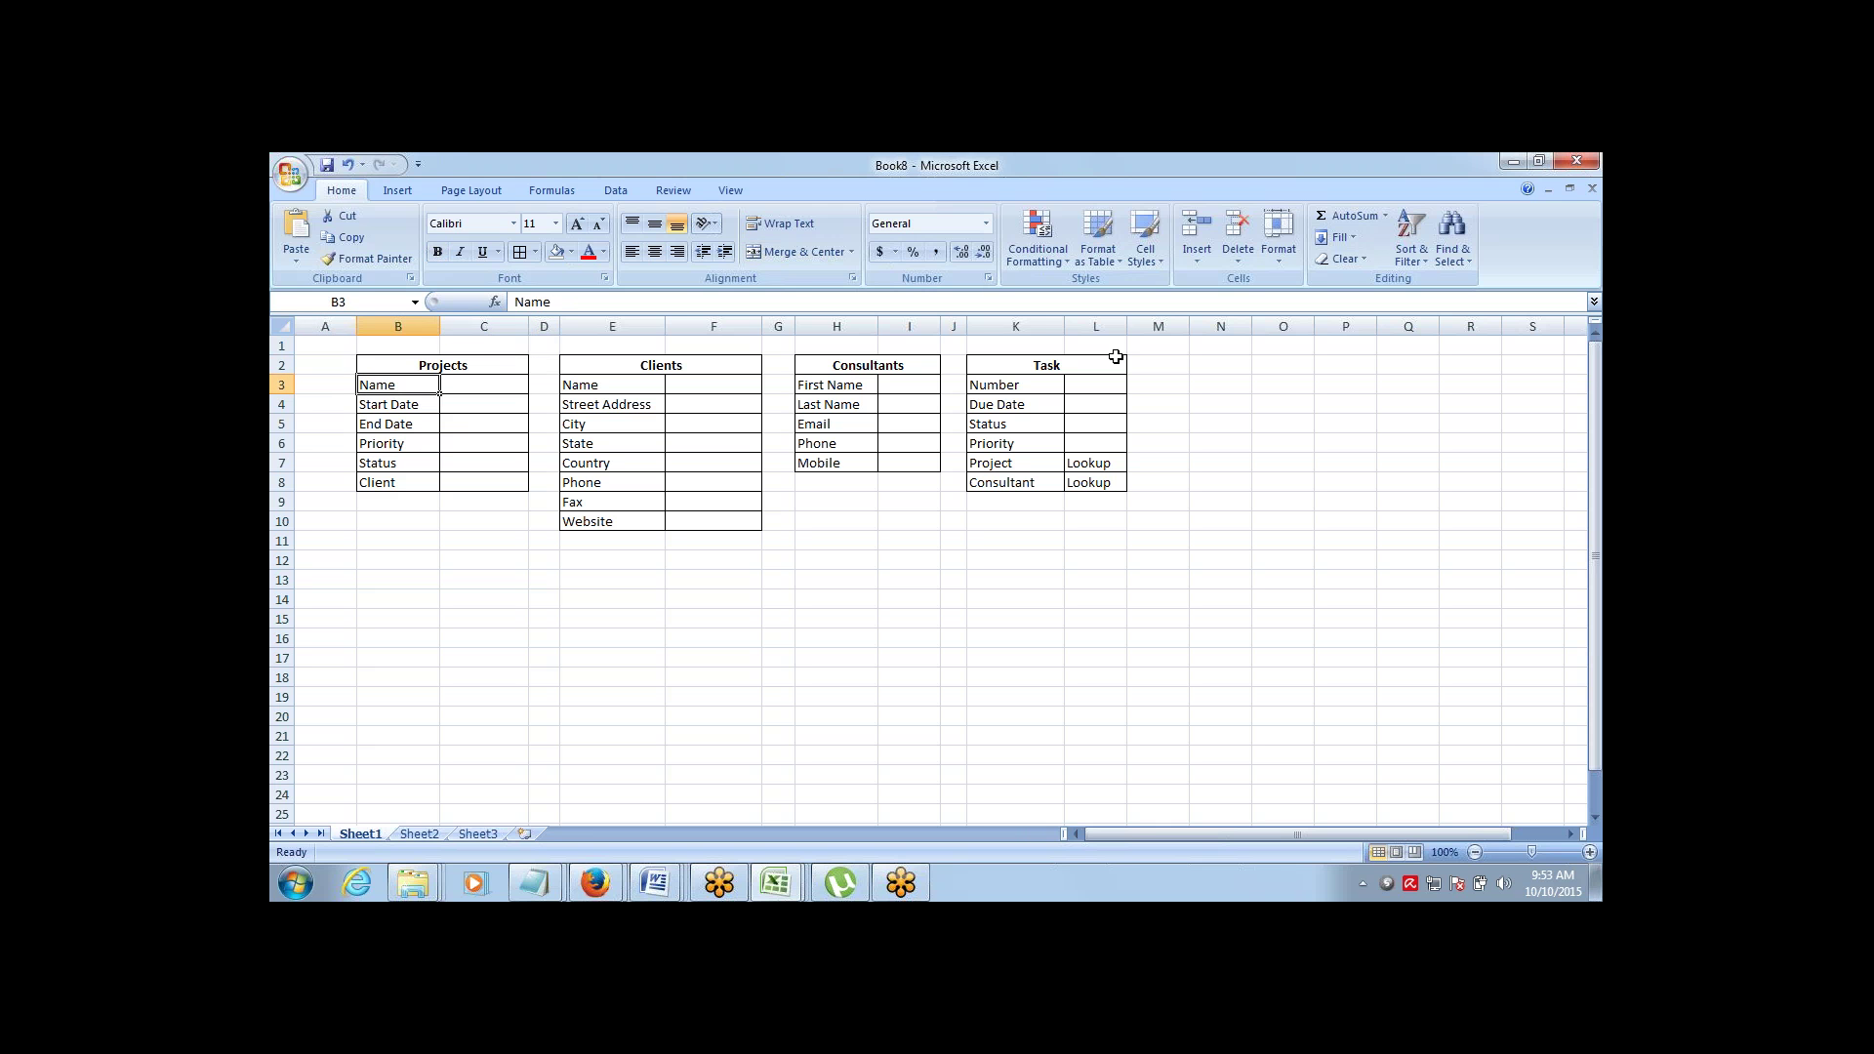
key("Right")
key("Up")
key("Down")
key("Right")
key("Right")
key("Left")
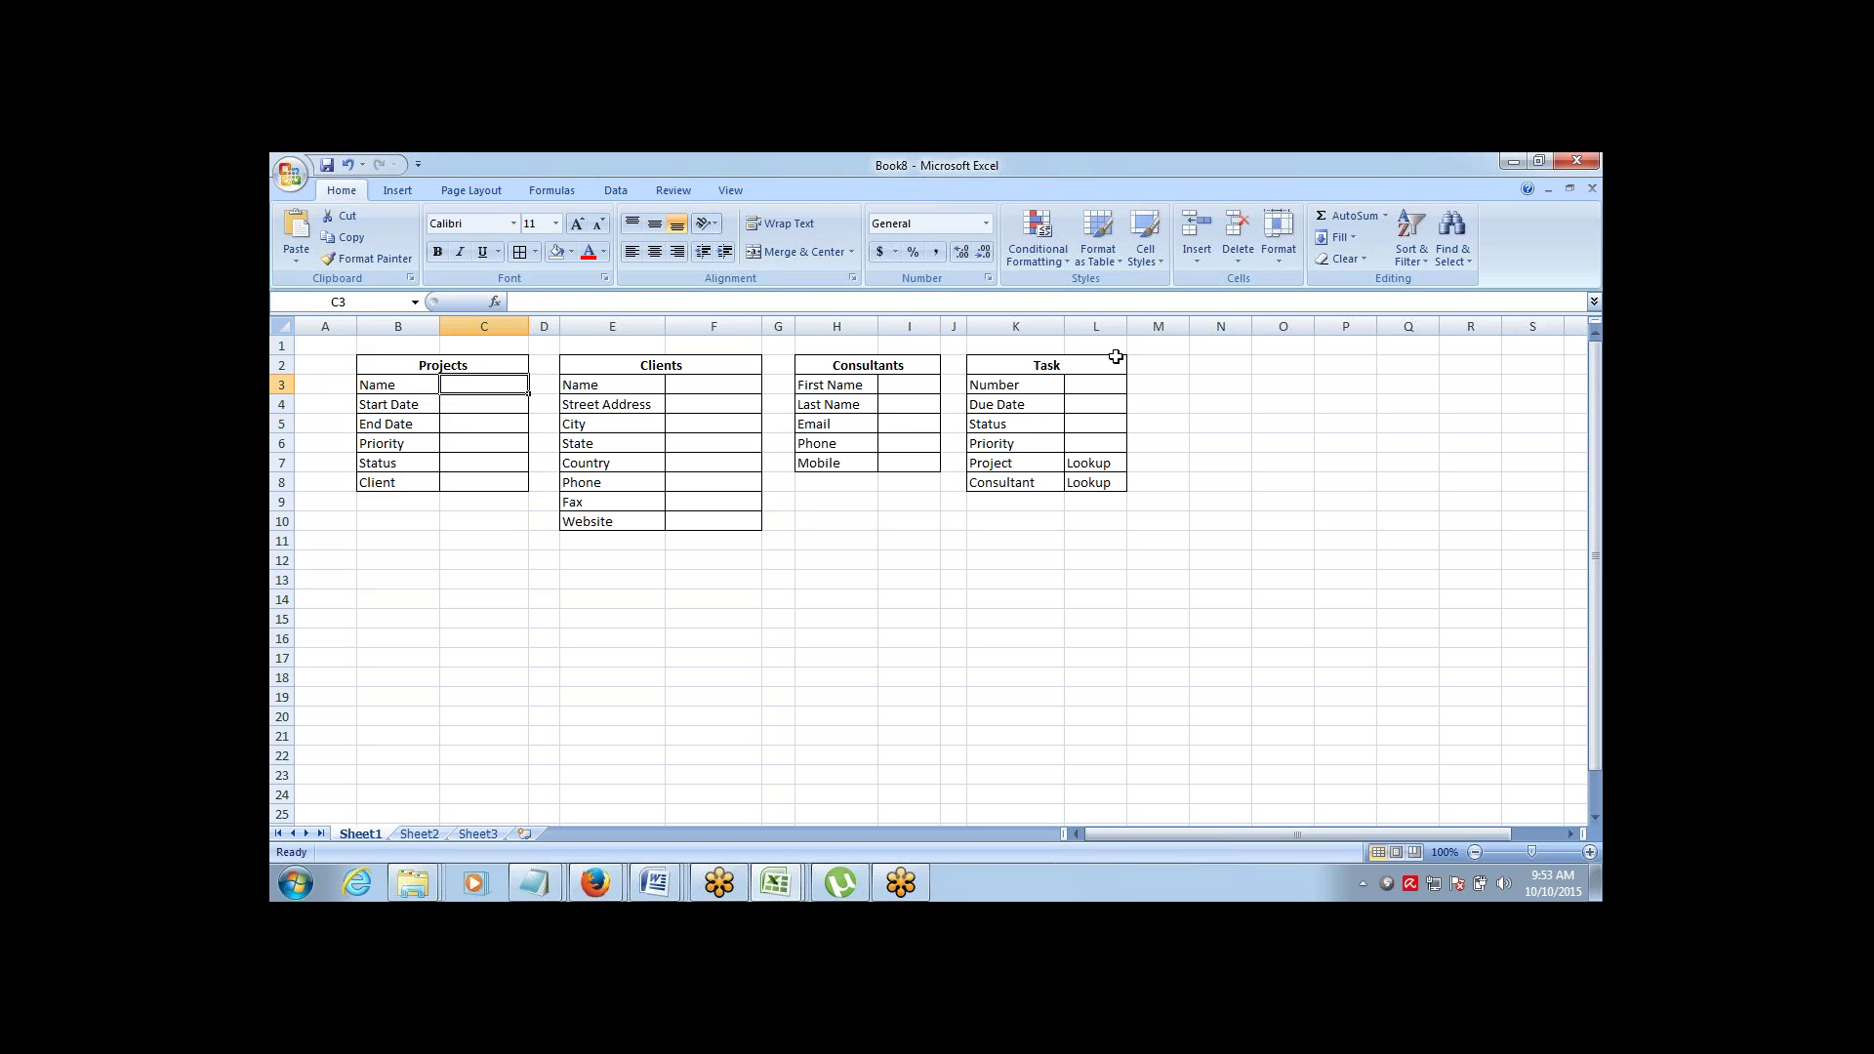
key("Down")
key("Down")
key("Down")
key("Down")
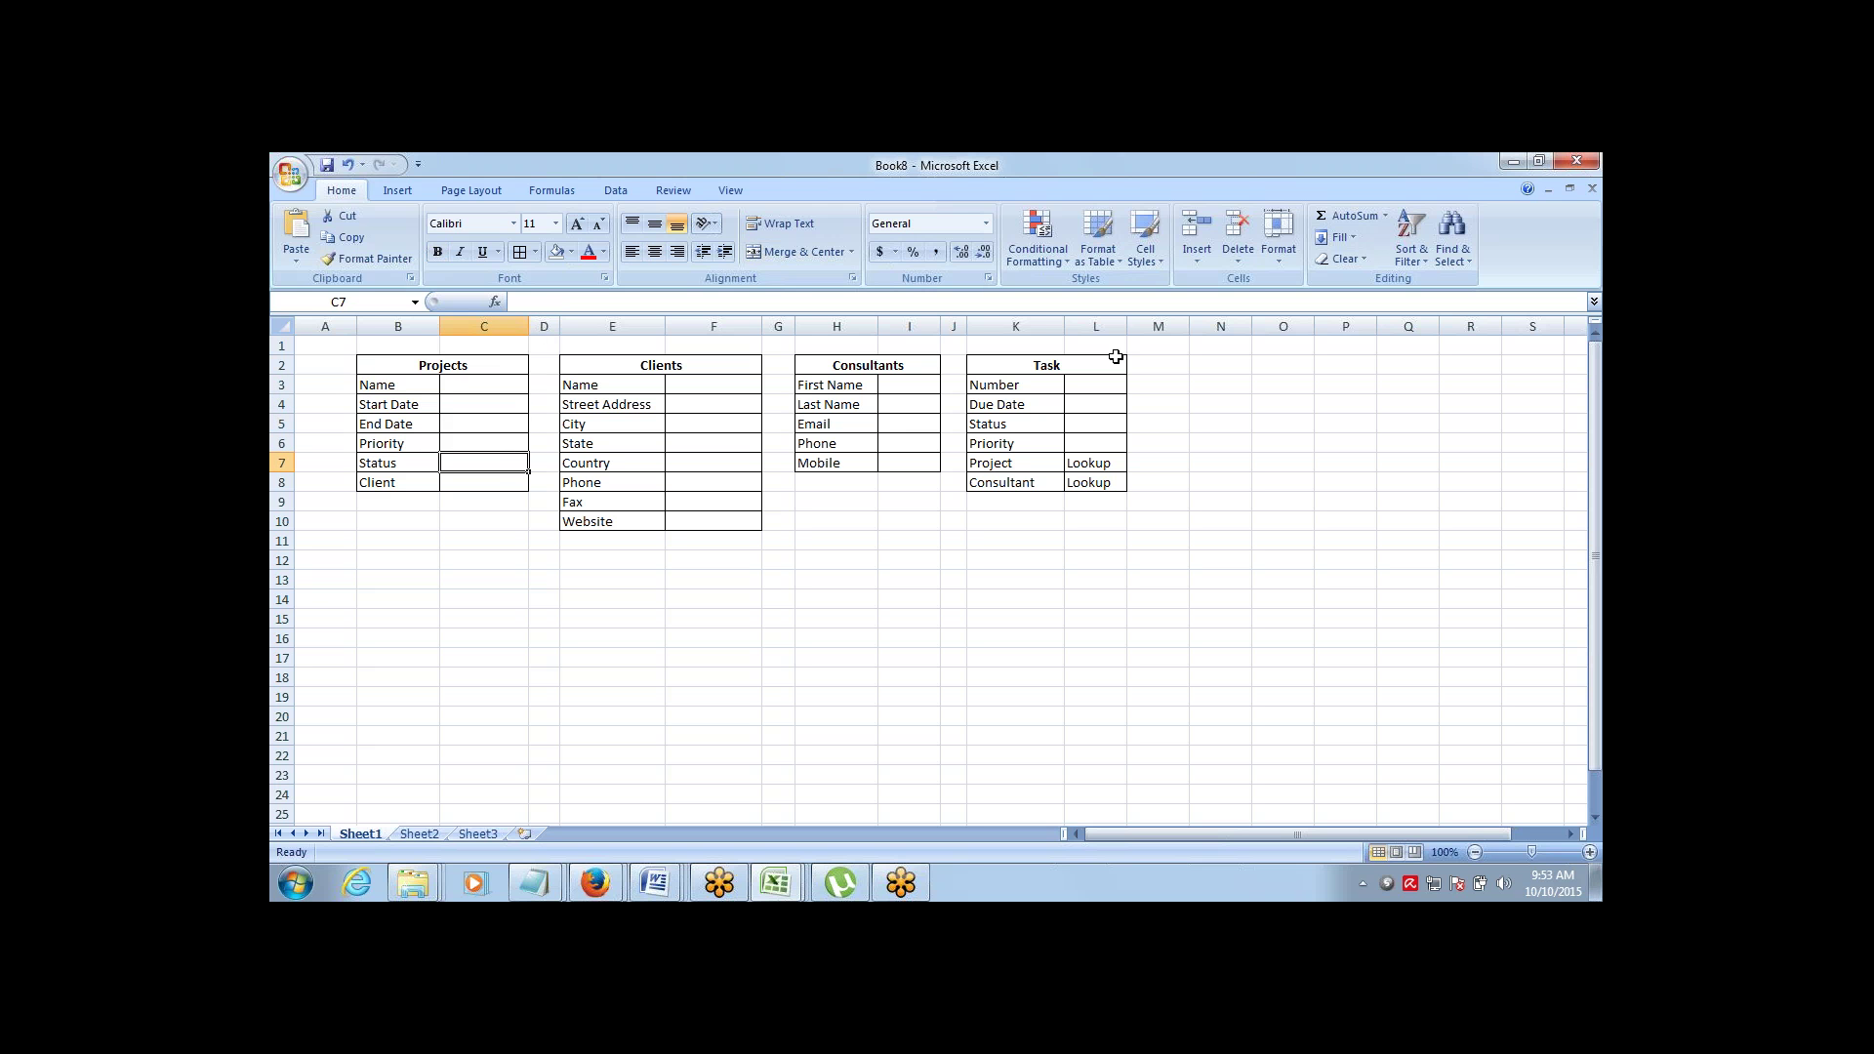
In the Projects table, enter Text as the type for Name and Date for Start Date and End Date in cells C3 to C5
key("Up")
key("Up")
key("Up")
key("Up")
type("T")
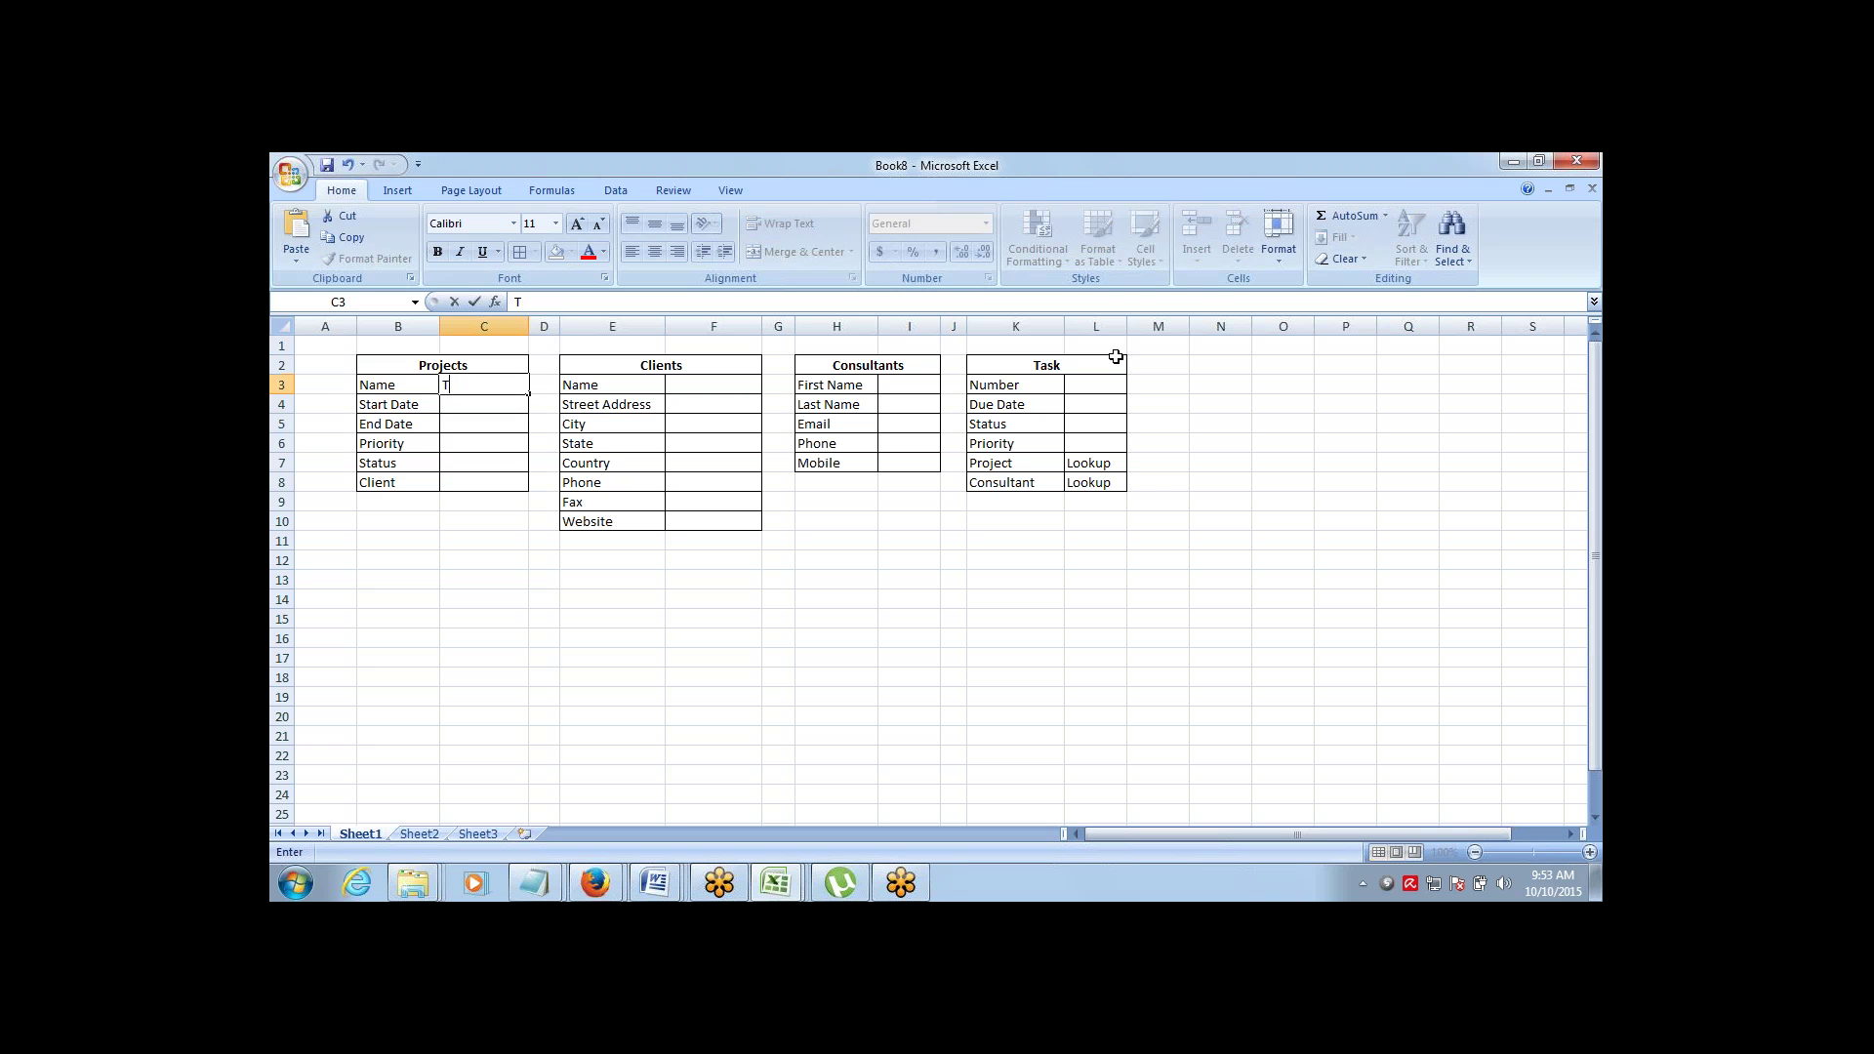
type("ex")
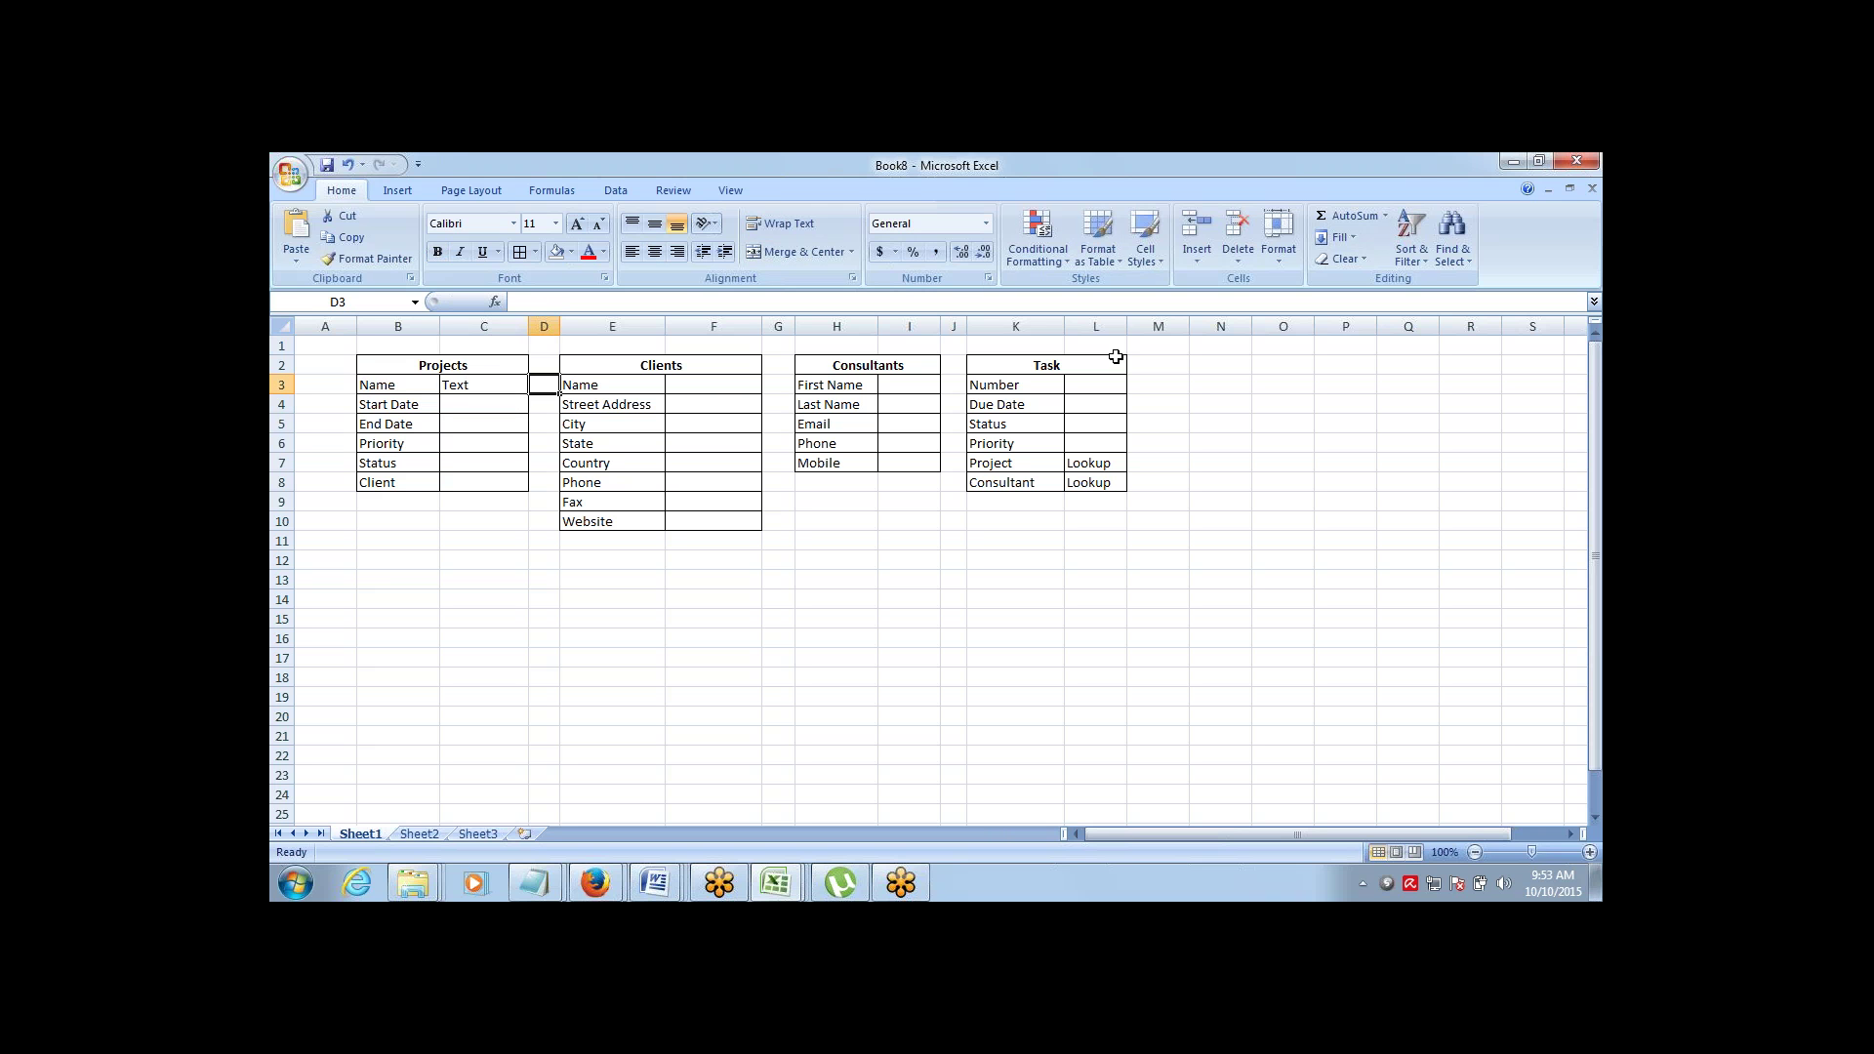
type("t")
key("Return")
type("Date")
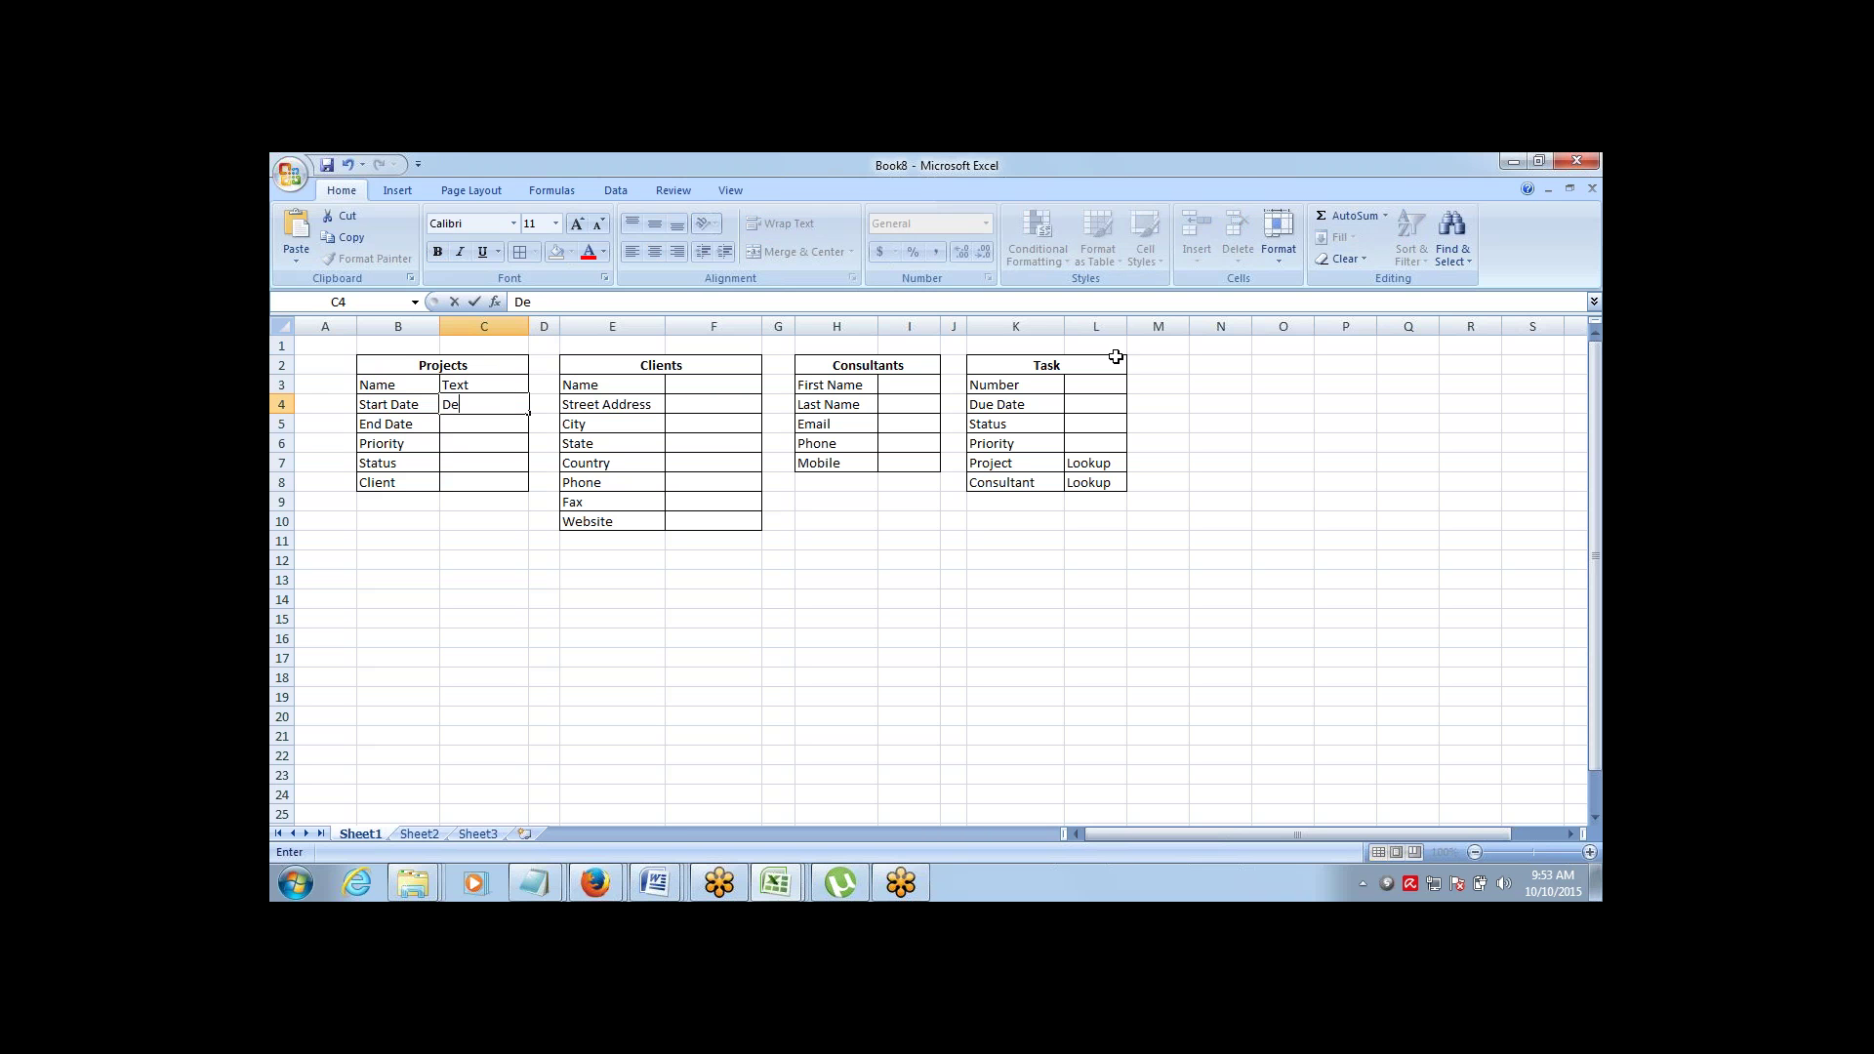
key("Tab")
key("Return")
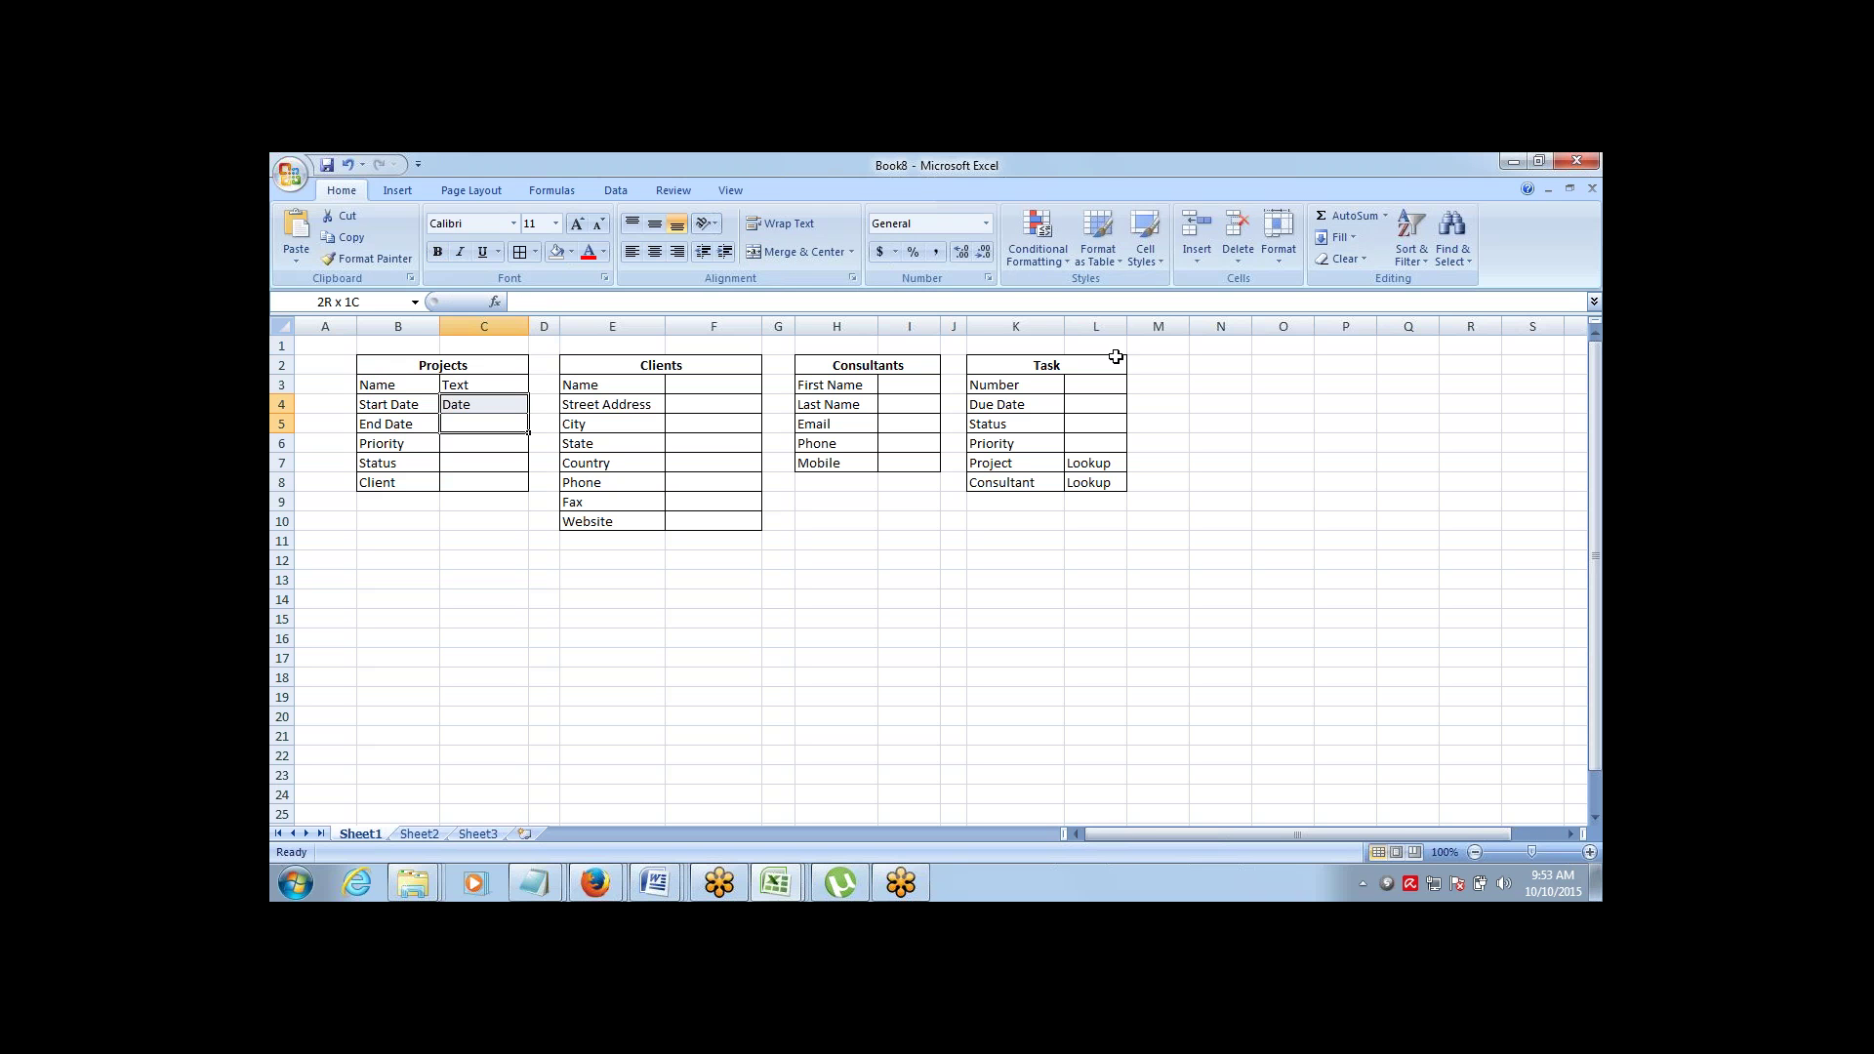
type("Date")
key("Return")
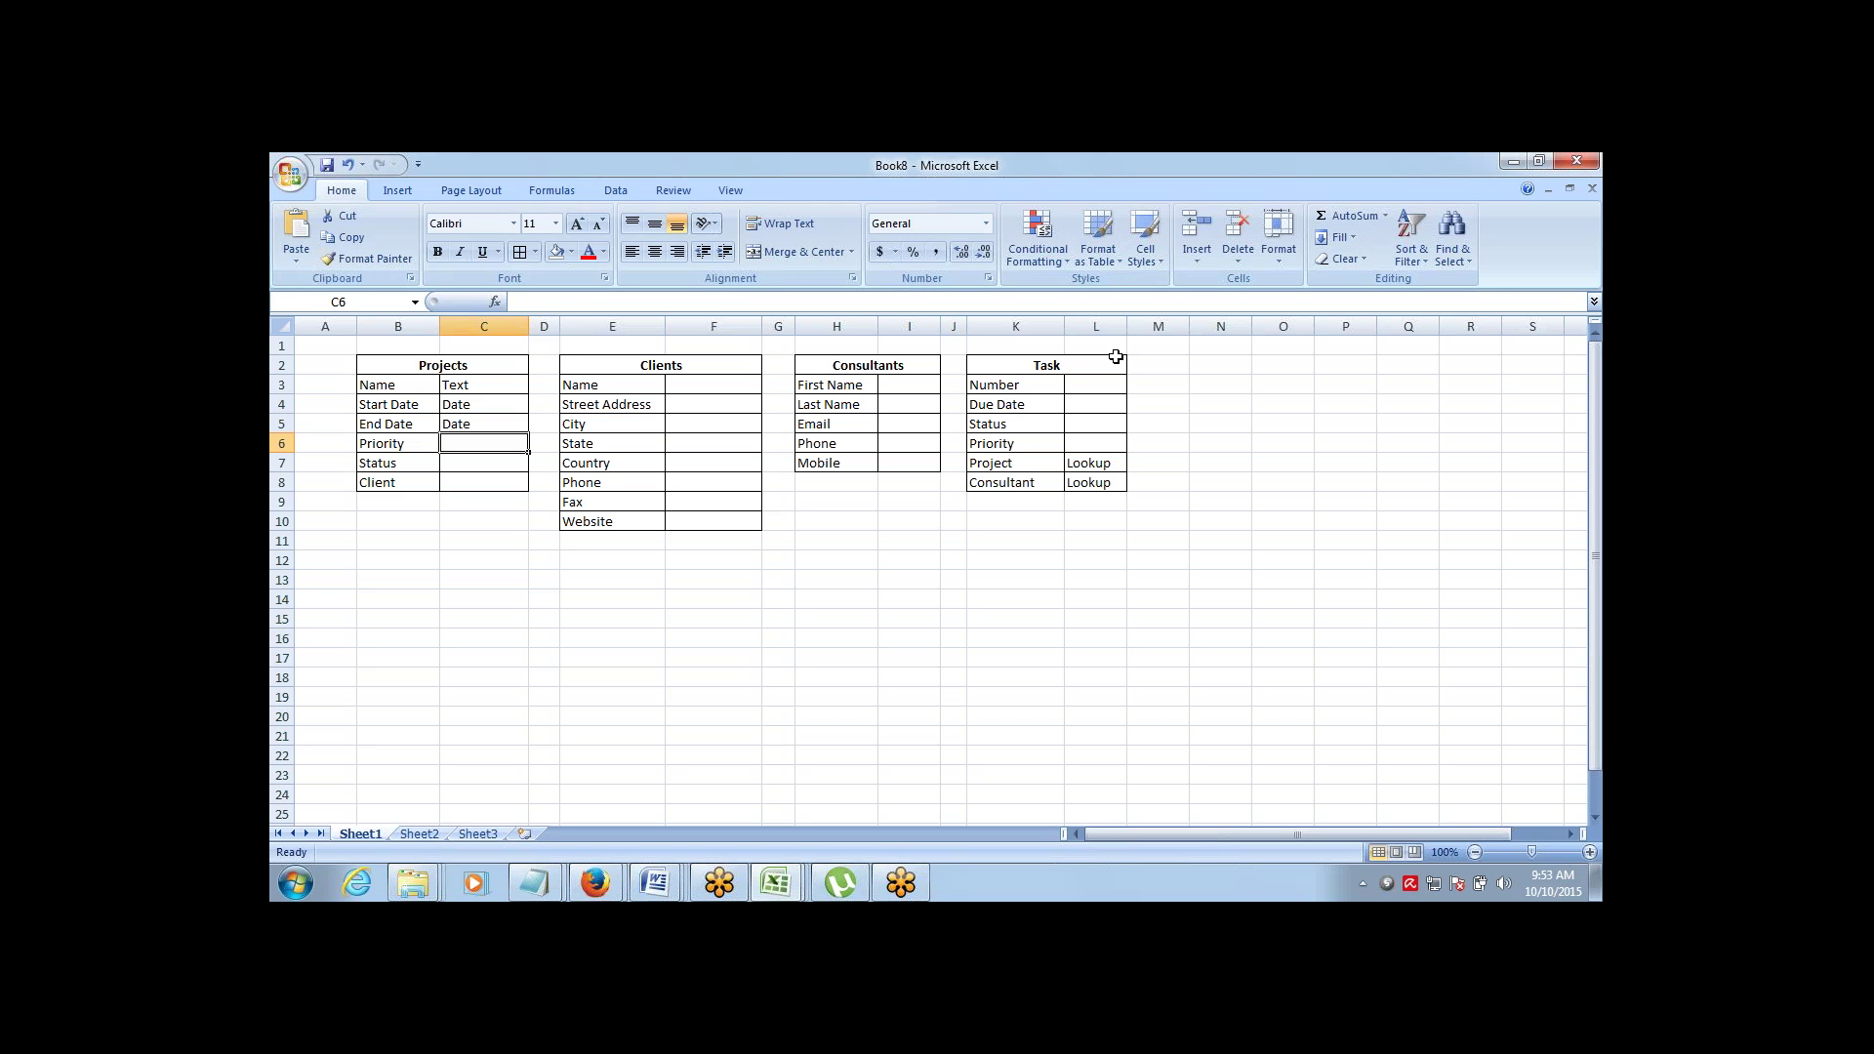
Enter Picklist as the type for the Projects table's Priority and Status fields in cells C6 and C7
type("Pi")
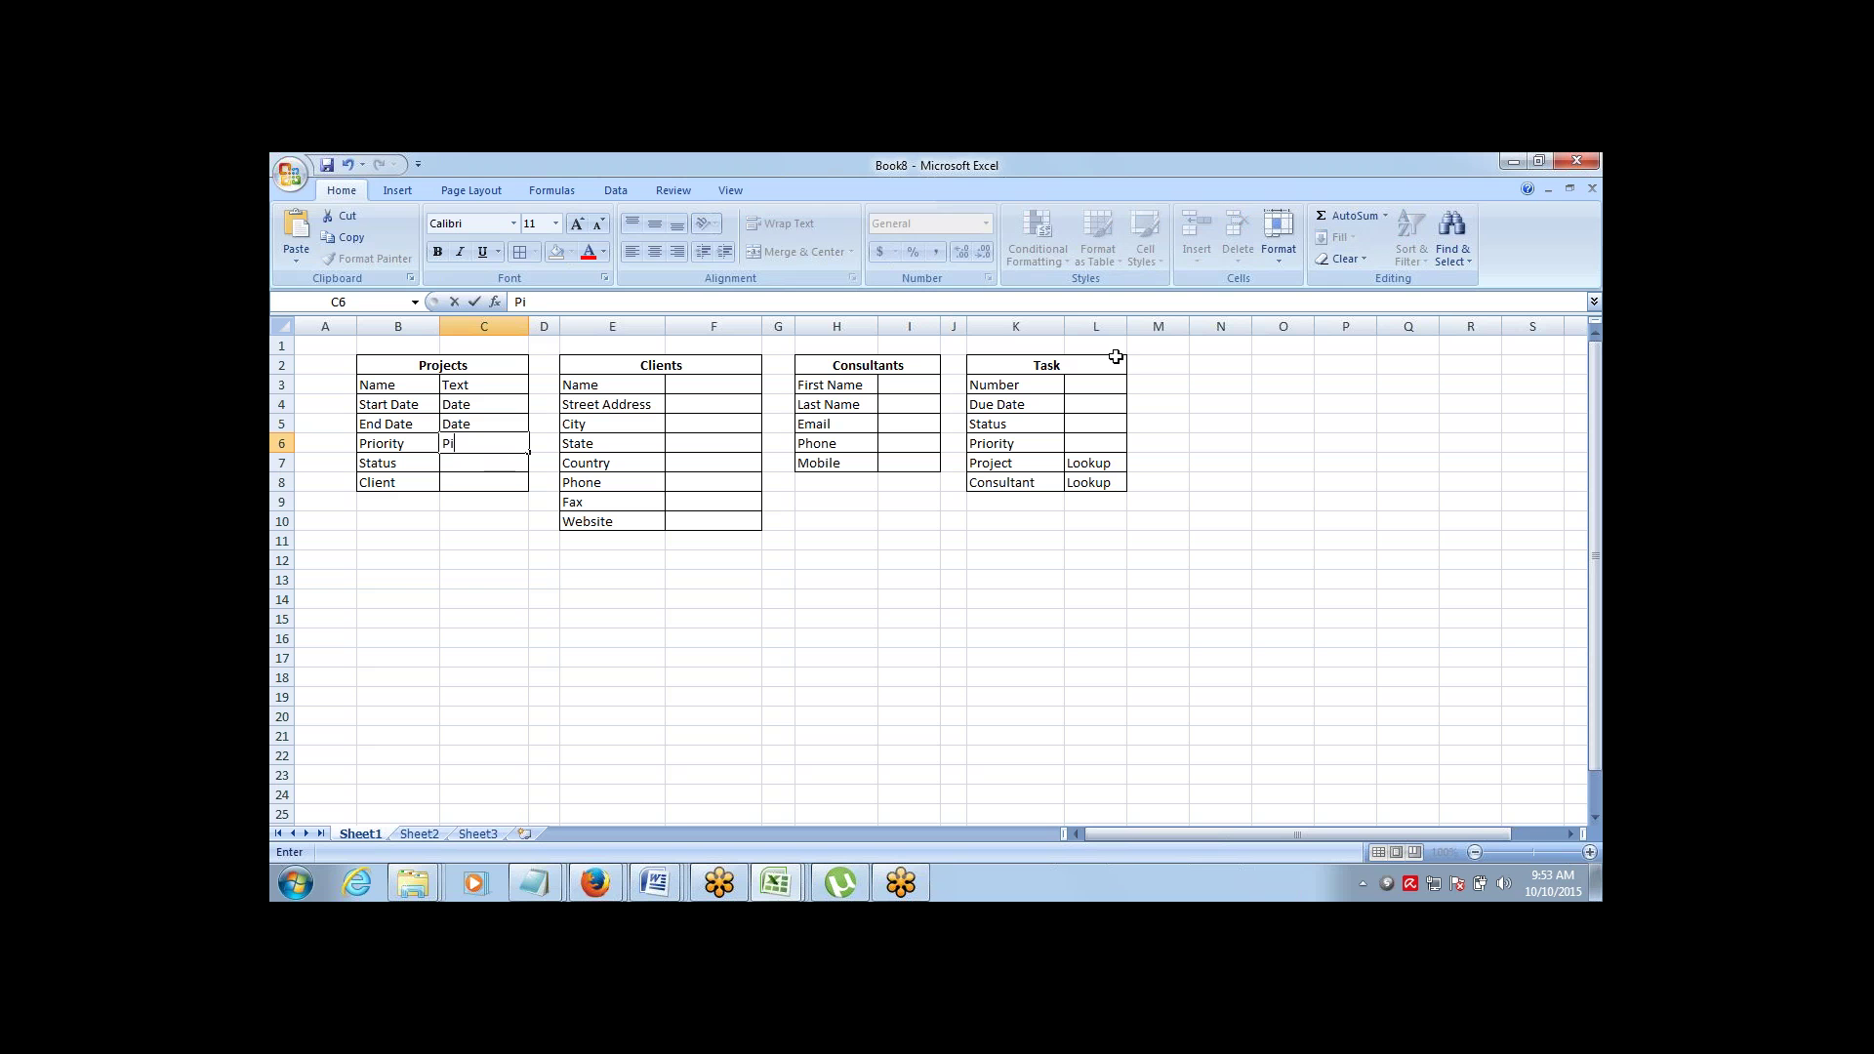
type("cklist")
key("Return")
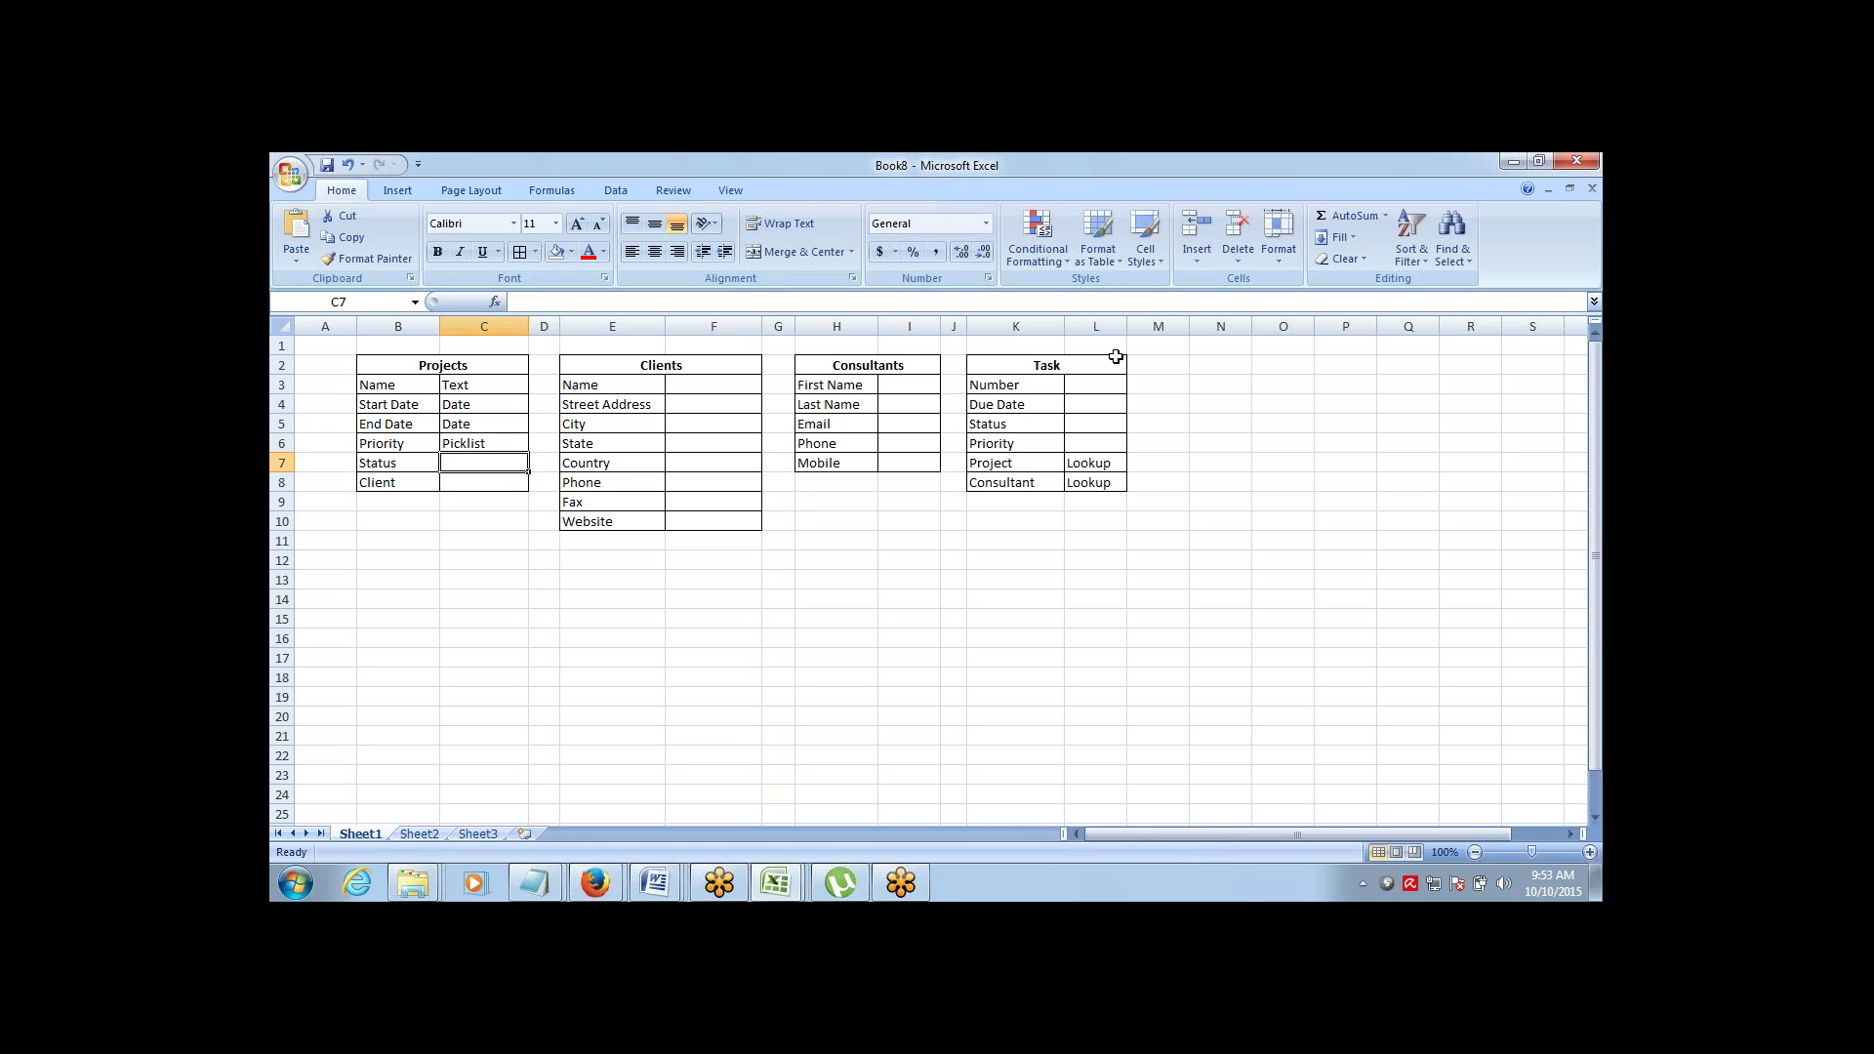
key("shift+Up")
key("ctrl+d")
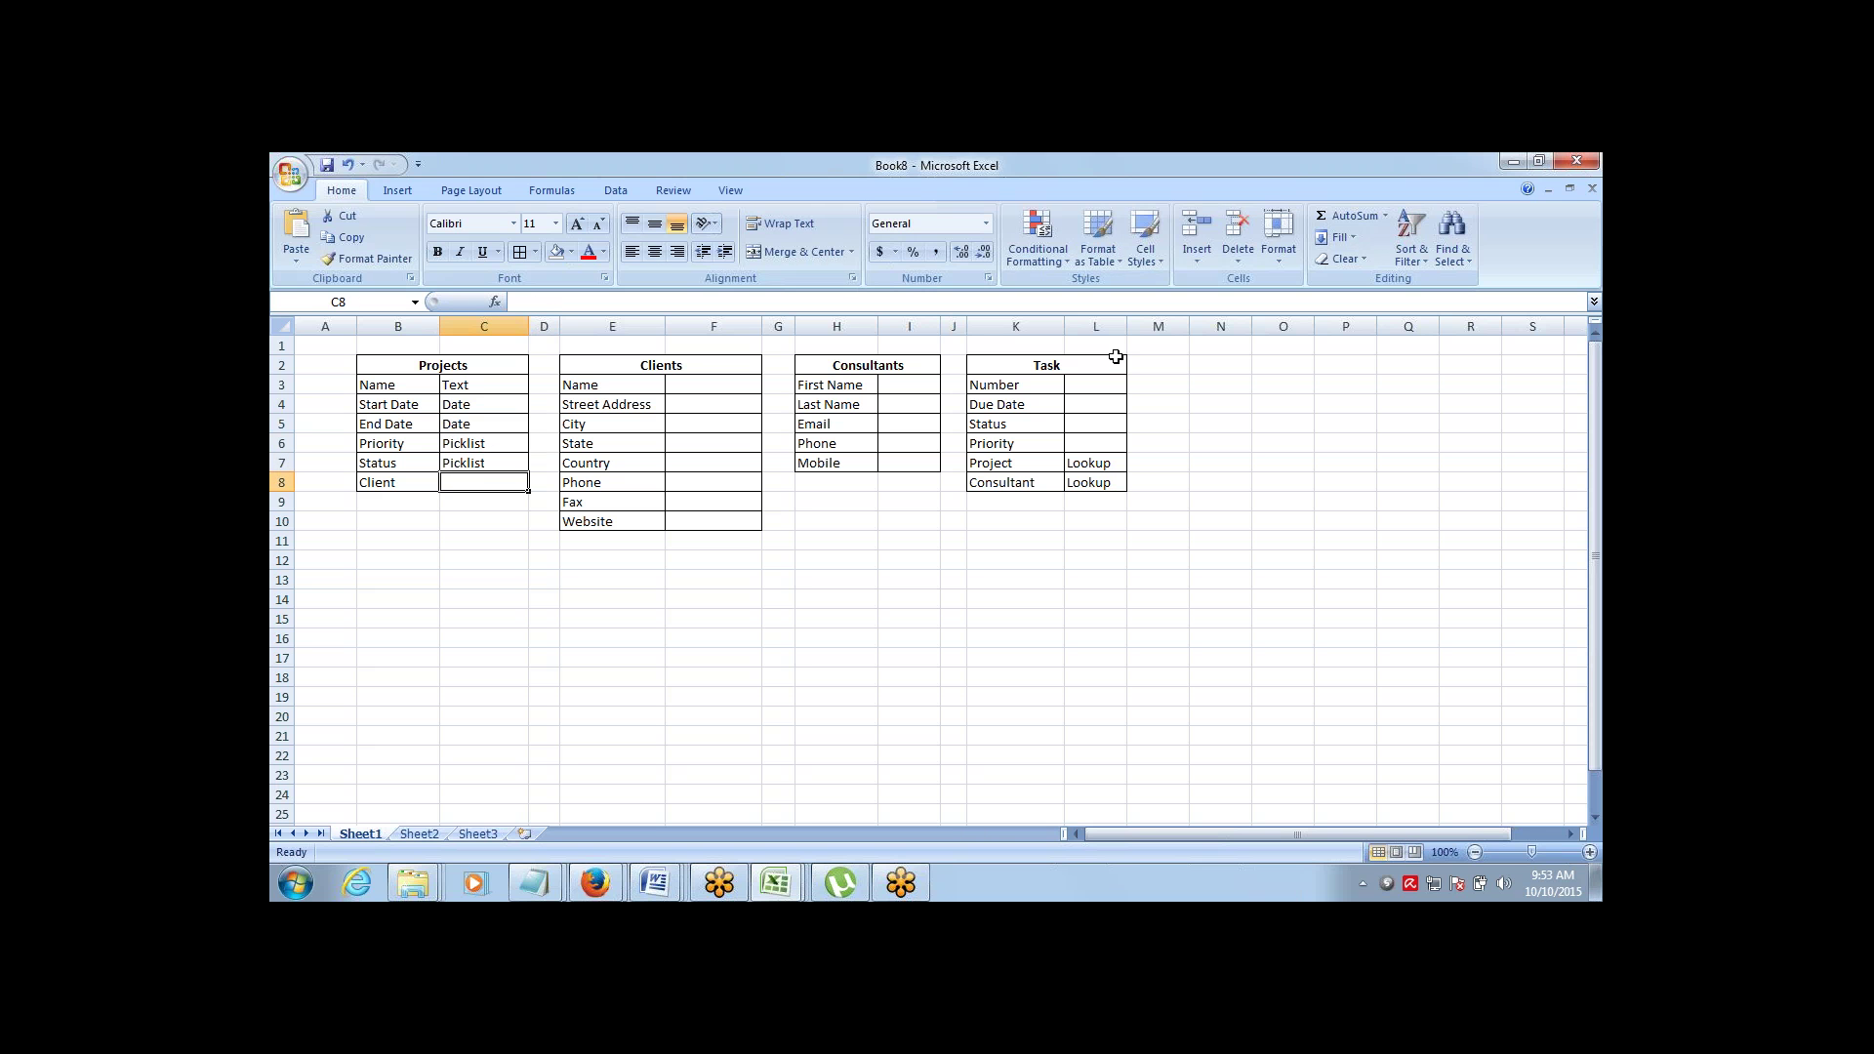
Enter Lookup as the type for the Projects table's Client field in cell C8
key("Down")
type("Lookup")
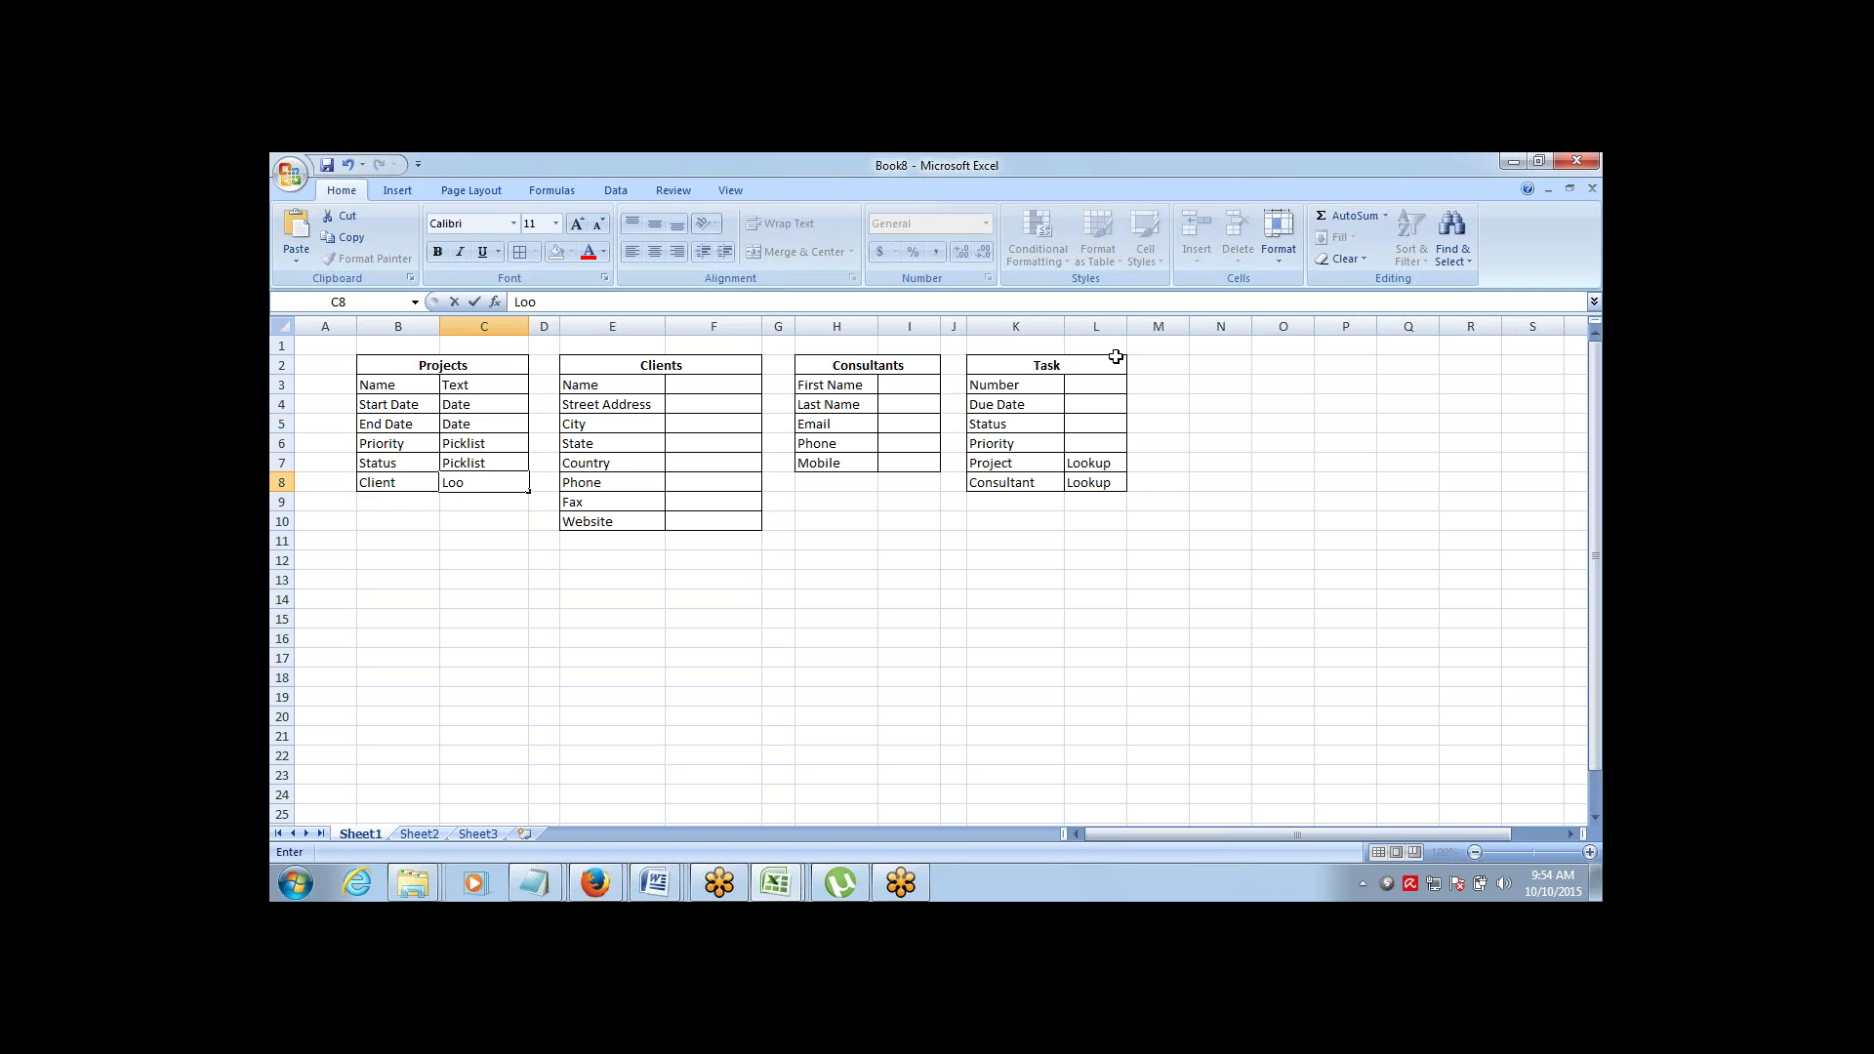
key("Right")
key("Right")
key("Right")
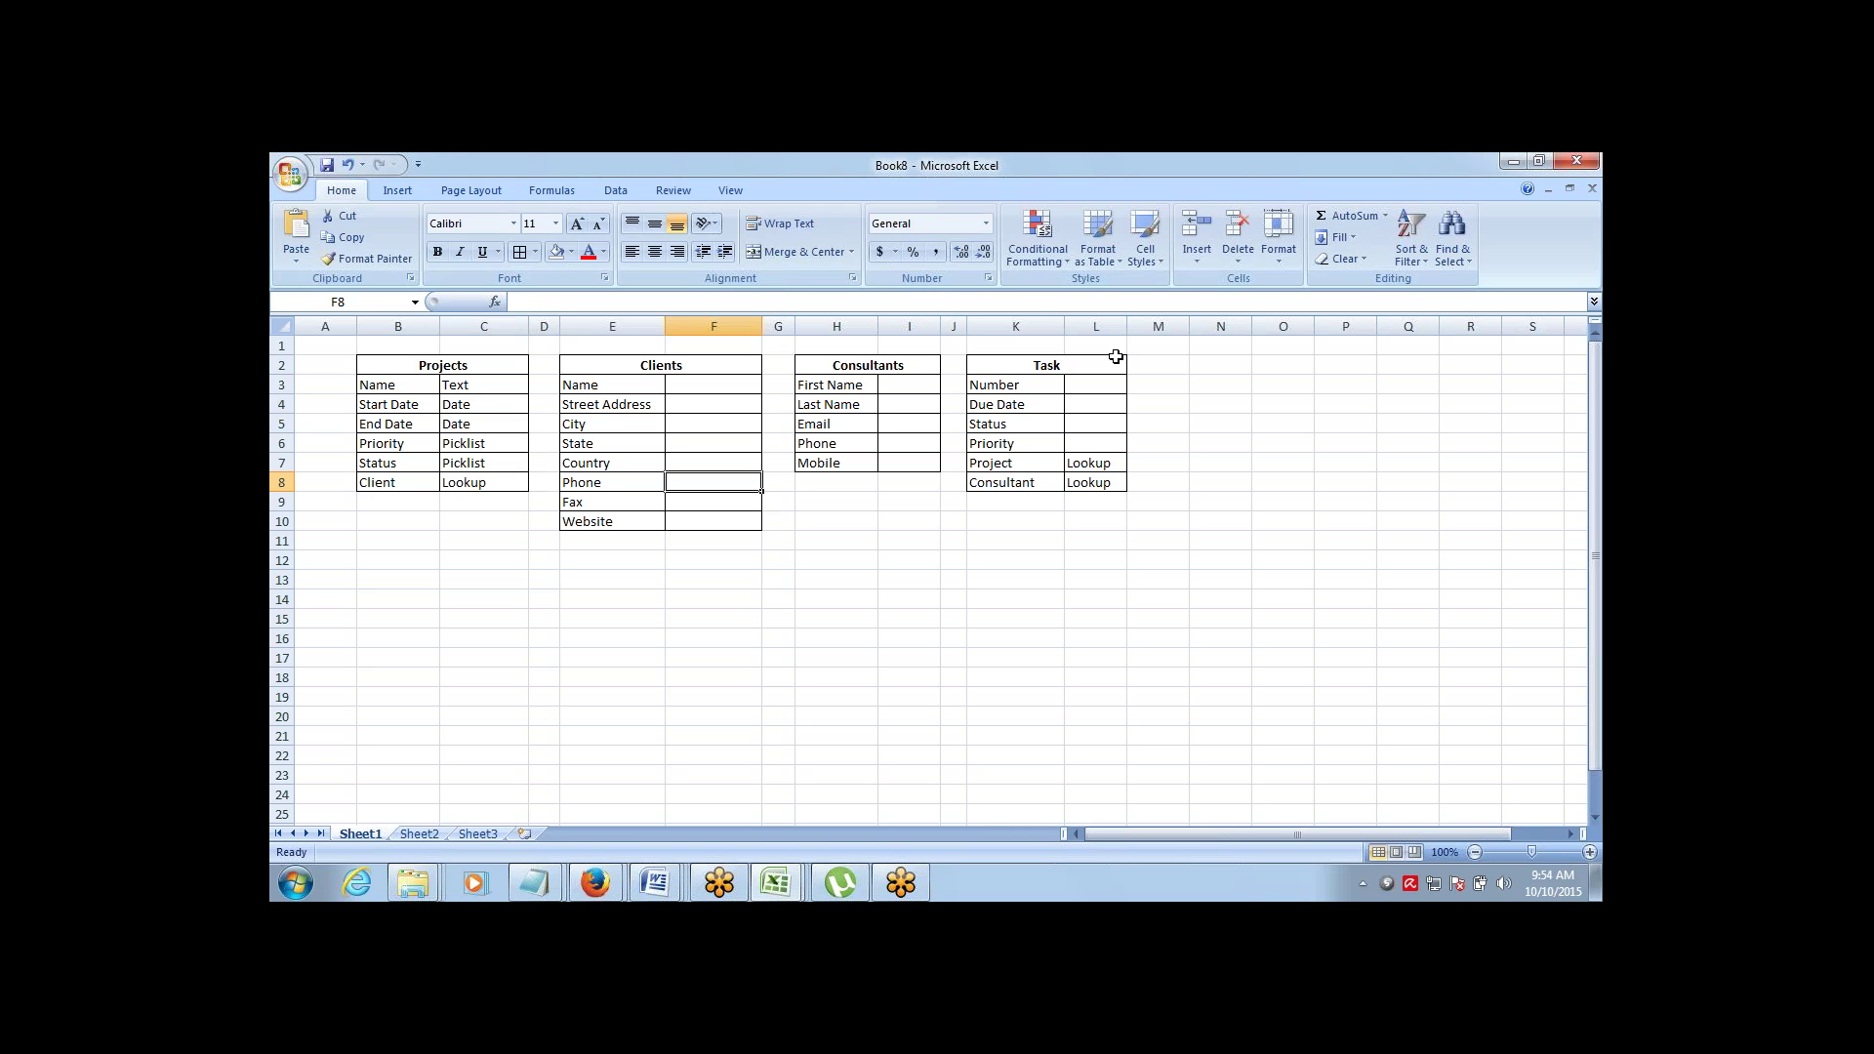
Enter Text as the type for the Clients table's Name and Street Address fields in cells F3 and F4
key("Up")
key("Up")
key("Up")
key("Up")
key("Up")
type("text")
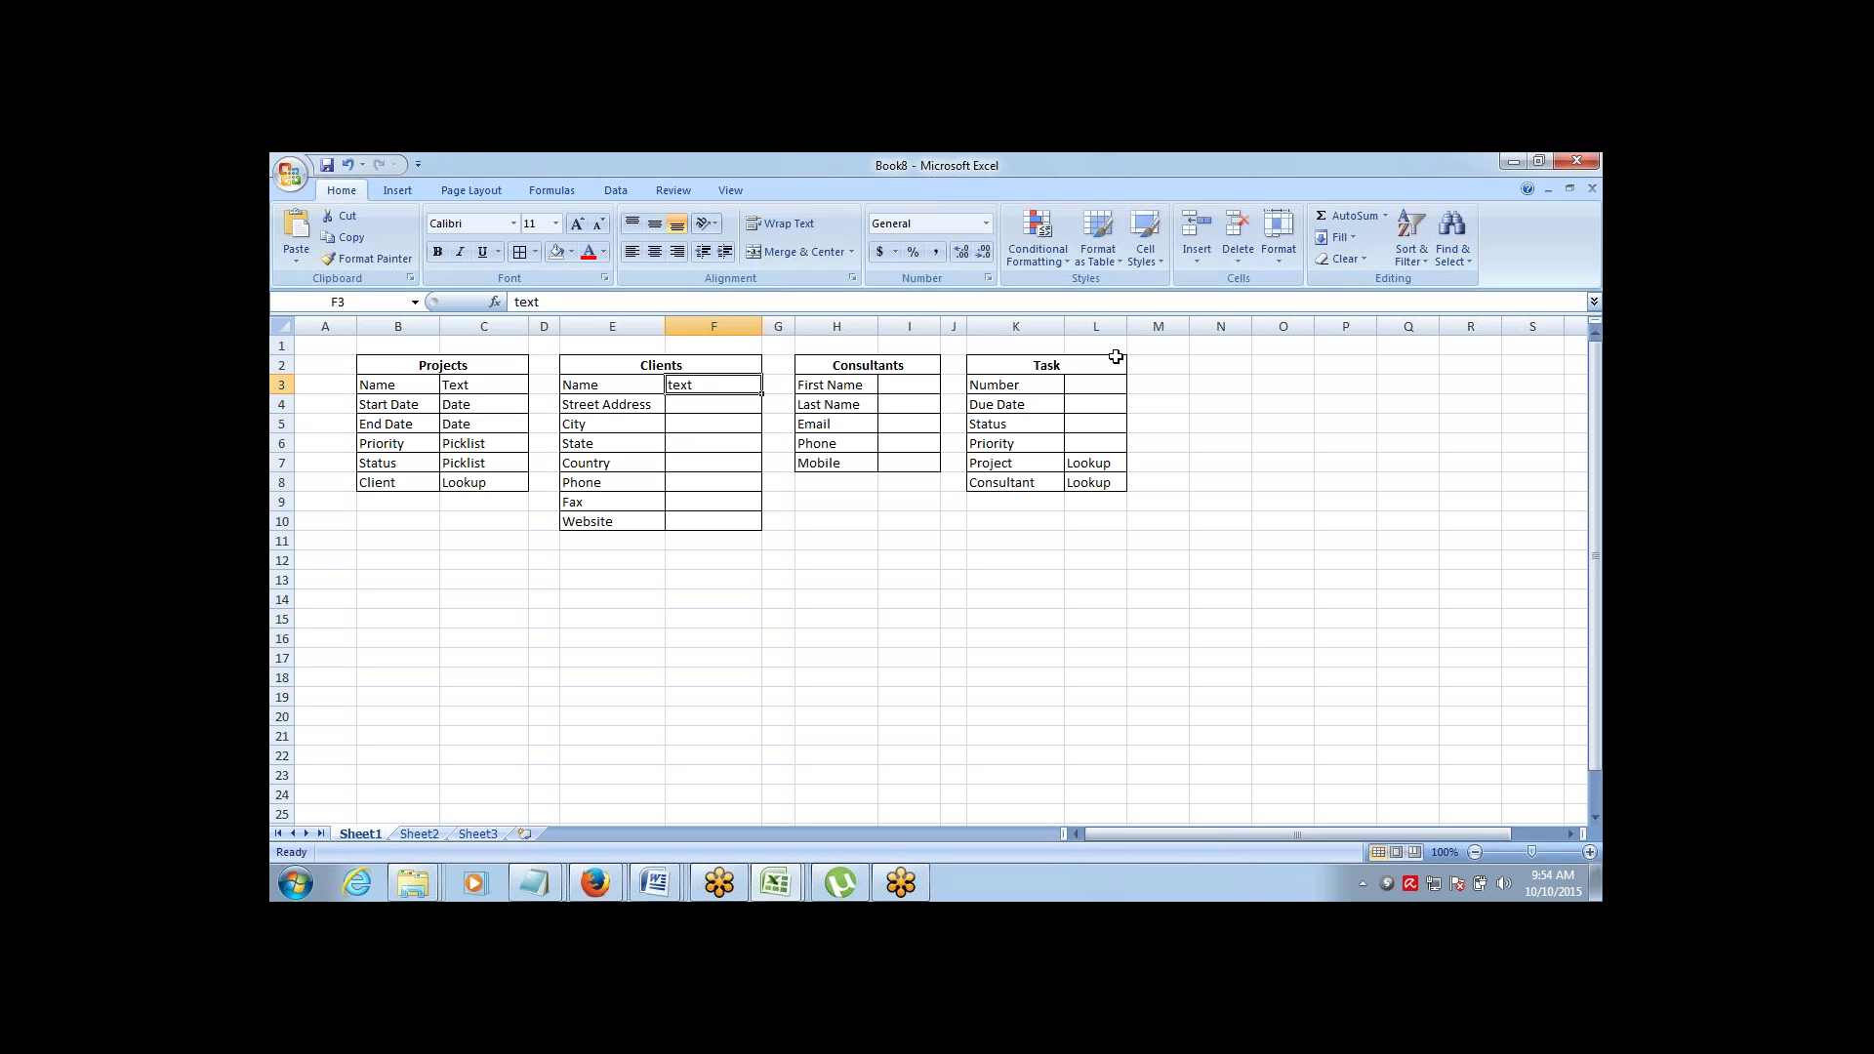
key("F2")
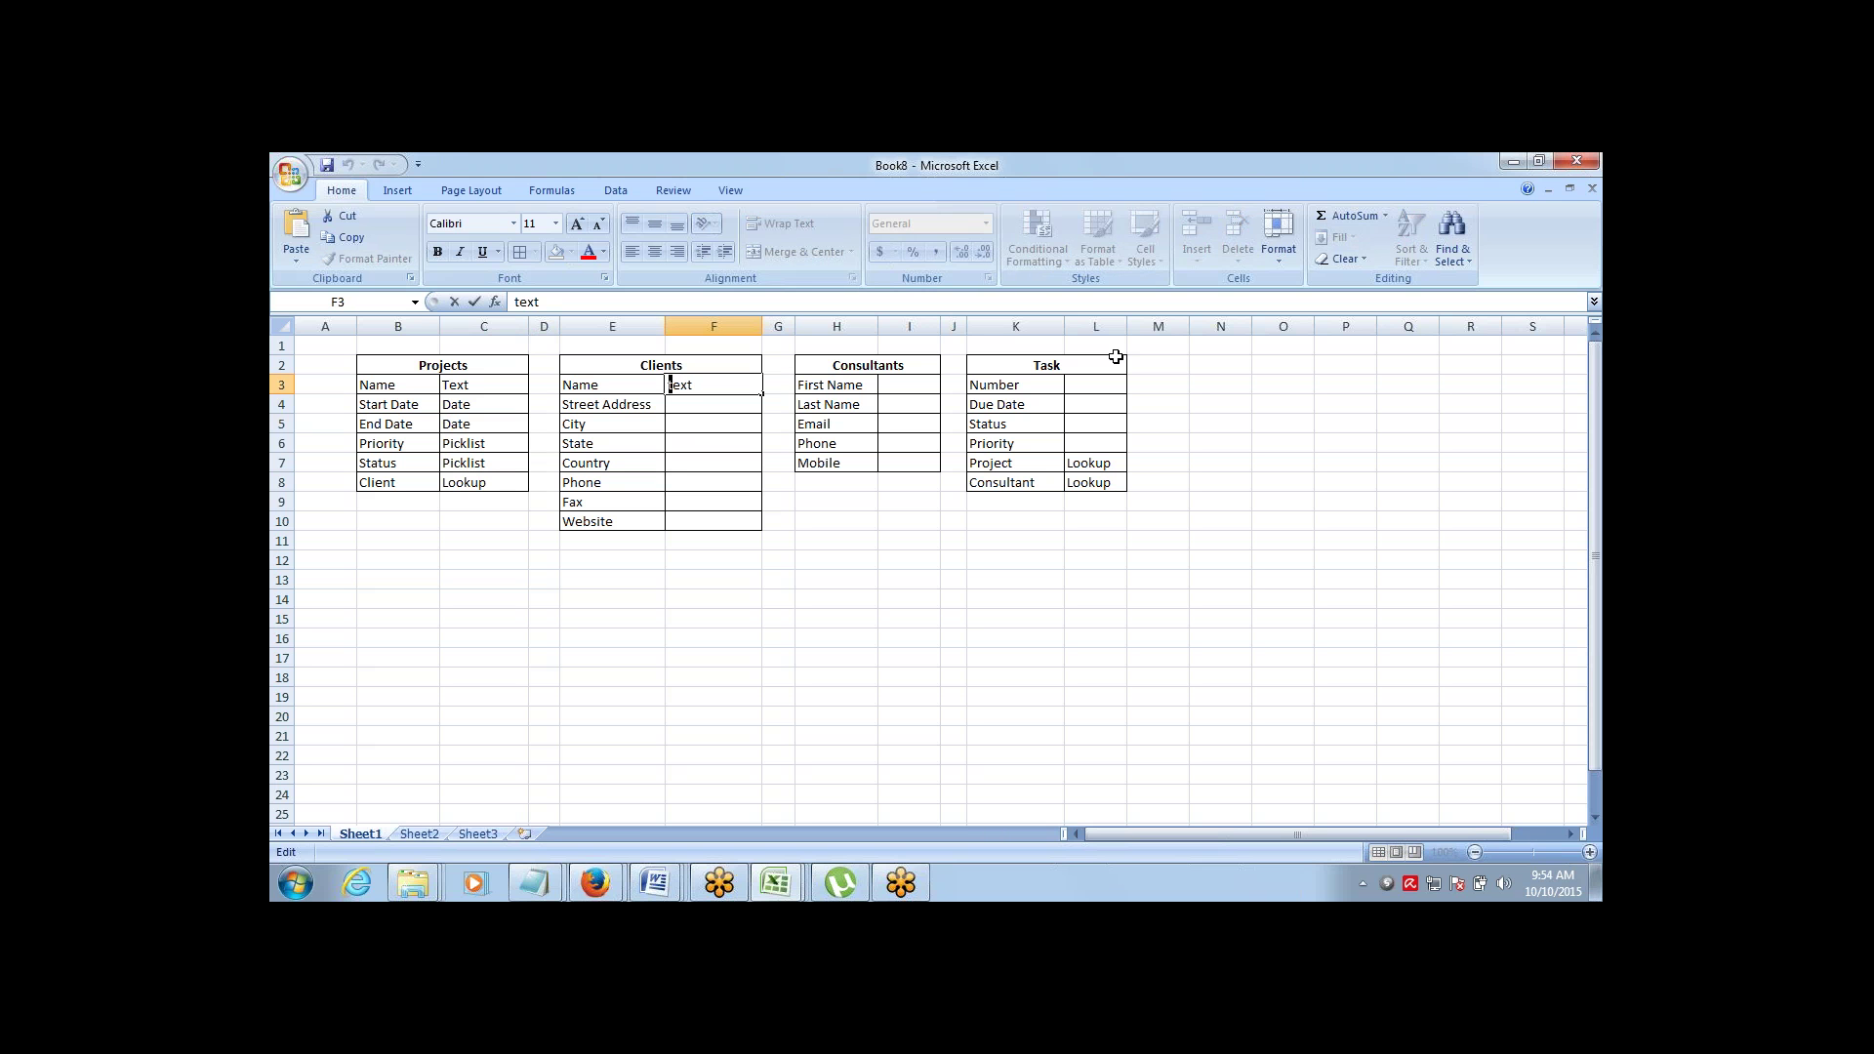
key("Delete")
type("Tex")
key("Return")
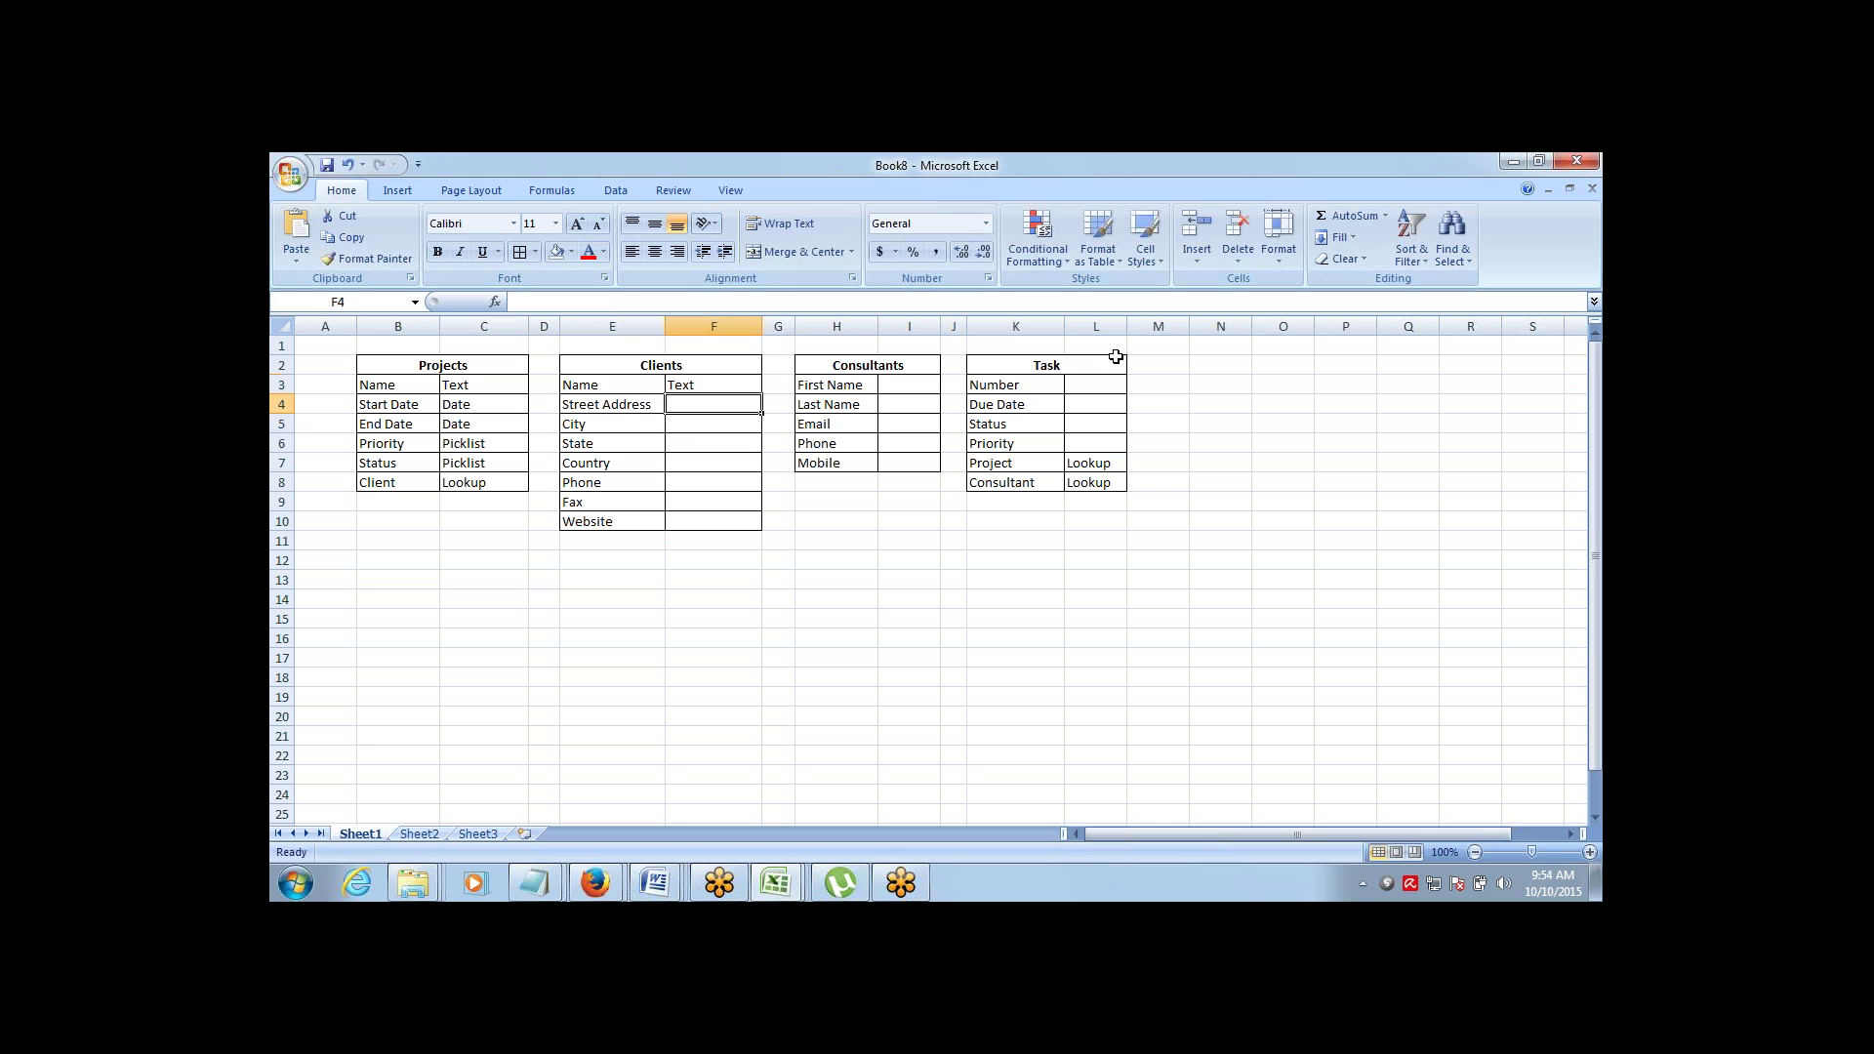
key("shift+Up")
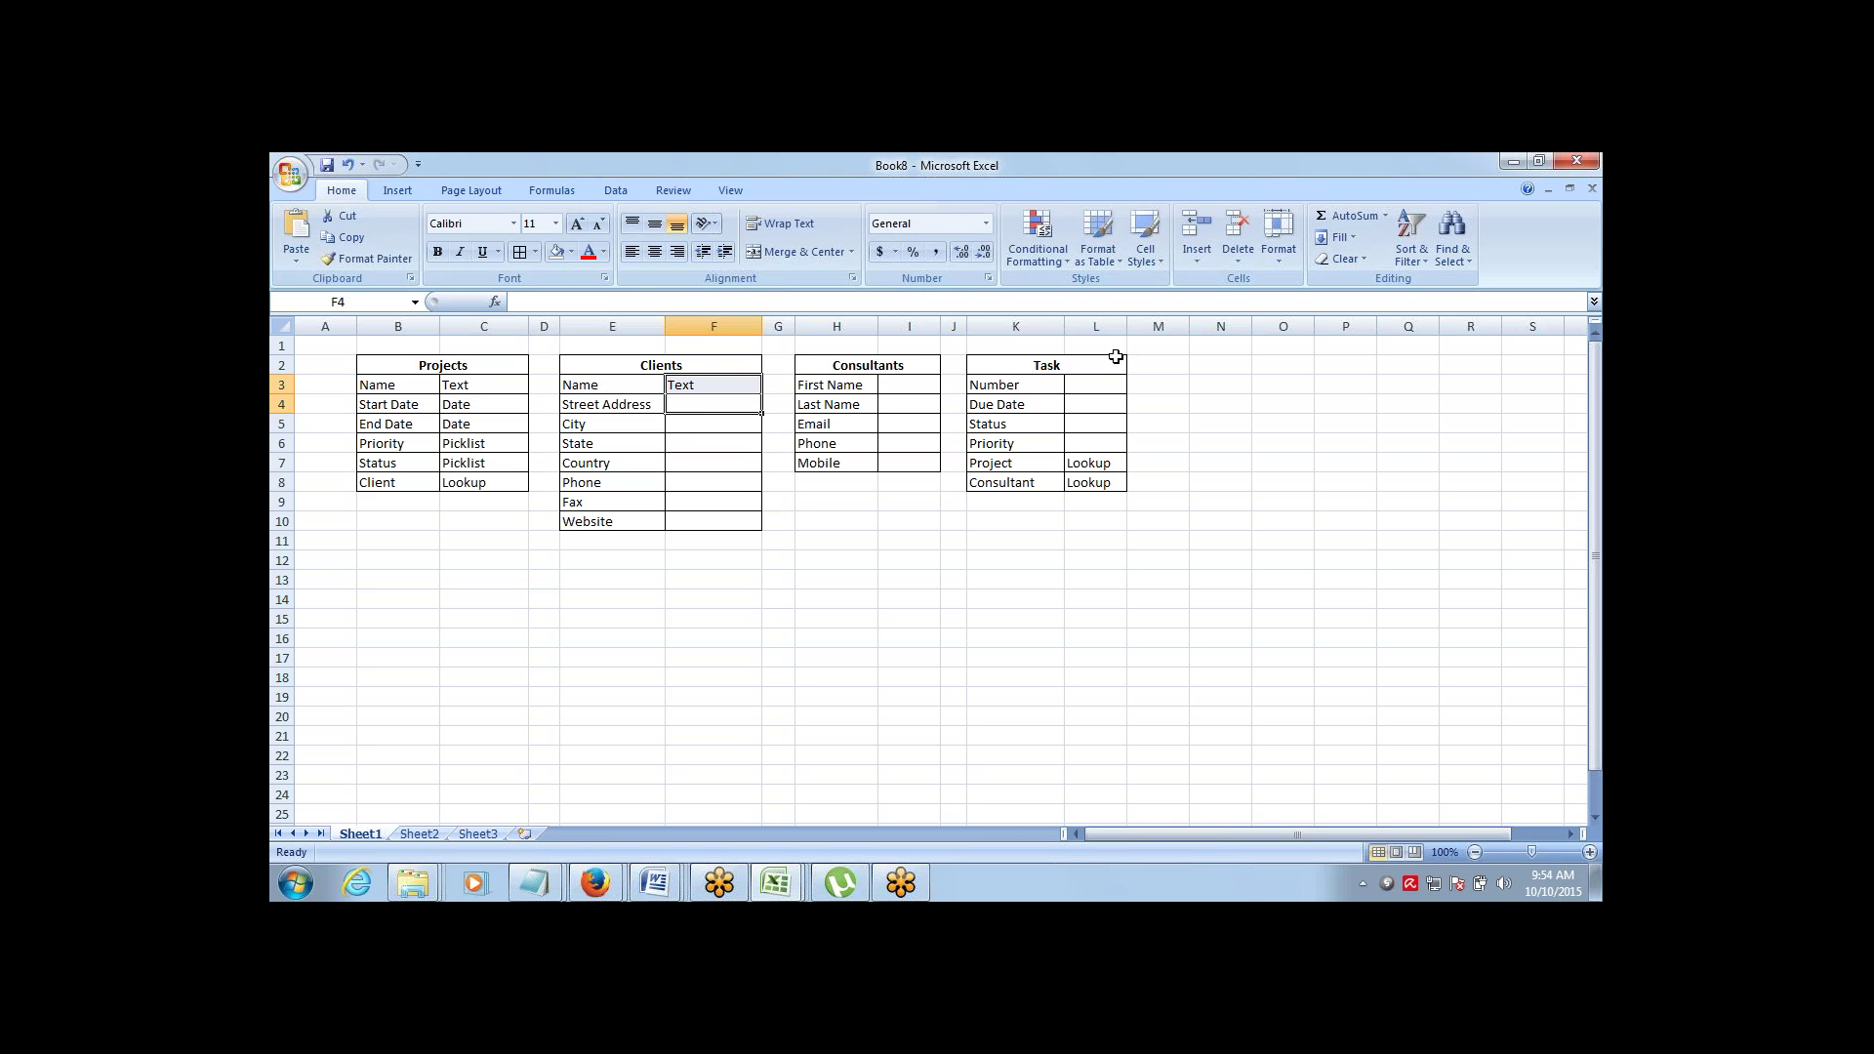
key("ctrl+d")
Enter Picklist as the type for the Clients table's City, State and Country fields in cells F5 to F7
key("Down")
type("Pi")
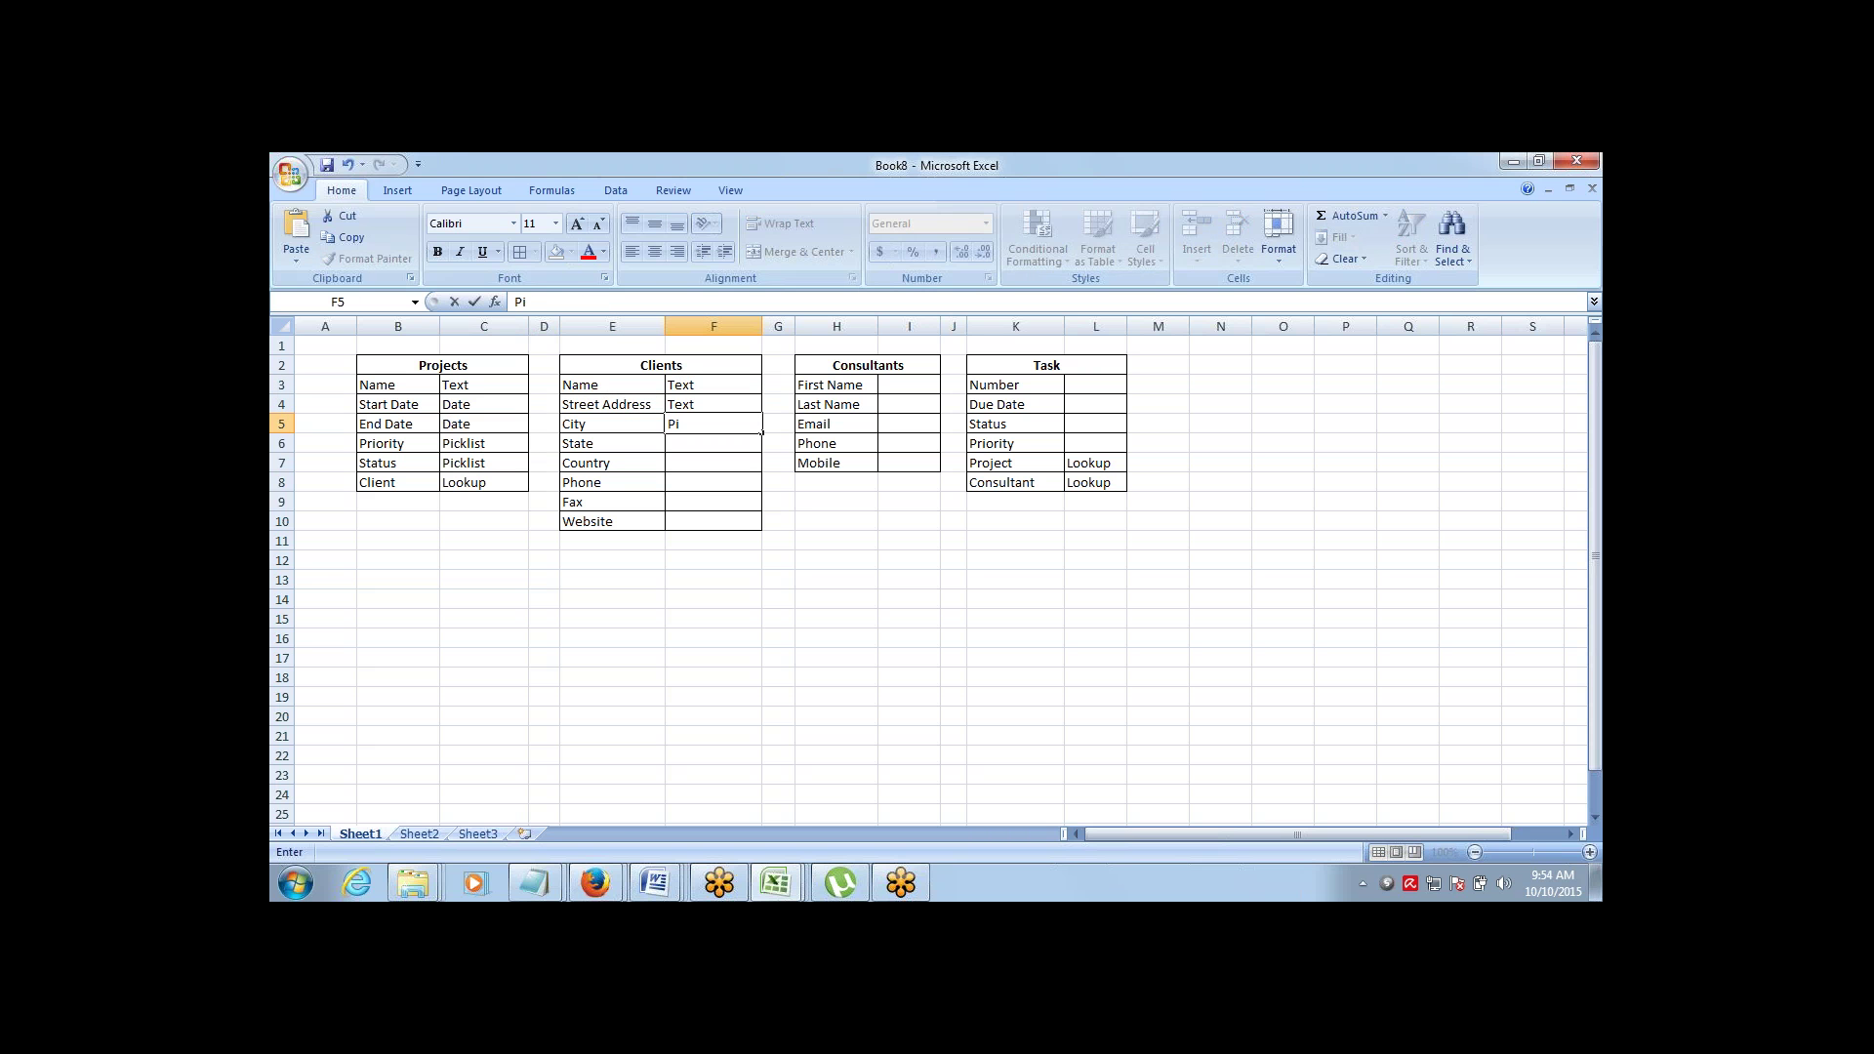
type("cklist")
key("Return")
key("shift+Up")
key("ctrl+d")
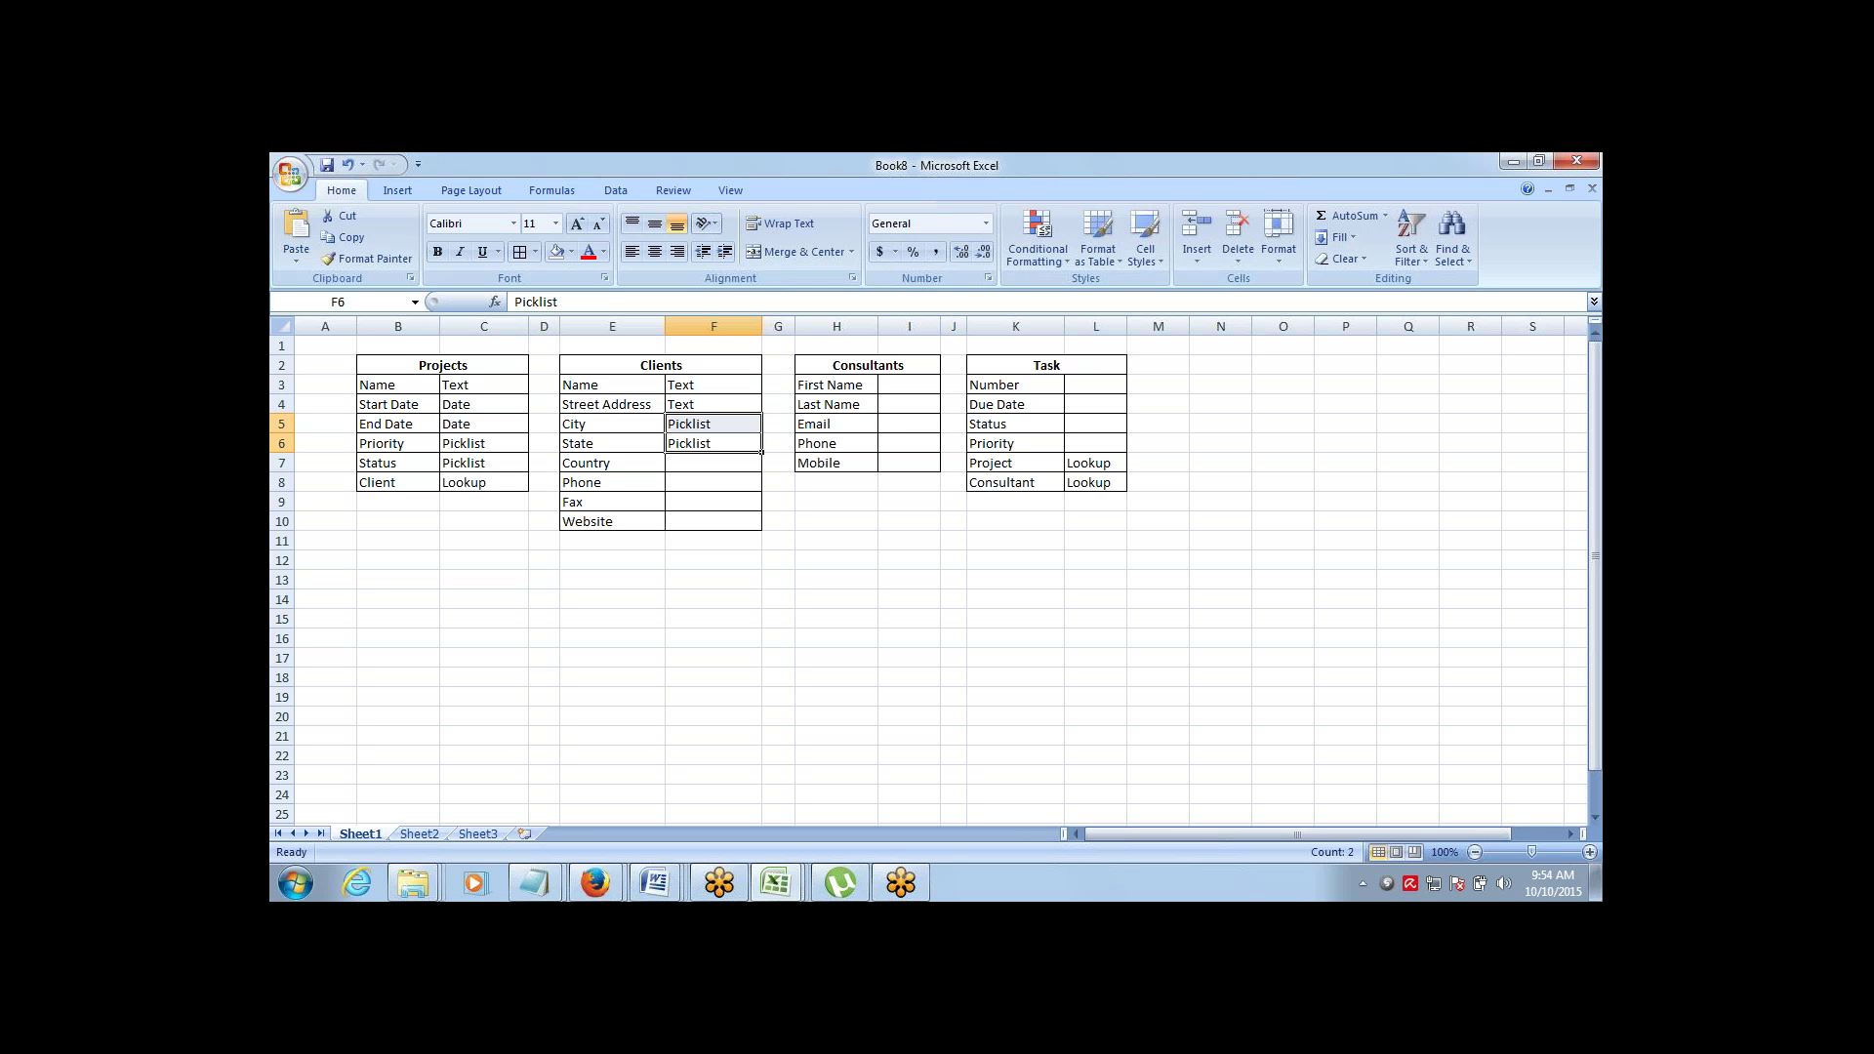
key("Down")
key("shift+Up")
key("ctrl+d")
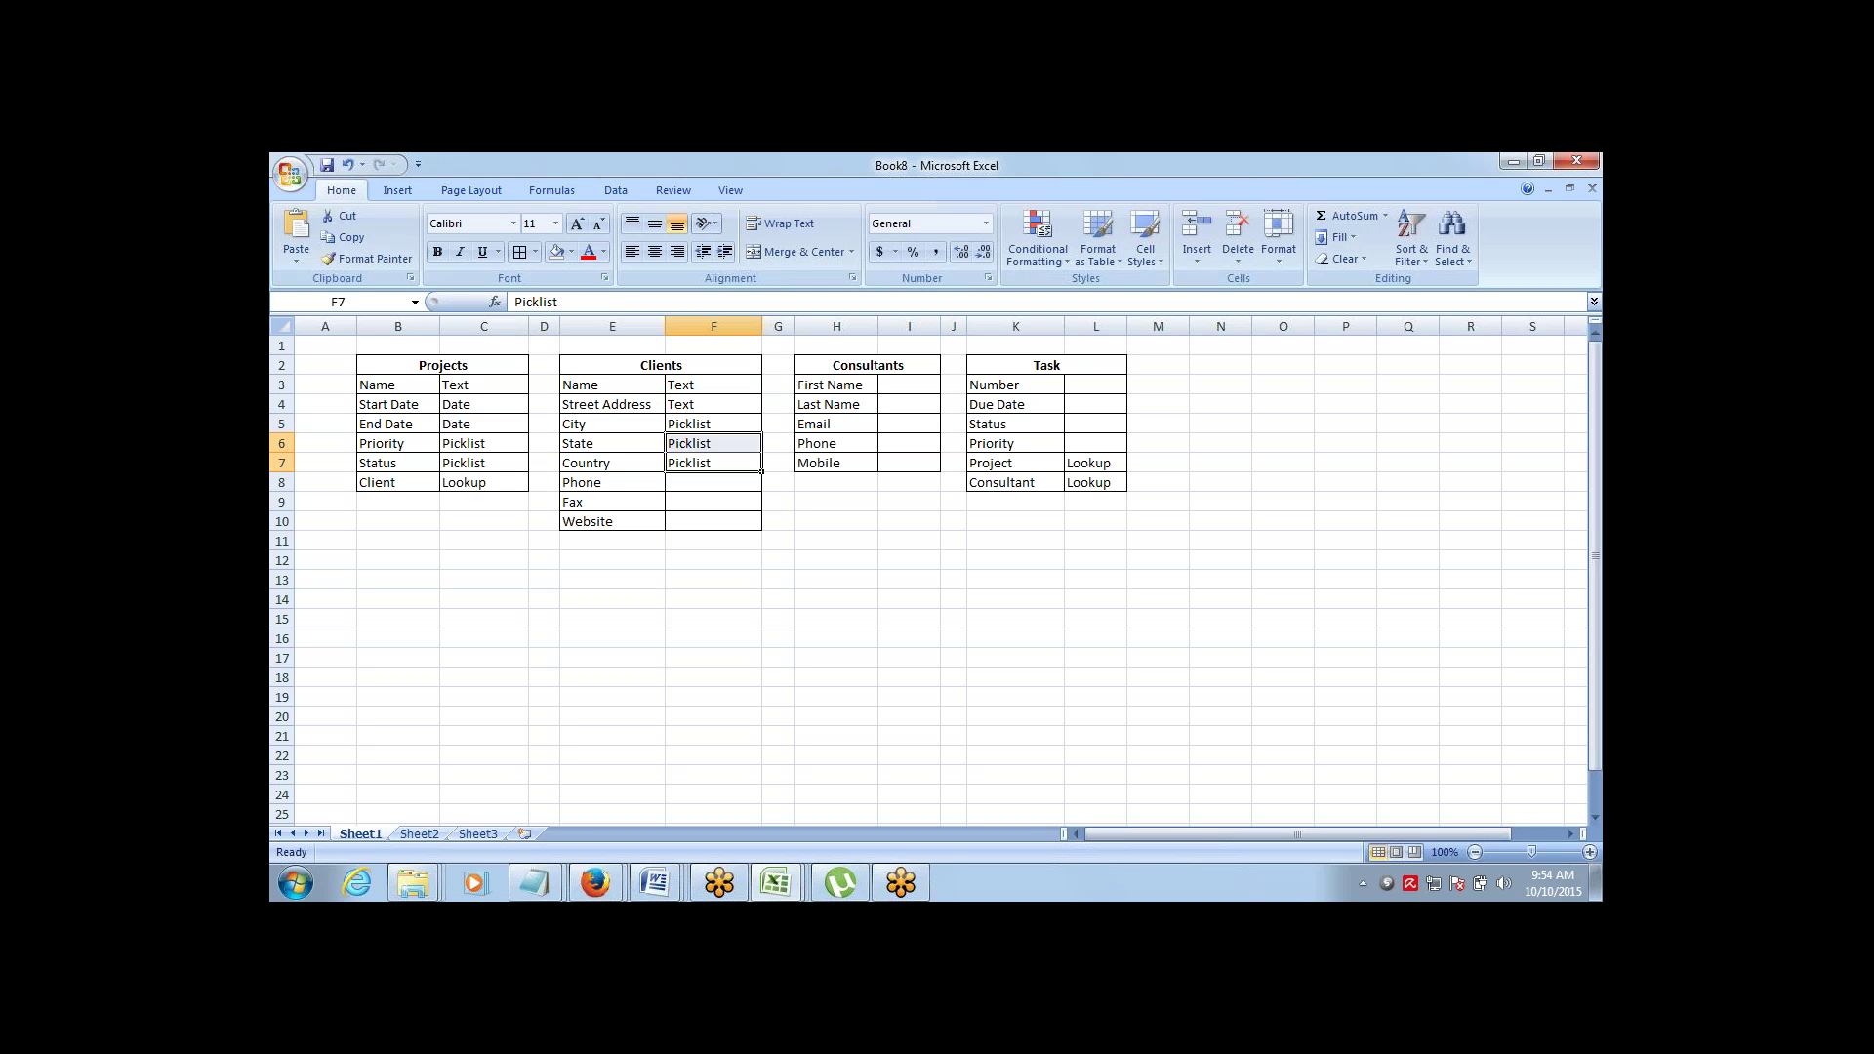
In the Clients table, enter Phone as the type for Phone and Fax and URL for Website in cells F8 to F10
key("Down")
type("Phone")
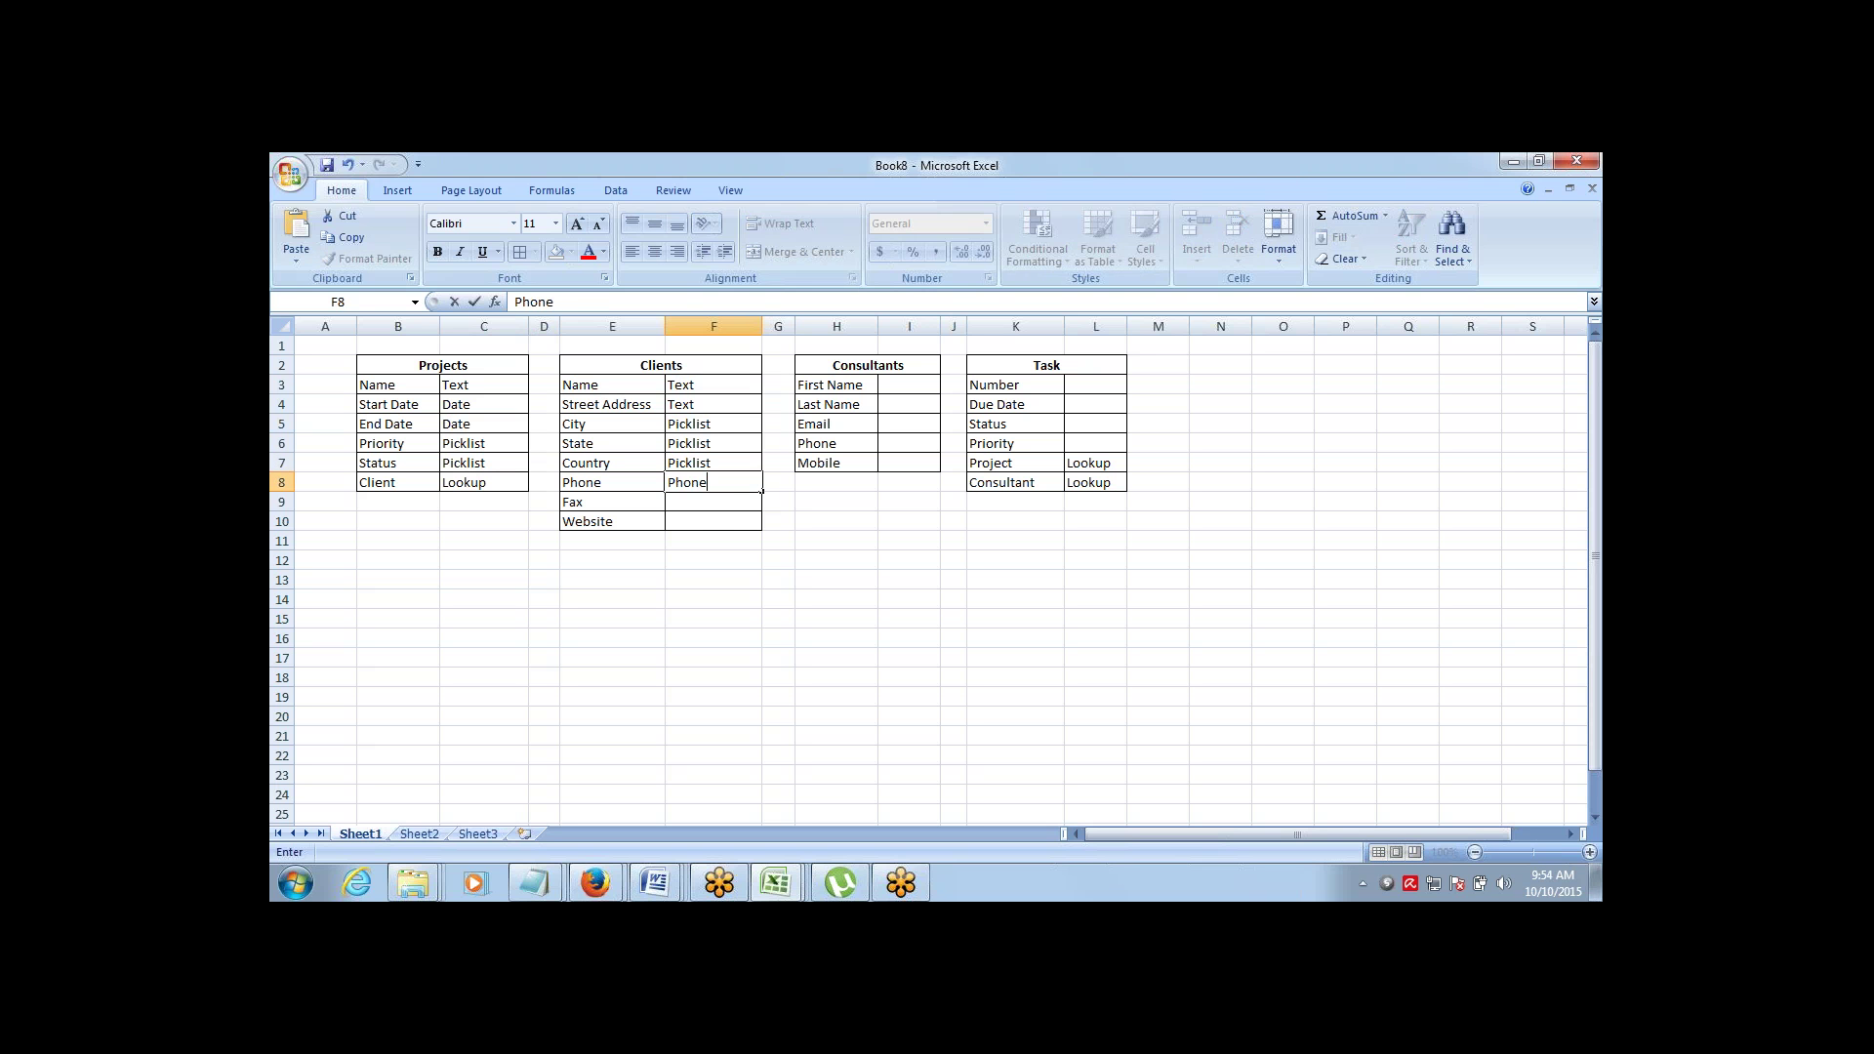
key("Return")
type("Phone")
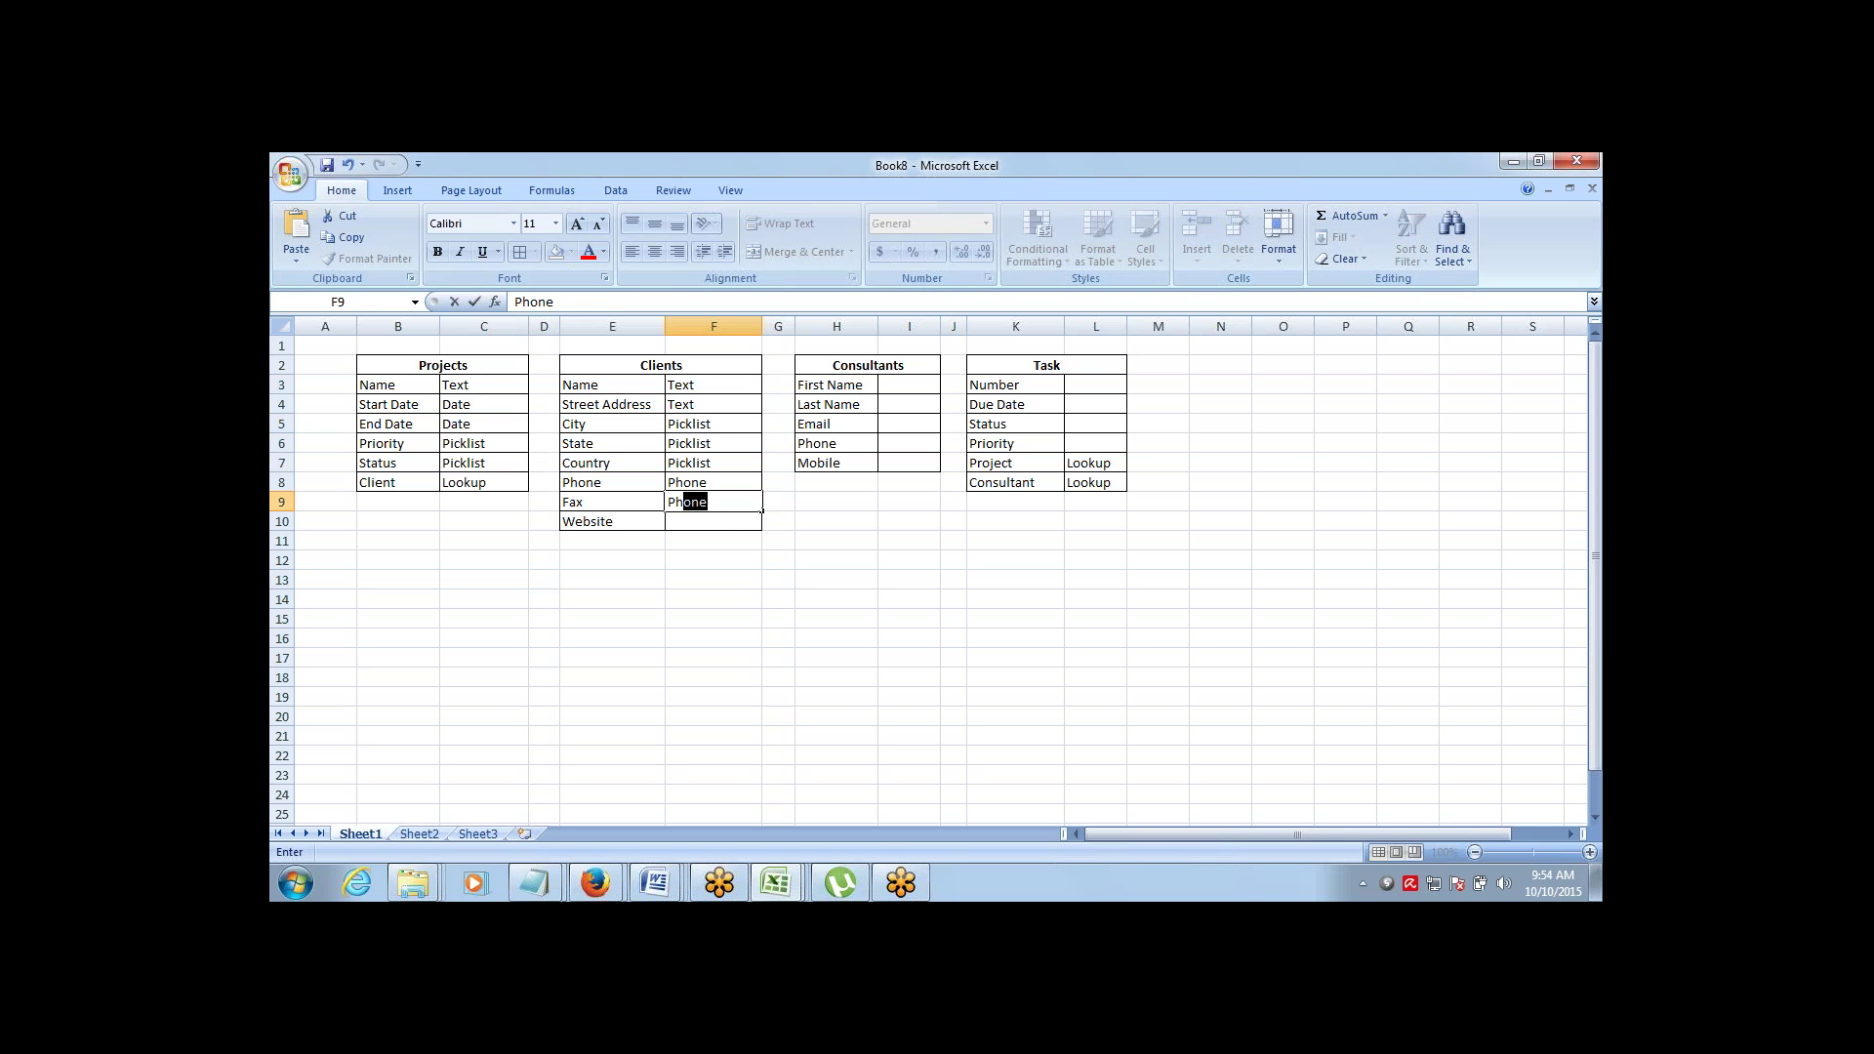
key("Left")
key("Down")
key("Right")
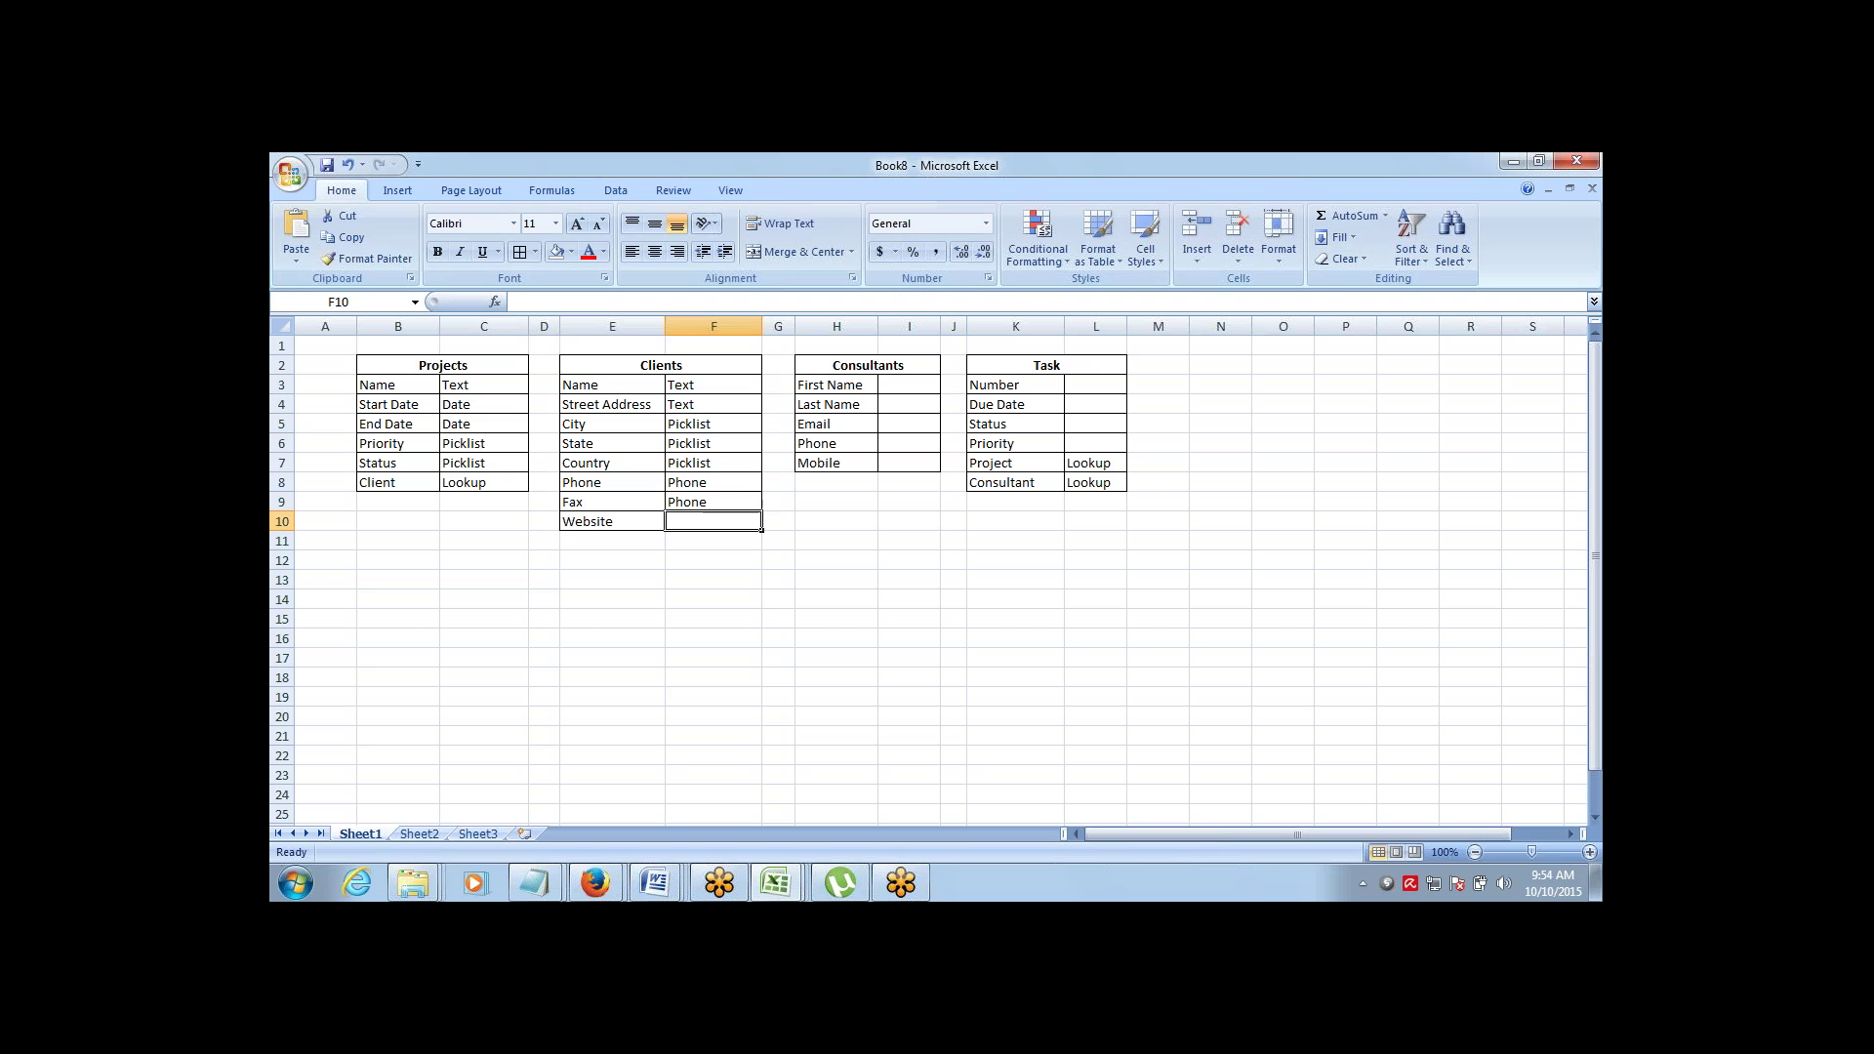
type("URL")
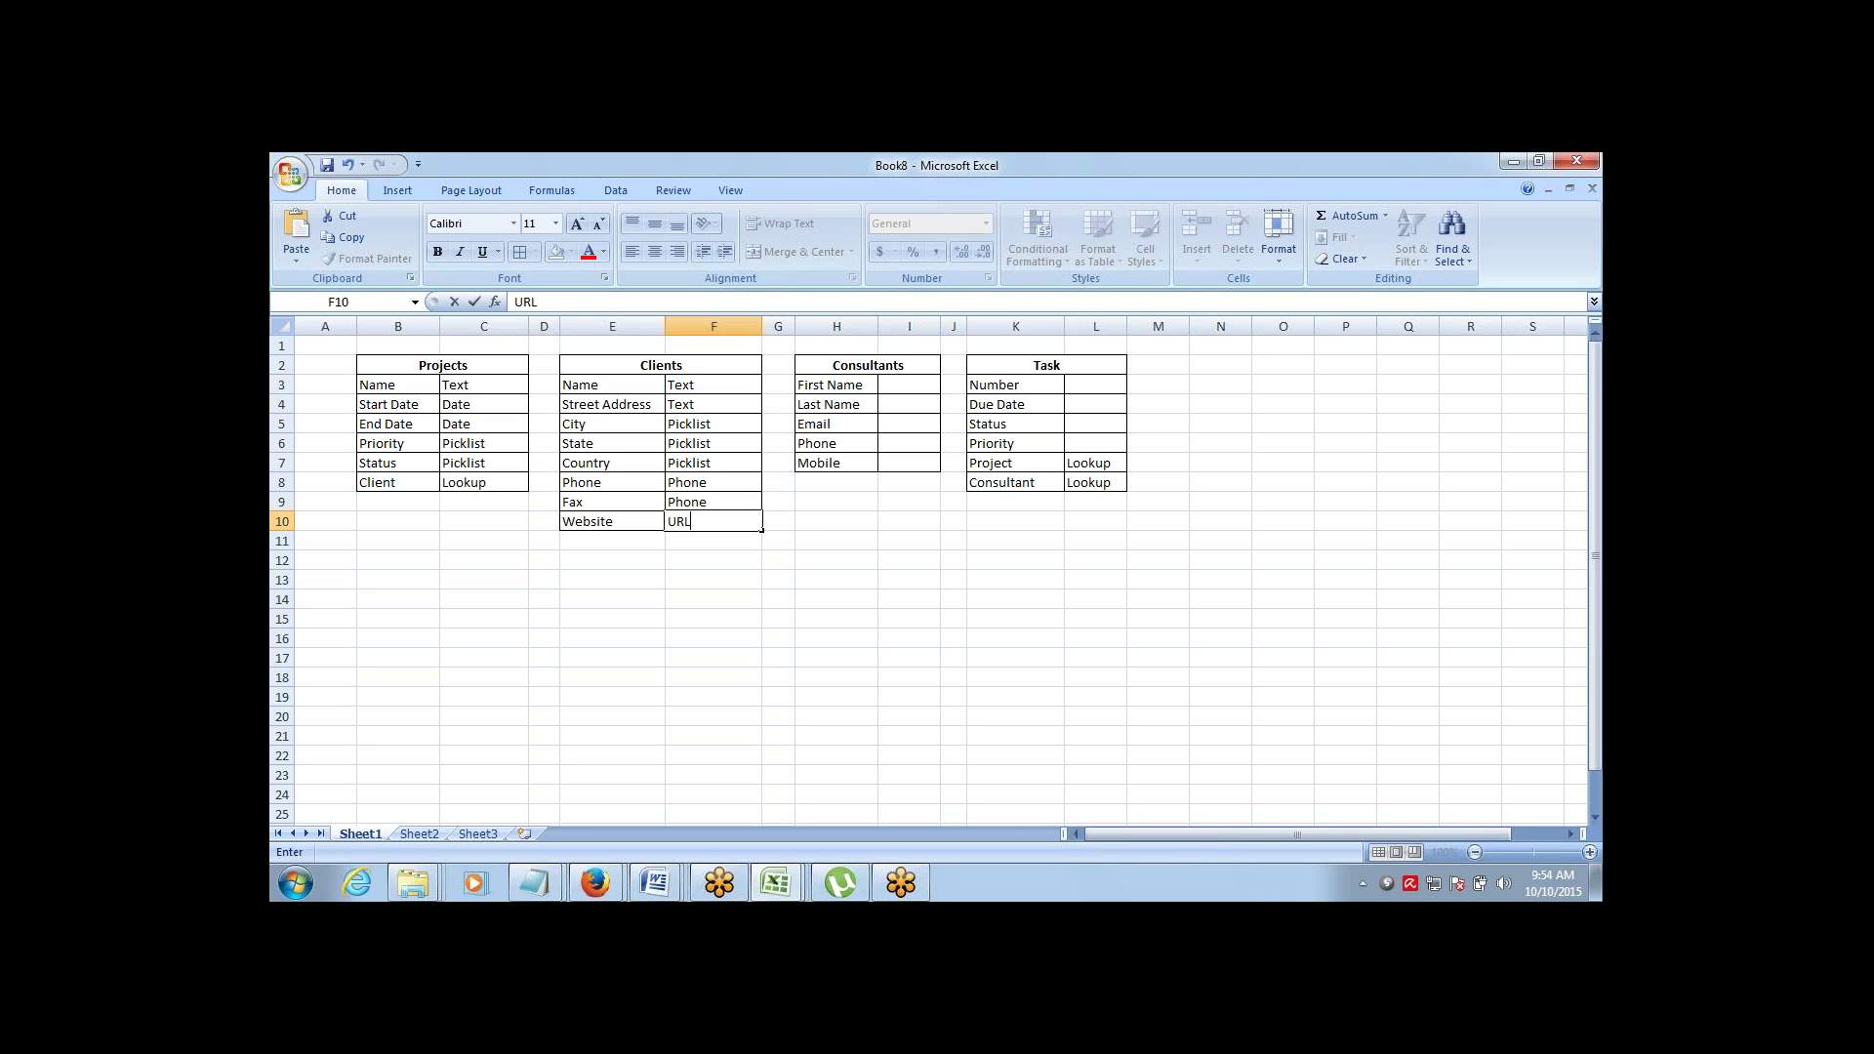
key("Right")
Enter Text as the type for the Consultants table's First Name and Last Name fields in cells I3 and I4
key("Right")
key("Right")
key("Up")
key("Up")
left_click(908, 346)
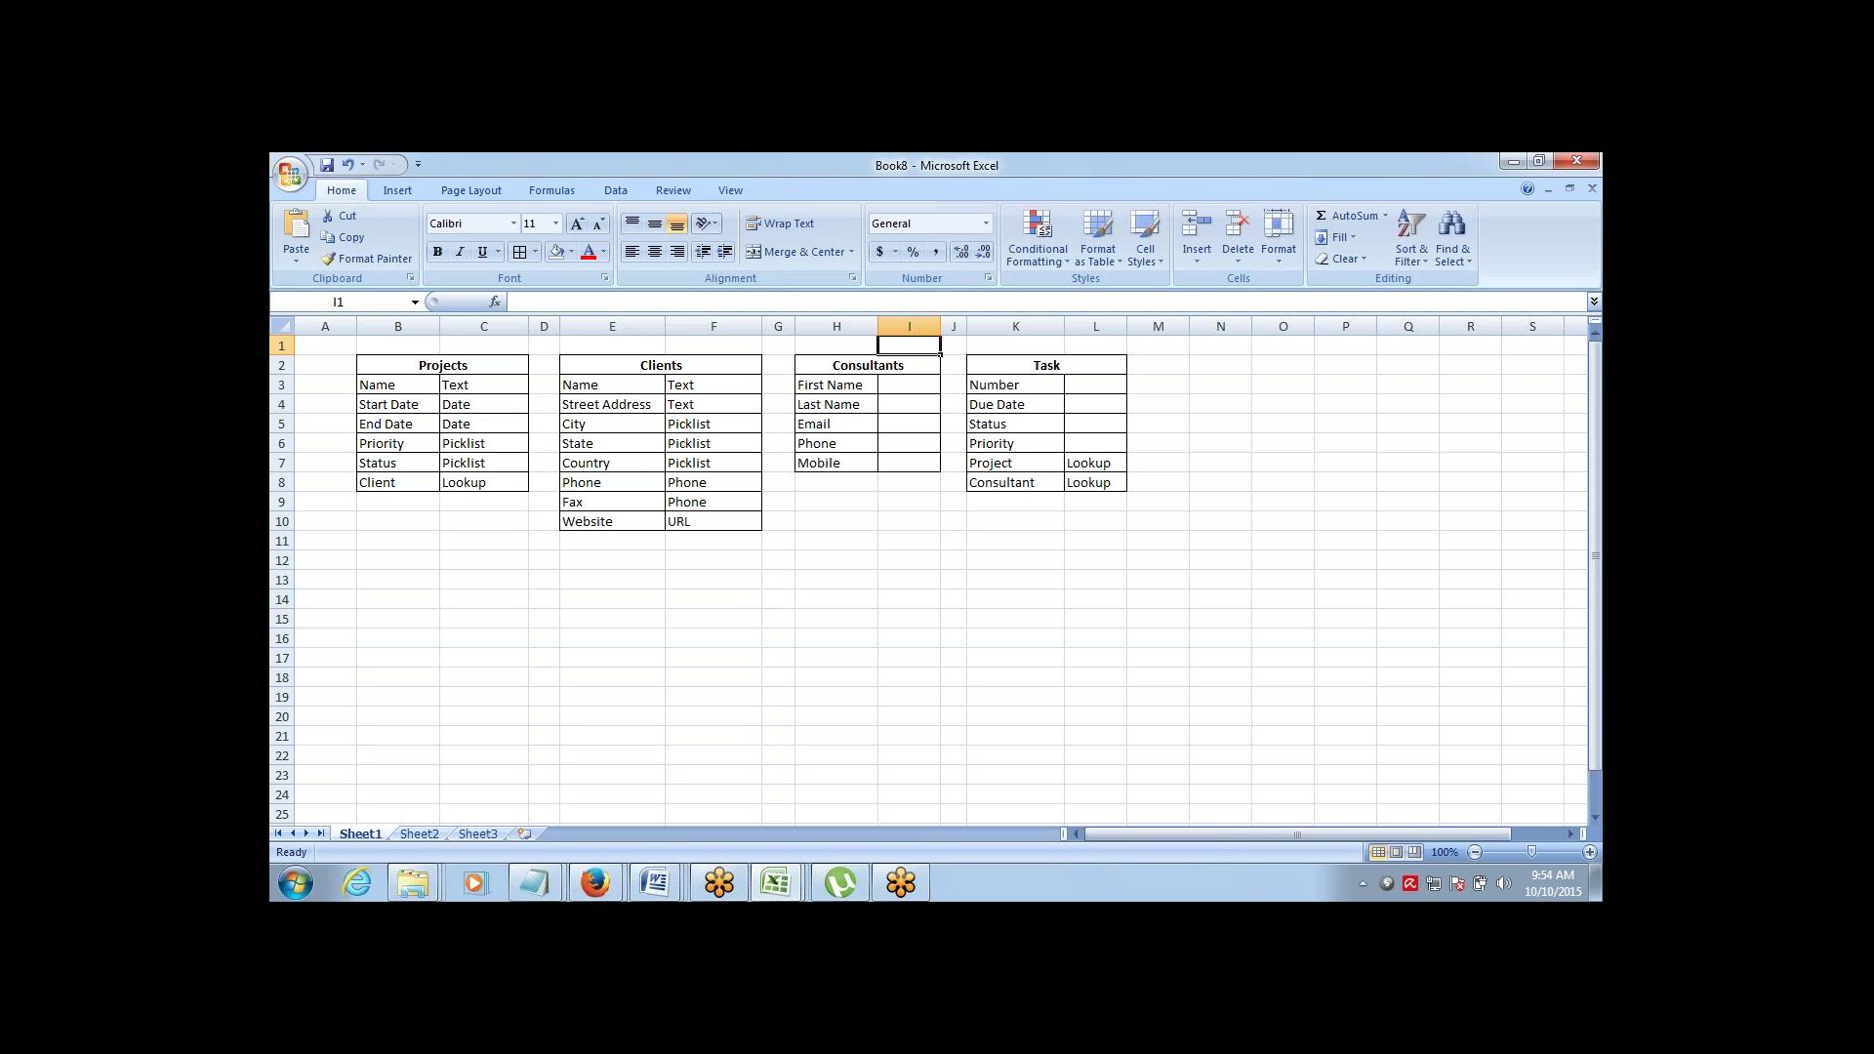
key("Down")
key("Down")
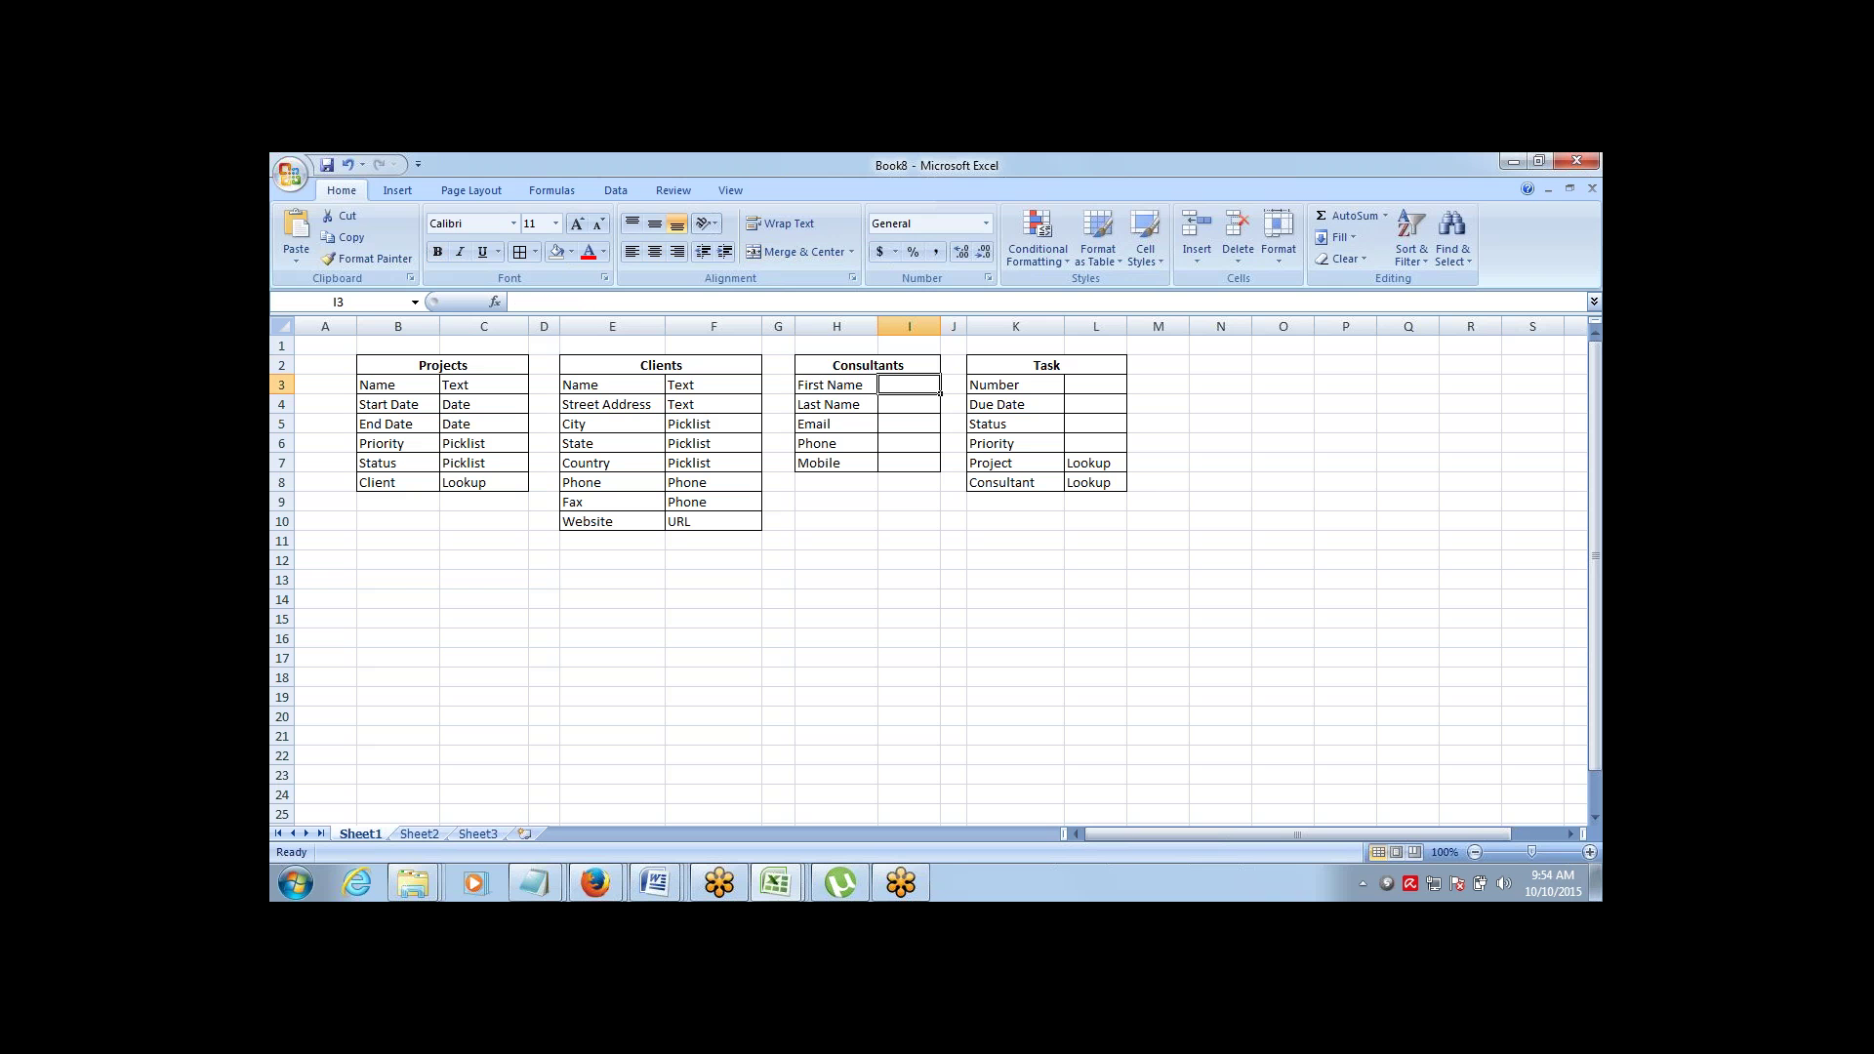
type("Text")
key("Return")
key("shift+Up")
key("ctrl+d")
In the Consultants table, enter Email as the type for Email and Phone for Phone and Mobile in cells I5 to I7
key("Down")
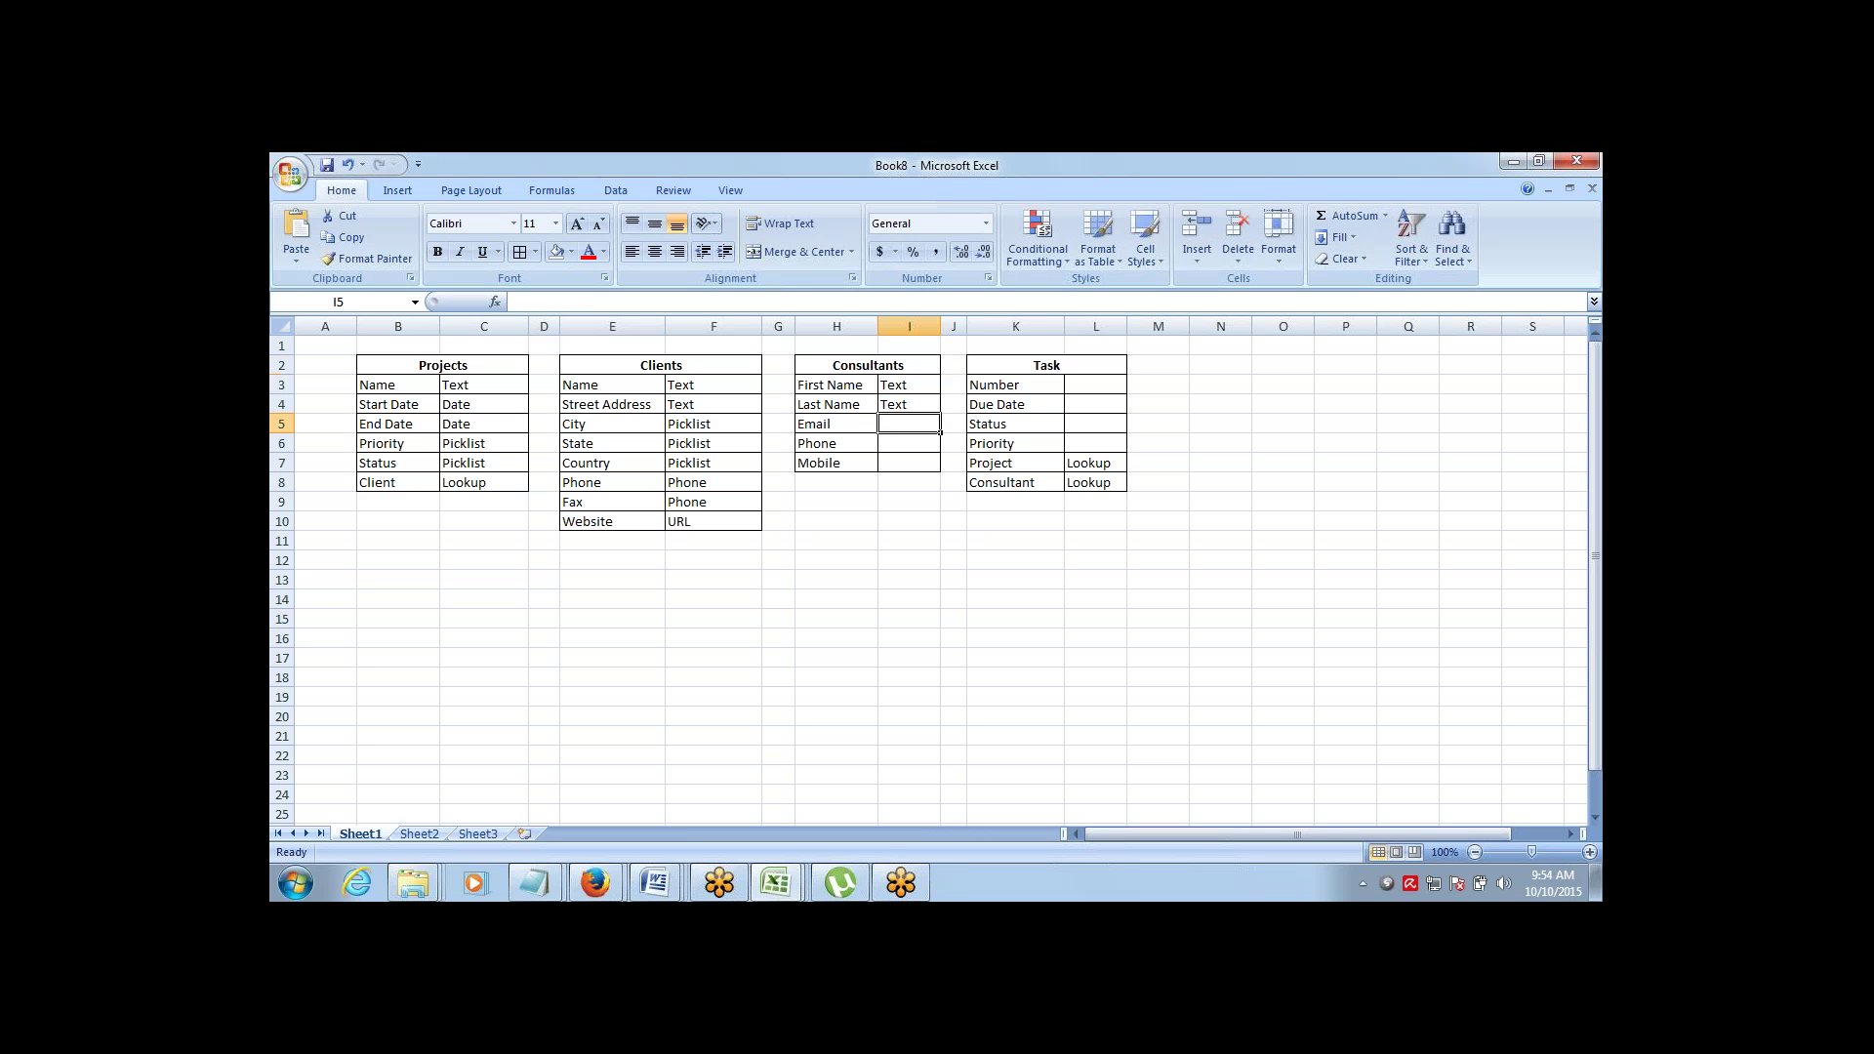
type("Email")
key("Return")
type("Phone")
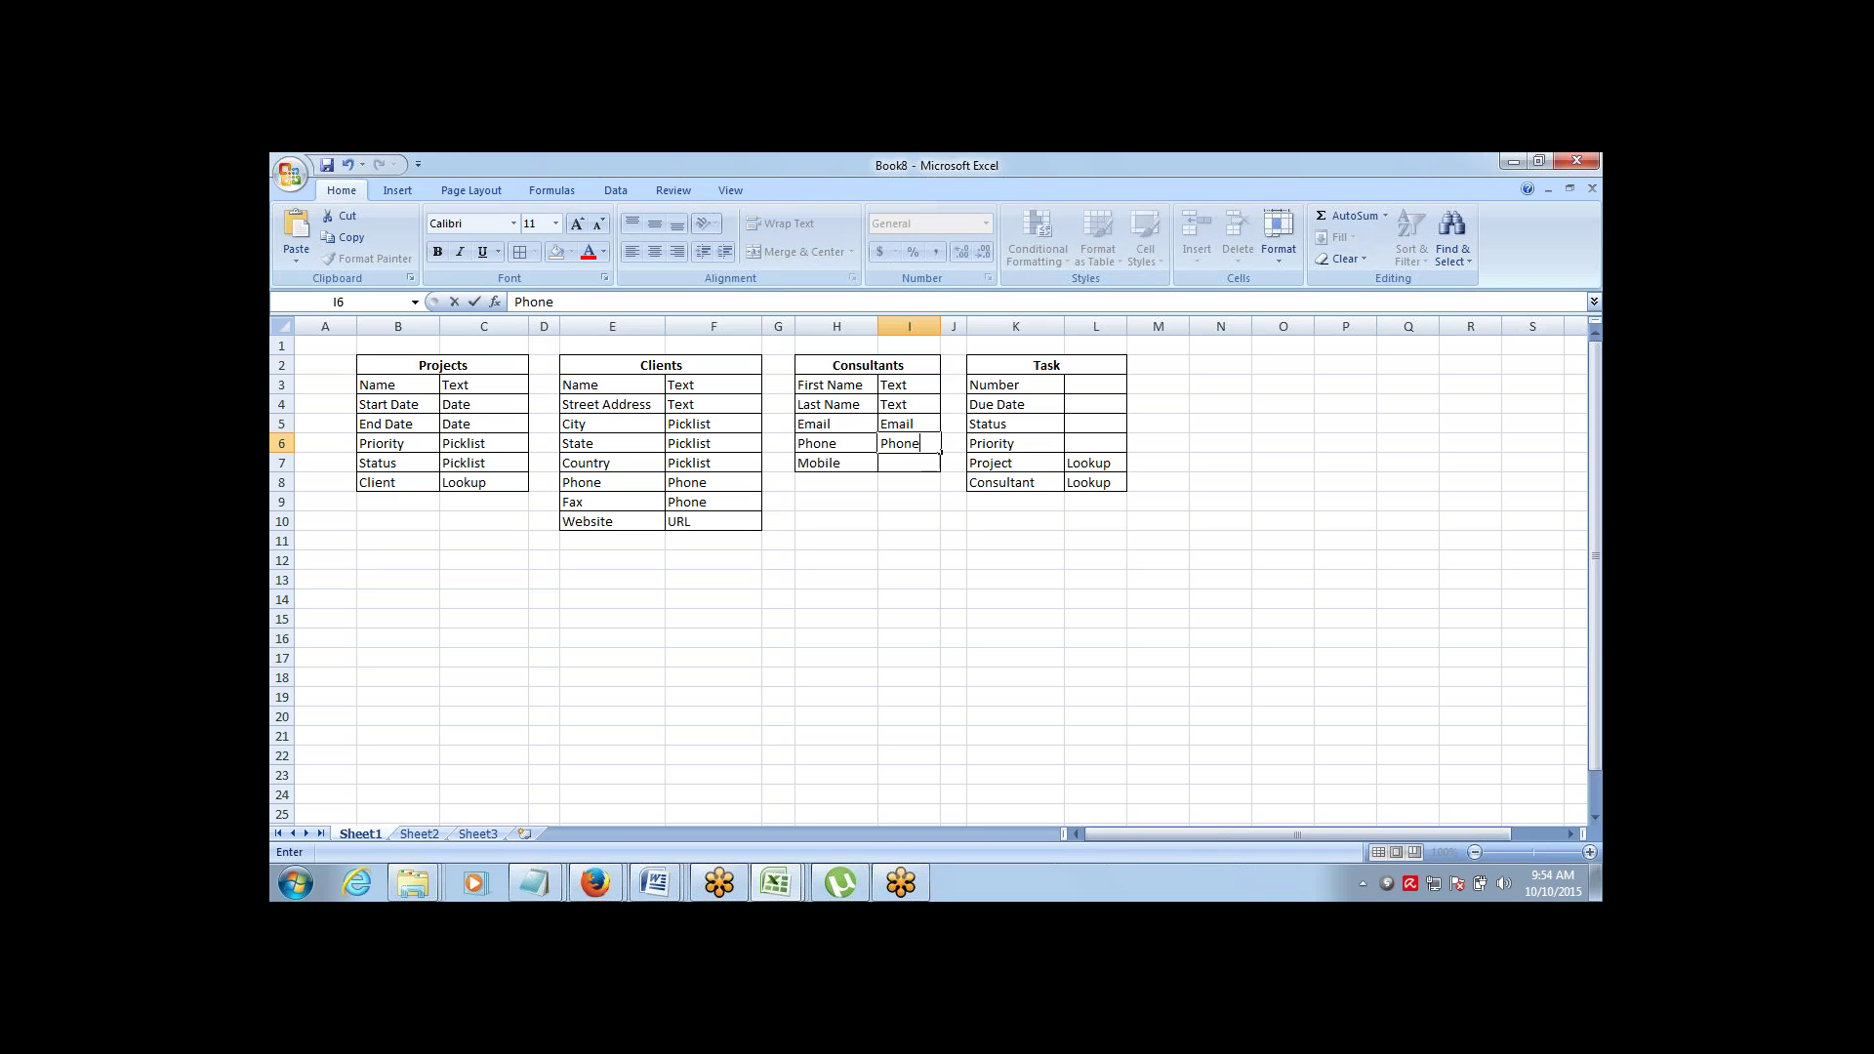
key("Return")
key("shift+Up")
key("ctrl+d")
Enter Text / Number as the type for the Task table's Number field in cell L3
key("Right")
key("Right")
key("Right")
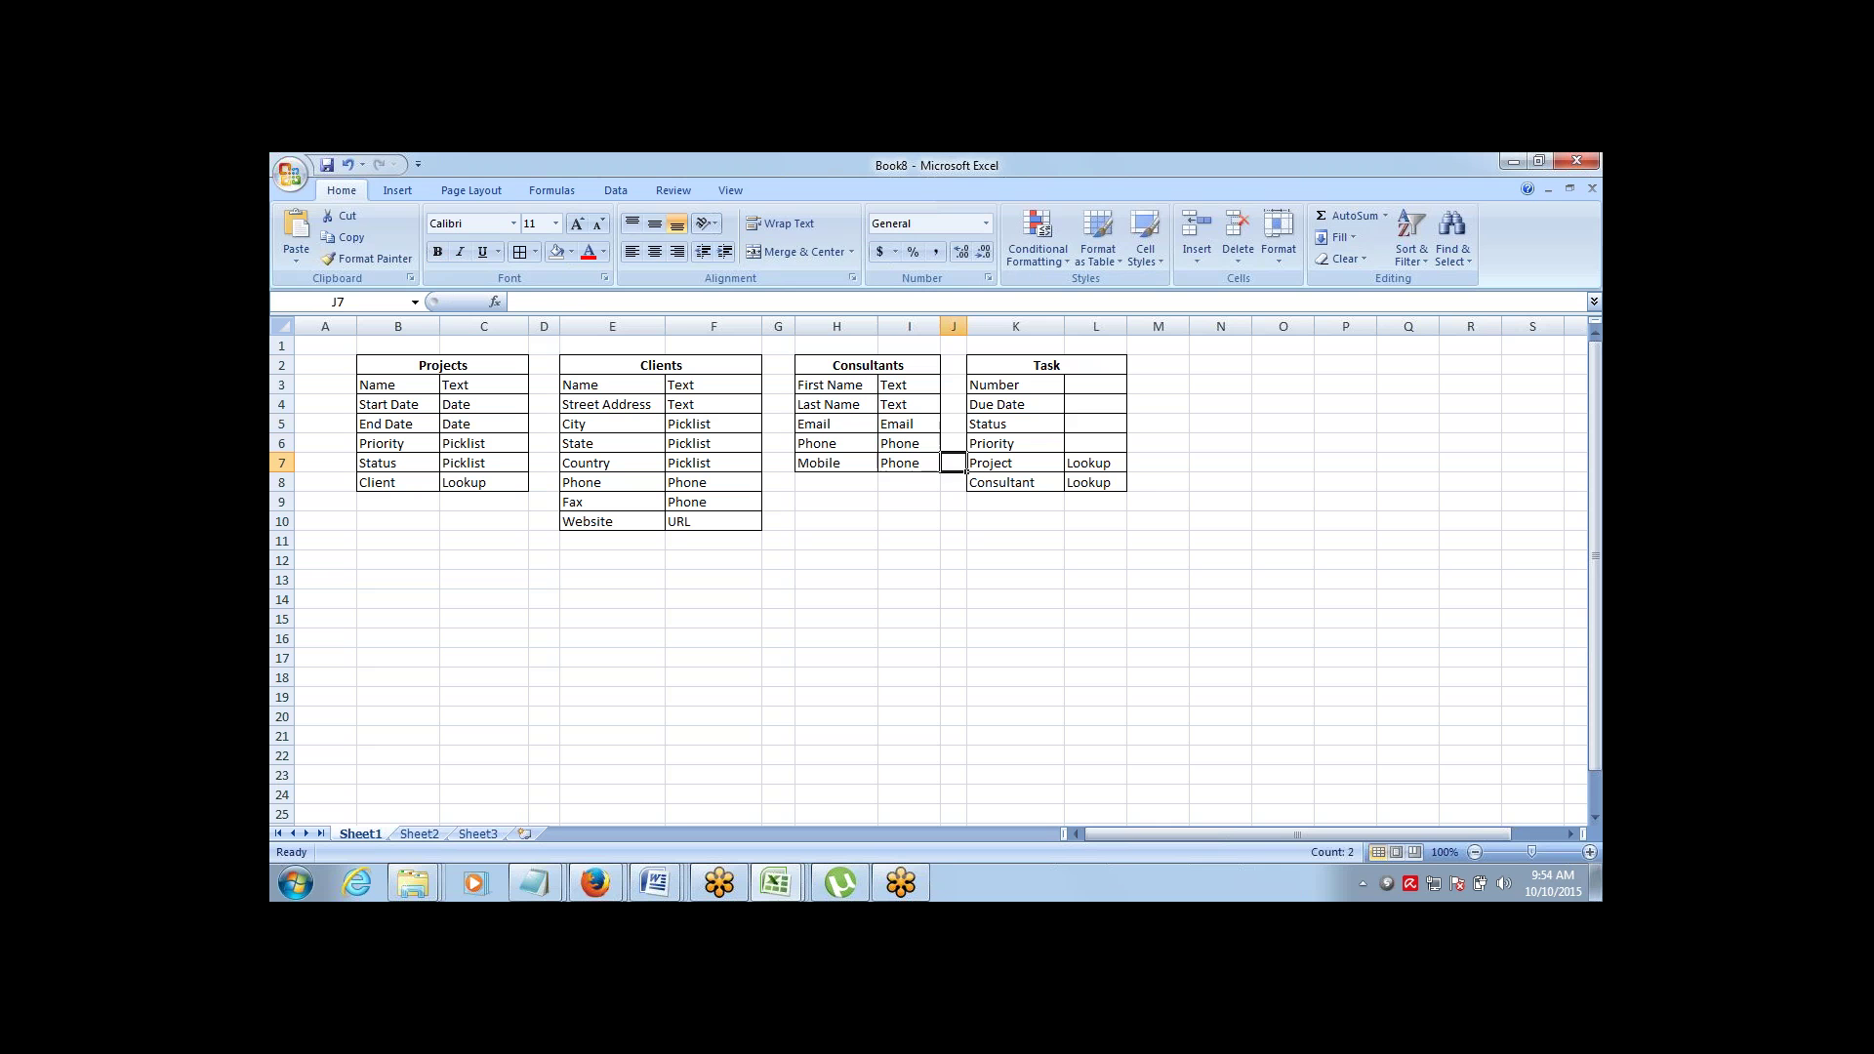
key("Up")
key("Up")
key("Up")
key("Up")
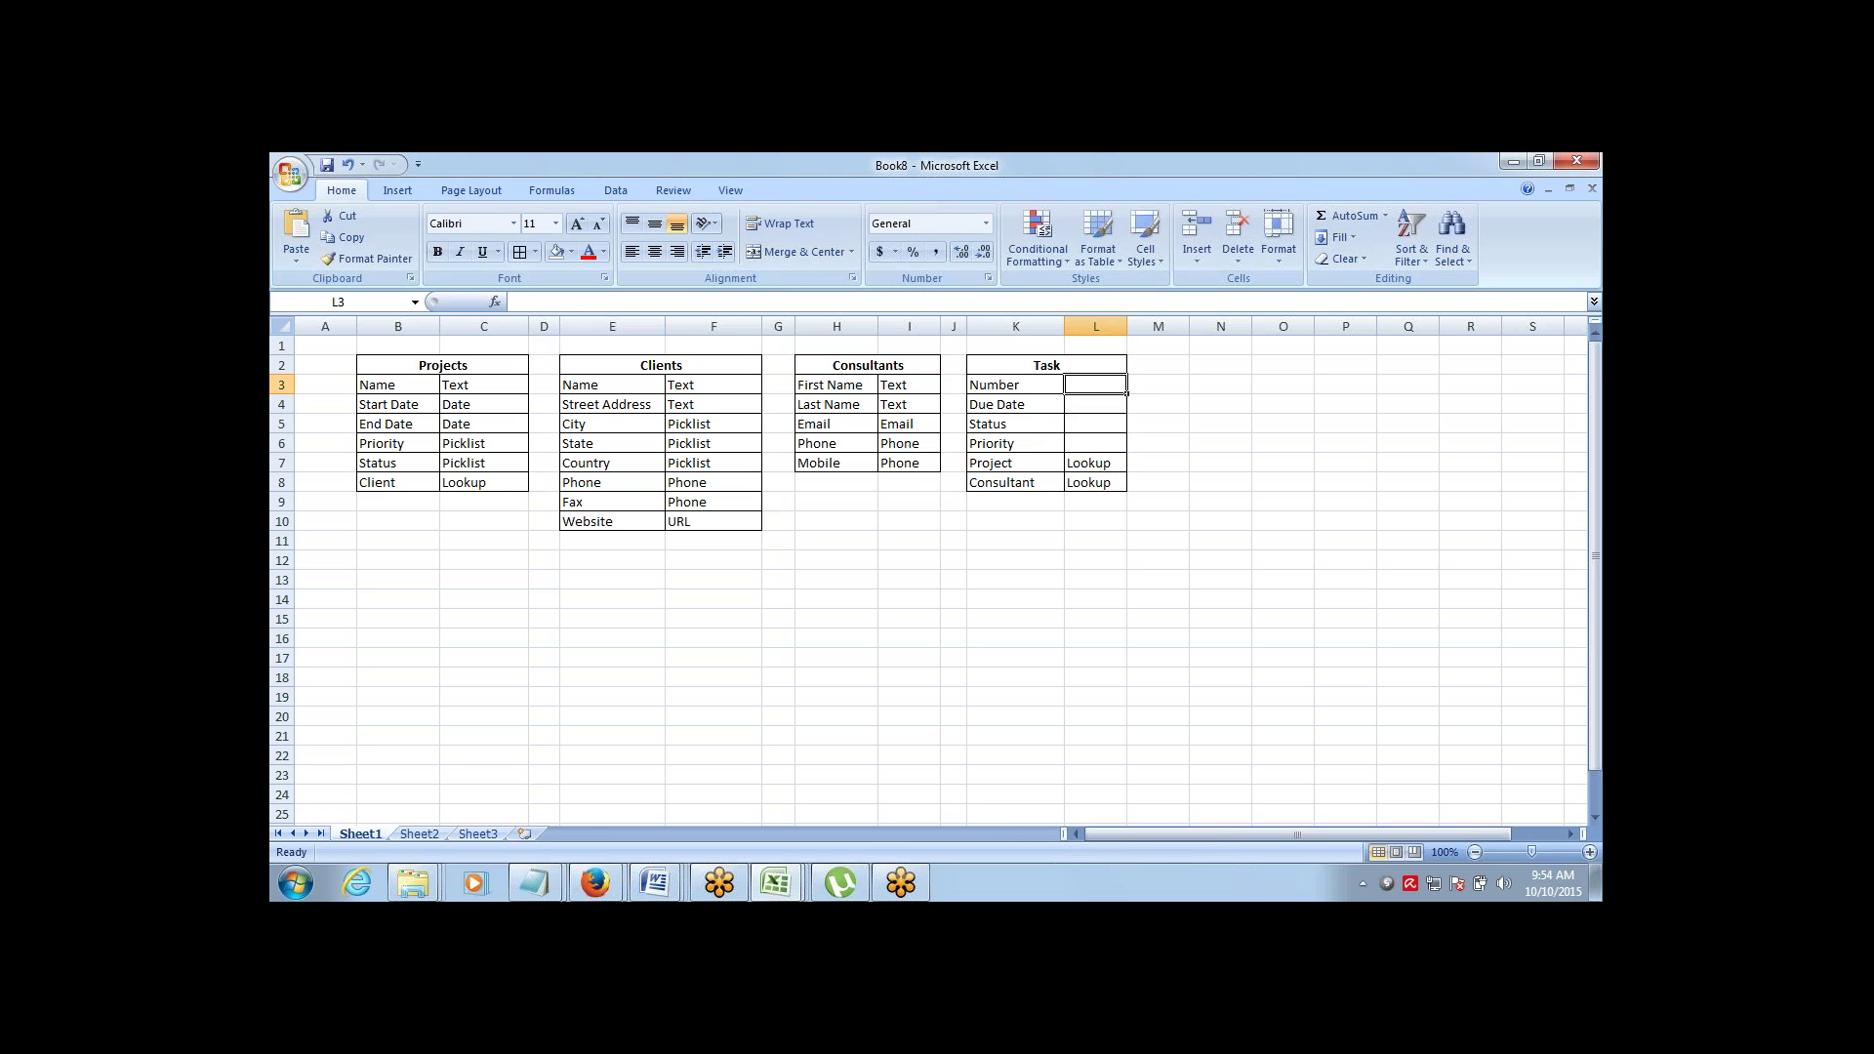
type("Text")
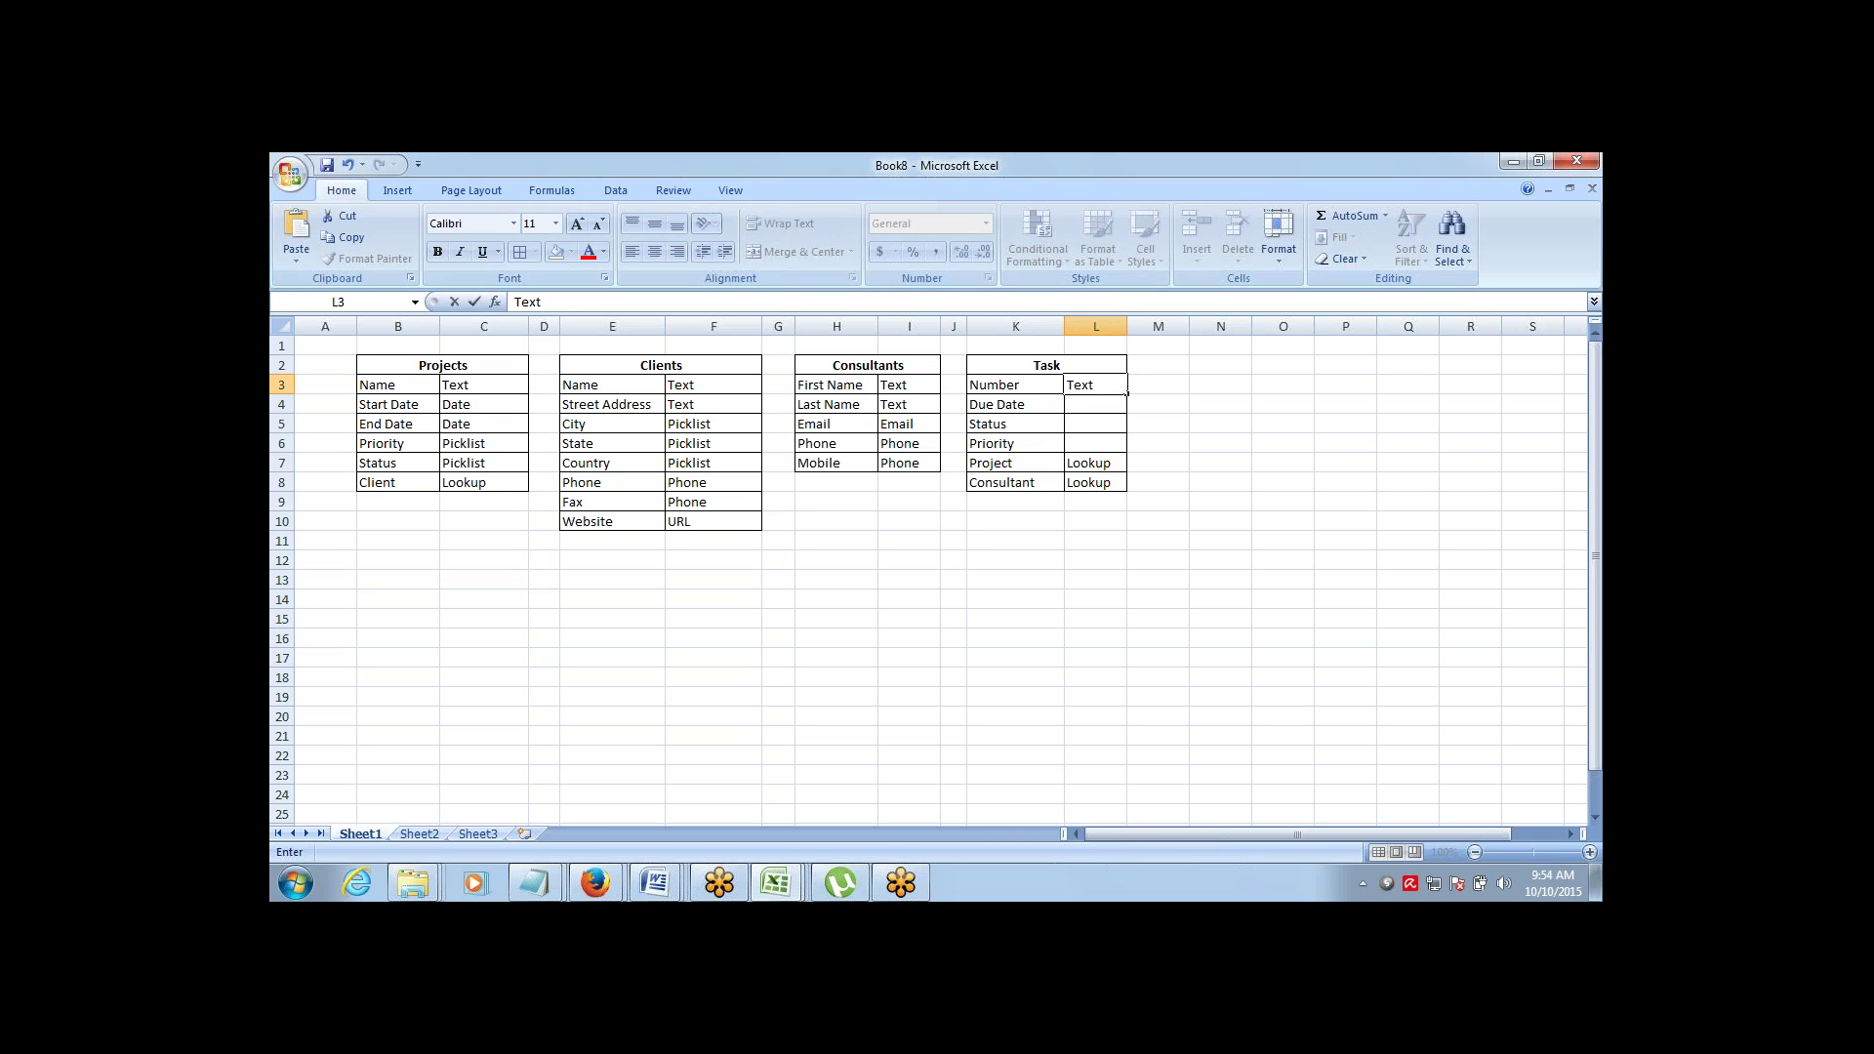
type(" / Number")
key("Tab")
Widen column L so the Text / Number entry fits inside the Task table
left_click(1125, 385)
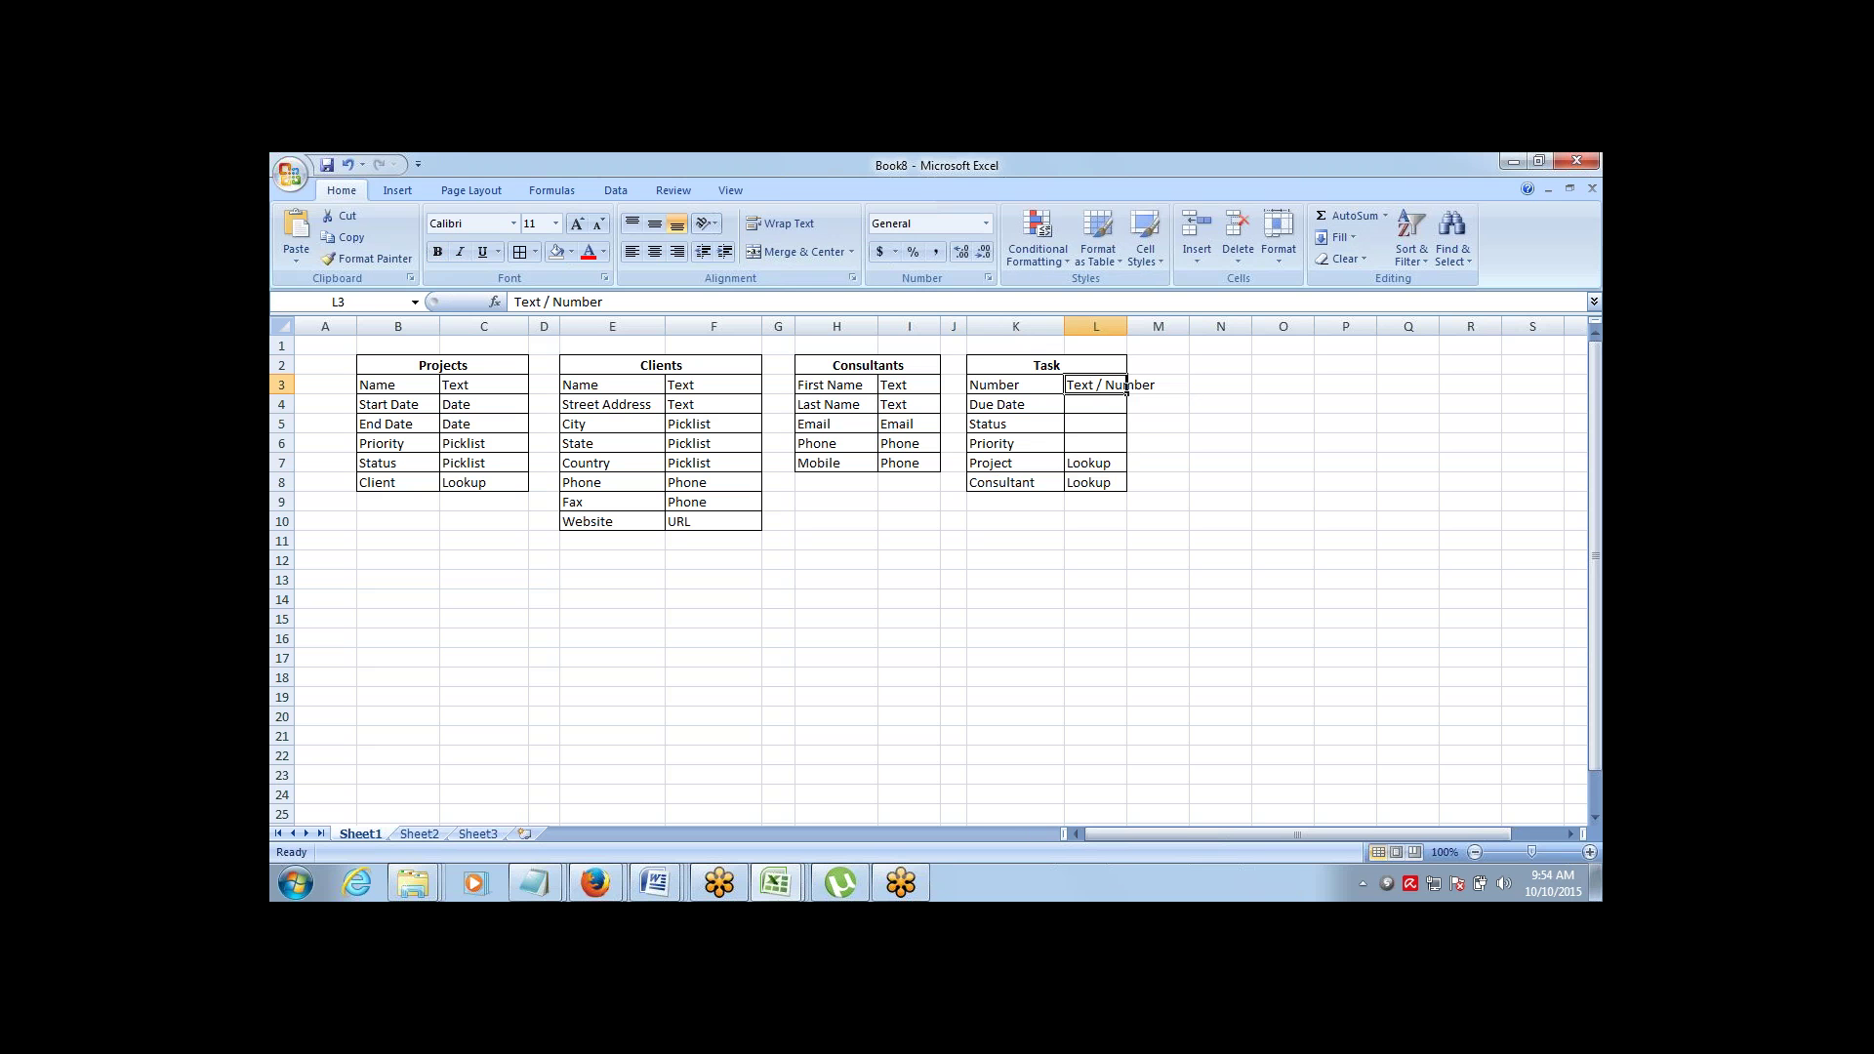
key("Left")
key("Right")
key("F2")
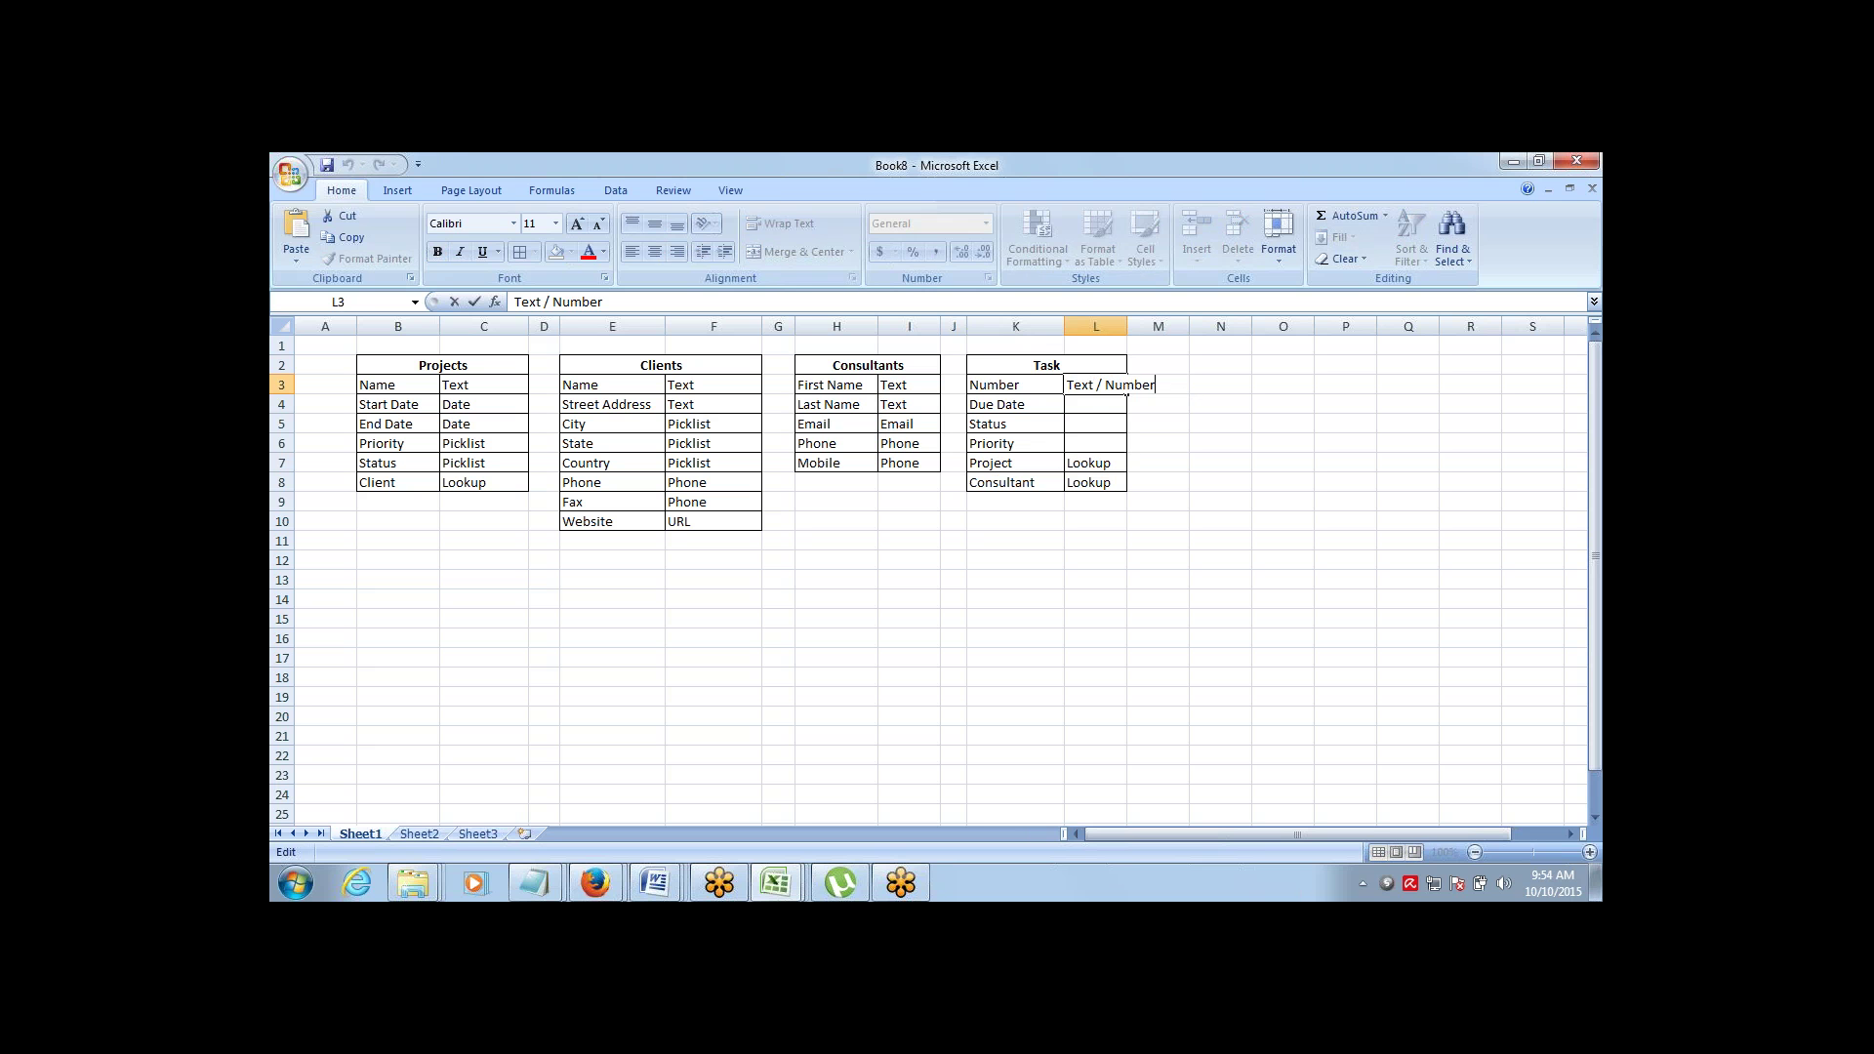
double_click(1125, 387)
key("Tab")
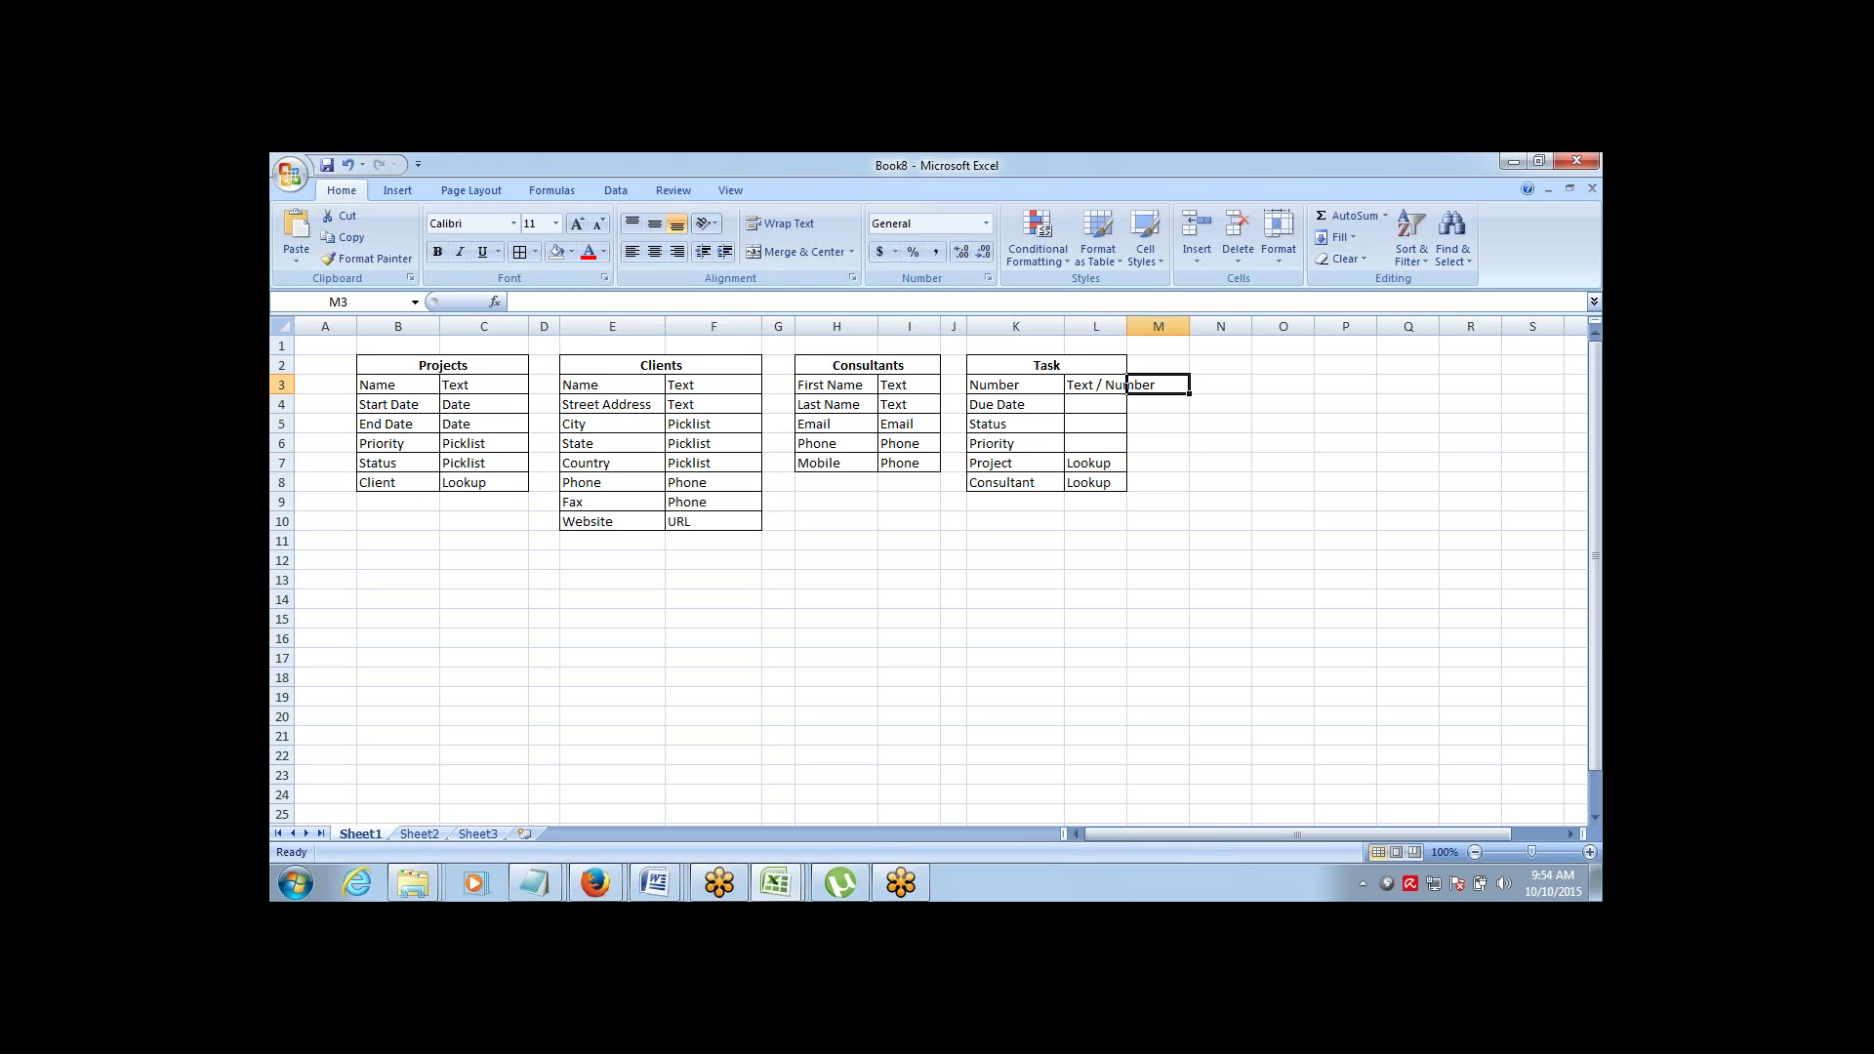
left_click_drag(1127, 326, 1166, 326)
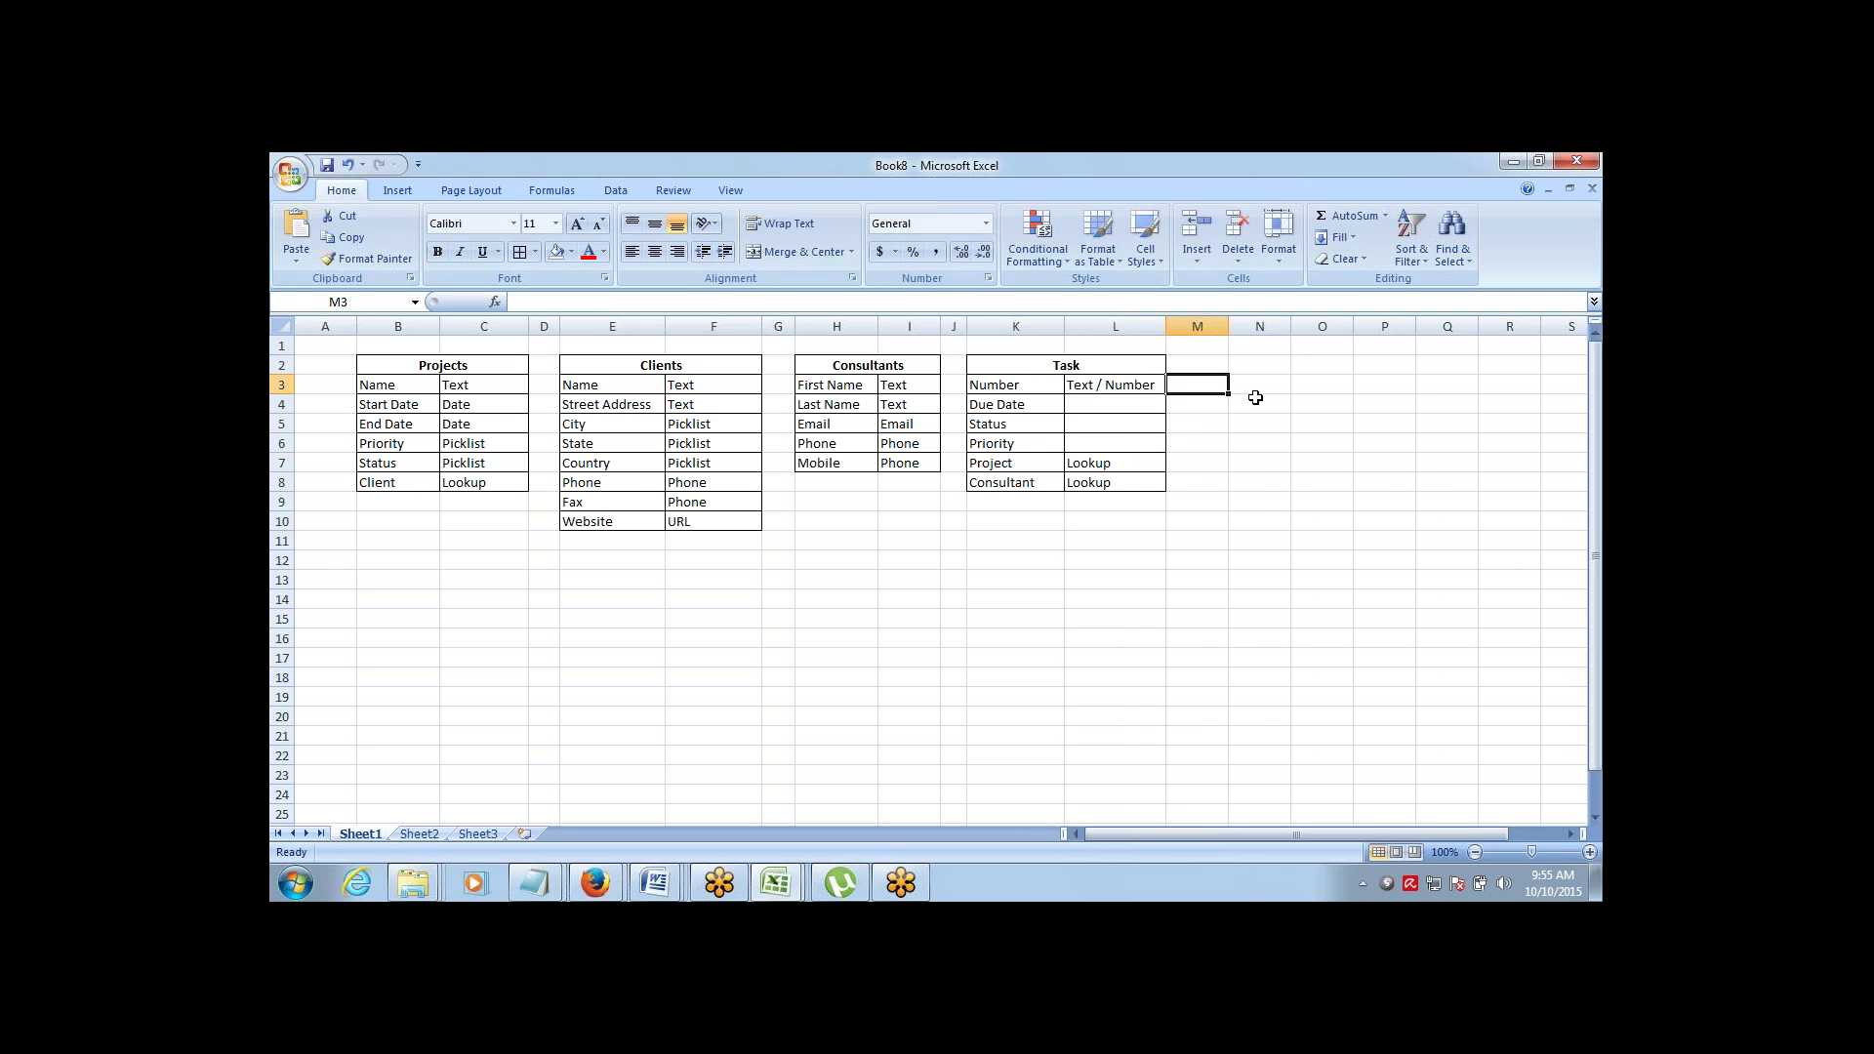
In the Task table, enter Date as the type for Due Date and Picklist for Status and Priority in cells L4 to L6
key("Left")
key("Down")
type("Date")
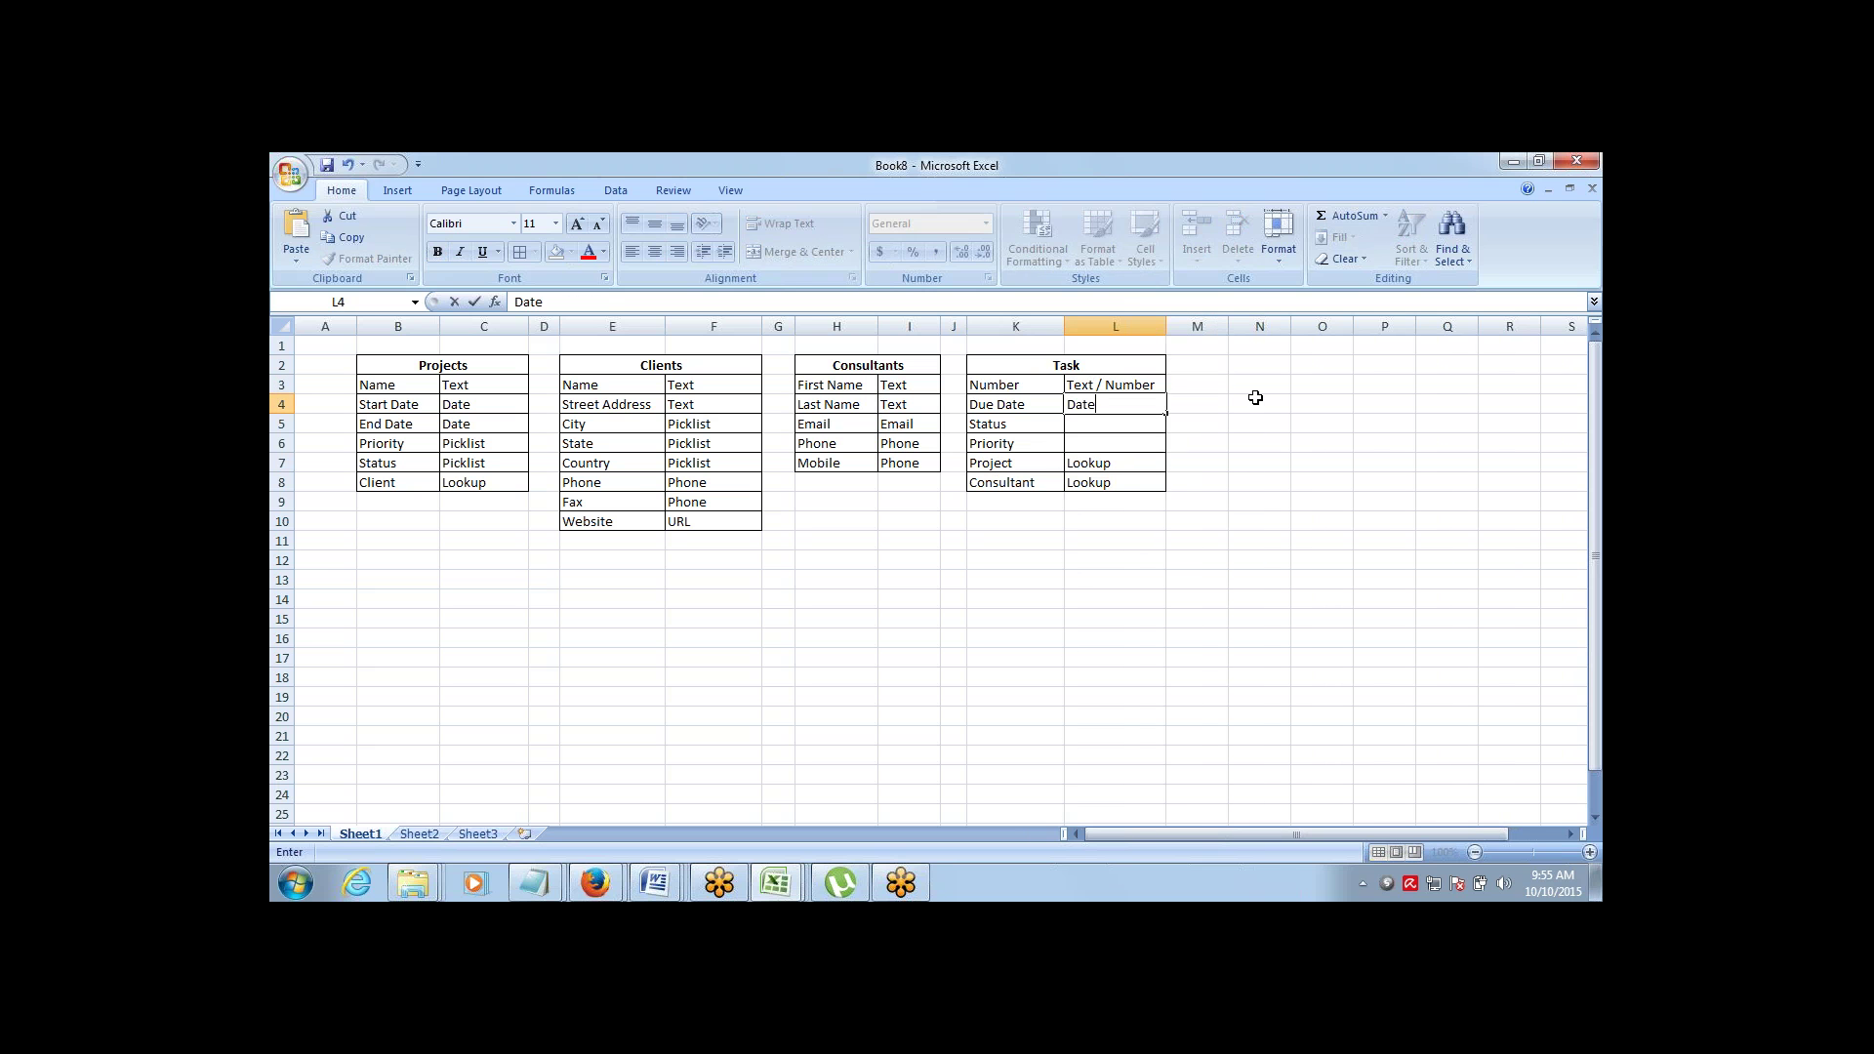
key("Return")
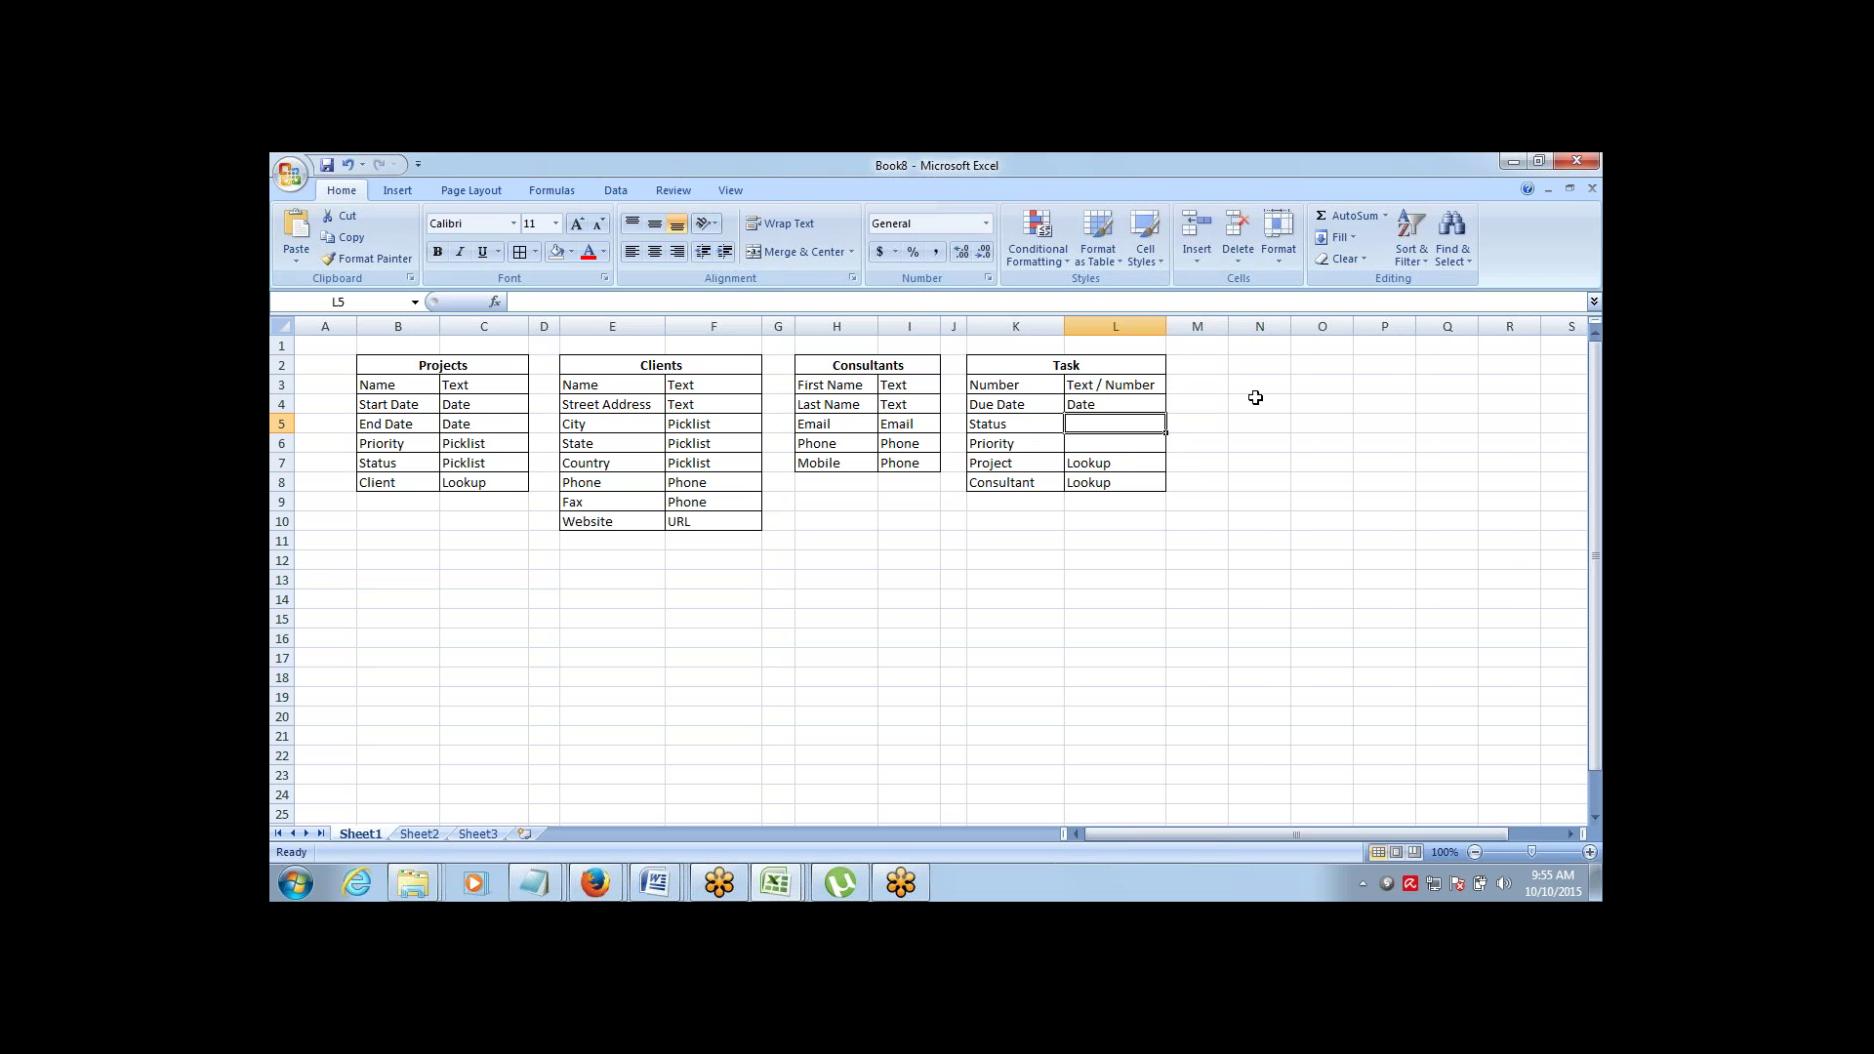
type("Picklist")
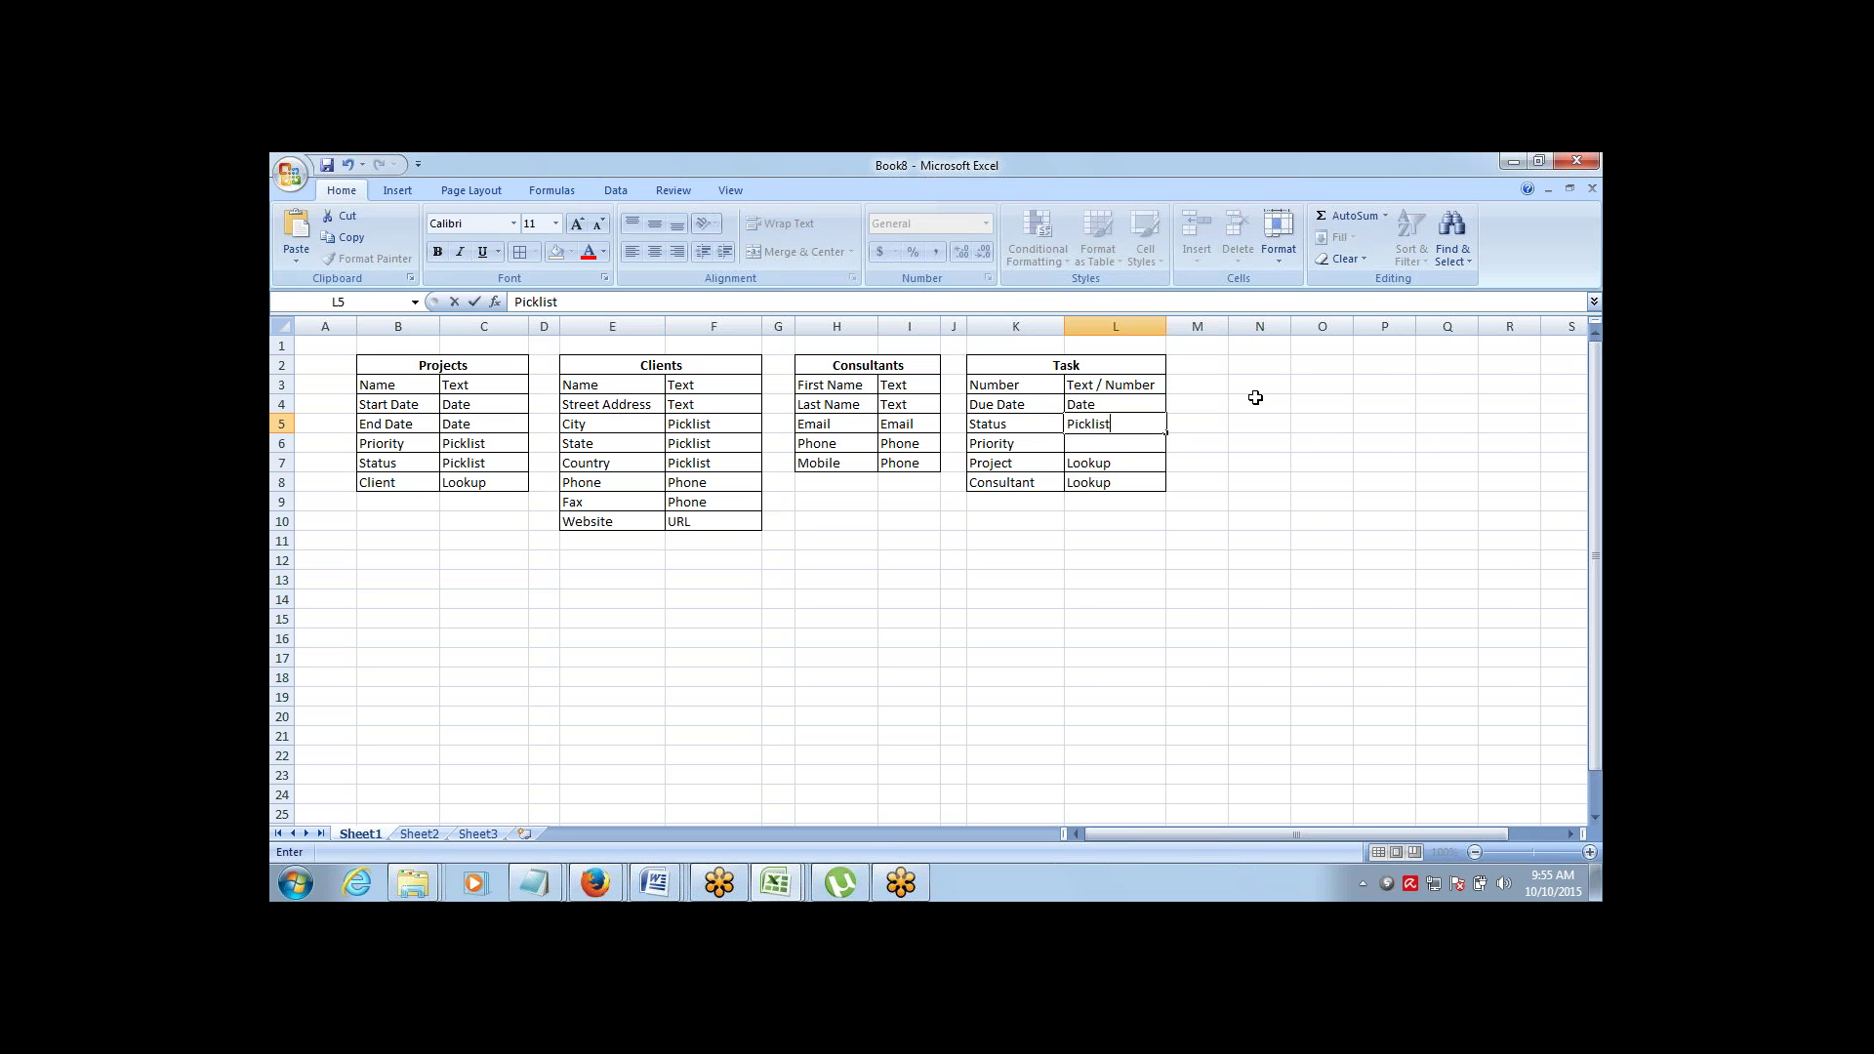
key("Return")
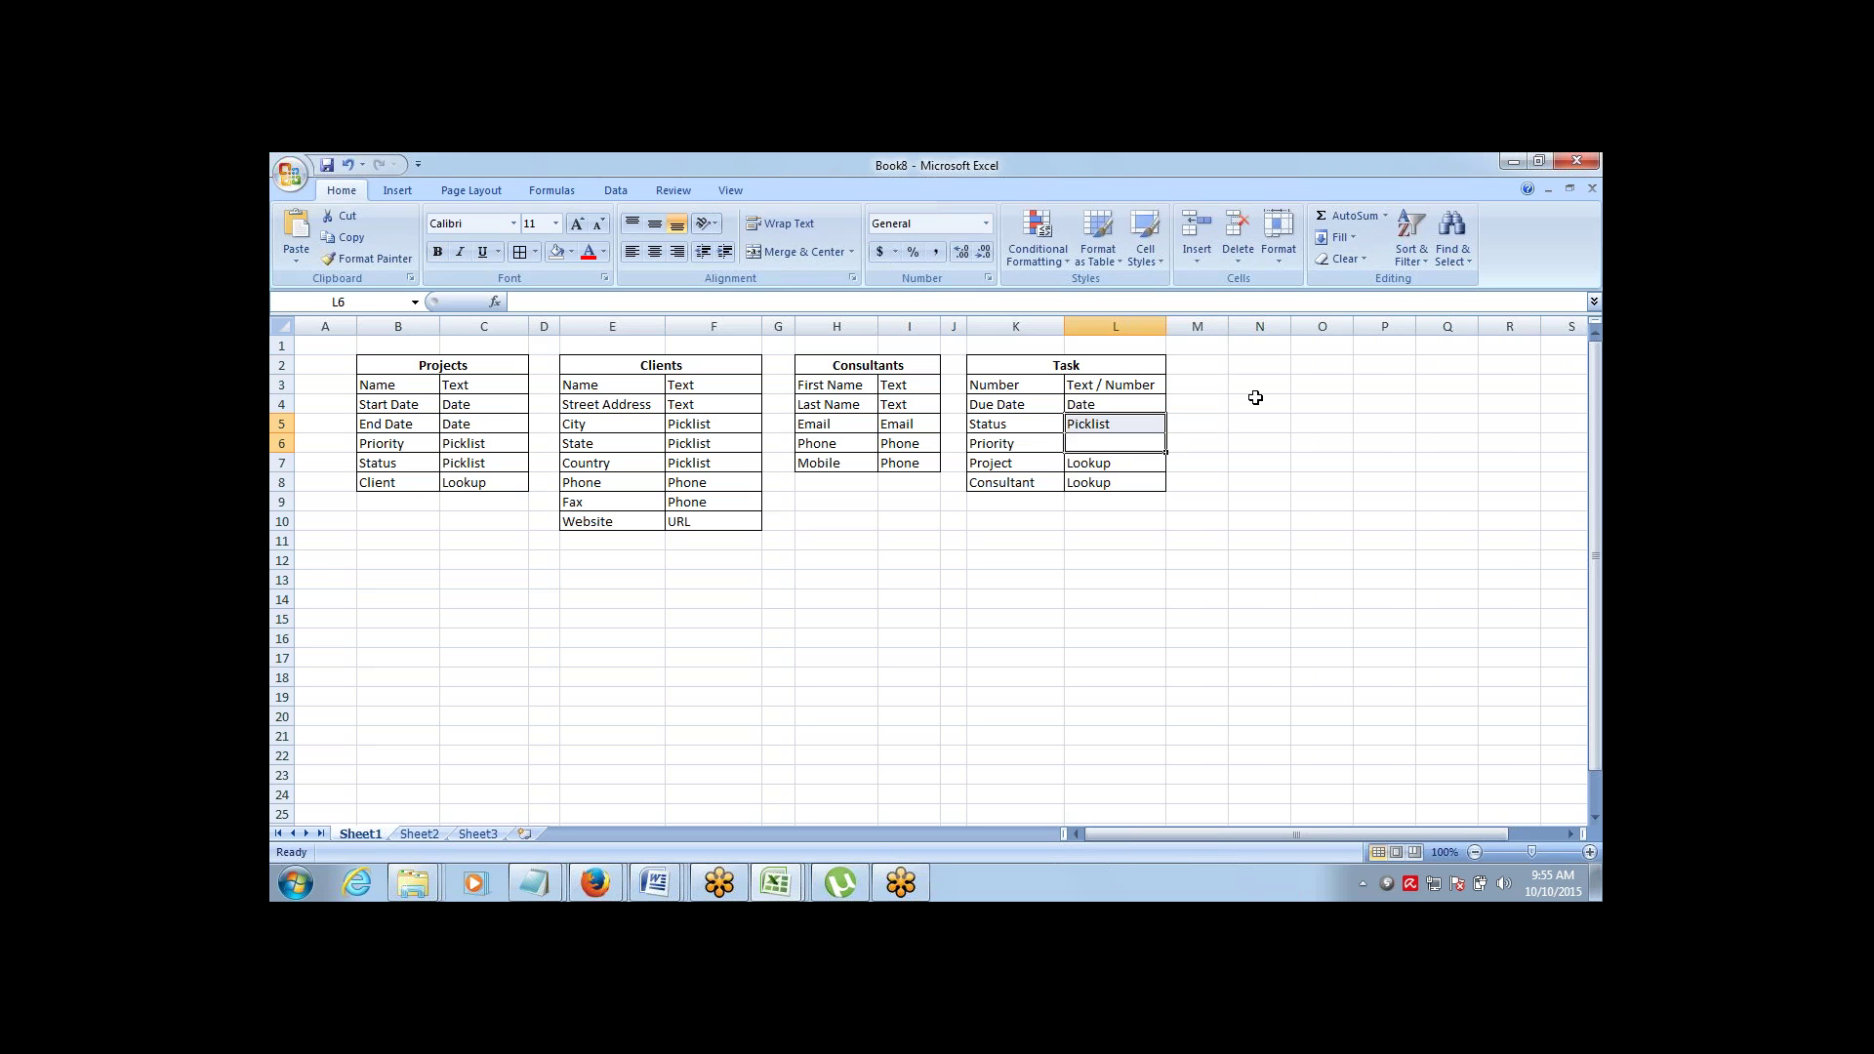
type("Picklist")
key("Up")
Select the range B2 to L10 covering the Projects, Clients, Consultants and Task tables
key("Up")
key("Up")
key("Up")
key("Up")
key("Left")
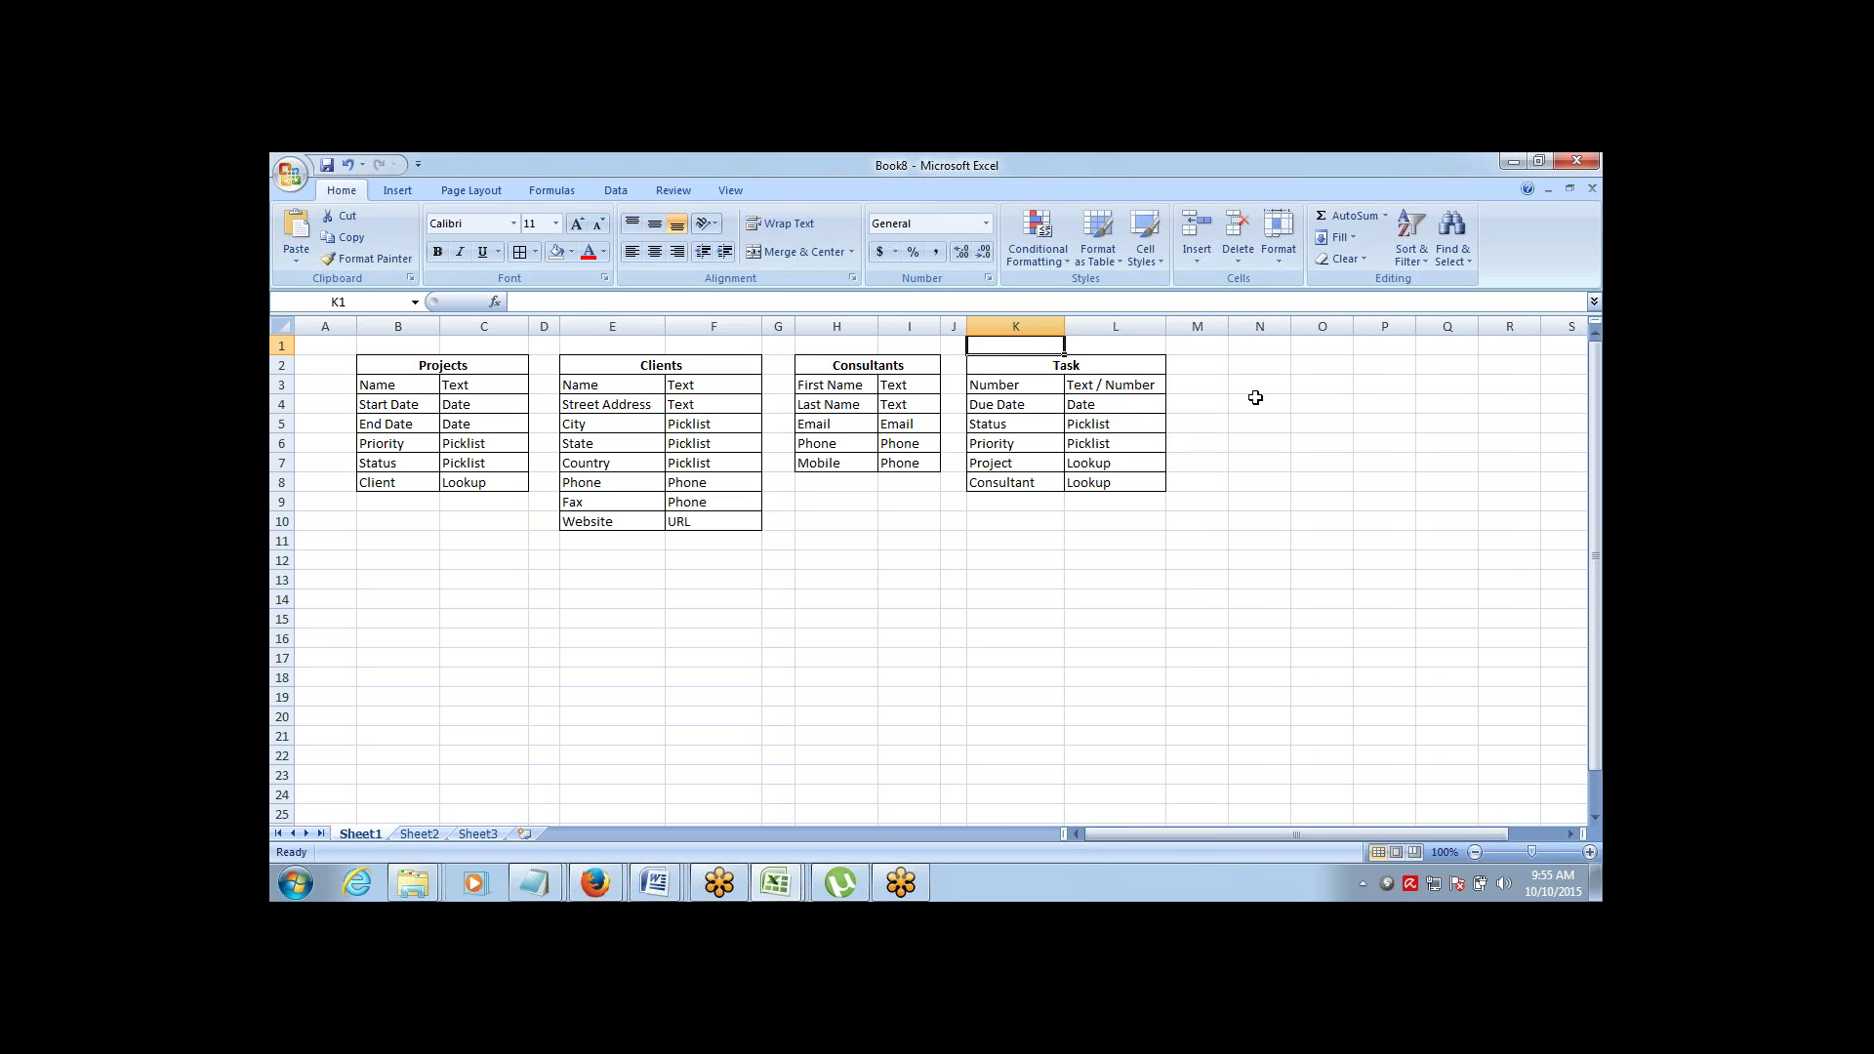
key("Down")
key("Home")
key("Right")
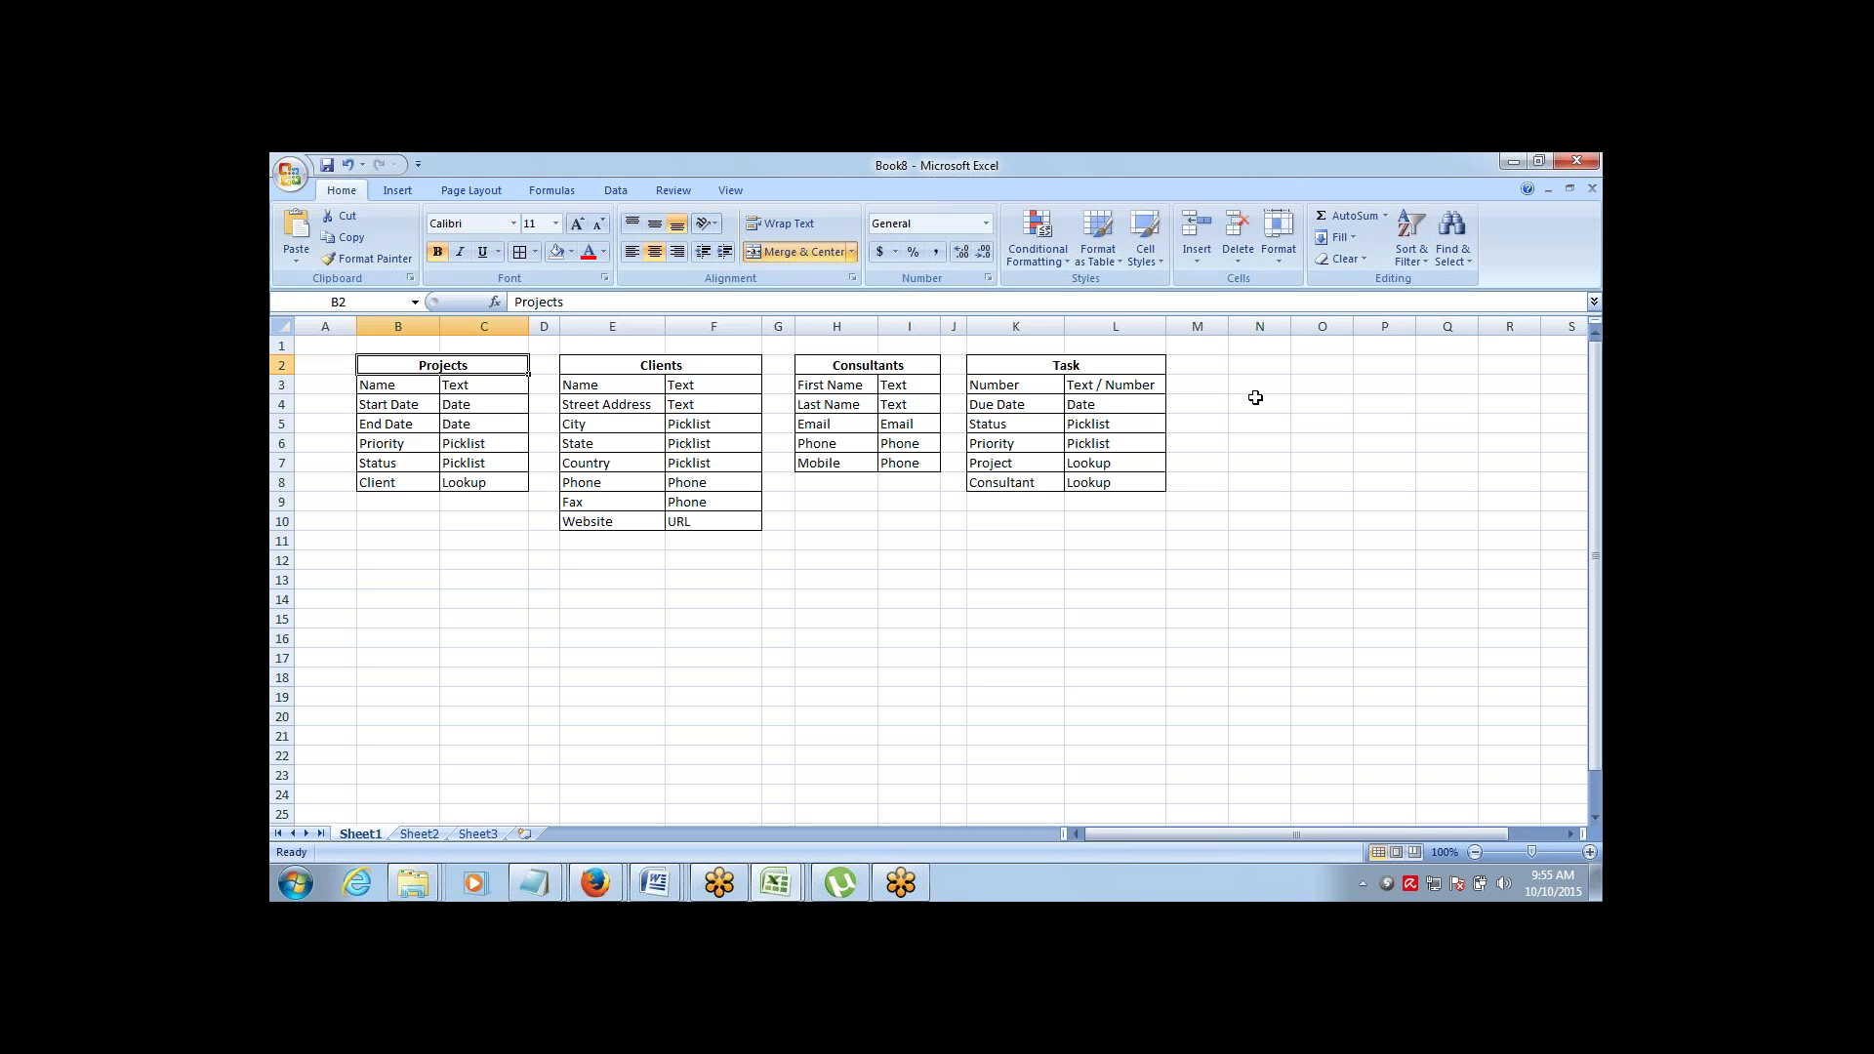
key("shift+Right")
key("shift+Right")
key("shift+Right")
key("shift+Right")
key("shift+Right")
key("shift+Right")
key("ctrl+shift+Down")
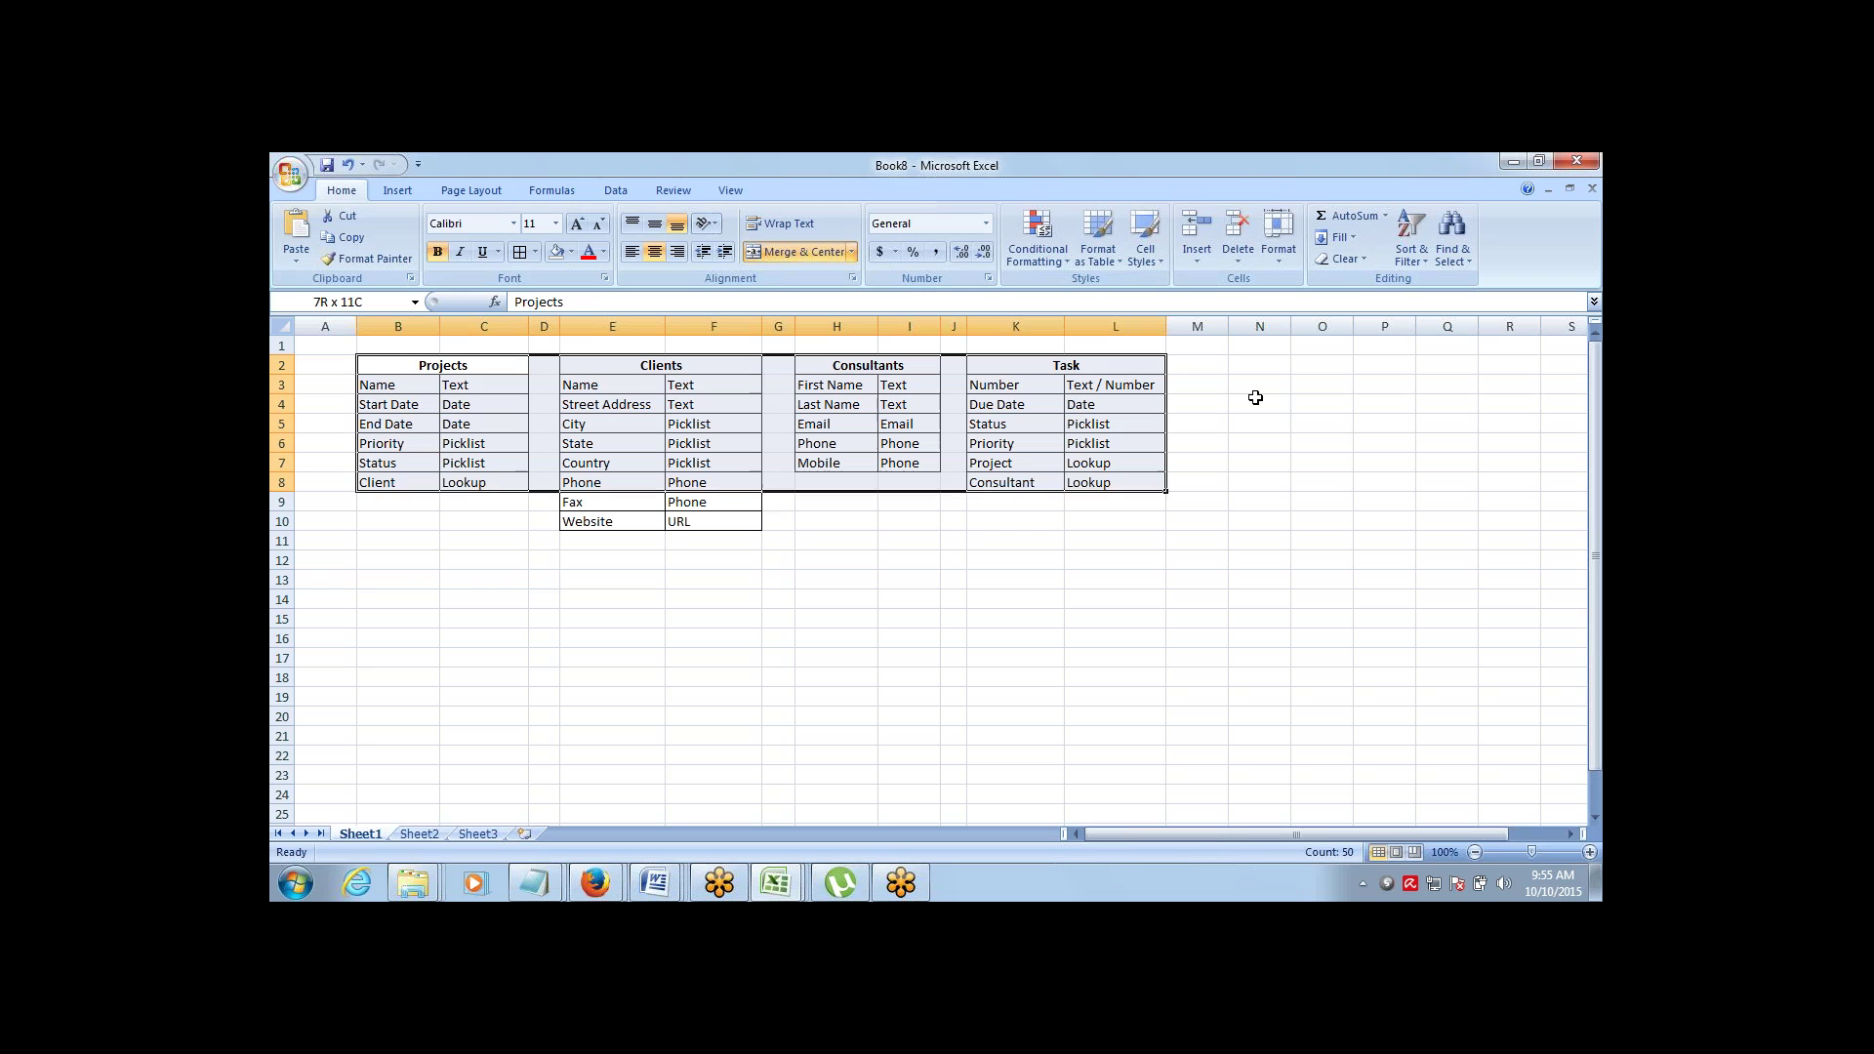
key("shift+Down")
key("shift+Down")
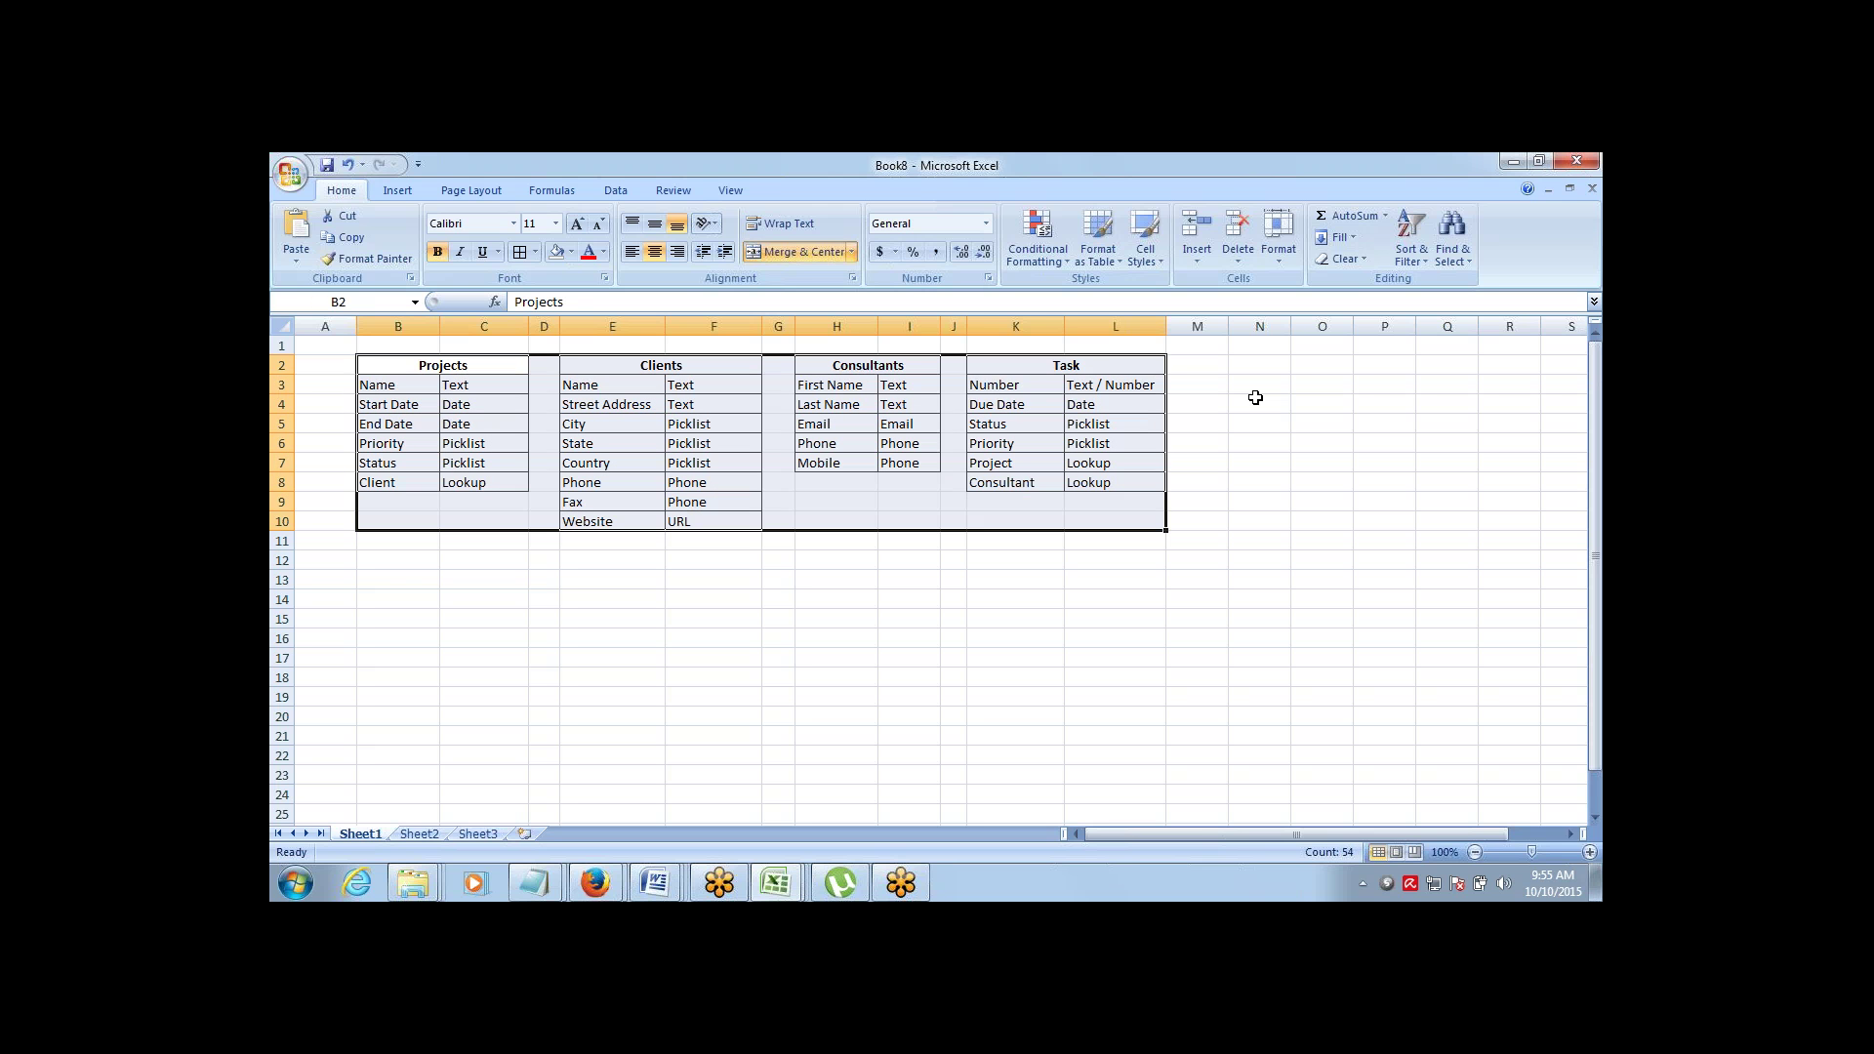